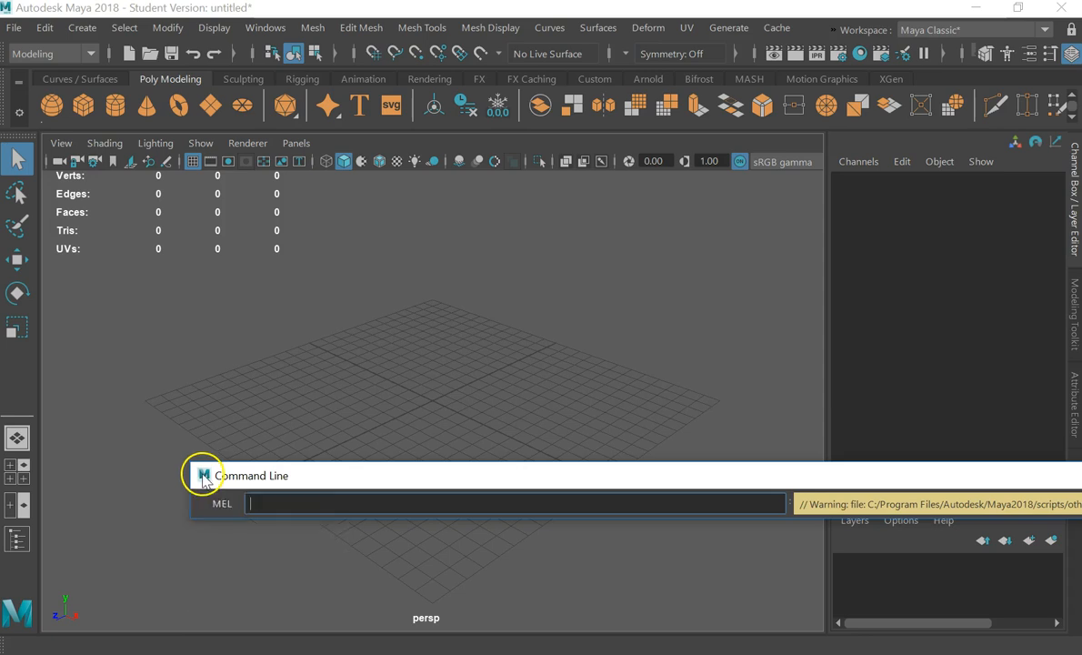
# Undock the Command Line from the main window and close its floating window
pyautogui.moveTo(7, 644); pyautogui.dragTo(270, 465)
pyautogui.doubleClick(271, 466)
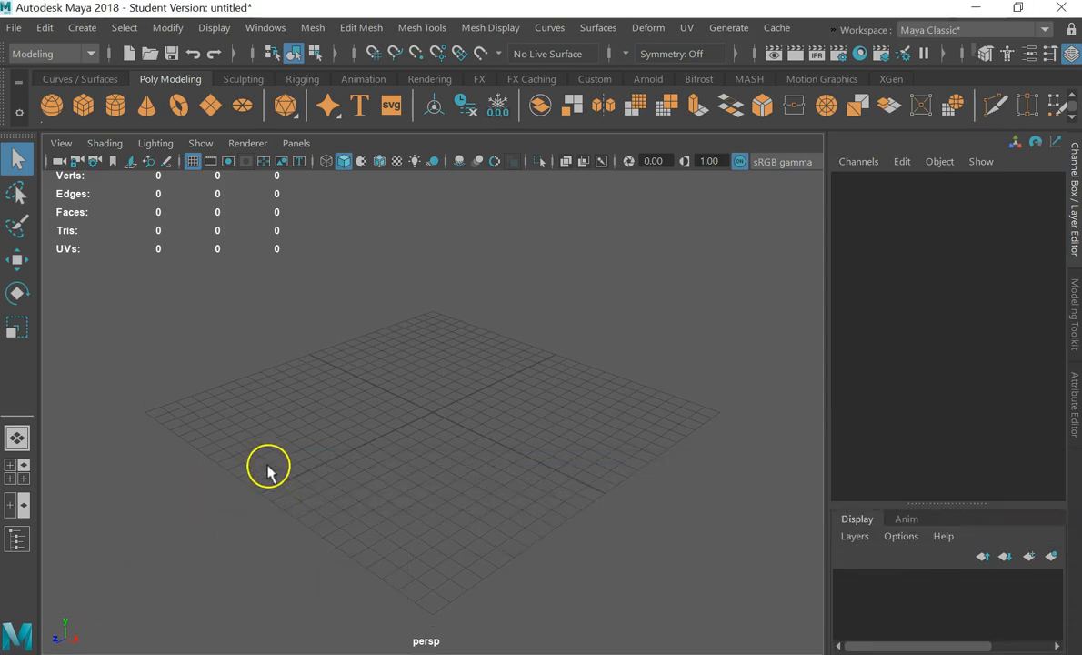
# View the Attribute Editor and the Modeling Toolkit, and return to the Channel Box / Layer Editor
pyautogui.click(1071, 317)
pyautogui.click(1074, 396)
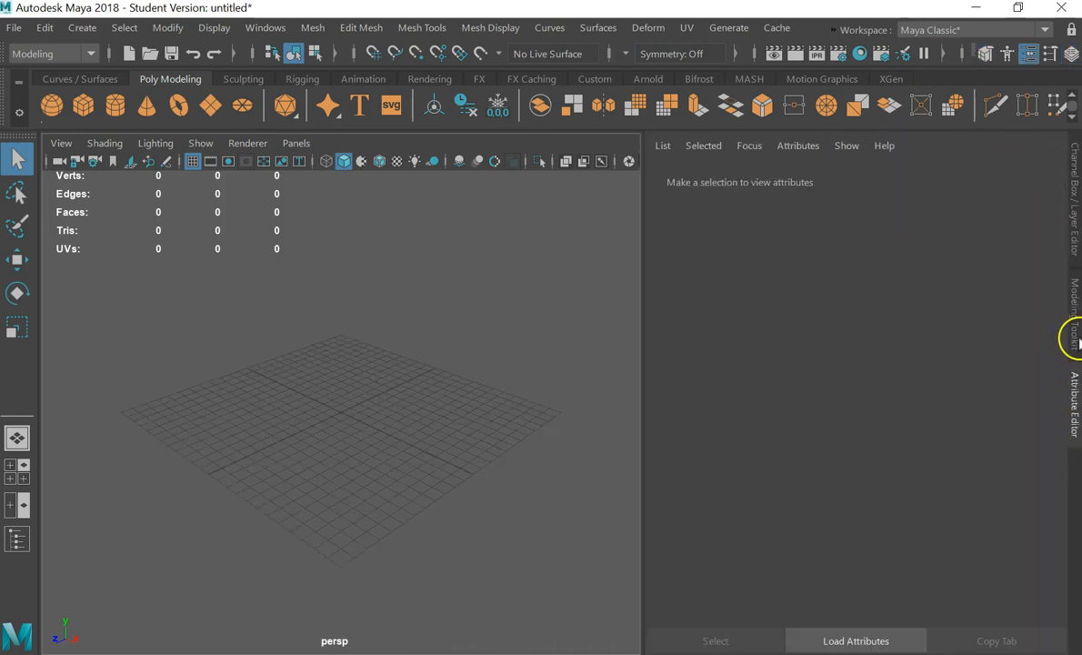
pyautogui.click(1073, 337)
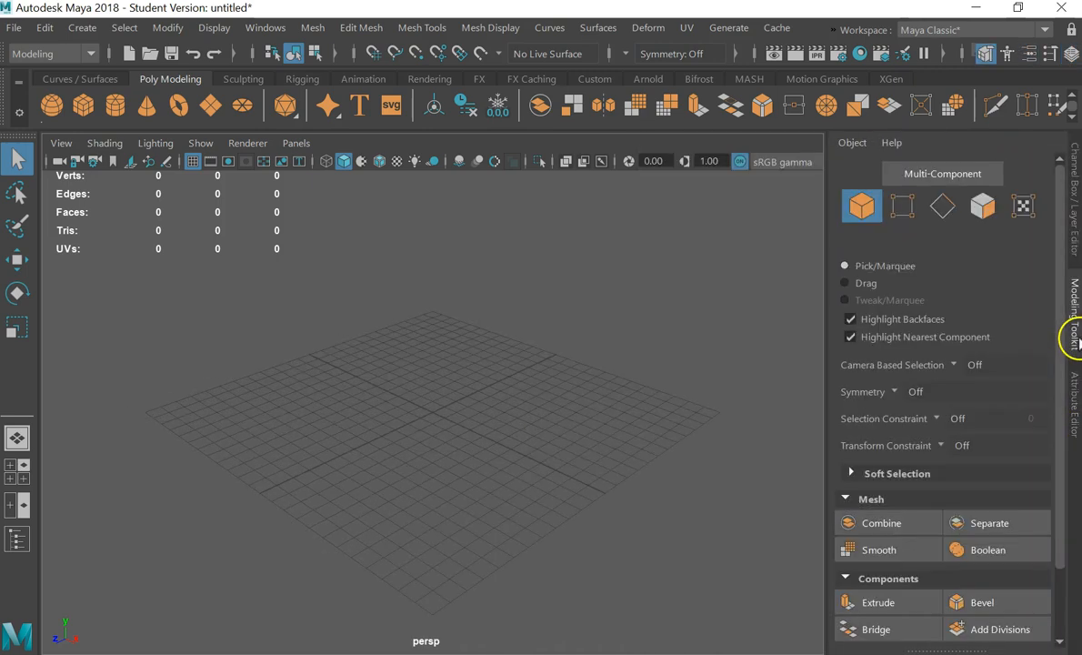
pyautogui.click(1075, 245)
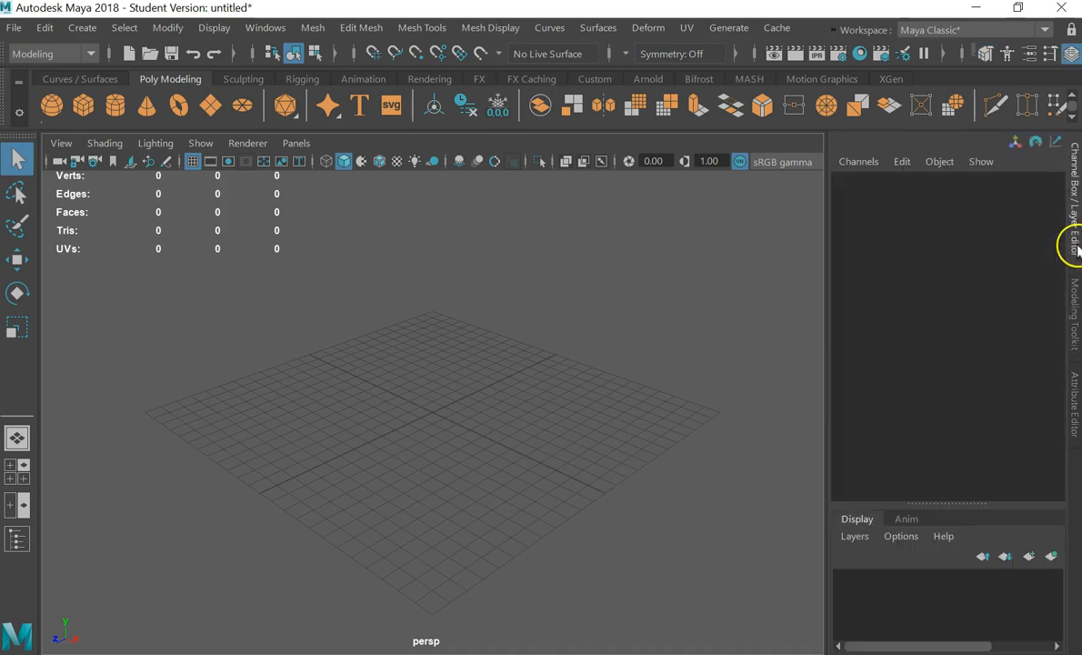
# Undock the Poly Modeling shelf into a floating window, narrowed to two rows of tools and placed over the lower viewport
pyautogui.click(1071, 116)
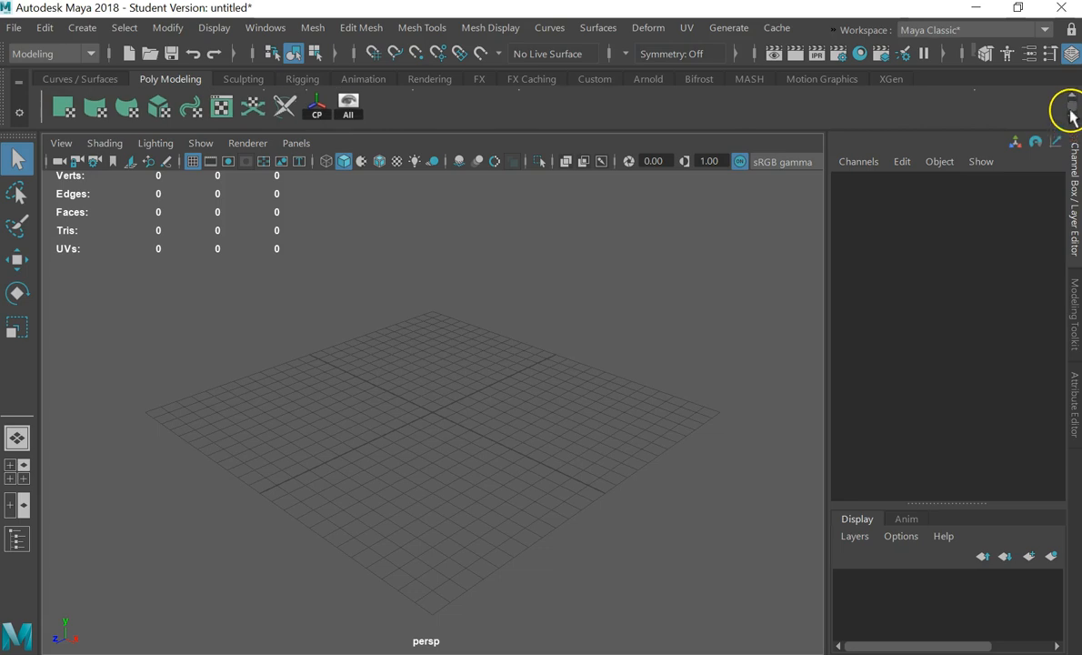
pyautogui.click(1071, 97)
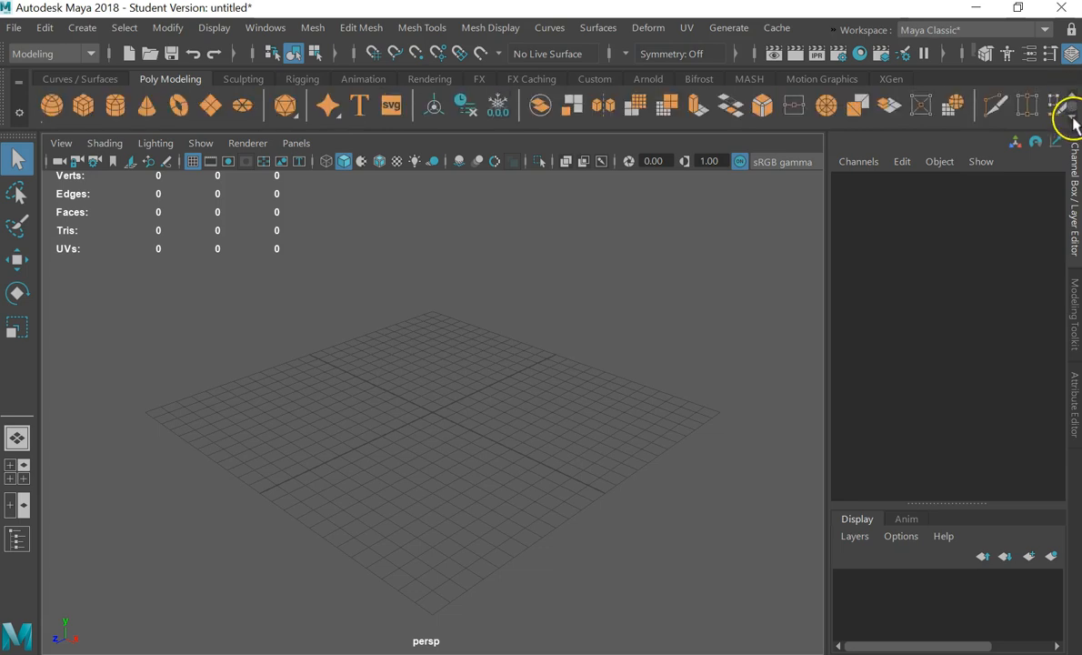
pyautogui.click(1071, 116)
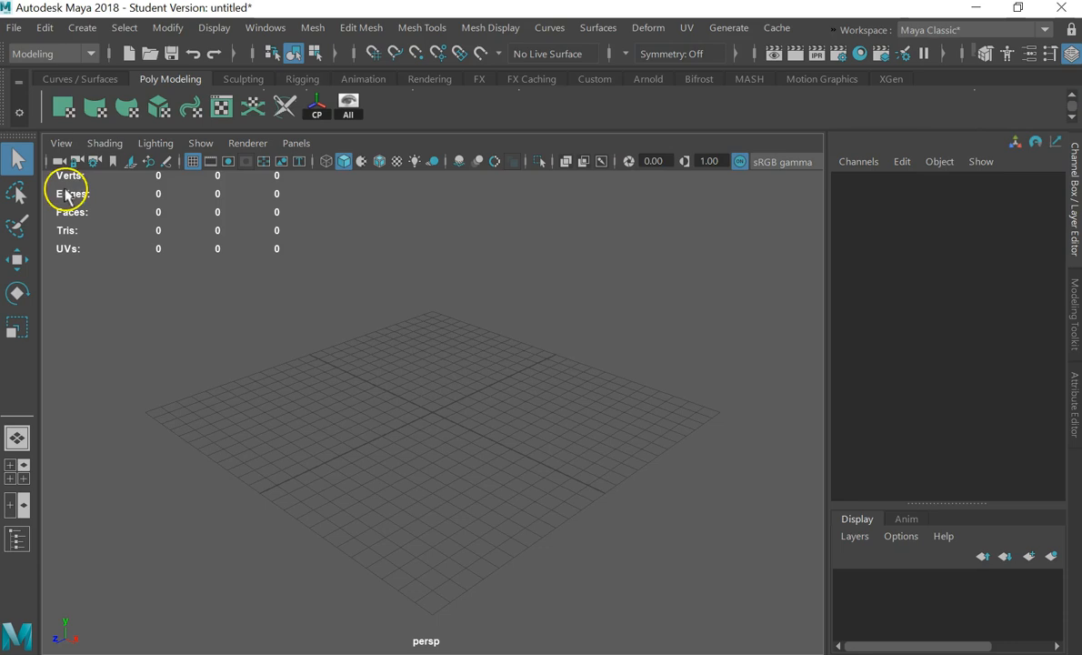
pyautogui.moveTo(13, 104); pyautogui.dragTo(80, 328)
pyautogui.moveTo(181, 367); pyautogui.dragTo(273, 459)
pyautogui.moveTo(657, 292); pyautogui.dragTo(765, 462)
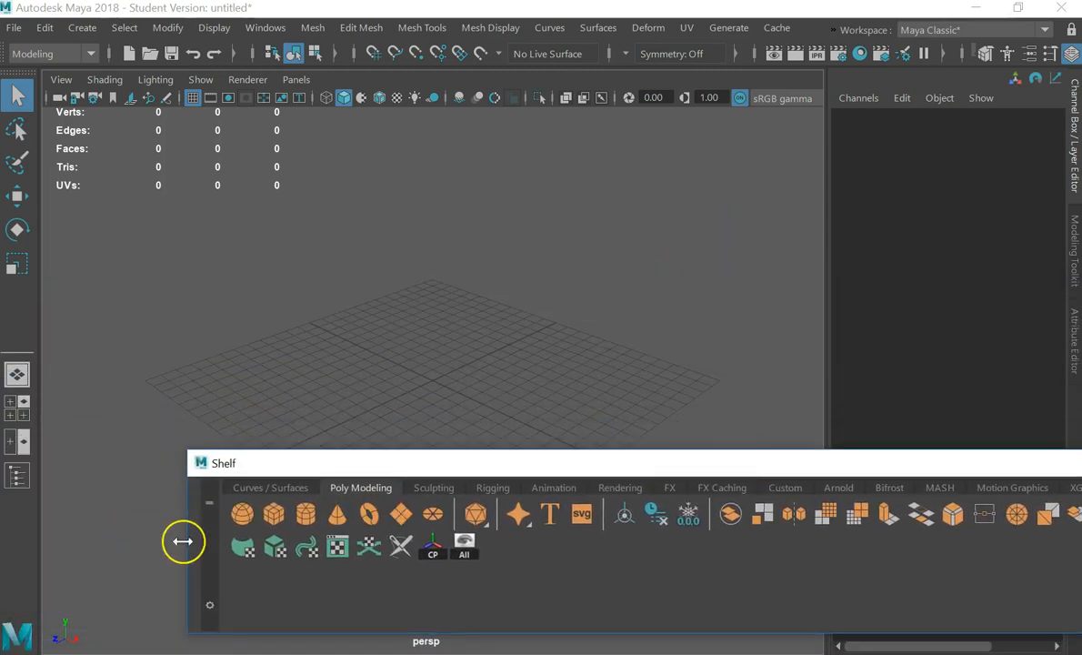
pyautogui.moveTo(183, 551); pyautogui.dragTo(544, 554)
pyautogui.moveTo(770, 459); pyautogui.dragTo(263, 484)
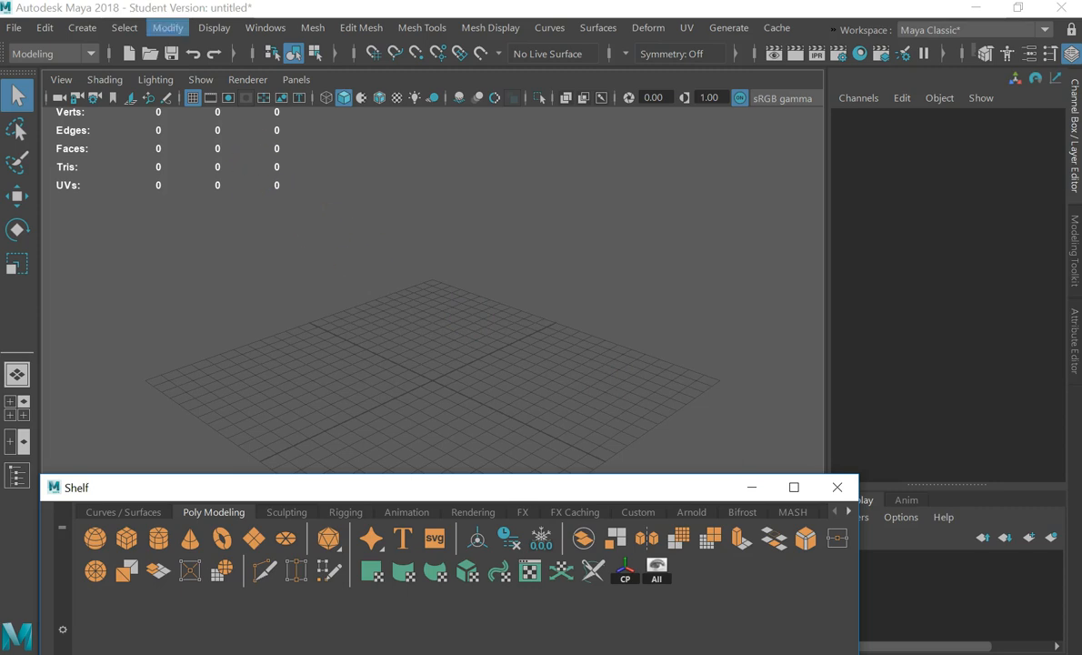
# Add the Center Pivot and Show All commands to the Poly Modeling shelf as shortcuts
pyautogui.click(166, 28)
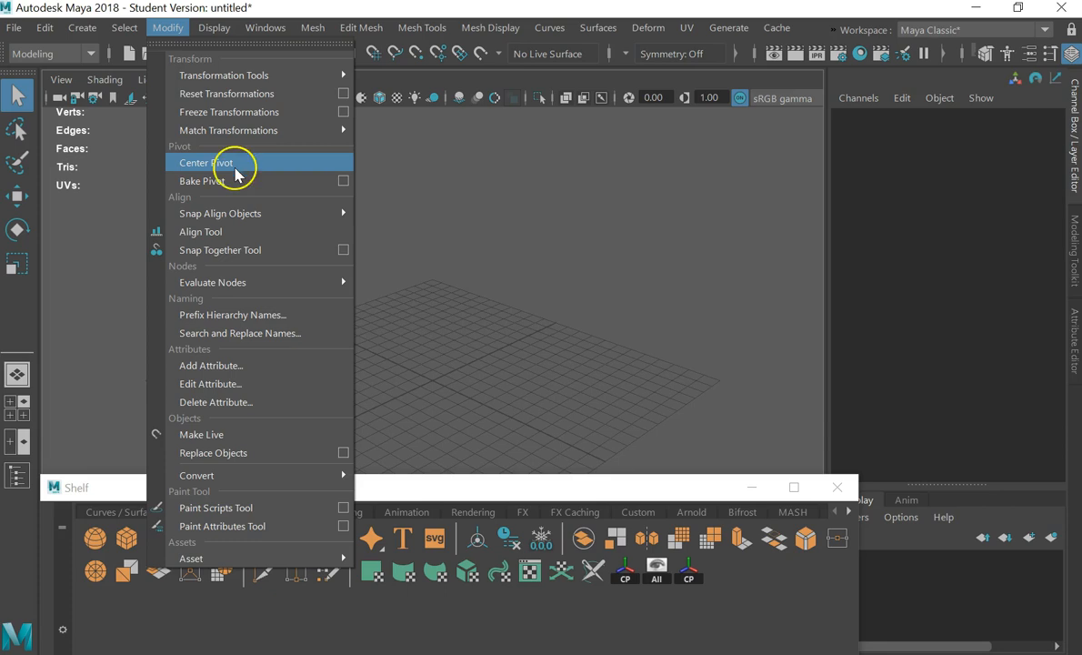
pyautogui.click(125, 29)
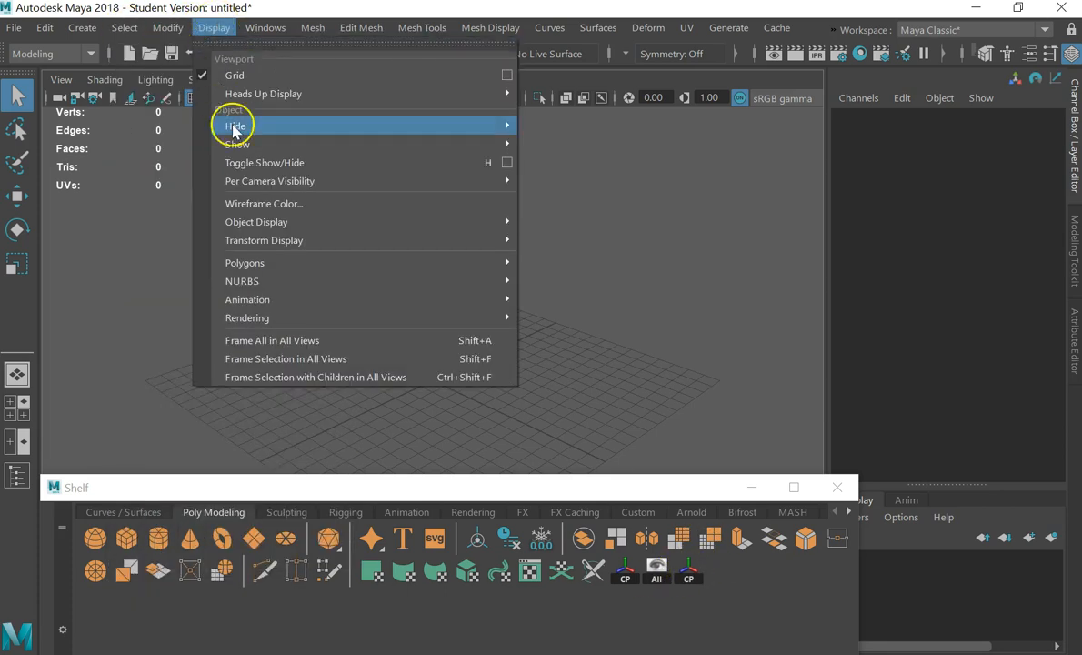
pyautogui.moveTo(277, 146)
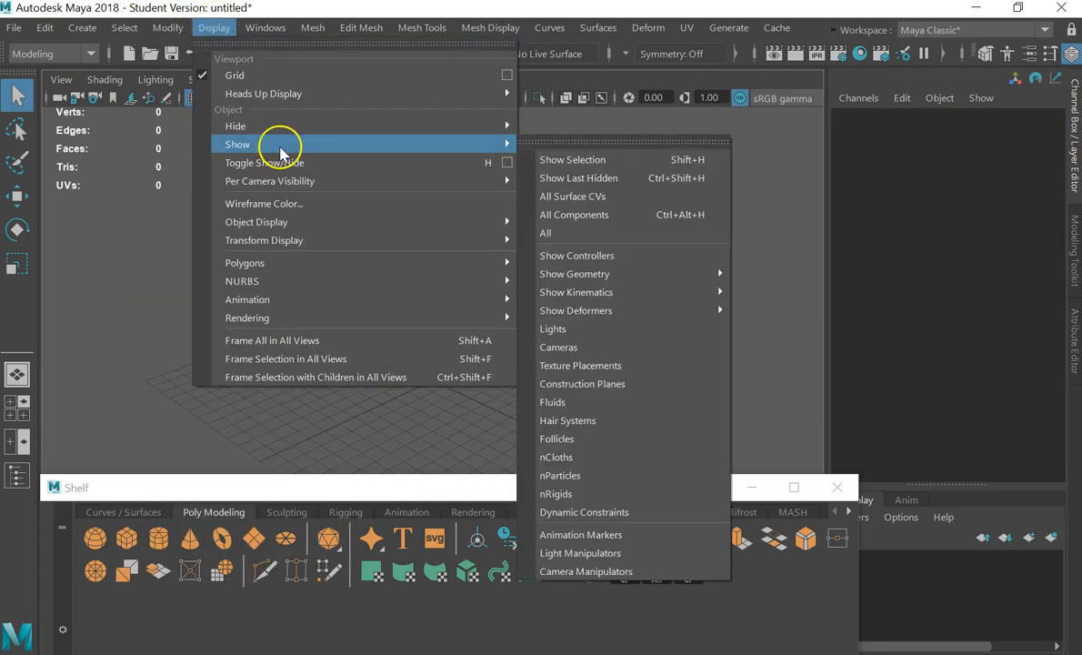
pyautogui.click(616, 233)
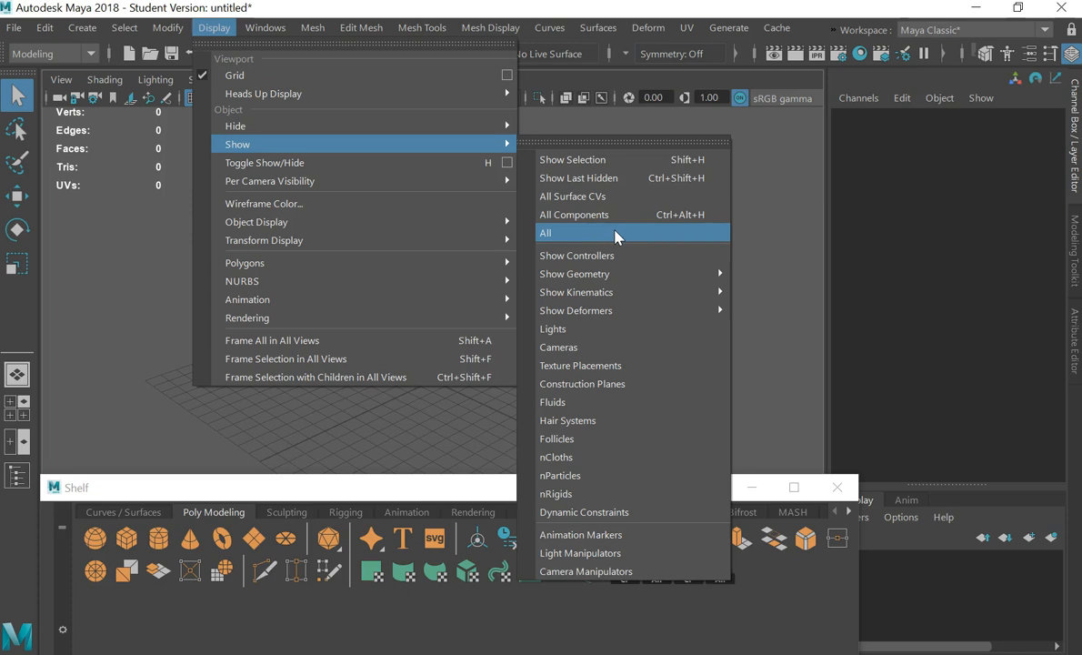
pyautogui.click(805, 587)
# Delete the duplicate Center Pivot and Show All shortcuts at the end of the Poly Modeling shelf
pyautogui.moveTo(693, 567); pyautogui.dragTo(699, 567, button='middle')
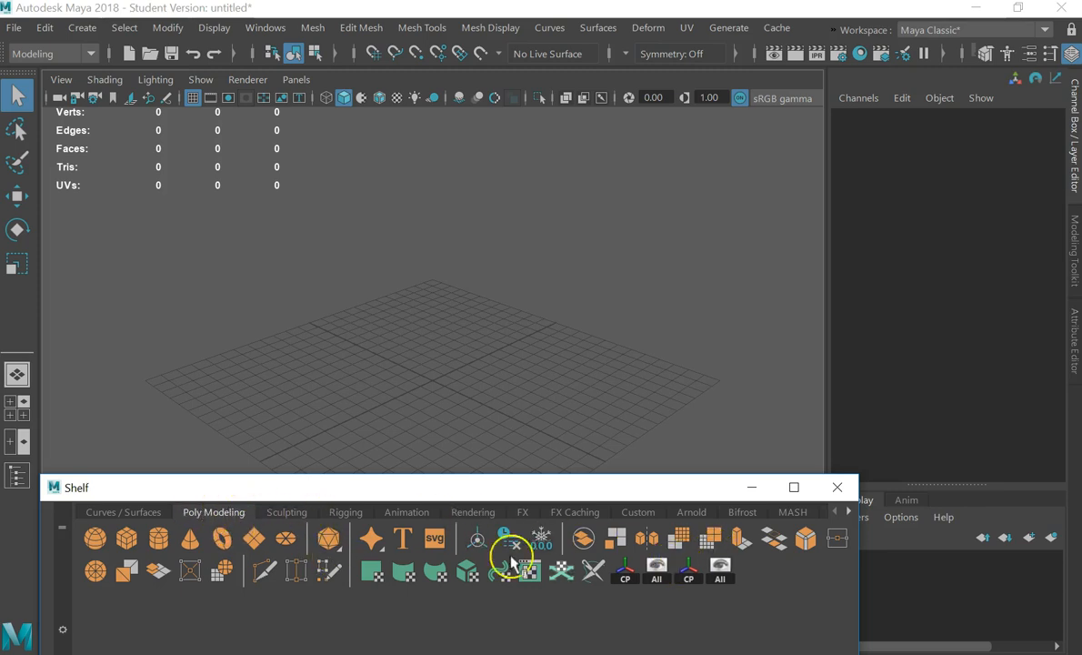
pyautogui.rightClick(694, 575)
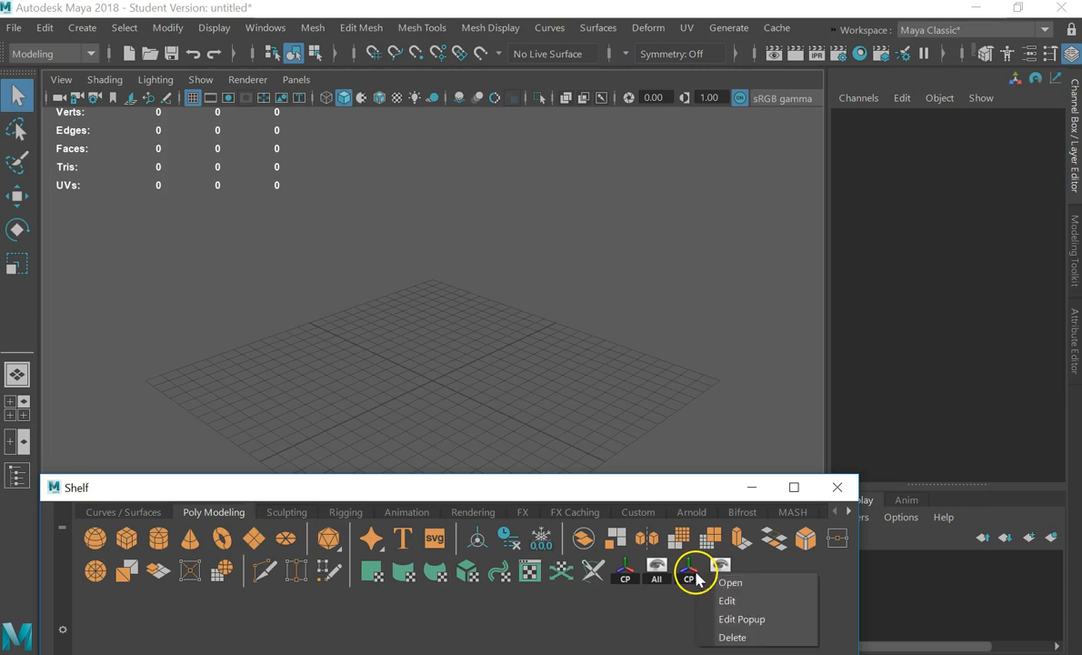
pyautogui.click(735, 637)
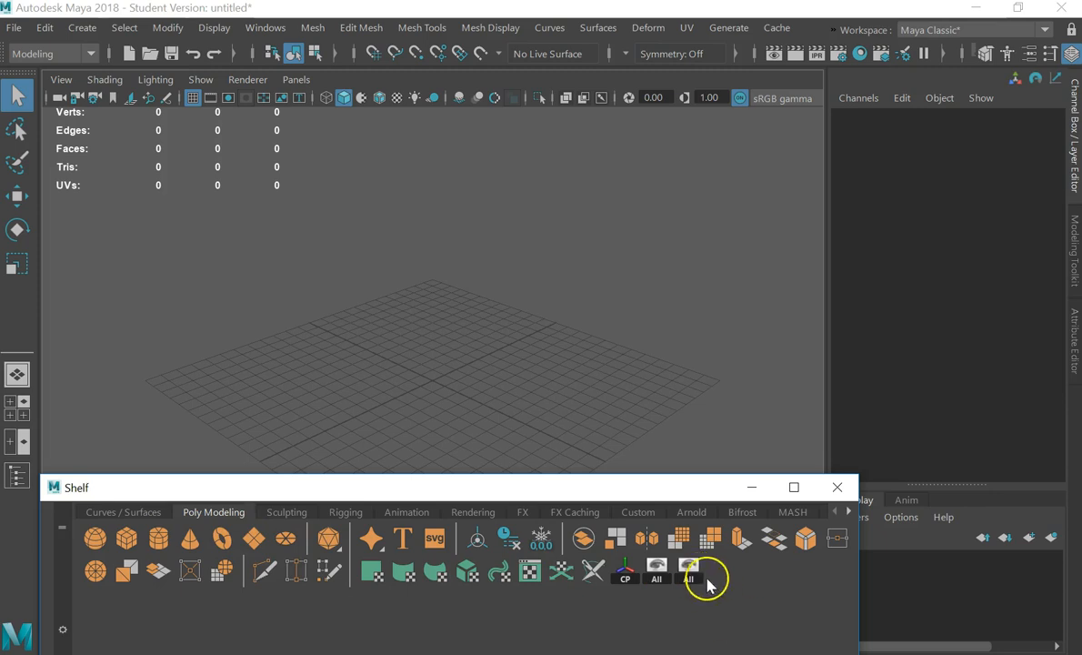
pyautogui.rightClick(690, 569)
pyautogui.click(747, 638)
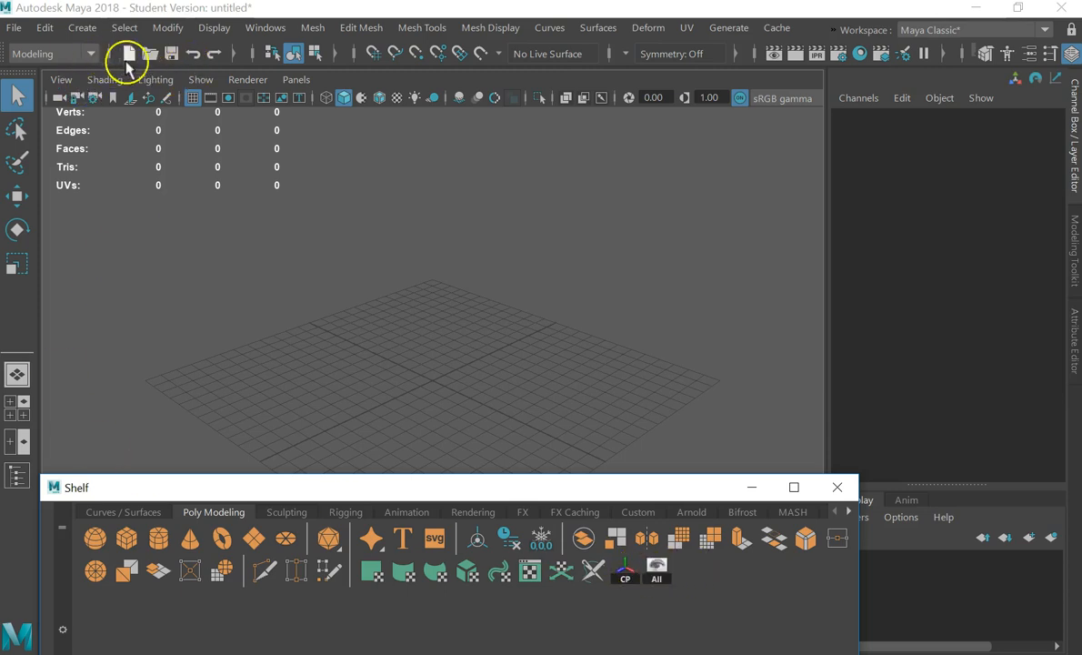
# Lower the floating Shelf window and try to open the Preferences window
pyautogui.moveTo(132, 488); pyautogui.dragTo(165, 537)
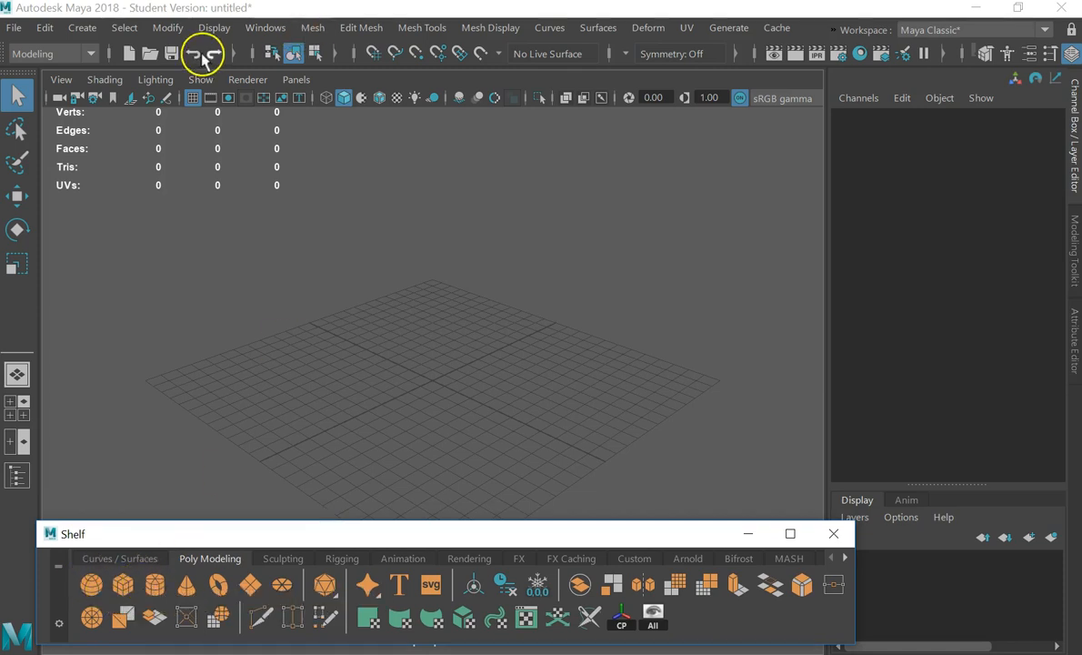
pyautogui.click(223, 31)
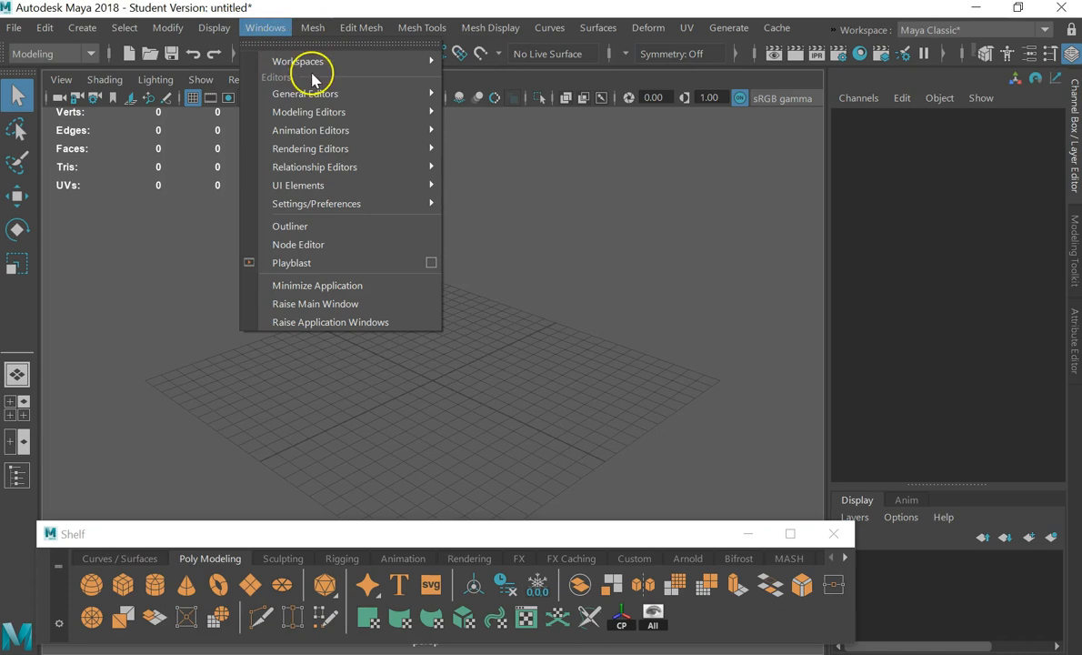
pyautogui.moveTo(355, 90)
pyautogui.moveTo(374, 202)
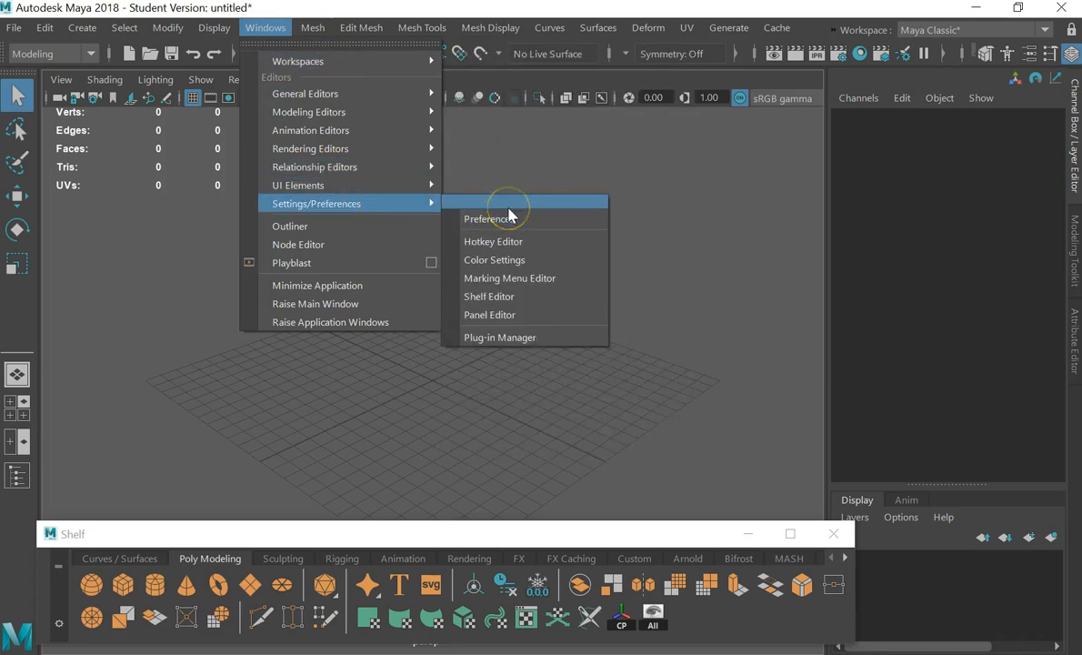
pyautogui.click(513, 209)
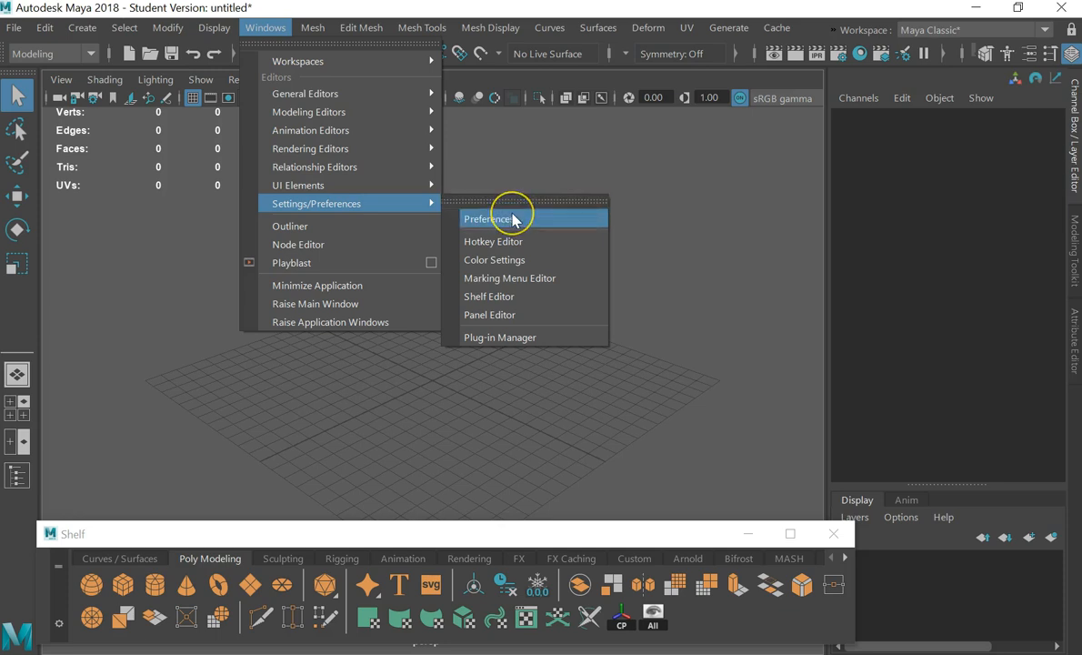
pyautogui.click(512, 219)
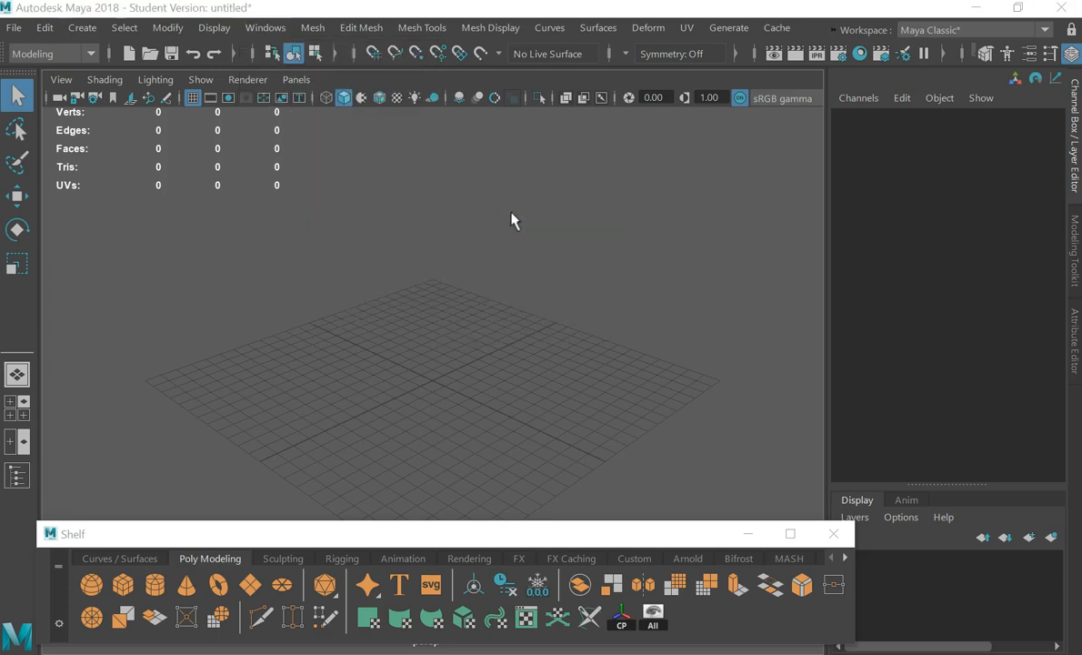
pyautogui.click(281, 32)
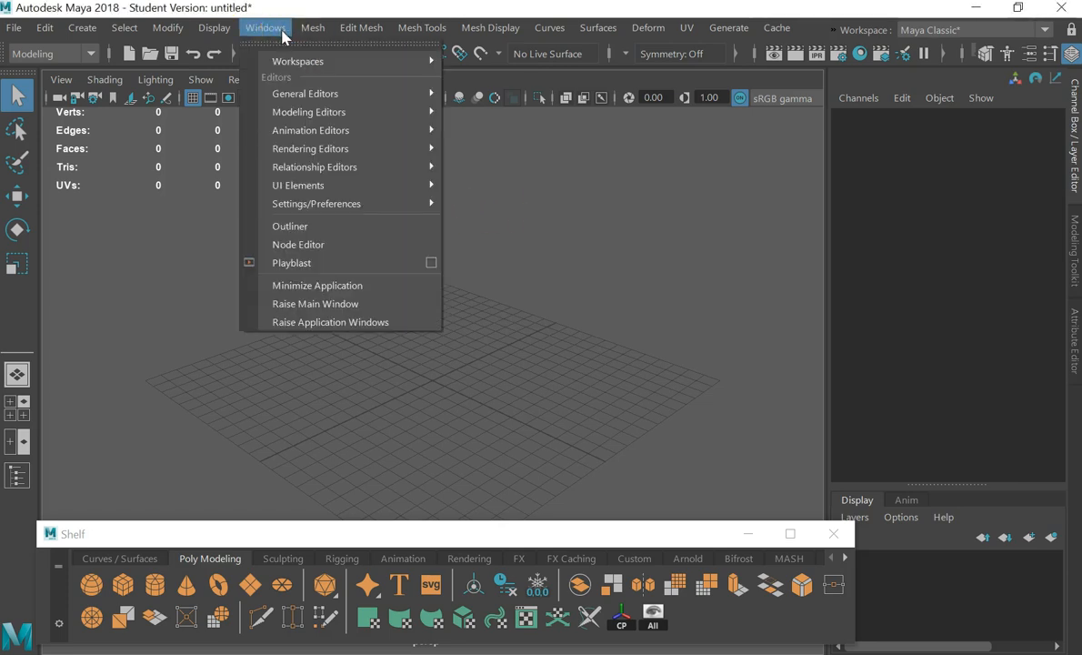
pyautogui.moveTo(374, 200)
pyautogui.click(513, 218)
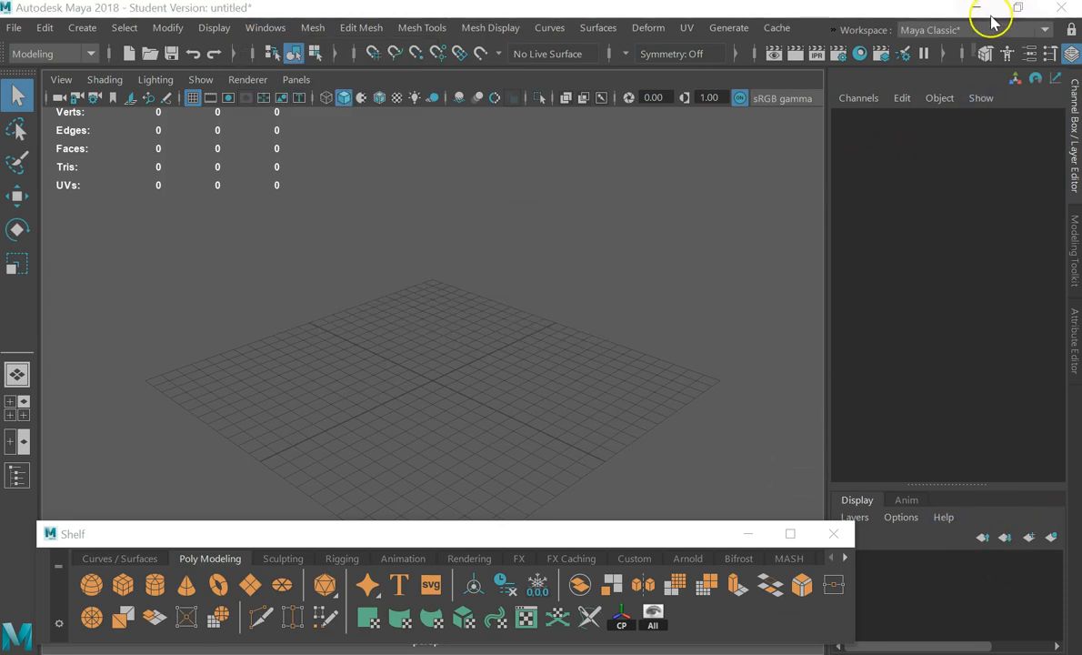
# Restore the main window to a smaller size, move it over the desktop, and maximize it again
pyautogui.moveTo(431, 539); pyautogui.dragTo(464, 535)
pyautogui.hotkey('alt', 'Tab')
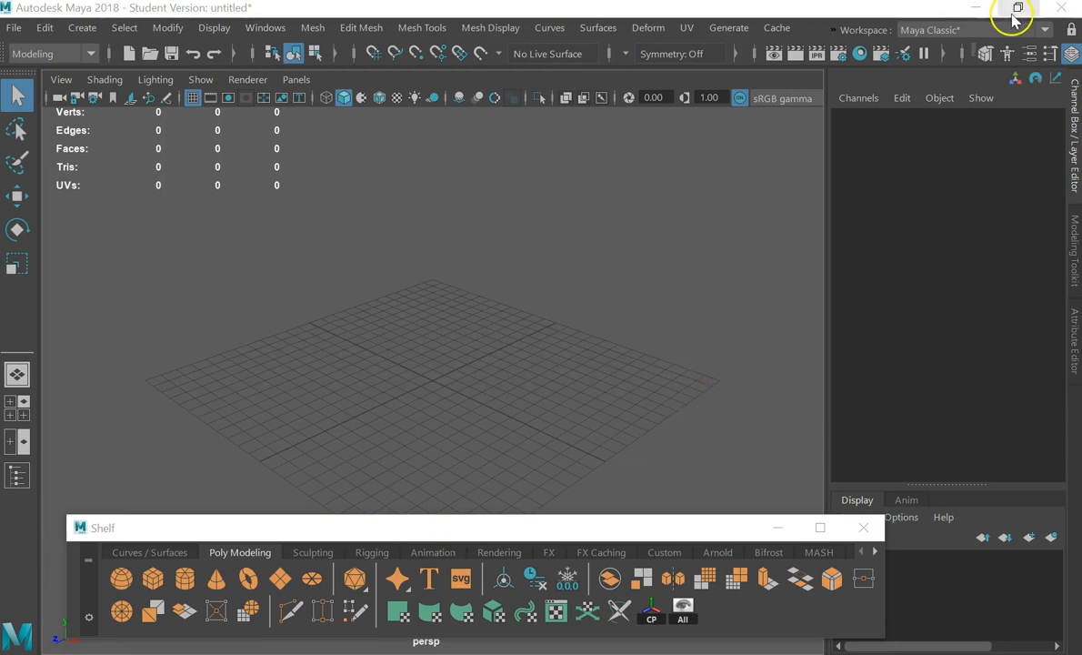
pyautogui.doubleClick(843, 12)
pyautogui.moveTo(900, 20); pyautogui.dragTo(839, 162)
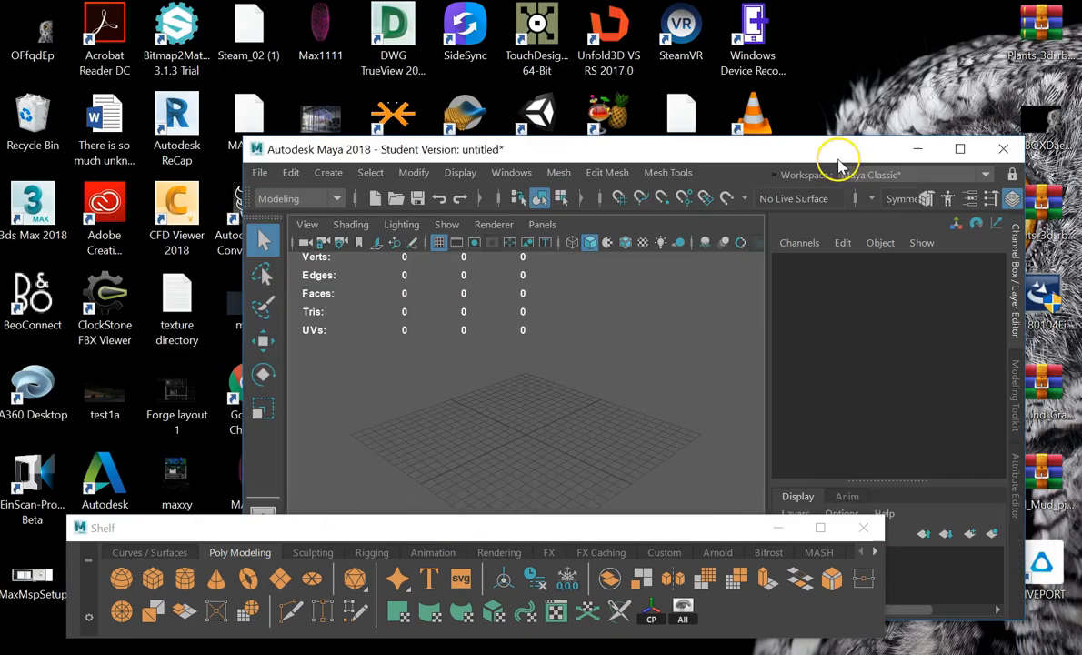
pyautogui.doubleClick(834, 155)
# Reposition the floating Shelf window along the lower edge of the viewport, beside the tool box
pyautogui.moveTo(595, 531)
pyautogui.mouseDown()
pyautogui.moveTo(564, 530)
pyautogui.moveTo(581, 548)
pyautogui.mouseUp()
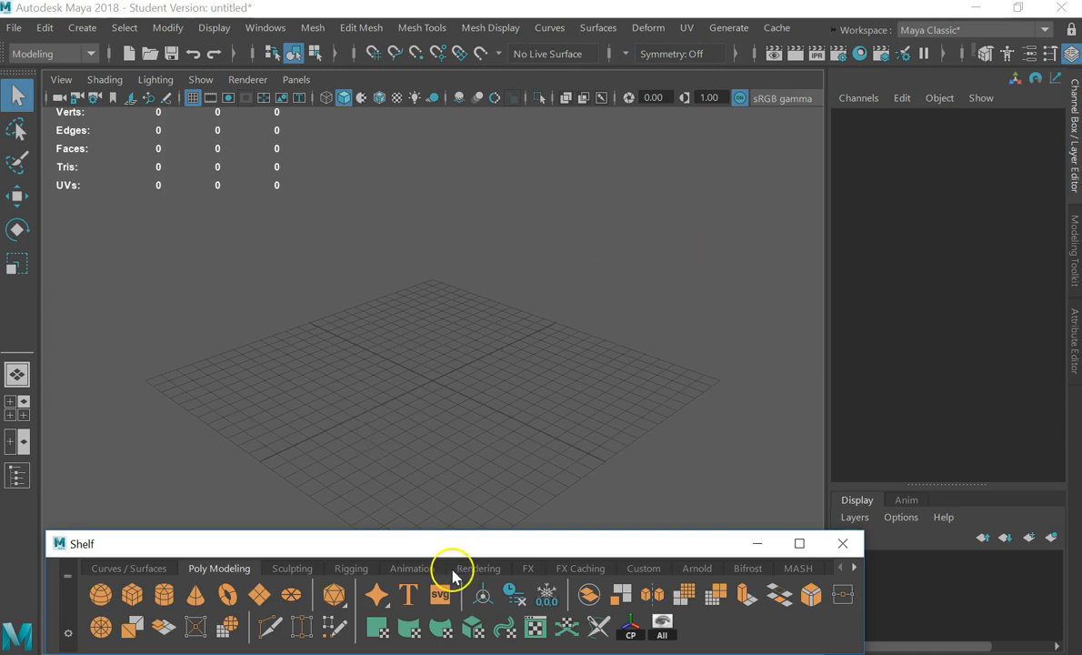
pyautogui.moveTo(448, 552)
pyautogui.mouseDown()
pyautogui.moveTo(447, 536)
pyautogui.moveTo(449, 556)
pyautogui.mouseUp()
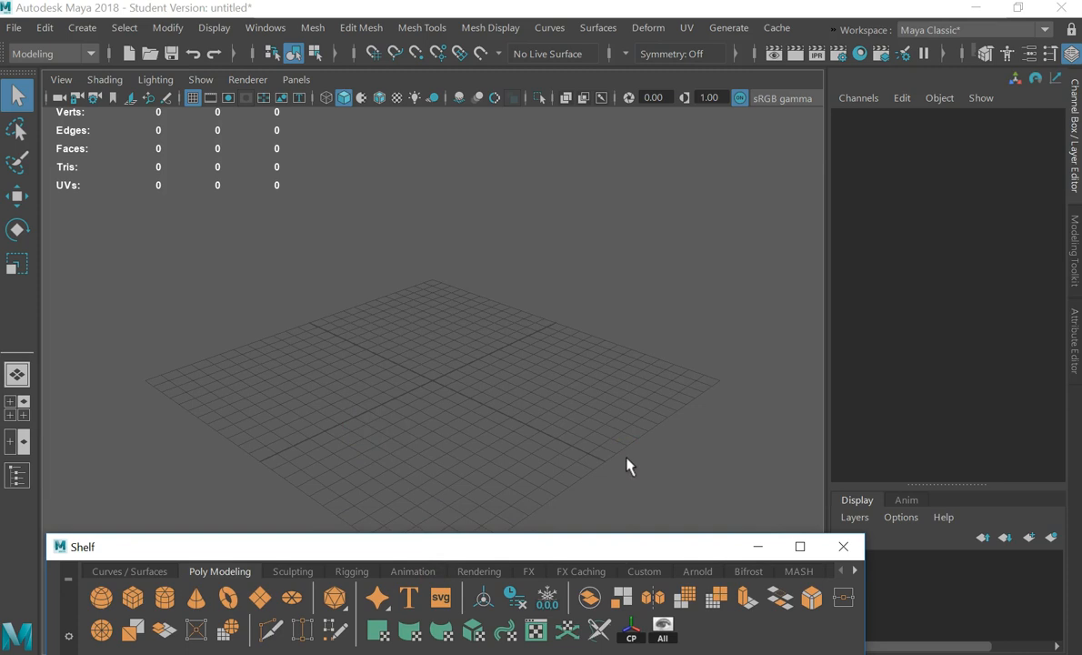
pyautogui.moveTo(372, 551); pyautogui.dragTo(335, 550)
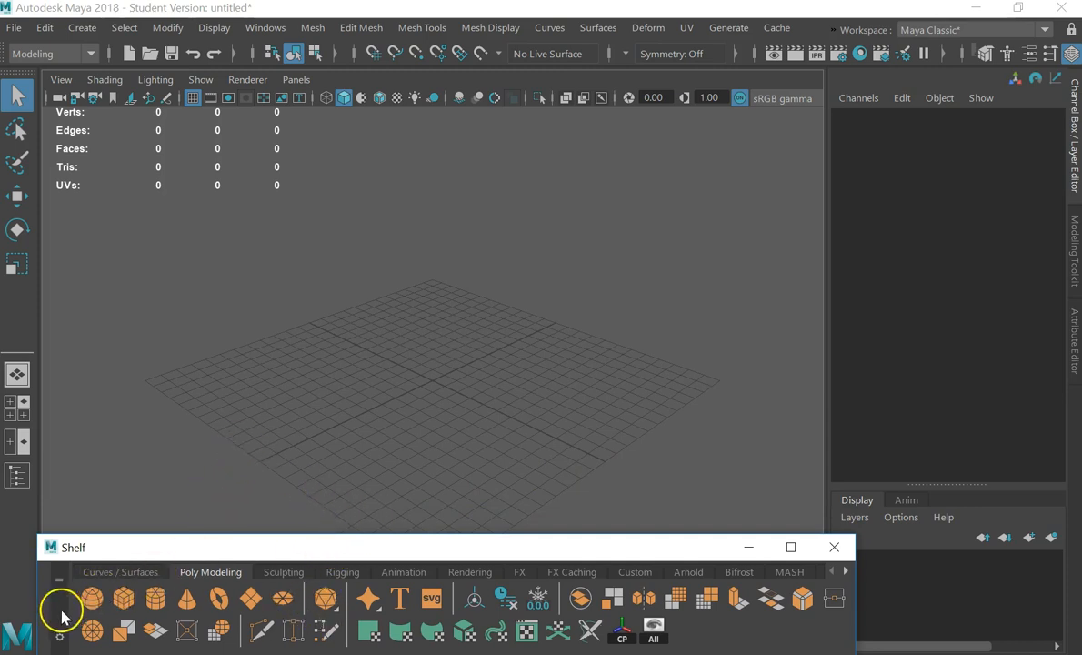
# Create a polygon cube at the origin, frame and inspect it, and delete it
pyautogui.click(125, 598)
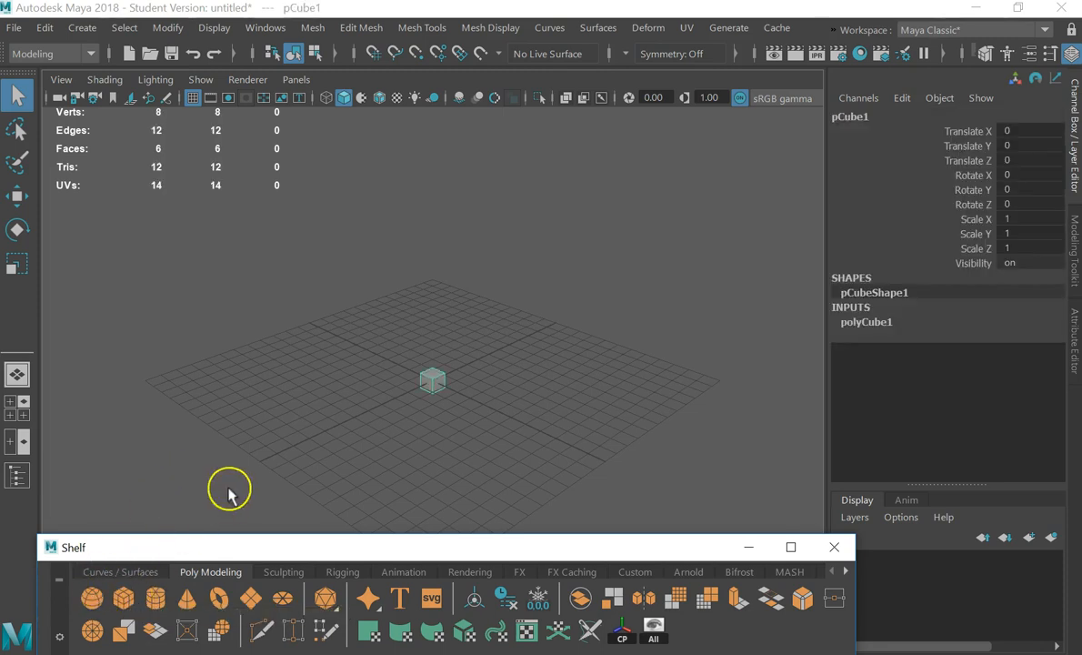
pyautogui.press('f')
pyautogui.keyDown('alt'); pyautogui.moveTo(495, 367); pyautogui.dragTo(501, 423); pyautogui.keyUp('alt')
pyautogui.scroll(-5, 495, 395)
pyautogui.scroll(4, 474, 415)
pyautogui.press('Delete')
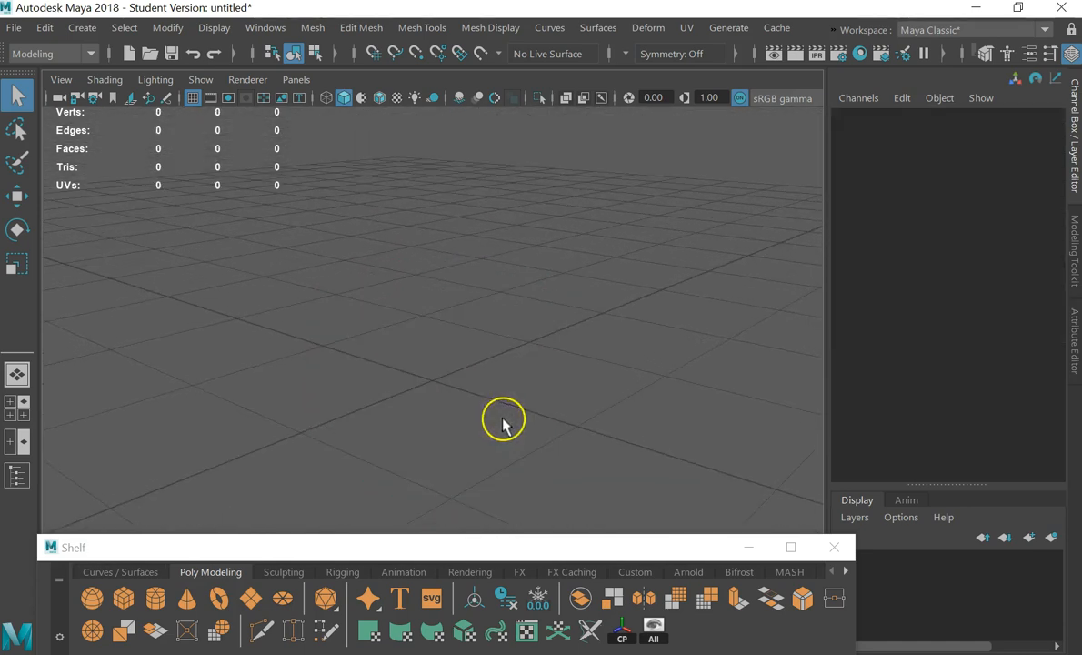
# Create a polygon sphere at the origin and replace it with a polygon cylinder
pyautogui.click(94, 598)
pyautogui.scroll(-3, 416, 382)
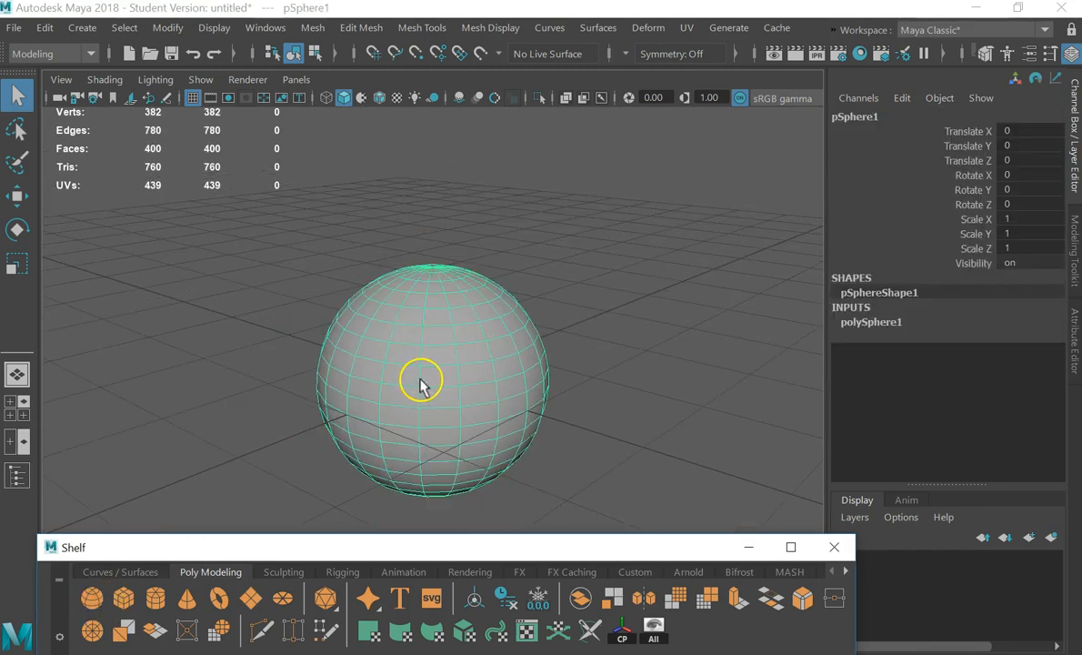
pyautogui.press('Delete')
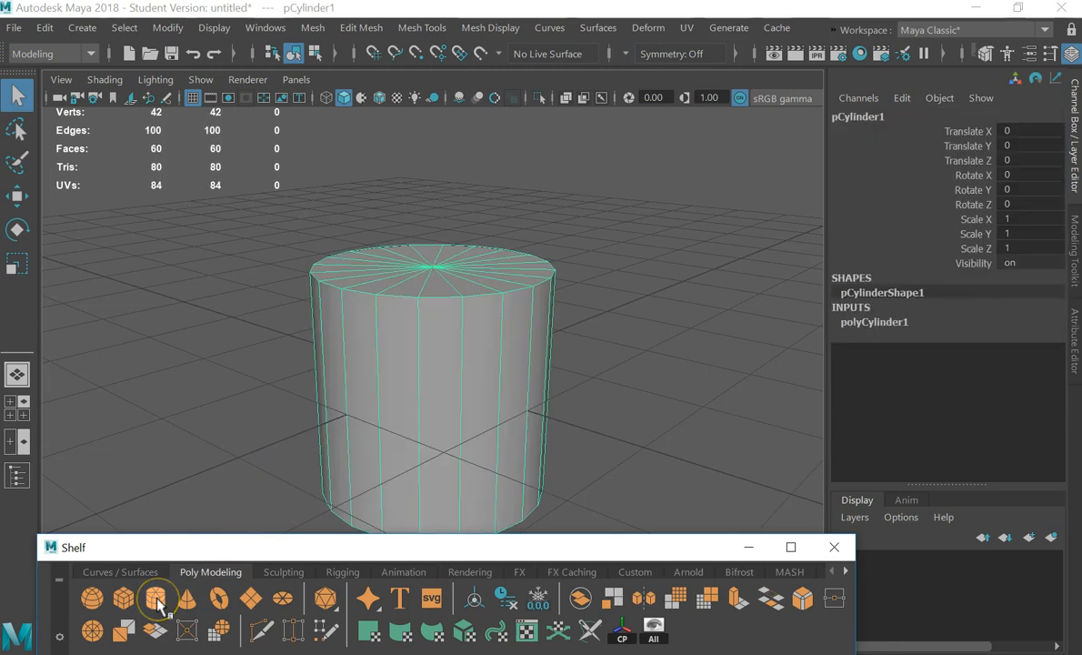
# Replace the polygon cylinder with a 20-sided Platonic solid at the origin
pyautogui.press('Delete')
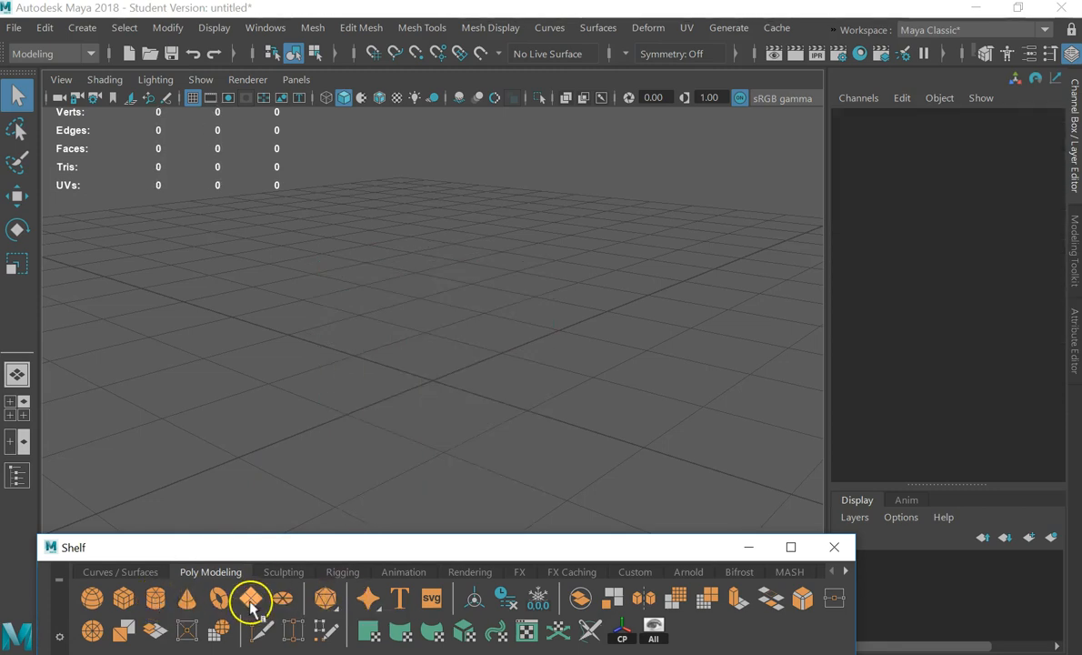
pyautogui.click(330, 601)
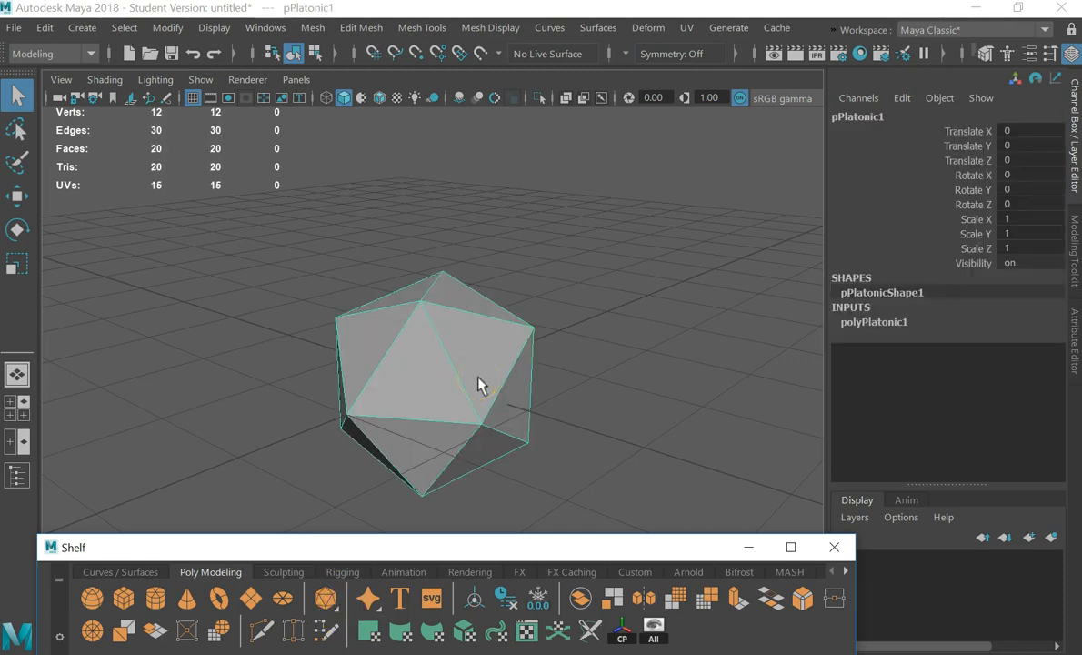
# Delete the Platonic solid and create a polygon cube at the origin
pyautogui.press('Delete')
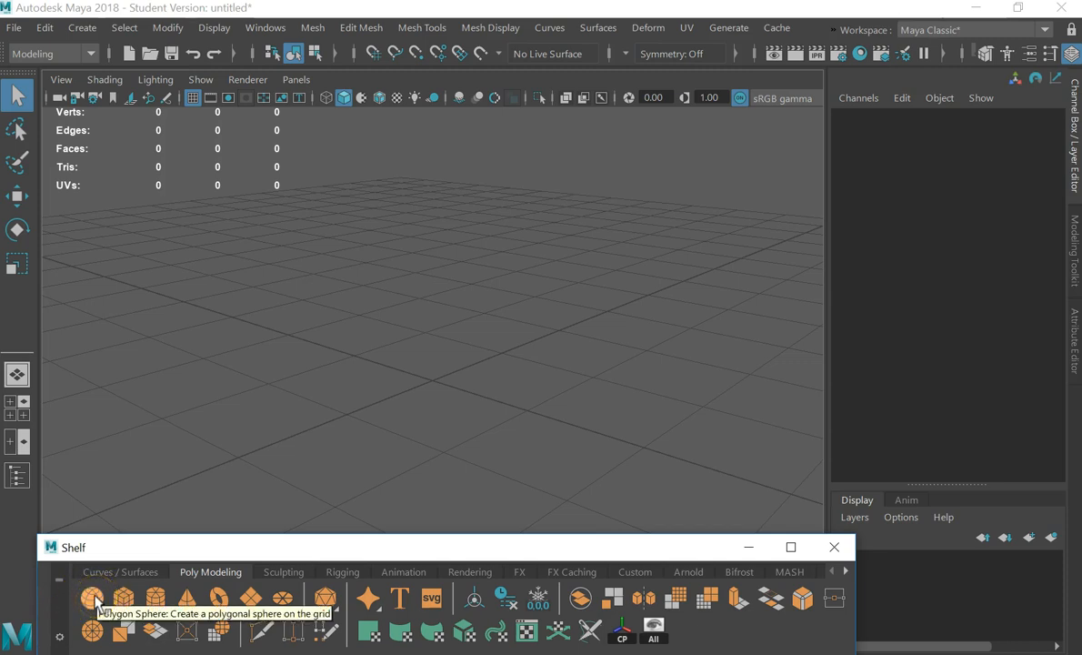
pyautogui.click(121, 599)
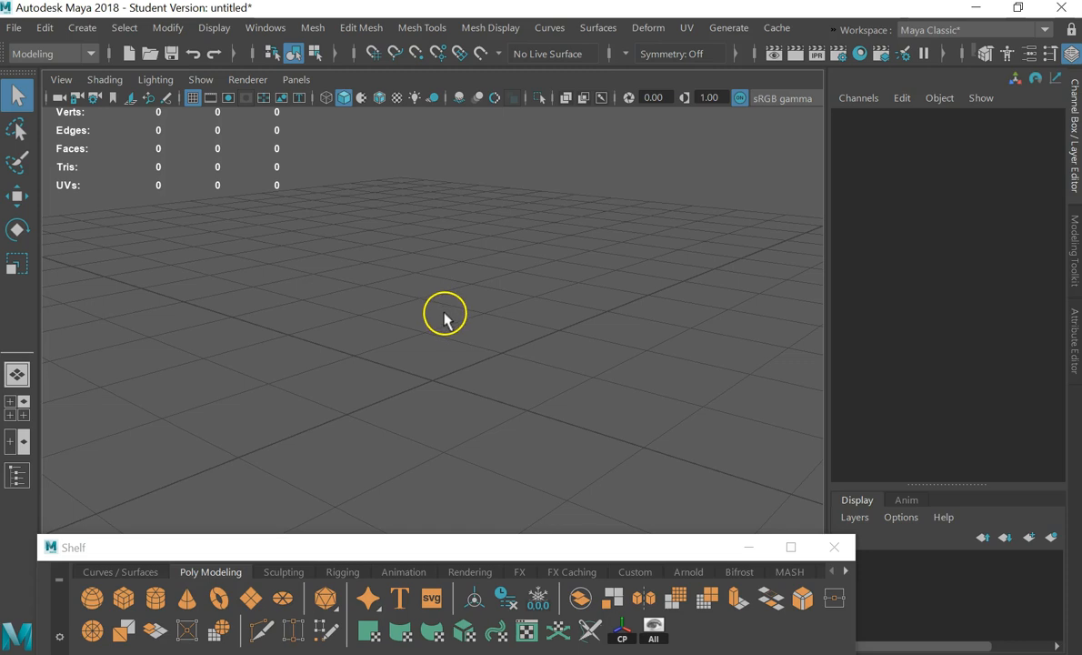
pyautogui.moveTo(444, 270)
pyautogui.keyDown('shift'); pyautogui.mouseDown(button='right')
pyautogui.moveTo(443, 321)
pyautogui.moveTo(444, 270)
pyautogui.mouseUp(button='right'); pyautogui.keyUp('shift')
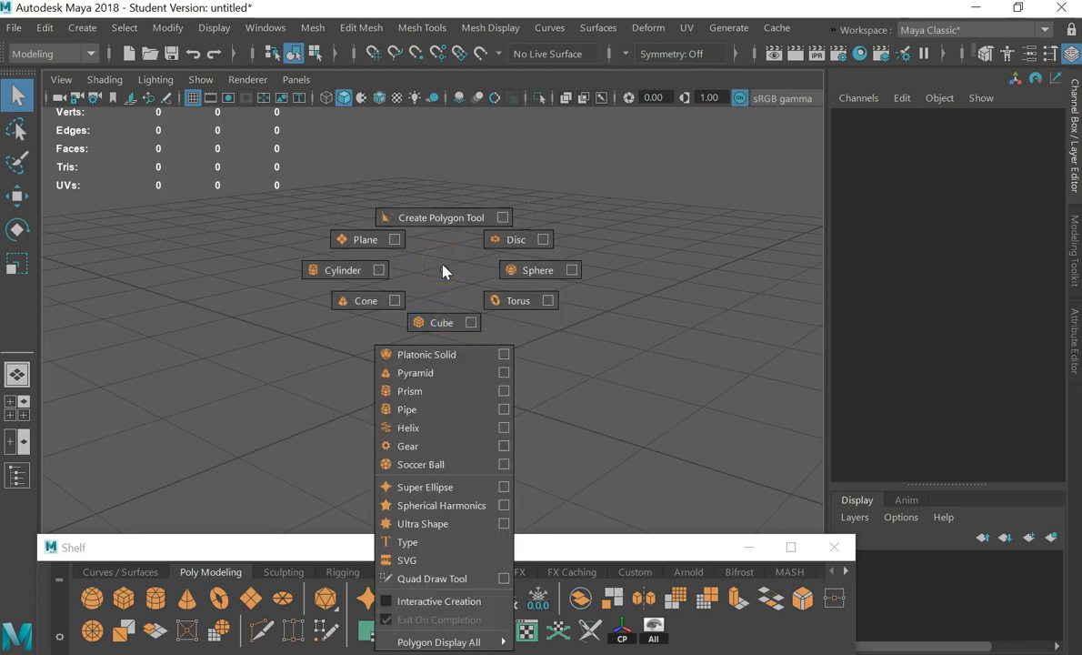
pyautogui.keyDown('shift'); pyautogui.moveTo(444, 270); pyautogui.dragTo(434, 327, button='right'); pyautogui.keyUp('shift')
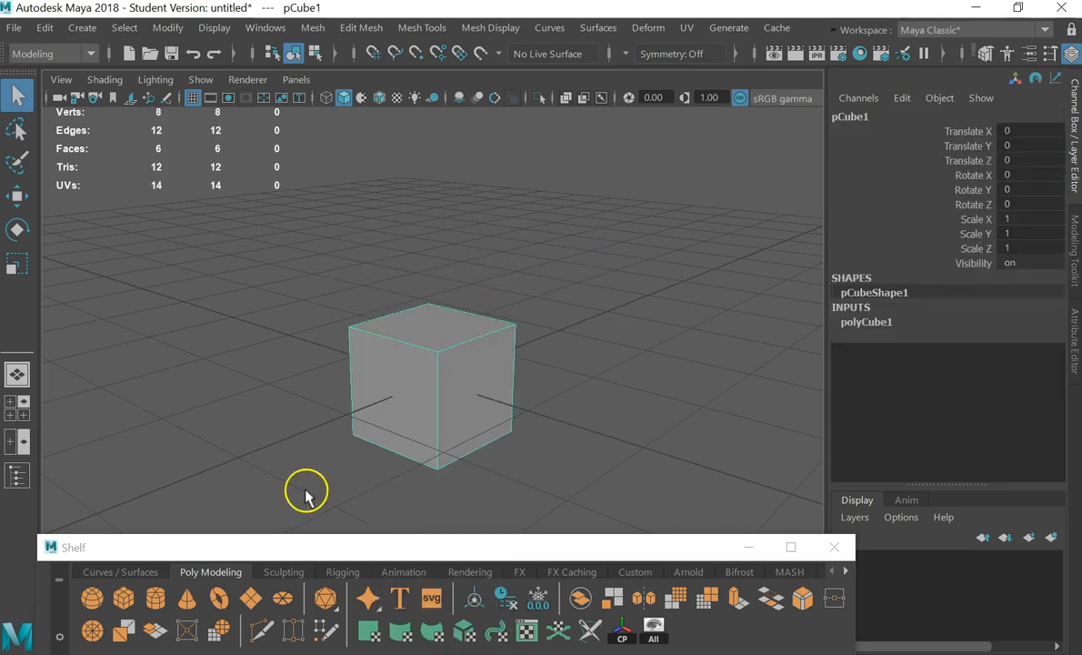
# Undo and recreate the polygon cube at the origin, and delete it from the scene
pyautogui.hotkey('ctrl', 'z')
pyautogui.keyDown('shift'); pyautogui.moveTo(419, 227); pyautogui.dragTo(387, 409, button='right'); pyautogui.keyUp('shift')
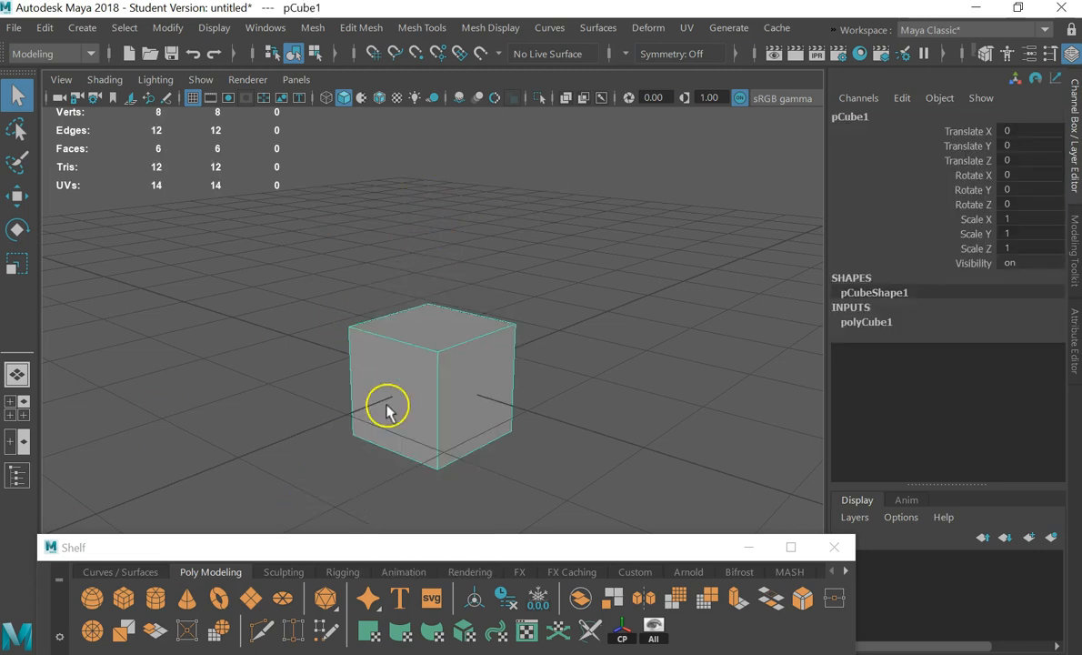
pyautogui.hotkey('ctrl', 'z')
pyautogui.hotkey('shift', 'z')
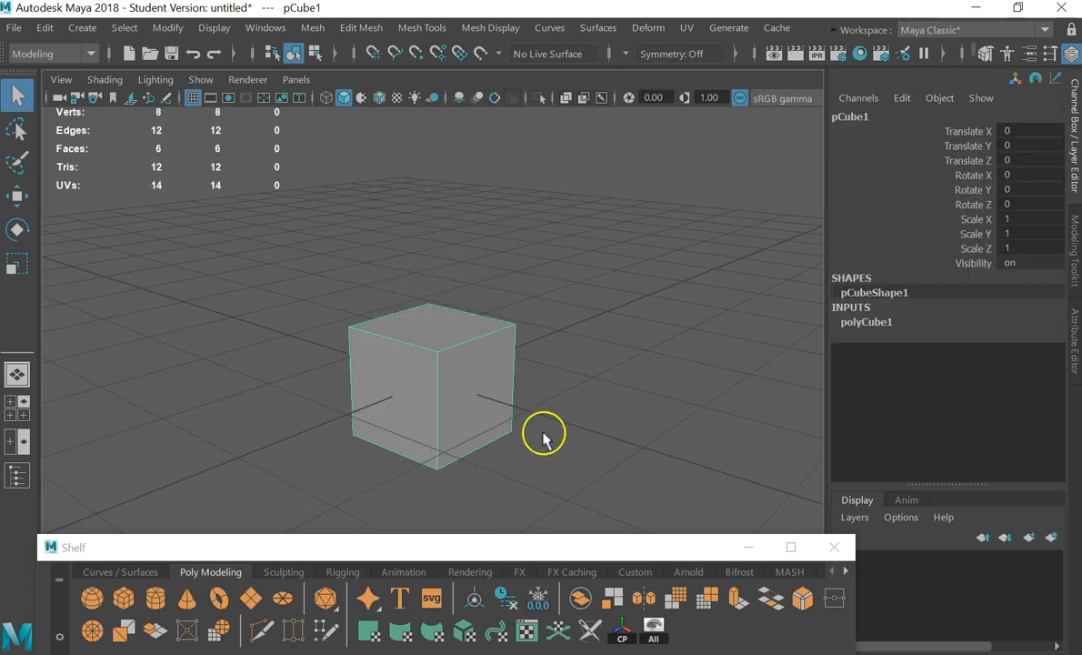
pyautogui.moveTo(614, 288); pyautogui.dragTo(332, 418)
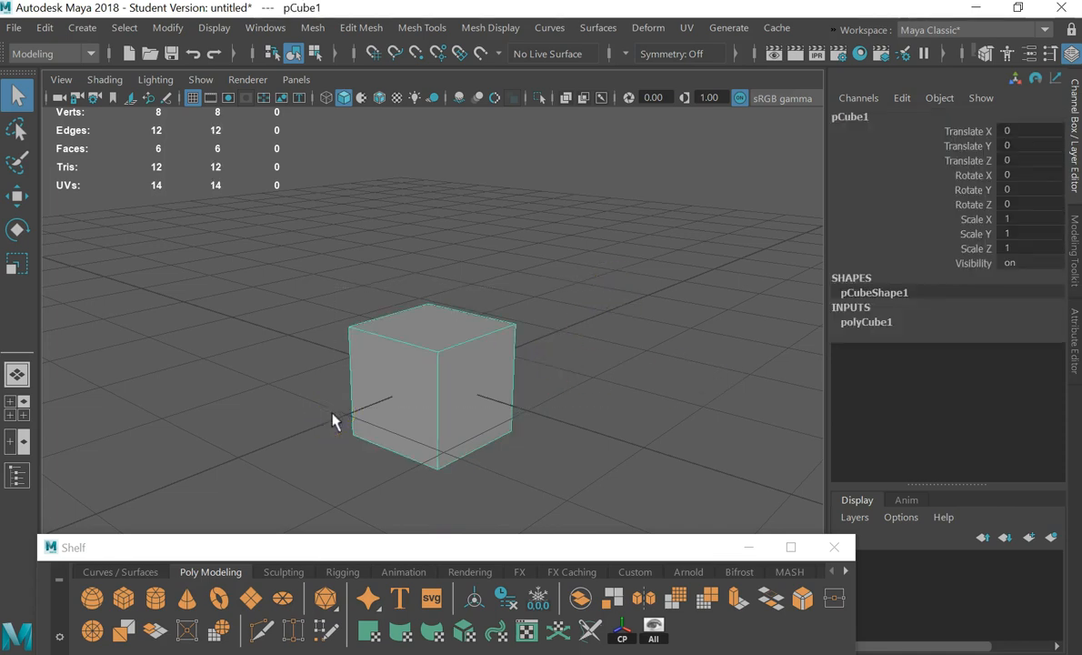
pyautogui.press('Delete')
# Shift the floating Shelf window slightly upward and create a polygon cylinder at the origin
pyautogui.moveTo(234, 548)
pyautogui.mouseDown()
pyautogui.moveTo(235, 514)
pyautogui.moveTo(222, 512)
pyautogui.moveTo(225, 530)
pyautogui.mouseUp()
pyautogui.keyDown('shift'); pyautogui.moveTo(441, 273); pyautogui.dragTo(332, 270, button='right'); pyautogui.keyUp('shift')
pyautogui.keyDown('alt'); pyautogui.moveTo(448, 380); pyautogui.dragTo(387, 314); pyautogui.keyUp('alt')
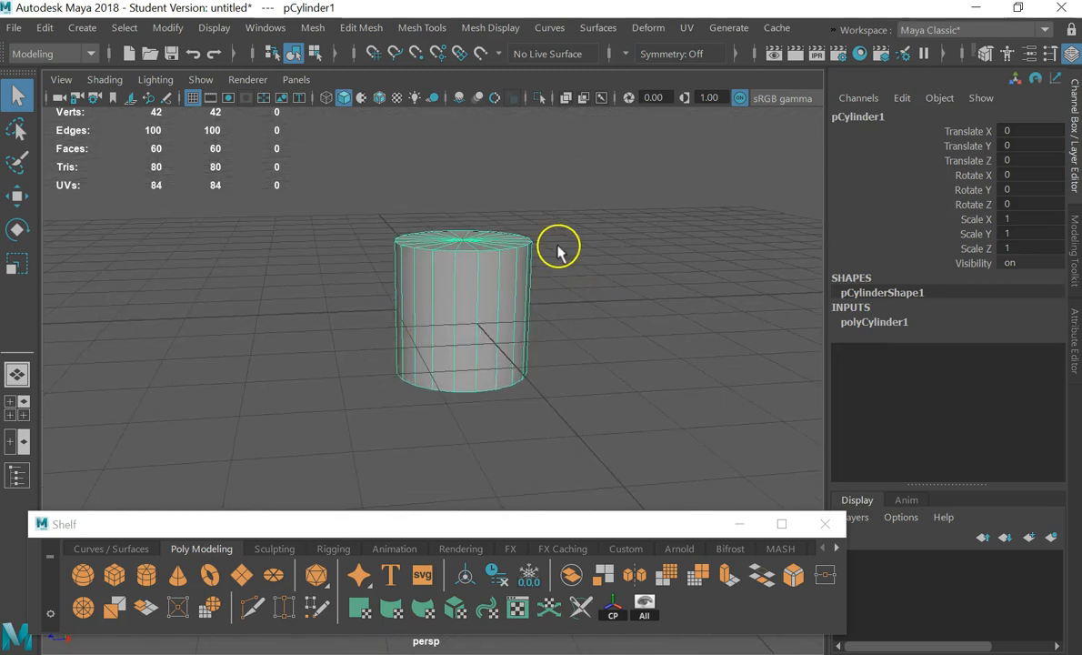
# Delete the cylinder's side and bottom faces in face mode, keeping only the top cap
pyautogui.rightClick(508, 288)
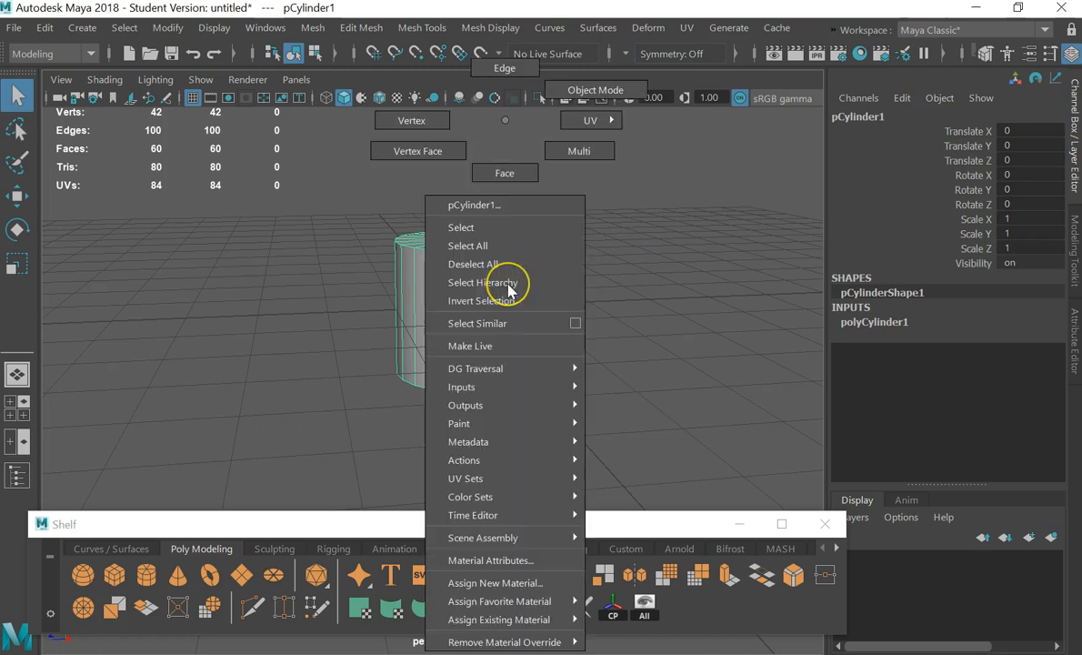
pyautogui.moveTo(509, 288); pyautogui.dragTo(512, 169, button='right')
pyautogui.moveTo(636, 350); pyautogui.dragTo(193, 446)
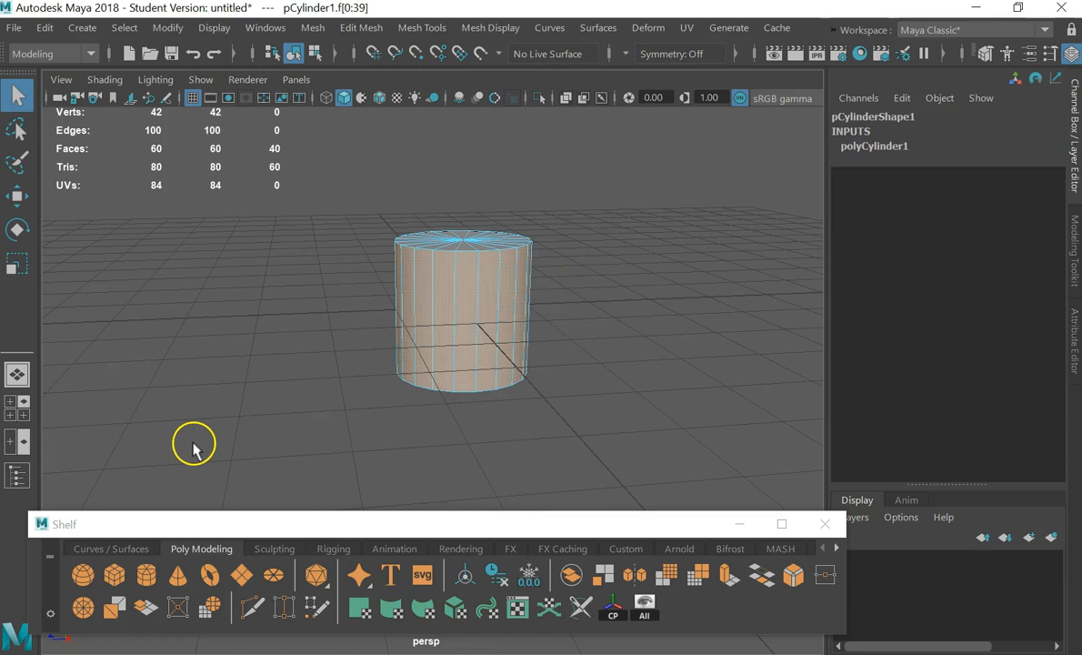
pyautogui.press('Delete')
pyautogui.keyDown('alt'); pyautogui.moveTo(555, 191); pyautogui.dragTo(541, 313); pyautogui.keyUp('alt')
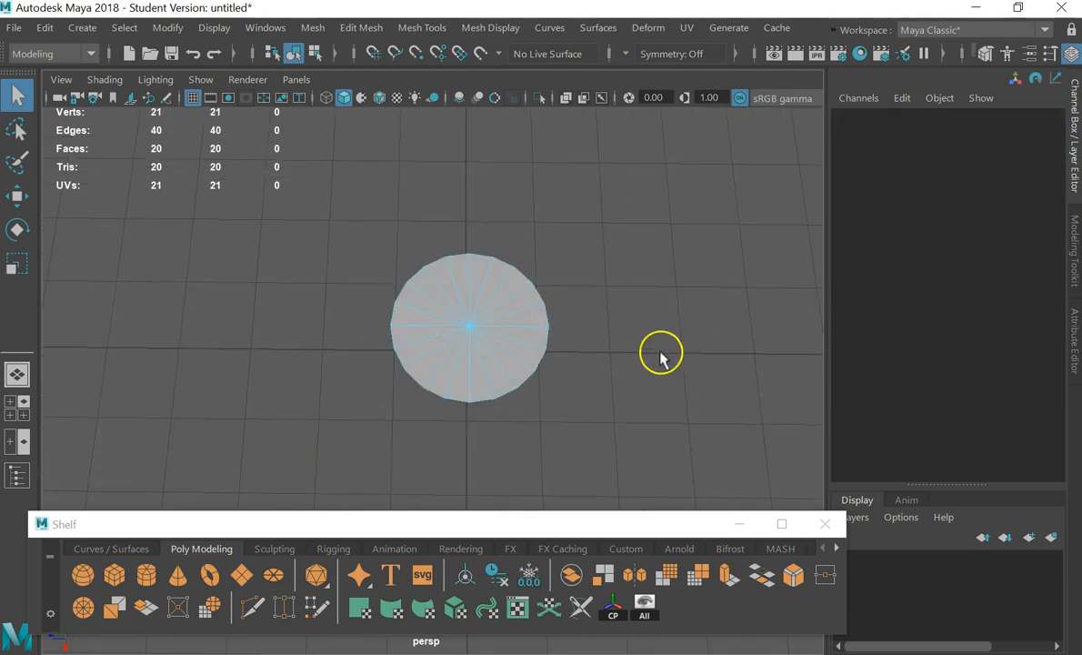
# Create a polygon disc at the origin and compare its topology with the cylinder cap above it
pyautogui.click(417, 405)
pyautogui.click(273, 575)
pyautogui.keyDown('alt'); pyautogui.moveTo(567, 295); pyautogui.dragTo(472, 262); pyautogui.keyUp('alt')
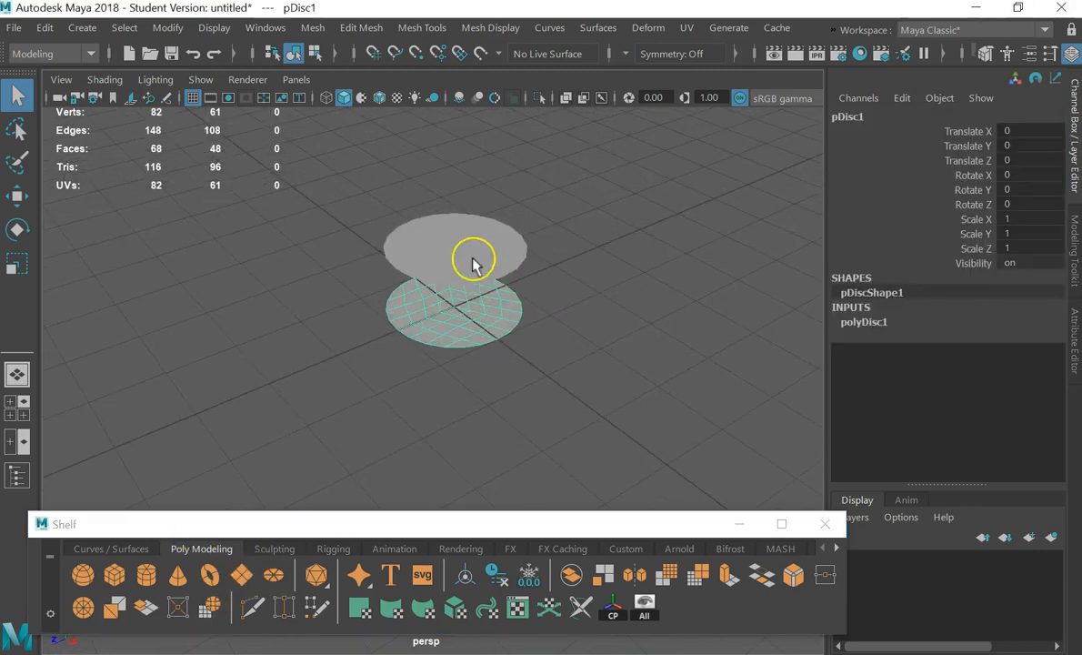
pyautogui.click(473, 262)
pyautogui.scroll(3, 427, 254)
pyautogui.click(525, 243)
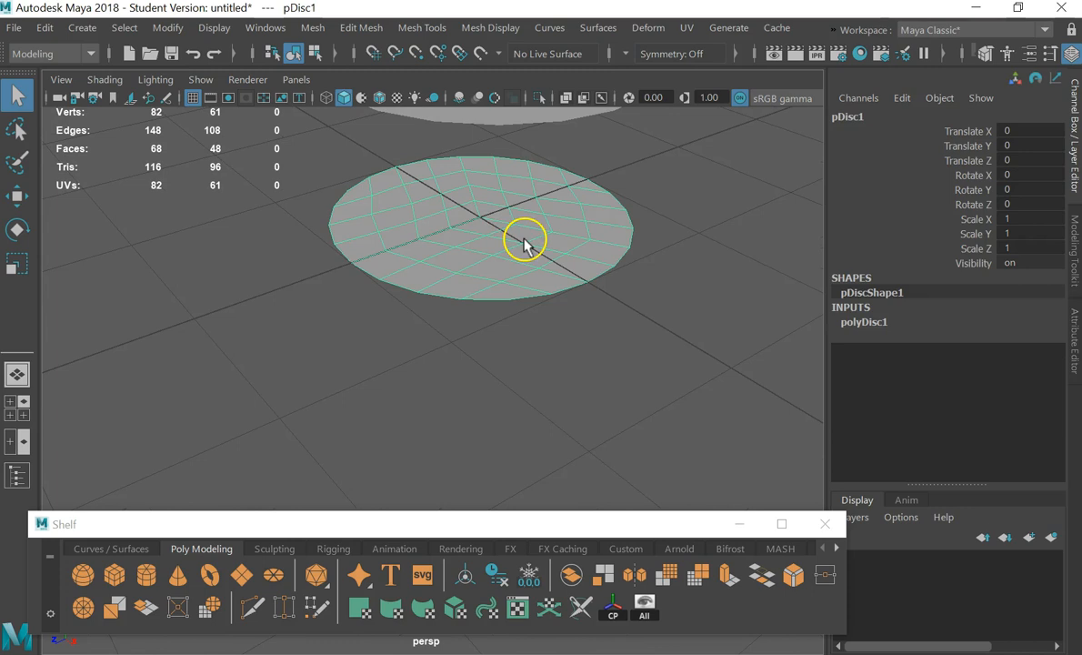
pyautogui.scroll(-3, 525, 244)
pyautogui.click(483, 210)
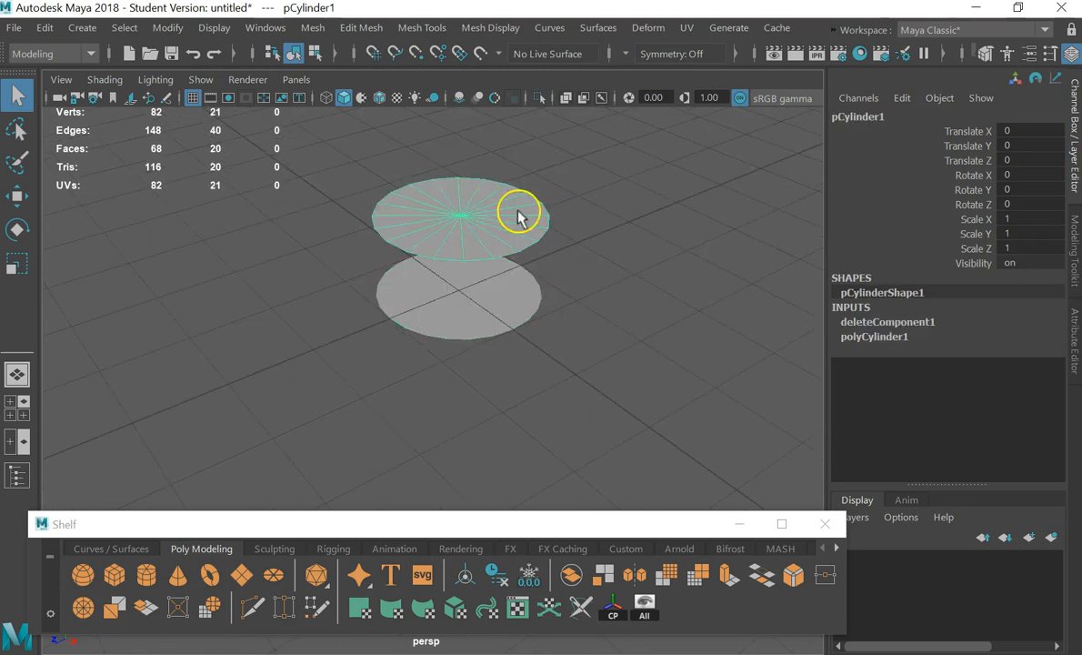
# Replace the disc and the cylinder cap with a polygon cube at the origin, and frame it
pyautogui.moveTo(637, 182); pyautogui.dragTo(116, 441)
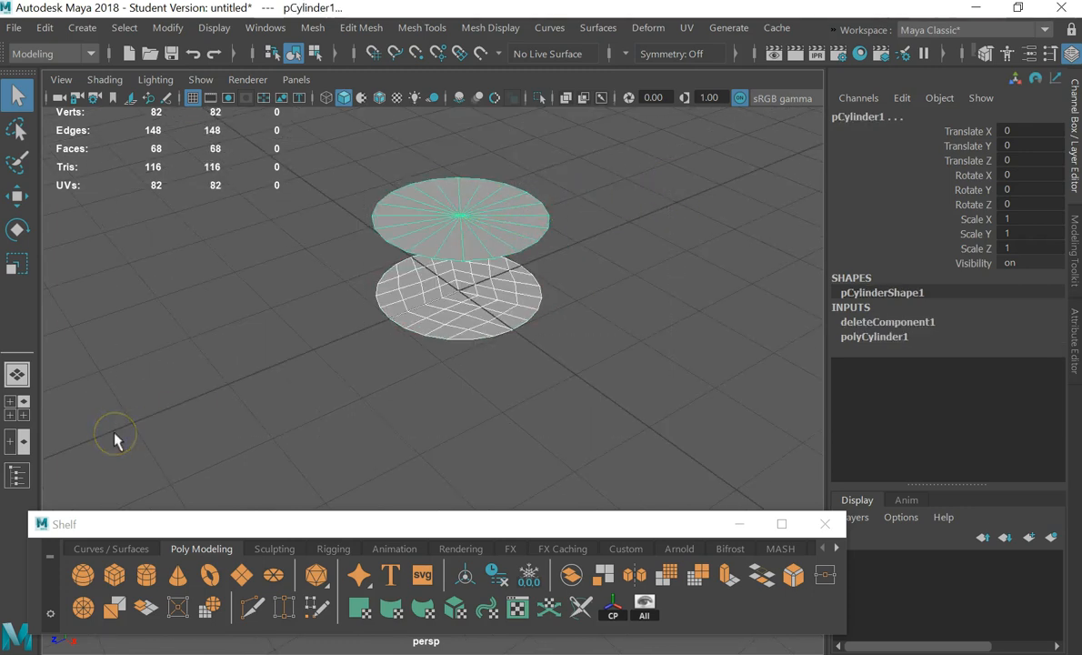
pyautogui.press('Delete')
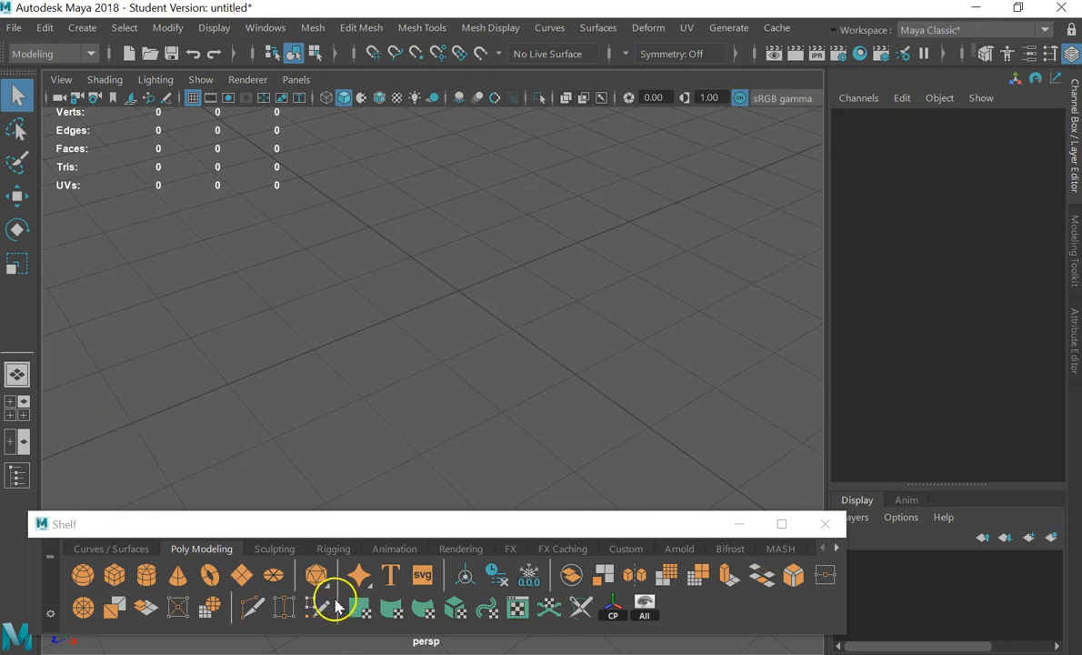
pyautogui.click(113, 577)
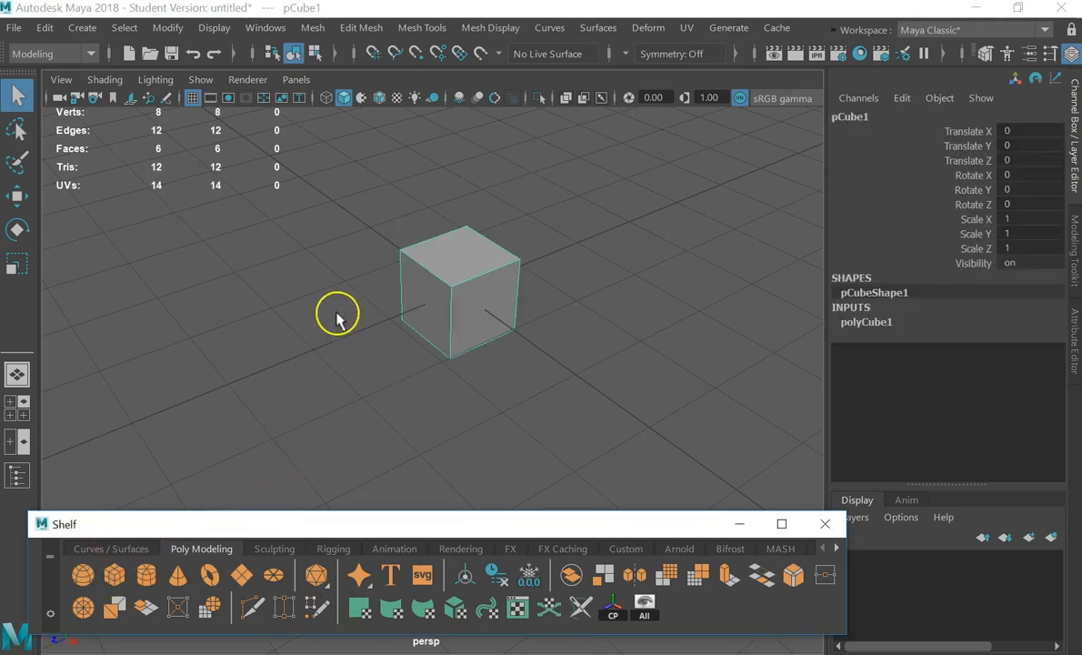
pyautogui.press('f')
# Switch the cube to face mode, select all of its faces and clear the selection
pyautogui.moveTo(673, 268); pyautogui.dragTo(669, 173, button='right')
pyautogui.keyDown('alt'); pyautogui.moveTo(622, 270); pyautogui.dragTo(551, 411); pyautogui.keyUp('alt')
pyautogui.moveTo(670, 222); pyautogui.dragTo(55, 524)
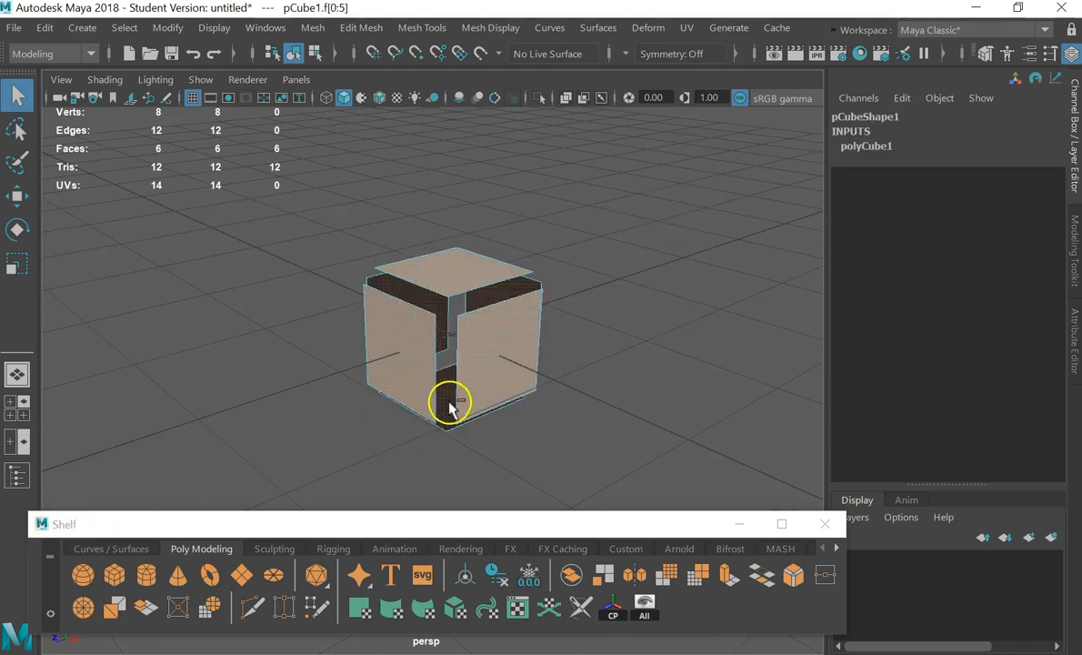
pyautogui.click(678, 207)
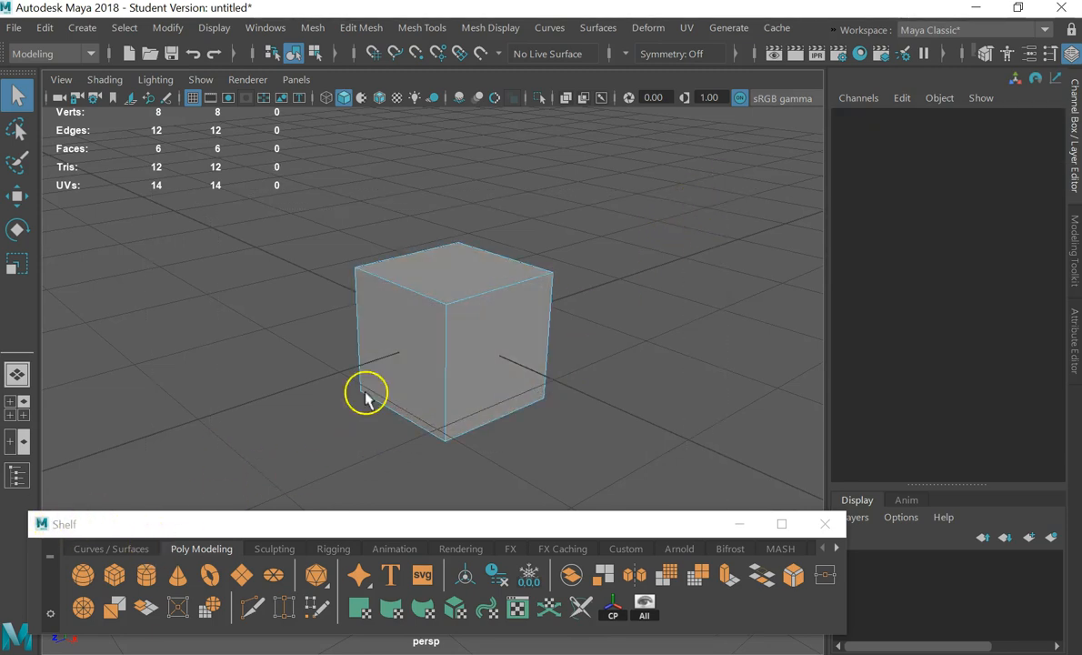
# Select all of the cube's faces again, and narrow the selection to the top face
pyautogui.moveTo(446, 300); pyautogui.dragTo(474, 166, button='right')
pyautogui.moveTo(580, 183); pyautogui.dragTo(139, 510)
pyautogui.keyDown('alt'); pyautogui.moveTo(590, 413); pyautogui.dragTo(585, 387); pyautogui.keyUp('alt')
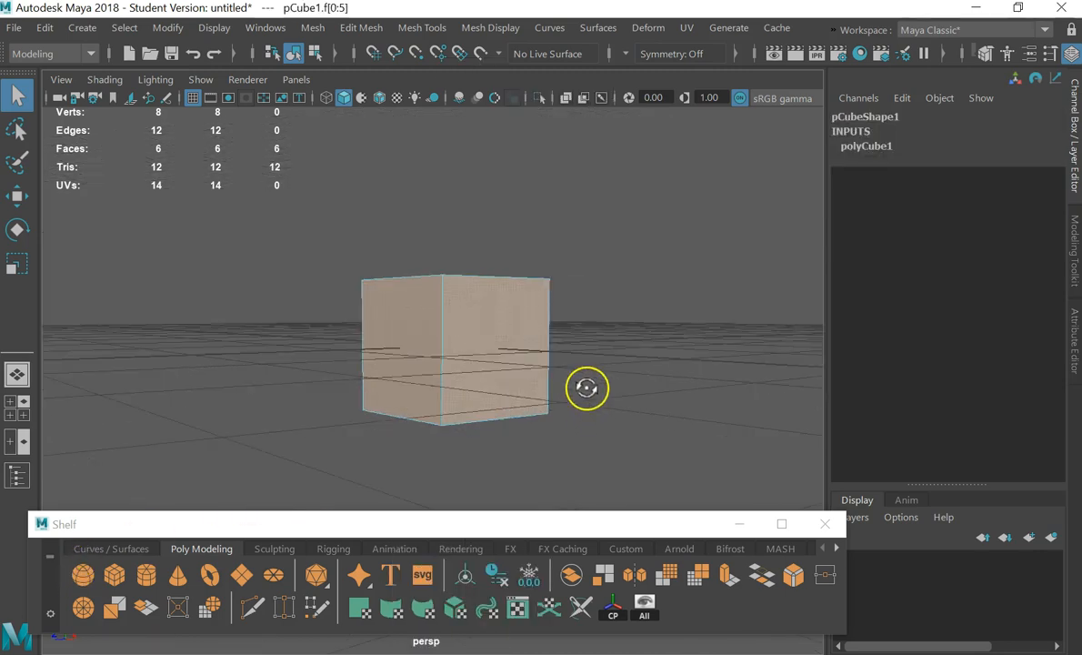
pyautogui.keyDown('alt'); pyautogui.moveTo(405, 425); pyautogui.dragTo(526, 227); pyautogui.keyUp('alt')
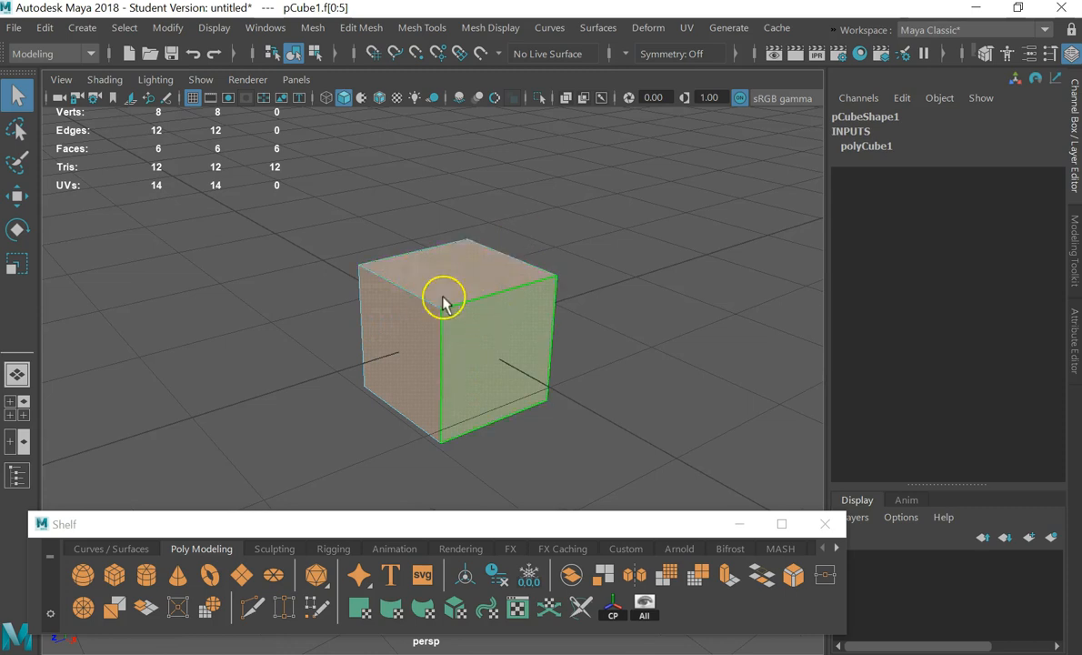
pyautogui.keyDown('alt'); pyautogui.moveTo(659, 389); pyautogui.dragTo(86, 523); pyautogui.keyUp('alt')
pyautogui.click(488, 357)
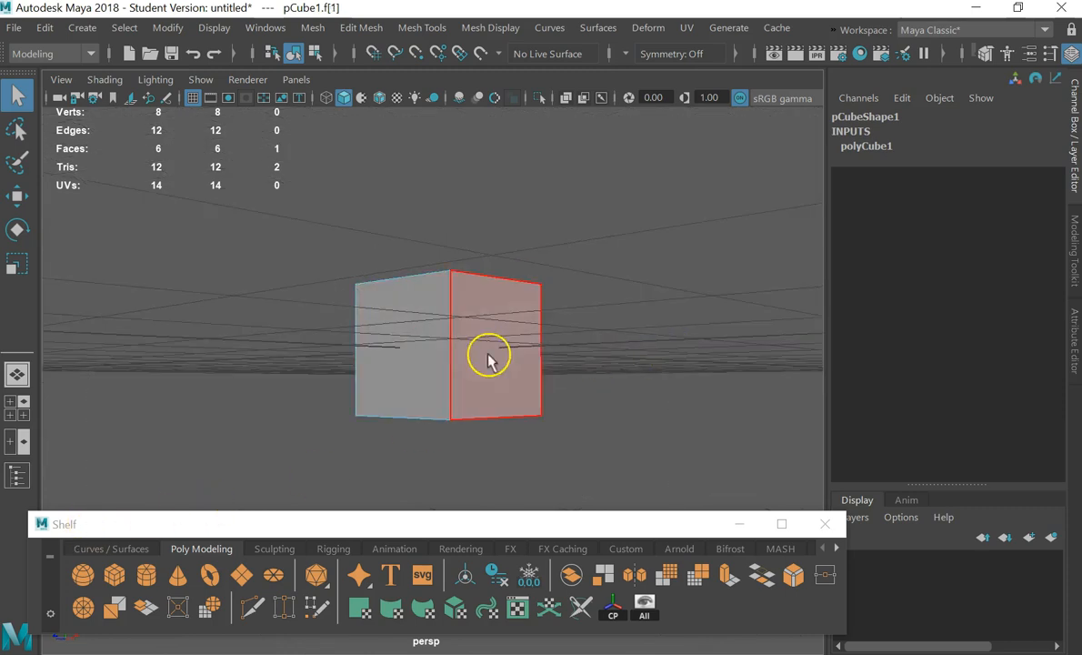
pyautogui.keyDown('alt'); pyautogui.moveTo(488, 357); pyautogui.dragTo(621, 416); pyautogui.keyUp('alt')
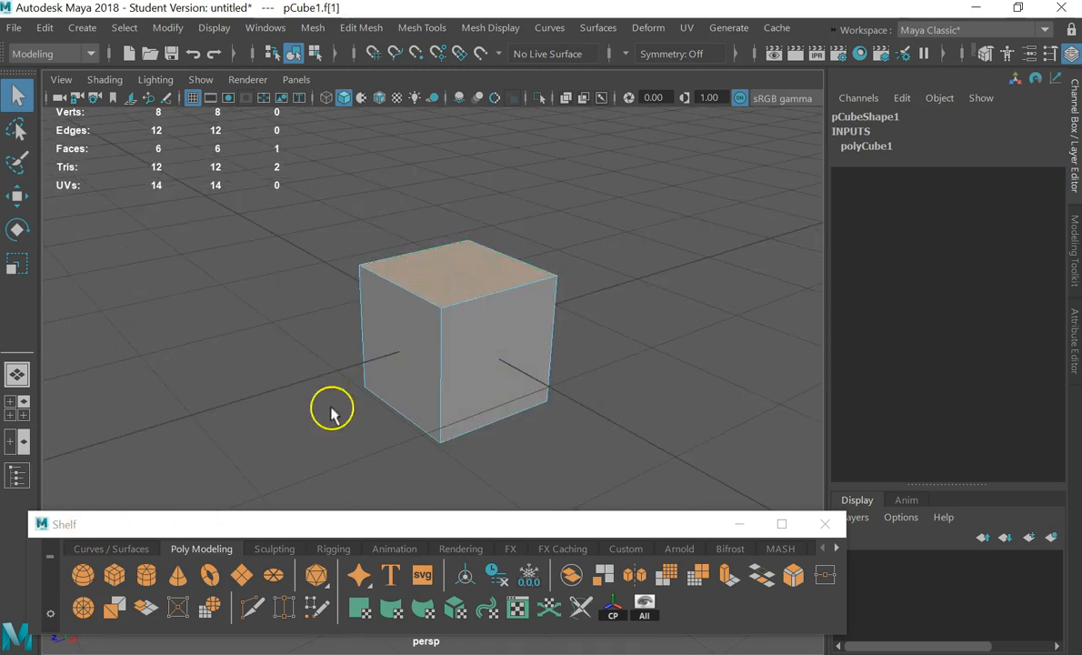
pyautogui.keyDown('alt'); pyautogui.moveTo(633, 251); pyautogui.dragTo(524, 391); pyautogui.keyUp('alt')
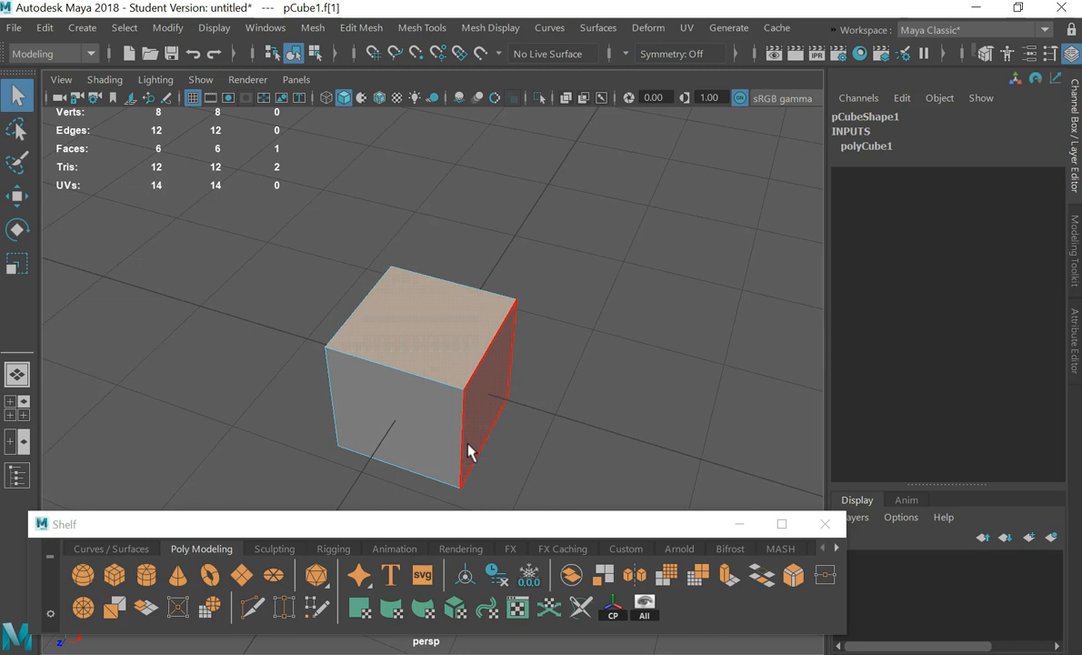
# Delete every cube face except the top one, and create a polygon plane at the origin below it
pyautogui.click(592, 326)
pyautogui.keyDown('alt'); pyautogui.moveTo(619, 356); pyautogui.dragTo(582, 331); pyautogui.keyUp('alt')
pyautogui.moveTo(644, 379); pyautogui.dragTo(422, 331)
pyautogui.press('Delete')
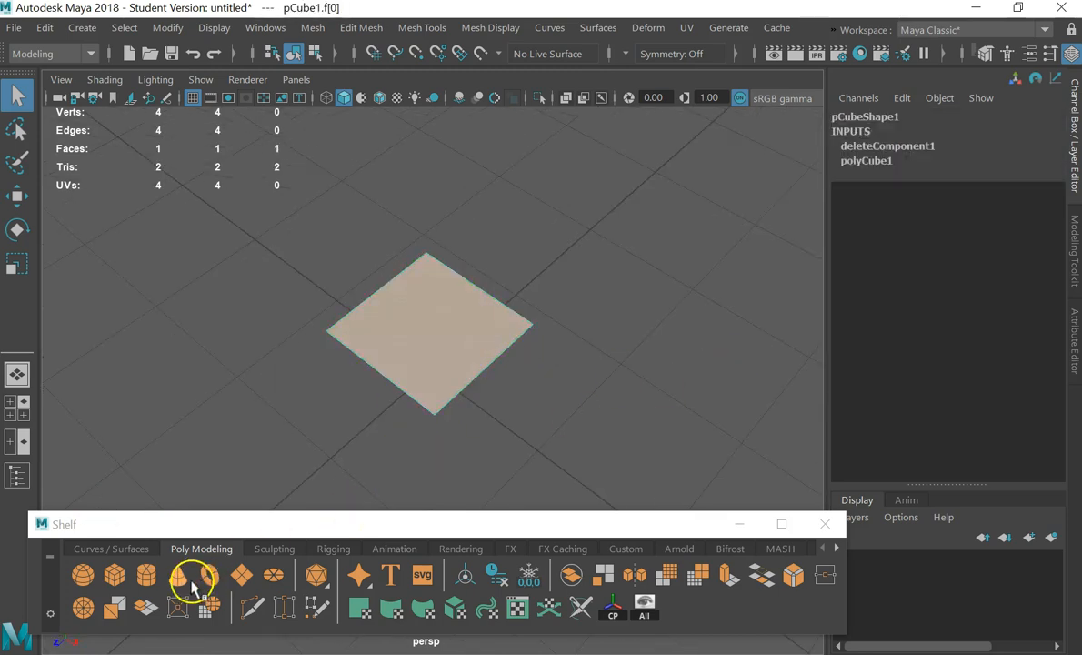
pyautogui.click(241, 575)
pyautogui.keyDown('alt'); pyautogui.moveTo(550, 432); pyautogui.dragTo(637, 324); pyautogui.keyUp('alt')
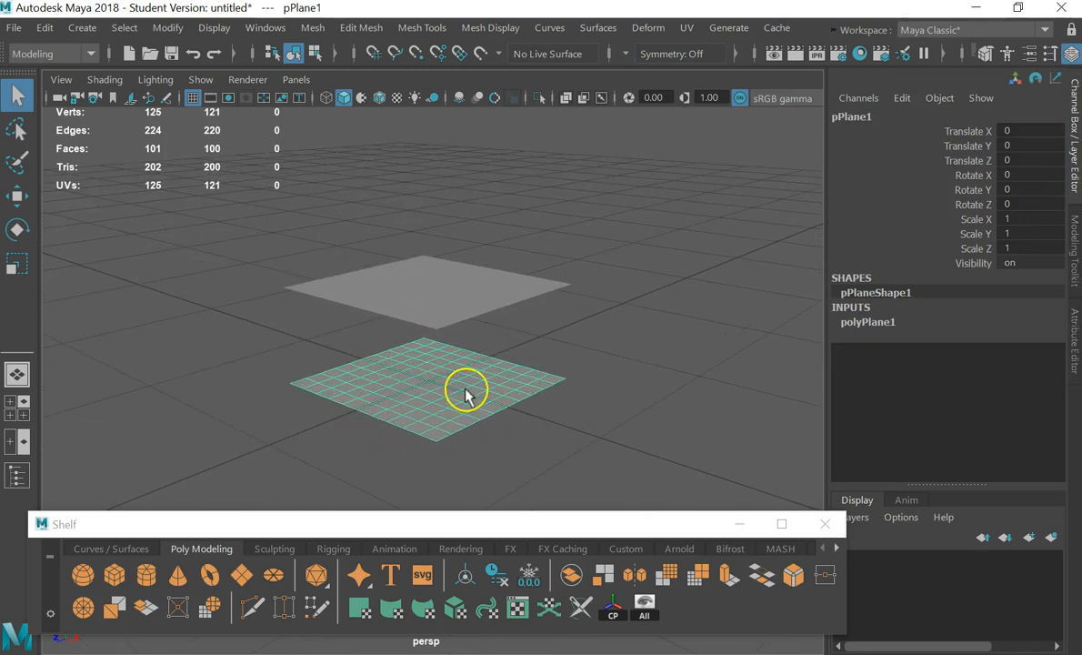
# Smooth the single upper face left from the cube with Divisions set to 3
pyautogui.click(461, 312)
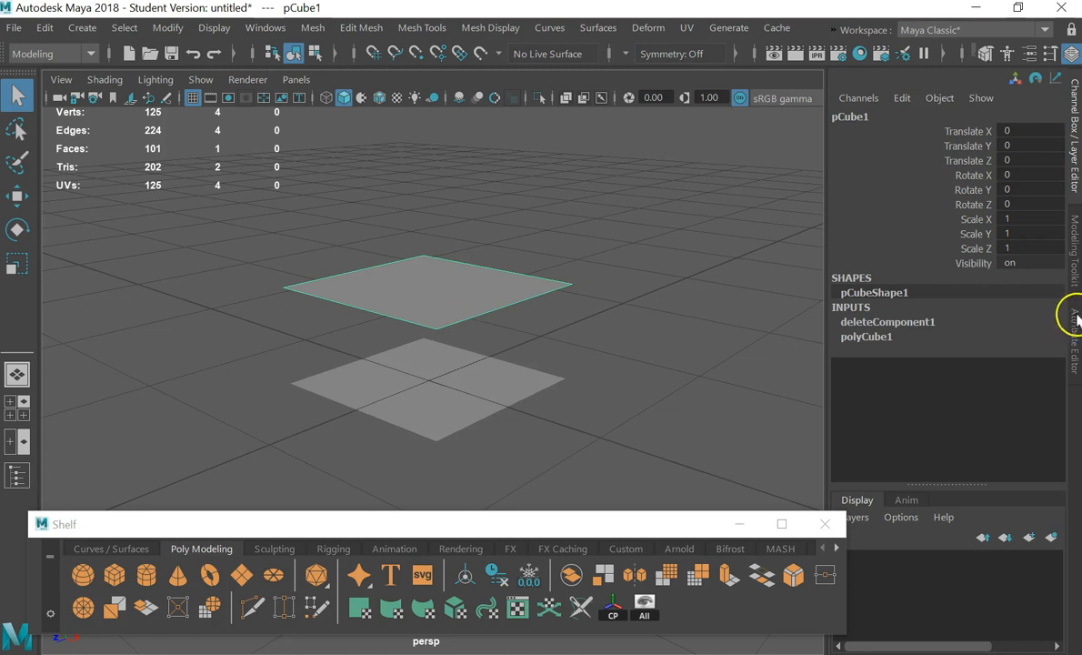
pyautogui.click(1074, 268)
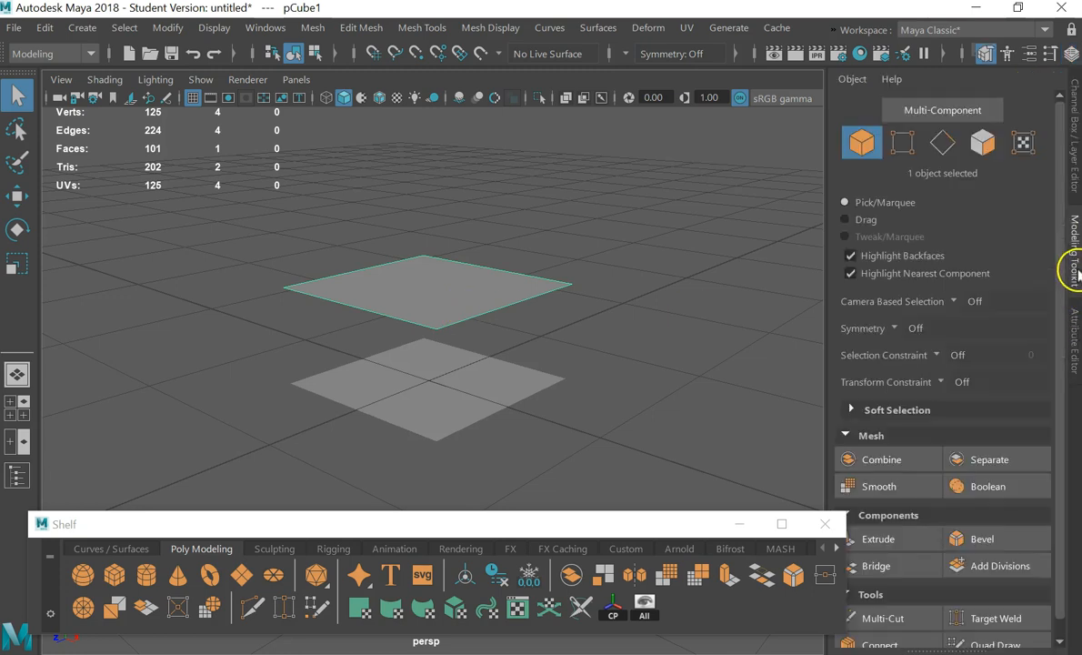
pyautogui.click(895, 489)
pyautogui.click(809, 436)
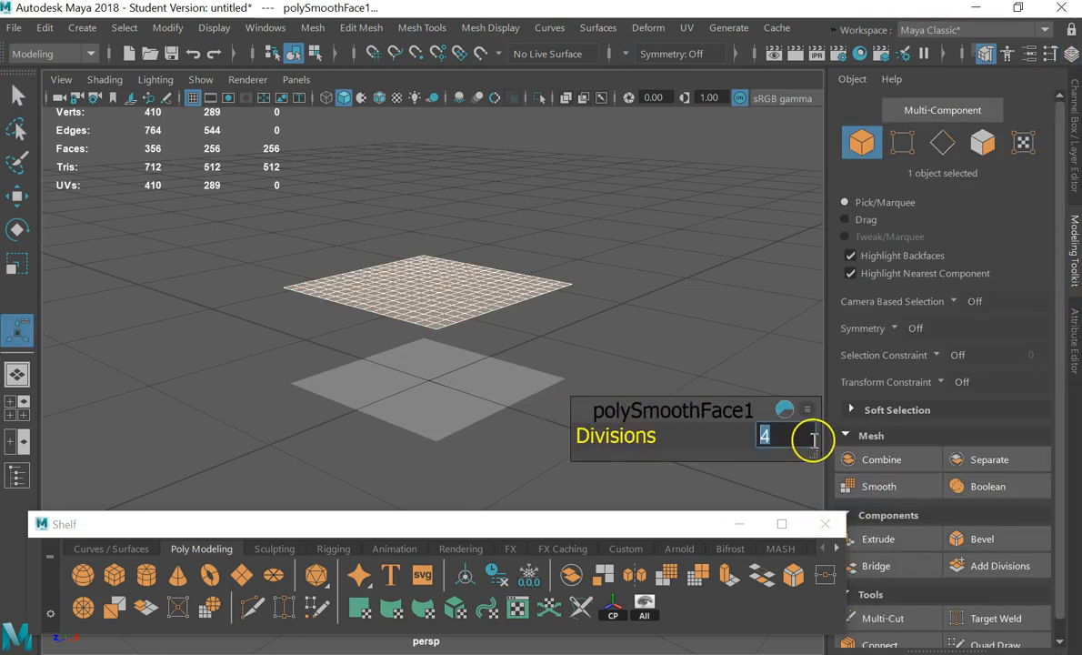
pyautogui.press('Return')
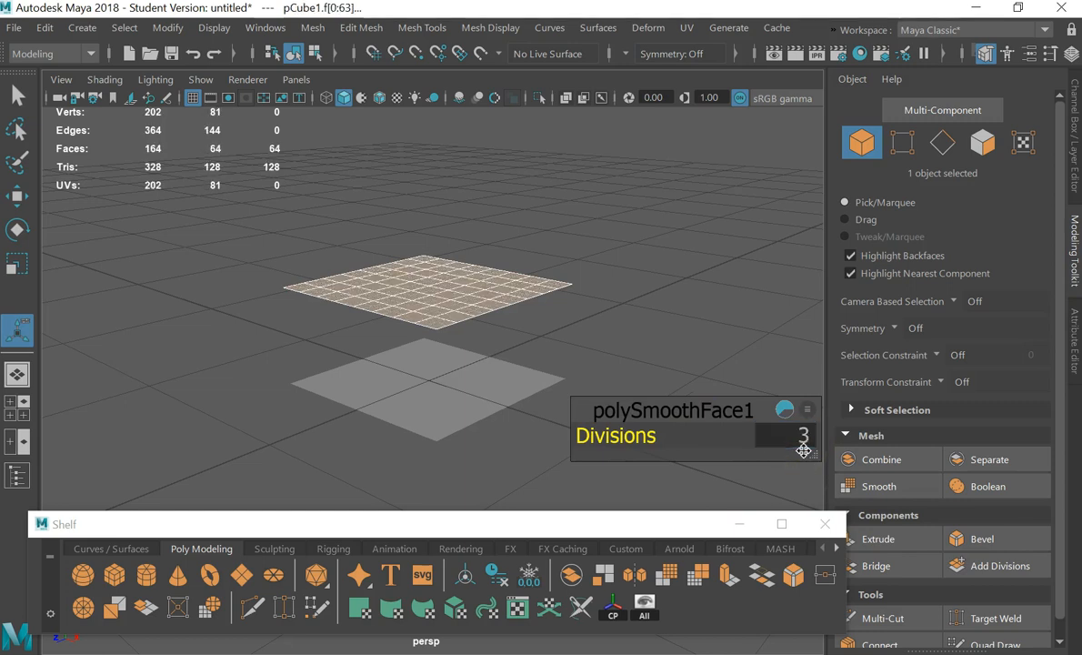
# Compare the subdivisions of the smoothed upper face and the plane by selecting each in turn
pyautogui.click(362, 384)
pyautogui.click(447, 280)
pyautogui.click(446, 357)
pyautogui.click(490, 280)
pyautogui.click(441, 384)
pyautogui.keyDown('alt'); pyautogui.moveTo(525, 318); pyautogui.dragTo(459, 375); pyautogui.keyUp('alt')
pyautogui.click(463, 298)
pyautogui.click(445, 373)
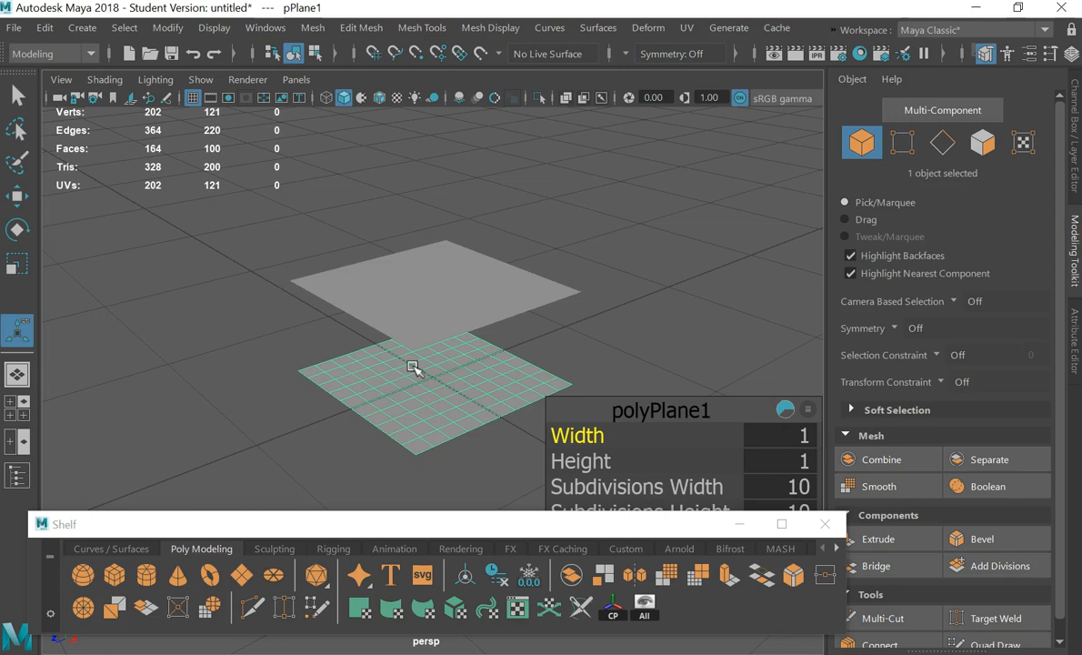
pyautogui.click(420, 298)
pyautogui.press('g')
pyautogui.click(457, 433)
pyautogui.click(480, 288)
pyautogui.click(452, 376)
# Try smooth Divisions values of 4, 1 and 2 on the upper face, and set Divisions back to 3
pyautogui.click(467, 344)
pyautogui.click(800, 441)
pyautogui.click(800, 441)
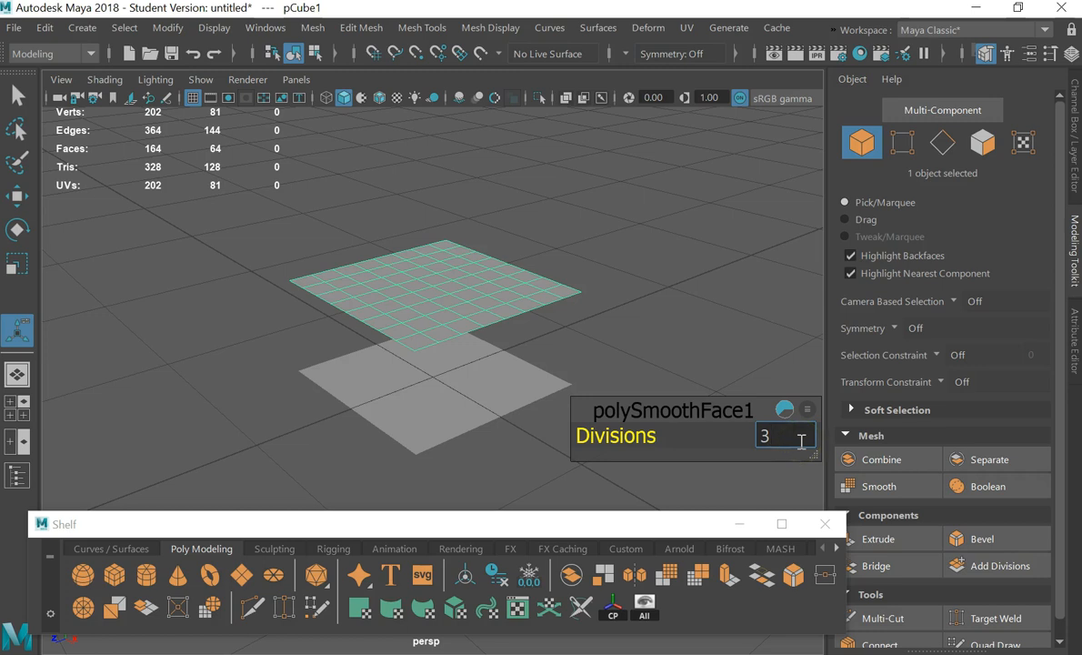
pyautogui.press('Return')
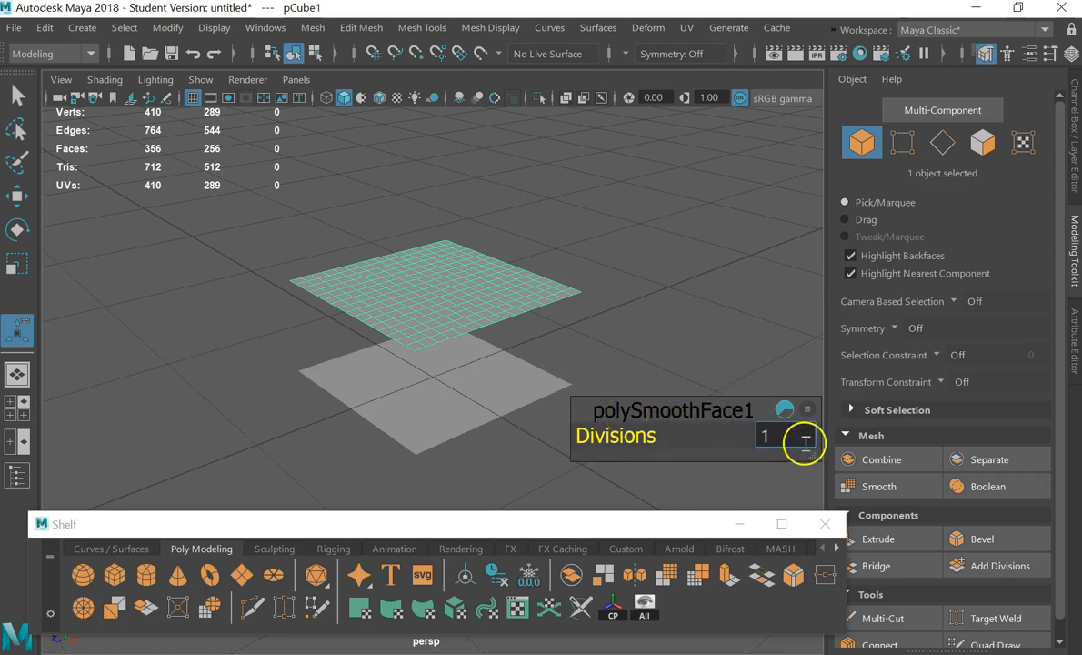
pyautogui.click(765, 435)
pyautogui.write('2')
pyautogui.press('Return')
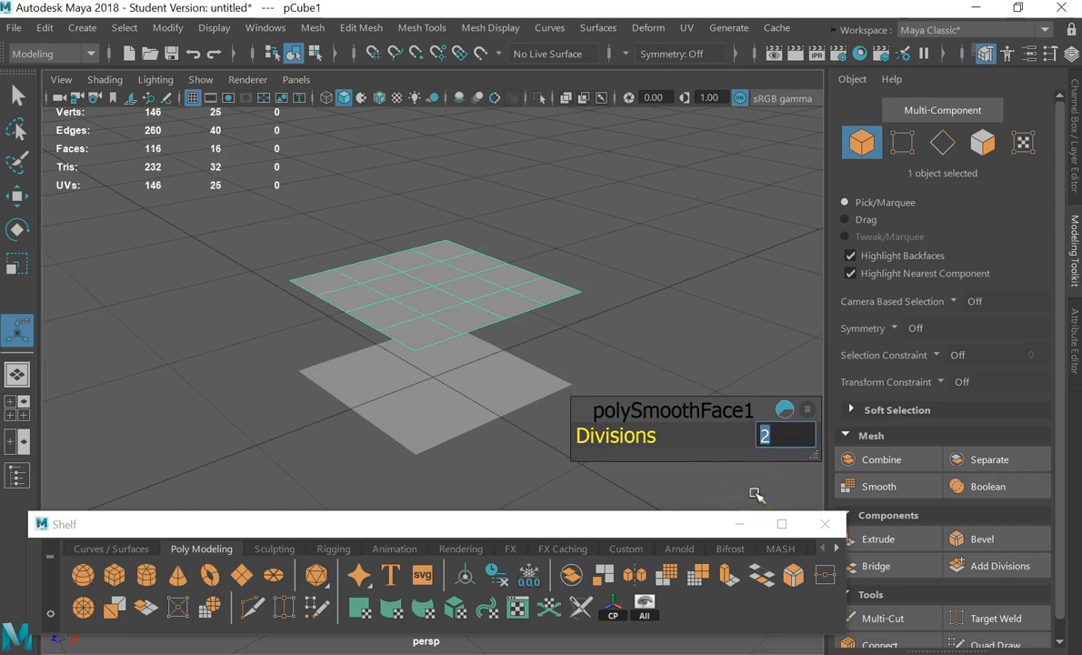
pyautogui.write('3')
pyautogui.press('Return')
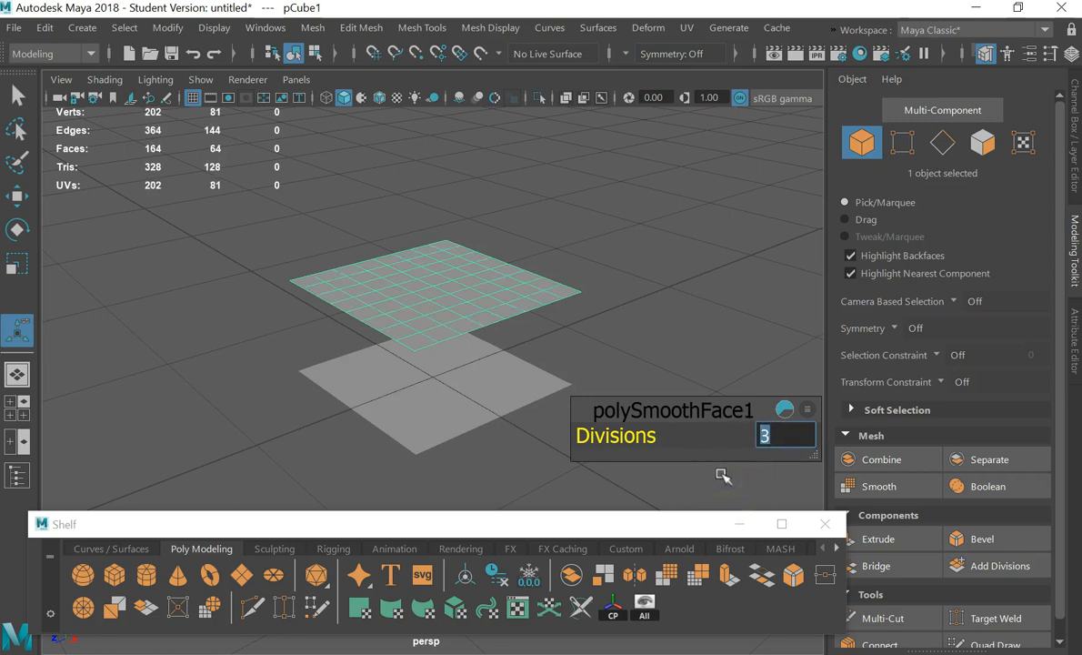
# Compare the smoothed upper face and the plane below by selecting each in turn in object mode
pyautogui.moveTo(445, 259); pyautogui.dragTo(543, 80, button='right')
pyautogui.click(411, 266)
pyautogui.click(400, 400)
pyautogui.click(459, 290)
pyautogui.click(442, 369)
pyautogui.rightClick(455, 298)
pyautogui.moveTo(454, 298); pyautogui.dragTo(496, 98, button='right')
pyautogui.click(526, 309)
pyautogui.moveTo(516, 299); pyautogui.dragTo(646, 80, button='right')
pyautogui.click(673, 250)
# Select both the upper face and the plane, and enable Wireframe on Shaded in the viewport
pyautogui.moveTo(674, 249); pyautogui.dragTo(333, 436)
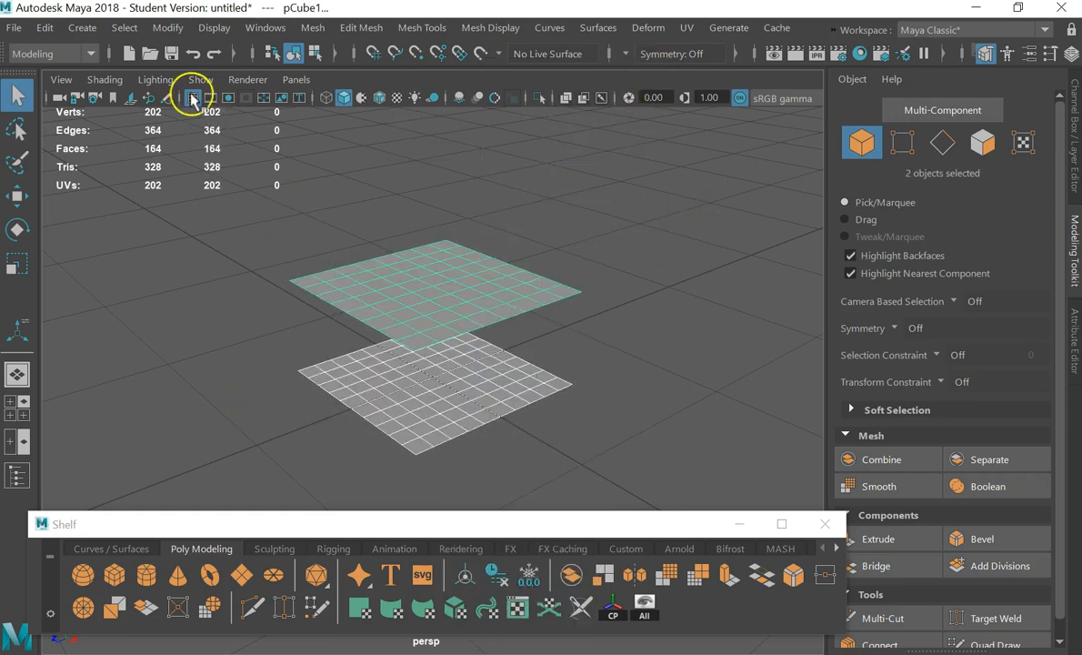
pyautogui.click(103, 80)
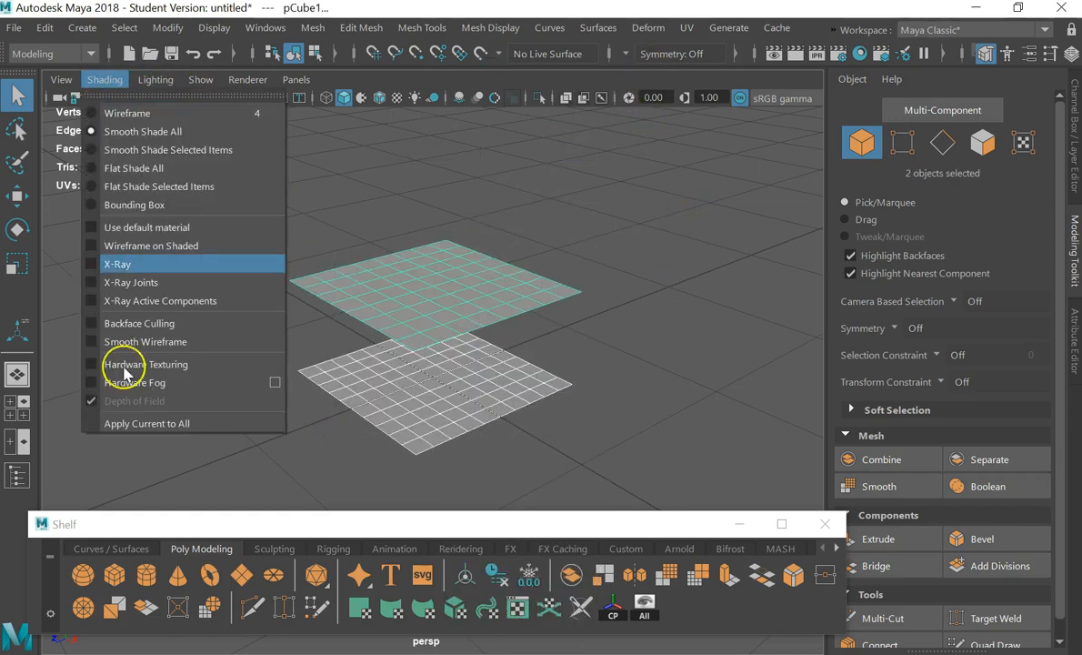
pyautogui.click(132, 246)
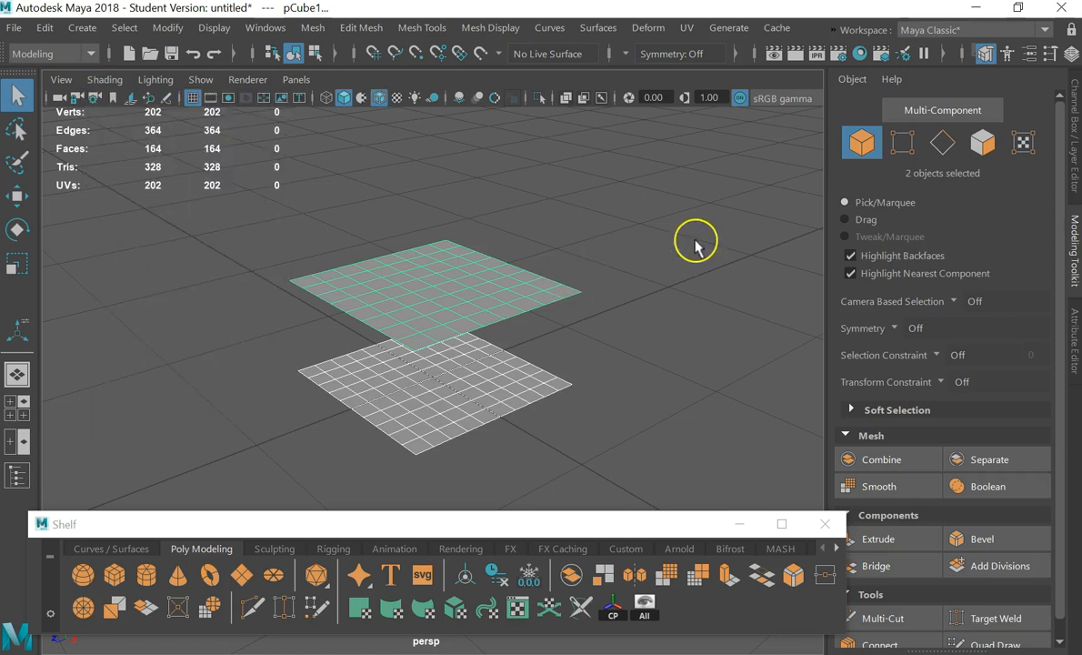
# Compare the polygon counts and grid layouts of the upper face and the plane by selecting each and viewing them from several angles
pyautogui.click(646, 224)
pyautogui.moveTo(541, 310)
pyautogui.keyDown('alt'); pyautogui.mouseDown()
pyautogui.moveTo(471, 316)
pyautogui.moveTo(606, 341)
pyautogui.moveTo(491, 300)
pyautogui.mouseUp(); pyautogui.keyUp('alt')
pyautogui.click(491, 300)
pyautogui.keyDown('alt'); pyautogui.moveTo(357, 370); pyautogui.dragTo(387, 362); pyautogui.keyUp('alt')
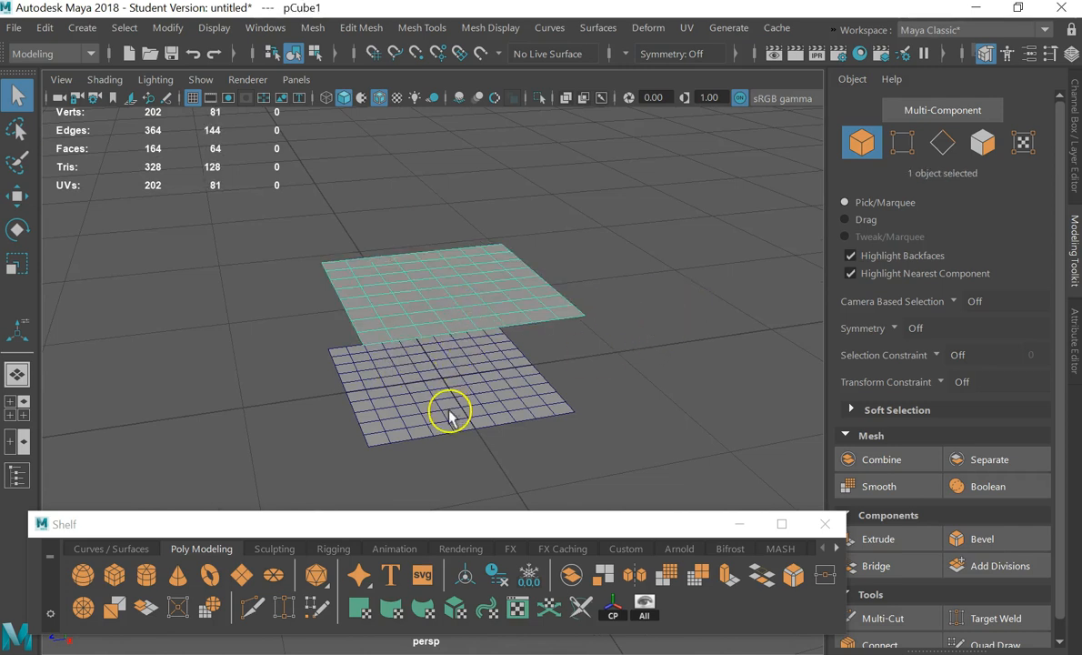
pyautogui.click(496, 398)
pyautogui.moveTo(434, 251); pyautogui.dragTo(440, 293)
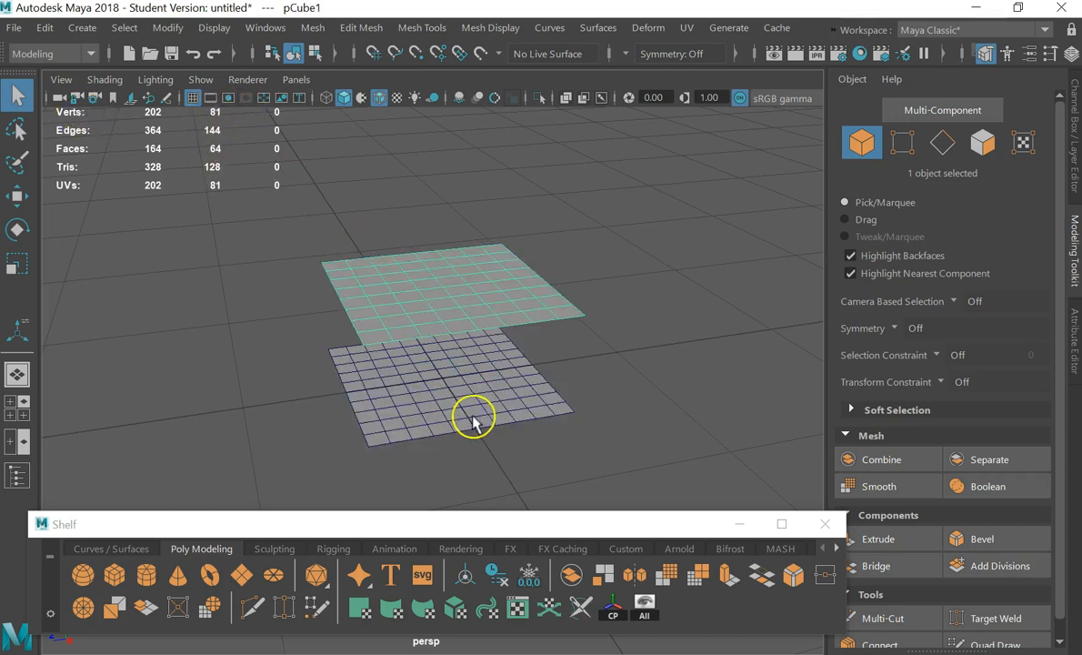
pyautogui.click(450, 395)
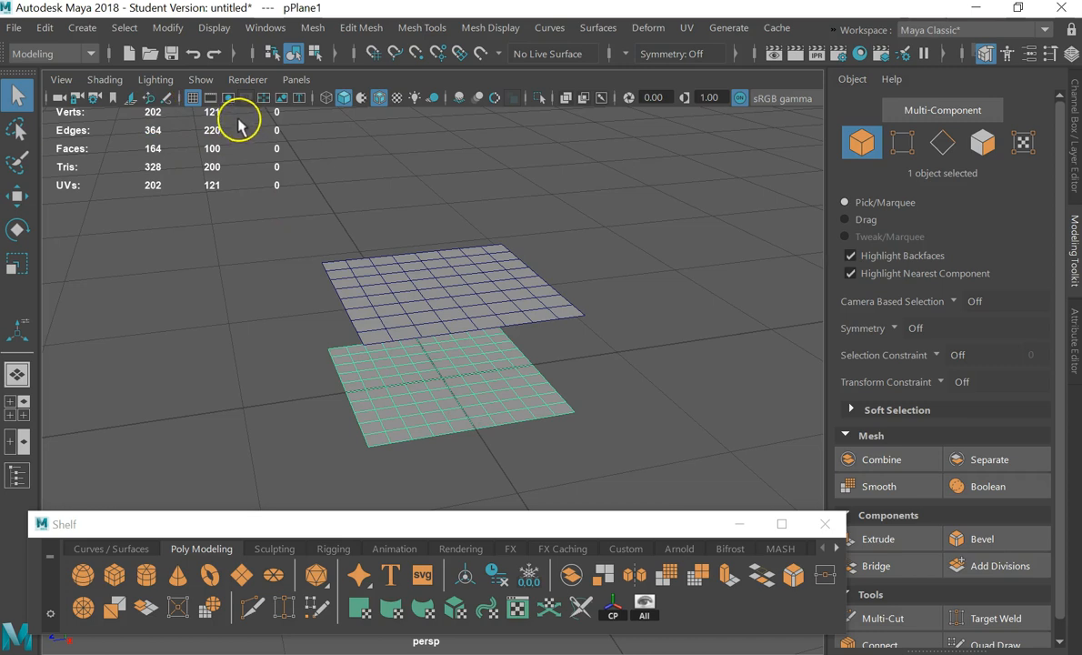
pyautogui.click(326, 325)
pyautogui.click(400, 292)
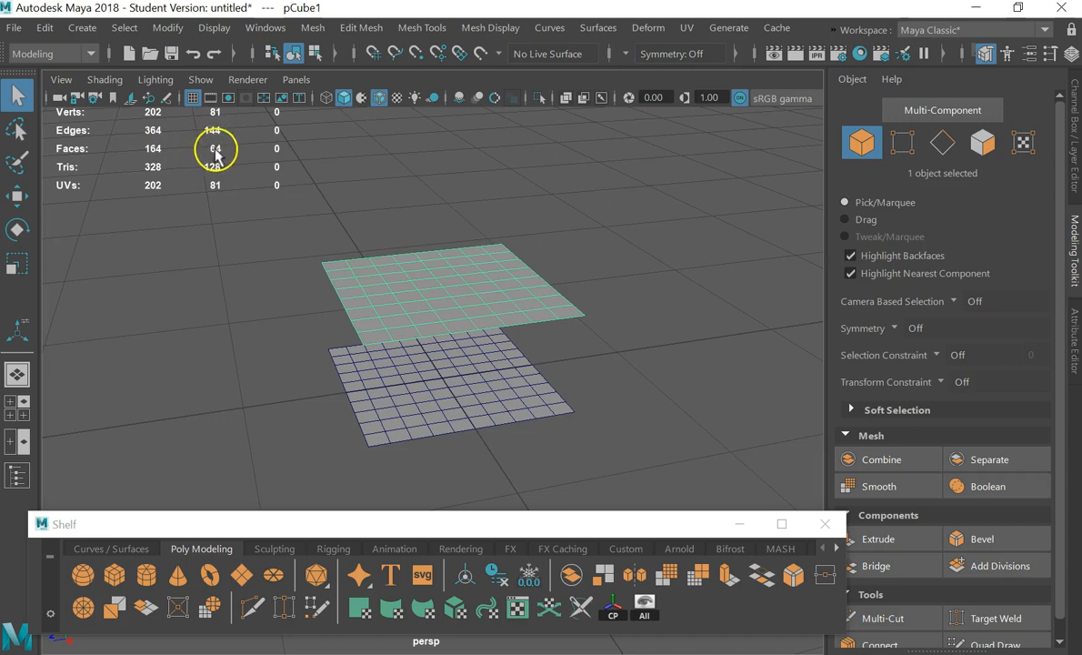
pyautogui.keyDown('alt'); pyautogui.moveTo(350, 287); pyautogui.dragTo(382, 278); pyautogui.keyUp('alt')
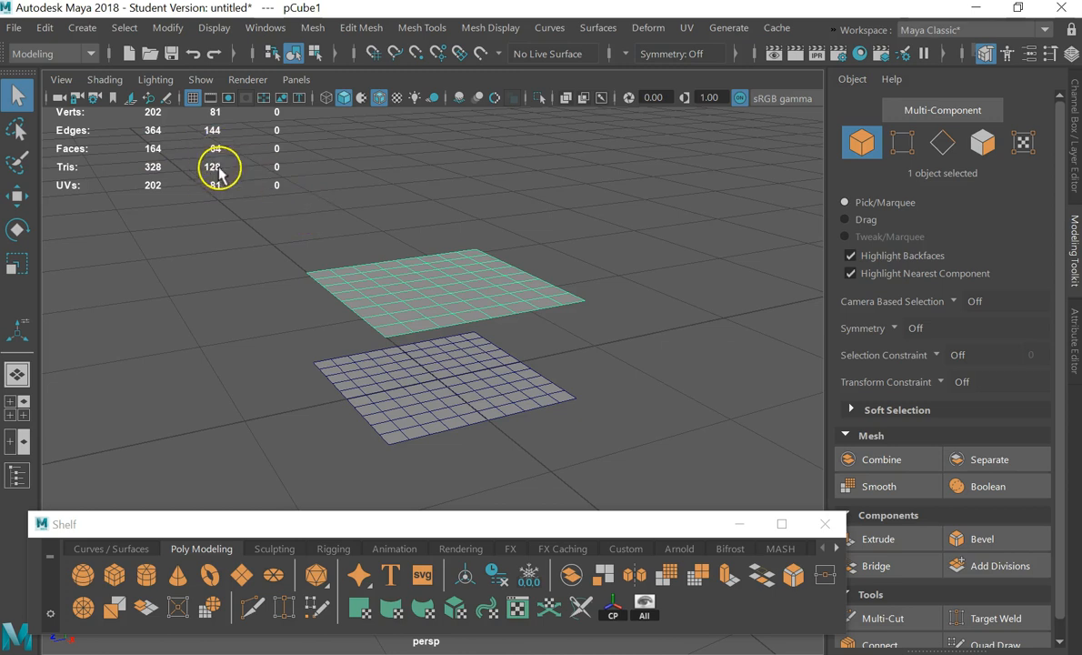
pyautogui.keyDown('alt'); pyautogui.moveTo(343, 229); pyautogui.dragTo(367, 251); pyautogui.keyUp('alt')
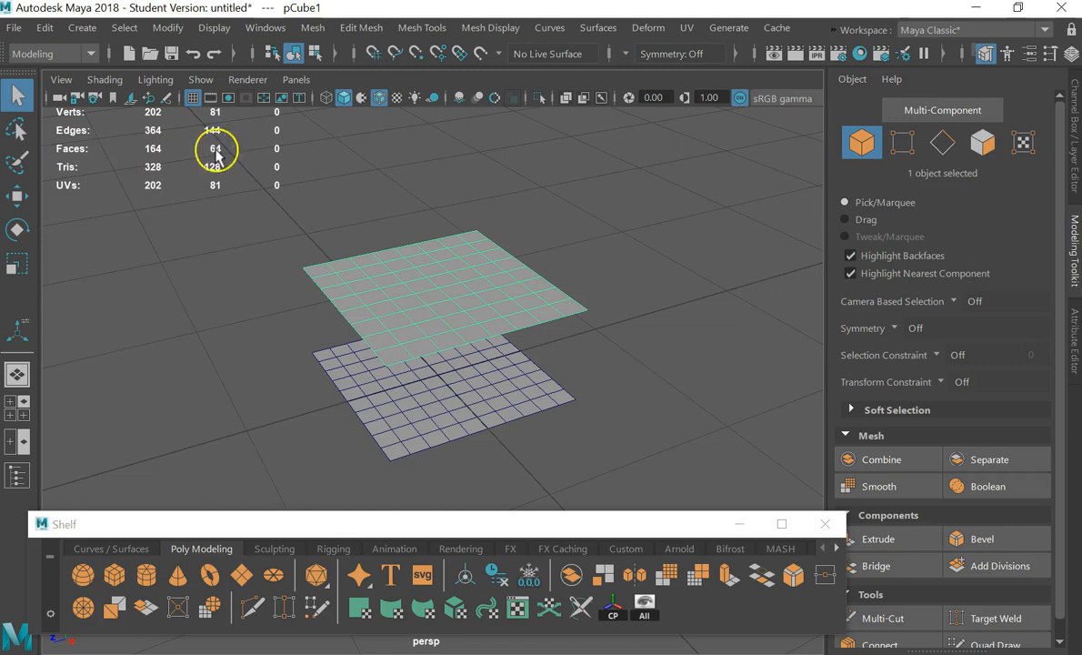
pyautogui.click(367, 400)
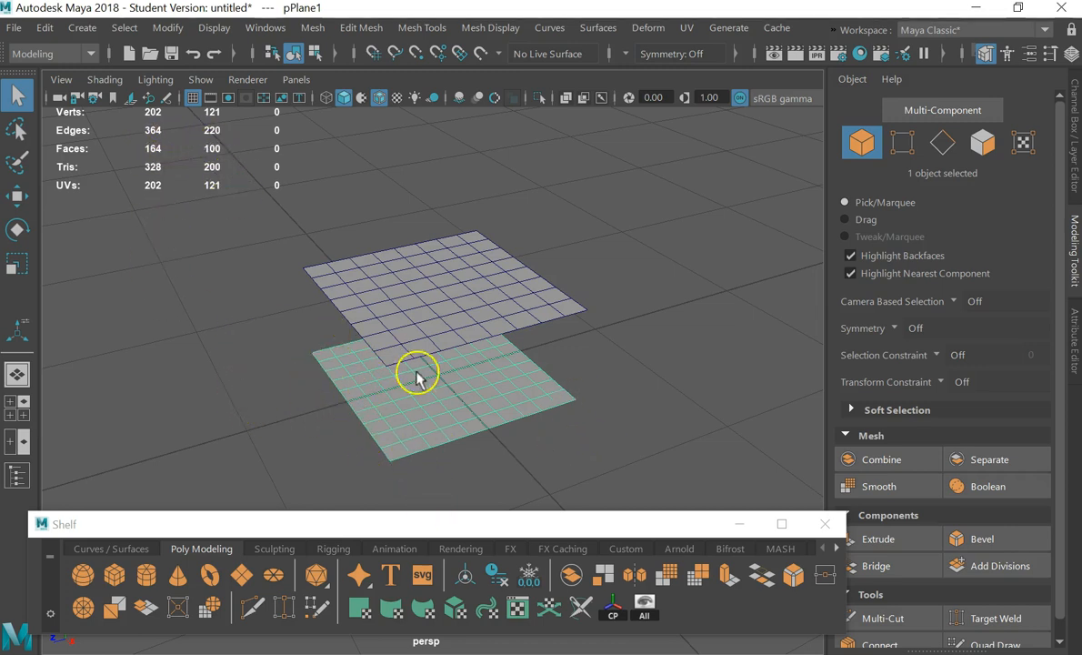
pyautogui.click(444, 269)
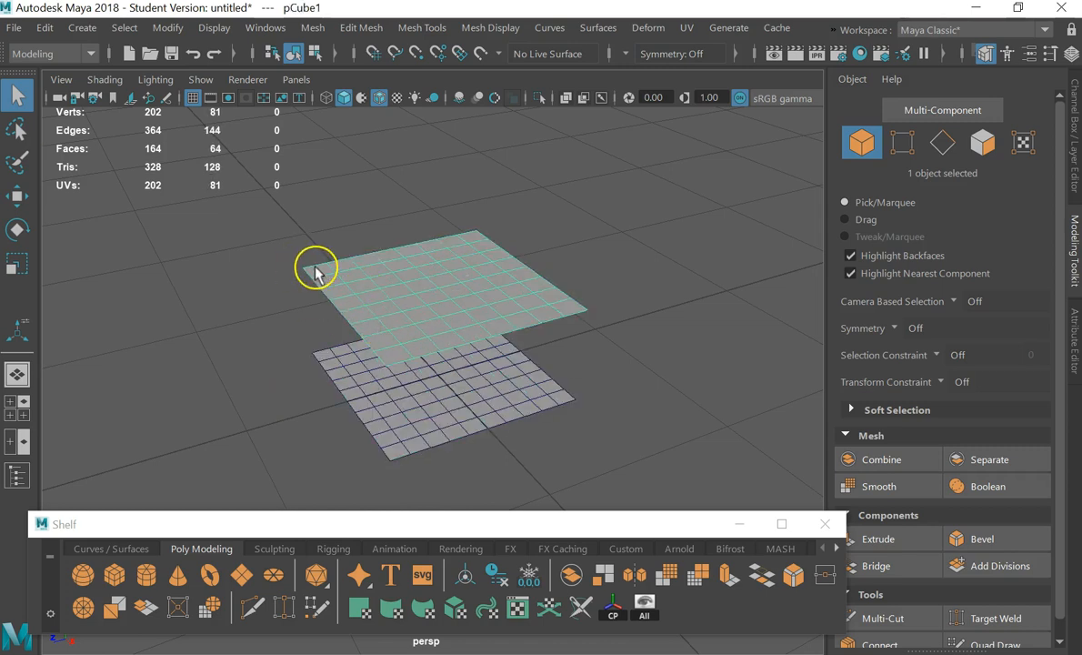
pyautogui.keyDown('alt'); pyautogui.moveTo(368, 338); pyautogui.dragTo(339, 330); pyautogui.keyUp('alt')
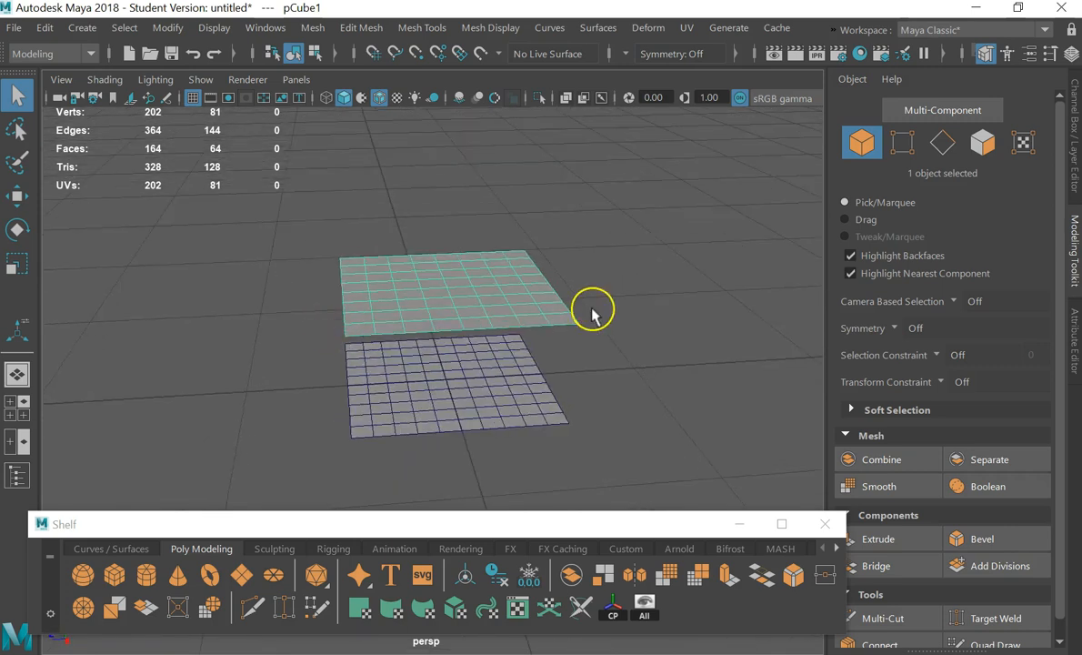
pyautogui.keyDown('alt'); pyautogui.moveTo(309, 289); pyautogui.dragTo(368, 304); pyautogui.keyUp('alt')
pyautogui.click(400, 359)
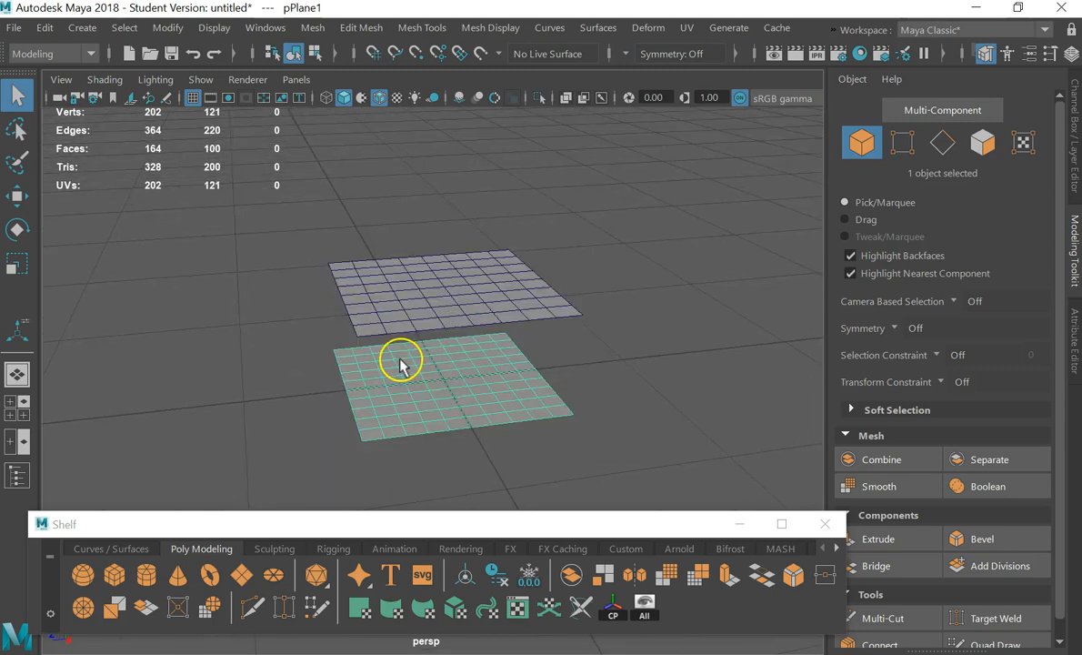
# Delete the smoothed upper face and the polygon plane from the scene
pyautogui.keyDown('alt'); pyautogui.moveTo(500, 351); pyautogui.dragTo(636, 294); pyautogui.keyUp('alt')
pyautogui.click(628, 247)
pyautogui.click(457, 306)
pyautogui.press('Delete')
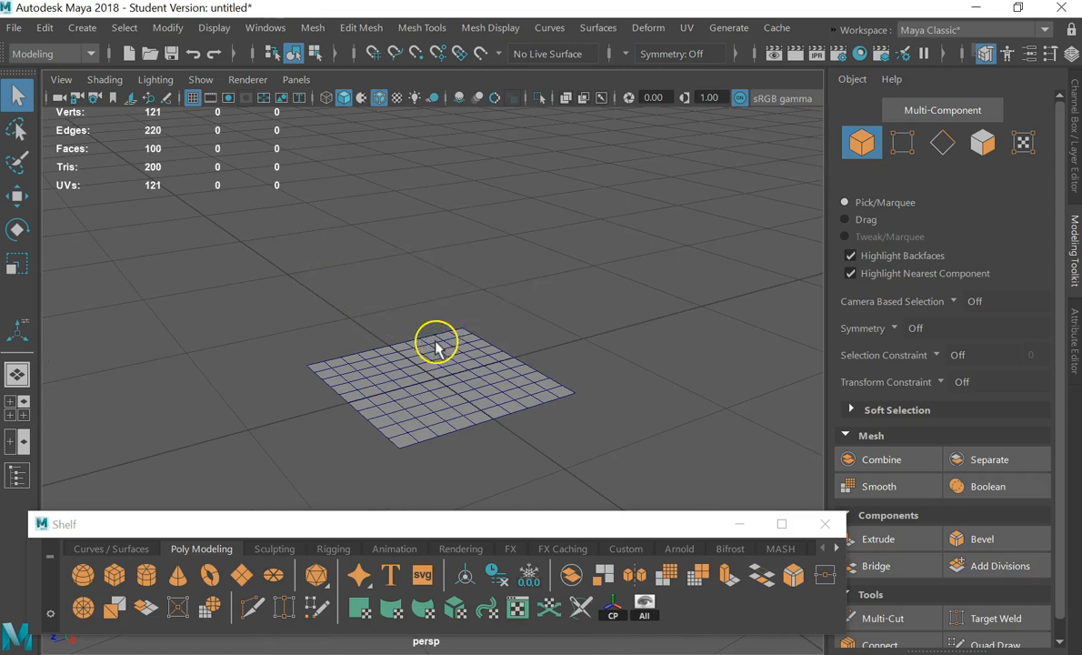
pyautogui.click(390, 379)
pyautogui.press('Delete')
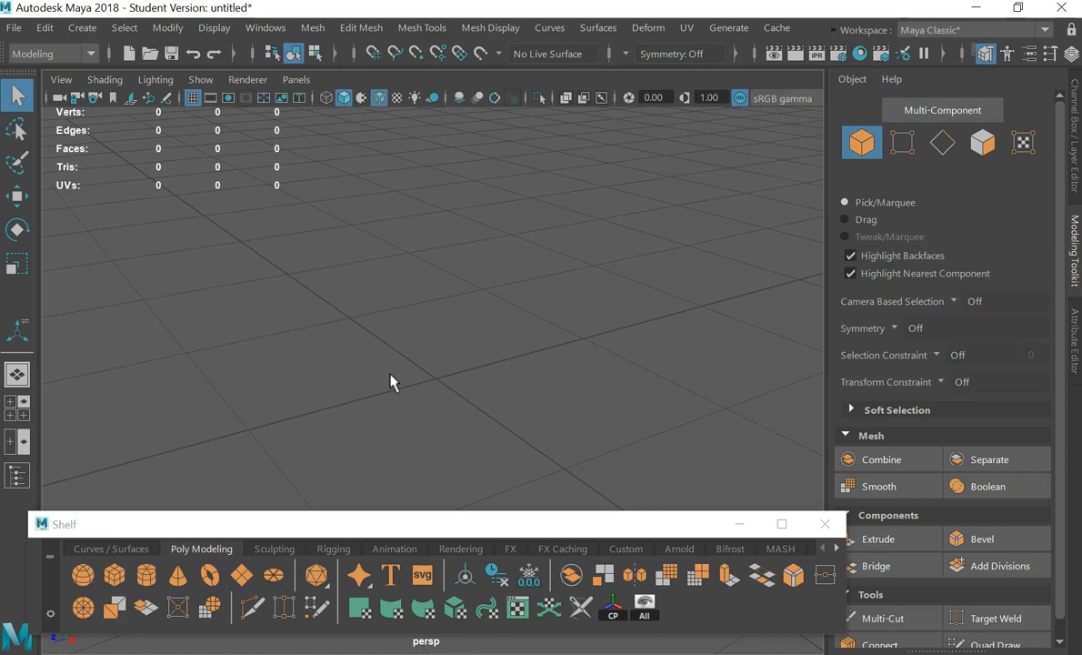
# Create a polygon sphere at the origin and deselect it
pyautogui.keyDown('alt'); pyautogui.moveTo(314, 451); pyautogui.dragTo(314, 404); pyautogui.keyUp('alt')
pyautogui.click(83, 574)
pyautogui.moveTo(353, 293)
pyautogui.keyDown('alt'); pyautogui.mouseDown()
pyautogui.moveTo(382, 278)
pyautogui.moveTo(373, 302)
pyautogui.moveTo(348, 303)
pyautogui.mouseUp(); pyautogui.keyUp('alt')
pyautogui.click(724, 267)
pyautogui.scroll(-5, 558, 358)
pyautogui.keyDown('alt'); pyautogui.moveTo(391, 409); pyautogui.dragTo(374, 354); pyautogui.keyUp('alt')
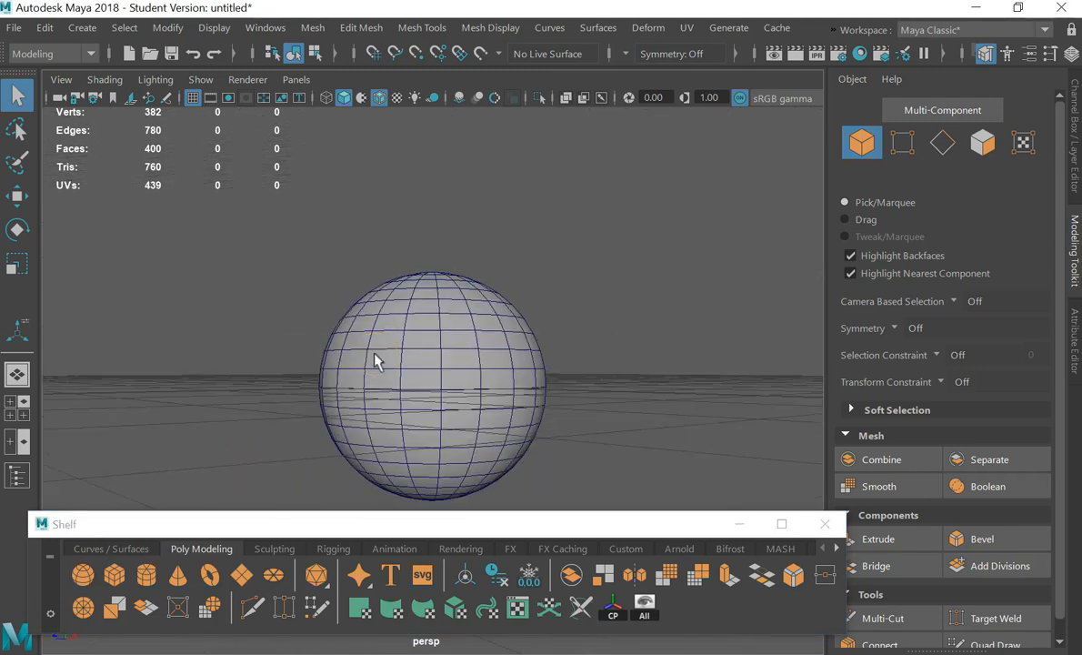
# Paint-select a block of 20 faces on the sphere's side with the Paint Selection Tool in face mode, using an enlarged brush
pyautogui.click(418, 357)
pyautogui.moveTo(418, 357); pyautogui.dragTo(418, 168, button='right')
pyautogui.moveTo(571, 402)
pyautogui.keyDown('alt'); pyautogui.mouseDown()
pyautogui.moveTo(570, 295)
pyautogui.moveTo(623, 283)
pyautogui.moveTo(614, 317)
pyautogui.moveTo(636, 279)
pyautogui.moveTo(636, 292)
pyautogui.mouseUp(); pyautogui.keyUp('alt')
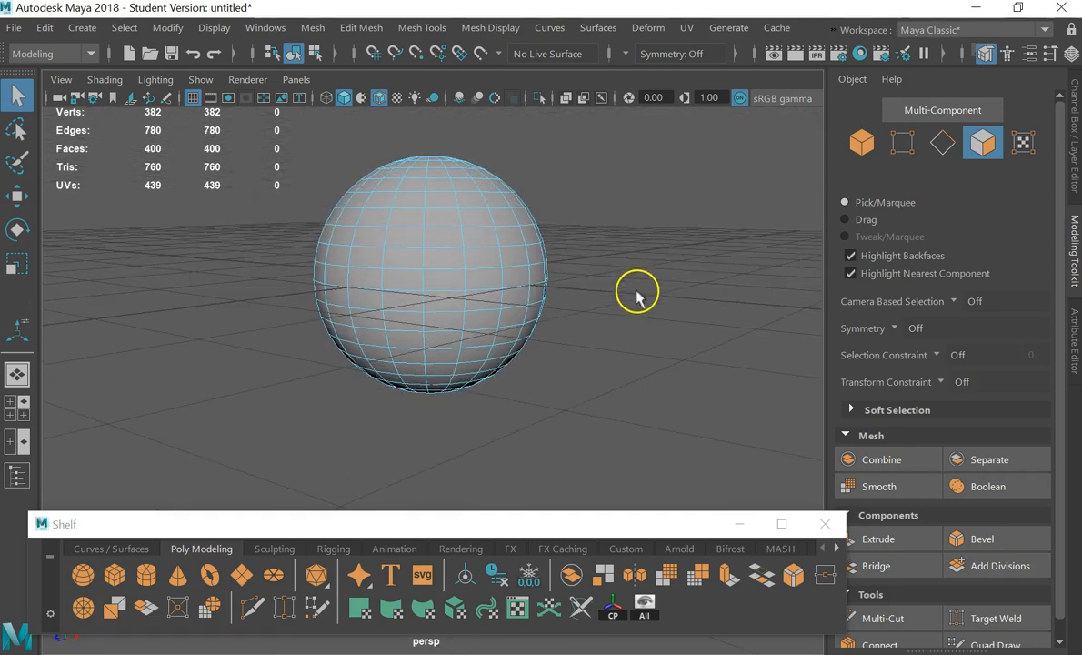
pyautogui.click(17, 161)
pyautogui.keyDown('alt'); pyautogui.moveTo(469, 235); pyautogui.dragTo(454, 265); pyautogui.keyUp('alt')
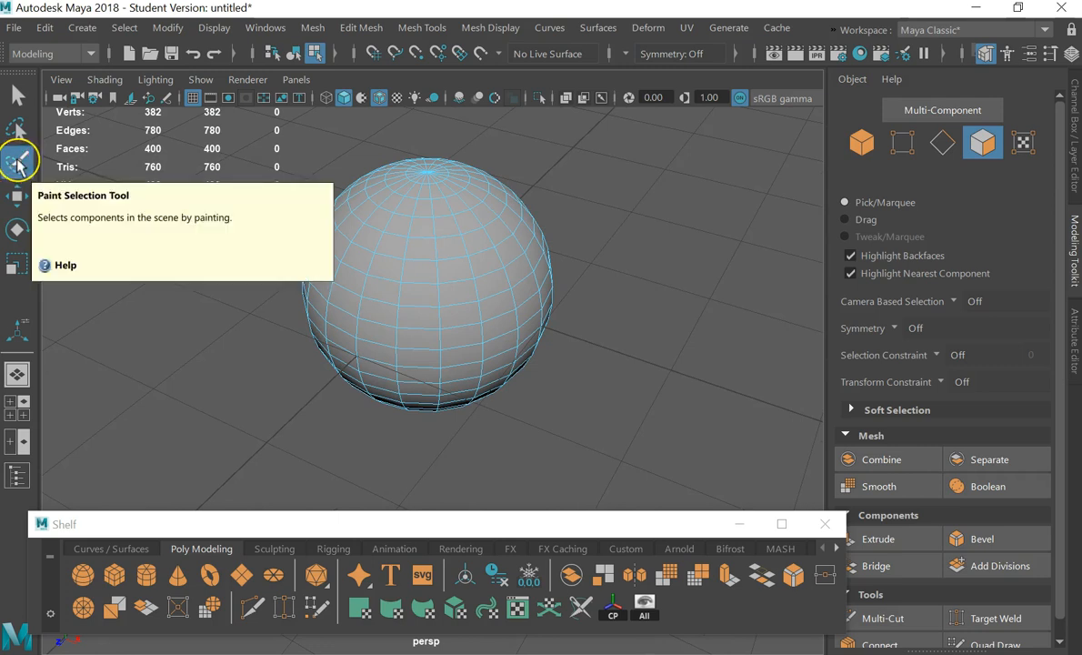
pyautogui.moveTo(507, 314)
pyautogui.mouseDown()
pyautogui.moveTo(459, 321)
pyautogui.moveTo(474, 326)
pyautogui.moveTo(464, 282)
pyautogui.moveTo(459, 314)
pyautogui.mouseUp()
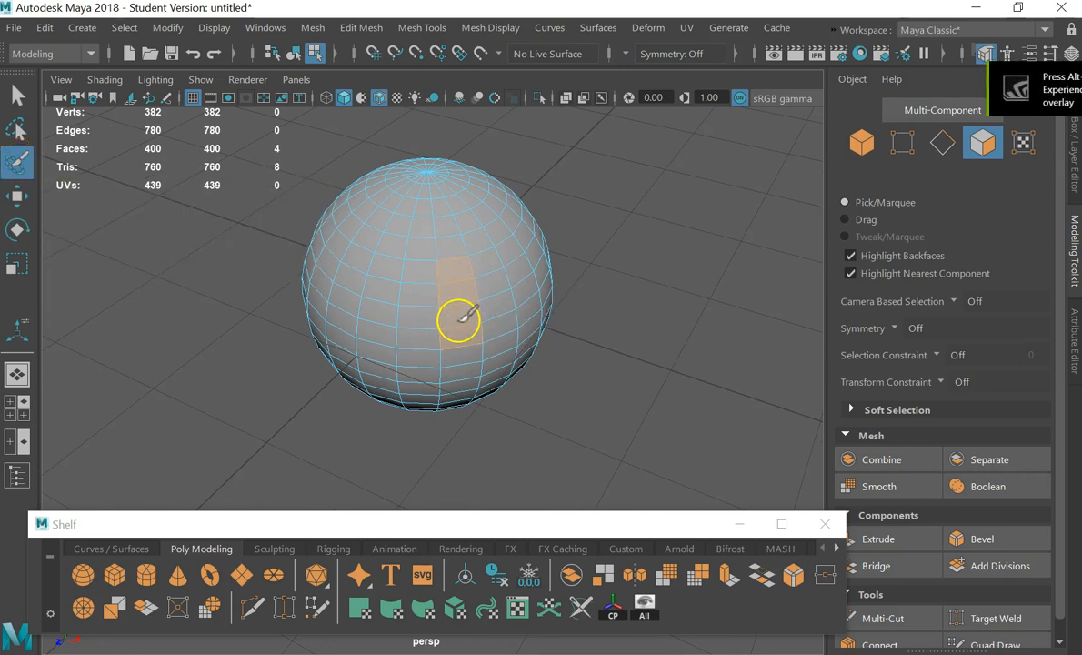
pyautogui.press('b')
pyautogui.moveTo(406, 261)
pyautogui.mouseDown()
pyautogui.moveTo(551, 263)
pyautogui.moveTo(427, 266)
pyautogui.moveTo(490, 261)
pyautogui.moveTo(460, 268)
pyautogui.moveTo(457, 258)
pyautogui.moveTo(355, 273)
pyautogui.moveTo(404, 270)
pyautogui.moveTo(372, 270)
pyautogui.moveTo(386, 295)
pyautogui.moveTo(386, 274)
pyautogui.moveTo(415, 304)
pyautogui.moveTo(357, 318)
pyautogui.moveTo(420, 329)
pyautogui.moveTo(456, 317)
pyautogui.moveTo(482, 273)
pyautogui.moveTo(491, 346)
pyautogui.moveTo(494, 326)
pyautogui.mouseUp()
pyautogui.press('b')
pyautogui.moveTo(326, 283)
pyautogui.keyDown('alt'); pyautogui.mouseDown()
pyautogui.moveTo(234, 295)
pyautogui.moveTo(217, 309)
pyautogui.moveTo(235, 312)
pyautogui.mouseUp(); pyautogui.keyUp('alt')
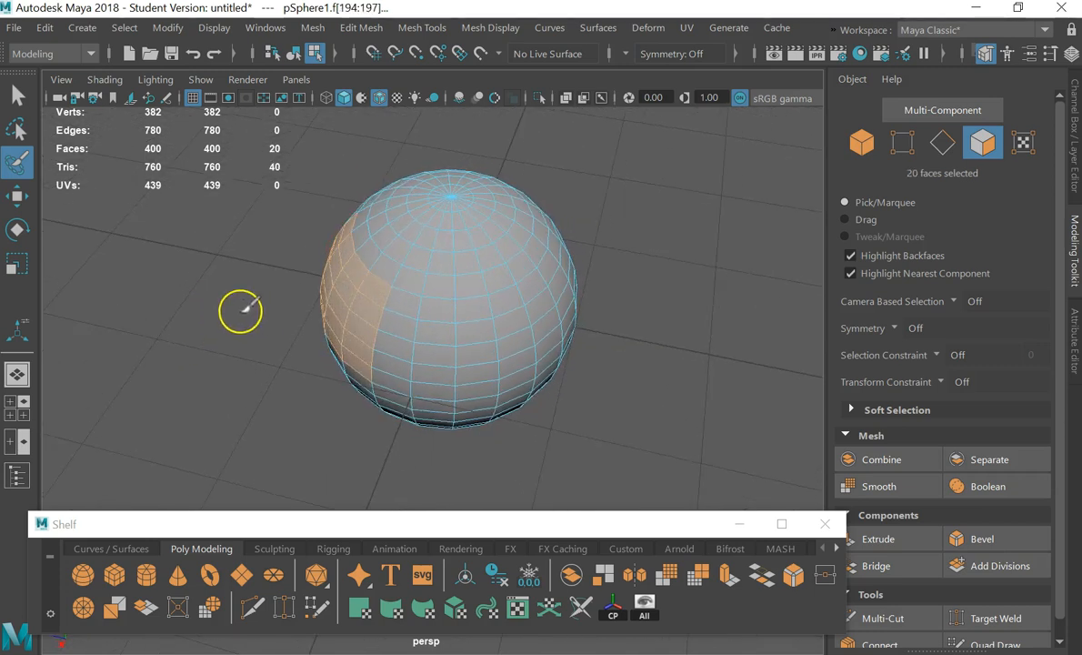
# Extrude the selected sphere faces outward, scale them to flare the form, and extend the end further out with a taper
pyautogui.hotkey('ctrl', 'e')
pyautogui.moveTo(212, 275); pyautogui.dragTo(322, 317)
pyautogui.press('r')
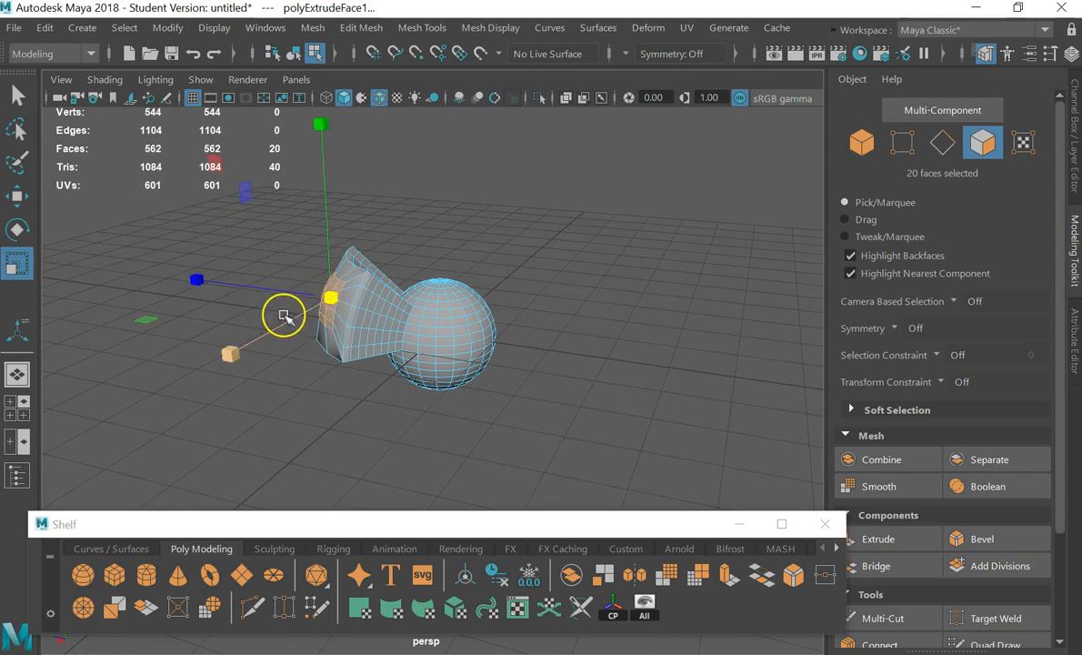
pyautogui.press('w')
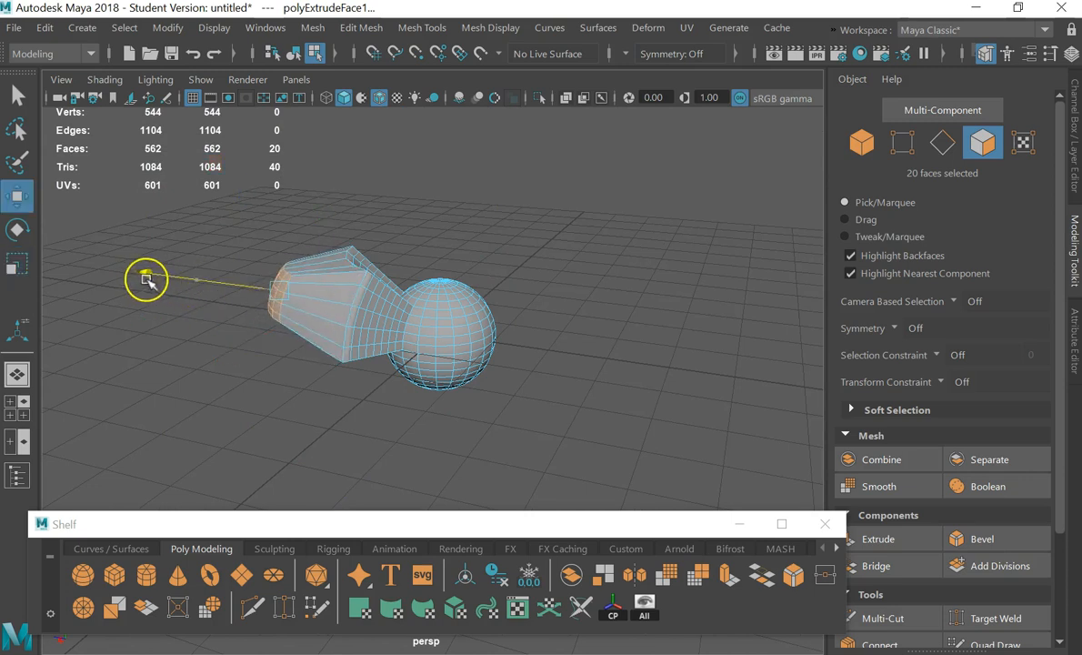
pyautogui.keyDown('alt'); pyautogui.moveTo(312, 328); pyautogui.dragTo(391, 362); pyautogui.keyUp('alt')
pyautogui.keyDown('alt'); pyautogui.moveTo(318, 448); pyautogui.dragTo(436, 359); pyautogui.keyUp('alt')
# Show the extruded sphere in smooth mesh preview, and delete it in object mode
pyautogui.press('3')
pyautogui.moveTo(442, 343); pyautogui.dragTo(530, 89, button='right')
pyautogui.keyDown('alt'); pyautogui.moveTo(623, 321); pyautogui.dragTo(491, 364); pyautogui.keyUp('alt')
pyautogui.click(348, 291)
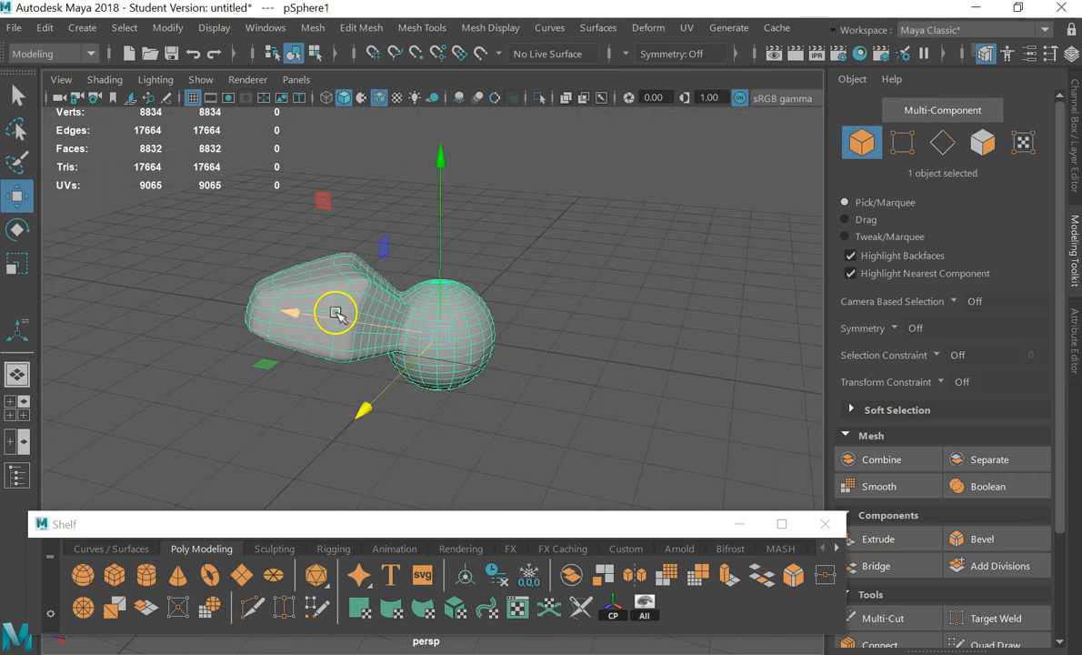
pyautogui.press('Delete')
pyautogui.keyDown('alt'); pyautogui.moveTo(678, 353); pyautogui.dragTo(642, 327); pyautogui.keyUp('alt')
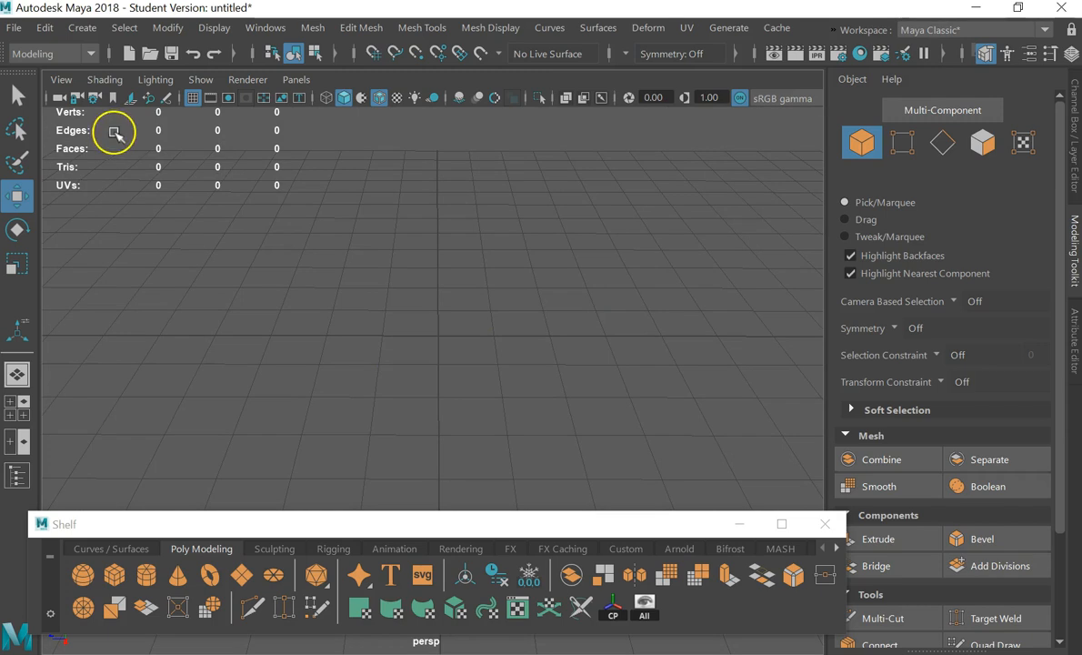
# Create a polygon cube at the origin and move it a short distance along the positive X axis
pyautogui.click(17, 95)
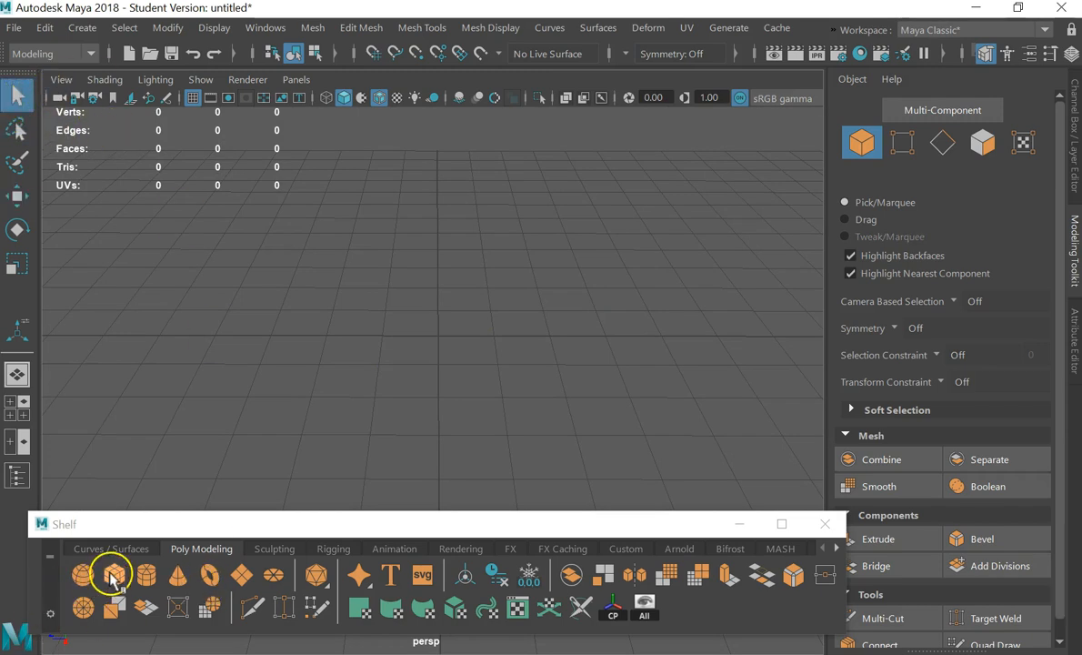
pyautogui.click(111, 575)
pyautogui.keyDown('alt'); pyautogui.moveTo(393, 321); pyautogui.dragTo(452, 357); pyautogui.keyUp('alt')
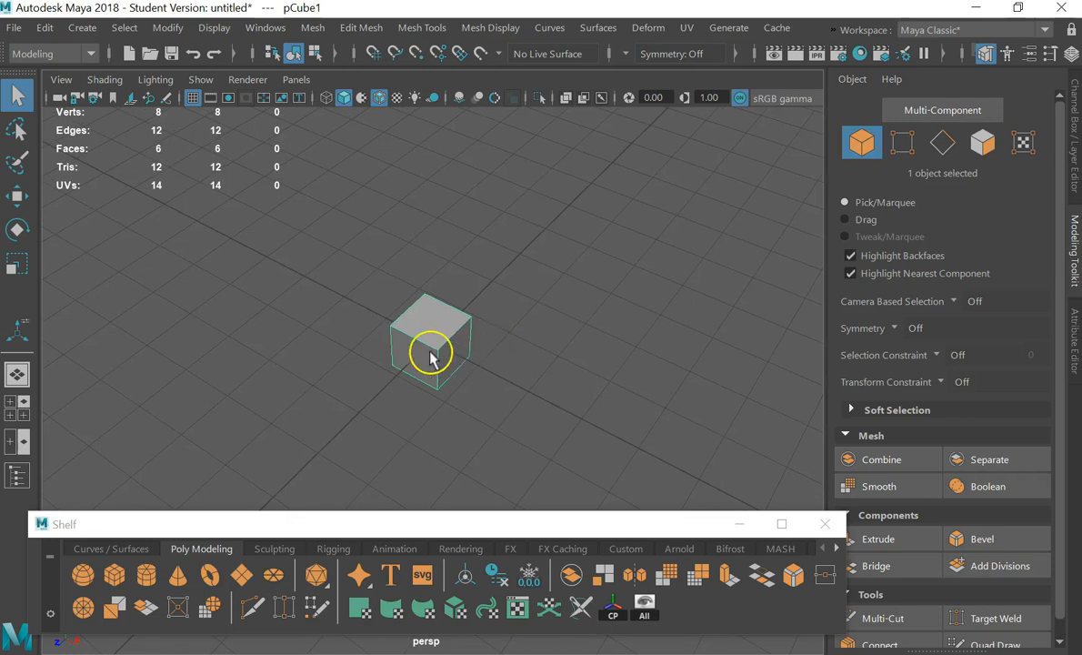
pyautogui.press('w')
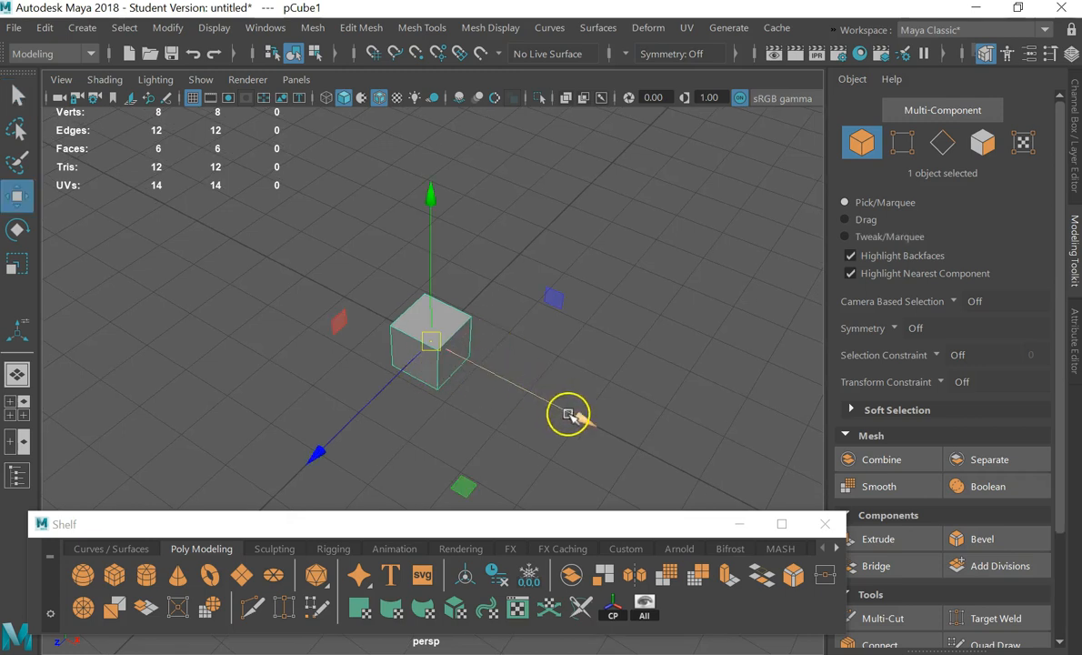
pyautogui.moveTo(582, 420); pyautogui.dragTo(645, 432)
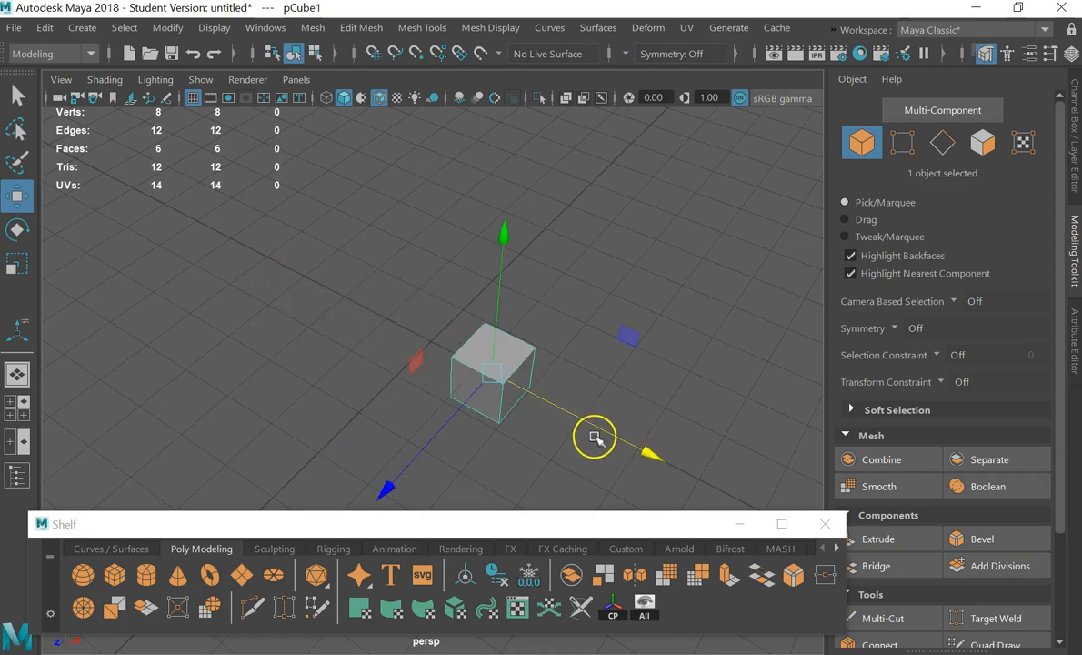
# Rotate the cube around its vertical axis and scale it up uniformly
pyautogui.press('e')
pyautogui.moveTo(628, 466); pyautogui.dragTo(812, 389)
pyautogui.press('r')
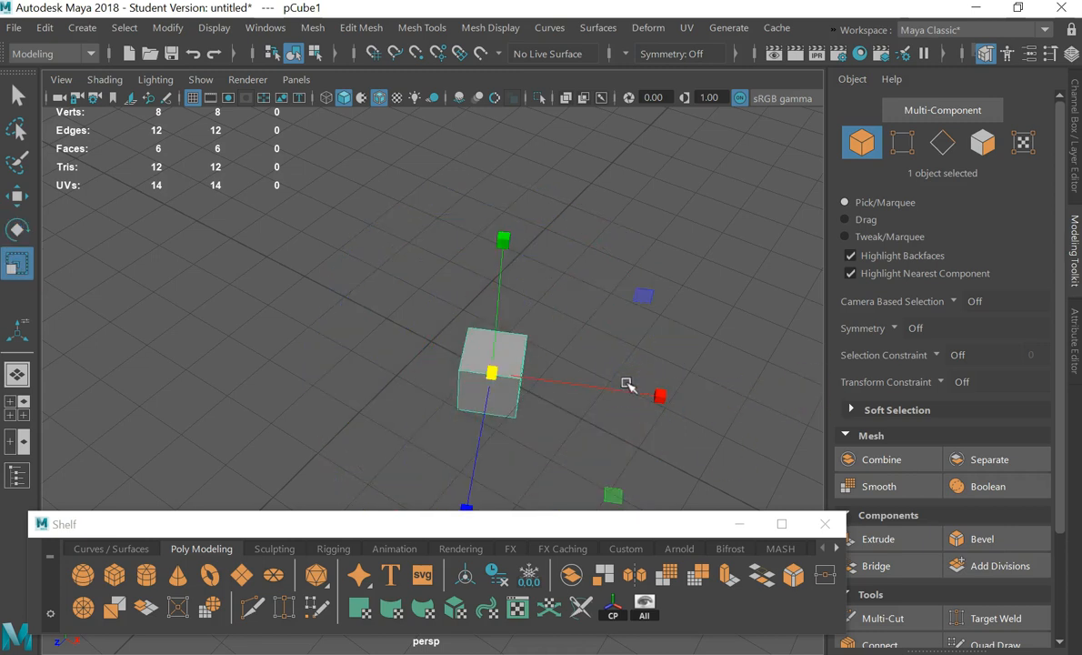
pyautogui.moveTo(497, 371); pyautogui.dragTo(555, 360)
# Delete the transformed cube and create a new polygon cube at the origin
pyautogui.click(647, 326)
pyautogui.click(534, 370)
pyautogui.press('Delete')
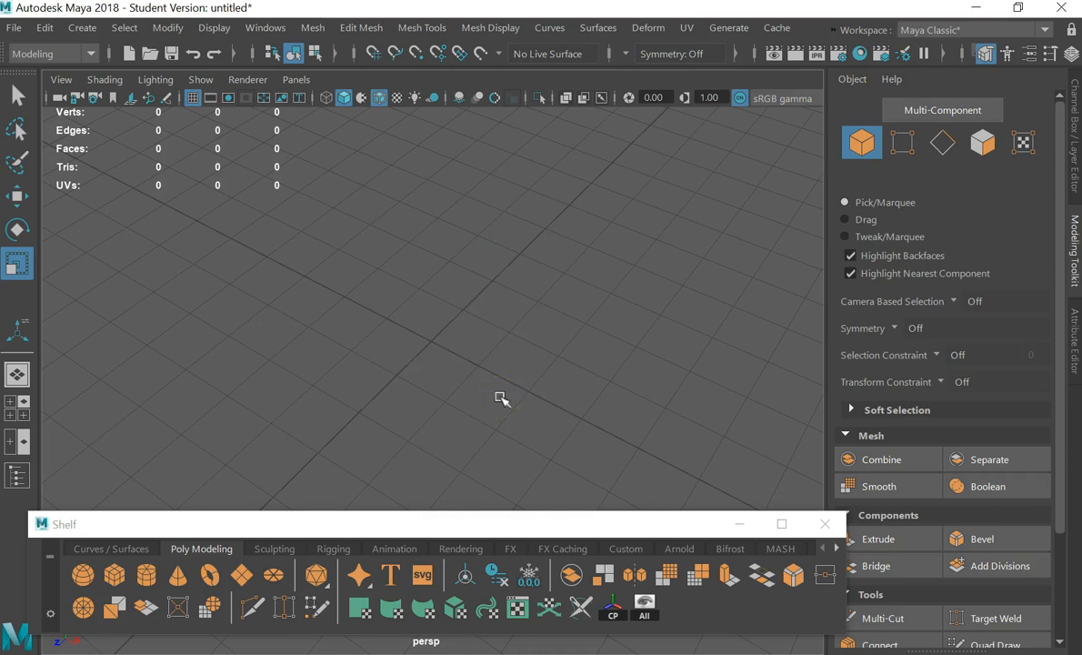
pyautogui.keyDown('shift'); pyautogui.rightClick(515, 216); pyautogui.keyUp('shift')
pyautogui.keyDown('shift'); pyautogui.moveTo(515, 215); pyautogui.dragTo(510, 263, button='right'); pyautogui.keyUp('shift')
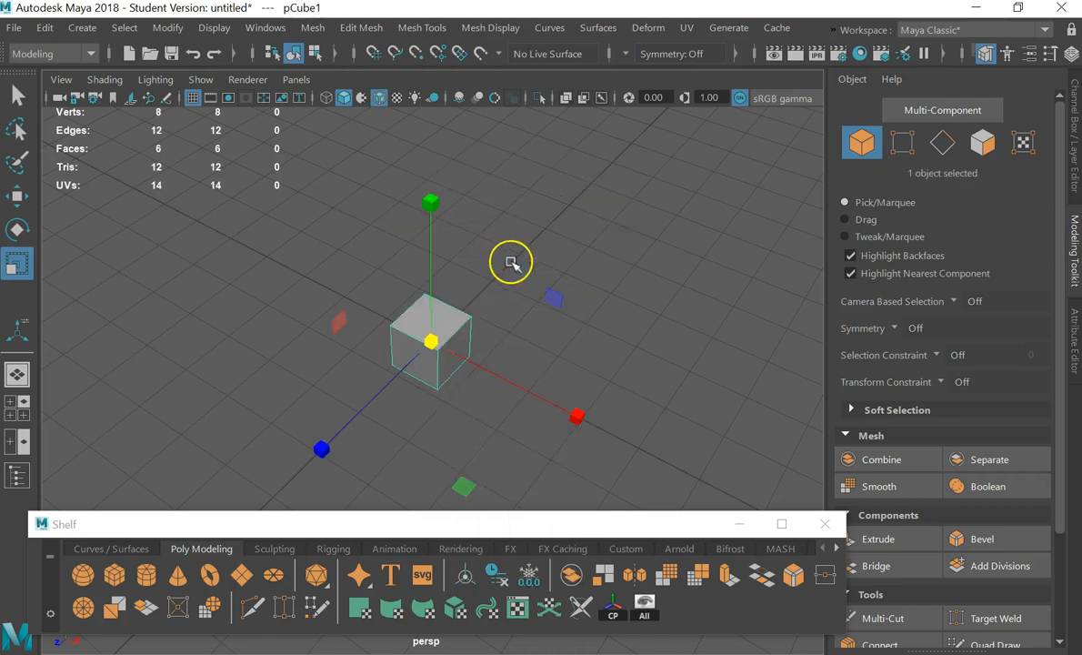
# Enlarge and shrink the scale manipulator's display size on the cube, ending at its original size
pyautogui.keyDown('alt'); pyautogui.moveTo(549, 321); pyautogui.dragTo(459, 322); pyautogui.keyUp('alt')
pyautogui.press('+')
pyautogui.press('-')
pyautogui.press('-')
pyautogui.press('+')
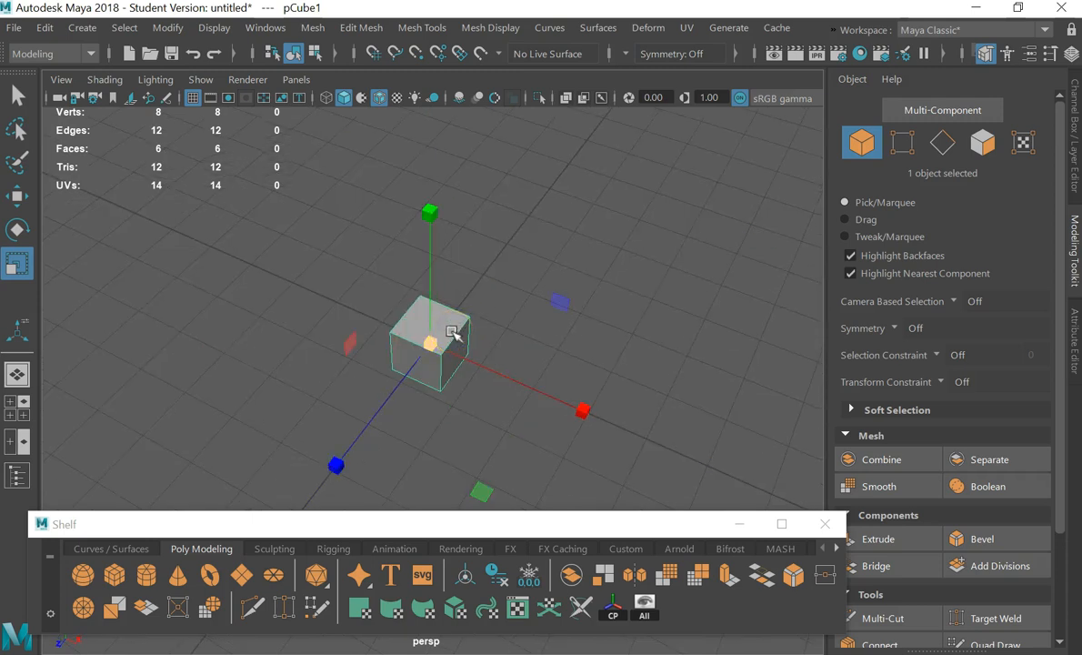
pyautogui.press('-')
pyautogui.press('=')
pyautogui.press('alt')
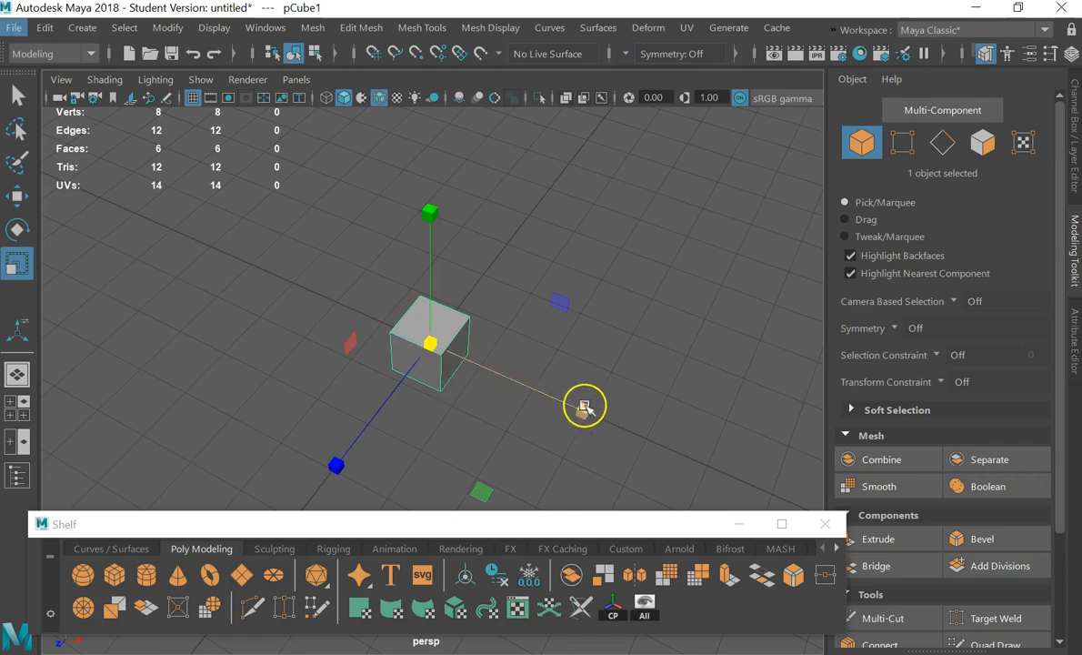
# Switch the cube to vertex mode and select individual corner vertices on its upper side
pyautogui.keyDown('alt'); pyautogui.moveTo(420, 340); pyautogui.dragTo(818, 318, button='right'); pyautogui.keyUp('alt')
pyautogui.moveTo(496, 338); pyautogui.dragTo(418, 372, button='right')
pyautogui.click(435, 334)
pyautogui.scroll(-6, 436, 335)
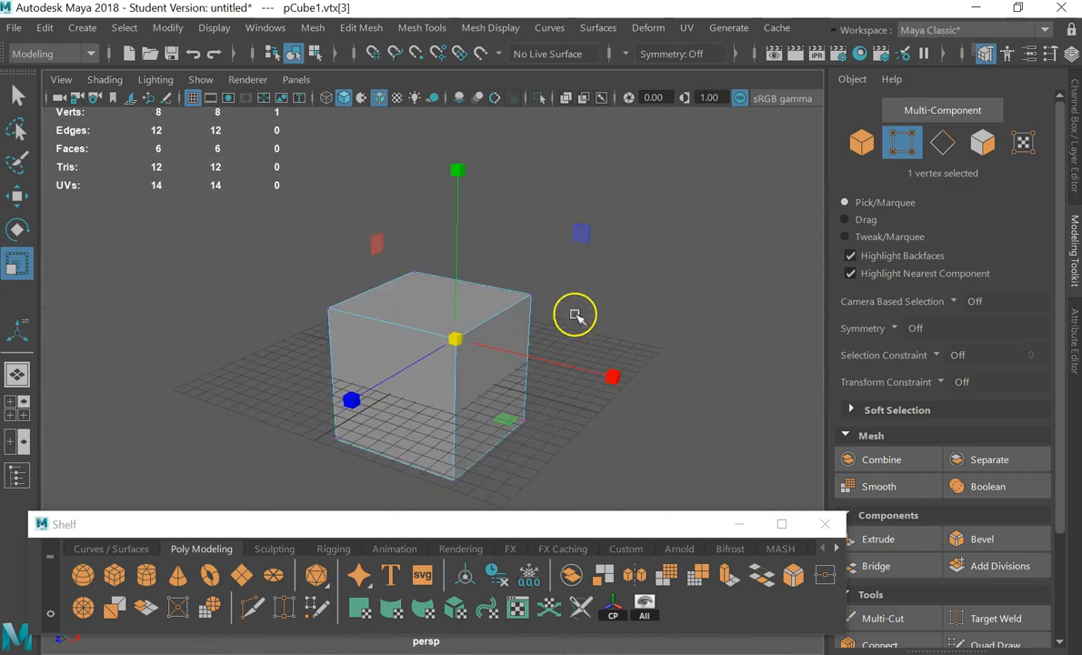
pyautogui.click(251, 360)
pyautogui.click(328, 308)
# Return to object mode and select the whole cube
pyautogui.moveTo(459, 307); pyautogui.dragTo(546, 90, button='right')
pyautogui.click(646, 227)
pyautogui.click(382, 330)
pyautogui.moveTo(773, 362)
pyautogui.keyDown('alt'); pyautogui.mouseDown()
pyautogui.moveTo(714, 382)
pyautogui.moveTo(753, 359)
pyautogui.mouseUp(); pyautogui.keyUp('alt')
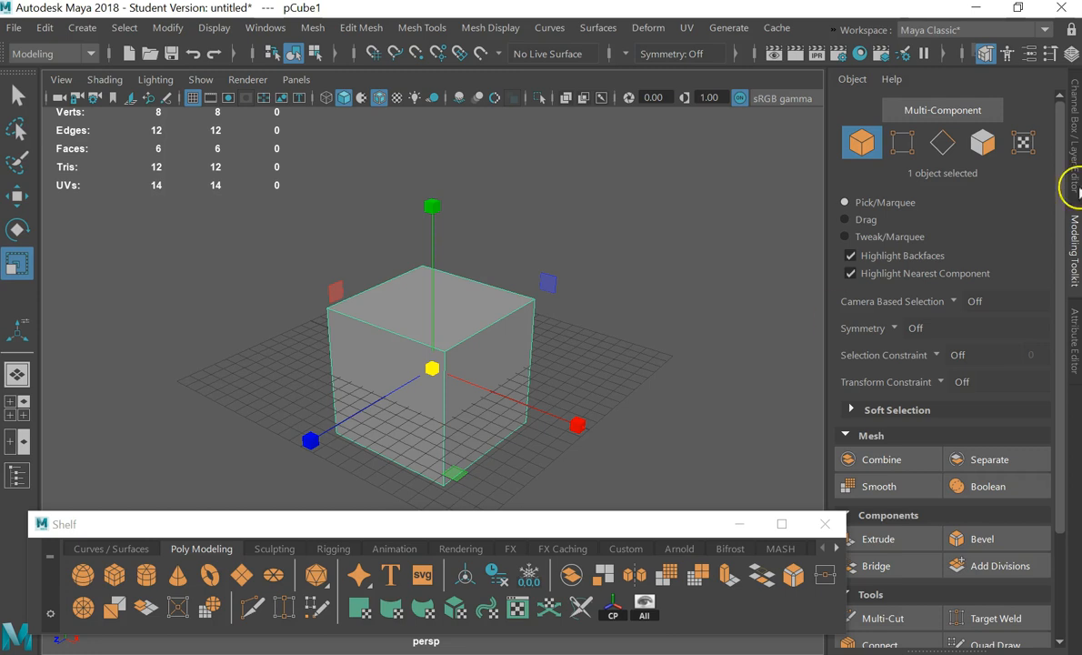
# Set the cube's Scale X, Y and Z values to 10 and reselect the cube
pyautogui.click(1073, 160)
pyautogui.moveTo(1027, 219); pyautogui.dragTo(1041, 249)
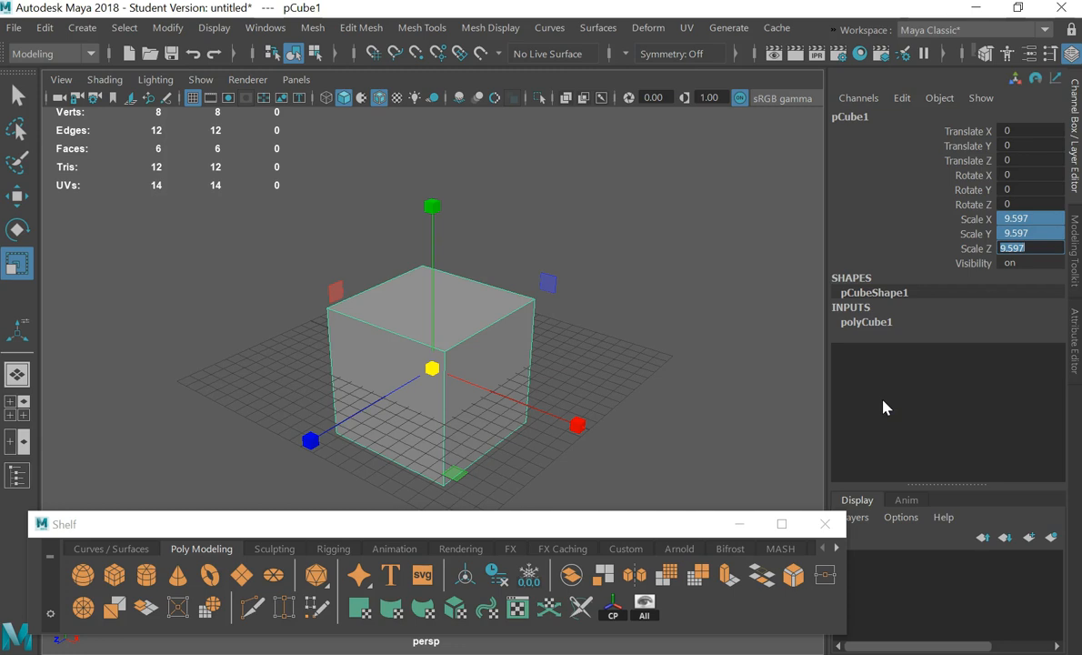
pyautogui.press('Return')
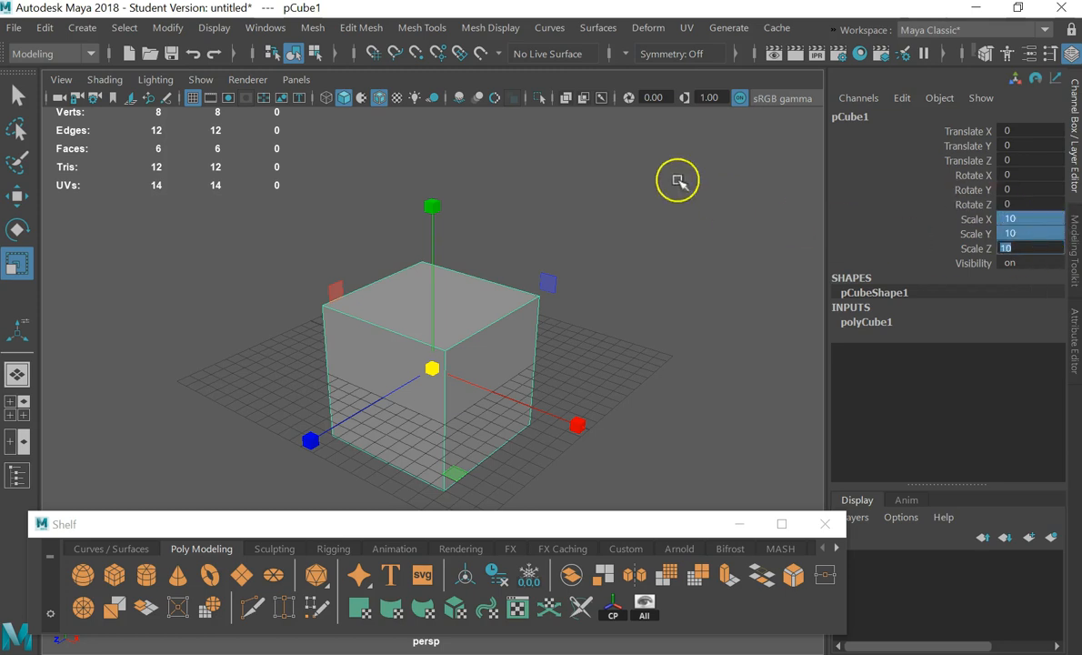
pyautogui.click(637, 218)
pyautogui.click(519, 350)
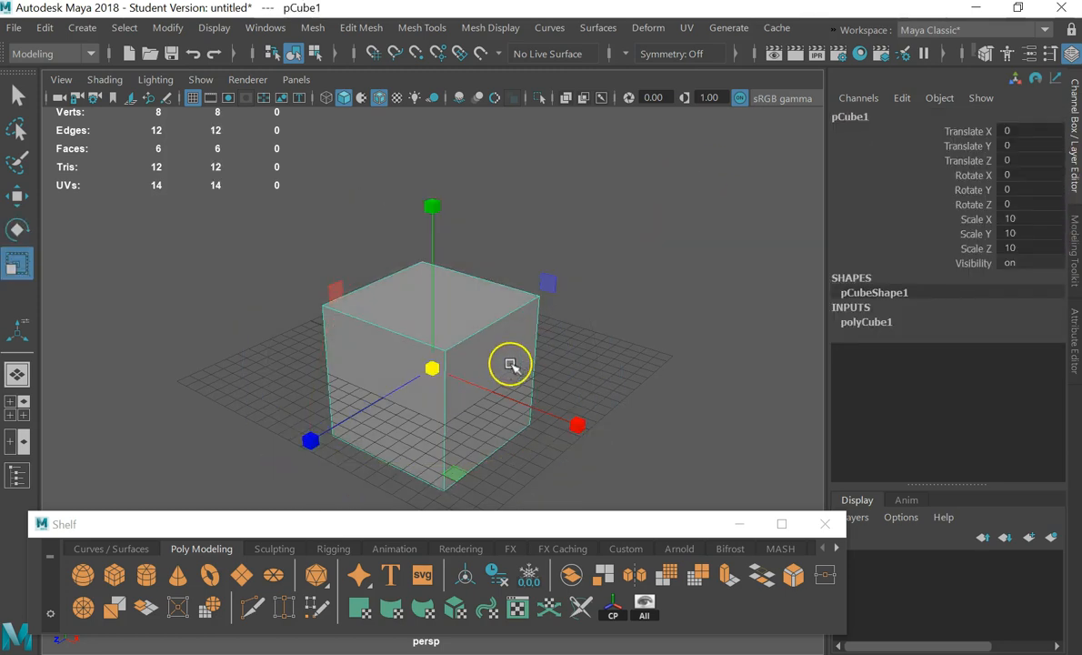
# Rotate the cube about its vertical axis and set Rotate Y to exactly -45
pyautogui.press('e')
pyautogui.moveTo(543, 424); pyautogui.dragTo(396, 406)
pyautogui.click(1048, 189)
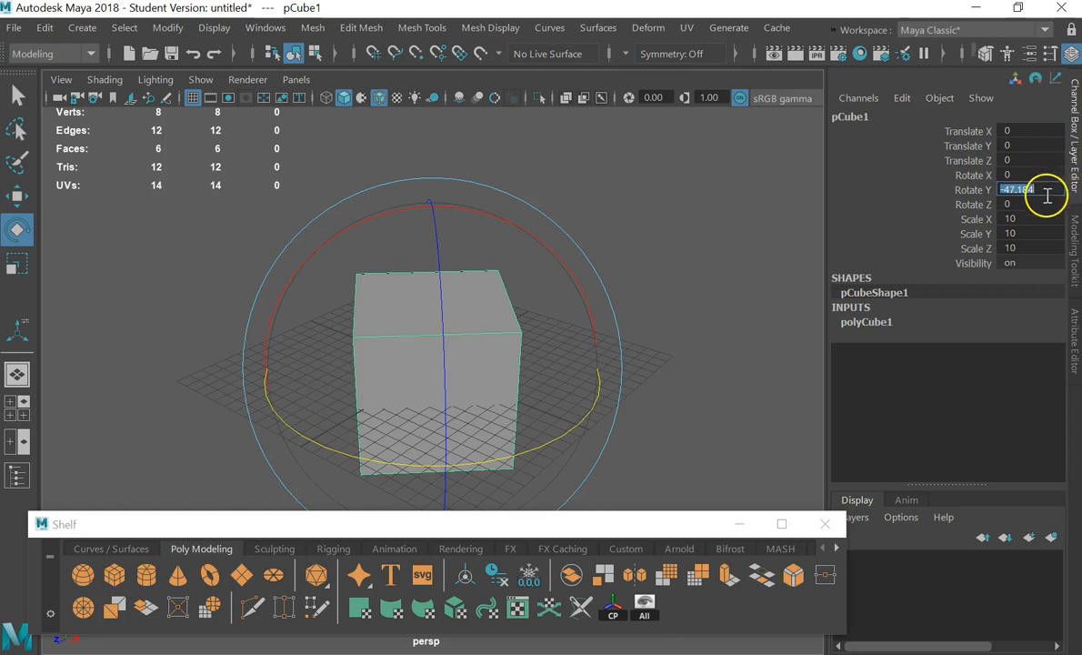
pyautogui.press('Return')
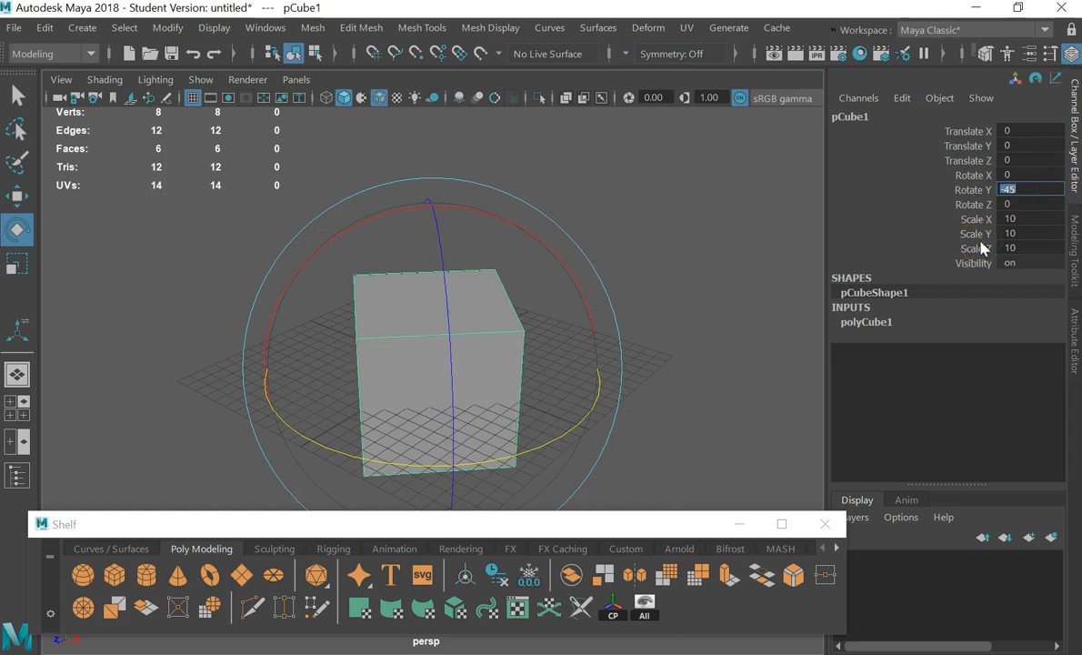
pyautogui.click(607, 256)
pyautogui.click(473, 324)
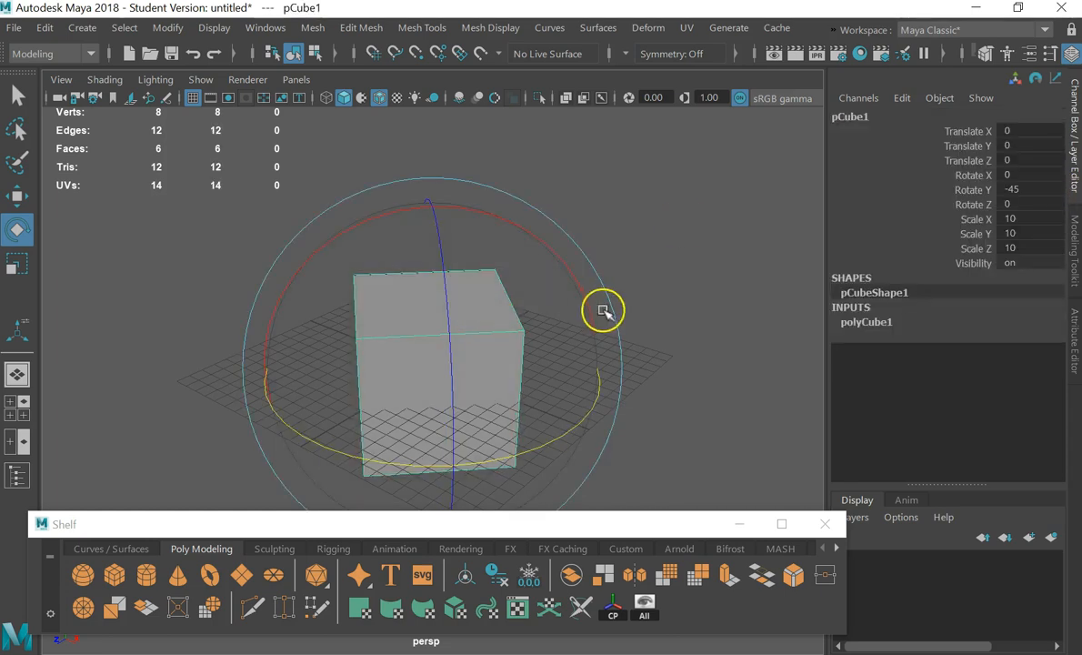
# Set the cube's Scale X, Y and Z values to 1
pyautogui.moveTo(1007, 218); pyautogui.dragTo(1014, 249)
pyautogui.write('1')
pyautogui.press('Return')
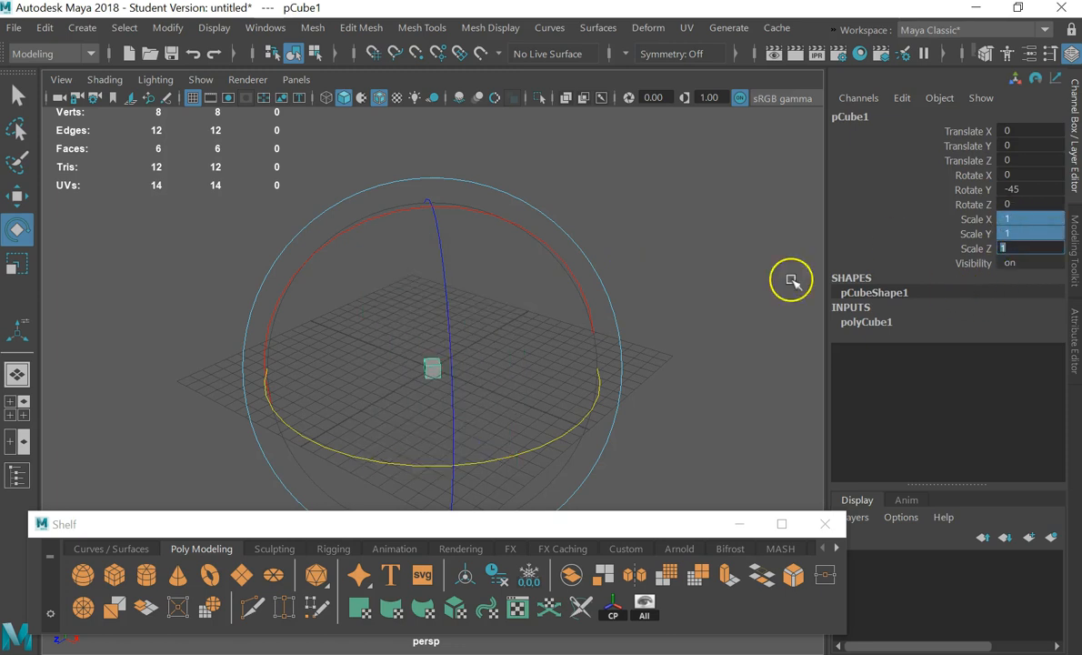
pyautogui.click(616, 285)
pyautogui.moveTo(615, 284); pyautogui.dragTo(289, 417)
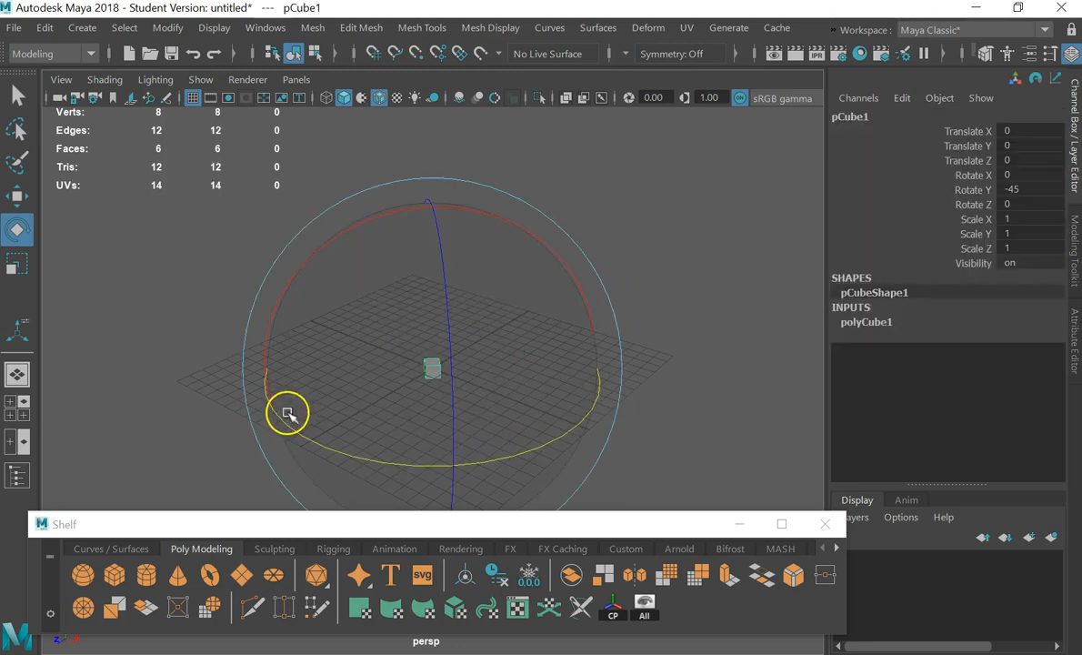
# Shrink the rotate manipulator's display size so it is smaller than the cube
pyautogui.press('-')
pyautogui.press('-')
pyautogui.press('-')
pyautogui.press('-')
pyautogui.press('-')
pyautogui.keyDown('alt'); pyautogui.moveTo(280, 408); pyautogui.dragTo(430, 379, button='right'); pyautogui.keyUp('alt')
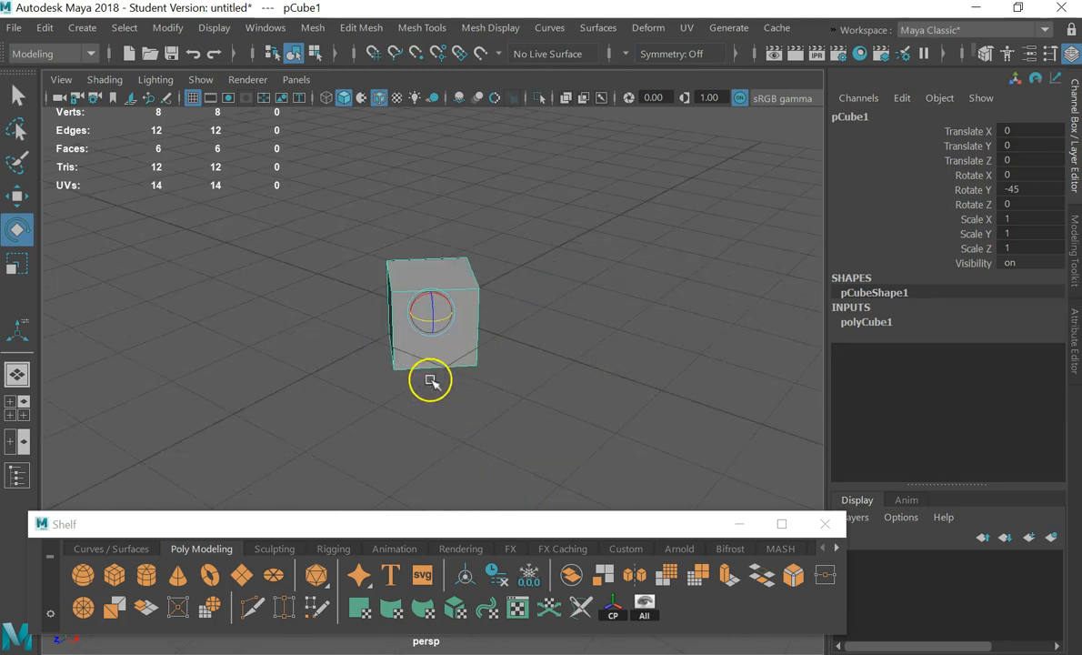
# Enlarge the rotate manipulator's display size until it roughly encloses the cube
pyautogui.keyDown('alt'); pyautogui.moveTo(380, 303); pyautogui.dragTo(384, 275, button='right'); pyautogui.keyUp('alt')
pyautogui.keyDown('alt'); pyautogui.moveTo(411, 255); pyautogui.dragTo(425, 328, button='middle'); pyautogui.keyUp('alt')
pyautogui.keyDown('alt'); pyautogui.moveTo(426, 328); pyautogui.dragTo(437, 320); pyautogui.keyUp('alt')
pyautogui.press('=')
pyautogui.press('=')
pyautogui.press('-')
pyautogui.press('-')
pyautogui.press('=')
pyautogui.press('=')
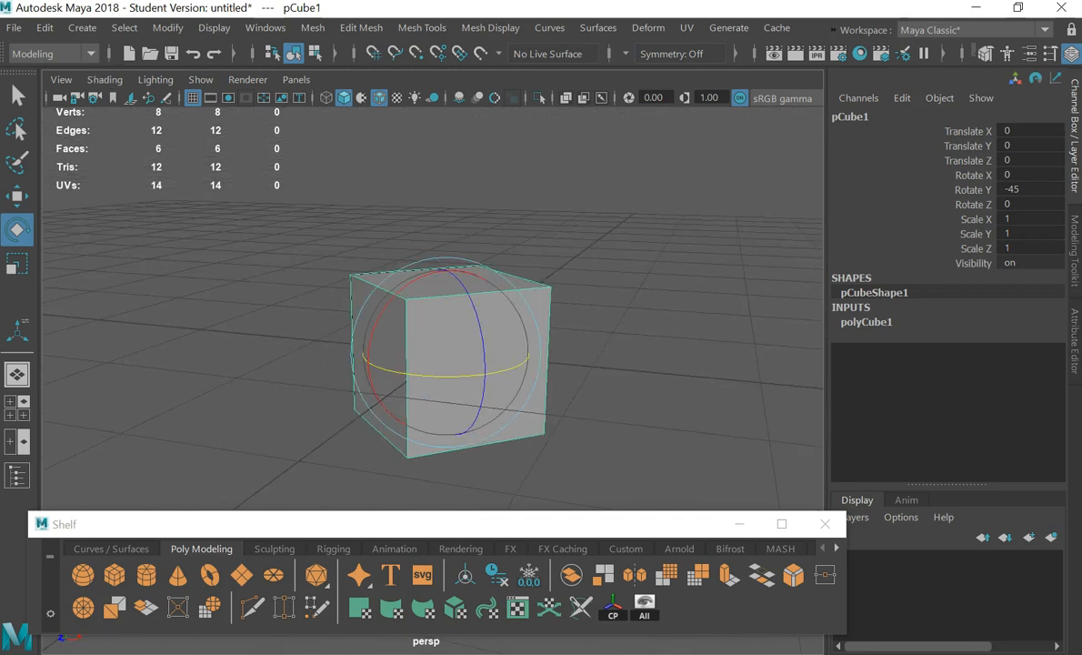
# Examine the cube from different distances and angles, deselecting and reselecting it along the way
pyautogui.scroll(3, 445, 364)
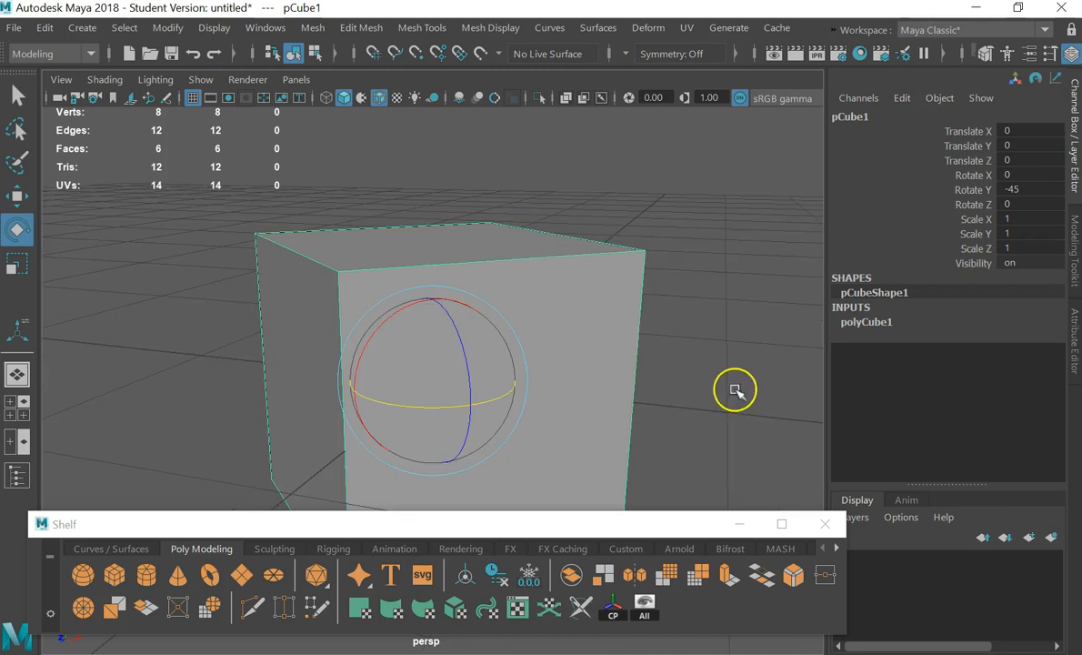
pyautogui.scroll(-5, 718, 389)
pyautogui.scroll(2, 587, 394)
pyautogui.click(657, 379)
pyautogui.click(502, 367)
pyautogui.keyDown('alt'); pyautogui.moveTo(582, 351); pyautogui.dragTo(604, 385); pyautogui.keyUp('alt')
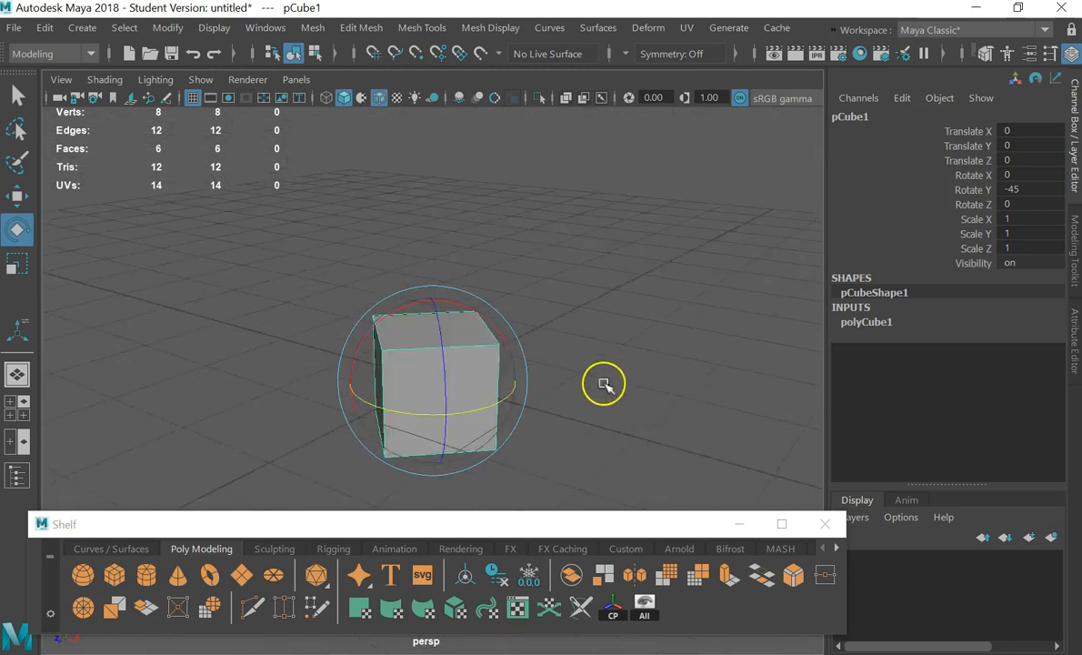
pyautogui.click(536, 401)
pyautogui.click(415, 379)
pyautogui.keyDown('alt'); pyautogui.moveTo(415, 379); pyautogui.dragTo(656, 380); pyautogui.keyUp('alt')
pyautogui.click(654, 378)
pyautogui.click(452, 373)
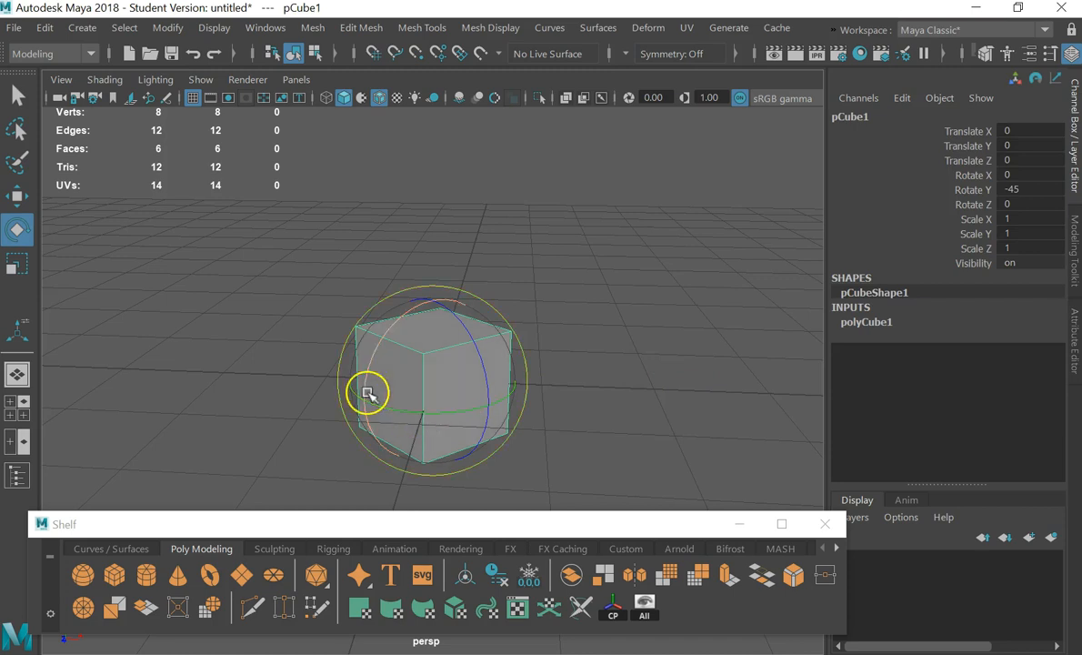
# Scale the cube up uniformly and set its Scale X, Y and Z values to exactly 5
pyautogui.press('r')
pyautogui.moveTo(431, 381); pyautogui.dragTo(591, 380)
pyautogui.moveTo(1027, 220); pyautogui.dragTo(1028, 249)
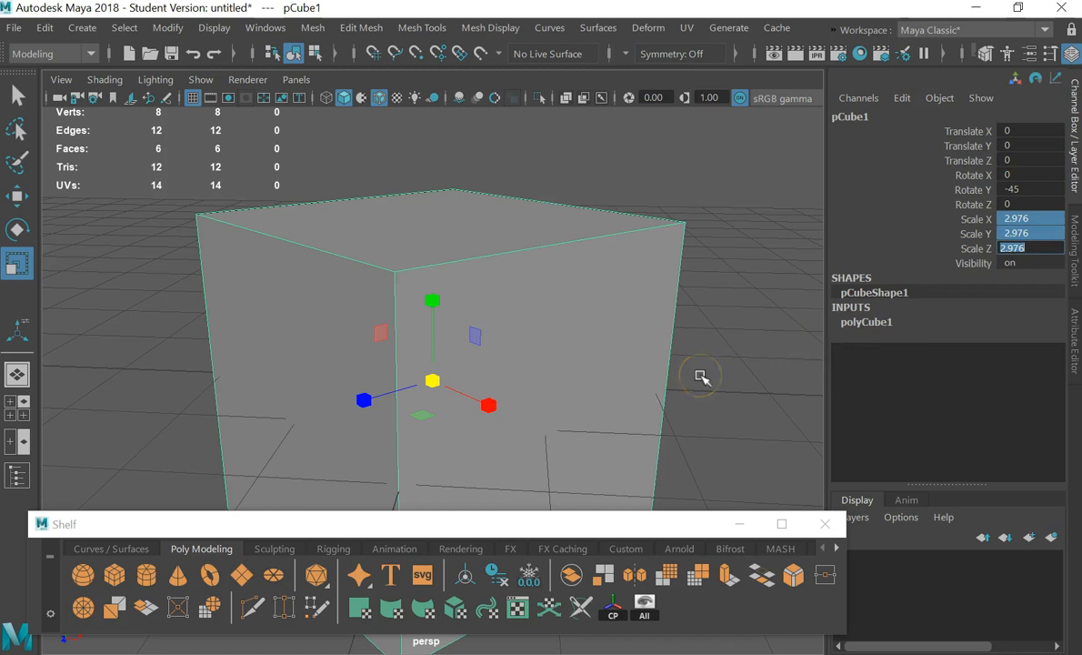
pyautogui.write('5')
pyautogui.press('Return')
pyautogui.scroll(-5, 454, 277)
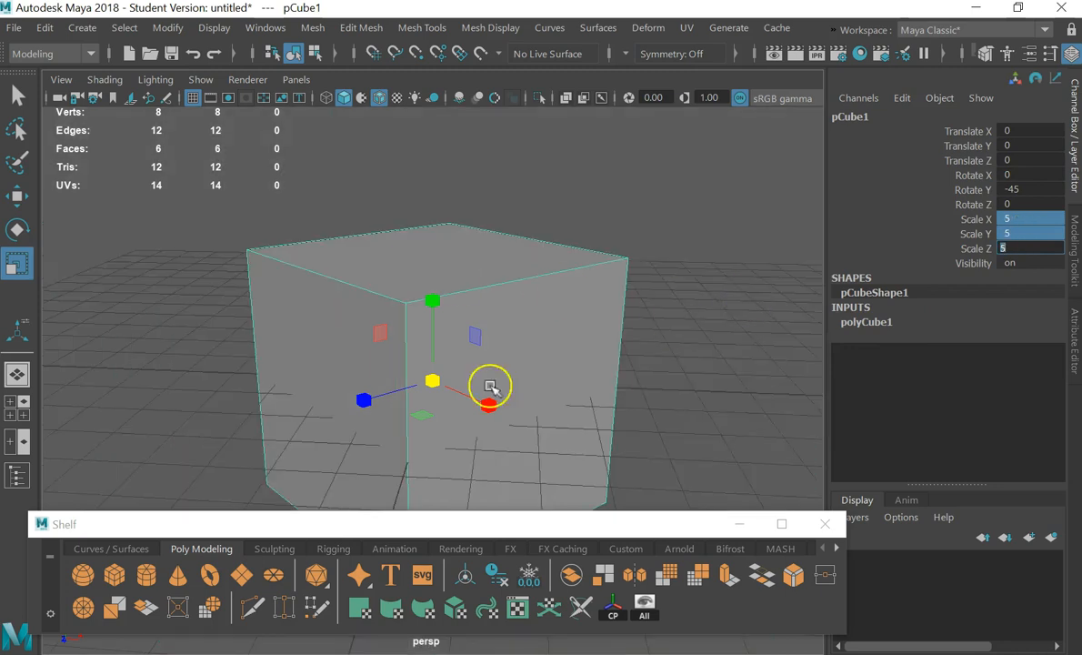
pyautogui.scroll(-3, 488, 381)
pyautogui.click(655, 347)
pyautogui.click(503, 347)
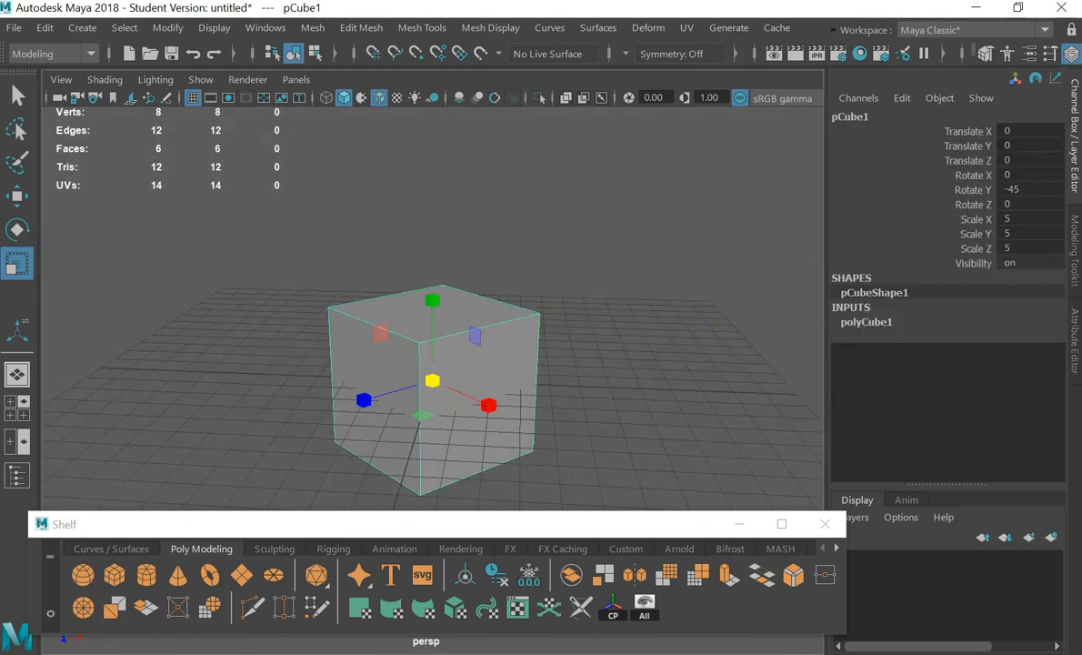
# Bring back the Modeling Toolkit and reselect the cube in object mode
pyautogui.click(1072, 341)
pyautogui.click(1072, 272)
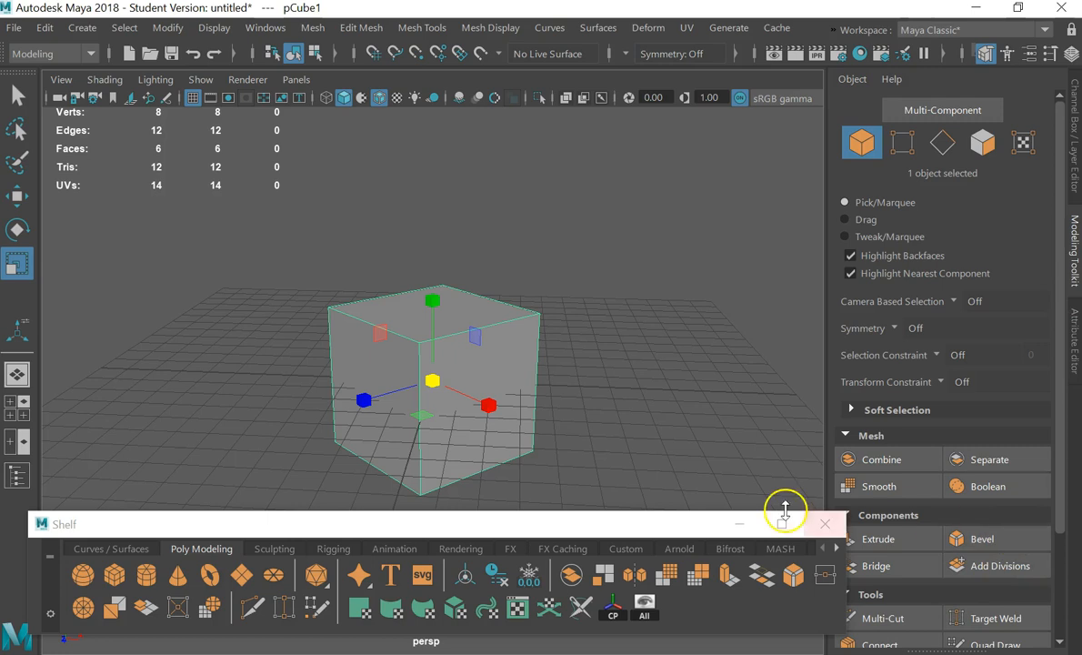
pyautogui.click(566, 345)
pyautogui.click(490, 379)
pyautogui.click(585, 360)
pyautogui.click(502, 367)
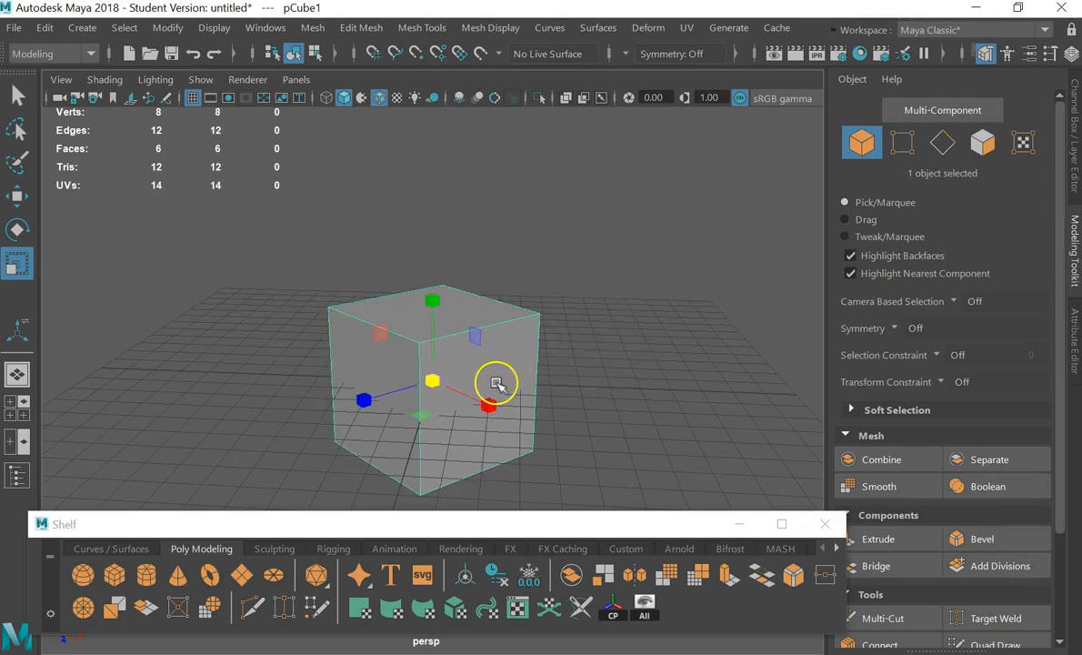
# Duplicate the cube and move the copy along the positive X axis, leaving a gap beside the original
pyautogui.click(17, 96)
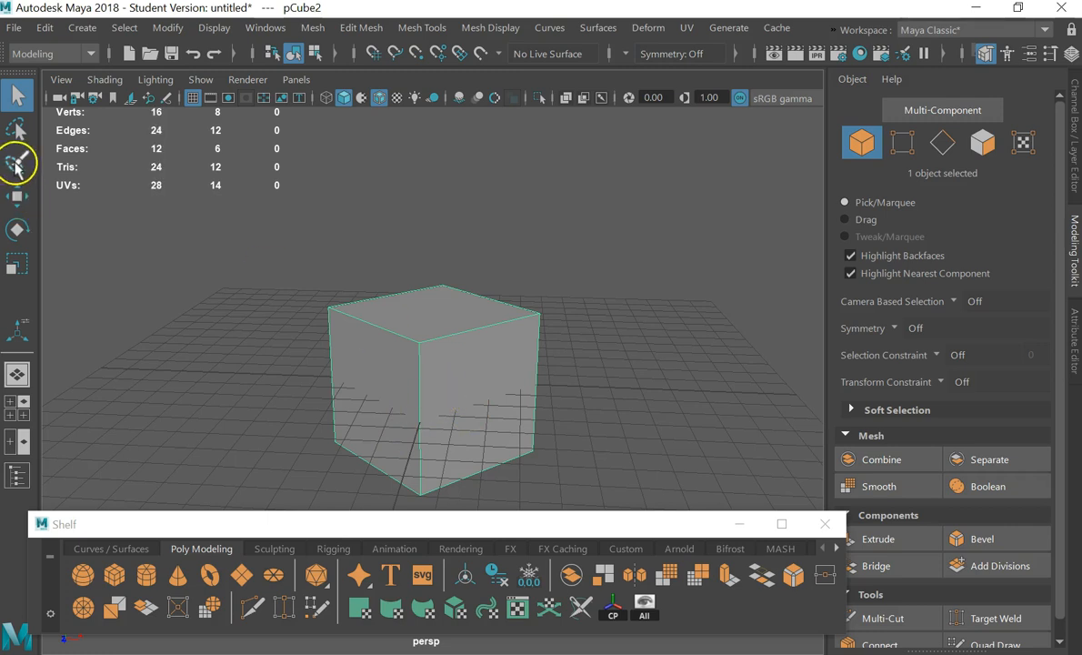
pyautogui.click(18, 196)
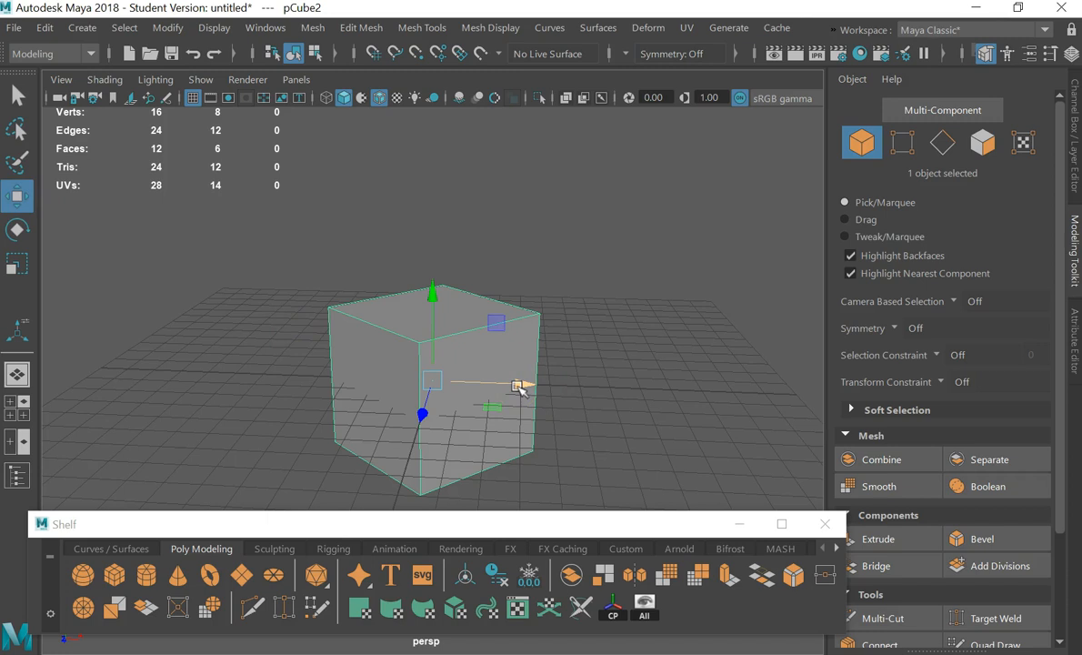
pyautogui.keyDown('shift'); pyautogui.moveTo(520, 385); pyautogui.dragTo(781, 411); pyautogui.keyUp('shift')
# Duplicate the original cube, move the copy along the negative X axis, and frame all three cubes
pyautogui.click(374, 363)
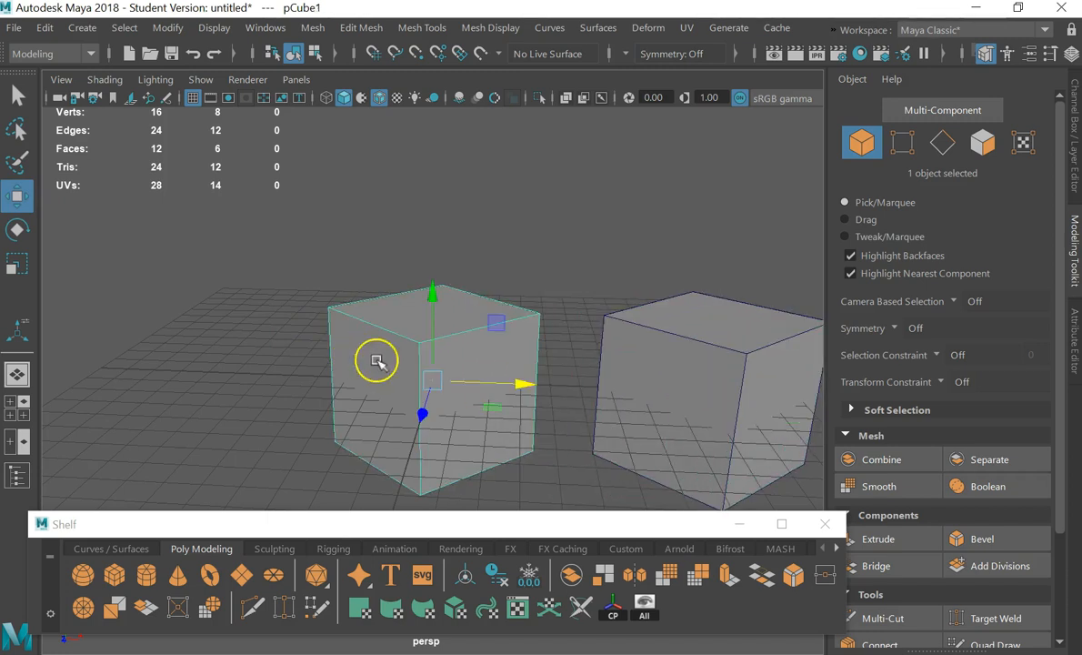
pyautogui.moveTo(520, 384); pyautogui.dragTo(265, 350)
pyautogui.click(277, 300)
pyautogui.press('a')
# Select all three cubes together and raise them vertically above the grid
pyautogui.click(264, 350)
pyautogui.keyDown('shift'); pyautogui.click(470, 361); pyautogui.keyUp('shift')
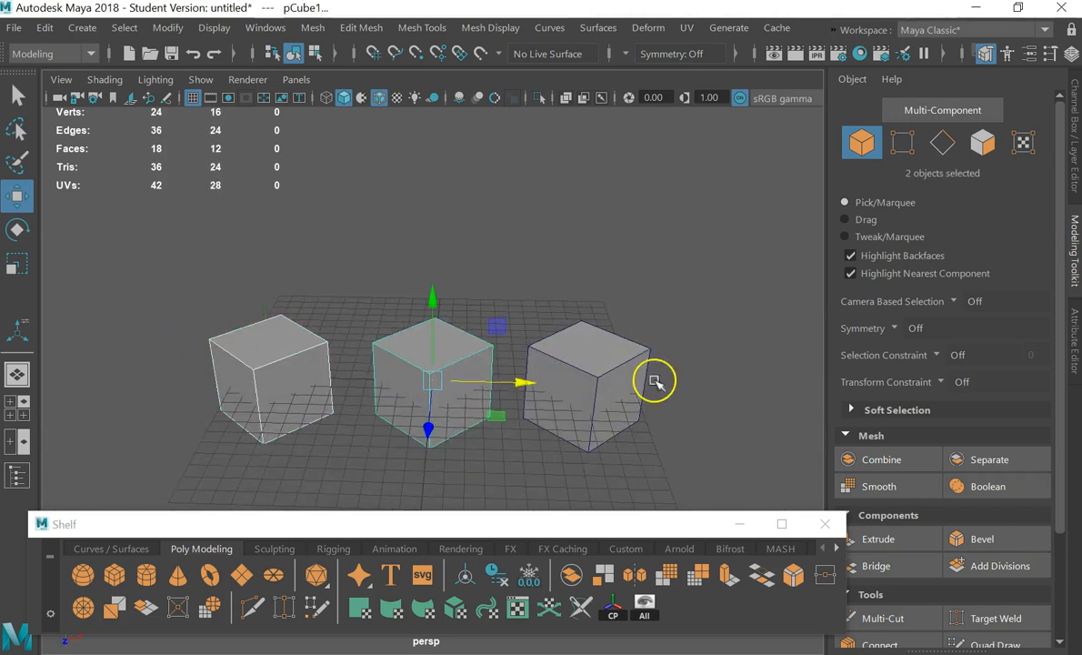
pyautogui.keyDown('shift'); pyautogui.click(560, 368); pyautogui.keyUp('shift')
pyautogui.moveTo(594, 326); pyautogui.dragTo(598, 283)
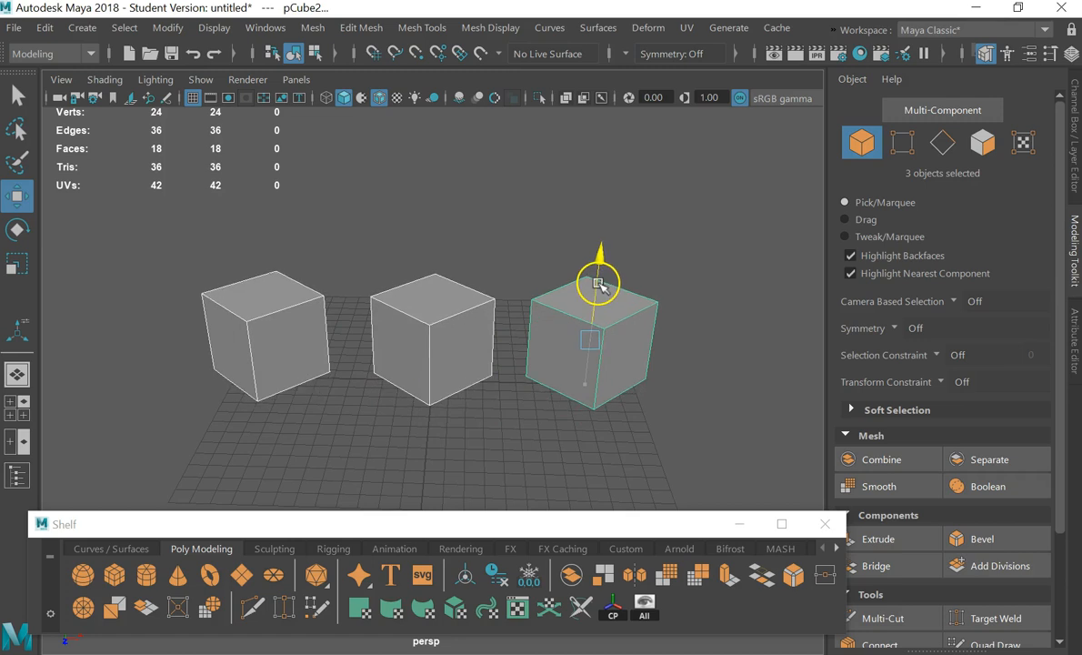
pyautogui.keyDown('alt'); pyautogui.moveTo(265, 459); pyautogui.dragTo(327, 422); pyautogui.keyUp('alt')
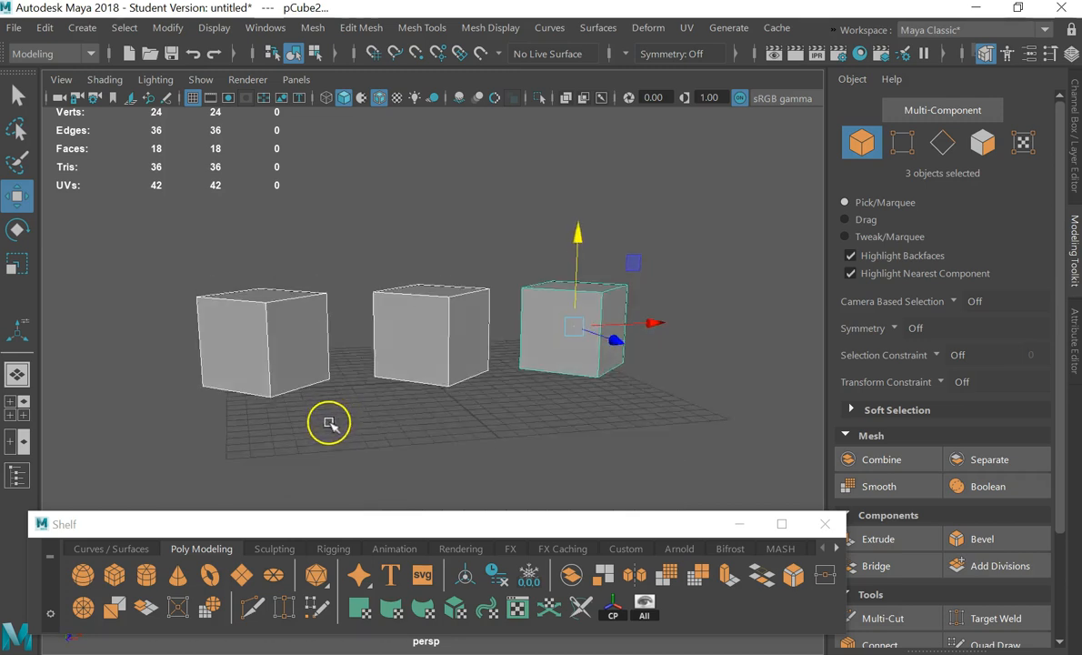
# Select the middle cube alone, and marquee-select all three cubes again
pyautogui.click(446, 314)
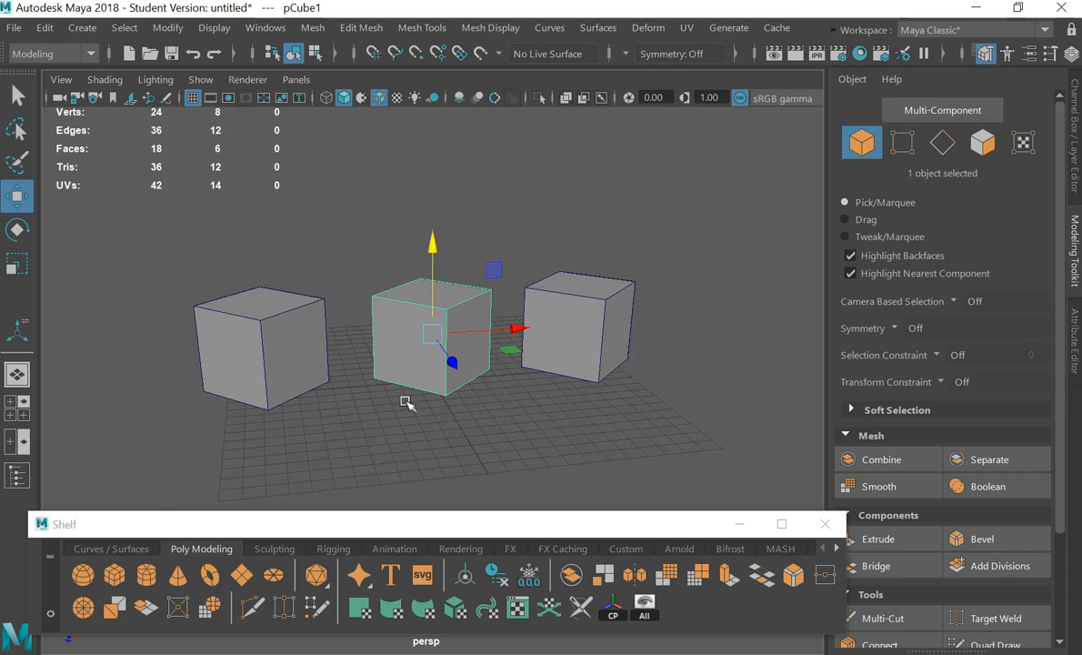
pyautogui.keyDown('alt'); pyautogui.moveTo(607, 365); pyautogui.dragTo(783, 333); pyautogui.keyUp('alt')
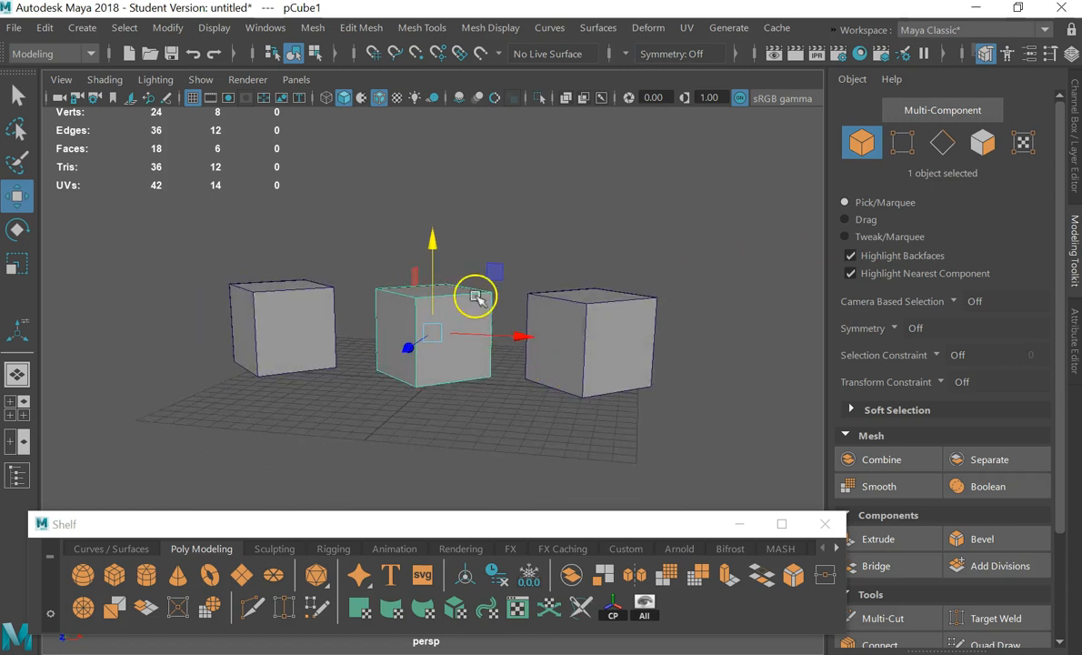
pyautogui.keyDown('alt'); pyautogui.moveTo(482, 294); pyautogui.dragTo(506, 296); pyautogui.keyUp('alt')
pyautogui.moveTo(716, 267); pyautogui.dragTo(167, 403)
pyautogui.keyDown('alt'); pyautogui.moveTo(328, 449); pyautogui.dragTo(466, 442); pyautogui.keyUp('alt')
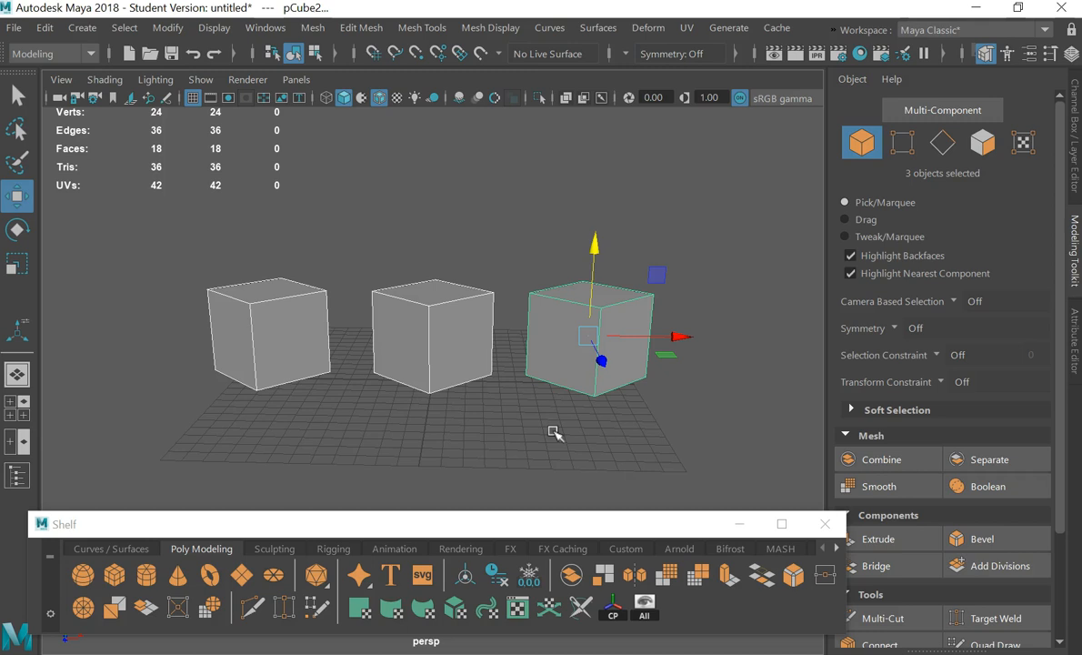
# Repeatedly clear the selection and marquee-select the whole row of three cubes
pyautogui.moveTo(710, 276); pyautogui.dragTo(87, 404)
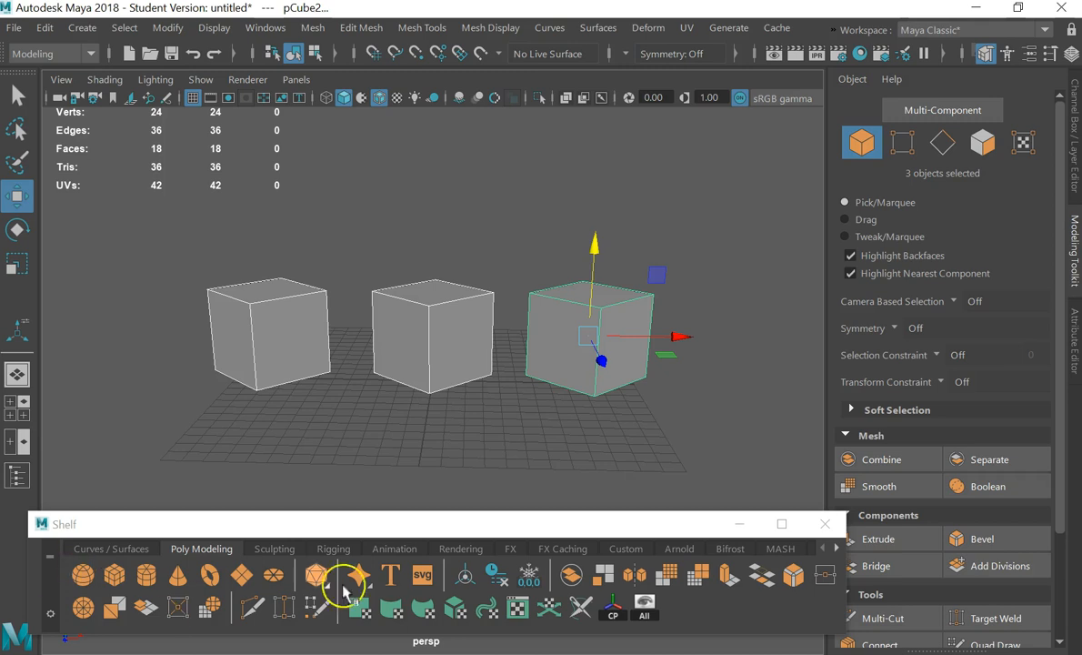
pyautogui.click(683, 359)
pyautogui.moveTo(723, 310); pyautogui.dragTo(229, 389)
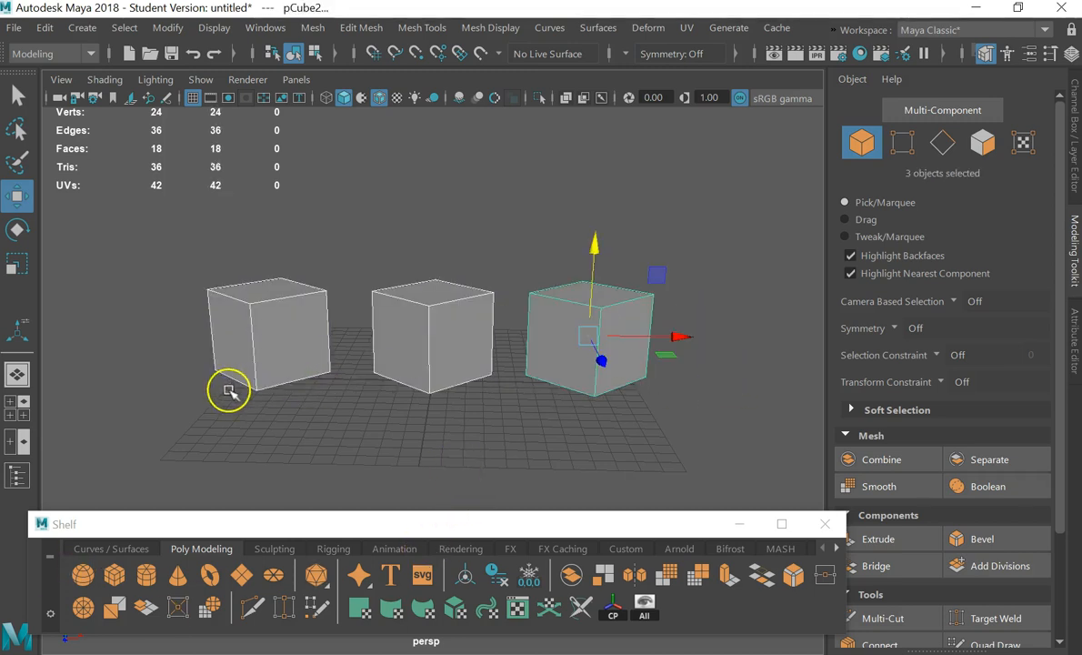
pyautogui.moveTo(663, 367)
pyautogui.keyDown('alt'); pyautogui.mouseDown()
pyautogui.moveTo(679, 360)
pyautogui.moveTo(669, 374)
pyautogui.mouseUp(); pyautogui.keyUp('alt')
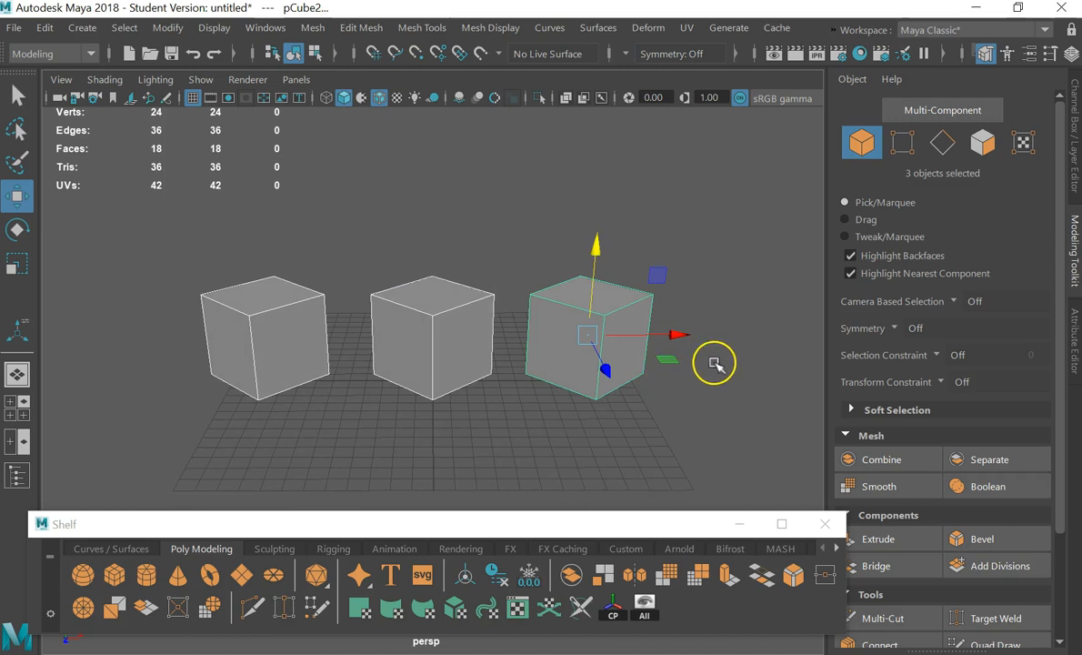
pyautogui.click(709, 363)
pyautogui.moveTo(644, 265); pyautogui.dragTo(152, 352)
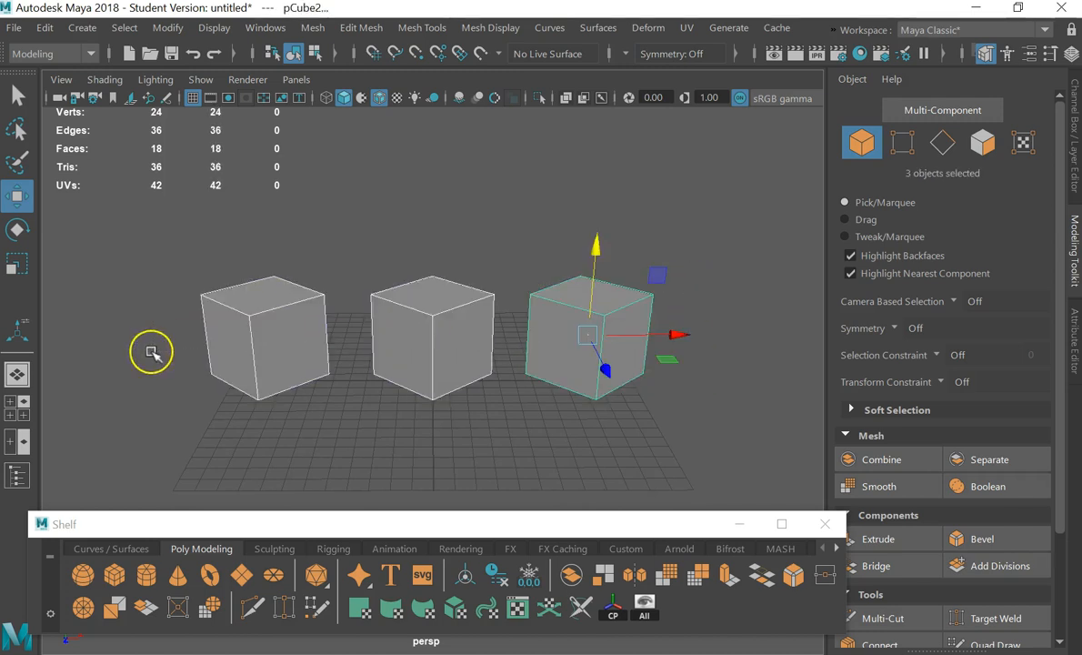
# Open the Outliner as a floating, narrowed window beside the cubes
pyautogui.click(17, 477)
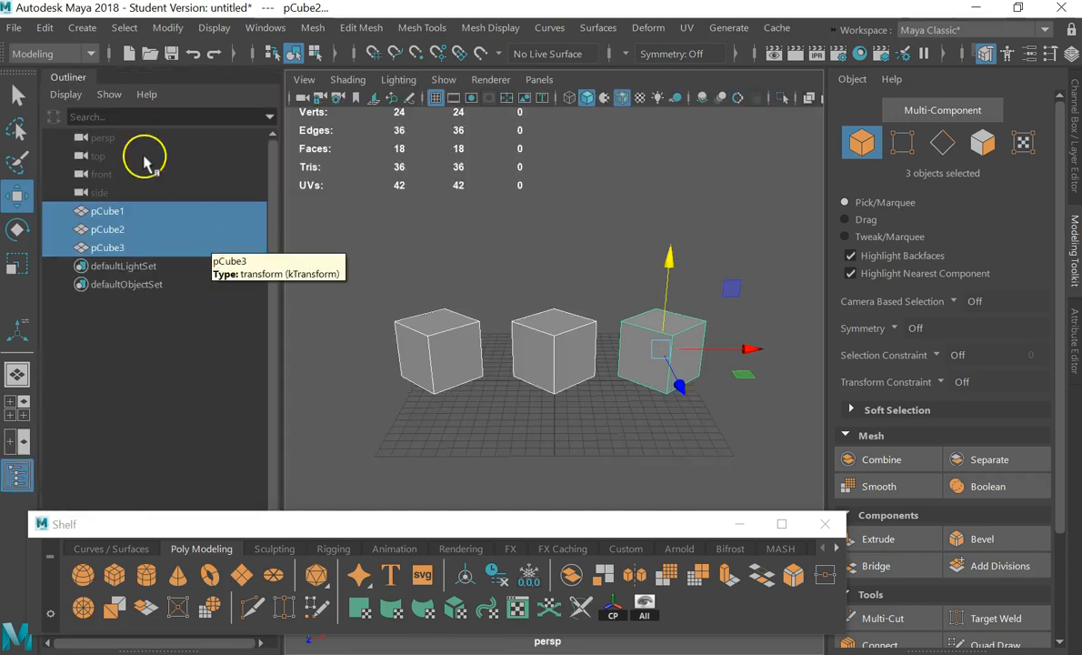
pyautogui.moveTo(69, 76); pyautogui.dragTo(754, 116)
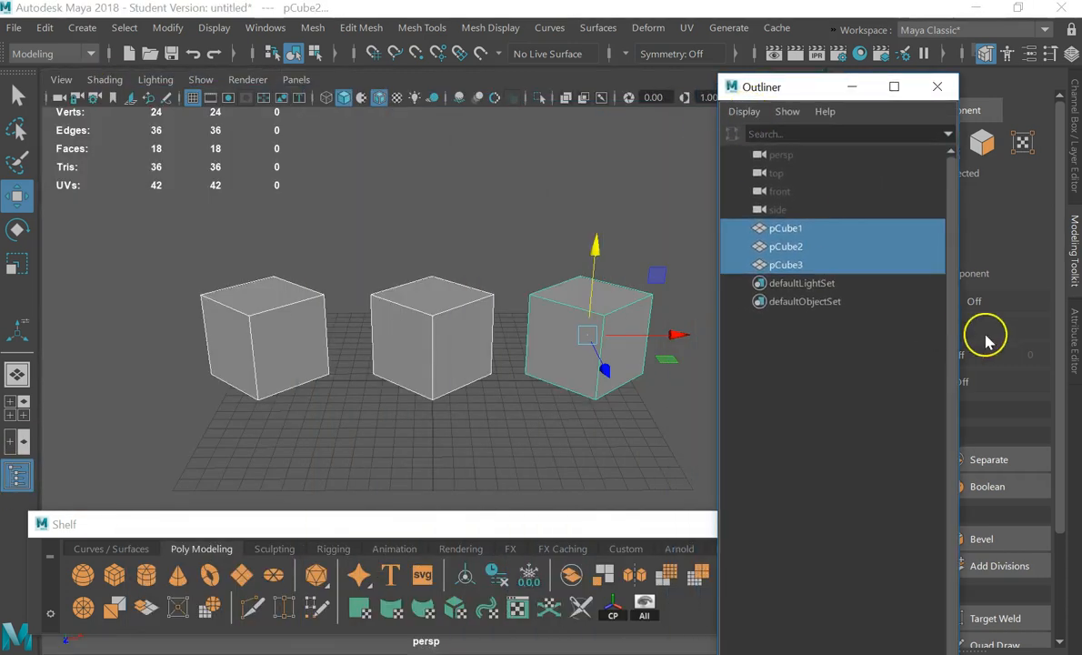
pyautogui.moveTo(958, 327); pyautogui.dragTo(880, 322)
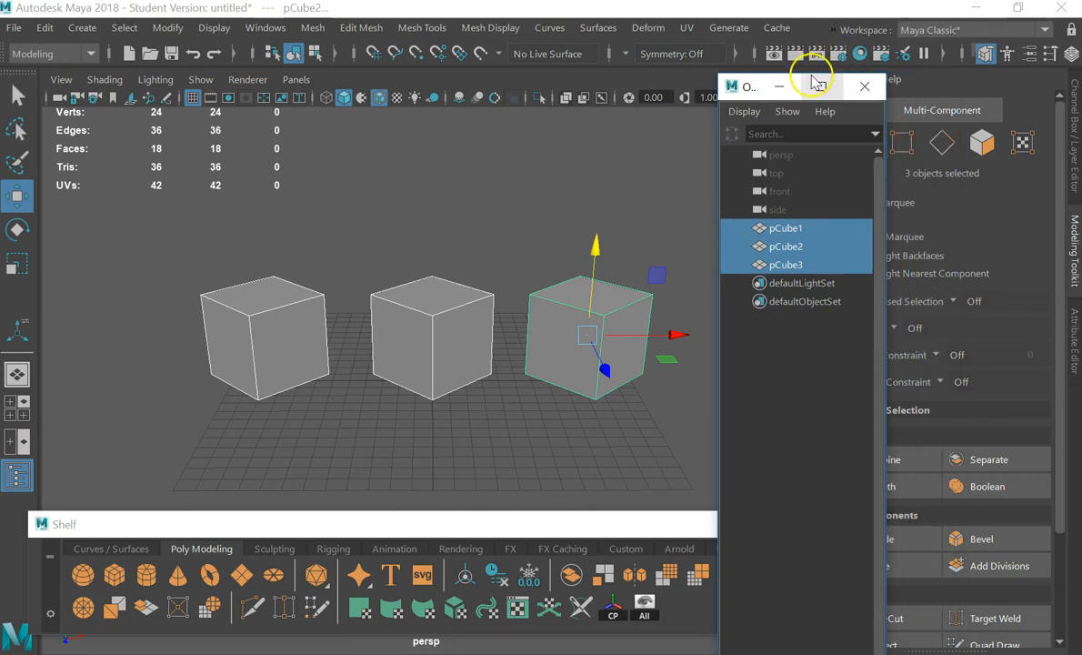
pyautogui.moveTo(727, 89); pyautogui.dragTo(762, 102)
# Rename pCube1 in the Outliner as VROW_SNOWY_CUBEa_01 and widen the Outliner so the full name fits
pyautogui.click(731, 269)
pyautogui.click(740, 228)
pyautogui.doubleClick(792, 246)
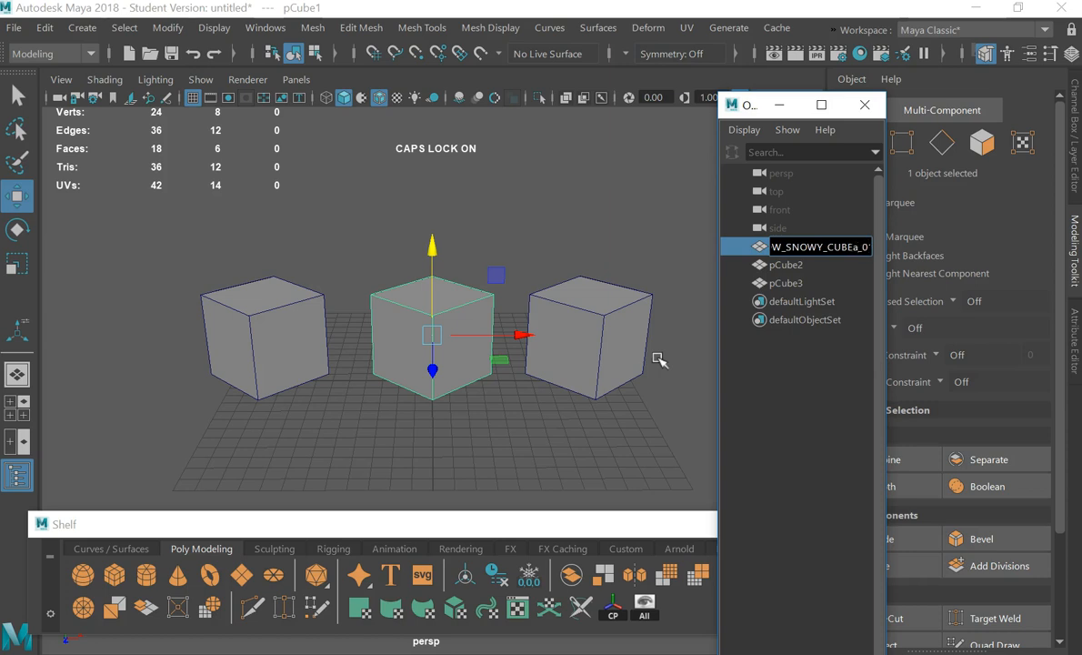
pyautogui.press('Return')
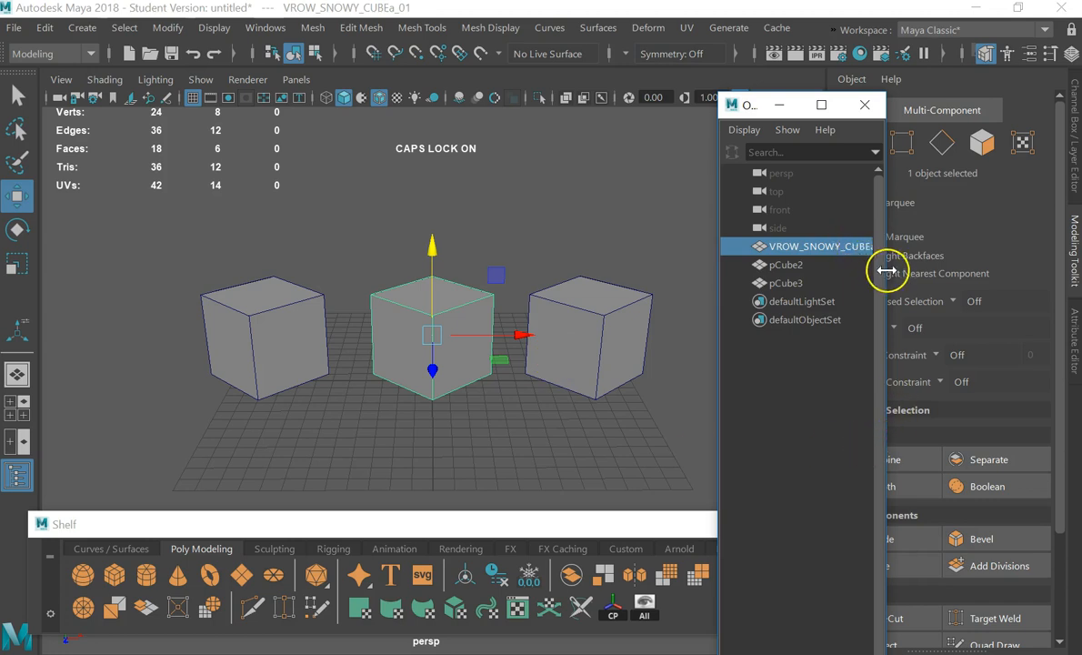
pyautogui.moveTo(886, 271); pyautogui.dragTo(1080, 272)
# Rename pCube2 as VROW_SNOWY_CUBEa_02 by reusing a copy of the first cube's name and changing its final digit
pyautogui.doubleClick(787, 266)
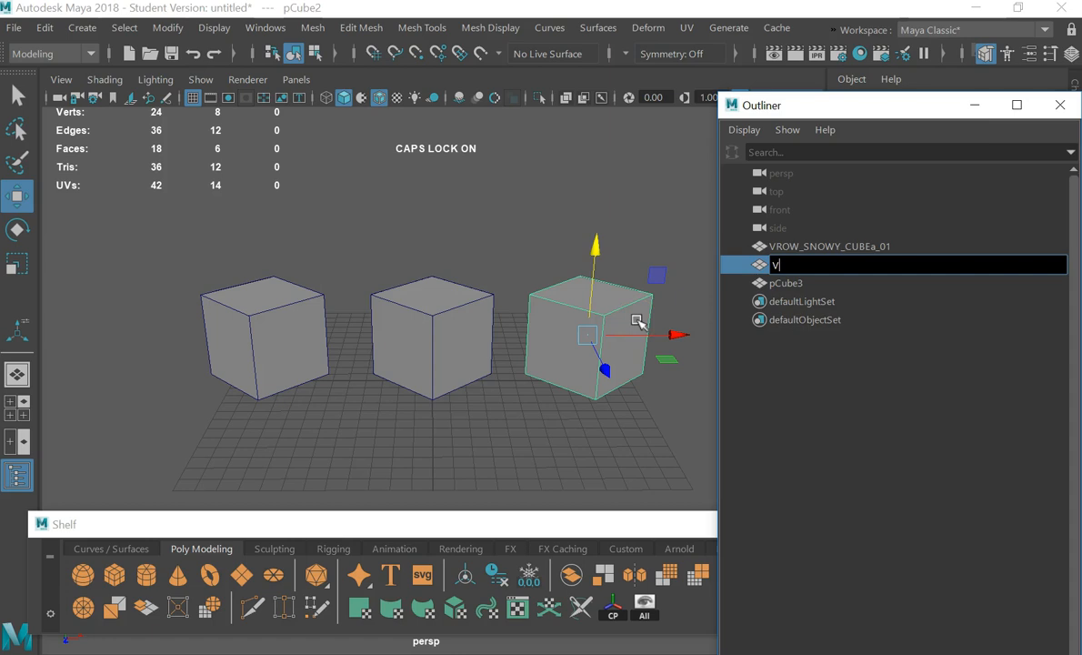
pyautogui.doubleClick(828, 245)
pyautogui.hotkey('ctrl', 'c')
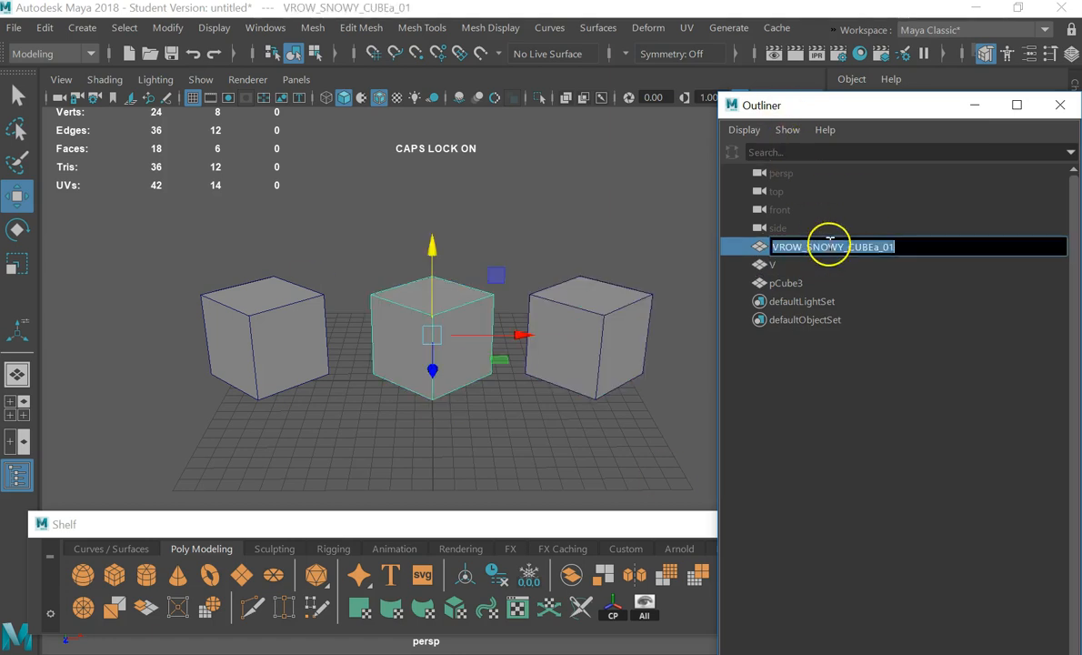
pyautogui.doubleClick(833, 265)
pyautogui.hotkey('ctrl', 'v')
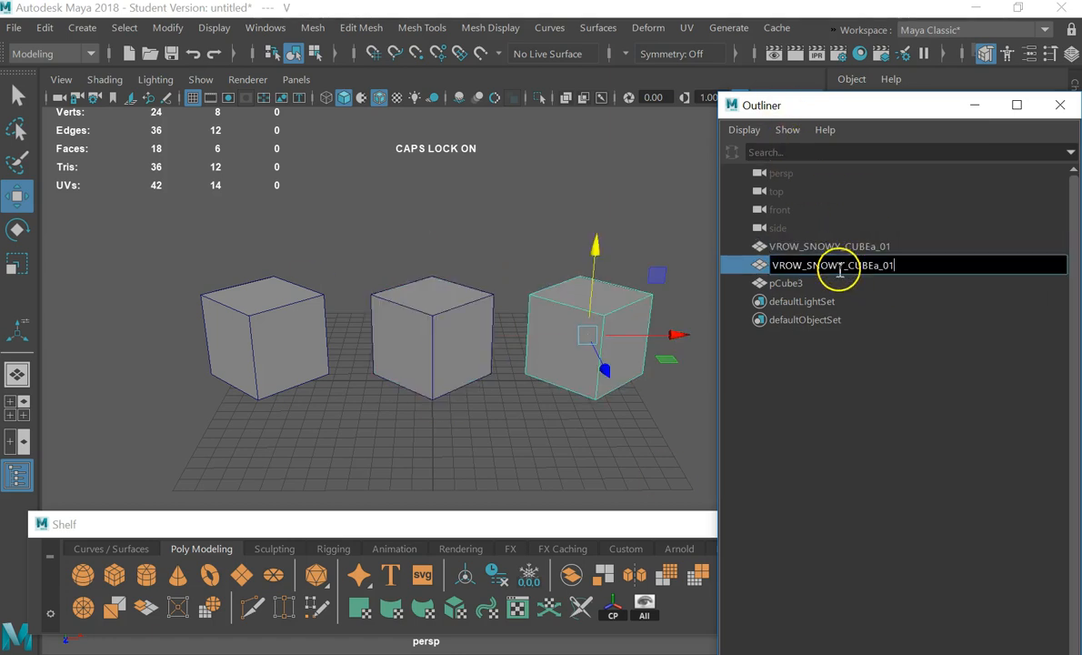
pyautogui.press('BackSpace')
pyautogui.write('2')
pyautogui.press('Return')
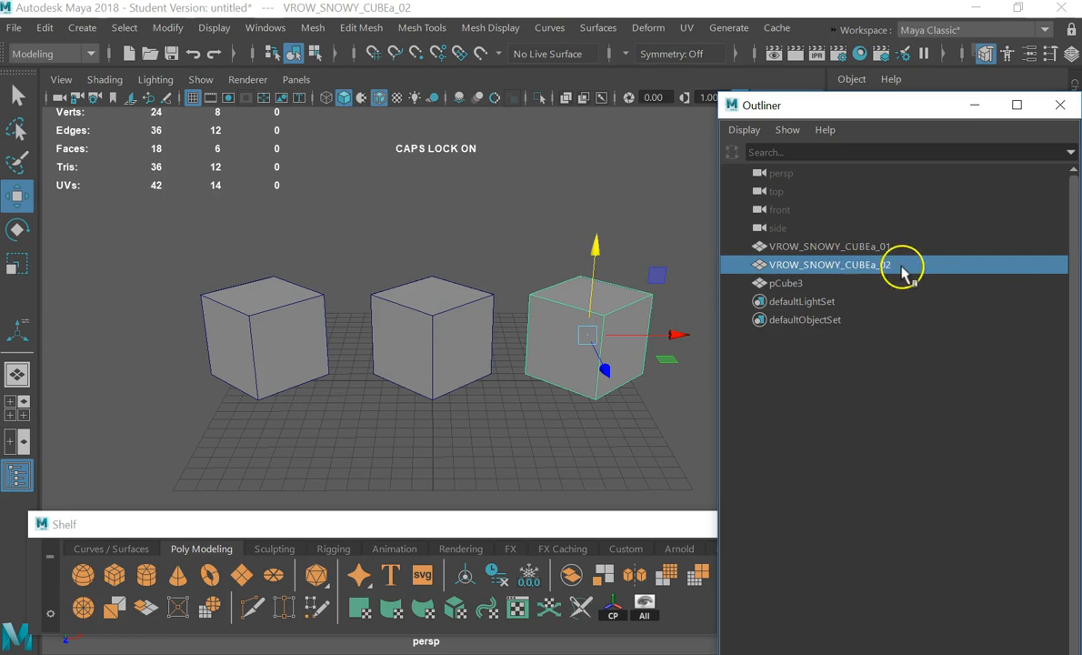
# Rename pCube3 in the Outliner as VROW_SNOWY_CUBEa_03
pyautogui.click(849, 285)
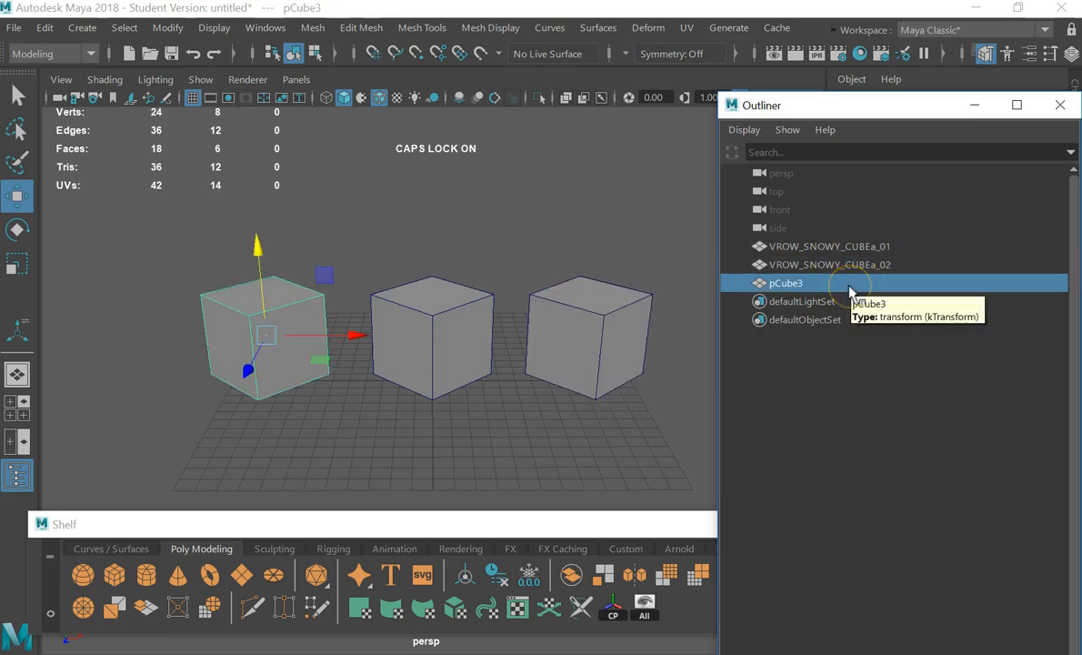
pyautogui.doubleClick(850, 286)
pyautogui.write('vR')
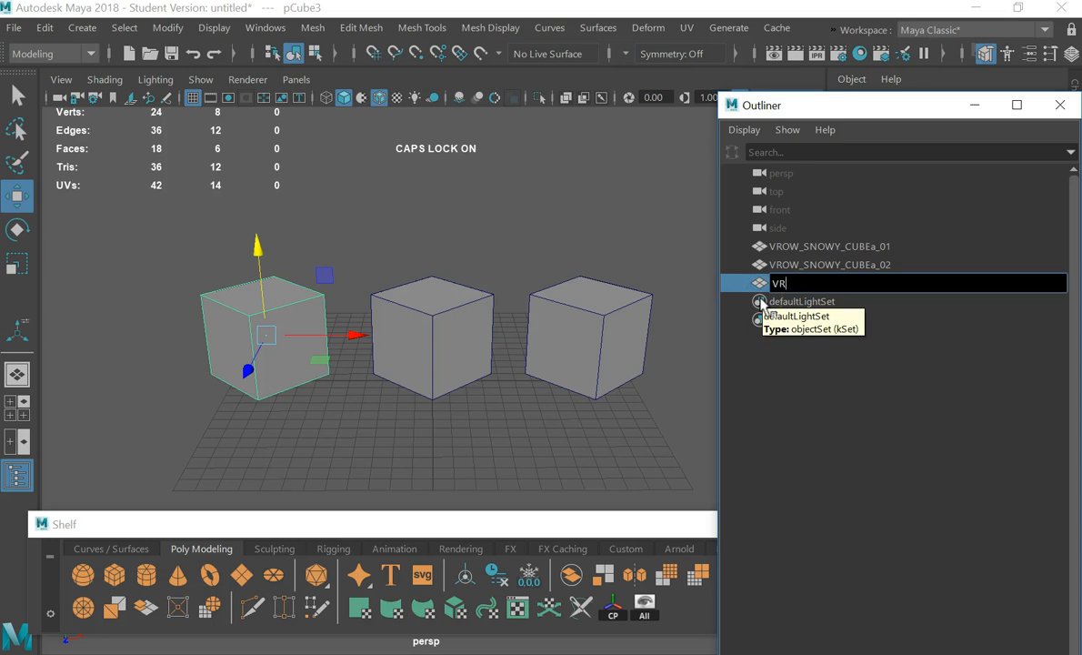
pyautogui.write('OW SNOWY CUBEa_03')
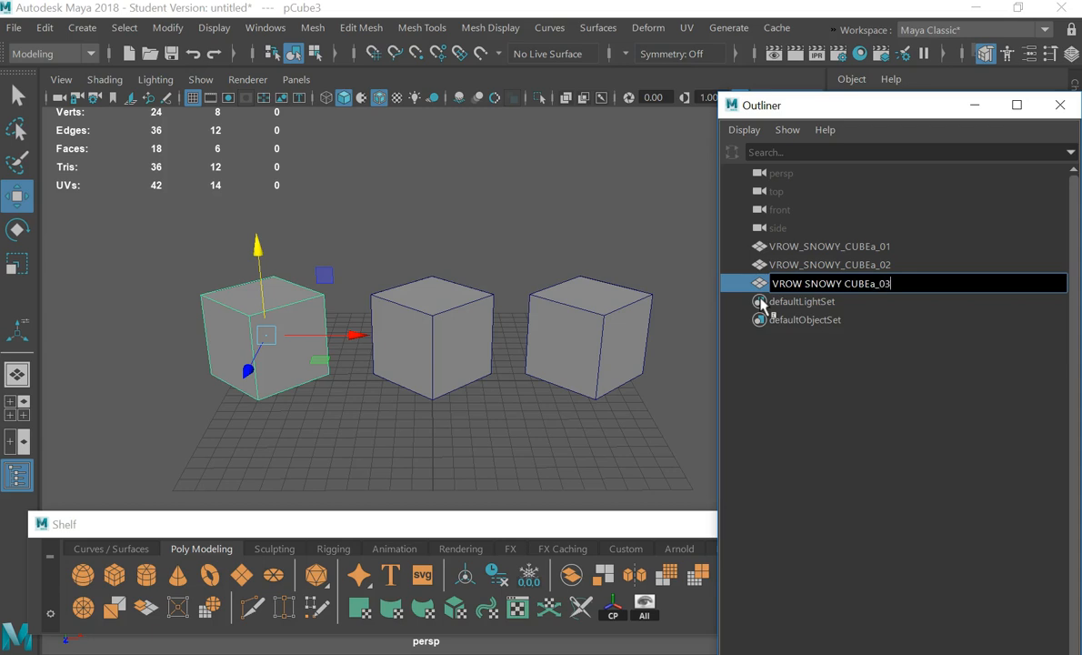
pyautogui.press('Left')
pyautogui.press('Left')
pyautogui.press('Return')
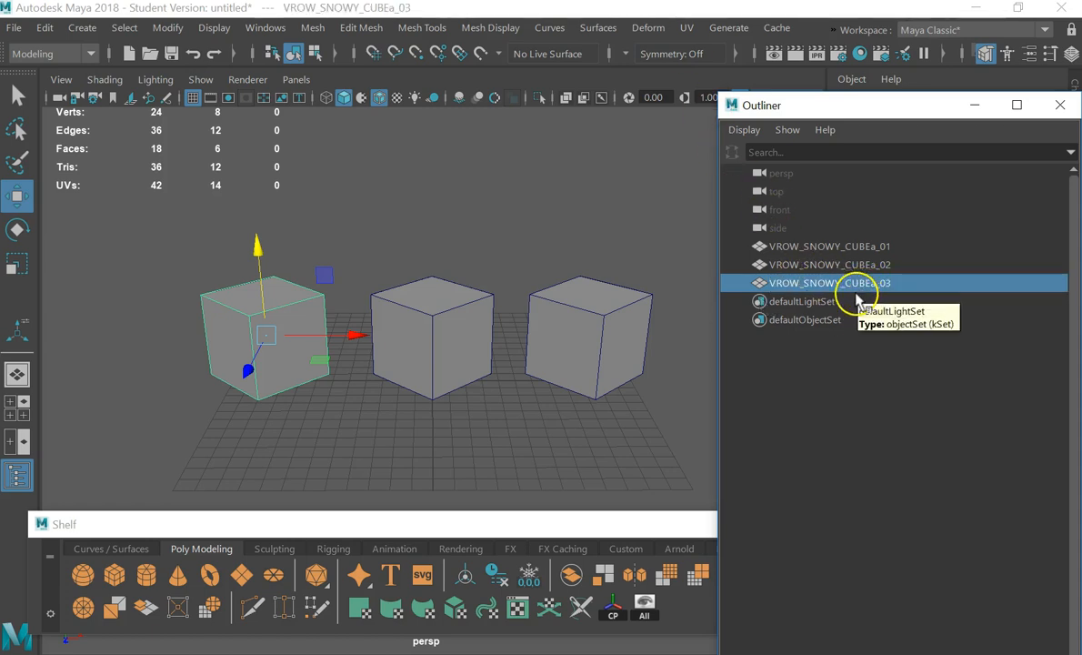
# Select all three VROW_SNOWY cubes in the Outliner and hide them
pyautogui.click(862, 264)
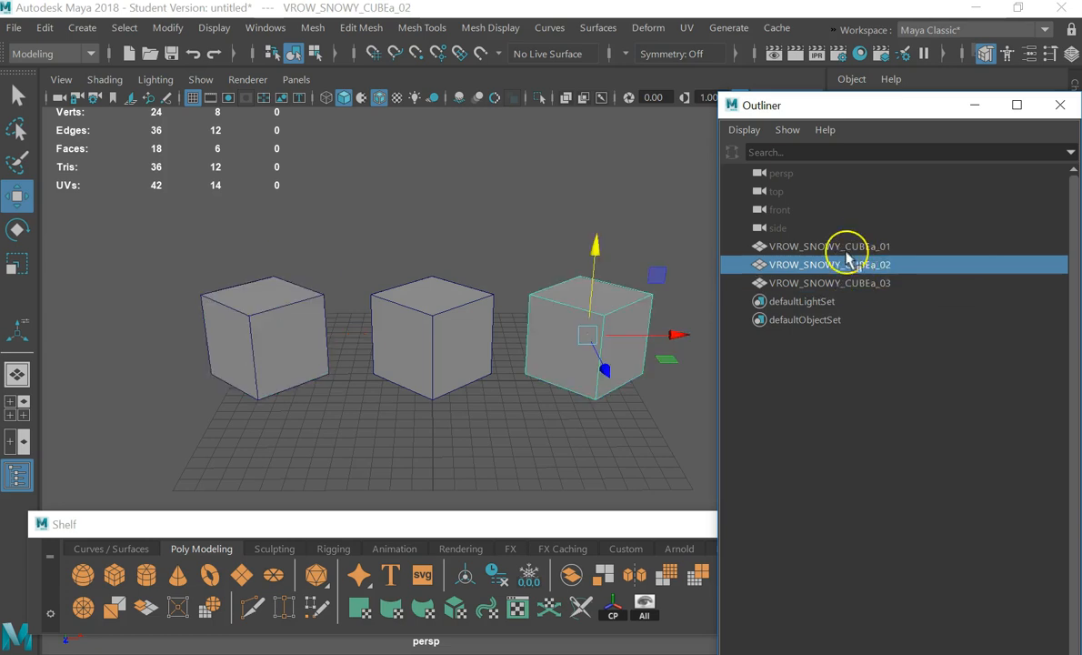
pyautogui.click(846, 248)
pyautogui.keyDown('shift'); pyautogui.click(848, 284); pyautogui.keyUp('shift')
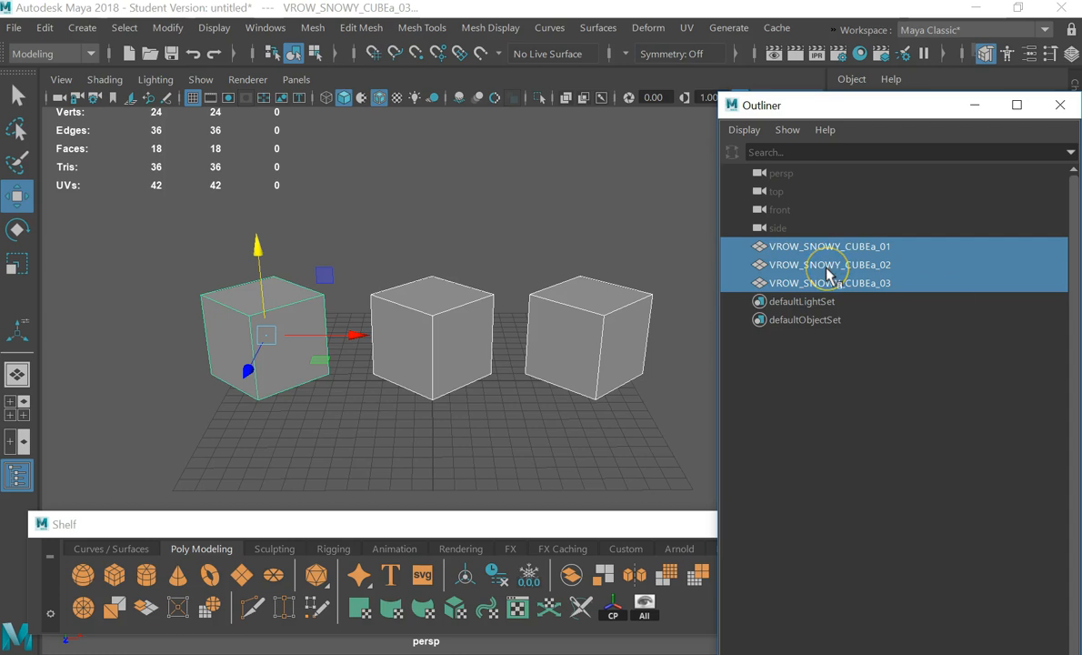
pyautogui.hotkey('ctrl', 'h')
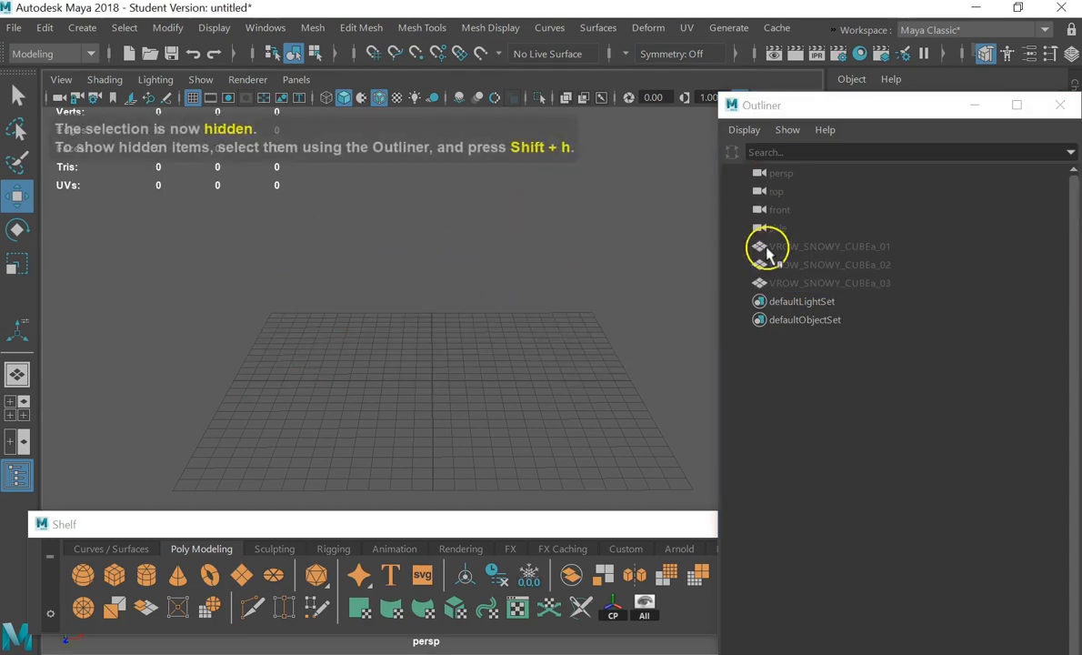
# Narrow the Outliner and unhide the three cubes, starting with VROW_SNOWY_CUBEa_03 and extending up to VROW_SNOWY_CUBEa_01
pyautogui.moveTo(715, 259); pyautogui.dragTo(788, 258)
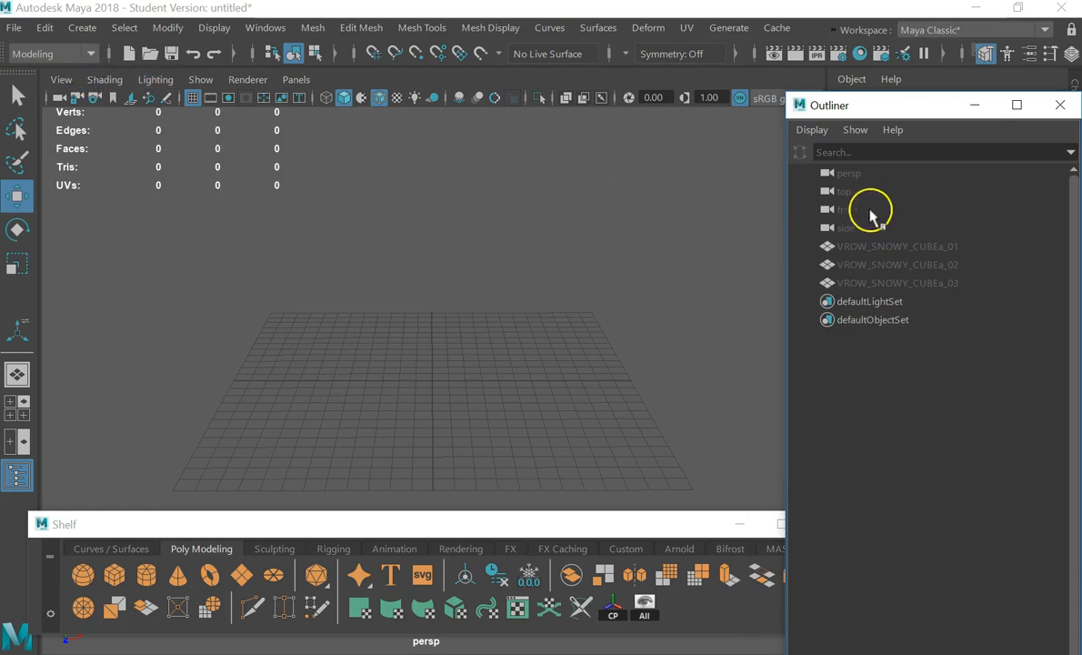
pyautogui.click(900, 283)
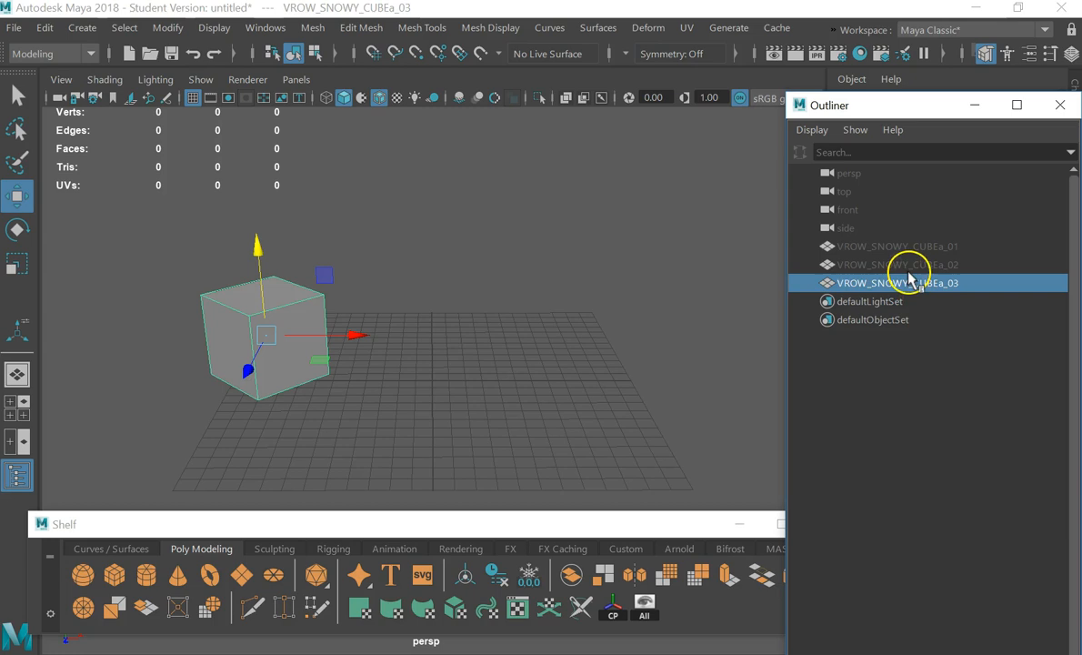
pyautogui.keyDown('shift'); pyautogui.click(909, 252); pyautogui.keyUp('shift')
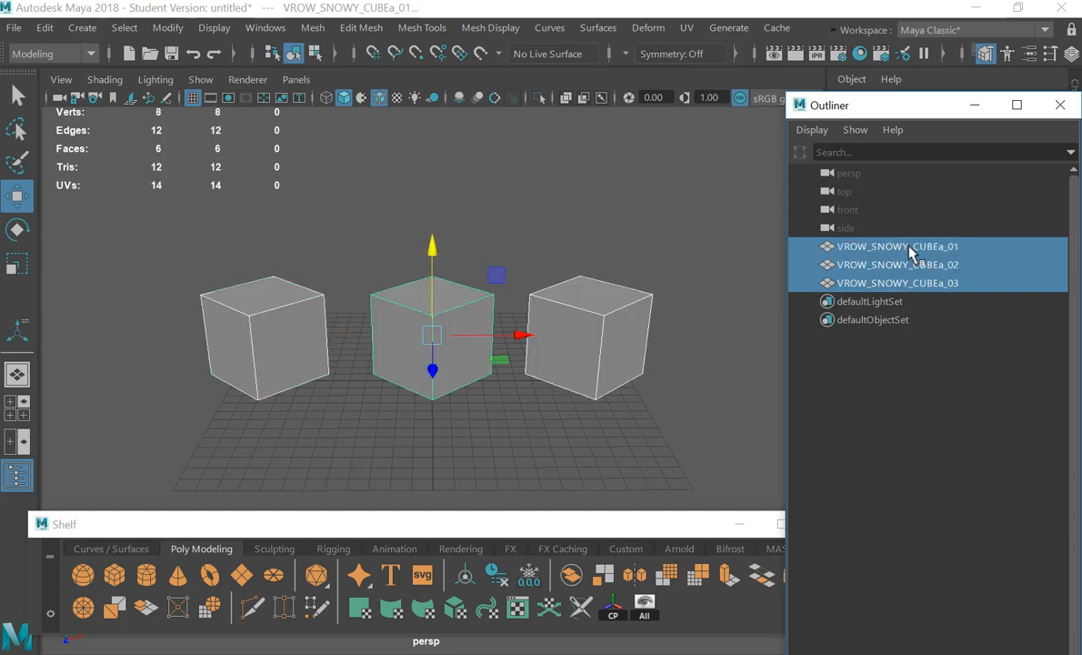
# Marquee-select the row of cubes in the viewport, hide them, and bring them back with Show all objects
pyautogui.click(703, 257)
pyautogui.moveTo(706, 234); pyautogui.dragTo(16, 377)
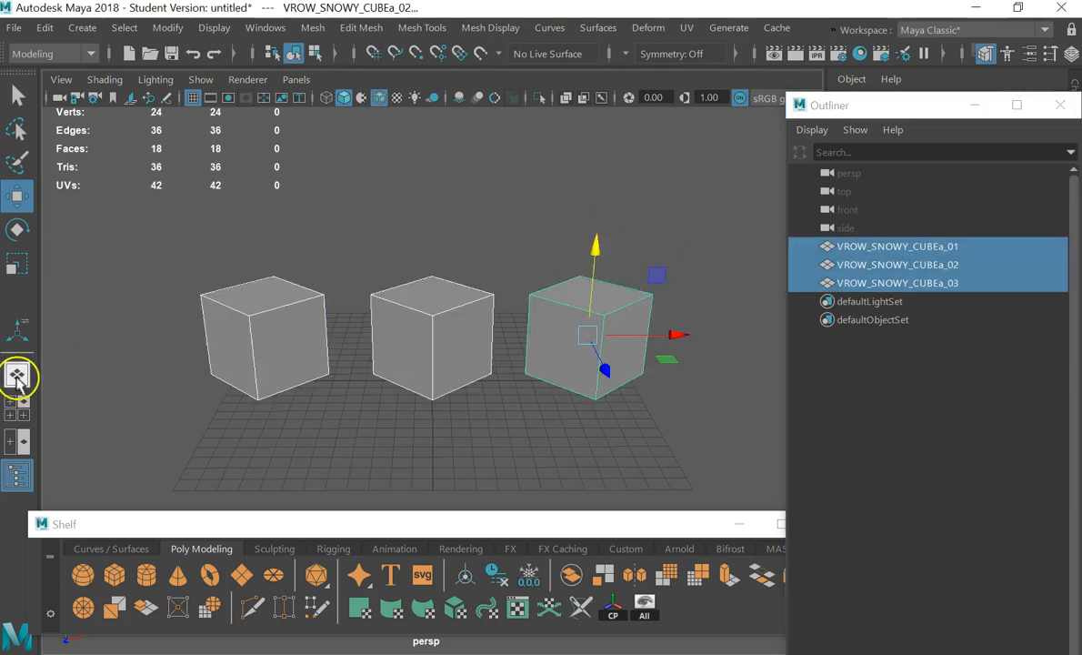
pyautogui.hotkey('ctrl', 'h')
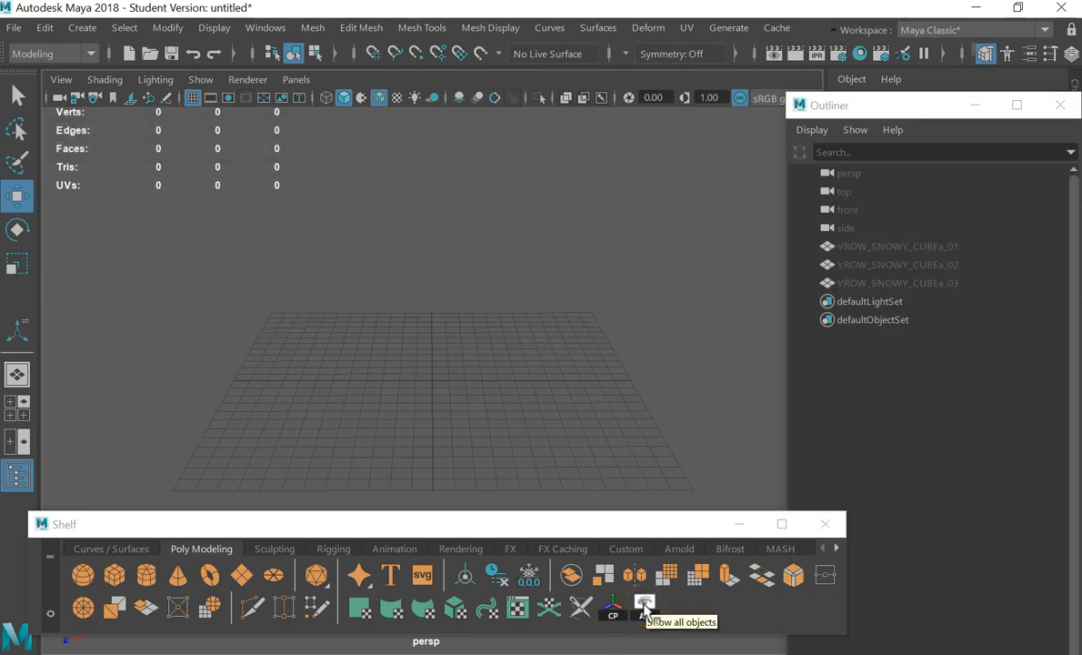
pyautogui.click(645, 607)
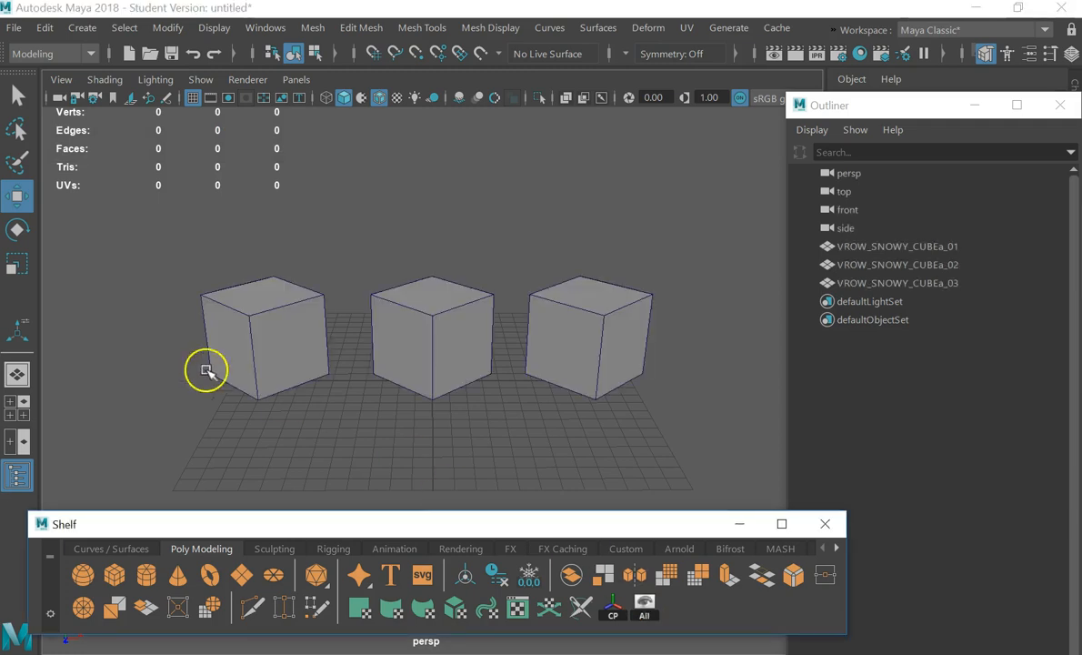
# Select only the middle cube in the viewport and hide every unselected object
pyautogui.moveTo(713, 285); pyautogui.dragTo(173, 372)
pyautogui.click(514, 428)
pyautogui.click(562, 353)
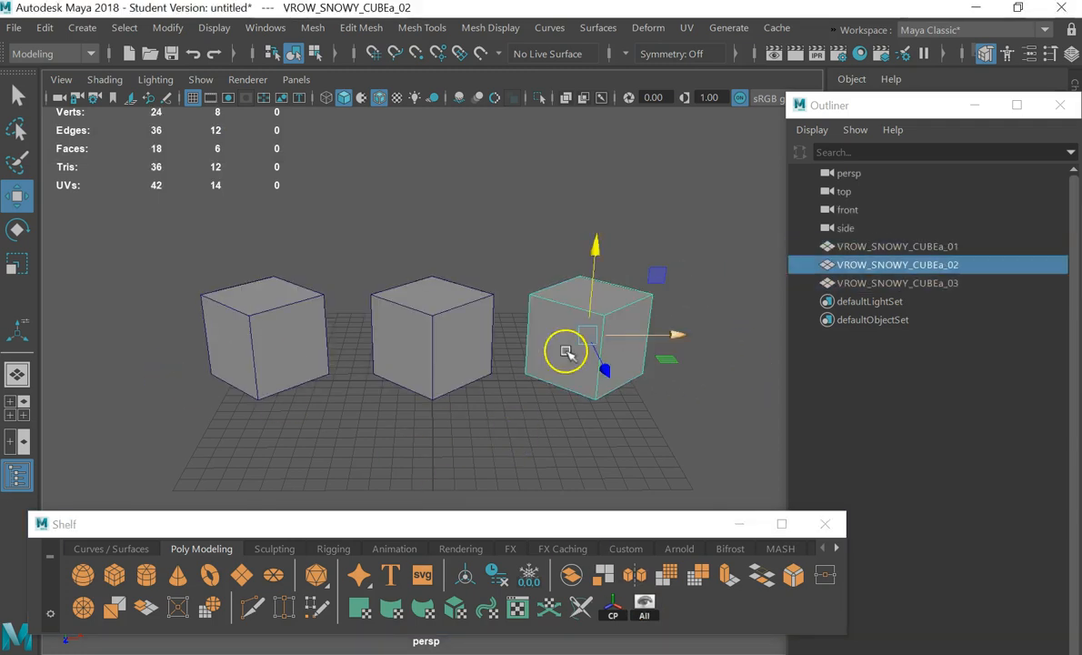
pyautogui.click(381, 378)
pyautogui.hotkey('alt', 'h')
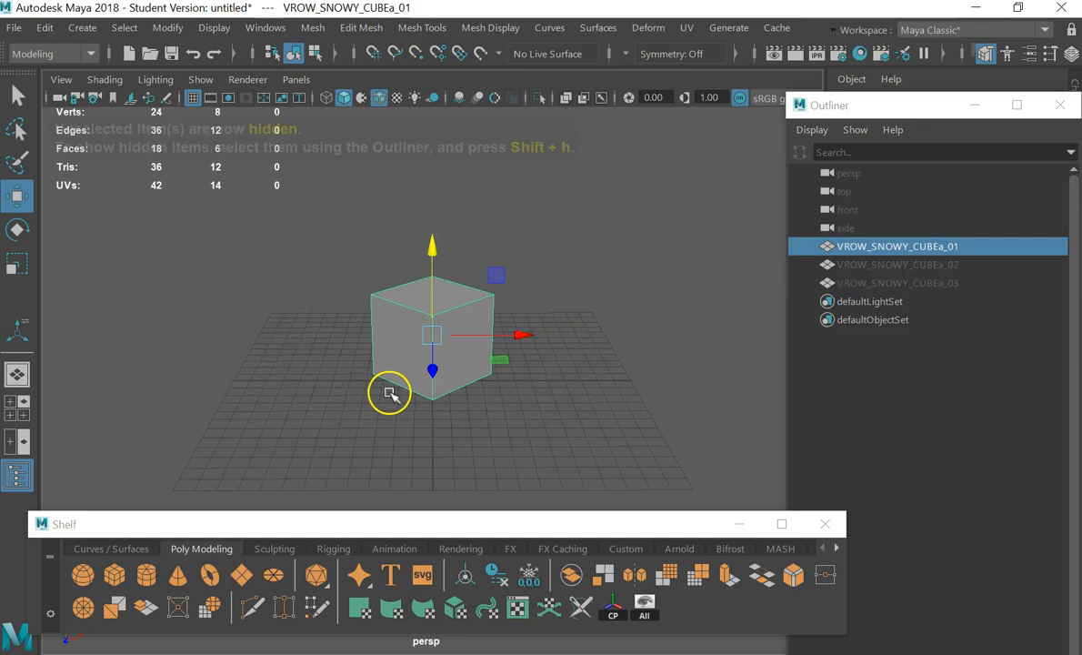
# Clear and reselect the isolated cube, pick VROW_SNOWY_CUBEa_03 in the Outliner, and show all hidden objects
pyautogui.click(527, 341)
pyautogui.click(401, 362)
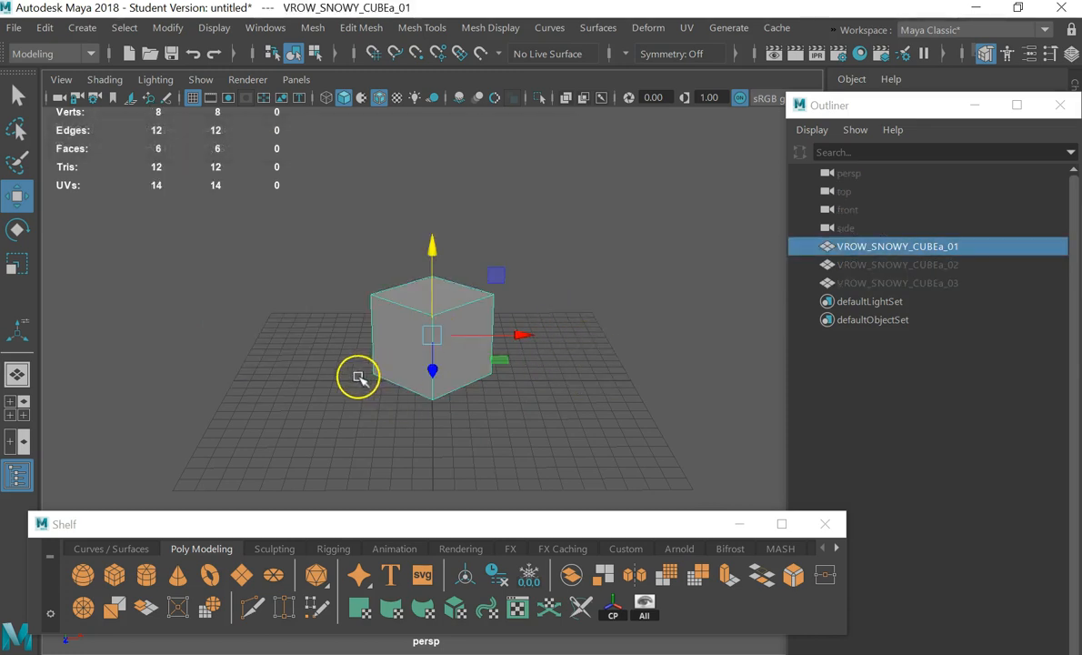
pyautogui.click(614, 321)
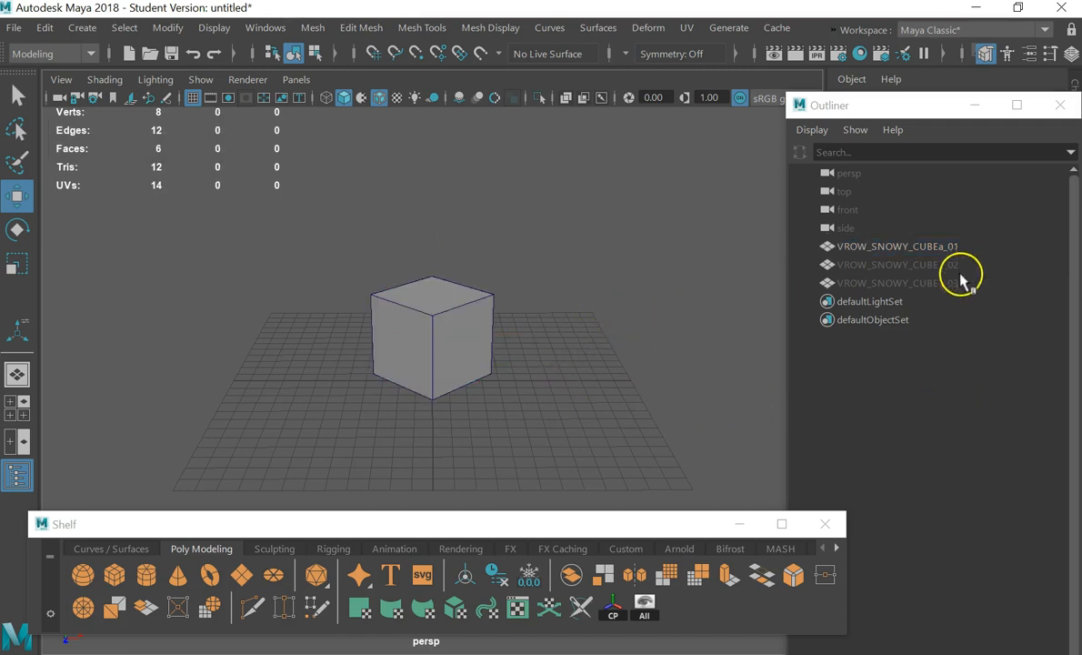
pyautogui.click(909, 283)
pyautogui.click(644, 607)
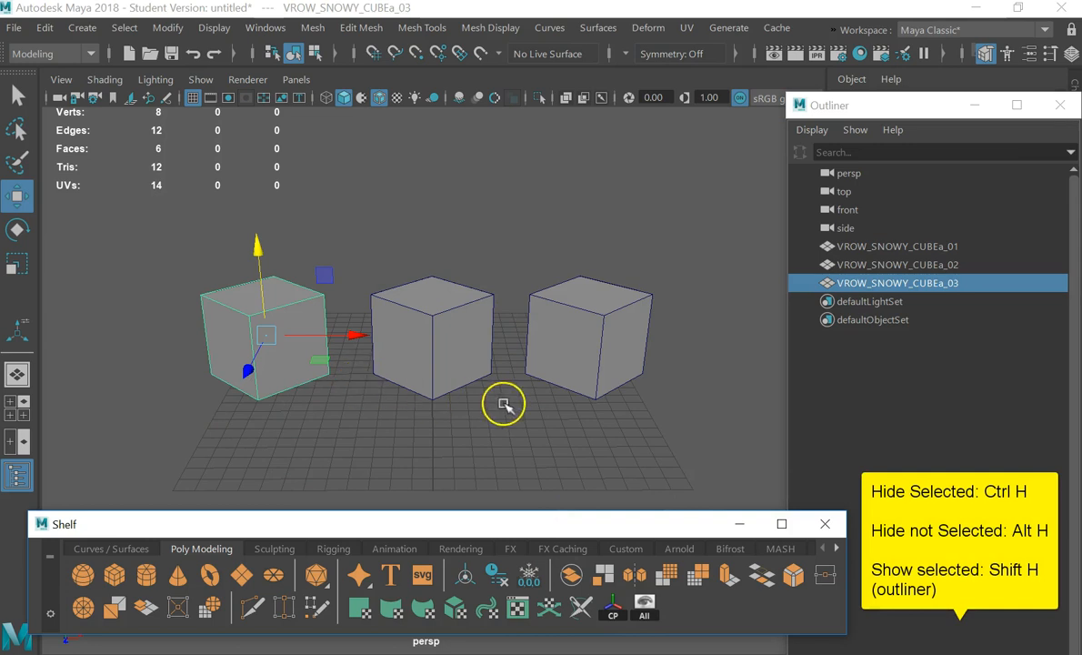
# Try selecting two cubes together, isolate the middle cube by hiding unselected objects, and clear its selection
pyautogui.click(623, 318)
pyautogui.keyDown('shift'); pyautogui.click(407, 326); pyautogui.keyUp('shift')
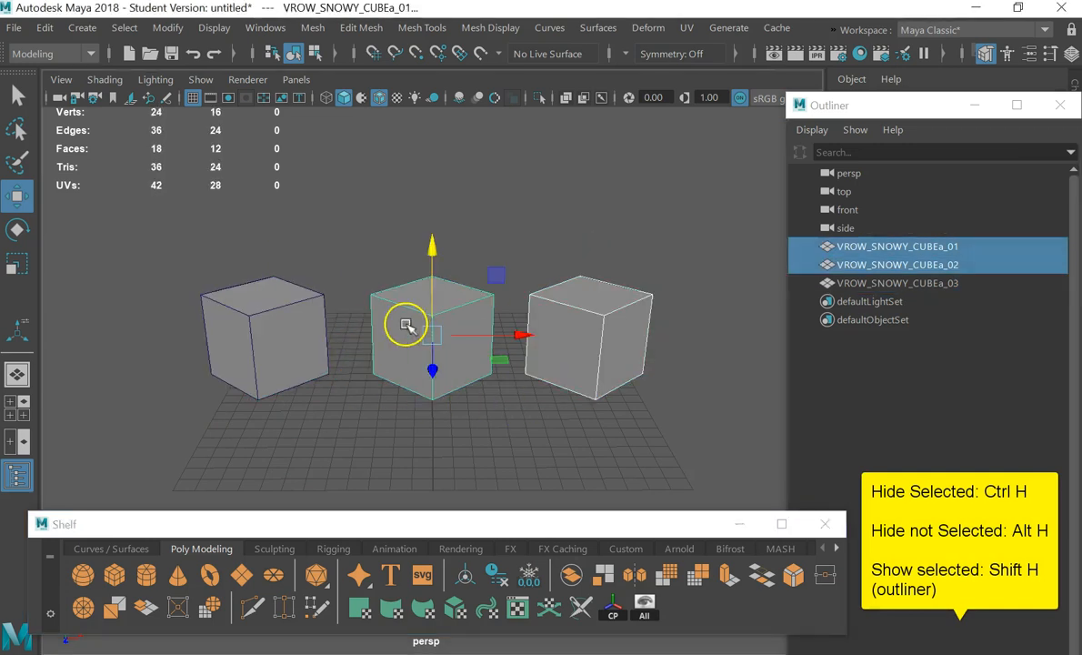
pyautogui.click(474, 415)
pyautogui.click(429, 314)
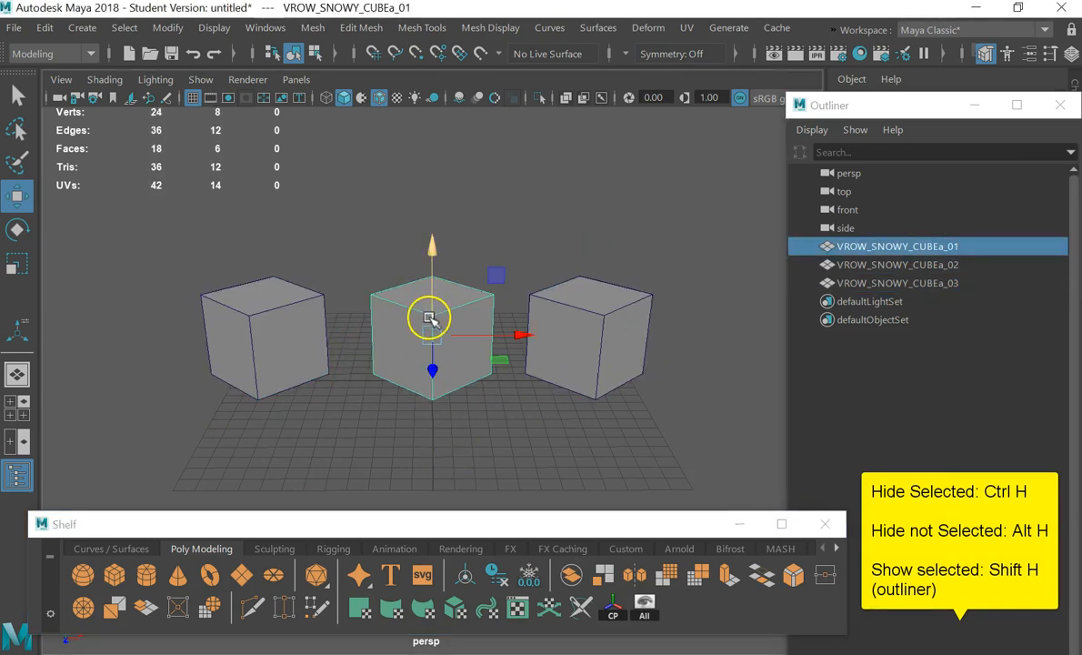
pyautogui.hotkey('alt', 'h')
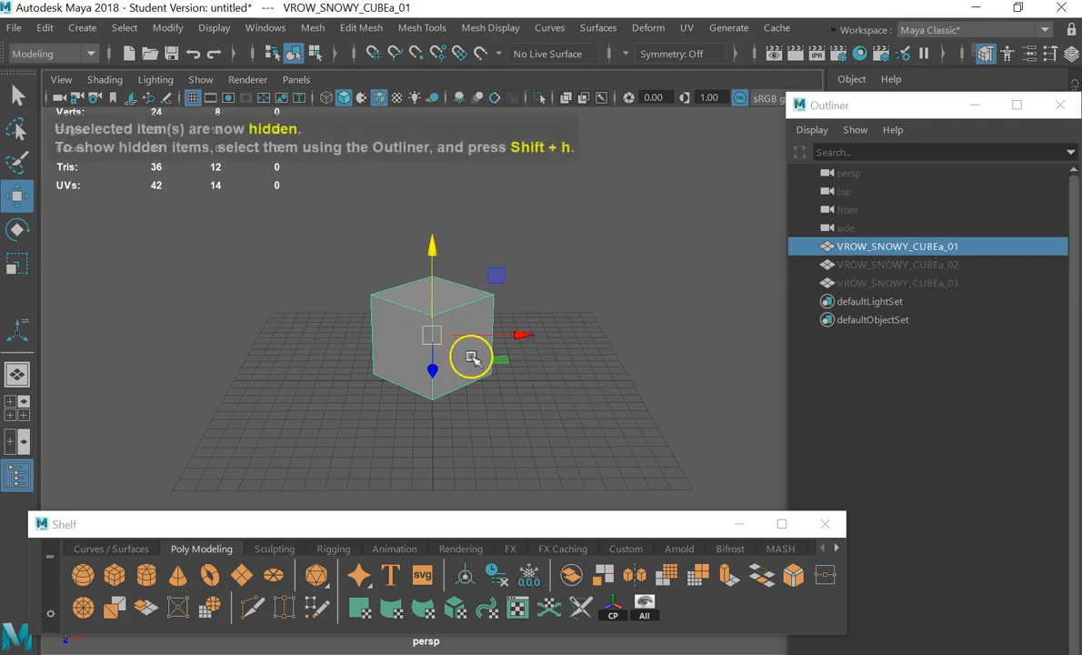
pyautogui.click(559, 359)
pyautogui.click(466, 347)
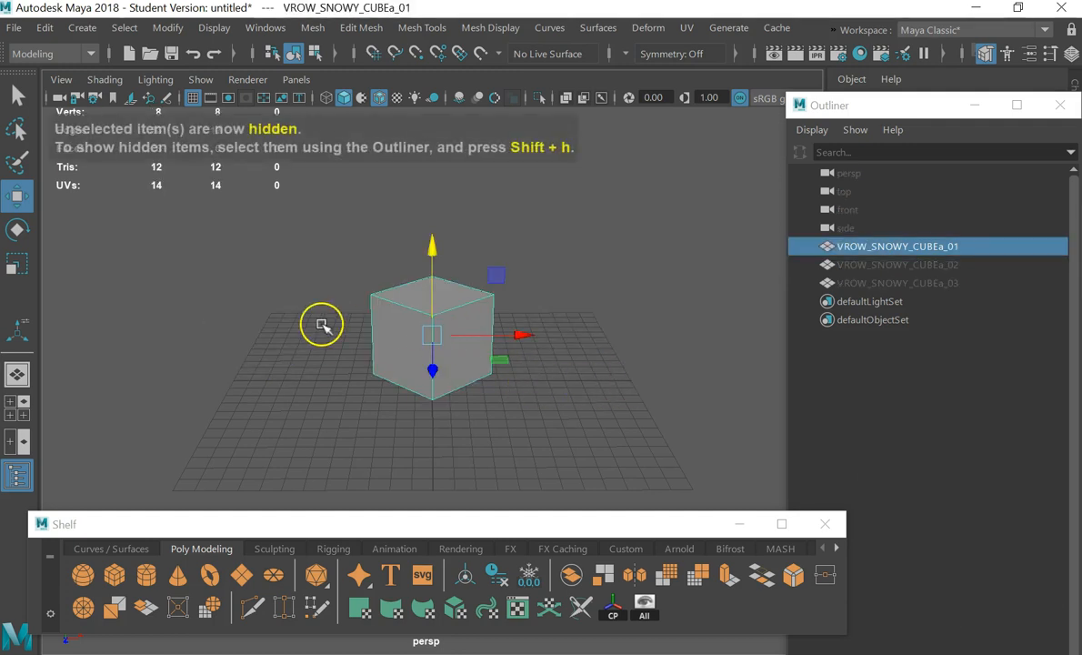
pyautogui.click(633, 348)
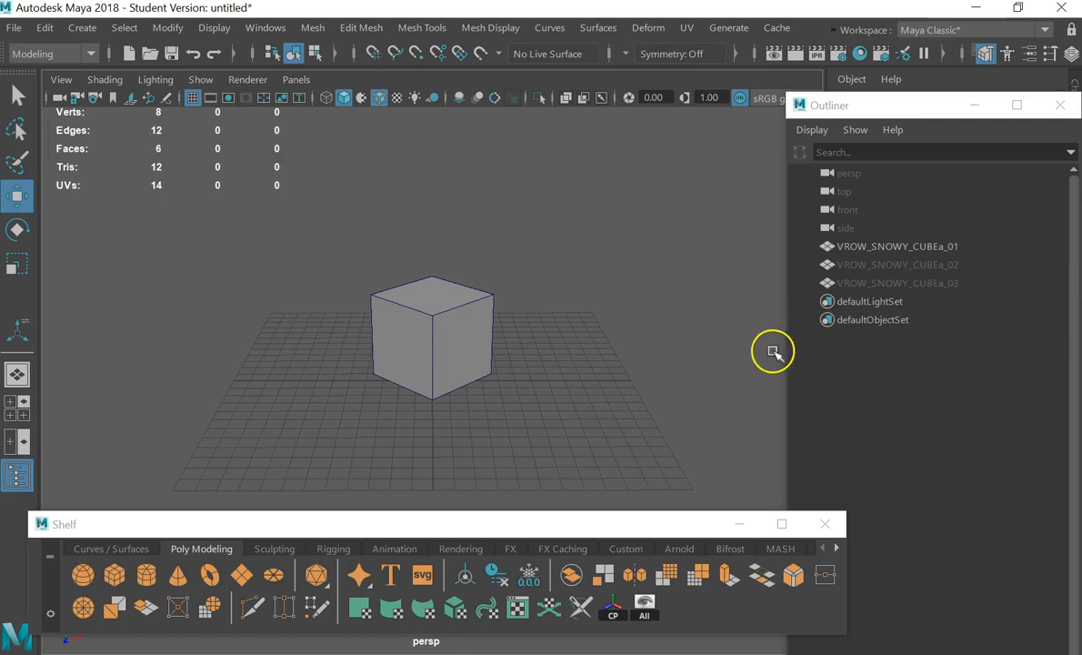
# Select the visible cube and the two hidden cubes together in the Outliner, and toggle the Outliner window
pyautogui.click(938, 246)
pyautogui.keyDown('shift'); pyautogui.click(932, 283); pyautogui.keyUp('shift')
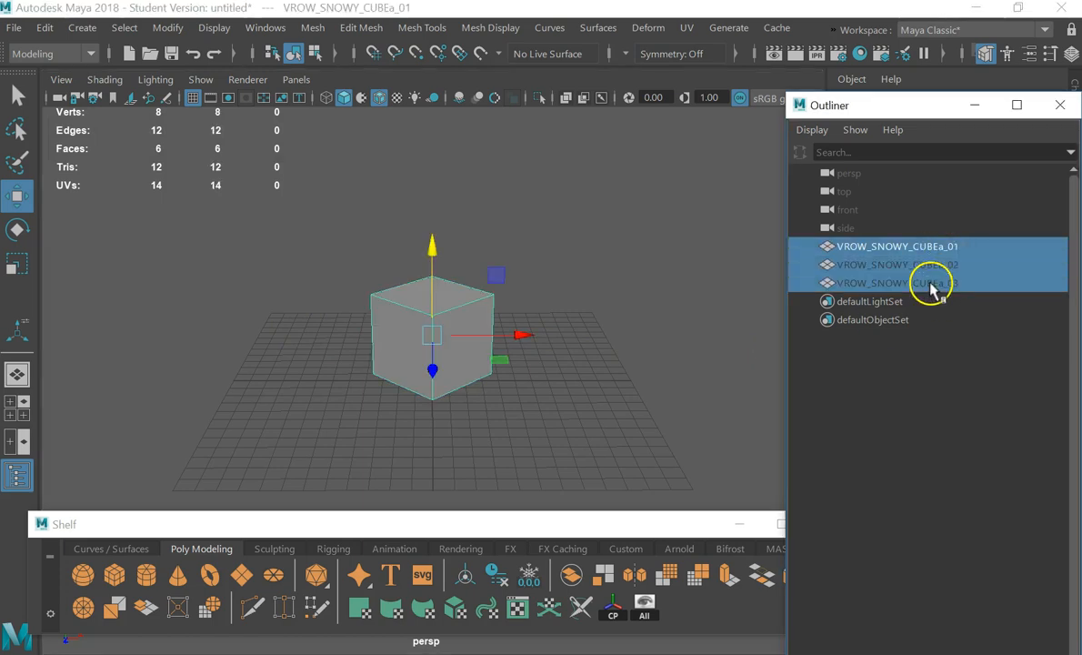
pyautogui.click(16, 480)
pyautogui.click(17, 480)
pyautogui.click(16, 480)
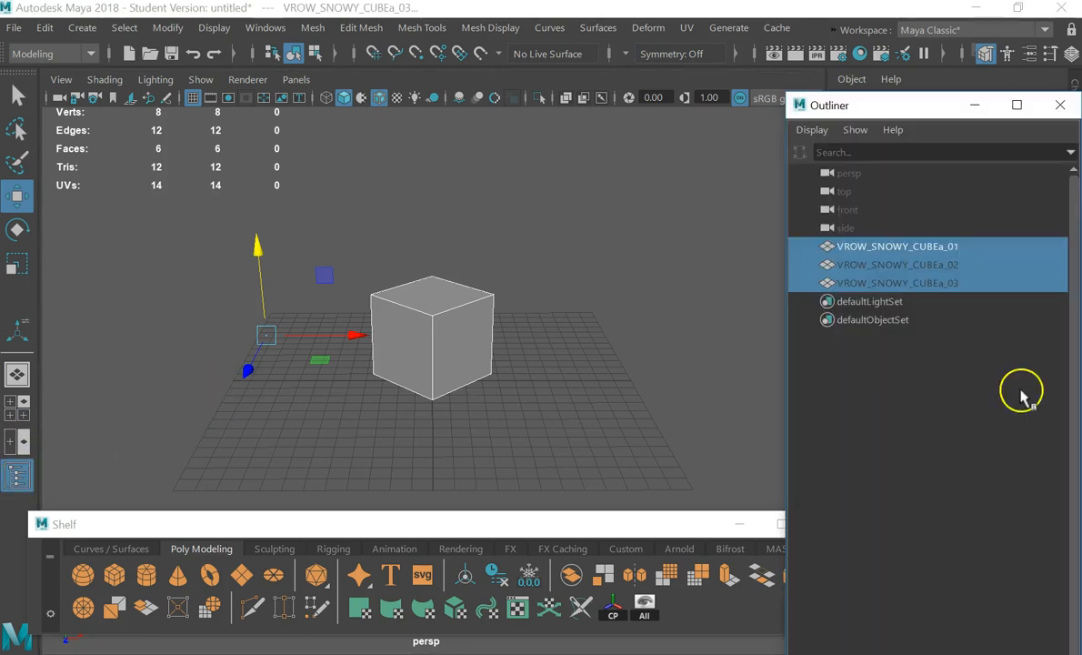
# Extend the Outliner selection from VROW_SNOWY_CUBEa_01 to VROW_SNOWY_CUBEa_03, show the selected hidden cubes, and select the middle cube alone
pyautogui.moveTo(627, 244); pyautogui.dragTo(327, 393)
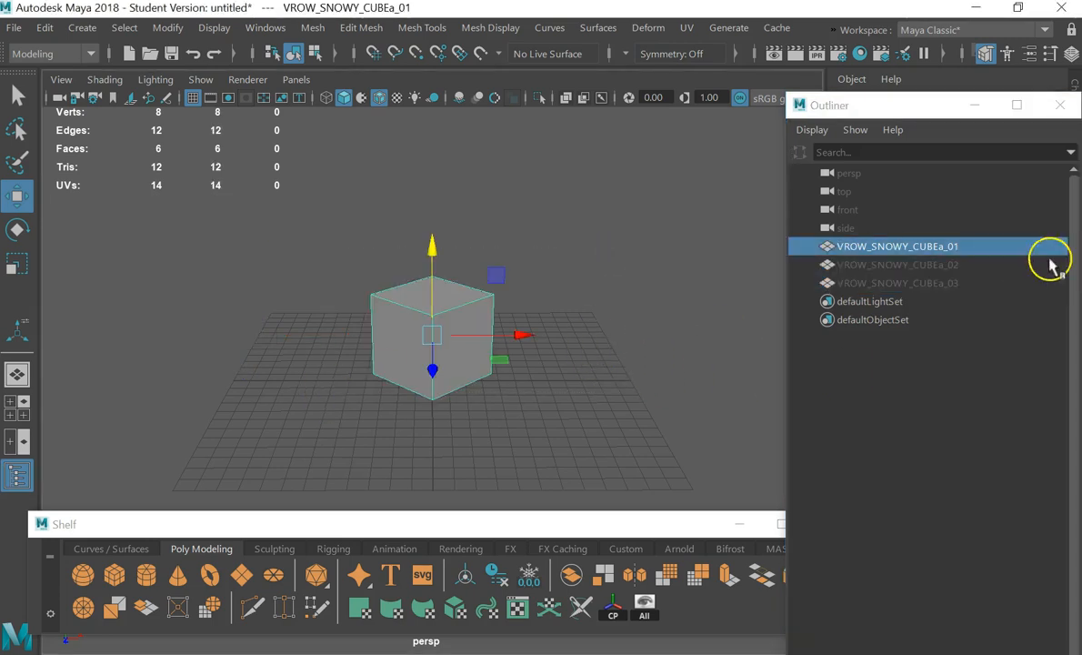
pyautogui.keyDown('shift'); pyautogui.click(985, 284); pyautogui.keyUp('shift')
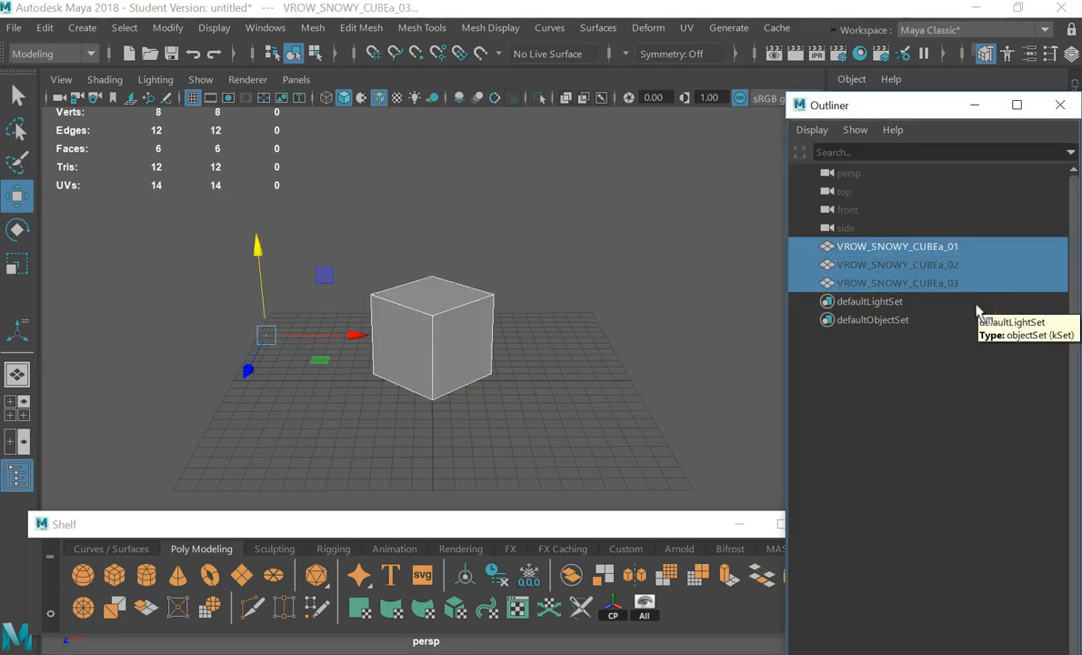
pyautogui.click(693, 309)
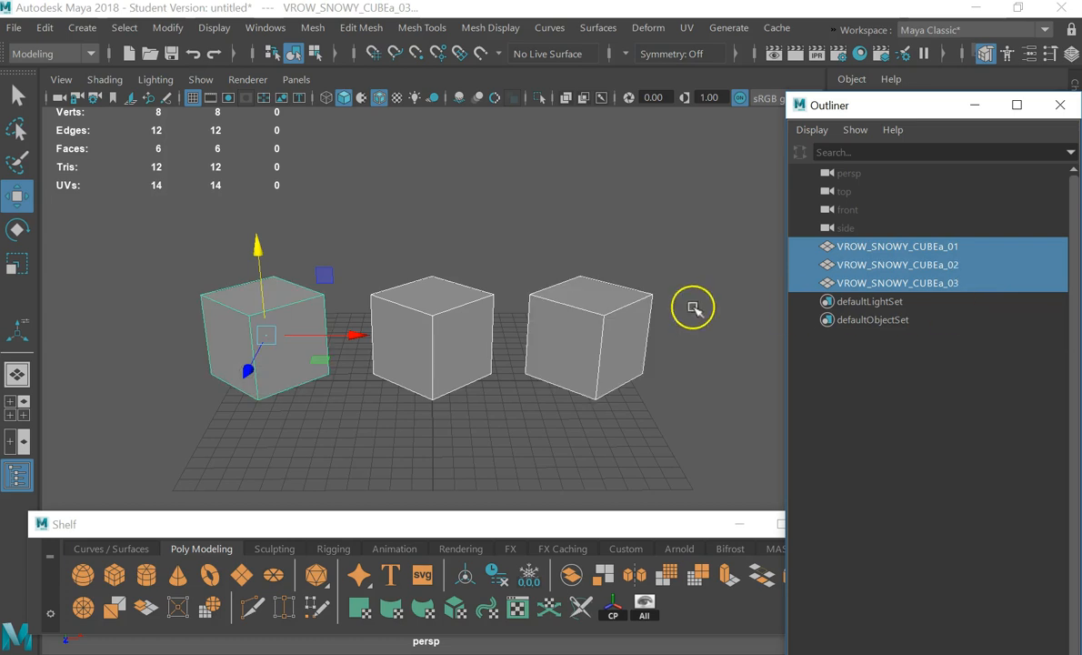
pyautogui.click(484, 325)
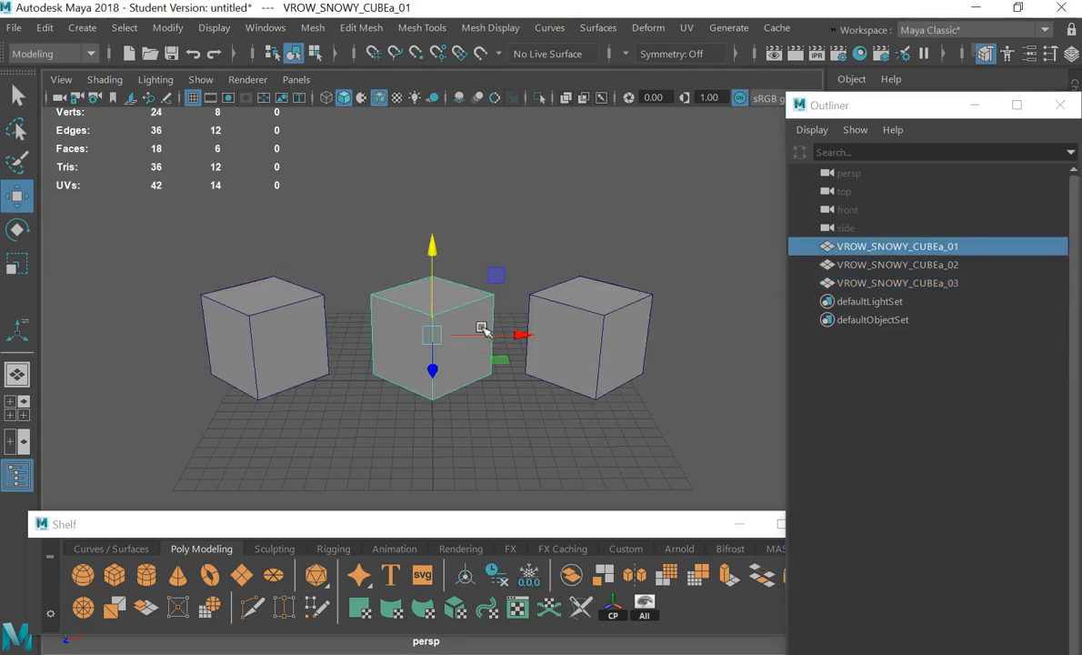
# Isolate the middle cube by hiding the unselected objects, keep it selected, and frame it for a close inspection
pyautogui.hotkey('alt', 'h')
pyautogui.click(553, 338)
pyautogui.click(474, 343)
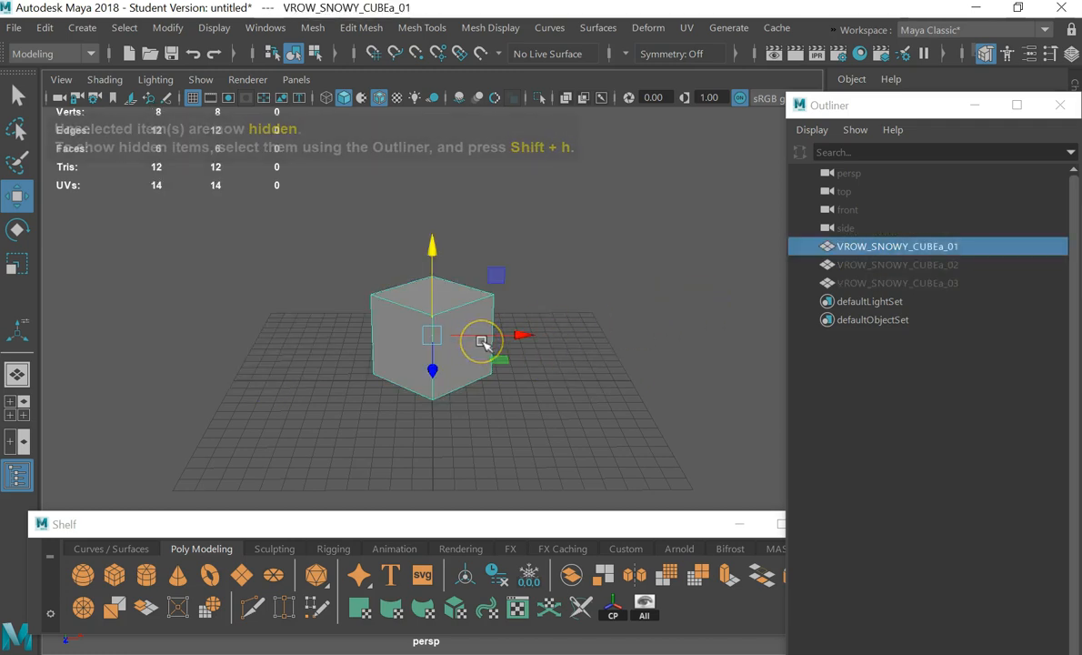
pyautogui.press('f')
pyautogui.keyDown('alt'); pyautogui.moveTo(601, 302); pyautogui.dragTo(430, 386); pyautogui.keyUp('alt')
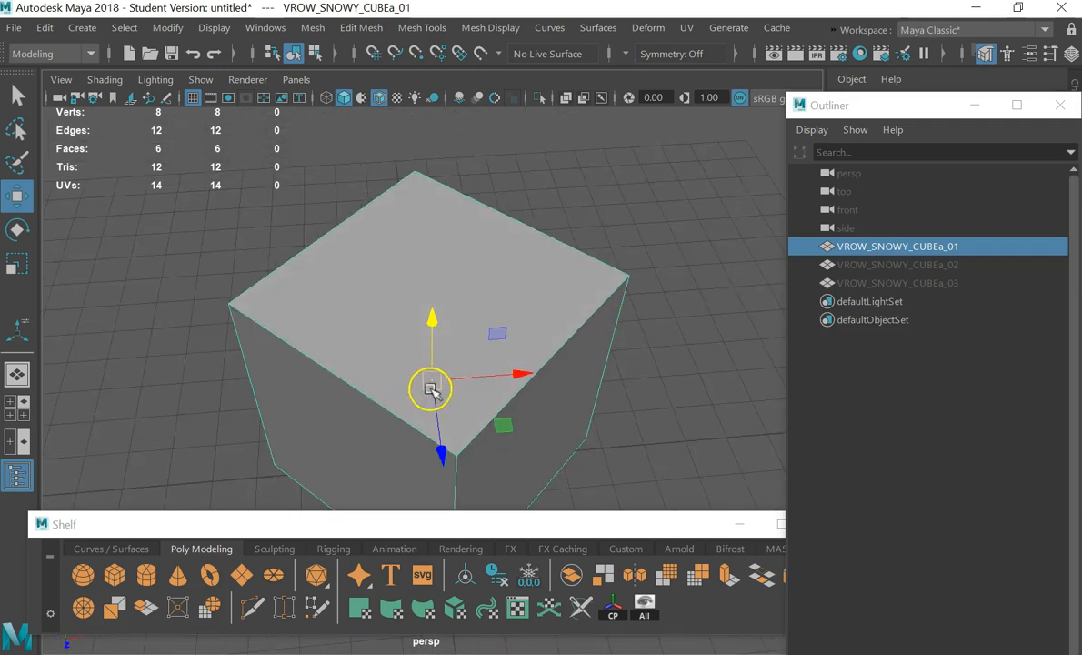
pyautogui.keyDown('alt'); pyautogui.moveTo(430, 340); pyautogui.dragTo(363, 221); pyautogui.keyUp('alt')
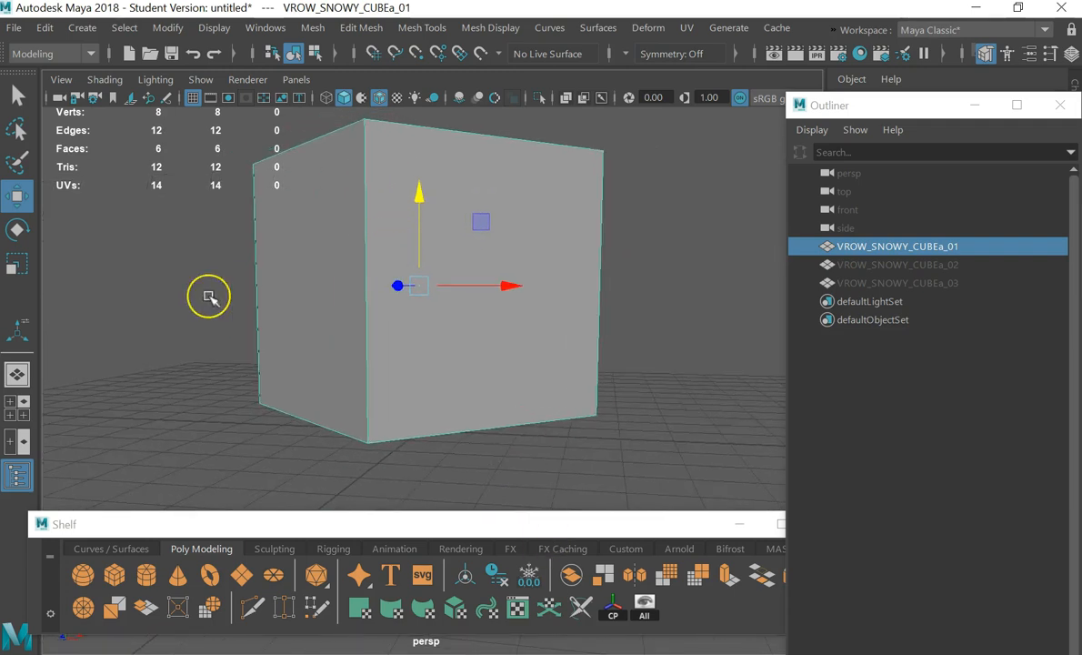
# Move the cube's pivot point to a spot outside the cube, beside it
pyautogui.press('d')
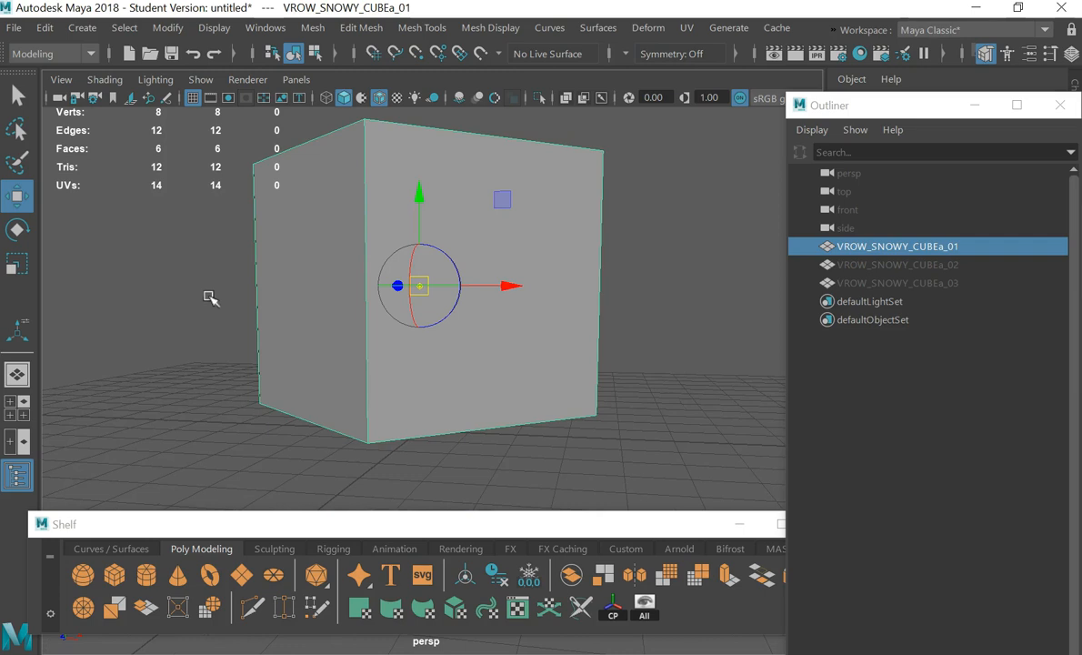
pyautogui.moveTo(421, 286); pyautogui.dragTo(733, 298)
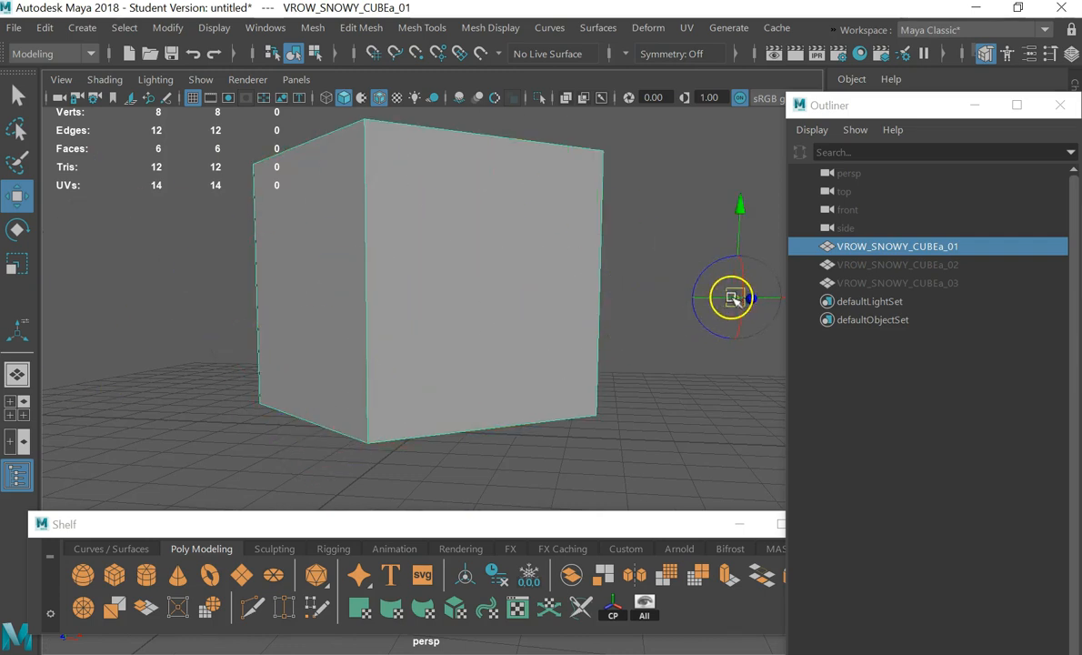
pyautogui.scroll(-6, 693, 314)
pyautogui.keyDown('alt'); pyautogui.moveTo(489, 262); pyautogui.dragTo(511, 327); pyautogui.keyUp('alt')
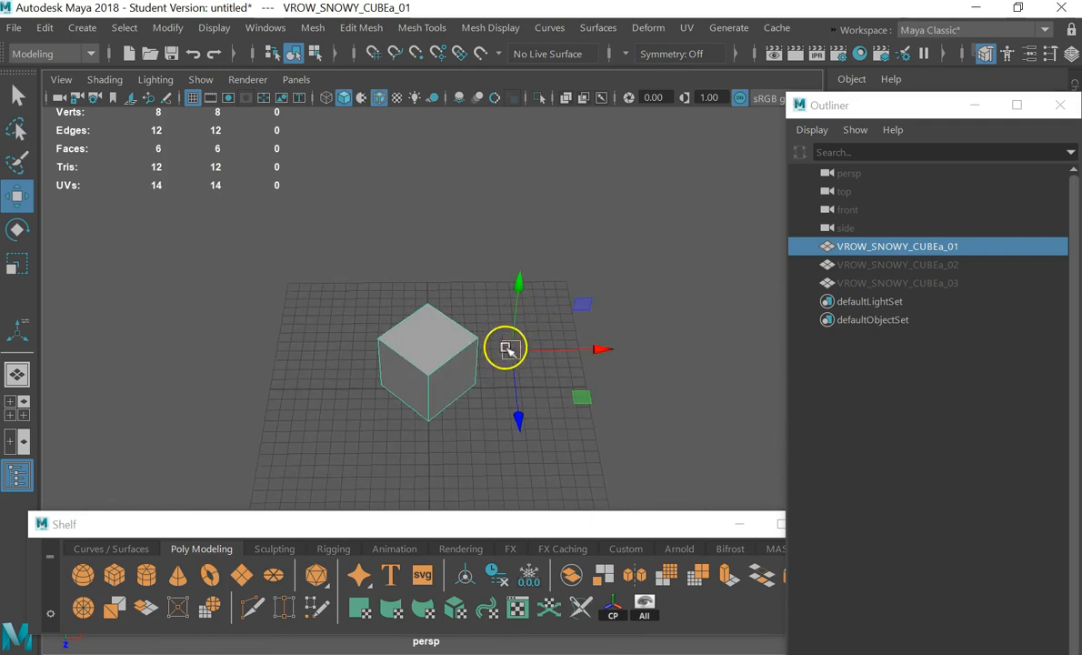
# Try rotating the cube around its offset pivot, undo the rotation, and select the cube again
pyautogui.press('e')
pyautogui.moveTo(526, 293); pyautogui.dragTo(458, 230)
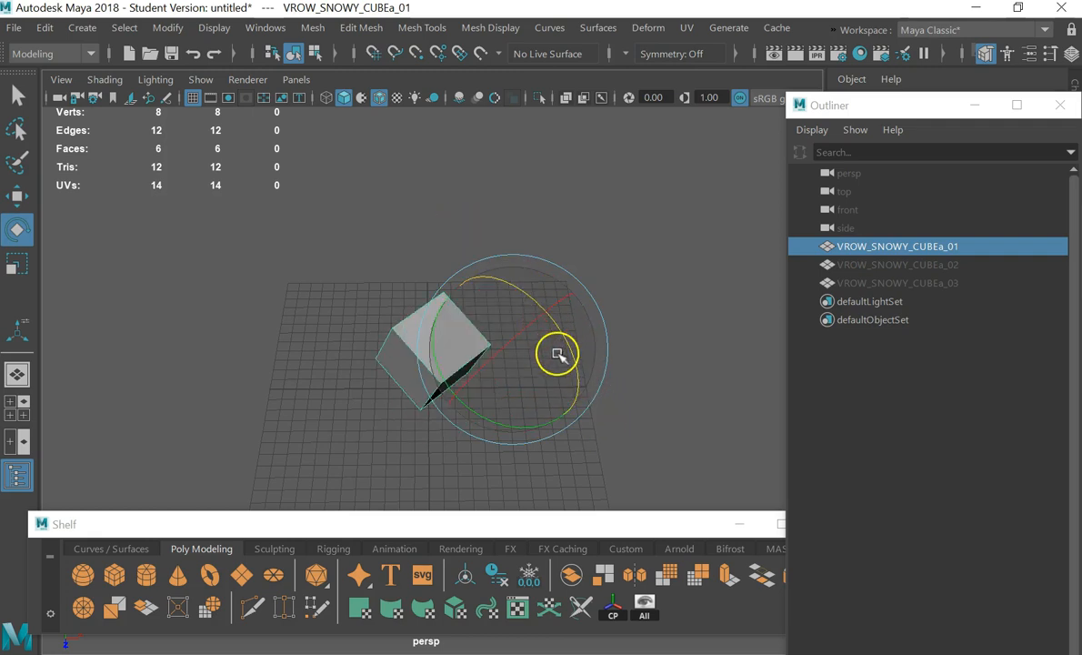
pyautogui.hotkey('ctrl', 'z')
pyautogui.click(706, 313)
pyautogui.click(427, 337)
# Move the cube's pivot to its front bottom corner and check it with the Move, Rotate and Scale tools
pyautogui.press('d')
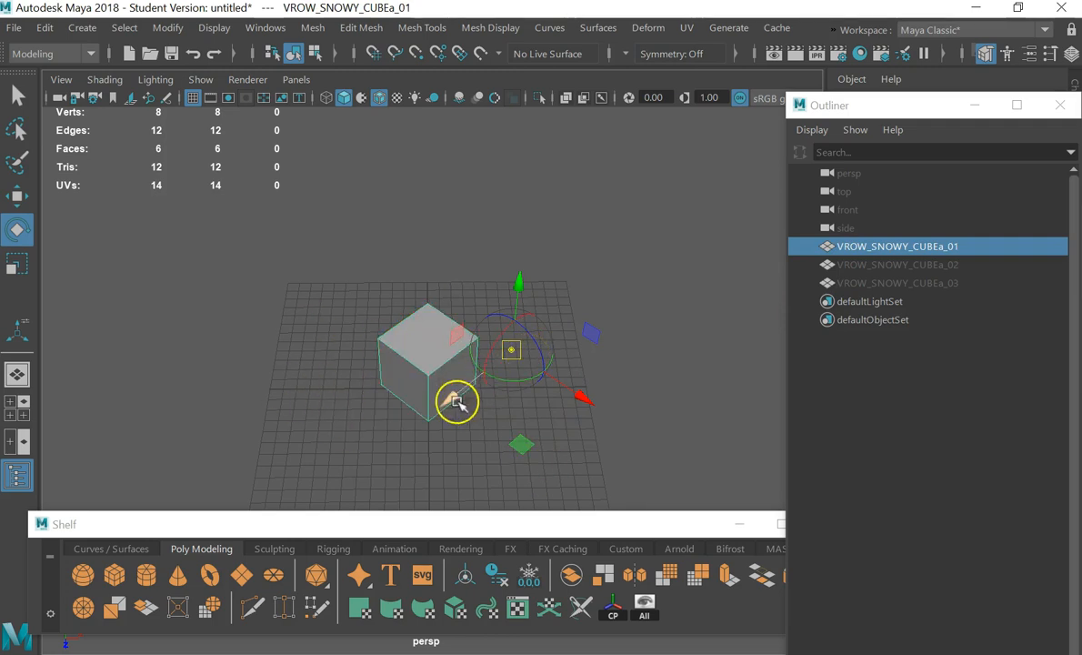
pyautogui.moveTo(517, 355); pyautogui.dragTo(433, 429)
pyautogui.press('d')
pyautogui.keyDown('alt'); pyautogui.moveTo(440, 421); pyautogui.dragTo(521, 413, button='right'); pyautogui.keyUp('alt')
pyautogui.press('w')
pyautogui.press('e')
pyautogui.press('r')
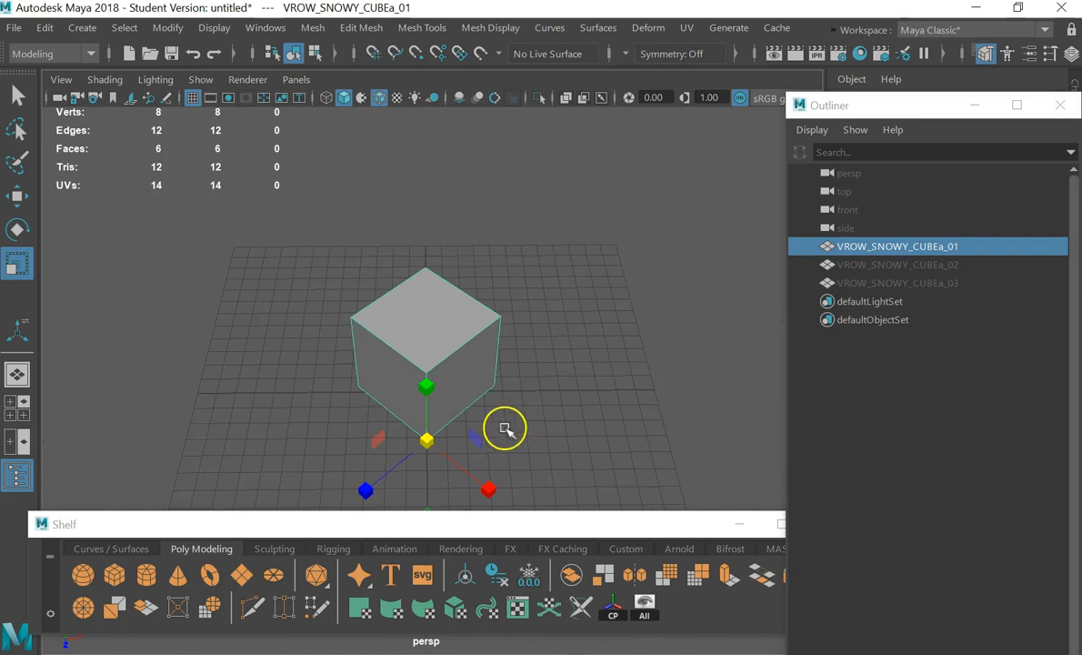
# Move the cube freely upward so it floats above the grid
pyautogui.press('w')
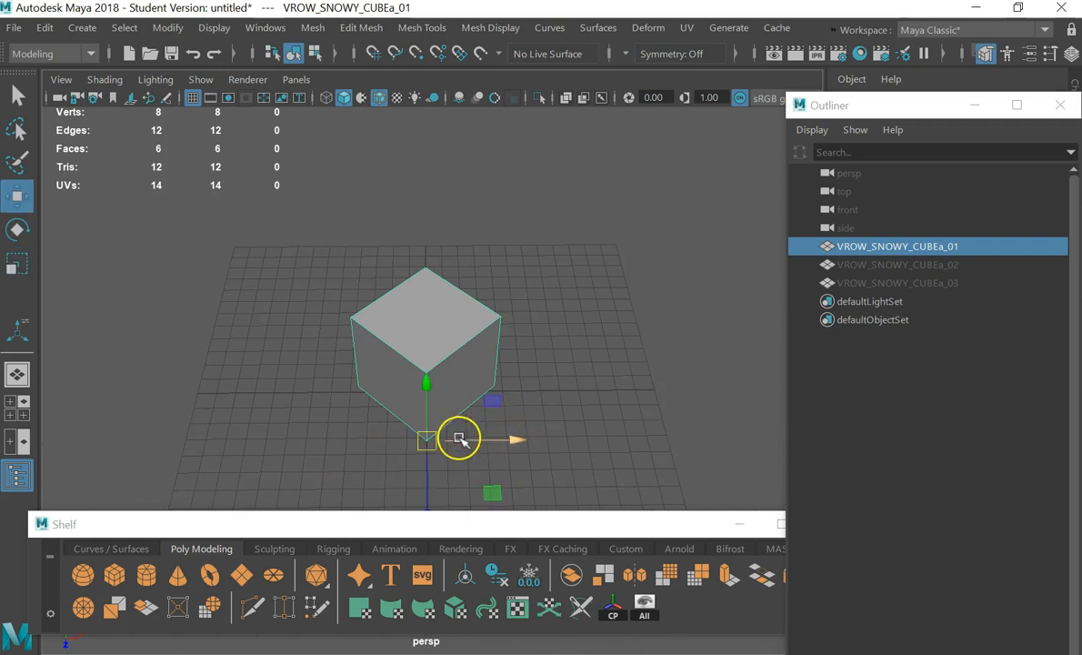
pyautogui.moveTo(429, 442); pyautogui.dragTo(448, 62)
pyautogui.keyDown('alt'); pyautogui.moveTo(609, 455); pyautogui.dragTo(529, 373, button='right'); pyautogui.keyUp('alt')
pyautogui.keyDown('alt'); pyautogui.moveTo(572, 371); pyautogui.dragTo(566, 314); pyautogui.keyUp('alt')
# Bring the cube back down with grid snapping, placing its pivot corner on the grid
pyautogui.press('x')
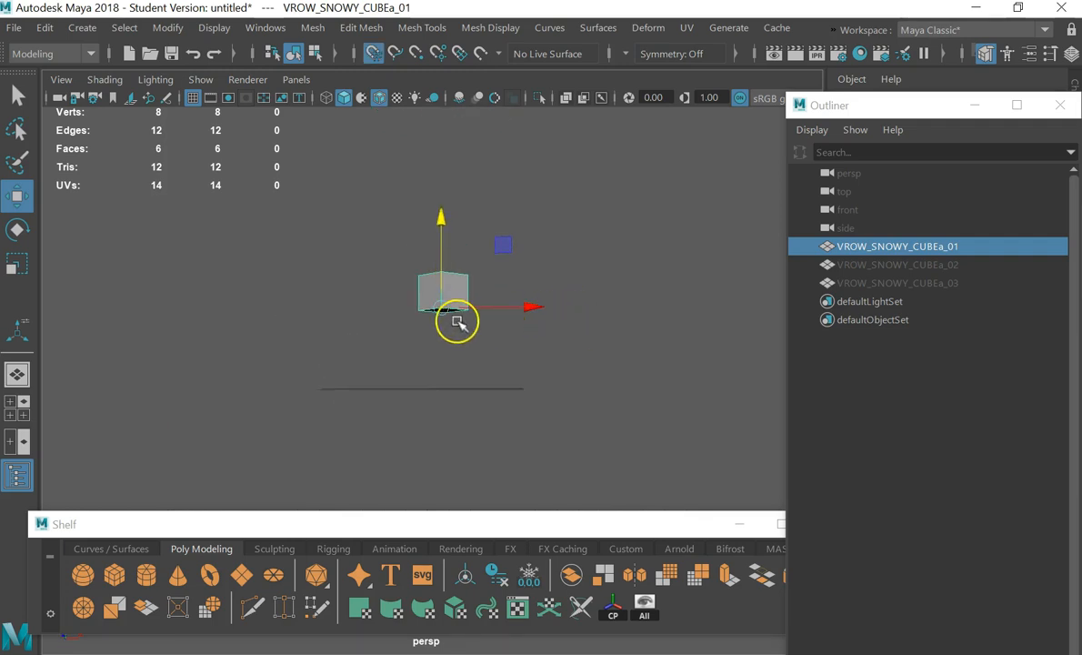
pyautogui.moveTo(440, 307); pyautogui.dragTo(473, 394)
pyautogui.press('x')
pyautogui.moveTo(476, 338); pyautogui.dragTo(444, 394)
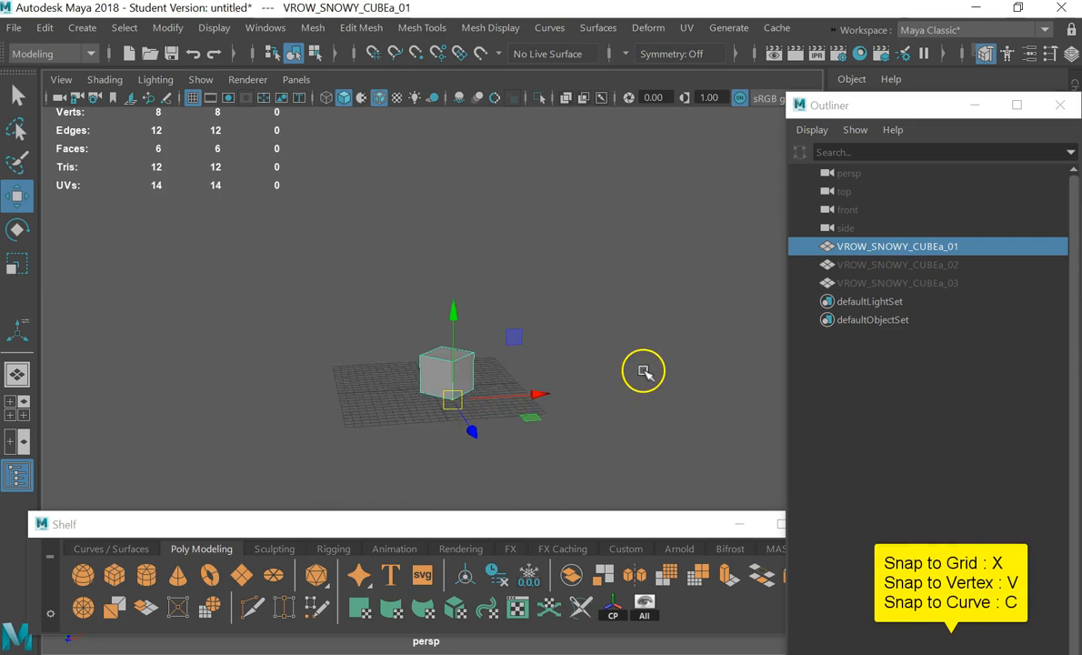
pyautogui.keyDown('alt'); pyautogui.moveTo(623, 361); pyautogui.dragTo(615, 362); pyautogui.keyUp('alt')
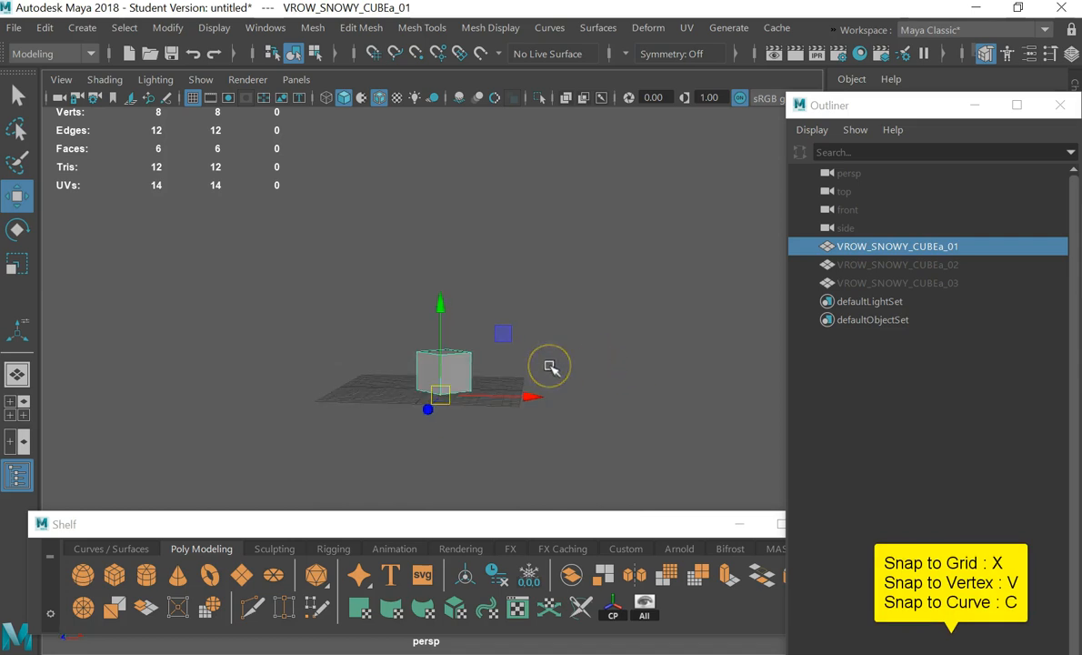
# Show the four-view layout, move the Shelf window lower to uncover the views, and return to the full perspective view
pyautogui.press('space')
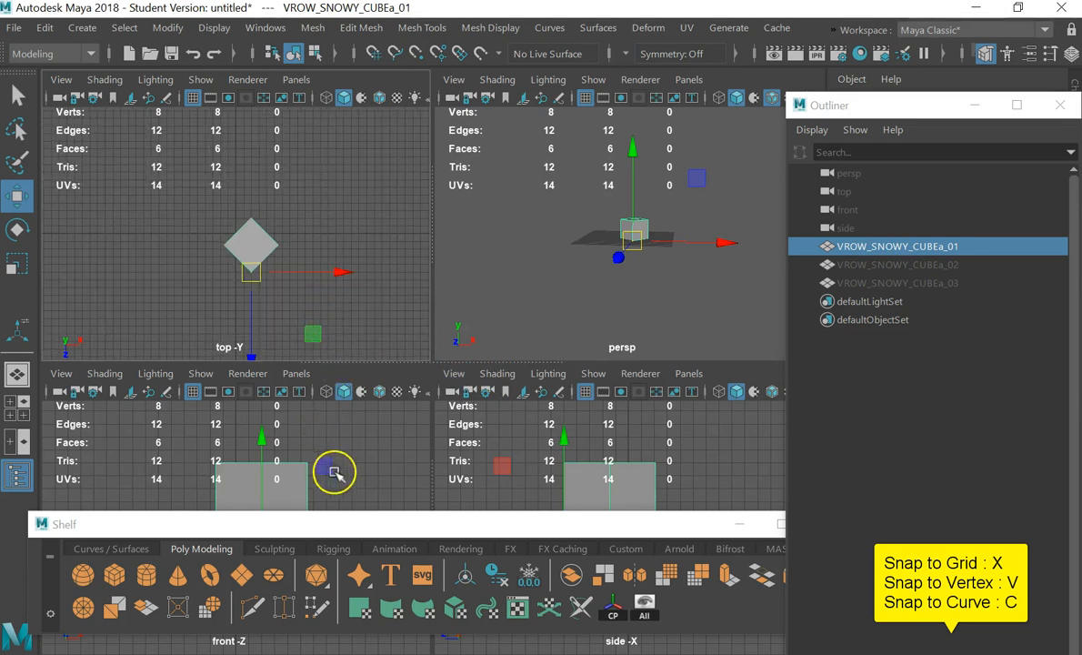
pyautogui.moveTo(364, 527); pyautogui.dragTo(362, 570)
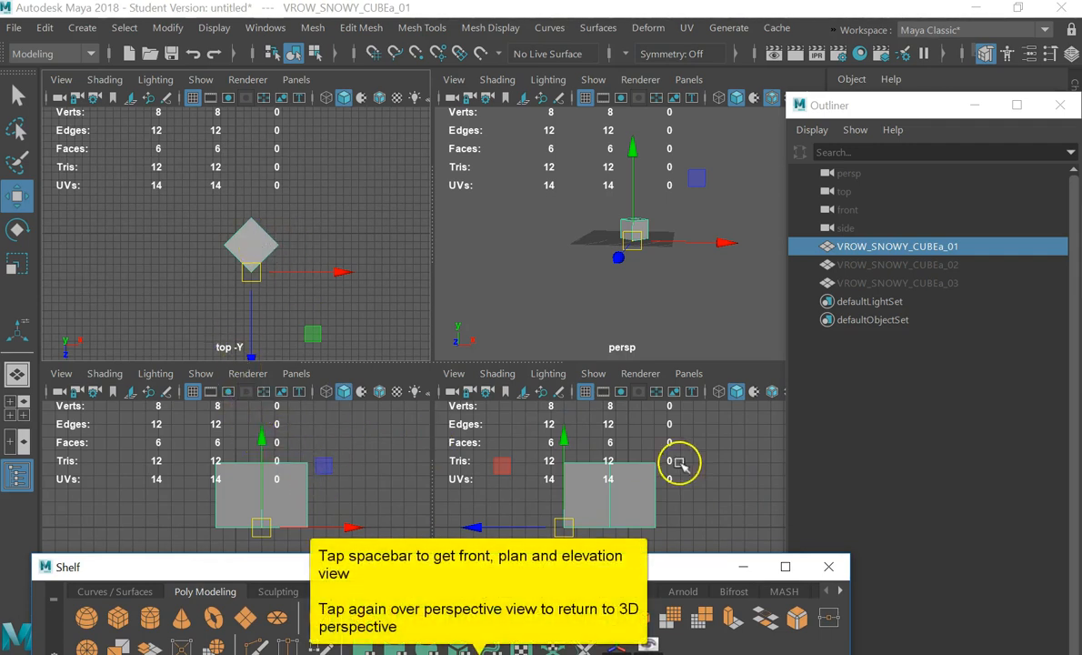
pyautogui.moveTo(607, 571)
pyautogui.mouseDown()
pyautogui.moveTo(683, 297)
pyautogui.moveTo(603, 466)
pyautogui.moveTo(652, 394)
pyautogui.moveTo(645, 491)
pyautogui.moveTo(607, 573)
pyautogui.moveTo(617, 576)
pyautogui.mouseUp()
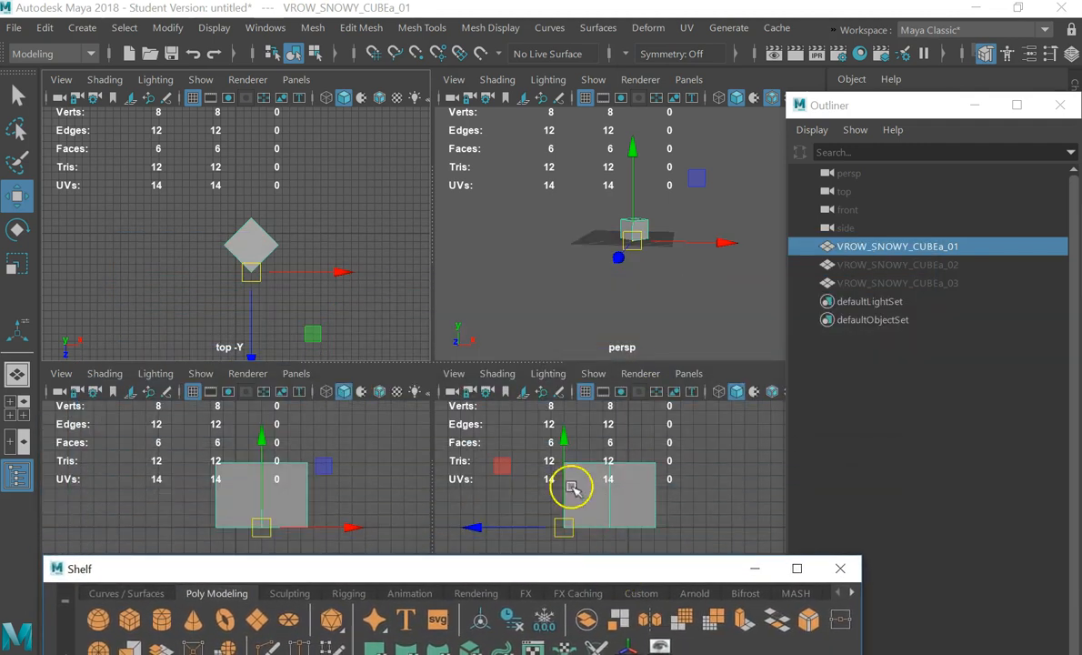
pyautogui.click(665, 281)
pyautogui.press('space')
# Select the cube again in the perspective view
pyautogui.keyDown('alt'); pyautogui.moveTo(524, 339); pyautogui.dragTo(511, 358); pyautogui.keyUp('alt')
pyautogui.scroll(5, 429, 378)
pyautogui.keyDown('alt'); pyautogui.moveTo(574, 337); pyautogui.dragTo(563, 377, button='middle'); pyautogui.keyUp('alt')
pyautogui.keyDown('alt'); pyautogui.moveTo(482, 380); pyautogui.dragTo(360, 394); pyautogui.keyUp('alt')
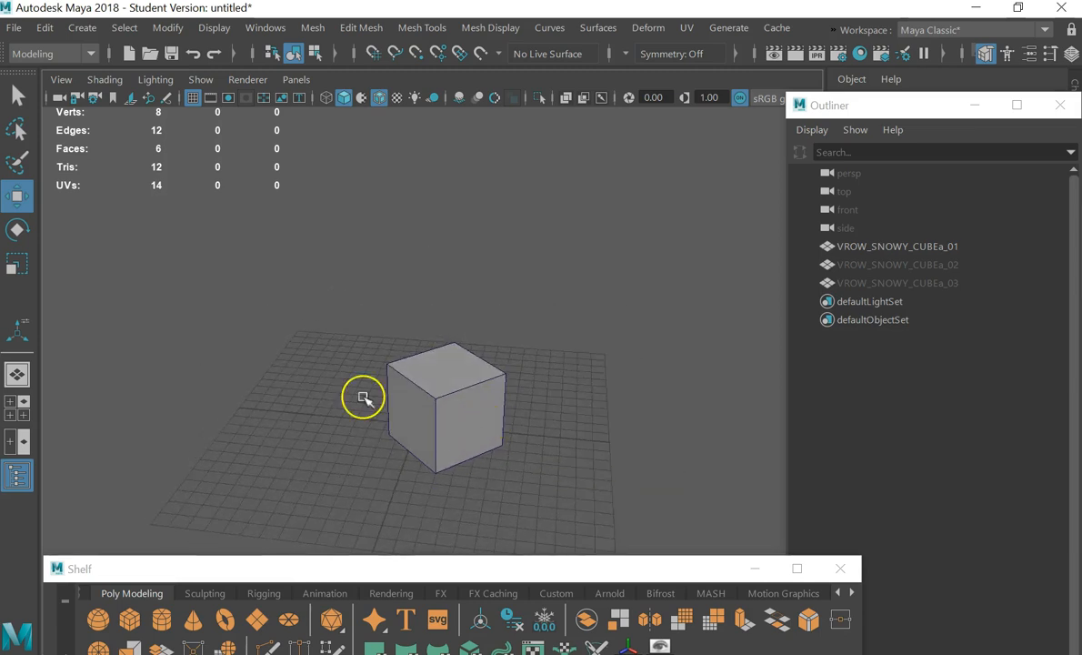
pyautogui.click(461, 408)
pyautogui.moveTo(218, 459)
pyautogui.keyDown('alt'); pyautogui.mouseDown()
pyautogui.moveTo(406, 459)
pyautogui.moveTo(300, 400)
pyautogui.mouseUp(); pyautogui.keyUp('alt')
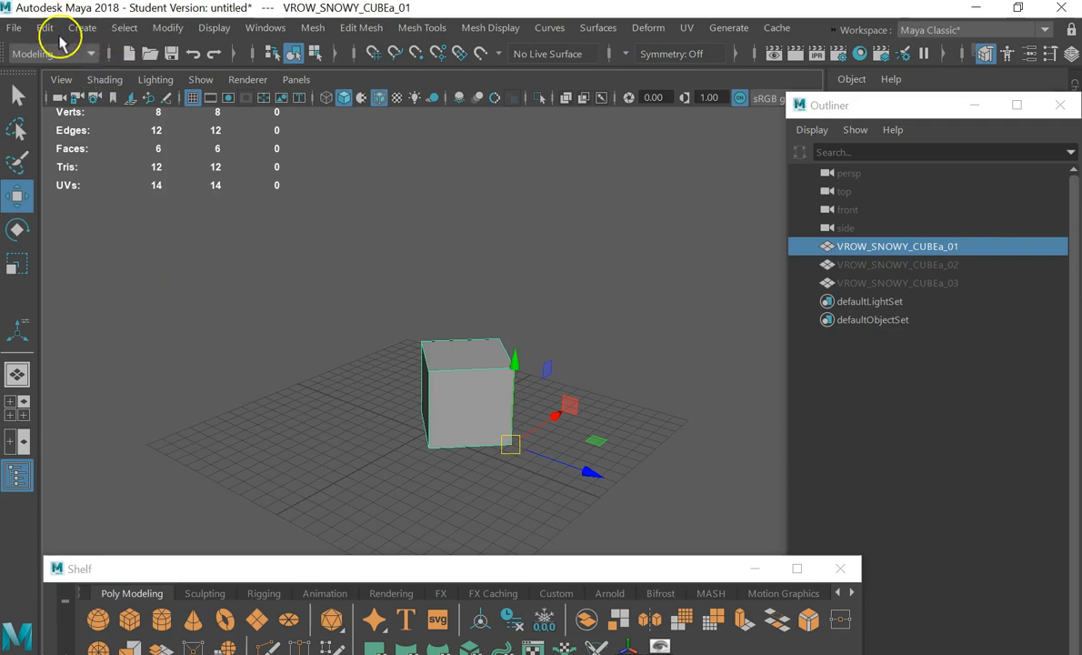
# Show the Curves / Surfaces shelf, activate the EP Curve tool, and place the Shelf window clear of the cube
pyautogui.moveTo(196, 571); pyautogui.dragTo(278, 380)
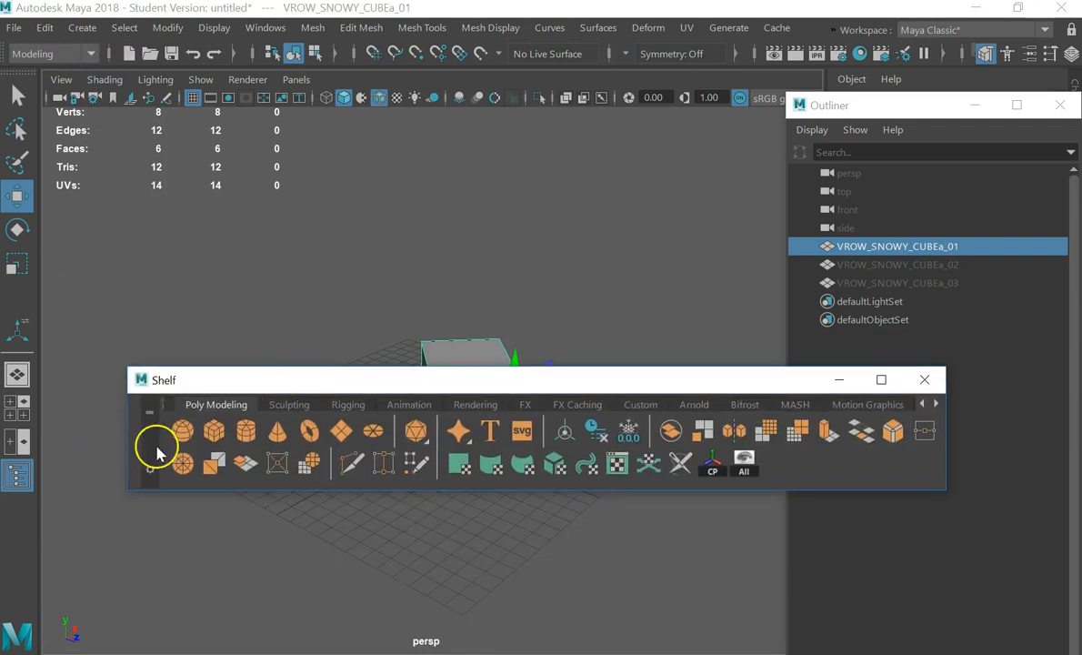
pyautogui.click(164, 405)
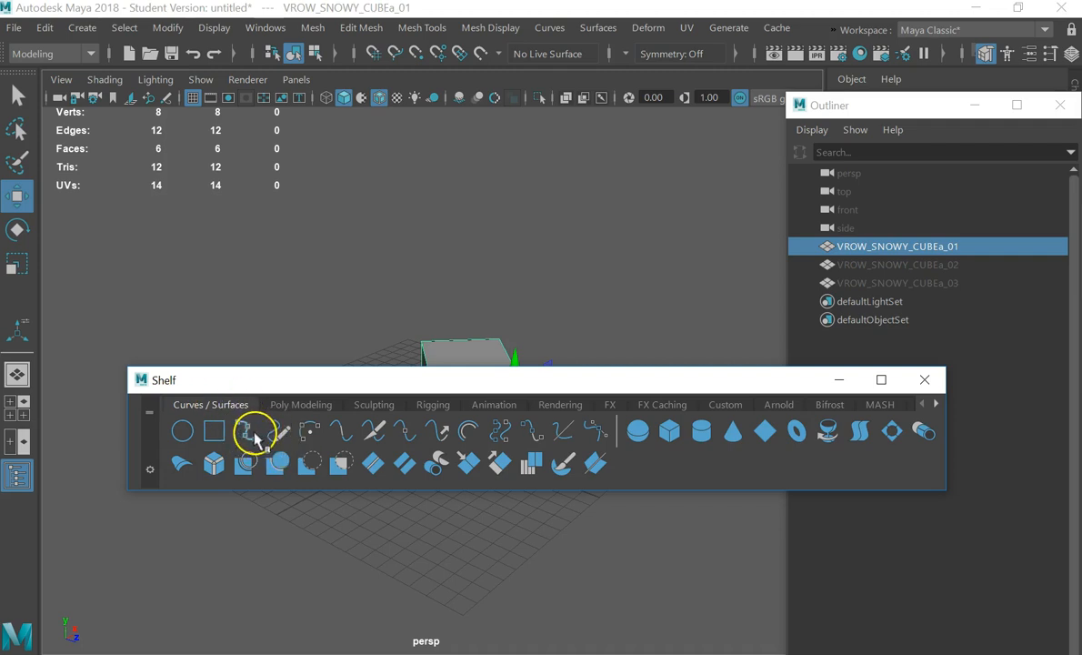
pyautogui.click(250, 434)
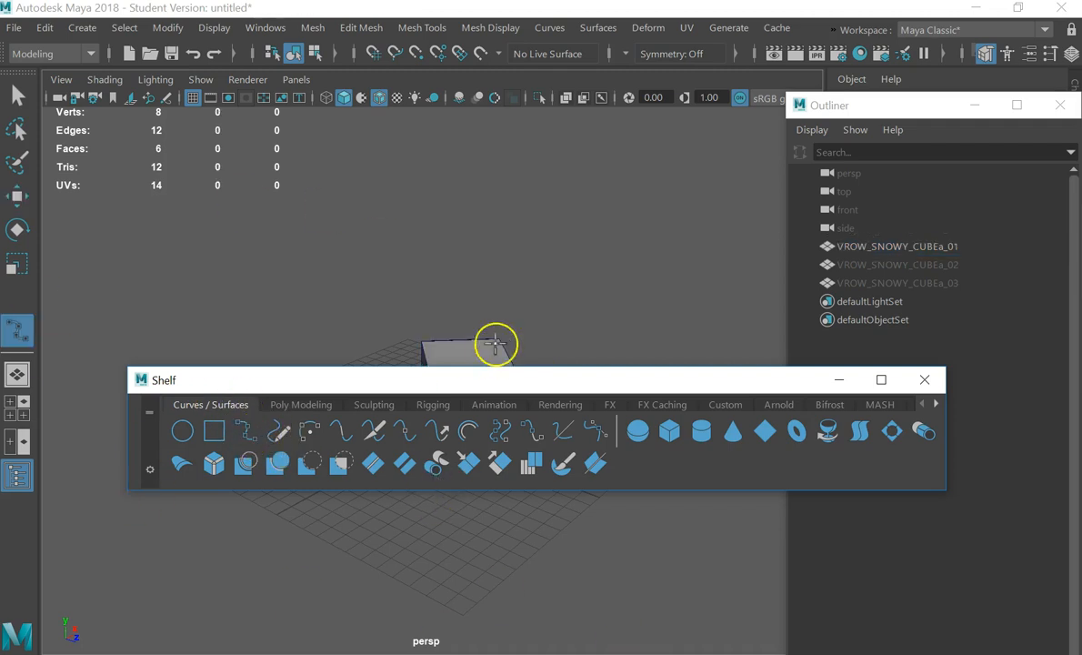
pyautogui.moveTo(466, 380); pyautogui.dragTo(455, 212)
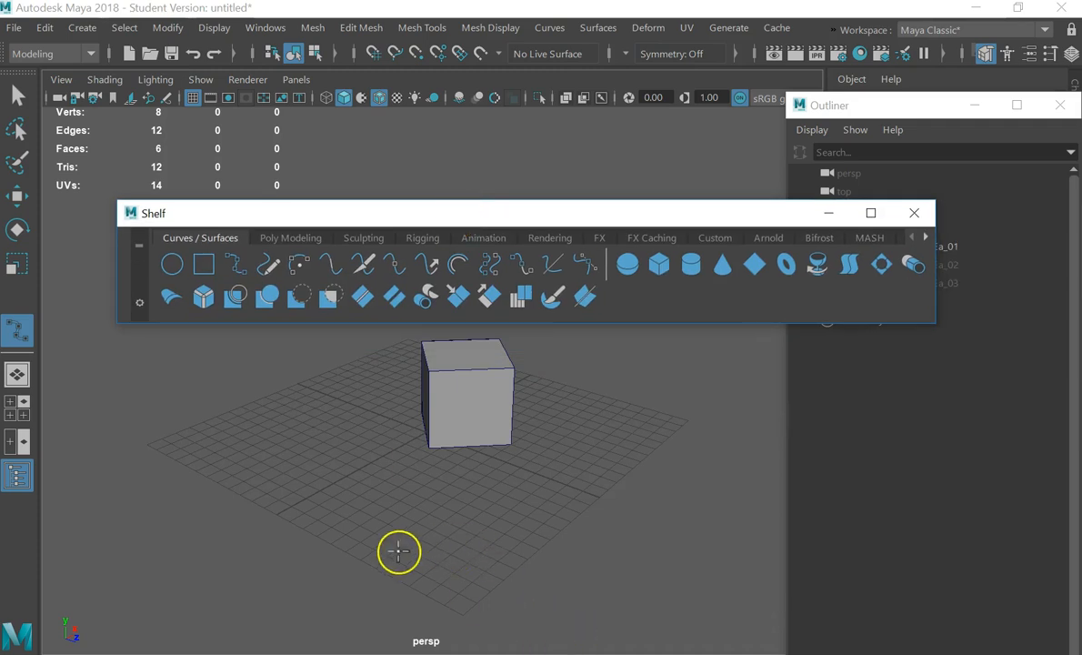
# Draw an EP curve from the grid's front corner around and behind the cube to beyond the grid's far side
pyautogui.click(477, 570)
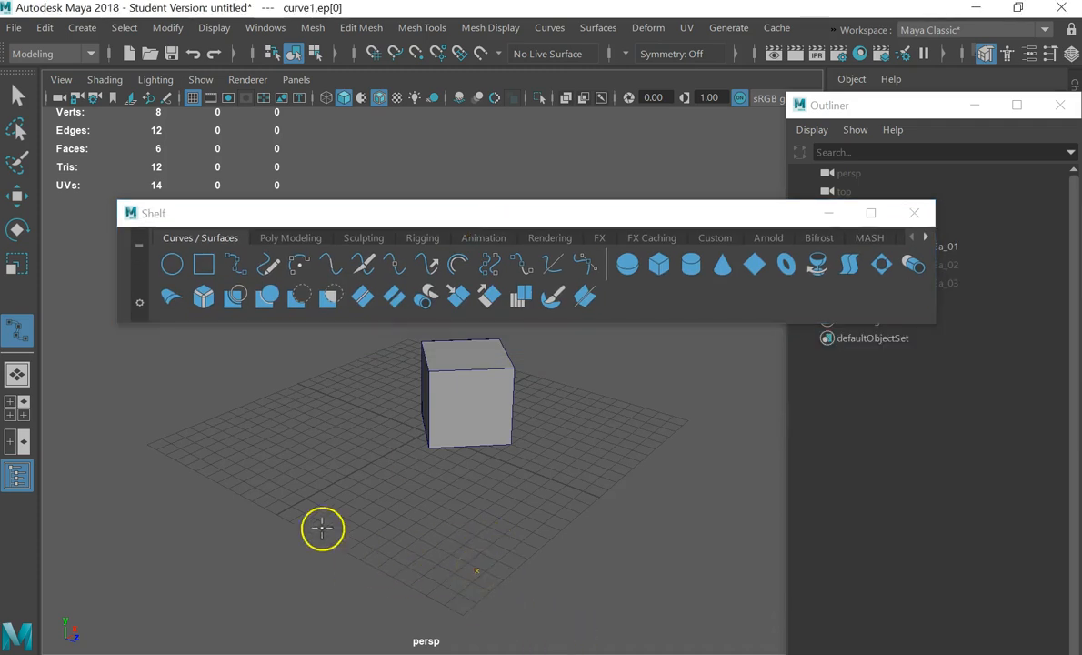
pyautogui.click(388, 550)
pyautogui.click(293, 500)
pyautogui.click(285, 472)
pyautogui.click(329, 406)
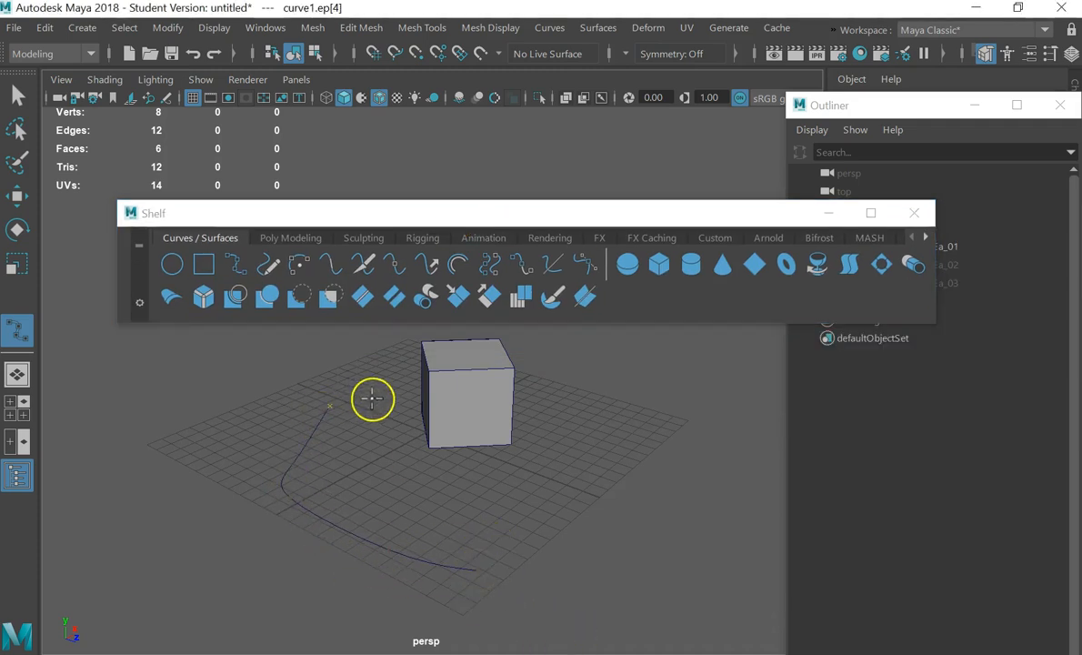
pyautogui.click(422, 391)
pyautogui.click(628, 420)
pyautogui.click(736, 402)
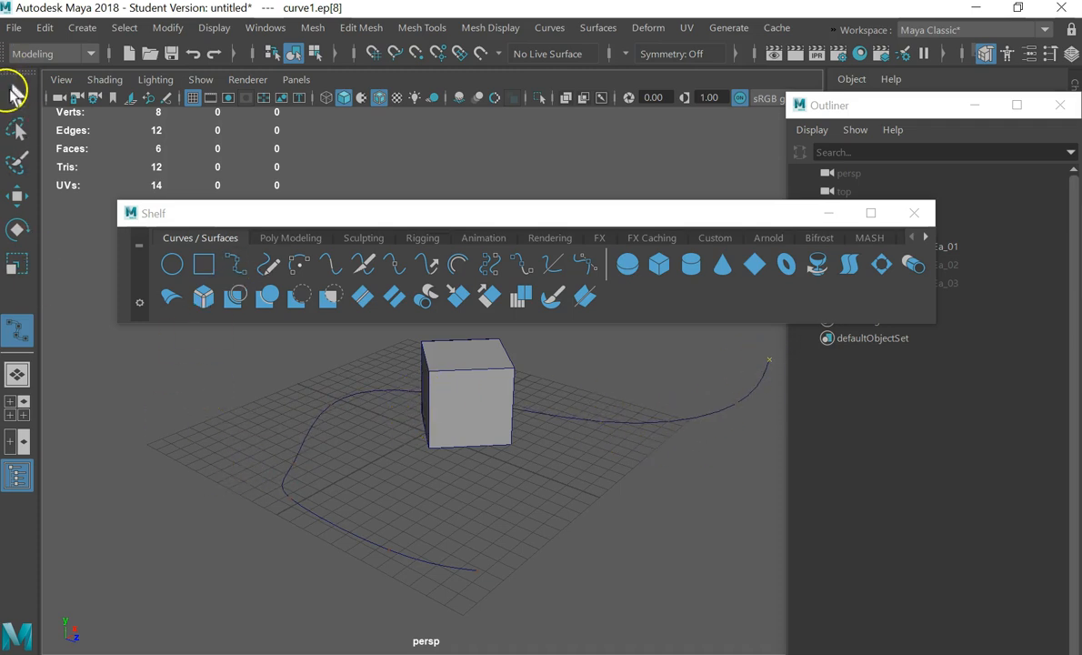
pyautogui.click(15, 91)
# Try moving the cube by its pivot corner with curve snapping, and enlarge and shrink the manipulator
pyautogui.click(459, 363)
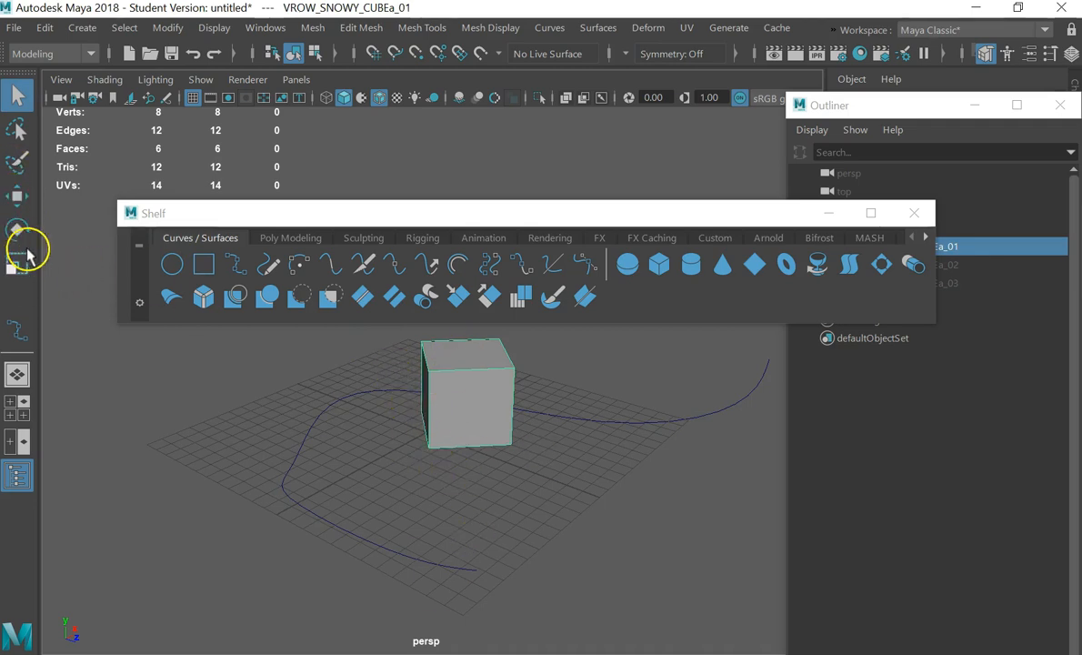
pyautogui.press('e')
pyautogui.press('w')
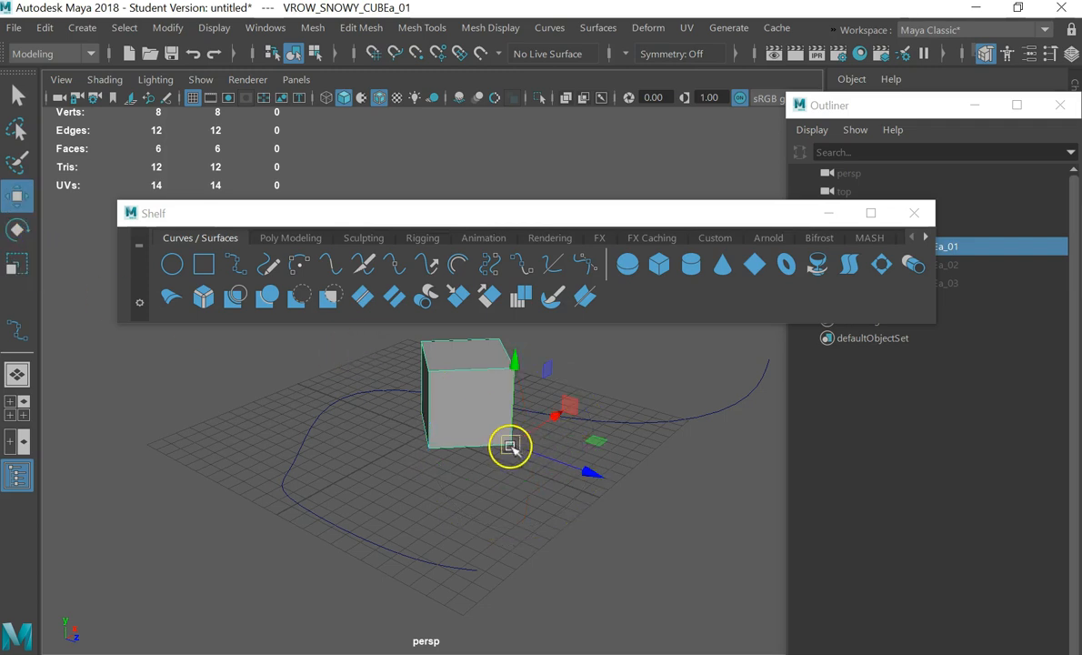
pyautogui.moveTo(510, 445); pyautogui.dragTo(435, 440)
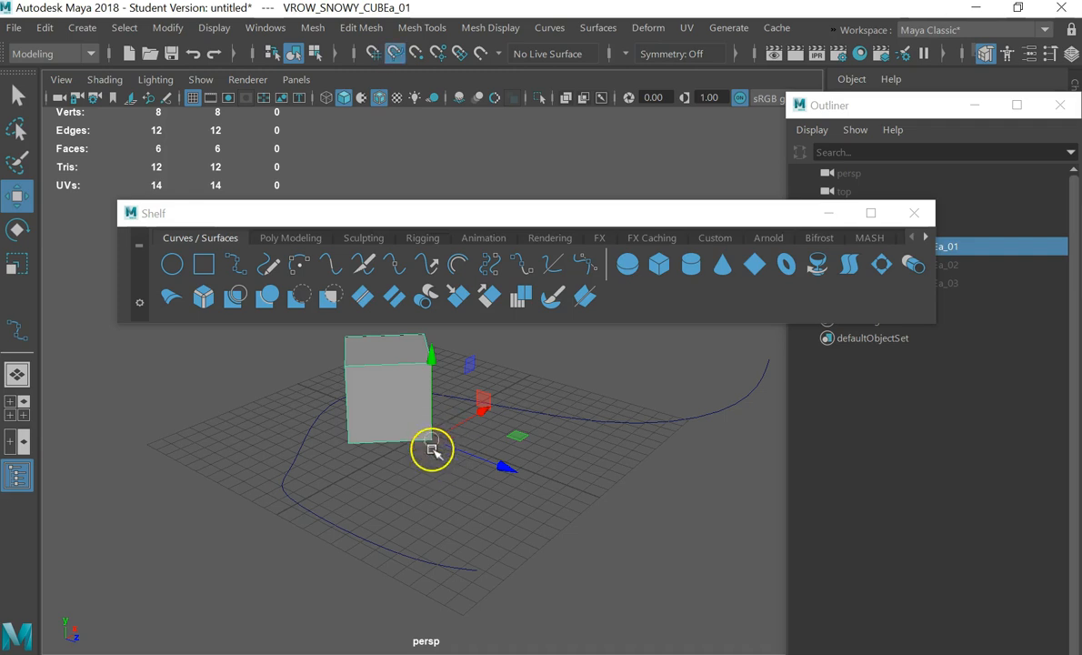
pyautogui.press('=')
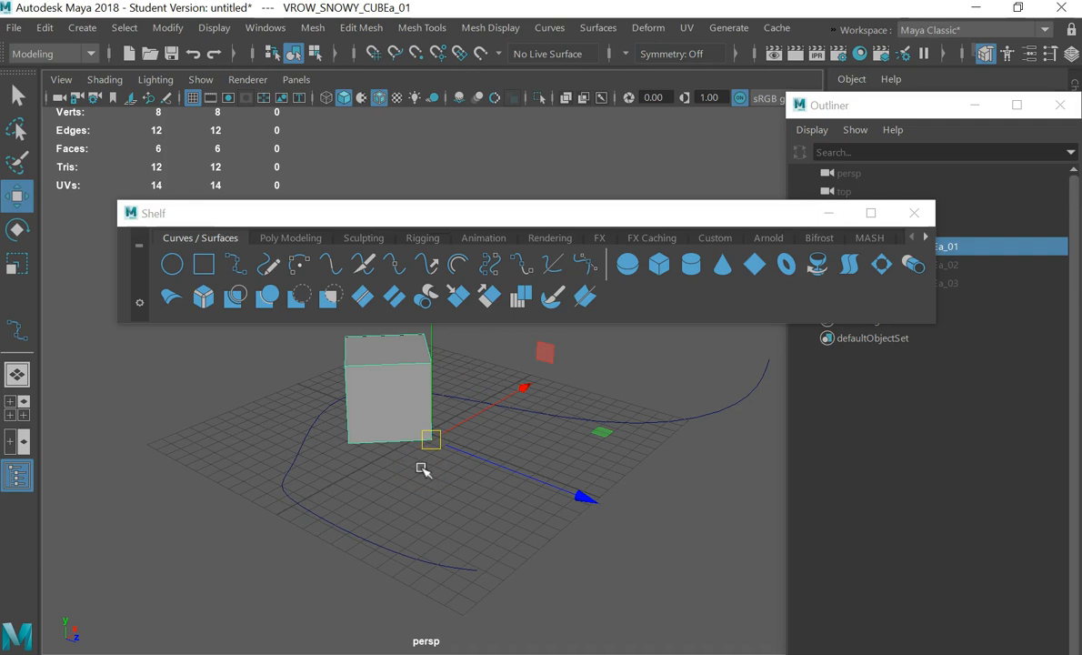
pyautogui.press('-')
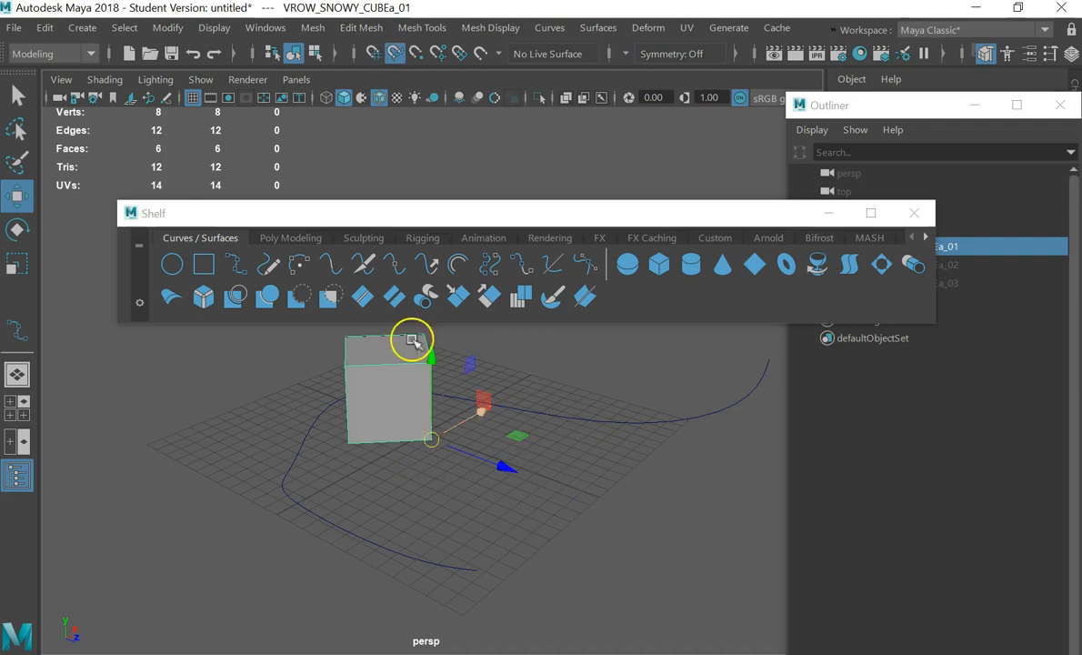
# Try further snapped moves with the cube and place its pivot corner near the middle of the grid
pyautogui.moveTo(431, 439); pyautogui.dragTo(495, 414)
pyautogui.moveTo(463, 275); pyautogui.dragTo(411, 446)
pyautogui.press('x')
pyautogui.press('c')
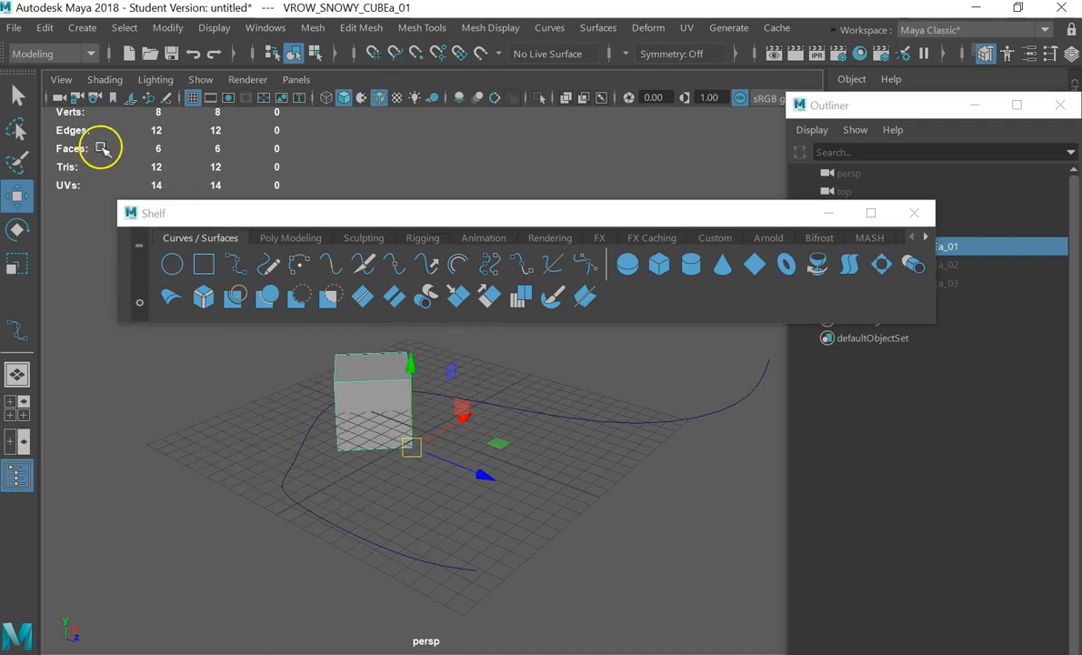
# Create a small polygon cube and move it across the grid away from the large cube
pyautogui.keyDown('shift'); pyautogui.rightClick(229, 375); pyautogui.keyUp('shift')
pyautogui.moveTo(227, 376)
pyautogui.keyDown('shift'); pyautogui.mouseDown(button='right')
pyautogui.moveTo(162, 147)
pyautogui.moveTo(220, 167)
pyautogui.mouseUp(button='right'); pyautogui.keyUp('shift')
pyautogui.click(135, 446)
pyautogui.keyDown('shift'); pyautogui.moveTo(262, 374); pyautogui.dragTo(251, 325, button='right'); pyautogui.keyUp('shift')
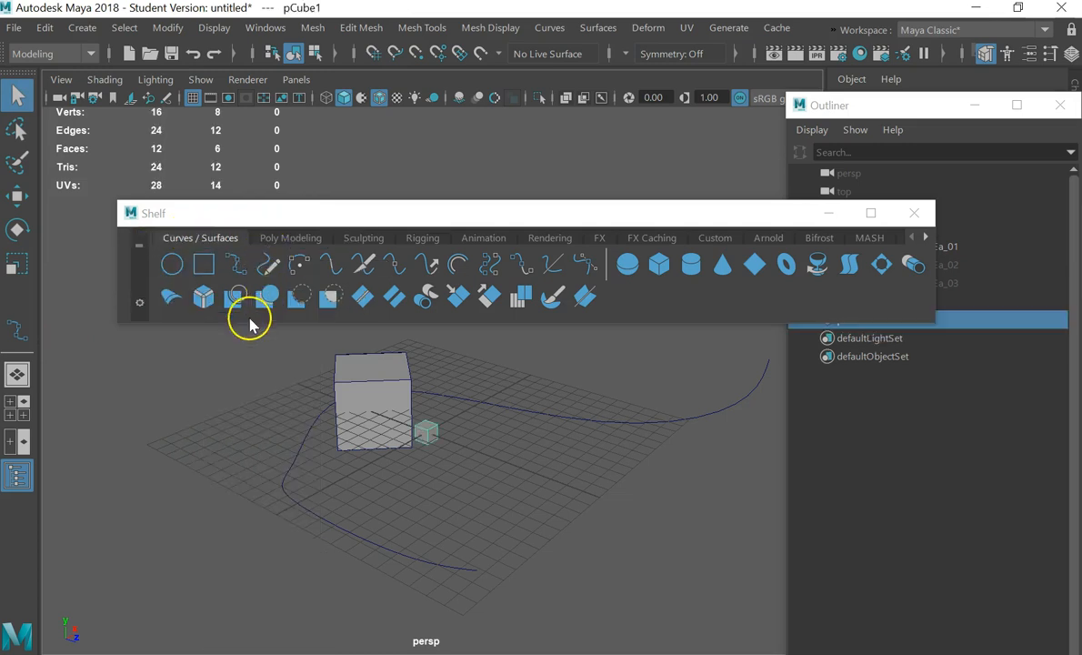
pyautogui.press('w')
pyautogui.moveTo(463, 454); pyautogui.dragTo(591, 486)
# Select the large cube and try moving its pivot corner toward the small cube with vertex snapping
pyautogui.click(441, 438)
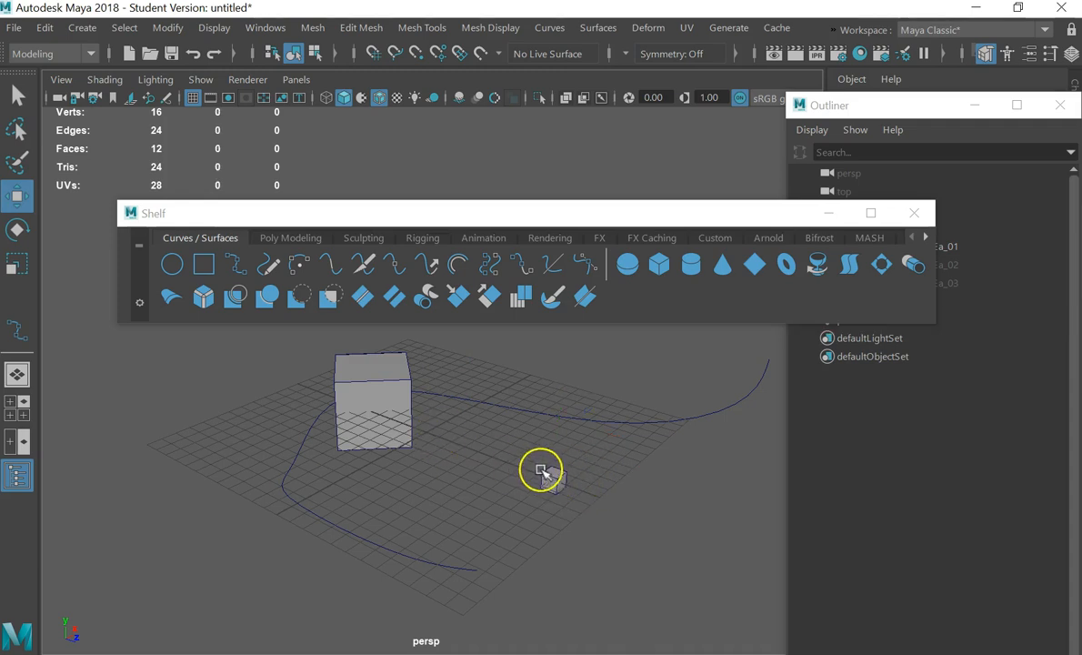
pyautogui.click(395, 418)
pyautogui.press('x')
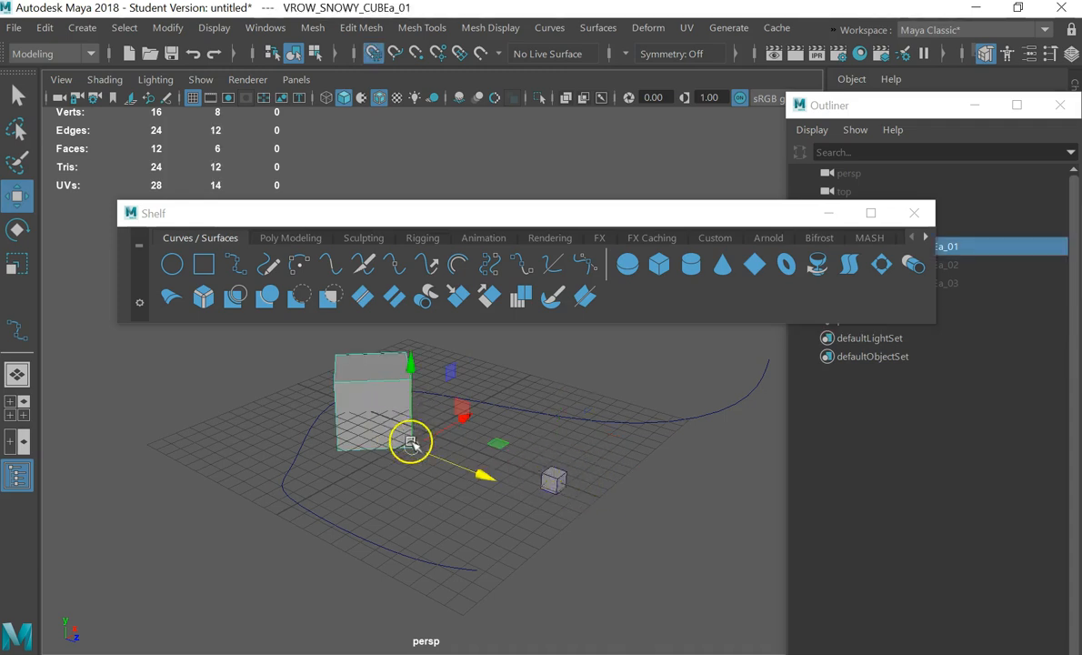
pyautogui.press('v')
pyautogui.moveTo(405, 449); pyautogui.dragTo(507, 463)
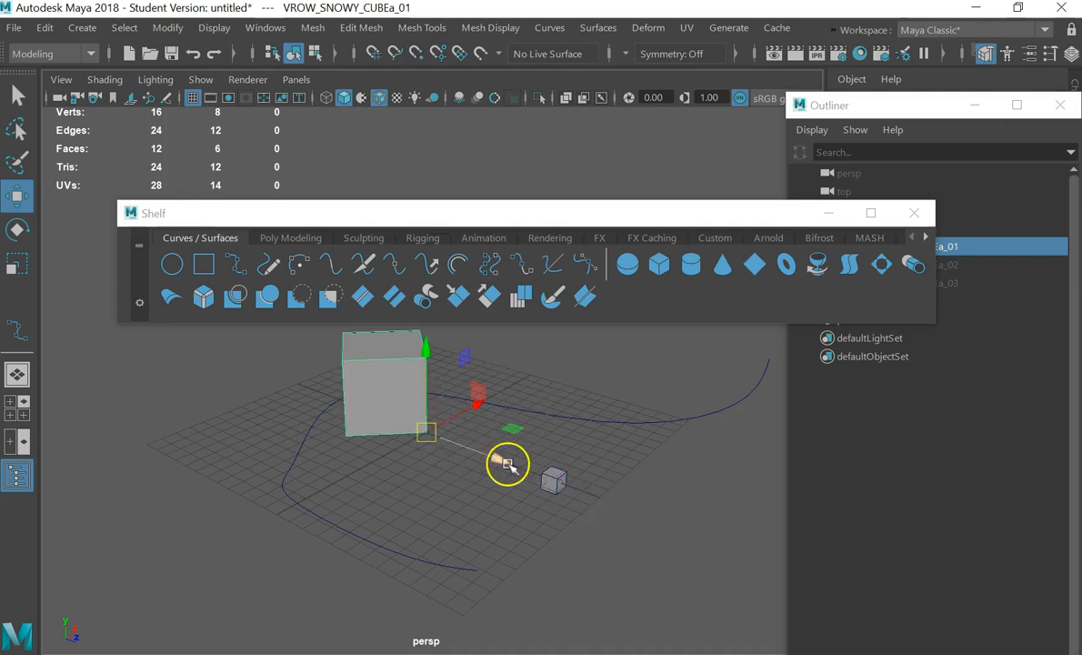
# Scale the small cube up uniformly to about the large cube's size and raise it above the grid
pyautogui.click(567, 479)
pyautogui.press('e')
pyautogui.press('r')
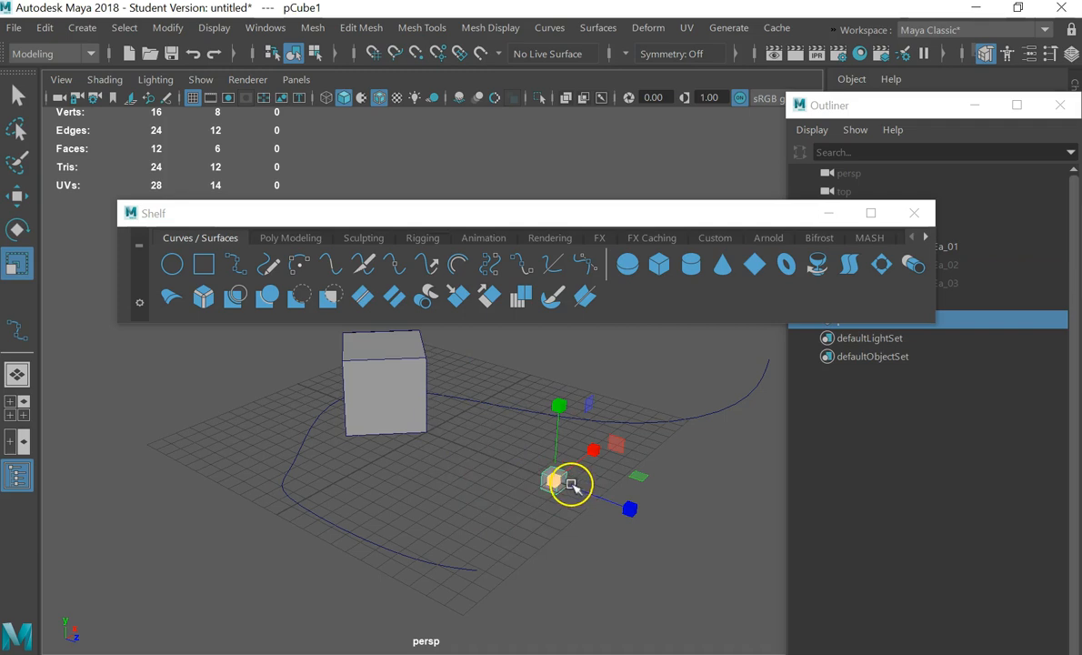
pyautogui.moveTo(550, 480); pyautogui.dragTo(619, 481)
pyautogui.keyDown('alt'); pyautogui.moveTo(382, 481); pyautogui.dragTo(437, 488); pyautogui.keyUp('alt')
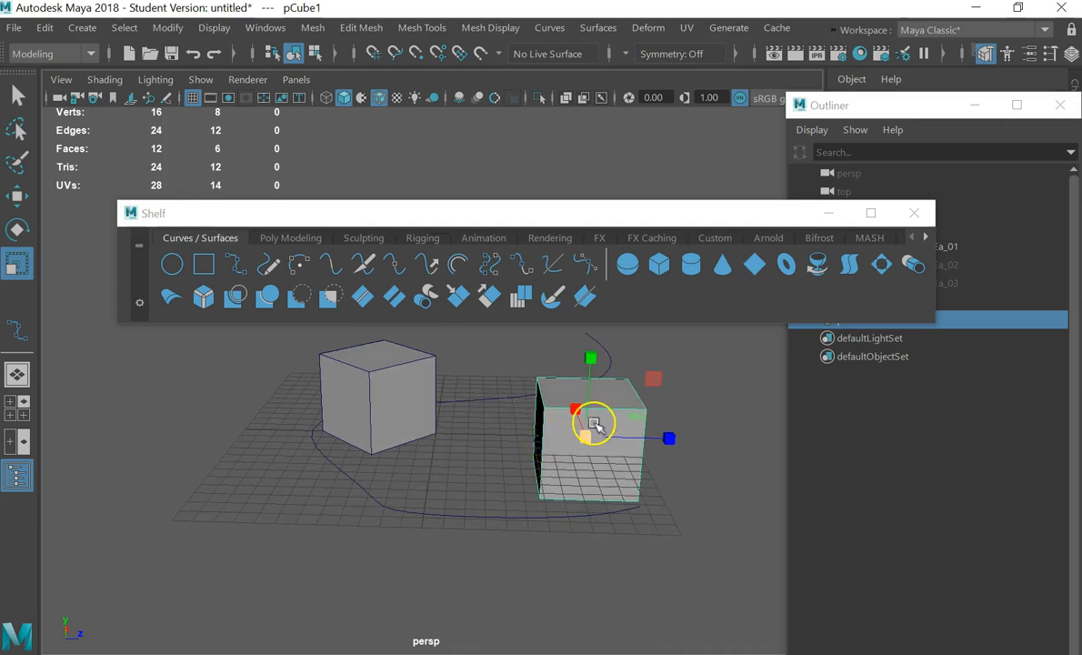
pyautogui.press('w')
pyautogui.moveTo(586, 398); pyautogui.dragTo(592, 346)
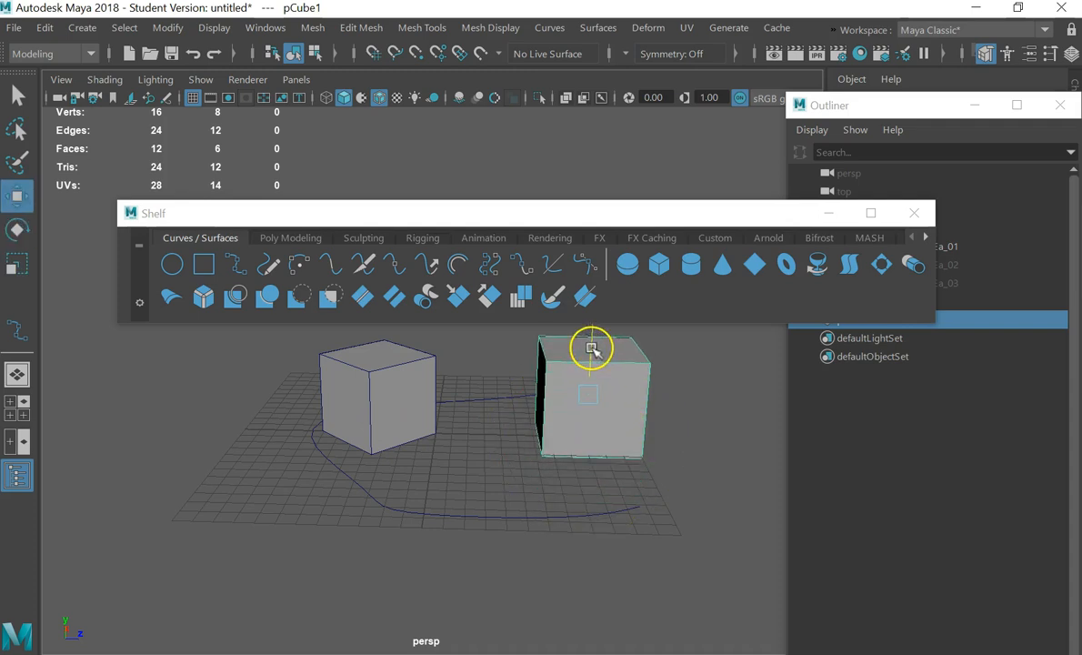
# Delete the original large cube VROW_SNOWY_CUBEa_01 from the scene
pyautogui.keyDown('alt'); pyautogui.moveTo(461, 430); pyautogui.dragTo(416, 394); pyautogui.keyUp('alt')
pyautogui.click(423, 416)
pyautogui.press('e')
pyautogui.press('r')
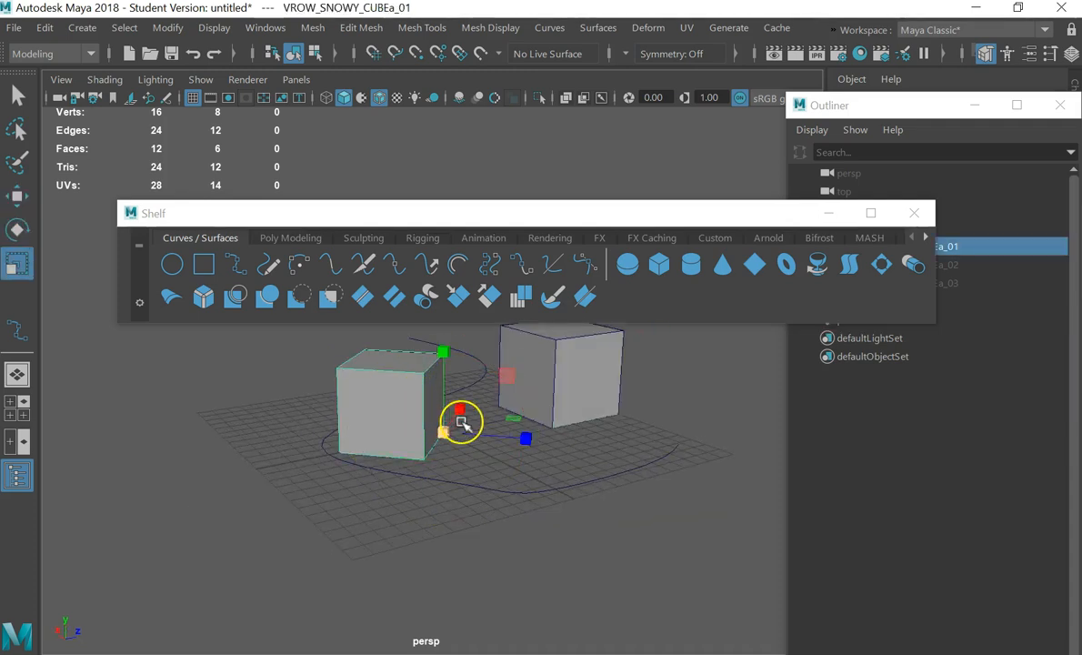
pyautogui.press('Delete')
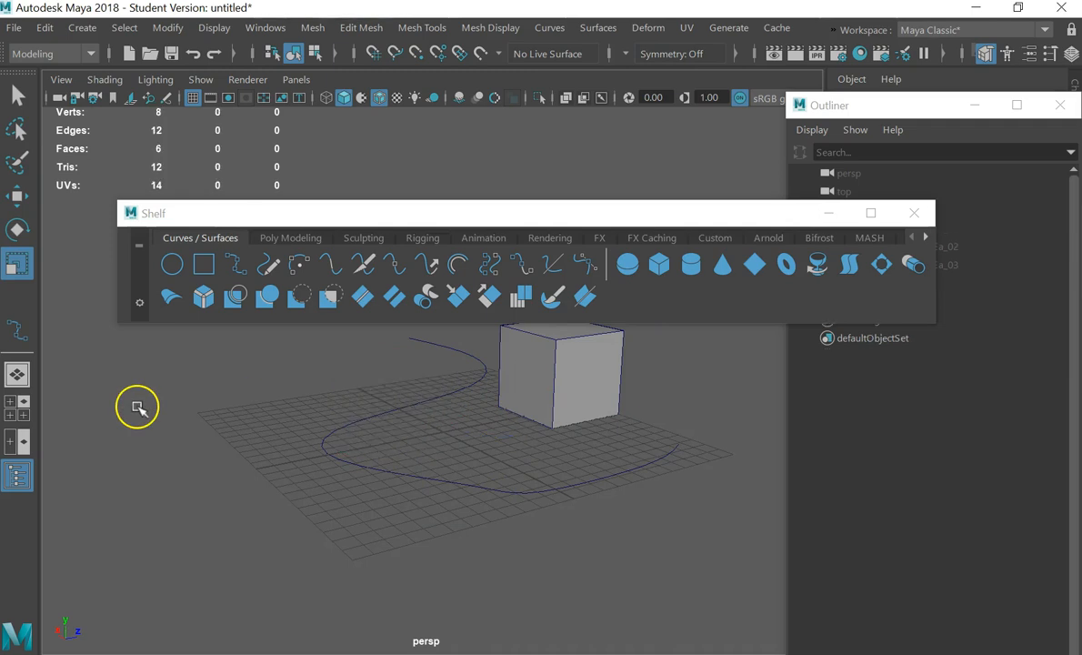
# Select the remaining cube, switch the shelf to the Poly Modeling tools and move it below the cube
pyautogui.click(542, 376)
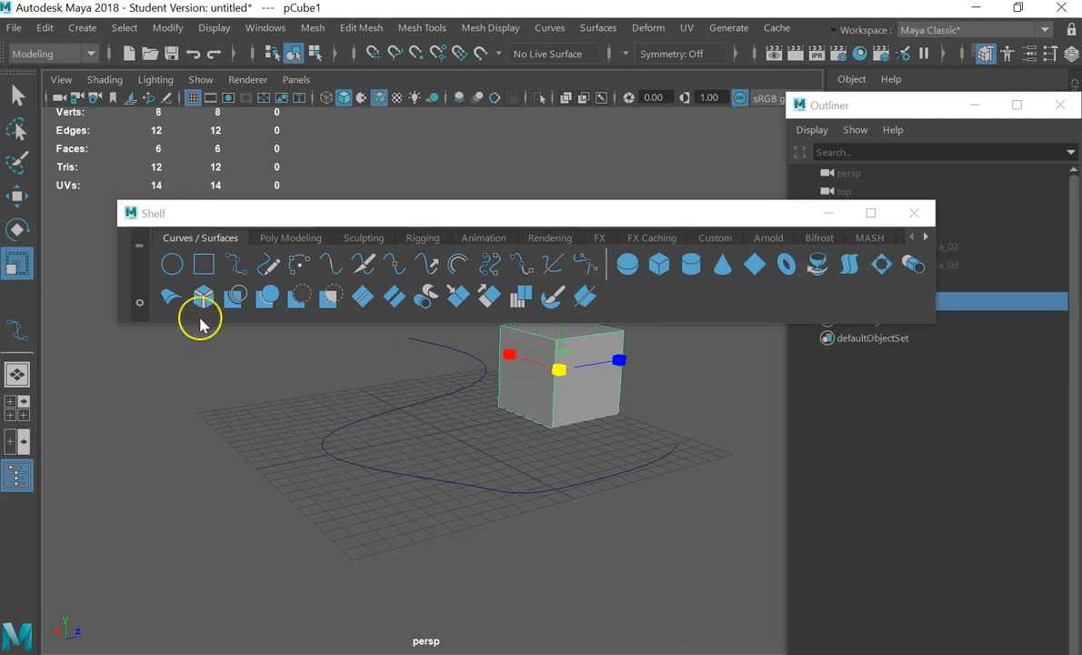
pyautogui.click(282, 237)
pyautogui.moveTo(346, 215); pyautogui.dragTo(298, 541)
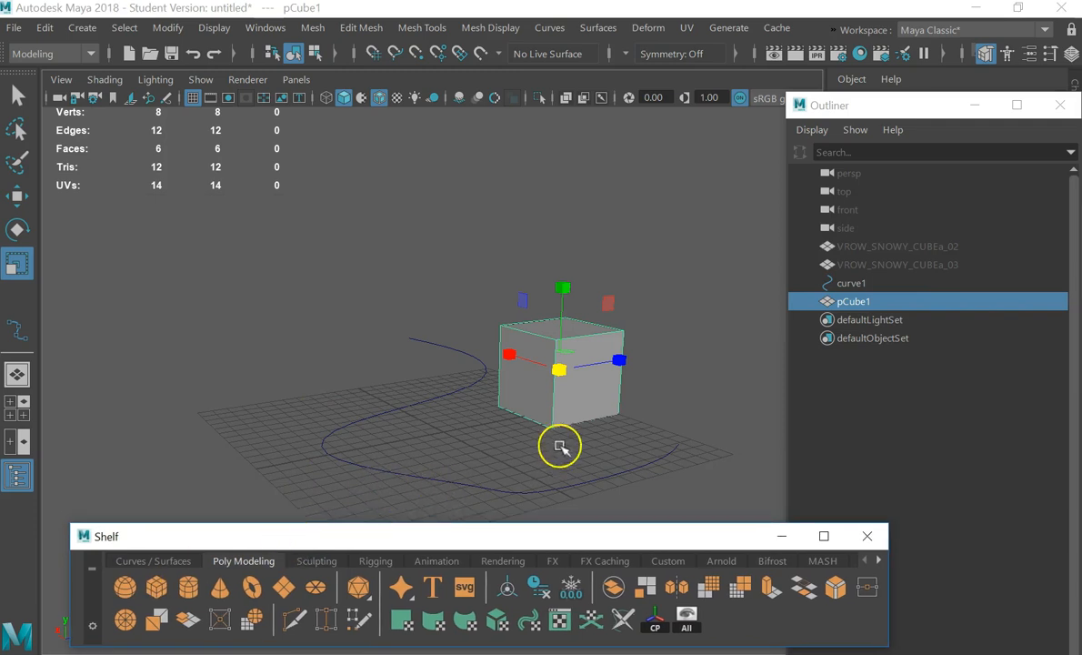
pyautogui.click(625, 387)
pyautogui.click(584, 380)
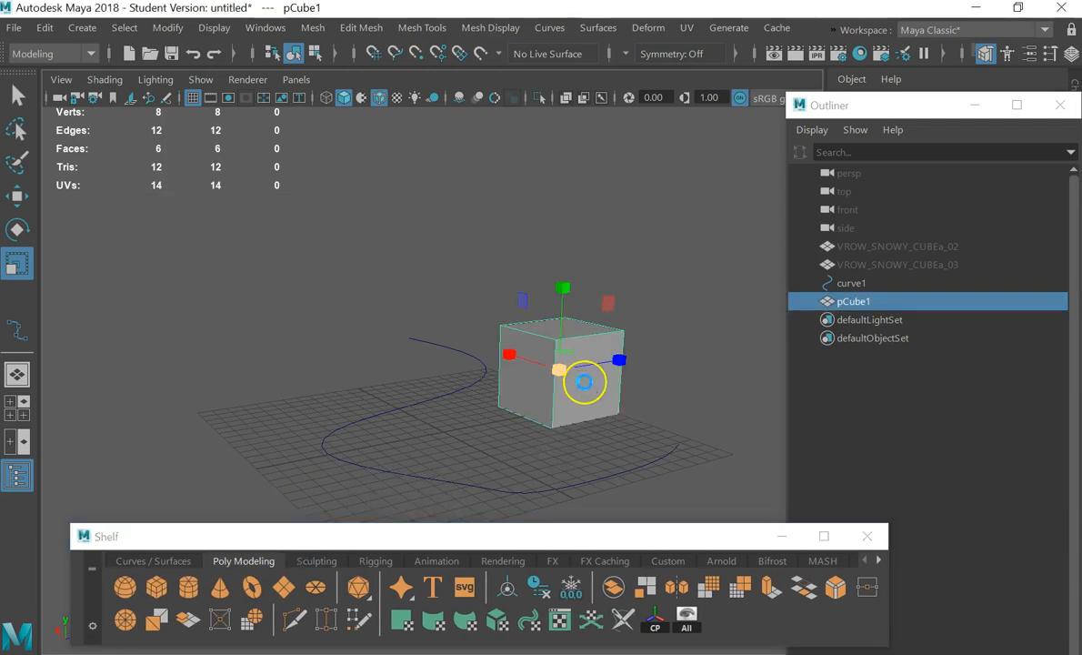
pyautogui.hotkey('ctrl', 's')
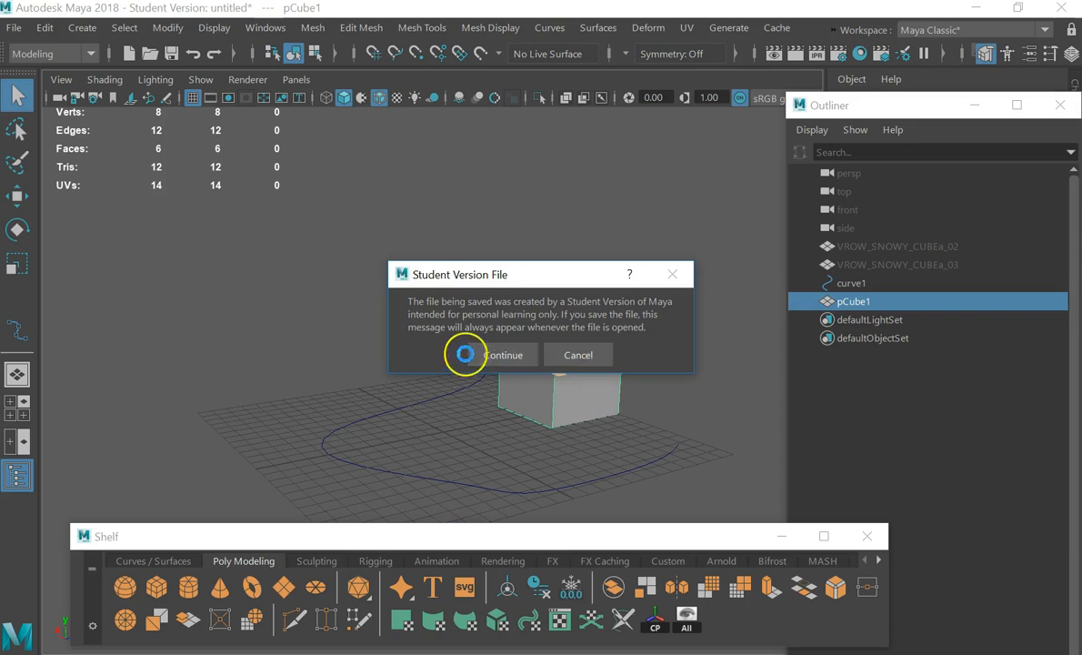
pyautogui.click(574, 354)
pyautogui.press('r')
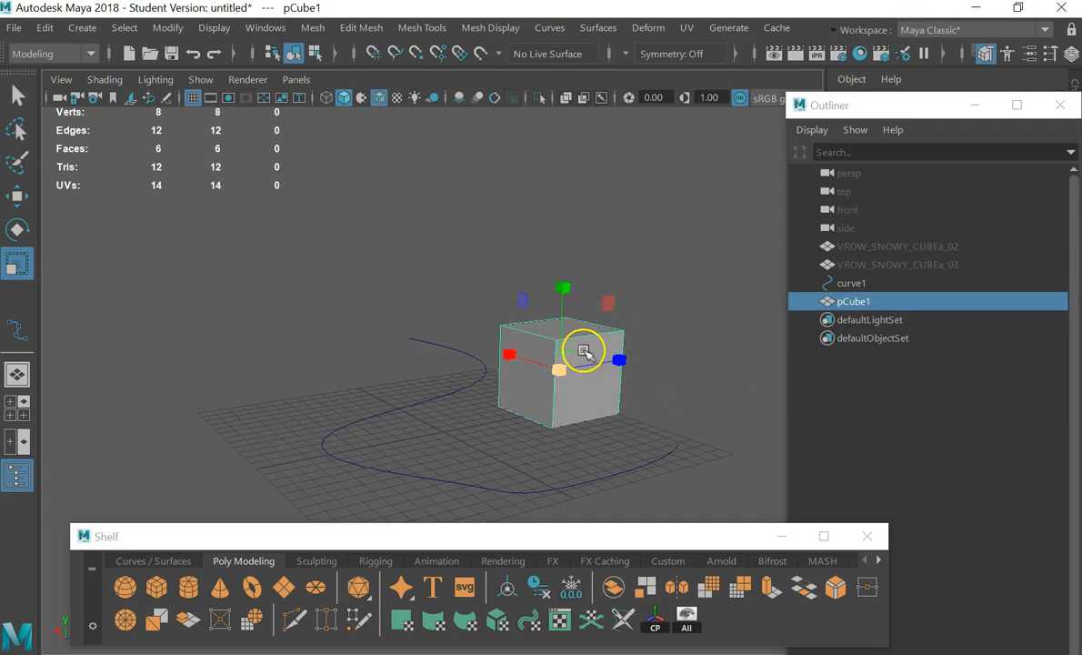
# Duplicate the selected cube and move the copy along the Z axis to the other side of the grid
pyautogui.hotkey('ctrl', 'd')
pyautogui.press('w')
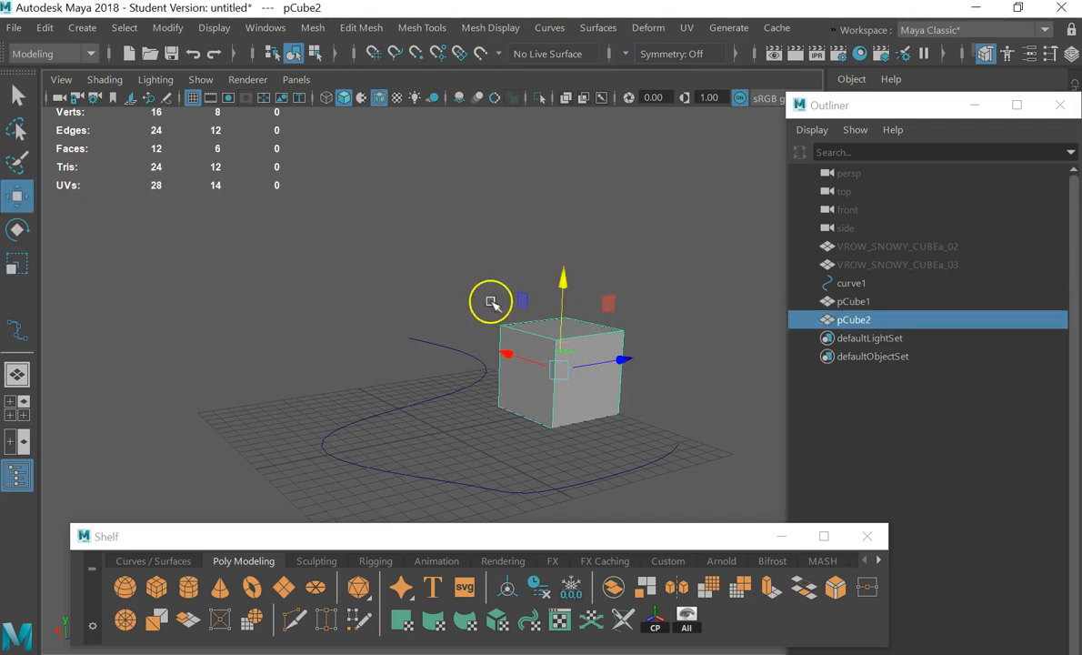
pyautogui.moveTo(617, 359); pyautogui.dragTo(446, 372)
pyautogui.moveTo(526, 367)
pyautogui.keyDown('alt'); pyautogui.mouseDown()
pyautogui.moveTo(460, 390)
pyautogui.moveTo(531, 391)
pyautogui.moveTo(452, 386)
pyautogui.moveTo(514, 386)
pyautogui.mouseUp(); pyautogui.keyUp('alt')
pyautogui.keyDown('alt'); pyautogui.moveTo(413, 435); pyautogui.dragTo(380, 444); pyautogui.keyUp('alt')
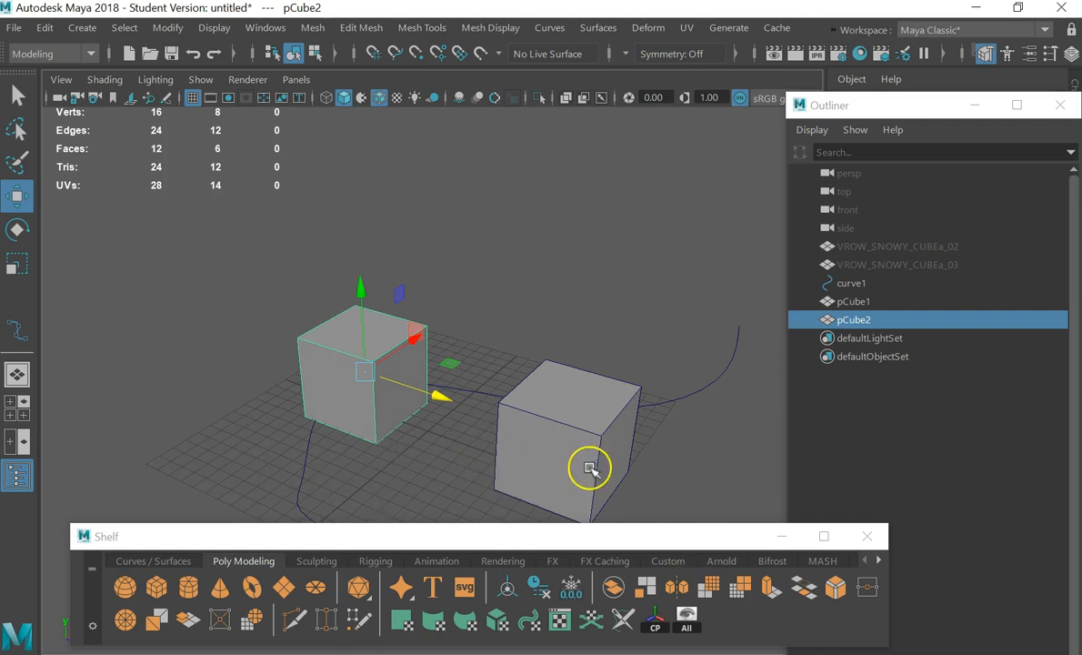
# Try deleting the curve on the grid between the two cubes, and undo the deletion
pyautogui.keyDown('alt'); pyautogui.moveTo(512, 479); pyautogui.dragTo(517, 338); pyautogui.keyUp('alt')
pyautogui.click(389, 428)
pyautogui.press('Delete')
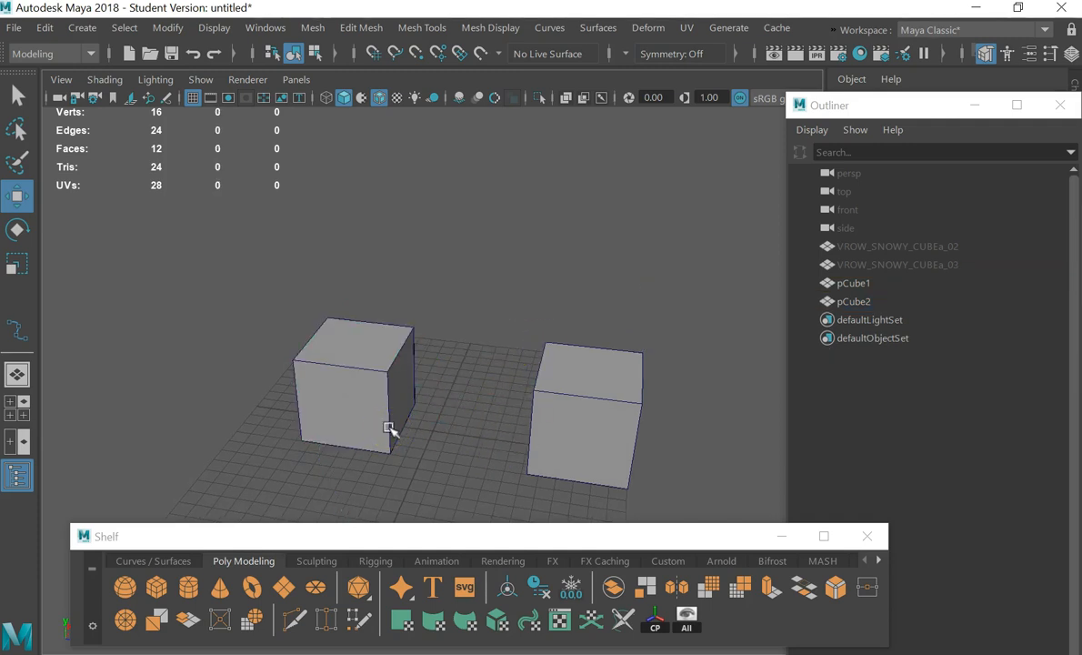
pyautogui.click(393, 386)
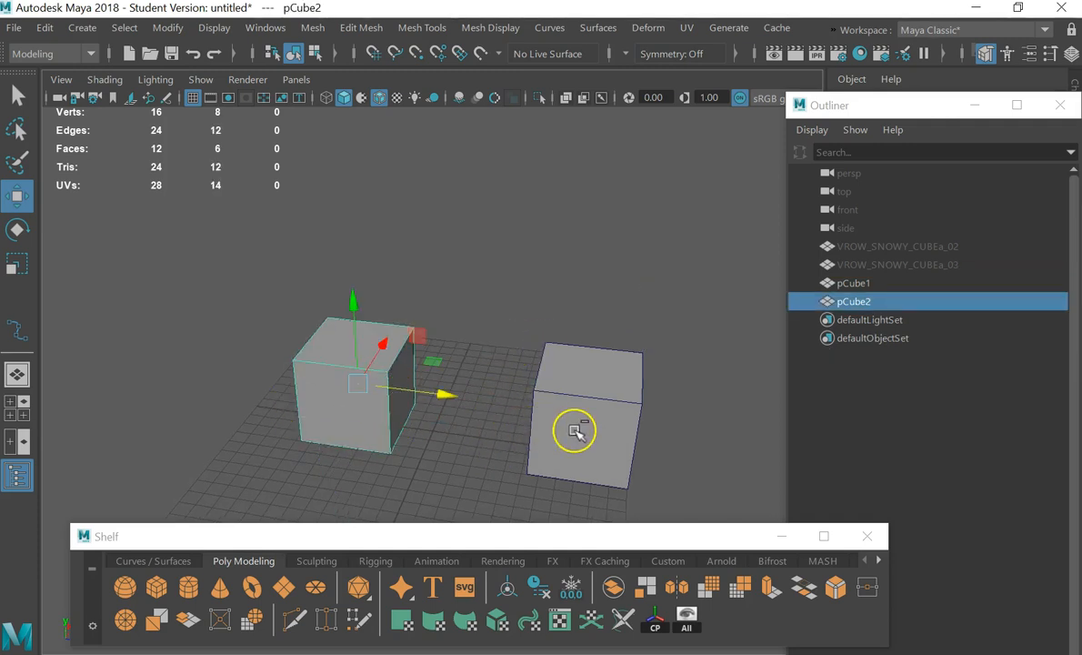
pyautogui.hotkey('ctrl', 'z')
pyautogui.hotkey('ctrl', 'z')
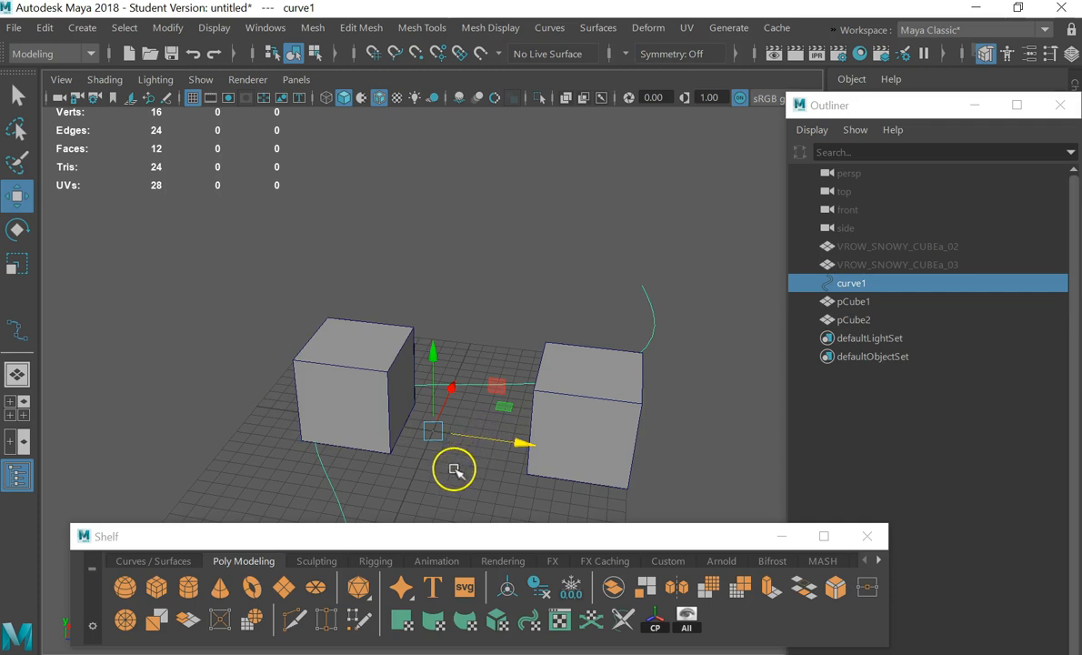
# Hide the curve running between the two cubes
pyautogui.click(388, 381)
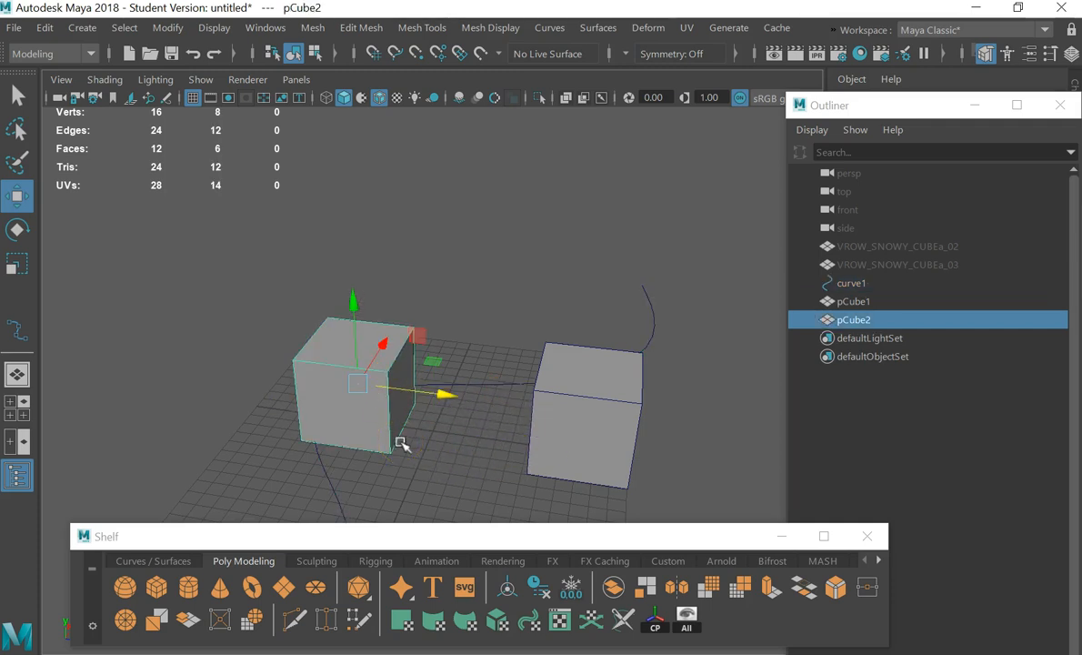
pyautogui.moveTo(599, 427)
pyautogui.keyDown('alt'); pyautogui.mouseDown()
pyautogui.moveTo(599, 413)
pyautogui.moveTo(603, 431)
pyautogui.mouseUp(); pyautogui.keyUp('alt')
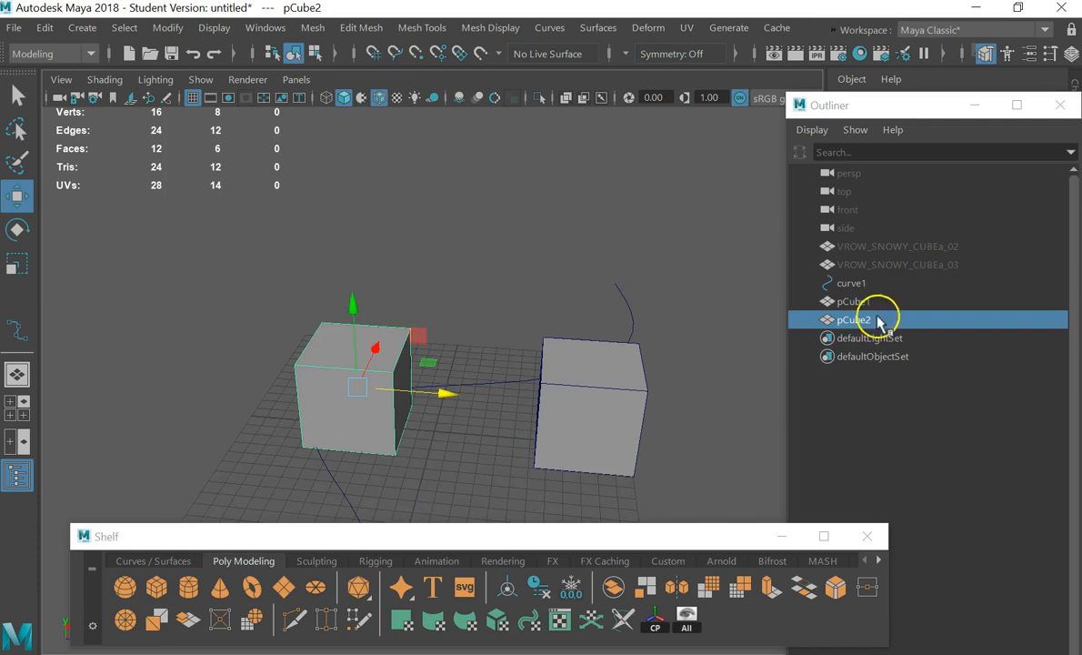
pyautogui.click(596, 414)
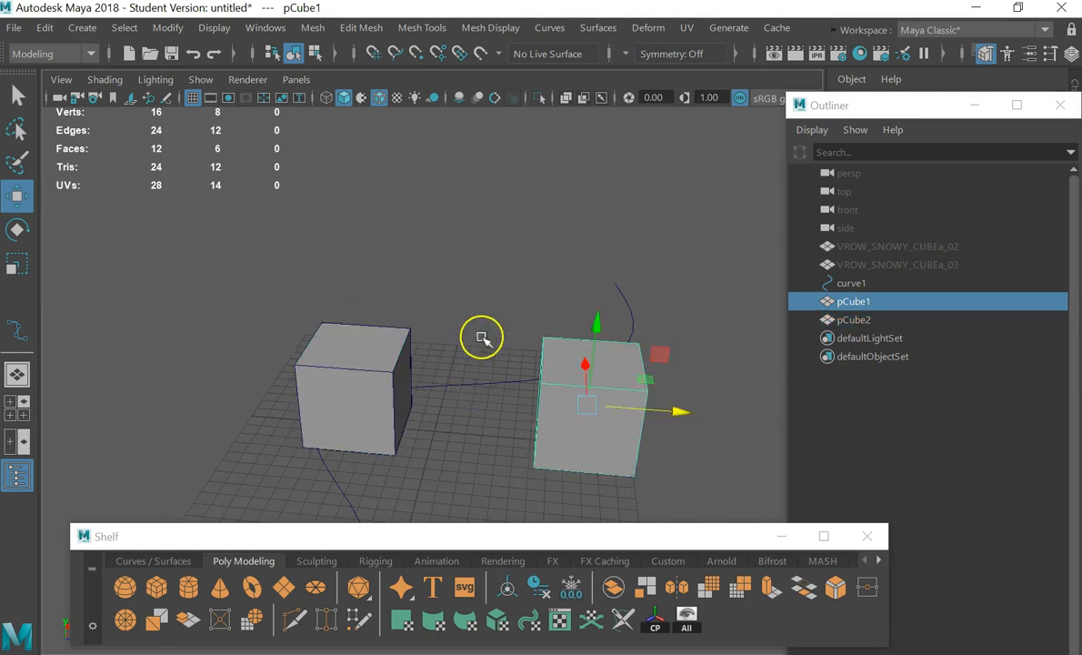
pyautogui.click(482, 339)
pyautogui.click(474, 382)
pyautogui.hotkey('ctrl', 'h')
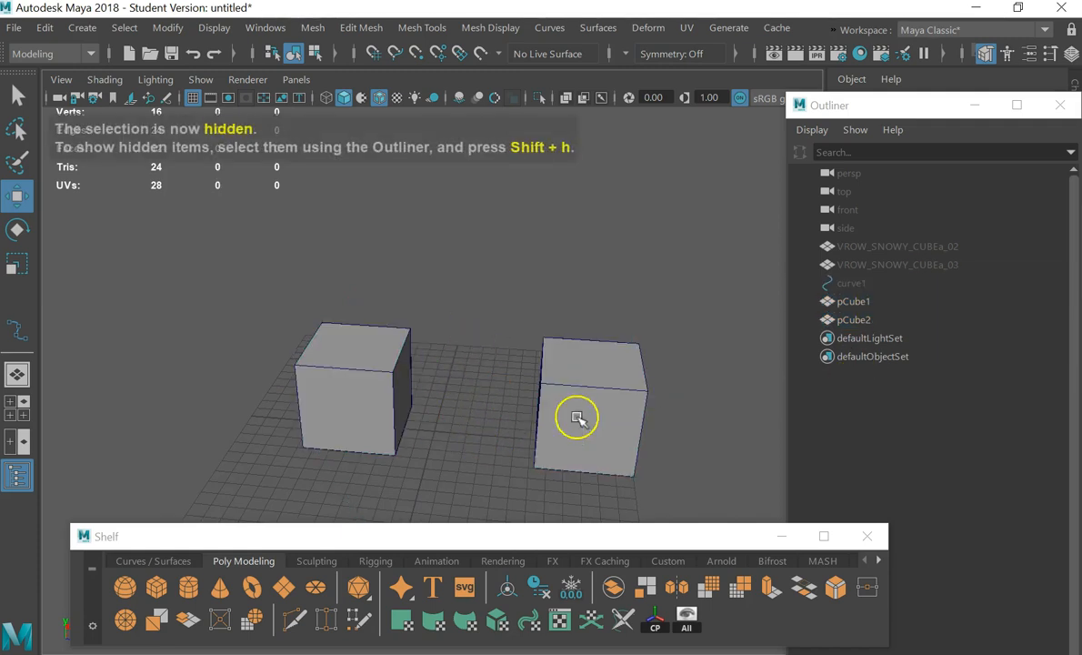
# Select both cubes and bring up the hotbox over the perspective view
pyautogui.click(326, 374)
pyautogui.keyDown('shift'); pyautogui.click(592, 405); pyautogui.keyUp('shift')
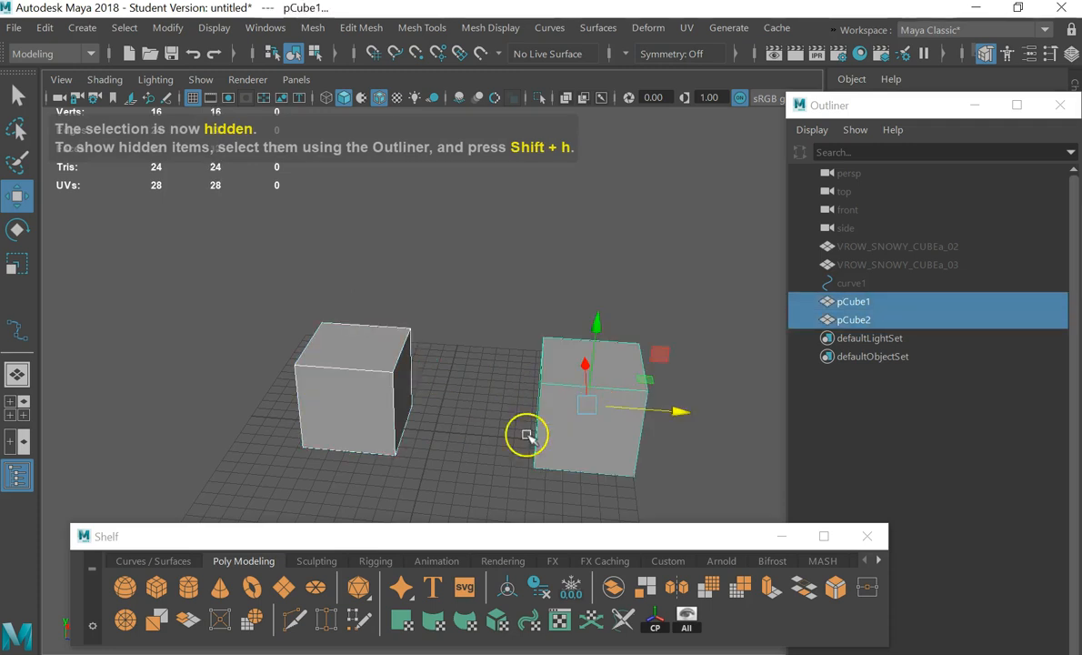
pyautogui.press('space')
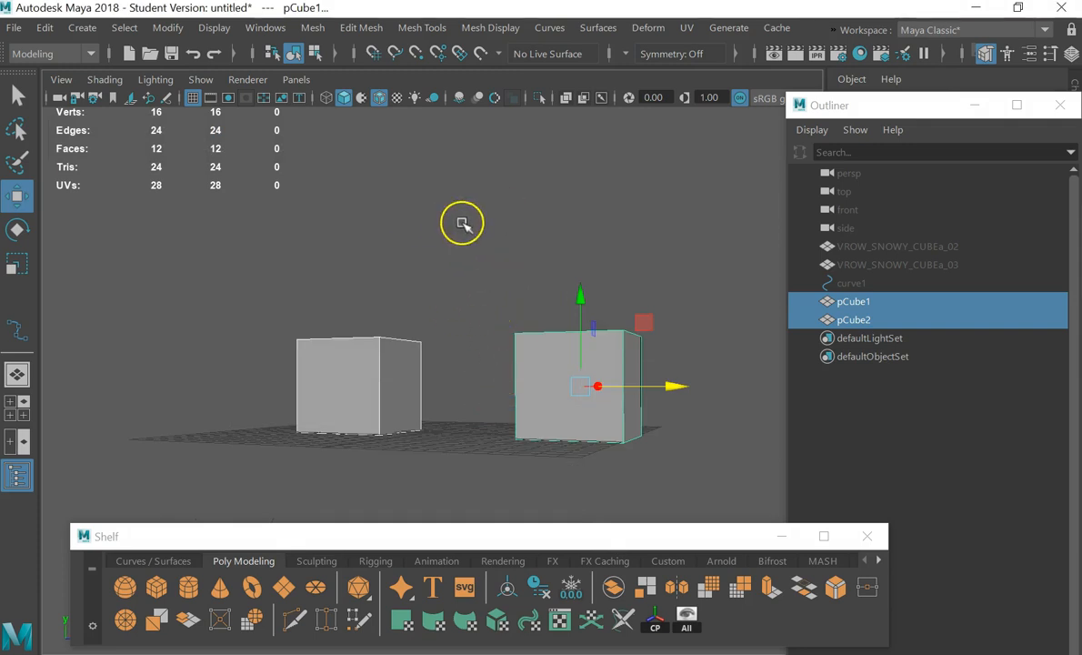
pyautogui.press('space')
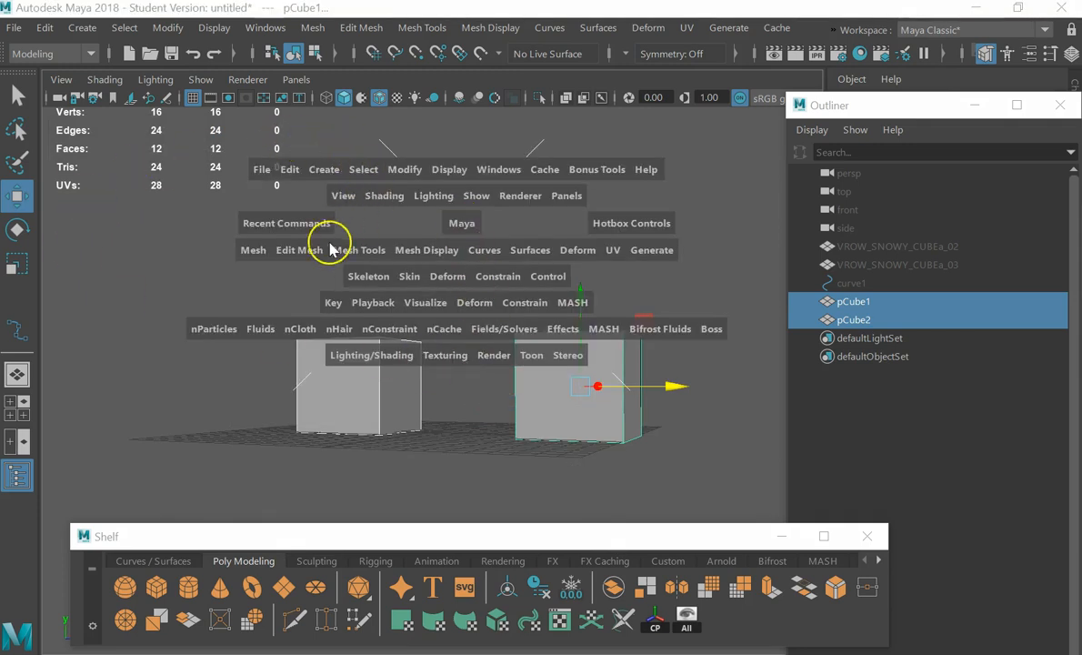
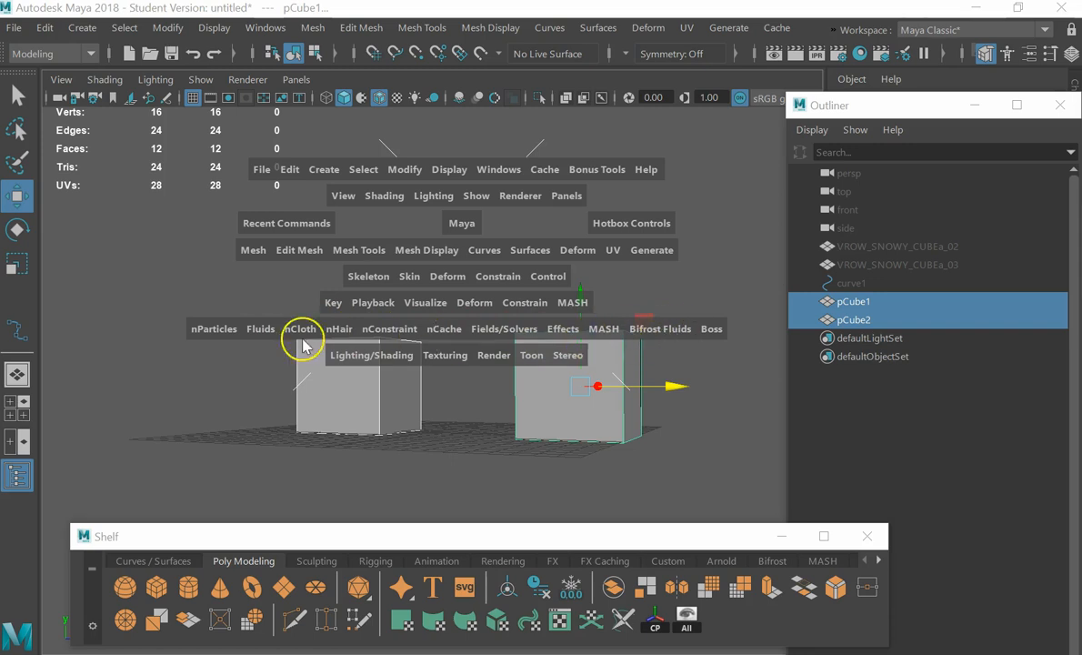
# Limit the hotbox to the modeling menus through the Hotbox Controls, and call it up again
pyautogui.click(649, 212)
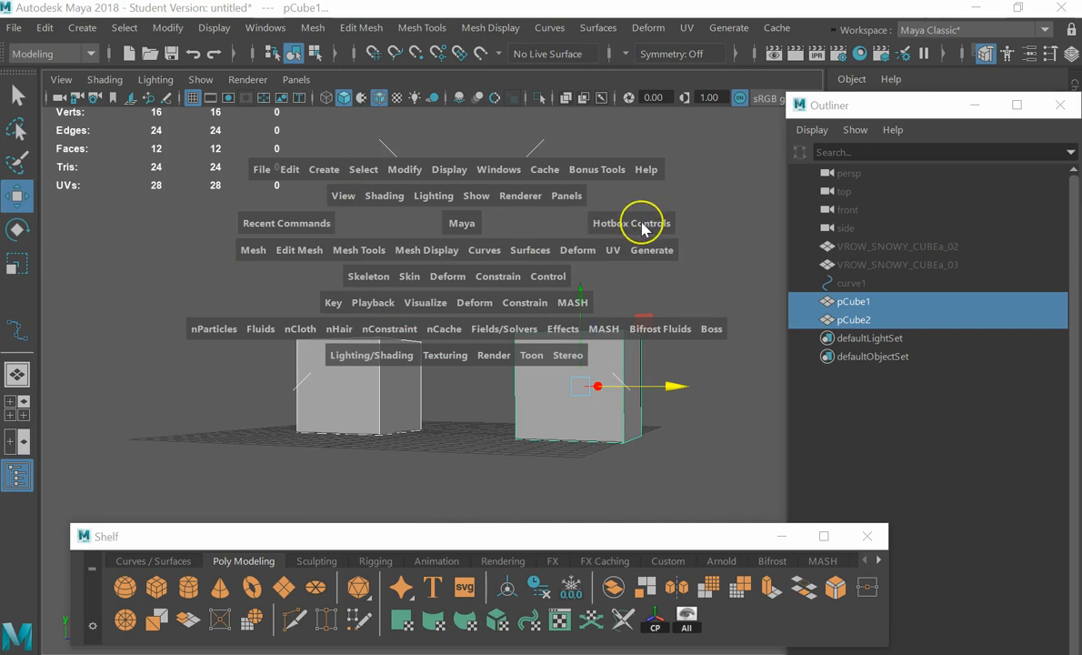
pyautogui.click(643, 228)
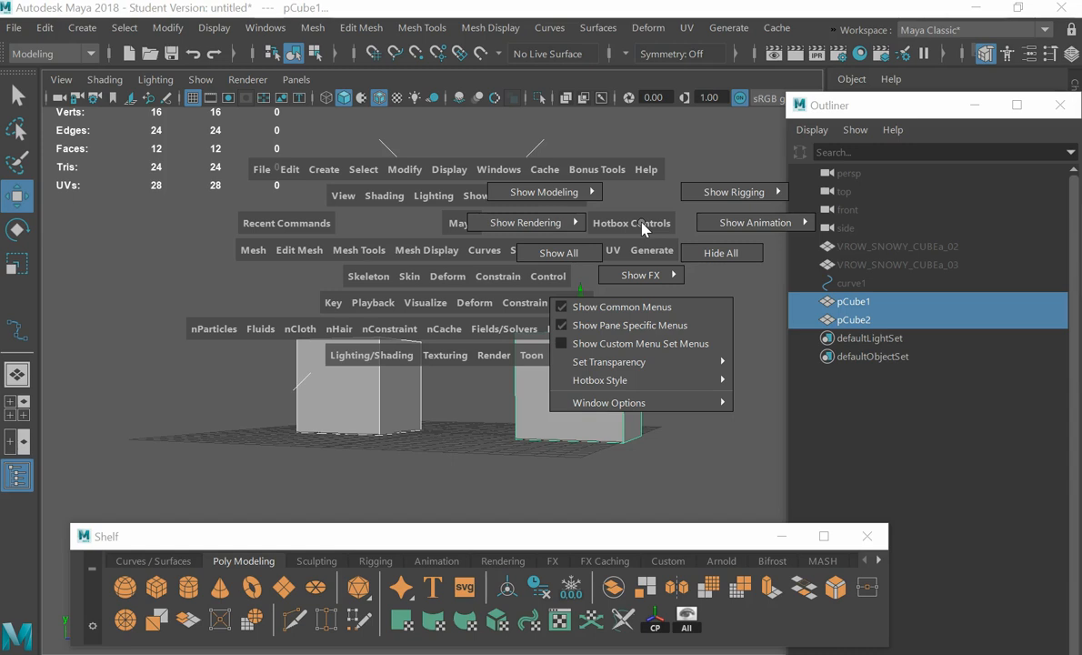
pyautogui.click(643, 228)
pyautogui.moveTo(576, 190)
pyautogui.mouseDown()
pyautogui.moveTo(584, 193)
pyautogui.moveTo(589, 143)
pyautogui.moveTo(579, 191)
pyautogui.moveTo(589, 202)
pyautogui.mouseUp()
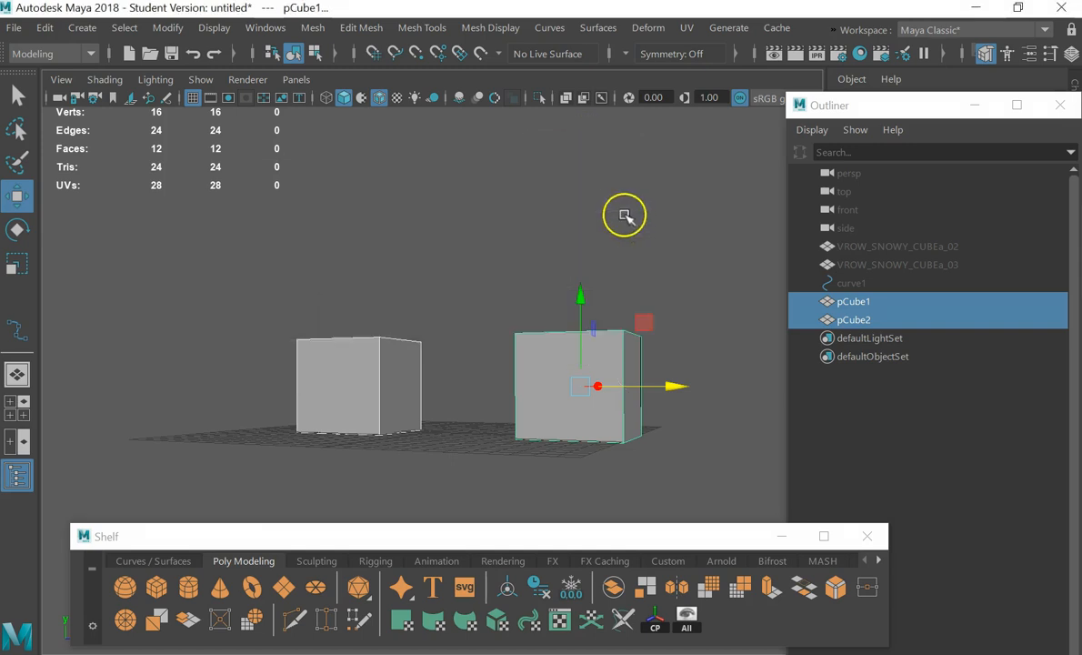
pyautogui.press('space')
pyautogui.moveTo(611, 213); pyautogui.dragTo(564, 130)
pyautogui.press('space')
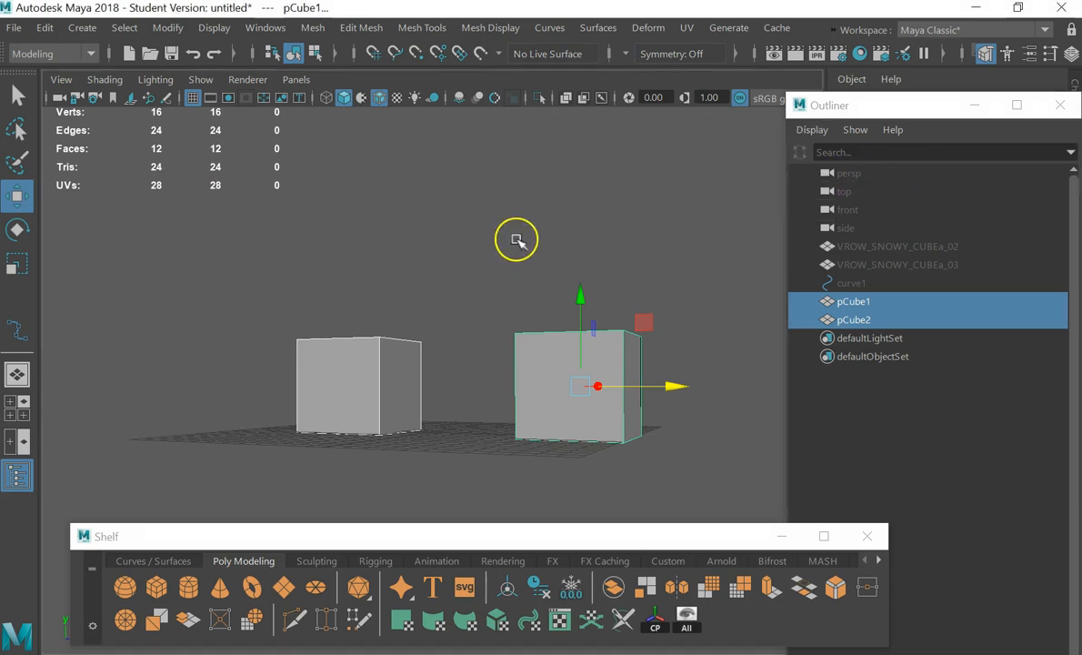
pyautogui.press('space')
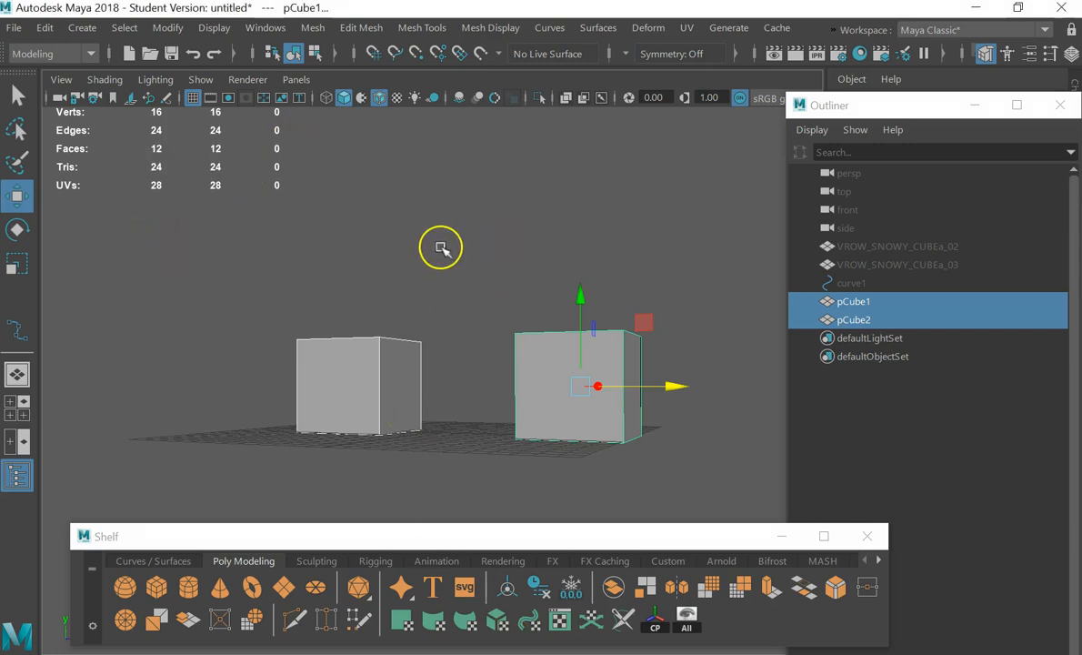
# Deselect the cubes and examine the marking menu of polygon primitives in empty space
pyautogui.keyDown('shift'); pyautogui.rightClick(383, 183); pyautogui.keyUp('shift')
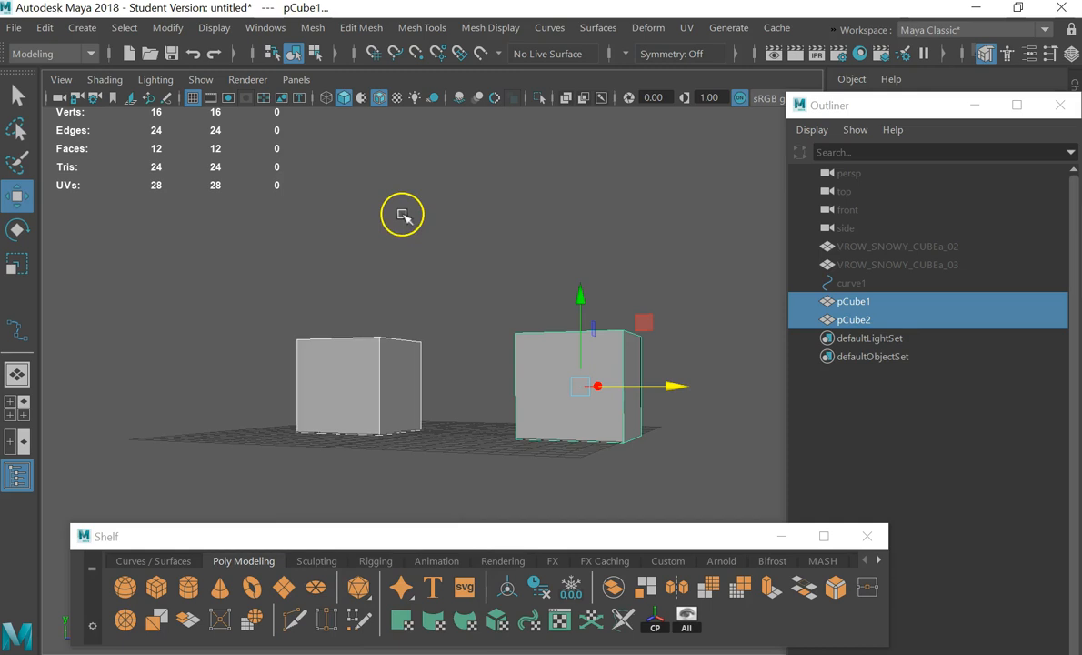
pyautogui.click(399, 220)
pyautogui.keyDown('shift'); pyautogui.rightClick(557, 271); pyautogui.keyUp('shift')
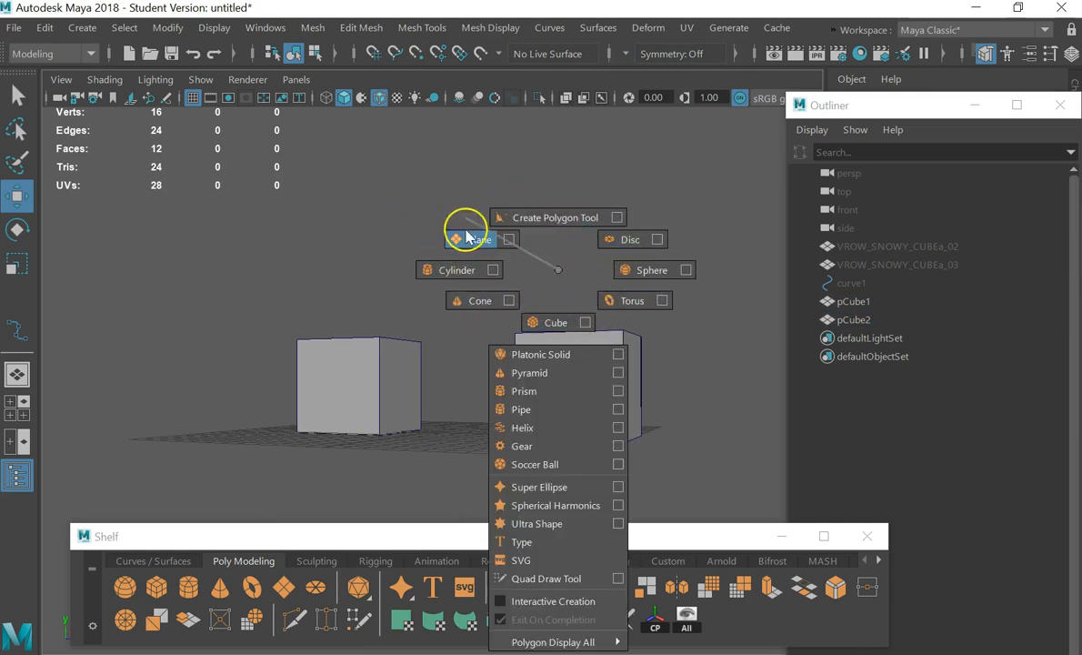
pyautogui.click(559, 270)
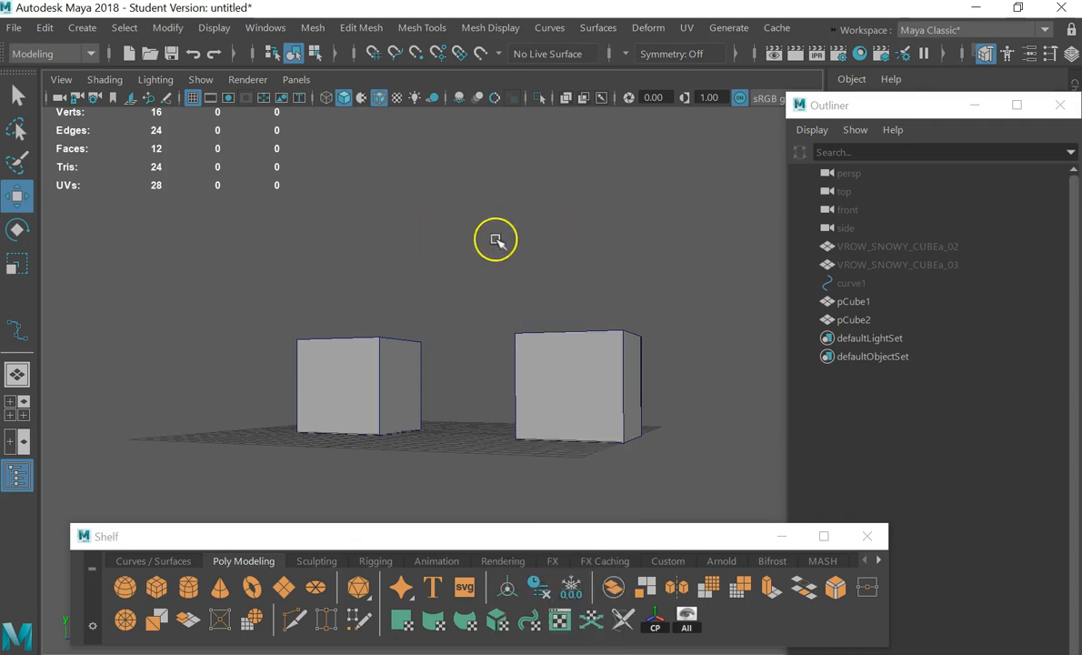
pyautogui.keyDown('alt'); pyautogui.moveTo(495, 247); pyautogui.dragTo(538, 273); pyautogui.keyUp('alt')
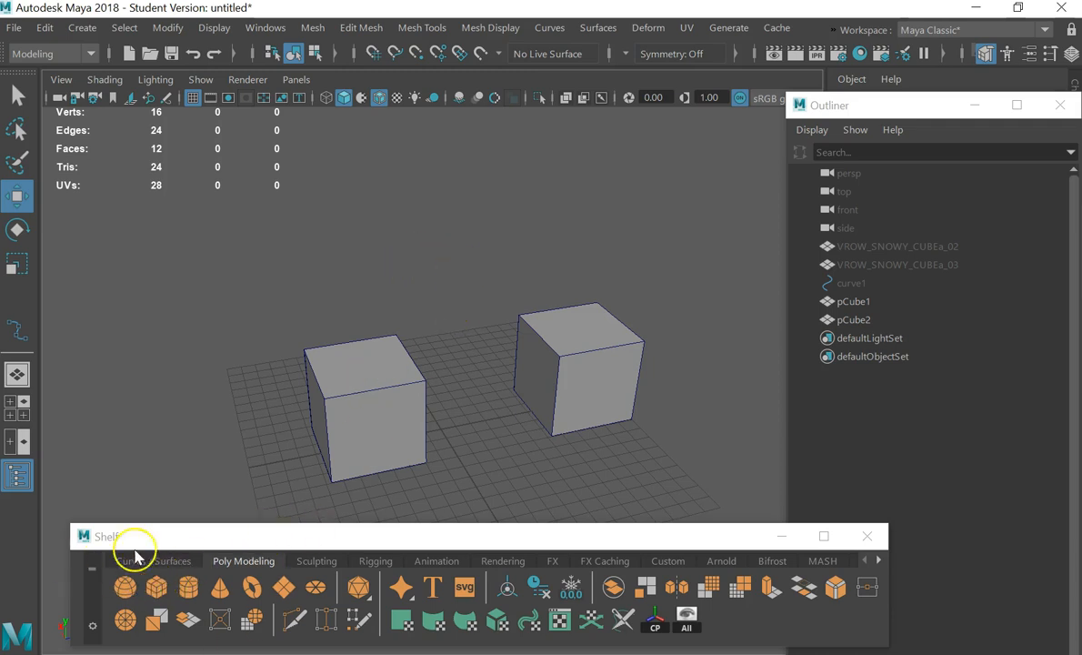
pyautogui.keyDown('alt'); pyautogui.moveTo(459, 453); pyautogui.dragTo(463, 424); pyautogui.keyUp('alt')
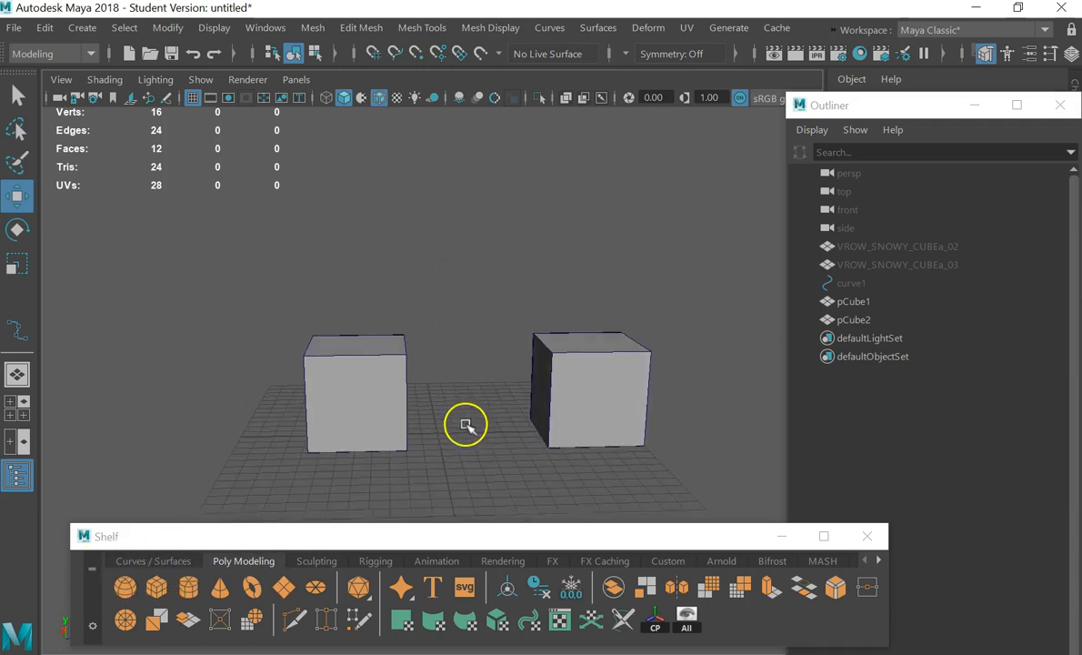
# Look through the Mesh, Edit Mesh, Mesh Tools and Mesh Display commands offered by the hotbox
pyautogui.press('space')
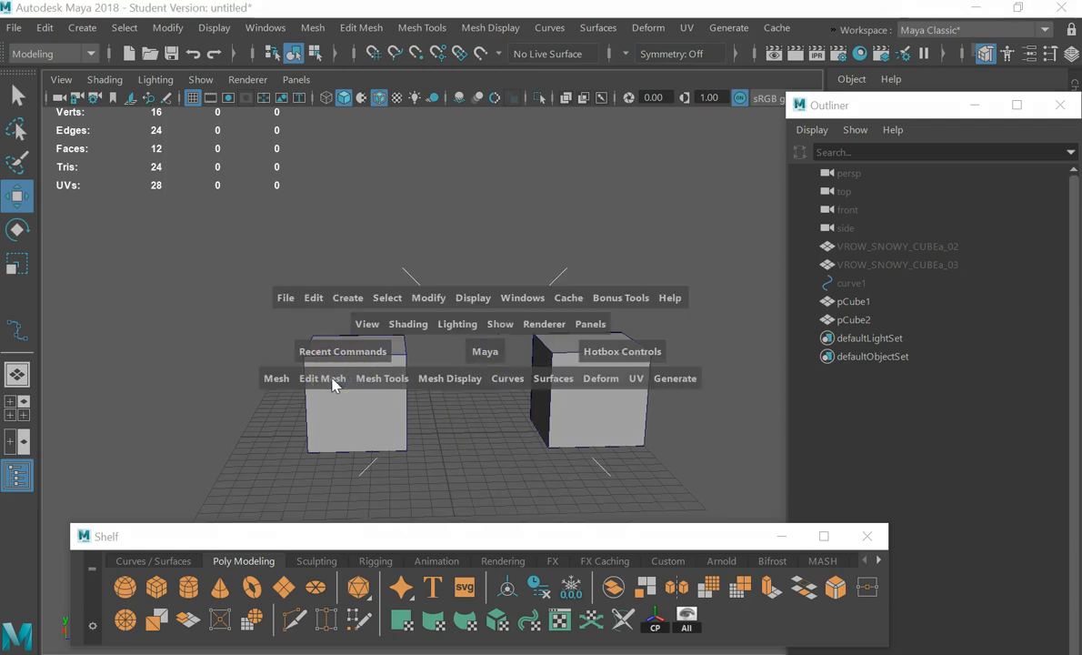
pyautogui.click(332, 377)
pyautogui.click(242, 355)
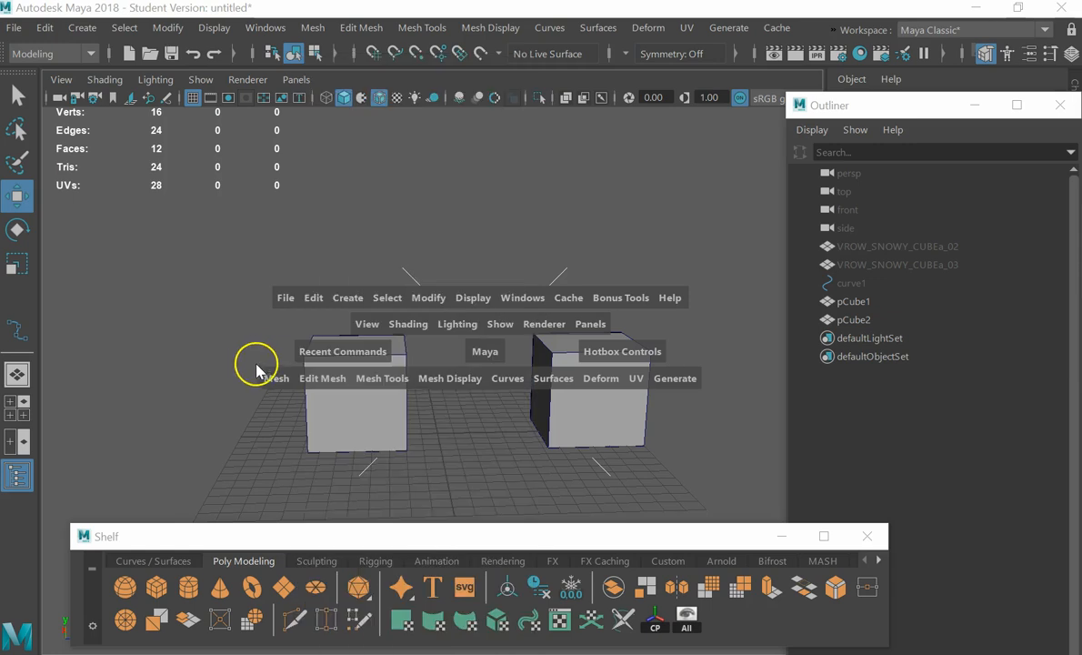
pyautogui.click(277, 378)
pyautogui.click(411, 380)
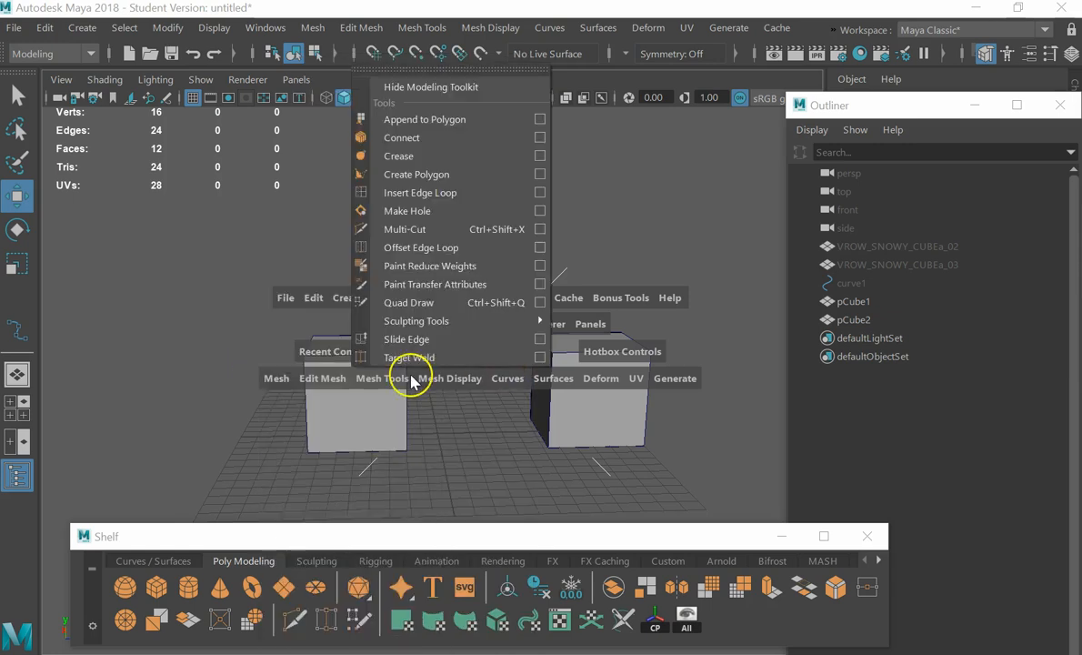
pyautogui.click(460, 381)
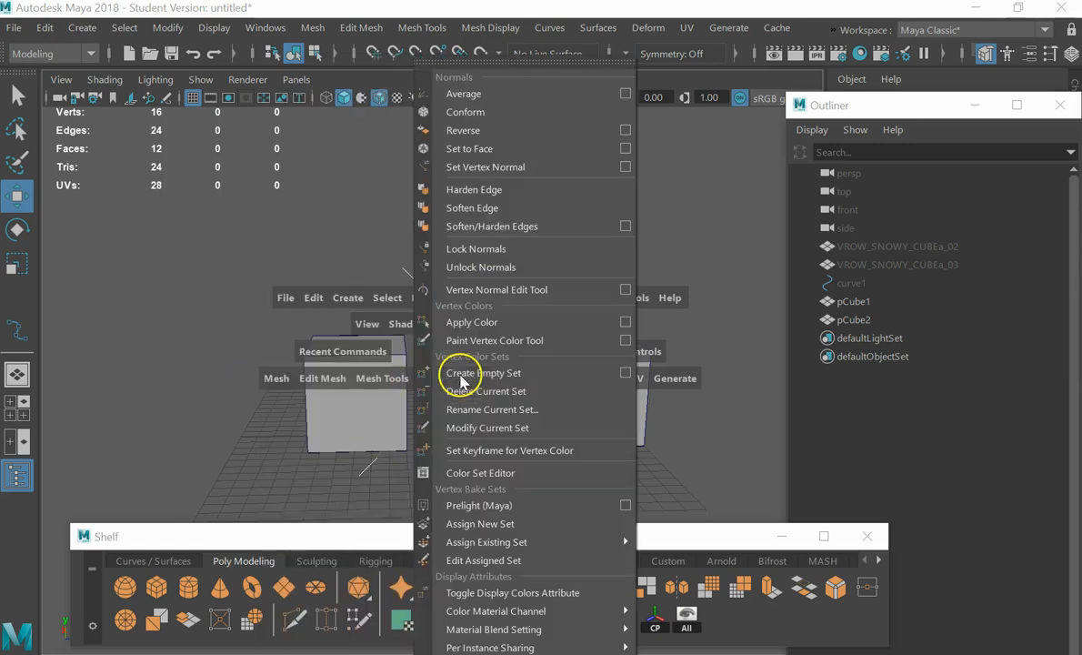
pyautogui.click(353, 382)
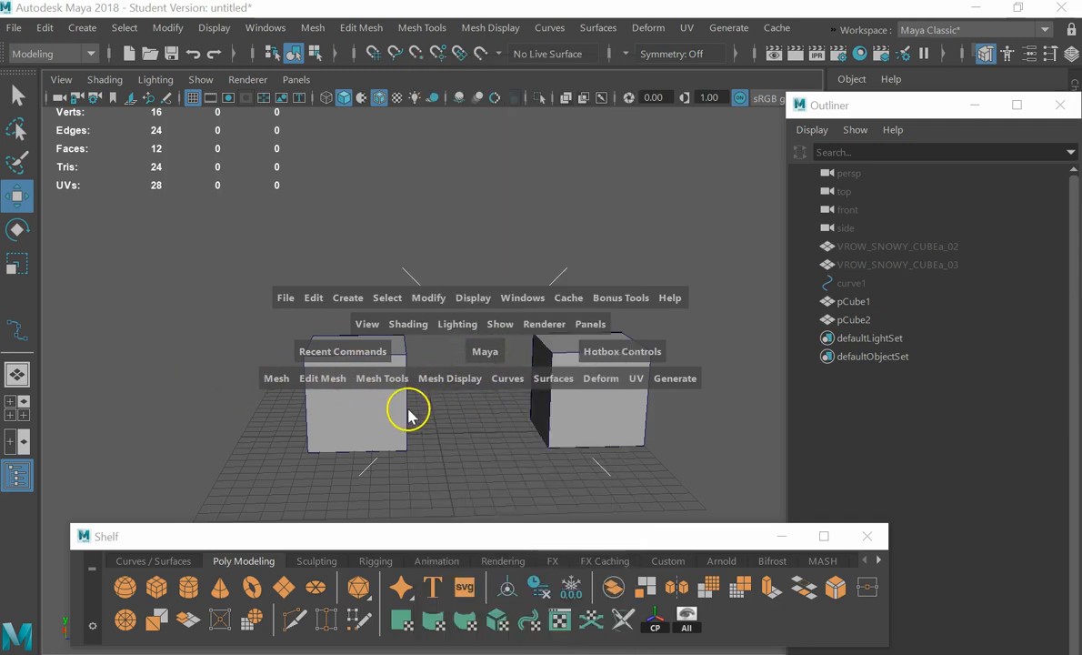
pyautogui.keyDown('alt'); pyautogui.moveTo(478, 393); pyautogui.dragTo(435, 393); pyautogui.keyUp('alt')
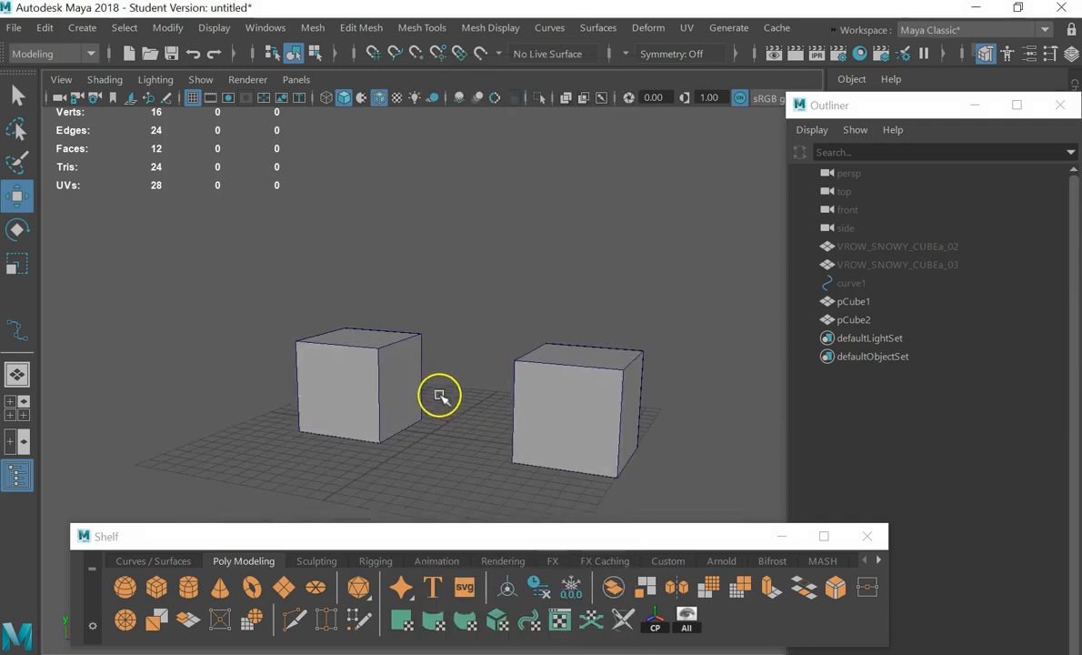
# Compare the contextual marking menu in empty space with the one for the selected right cube, and deselect the cube
pyautogui.keyDown('shift'); pyautogui.rightClick(524, 204); pyautogui.keyUp('shift')
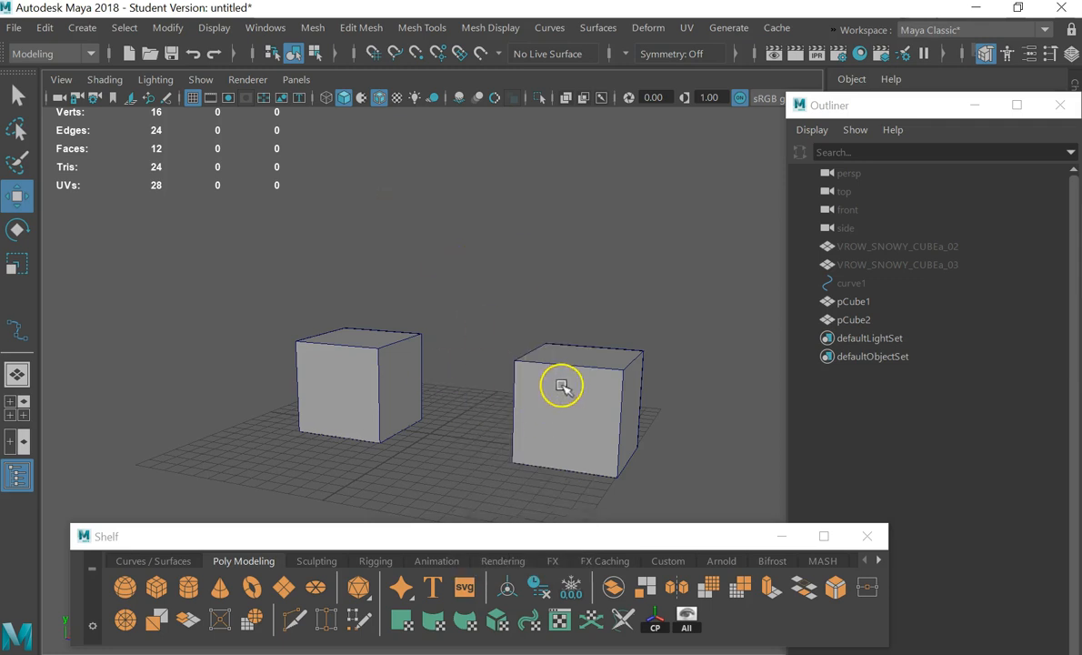
pyautogui.click(562, 388)
pyautogui.moveTo(550, 378)
pyautogui.keyDown('shift'); pyautogui.mouseDown(button='right')
pyautogui.moveTo(522, 176)
pyautogui.moveTo(651, 256)
pyautogui.moveTo(507, 126)
pyautogui.moveTo(358, 261)
pyautogui.moveTo(546, 181)
pyautogui.mouseUp(button='right'); pyautogui.keyUp('shift')
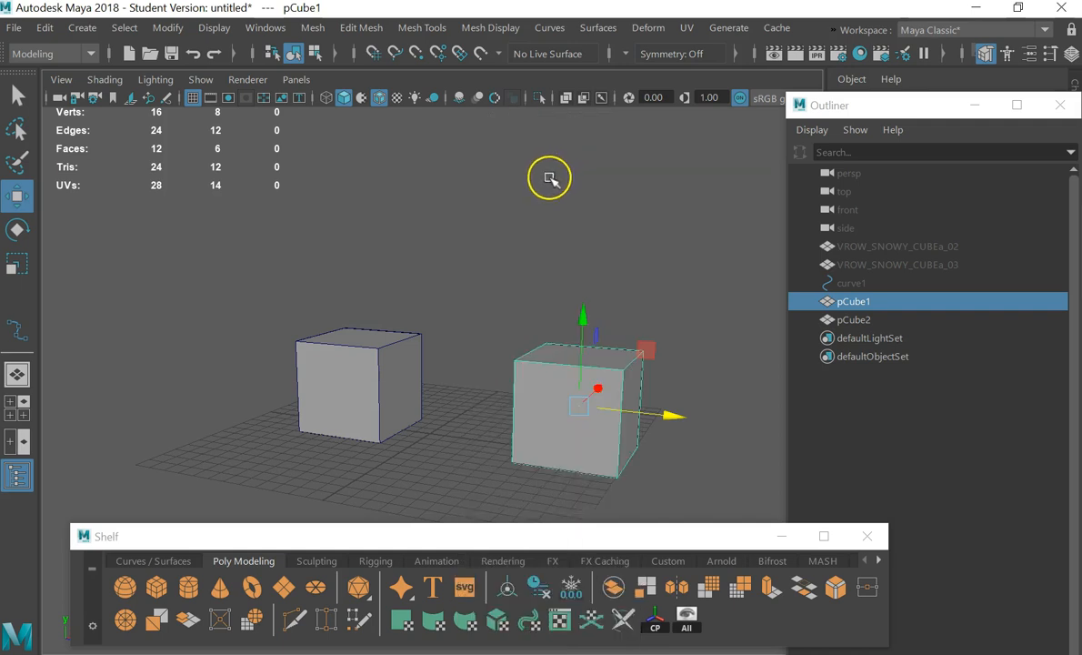
pyautogui.click(490, 225)
pyautogui.keyDown('alt'); pyautogui.moveTo(490, 272); pyautogui.dragTo(494, 277); pyautogui.keyUp('alt')
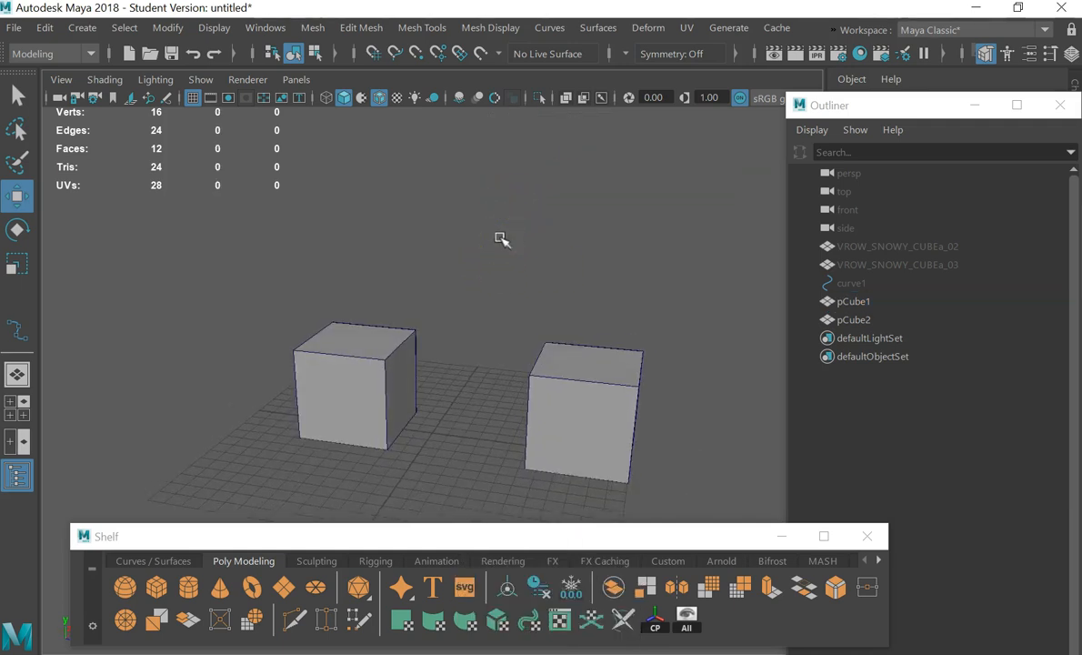
# Call up the hotbox again and examine the Mesh Tools and Edit Mesh commands
pyautogui.press('space')
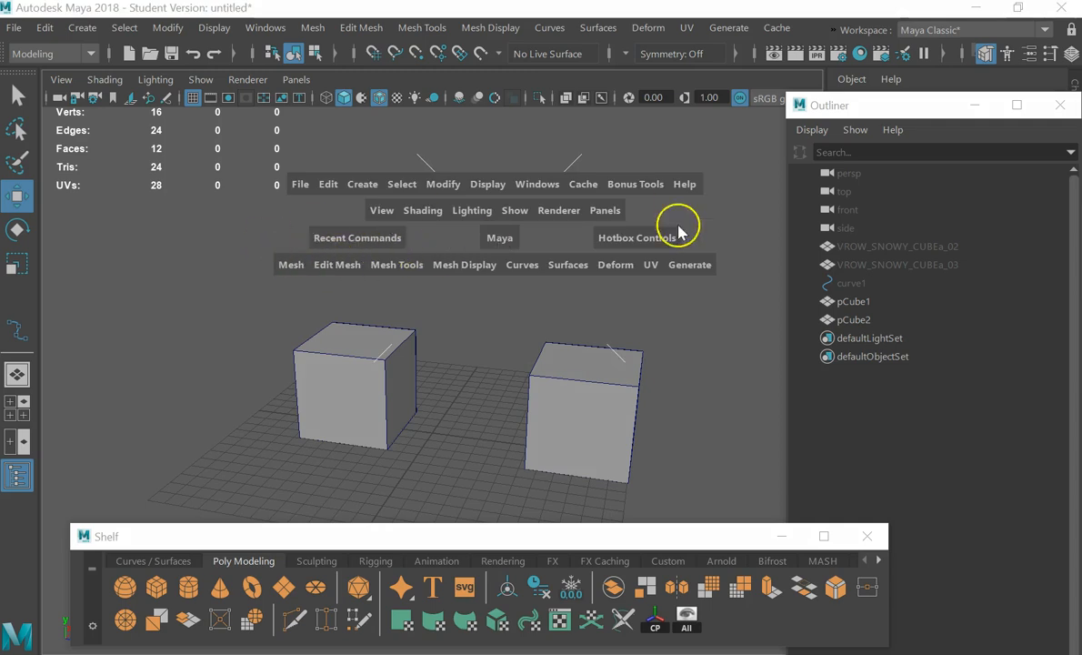
pyautogui.click(371, 263)
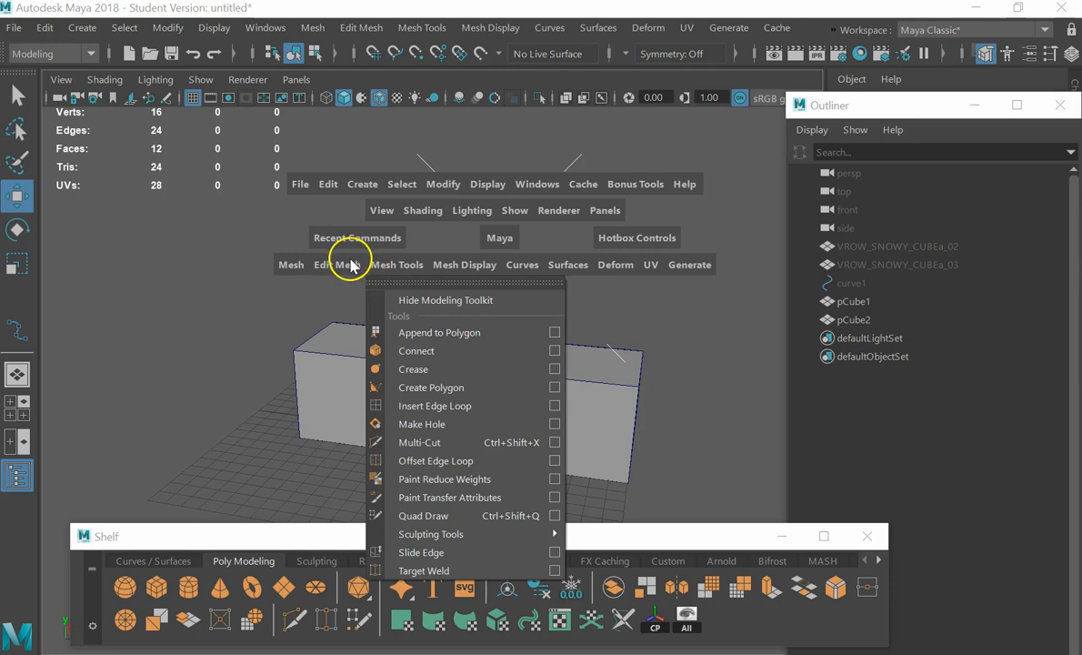
pyautogui.click(341, 265)
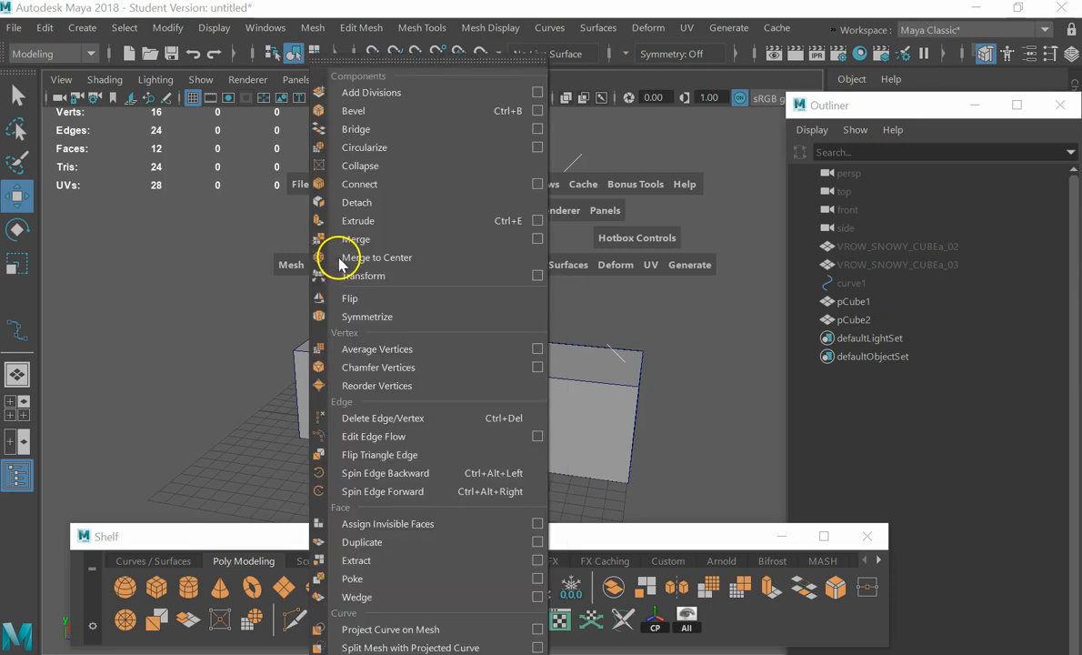
pyautogui.click(180, 285)
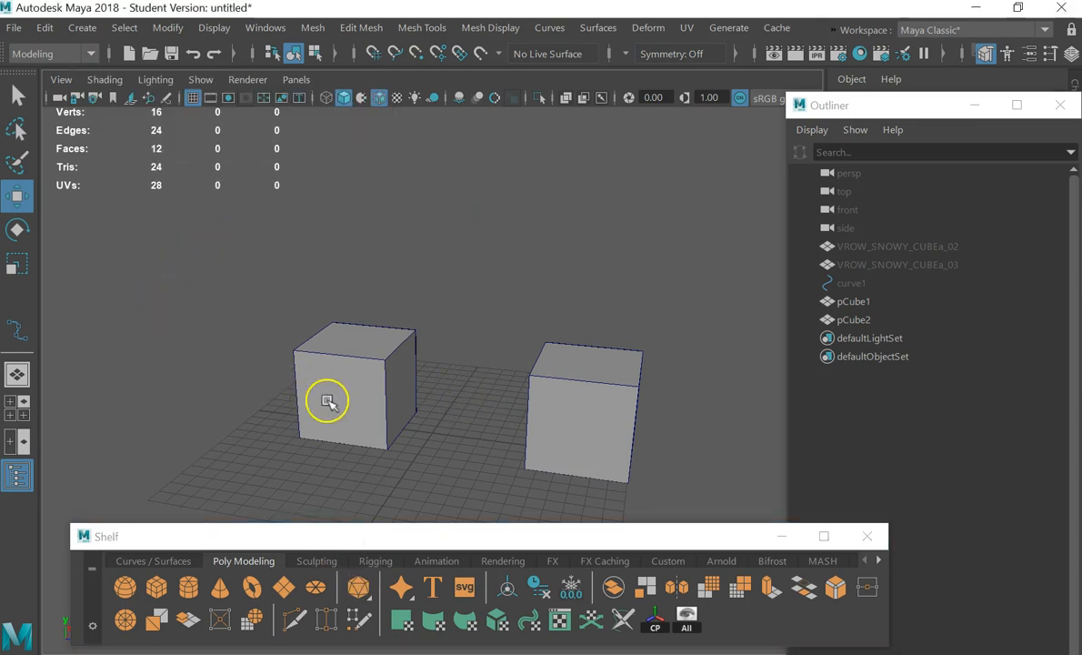
# Move the floating shelf window slightly higher over the perspective view
pyautogui.moveTo(357, 536)
pyautogui.mouseDown()
pyautogui.moveTo(361, 517)
pyautogui.moveTo(364, 531)
pyautogui.mouseUp()
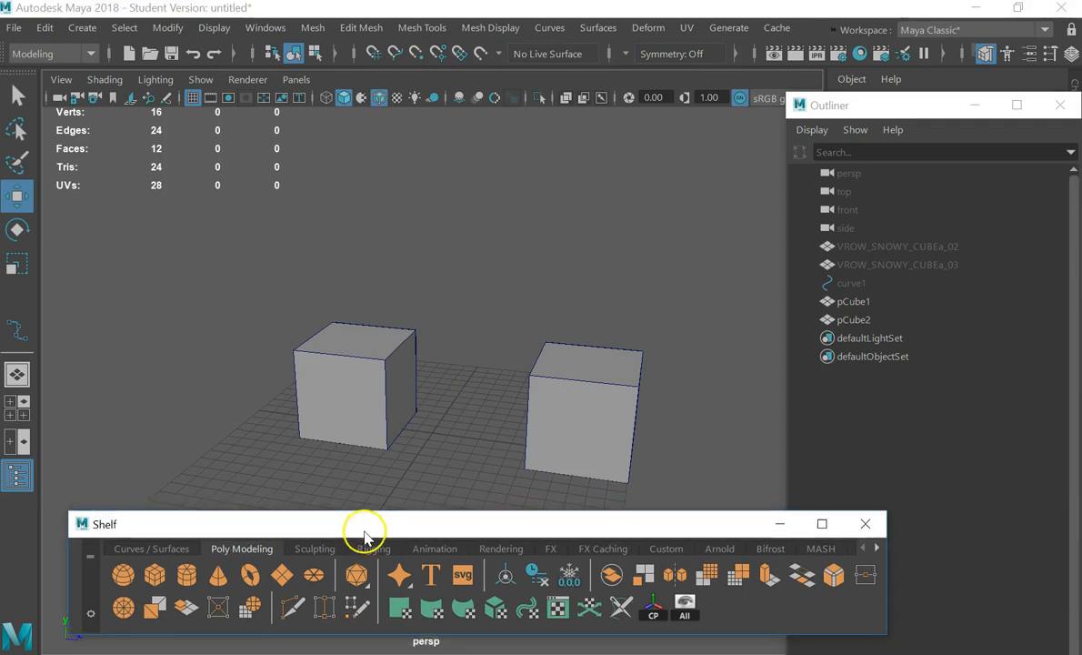
pyautogui.moveTo(463, 244)
pyautogui.keyDown('alt'); pyautogui.mouseDown()
pyautogui.moveTo(466, 265)
pyautogui.moveTo(467, 256)
pyautogui.mouseUp(); pyautogui.keyUp('alt')
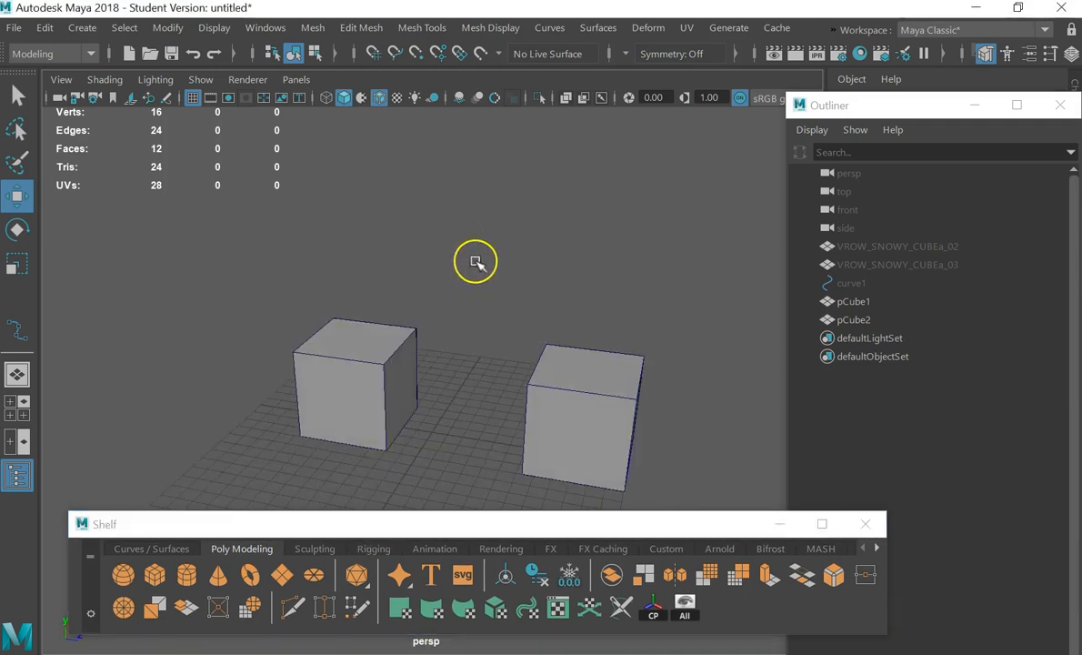
# Create a polygon cone between the two cubes through the marking menu of primitives
pyautogui.keyDown('shift'); pyautogui.rightClick(438, 218); pyautogui.keyUp('shift')
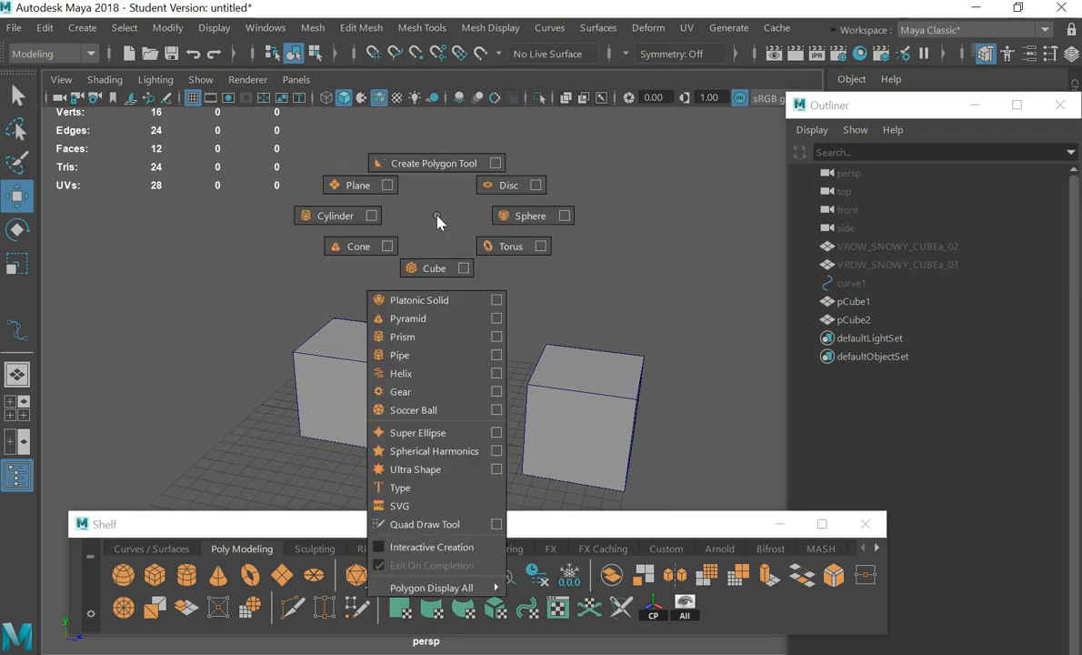
pyautogui.keyDown('shift'); pyautogui.moveTo(424, 238); pyautogui.dragTo(411, 374, button='right'); pyautogui.keyUp('shift')
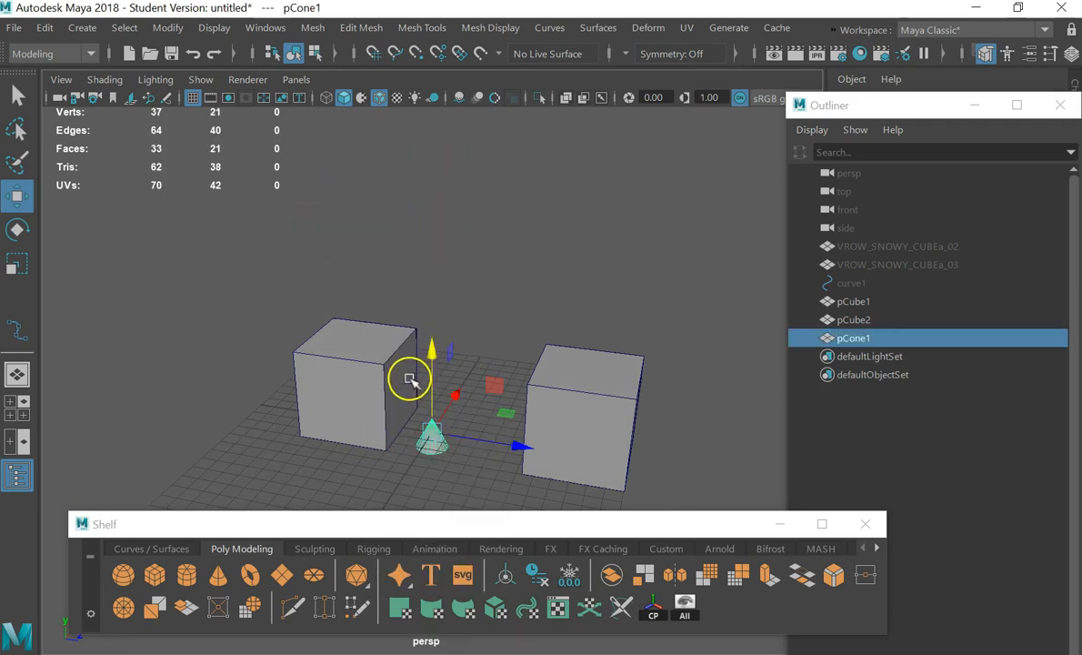
# Select the left cube, examine its contextual marking menu of modeling commands, and deselect the cube
pyautogui.click(369, 353)
pyautogui.keyDown('shift'); pyautogui.moveTo(337, 340); pyautogui.dragTo(296, 182, button='right'); pyautogui.keyUp('shift')
pyautogui.keyDown('shift'); pyautogui.moveTo(431, 112); pyautogui.dragTo(336, 155, button='right'); pyautogui.keyUp('shift')
pyautogui.click(393, 277)
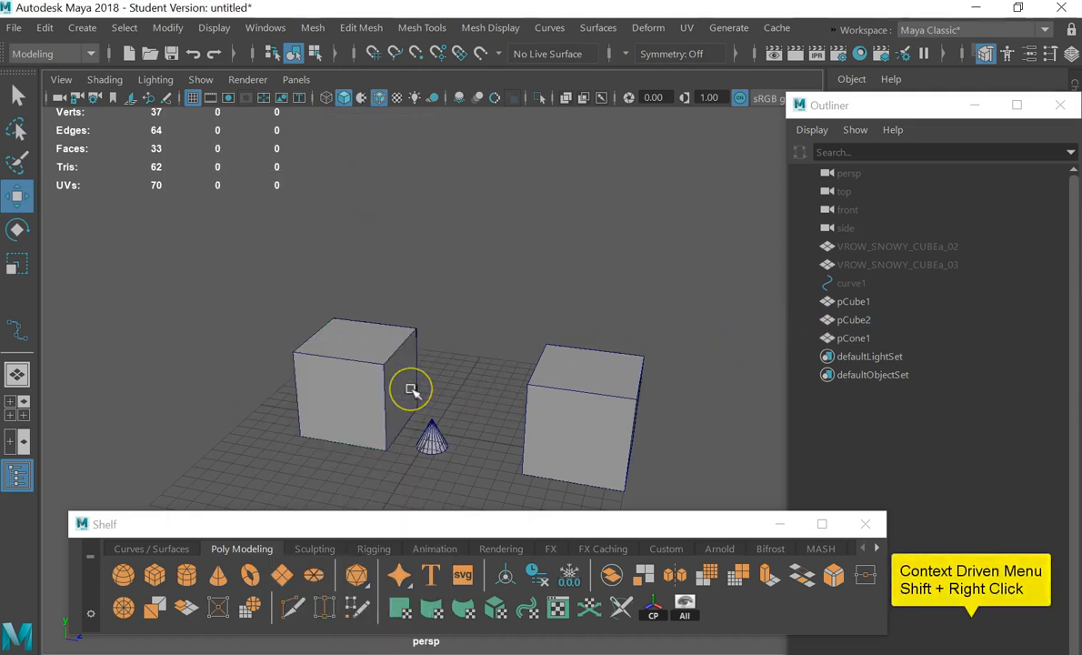
# Delete the small cone between the two cubes
pyautogui.keyDown('alt'); pyautogui.moveTo(411, 387); pyautogui.dragTo(537, 229); pyautogui.keyUp('alt')
pyautogui.click(429, 440)
pyautogui.press('Delete')
# Set the hotbox to show all menu sets and look over the Mesh and Edit Mesh commands
pyautogui.press('space')
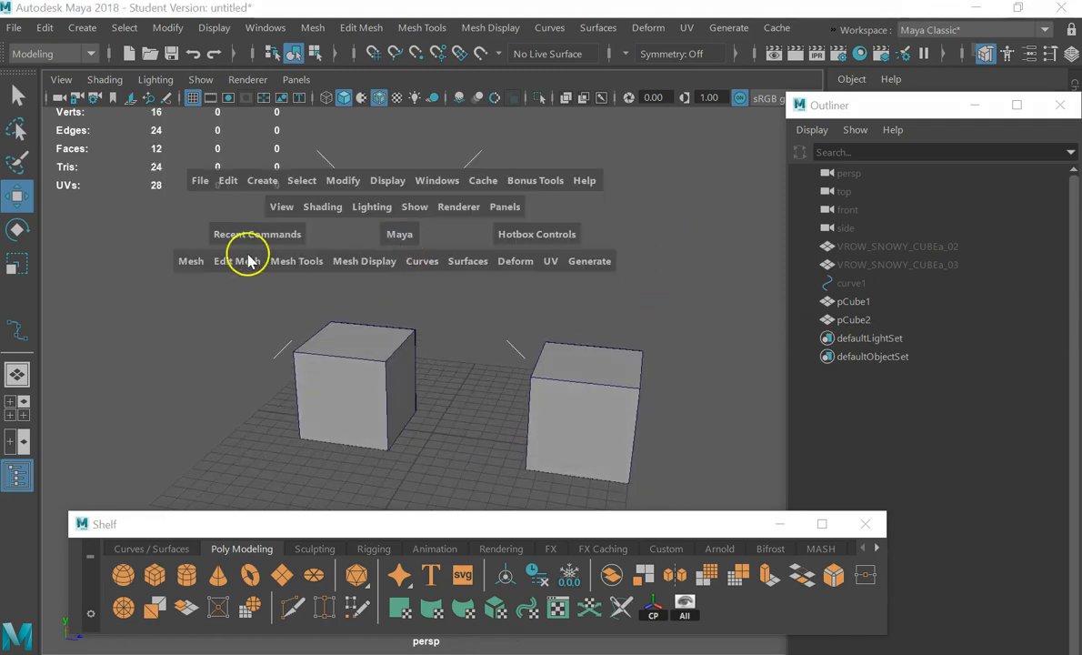
pyautogui.moveTo(538, 241); pyautogui.dragTo(496, 270)
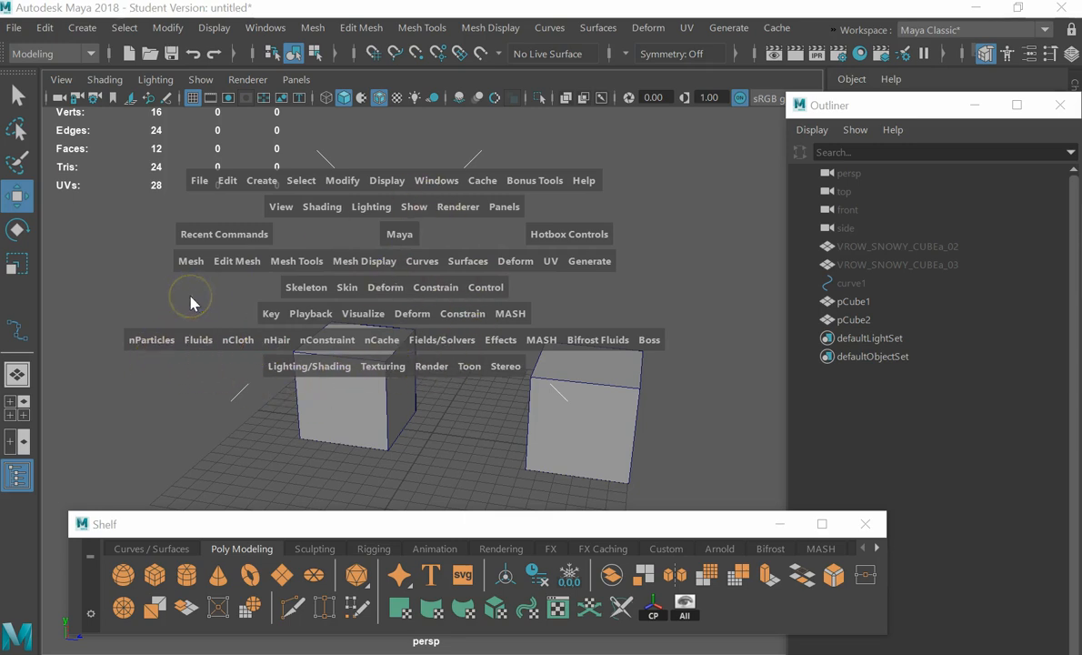
pyautogui.click(202, 261)
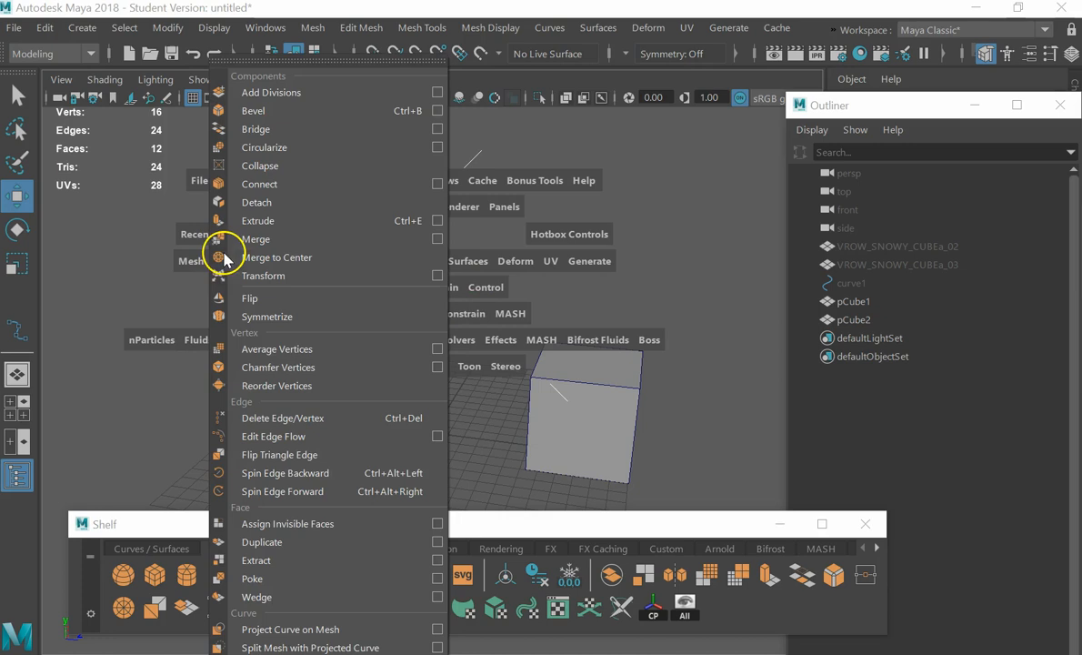
pyautogui.click(79, 265)
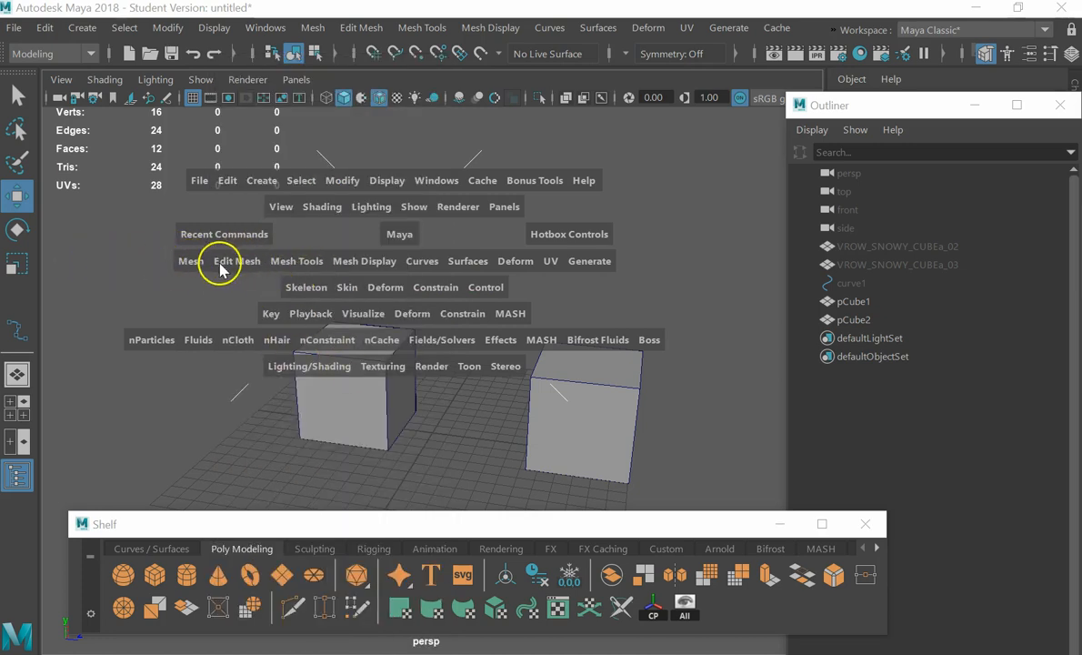
# Limit the hotbox to the modeling menus again through the Hotbox Controls
pyautogui.click(559, 239)
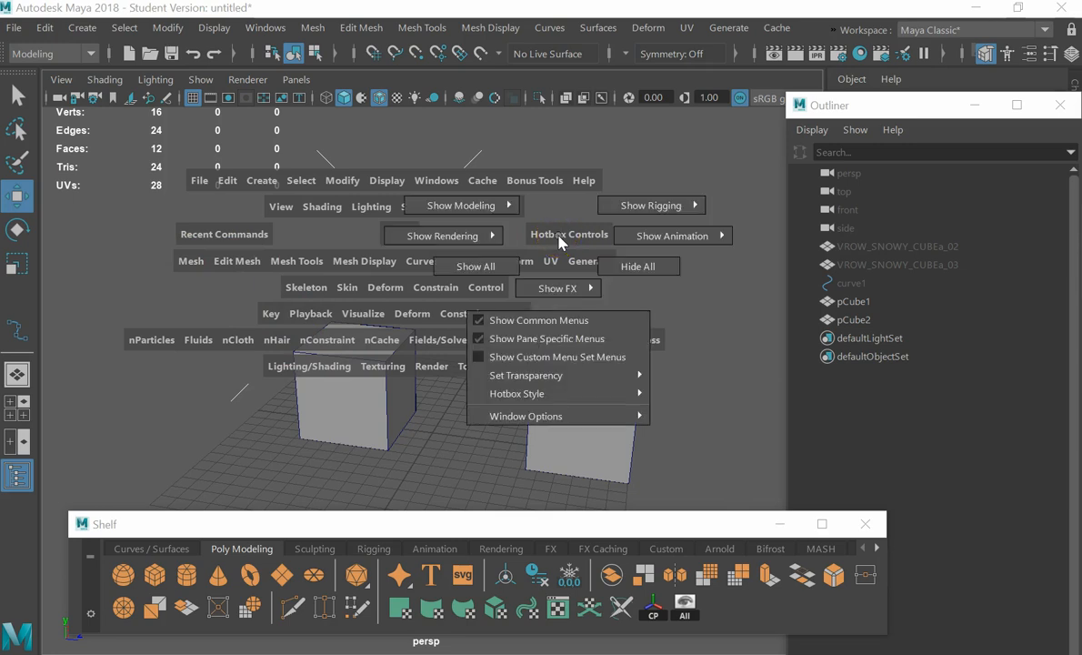
pyautogui.moveTo(559, 240); pyautogui.dragTo(513, 159)
pyautogui.press('space')
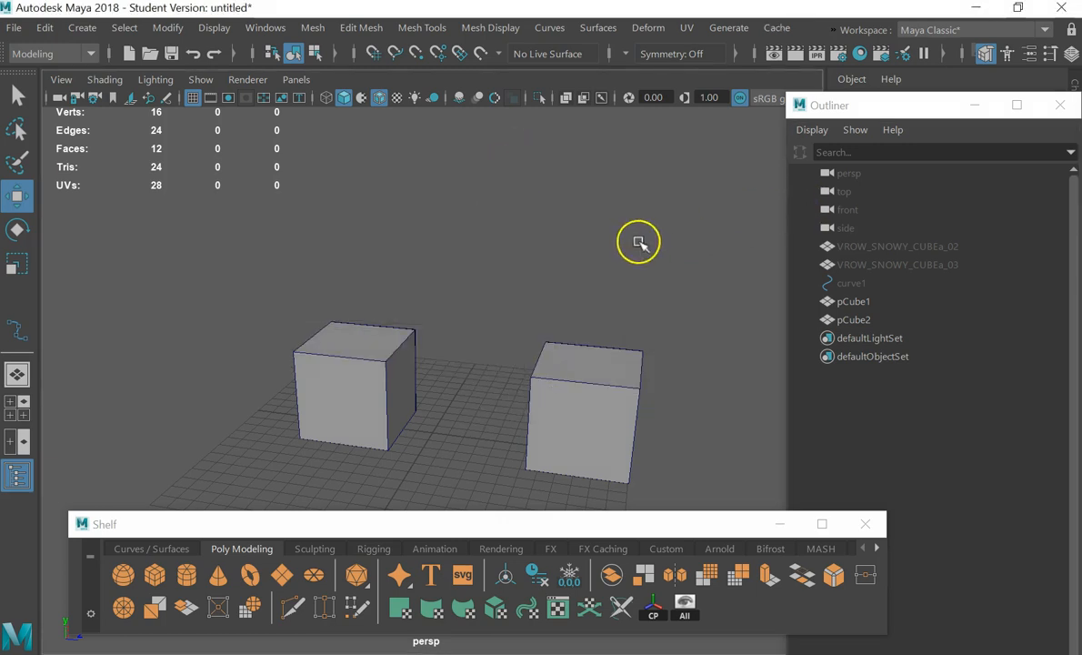
# Look over the window, mesh display, curve and modify commands in the main menu bar
pyautogui.keyDown('alt'); pyautogui.moveTo(546, 273); pyautogui.dragTo(461, 362); pyautogui.keyUp('alt')
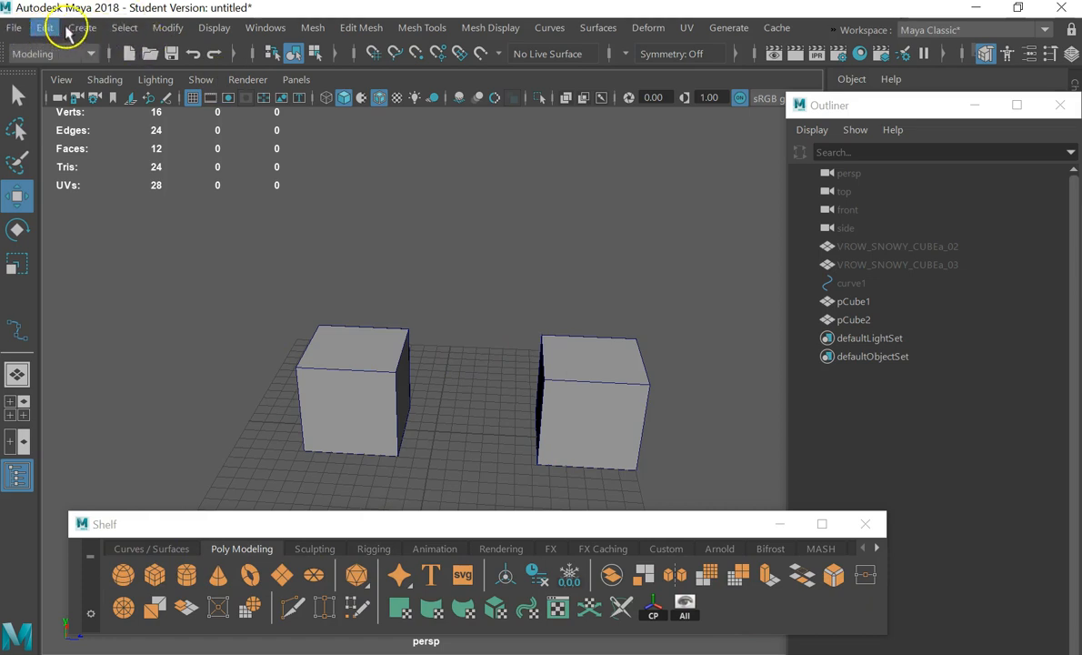
pyautogui.click(264, 27)
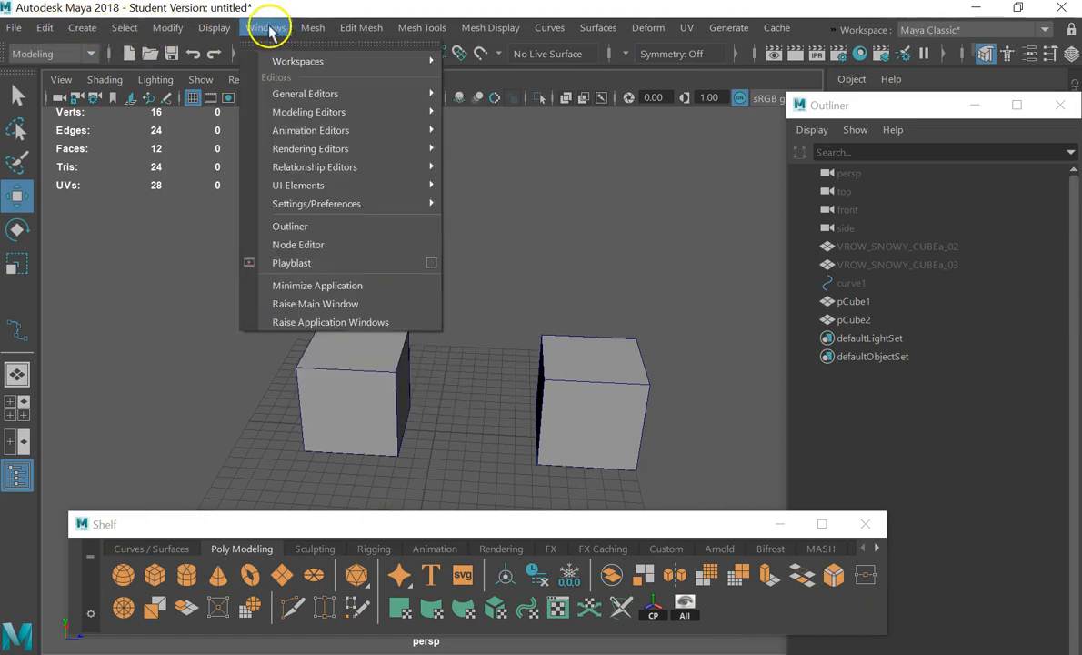
pyautogui.click(499, 29)
pyautogui.click(550, 27)
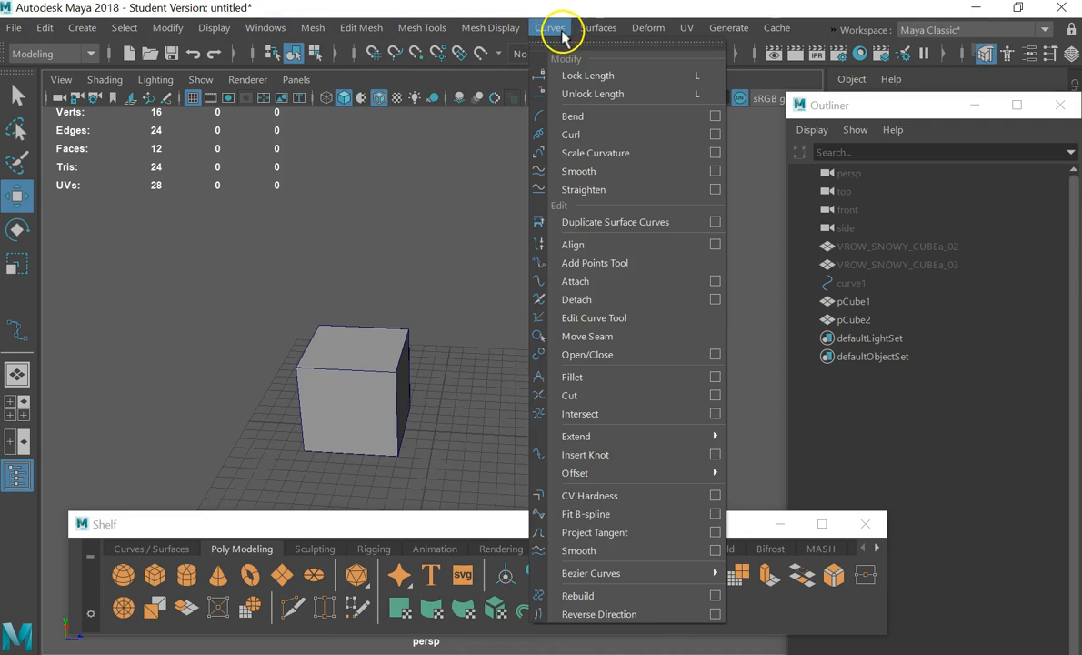
pyautogui.moveTo(598, 32)
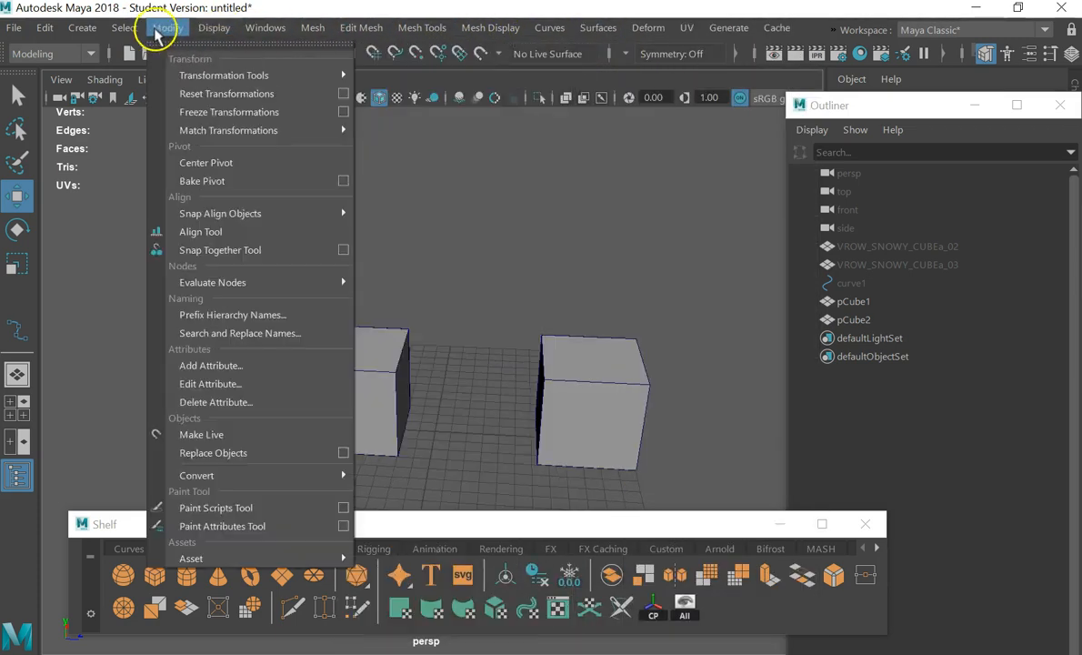
pyautogui.moveTo(125, 27)
pyautogui.click(69, 265)
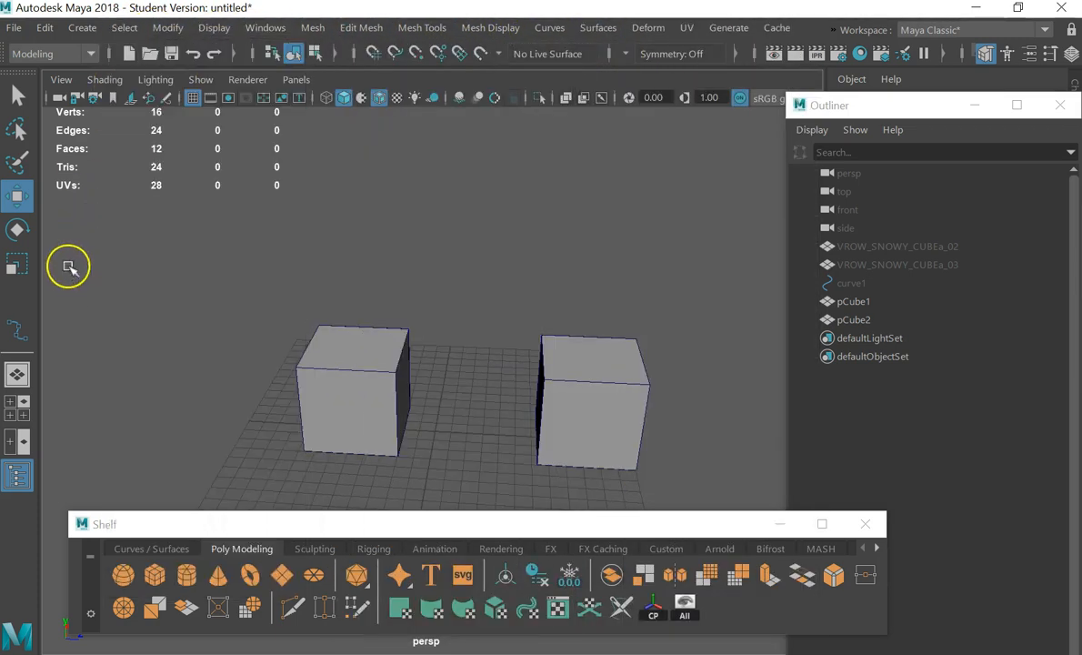
# Select both cubes and combine them into one mesh
pyautogui.keyDown('alt'); pyautogui.moveTo(500, 360); pyautogui.dragTo(400, 321); pyautogui.keyUp('alt')
pyautogui.click(357, 327)
pyautogui.click(573, 348)
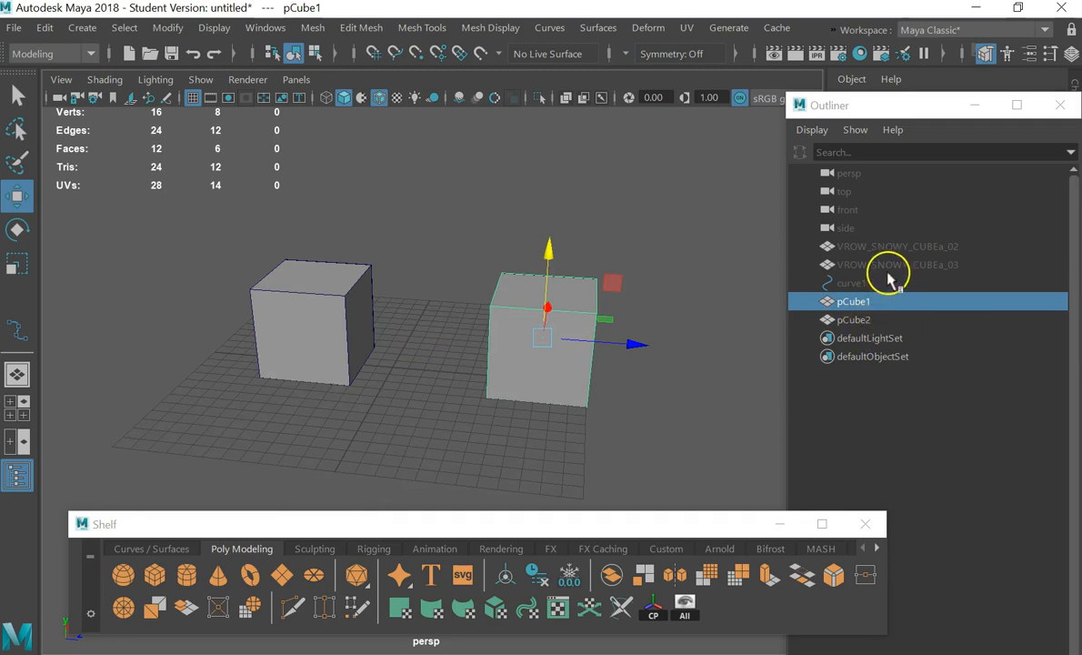
pyautogui.keyDown('alt'); pyautogui.moveTo(664, 355); pyautogui.dragTo(652, 397); pyautogui.keyUp('alt')
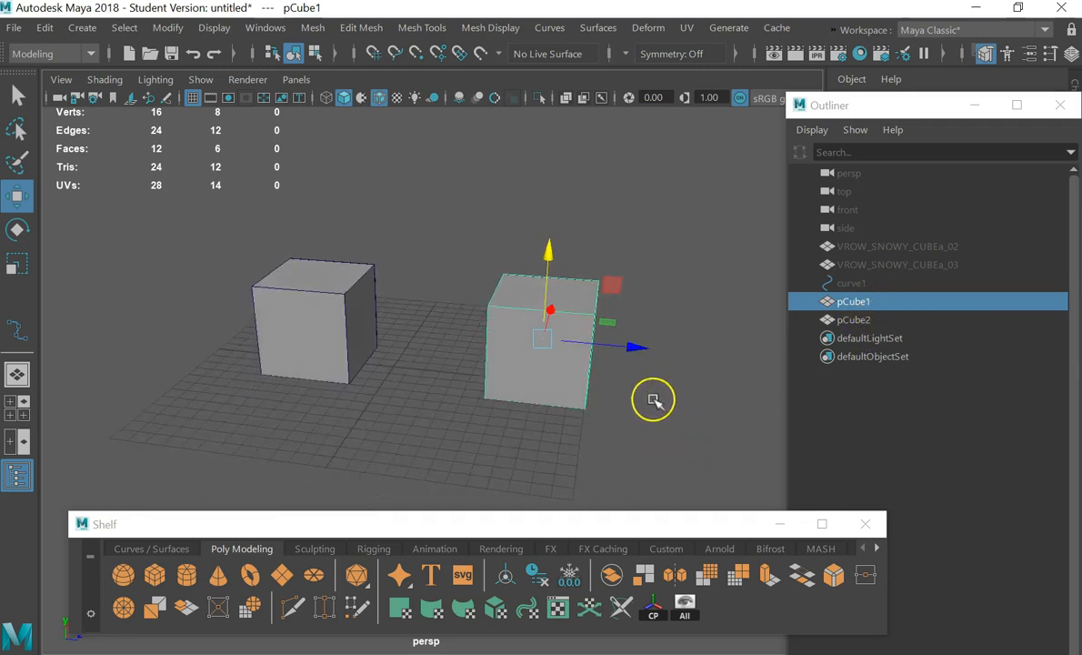
pyautogui.click(369, 334)
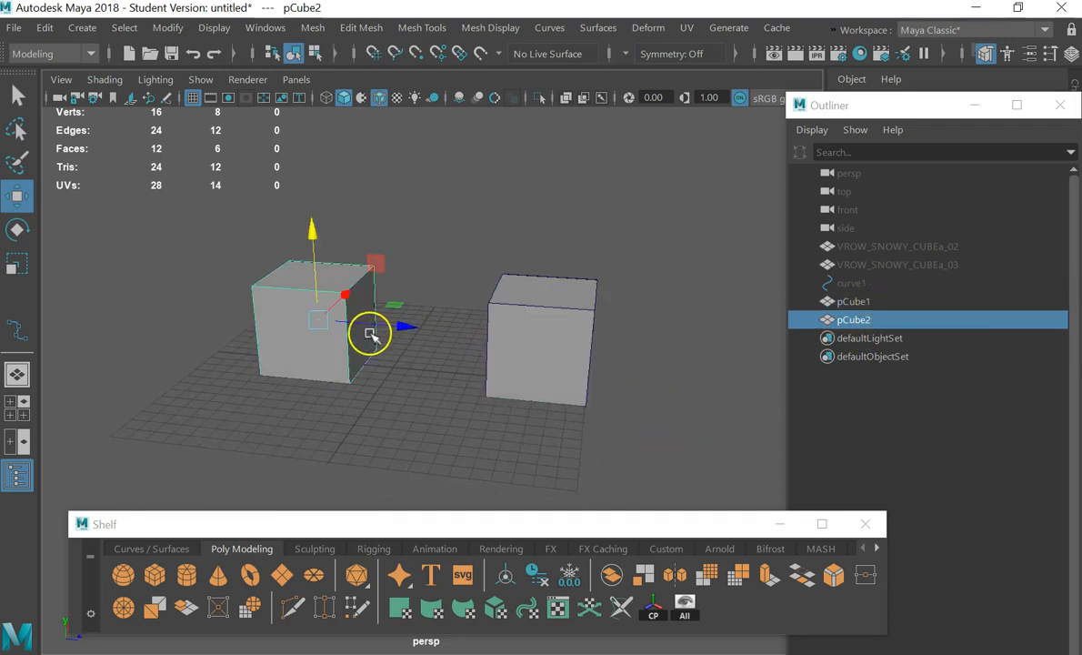
pyautogui.moveTo(382, 355)
pyautogui.keyDown('alt'); pyautogui.mouseDown()
pyautogui.moveTo(406, 380)
pyautogui.moveTo(423, 374)
pyautogui.moveTo(411, 350)
pyautogui.moveTo(394, 350)
pyautogui.mouseUp(); pyautogui.keyUp('alt')
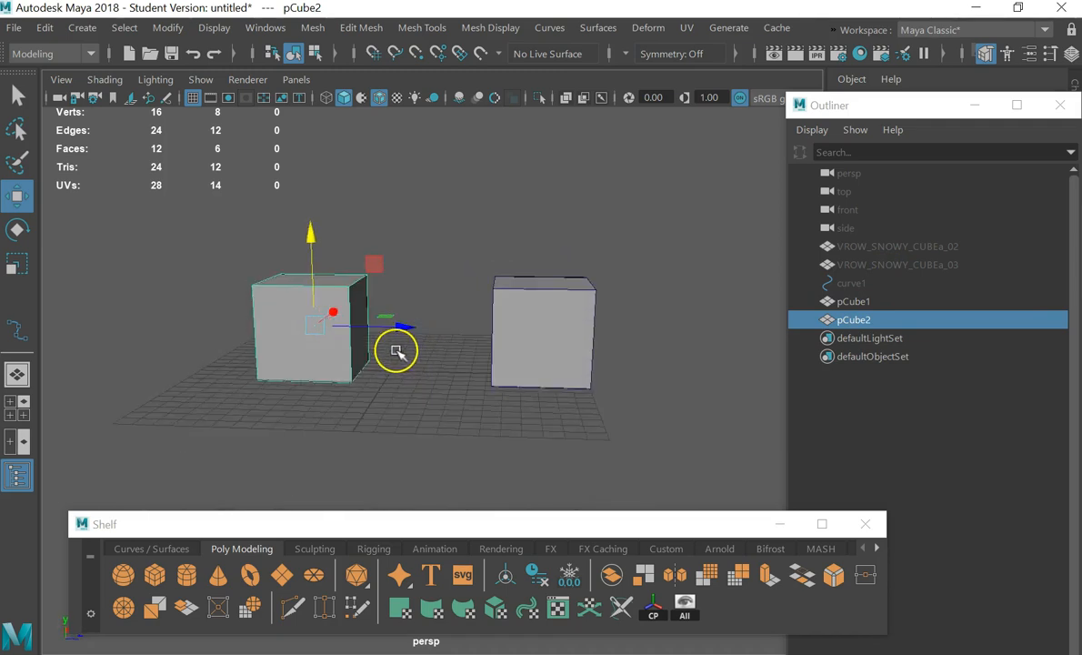
pyautogui.keyDown('shift'); pyautogui.click(558, 349); pyautogui.keyUp('shift')
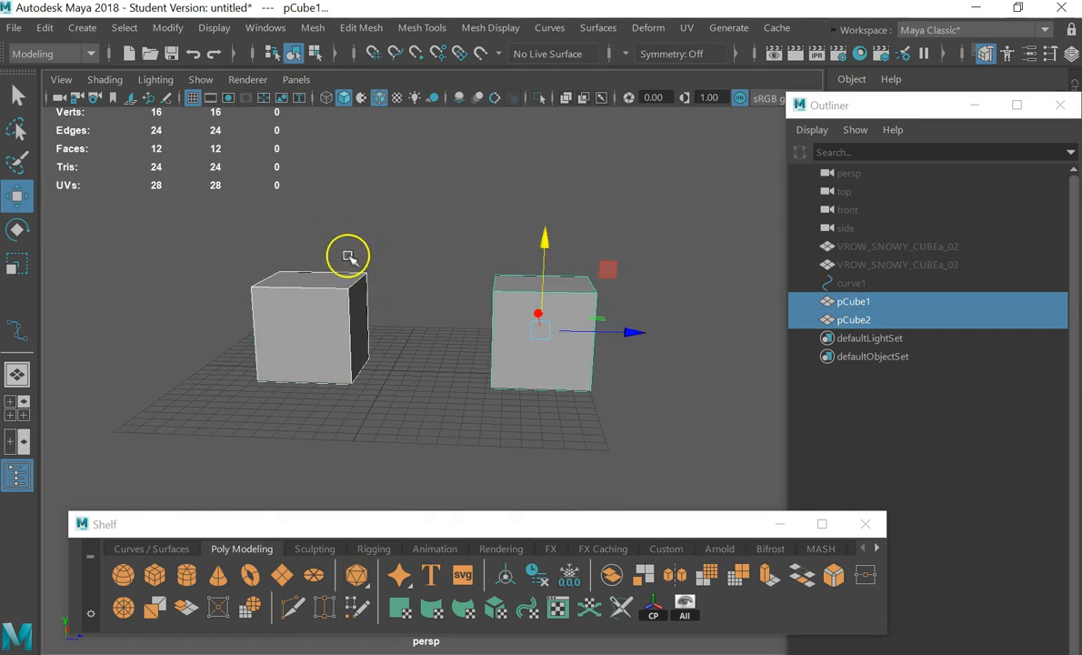
pyautogui.press('space')
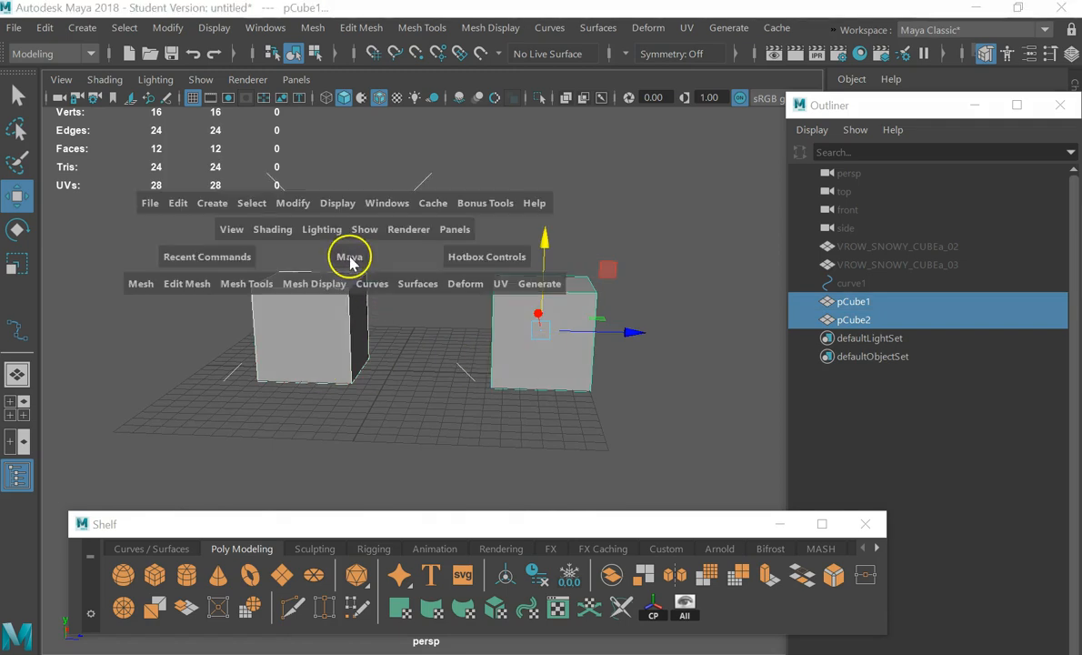
pyautogui.click(193, 288)
pyautogui.click(104, 306)
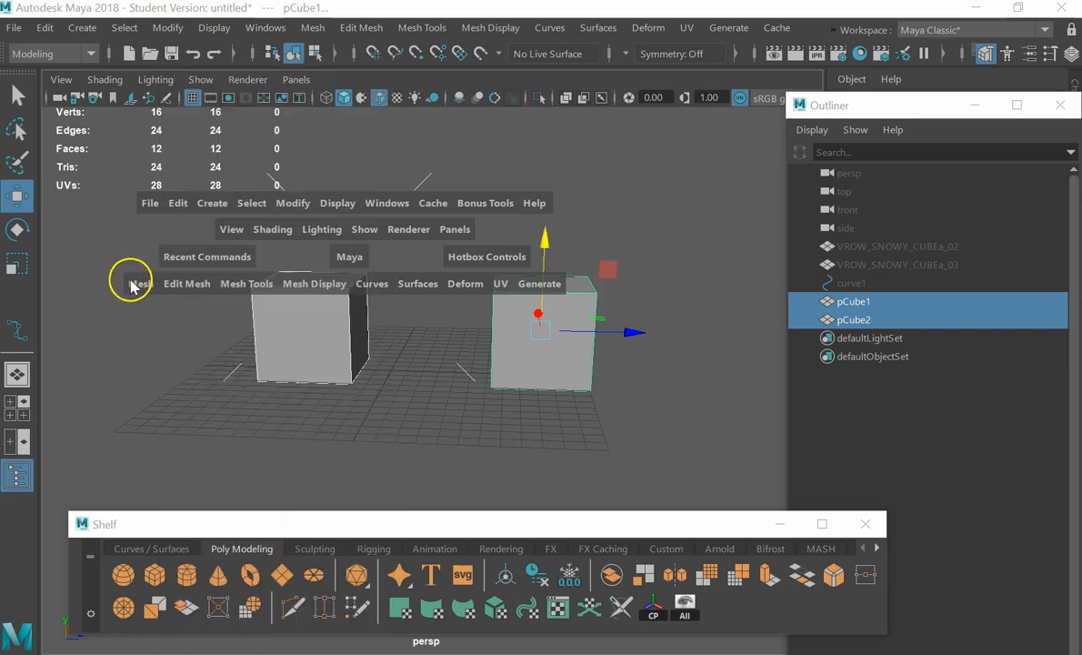
pyautogui.click(130, 284)
pyautogui.click(162, 321)
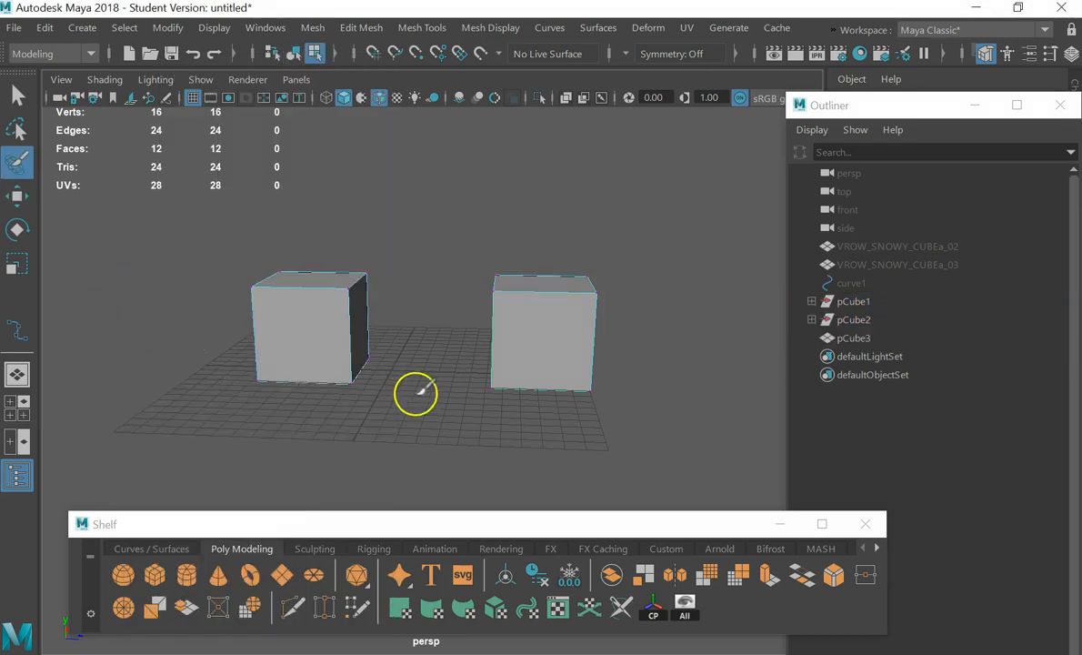
# Return to object mode with the Select tool and select the combined cube mesh as a single object
pyautogui.click(17, 94)
pyautogui.moveTo(539, 332); pyautogui.dragTo(630, 90, button='right')
pyautogui.click(648, 297)
pyautogui.click(530, 318)
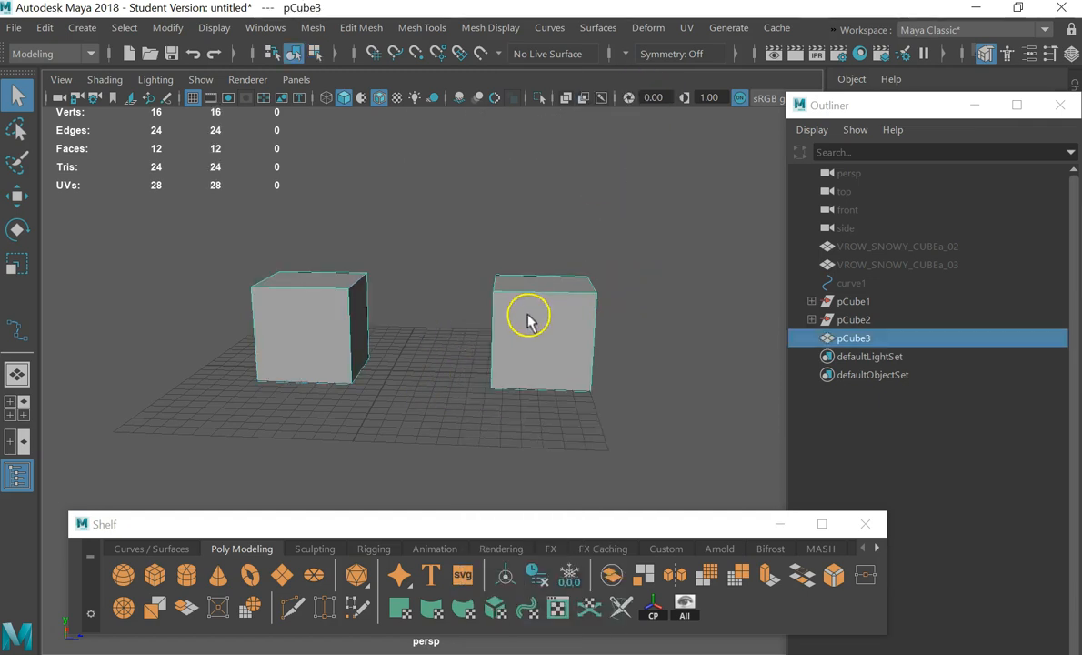
pyautogui.keyDown('alt'); pyautogui.moveTo(600, 338); pyautogui.dragTo(545, 351); pyautogui.keyUp('alt')
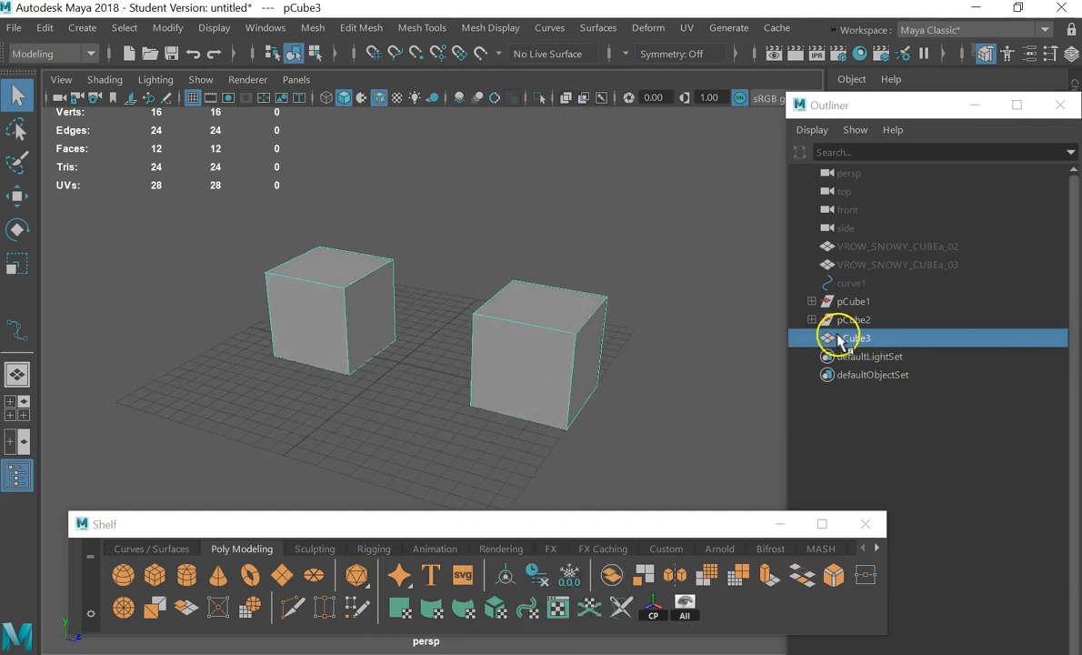
pyautogui.click(864, 345)
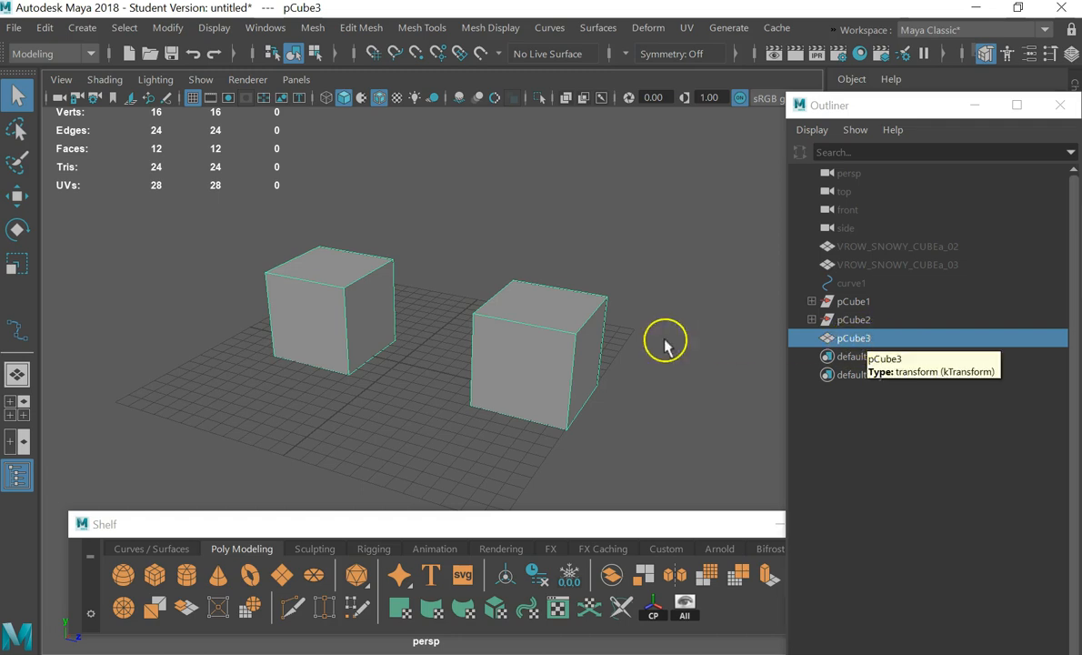
# Switch the combined mesh to face mode and select the two inner faces that face each other across the gap
pyautogui.click(627, 354)
pyautogui.keyDown('alt'); pyautogui.moveTo(527, 382); pyautogui.dragTo(438, 350); pyautogui.keyUp('alt')
pyautogui.moveTo(332, 292); pyautogui.dragTo(347, 180, button='right')
pyautogui.click(339, 296)
pyautogui.keyDown('alt'); pyautogui.moveTo(445, 321); pyautogui.dragTo(488, 305); pyautogui.keyUp('alt')
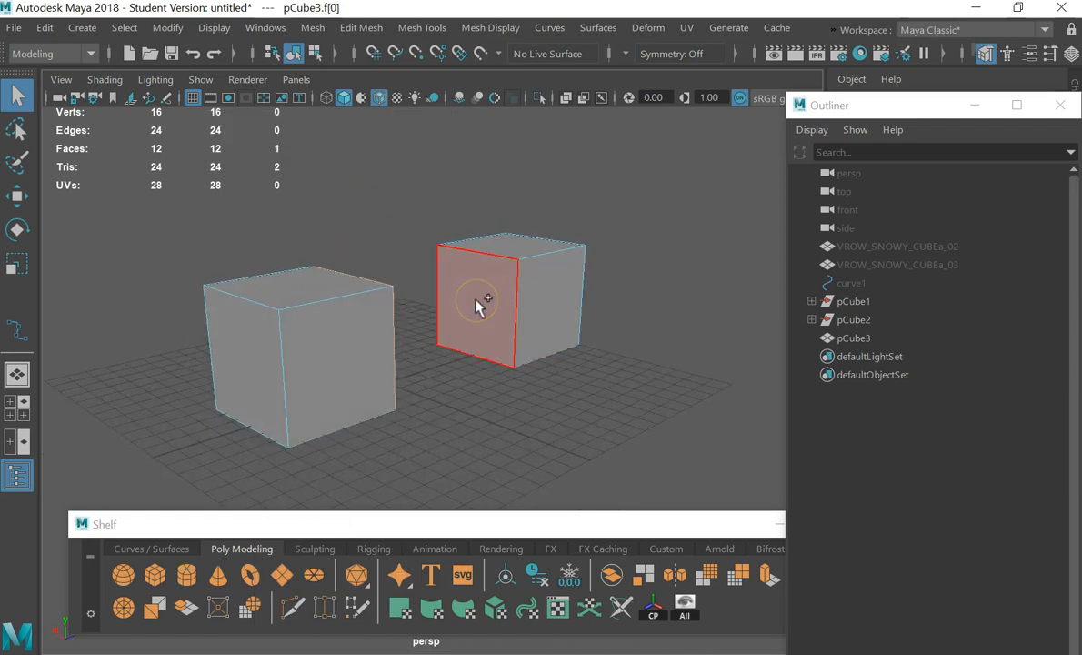
pyautogui.keyDown('shift'); pyautogui.click(481, 305); pyautogui.keyUp('shift')
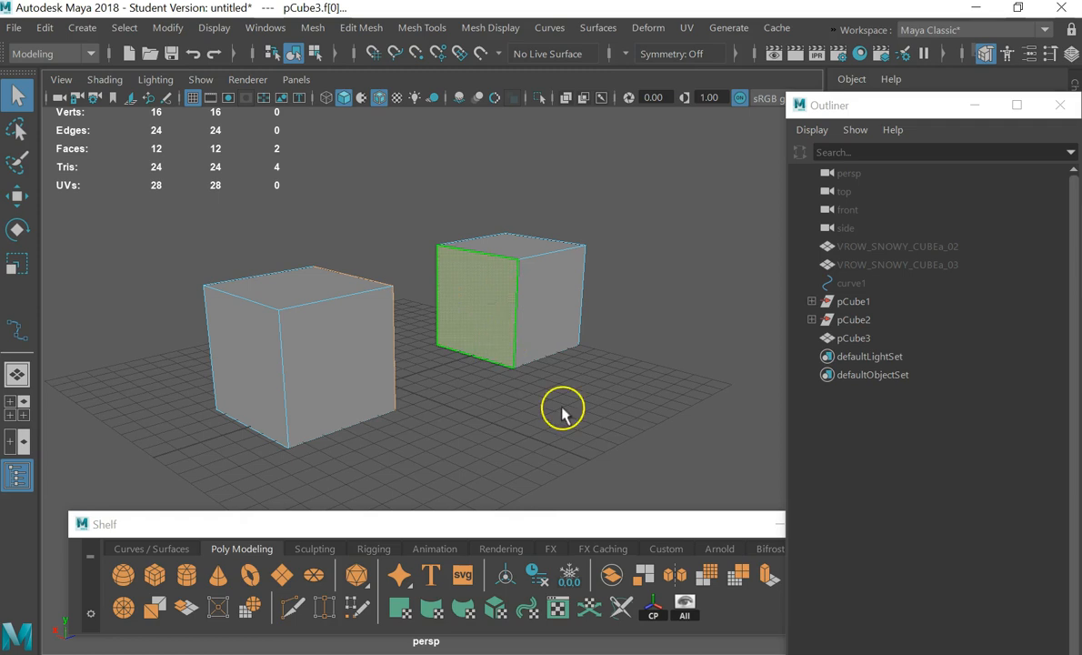
# Shrink the Outliner window and move it and the Shelf window clear of the Modeling Toolkit
pyautogui.moveTo(845, 116); pyautogui.dragTo(721, 118)
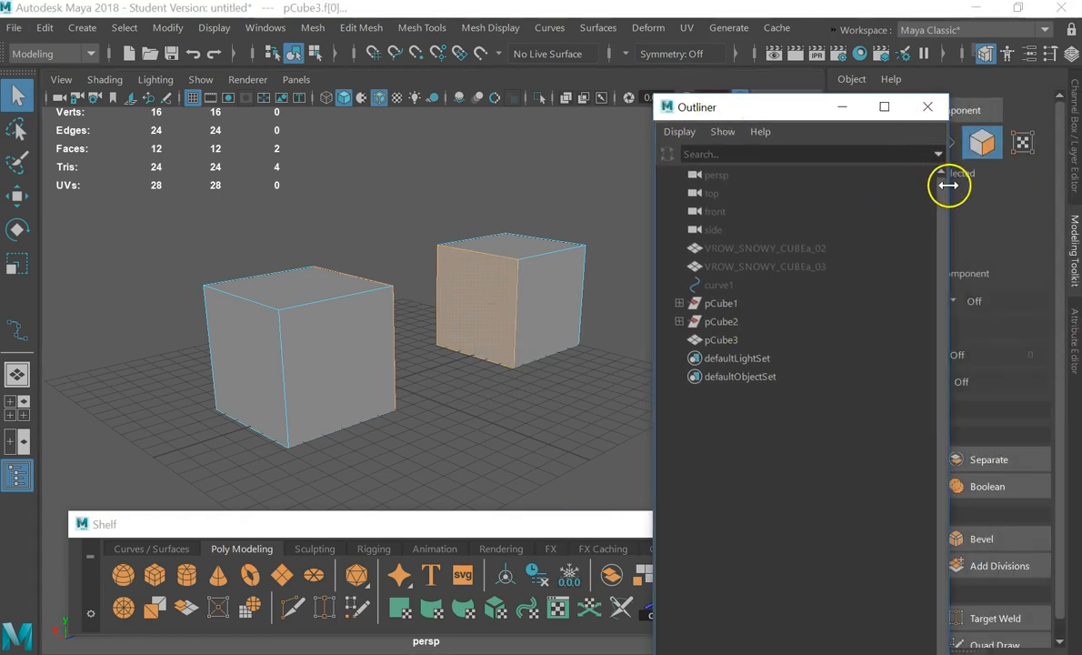
pyautogui.moveTo(947, 185); pyautogui.dragTo(930, 185)
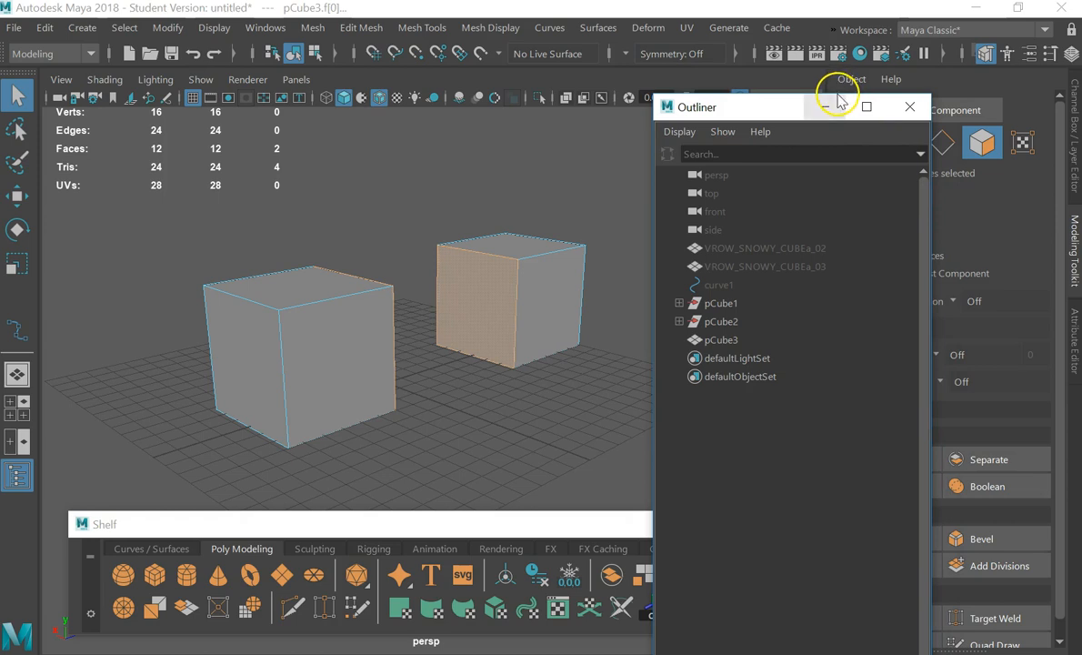
pyautogui.moveTo(836, 91); pyautogui.dragTo(650, 238)
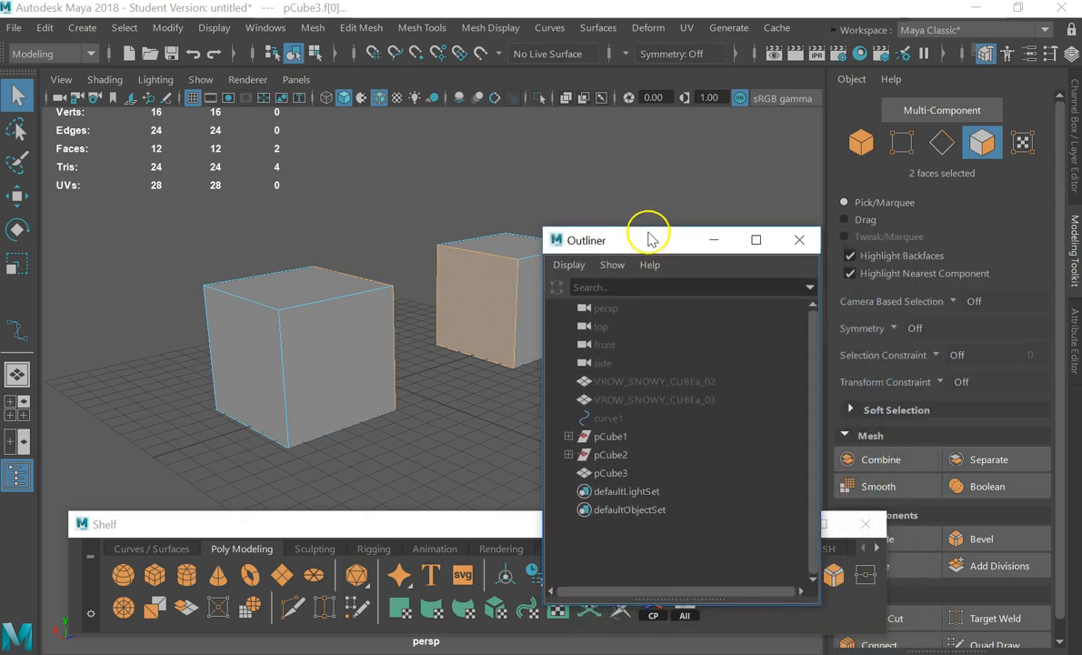
pyautogui.moveTo(825, 440); pyautogui.dragTo(740, 432)
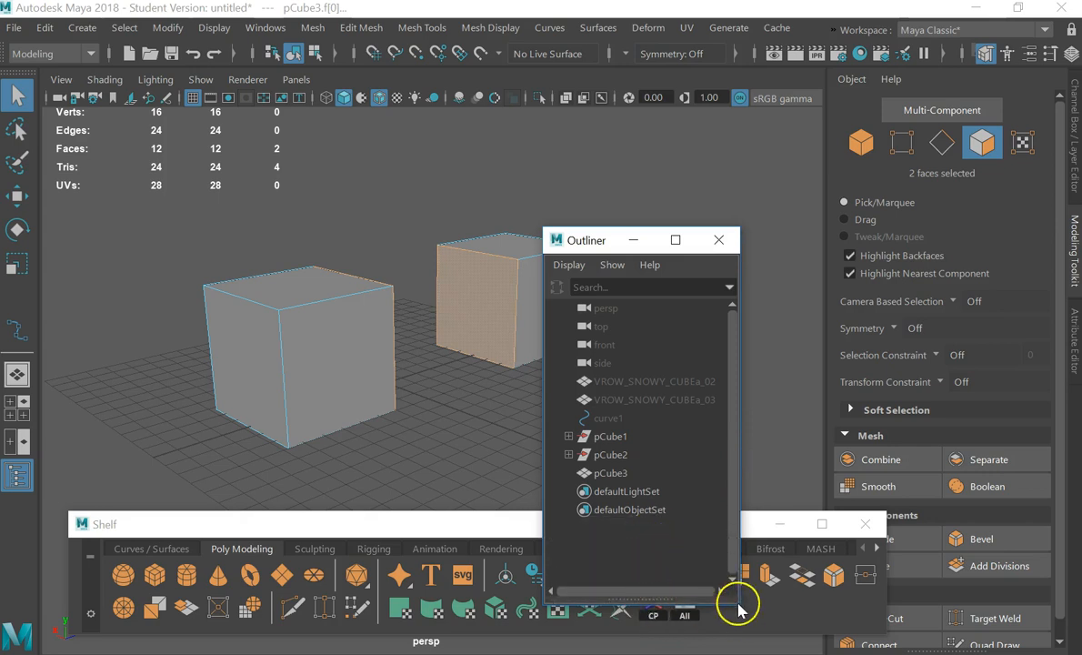
pyautogui.moveTo(739, 607); pyautogui.dragTo(735, 543)
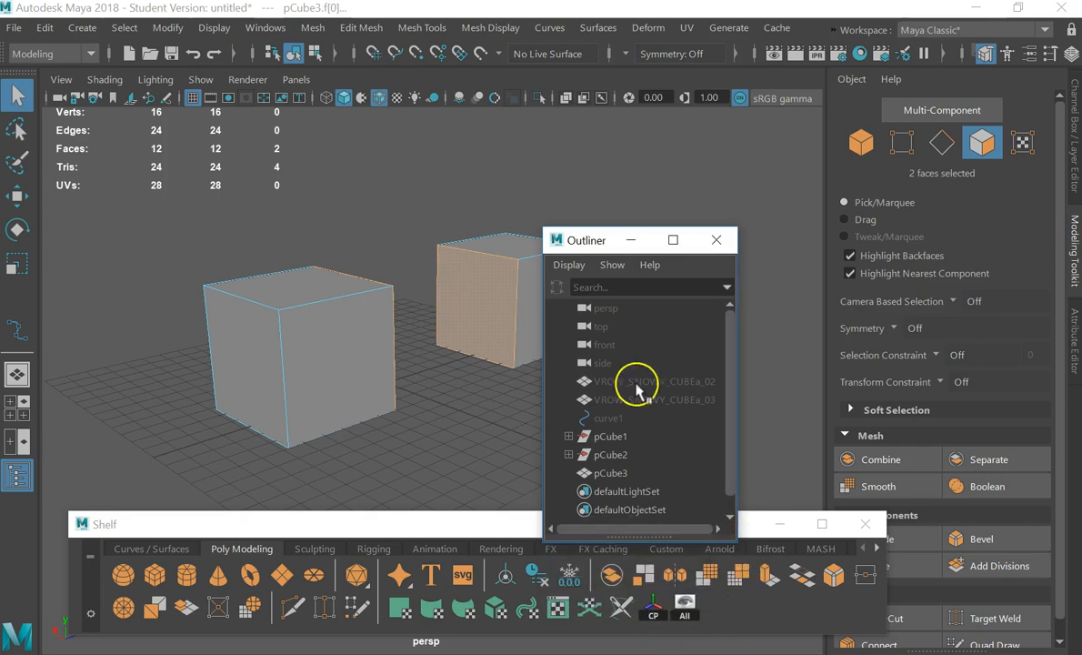
pyautogui.moveTo(582, 240); pyautogui.dragTo(648, 167)
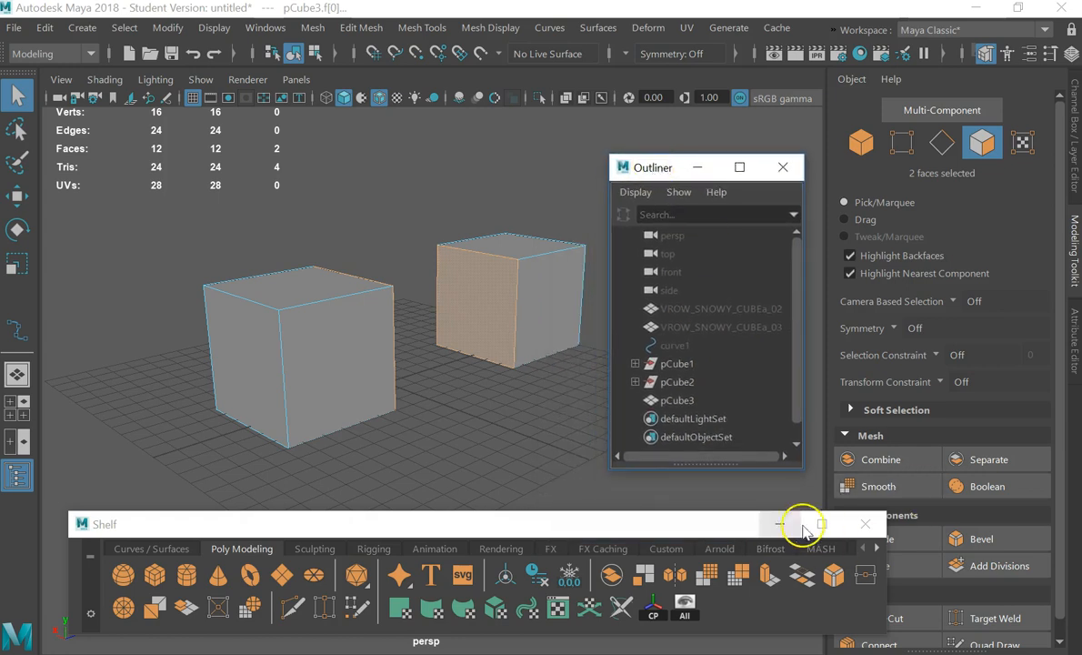
pyautogui.moveTo(732, 527); pyautogui.dragTo(680, 532)
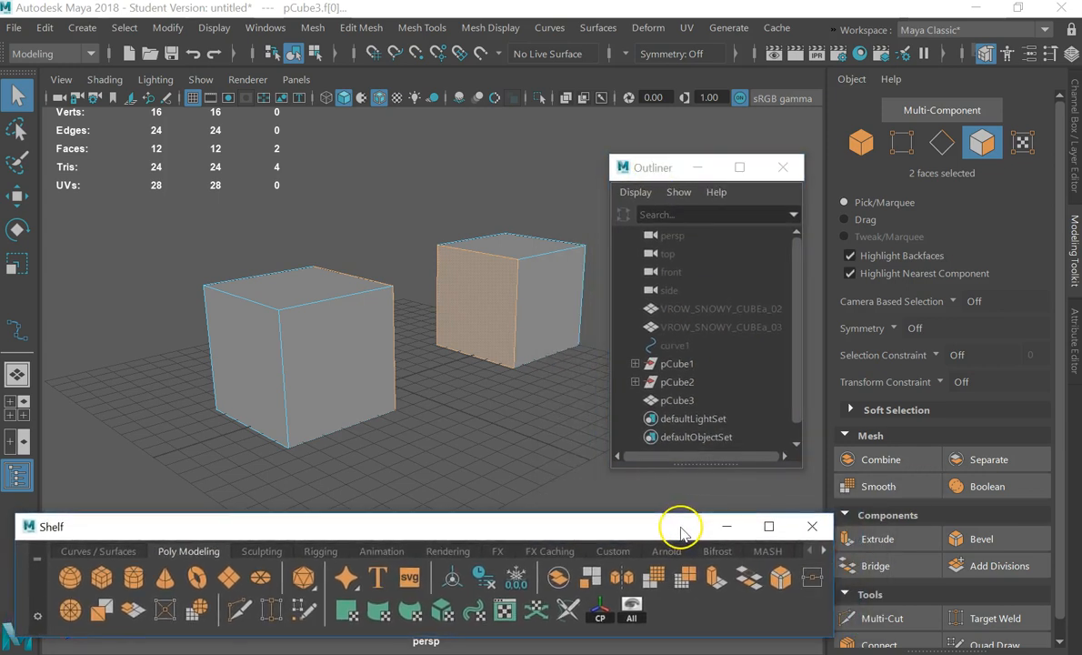
# Bridge the two selected inner faces to join the cubes with connecting geometry
pyautogui.scroll(-1, 984, 575)
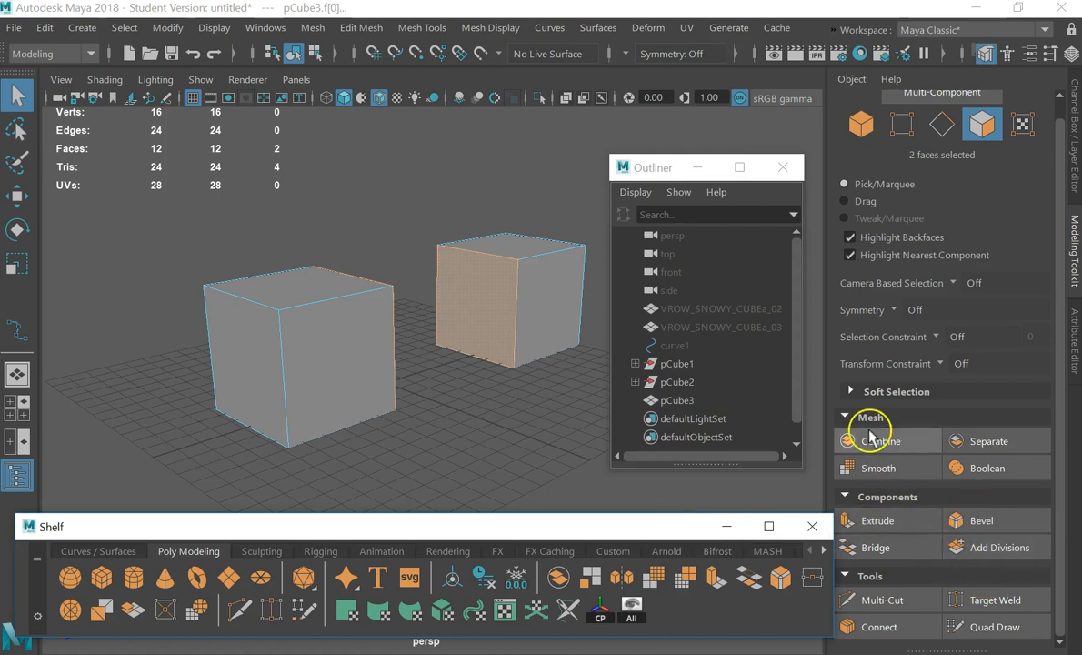
pyautogui.keyDown('alt'); pyautogui.moveTo(478, 343); pyautogui.dragTo(361, 367); pyautogui.keyUp('alt')
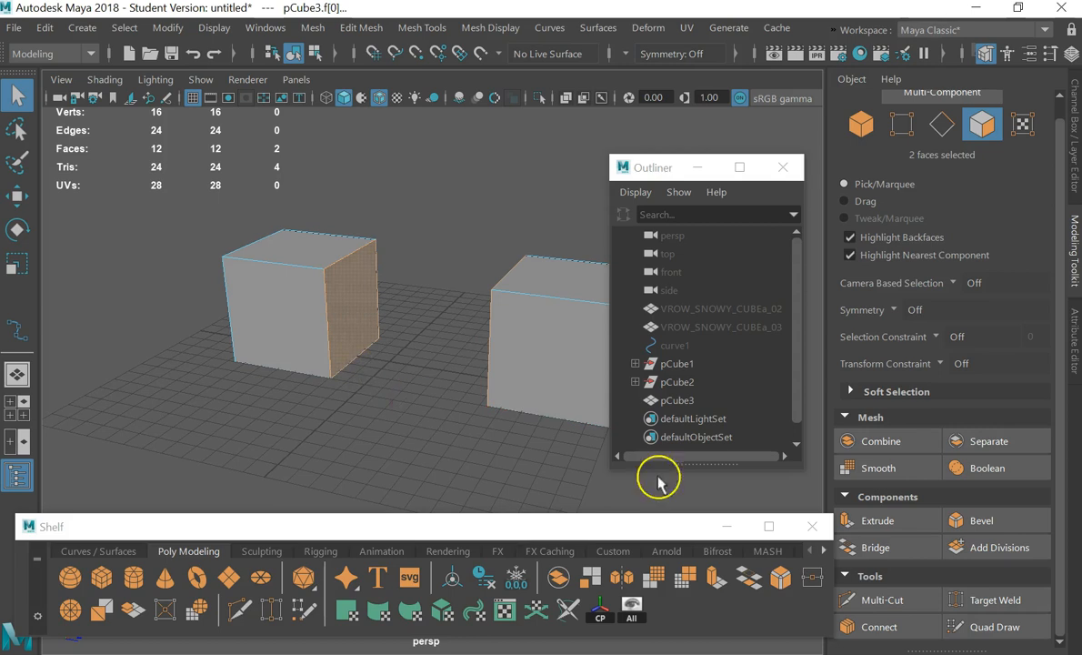
pyautogui.click(900, 548)
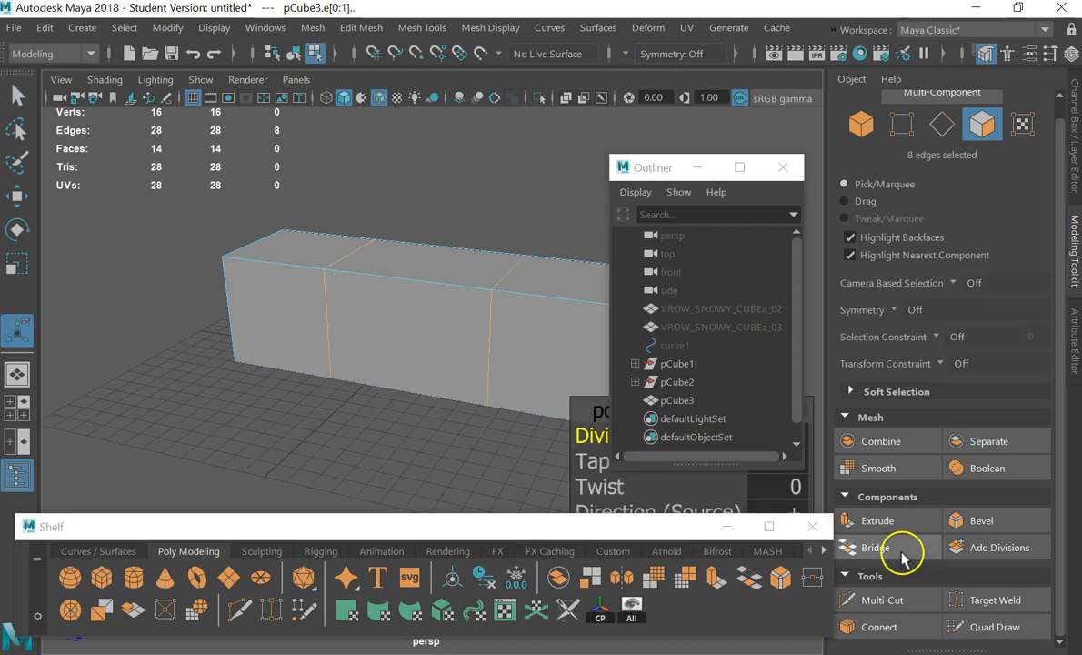
pyautogui.keyDown('alt'); pyautogui.moveTo(283, 333); pyautogui.dragTo(418, 314); pyautogui.keyUp('alt')
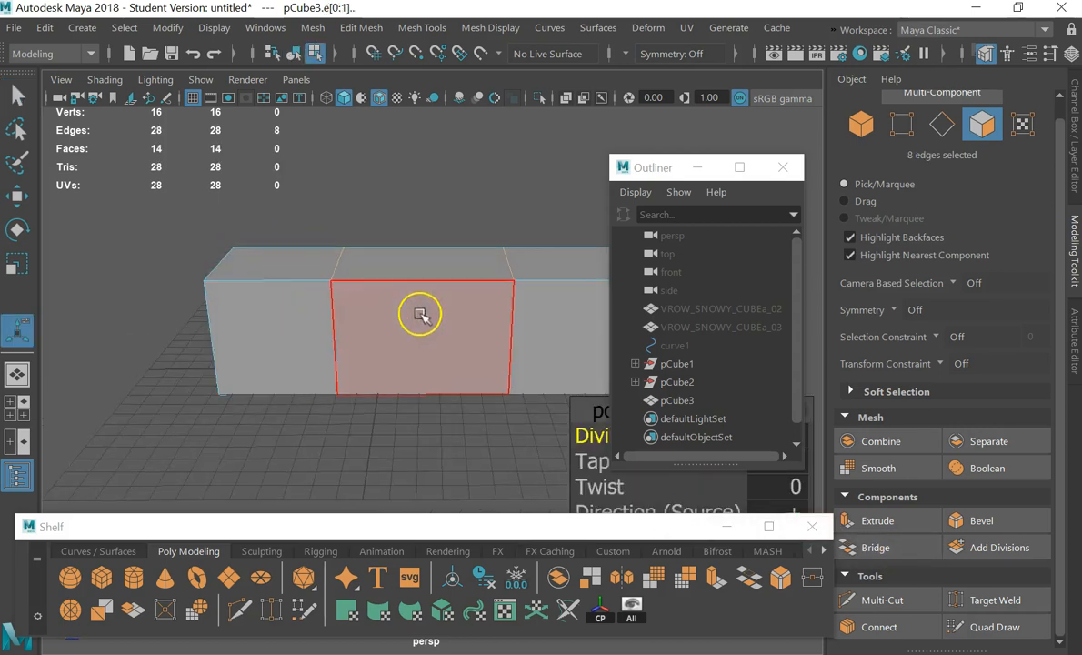
# Scale down the floating bridge settings and place them beside the mesh
pyautogui.moveTo(589, 414); pyautogui.dragTo(111, 256)
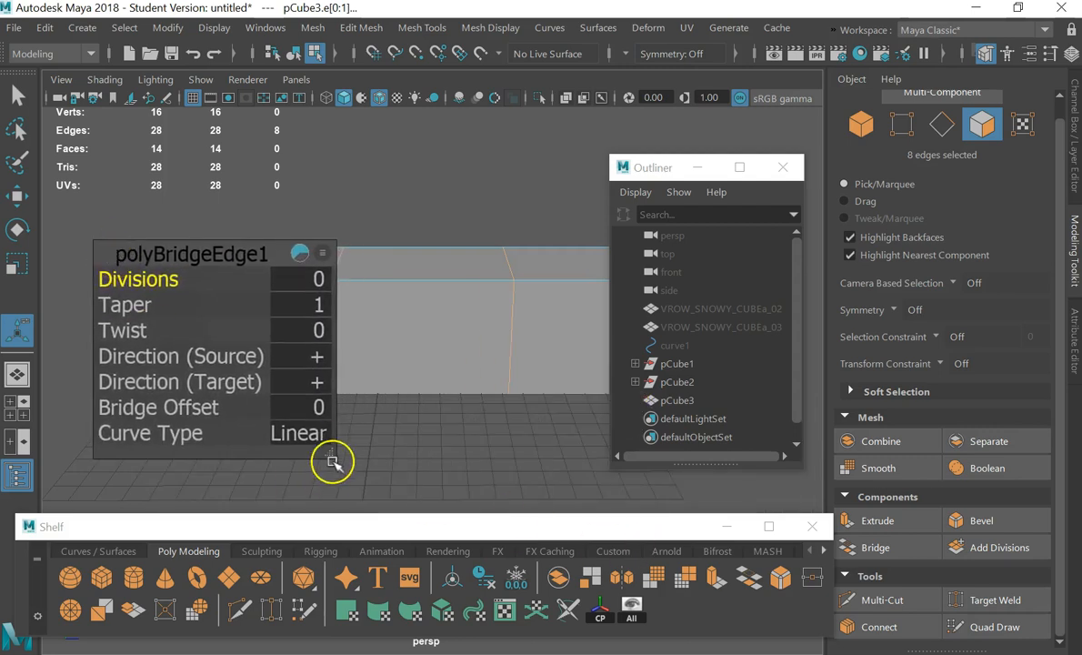
pyautogui.moveTo(330, 452); pyautogui.dragTo(225, 357)
pyautogui.moveTo(129, 249); pyautogui.dragTo(103, 353)
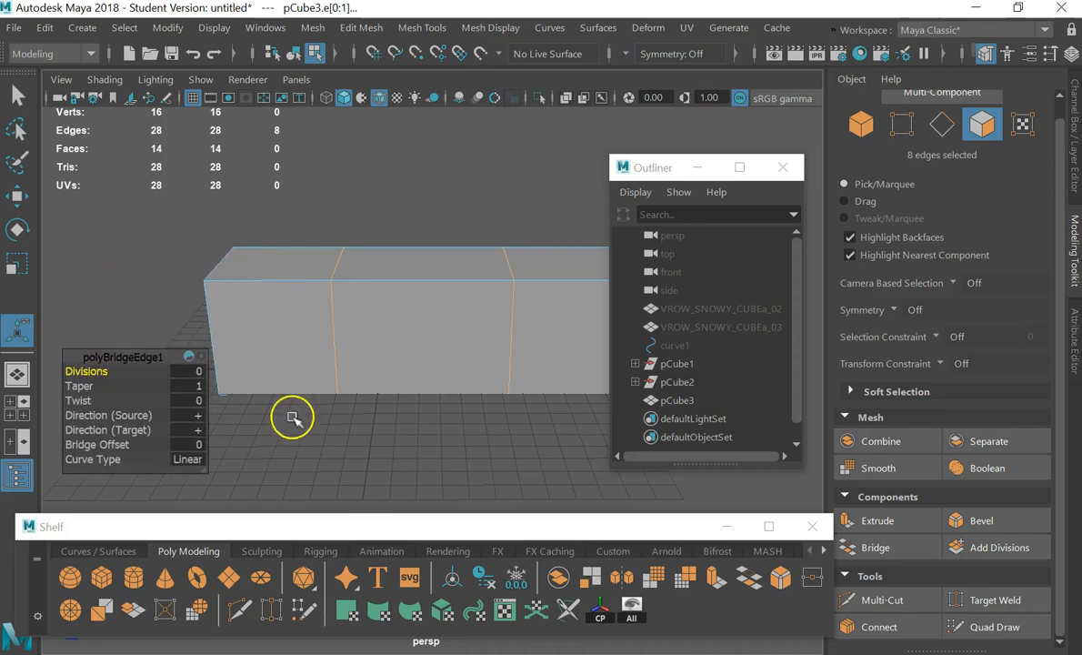
# Close the Outliner and move the bridge settings into the space it covered
pyautogui.keyDown('alt'); pyautogui.moveTo(460, 415); pyautogui.dragTo(399, 389); pyautogui.keyUp('alt')
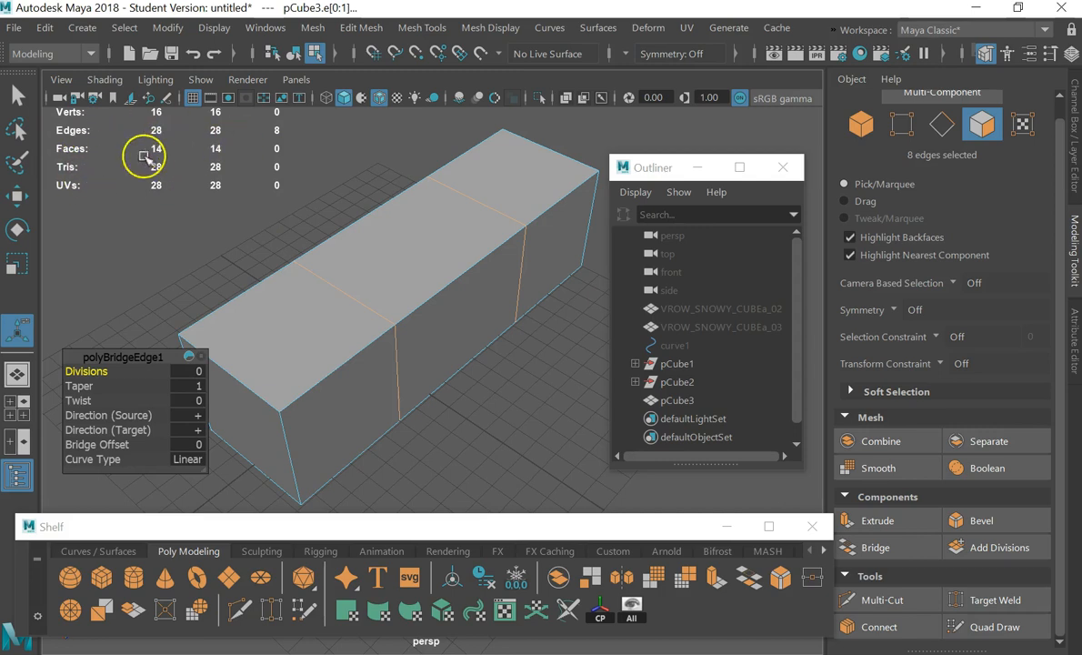
pyautogui.moveTo(656, 167)
pyautogui.mouseDown()
pyautogui.moveTo(684, 213)
pyautogui.moveTo(674, 172)
pyautogui.mouseUp()
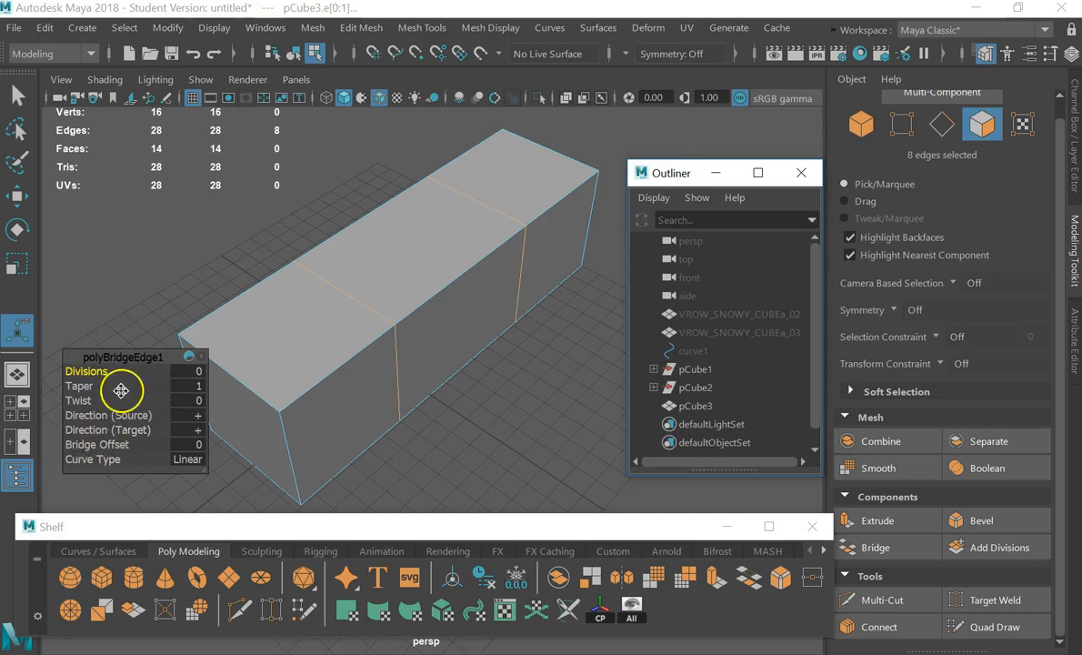
pyautogui.click(17, 475)
pyautogui.moveTo(139, 360); pyautogui.dragTo(753, 375)
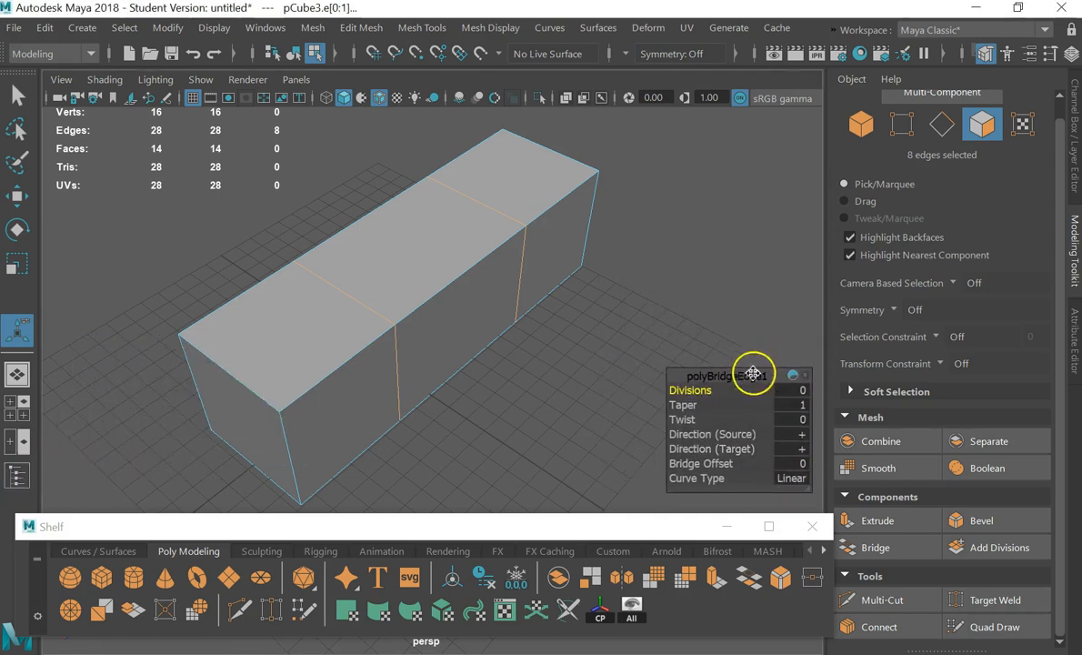
# Extrude the middle face on the long side of the bridged block outward by about 12.43 units
pyautogui.keyDown('alt'); pyautogui.moveTo(486, 385); pyautogui.dragTo(437, 397); pyautogui.keyUp('alt')
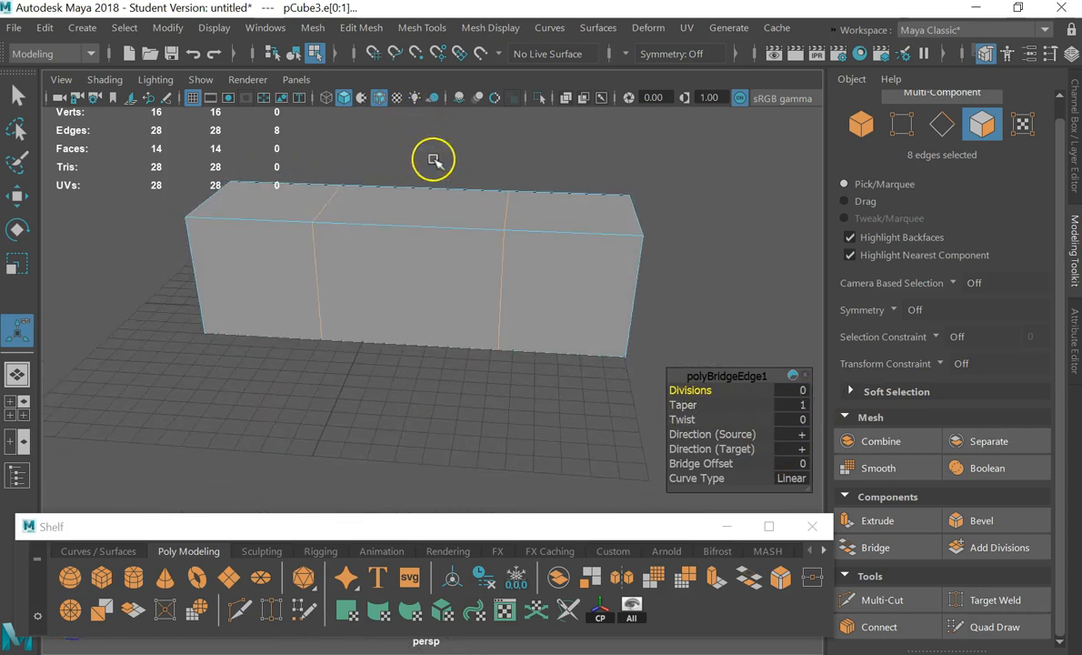
pyautogui.moveTo(457, 273); pyautogui.dragTo(536, 114, button='right')
pyautogui.click(415, 258)
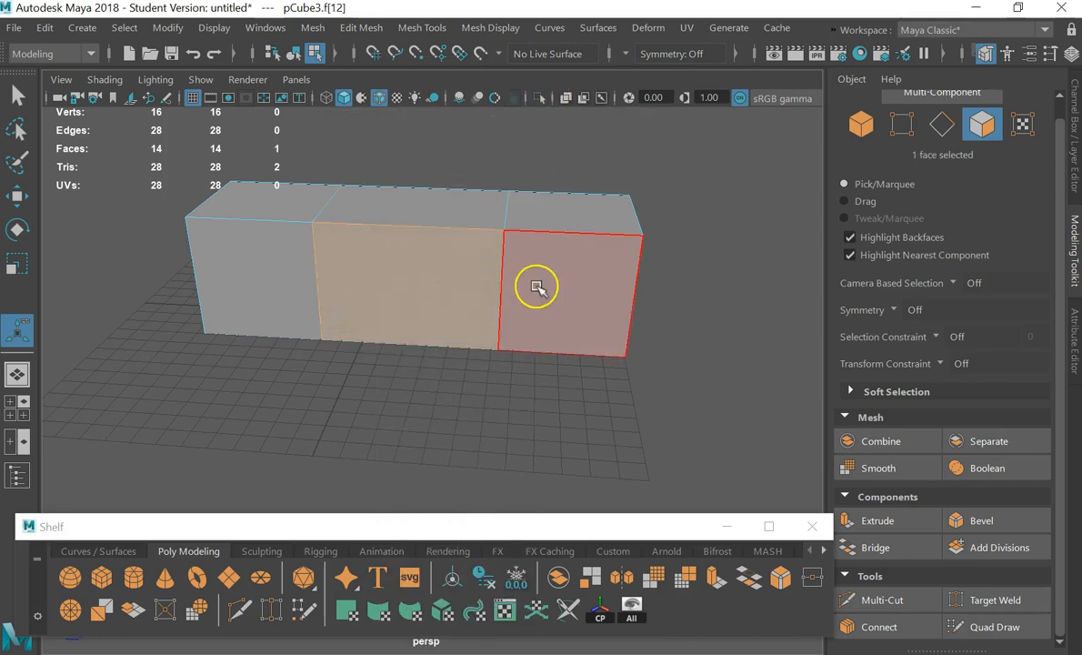
pyautogui.hotkey('ctrl', 'e')
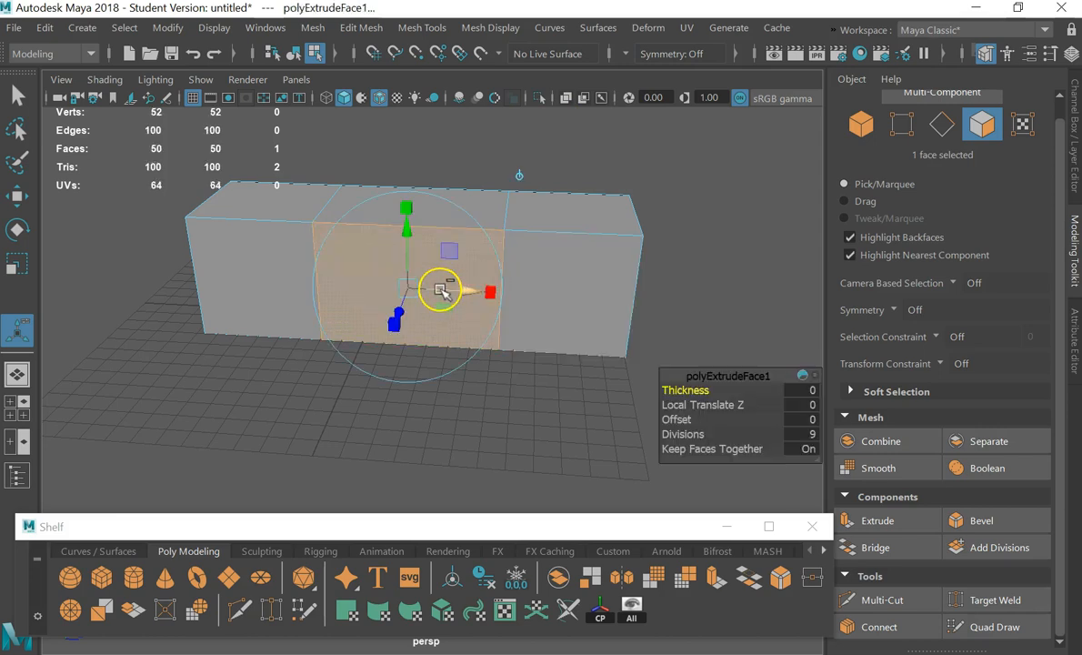
pyautogui.keyDown('alt'); pyautogui.moveTo(440, 290); pyautogui.dragTo(335, 341); pyautogui.keyUp('alt')
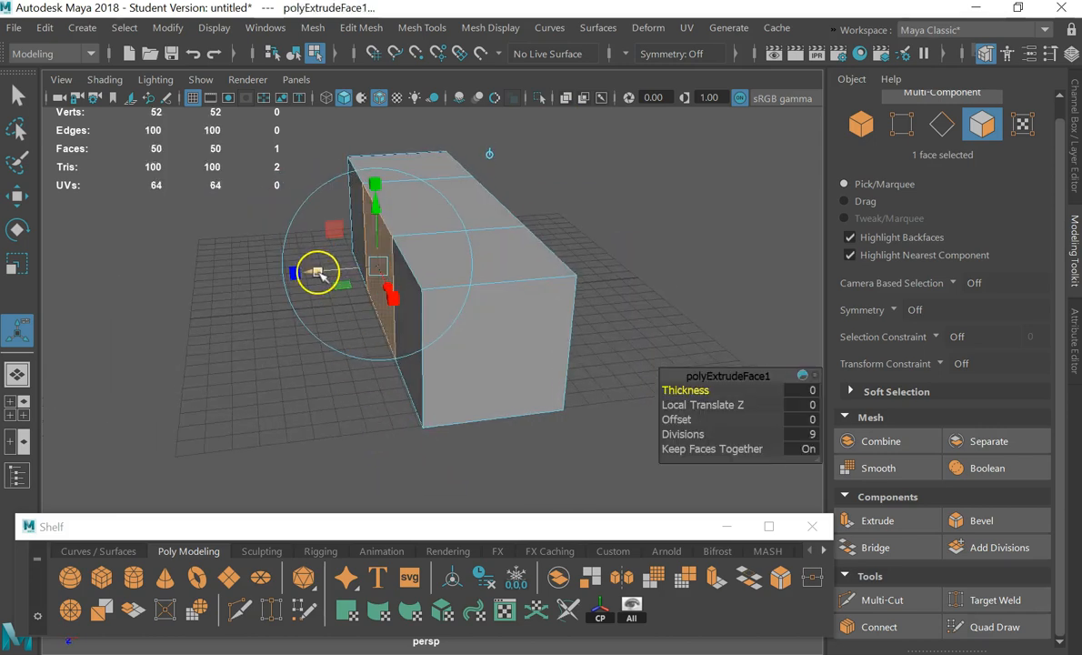
pyautogui.moveTo(317, 271); pyautogui.dragTo(84, 282)
# Set the extrusion's divisions to 1 and its Local Translate Z to about 8.91
pyautogui.click(807, 434)
pyautogui.write('1')
pyautogui.press('Return')
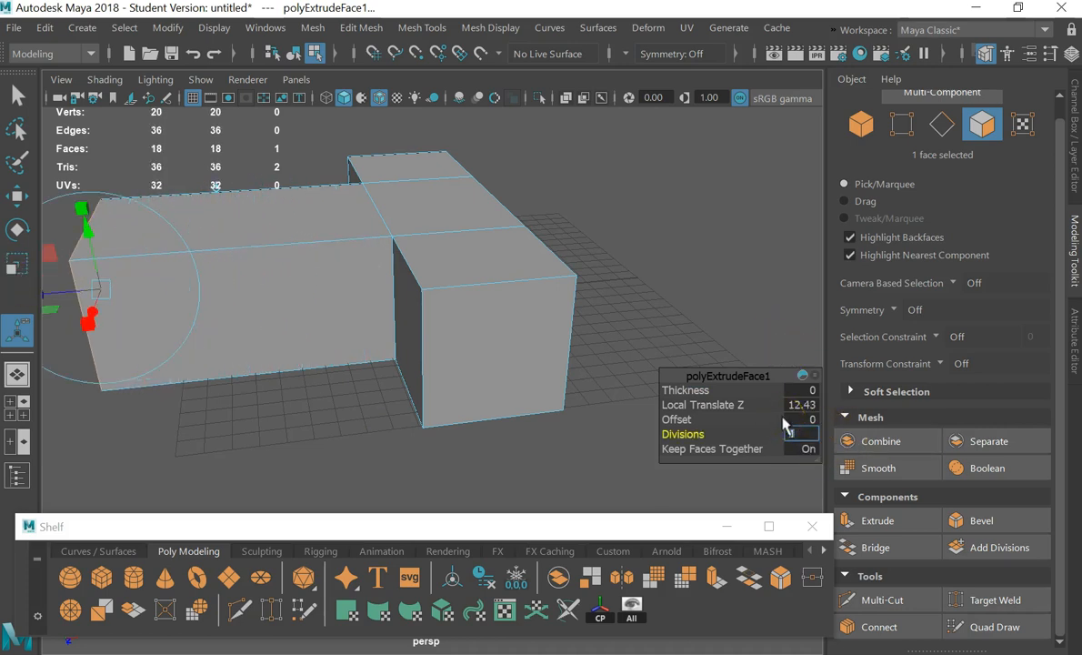
pyautogui.scroll(-5, 210, 172)
pyautogui.keyDown('alt'); pyautogui.moveTo(356, 214); pyautogui.dragTo(500, 200, button='middle'); pyautogui.keyUp('alt')
pyautogui.keyDown('alt'); pyautogui.moveTo(500, 200); pyautogui.dragTo(498, 227); pyautogui.keyUp('alt')
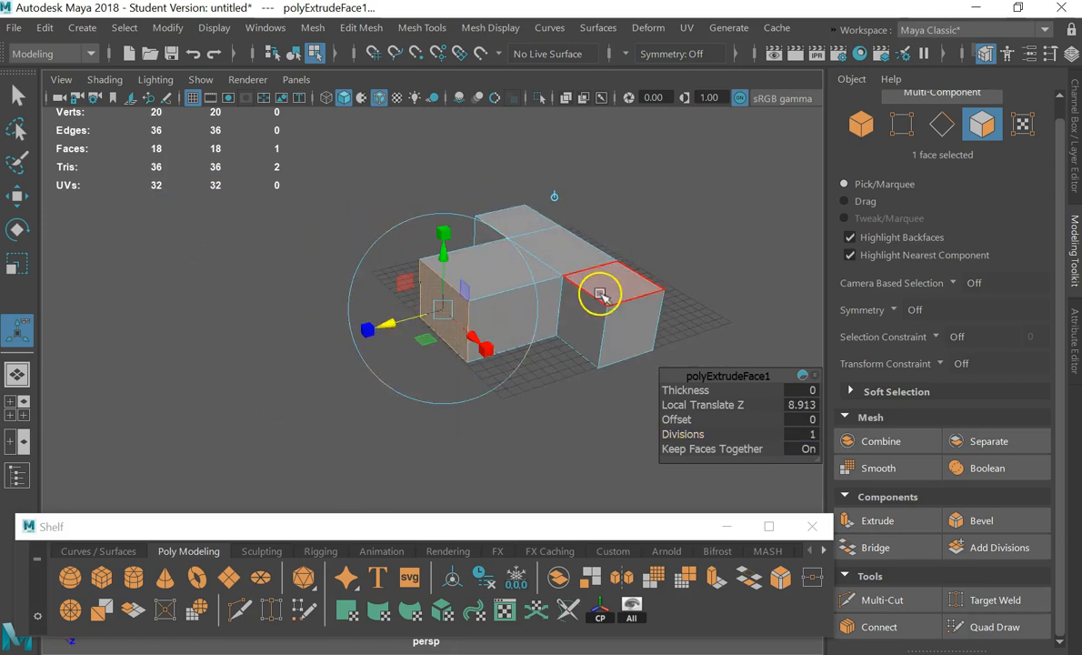
# Extrude the middle top face of the block upward by about 12.35 units with 1 division
pyautogui.click(573, 249)
pyautogui.keyDown('alt'); pyautogui.moveTo(635, 229); pyautogui.dragTo(546, 294); pyautogui.keyUp('alt')
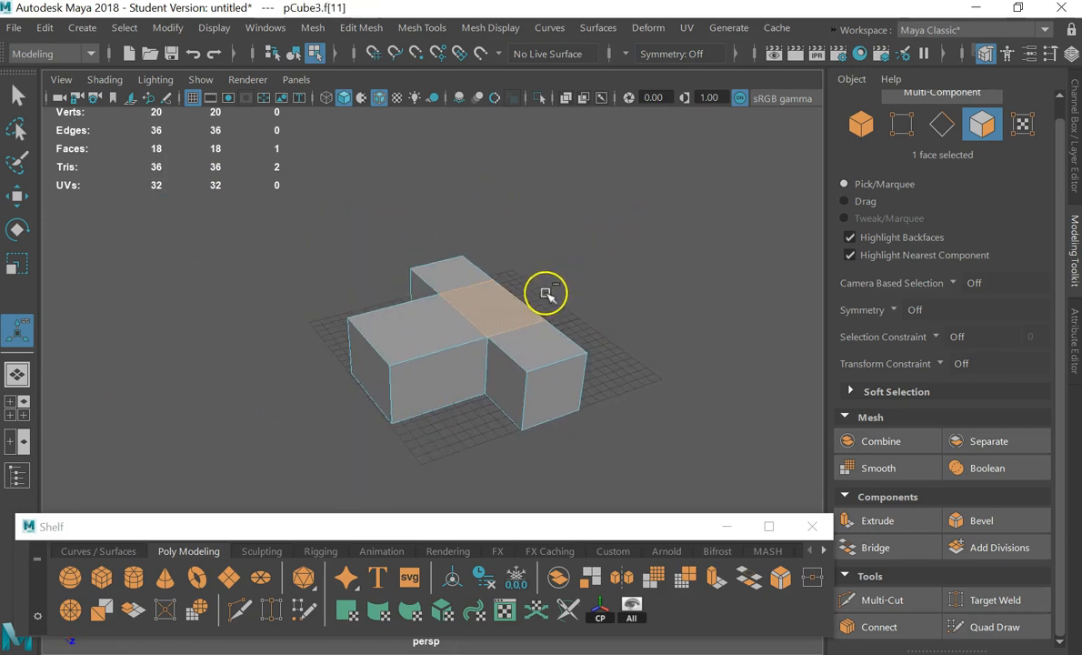
pyautogui.hotkey('ctrl', 'e')
pyautogui.moveTo(496, 261); pyautogui.dragTo(500, 106)
pyautogui.click(812, 434)
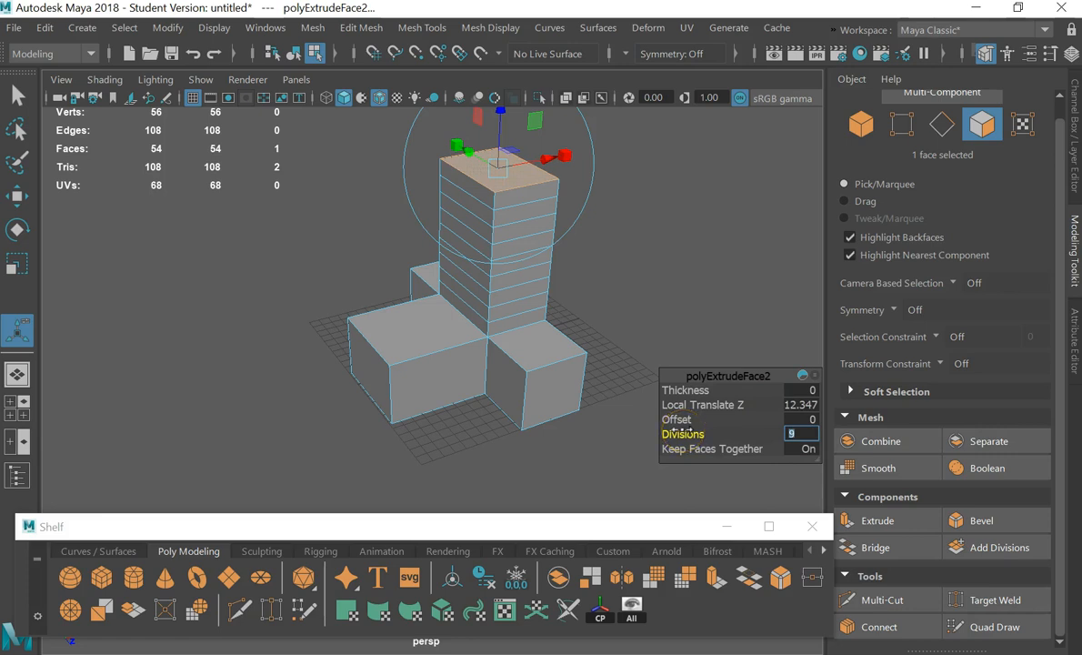
pyautogui.press('Return')
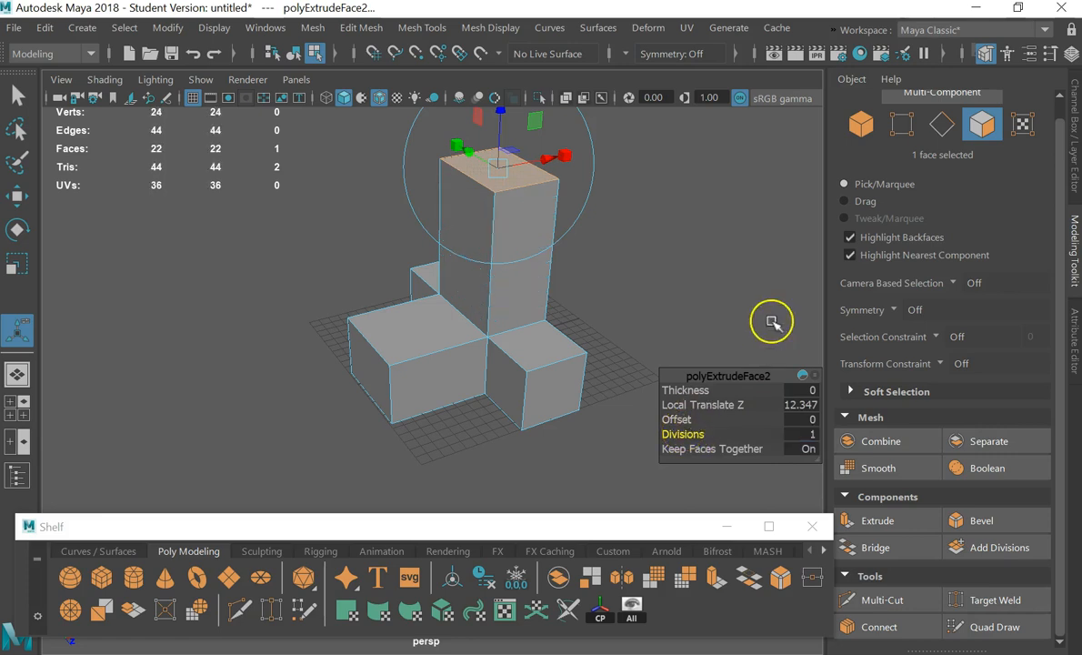
# Return the extruded block to object selection and turn on its smooth mesh preview
pyautogui.click(678, 341)
pyautogui.keyDown('alt'); pyautogui.moveTo(692, 270); pyautogui.dragTo(541, 282); pyautogui.keyUp('alt')
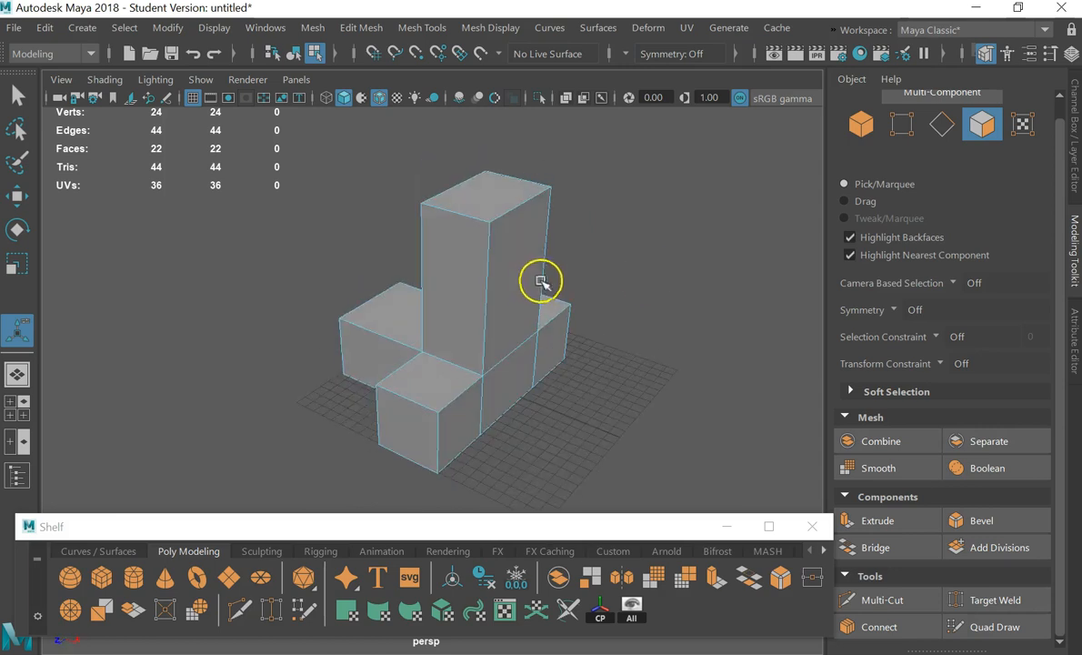
pyautogui.keyDown('alt'); pyautogui.moveTo(460, 321); pyautogui.dragTo(512, 280); pyautogui.keyUp('alt')
pyautogui.click(512, 280)
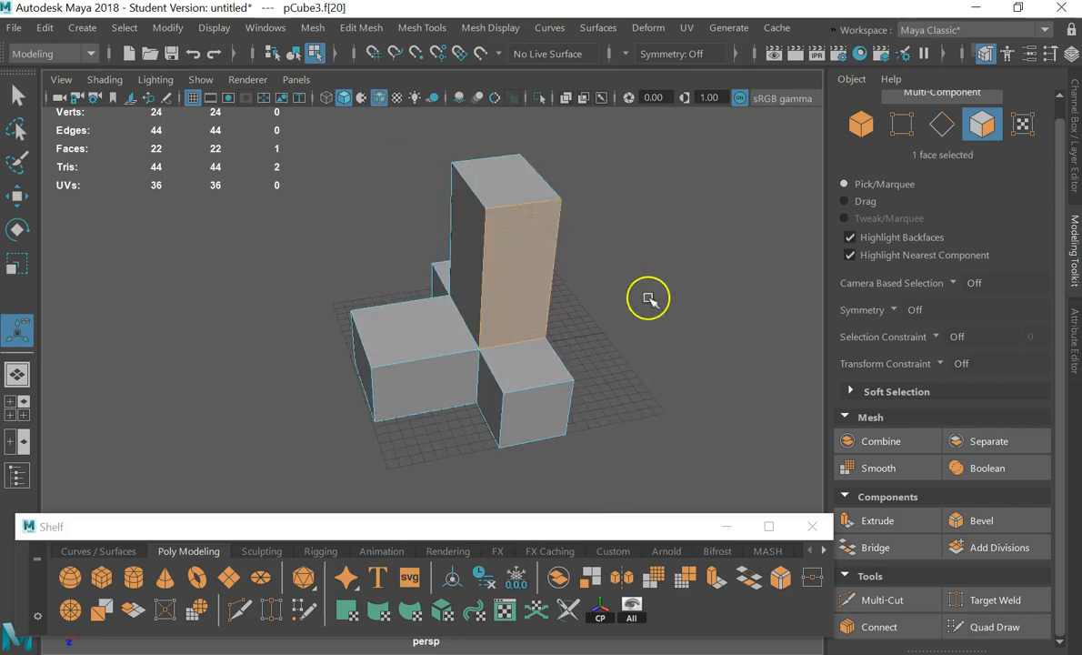
pyautogui.moveTo(474, 250); pyautogui.dragTo(534, 91, button='right')
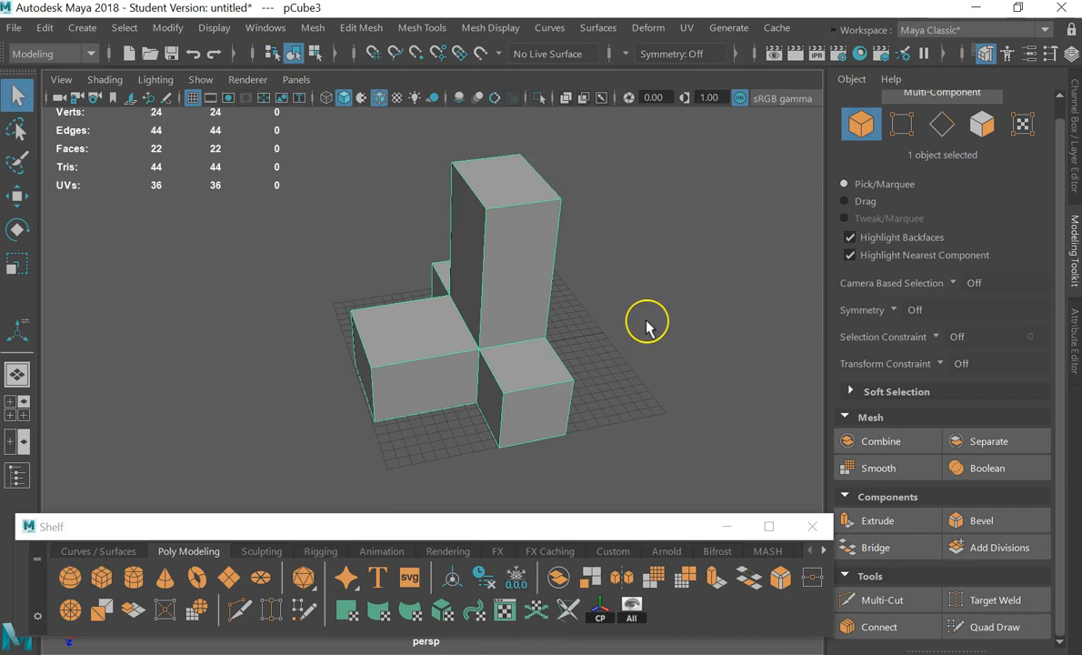
pyautogui.press('3')
pyautogui.keyDown('alt'); pyautogui.moveTo(563, 283); pyautogui.dragTo(484, 296); pyautogui.keyUp('alt')
pyautogui.click(646, 246)
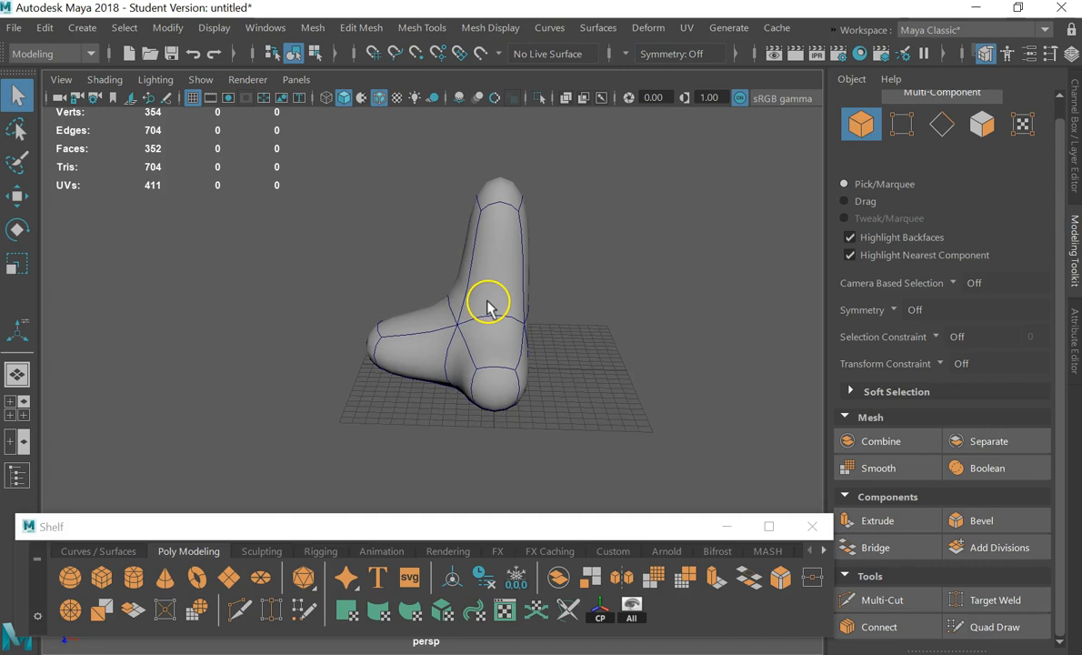
# Select the smoothed block mesh as an object and delete it
pyautogui.click(488, 312)
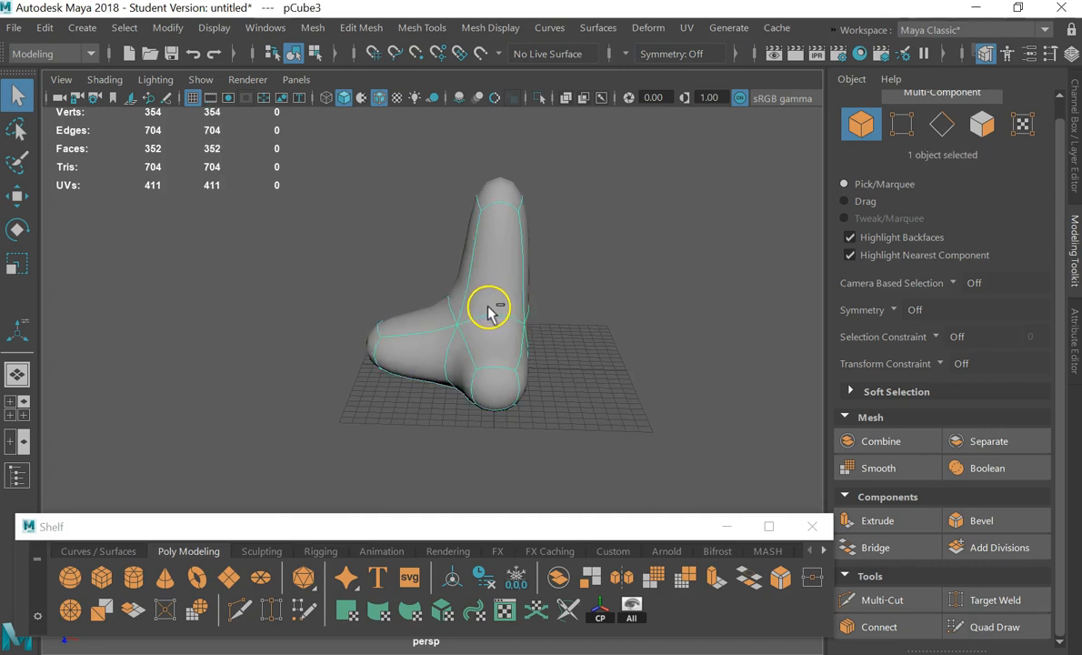
pyautogui.click(545, 279)
pyautogui.moveTo(464, 249); pyautogui.dragTo(573, 80, button='right')
pyautogui.click(507, 266)
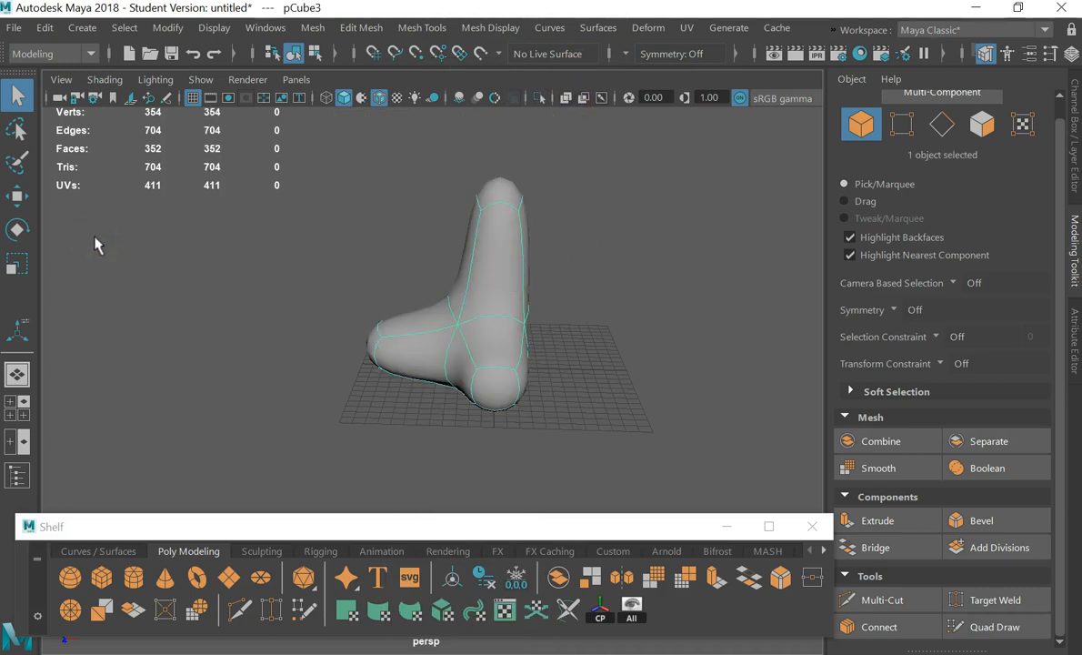
pyautogui.press('Delete')
pyautogui.keyDown('alt'); pyautogui.moveTo(202, 275); pyautogui.dragTo(367, 326); pyautogui.keyUp('alt')
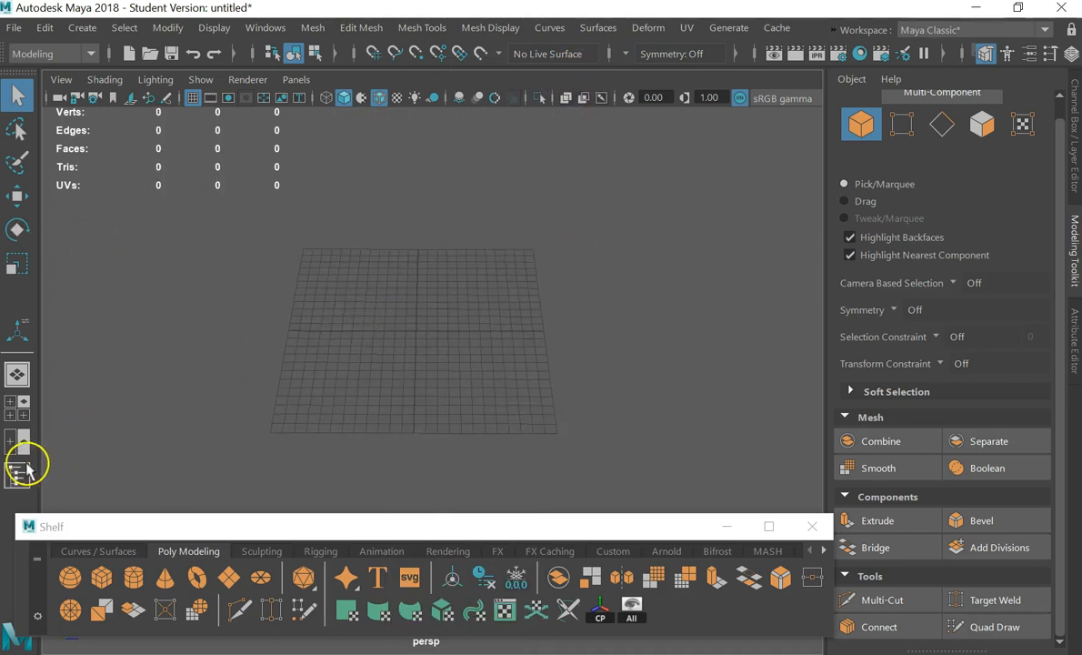
# Using the Outliner, show only VROW_SNOWY_CUBEa_02 and VROW_SNOWY_CUBEa_03 and hide all other objects
pyautogui.click(19, 471)
pyautogui.click(743, 316)
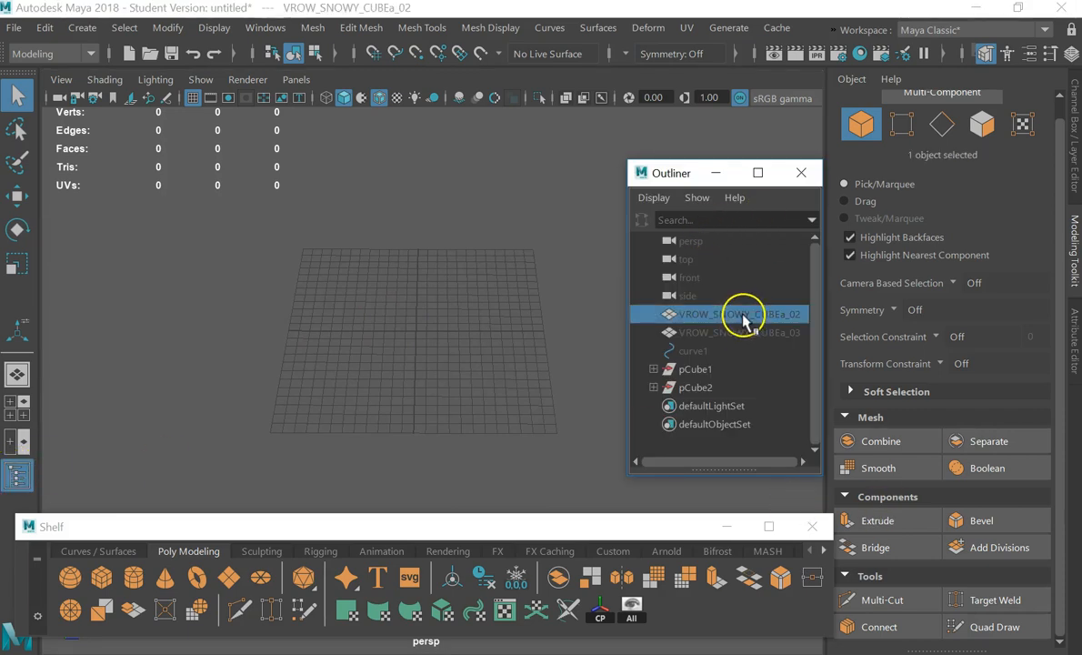
pyautogui.keyDown('shift'); pyautogui.click(741, 334); pyautogui.keyUp('shift')
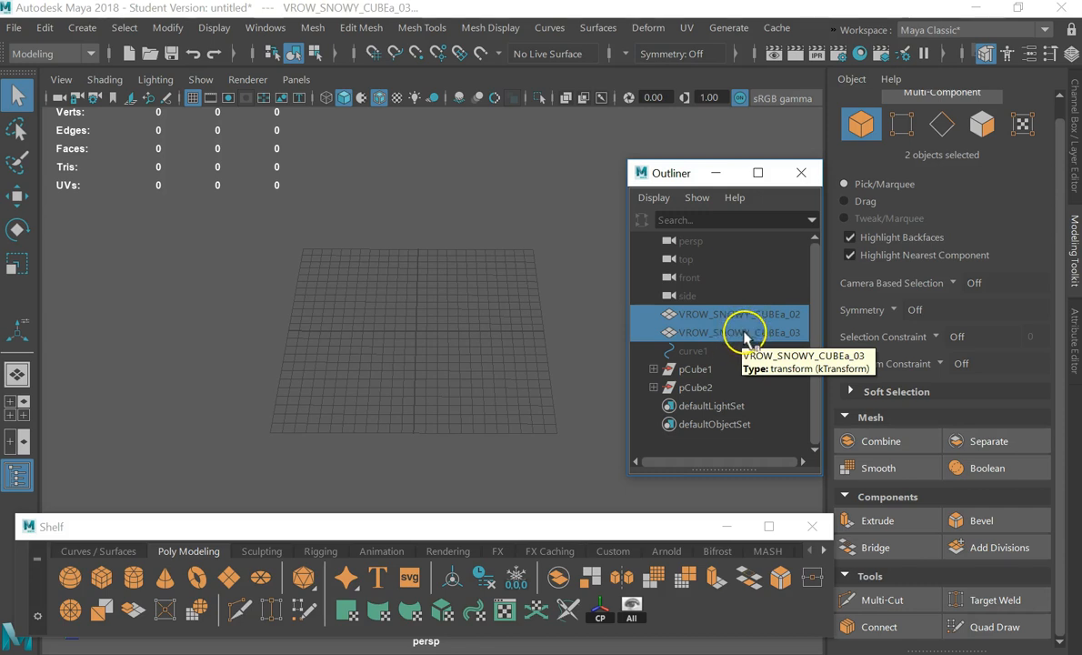
pyautogui.hotkey('alt', 'h')
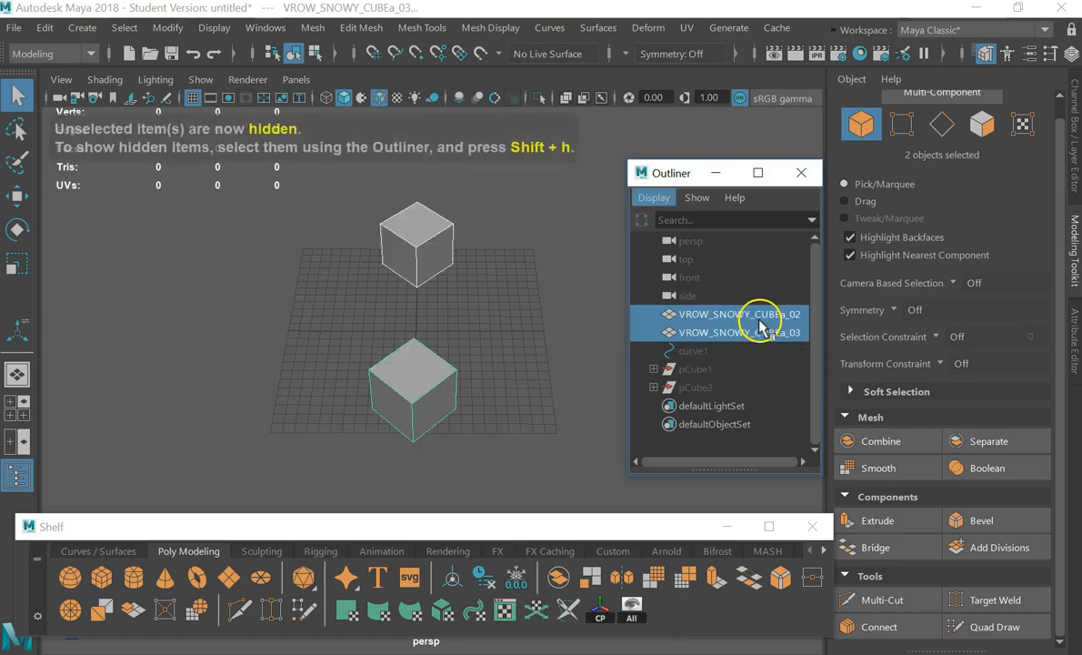
# Select only the cube VROW_SNOWY_CUBEa_03 and unhide all objects in the scene
pyautogui.keyDown('alt'); pyautogui.moveTo(452, 304); pyautogui.dragTo(512, 264); pyautogui.keyUp('alt')
pyautogui.click(512, 261)
pyautogui.click(500, 364)
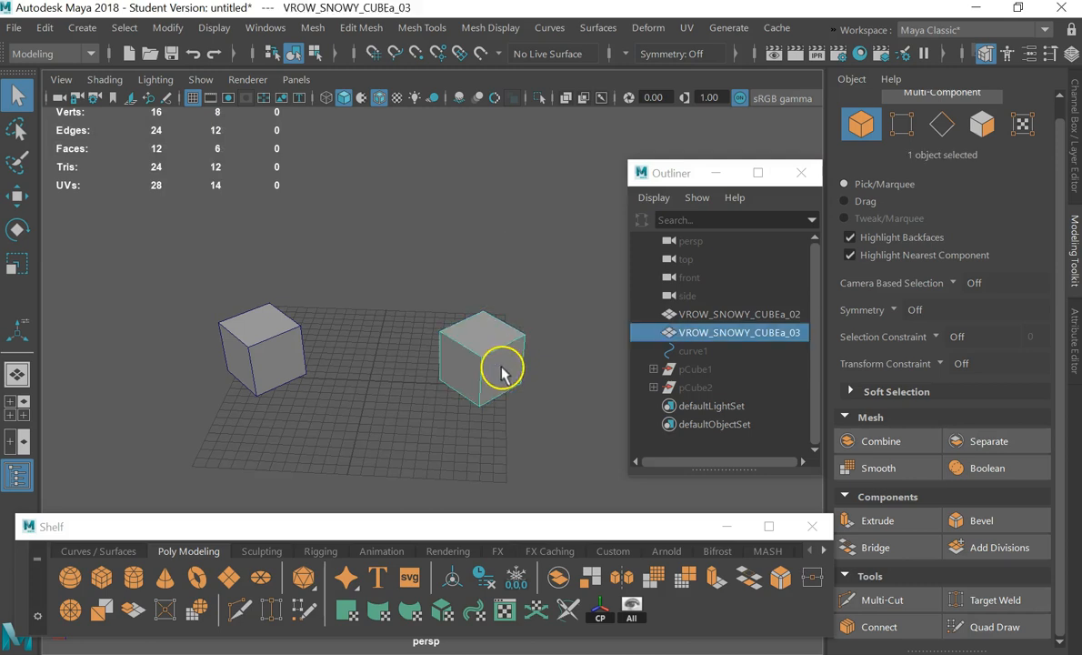
pyautogui.click(635, 611)
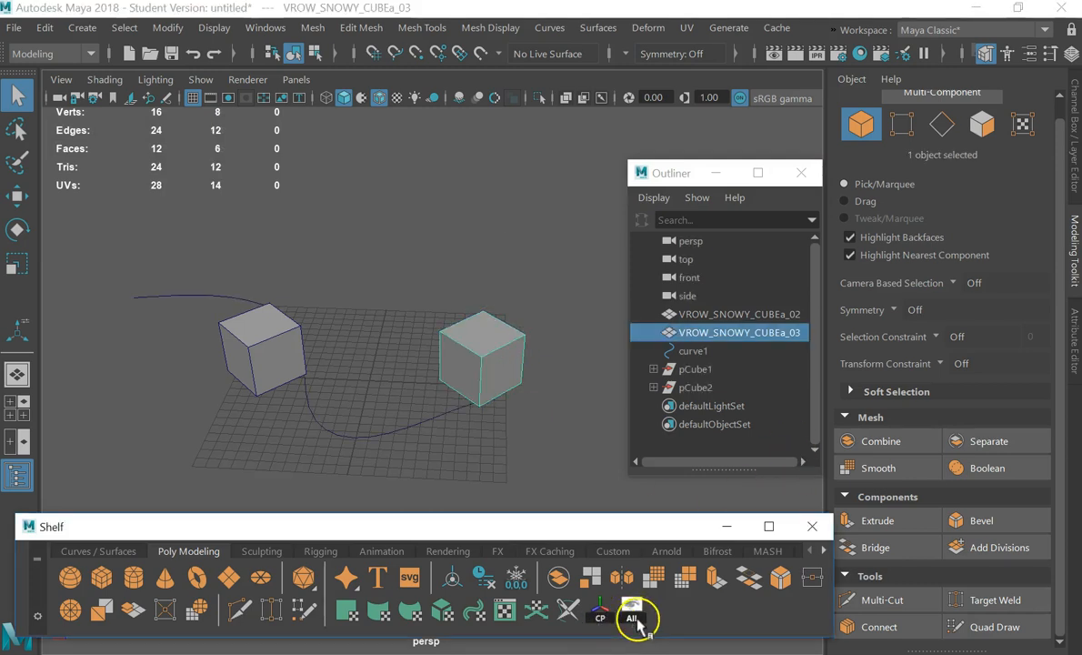
# Hide curve1, the curve running past the two cubes
pyautogui.click(468, 414)
pyautogui.moveTo(427, 356); pyautogui.dragTo(344, 488)
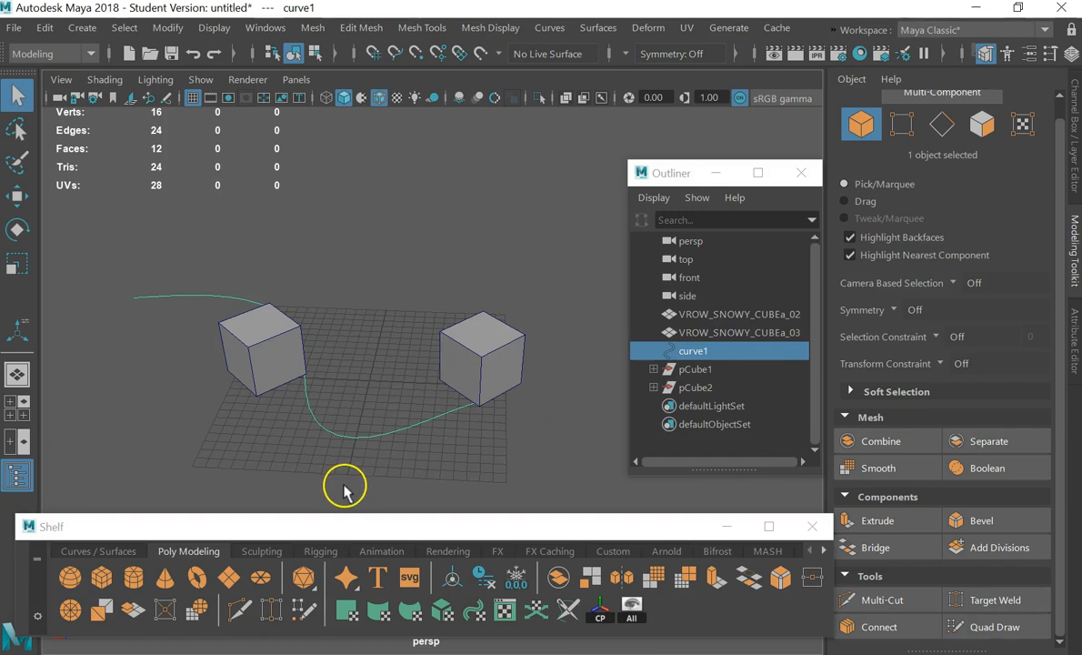
pyautogui.keyDown('alt'); pyautogui.moveTo(389, 474); pyautogui.dragTo(401, 430); pyautogui.keyUp('alt')
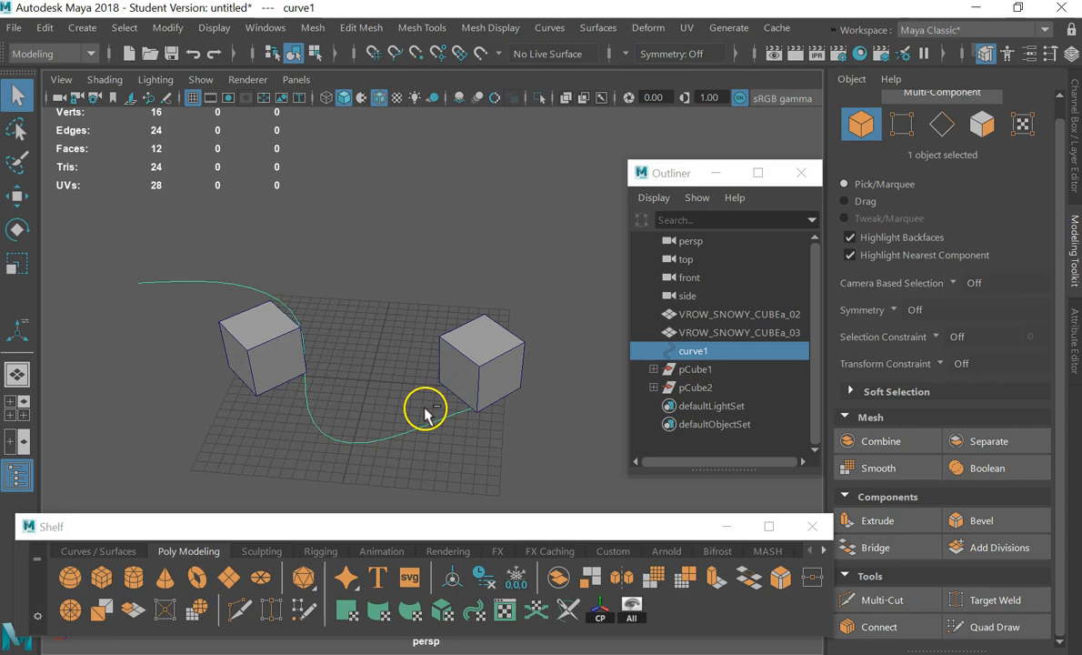
pyautogui.hotkey('ctrl', 'h')
pyautogui.keyDown('alt'); pyautogui.moveTo(483, 358); pyautogui.dragTo(457, 362); pyautogui.keyUp('alt')
pyautogui.click(457, 362)
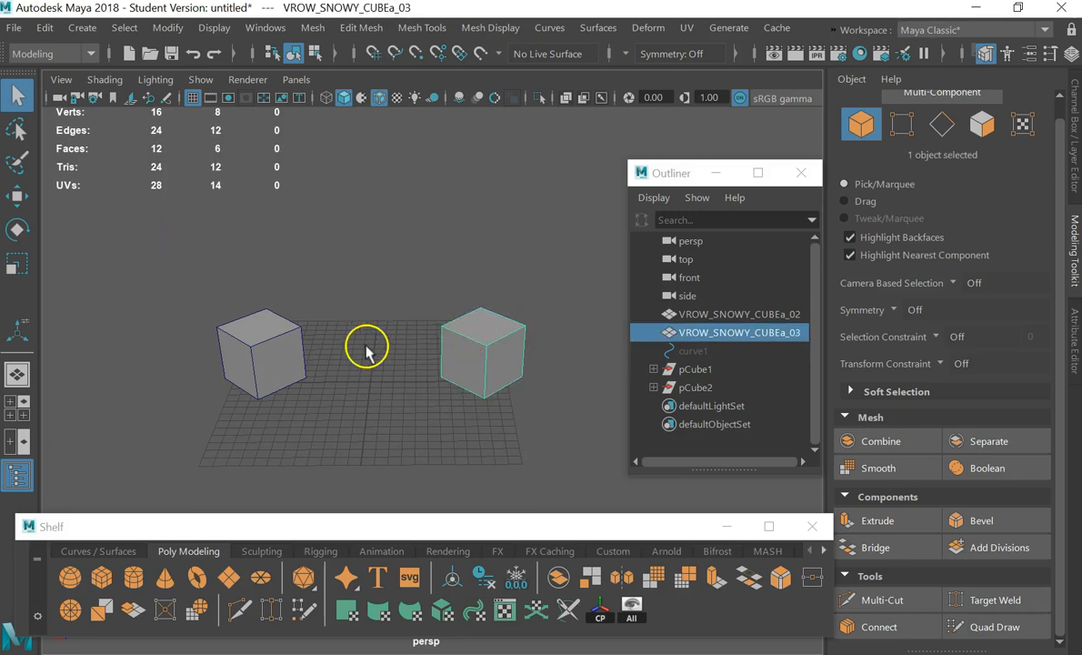
# Duplicate VROW_SNOWY_CUBEa_03 in place and move the original along X to midway between the two outer cubes
pyautogui.click(551, 391)
pyautogui.click(488, 375)
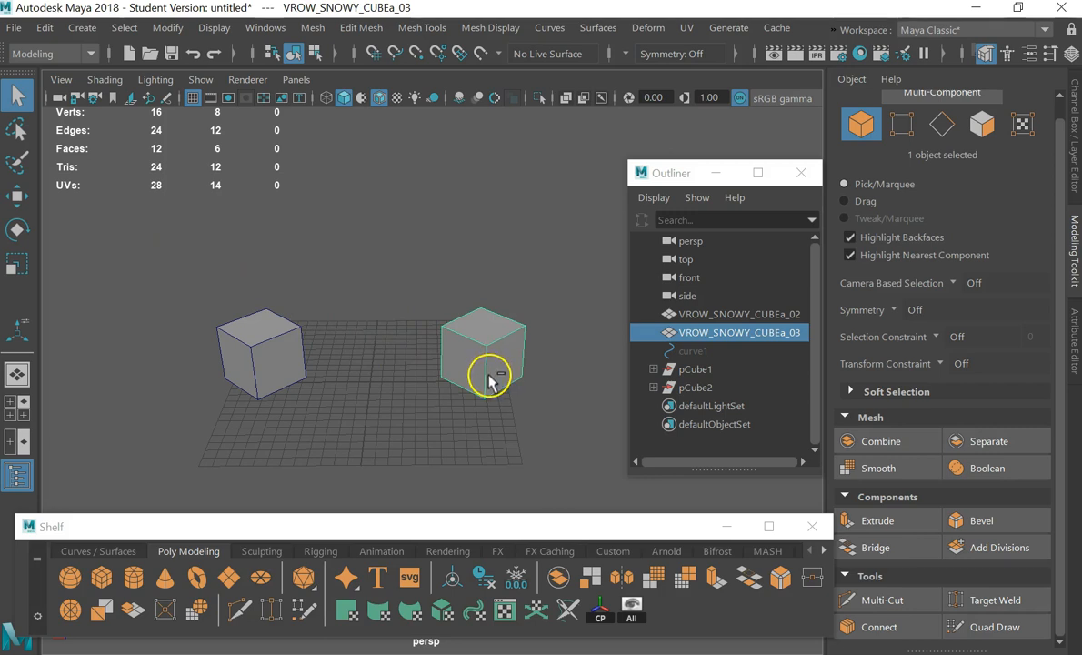
pyautogui.hotkey('ctrl', 'd')
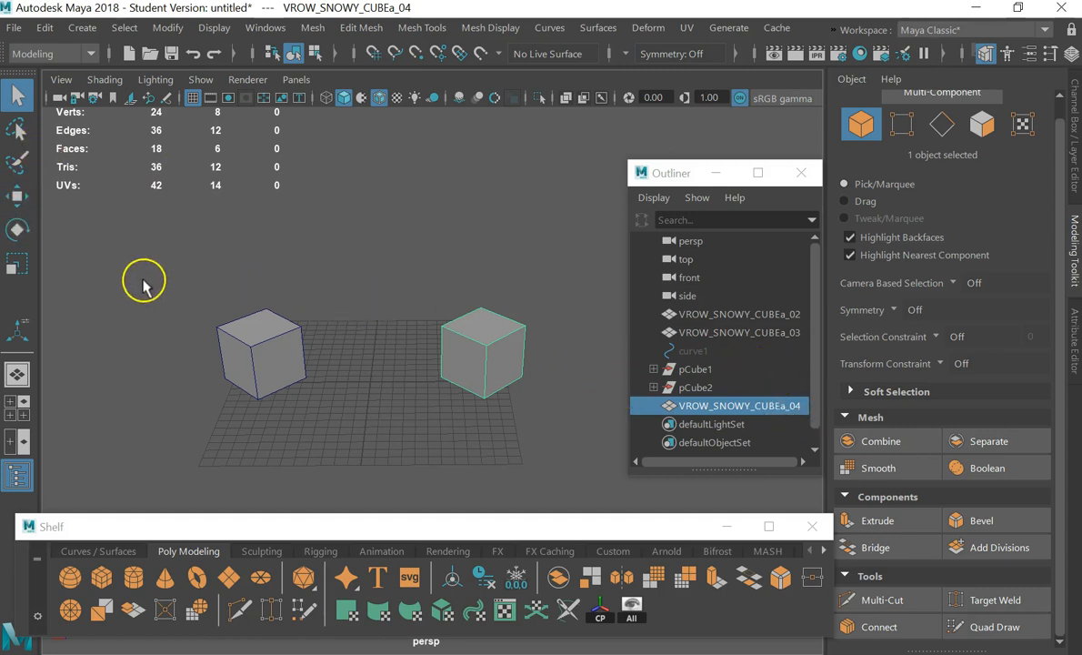
pyautogui.click(424, 273)
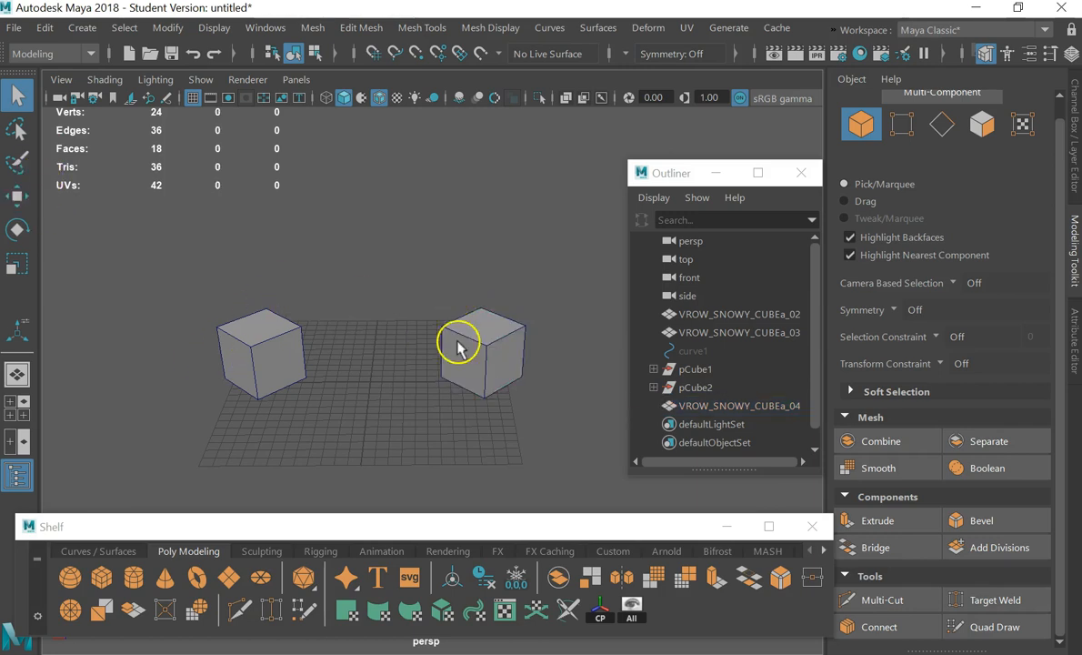
pyautogui.click(458, 347)
pyautogui.press('w')
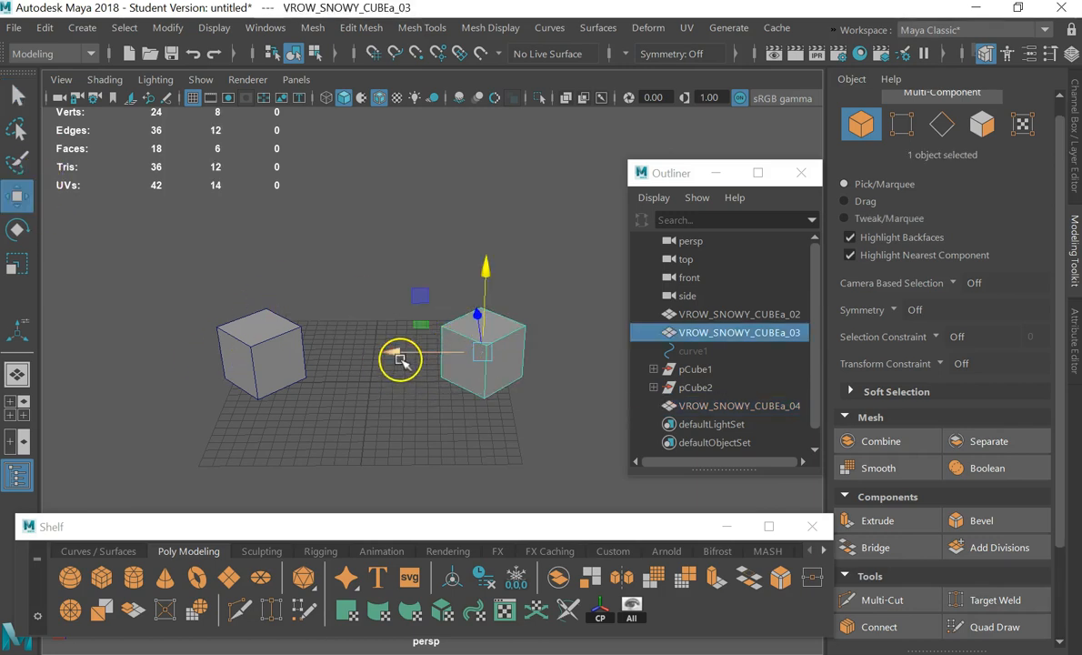
pyautogui.moveTo(398, 356); pyautogui.dragTo(285, 355)
pyautogui.keyDown('alt'); pyautogui.moveTo(476, 430); pyautogui.dragTo(325, 415); pyautogui.keyUp('alt')
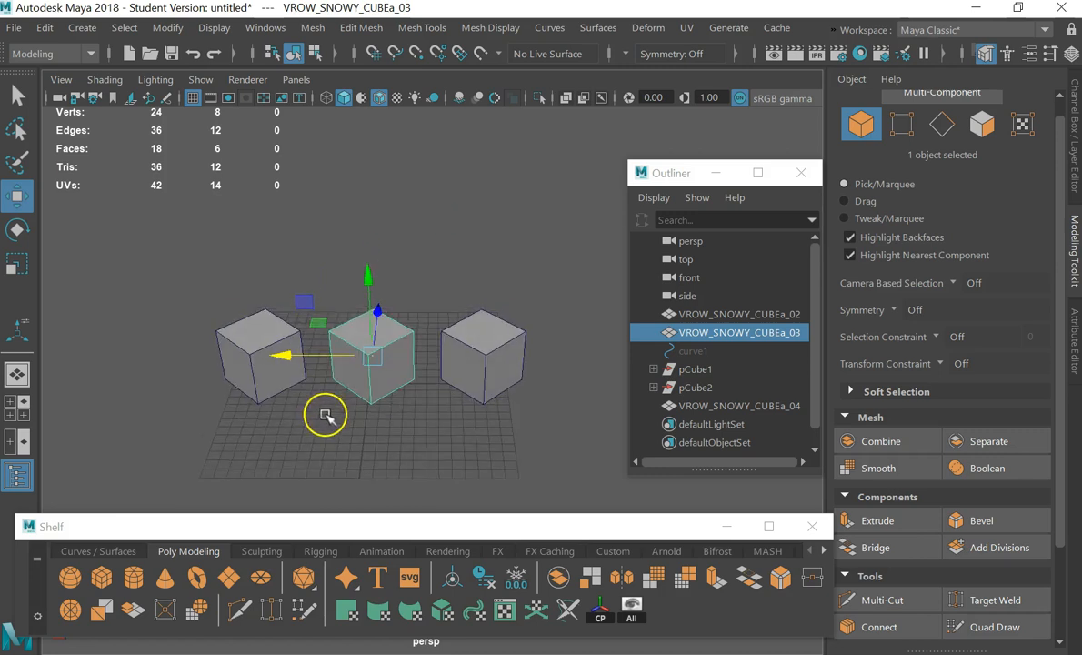
# Turn on smooth mesh preview for VROW_SNOWY_CUBEa_02, the first cube in the row
pyautogui.click(527, 425)
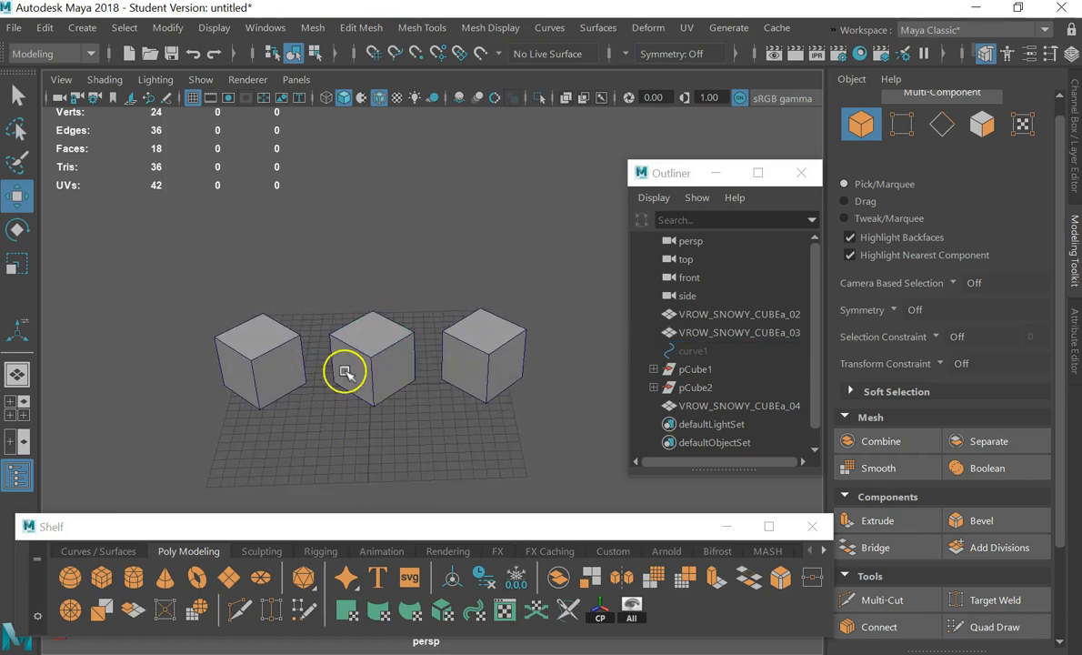
pyautogui.keyDown('alt'); pyautogui.moveTo(305, 366); pyautogui.dragTo(397, 365, button='middle'); pyautogui.keyUp('alt')
pyautogui.keyDown('alt'); pyautogui.moveTo(397, 365); pyautogui.dragTo(359, 365); pyautogui.keyUp('alt')
pyautogui.keyDown('alt'); pyautogui.moveTo(531, 321); pyautogui.dragTo(412, 283, button='middle'); pyautogui.keyUp('alt')
pyautogui.click(217, 313)
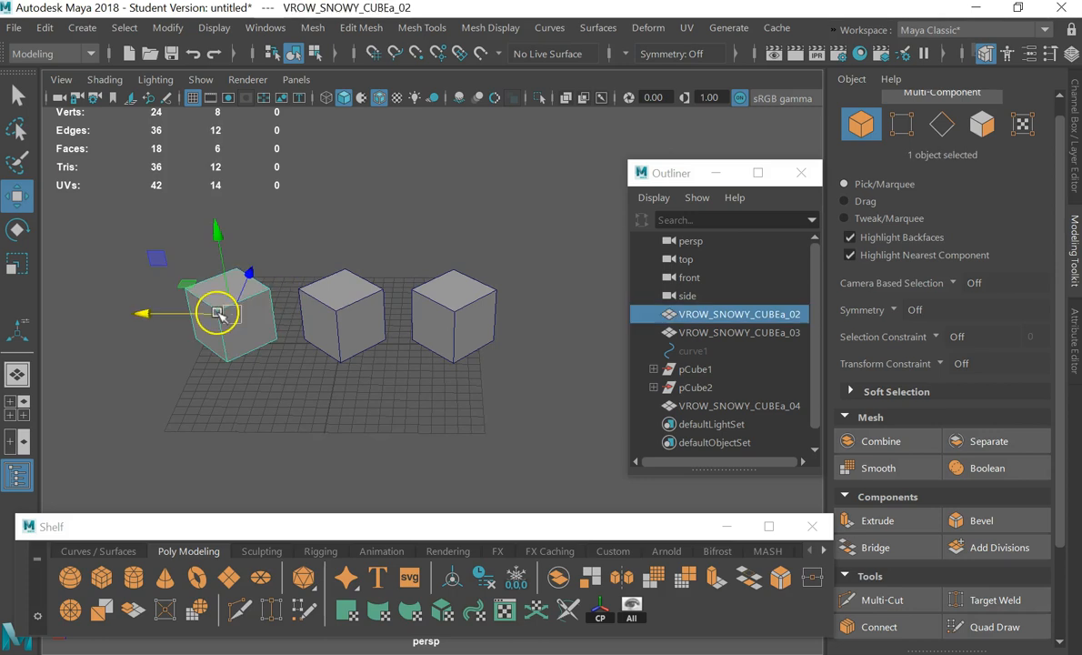
pyautogui.press('3')
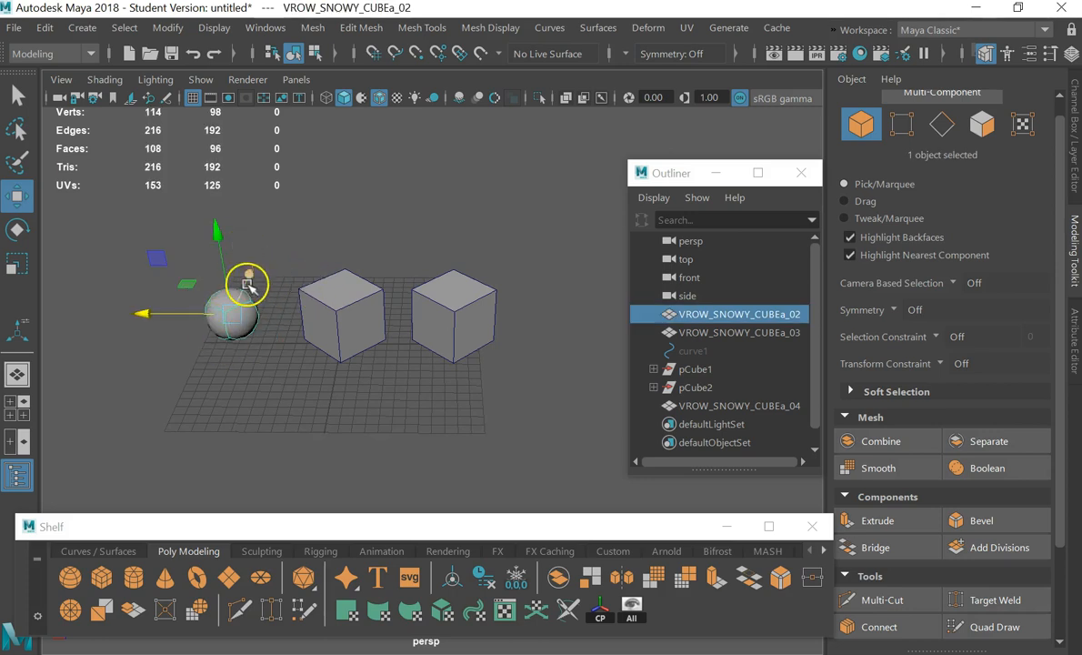
# Toggle the first cube repeatedly between unsmoothed and smooth mesh preview to compare the polygon counts, ending on the unsmoothed display
pyautogui.press('1')
pyautogui.press('3')
pyautogui.press('1')
pyautogui.press('3')
pyautogui.press('1')
pyautogui.press('3')
pyautogui.press('1')
pyautogui.press('3')
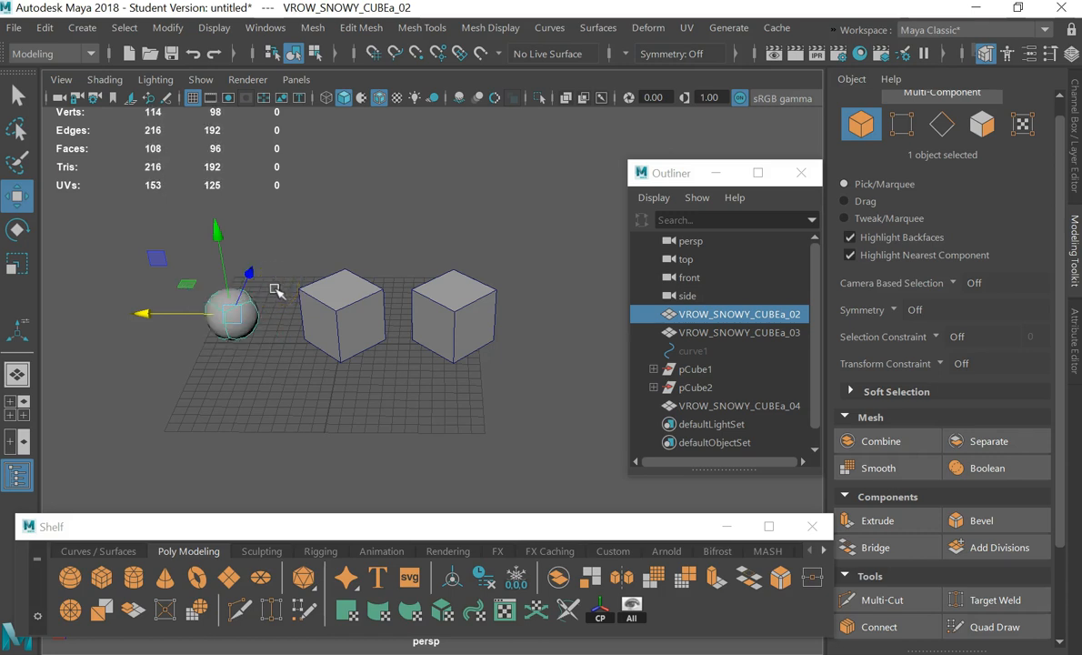
pyautogui.press('1')
pyautogui.press('3')
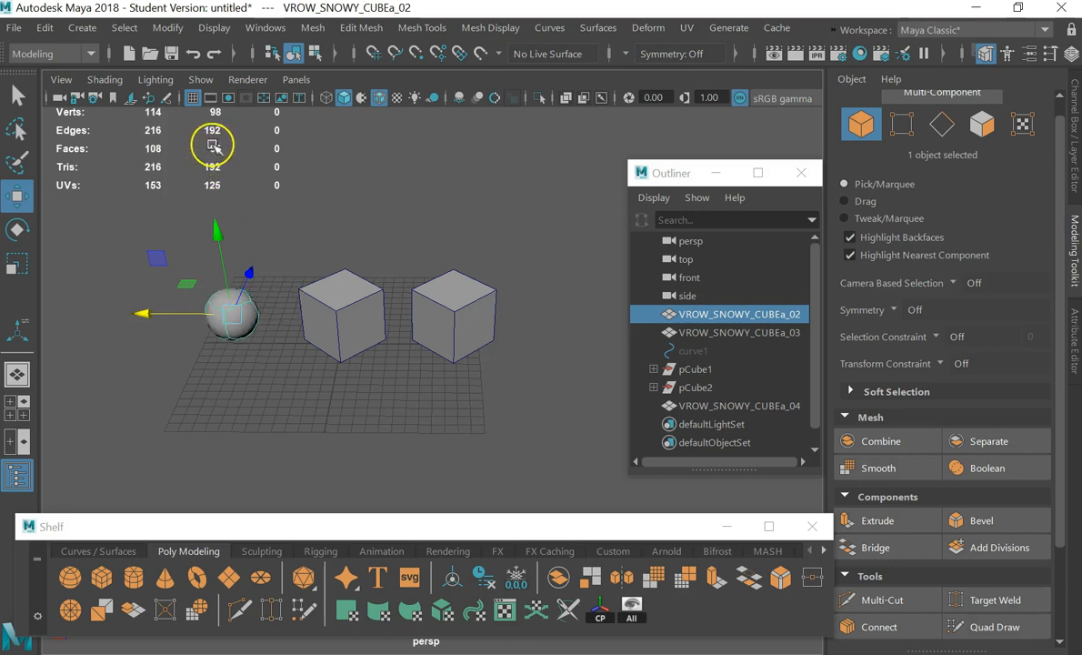
pyautogui.press('1')
pyautogui.press('3')
pyautogui.press('1')
pyautogui.press('3')
pyautogui.press('1')
pyautogui.press('3')
pyautogui.press('1')
pyautogui.keyDown('alt'); pyautogui.moveTo(218, 289); pyautogui.dragTo(258, 357); pyautogui.keyUp('alt')
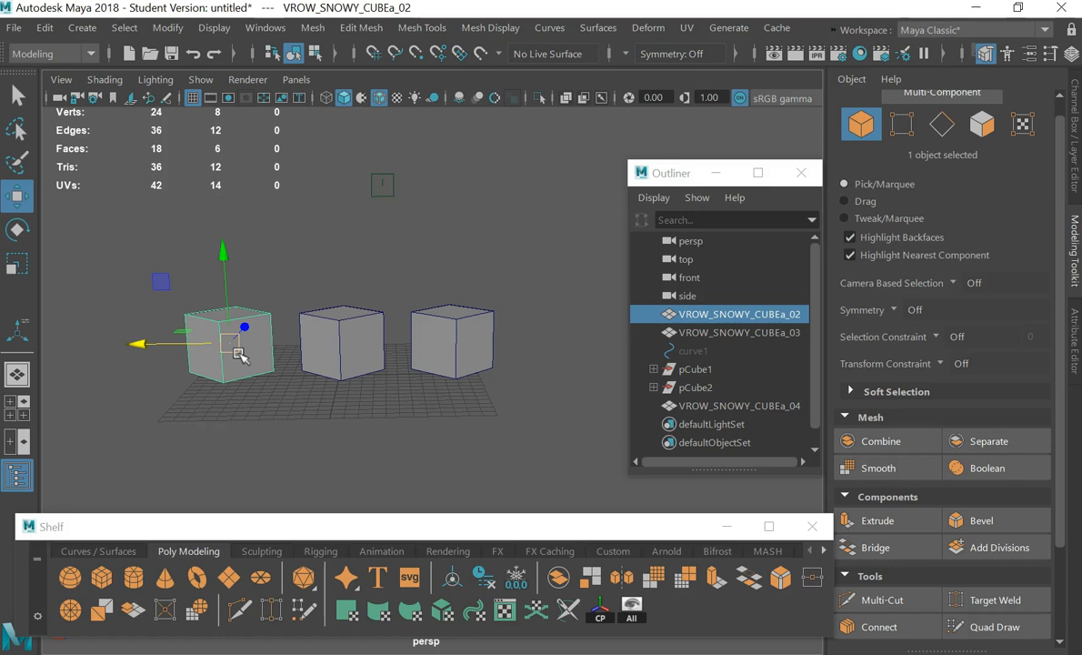
# Compare the first cube's smooth preview with the middle cube, and return the first cube to unsmoothed display
pyautogui.press('3')
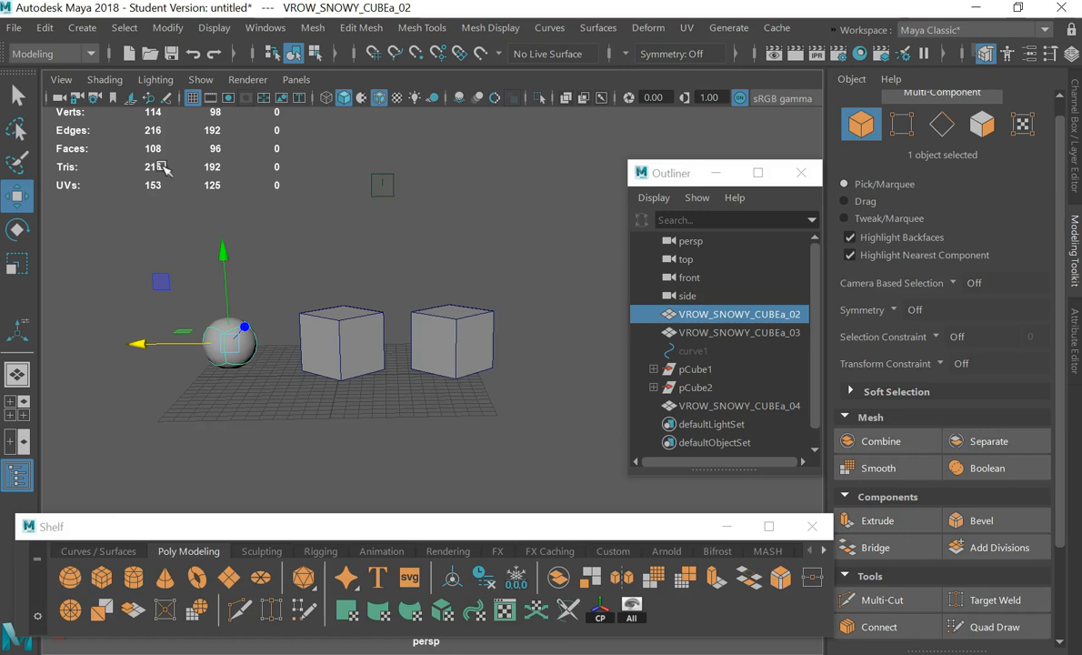
pyautogui.keyDown('alt'); pyautogui.moveTo(333, 387); pyautogui.dragTo(328, 376); pyautogui.keyUp('alt')
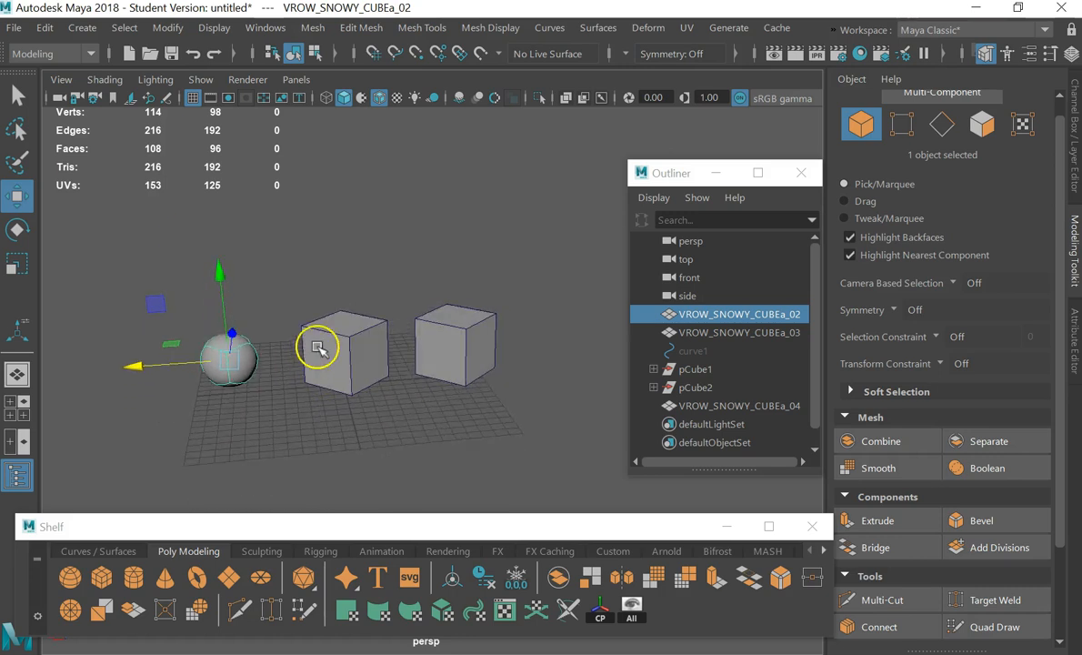
pyautogui.click(366, 339)
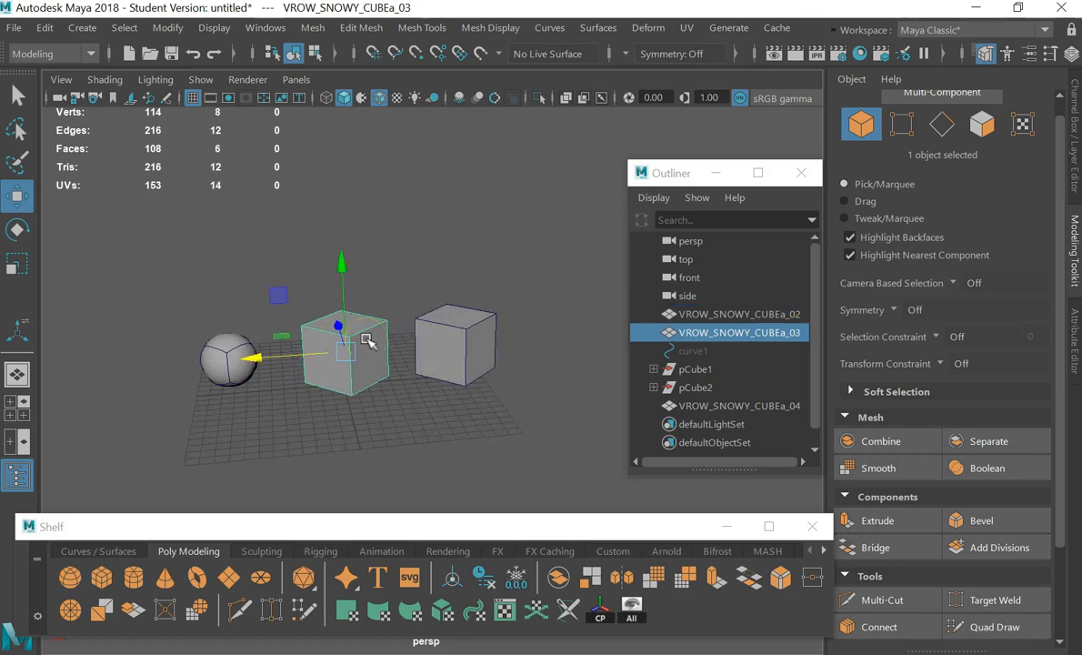
pyautogui.click(227, 351)
pyautogui.press('1')
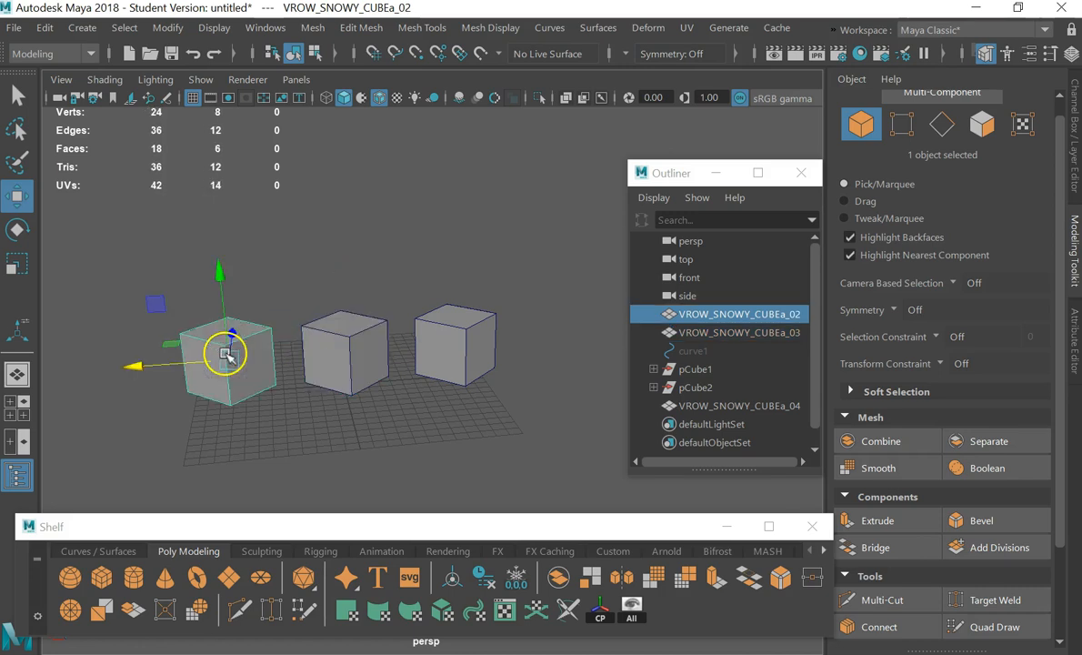
# Frame the three cubes closer and turn VROW_SNOWY_CUBEa_02's smooth mesh preview back on
pyautogui.moveTo(323, 295)
pyautogui.keyDown('alt'); pyautogui.mouseDown()
pyautogui.moveTo(299, 314)
pyautogui.moveTo(312, 372)
pyautogui.moveTo(321, 299)
pyautogui.moveTo(310, 310)
pyautogui.mouseUp(); pyautogui.keyUp('alt')
pyautogui.scroll(4, 291, 376)
pyautogui.keyDown('alt'); pyautogui.moveTo(295, 384); pyautogui.dragTo(413, 359, button='middle'); pyautogui.keyUp('alt')
pyautogui.keyDown('alt'); pyautogui.moveTo(317, 373); pyautogui.dragTo(345, 352); pyautogui.keyUp('alt')
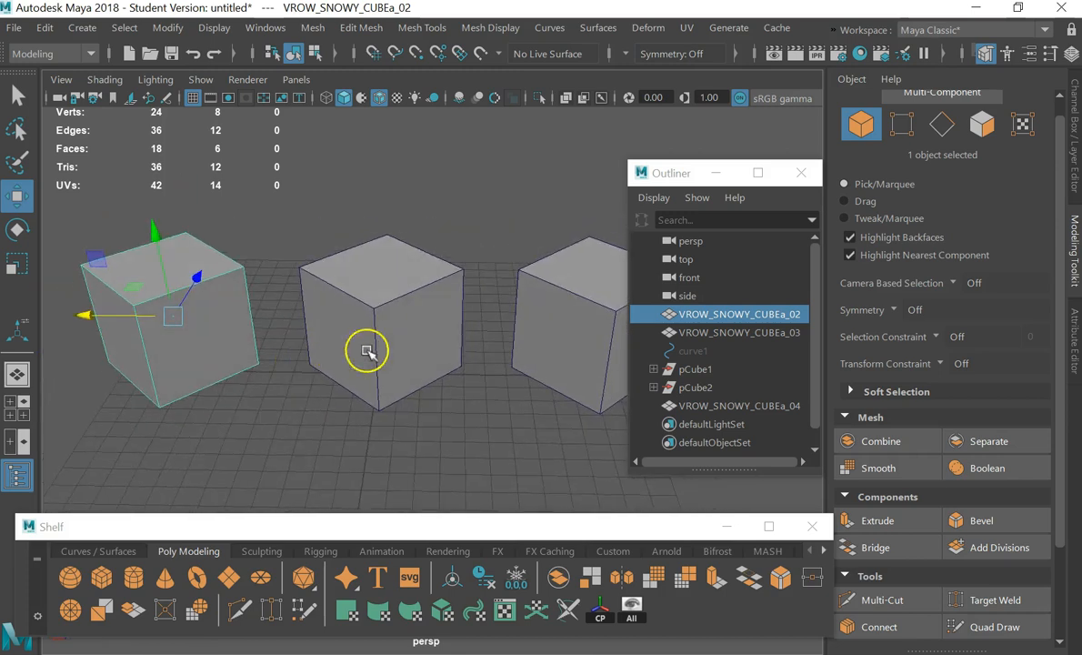
pyautogui.press('3')
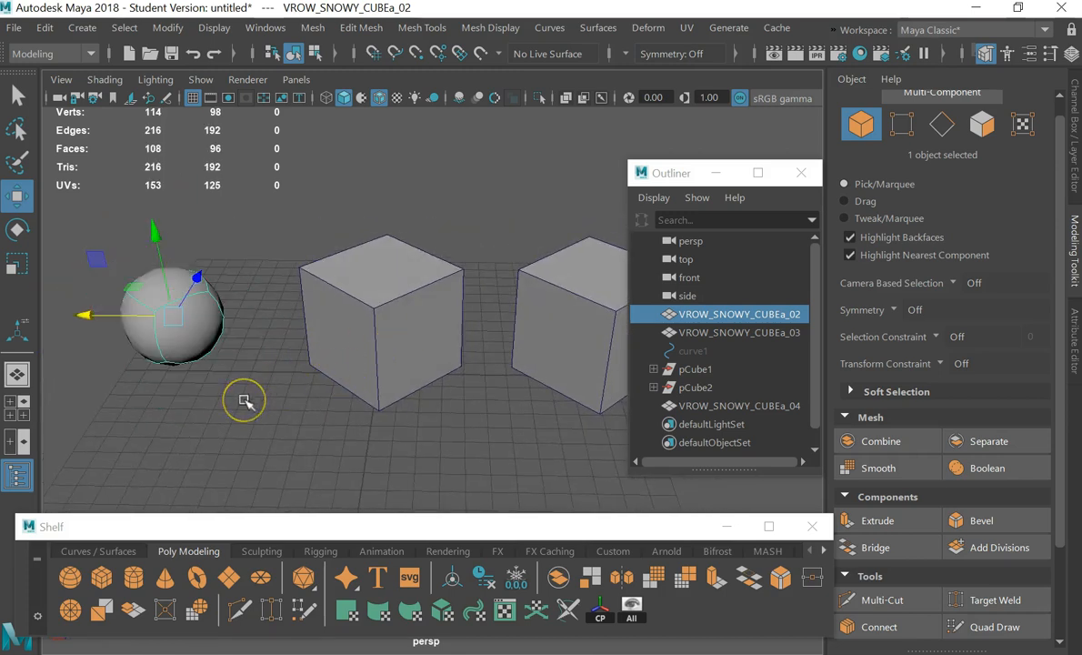
# Toggle smooth mesh preview on VROW_SNOWY_CUBEa_02, the first cube, ending on its unsmoothed display
pyautogui.press('1')
pyautogui.press('3')
pyautogui.press('1')
# Bevel the edges of VROW_SNOWY_CUBEa_03, the middle cube in the row
pyautogui.click(398, 324)
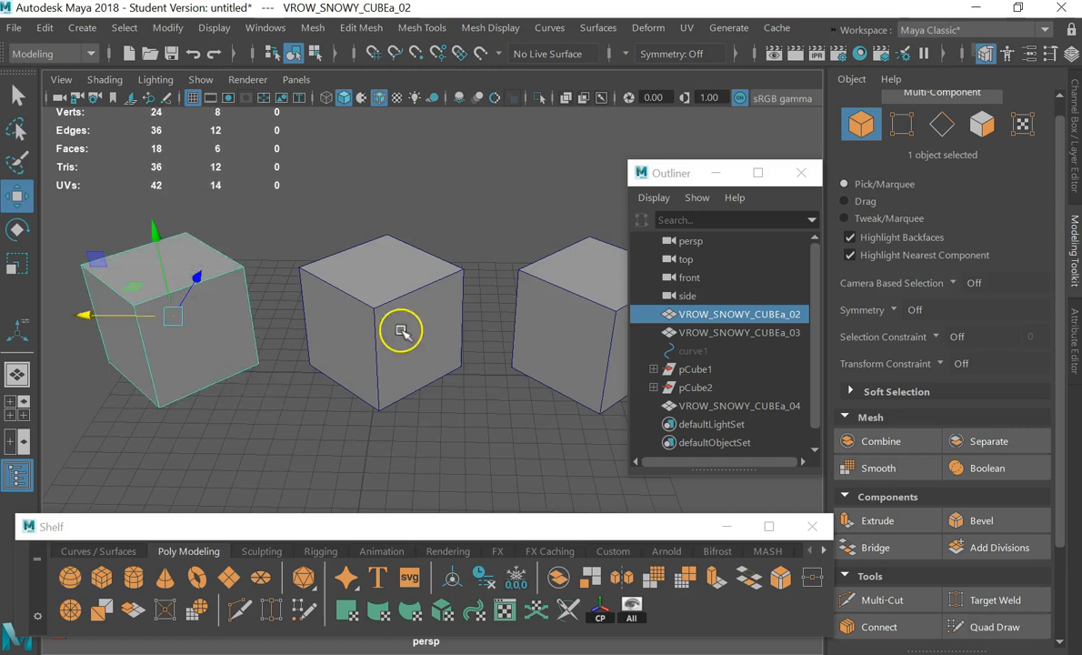
pyautogui.keyDown('alt'); pyautogui.moveTo(398, 324); pyautogui.dragTo(437, 364); pyautogui.keyUp('alt')
pyautogui.keyDown('alt'); pyautogui.moveTo(443, 363); pyautogui.dragTo(459, 379); pyautogui.keyUp('alt')
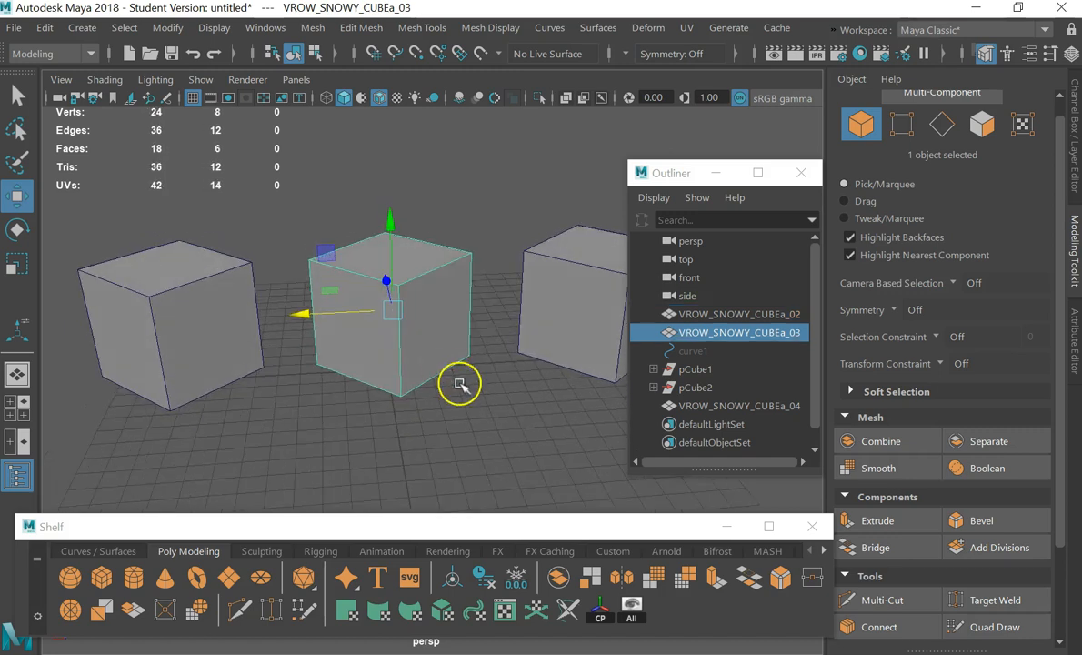
pyautogui.click(991, 526)
# Minimize the Outliner to clear the view of the cubes and set the middle cube's bevel Fraction to 0.1
pyautogui.moveTo(671, 174); pyautogui.dragTo(566, 189)
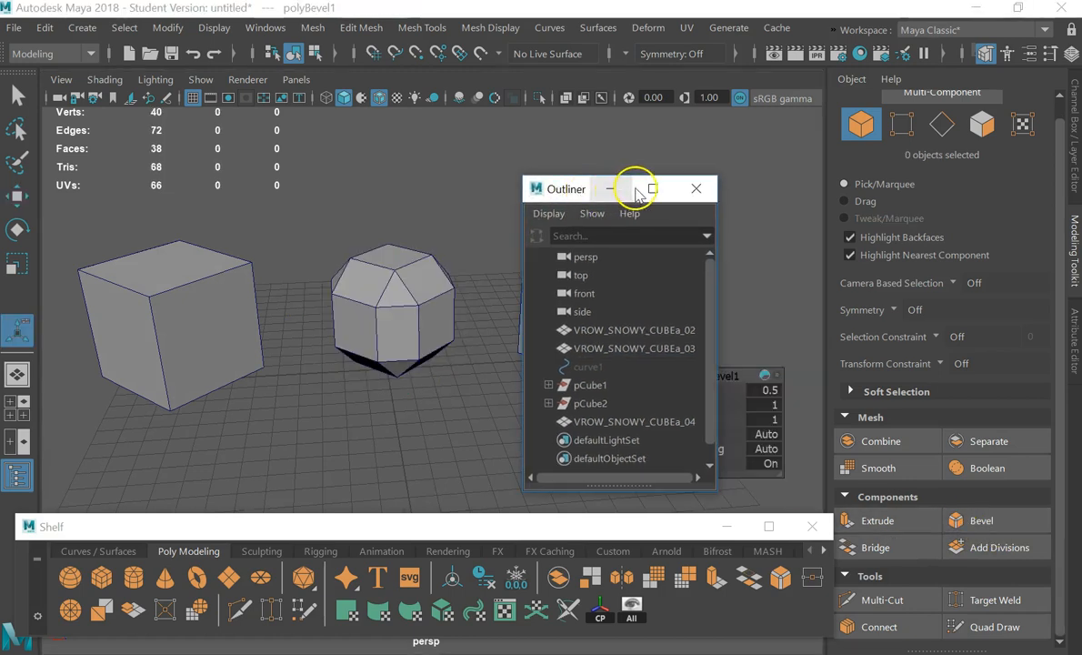
pyautogui.click(613, 188)
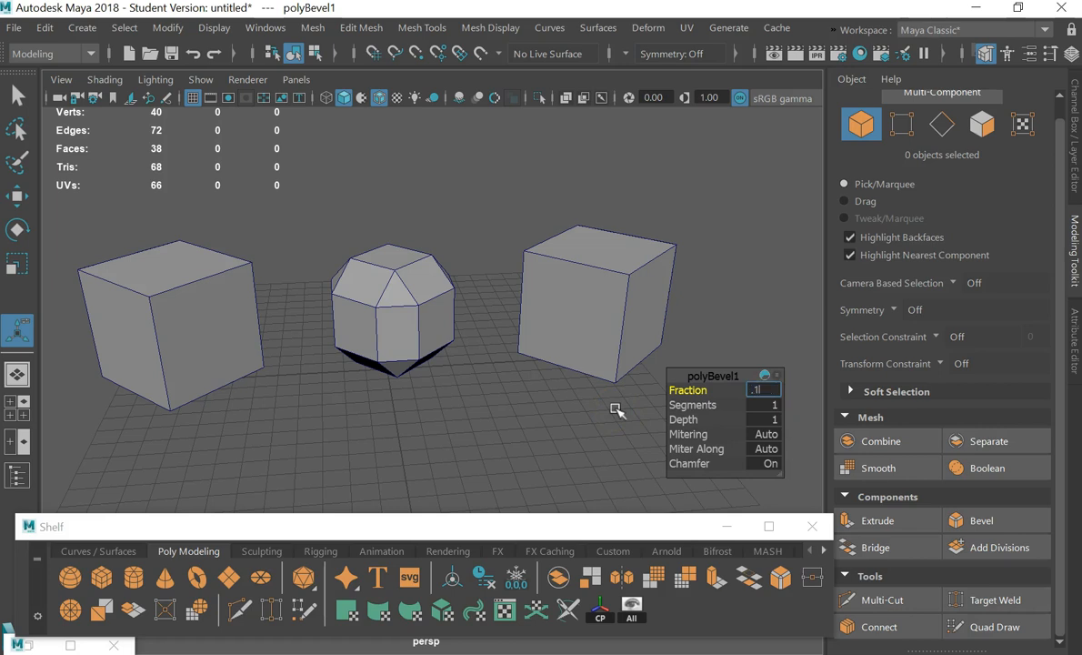
pyautogui.press('Return')
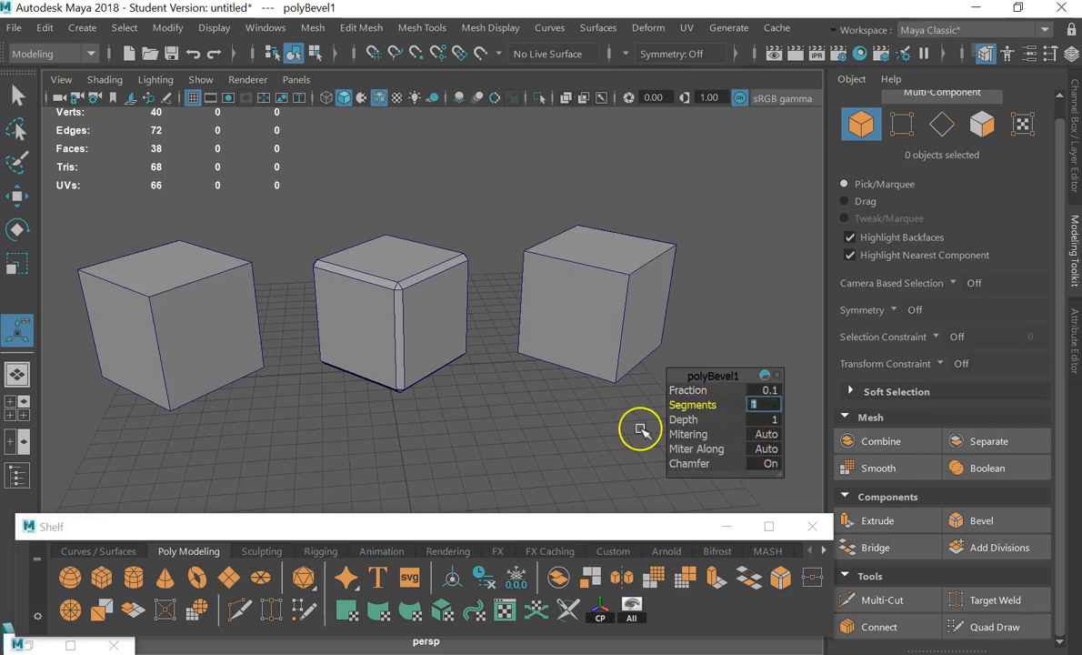
# Set the middle cube's bevel Segments to 3 and inspect the beveled edges up close
pyautogui.click(769, 389)
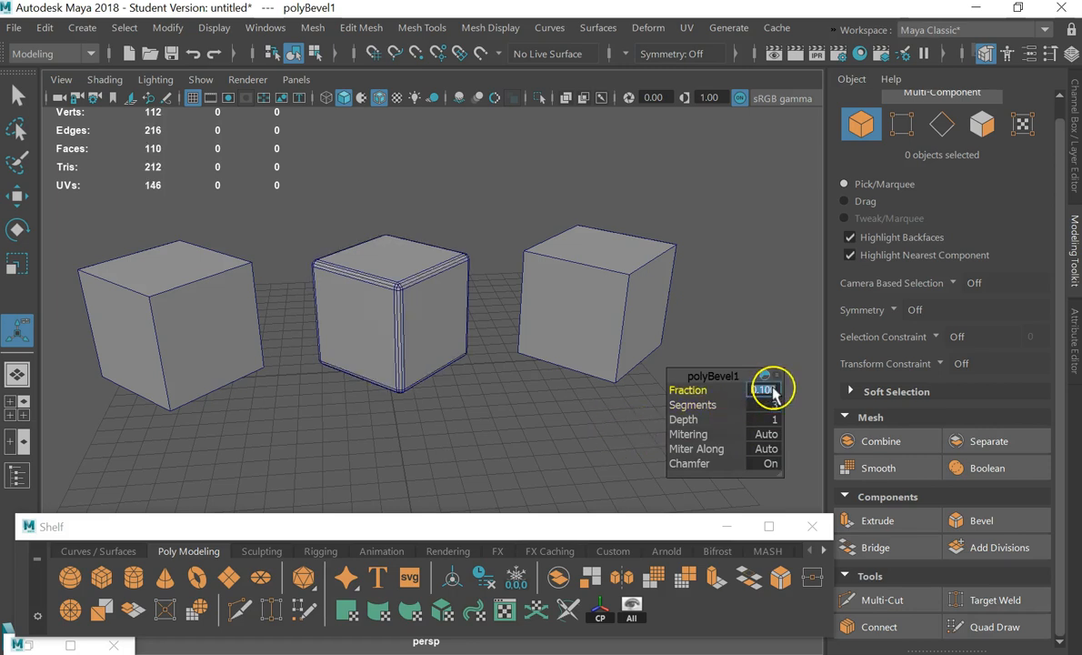
pyautogui.scroll(4, 368, 248)
pyautogui.keyDown('alt'); pyautogui.moveTo(364, 241); pyautogui.dragTo(393, 373); pyautogui.keyUp('alt')
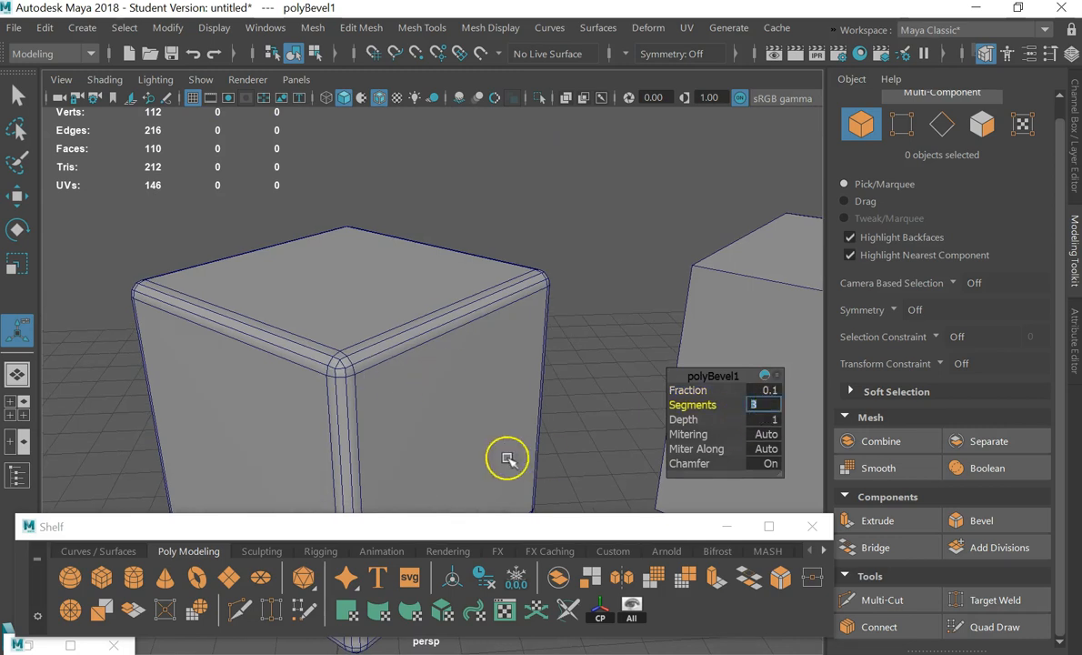
# Set the middle cube's bevel Segments to 1 and bring all three cubes back into view
pyautogui.write('1')
pyautogui.press('Return')
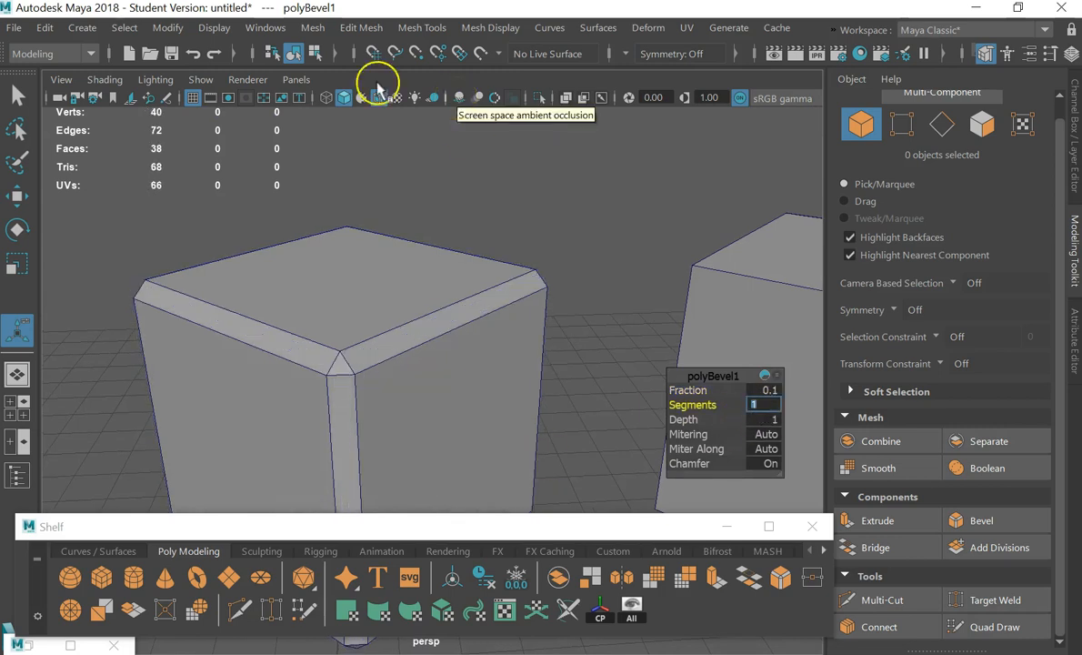
pyautogui.scroll(-5, 394, 236)
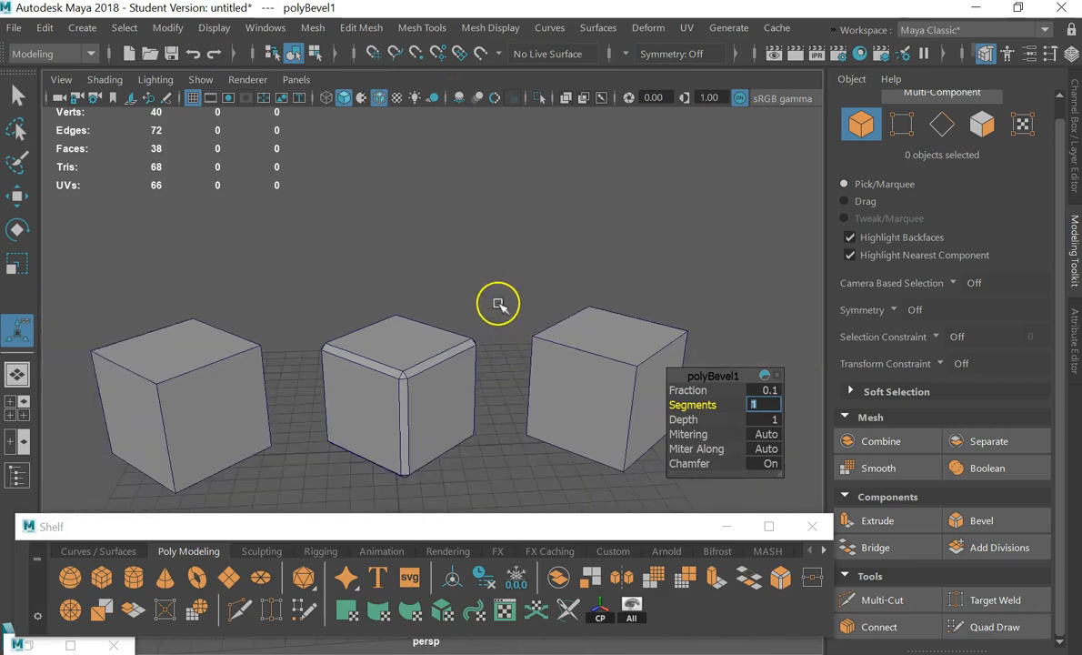
# Bevel the right-hand cube with a fraction of 0.1
pyautogui.click(555, 362)
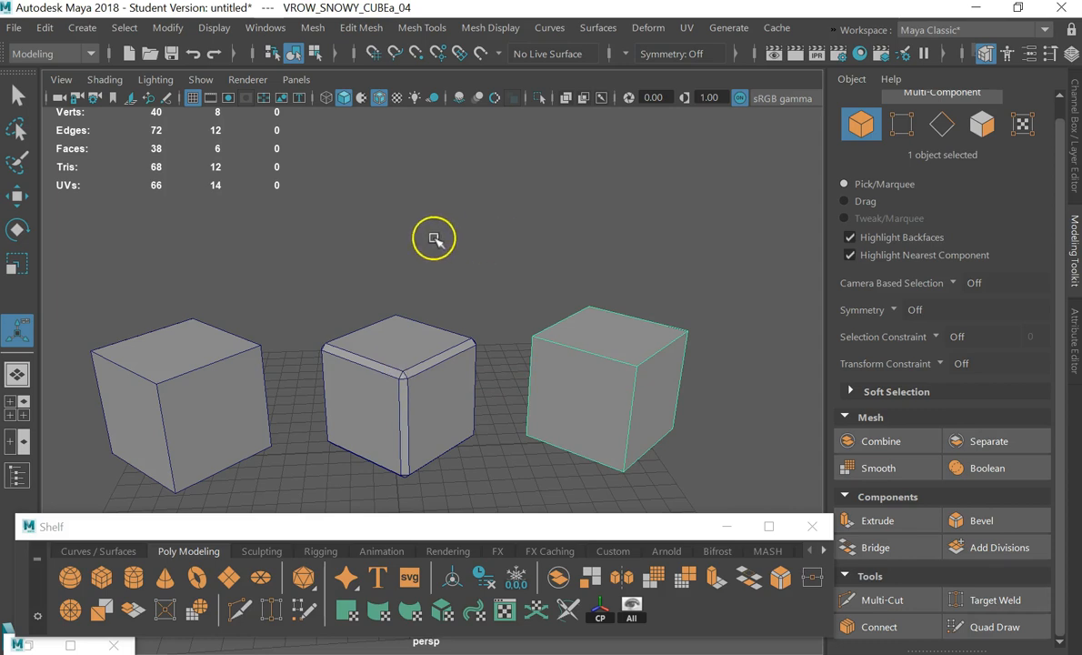
pyautogui.press('g')
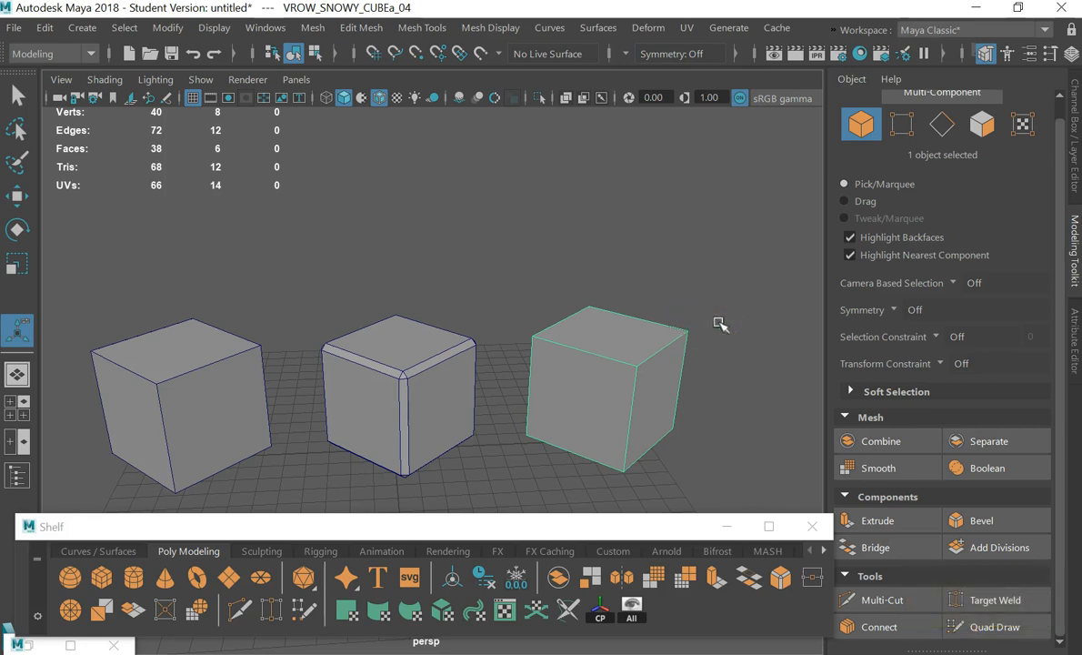
pyautogui.press('g')
pyautogui.click(769, 389)
pyautogui.write('.1')
pyautogui.press('Return')
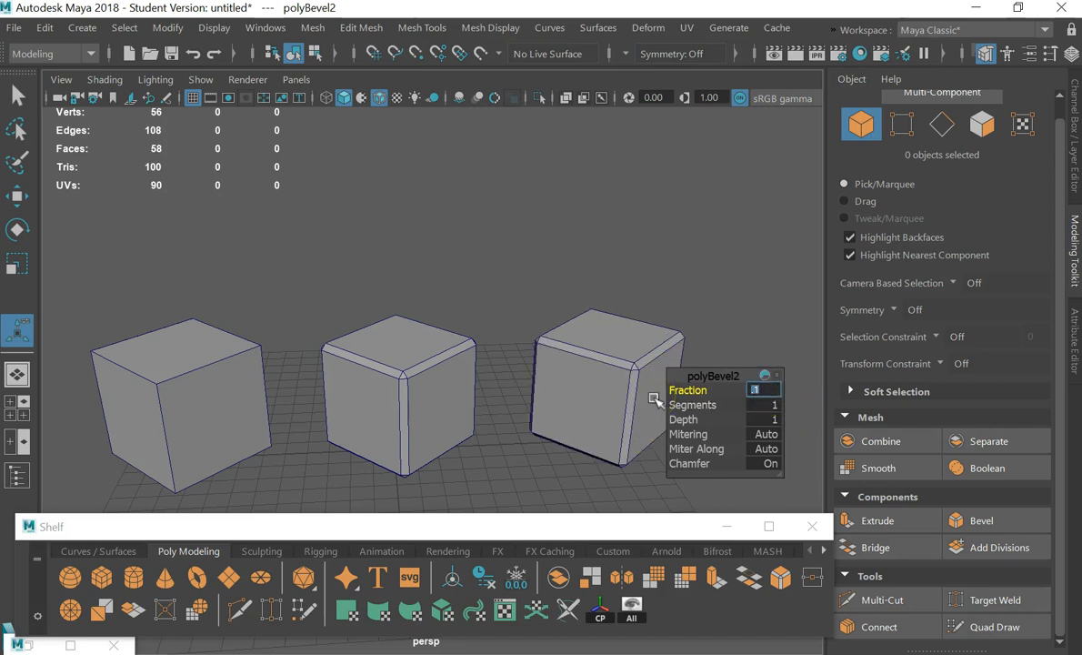
# Turn on smooth mesh preview for the middle beveled cube
pyautogui.click(690, 304)
pyautogui.keyDown('alt'); pyautogui.moveTo(636, 377); pyautogui.dragTo(611, 297); pyautogui.keyUp('alt')
pyautogui.click(616, 384)
pyautogui.keyDown('alt'); pyautogui.moveTo(502, 360); pyautogui.dragTo(530, 355); pyautogui.keyUp('alt')
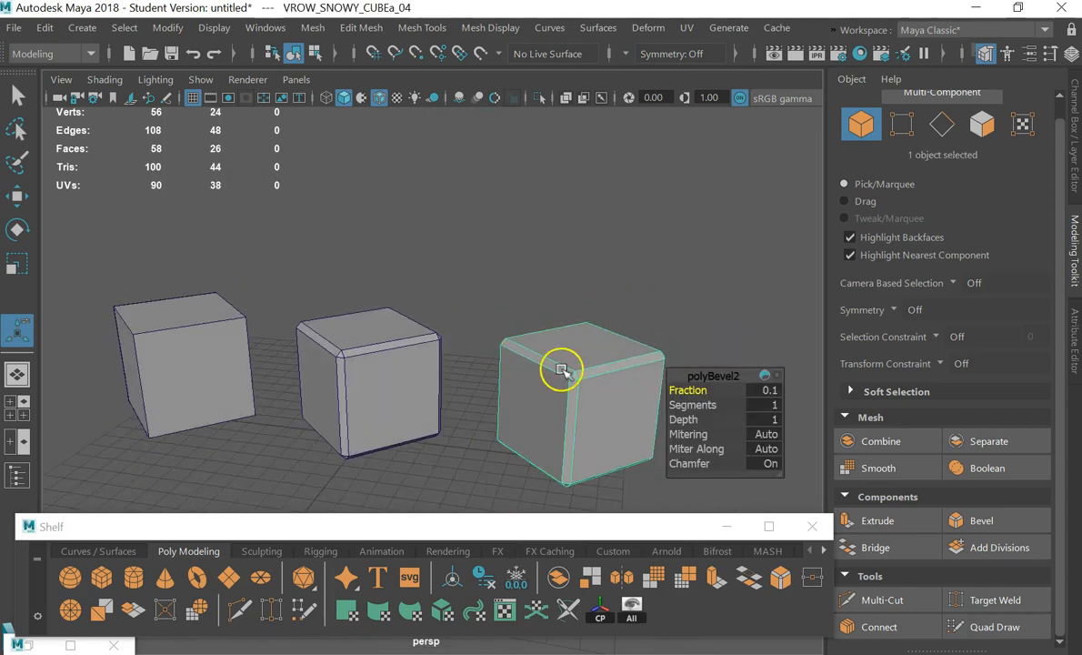
pyautogui.click(664, 273)
pyautogui.keyDown('alt'); pyautogui.moveTo(589, 369); pyautogui.dragTo(564, 365); pyautogui.keyUp('alt')
pyautogui.click(405, 352)
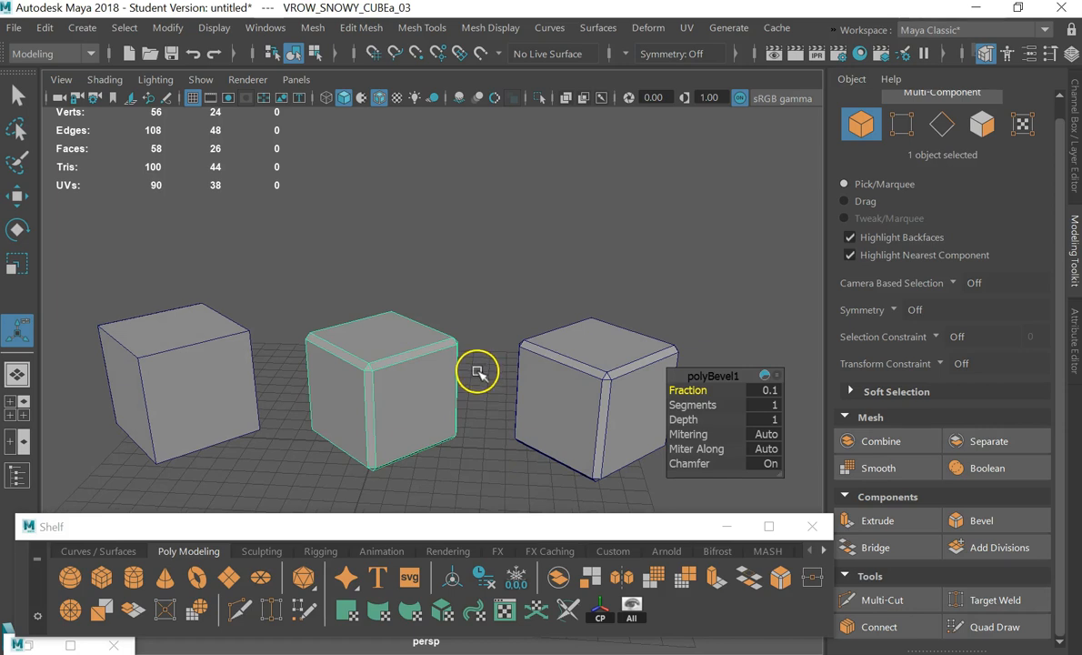
pyautogui.press('3')
pyautogui.click(483, 326)
pyautogui.moveTo(449, 404)
pyautogui.keyDown('alt'); pyautogui.mouseDown()
pyautogui.moveTo(459, 397)
pyautogui.moveTo(439, 405)
pyautogui.moveTo(445, 393)
pyautogui.mouseUp(); pyautogui.keyUp('alt')
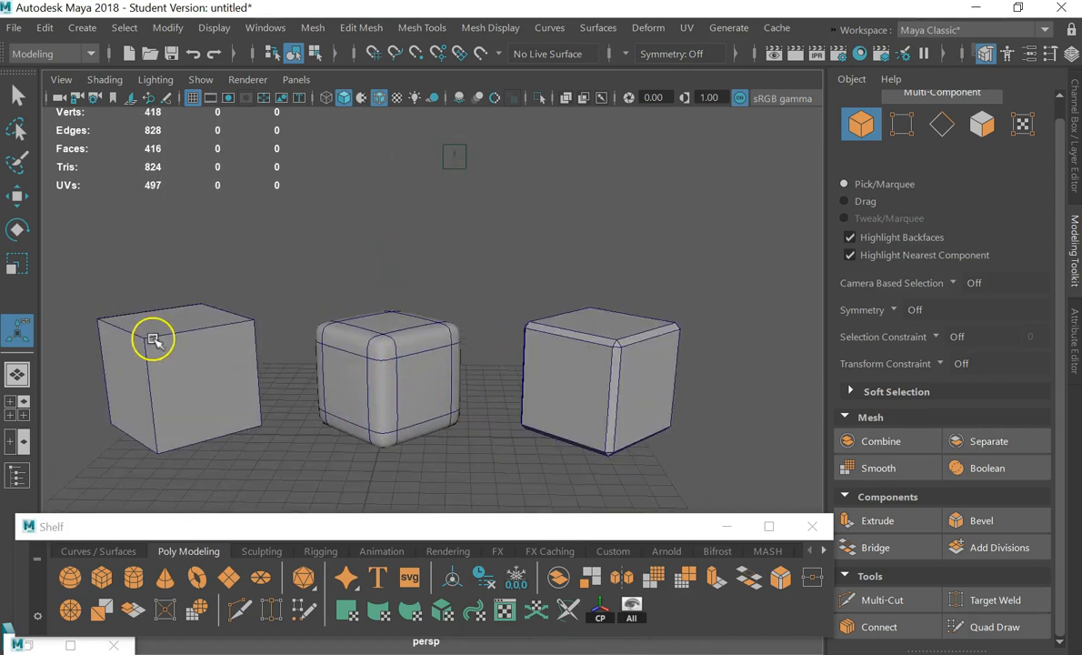
# Turn off the Wireframe on Shaded display in the perspective view
pyautogui.scroll(2, 427, 340)
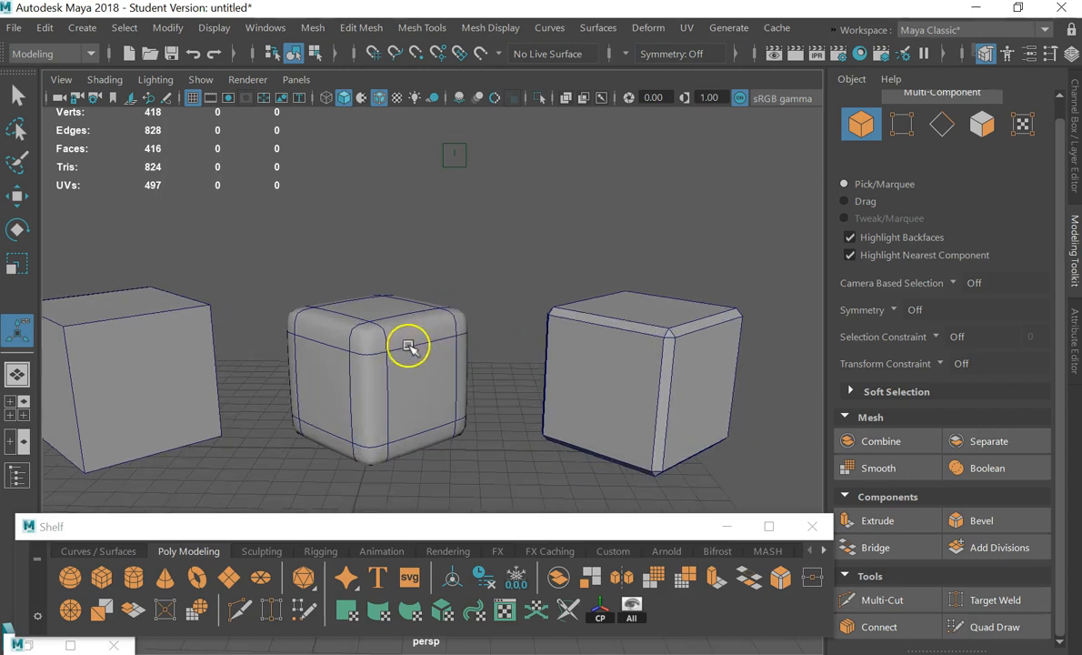
pyautogui.keyDown('alt'); pyautogui.moveTo(373, 375); pyautogui.dragTo(423, 362); pyautogui.keyUp('alt')
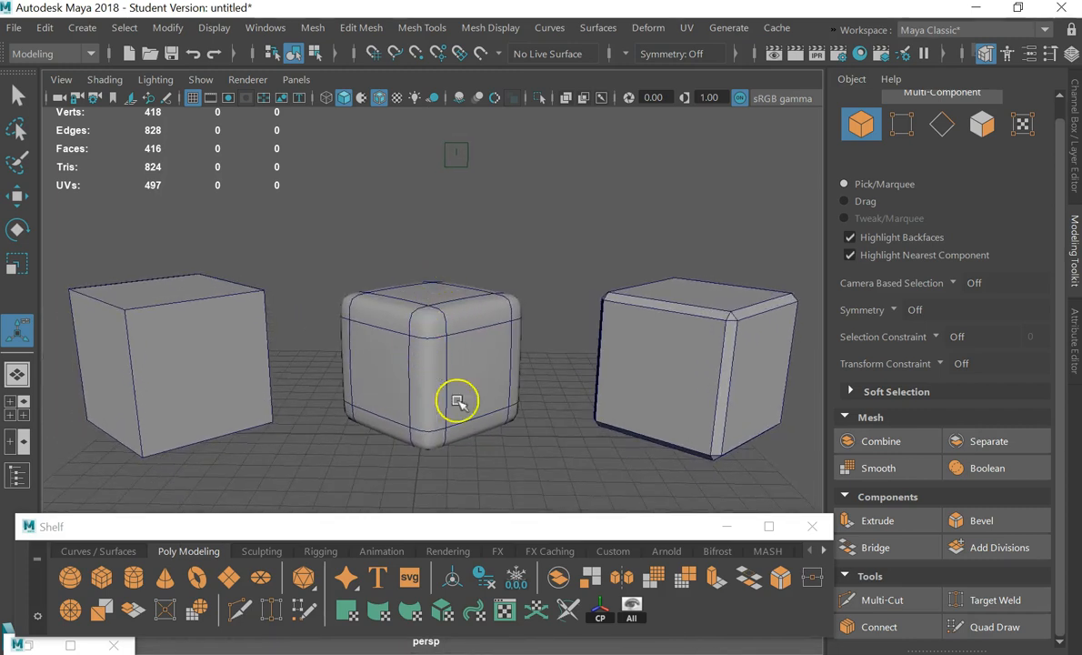
pyautogui.click(113, 80)
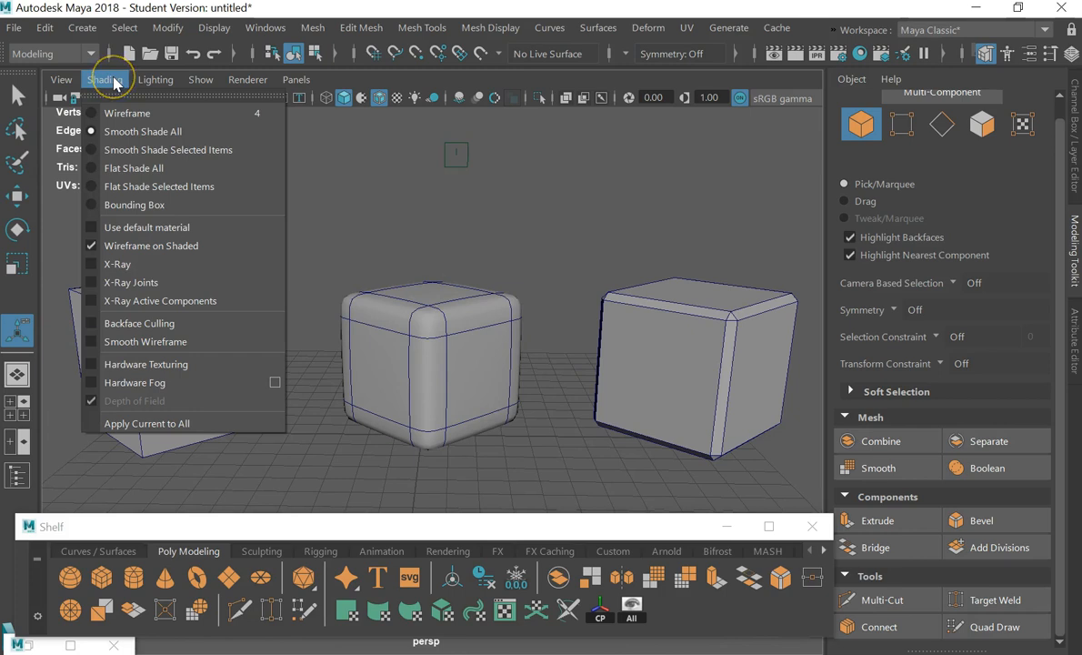
pyautogui.click(109, 245)
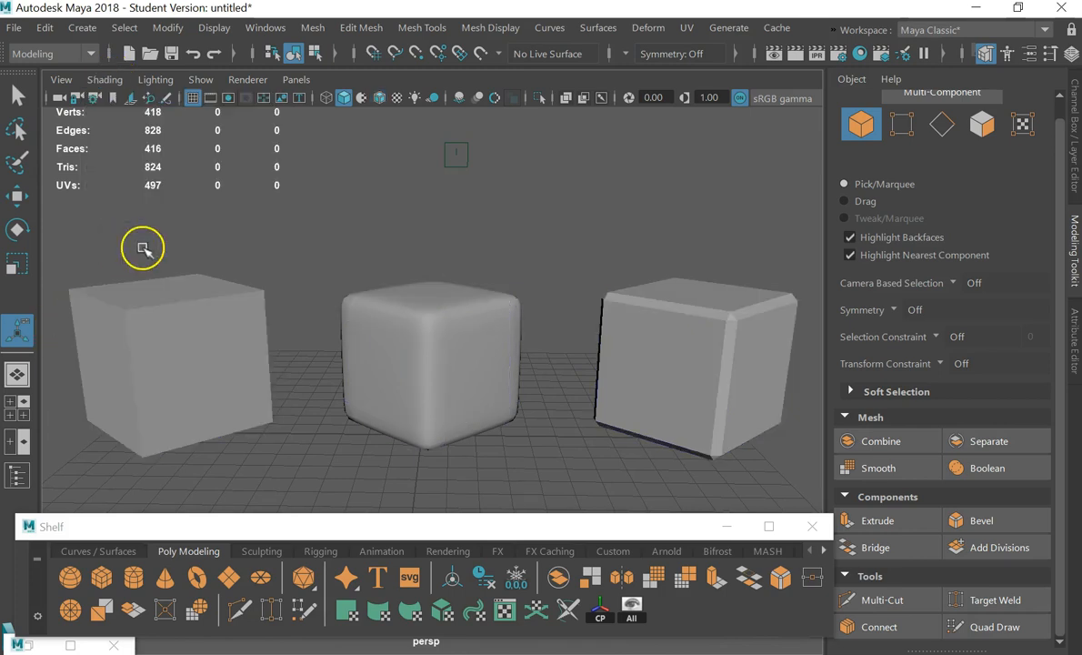
# Compare the smoothed middle cube with the unsmoothed beveled cube and the plain cube from several angles
pyautogui.scroll(-2, 382, 419)
pyautogui.keyDown('alt'); pyautogui.moveTo(382, 419); pyautogui.dragTo(500, 321); pyautogui.keyUp('alt')
pyautogui.click(266, 362)
pyautogui.keyDown('alt'); pyautogui.moveTo(266, 362); pyautogui.dragTo(285, 370); pyautogui.keyUp('alt')
pyautogui.click(480, 358)
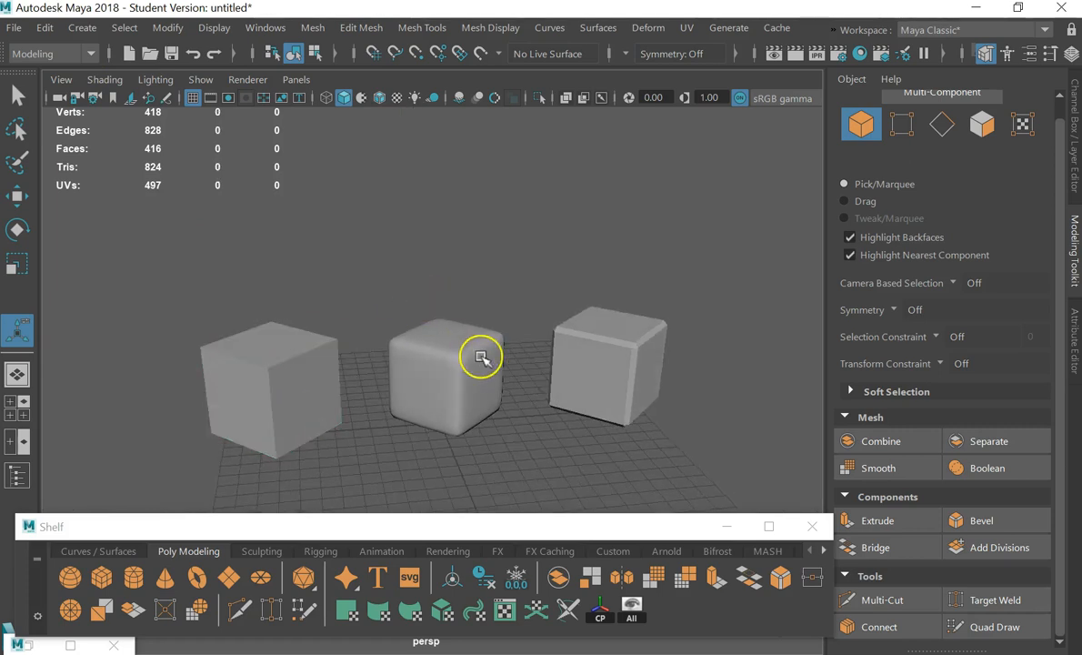
pyautogui.hotkey('ctrl', 'b')
pyautogui.keyDown('alt'); pyautogui.moveTo(538, 420); pyautogui.dragTo(450, 391); pyautogui.keyUp('alt')
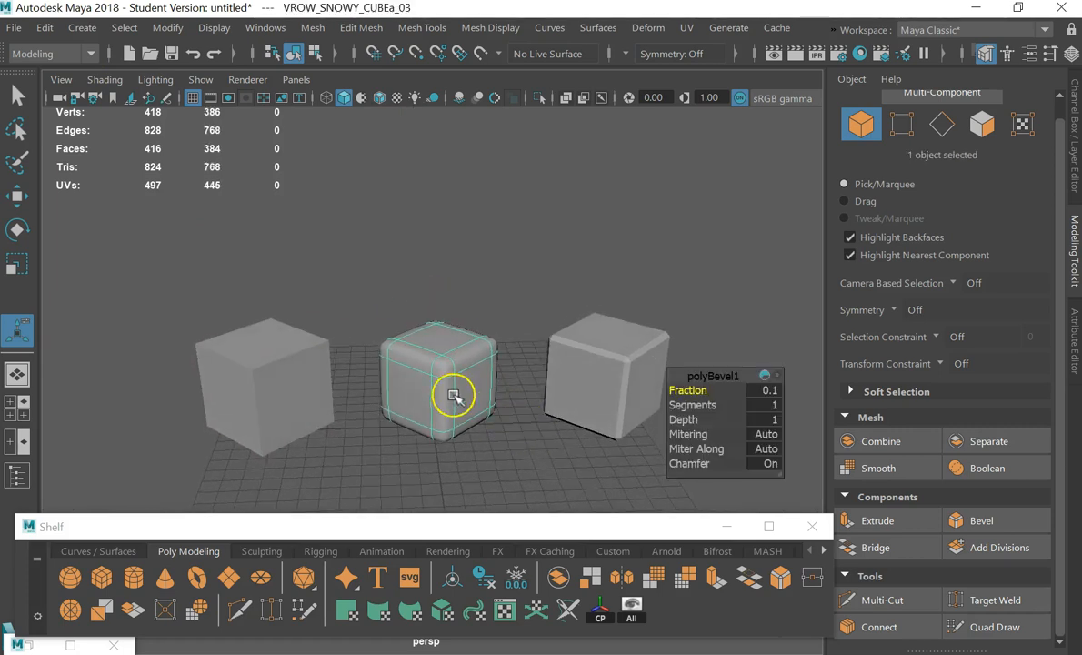
pyautogui.click(602, 382)
pyautogui.hotkey('ctrl', 'b')
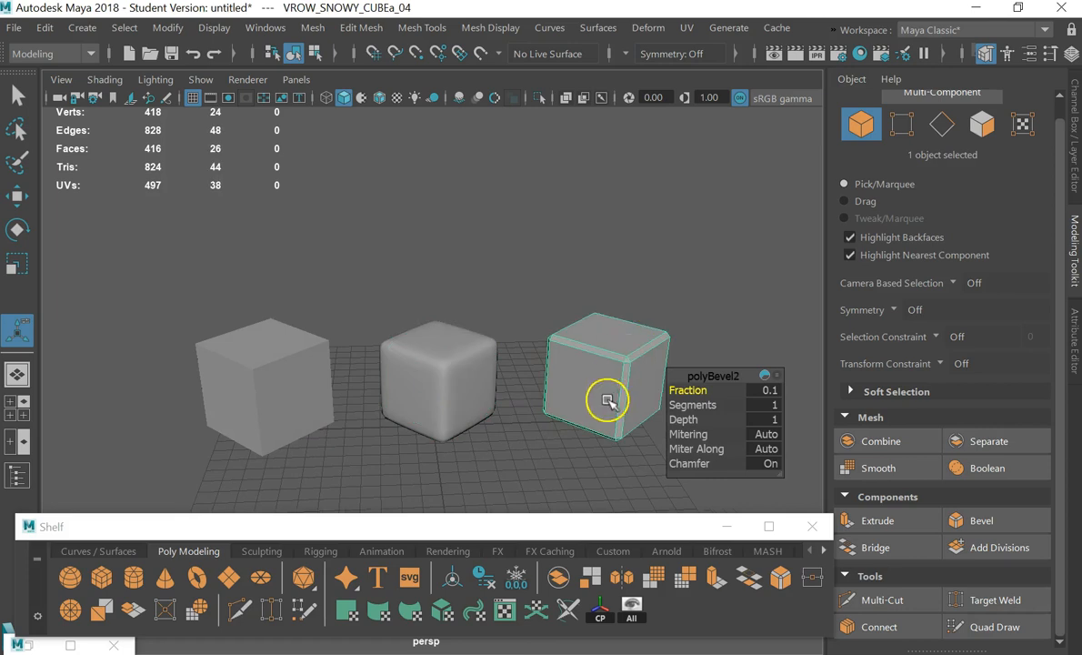
pyautogui.click(702, 306)
pyautogui.click(622, 333)
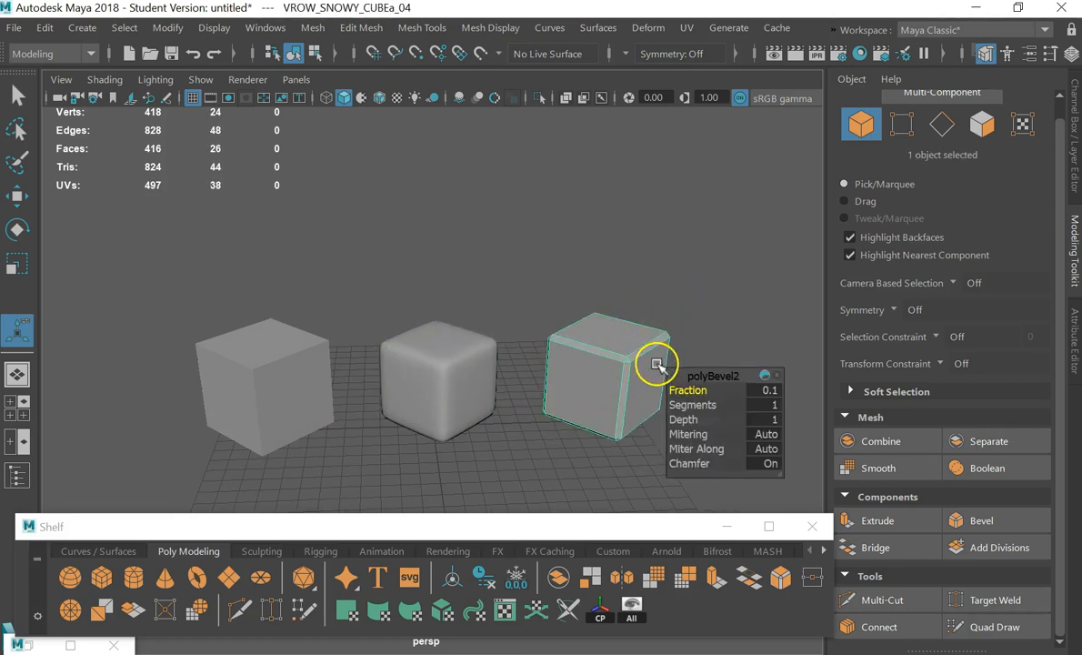
pyautogui.keyDown('shift'); pyautogui.click(484, 357); pyautogui.keyUp('shift')
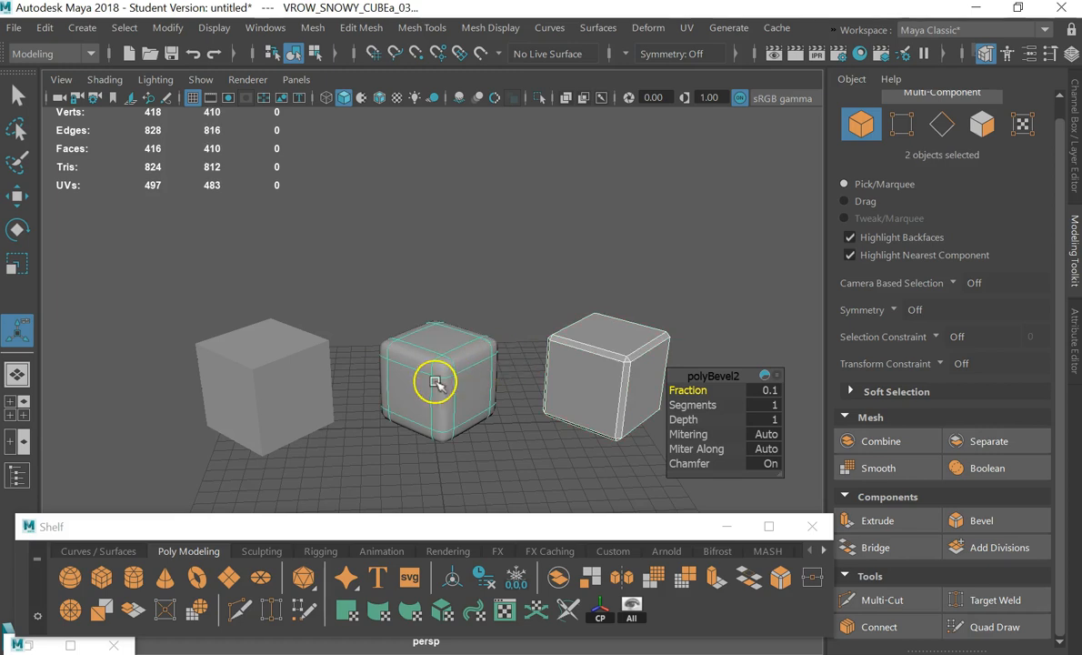
pyautogui.click(488, 308)
pyautogui.click(432, 344)
pyautogui.click(650, 340)
pyautogui.click(648, 292)
pyautogui.keyDown('alt'); pyautogui.moveTo(590, 320); pyautogui.dragTo(502, 365); pyautogui.keyUp('alt')
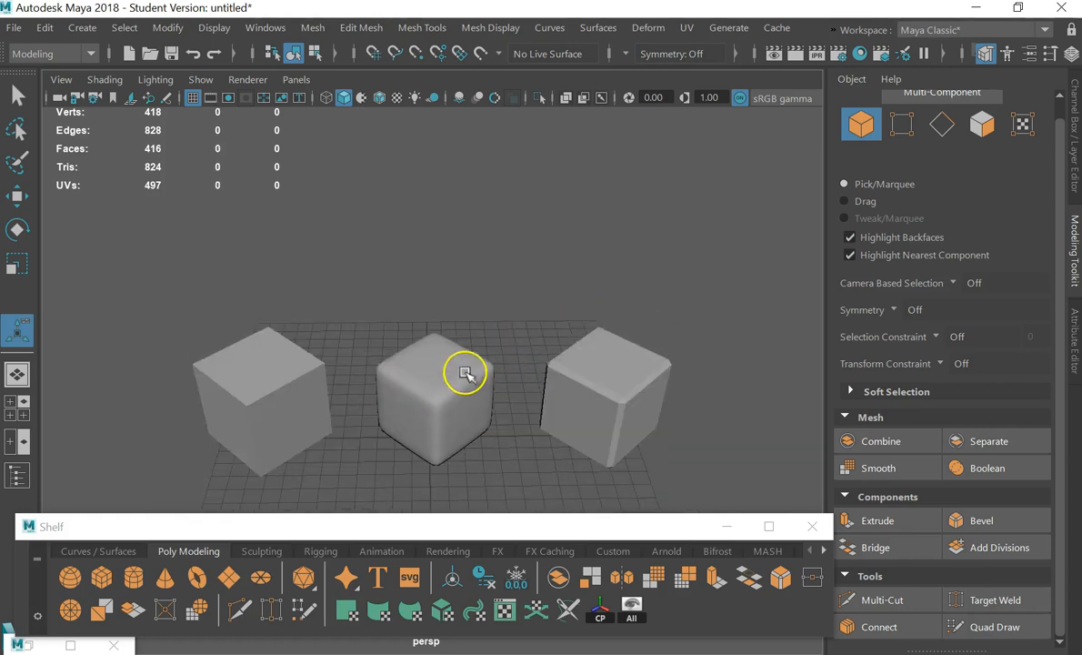
pyautogui.click(410, 374)
pyautogui.hotkey('ctrl', 'b')
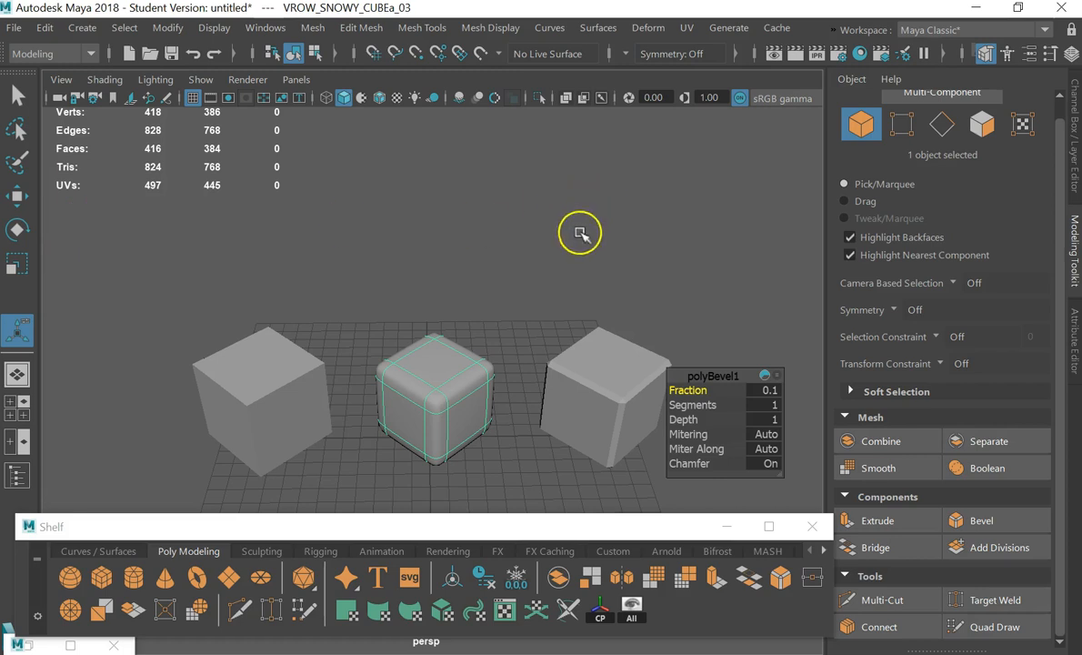
pyautogui.click(527, 240)
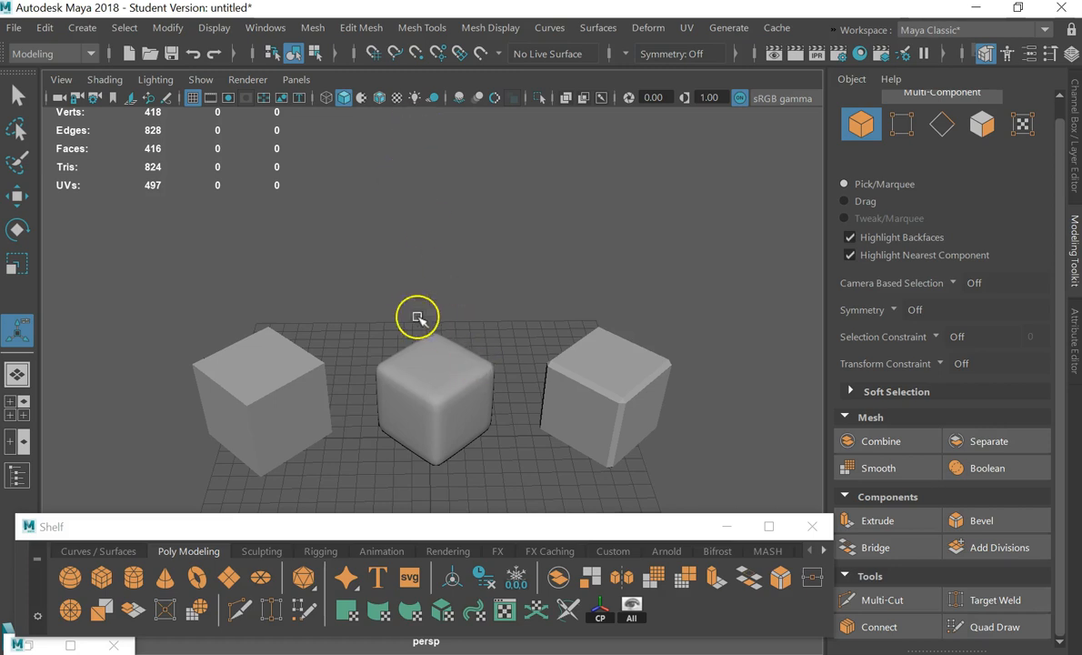
# Preview the unbeveled left-hand cube in smooth mesh mode and return it to its unsmoothed display
pyautogui.click(287, 380)
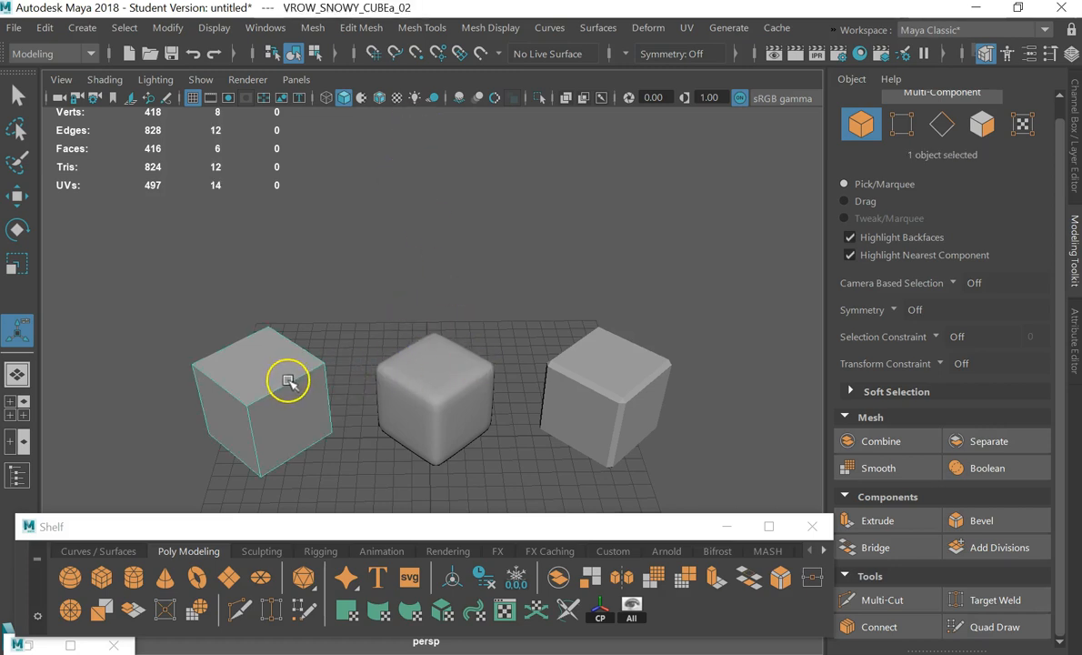
pyautogui.press('3')
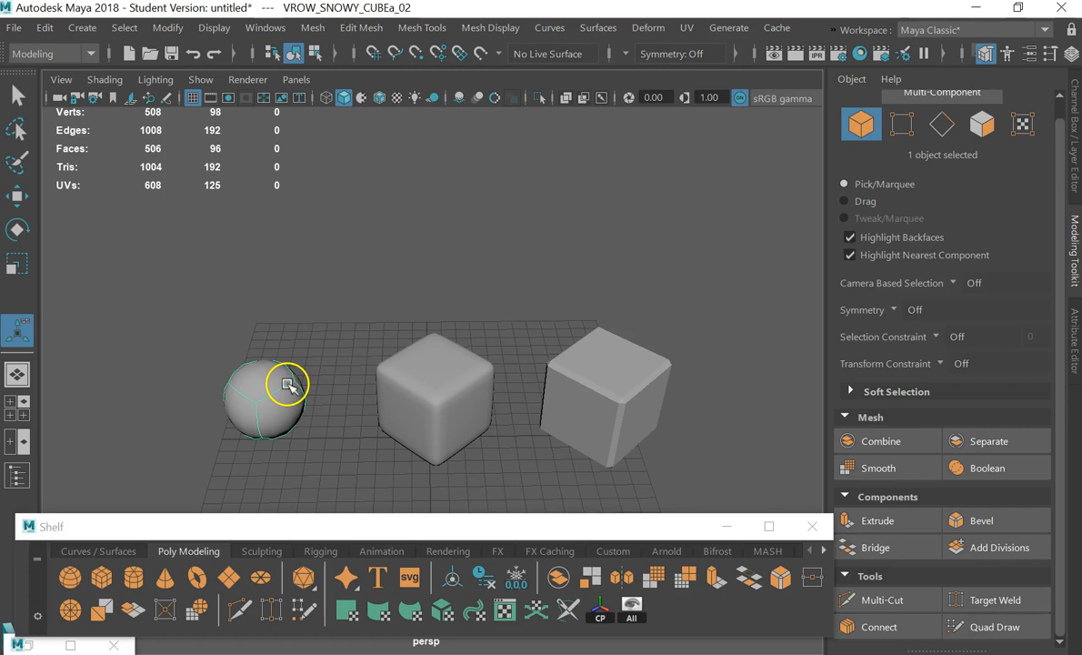
pyautogui.click(642, 389)
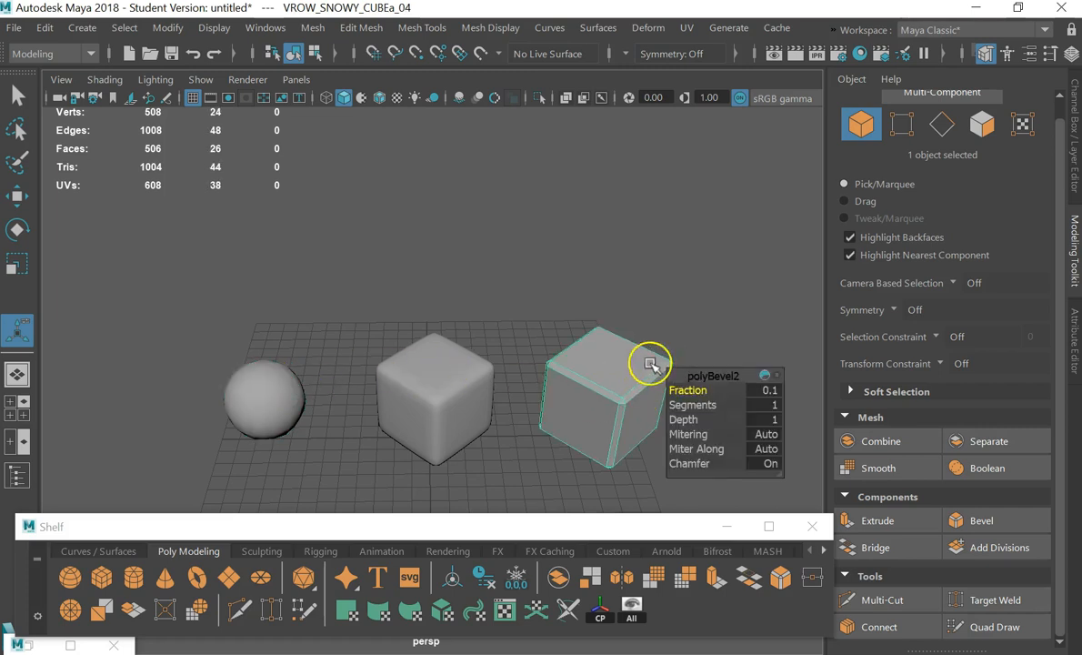
pyautogui.click(306, 398)
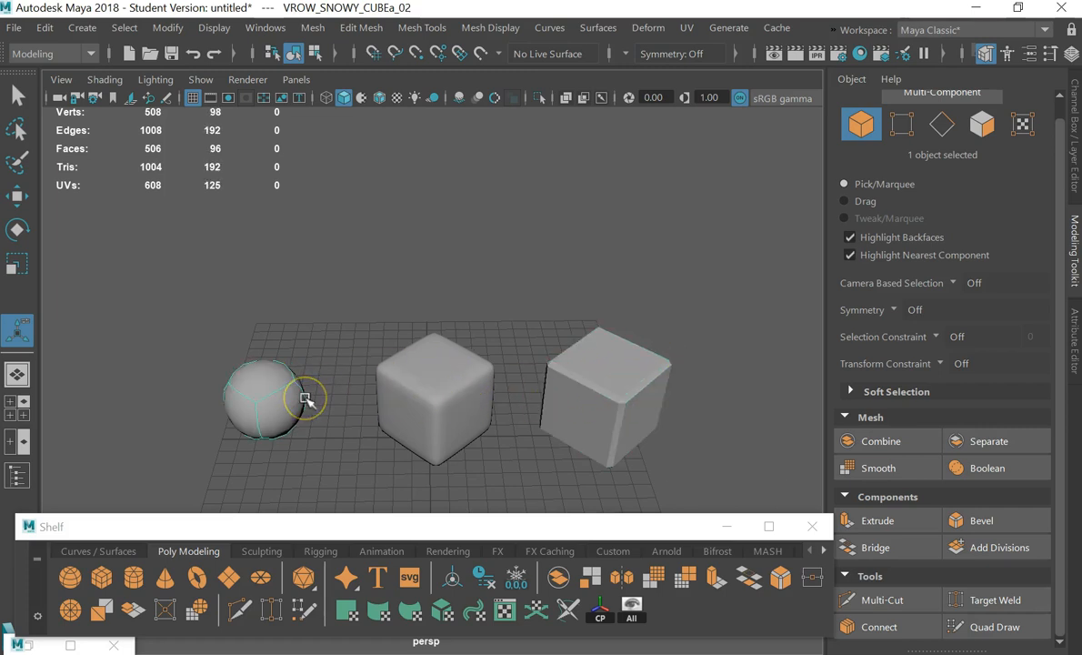
pyautogui.moveTo(306, 399)
pyautogui.keyDown('alt'); pyautogui.mouseDown()
pyautogui.moveTo(305, 350)
pyautogui.moveTo(301, 388)
pyautogui.mouseUp(); pyautogui.keyUp('alt')
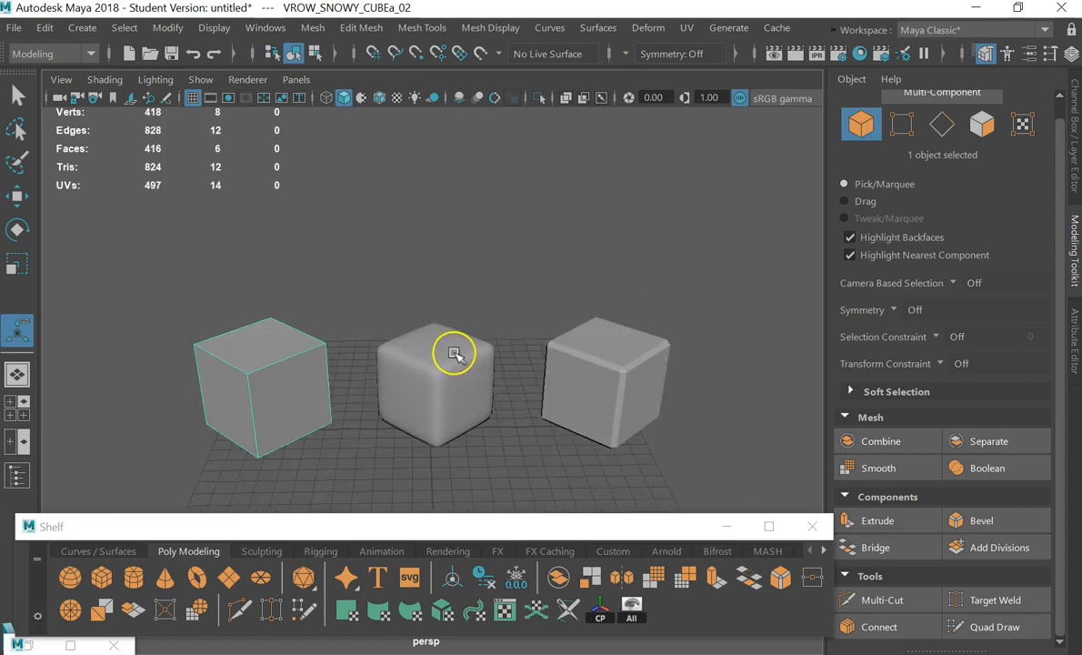
# Turn off smooth preview on the middle cube and turn it on for the right-hand beveled cube
pyautogui.hotkey('ctrl', 'b')
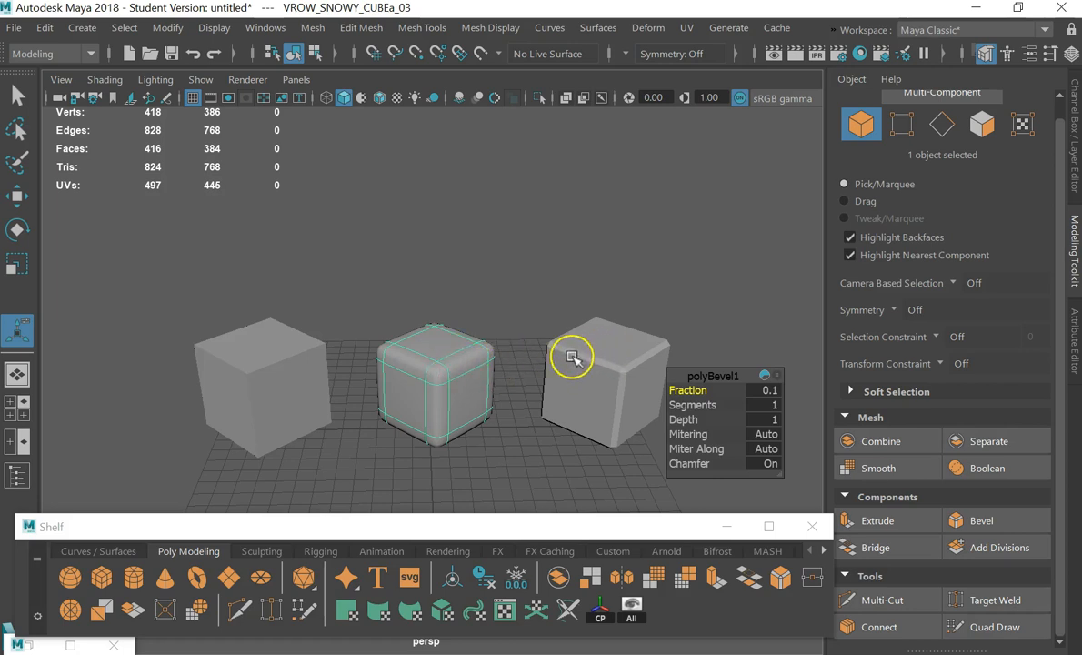
pyautogui.press('1')
pyautogui.moveTo(491, 344)
pyautogui.keyDown('alt'); pyautogui.mouseDown()
pyautogui.moveTo(496, 364)
pyautogui.moveTo(481, 368)
pyautogui.moveTo(490, 375)
pyautogui.moveTo(493, 320)
pyautogui.moveTo(478, 334)
pyautogui.moveTo(492, 321)
pyautogui.mouseUp(); pyautogui.keyUp('alt')
pyautogui.keyDown('alt'); pyautogui.moveTo(493, 321); pyautogui.dragTo(442, 317, button='middle'); pyautogui.keyUp('alt')
pyautogui.keyDown('alt'); pyautogui.moveTo(442, 317); pyautogui.dragTo(269, 353); pyautogui.keyUp('alt')
pyautogui.click(193, 350)
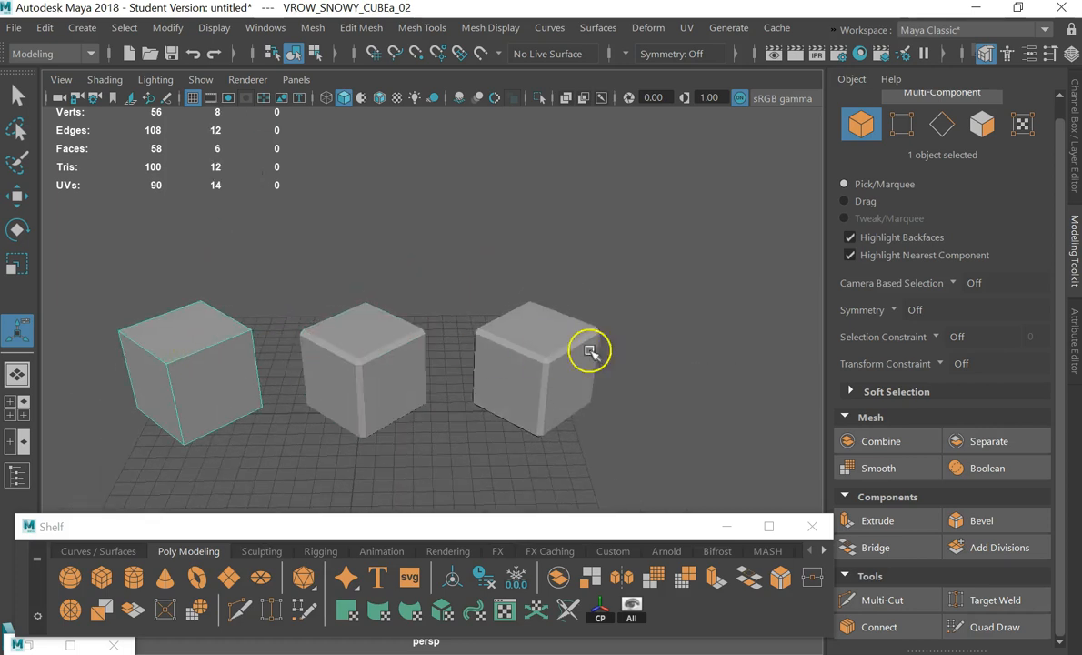
pyautogui.click(484, 366)
pyautogui.hotkey('ctrl', 'b')
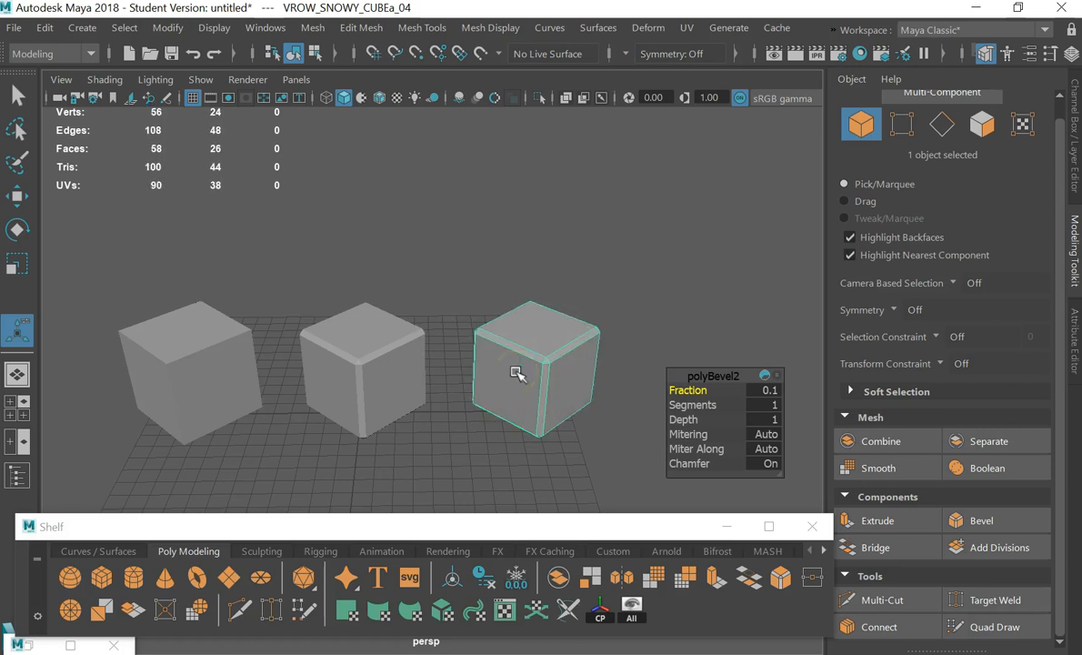
# Select all three cubes and delete them
pyautogui.click(591, 299)
pyautogui.moveTo(503, 342); pyautogui.dragTo(142, 429)
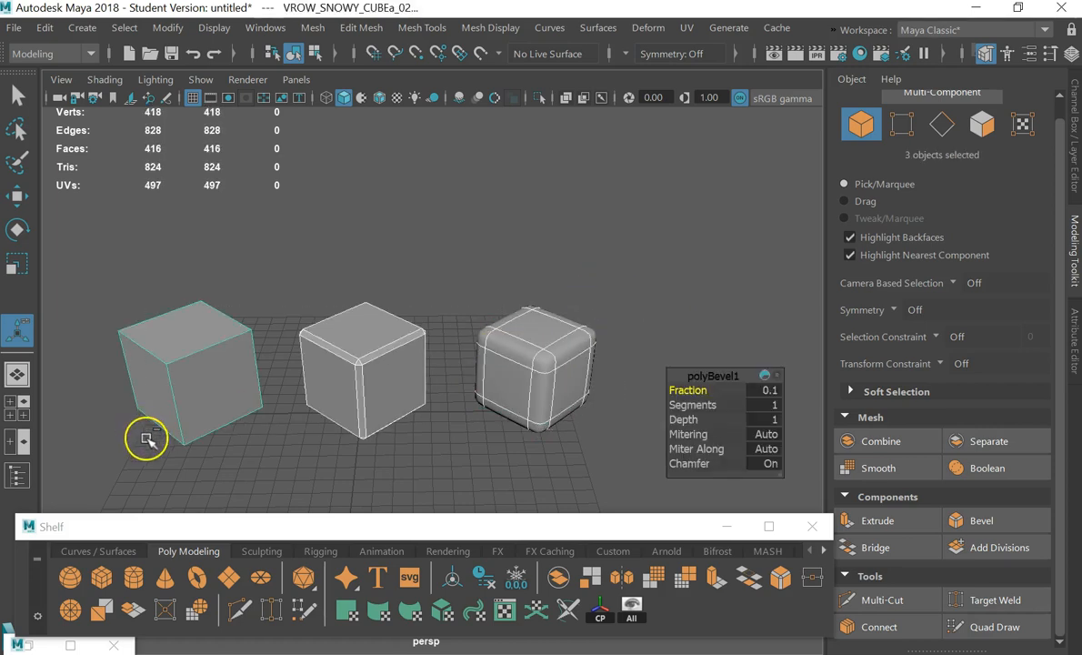
pyautogui.press('Delete')
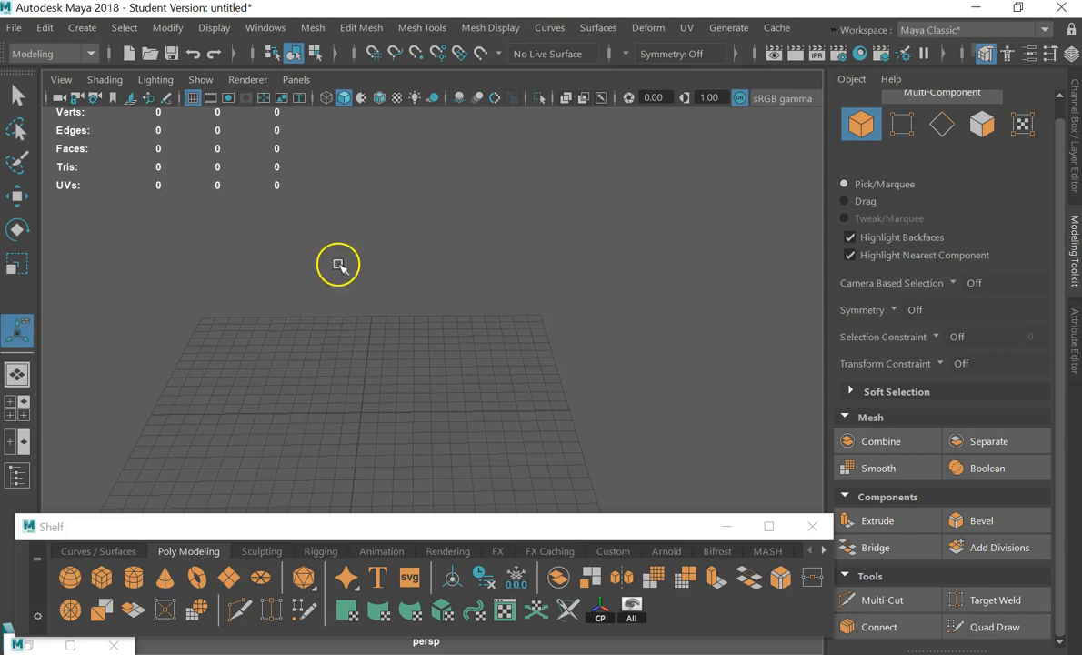
# Show all hidden scene objects and select the S-shaped curve that crosses the grid
pyautogui.click(631, 607)
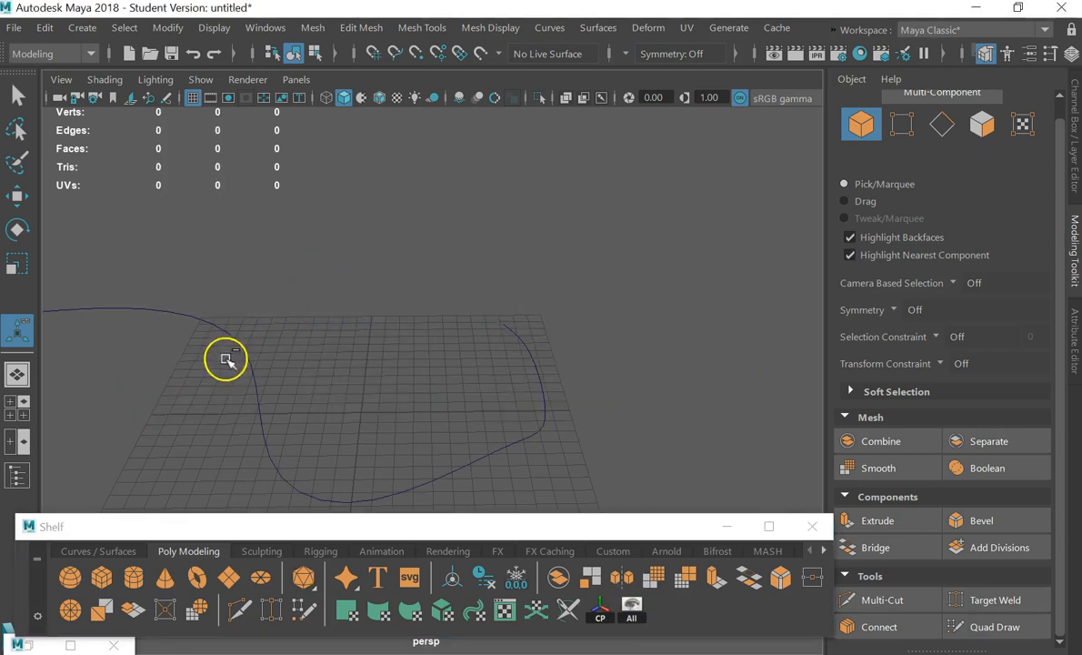
pyautogui.scroll(-3, 389, 314)
pyautogui.keyDown('alt'); pyautogui.moveTo(391, 314); pyautogui.dragTo(483, 368); pyautogui.keyUp('alt')
pyautogui.click(500, 361)
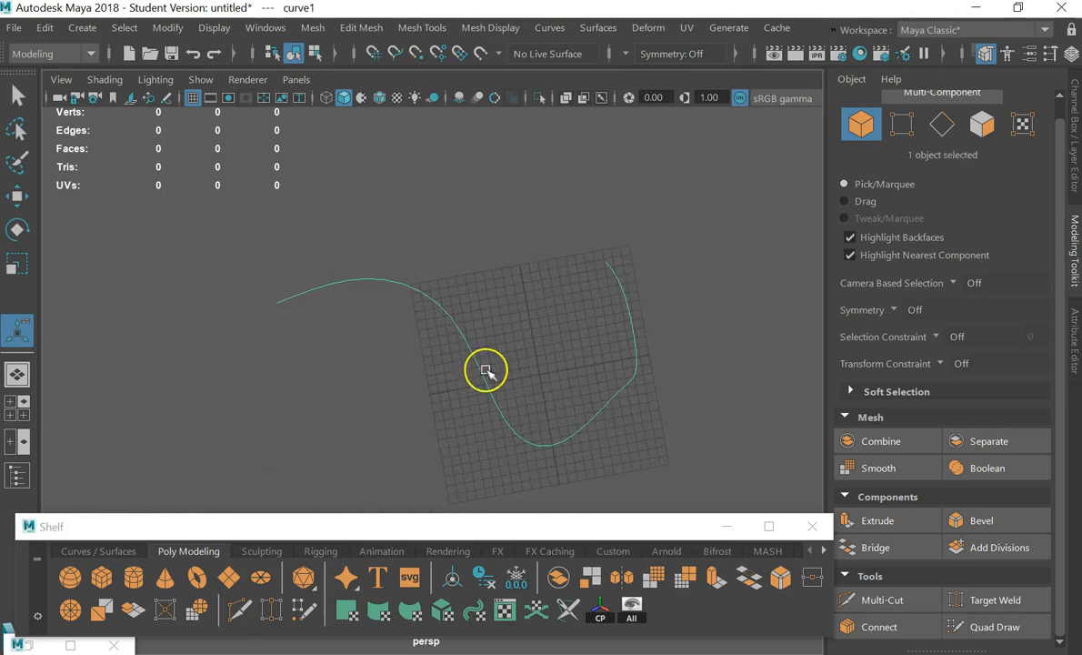
# Try to move control vertex cv[7] of the curve along one axis, and return to object mode
pyautogui.click(102, 551)
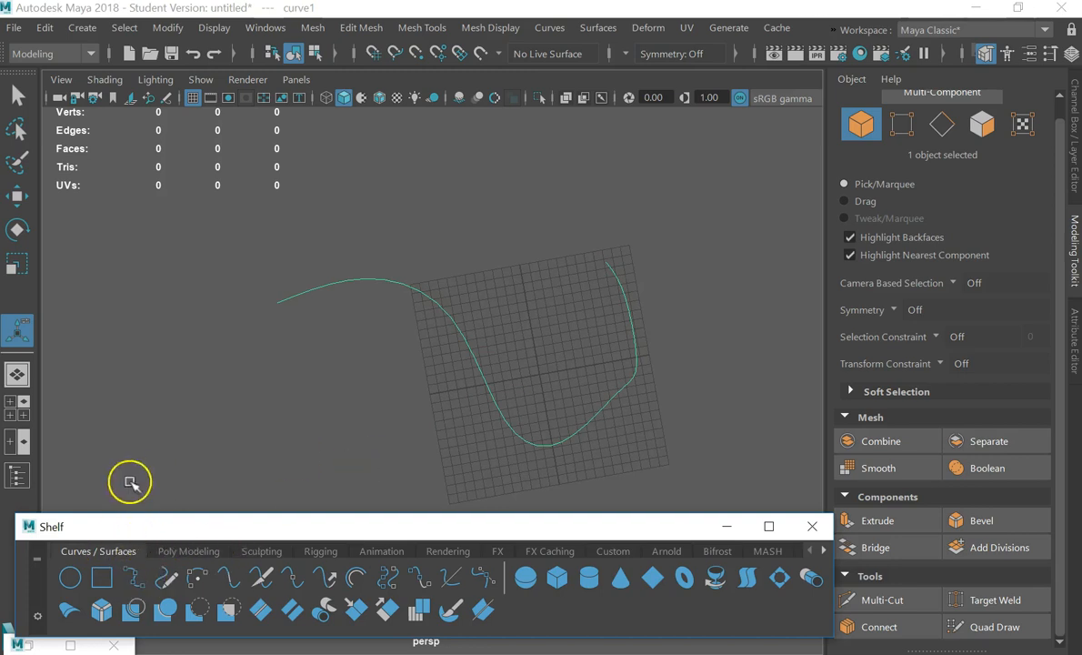
pyautogui.rightClick(473, 327)
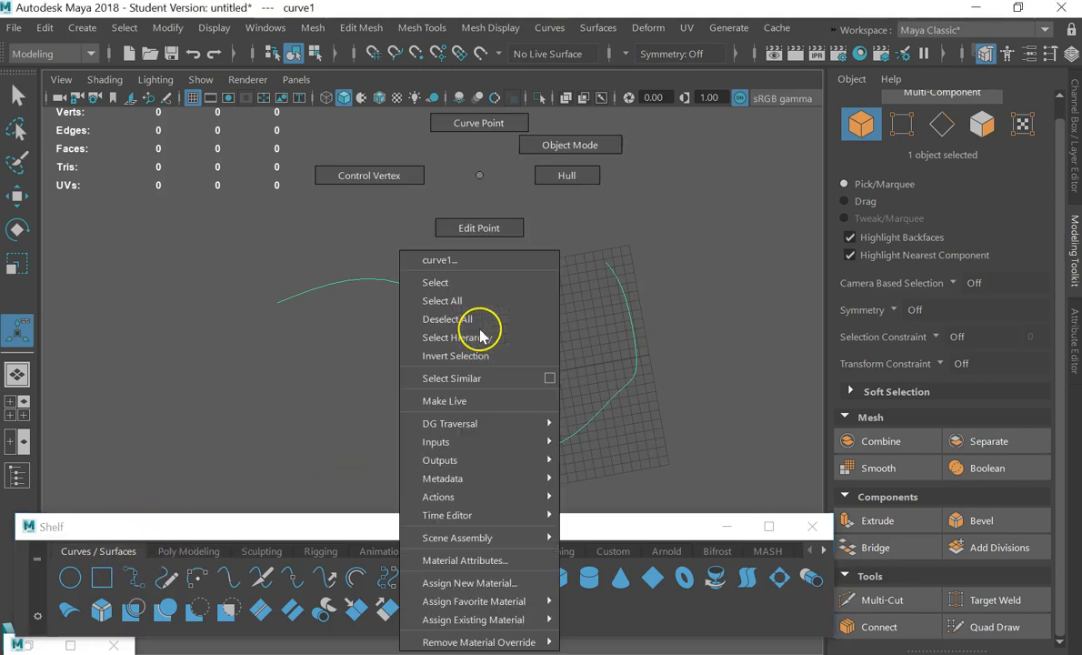
pyautogui.click(486, 223)
pyautogui.moveTo(458, 263); pyautogui.dragTo(490, 348)
pyautogui.press('w')
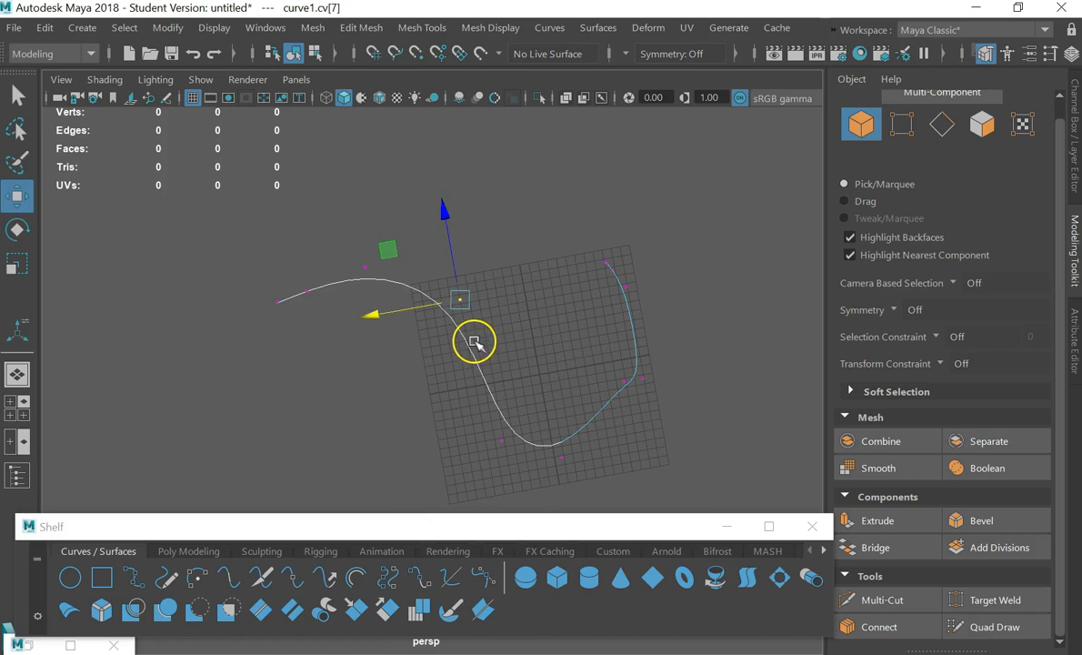
pyautogui.moveTo(379, 316); pyautogui.dragTo(338, 328)
pyautogui.rightClick(338, 328)
pyautogui.click(323, 317)
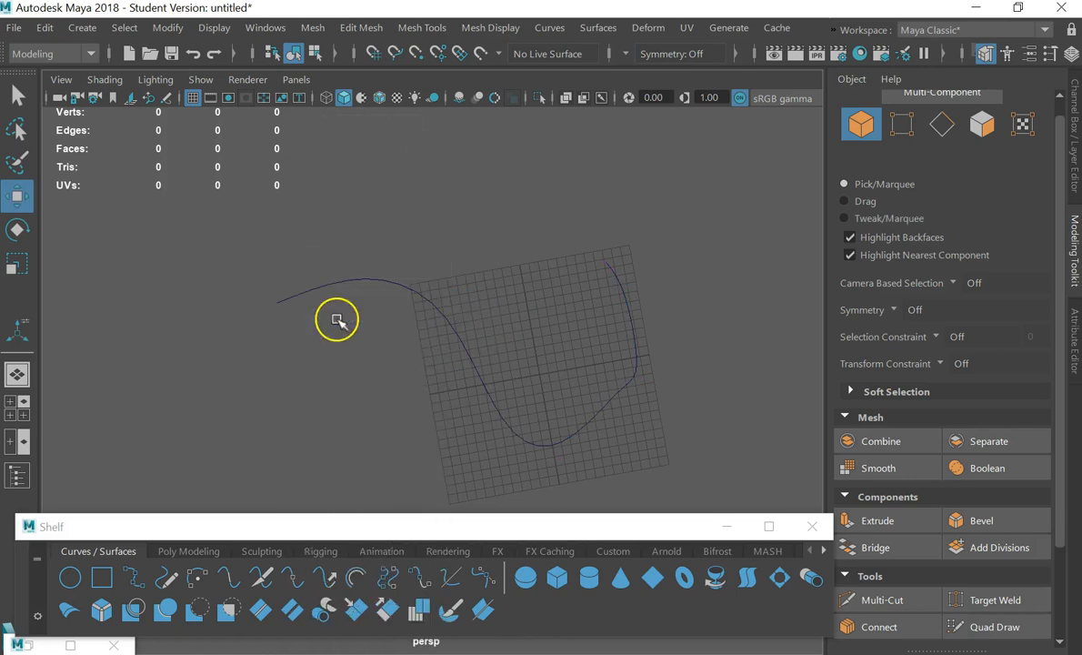
# Display the curve's control vertices and select cv[8] near the end that lies off the grid
pyautogui.moveTo(501, 265); pyautogui.dragTo(553, 150, button='right')
pyautogui.click(449, 322)
pyautogui.click(450, 246)
pyautogui.click(455, 341)
pyautogui.keyDown('alt'); pyautogui.moveTo(537, 322); pyautogui.dragTo(438, 291, button='middle'); pyautogui.keyUp('alt')
pyautogui.keyDown('alt'); pyautogui.moveTo(437, 291); pyautogui.dragTo(386, 273); pyautogui.keyUp('alt')
pyautogui.rightClick(389, 276)
pyautogui.moveTo(390, 278); pyautogui.dragTo(326, 159, button='right')
pyautogui.moveTo(325, 282); pyautogui.dragTo(332, 241)
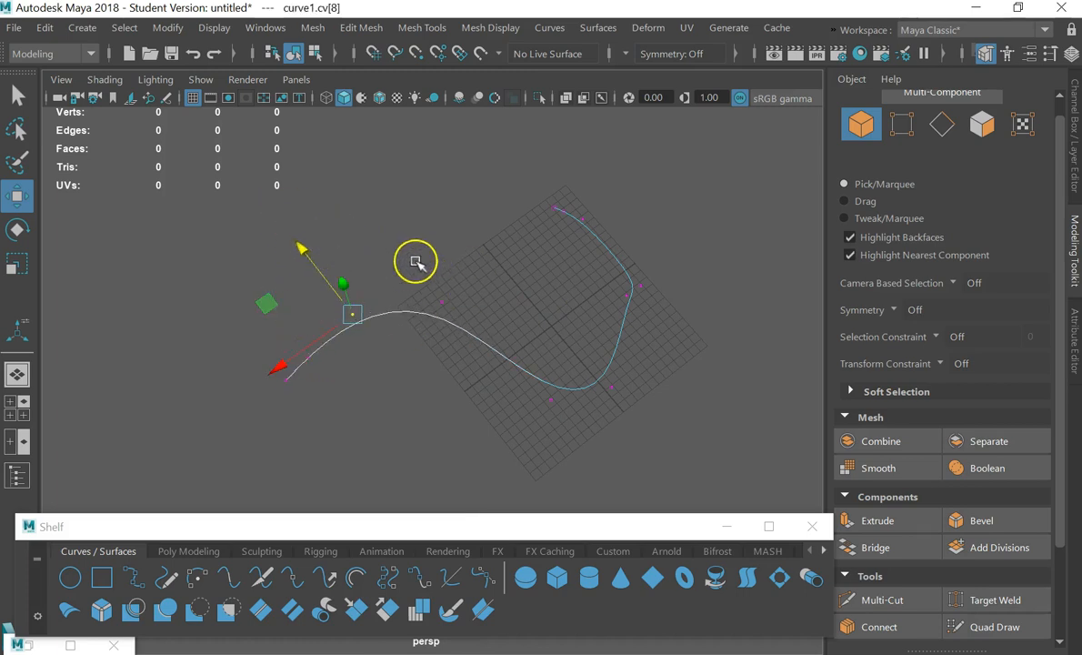
# Reshape the curve over the grid by moving several of its control vertices, including cv[3:4] along the X axis
pyautogui.moveTo(415, 258); pyautogui.dragTo(494, 325)
pyautogui.moveTo(382, 245)
pyautogui.mouseDown()
pyautogui.moveTo(369, 222)
pyautogui.moveTo(398, 244)
pyautogui.moveTo(394, 258)
pyautogui.mouseUp()
pyautogui.moveTo(569, 353); pyautogui.dragTo(684, 417)
pyautogui.moveTo(636, 386); pyautogui.dragTo(615, 272)
pyautogui.moveTo(616, 229); pyautogui.dragTo(681, 329)
pyautogui.moveTo(567, 346); pyautogui.dragTo(608, 314)
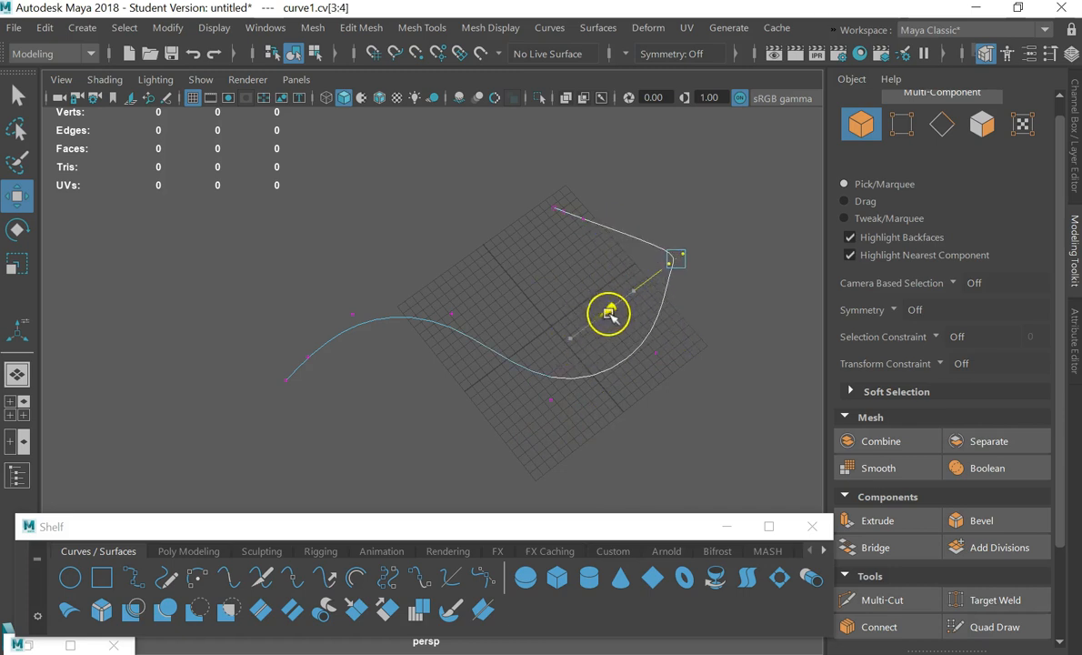
# Move cv[0:2] at the curve's far end along the X axis, and adjust cv[4] at the bend
pyautogui.moveTo(506, 150); pyautogui.dragTo(610, 239)
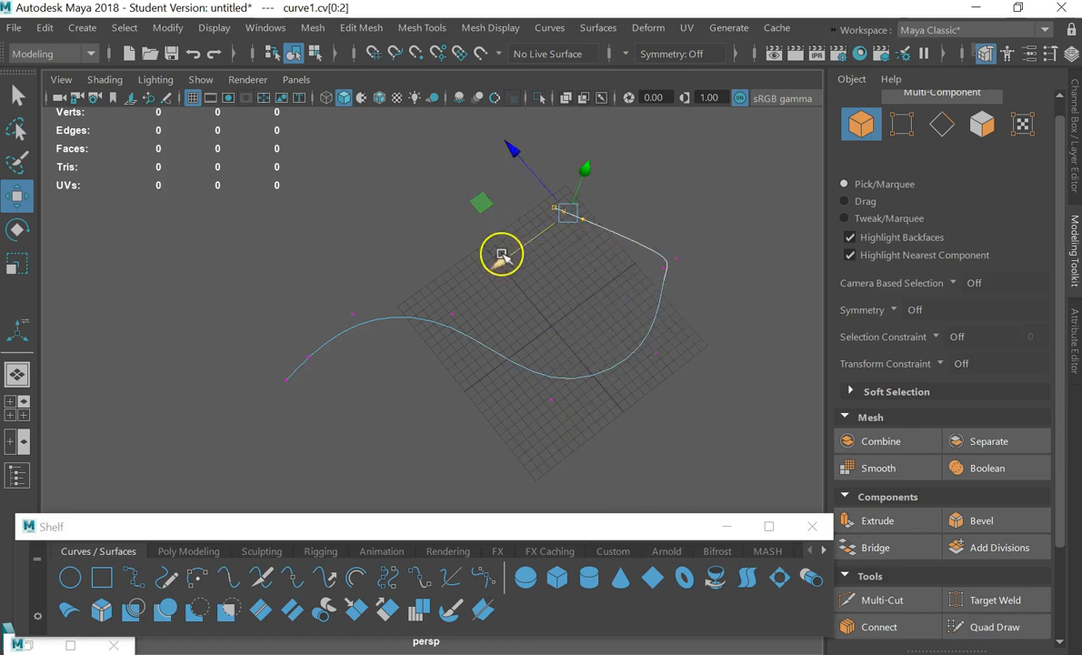
pyautogui.moveTo(490, 269); pyautogui.dragTo(576, 219)
pyautogui.moveTo(631, 252); pyautogui.dragTo(680, 278)
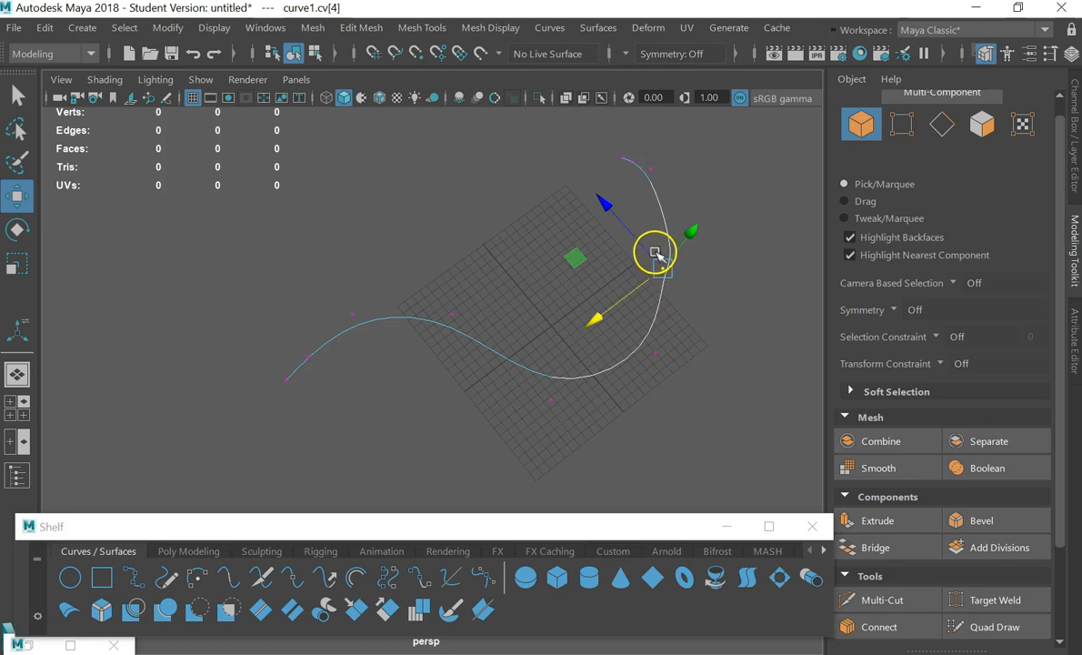
pyautogui.moveTo(596, 315); pyautogui.dragTo(580, 324)
# Refine the bend beyond the grid's edge by adjusting the neighbouring control vertices
pyautogui.moveTo(658, 214); pyautogui.dragTo(718, 282)
pyautogui.moveTo(611, 309); pyautogui.dragTo(632, 290)
pyautogui.moveTo(603, 252); pyautogui.dragTo(666, 295)
pyautogui.moveTo(592, 213); pyautogui.dragTo(632, 249)
# Adjust the control vertices along the rest of the curve and clear the selection
pyautogui.moveTo(531, 314)
pyautogui.keyDown('alt'); pyautogui.mouseDown()
pyautogui.moveTo(647, 285)
pyautogui.moveTo(511, 285)
pyautogui.moveTo(538, 315)
pyautogui.mouseUp(); pyautogui.keyUp('alt')
pyautogui.keyDown('alt'); pyautogui.moveTo(538, 315); pyautogui.dragTo(549, 282); pyautogui.keyUp('alt')
pyautogui.moveTo(468, 313); pyautogui.dragTo(516, 329)
pyautogui.moveTo(479, 397); pyautogui.dragTo(383, 258)
pyautogui.scroll(3, 378, 248)
pyautogui.keyDown('alt'); pyautogui.moveTo(384, 195); pyautogui.dragTo(610, 480, button='middle'); pyautogui.keyUp('alt')
pyautogui.scroll(4, 546, 308)
pyautogui.keyDown('alt'); pyautogui.moveTo(661, 382); pyautogui.dragTo(648, 344); pyautogui.keyUp('alt')
pyautogui.click(552, 368)
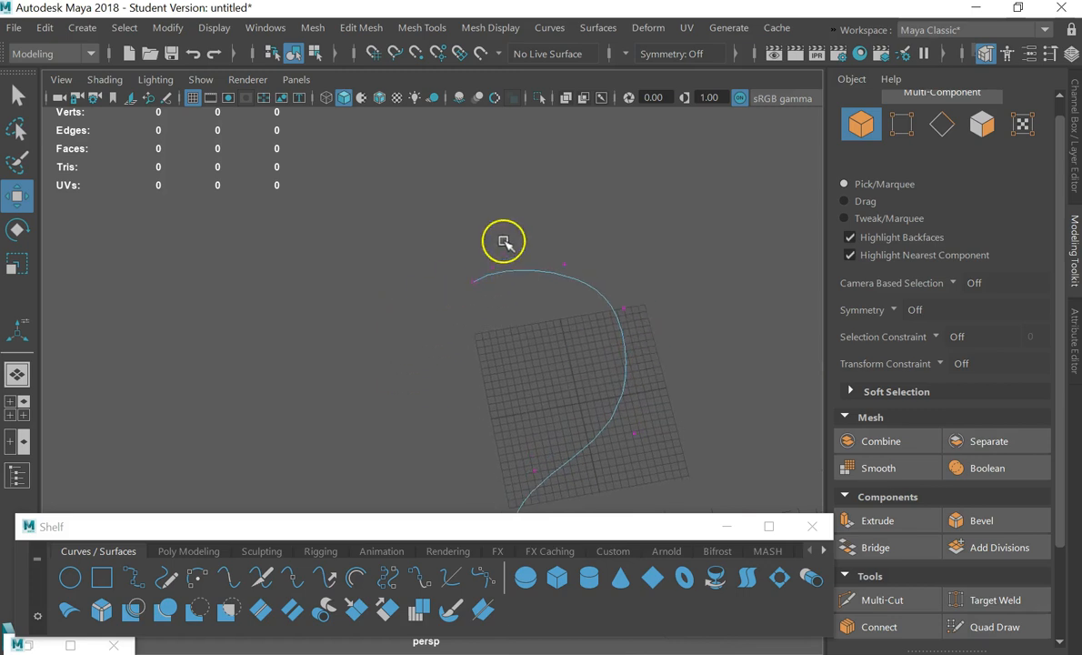
# Remove control vertex cv[1] near the curve's starting end and select the end vertex cv[0]
pyautogui.moveTo(464, 232); pyautogui.dragTo(510, 269)
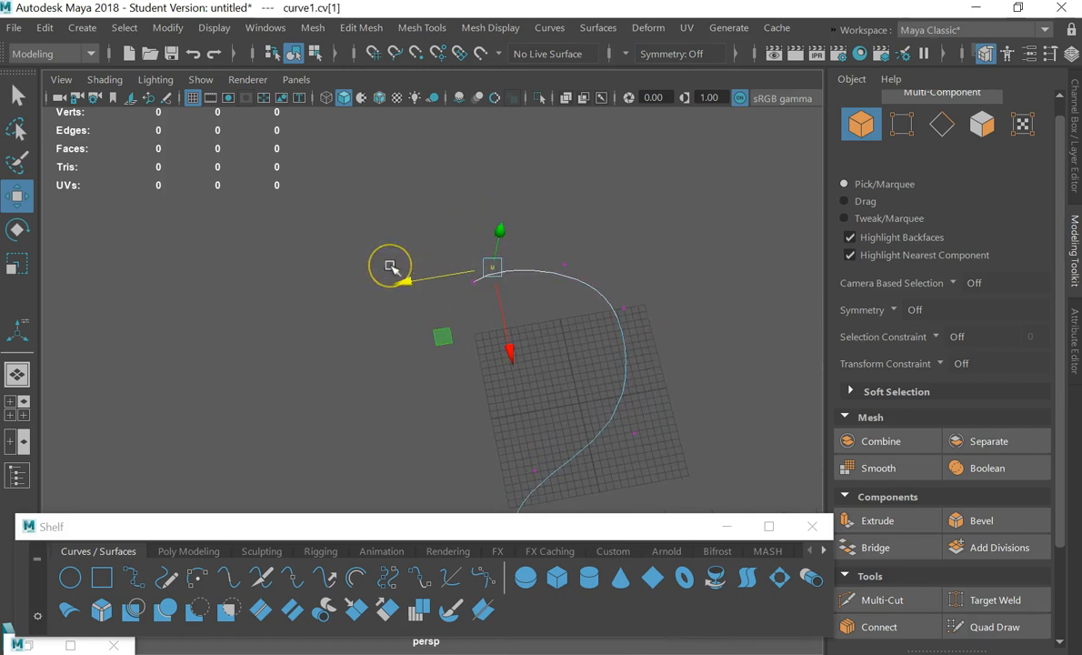
pyautogui.click(390, 265)
pyautogui.moveTo(440, 244); pyautogui.dragTo(481, 360)
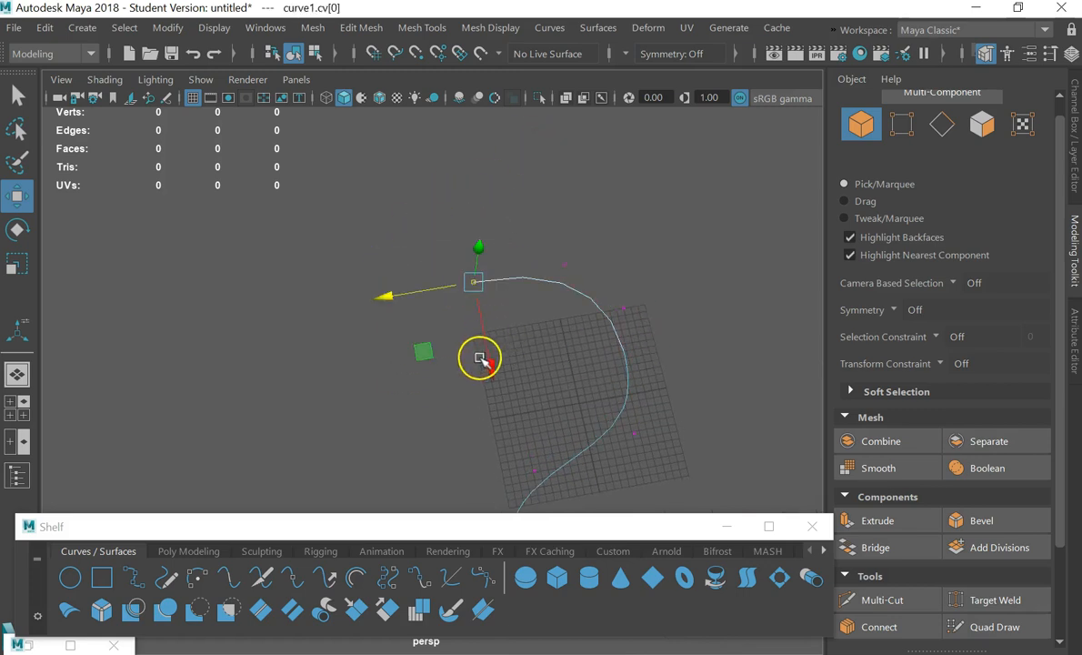
pyautogui.moveTo(481, 360); pyautogui.dragTo(494, 396, button='middle')
# Delete another surplus control vertex to simplify the curve
pyautogui.moveTo(494, 395)
pyautogui.keyDown('alt'); pyautogui.mouseDown()
pyautogui.moveTo(586, 273)
pyautogui.moveTo(657, 283)
pyautogui.moveTo(652, 324)
pyautogui.moveTo(509, 404)
pyautogui.mouseUp(); pyautogui.keyUp('alt')
pyautogui.keyDown('alt'); pyautogui.moveTo(509, 405); pyautogui.dragTo(493, 205, button='middle'); pyautogui.keyUp('alt')
pyautogui.click(591, 354)
pyautogui.press('Delete')
pyautogui.keyDown('alt'); pyautogui.moveTo(589, 356); pyautogui.dragTo(496, 327); pyautogui.keyUp('alt')
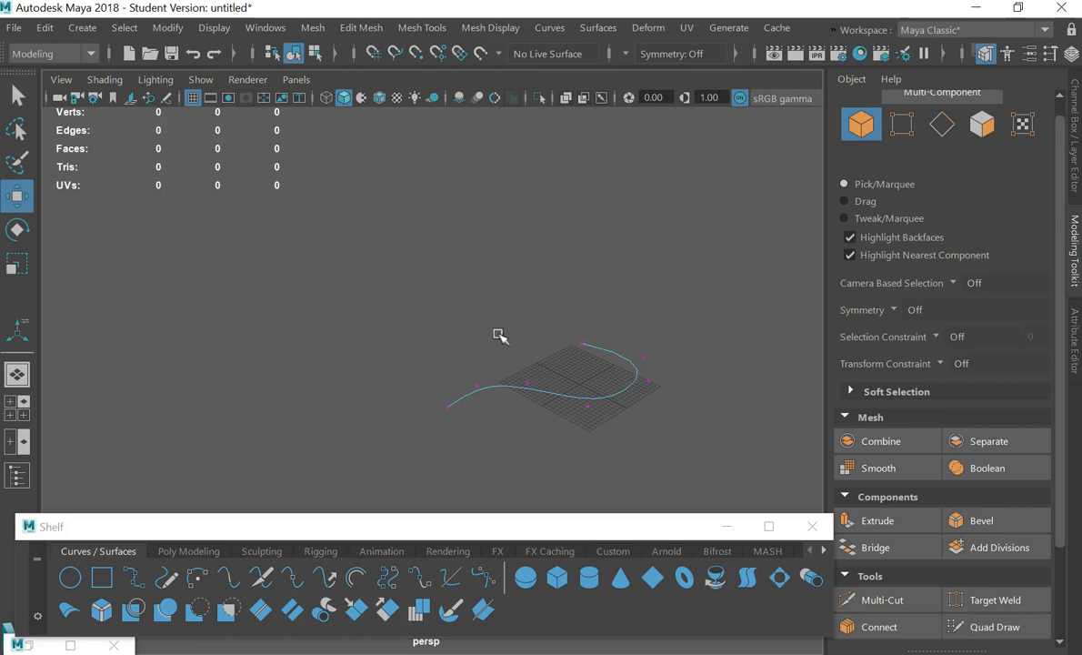
pyautogui.keyDown('alt'); pyautogui.moveTo(498, 337); pyautogui.dragTo(567, 437); pyautogui.keyUp('alt')
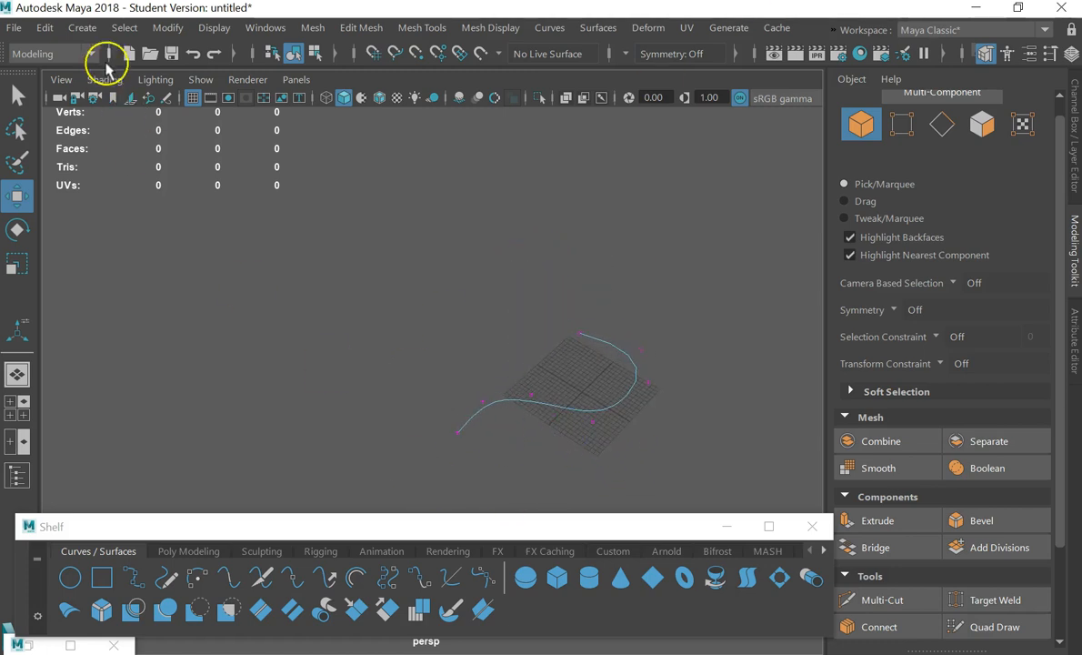
# Create a polygon cylinder at the centre of the grid
pyautogui.click(184, 551)
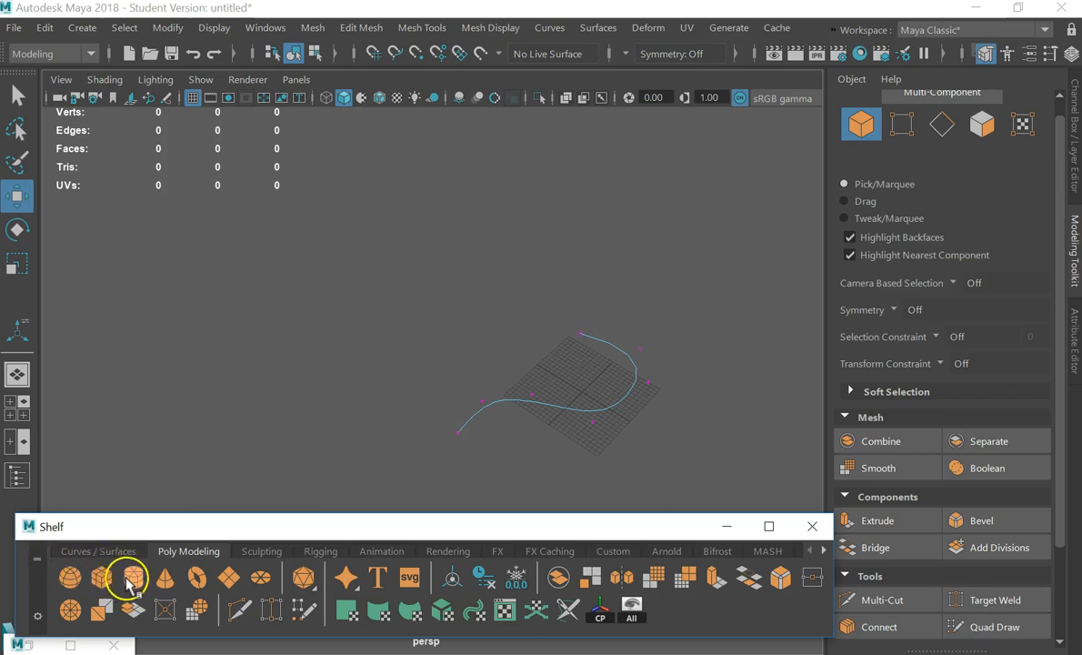
pyautogui.click(68, 576)
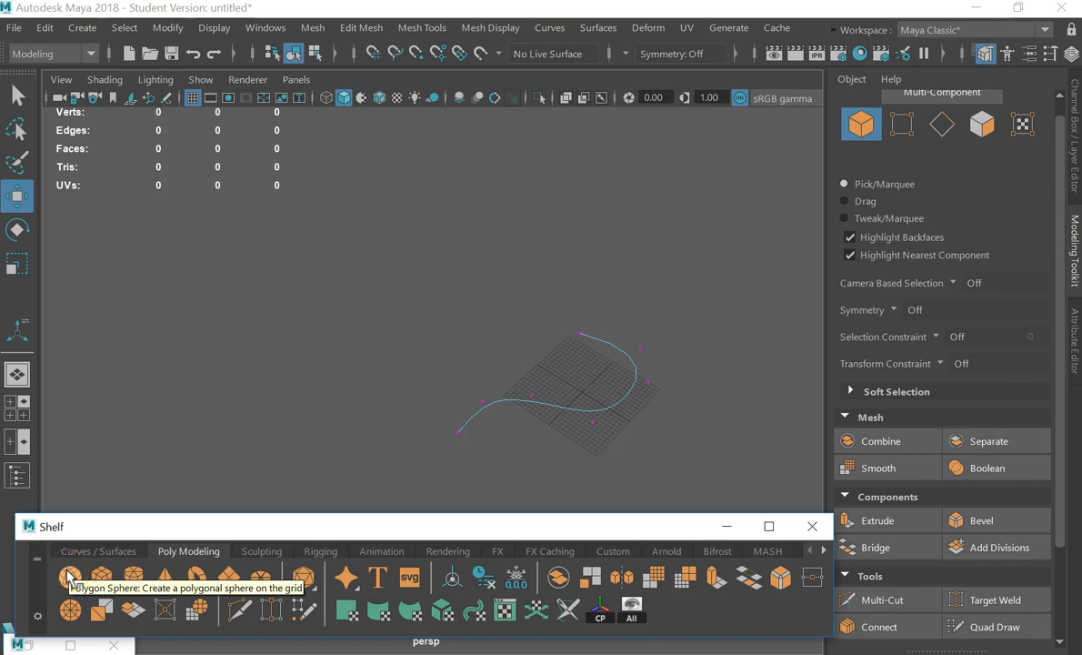
pyautogui.click(133, 576)
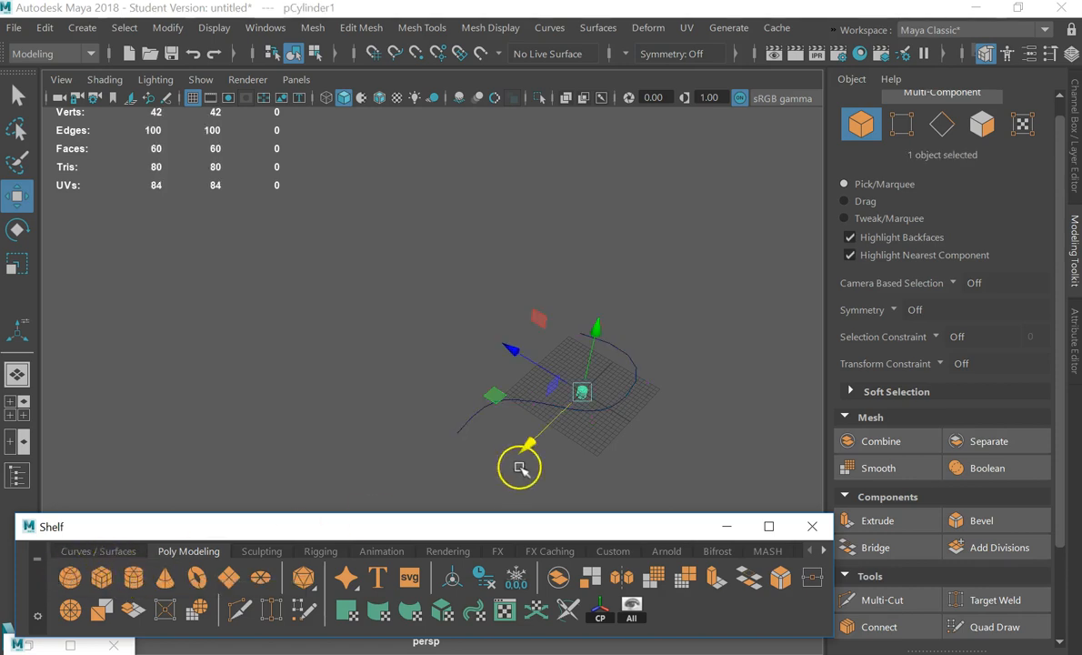
pyautogui.press('f')
pyautogui.scroll(-8, 418, 364)
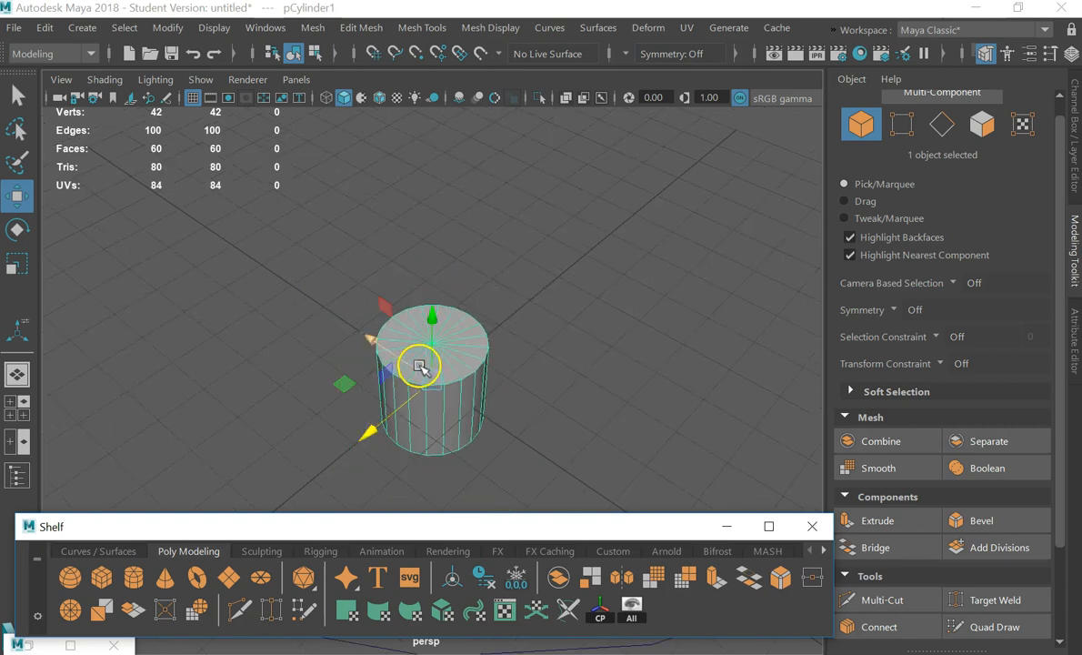
# Lay the cylinder on its side by setting its Rotate Z to 90
pyautogui.press('e')
pyautogui.press('r')
pyautogui.press('e')
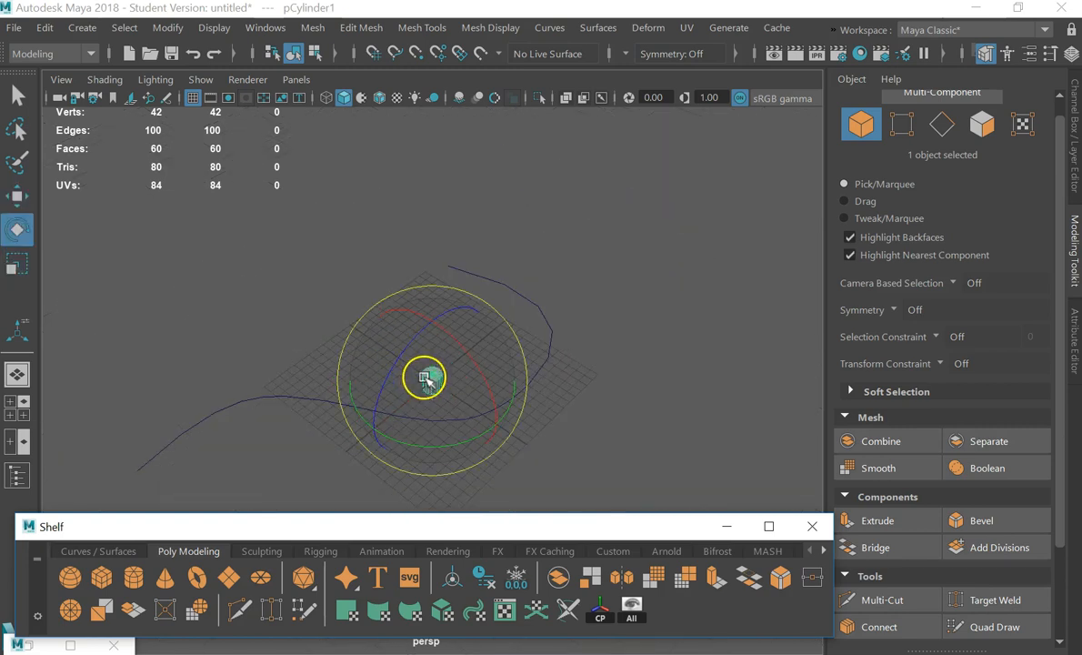
pyautogui.moveTo(398, 358); pyautogui.dragTo(508, 330)
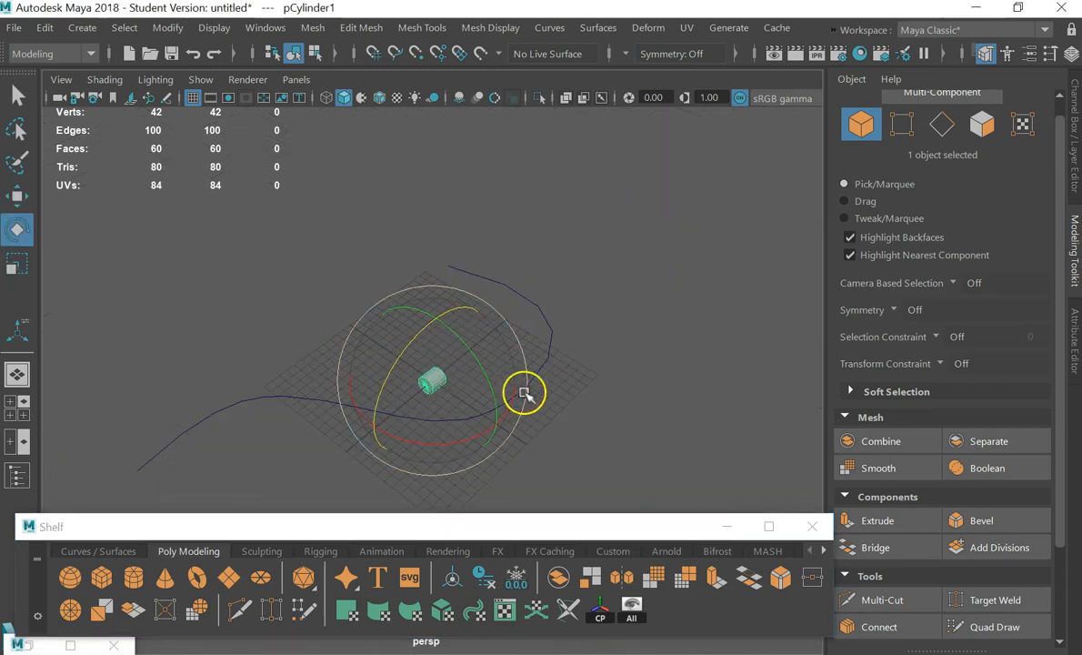
pyautogui.click(1072, 171)
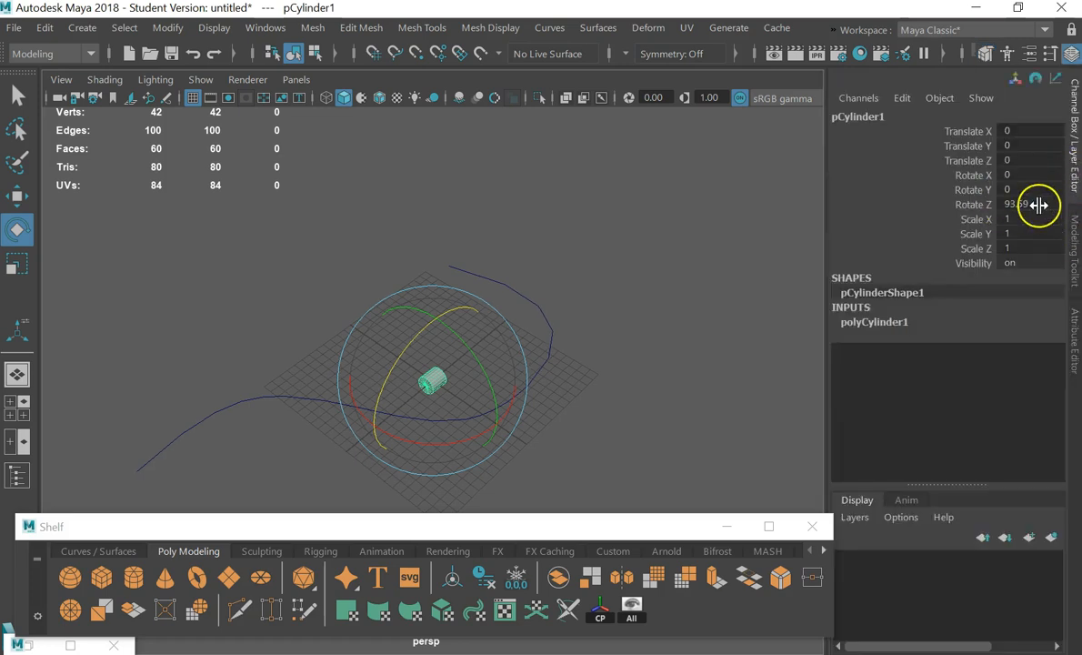
pyautogui.click(624, 339)
pyautogui.click(425, 380)
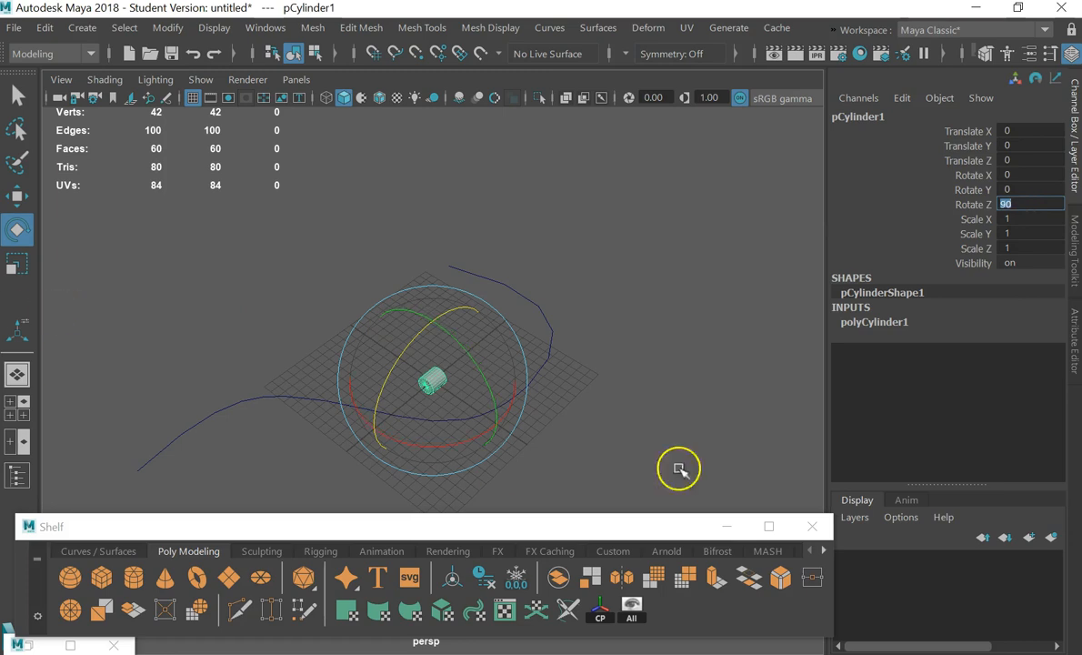
pyautogui.click(343, 430)
pyautogui.click(425, 380)
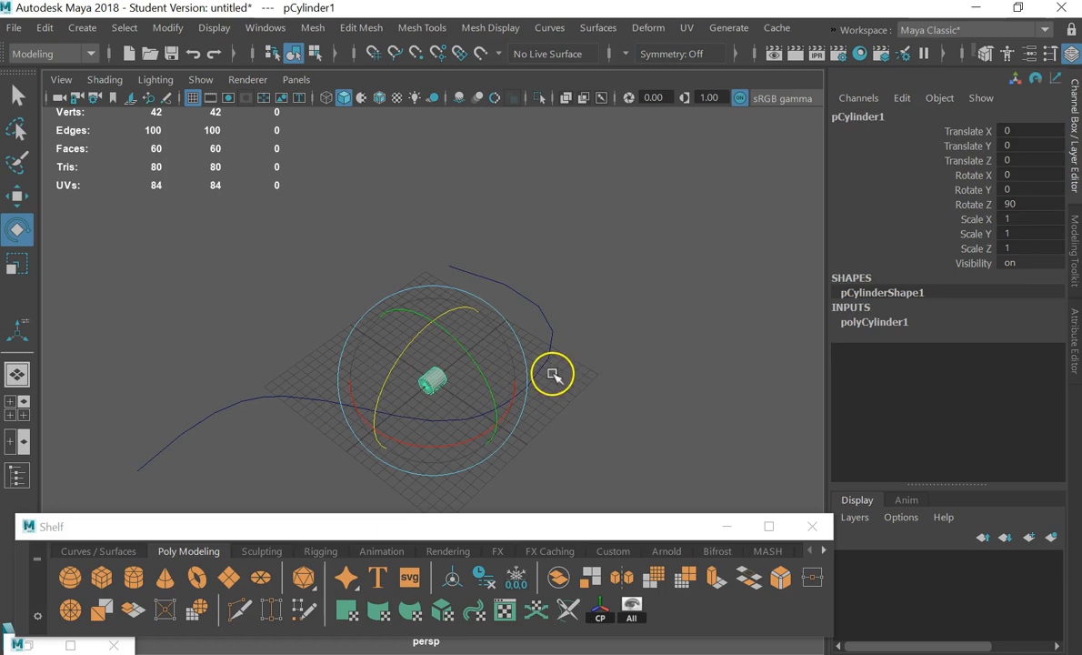
# Move the cylinder with curve snapping onto the end of the curve that lies off the grid
pyautogui.press('w')
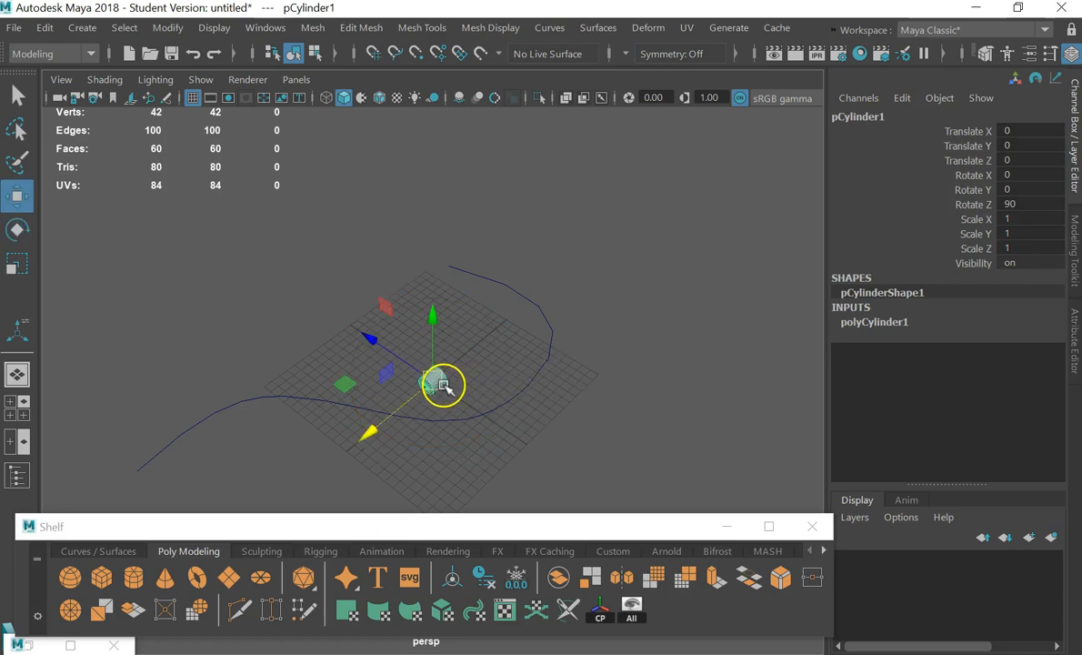
pyautogui.moveTo(444, 387); pyautogui.dragTo(154, 521)
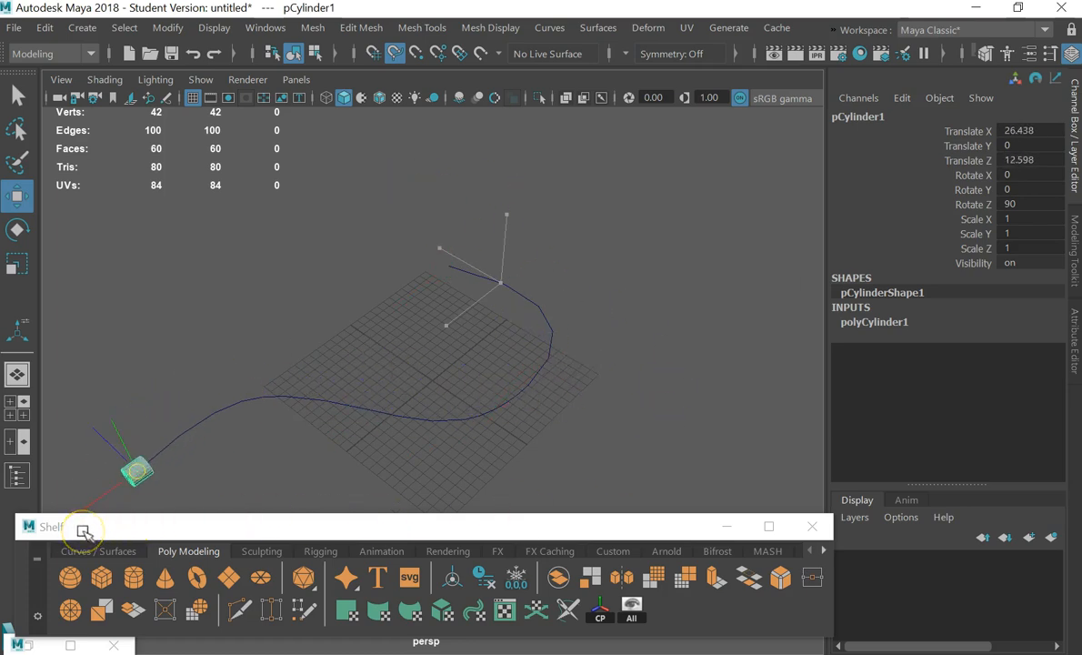
pyautogui.keyDown('alt'); pyautogui.moveTo(239, 439); pyautogui.dragTo(400, 378, button='middle'); pyautogui.keyUp('alt')
pyautogui.keyDown('alt'); pyautogui.moveTo(398, 374); pyautogui.dragTo(296, 369); pyautogui.keyUp('alt')
pyautogui.keyDown('alt'); pyautogui.moveTo(296, 369); pyautogui.dragTo(423, 215, button='right'); pyautogui.keyUp('alt')
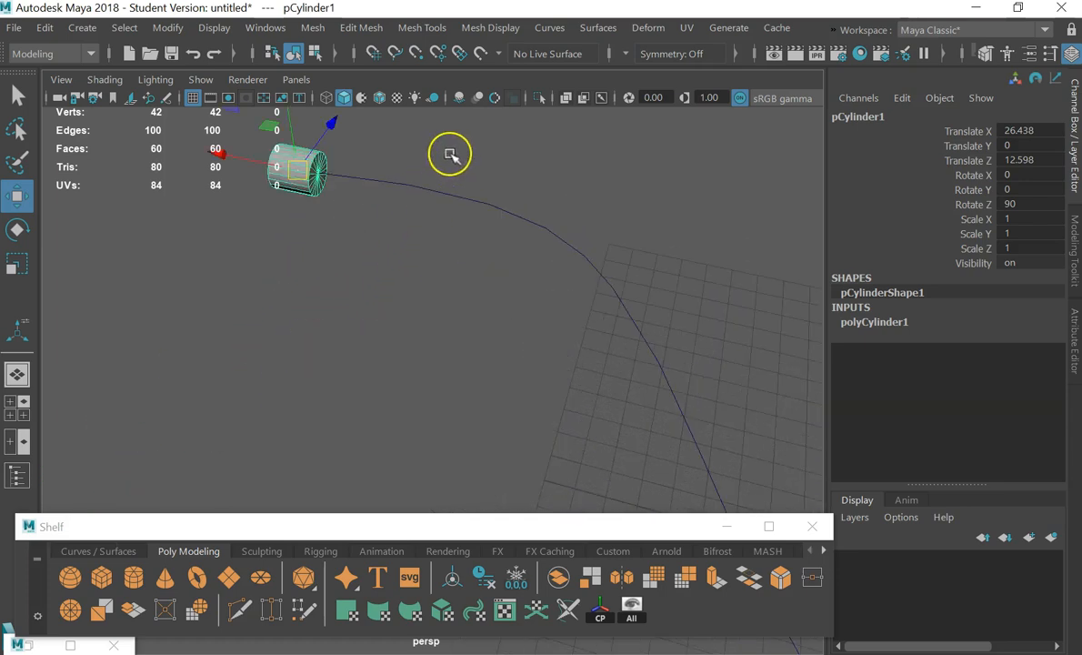
pyautogui.keyDown('alt'); pyautogui.moveTo(452, 155); pyautogui.dragTo(636, 301, button='middle'); pyautogui.keyUp('alt')
pyautogui.keyDown('alt'); pyautogui.moveTo(636, 302); pyautogui.dragTo(447, 295); pyautogui.keyUp('alt')
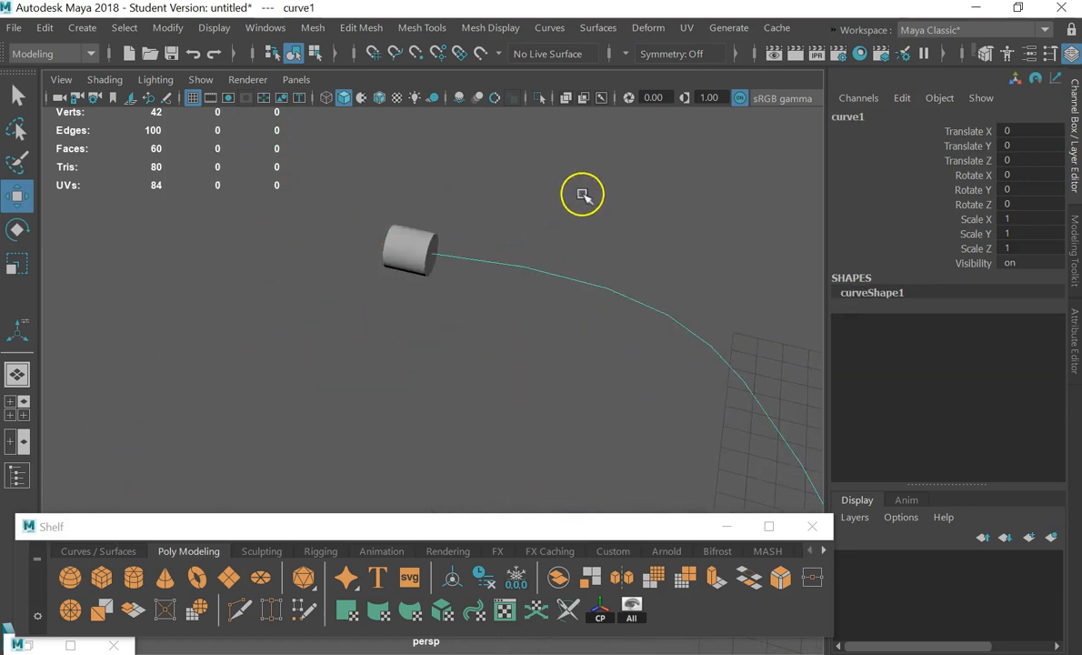
pyautogui.moveTo(581, 193); pyautogui.dragTo(258, 387)
pyautogui.keyDown('alt'); pyautogui.moveTo(487, 240); pyautogui.dragTo(508, 312, button='middle'); pyautogui.keyUp('alt')
pyautogui.keyDown('alt'); pyautogui.moveTo(506, 313); pyautogui.dragTo(505, 382); pyautogui.keyUp('alt')
pyautogui.click(365, 367)
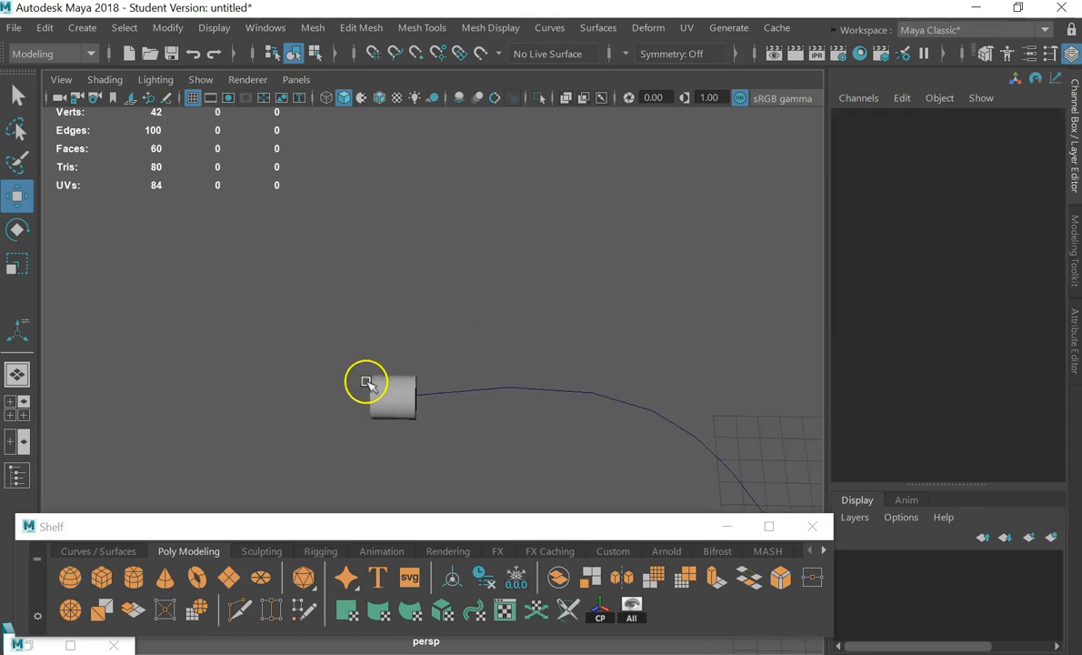
# Rotate the cylinder about X by about 5 degrees so its end face squares up with the curve's end
pyautogui.click(393, 394)
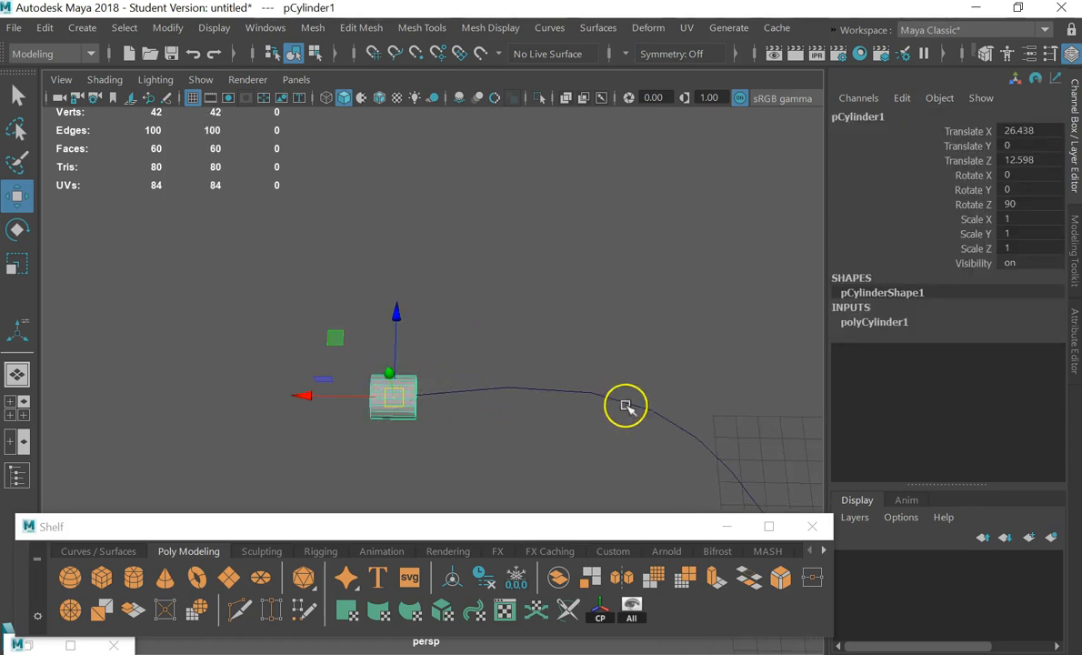
pyautogui.scroll(3, 435, 393)
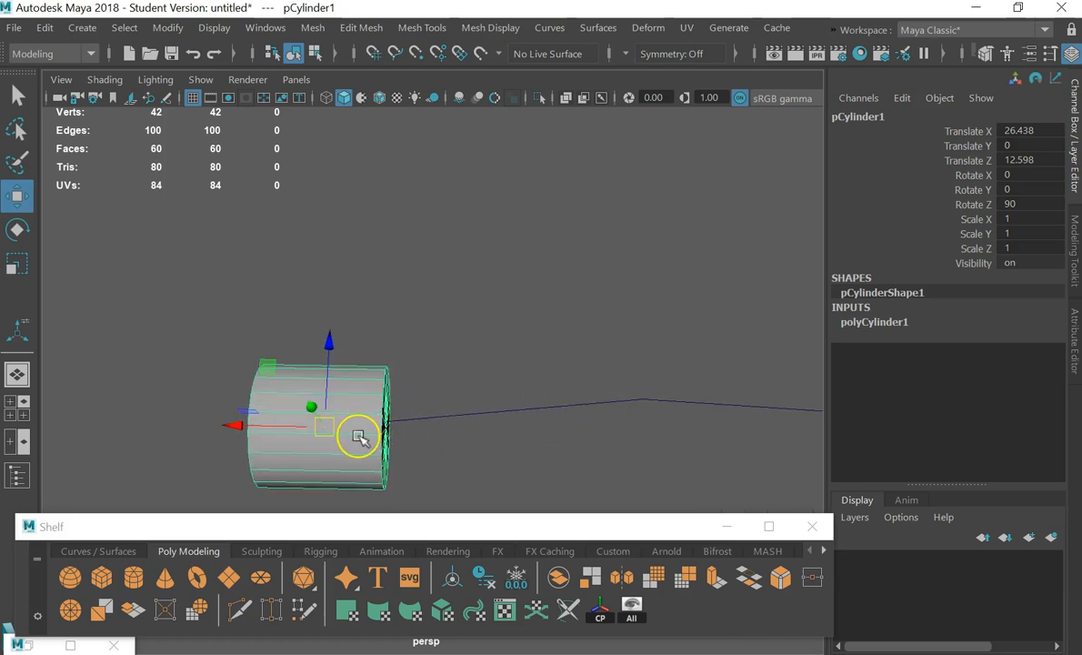
pyautogui.click(537, 405)
pyautogui.click(350, 412)
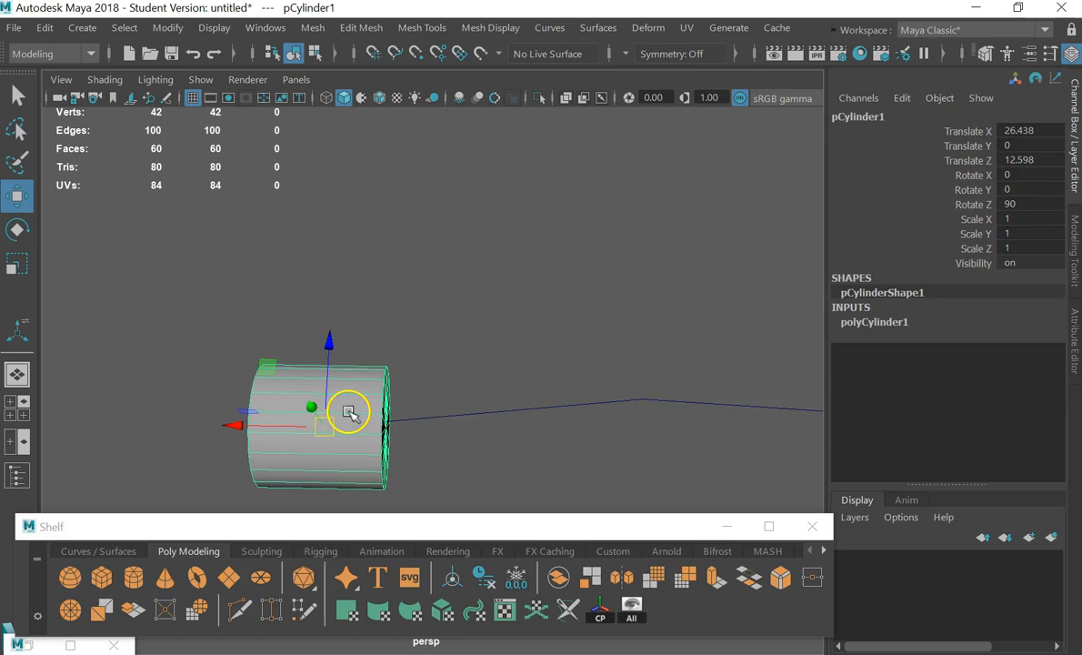
pyautogui.press('e')
pyautogui.moveTo(386, 438); pyautogui.dragTo(401, 439)
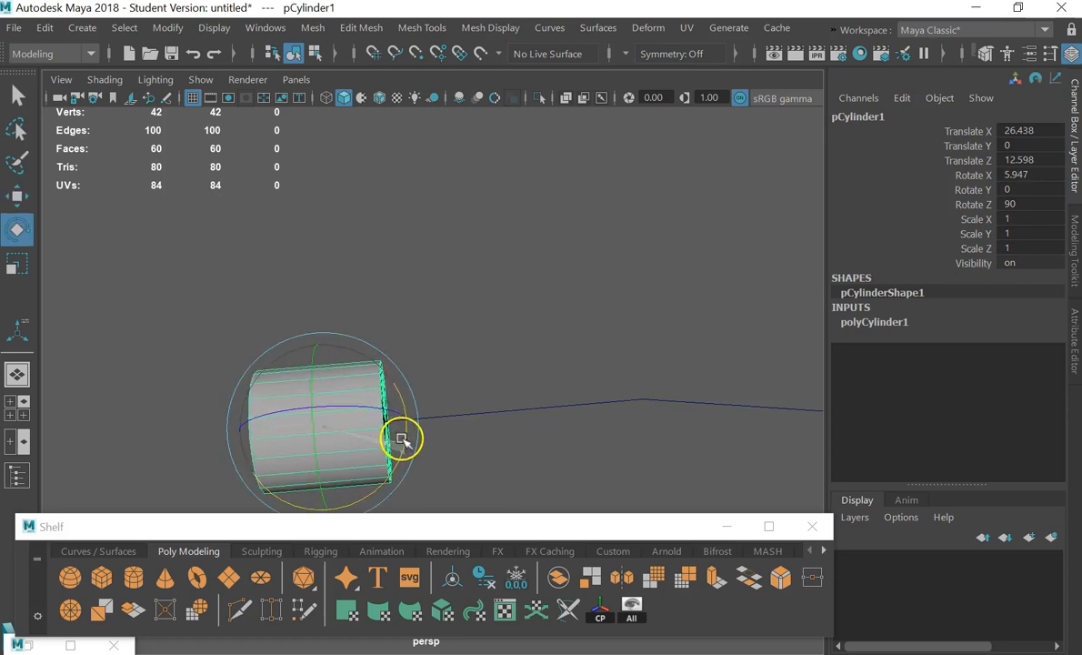
pyautogui.moveTo(400, 441); pyautogui.dragTo(401, 442)
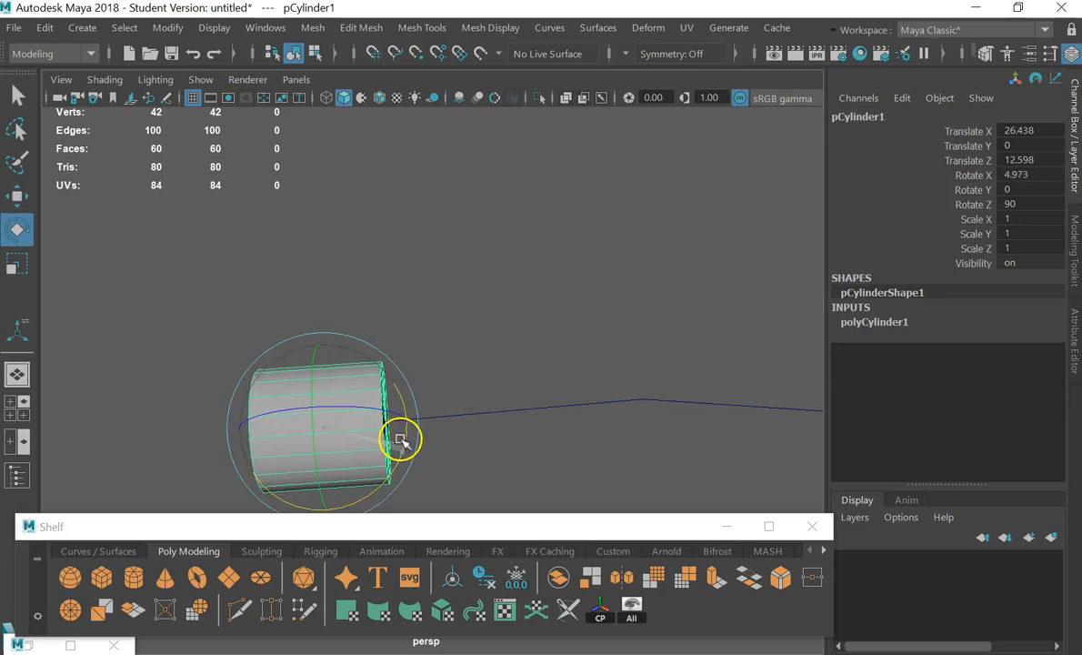
# Examine from several angles how the cylinder's end face lines up with the curve
pyautogui.scroll(-4, 533, 400)
pyautogui.click(579, 431)
pyautogui.keyDown('alt'); pyautogui.moveTo(538, 452); pyautogui.dragTo(295, 428); pyautogui.keyUp('alt')
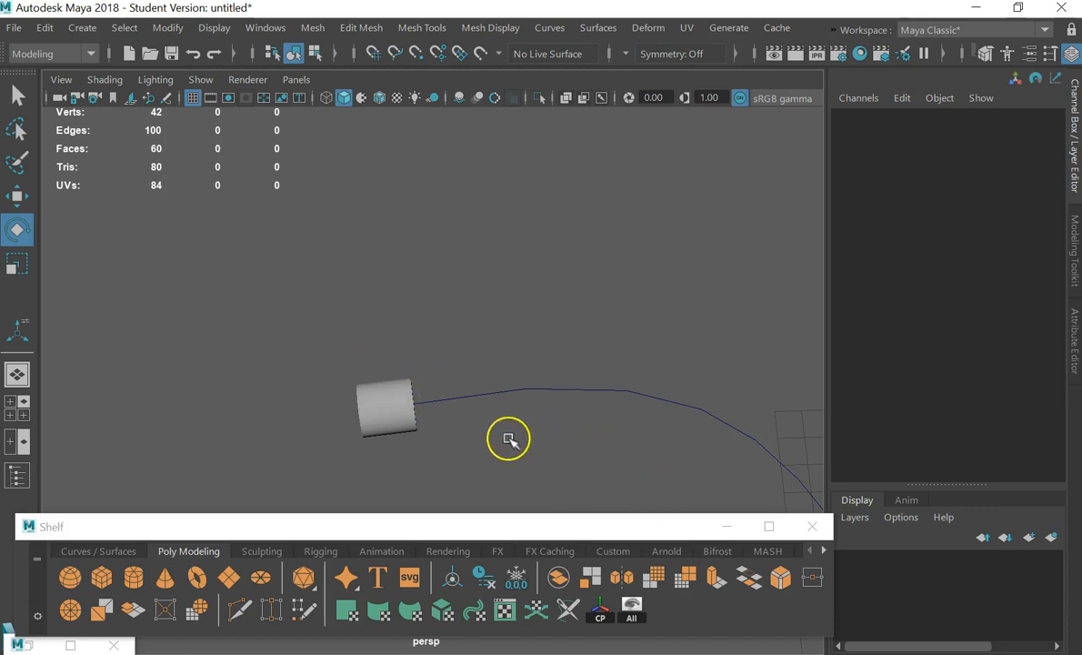
pyautogui.scroll(-2, 506, 439)
pyautogui.keyDown('alt'); pyautogui.moveTo(514, 455); pyautogui.dragTo(331, 398); pyautogui.keyUp('alt')
pyautogui.click(340, 368)
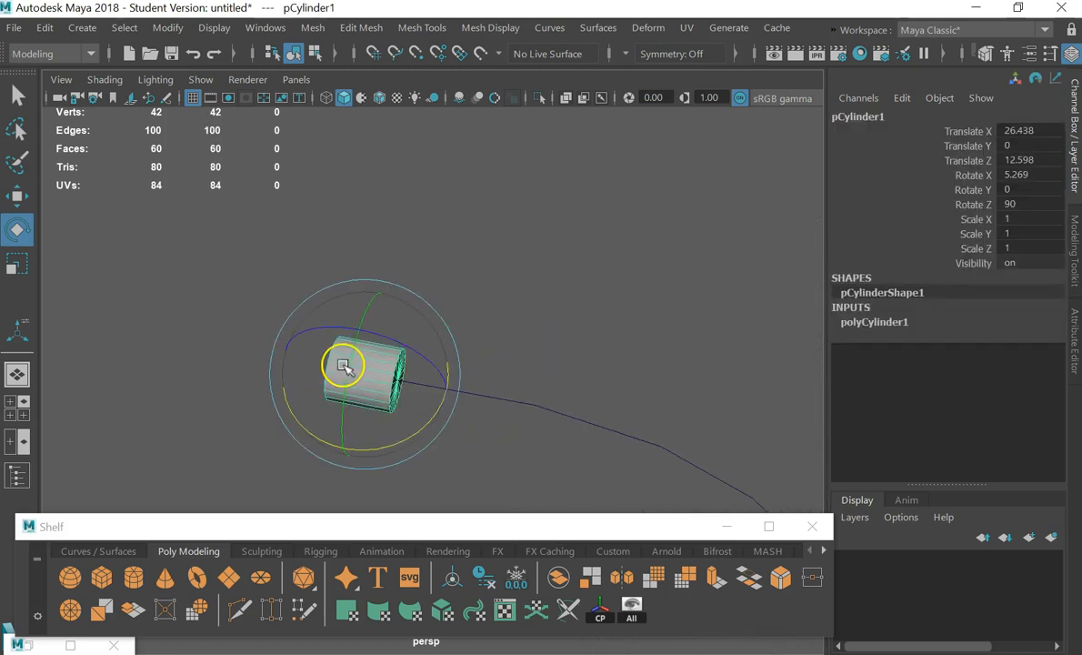
pyautogui.keyDown('alt'); pyautogui.moveTo(405, 430); pyautogui.dragTo(450, 418); pyautogui.keyUp('alt')
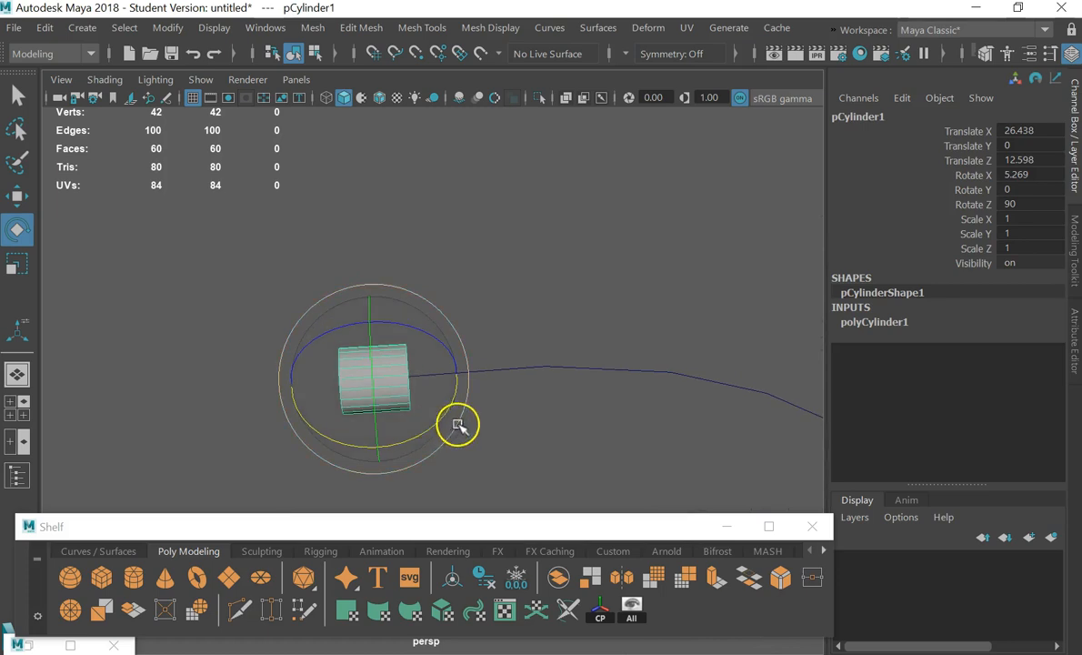
pyautogui.click(509, 400)
pyautogui.keyDown('alt'); pyautogui.moveTo(509, 400); pyautogui.dragTo(394, 379); pyautogui.keyUp('alt')
pyautogui.click(392, 376)
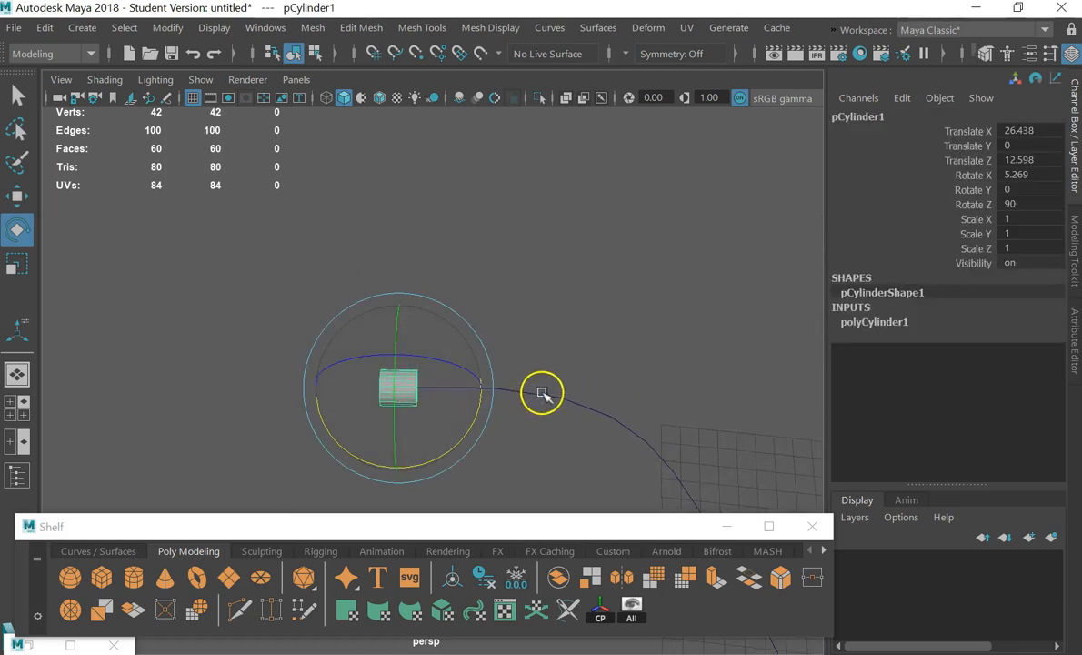
# Select the cylinder and the curve together, and switch the cylinder to face selection
pyautogui.click(578, 350)
pyautogui.moveTo(559, 301); pyautogui.dragTo(256, 487)
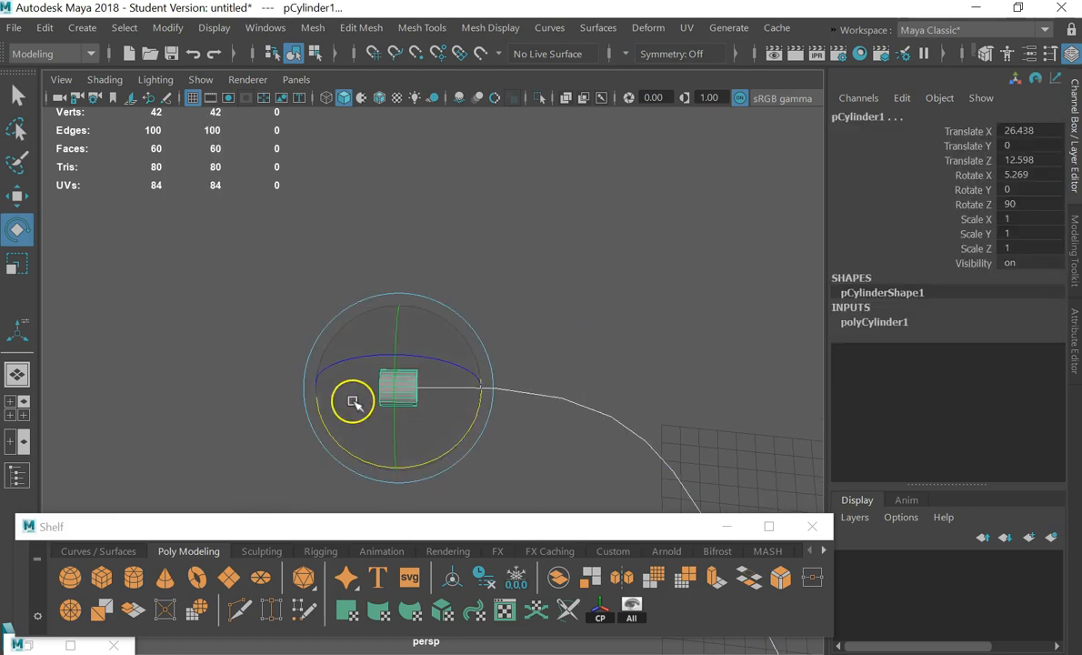
pyautogui.keyDown('alt'); pyautogui.moveTo(507, 378); pyautogui.dragTo(526, 314, button='middle'); pyautogui.keyUp('alt')
pyautogui.click(495, 357)
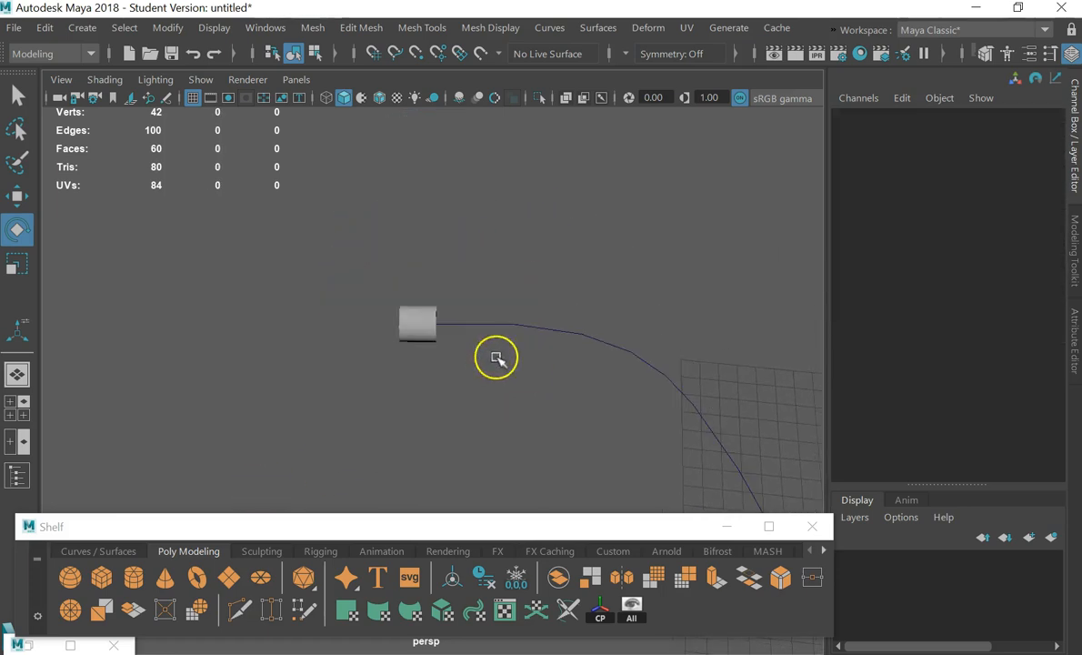
pyautogui.moveTo(592, 262); pyautogui.dragTo(312, 382)
pyautogui.keyDown('alt'); pyautogui.moveTo(312, 382); pyautogui.dragTo(391, 174, button='right'); pyautogui.keyUp('alt')
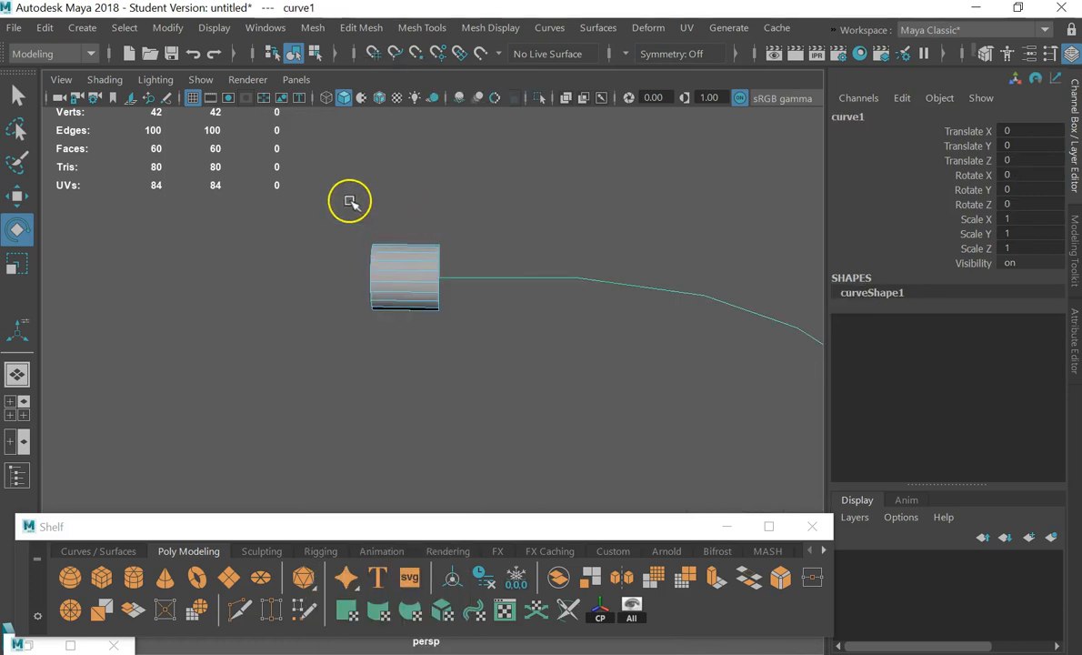
# Select the cylinder's end-cap faces f[40:59] on the curve side together with the curve
pyautogui.moveTo(414, 178); pyautogui.dragTo(330, 355)
pyautogui.keyDown('alt'); pyautogui.moveTo(580, 361); pyautogui.dragTo(489, 343); pyautogui.keyUp('alt')
pyautogui.moveTo(486, 184); pyautogui.dragTo(338, 363)
pyautogui.keyDown('alt'); pyautogui.moveTo(536, 327); pyautogui.dragTo(460, 353); pyautogui.keyUp('alt')
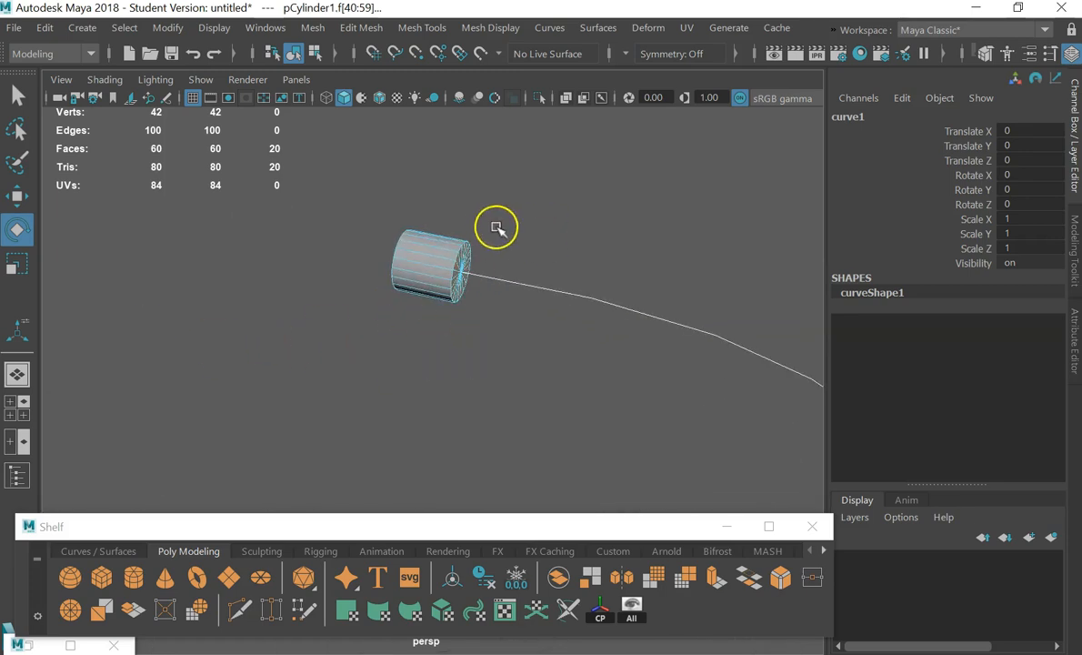
# Extrude the selected end-cap faces along the curve with 90 divisions
pyautogui.hotkey('ctrl', 'e')
pyautogui.keyDown('alt'); pyautogui.moveTo(494, 244); pyautogui.dragTo(437, 194); pyautogui.keyUp('alt')
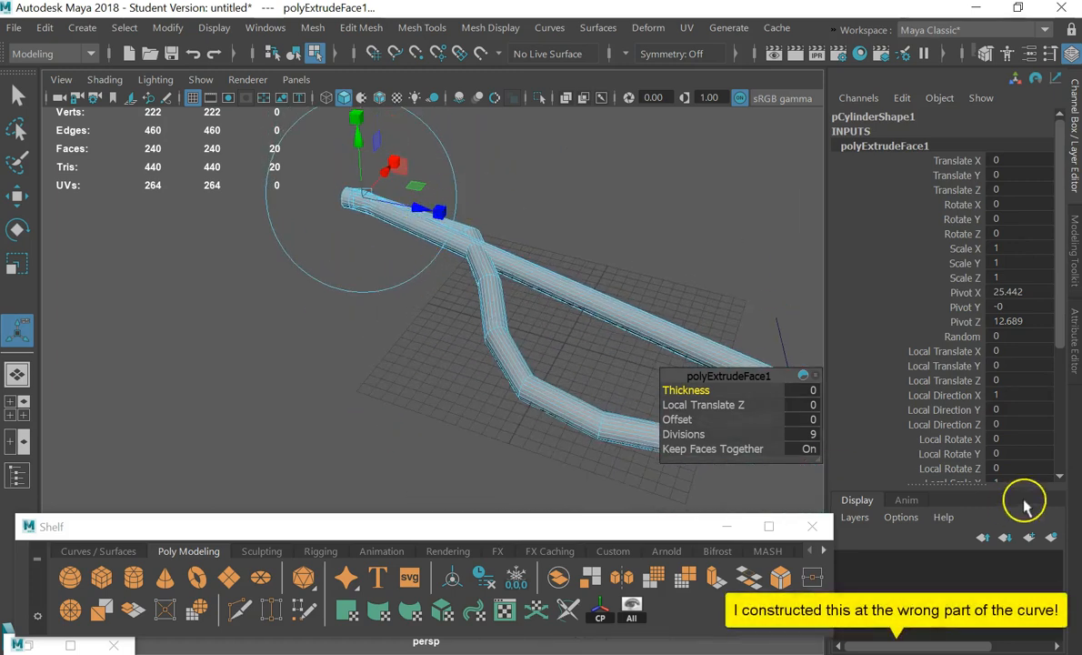
pyautogui.click(805, 434)
pyautogui.write('90')
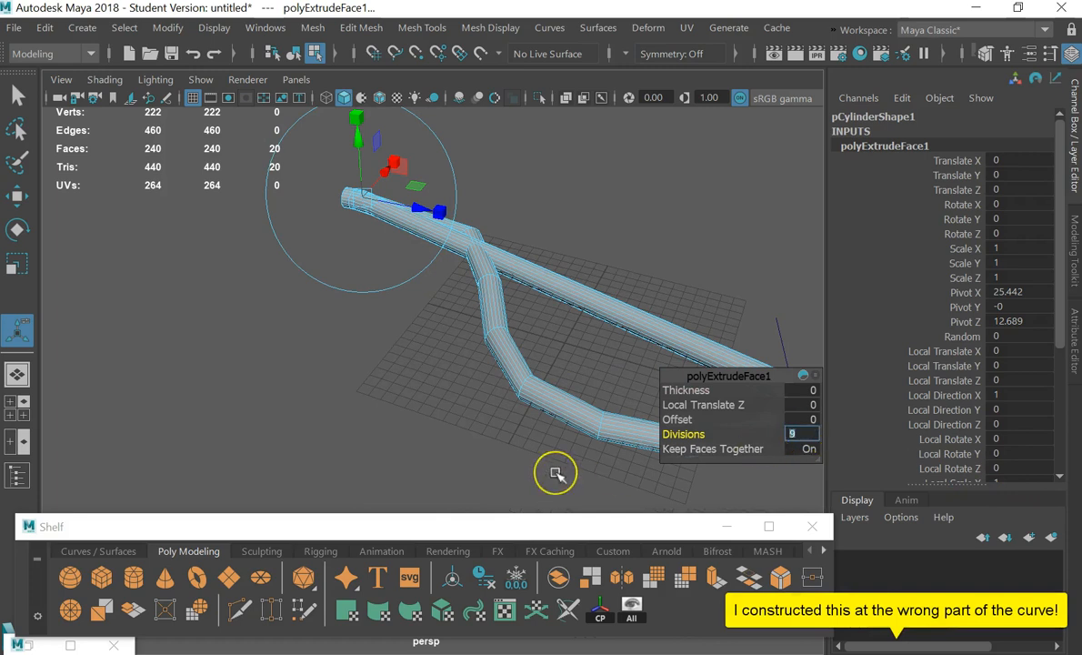
pyautogui.press('Return')
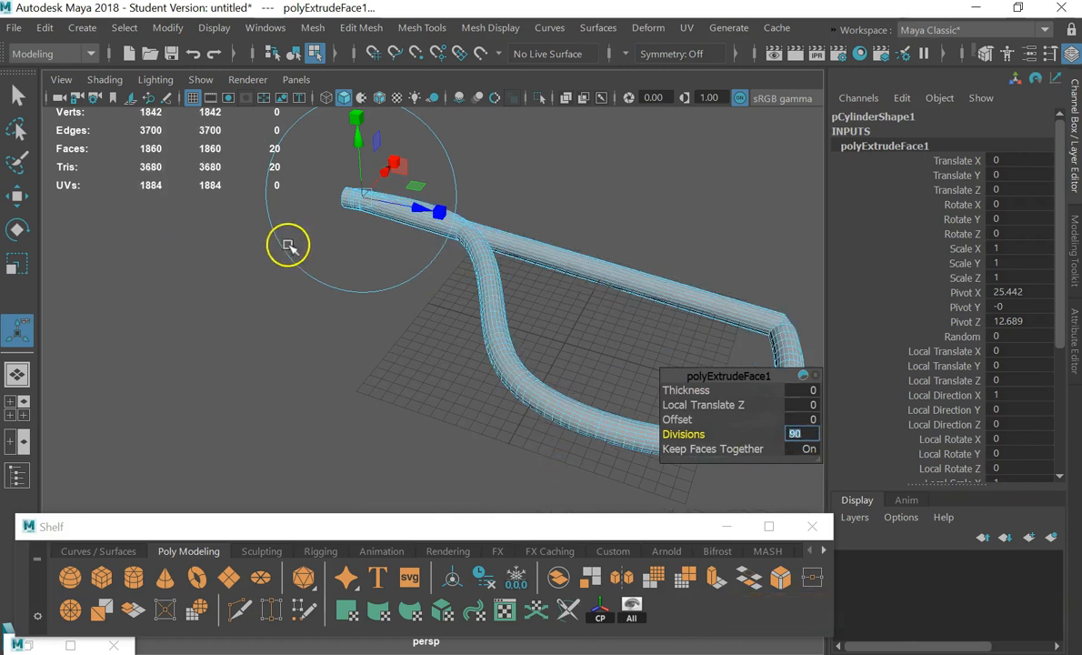
pyautogui.keyDown('alt'); pyautogui.moveTo(284, 247); pyautogui.dragTo(506, 303); pyautogui.keyUp('alt')
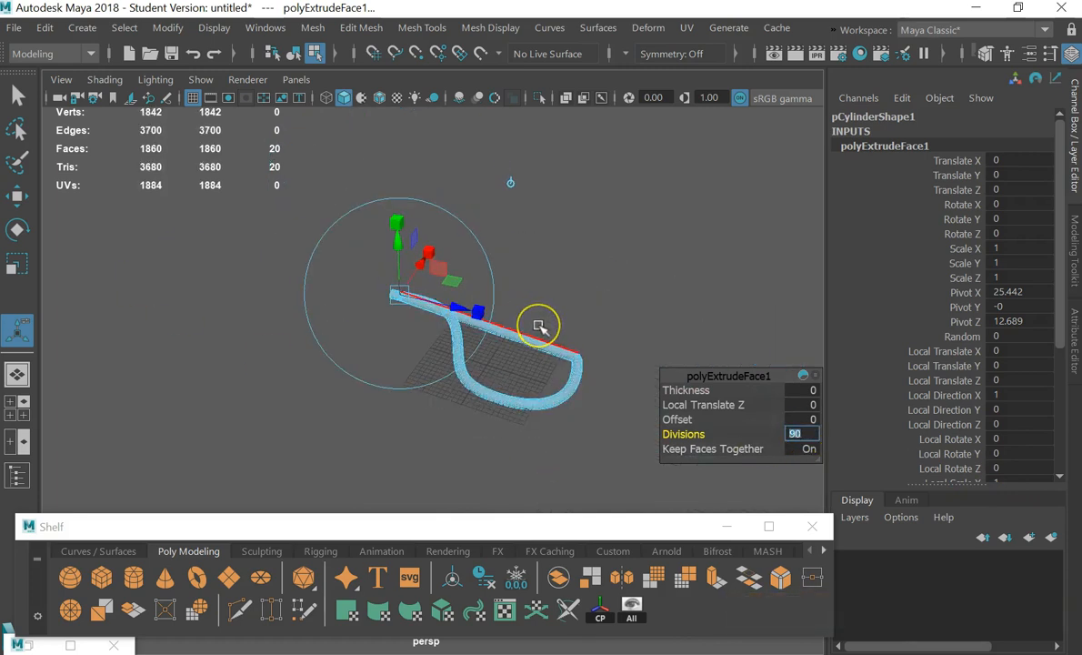
pyautogui.scroll(5, 419, 324)
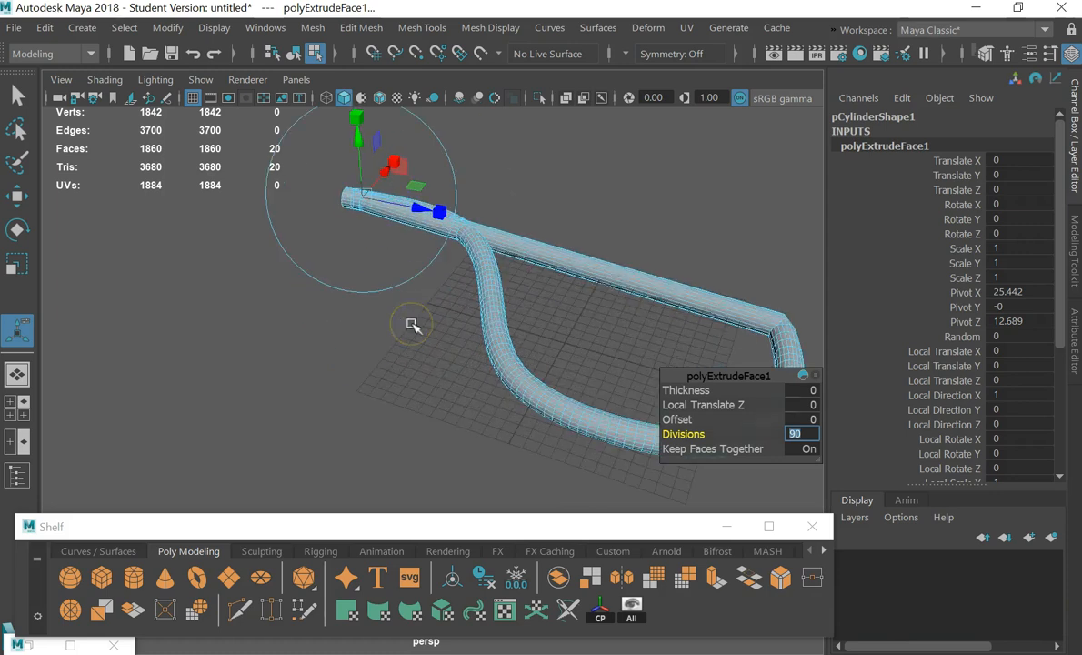
# Undo the last divisions change, return to object mode and delete the extruded cylinder
pyautogui.click(596, 297)
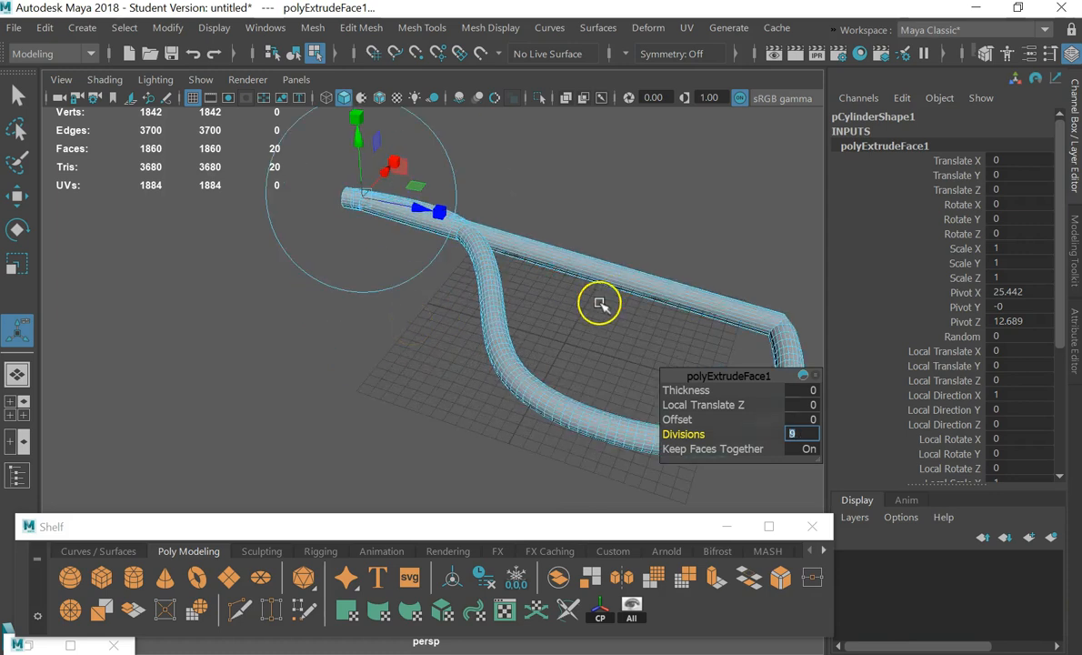
pyautogui.moveTo(615, 309); pyautogui.dragTo(718, 86, button='right')
pyautogui.click(721, 247)
pyautogui.click(587, 336)
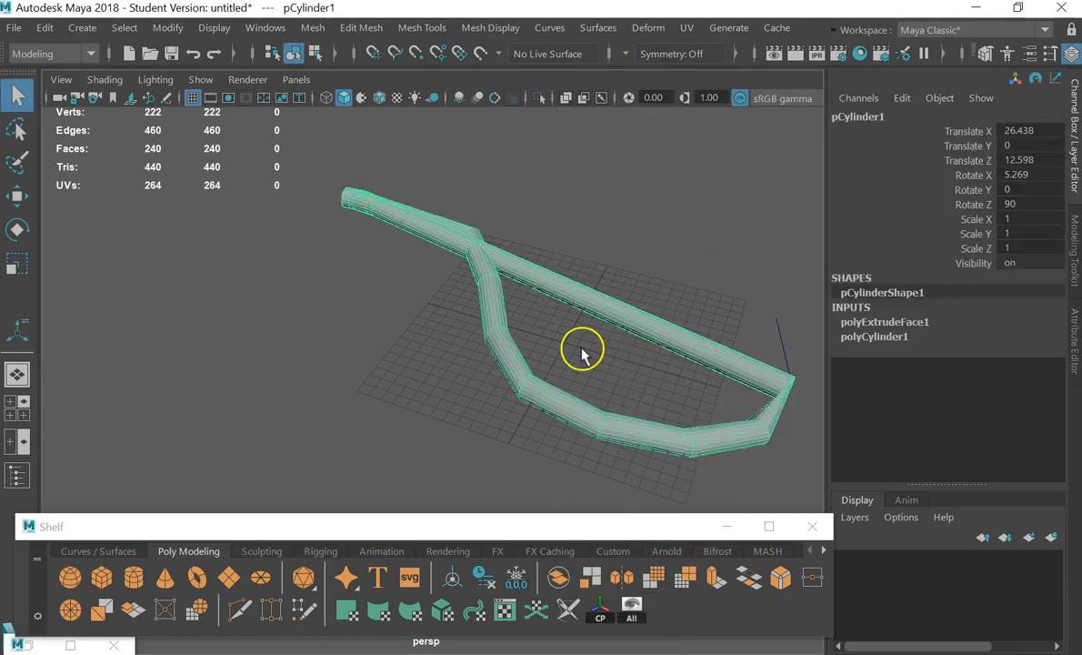
pyautogui.press('Delete')
pyautogui.scroll(-5, 406, 232)
pyautogui.keyDown('alt'); pyautogui.moveTo(639, 374); pyautogui.dragTo(491, 410); pyautogui.keyUp('alt')
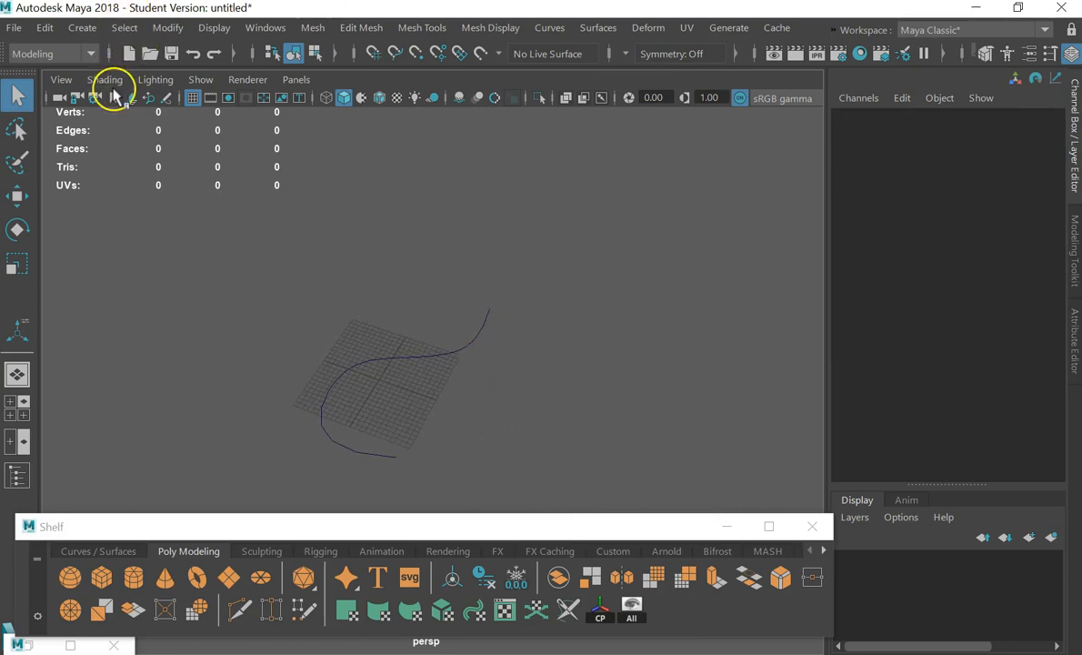
pyautogui.click(106, 80)
pyautogui.moveTo(149, 81)
pyautogui.click(100, 281)
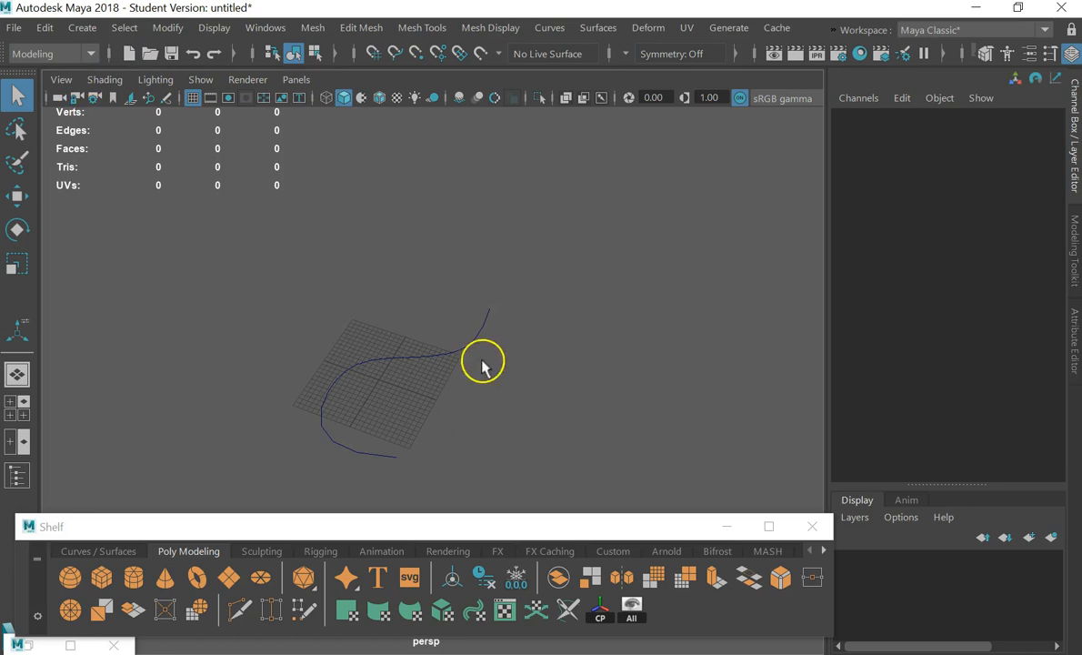
# Create a new polygon cylinder at the origin and set its Rotate Z to 90
pyautogui.keyDown('shift'); pyautogui.moveTo(605, 253); pyautogui.dragTo(514, 261, button='right'); pyautogui.keyUp('shift')
pyautogui.press('w')
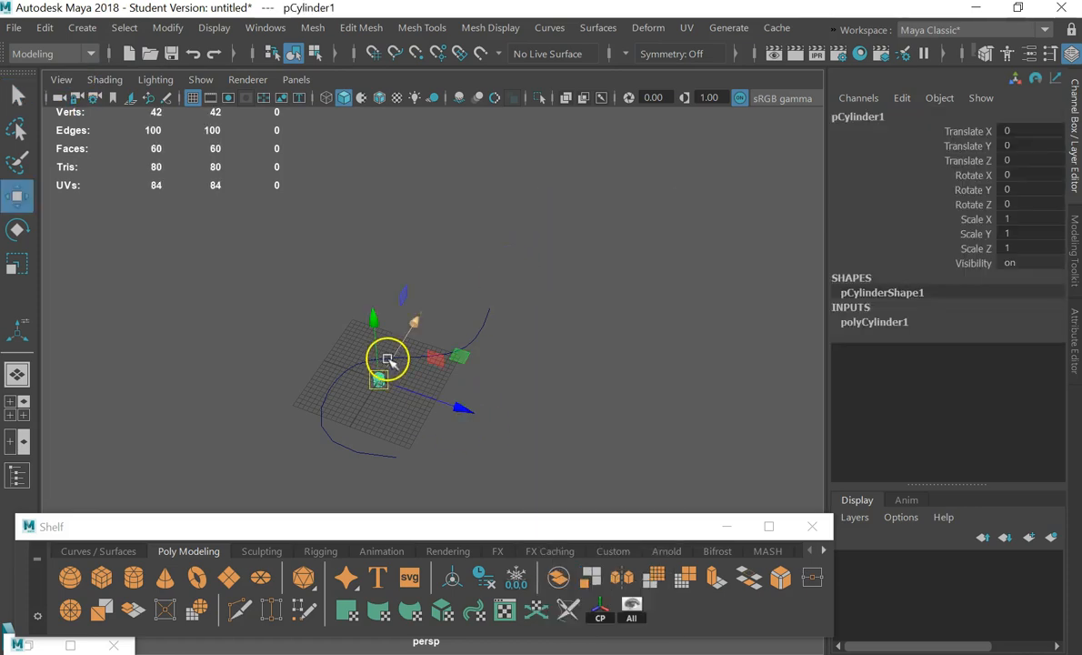
pyautogui.press('e')
pyautogui.moveTo(401, 373); pyautogui.dragTo(416, 294)
pyautogui.click(1016, 204)
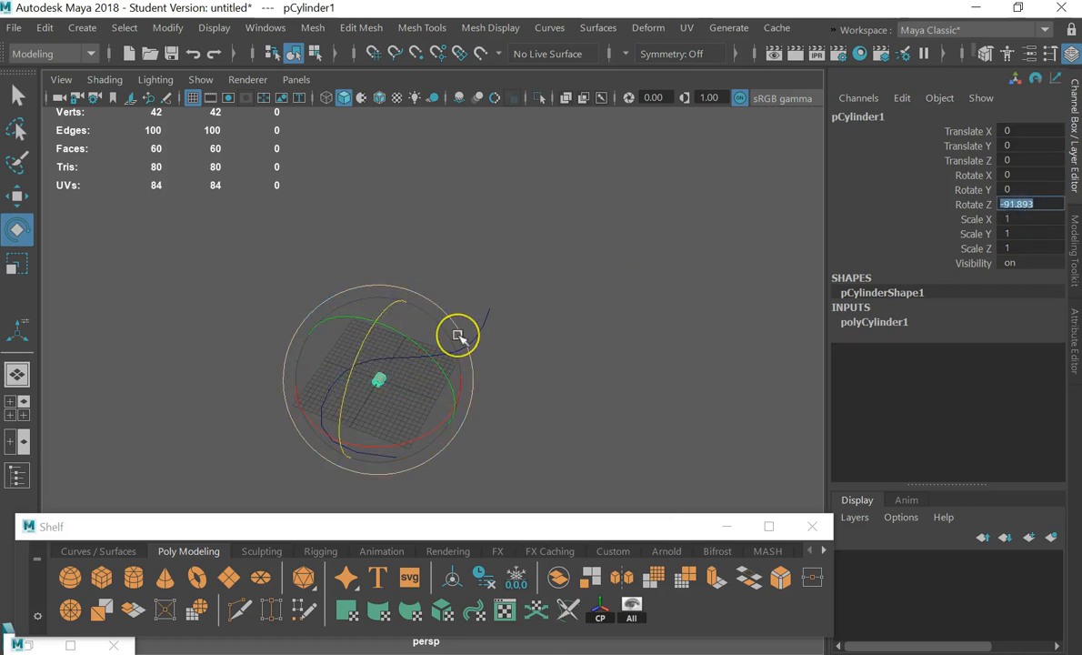
pyautogui.write('90')
pyautogui.press('Return')
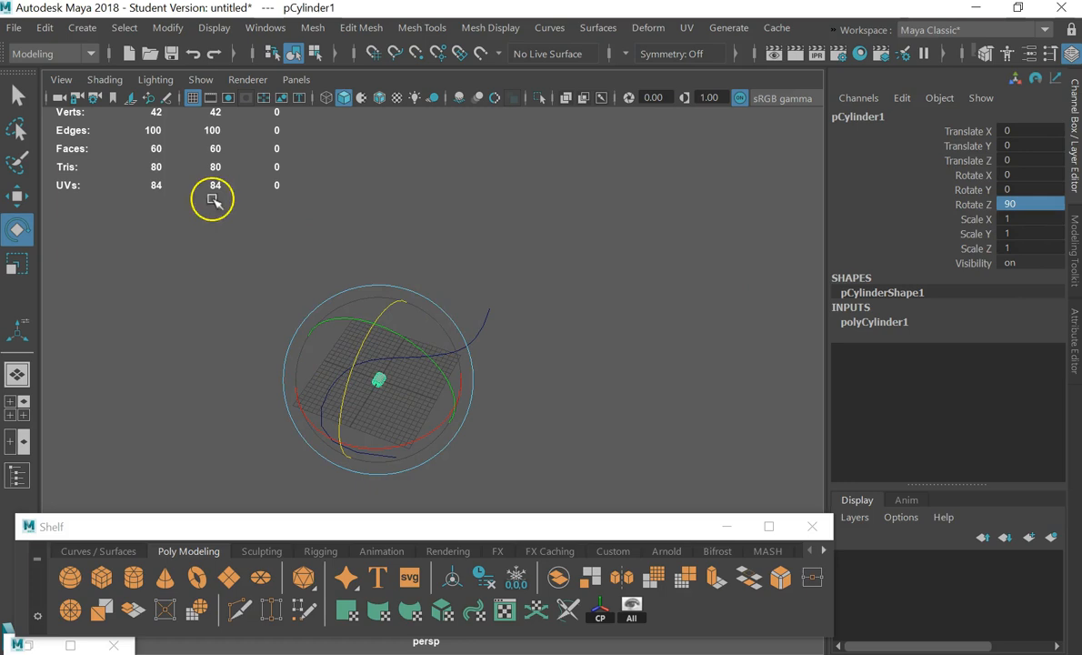
pyautogui.click(487, 389)
pyautogui.click(371, 385)
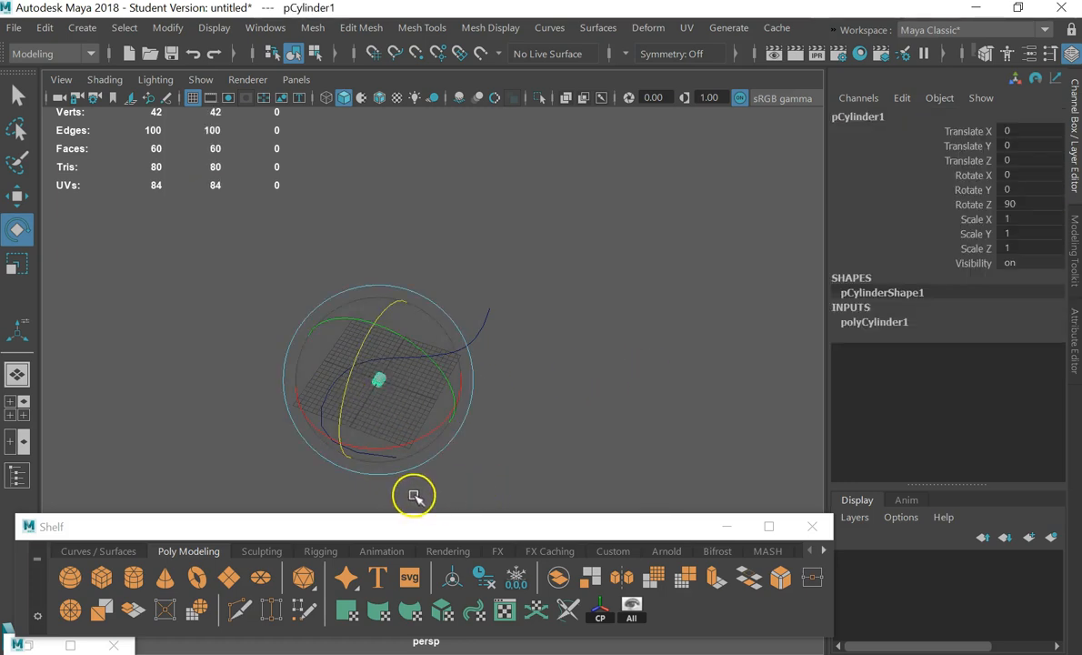
# Snap the cylinder onto the curve's other end, at about X -14.59 and Z 10.661
pyautogui.keyDown('alt'); pyautogui.moveTo(482, 400); pyautogui.dragTo(638, 312, button='middle'); pyautogui.keyUp('alt')
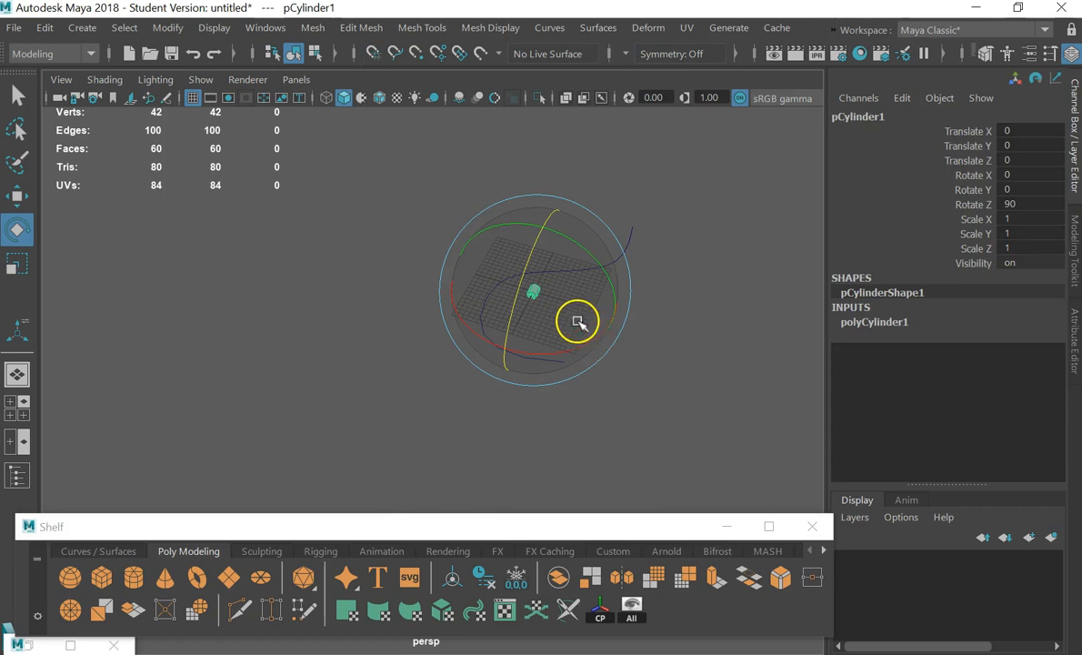
pyautogui.press('q')
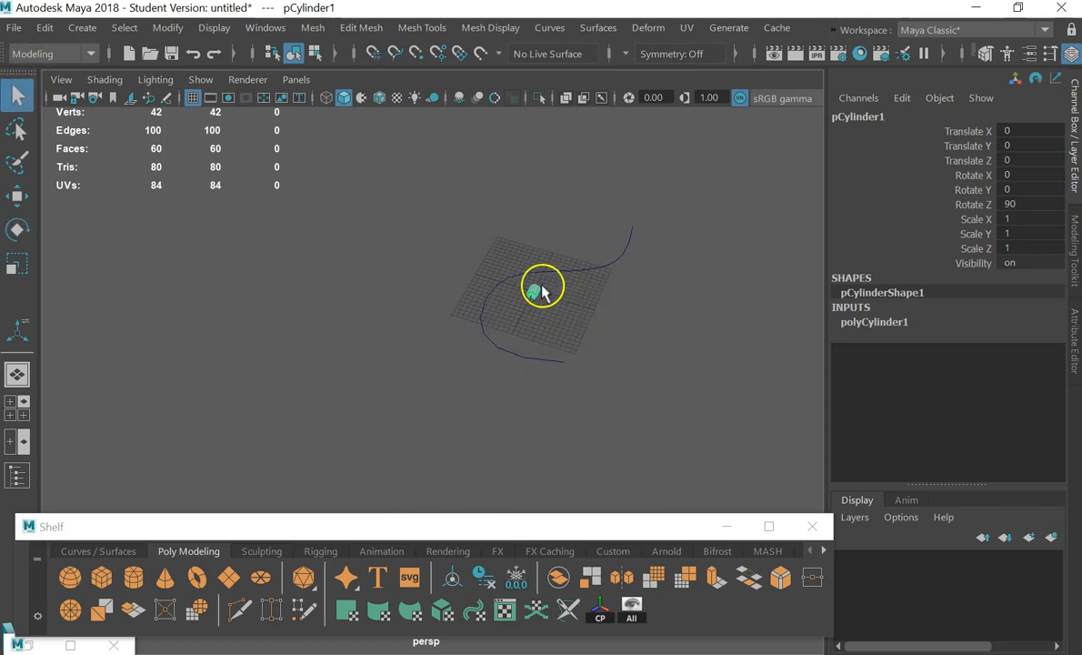
pyautogui.press('f')
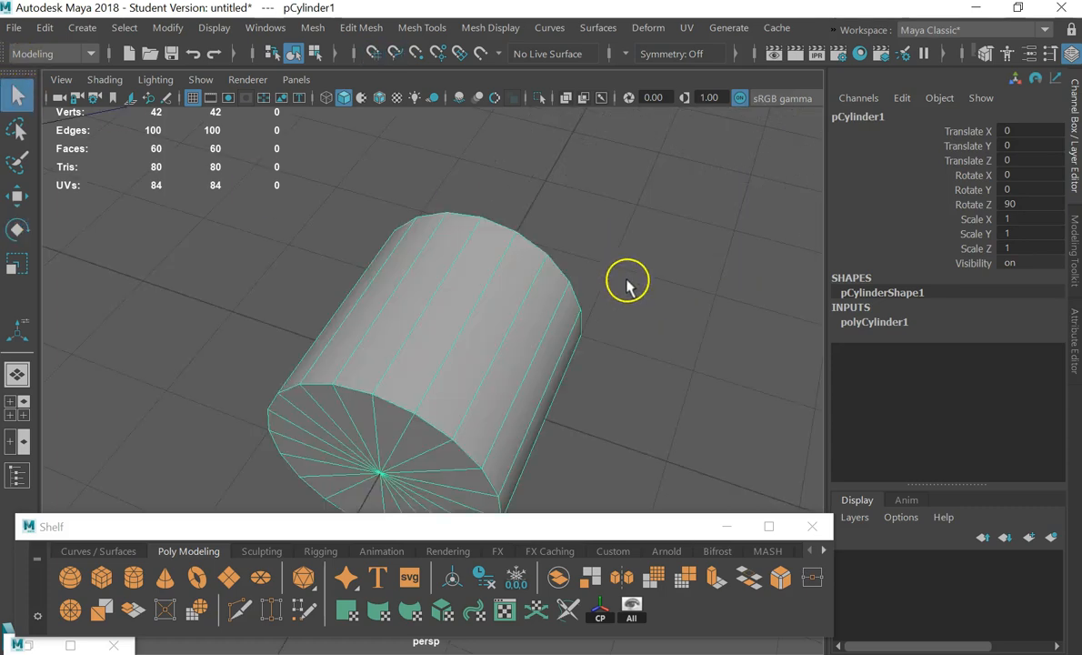
pyautogui.scroll(-5, 627, 281)
pyautogui.keyDown('alt'); pyautogui.moveTo(536, 374); pyautogui.dragTo(515, 282); pyautogui.keyUp('alt')
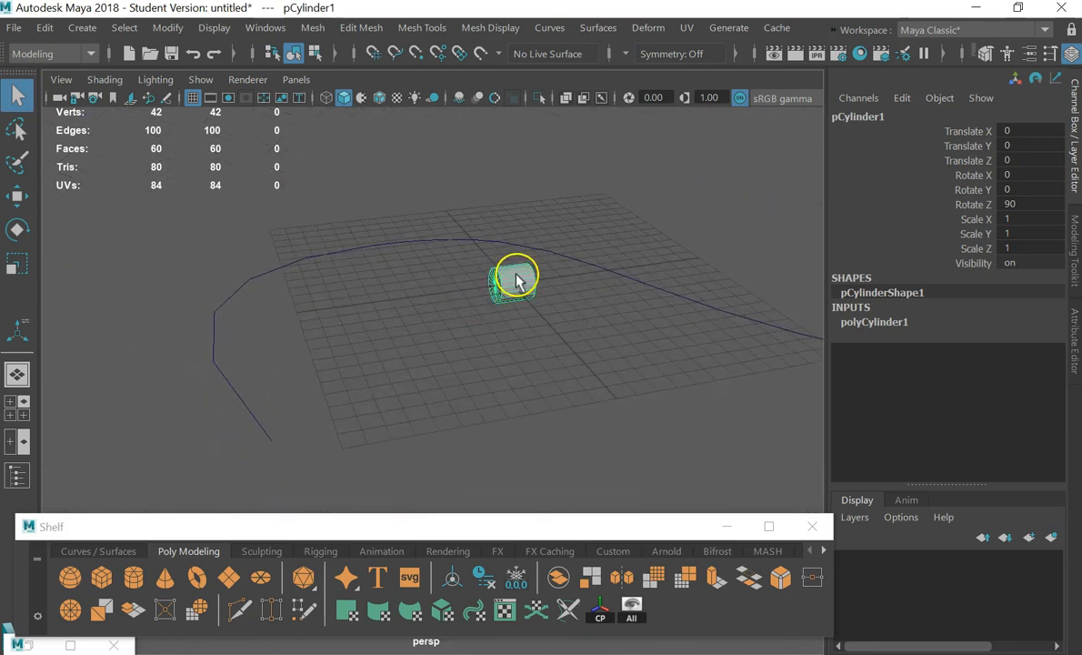
pyautogui.press('w')
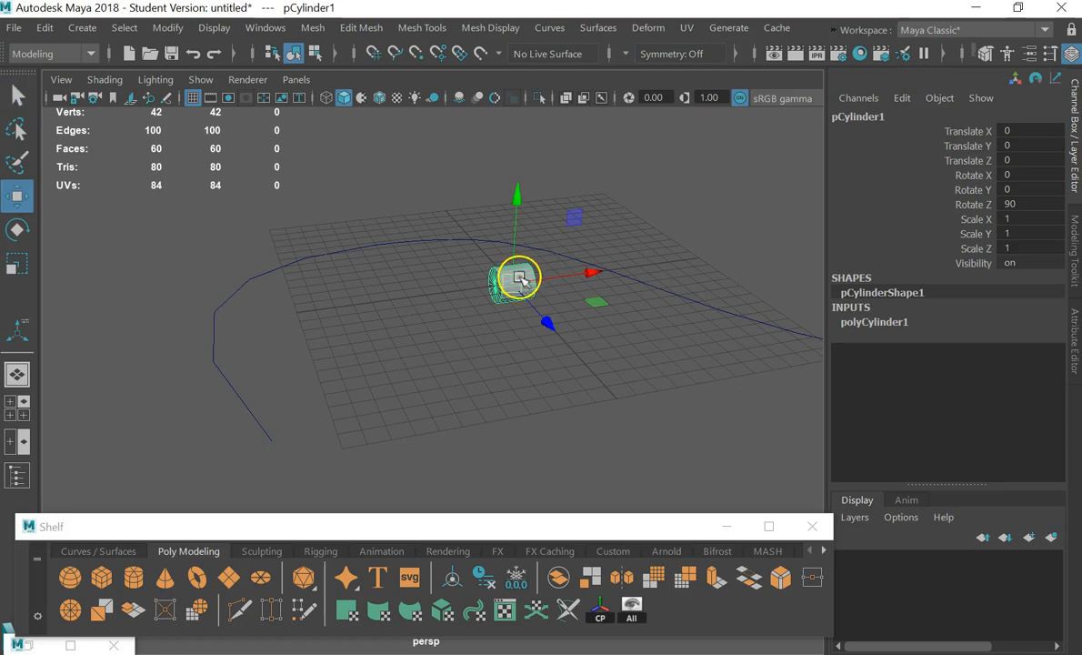
pyautogui.press('c')
pyautogui.moveTo(524, 286); pyautogui.dragTo(516, 288)
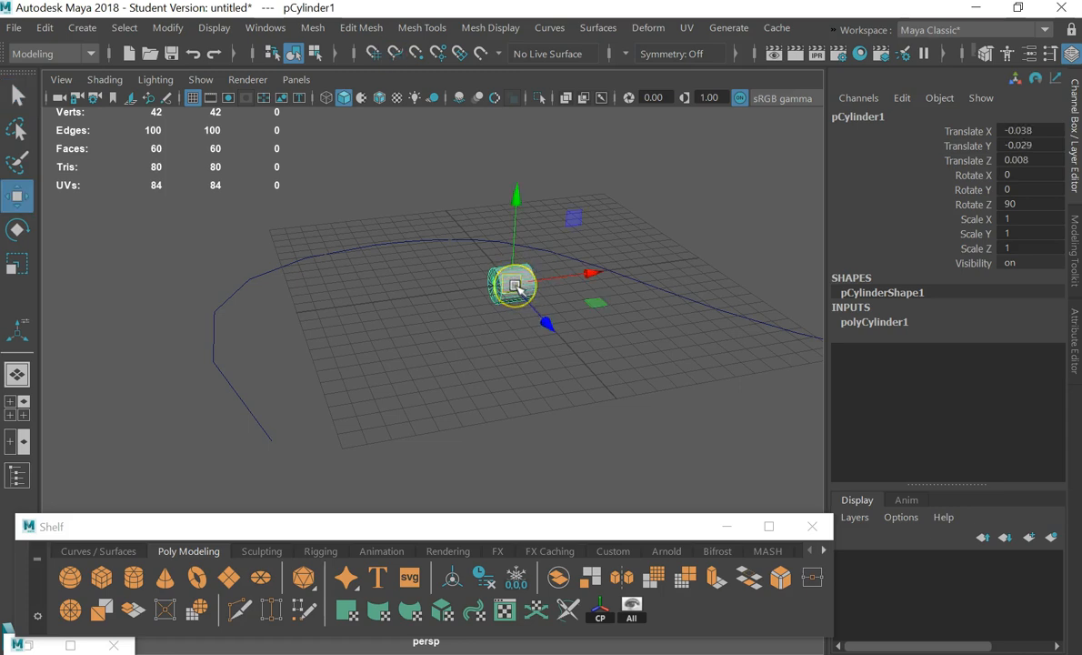
pyautogui.press('r')
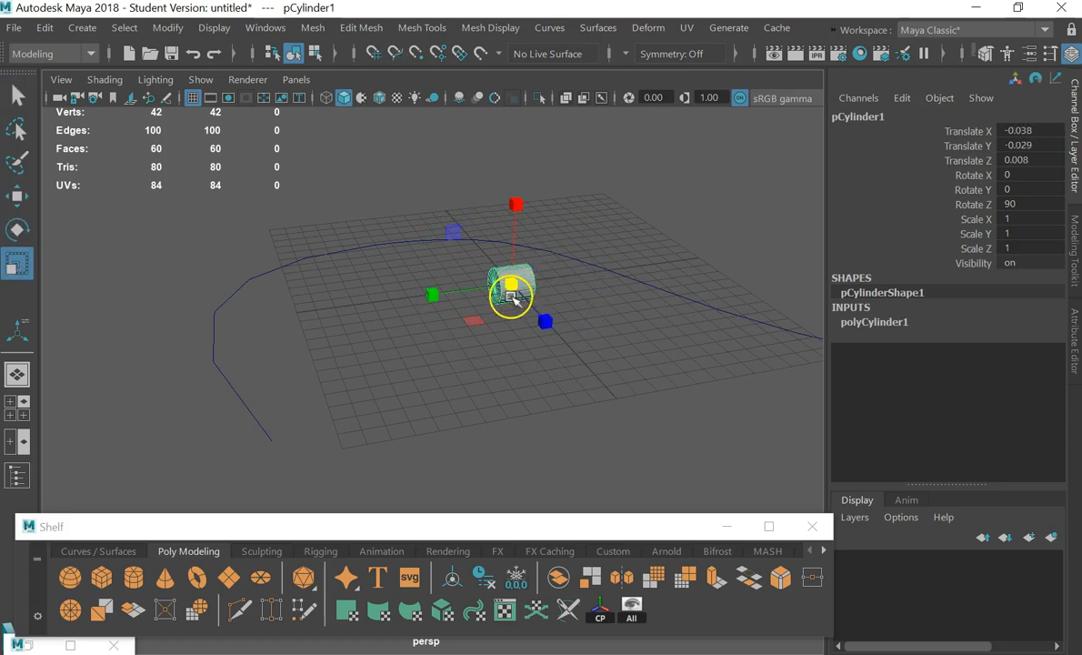
pyautogui.press('w')
pyautogui.press('e')
pyautogui.press('r')
pyautogui.press('w')
pyautogui.moveTo(519, 285); pyautogui.dragTo(102, 560)
# Rotate the cylinder to about -78 degrees about X so its cap faces the curve, and select the curve with it
pyautogui.keyDown('alt'); pyautogui.moveTo(355, 450); pyautogui.dragTo(492, 309); pyautogui.keyUp('alt')
pyautogui.press('e')
pyautogui.keyDown('alt'); pyautogui.moveTo(424, 393); pyautogui.dragTo(461, 351); pyautogui.keyUp('alt')
pyautogui.click(624, 309)
pyautogui.keyDown('alt'); pyautogui.moveTo(624, 309); pyautogui.dragTo(450, 423); pyautogui.keyUp('alt')
pyautogui.moveTo(573, 250); pyautogui.dragTo(347, 434)
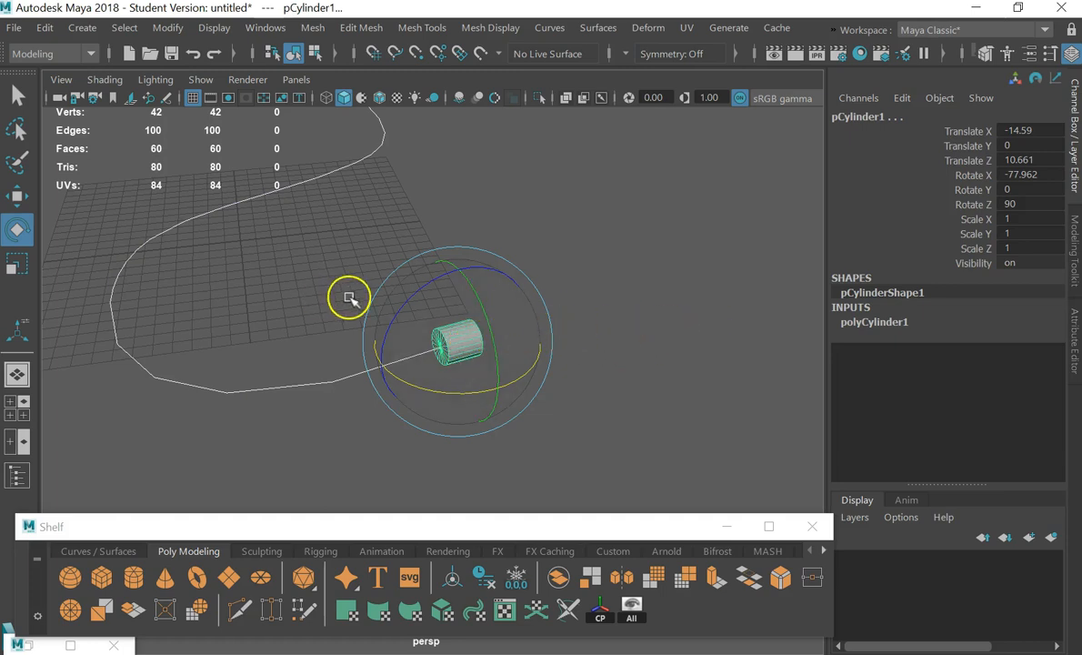
# Extrude the cylinder's end-cap faces f[40:59] along the curve with 30 divisions
pyautogui.moveTo(467, 333); pyautogui.dragTo(469, 177, button='right')
pyautogui.keyDown('alt'); pyautogui.moveTo(560, 278); pyautogui.dragTo(517, 427); pyautogui.keyUp('alt')
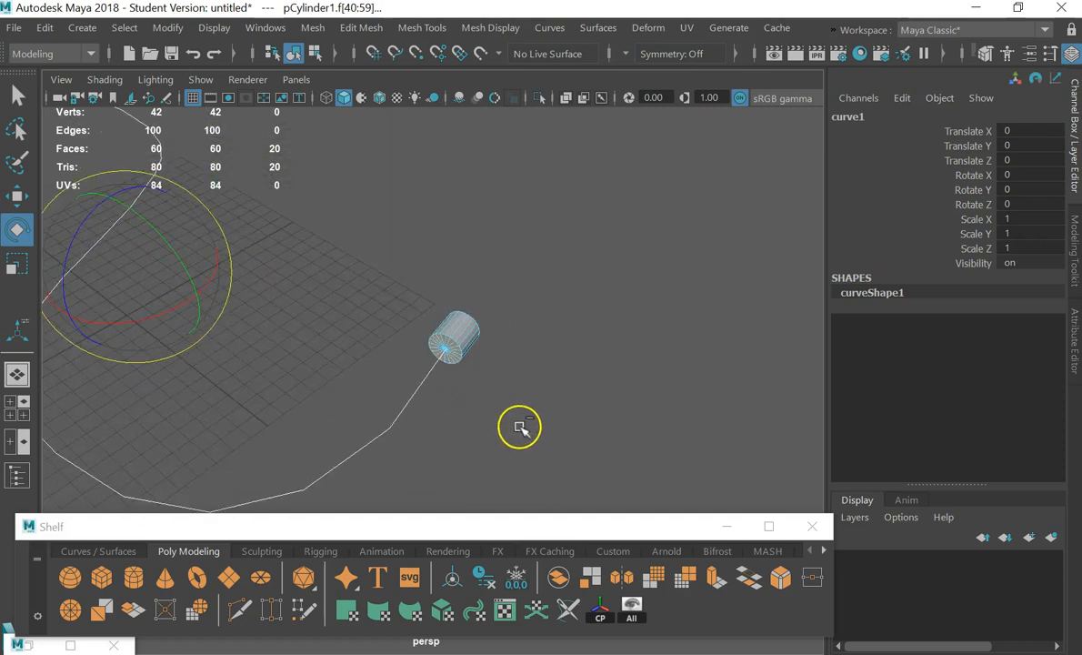
pyautogui.hotkey('ctrl', 'e')
pyautogui.keyDown('alt'); pyautogui.moveTo(423, 313); pyautogui.dragTo(365, 351); pyautogui.keyUp('alt')
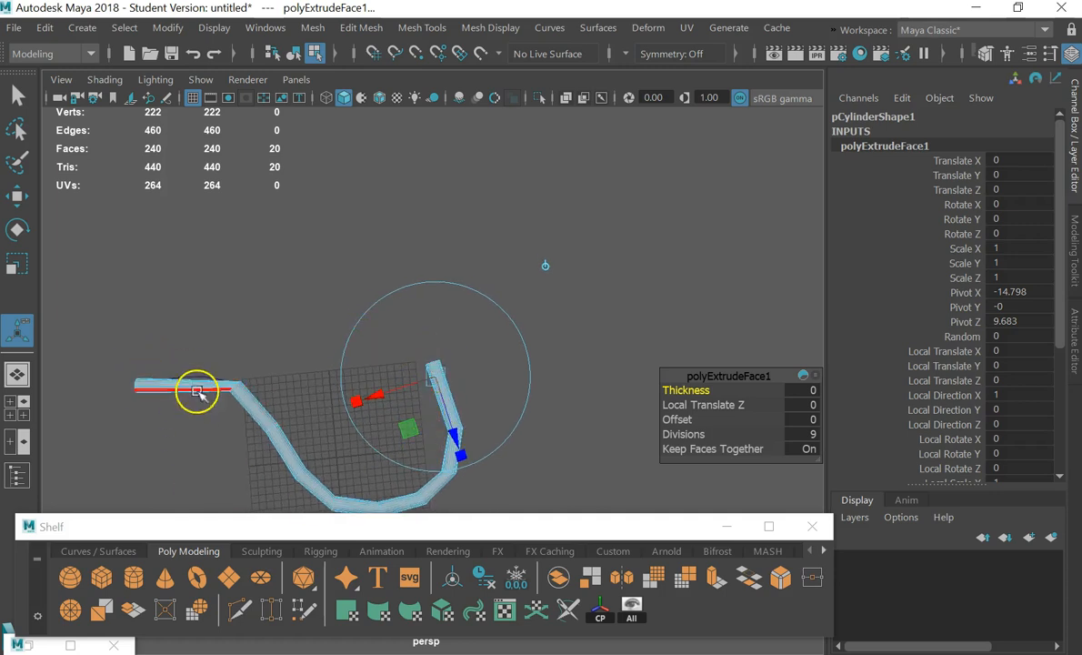
pyautogui.click(811, 435)
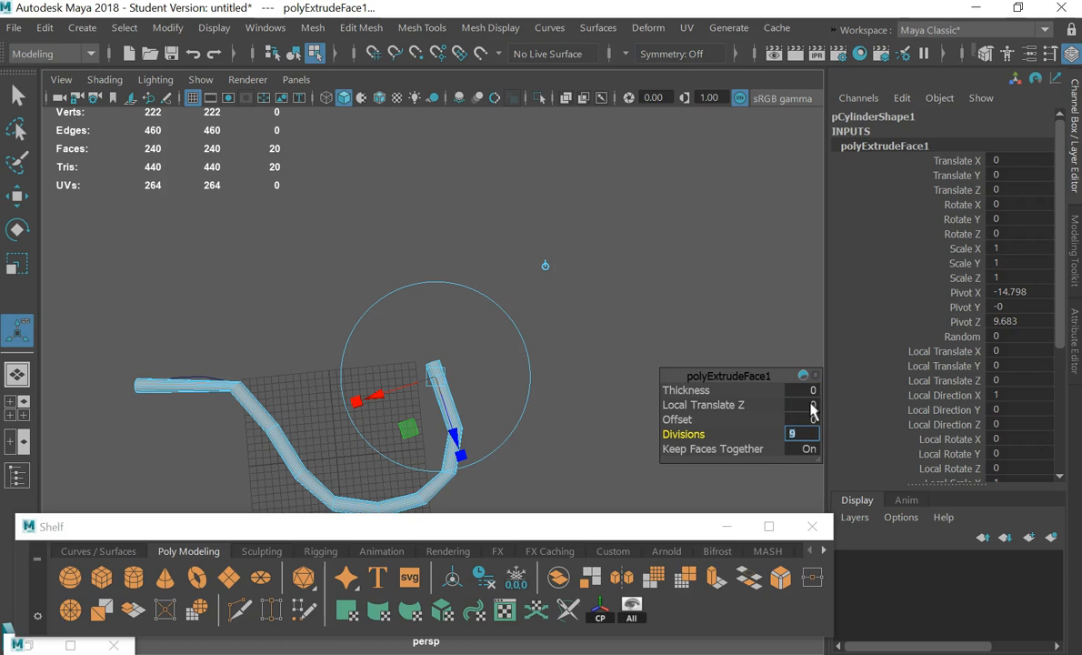
pyautogui.write('30')
pyautogui.press('Return')
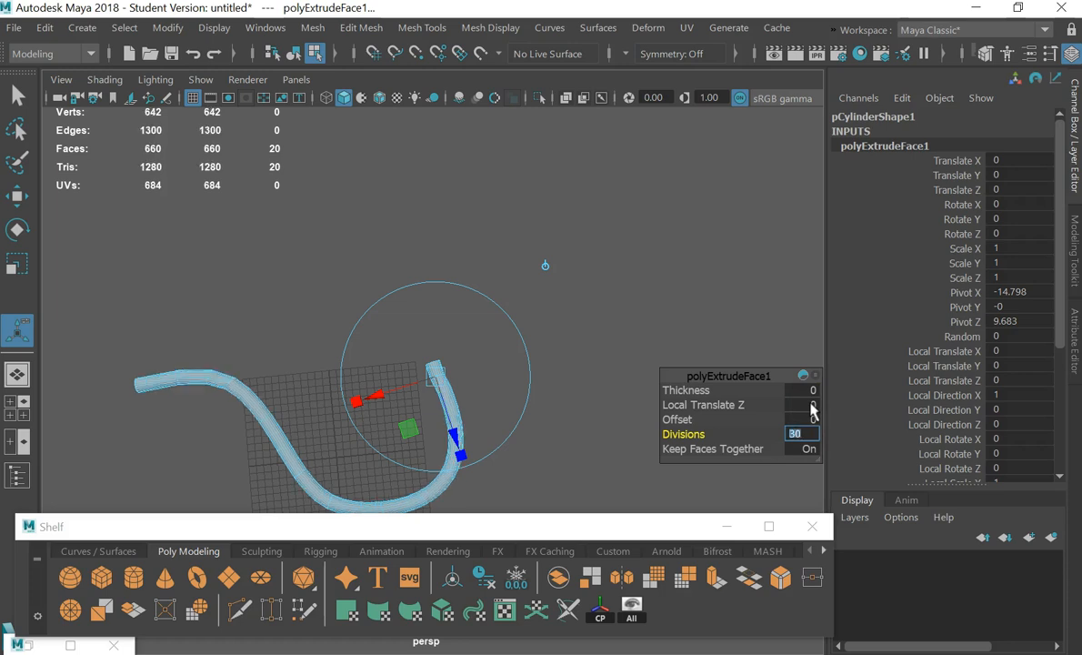
# Return to object mode, clear the selection and examine the extruded tube's shape
pyautogui.keyDown('alt'); pyautogui.moveTo(102, 389); pyautogui.dragTo(183, 385); pyautogui.keyUp('alt')
pyautogui.moveTo(302, 411); pyautogui.dragTo(389, 95, button='right')
pyautogui.click(391, 341)
pyautogui.scroll(-3, 391, 341)
pyautogui.scroll(5, 223, 393)
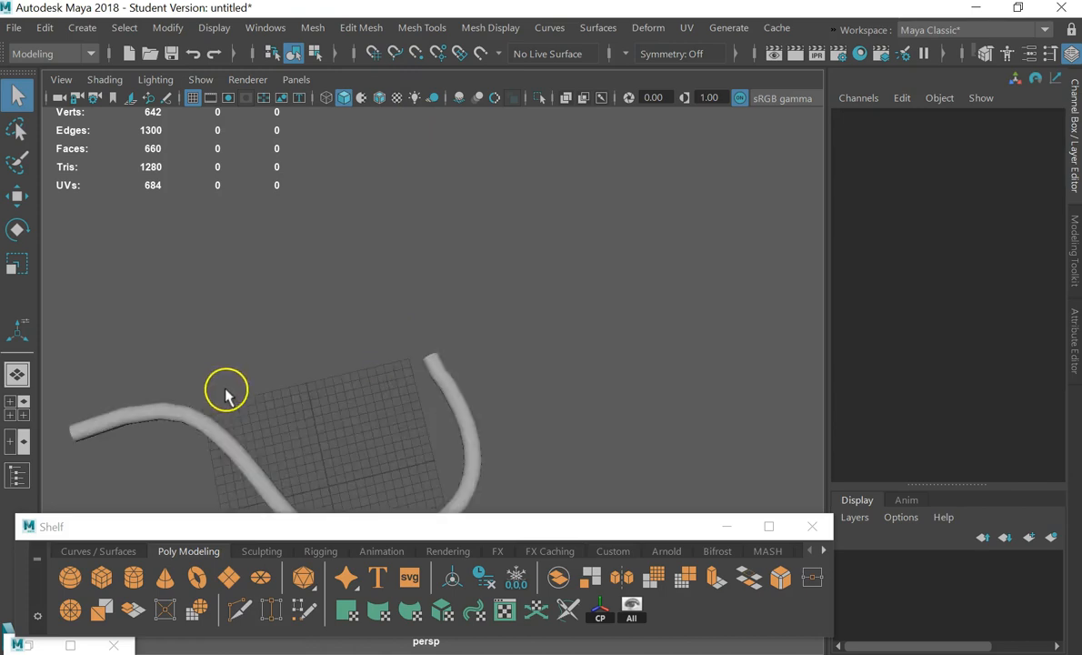
pyautogui.keyDown('alt'); pyautogui.moveTo(436, 355); pyautogui.dragTo(318, 369); pyautogui.keyUp('alt')
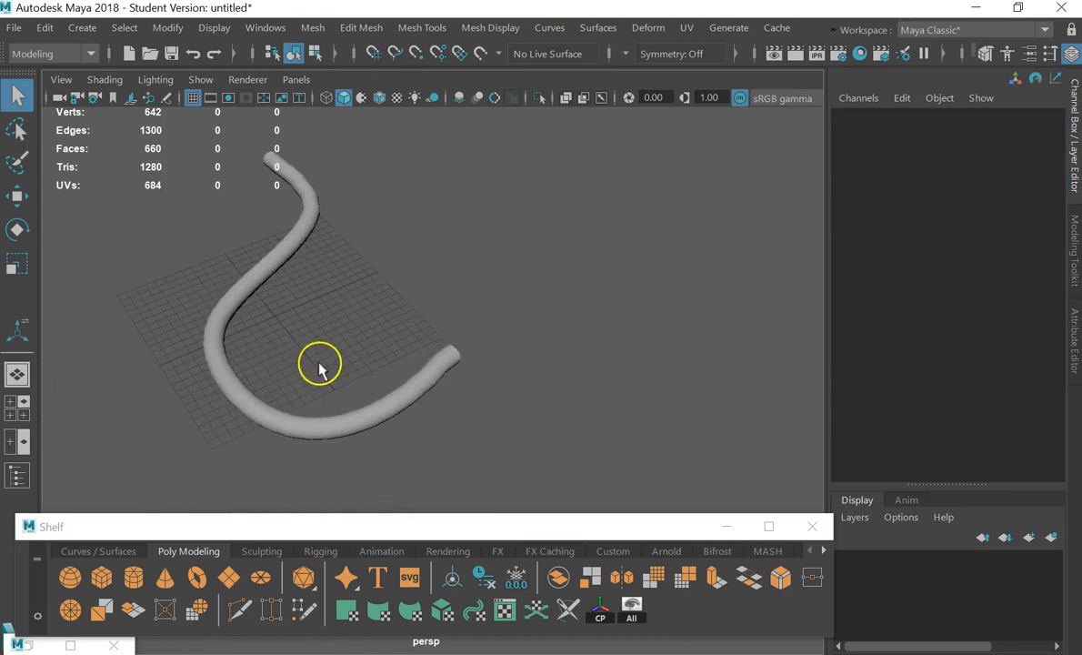
# Preview the extruded tube in smooth mesh display and examine its capped end up close
pyautogui.click(382, 409)
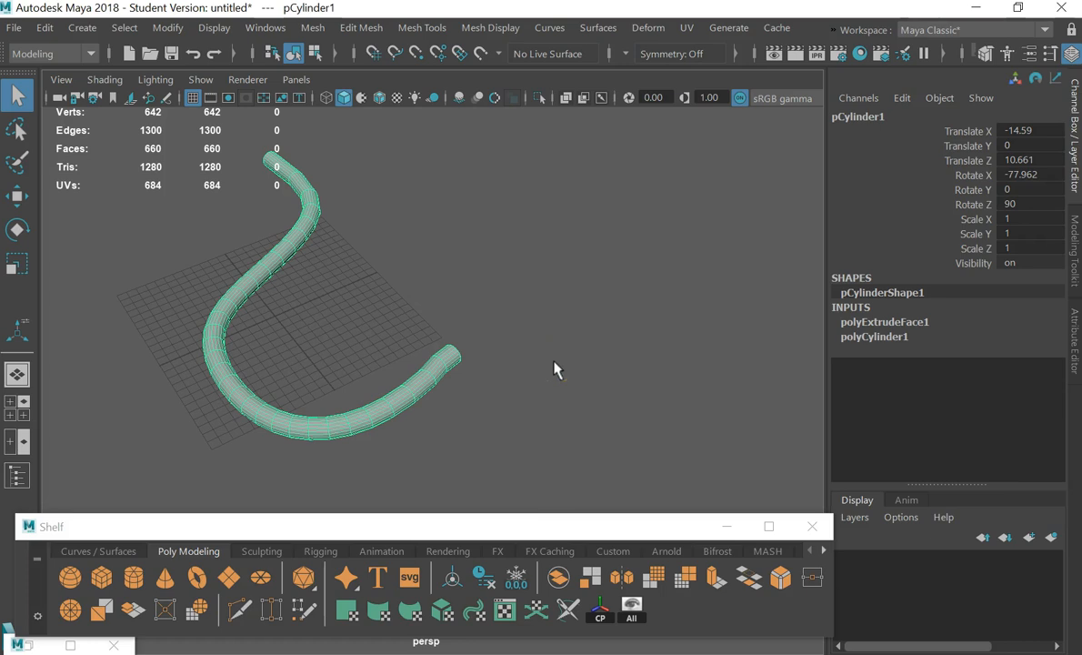
pyautogui.keyDown('alt'); pyautogui.moveTo(595, 327); pyautogui.dragTo(382, 331); pyautogui.keyUp('alt')
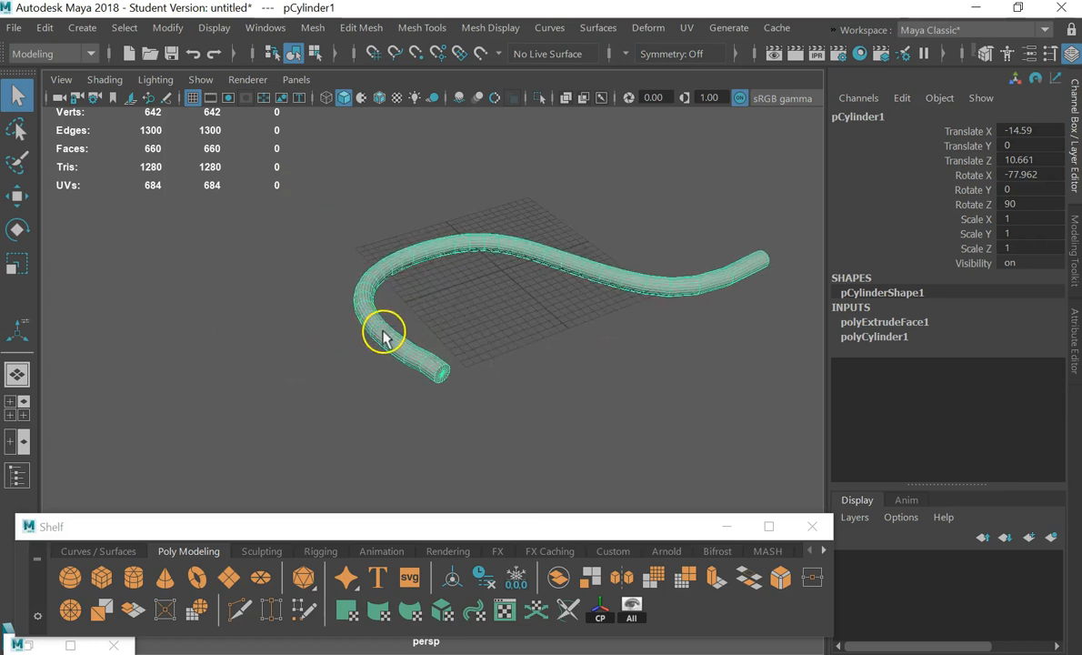
pyautogui.keyDown('alt'); pyautogui.moveTo(382, 331); pyautogui.dragTo(453, 362, button='right'); pyautogui.keyUp('alt')
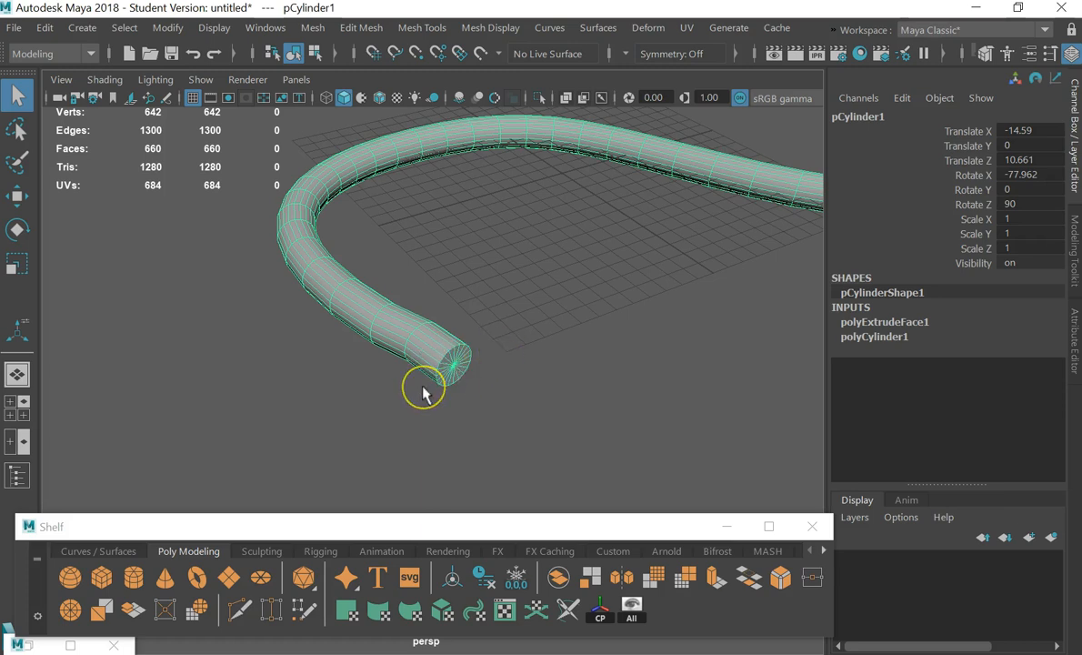
pyautogui.press('3')
pyautogui.click(541, 354)
pyautogui.scroll(-5, 543, 350)
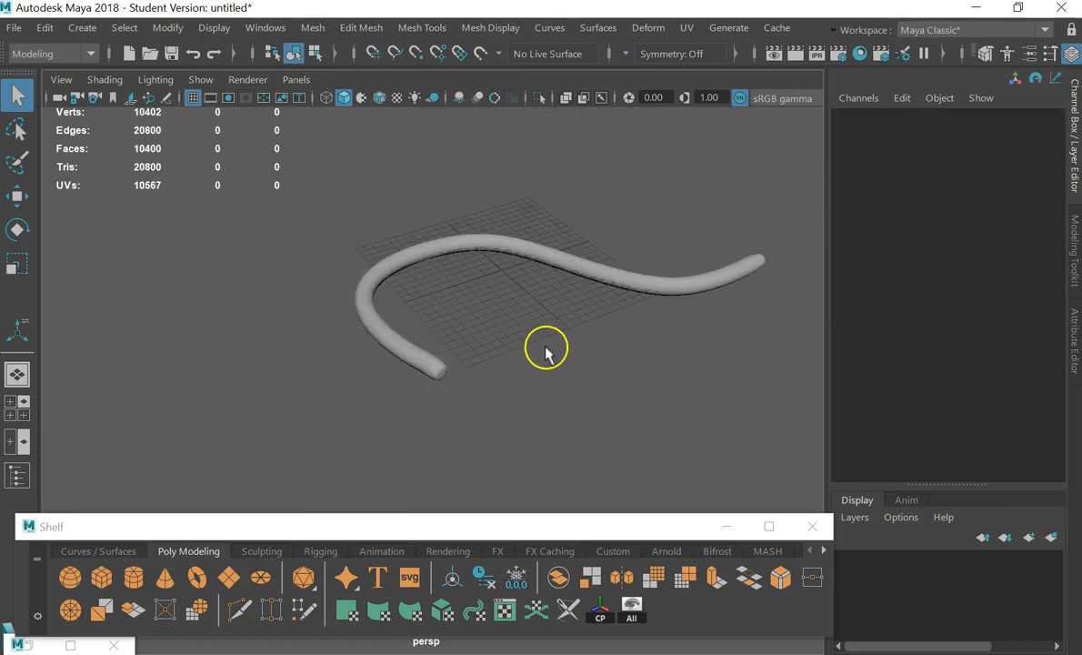
pyautogui.scroll(8, 536, 347)
pyautogui.scroll(4, 530, 346)
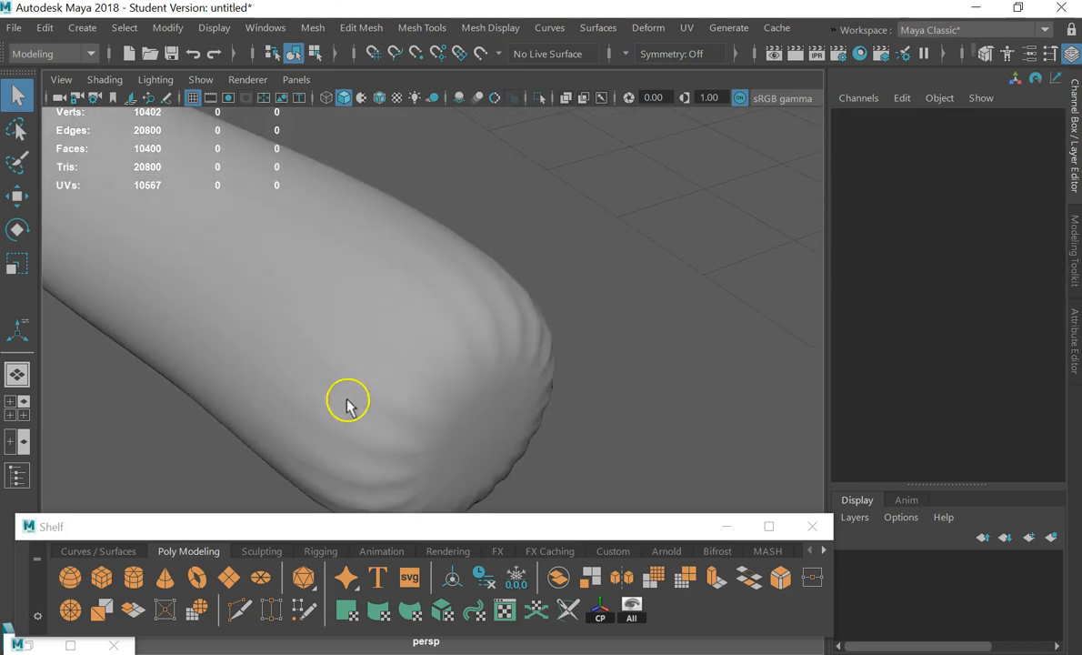
pyautogui.scroll(-4, 529, 320)
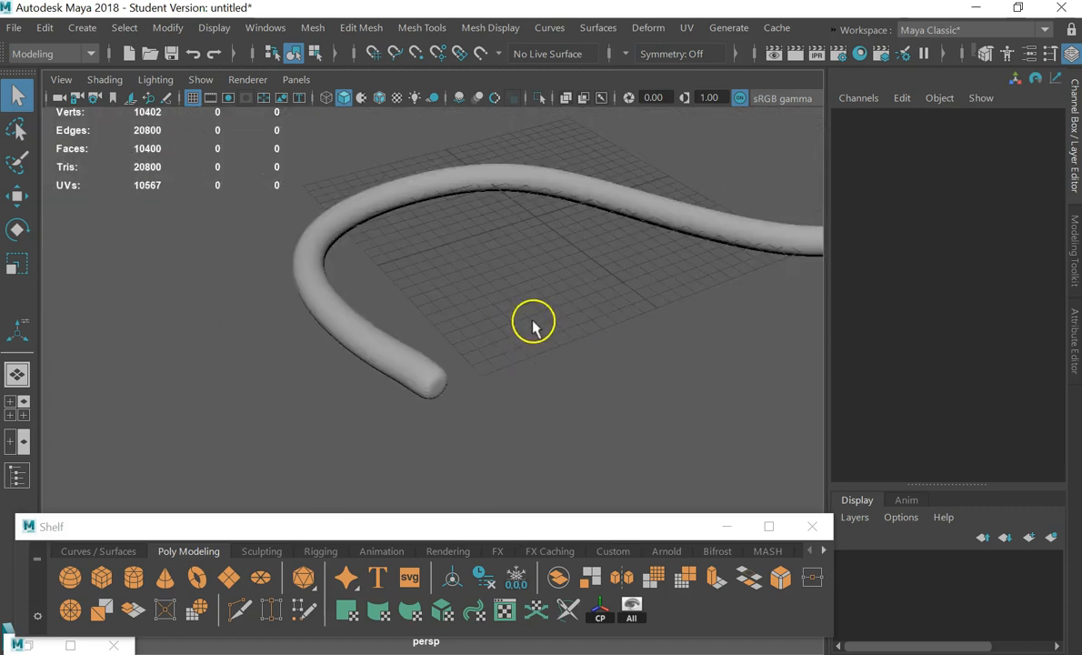
pyautogui.scroll(-3, 744, 235)
pyautogui.scroll(1, 683, 285)
# Select the tube, examine its opposite end and switch off the smooth mesh preview
pyautogui.click(733, 332)
pyautogui.keyDown('alt'); pyautogui.moveTo(821, 340); pyautogui.dragTo(624, 250); pyautogui.keyUp('alt')
pyautogui.scroll(2, 691, 364)
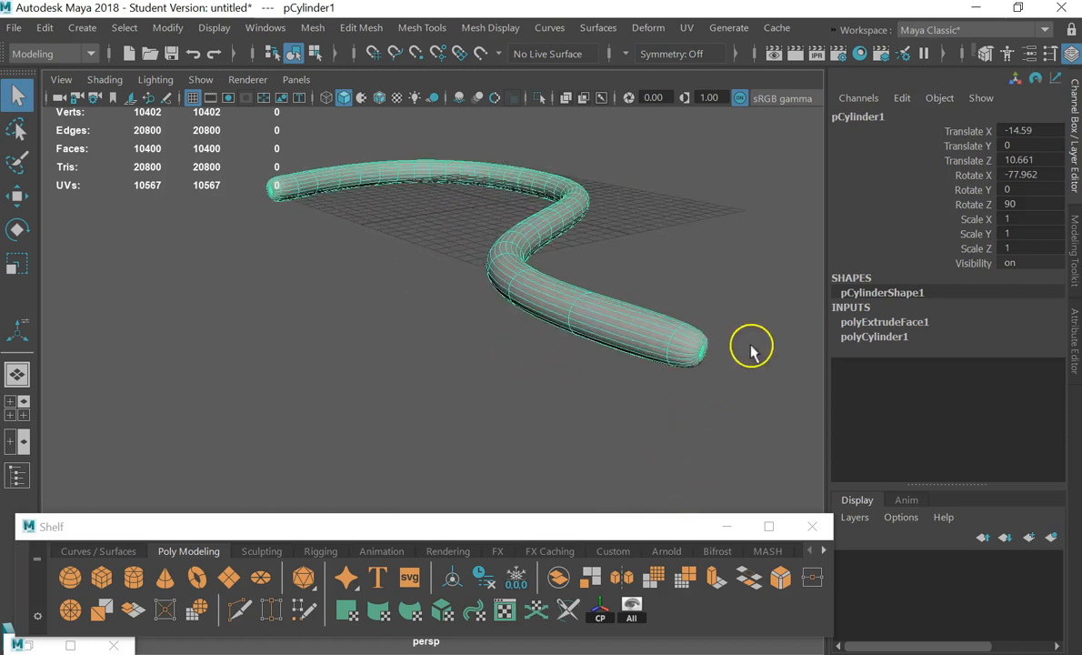
pyautogui.keyDown('alt'); pyautogui.moveTo(771, 316); pyautogui.dragTo(627, 364, button='middle'); pyautogui.keyUp('alt')
pyautogui.press('1')
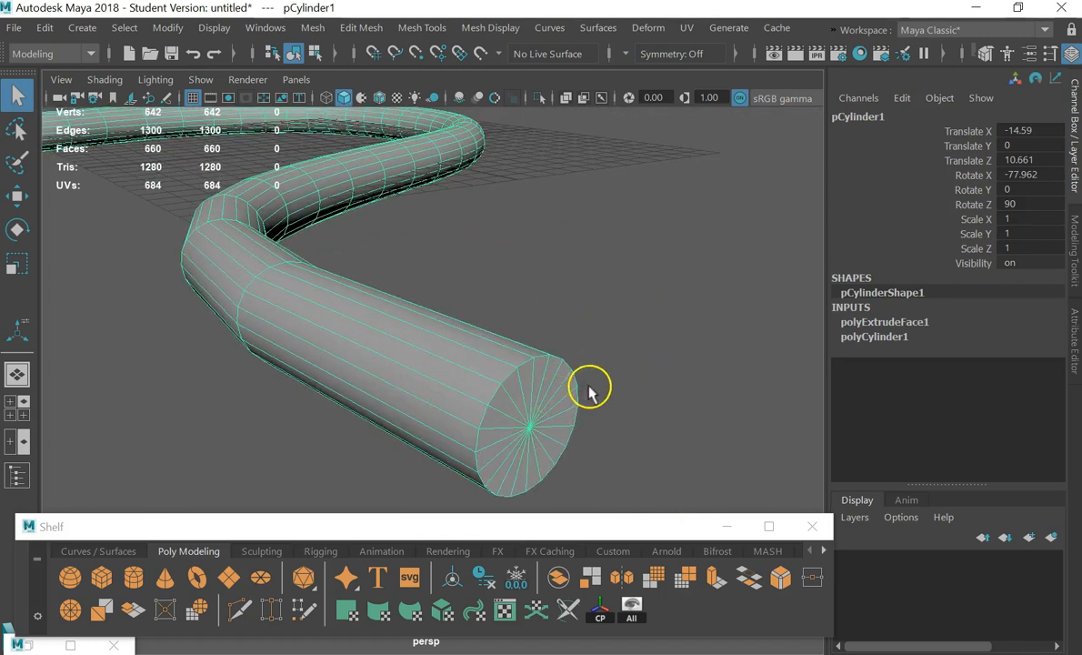
# Select the edge loop e[20:39] near the cylinder's starting end and move it along the tube close to the end cap
pyautogui.scroll(-4, 545, 402)
pyautogui.keyDown('alt'); pyautogui.moveTo(569, 417); pyautogui.dragTo(636, 438); pyautogui.keyUp('alt')
pyautogui.scroll(3, 641, 418)
pyautogui.keyDown('alt'); pyautogui.moveTo(641, 419); pyautogui.dragTo(509, 373, button='middle'); pyautogui.keyUp('alt')
pyautogui.moveTo(505, 355); pyautogui.dragTo(509, 68, button='right')
pyautogui.scroll(-4, 474, 406)
pyautogui.scroll(6, 482, 377)
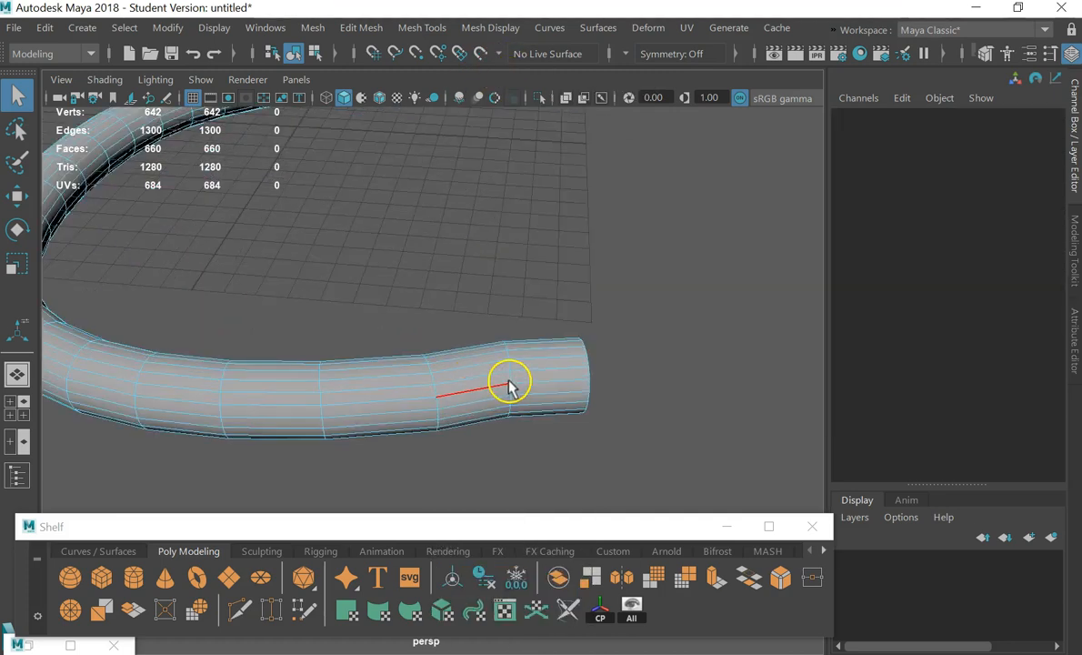
pyautogui.doubleClick(509, 385)
pyautogui.press('w')
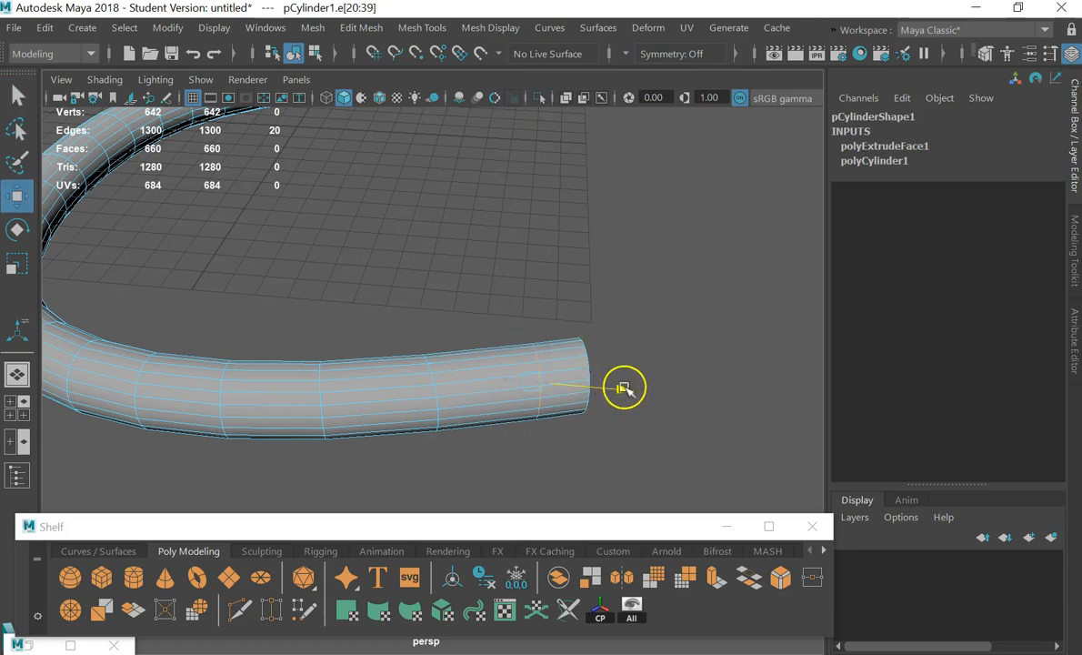
pyautogui.moveTo(556, 335); pyautogui.dragTo(556, 326)
pyautogui.moveTo(630, 379); pyautogui.dragTo(656, 384)
pyautogui.click(565, 326)
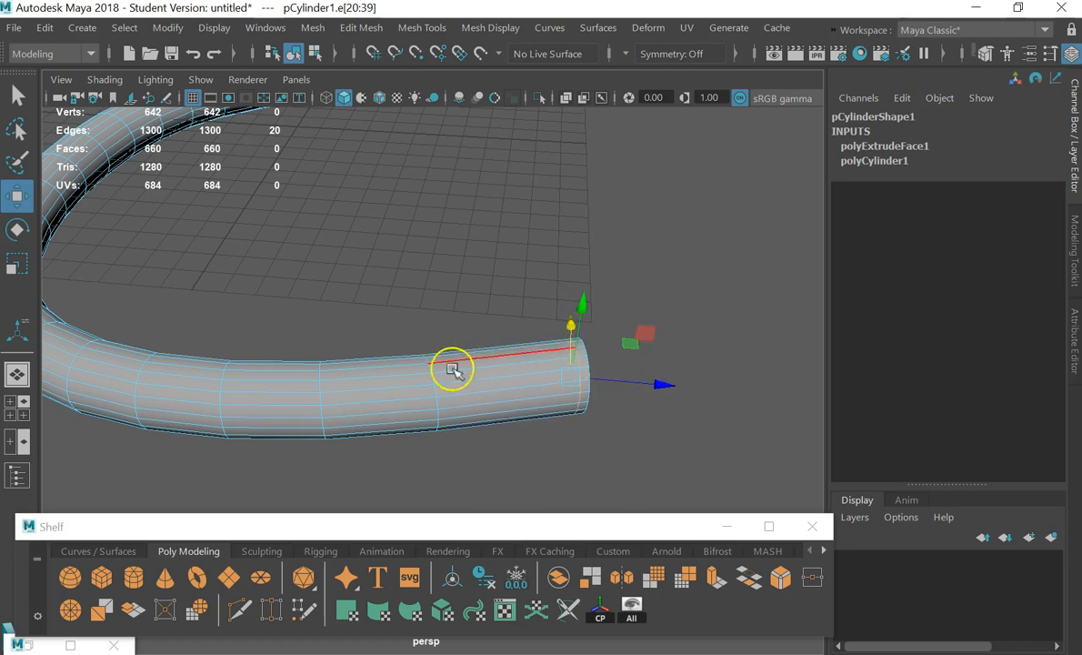
# Return the tube to object mode, show it in smooth mesh preview and clear the selection
pyautogui.moveTo(489, 375); pyautogui.dragTo(566, 91, button='right')
pyautogui.click(709, 277)
pyautogui.keyDown('alt'); pyautogui.moveTo(645, 353); pyautogui.dragTo(596, 328, button='right'); pyautogui.keyUp('alt')
pyautogui.scroll(5, 608, 371)
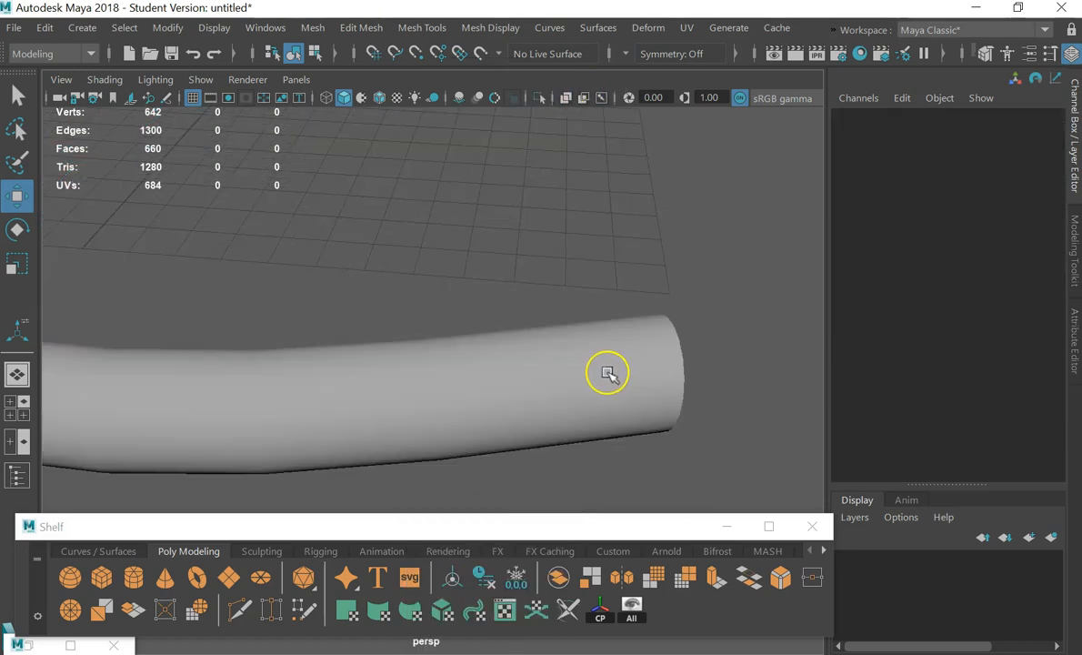
pyautogui.click(606, 373)
pyautogui.press('3')
pyautogui.scroll(5, 707, 335)
pyautogui.keyDown('alt'); pyautogui.moveTo(707, 335); pyautogui.dragTo(746, 358); pyautogui.keyUp('alt')
pyautogui.click(683, 353)
# Examine the smoothed starting end up close, with the tube selected to show its edge loops
pyautogui.scroll(4, 400, 307)
pyautogui.scroll(-4, 405, 313)
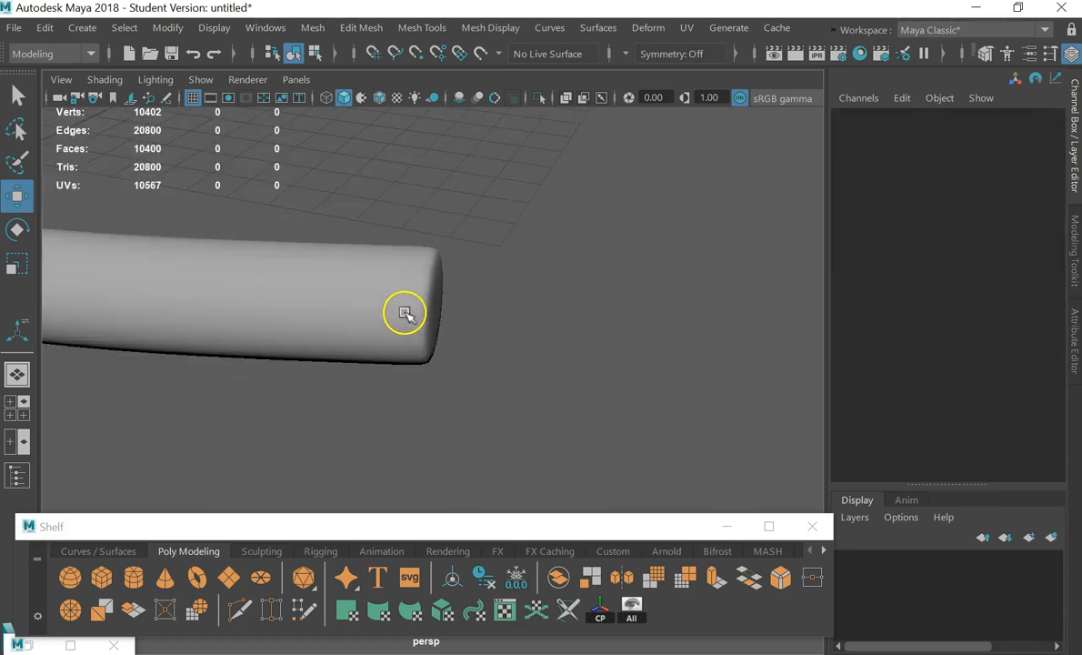
pyautogui.keyDown('alt'); pyautogui.moveTo(412, 320); pyautogui.dragTo(433, 325); pyautogui.keyUp('alt')
pyautogui.scroll(3, 557, 351)
pyautogui.keyDown('alt'); pyautogui.moveTo(572, 365); pyautogui.dragTo(395, 322); pyautogui.keyUp('alt')
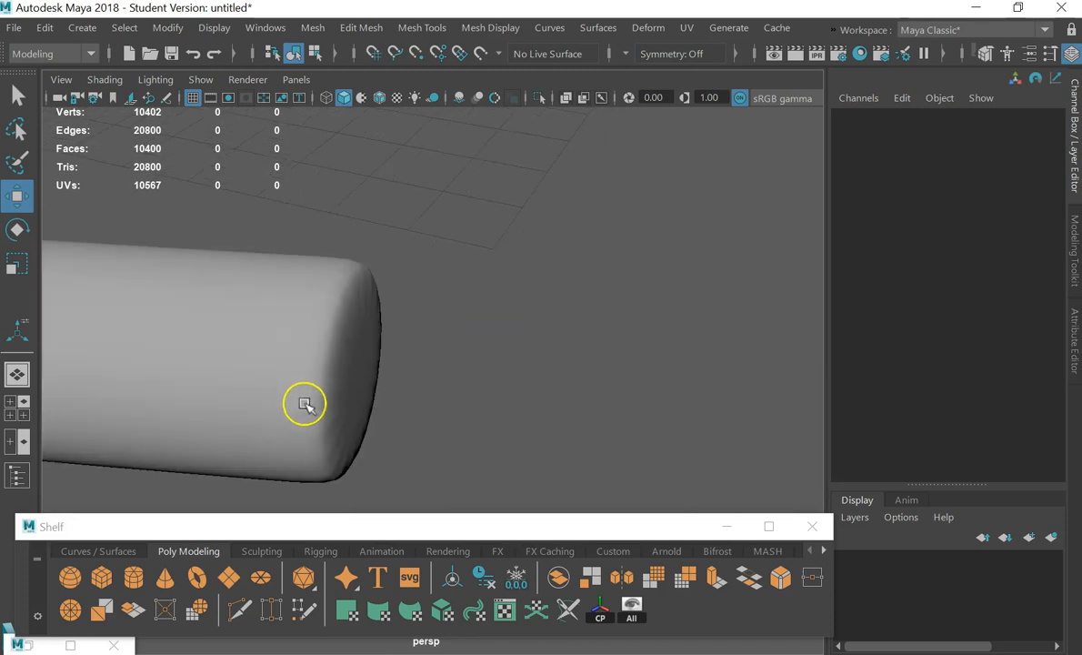
pyautogui.click(364, 392)
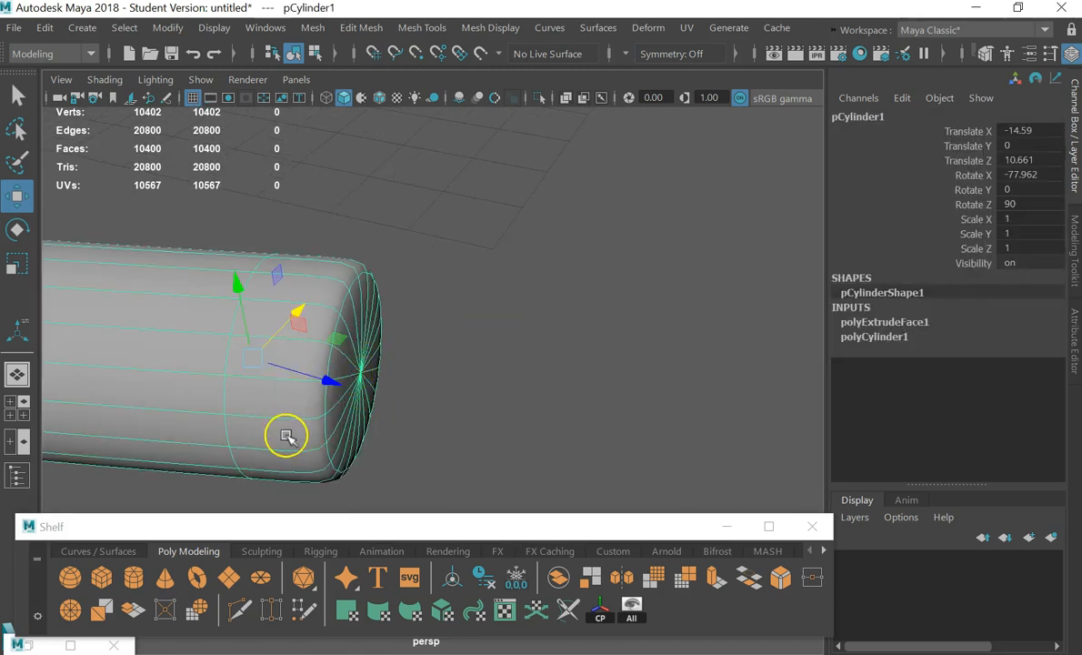
pyautogui.scroll(-5, 386, 369)
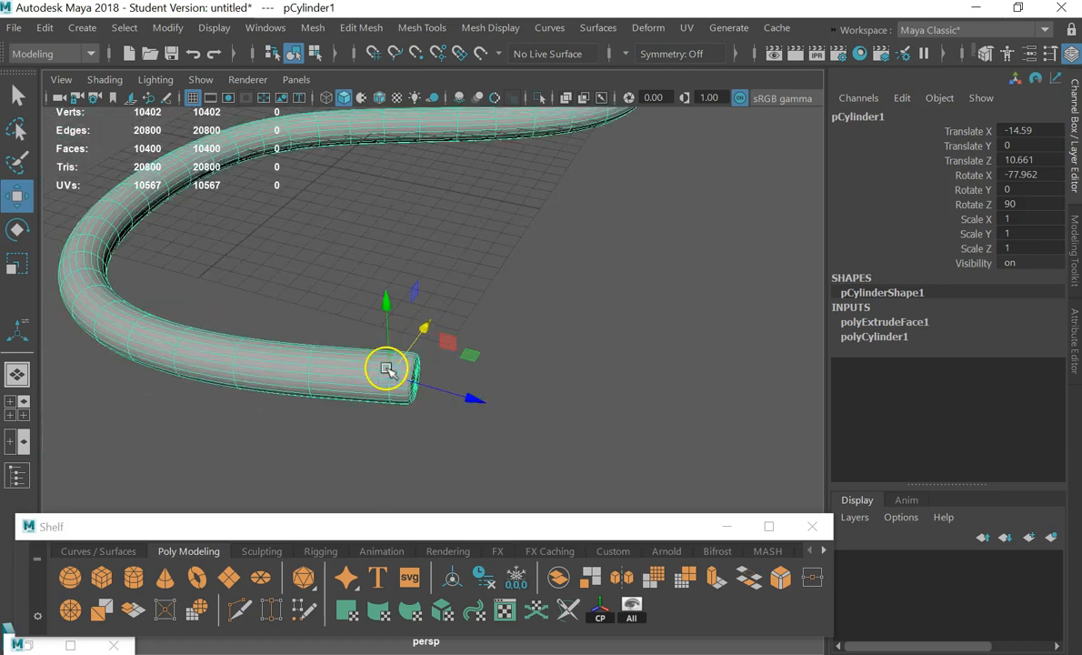
pyautogui.keyDown('alt'); pyautogui.moveTo(387, 369); pyautogui.dragTo(502, 377); pyautogui.keyUp('alt')
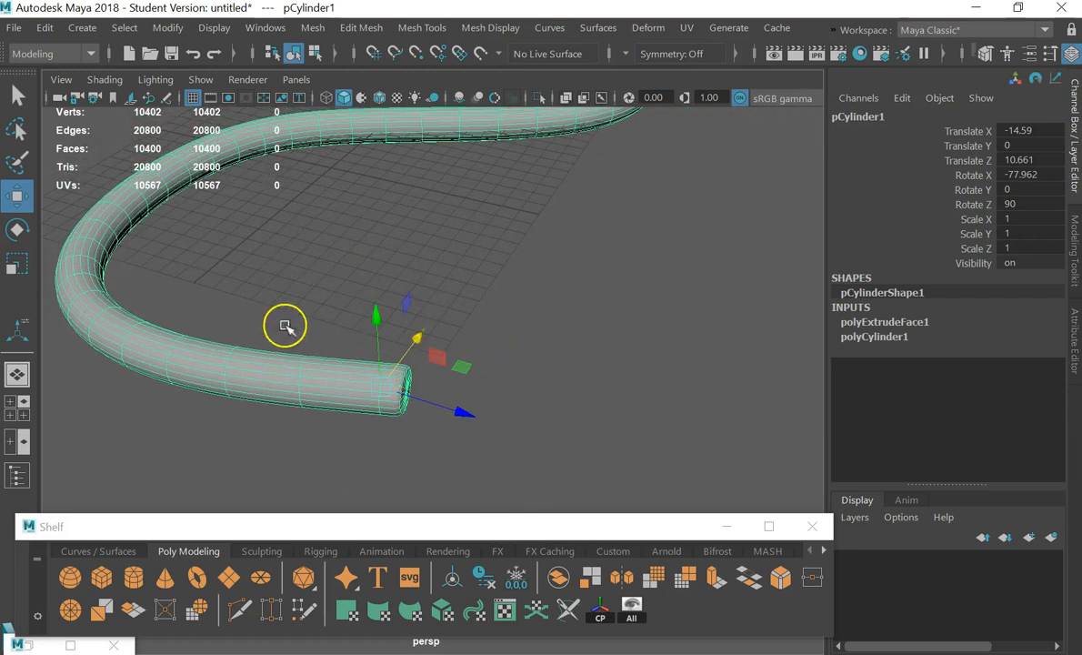
# Send the tube to Mudbox as a new scene, keep the mesh despite the detected problems and dismiss the What's New dialogs
pyautogui.click(16, 26)
pyautogui.moveTo(125, 208)
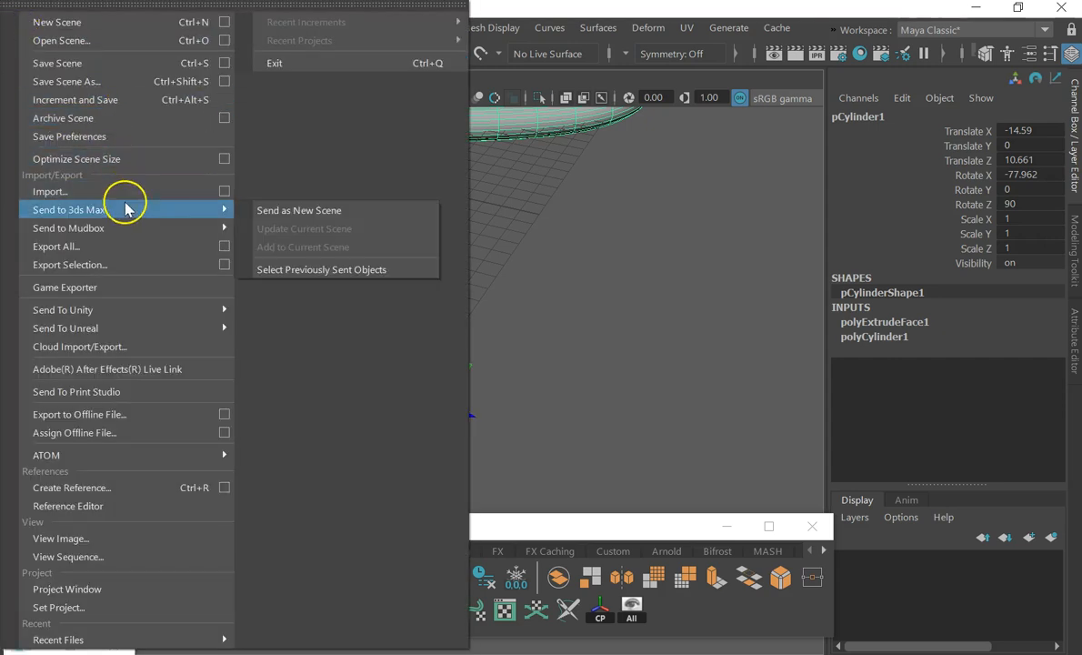
pyautogui.moveTo(133, 229)
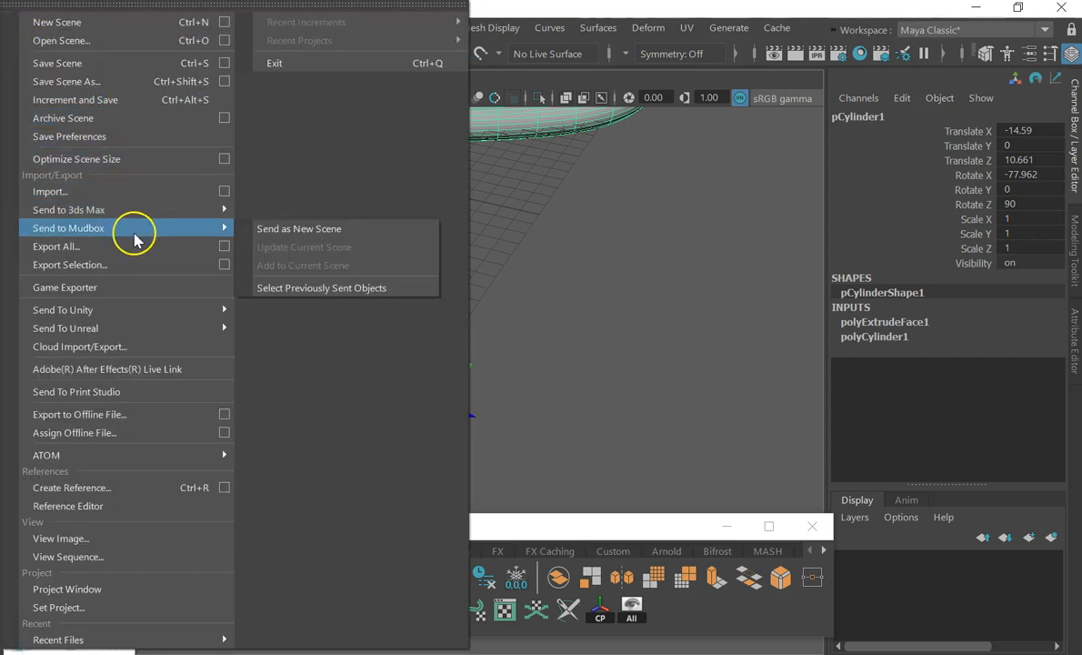
pyautogui.click(287, 231)
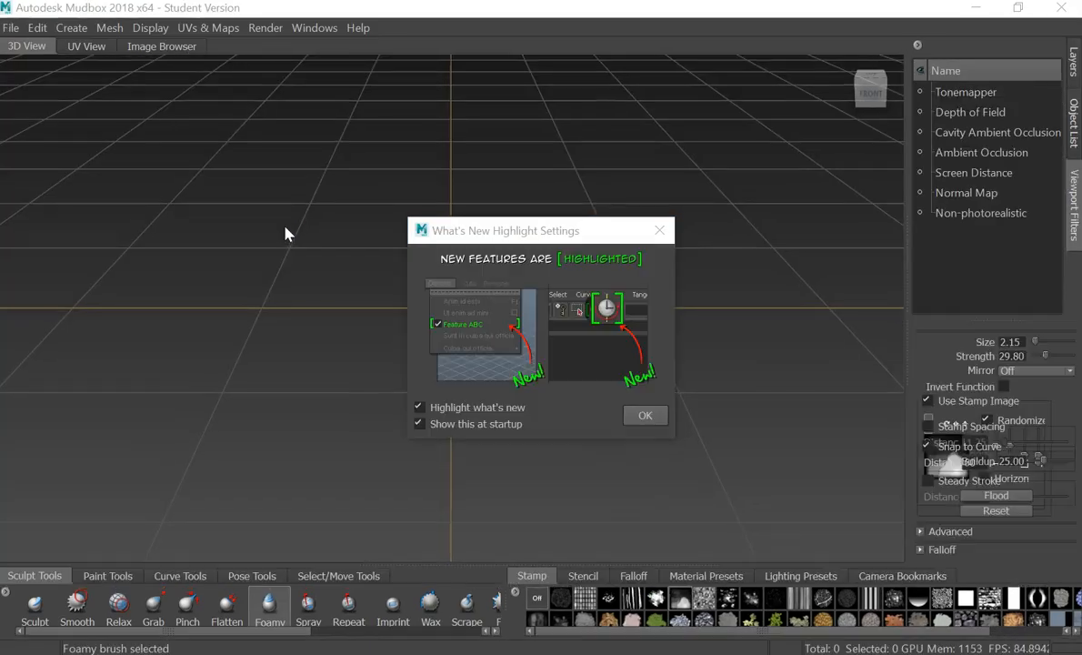
pyautogui.click(643, 414)
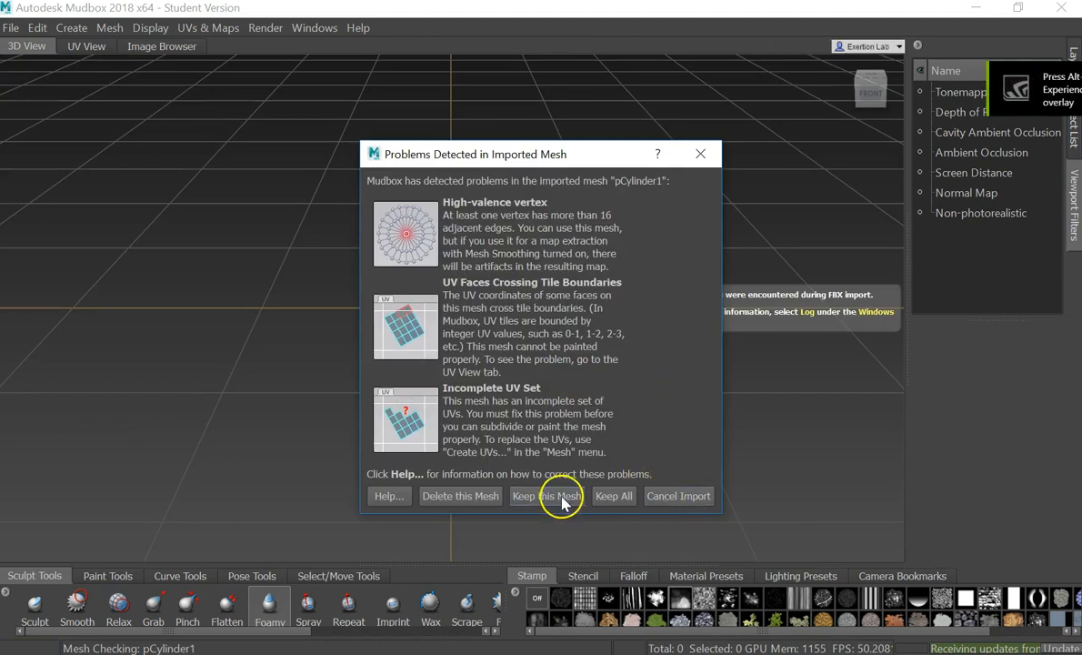
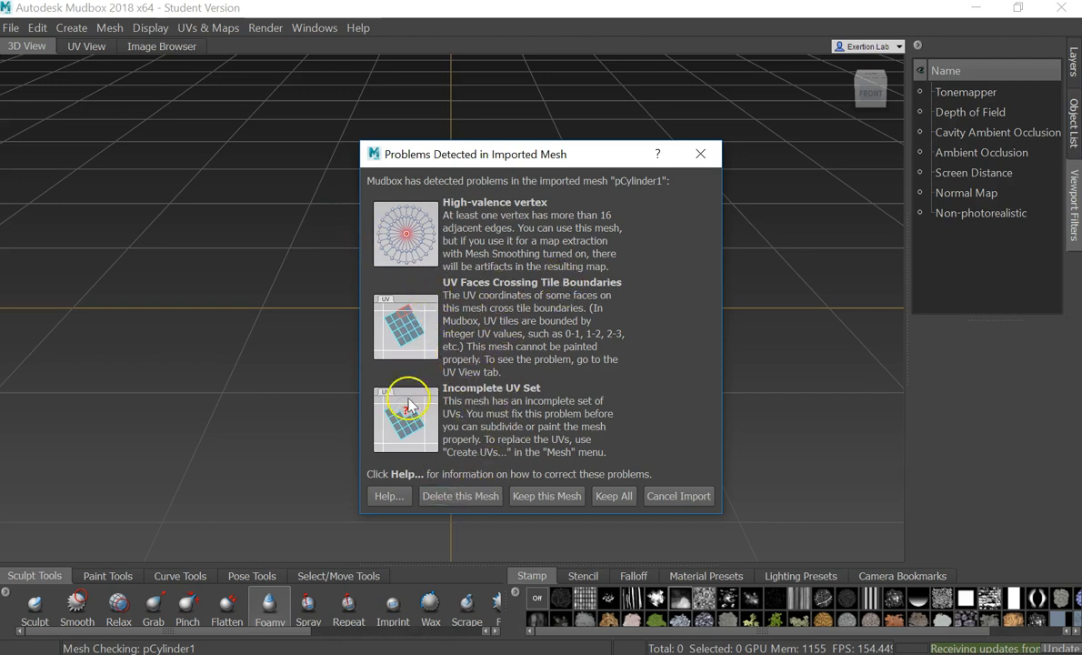
pyautogui.click(545, 495)
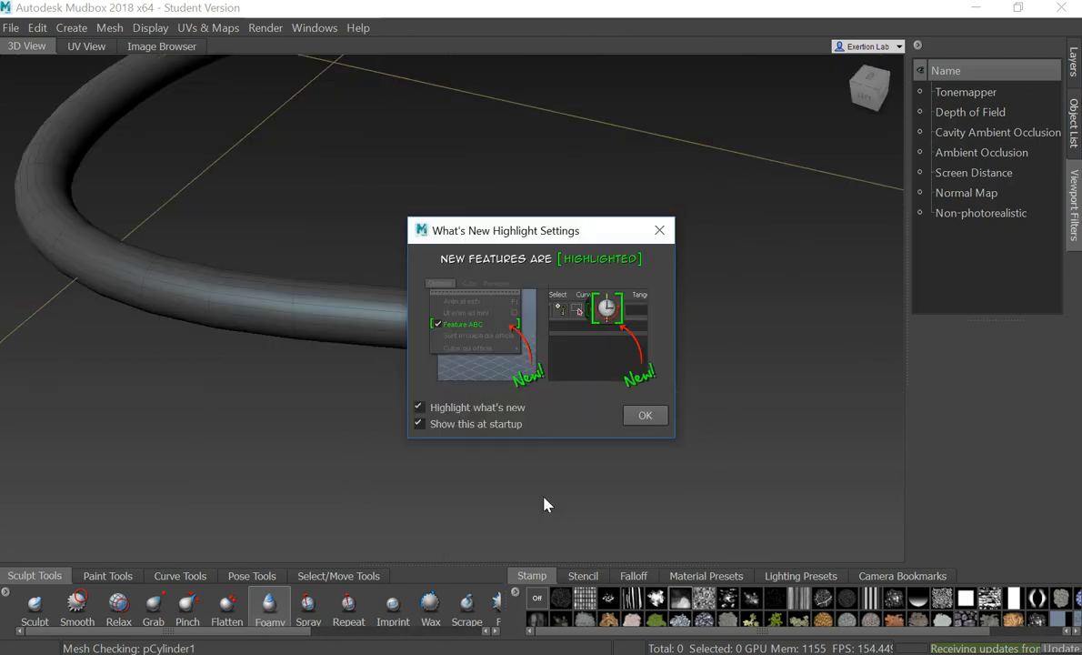
pyautogui.click(652, 418)
# Subdivide the imported tube by one level
pyautogui.keyDown('alt'); pyautogui.moveTo(541, 435); pyautogui.dragTo(507, 200); pyautogui.keyUp('alt')
pyautogui.keyDown('alt'); pyautogui.moveTo(508, 199); pyautogui.dragTo(494, 340, button='right'); pyautogui.keyUp('alt')
pyautogui.hotkey('shift', 'd')
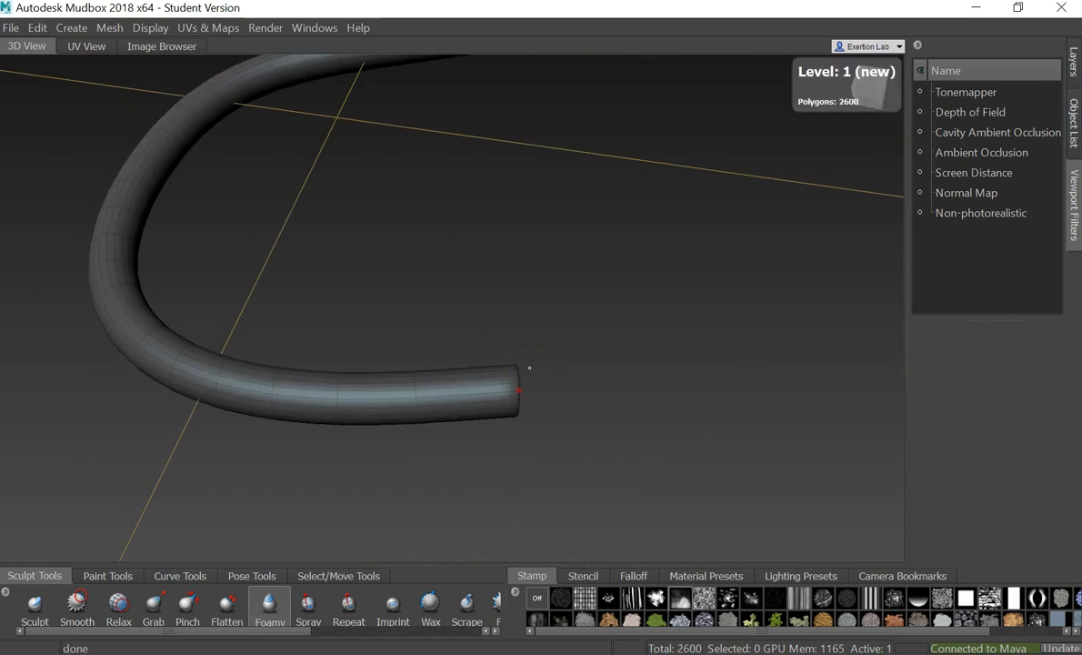
# Examine the subdivided tube's overall shape and the rounding of its opposite end
pyautogui.scroll(-5, 569, 350)
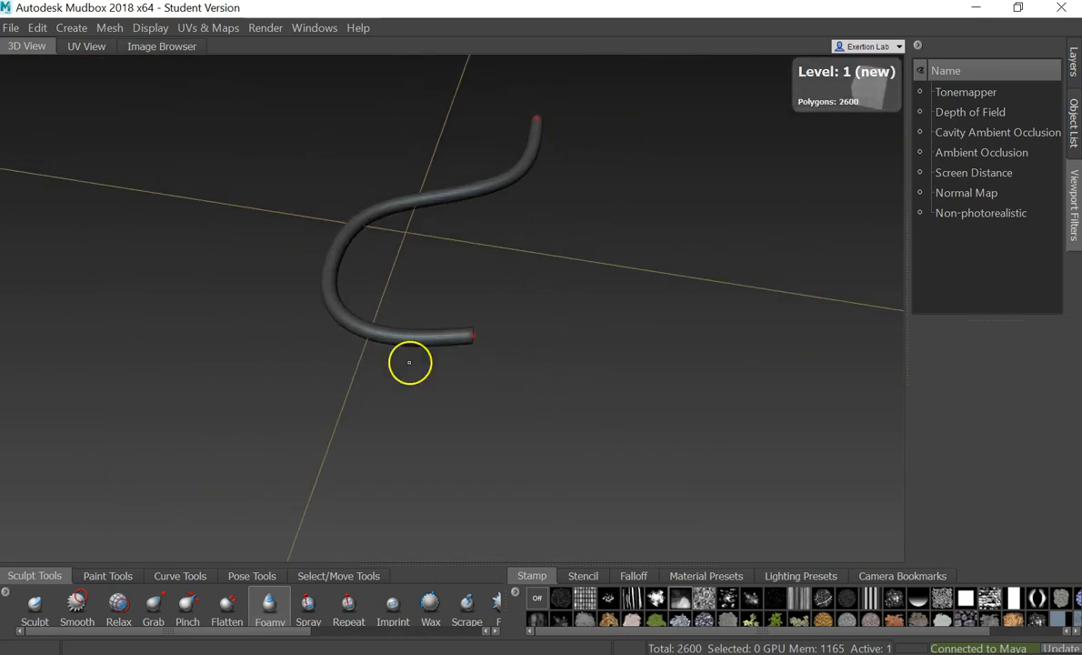
pyautogui.keyDown('alt'); pyautogui.moveTo(411, 363); pyautogui.dragTo(563, 461, button='right'); pyautogui.keyUp('alt')
pyautogui.keyDown('alt'); pyautogui.moveTo(574, 459); pyautogui.dragTo(641, 248); pyautogui.keyUp('alt')
pyautogui.keyDown('alt'); pyautogui.moveTo(642, 247); pyautogui.dragTo(812, 307, button='right'); pyautogui.keyUp('alt')
pyautogui.keyDown('alt'); pyautogui.moveTo(814, 304); pyautogui.dragTo(699, 298, button='middle'); pyautogui.keyUp('alt')
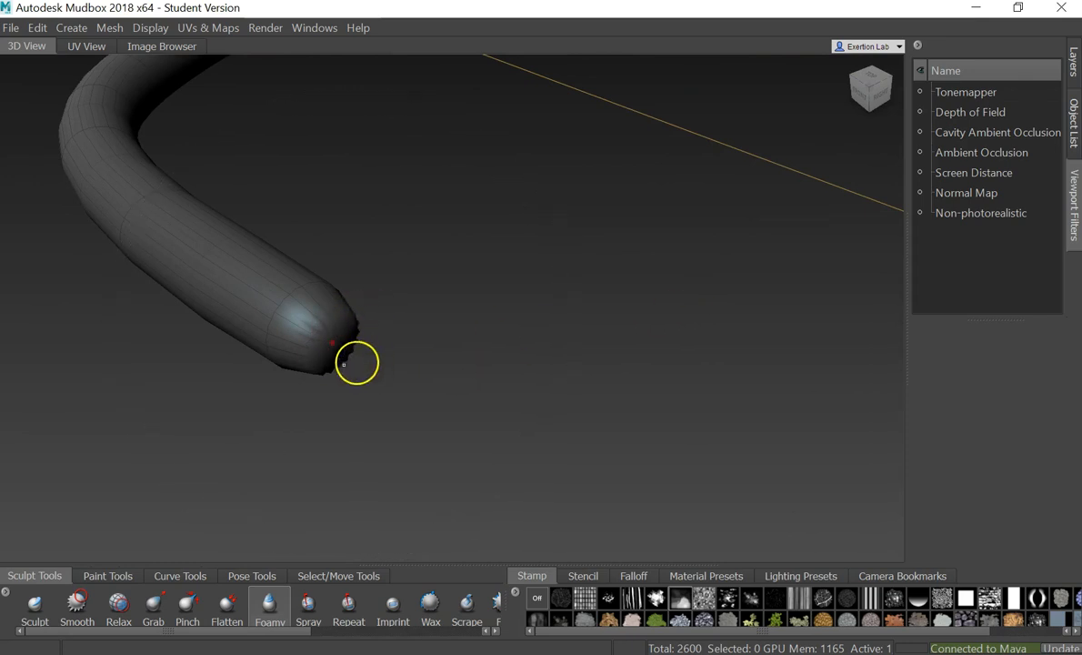
pyautogui.keyDown('alt'); pyautogui.moveTo(272, 360); pyautogui.dragTo(285, 347, button='right'); pyautogui.keyUp('alt')
pyautogui.keyDown('alt'); pyautogui.moveTo(237, 366); pyautogui.dragTo(370, 364); pyautogui.keyUp('alt')
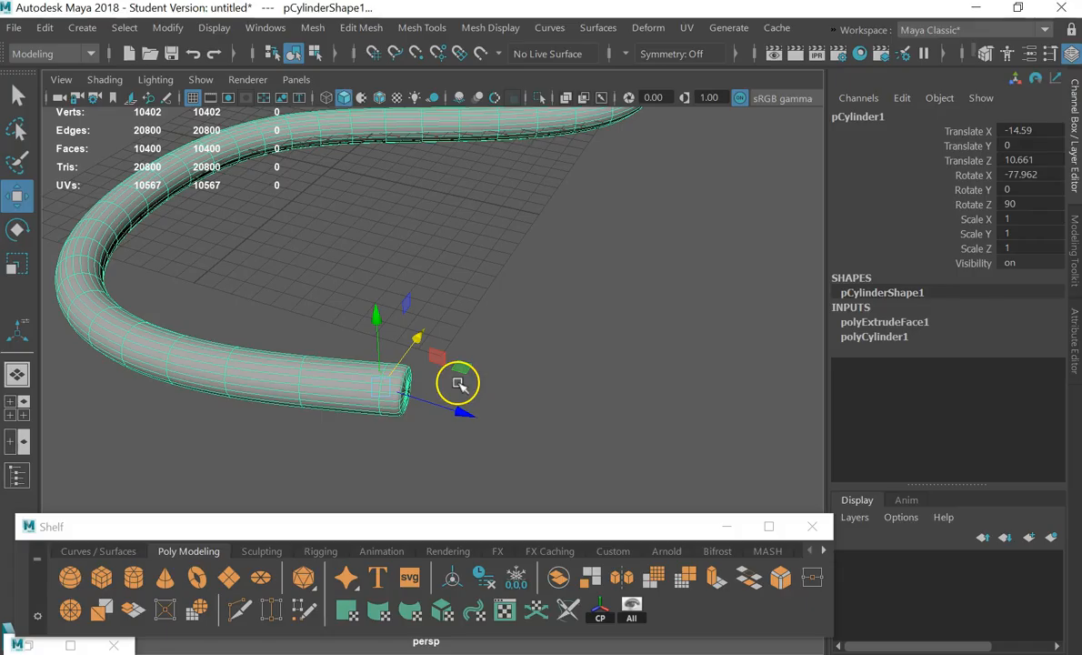
# Switch back to Maya, examine the tube's far end in smooth preview, and turn the smooth mesh display off
pyautogui.keyDown('alt'); pyautogui.moveTo(544, 323); pyautogui.dragTo(497, 264); pyautogui.keyUp('alt')
pyautogui.keyDown('alt'); pyautogui.moveTo(602, 304); pyautogui.dragTo(643, 304, button='right'); pyautogui.keyUp('alt')
pyautogui.keyDown('alt'); pyautogui.moveTo(691, 293); pyautogui.dragTo(417, 334, button='middle'); pyautogui.keyUp('alt')
pyautogui.scroll(4, 392, 323)
pyautogui.scroll(-4, 380, 318)
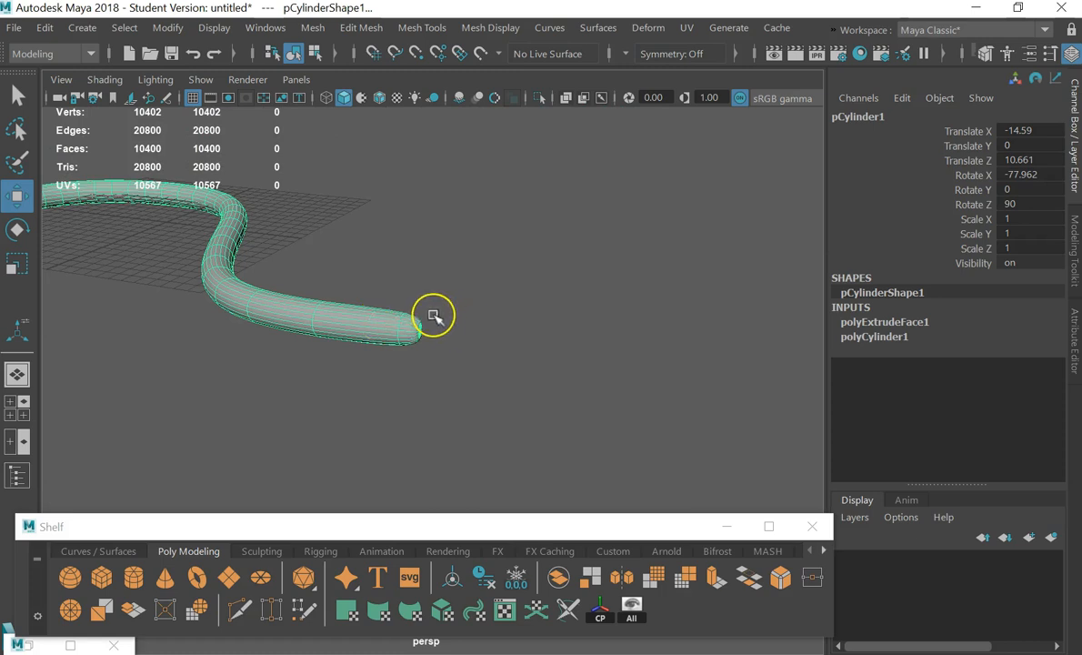
pyautogui.keyDown('alt'); pyautogui.moveTo(305, 320); pyautogui.dragTo(501, 281, button='right'); pyautogui.keyUp('alt')
pyautogui.press('1')
pyautogui.press('f')
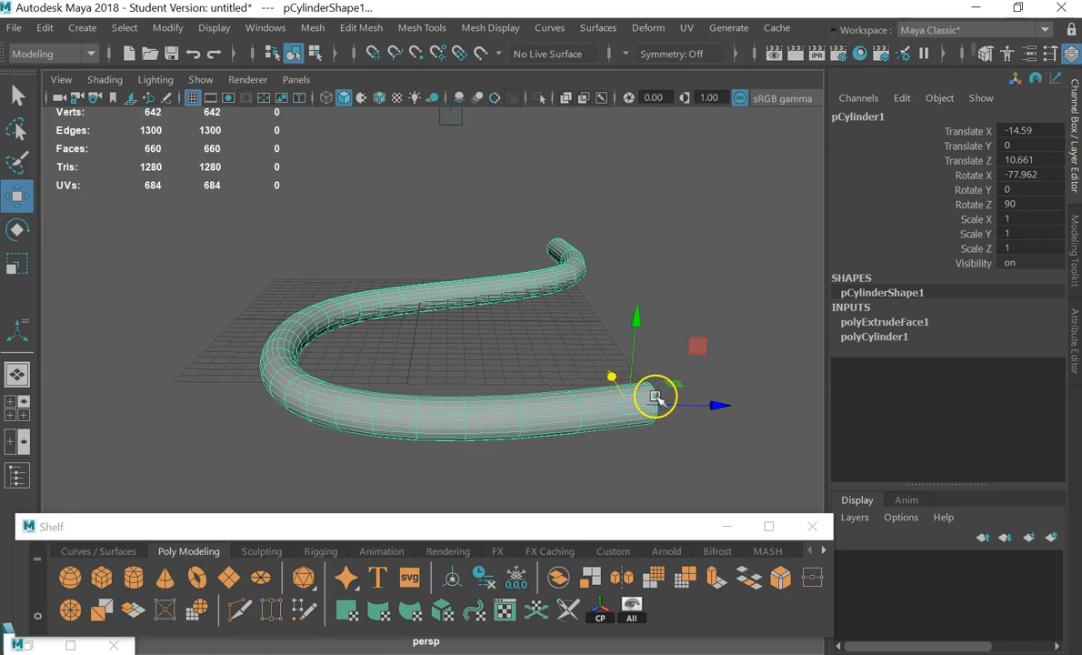
# Insert an edge loop close to the tube's far end with the Insert Edge Loop tool
pyautogui.keyDown('alt'); pyautogui.moveTo(666, 397); pyautogui.dragTo(484, 398, button='middle'); pyautogui.keyUp('alt')
pyautogui.keyDown('alt'); pyautogui.moveTo(669, 312); pyautogui.dragTo(517, 319); pyautogui.keyUp('alt')
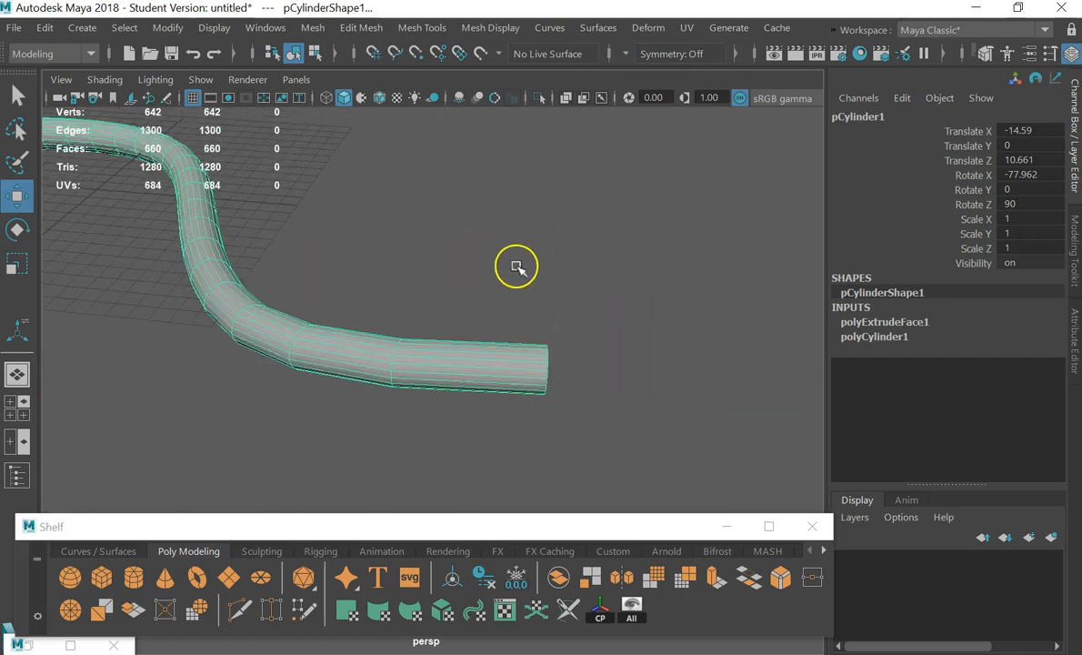
pyautogui.press('space')
pyautogui.click(414, 296)
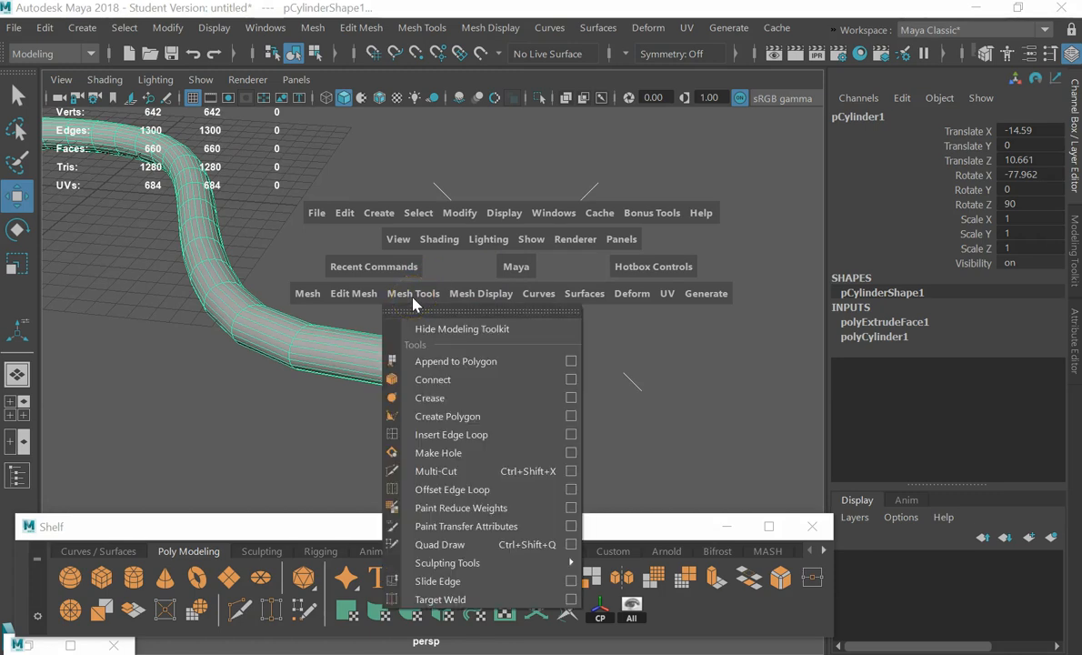
pyautogui.click(459, 435)
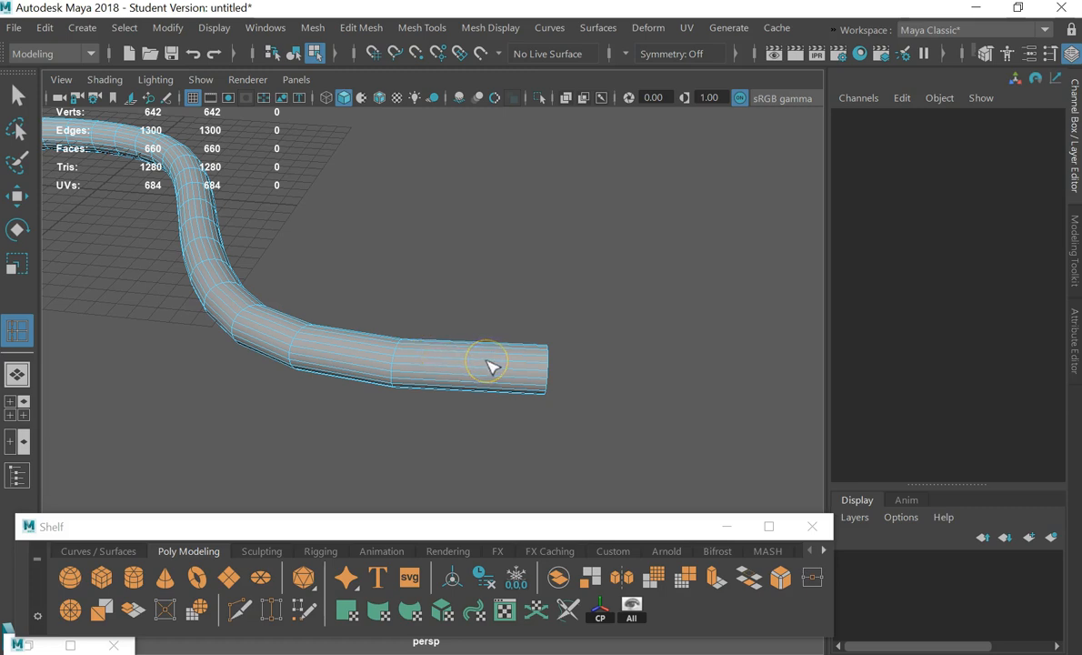
pyautogui.click(488, 365)
pyautogui.moveTo(532, 367); pyautogui.dragTo(542, 367)
pyautogui.click(17, 96)
# Show the tube in smooth mesh preview and examine the far end cap with its supporting edge loop
pyautogui.keyDown('alt'); pyautogui.moveTo(565, 320); pyautogui.dragTo(601, 318); pyautogui.keyUp('alt')
pyautogui.press('3')
pyautogui.click(543, 348)
pyautogui.scroll(5, 526, 362)
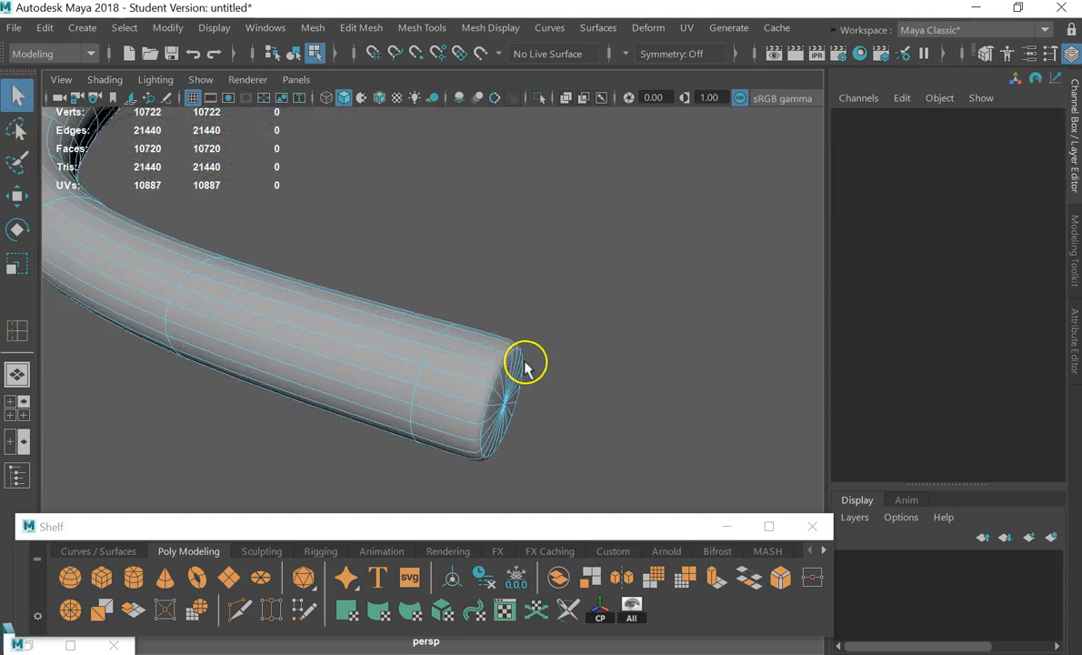
pyautogui.keyDown('alt'); pyautogui.moveTo(526, 363); pyautogui.dragTo(531, 361); pyautogui.keyUp('alt')
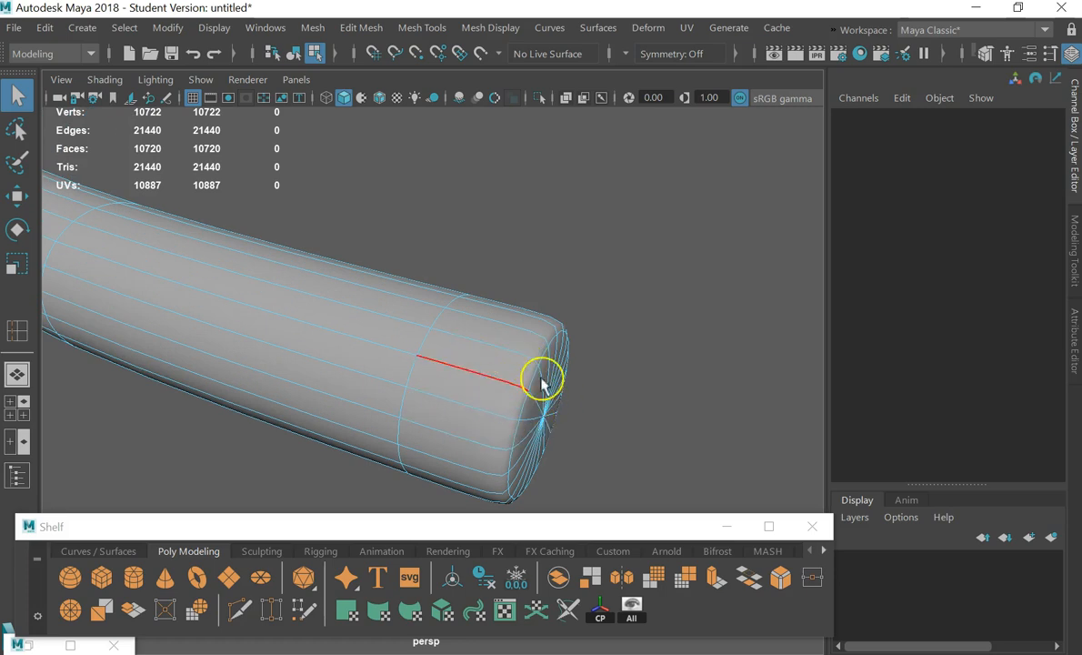
# Frame the whole tube and examine its smoothed shape from several angles
pyautogui.press('f')
pyautogui.keyDown('alt'); pyautogui.moveTo(216, 309); pyautogui.dragTo(287, 345); pyautogui.keyUp('alt')
pyautogui.keyDown('alt'); pyautogui.moveTo(186, 371); pyautogui.dragTo(432, 347, button='middle'); pyautogui.keyUp('alt')
pyautogui.keyDown('alt'); pyautogui.moveTo(545, 359); pyautogui.dragTo(603, 362); pyautogui.keyUp('alt')
pyautogui.keyDown('alt'); pyautogui.moveTo(604, 362); pyautogui.dragTo(510, 386, button='middle'); pyautogui.keyUp('alt')
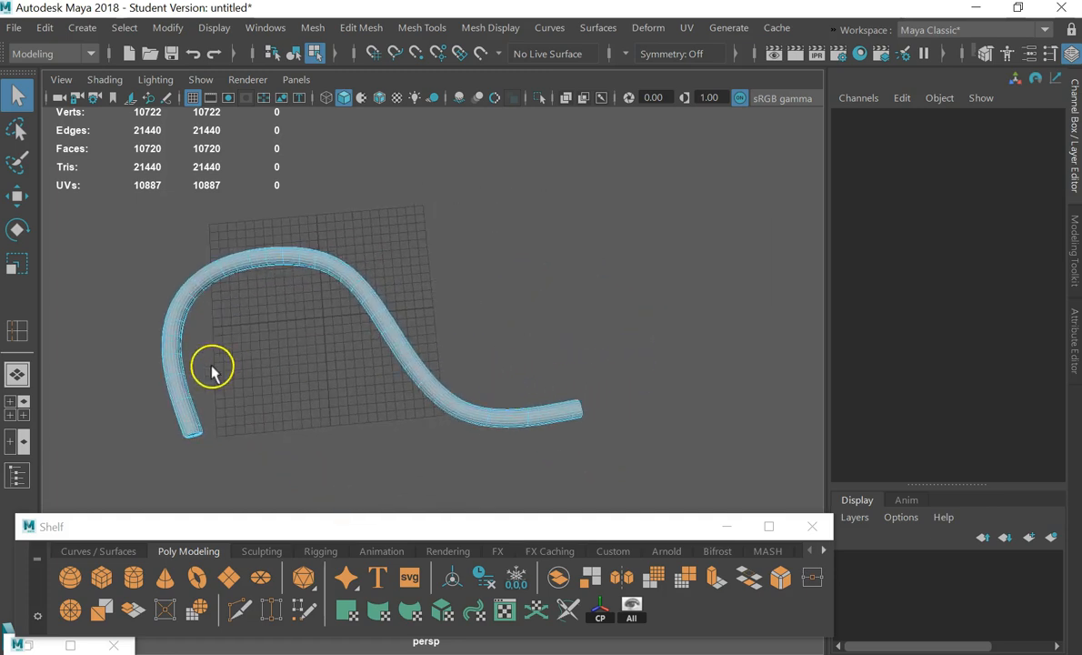
pyautogui.keyDown('alt'); pyautogui.moveTo(606, 397); pyautogui.dragTo(765, 356, button='middle'); pyautogui.keyUp('alt')
pyautogui.keyDown('alt'); pyautogui.moveTo(407, 343); pyautogui.dragTo(674, 313); pyautogui.keyUp('alt')
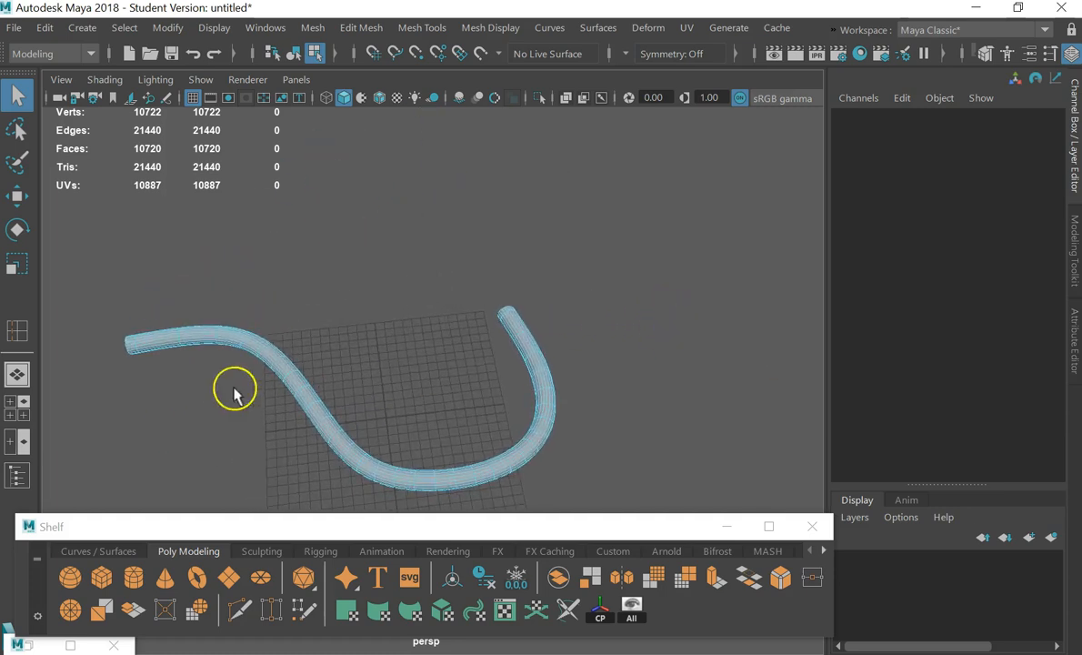
pyautogui.keyDown('alt'); pyautogui.moveTo(235, 391); pyautogui.dragTo(257, 367, button='middle'); pyautogui.keyUp('alt')
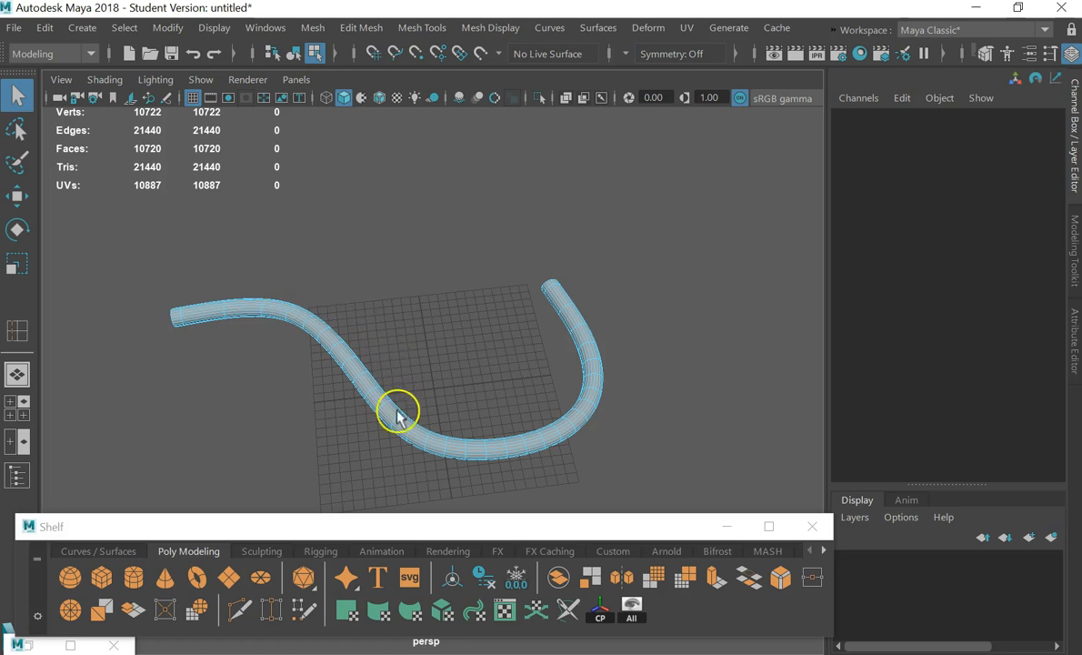
# Insert another edge loop at the far end, about midway between the supporting loop near the cap and the next ring
pyautogui.scroll(2, 372, 373)
pyautogui.keyDown('alt'); pyautogui.moveTo(146, 276); pyautogui.dragTo(486, 317, button='middle'); pyautogui.keyUp('alt')
pyautogui.scroll(3, 487, 309)
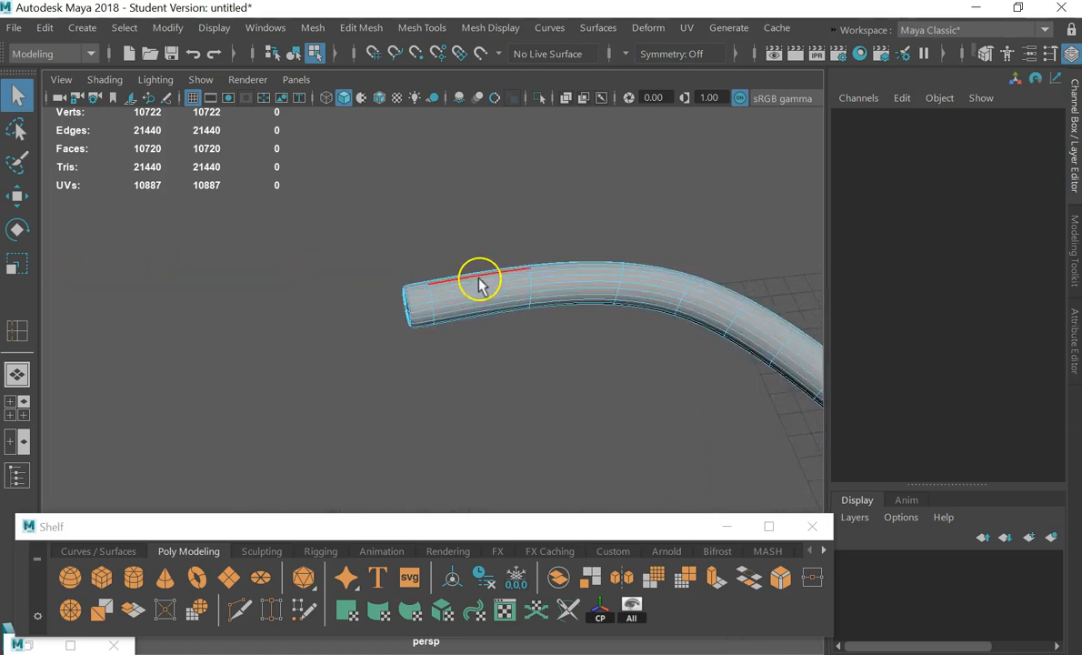
pyautogui.press('space')
pyautogui.click(329, 311)
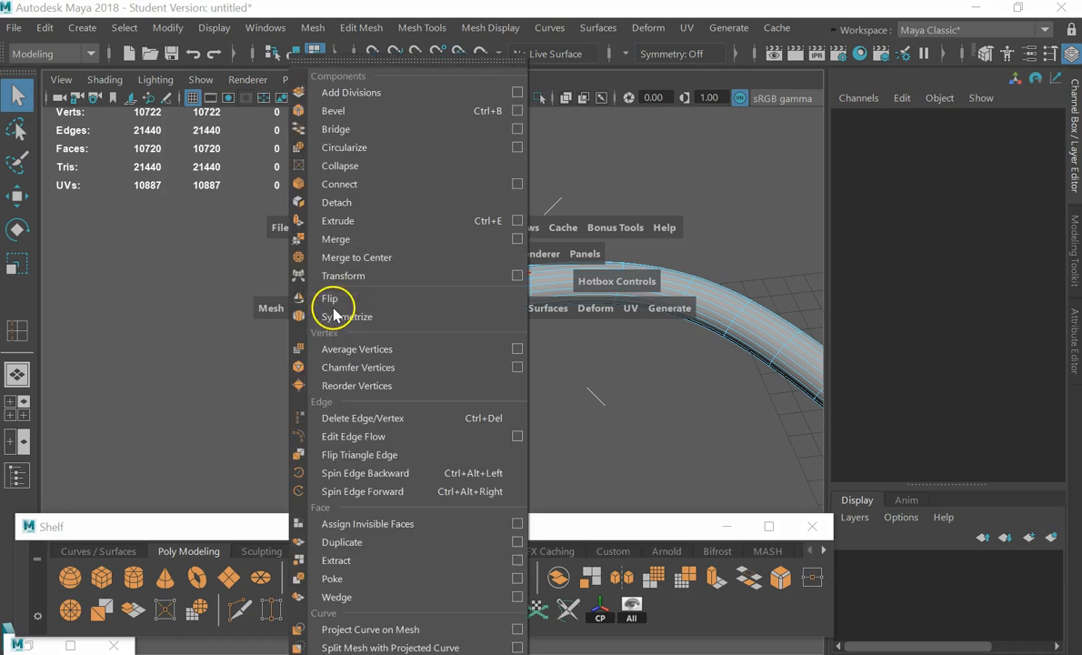
pyautogui.click(180, 304)
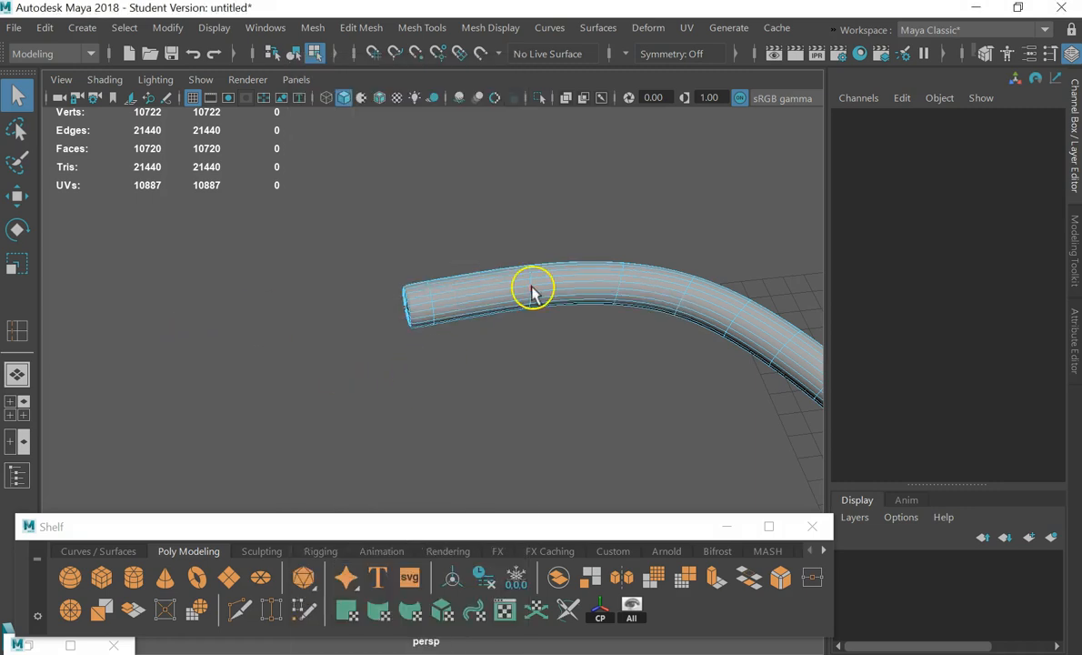
pyautogui.click(483, 292)
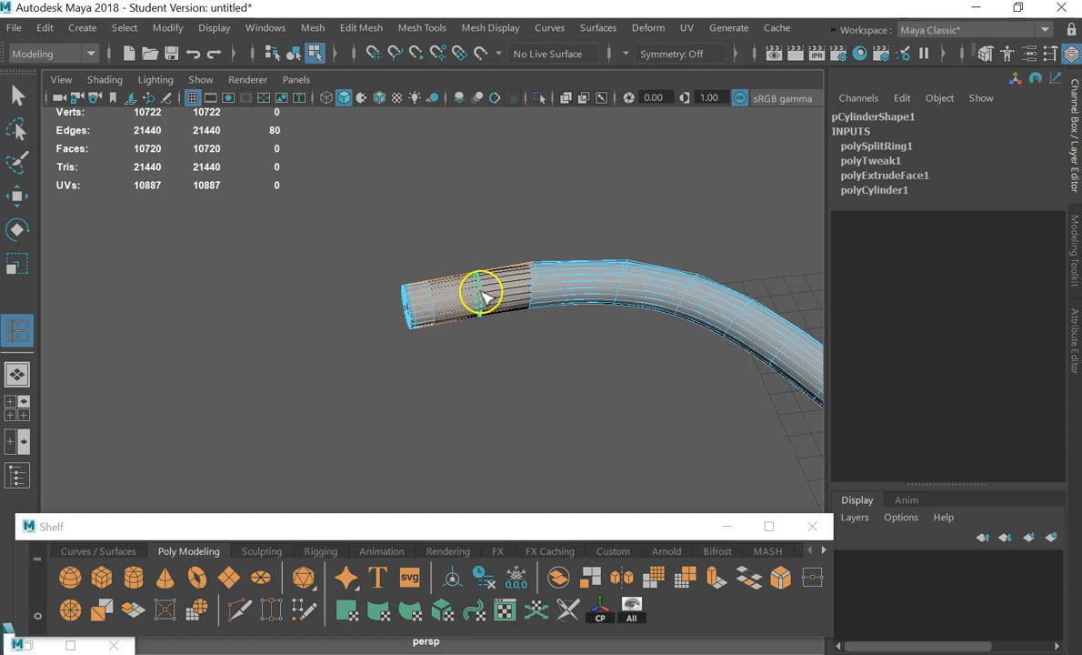
pyautogui.click(476, 290)
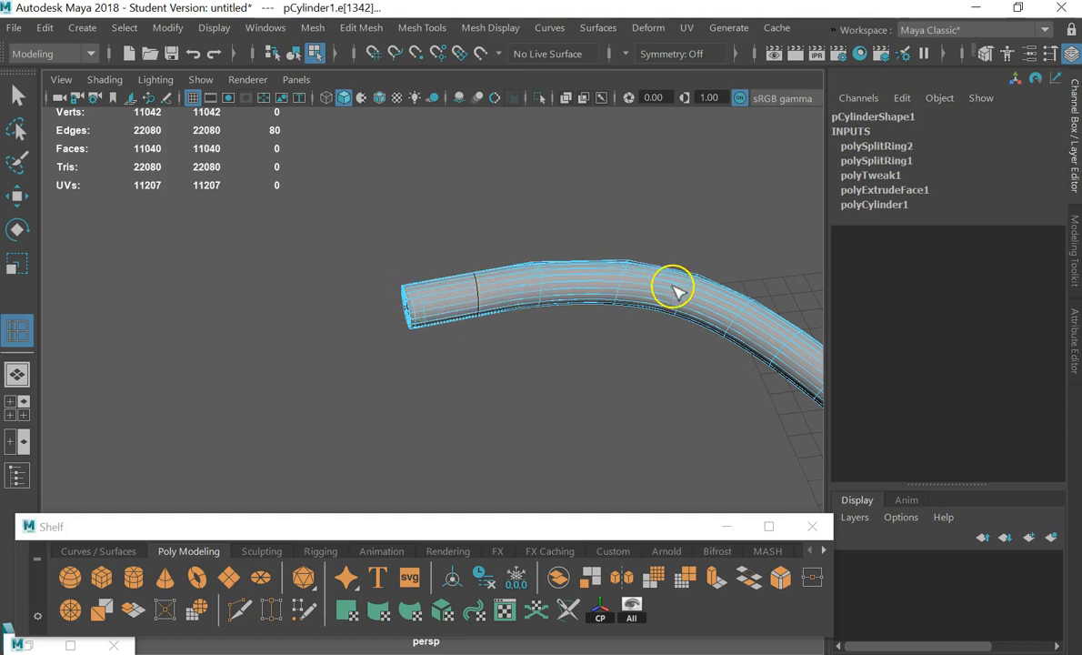
pyautogui.keyDown('alt'); pyautogui.moveTo(702, 396); pyautogui.dragTo(598, 288); pyautogui.keyUp('alt')
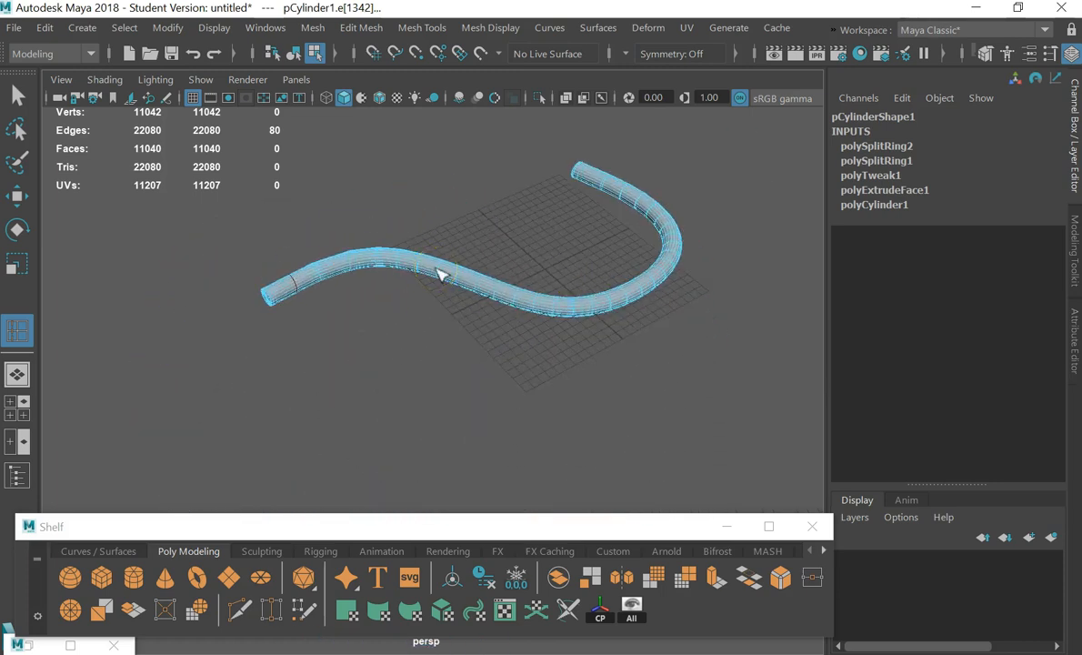
# Return the tube to object mode and delete it together with its curve
pyautogui.click(18, 93)
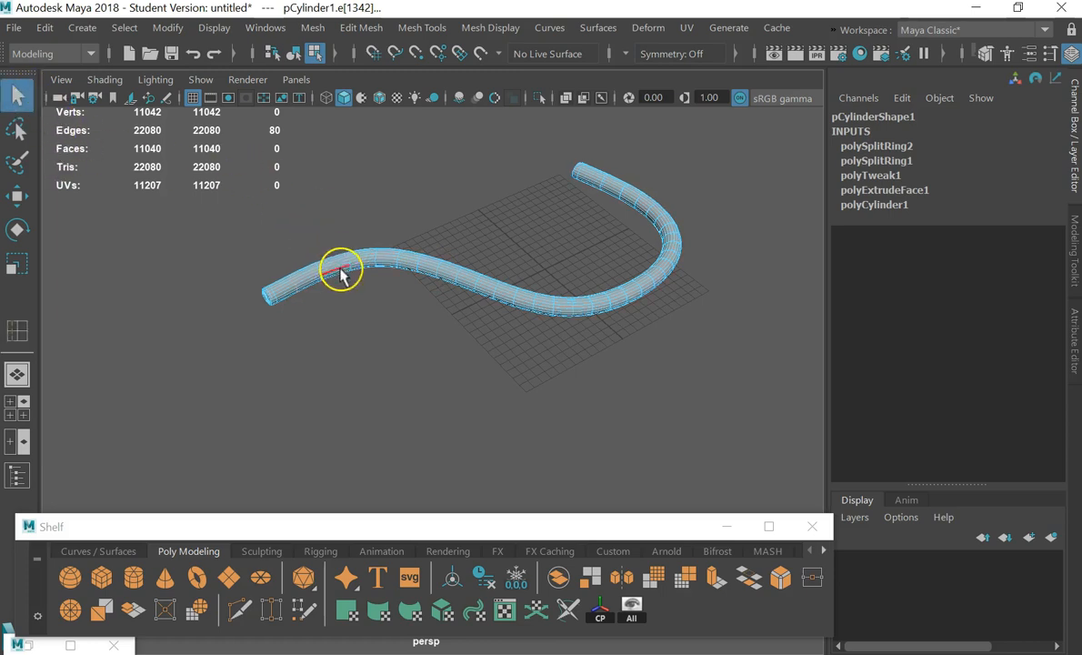
pyautogui.keyDown('alt'); pyautogui.moveTo(330, 302); pyautogui.dragTo(200, 198); pyautogui.keyUp('alt')
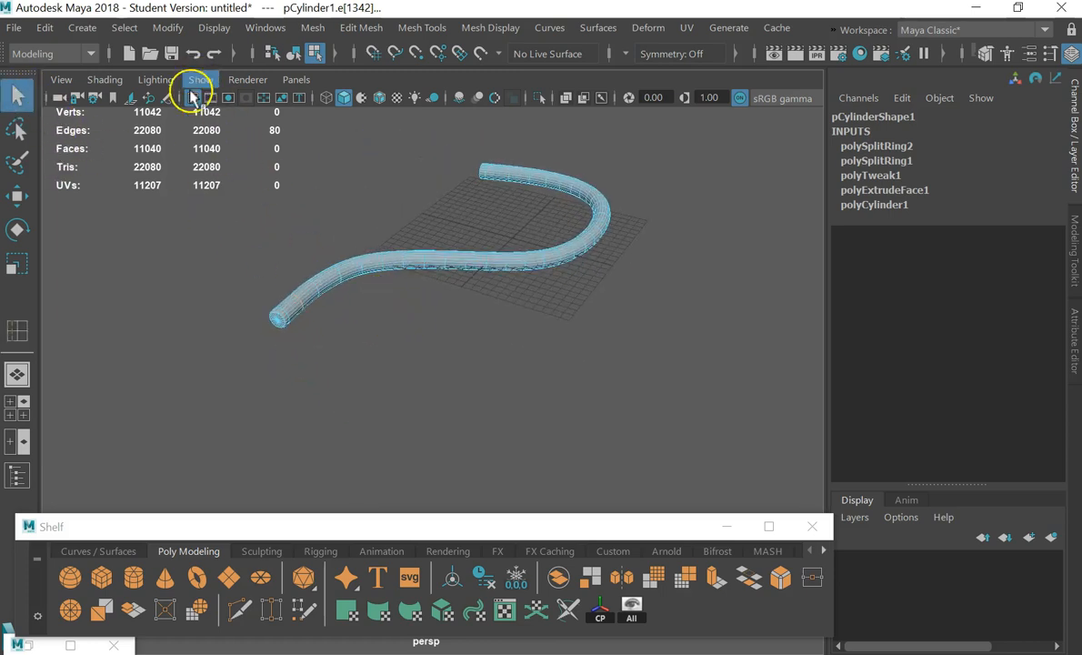
pyautogui.click(643, 362)
pyautogui.moveTo(562, 120); pyautogui.dragTo(651, 90, button='right')
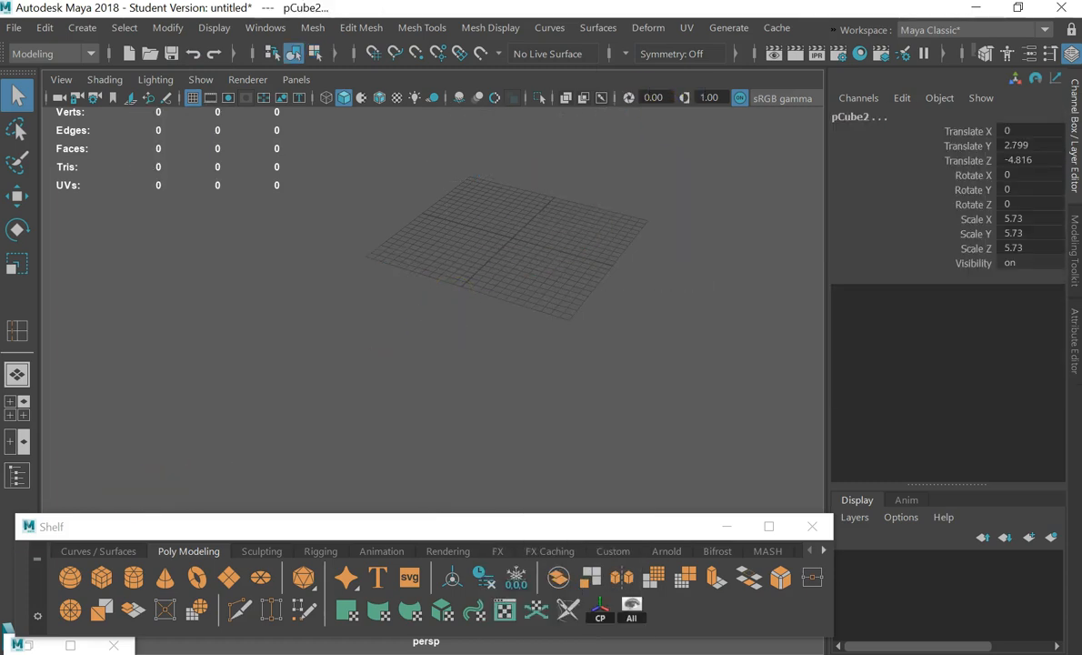
# Open the Outliner and unhide all hidden objects, including the three VROW_SNOWY cubes
pyautogui.click(18, 474)
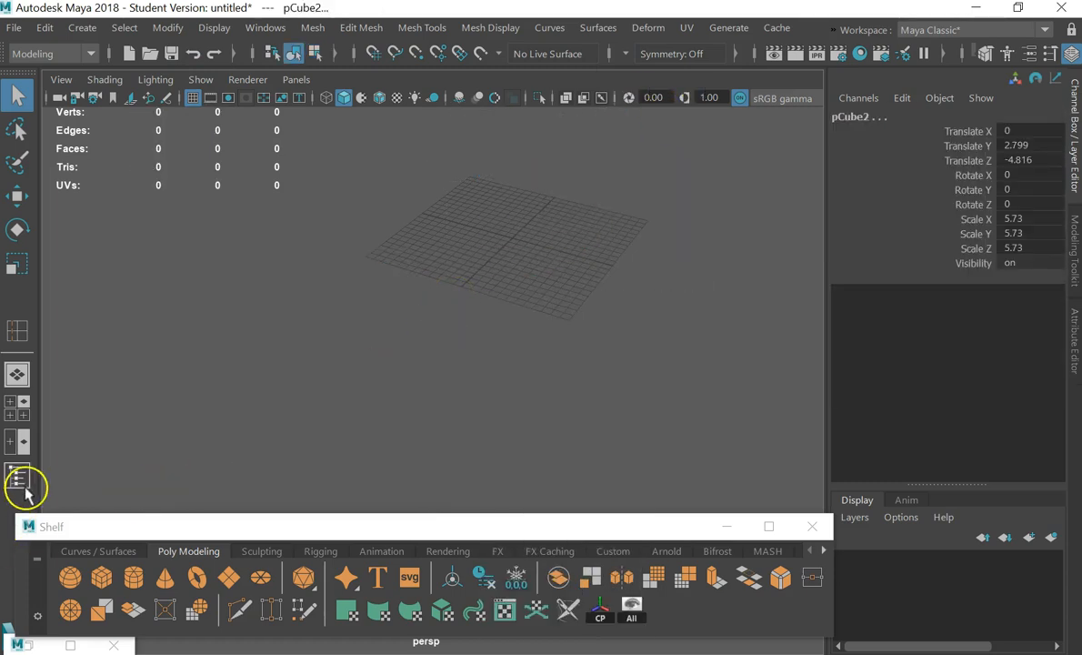
pyautogui.click(646, 349)
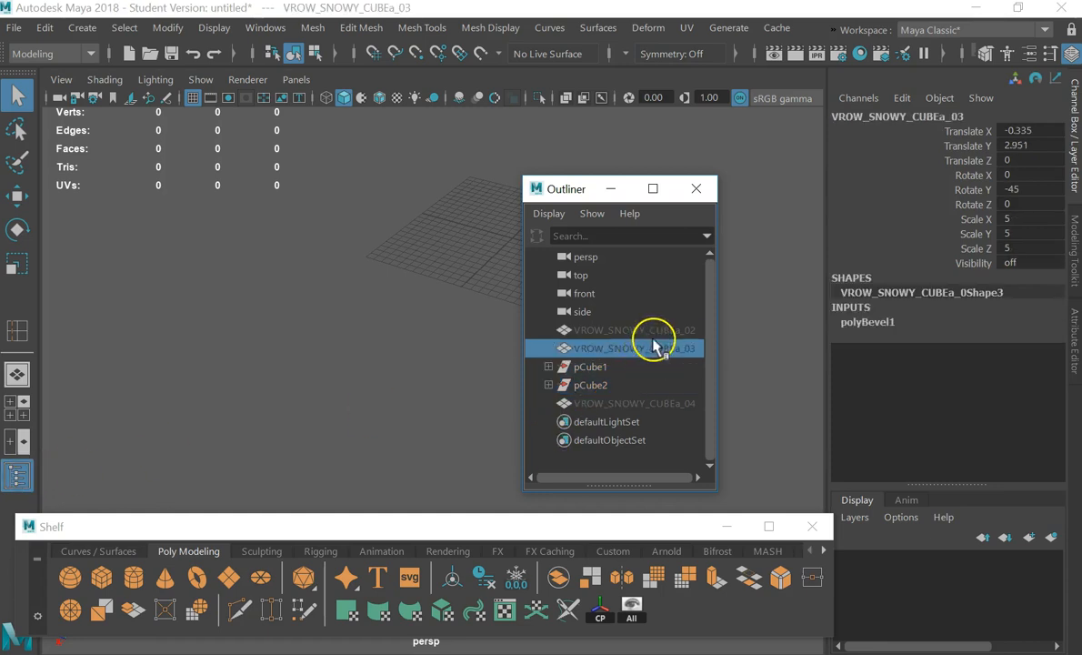
pyautogui.click(620, 370)
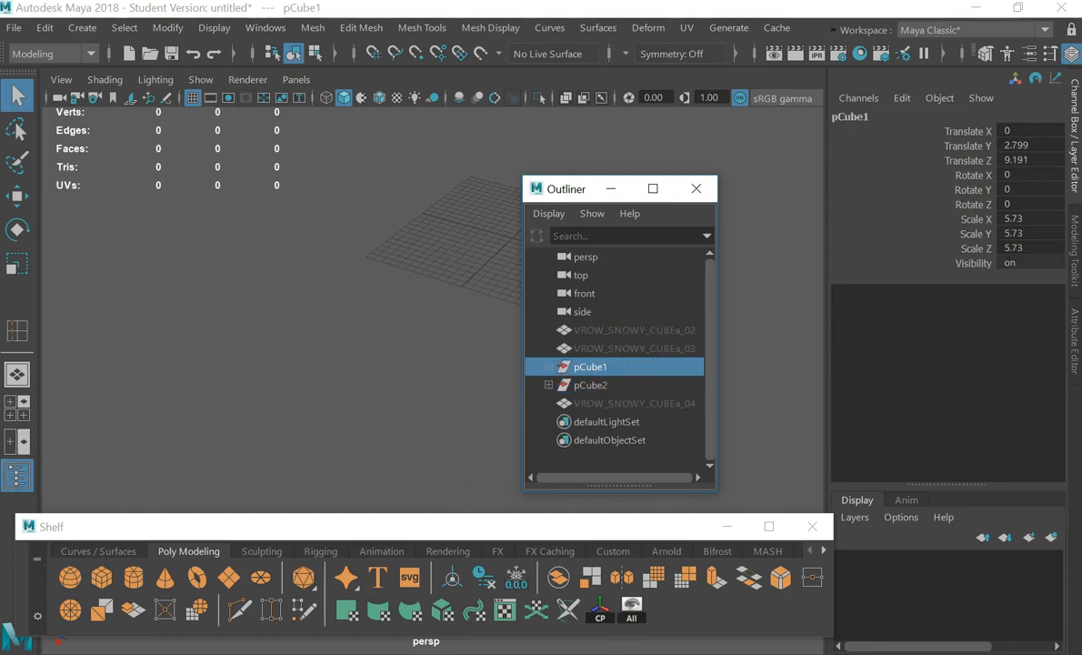
pyautogui.click(636, 609)
# Examine the three example cubes from several angles, comparing the plain, beveled and smoothed edges
pyautogui.keyDown('alt'); pyautogui.moveTo(423, 321); pyautogui.dragTo(404, 360); pyautogui.keyUp('alt')
pyautogui.click(372, 335)
pyautogui.press('f')
pyautogui.scroll(-3, 404, 360)
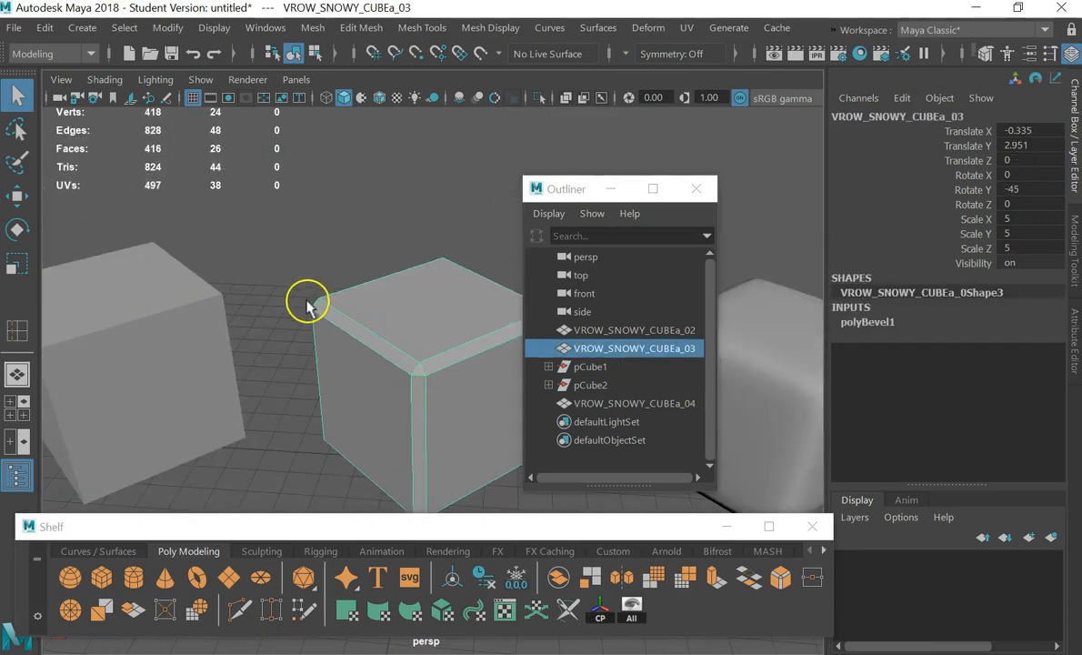
pyautogui.scroll(-3, 387, 373)
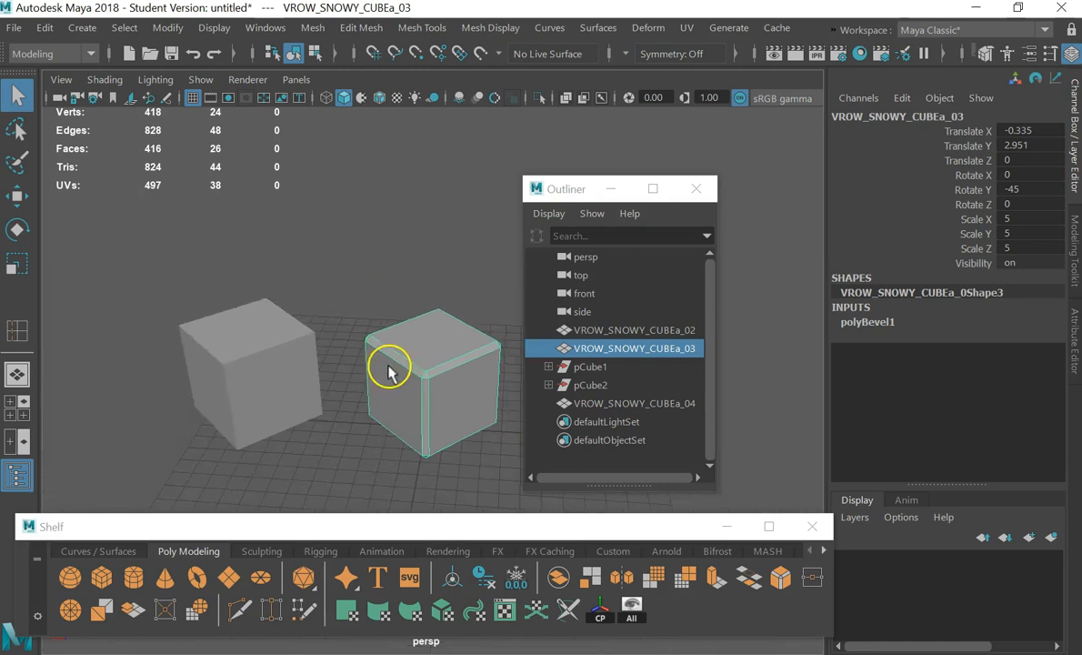
pyautogui.keyDown('alt'); pyautogui.moveTo(389, 371); pyautogui.dragTo(270, 369); pyautogui.keyUp('alt')
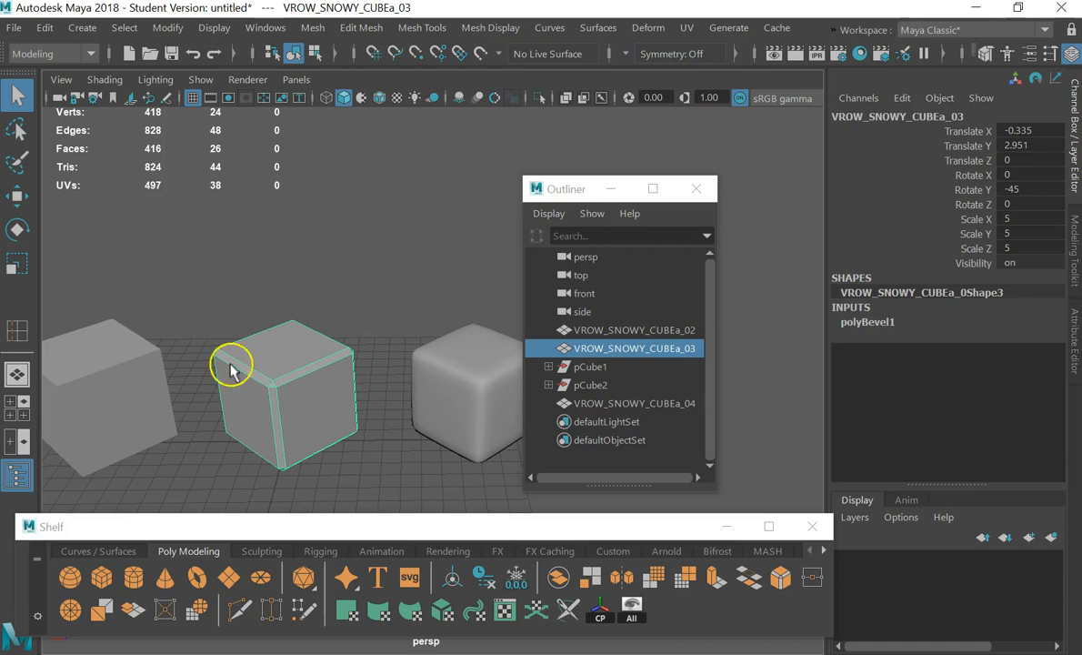
pyautogui.keyDown('alt'); pyautogui.moveTo(229, 362); pyautogui.dragTo(273, 352); pyautogui.keyUp('alt')
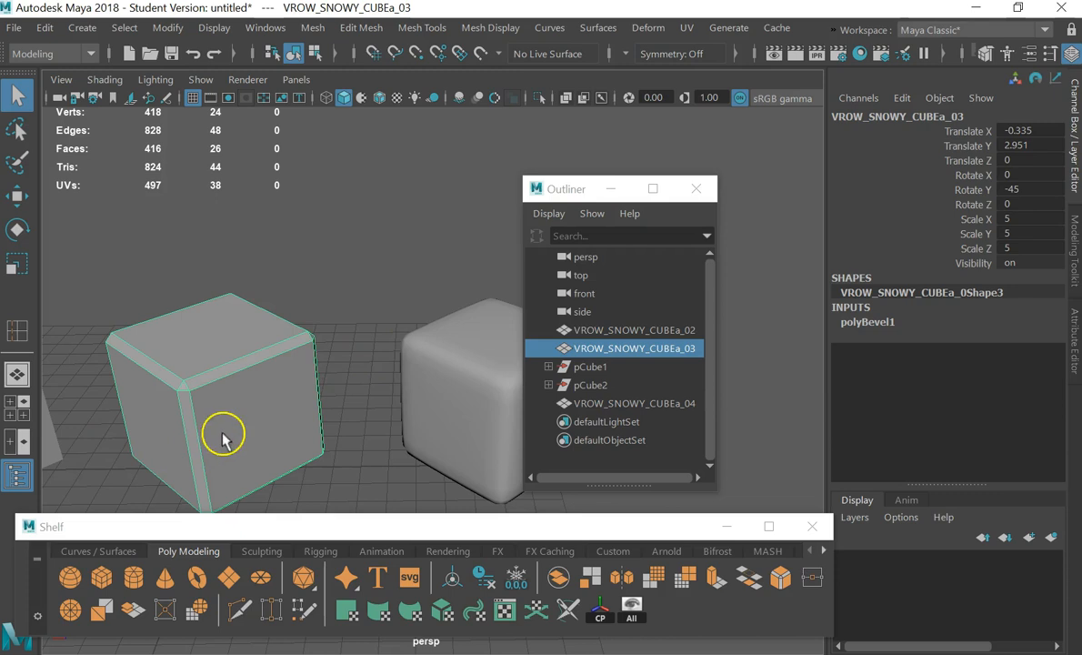
pyautogui.scroll(-3, 266, 421)
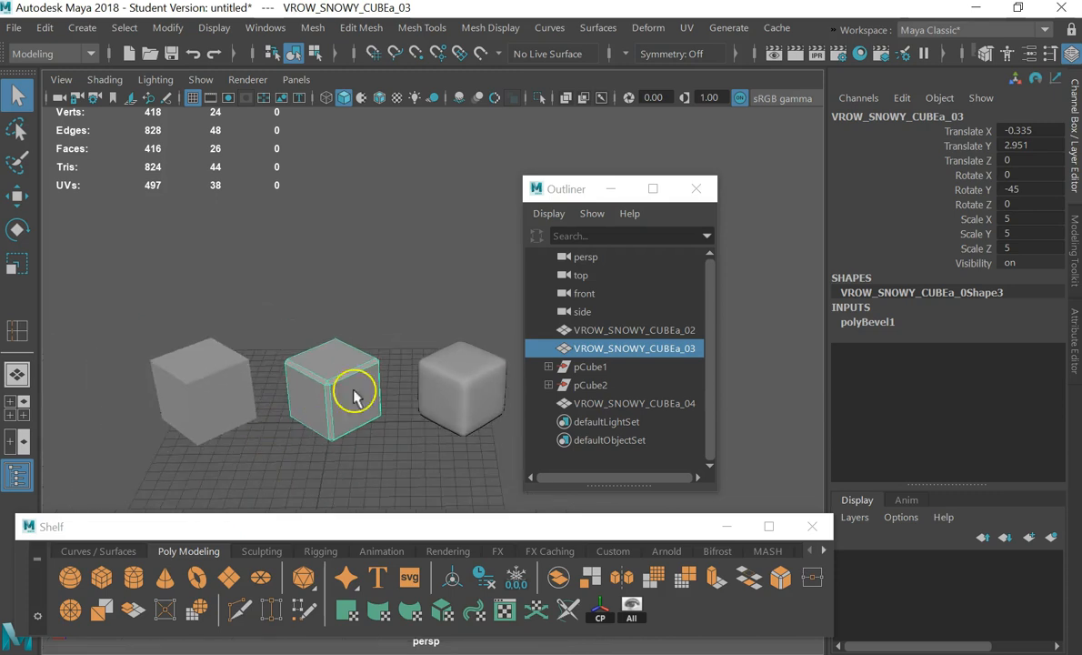
pyautogui.keyDown('alt'); pyautogui.moveTo(353, 393); pyautogui.dragTo(388, 386); pyautogui.keyUp('alt')
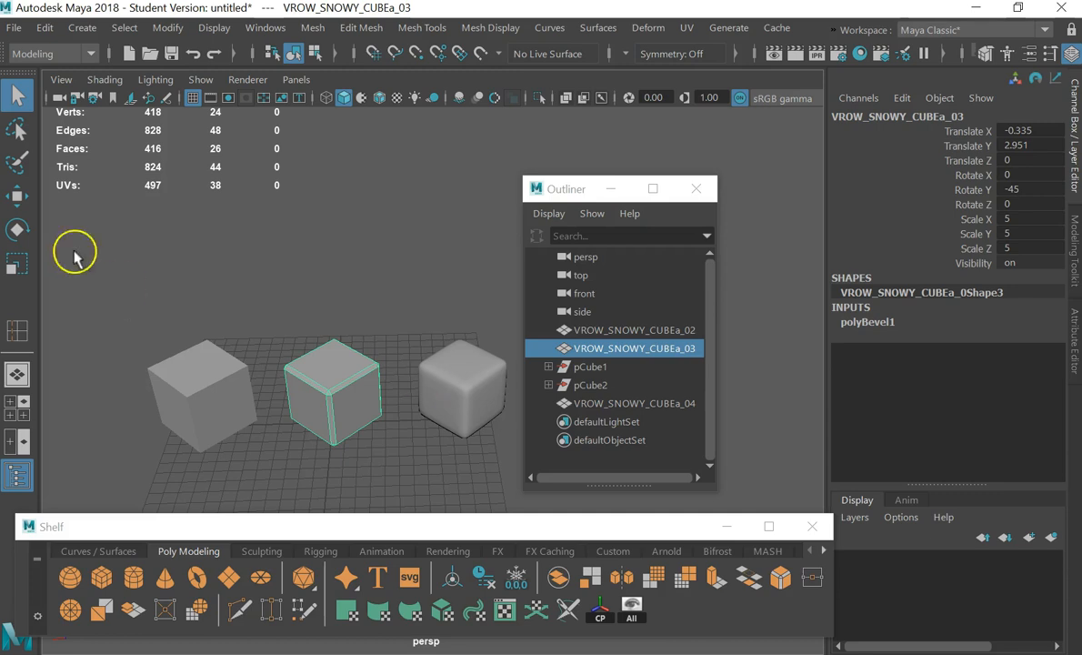
pyautogui.scroll(-2, 378, 353)
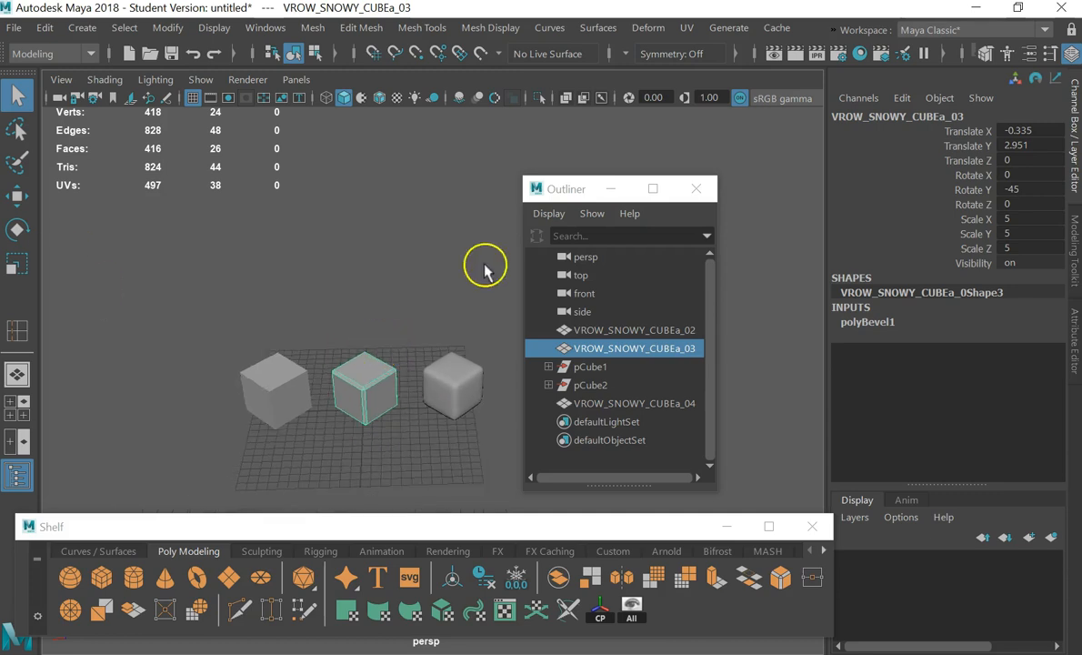
pyautogui.moveTo(570, 190); pyautogui.dragTo(716, 153)
pyautogui.moveTo(502, 354)
pyautogui.keyDown('alt'); pyautogui.mouseDown()
pyautogui.moveTo(541, 314)
pyautogui.moveTo(479, 348)
pyautogui.moveTo(514, 382)
pyautogui.moveTo(534, 353)
pyautogui.moveTo(500, 357)
pyautogui.moveTo(531, 309)
pyautogui.moveTo(492, 351)
pyautogui.moveTo(502, 355)
pyautogui.mouseUp(); pyautogui.keyUp('alt')
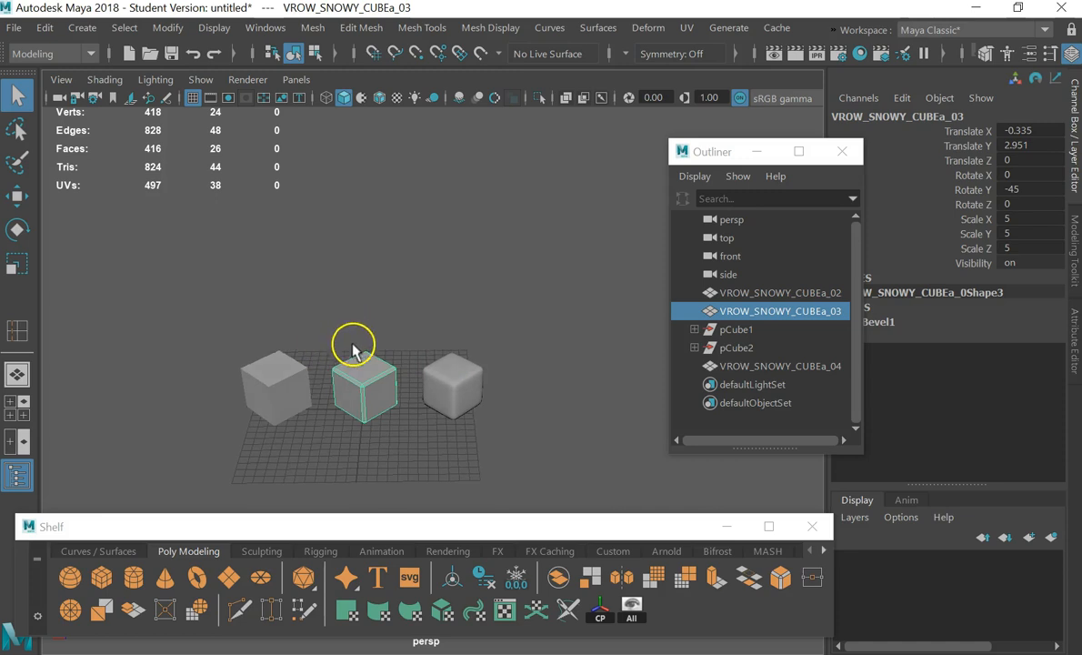
pyautogui.keyDown('alt'); pyautogui.moveTo(353, 346); pyautogui.dragTo(389, 354); pyautogui.keyUp('alt')
# Select all three VROW_SNOWY cubes and hide them
pyautogui.moveTo(584, 318); pyautogui.dragTo(191, 449)
pyautogui.click(382, 447)
pyautogui.click(771, 292)
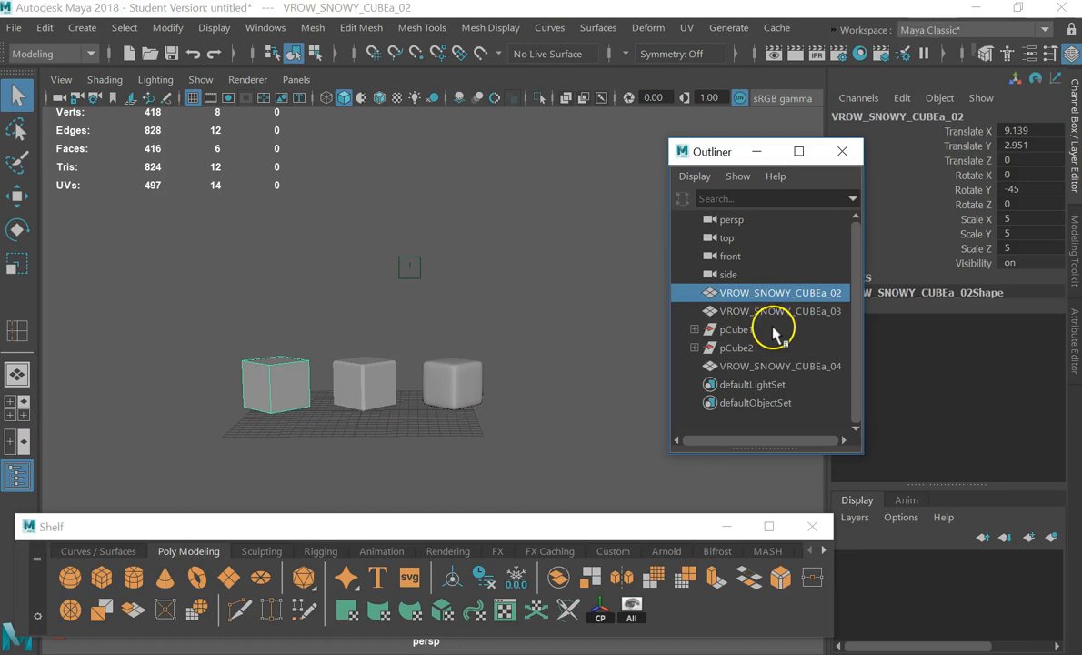
pyautogui.moveTo(502, 344); pyautogui.dragTo(280, 417)
pyautogui.hotkey('ctrl', 'h')
# Create a polygon sphere at the origin and frame it in the perspective view
pyautogui.keyDown('alt'); pyautogui.moveTo(299, 427); pyautogui.dragTo(294, 343, button='middle'); pyautogui.keyUp('alt')
pyautogui.keyDown('alt'); pyautogui.moveTo(276, 357); pyautogui.dragTo(232, 389); pyautogui.keyUp('alt')
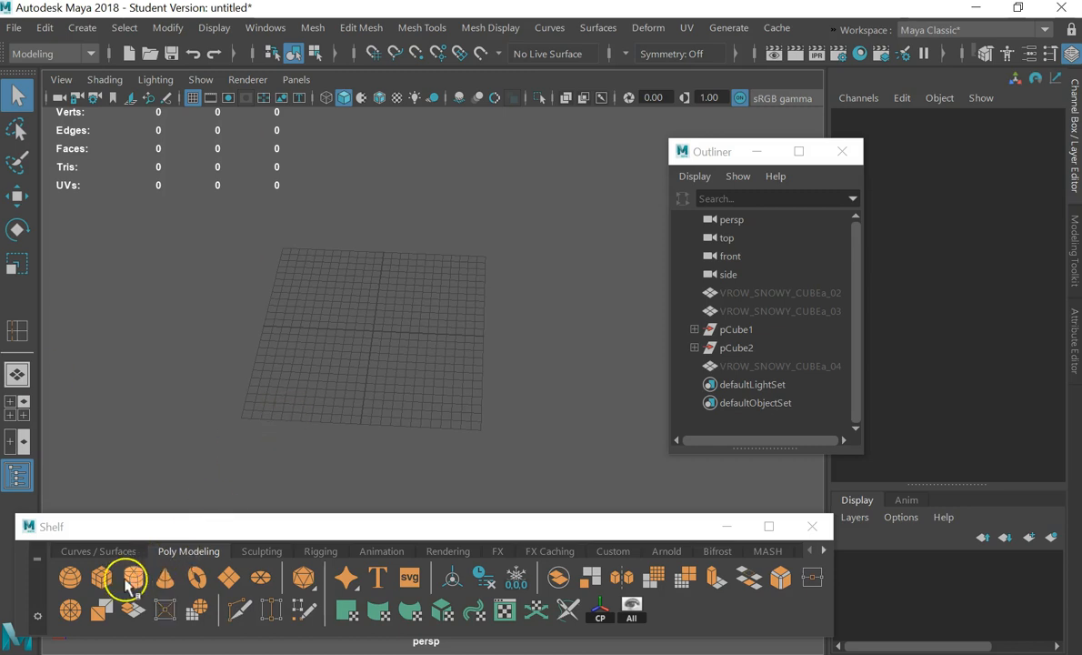
pyautogui.click(77, 602)
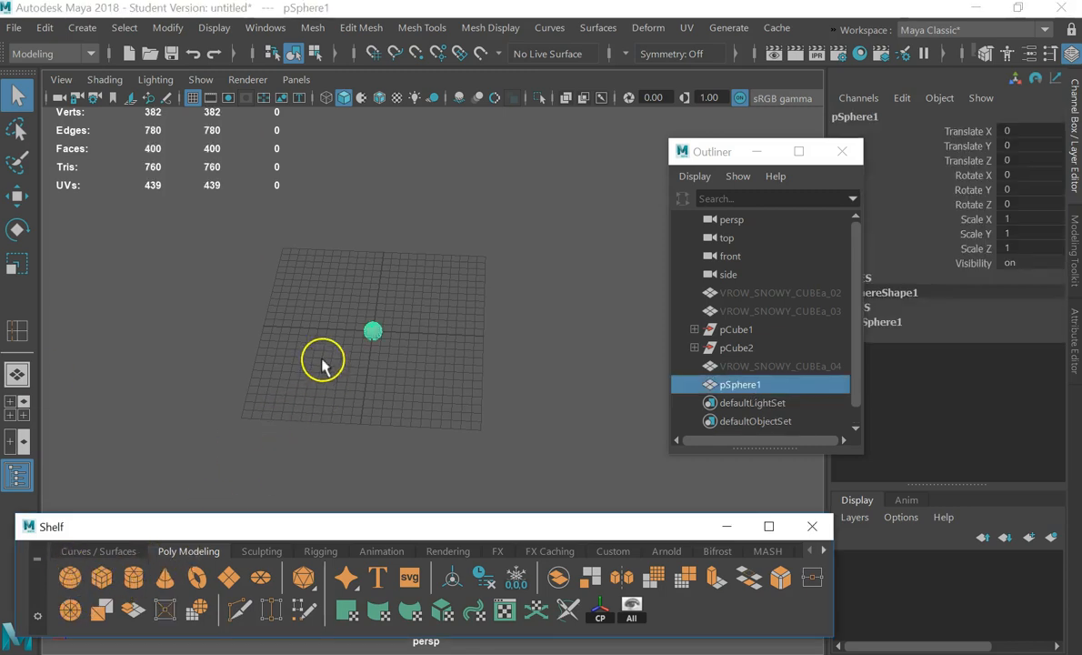
pyautogui.press('f')
pyautogui.keyDown('alt'); pyautogui.moveTo(396, 309); pyautogui.dragTo(485, 296); pyautogui.keyUp('alt')
pyautogui.scroll(2, 492, 328)
pyautogui.scroll(-2, 488, 322)
# Select the faces of the sphere's upper half and move them straight up to stretch it into a tall capsule
pyautogui.rightClick(478, 325)
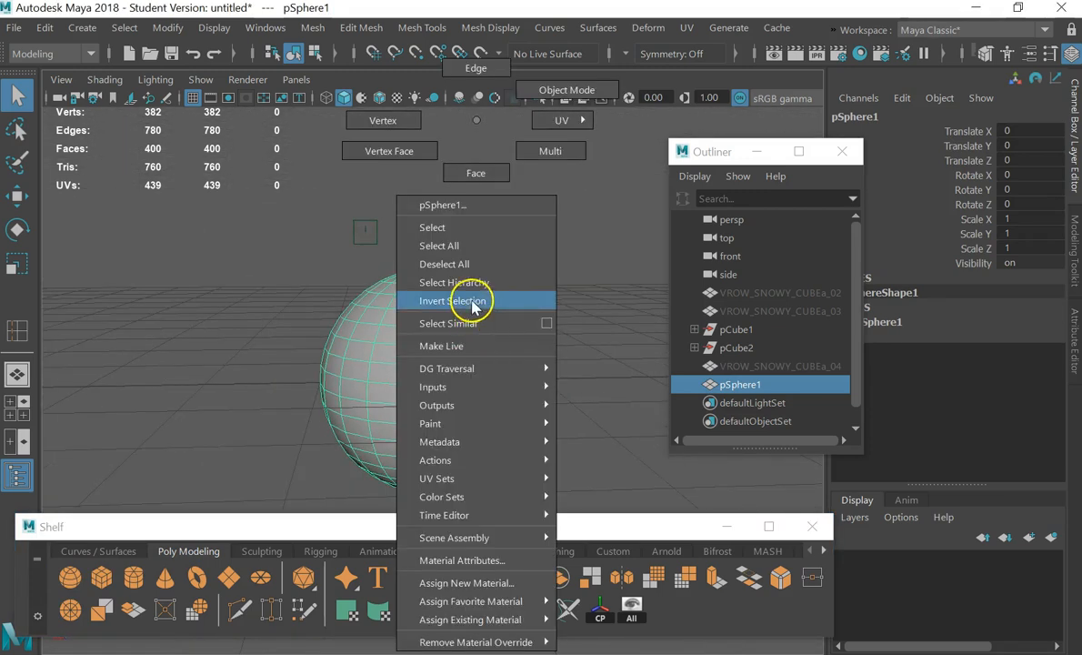
pyautogui.click(467, 300)
pyautogui.moveTo(258, 213); pyautogui.dragTo(611, 382)
pyautogui.press('w')
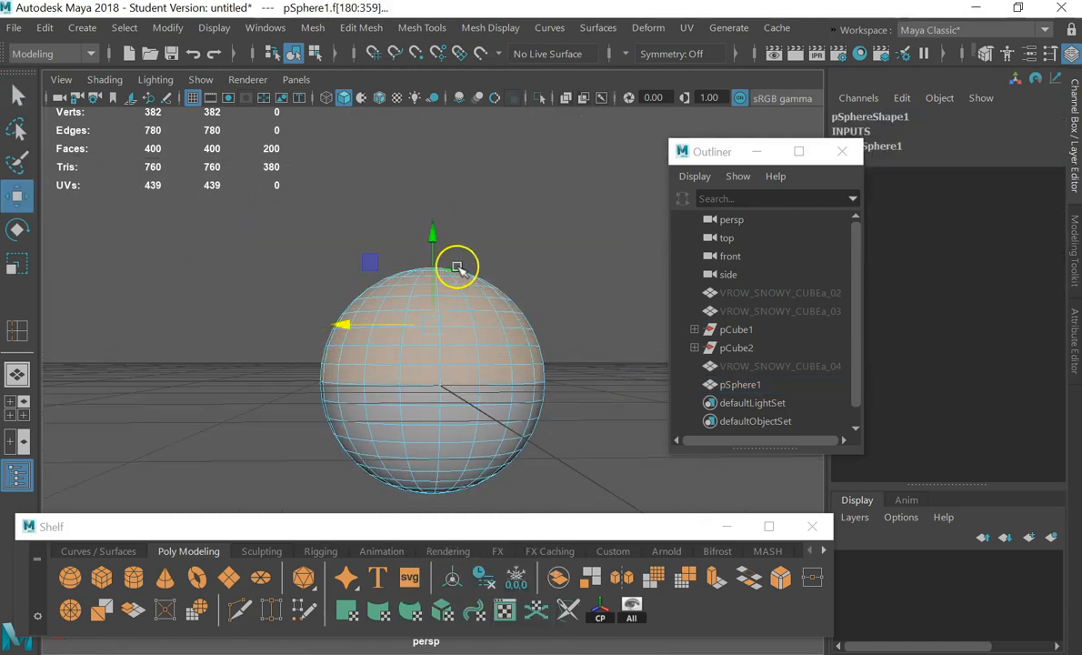
pyautogui.moveTo(437, 239); pyautogui.dragTo(410, 28)
pyautogui.scroll(-4, 535, 415)
pyautogui.keyDown('alt'); pyautogui.moveTo(533, 254); pyautogui.dragTo(513, 298, button='middle'); pyautogui.keyUp('alt')
pyautogui.moveTo(416, 177); pyautogui.dragTo(419, 106)
pyautogui.keyDown('alt'); pyautogui.moveTo(508, 259); pyautogui.dragTo(435, 262); pyautogui.keyUp('alt')
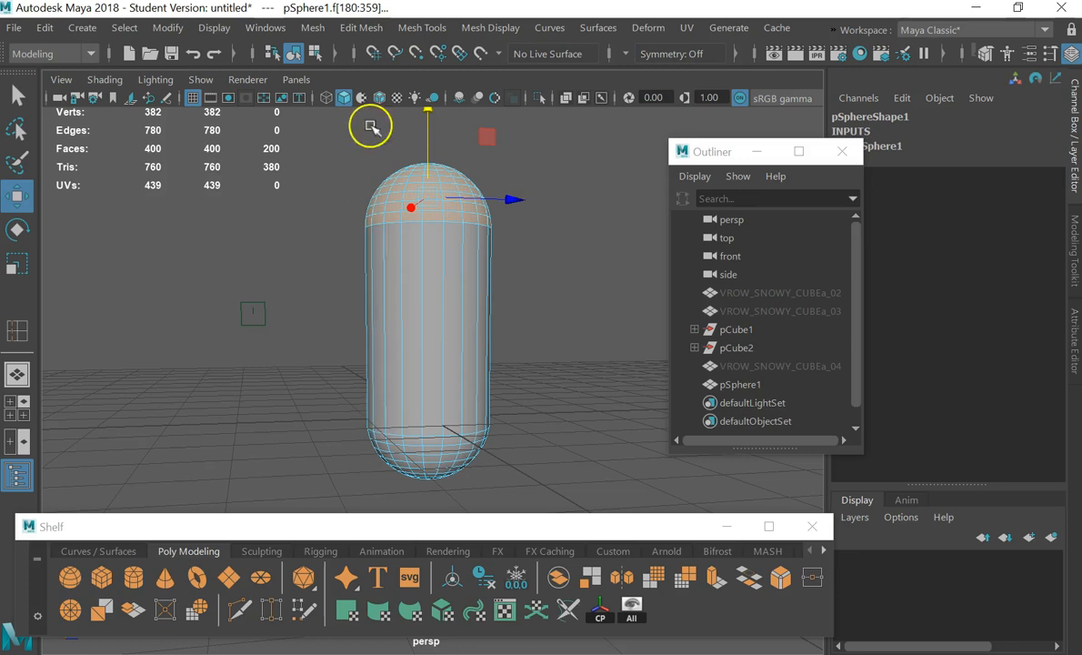
# Return the capsule to object mode and compare its smooth mesh preview with the unsmoothed mesh
pyautogui.click(541, 297)
pyautogui.click(437, 279)
pyautogui.moveTo(459, 243); pyautogui.dragTo(545, 92, button='right')
pyautogui.press('3')
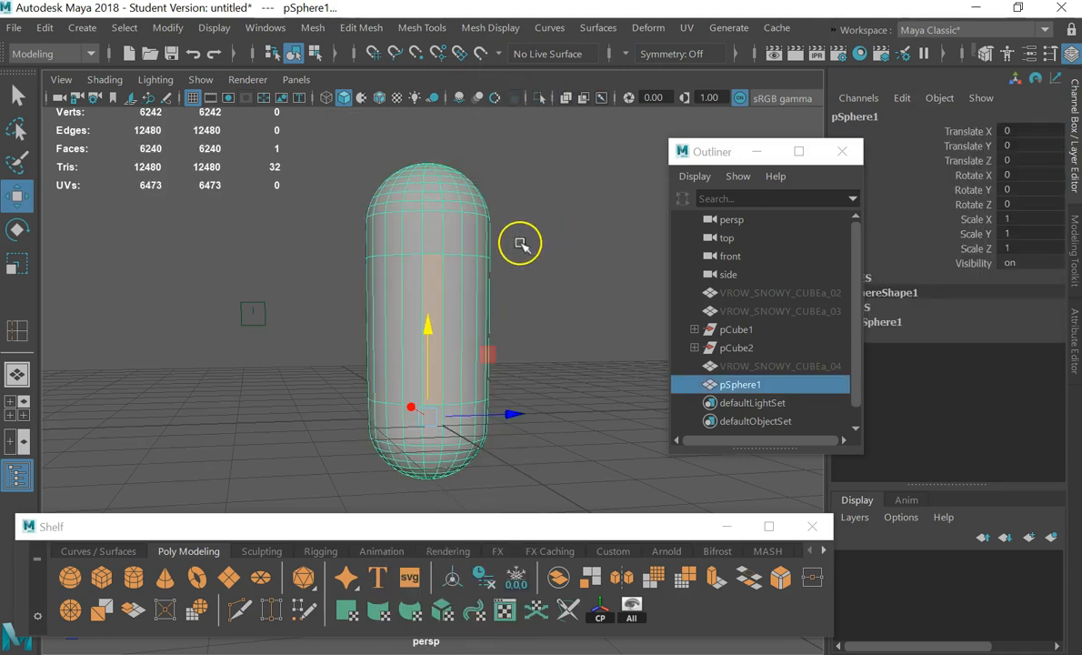
pyautogui.press('1')
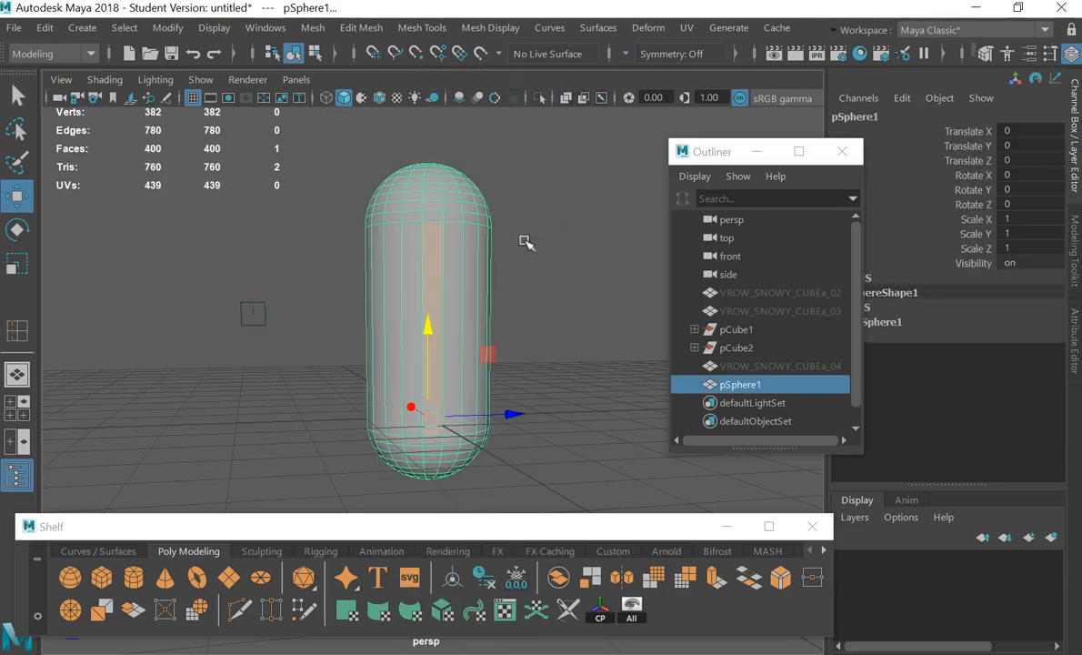
pyautogui.press('3')
pyautogui.press('1')
# Insert three closely spaced edge loops just below the capsule's upper dome with the Insert Edge Loop tool
pyautogui.click(420, 243)
pyautogui.keyDown('alt'); pyautogui.moveTo(450, 190); pyautogui.dragTo(449, 264, button='middle'); pyautogui.keyUp('alt')
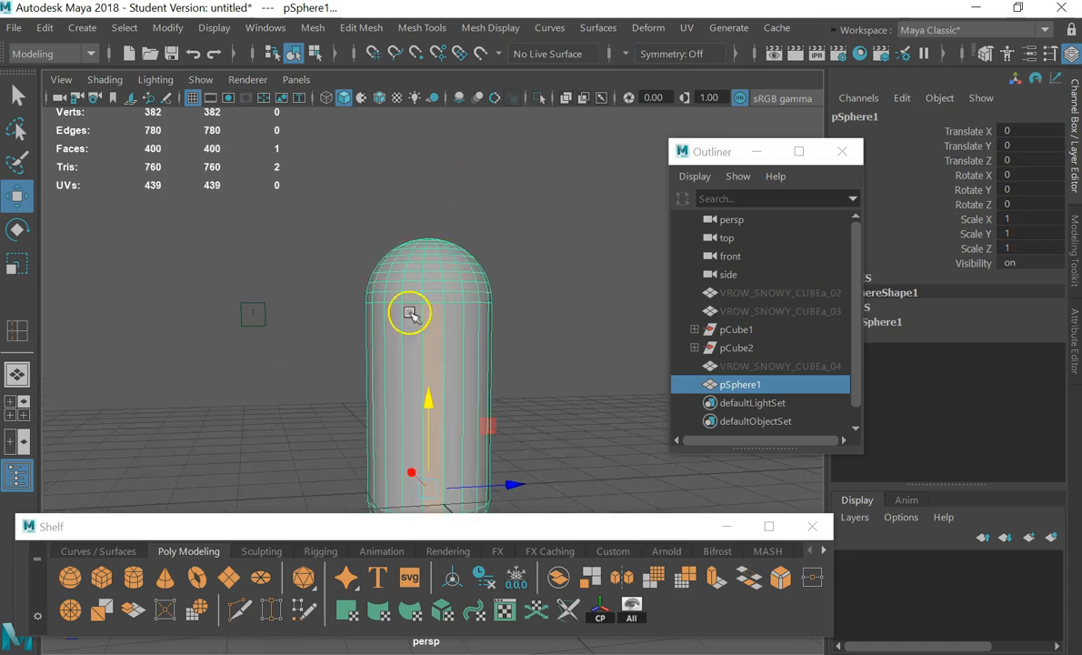
pyautogui.click(551, 275)
pyautogui.scroll(3, 419, 305)
pyautogui.keyDown('alt'); pyautogui.moveTo(457, 289); pyautogui.dragTo(353, 259); pyautogui.keyUp('alt')
pyautogui.click(406, 230)
pyautogui.press('space')
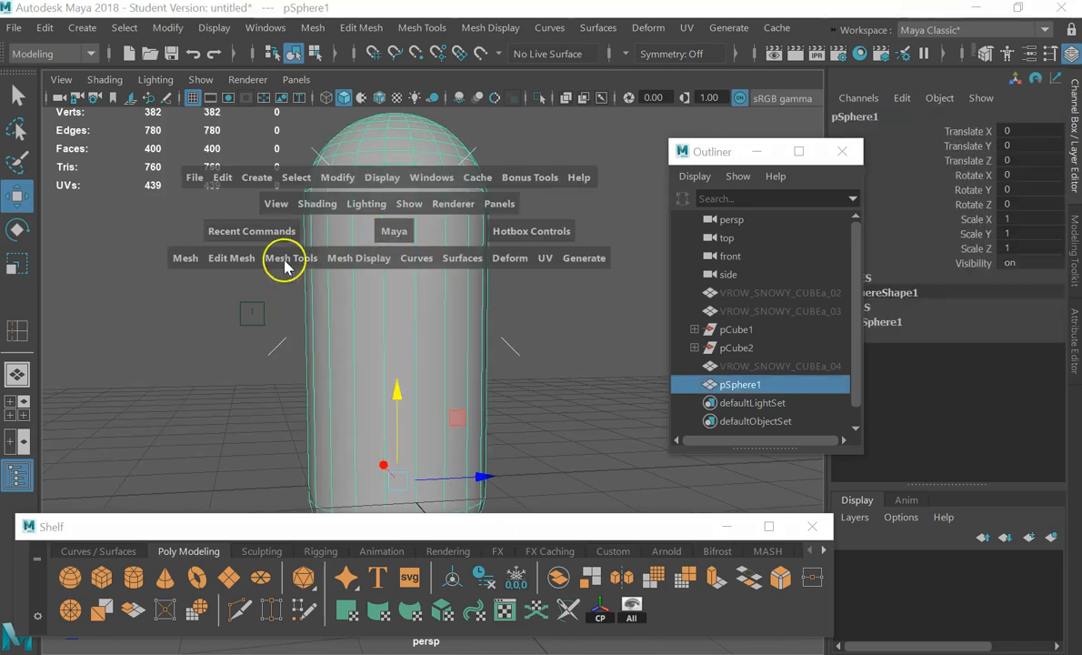
pyautogui.click(241, 266)
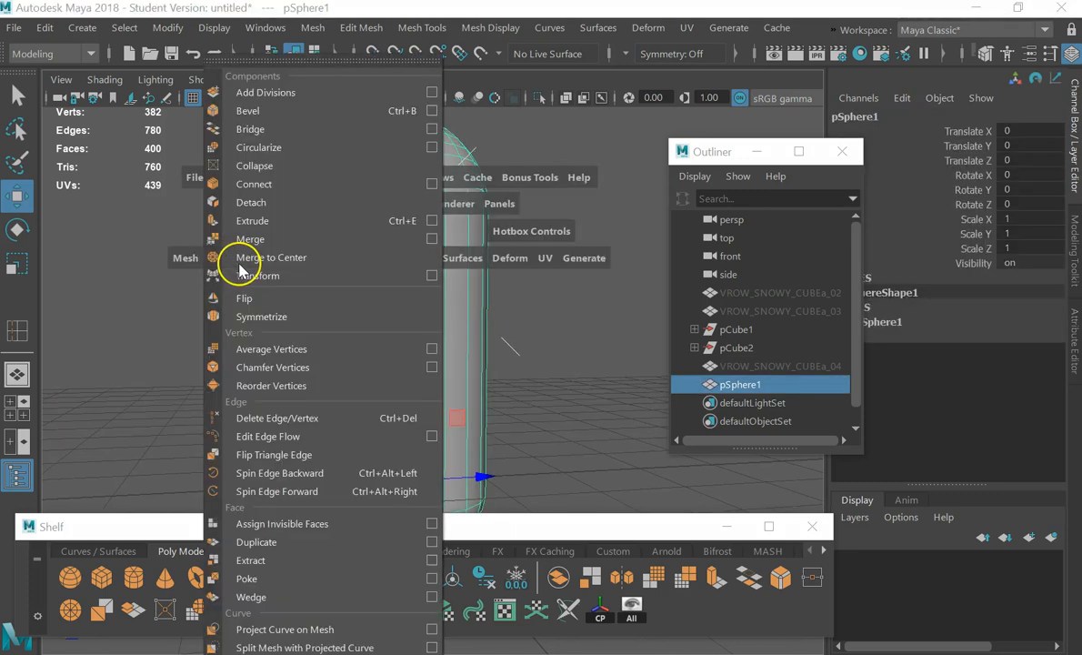
pyautogui.click(283, 261)
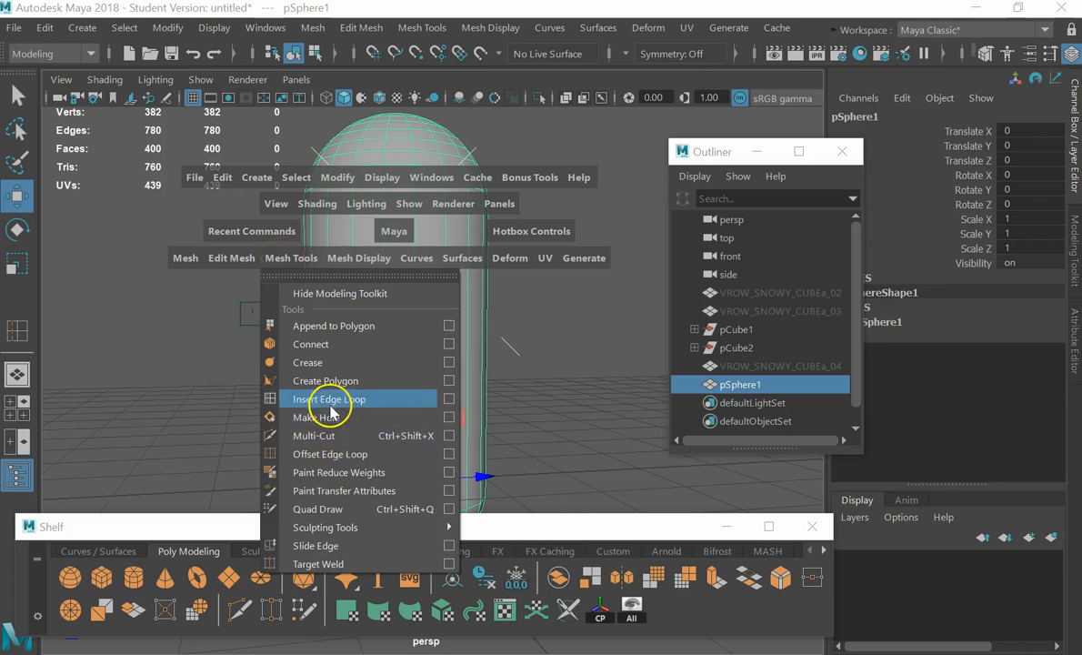
pyautogui.click(309, 398)
pyautogui.moveTo(487, 238); pyautogui.dragTo(488, 220)
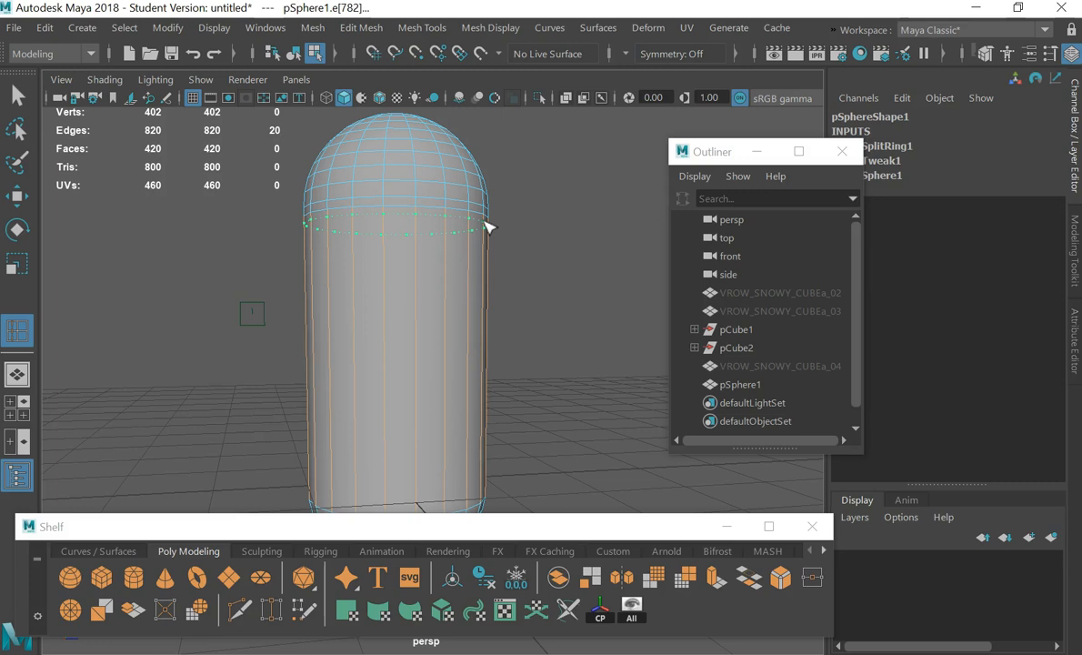
pyautogui.click(488, 226)
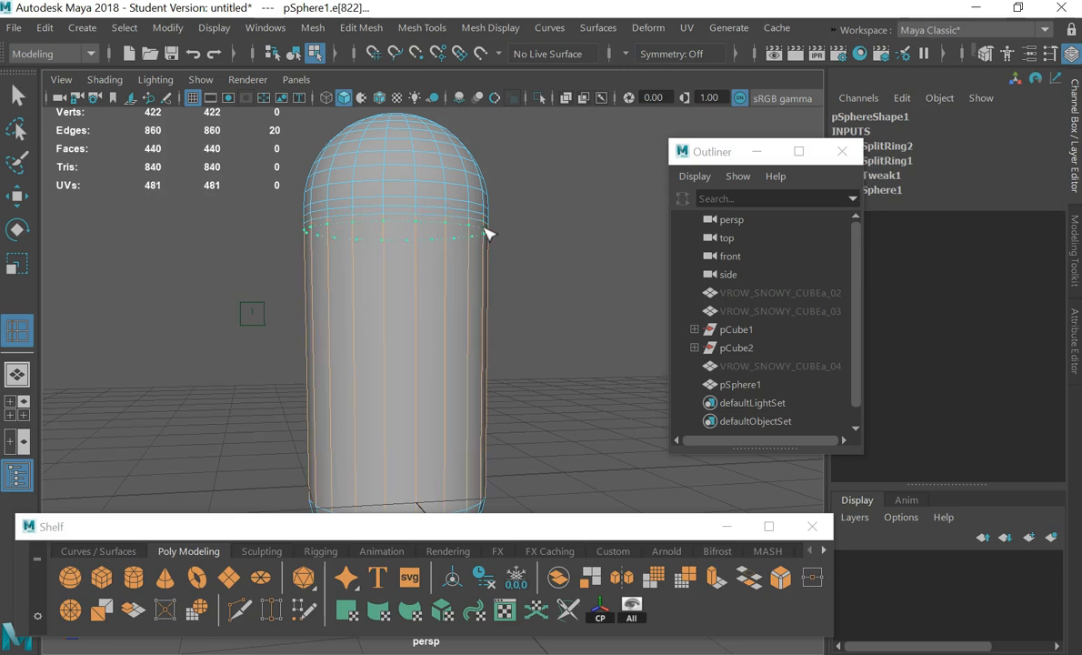
pyautogui.click(484, 228)
# Minimize the Outliner and examine the new edge loops below the dome up close
pyautogui.keyDown('alt'); pyautogui.moveTo(439, 239); pyautogui.dragTo(442, 245); pyautogui.keyUp('alt')
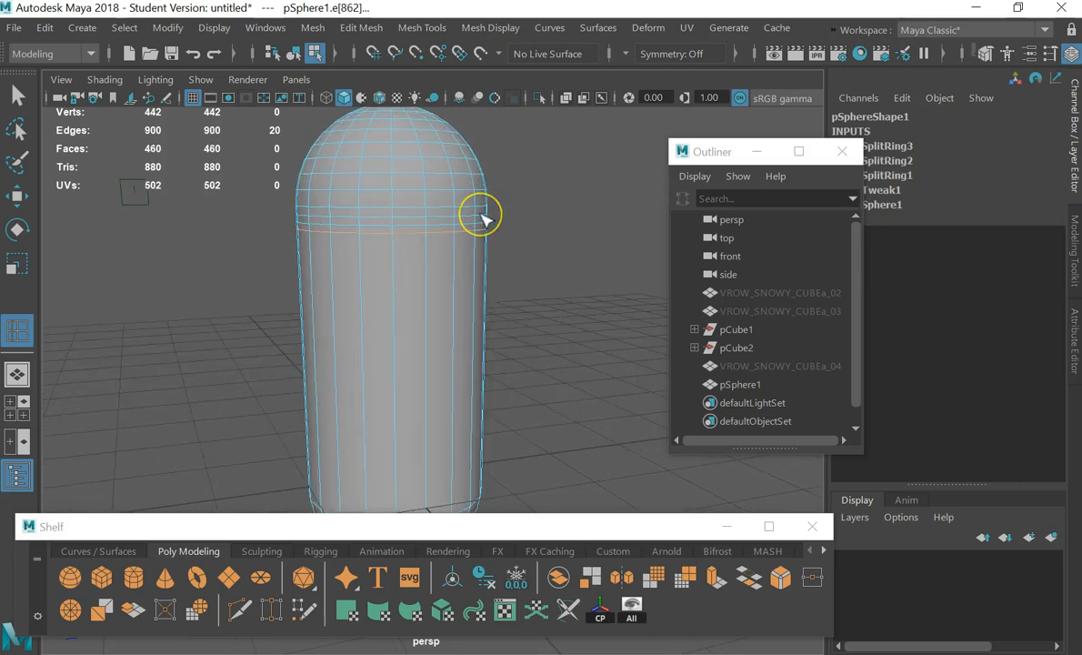
pyautogui.scroll(5, 484, 219)
pyautogui.scroll(-3, 478, 218)
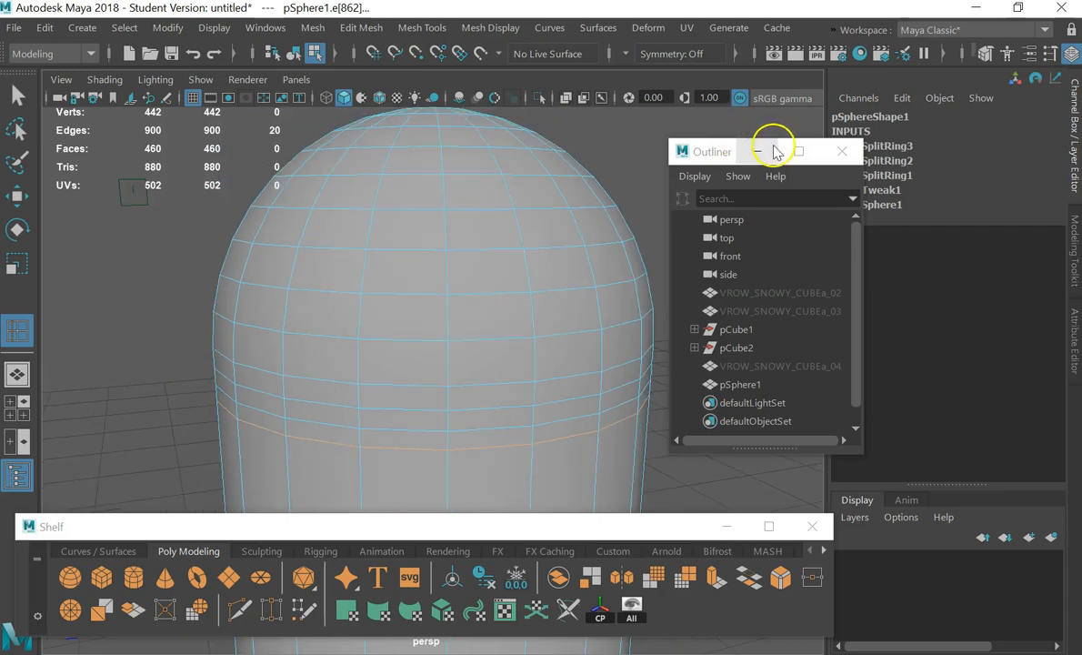
pyautogui.click(757, 151)
pyautogui.keyDown('alt'); pyautogui.moveTo(367, 339); pyautogui.dragTo(362, 324); pyautogui.keyUp('alt')
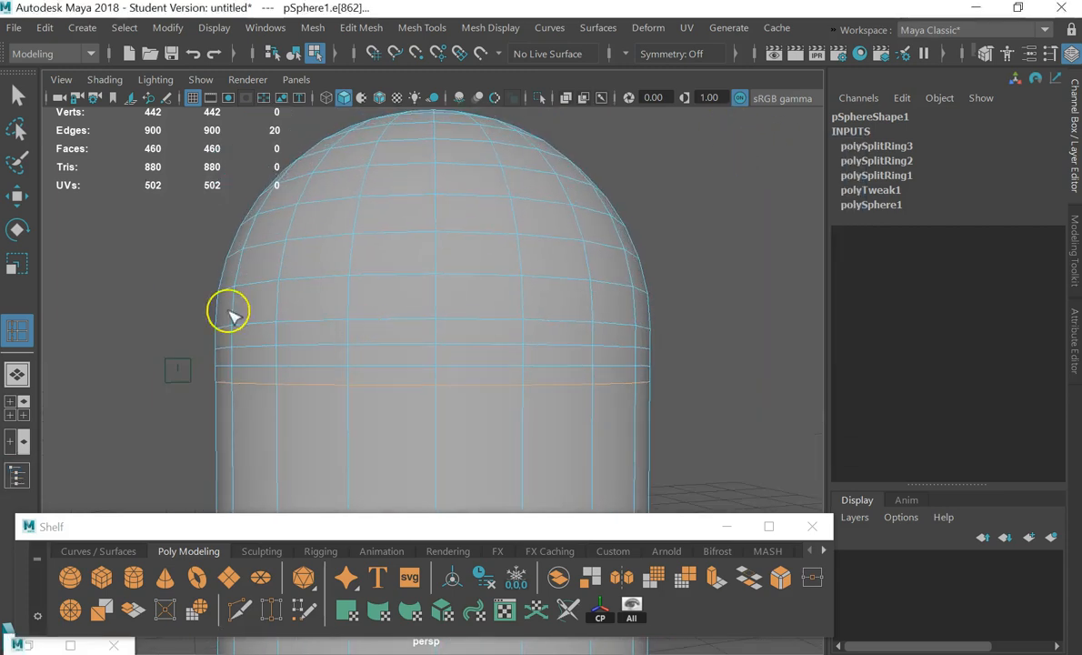
pyautogui.click(254, 366)
pyautogui.hotkey('ctrl', 'z')
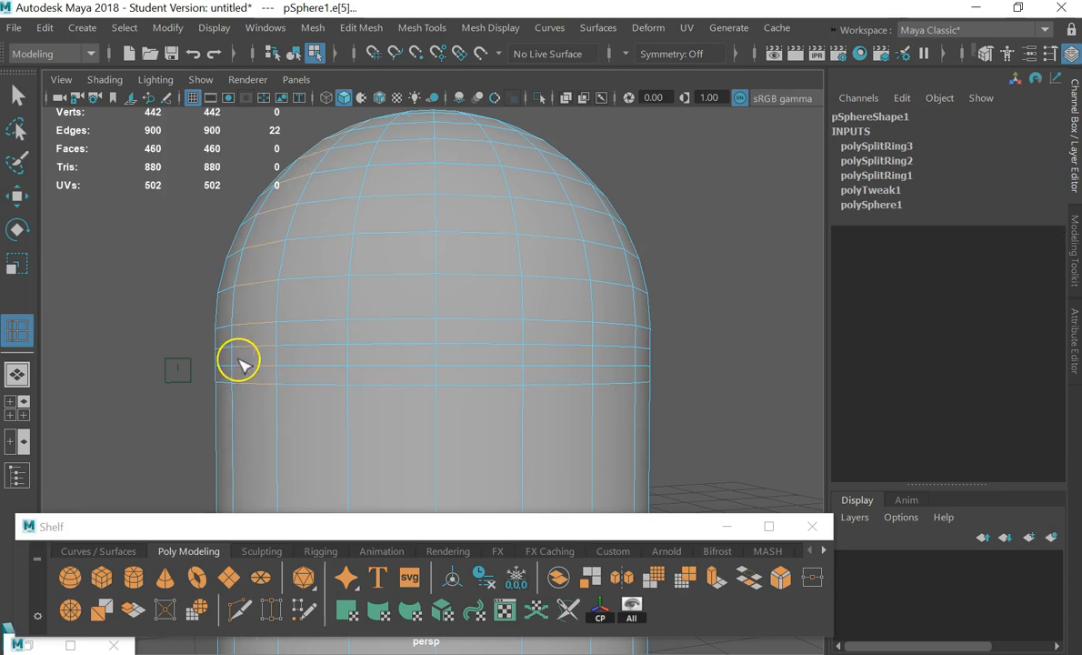
# Select the middle of the three inserted edge loops and scale it uniformly outward into a protruding ridge
pyautogui.click(17, 96)
pyautogui.doubleClick(372, 365)
pyautogui.press('w')
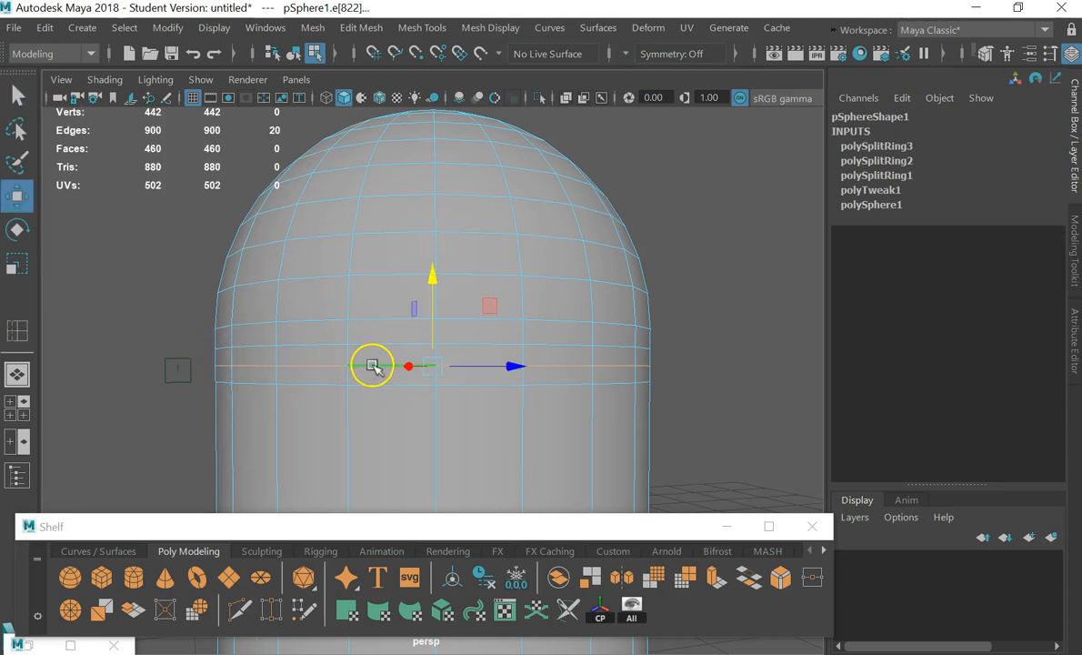
pyautogui.press('e')
pyautogui.press('r')
pyautogui.moveTo(427, 365); pyautogui.dragTo(459, 366)
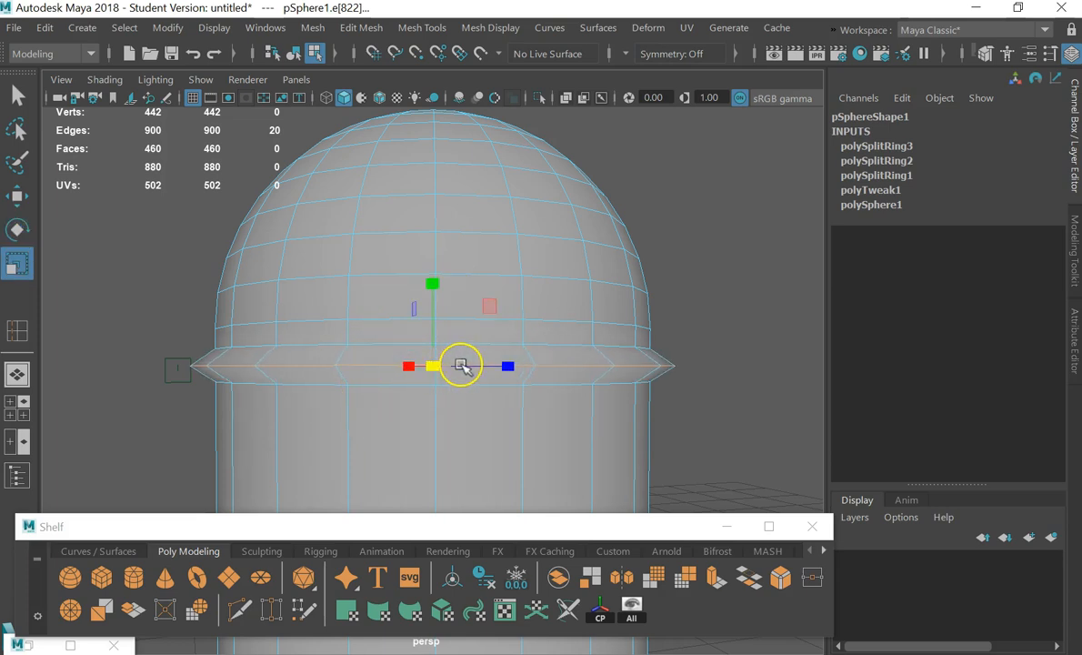
# Scale the edge loop directly above the ridge outward, keeping it slightly narrower than the ridge
pyautogui.doubleClick(317, 343)
pyautogui.moveTo(442, 352); pyautogui.dragTo(454, 352)
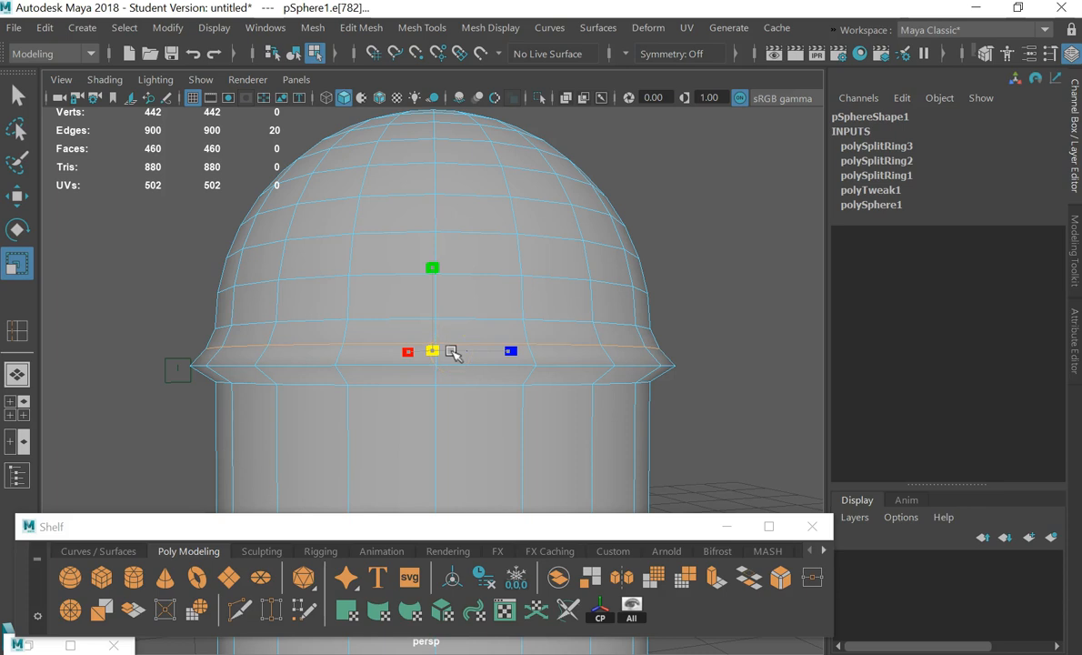
# Insert two closely spaced edge loops around the base of the dome above the ridge with the Insert Edge Loop tool
pyautogui.moveTo(452, 351); pyautogui.dragTo(452, 351)
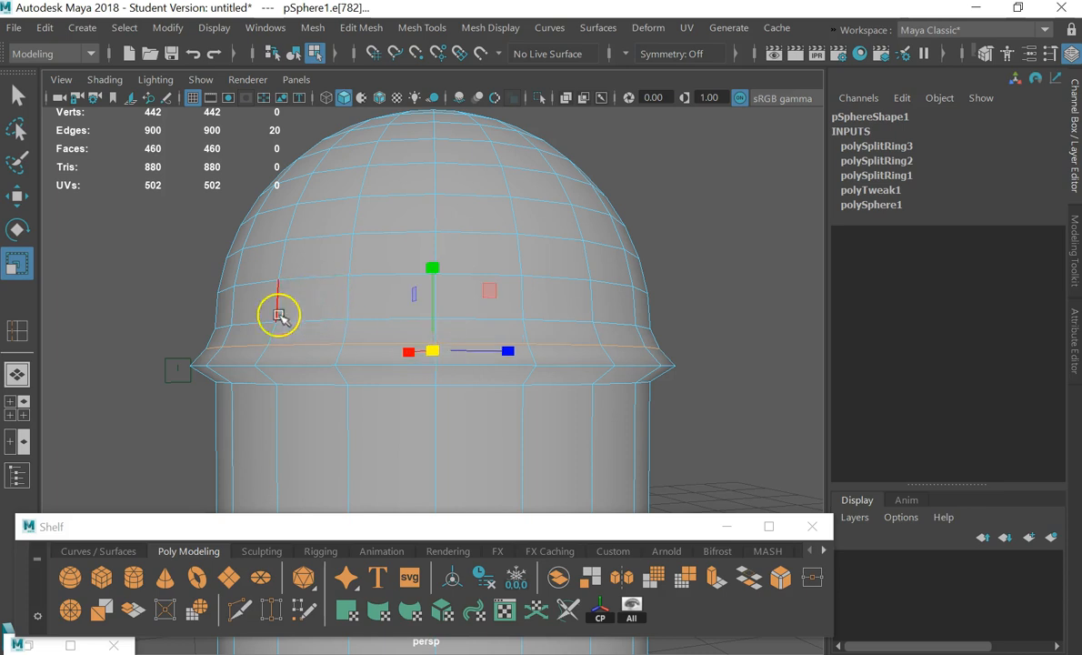
pyautogui.press('space')
pyautogui.click(176, 343)
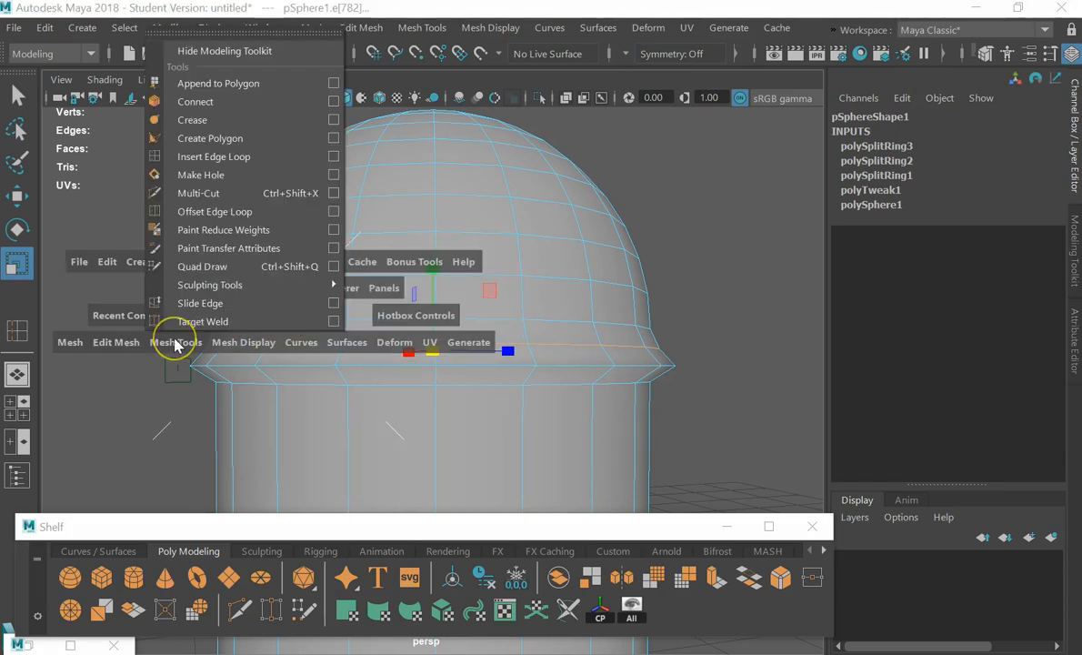
pyautogui.click(218, 193)
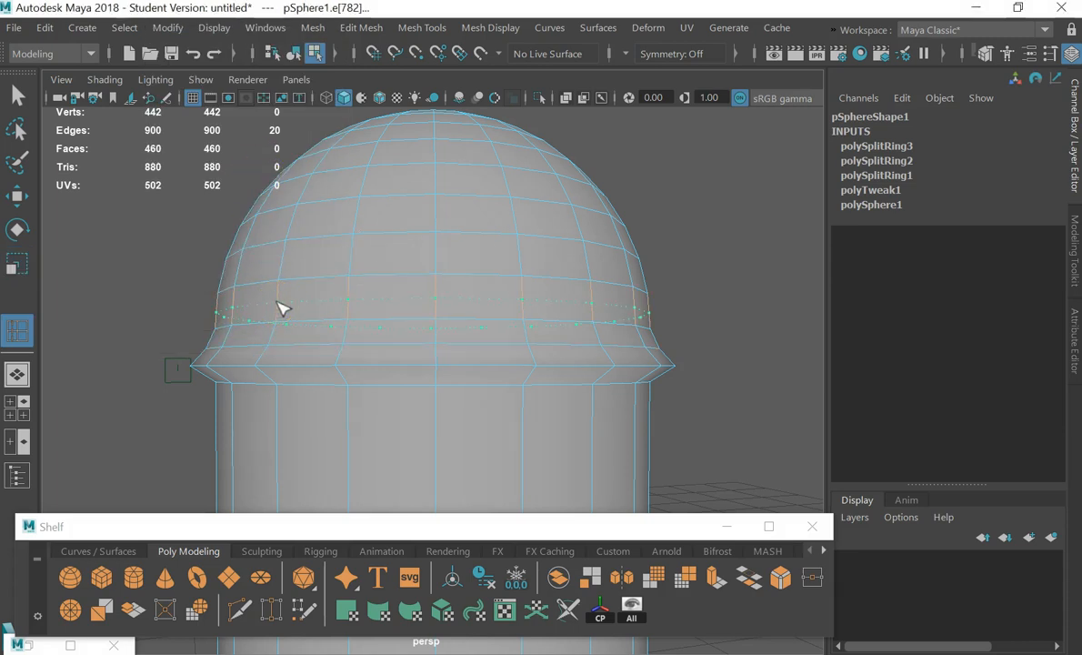
pyautogui.keyDown('ctrl'); pyautogui.click(278, 311); pyautogui.keyUp('ctrl')
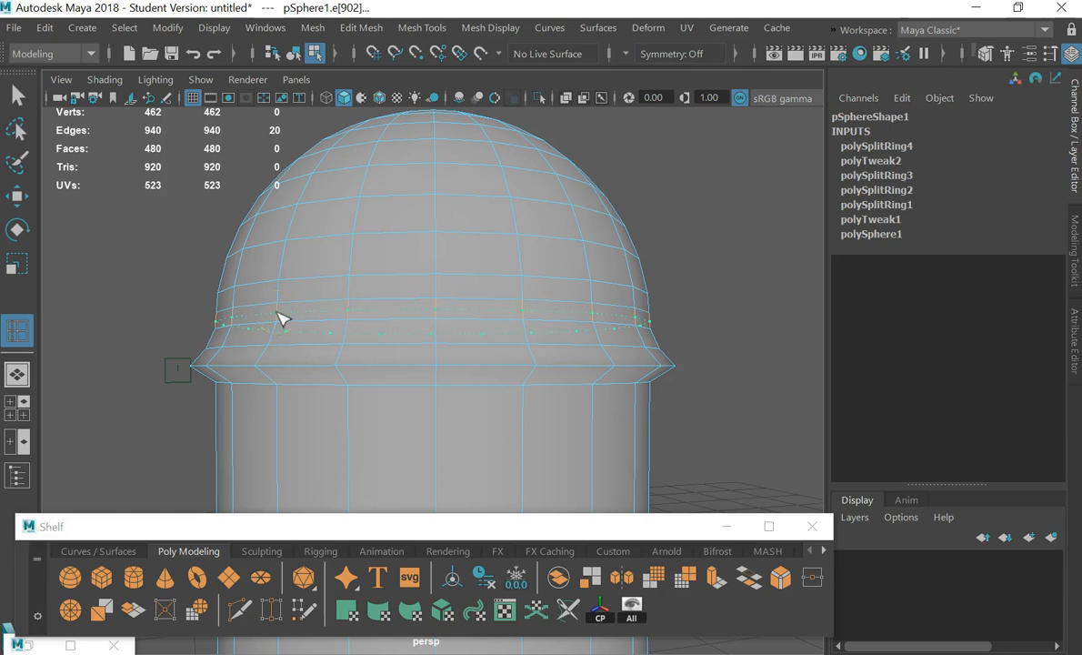
pyautogui.keyDown('ctrl'); pyautogui.click(278, 311); pyautogui.keyUp('ctrl')
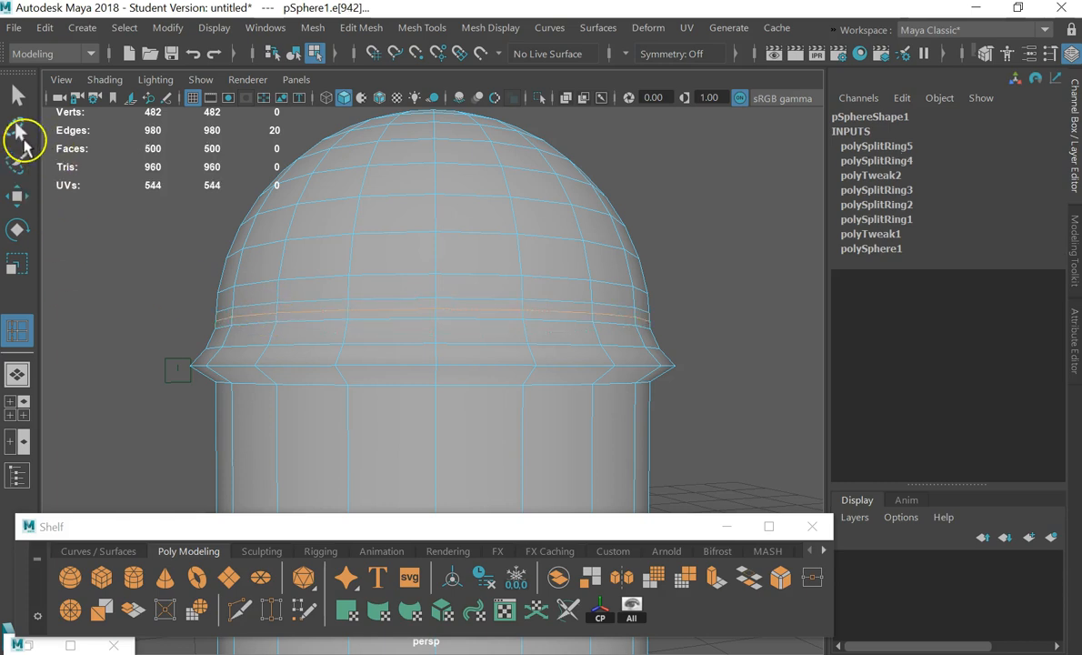
# Select the edge loop directly below the two inserted loops and scale it uniformly outward to form the ridge's upper rim
pyautogui.click(17, 95)
pyautogui.scroll(3, 207, 266)
pyautogui.keyDown('alt'); pyautogui.moveTo(400, 298); pyautogui.dragTo(522, 340, button='middle'); pyautogui.keyUp('alt')
pyautogui.doubleClick(268, 344)
pyautogui.press('w')
pyautogui.press('e')
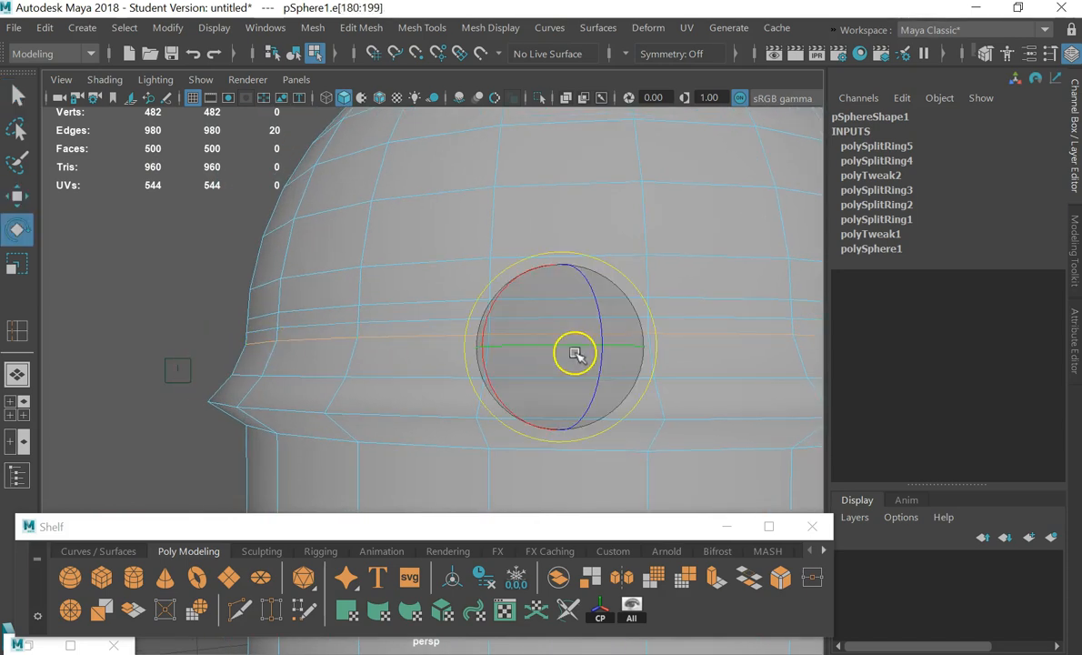
pyautogui.press('r')
pyautogui.moveTo(558, 352); pyautogui.dragTo(560, 348)
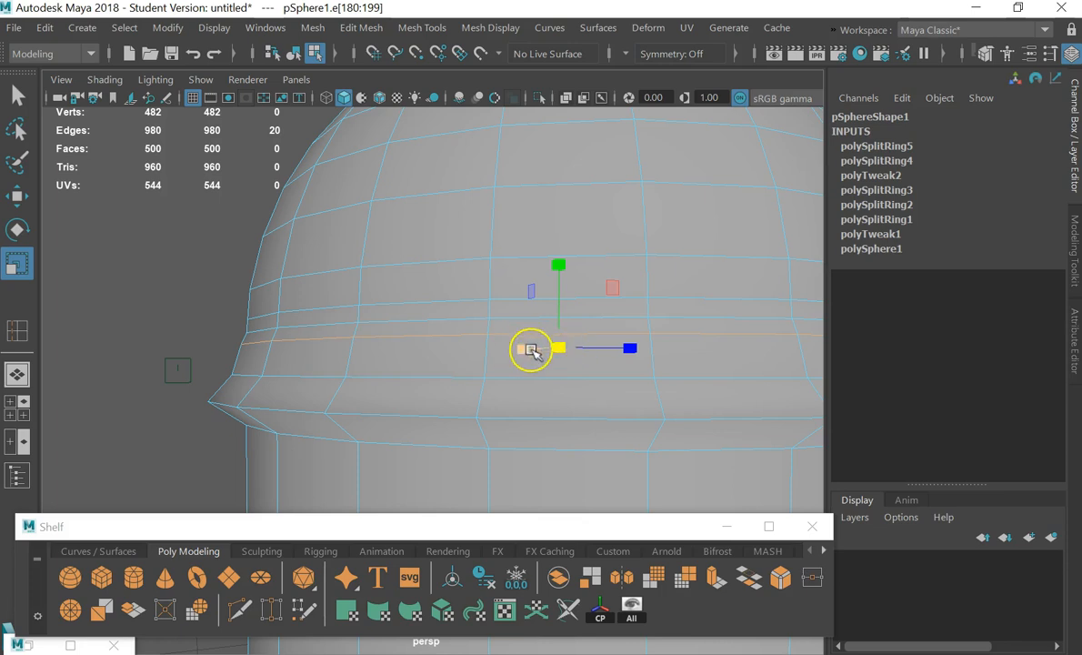
pyautogui.moveTo(527, 350)
pyautogui.mouseDown()
pyautogui.moveTo(210, 314)
pyautogui.moveTo(177, 321)
pyautogui.moveTo(689, 357)
pyautogui.moveTo(389, 338)
pyautogui.moveTo(519, 349)
pyautogui.moveTo(520, 368)
pyautogui.moveTo(528, 363)
pyautogui.mouseUp()
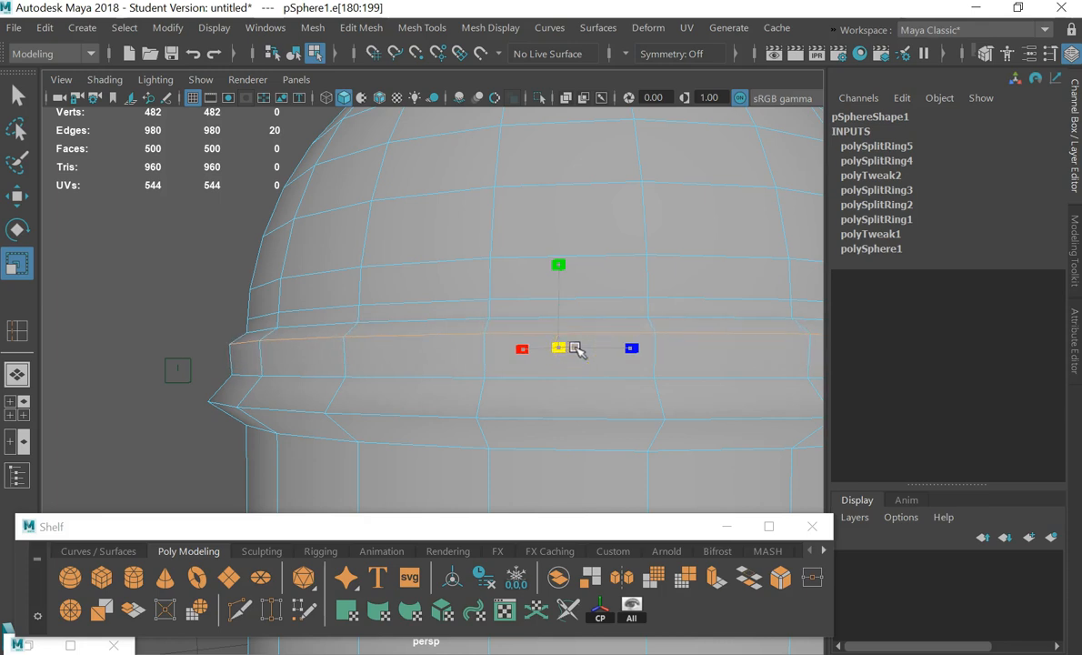
# Scale the loop between the rim and the ridge's widest edge slightly outward, and adjust the height of the lower inserted loop
pyautogui.doubleClick(467, 379)
pyautogui.moveTo(561, 376); pyautogui.dragTo(571, 379)
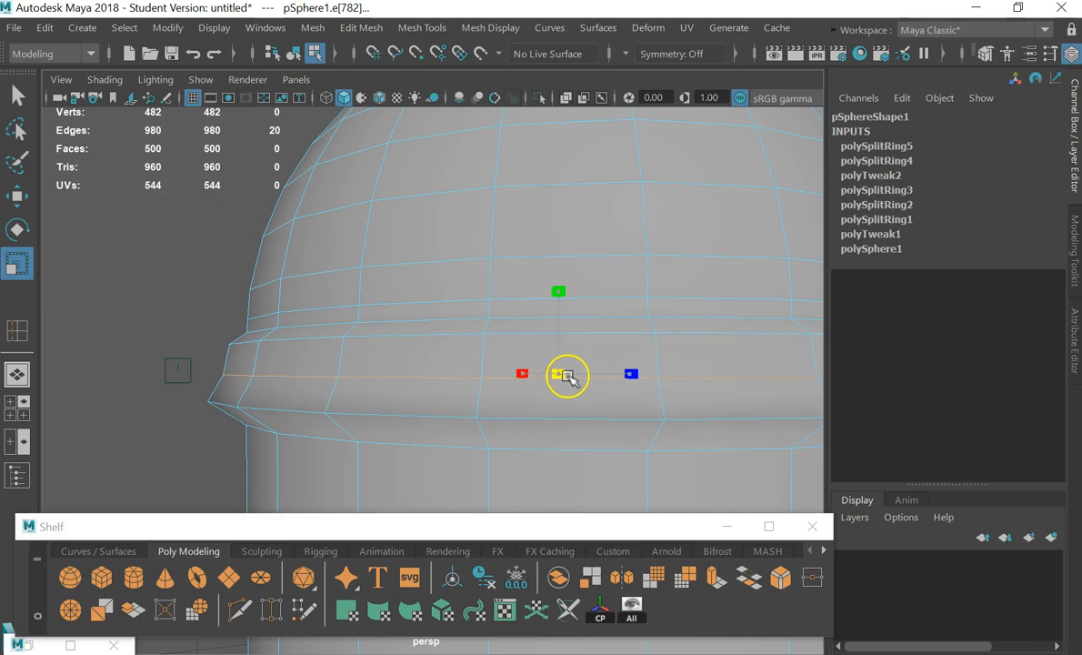
pyautogui.doubleClick(452, 320)
pyautogui.press('w')
pyautogui.moveTo(558, 312); pyautogui.dragTo(562, 258)
pyautogui.scroll(-6, 561, 284)
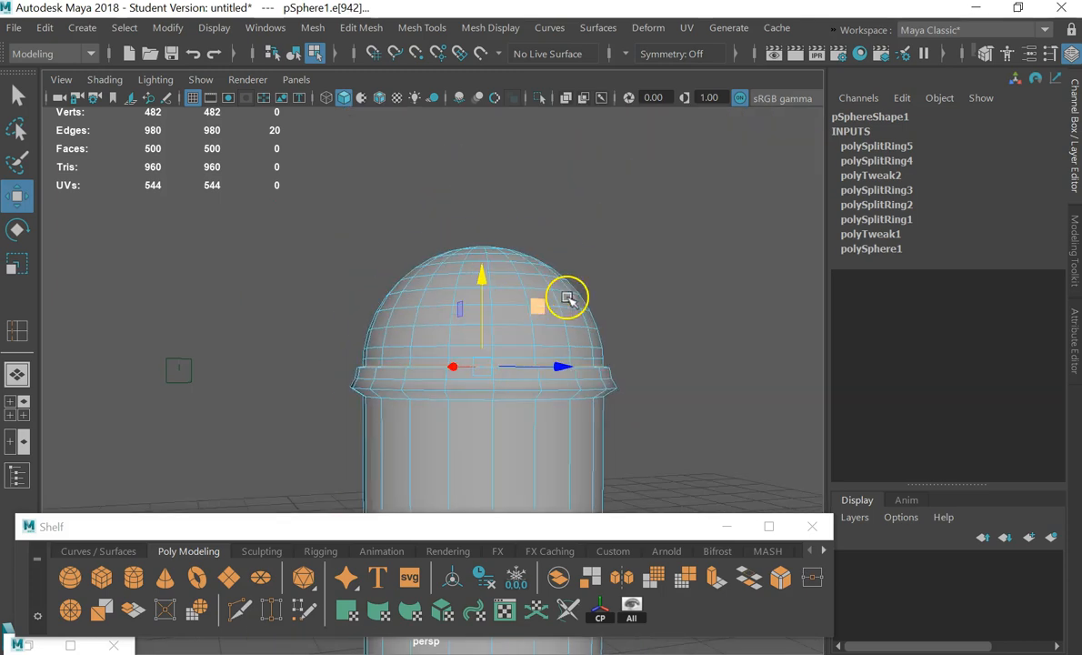
pyautogui.scroll(-2, 652, 361)
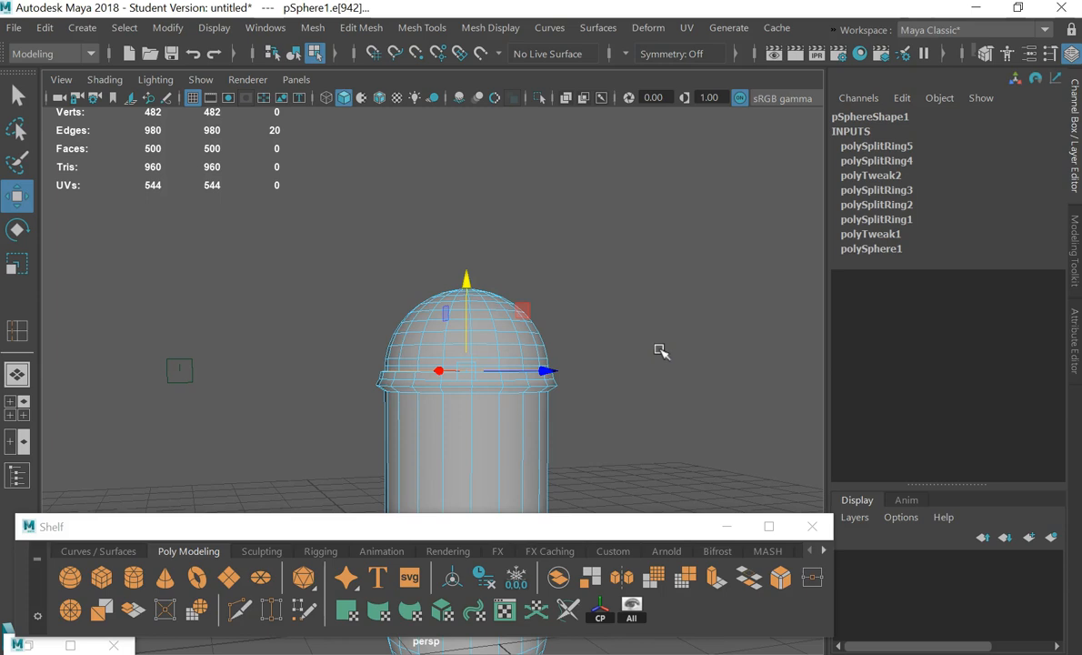
# Turn on the smooth mesh preview, deselect the edges and show the capsule's dome in the front view
pyautogui.press('3')
pyautogui.click(615, 362)
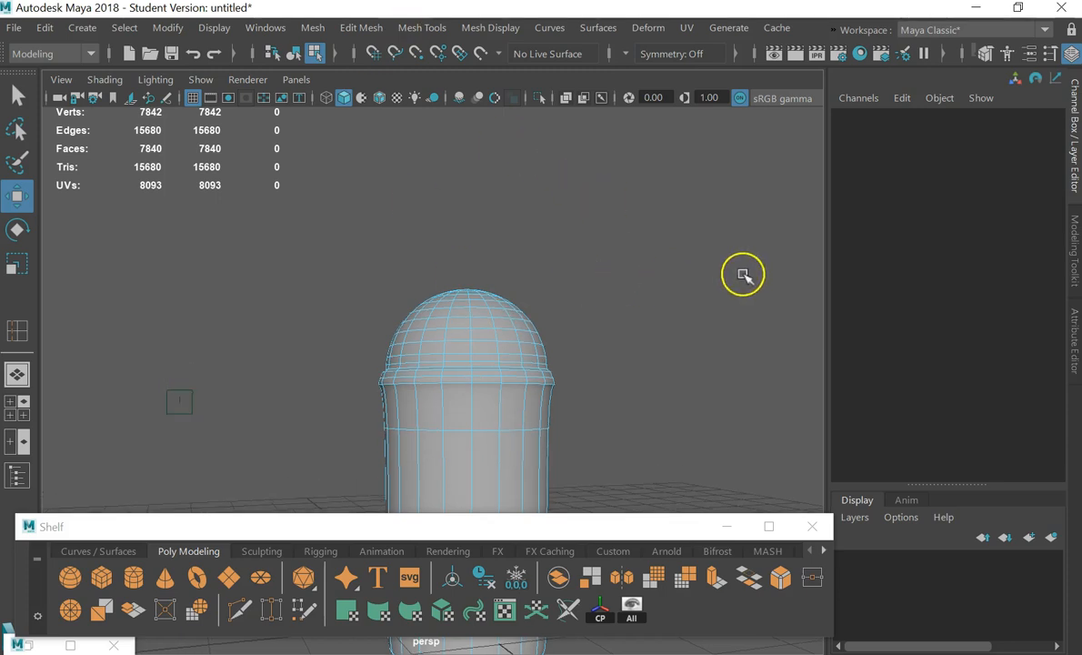
pyautogui.press('space')
pyautogui.press('space')
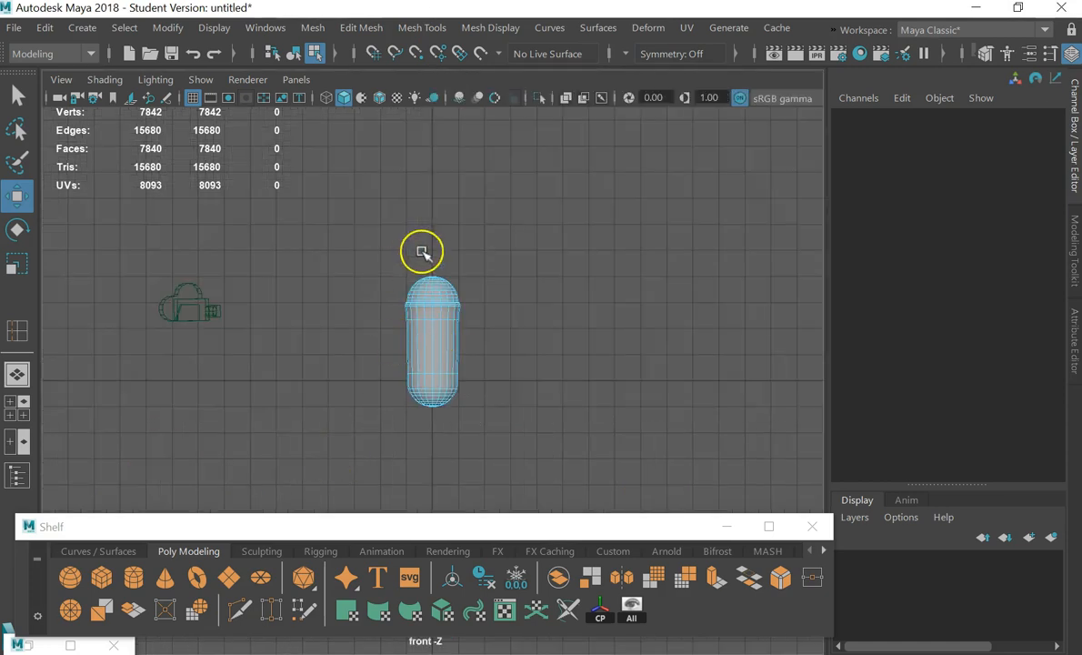
pyautogui.scroll(8, 422, 253)
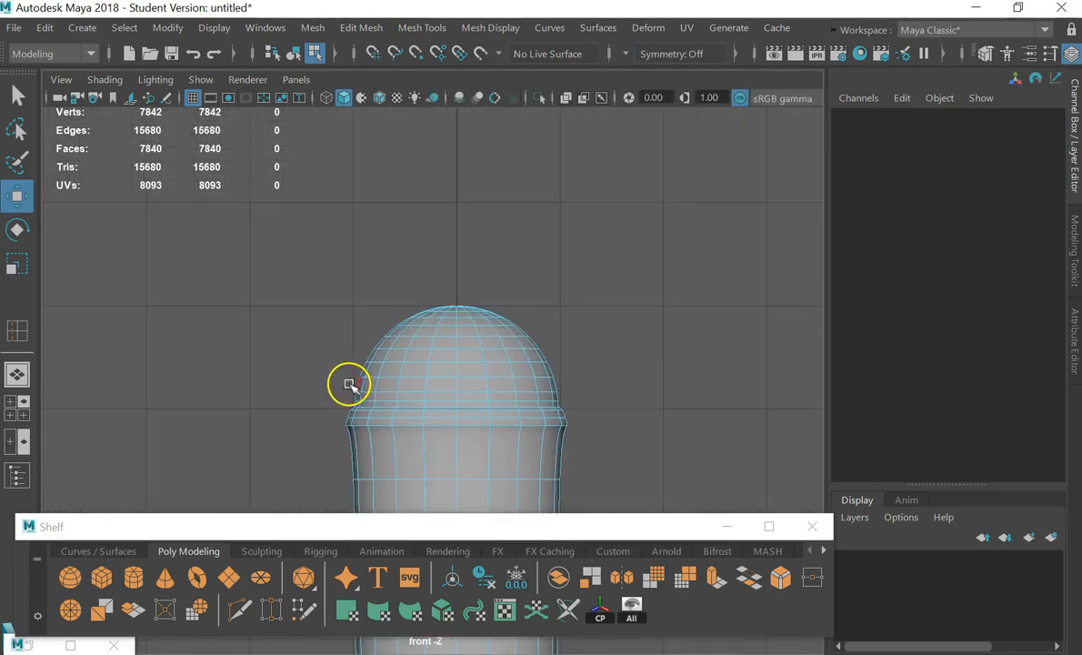
pyautogui.scroll(2, 306, 325)
# Try to stretch the dome upward by selecting all its edges, then moving and scaling them vertically
pyautogui.moveTo(254, 210); pyautogui.dragTo(670, 410)
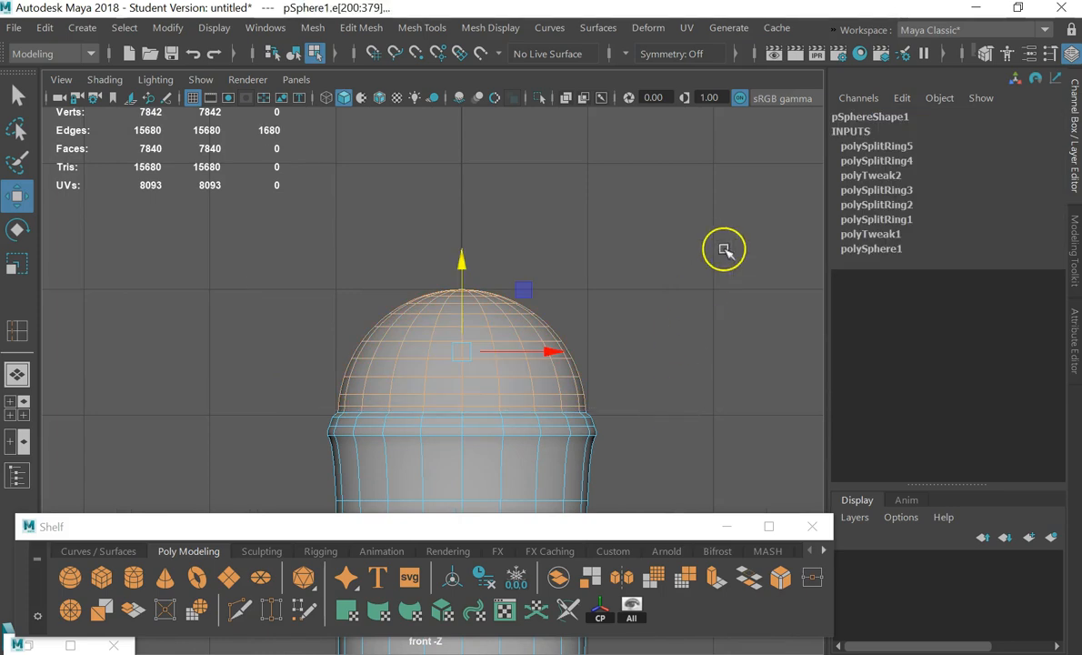
pyautogui.press('space')
pyautogui.press('space')
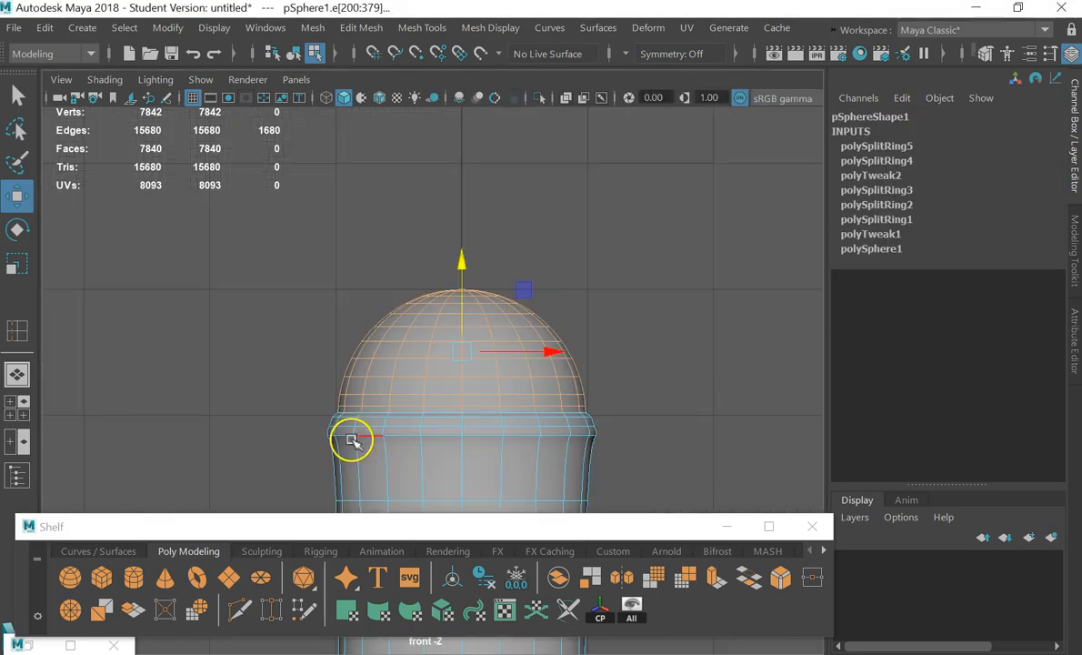
pyautogui.moveTo(462, 258); pyautogui.dragTo(460, 218)
pyautogui.hotkey('ctrl', 'z')
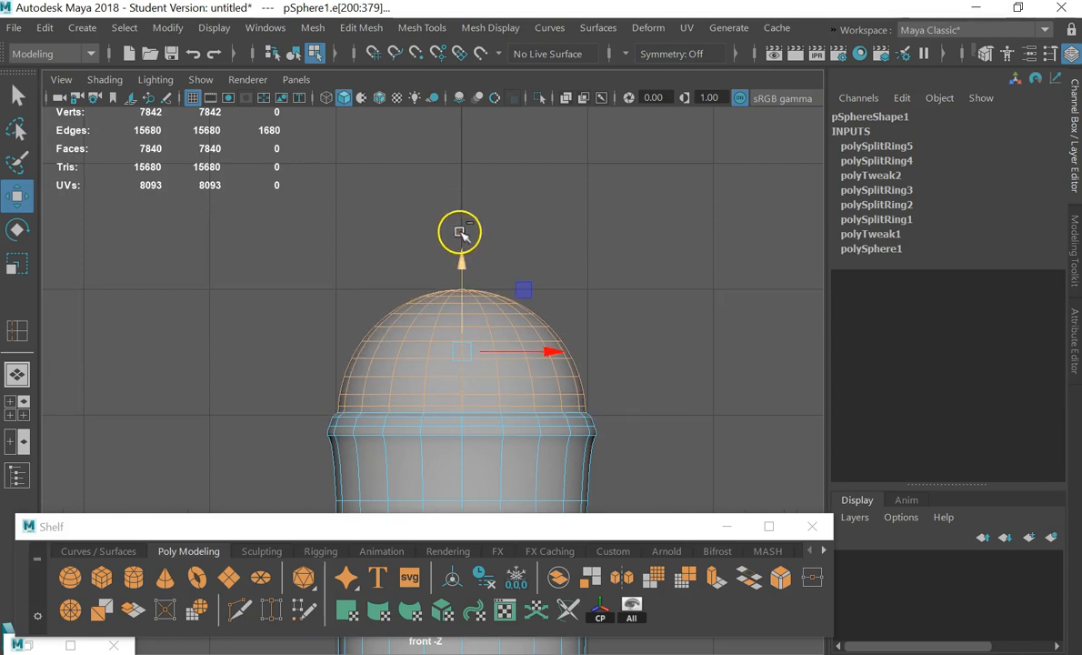
pyautogui.press('e')
pyautogui.press('r')
pyautogui.moveTo(459, 271); pyautogui.dragTo(468, 210)
pyautogui.press('w')
pyautogui.moveTo(459, 258); pyautogui.dragTo(462, 224)
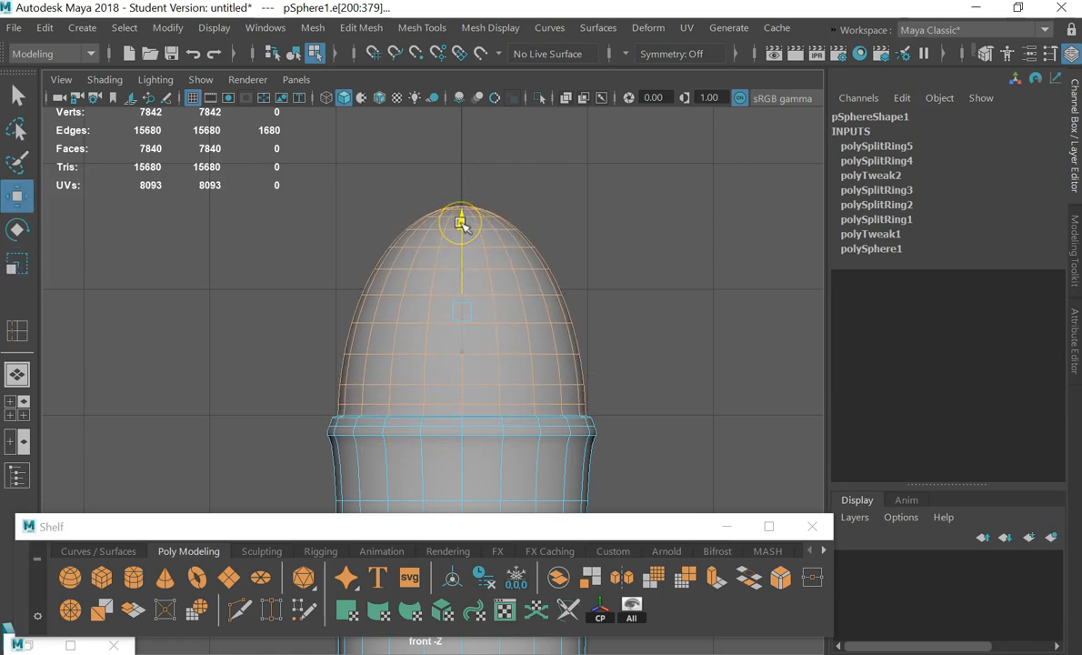
pyautogui.moveTo(466, 262); pyautogui.dragTo(465, 280)
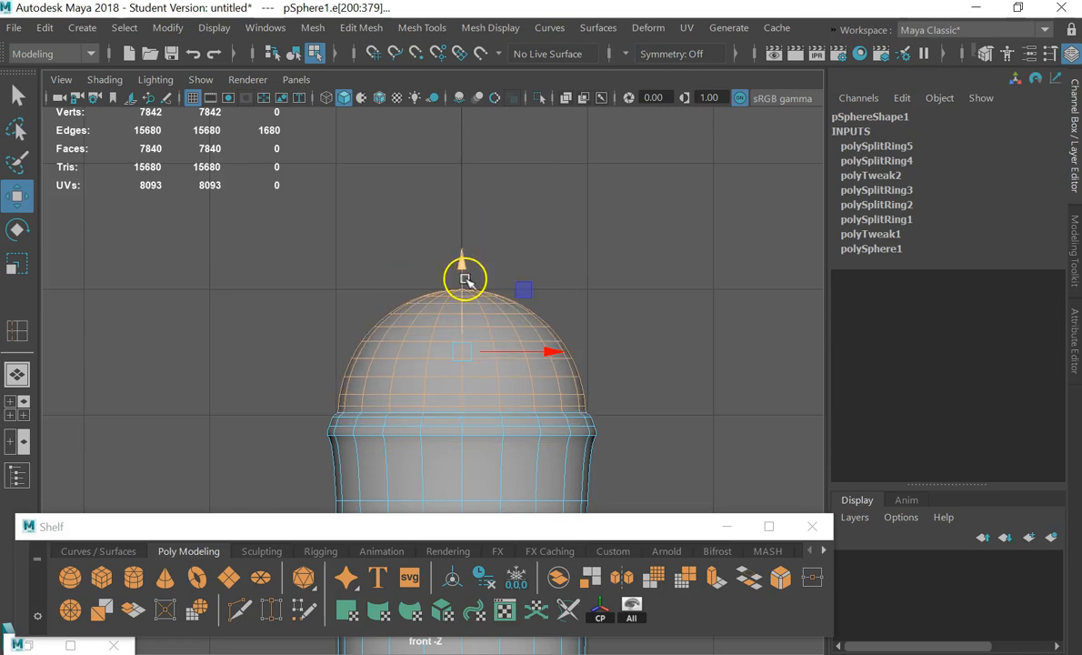
# Lengthen the dome by selecting successively smaller upper portions of its edges and moving each selection upward to spread the loops
pyautogui.click(572, 259)
pyautogui.moveTo(240, 222); pyautogui.dragTo(734, 401)
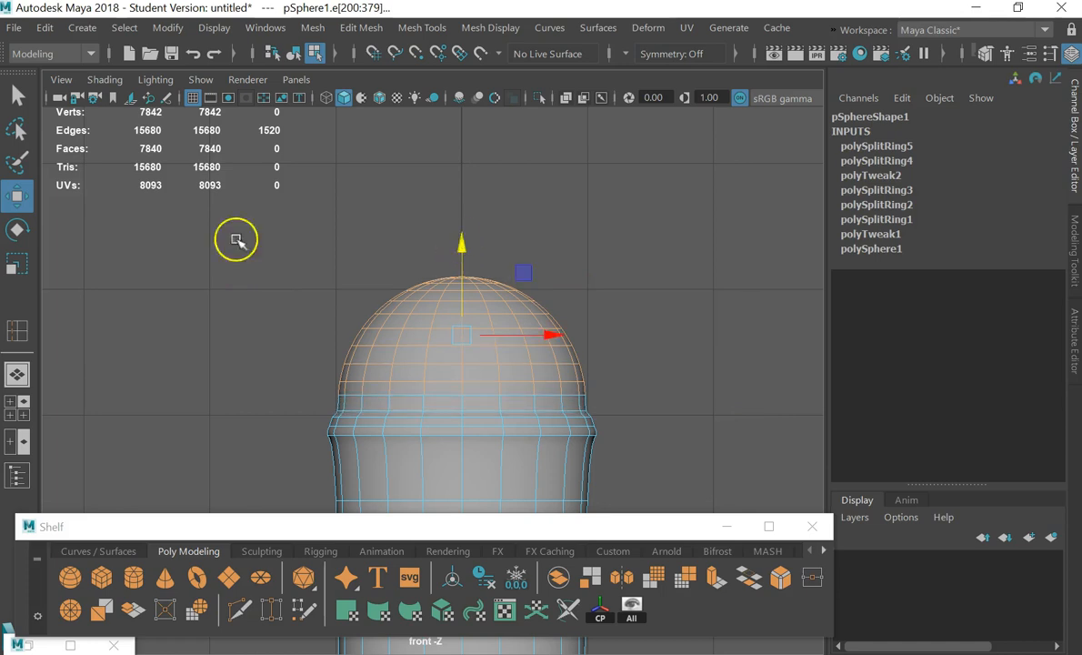
pyautogui.click(264, 200)
pyautogui.moveTo(293, 207); pyautogui.dragTo(628, 369)
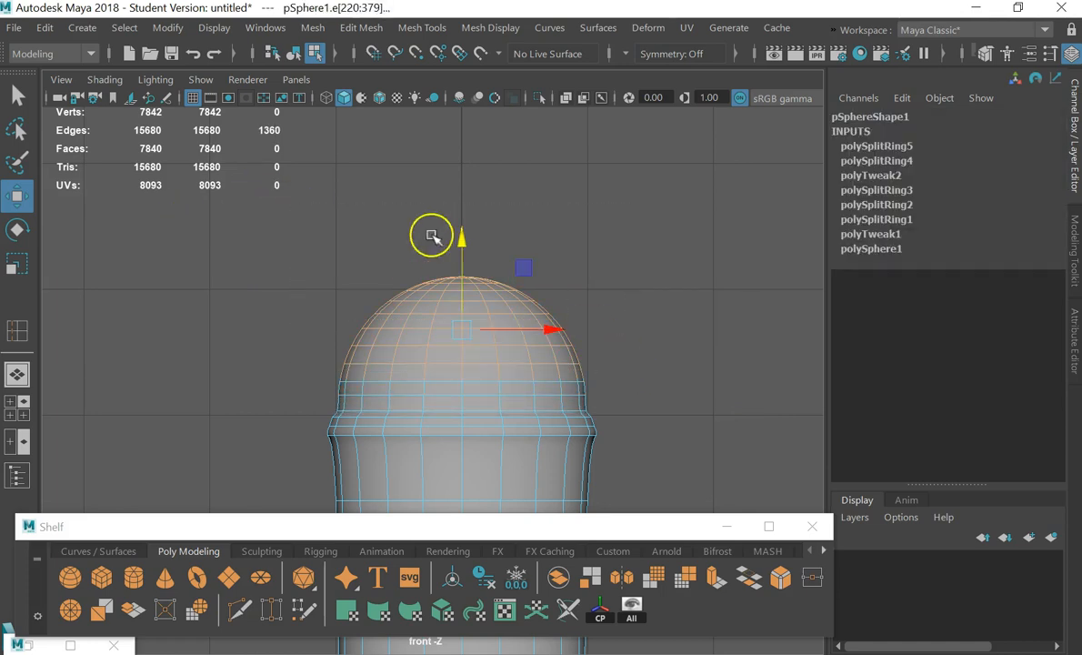
pyautogui.moveTo(461, 236); pyautogui.dragTo(466, 213)
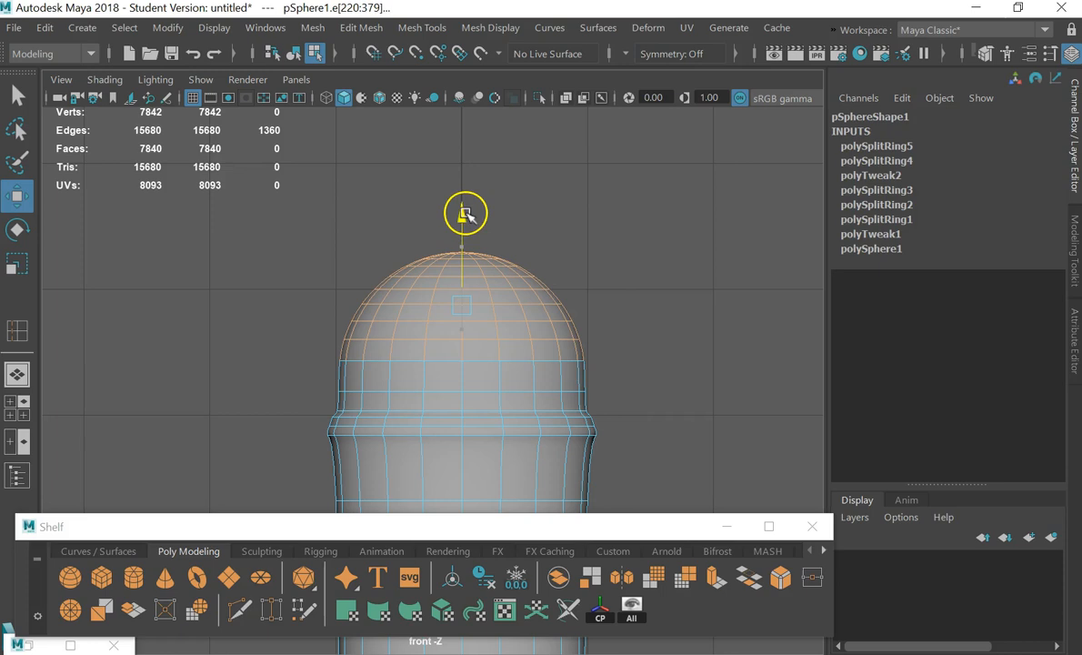
pyautogui.click(324, 210)
pyautogui.moveTo(320, 207); pyautogui.dragTo(659, 353)
pyautogui.moveTo(461, 205); pyautogui.dragTo(461, 192)
pyautogui.click(550, 176)
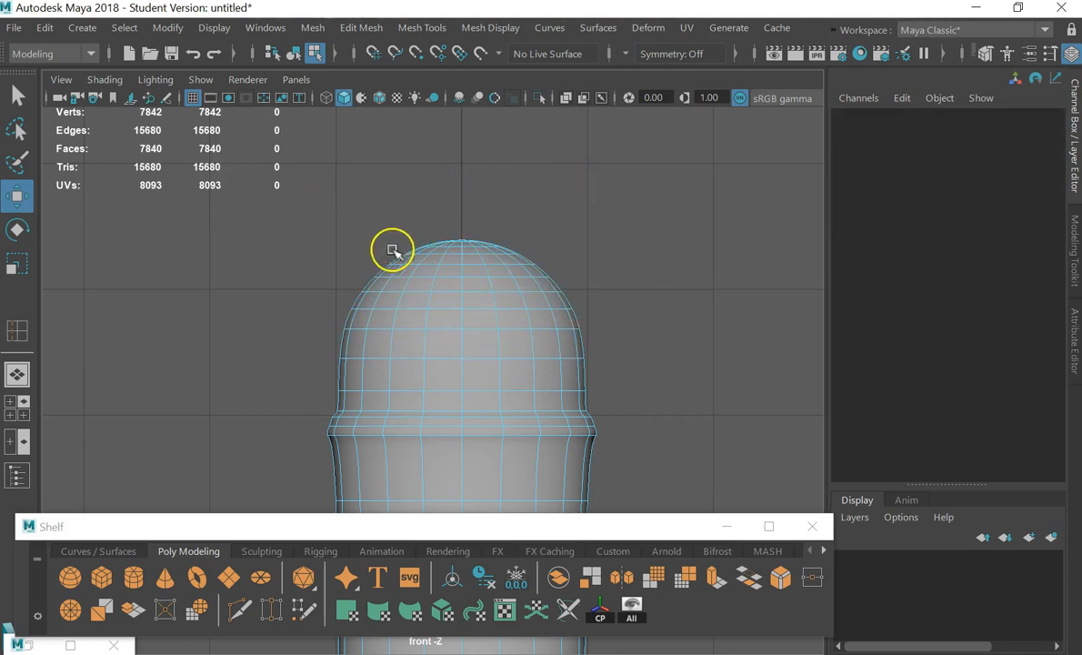
pyautogui.moveTo(299, 147); pyautogui.dragTo(601, 291)
pyautogui.moveTo(459, 193); pyautogui.dragTo(459, 174)
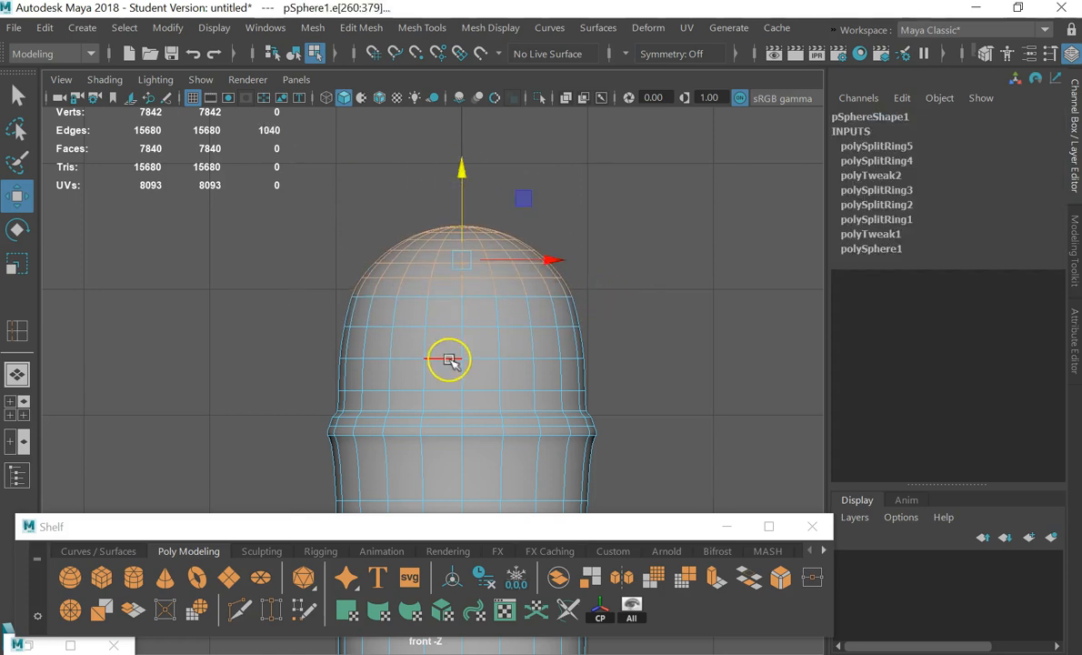
# Select the ridge's edges in the front view, scale them down vertically to make the ridge thinner, and clear the selection
pyautogui.scroll(-4, 446, 364)
pyautogui.scroll(5, 388, 389)
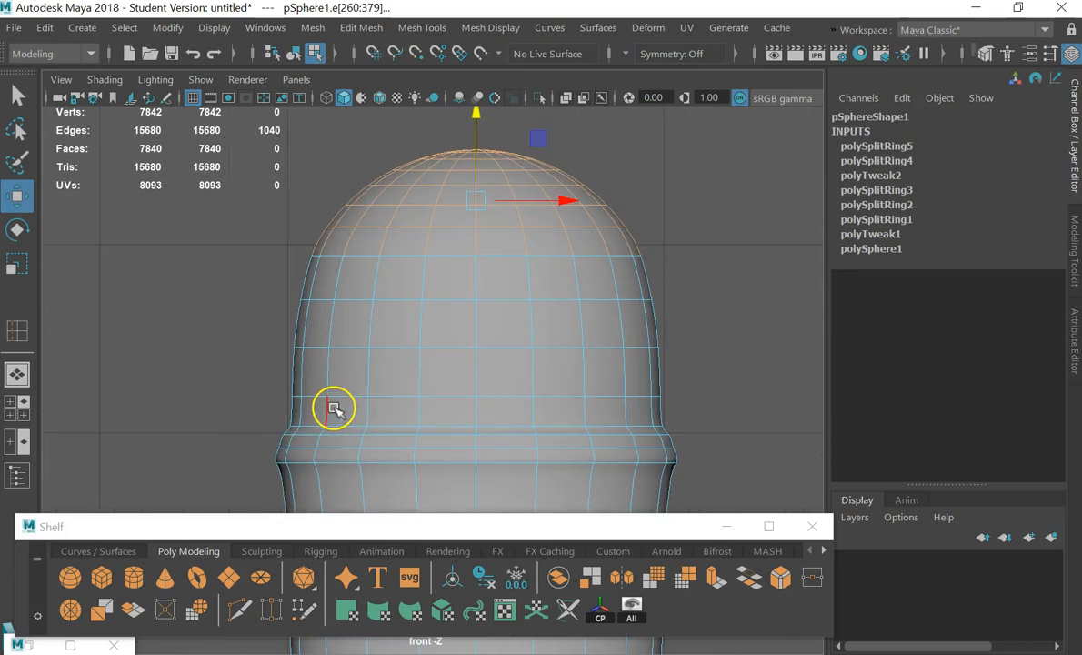
pyautogui.moveTo(214, 407); pyautogui.dragTo(769, 494)
pyautogui.click(708, 435)
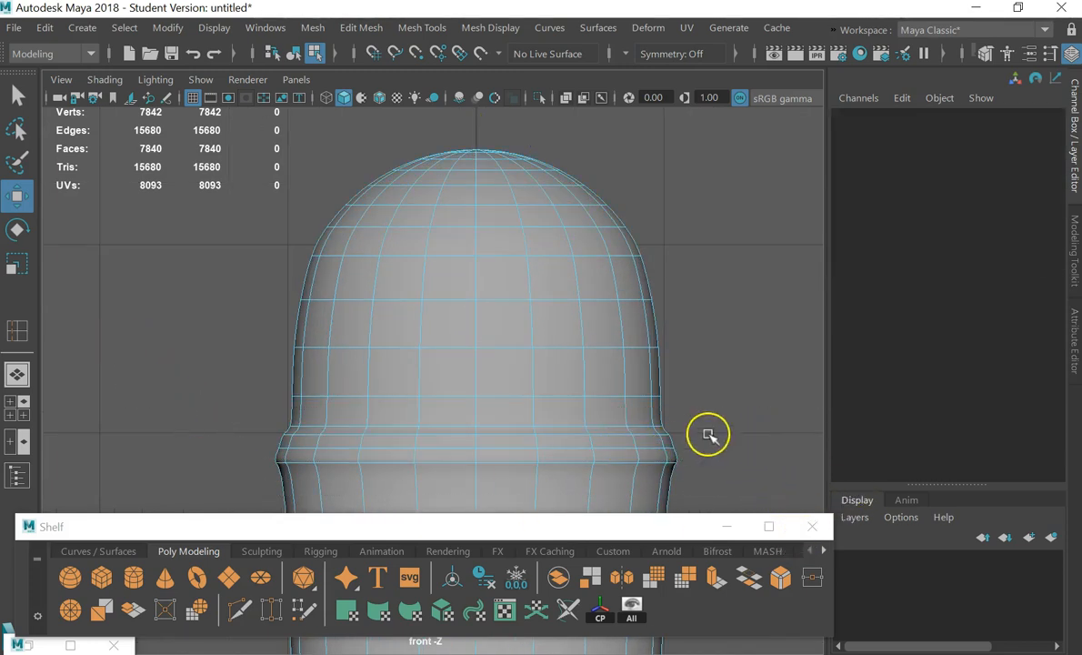
pyautogui.moveTo(701, 431); pyautogui.dragTo(218, 455)
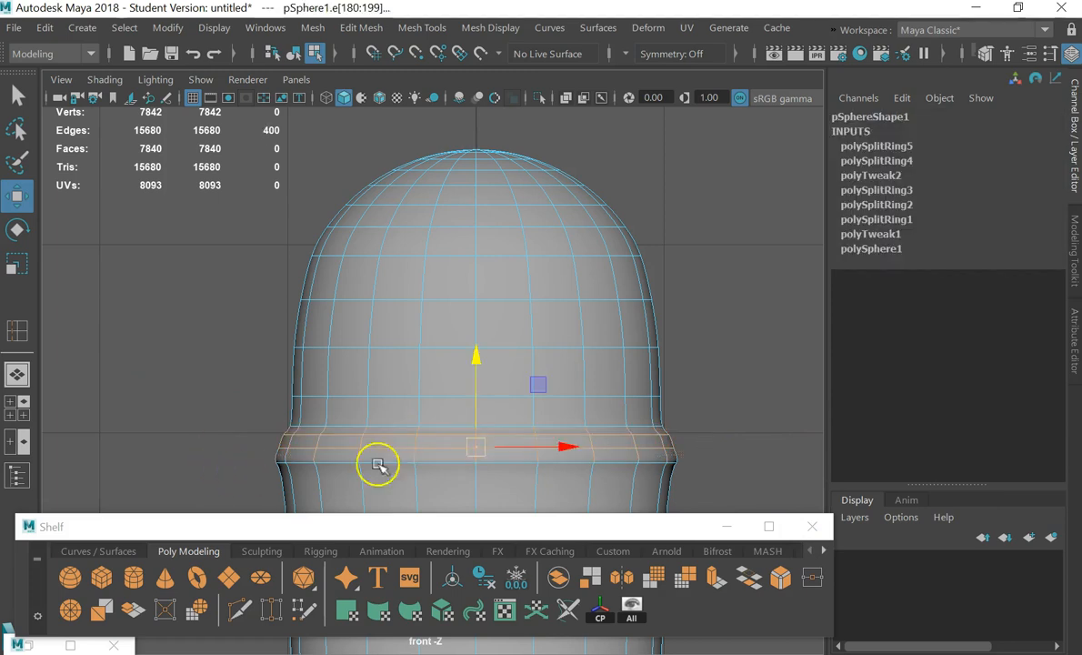
pyautogui.press('f')
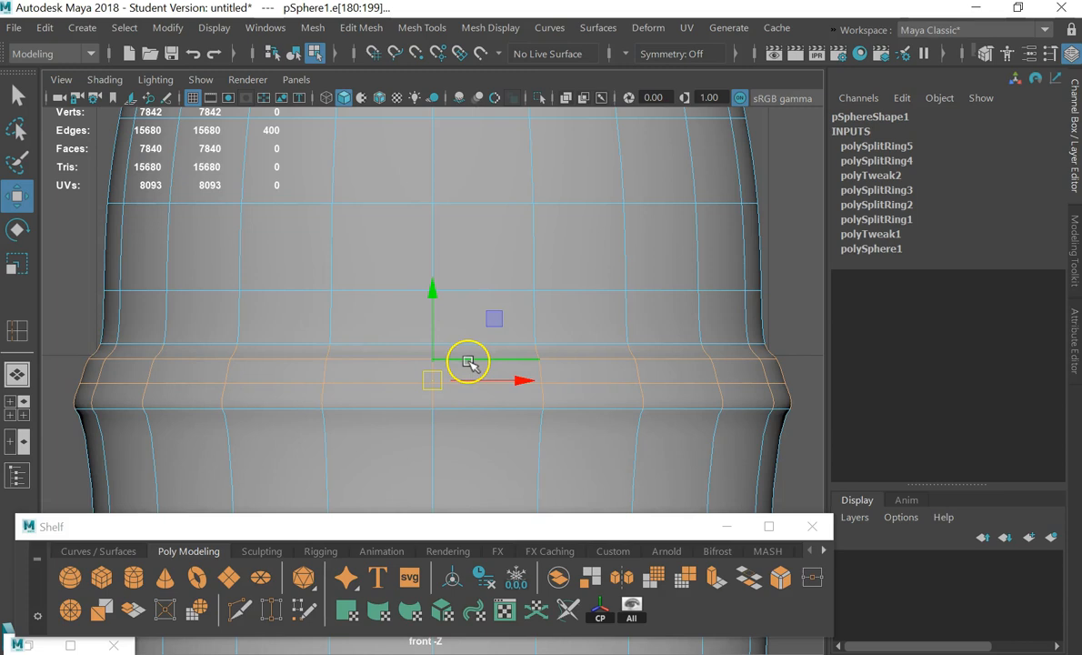
pyautogui.press('e')
pyautogui.press('r')
pyautogui.moveTo(435, 294); pyautogui.dragTo(434, 337)
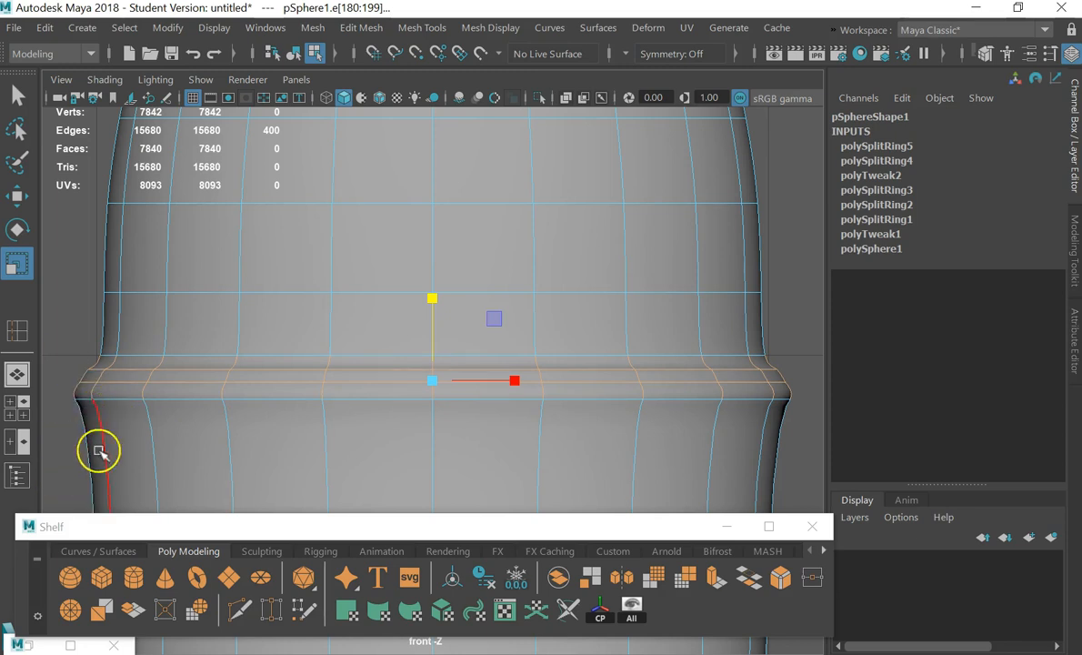
pyautogui.click(65, 436)
# Insert an edge loop around the body just below the ridge with Insert Edge Loop, then return to selecting and clear the selection
pyautogui.press('space')
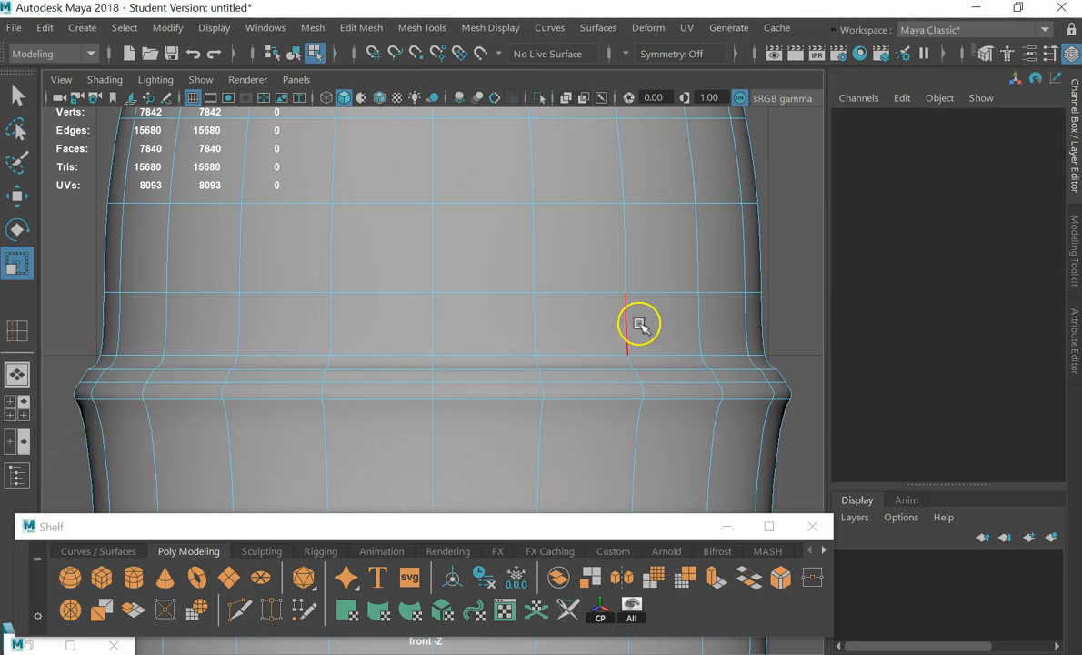
pyautogui.press('space')
pyautogui.click(525, 355)
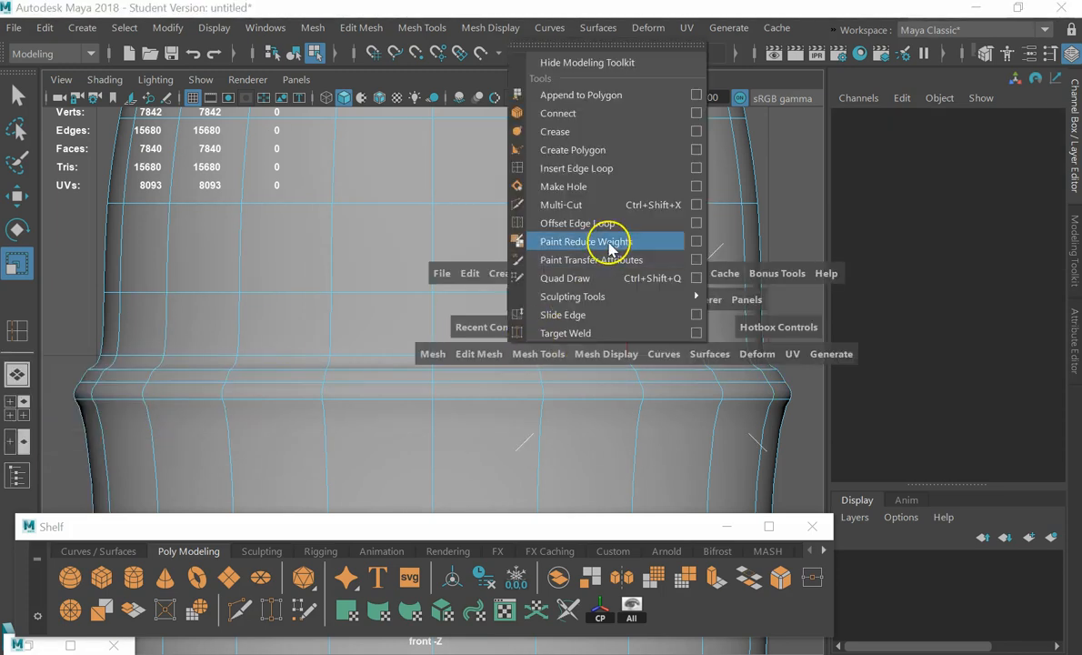
pyautogui.click(491, 356)
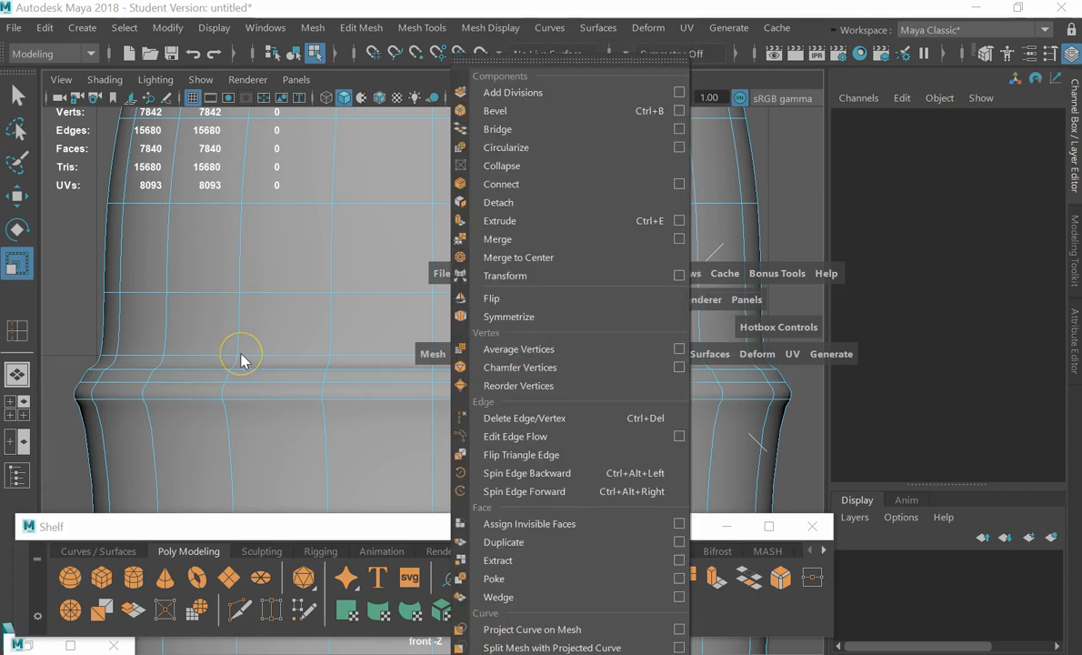
pyautogui.click(522, 355)
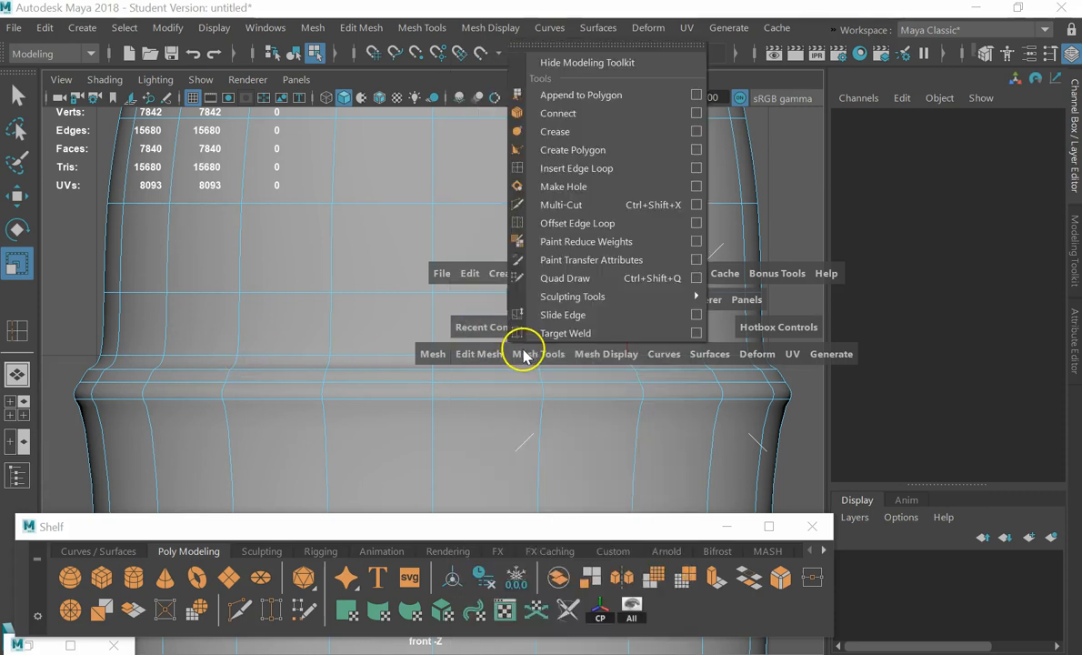
pyautogui.click(633, 169)
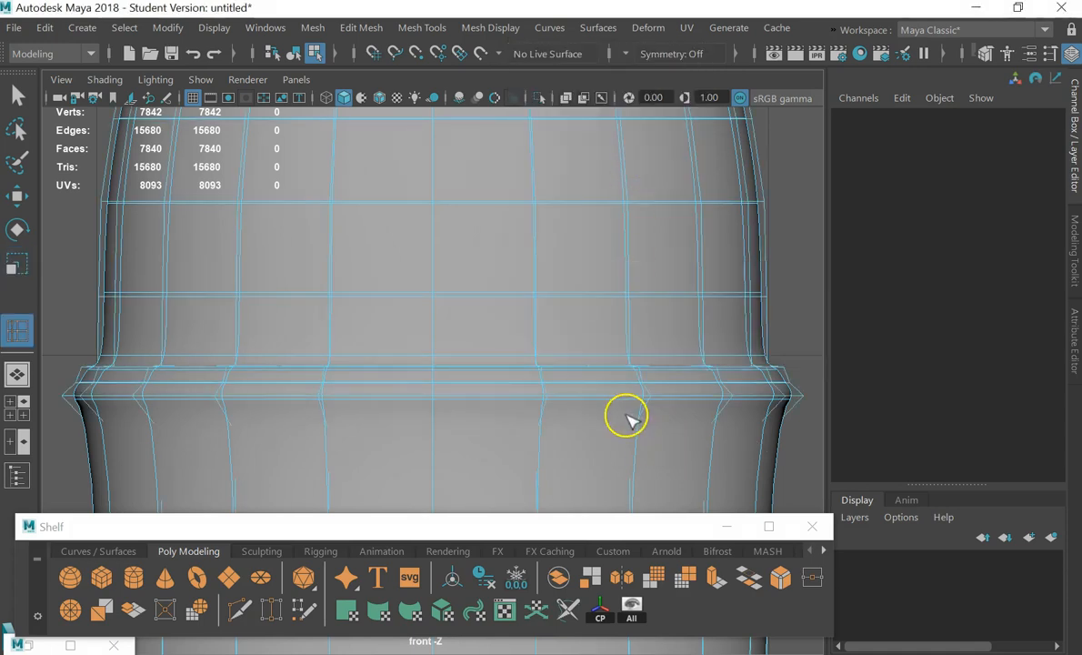
pyautogui.click(636, 417)
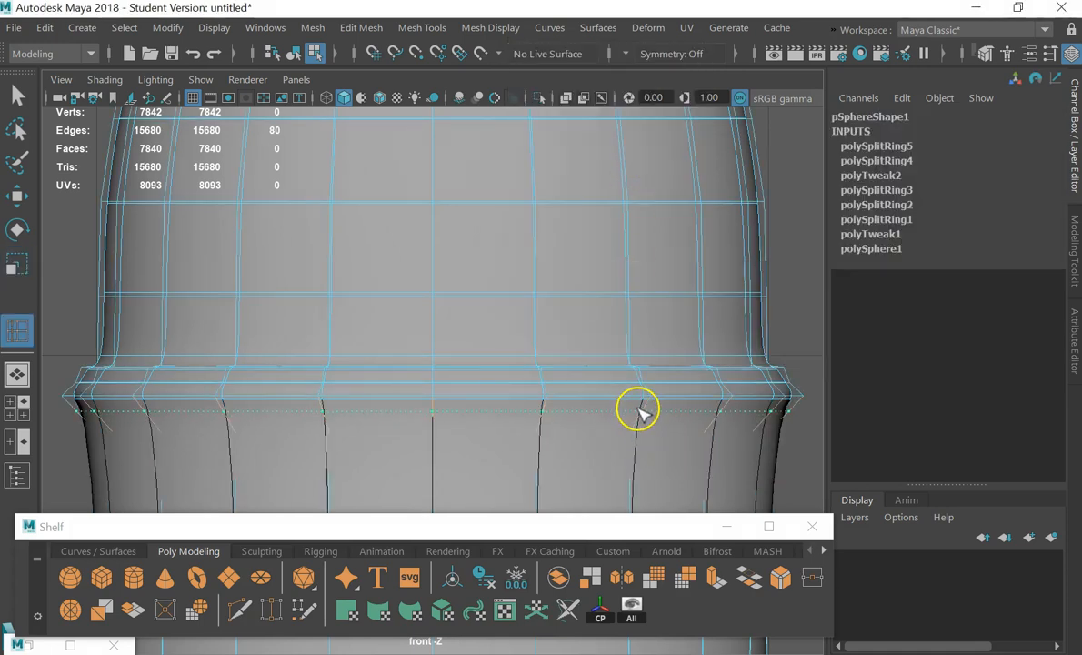
pyautogui.click(639, 414)
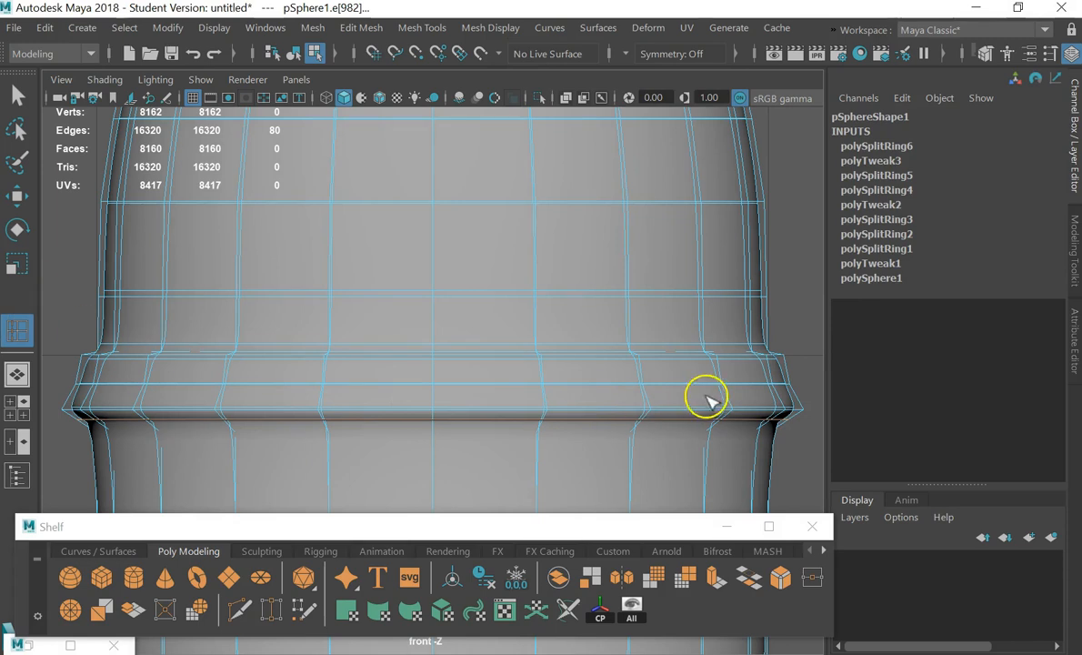
pyautogui.click(17, 95)
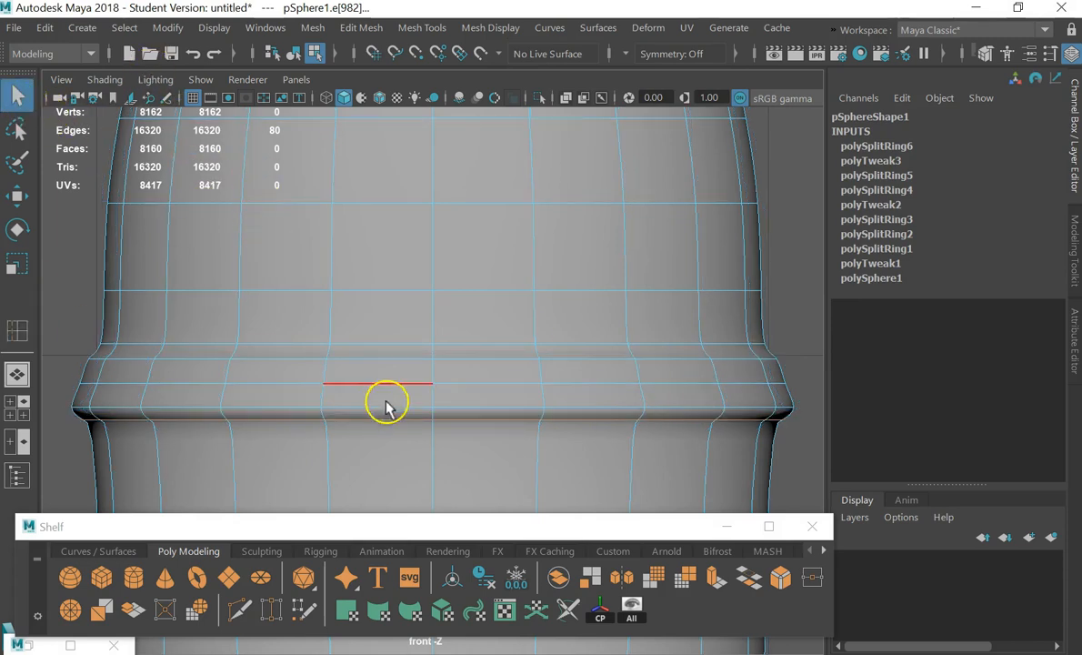
pyautogui.scroll(-5, 394, 229)
pyautogui.click(604, 389)
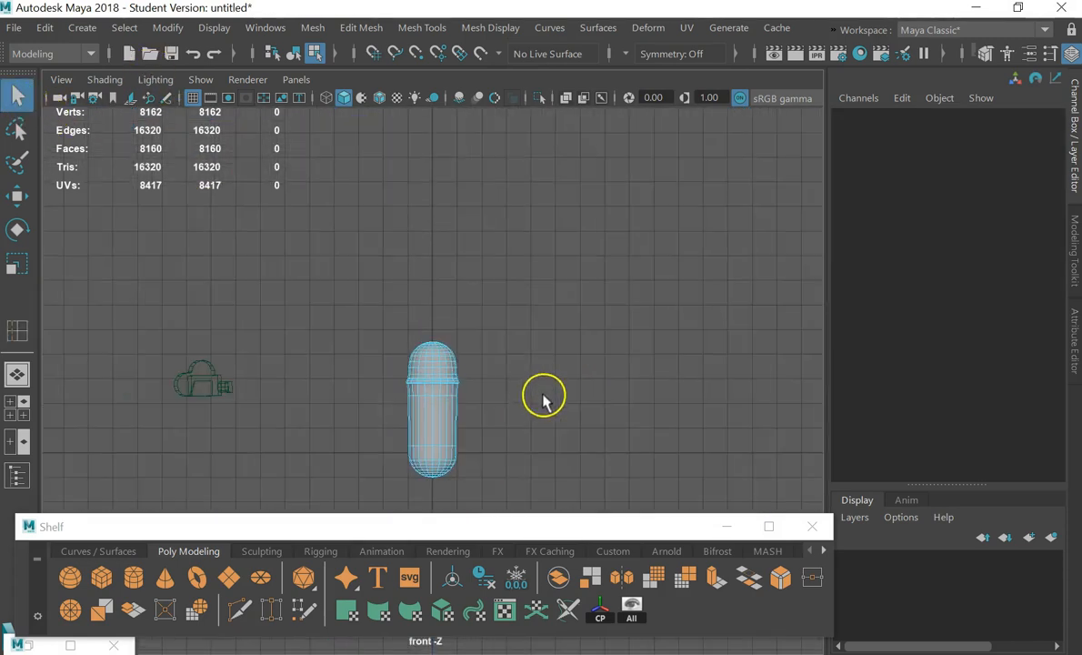
# Examine the capsule's ridge, dome and edge flow from several angles in the perspective view
pyautogui.press('space')
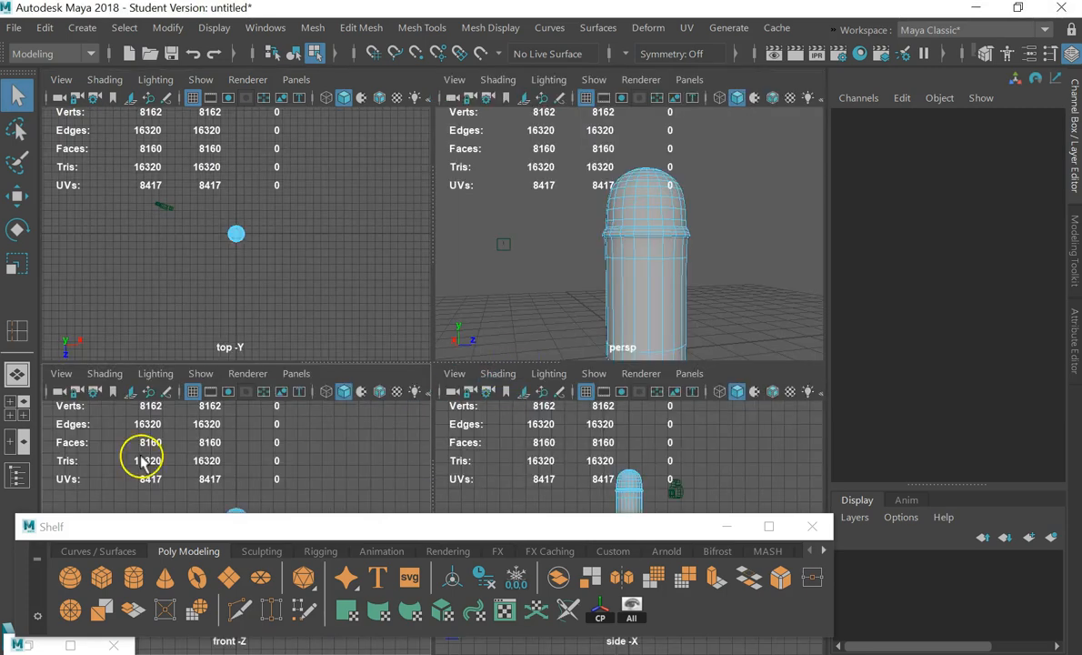
pyautogui.press('space')
pyautogui.keyDown('alt'); pyautogui.moveTo(603, 334); pyautogui.dragTo(503, 325); pyautogui.keyUp('alt')
pyautogui.keyDown('alt'); pyautogui.moveTo(507, 371); pyautogui.dragTo(538, 282); pyautogui.keyUp('alt')
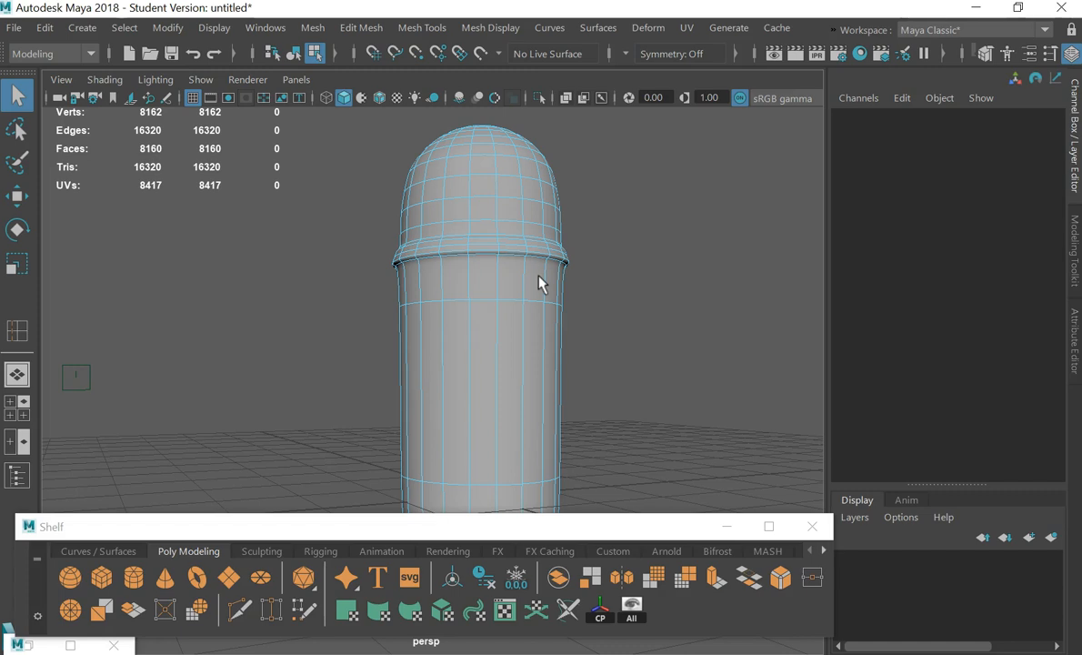
pyautogui.scroll(-4, 542, 323)
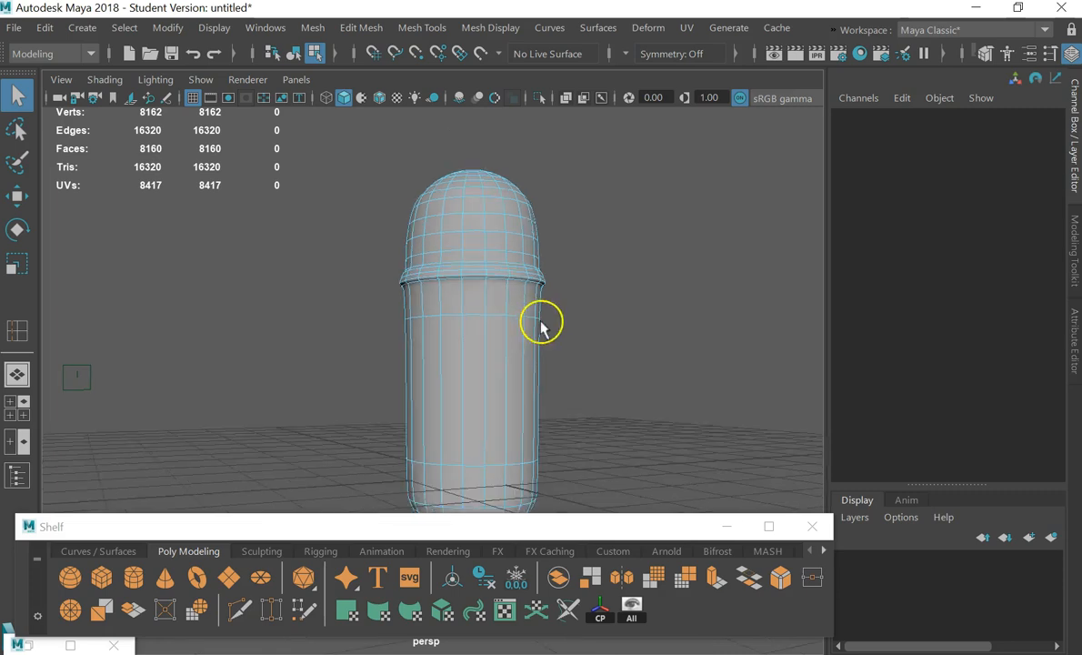
pyautogui.keyDown('alt'); pyautogui.moveTo(555, 326); pyautogui.dragTo(478, 374); pyautogui.keyUp('alt')
pyautogui.keyDown('alt'); pyautogui.moveTo(478, 375); pyautogui.dragTo(506, 316, button='right'); pyautogui.keyUp('alt')
pyautogui.keyDown('alt'); pyautogui.moveTo(553, 334); pyautogui.dragTo(444, 340); pyautogui.keyUp('alt')
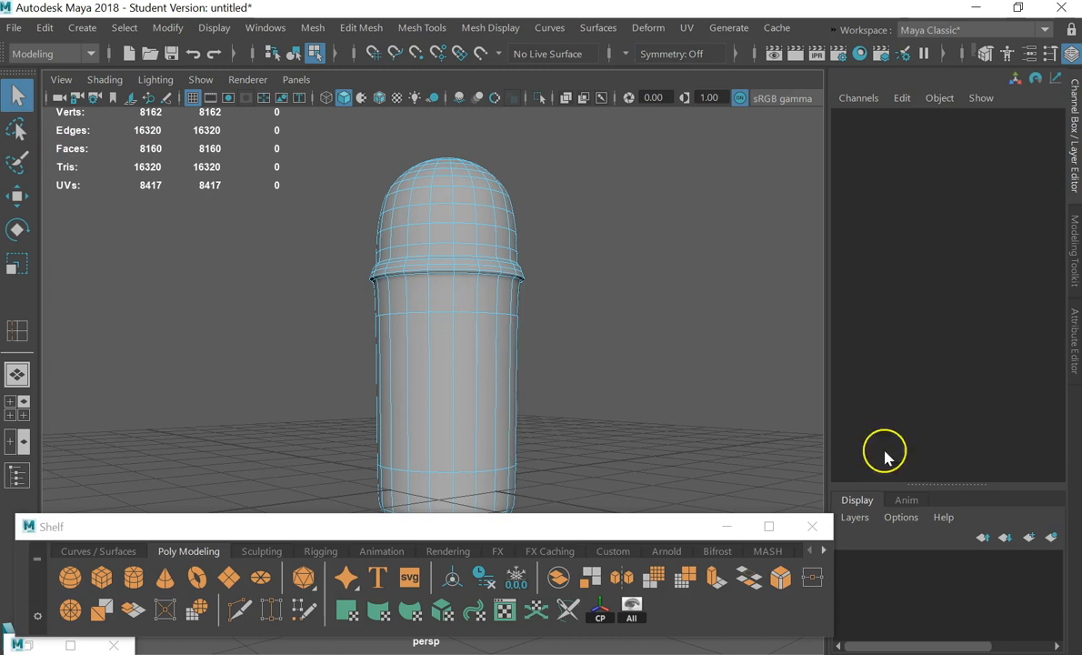
# Show the Modeling Toolkit, select the whole capsule in object mode and apply Smooth with 4 divisions
pyautogui.moveTo(663, 526); pyautogui.dragTo(684, 464)
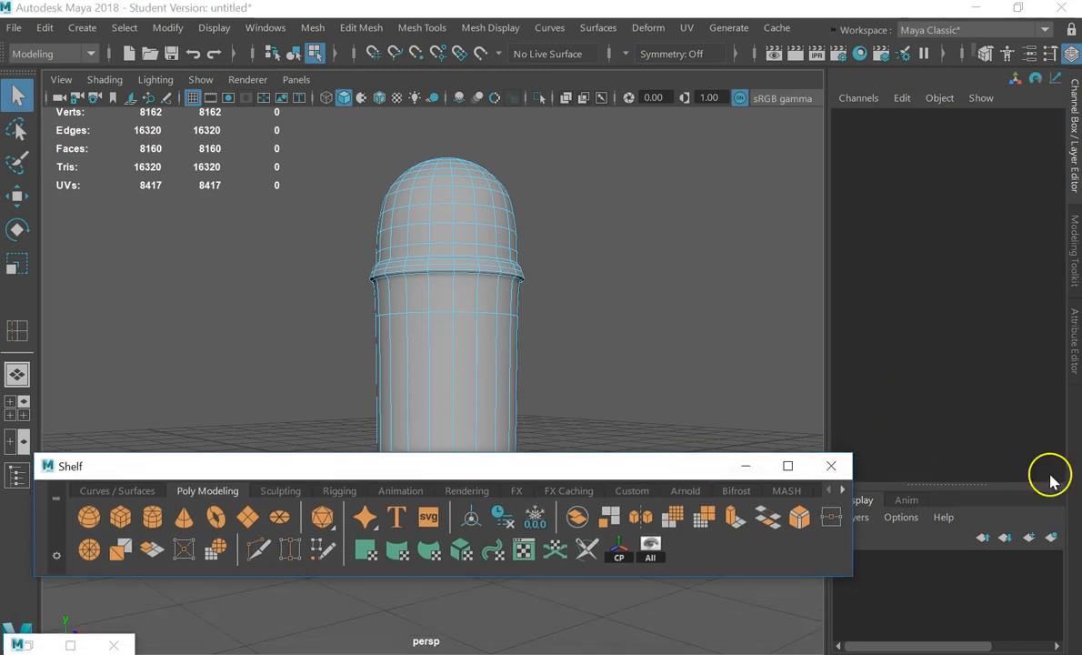
pyautogui.click(1073, 261)
pyautogui.moveTo(662, 495); pyautogui.dragTo(659, 549)
pyautogui.keyDown('alt'); pyautogui.moveTo(419, 309); pyautogui.dragTo(445, 331); pyautogui.keyUp('alt')
pyautogui.moveTo(459, 354); pyautogui.dragTo(543, 85, button='right')
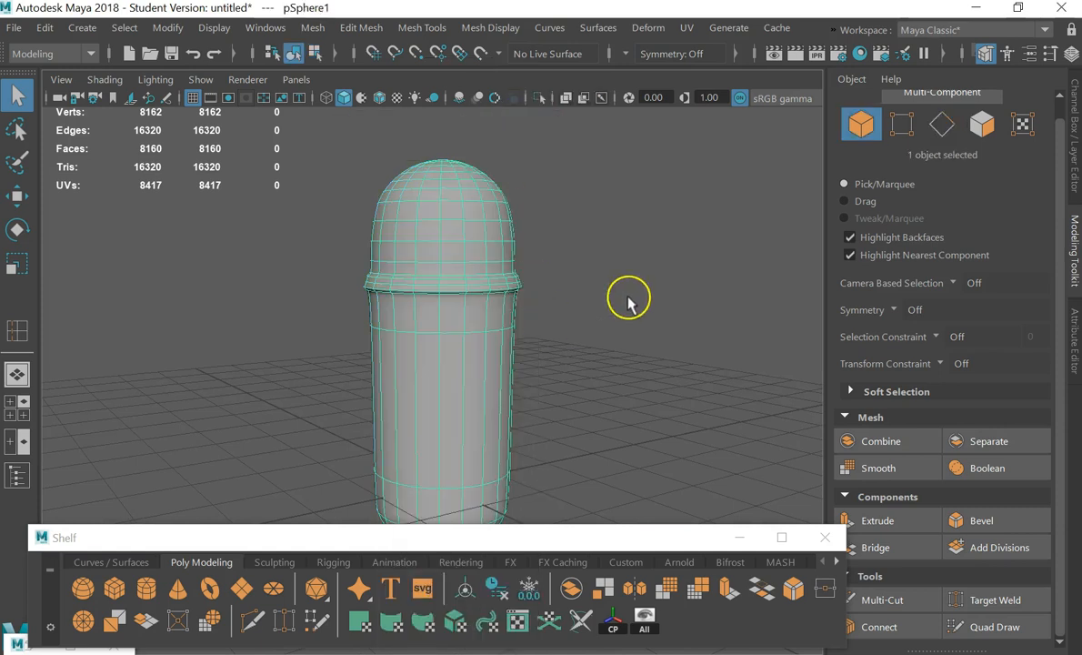
pyautogui.click(429, 359)
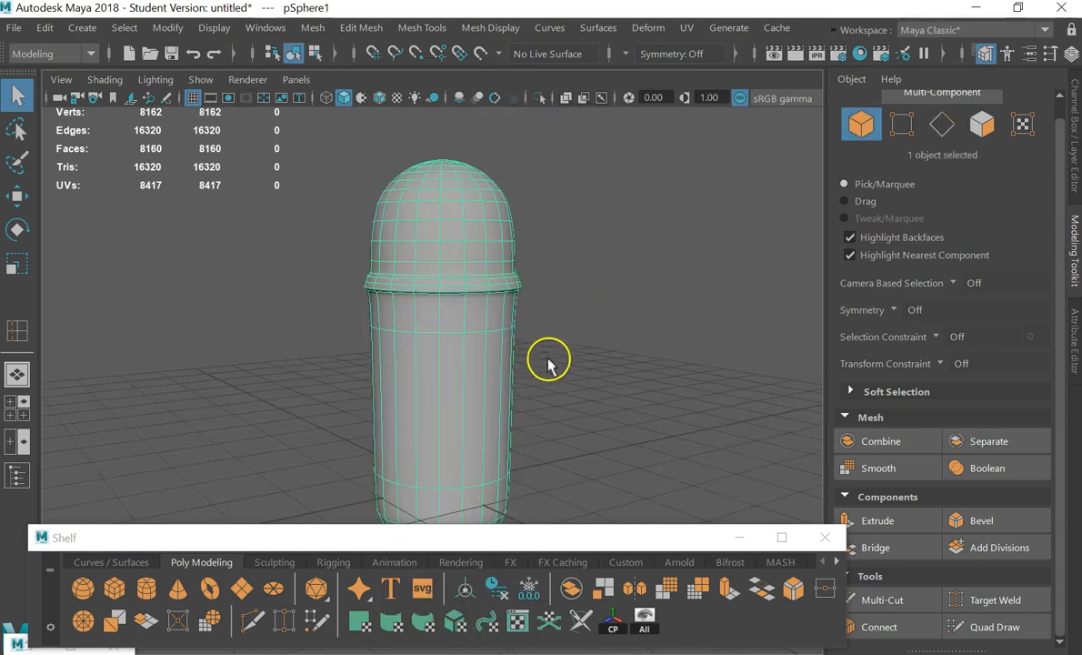
pyautogui.click(881, 468)
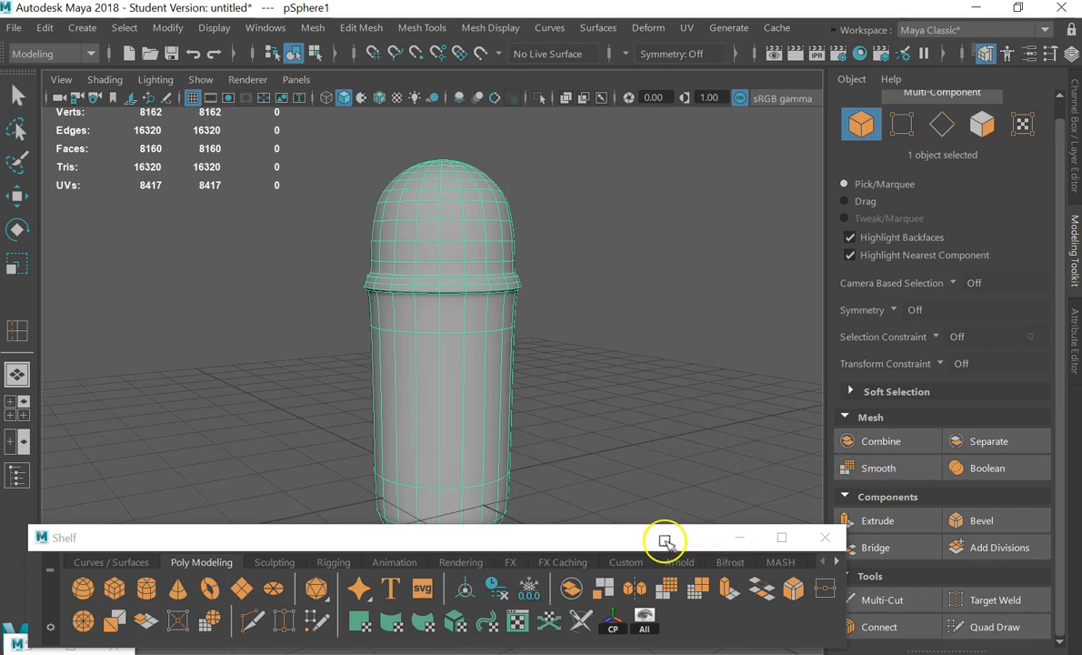
pyautogui.click(573, 537)
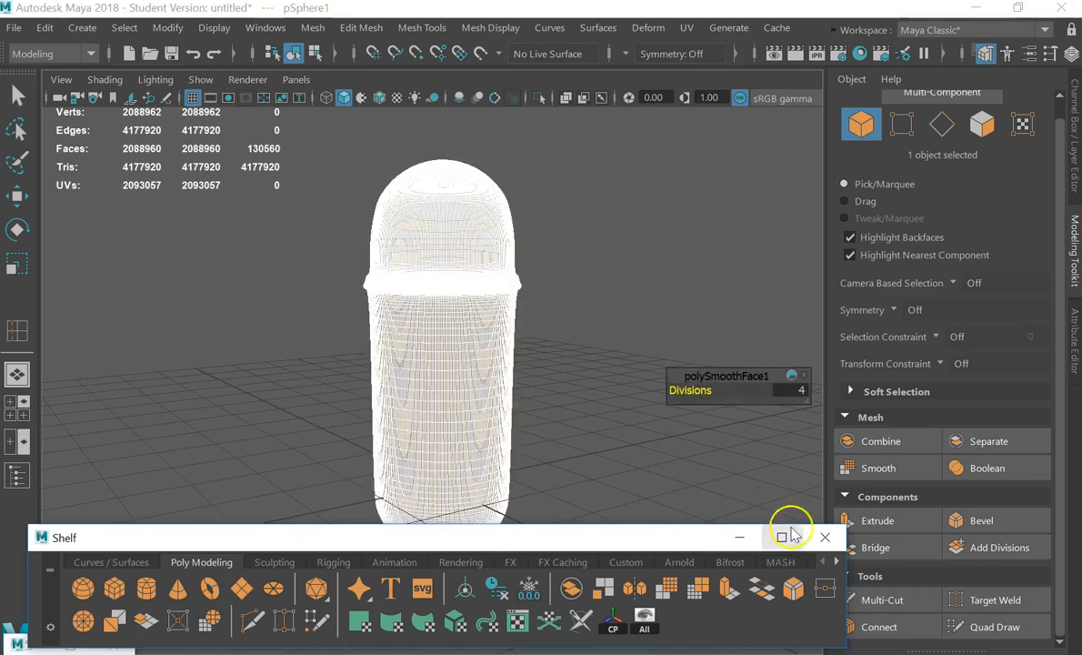
# Set the Smooth operation's divisions to 3 and reselect the capsule as a whole object
pyautogui.scroll(6, 309, 351)
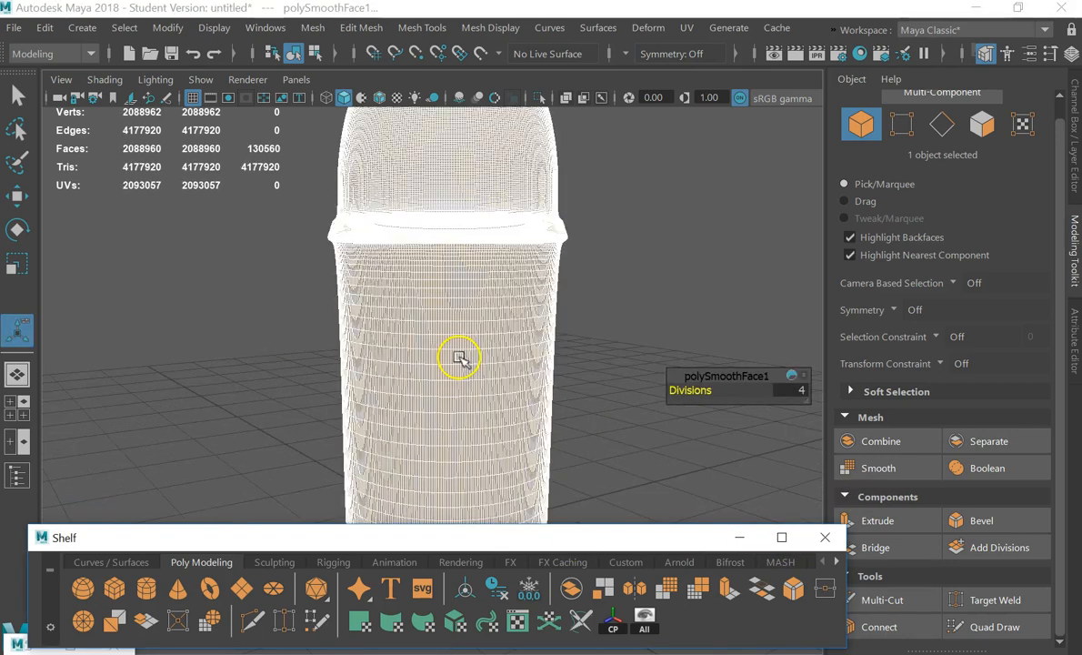
pyautogui.scroll(4, 460, 357)
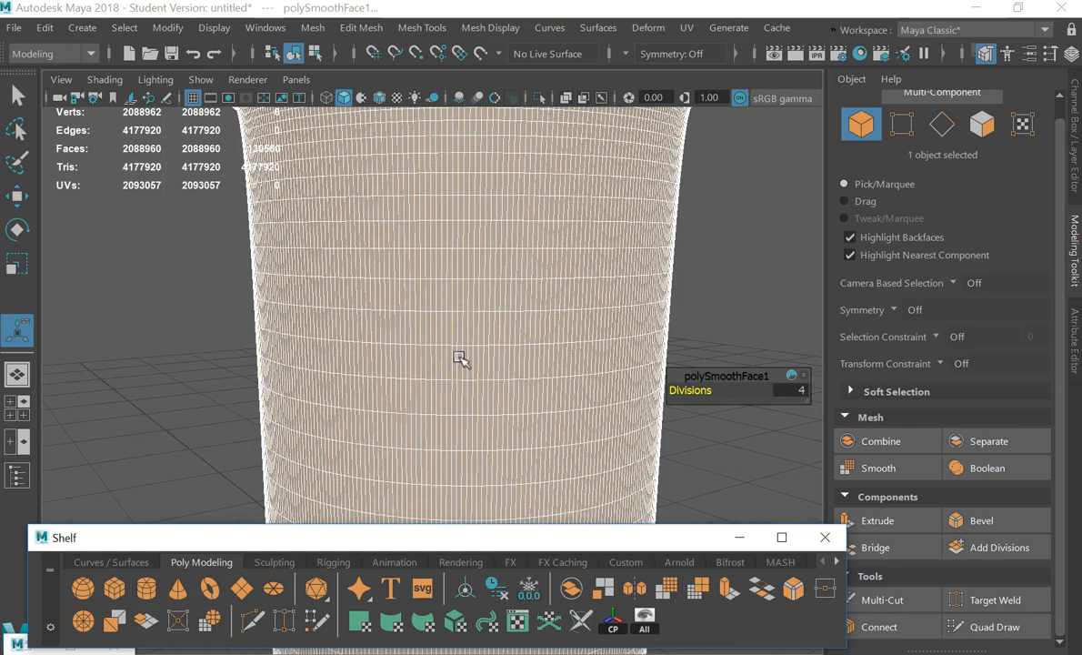
pyautogui.scroll(-3, 459, 357)
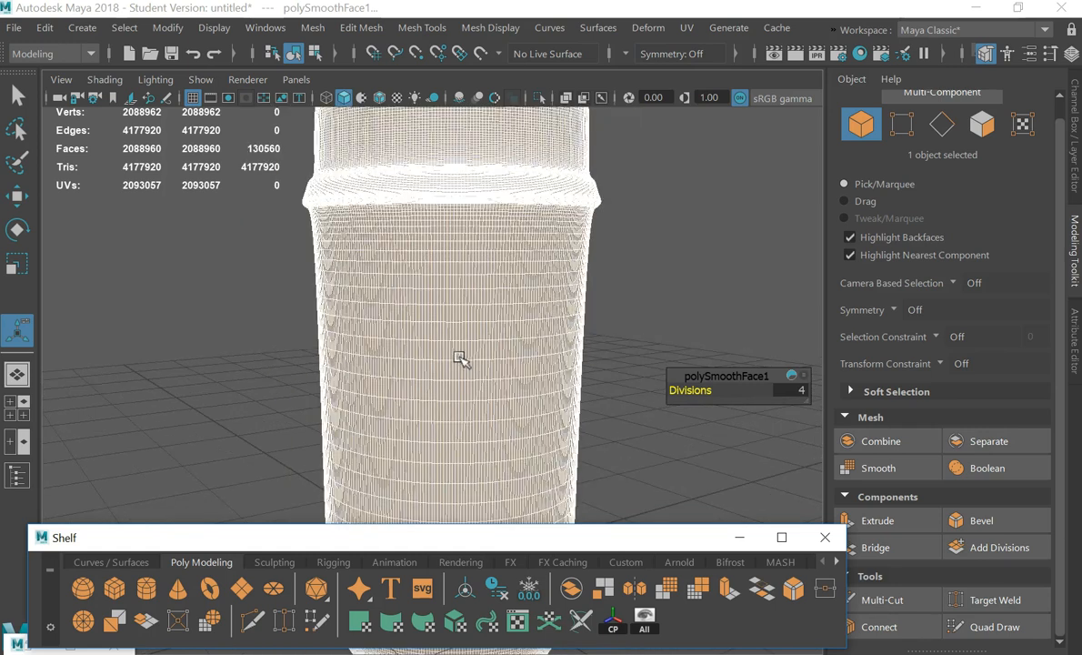
pyautogui.click(797, 390)
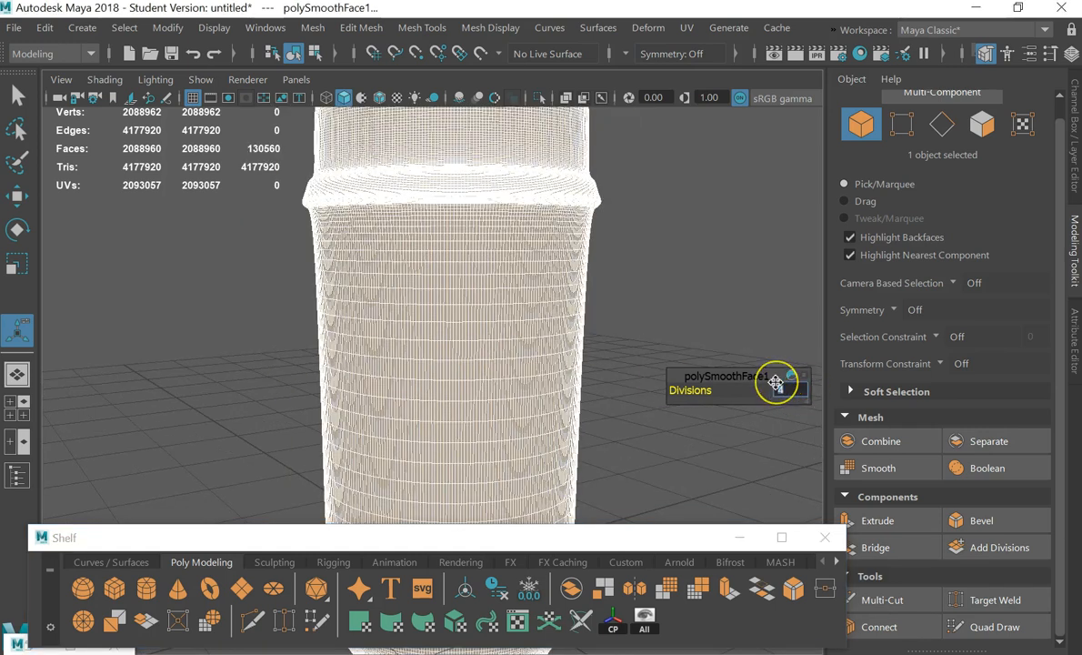
pyautogui.moveTo(786, 384); pyautogui.dragTo(788, 400)
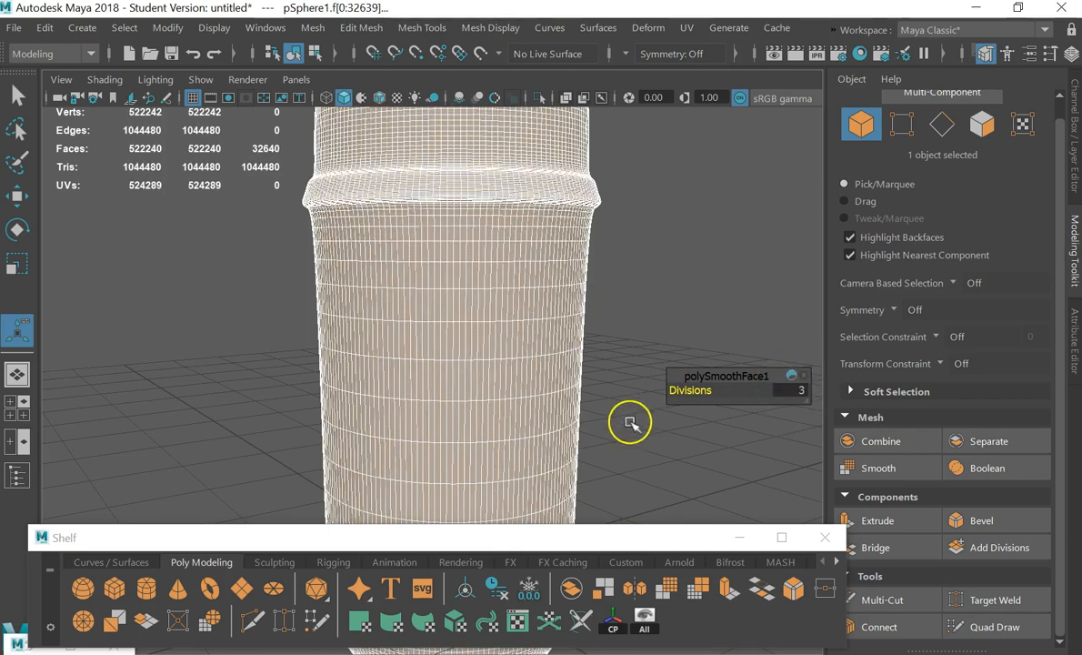
pyautogui.click(176, 241)
pyautogui.click(496, 362)
# Frame the smoothed capsule and show it unselected in the front view
pyautogui.keyDown('alt'); pyautogui.moveTo(495, 362); pyautogui.dragTo(514, 338); pyautogui.keyUp('alt')
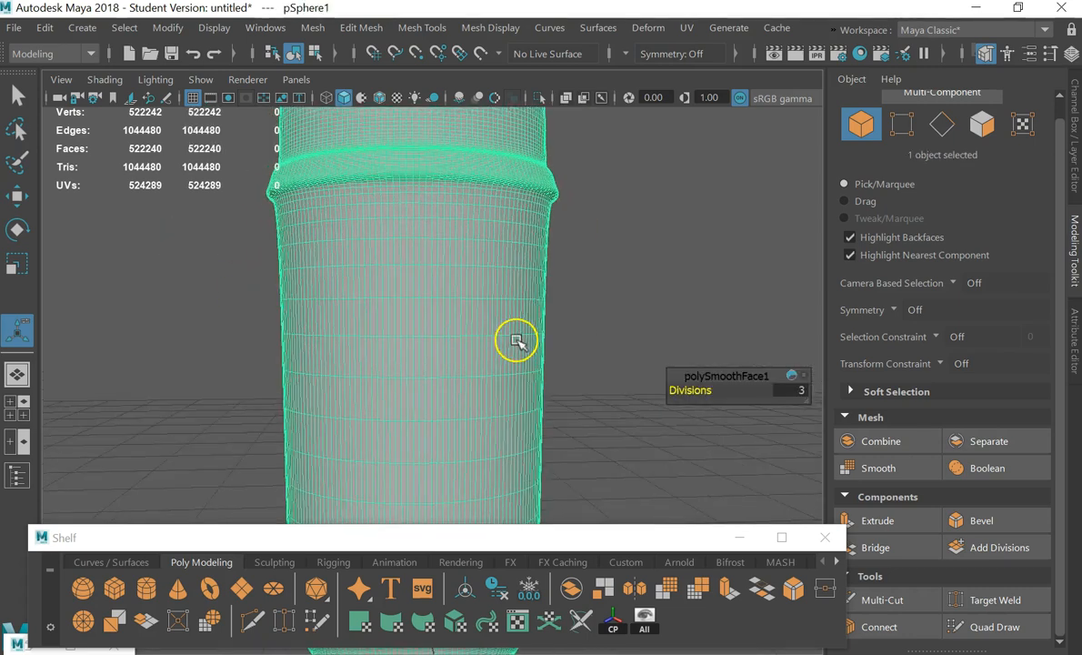
pyautogui.press('f')
pyautogui.press('space')
pyautogui.press('space')
pyautogui.keyDown('alt'); pyautogui.moveTo(242, 459); pyautogui.dragTo(545, 455, button='right'); pyautogui.keyUp('alt')
pyautogui.click(546, 455)
pyautogui.keyDown('alt'); pyautogui.moveTo(436, 462); pyautogui.dragTo(575, 292, button='middle'); pyautogui.keyUp('alt')
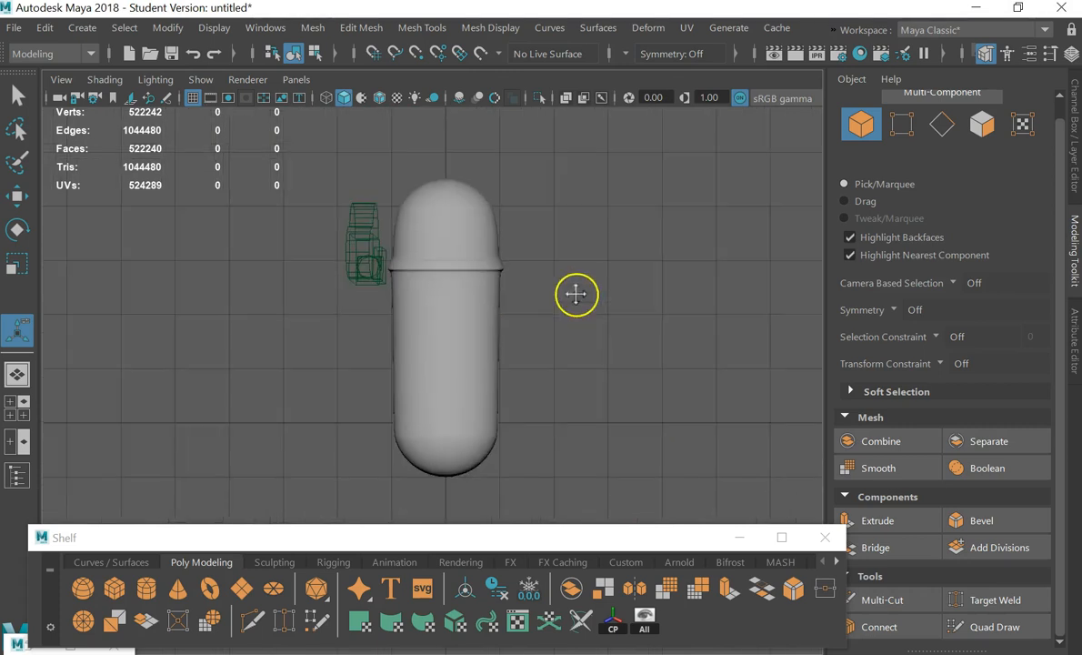
# In face mode, select a band of the body's faces below the ridge, scale it down vertically and clear the selection
pyautogui.click(425, 334)
pyautogui.keyDown('alt'); pyautogui.moveTo(425, 334); pyautogui.dragTo(497, 286, button='right'); pyautogui.keyUp('alt')
pyautogui.moveTo(430, 357); pyautogui.dragTo(442, 167, button='right')
pyautogui.scroll(-5, 406, 410)
pyautogui.scroll(4, 391, 373)
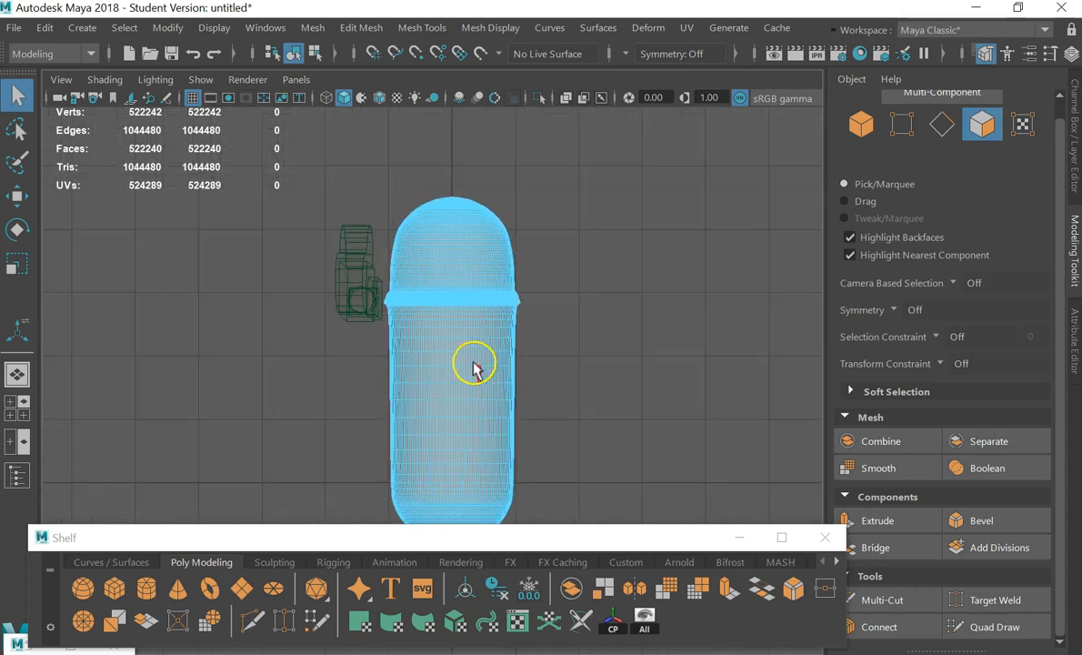
pyautogui.scroll(2, 463, 382)
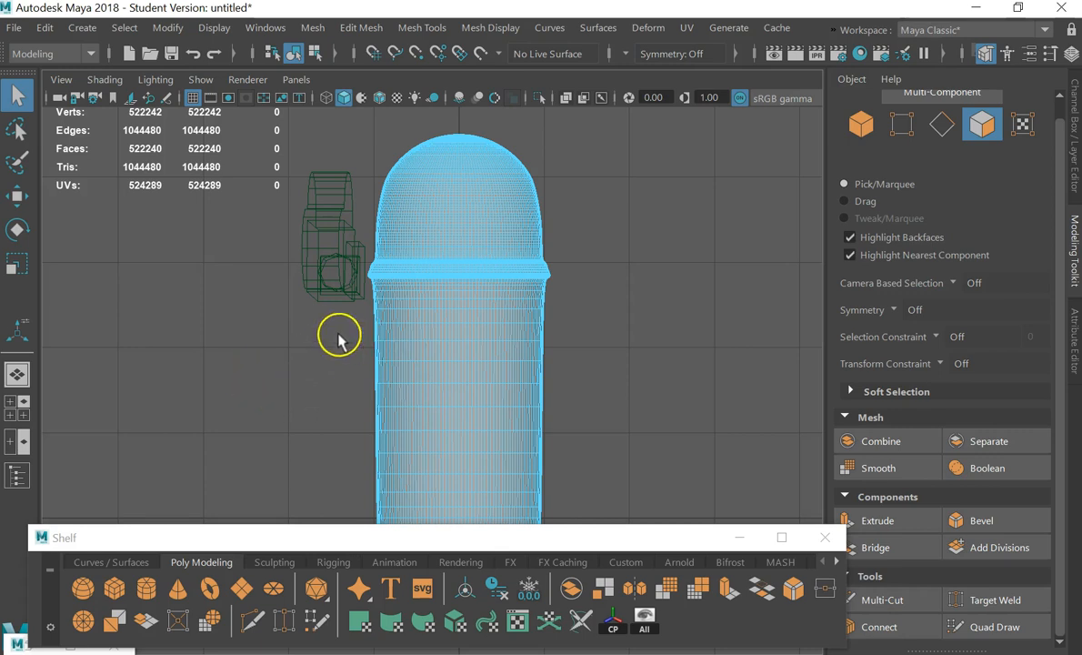
pyautogui.scroll(1, 352, 323)
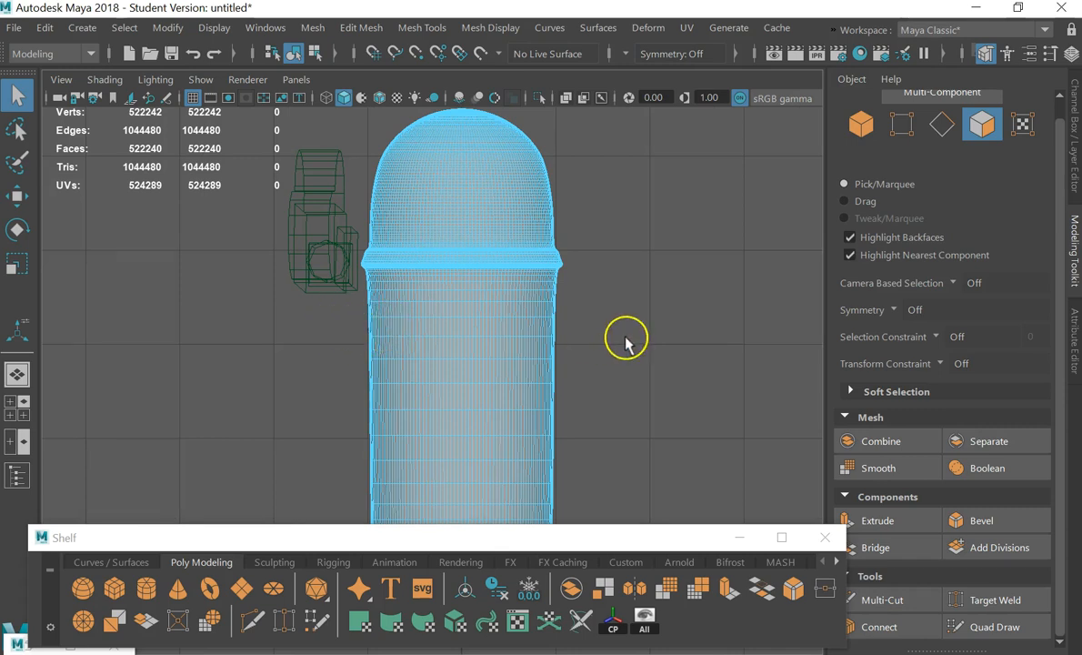
pyautogui.moveTo(352, 323); pyautogui.dragTo(579, 474)
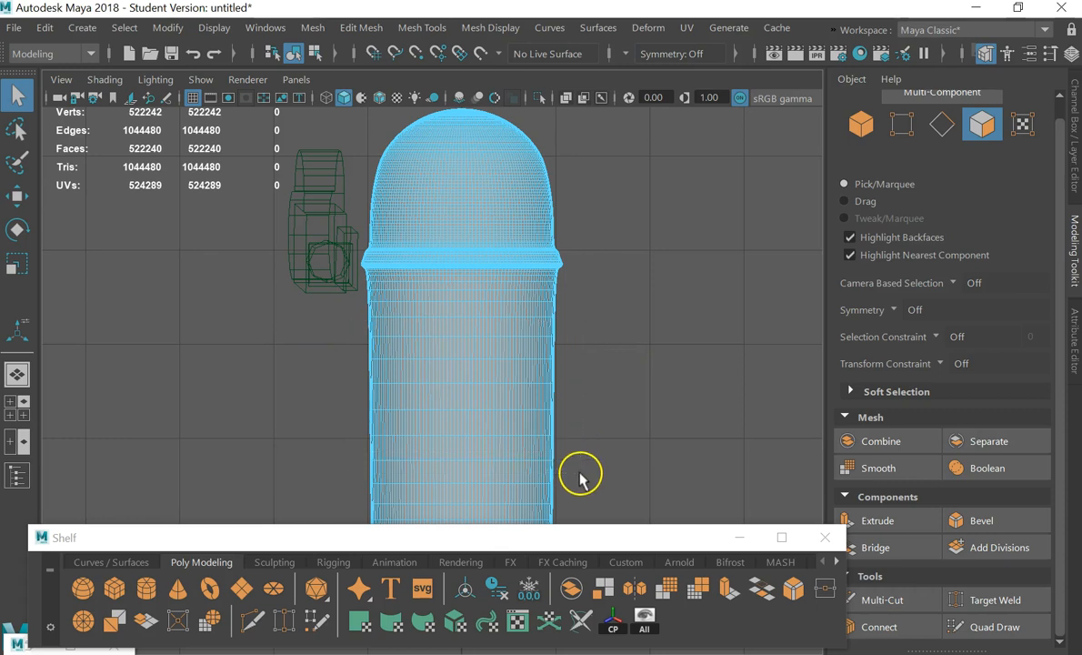
pyautogui.press('e')
pyautogui.press('r')
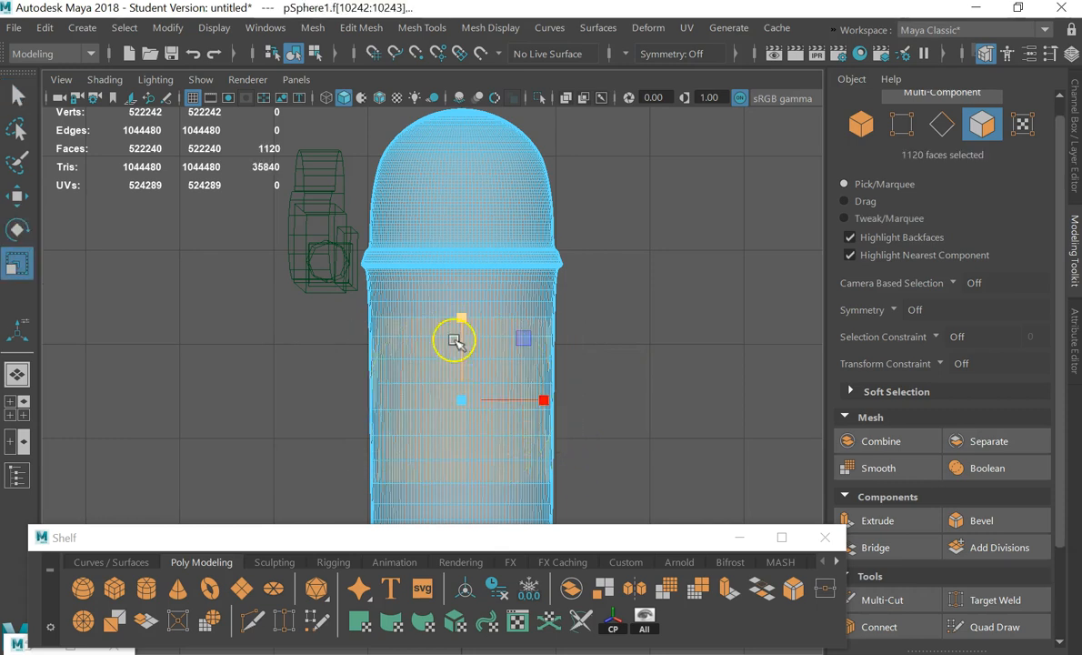
pyautogui.moveTo(461, 316); pyautogui.dragTo(467, 358)
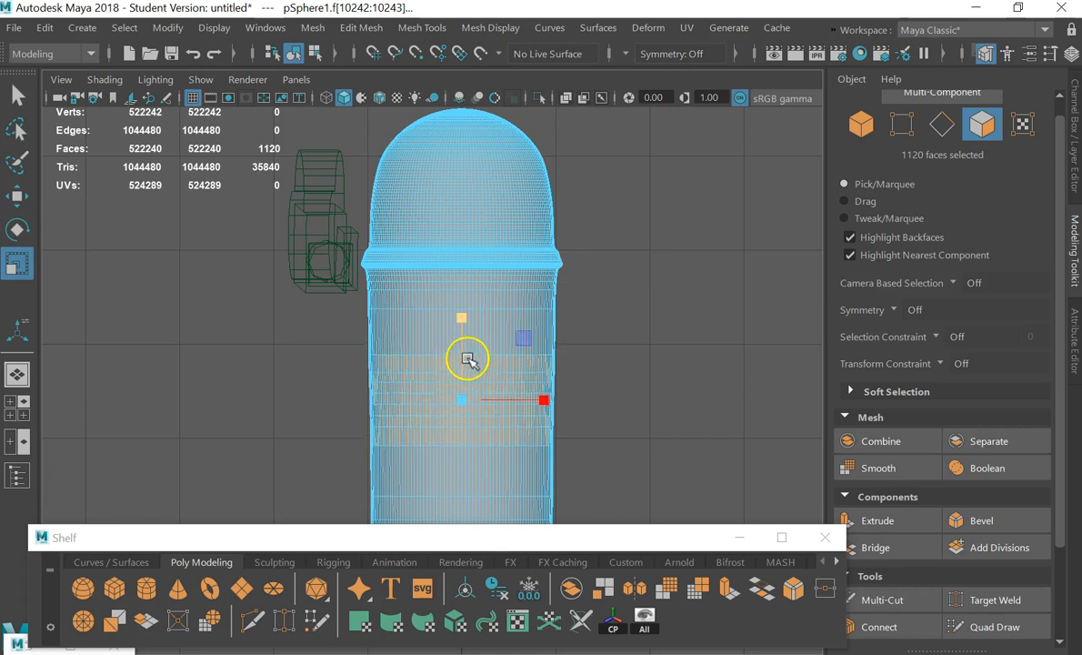
pyautogui.click(637, 342)
# Clear the selection of the body's face band in the front view
pyautogui.scroll(1, 394, 393)
pyautogui.scroll(-5, 403, 394)
pyautogui.scroll(5, 482, 389)
pyautogui.moveTo(612, 360); pyautogui.dragTo(589, 434)
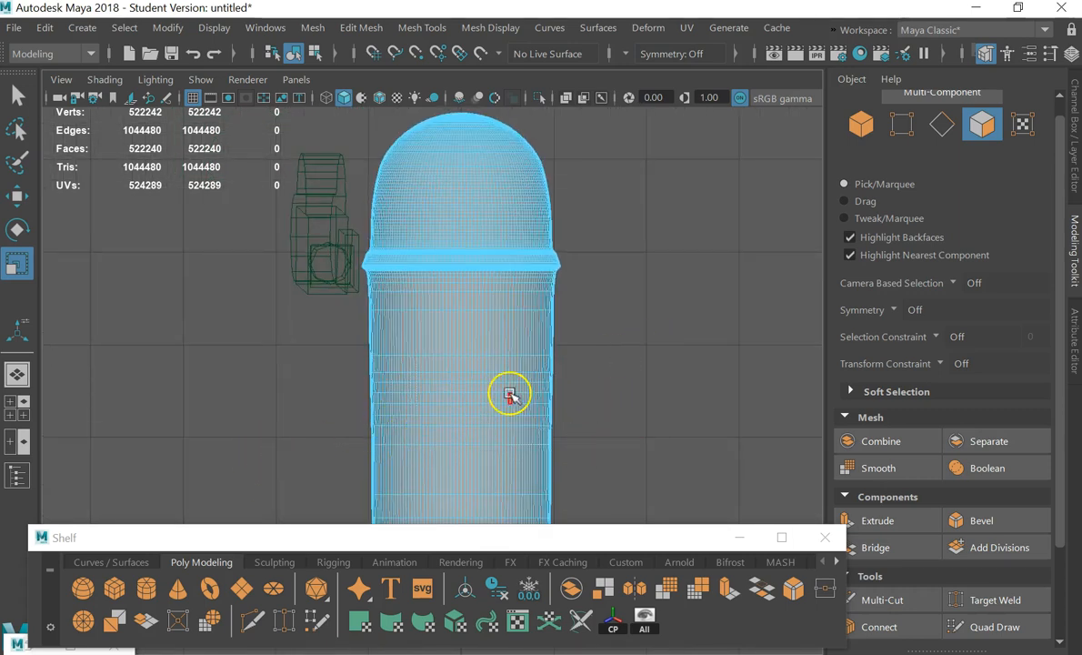
pyautogui.scroll(3, 488, 404)
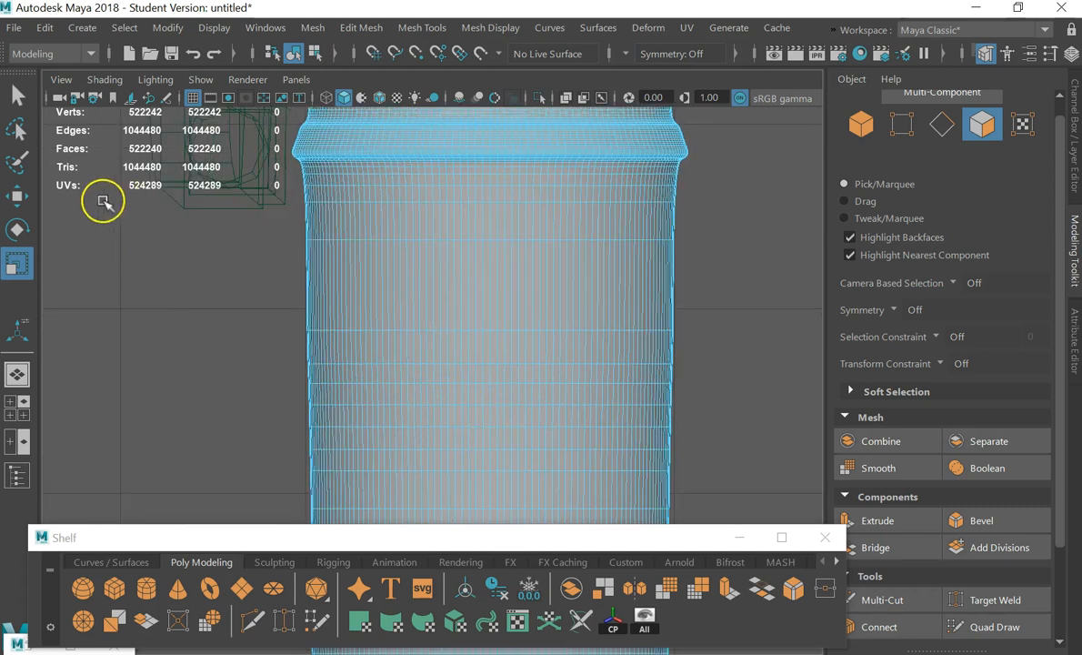
# Lasso-select a patch of faces on the body just below the ridge and examine it in the perspective view
pyautogui.click(16, 162)
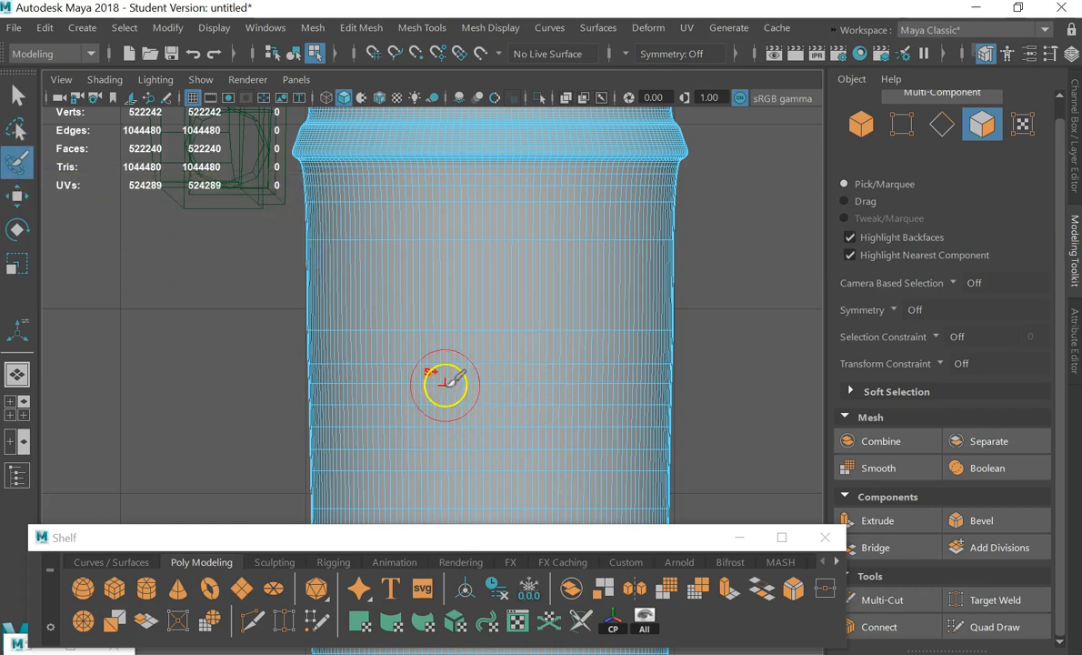
pyautogui.scroll(3, 509, 401)
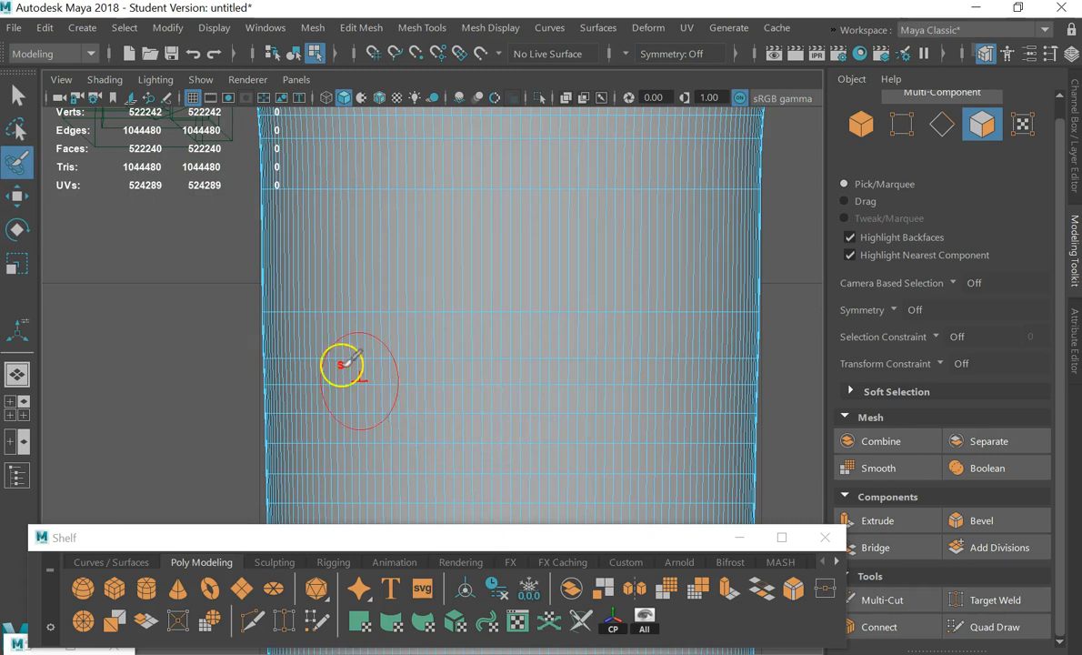
pyautogui.click(20, 132)
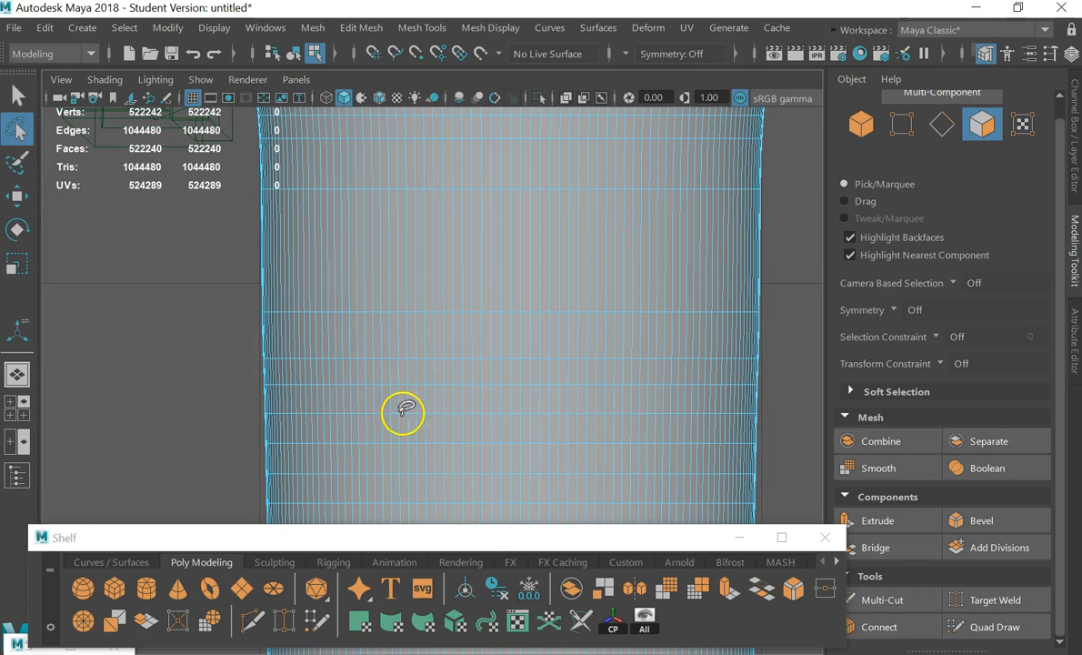
pyautogui.scroll(-5, 397, 415)
pyautogui.scroll(8, 398, 415)
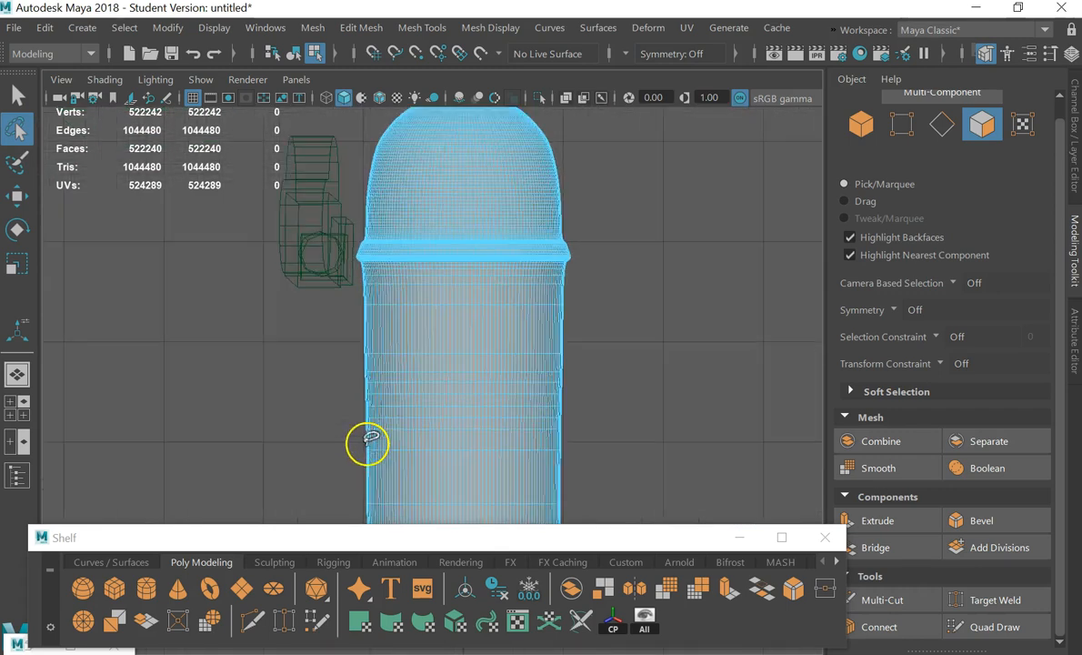
pyautogui.moveTo(420, 450)
pyautogui.mouseDown()
pyautogui.moveTo(270, 297)
pyautogui.moveTo(426, 435)
pyautogui.mouseUp()
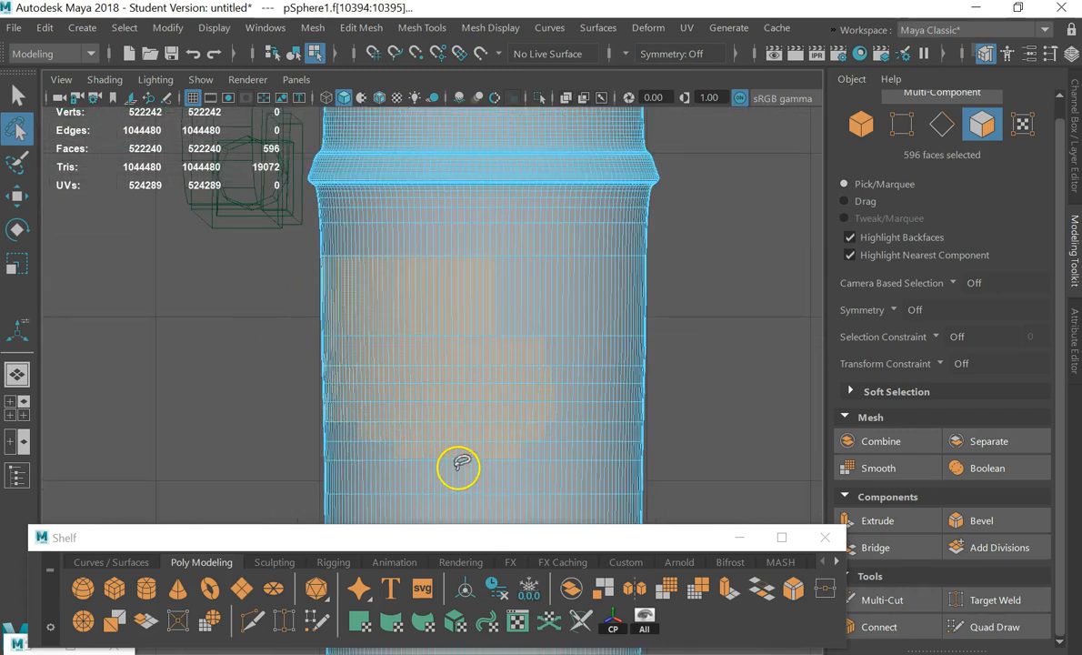
pyautogui.press('space')
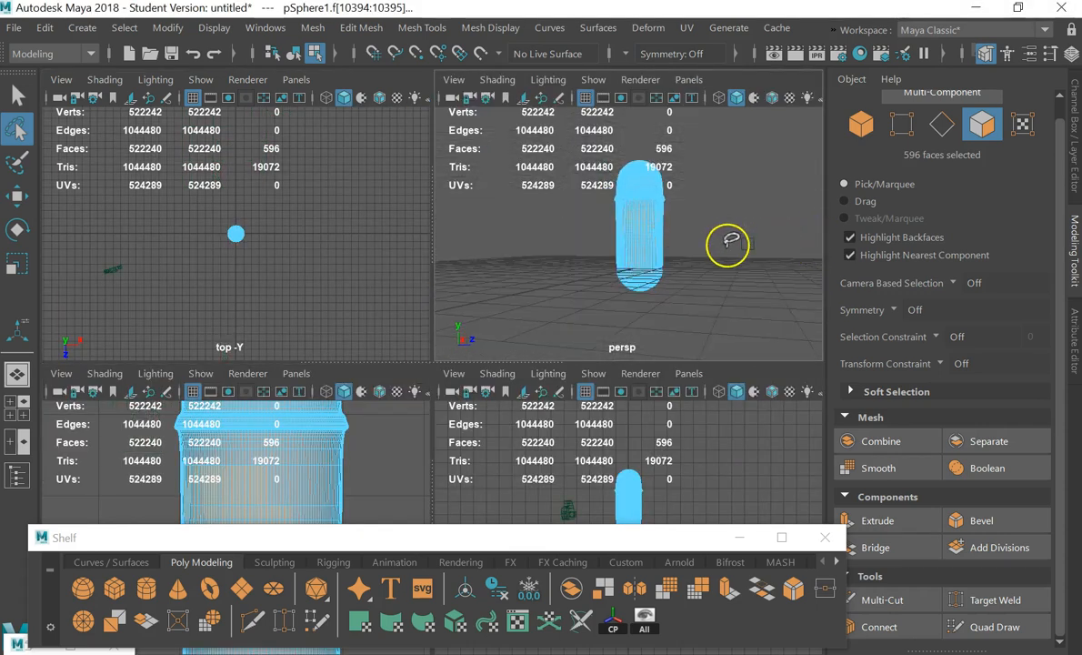
pyautogui.press('f')
pyautogui.keyDown('alt'); pyautogui.moveTo(541, 249); pyautogui.dragTo(471, 254); pyautogui.keyUp('alt')
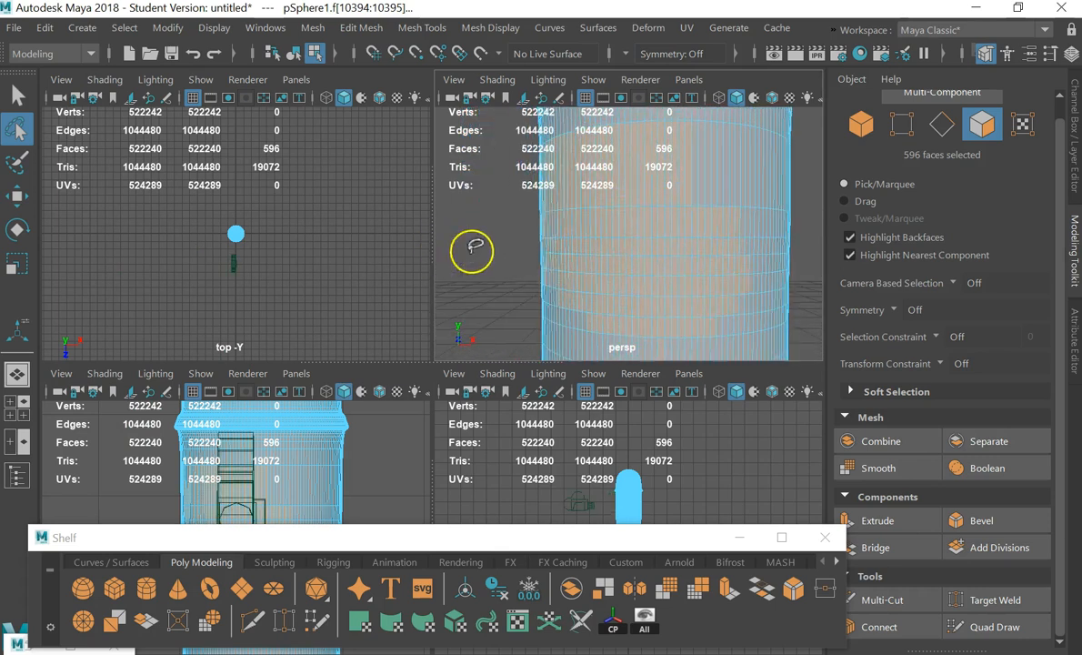
# Lasso-select a smaller patch of body faces, check it in perspective, then deselect it and show the whole capsule in the front view
pyautogui.click(411, 452)
pyautogui.moveTo(397, 447)
pyautogui.mouseDown()
pyautogui.moveTo(304, 464)
pyautogui.moveTo(357, 514)
pyautogui.moveTo(379, 503)
pyautogui.mouseUp()
pyautogui.press('f')
pyautogui.keyDown('alt'); pyautogui.moveTo(664, 258); pyautogui.dragTo(515, 253); pyautogui.keyUp('alt')
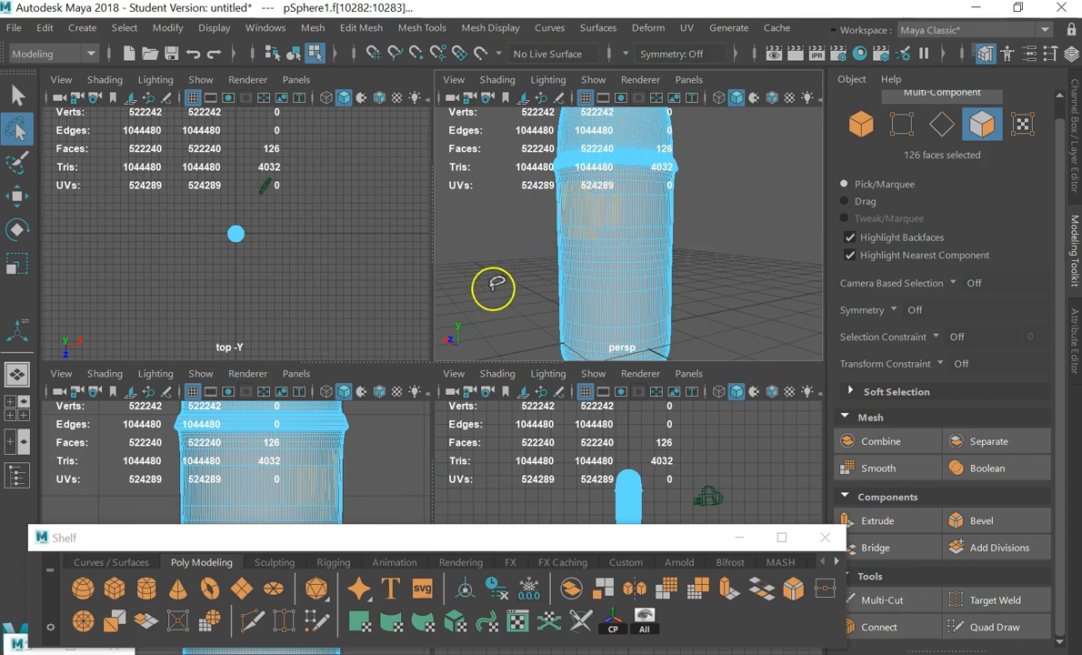
pyautogui.press('space')
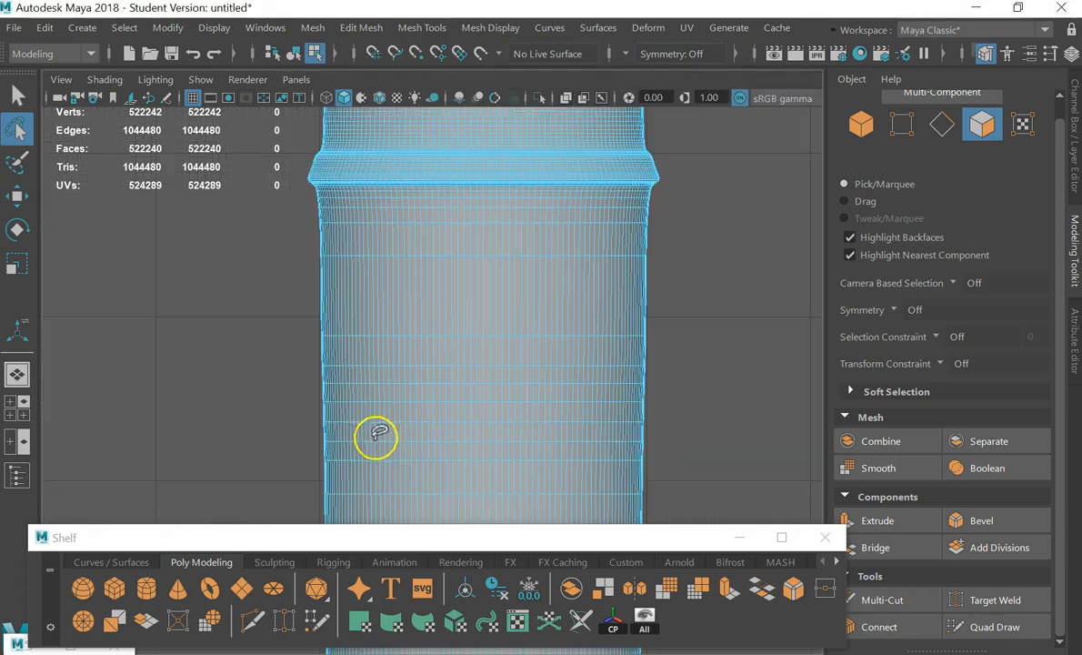
pyautogui.press('f')
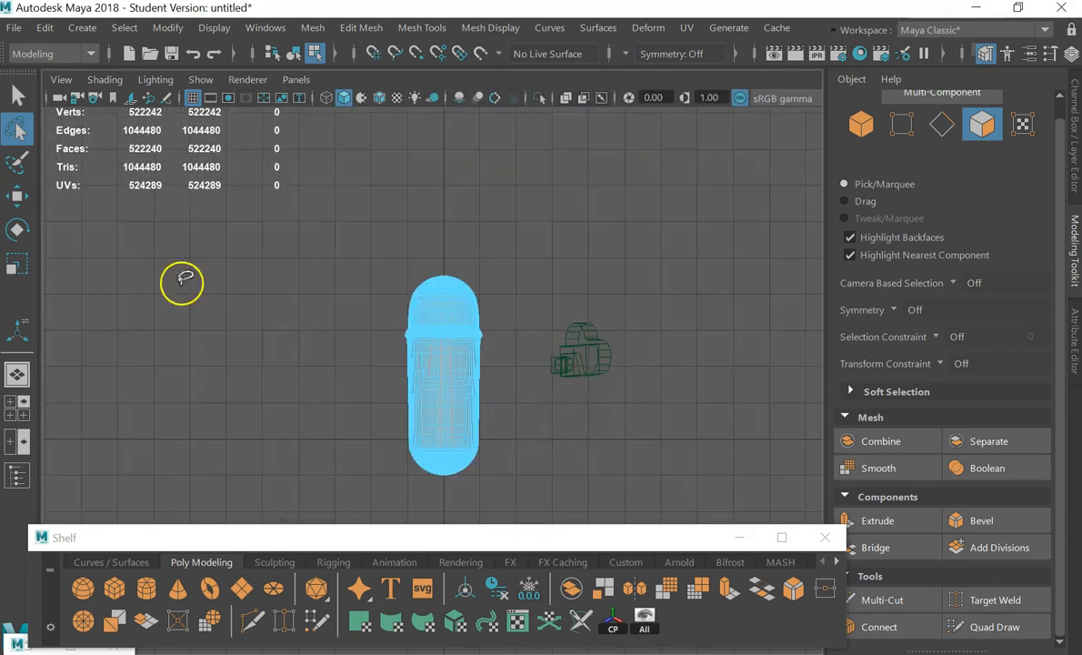
# Try painting a face selection on the body's front with the Paint Selection brush reduced to about 0.19, then clear it
pyautogui.click(15, 168)
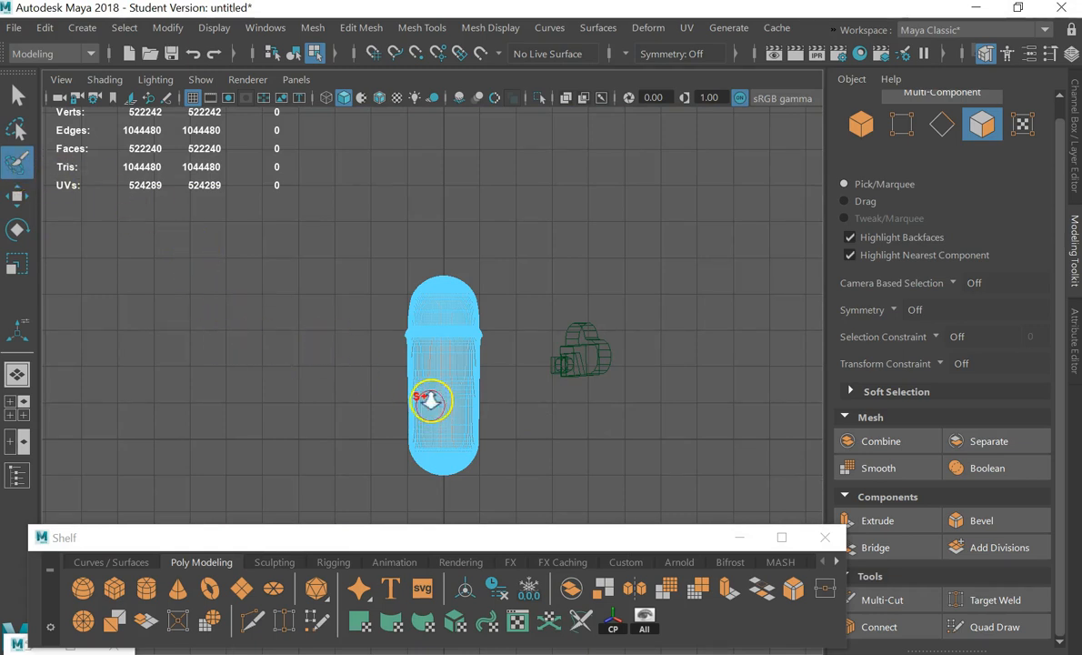
pyautogui.scroll(5, 433, 387)
pyautogui.press('b')
pyautogui.moveTo(455, 369)
pyautogui.mouseDown()
pyautogui.moveTo(679, 377)
pyautogui.moveTo(678, 391)
pyautogui.moveTo(369, 391)
pyautogui.moveTo(518, 394)
pyautogui.moveTo(350, 379)
pyautogui.mouseUp()
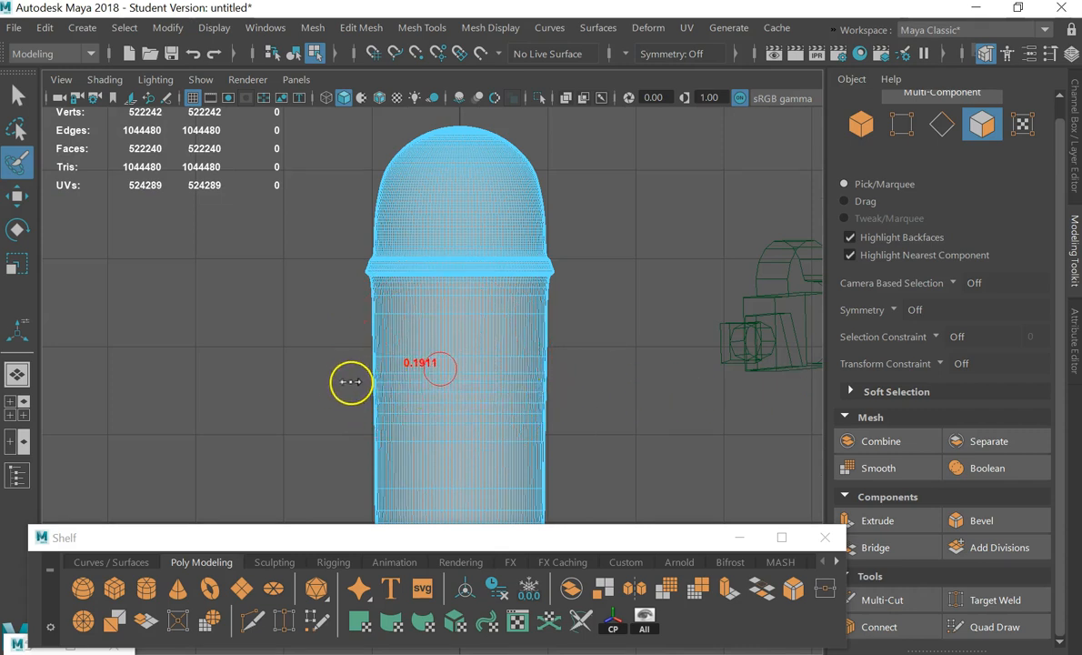
pyautogui.scroll(6, 472, 407)
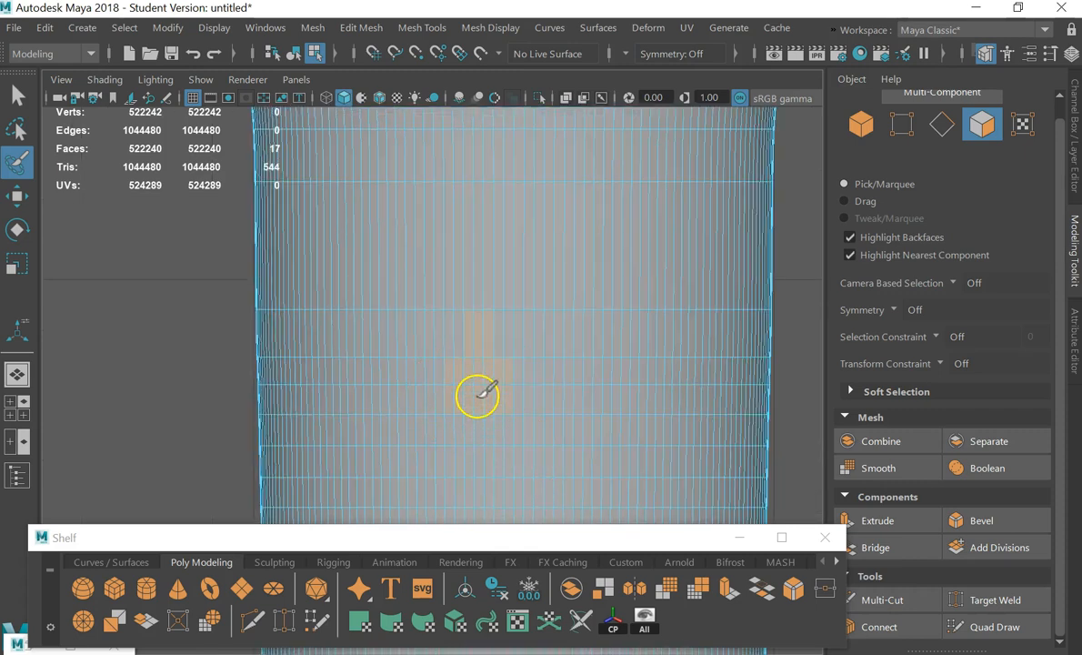
pyautogui.moveTo(476, 423); pyautogui.dragTo(484, 422)
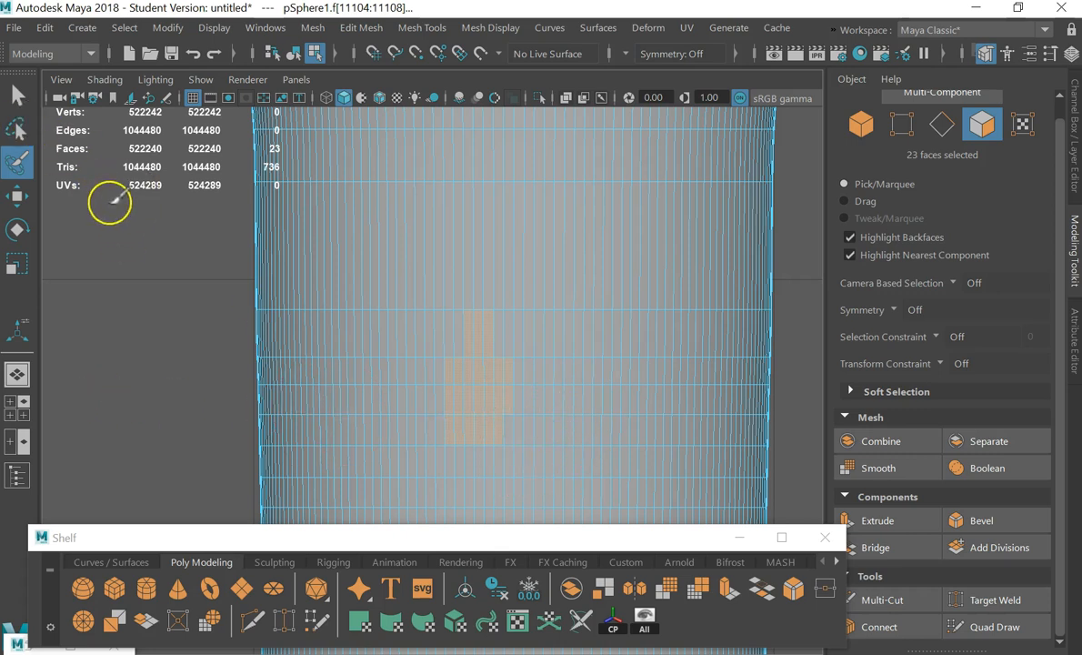
pyautogui.press('q')
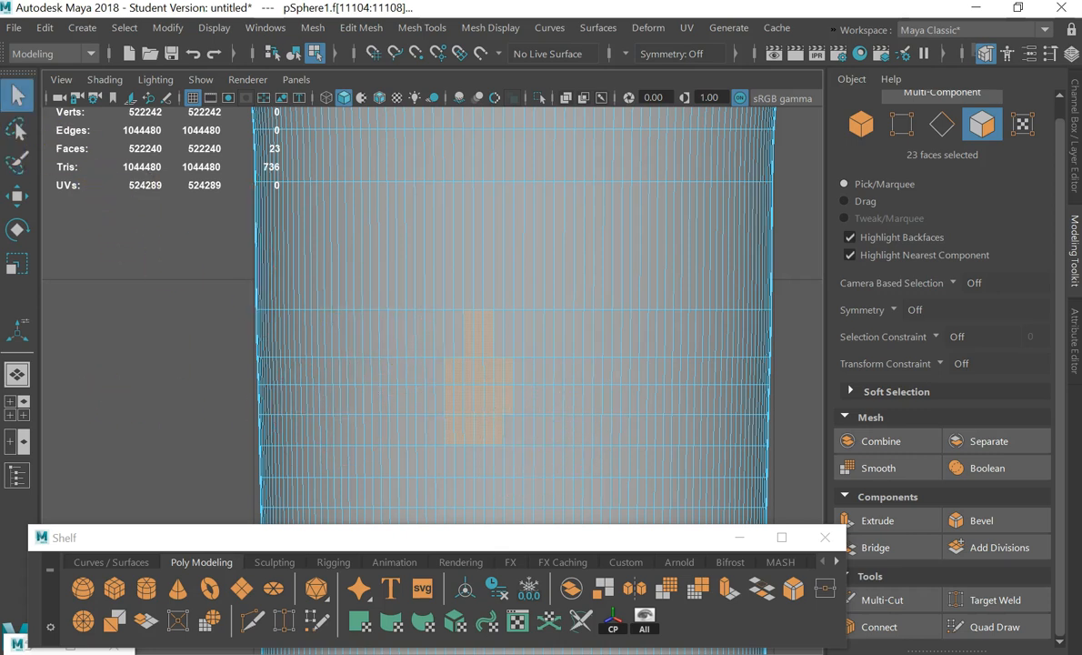
pyautogui.click(144, 261)
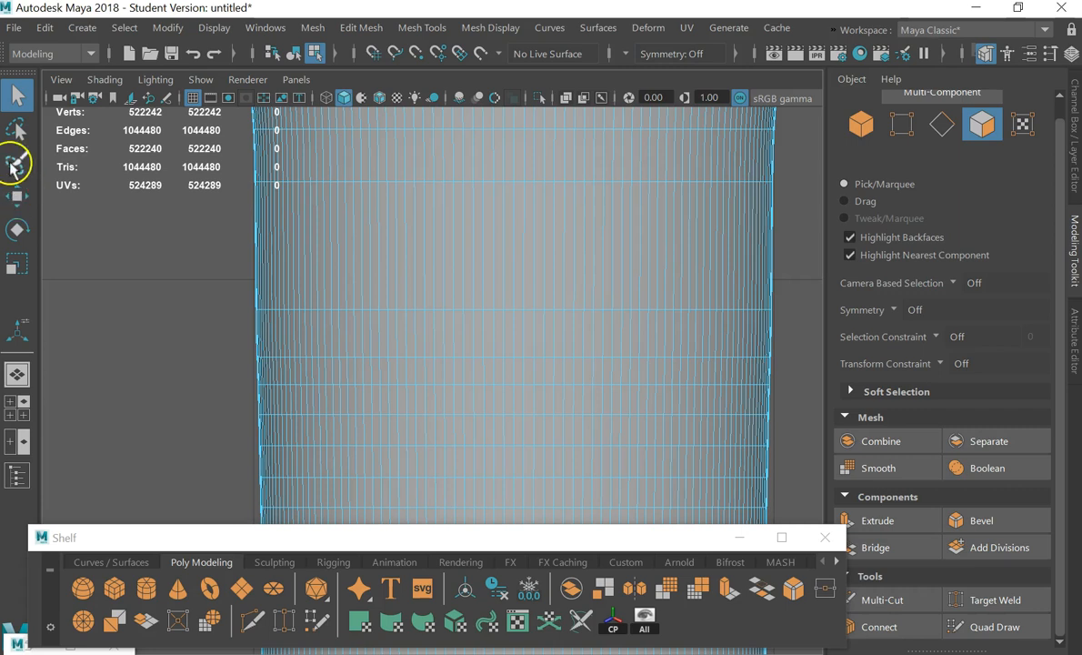
# Paint-select a block of faces on the body's front and complete its upper-left corner with the brush reduced to about 0.017
pyautogui.click(16, 164)
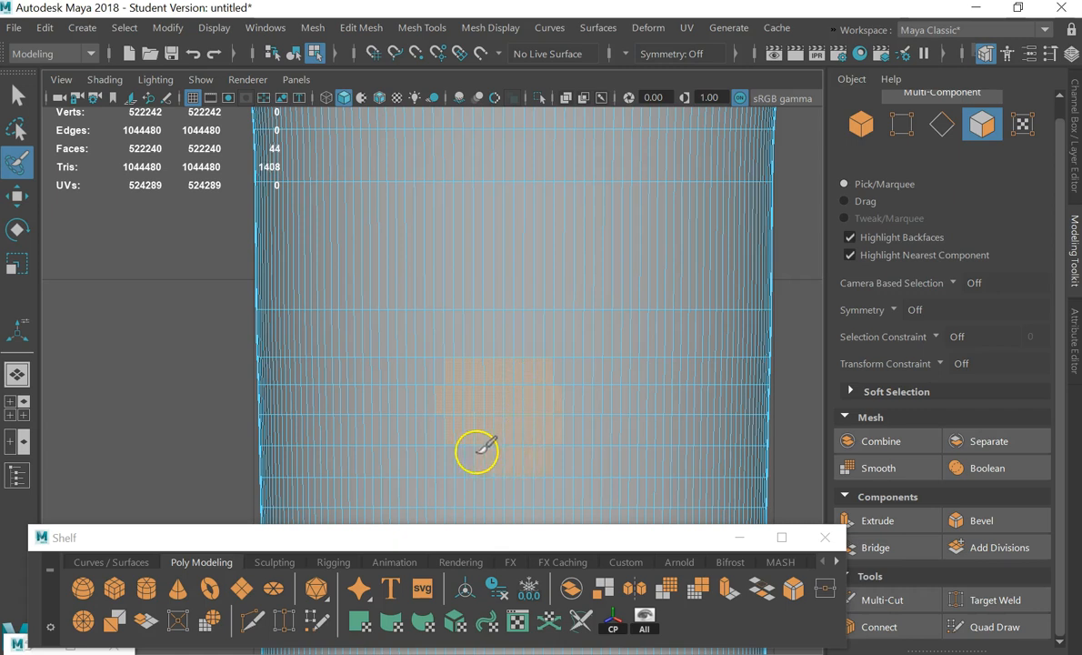
pyautogui.moveTo(465, 451); pyautogui.dragTo(466, 372)
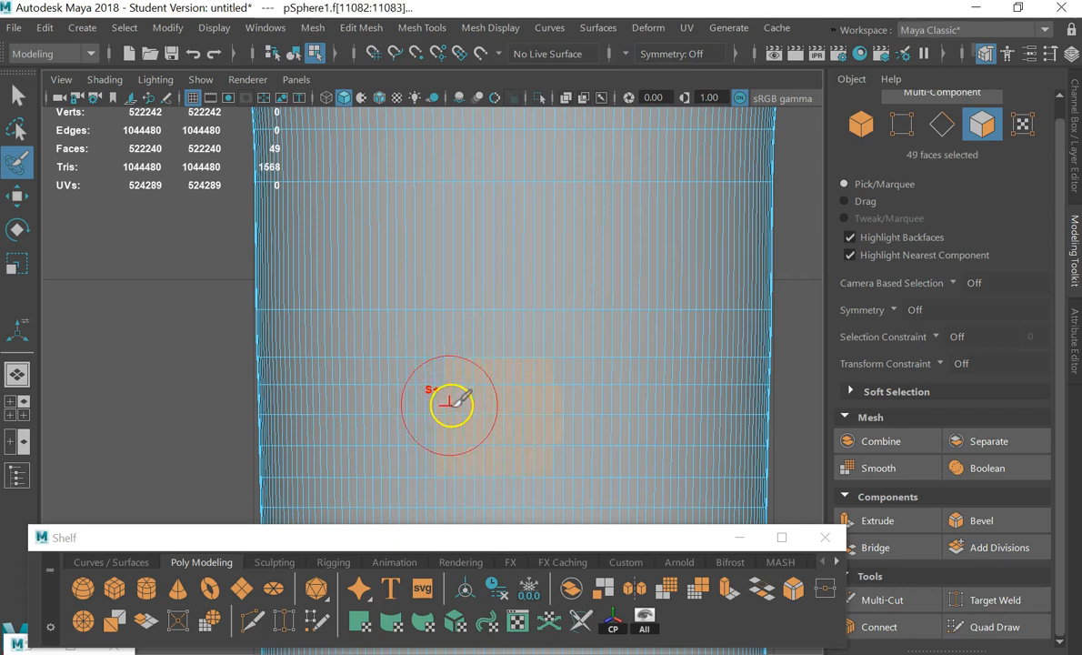
pyautogui.scroll(5, 443, 386)
pyautogui.press('b')
pyautogui.moveTo(518, 359)
pyautogui.mouseDown()
pyautogui.moveTo(464, 386)
pyautogui.moveTo(502, 386)
pyautogui.moveTo(424, 364)
pyautogui.mouseUp()
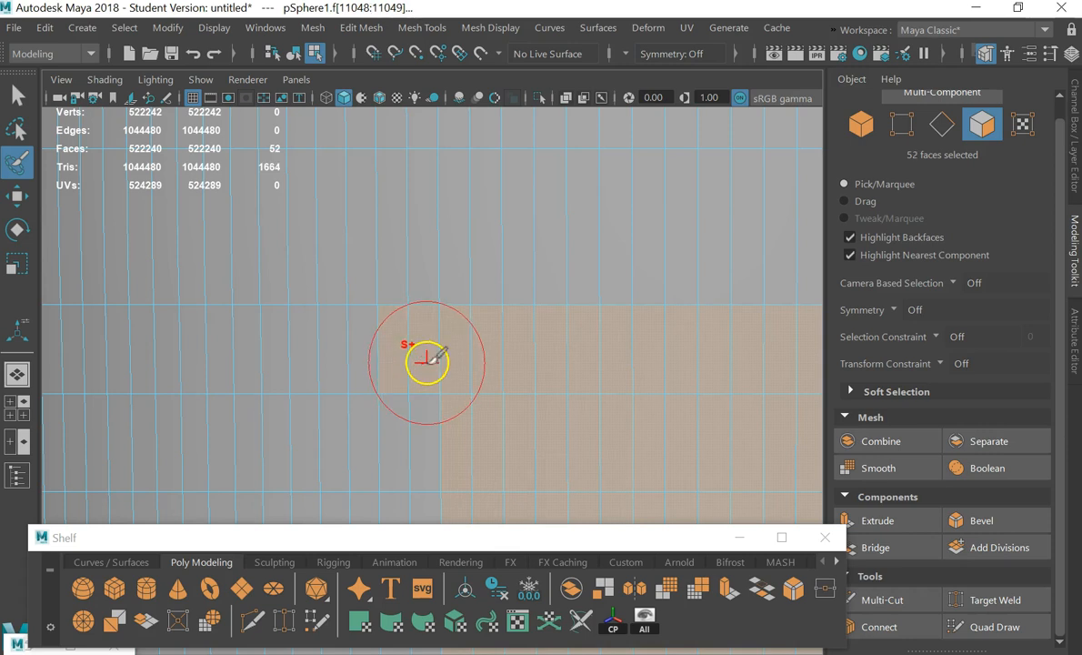
pyautogui.moveTo(431, 357)
pyautogui.mouseDown()
pyautogui.moveTo(415, 357)
pyautogui.moveTo(506, 357)
pyautogui.moveTo(639, 318)
pyautogui.moveTo(647, 325)
pyautogui.moveTo(626, 339)
pyautogui.mouseUp()
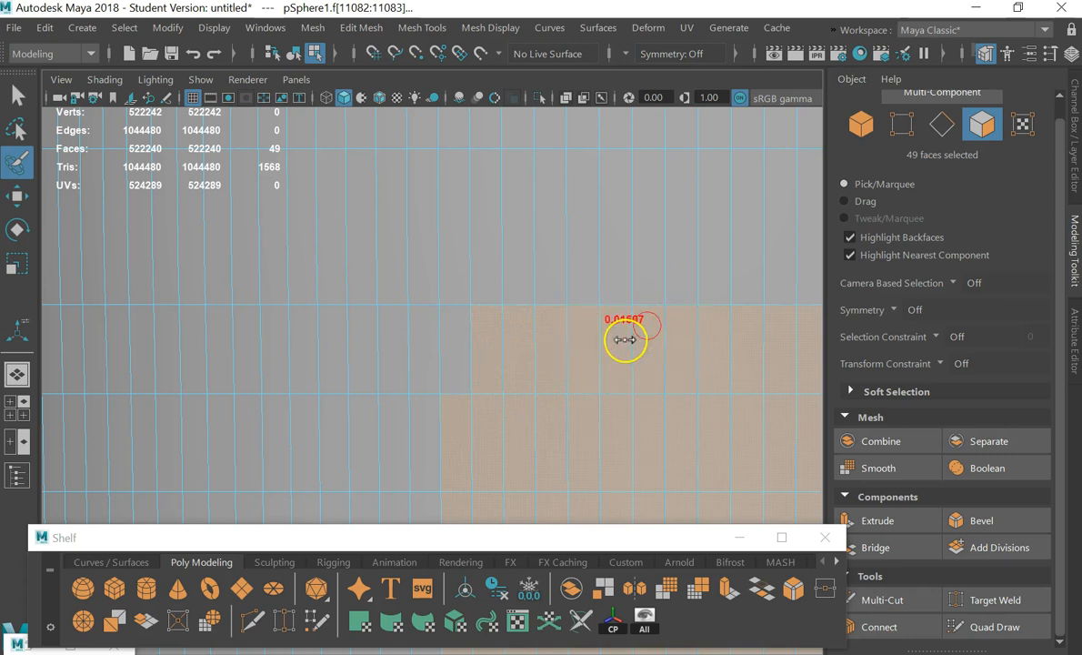
pyautogui.click(458, 354)
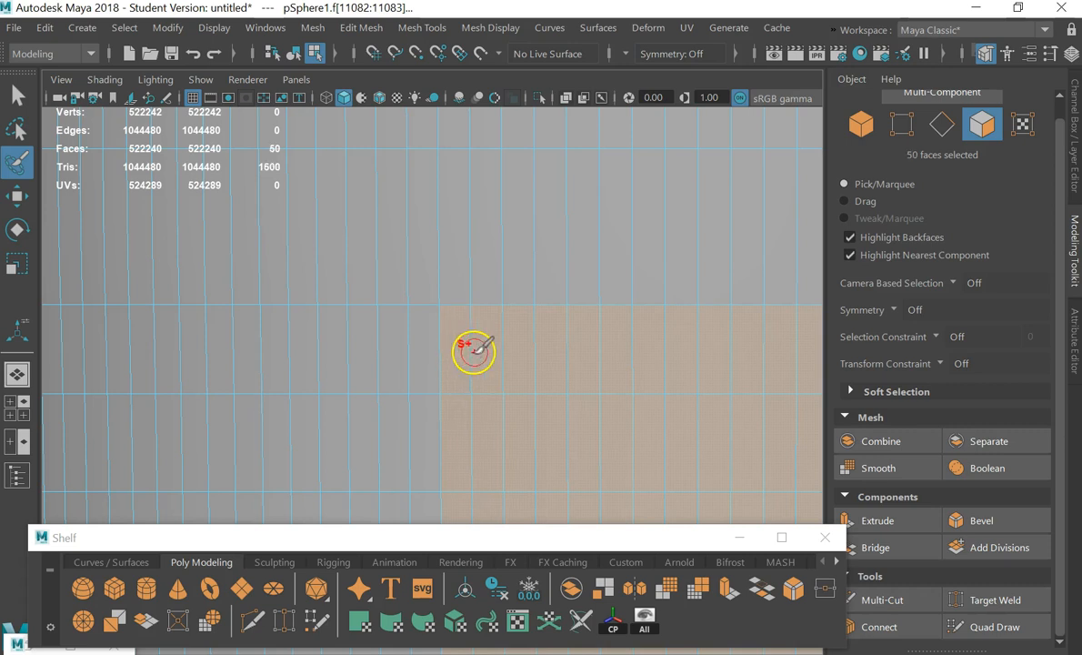
# Paint the missing faces at the upper-right and lower-right corners of the block into the selection
pyautogui.scroll(-8, 579, 406)
pyautogui.scroll(3, 473, 408)
pyautogui.scroll(3, 469, 423)
pyautogui.scroll(-3, 492, 428)
pyautogui.scroll(6, 463, 419)
pyautogui.scroll(2, 582, 450)
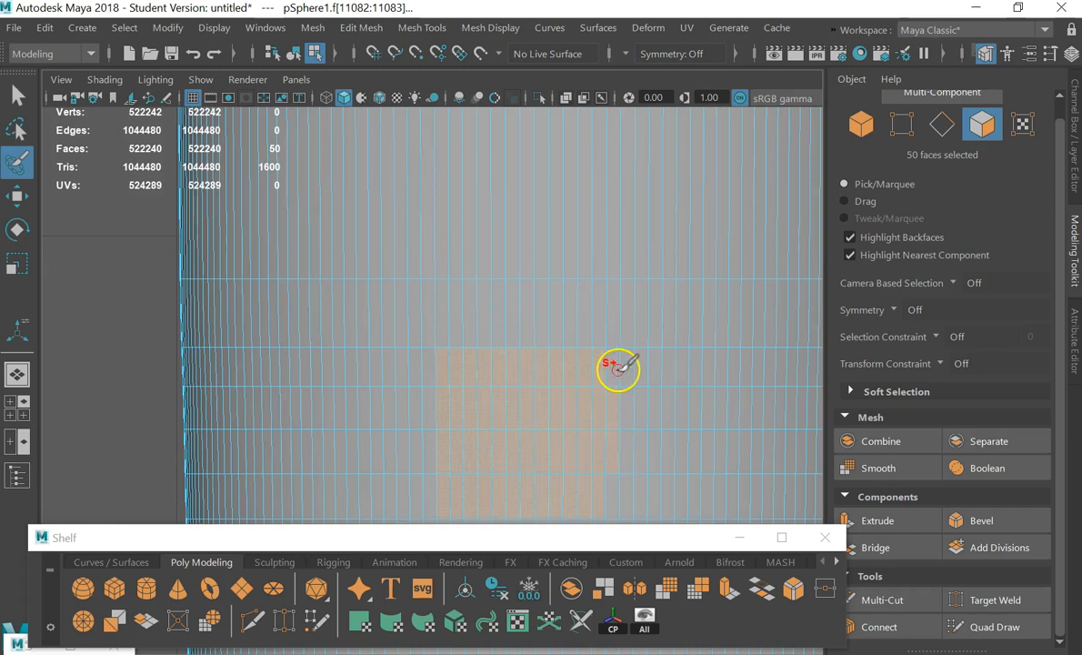
pyautogui.scroll(5, 621, 362)
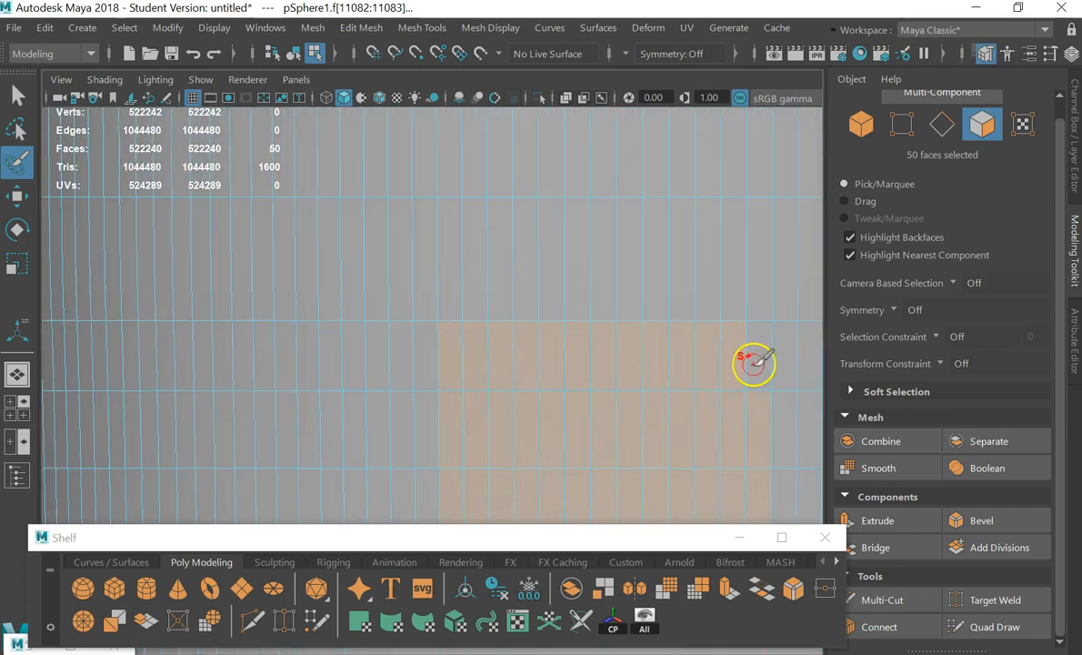
pyautogui.scroll(3, 582, 344)
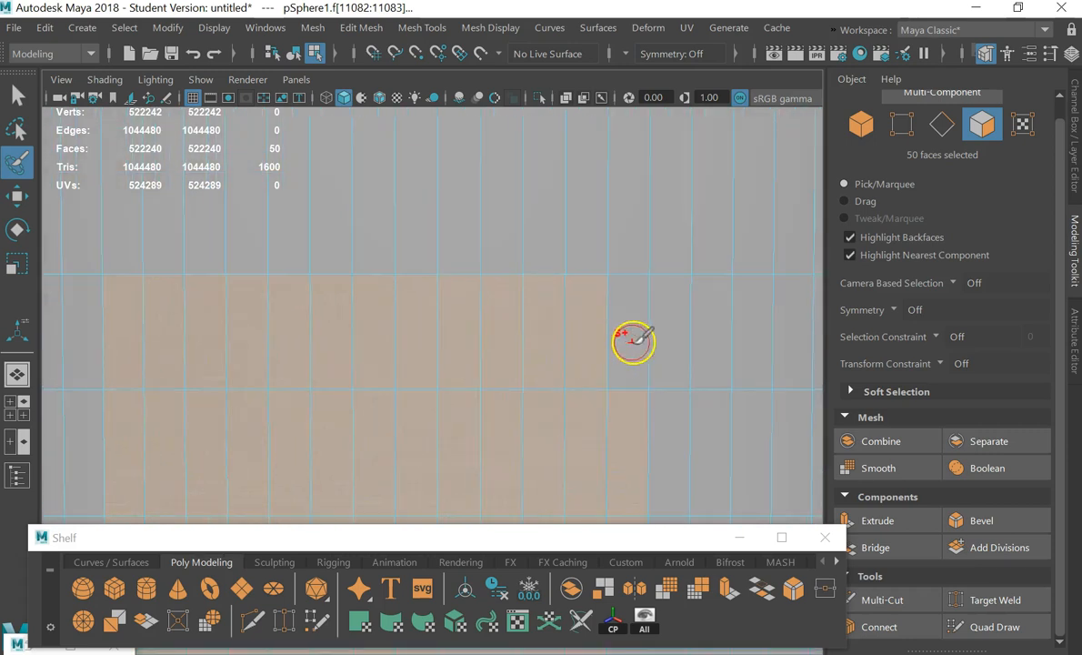
pyautogui.keyDown('alt'); pyautogui.moveTo(575, 435); pyautogui.dragTo(573, 179, button='middle'); pyautogui.keyUp('alt')
pyautogui.keyDown('alt'); pyautogui.moveTo(558, 381); pyautogui.dragTo(575, 335, button='middle'); pyautogui.keyUp('alt')
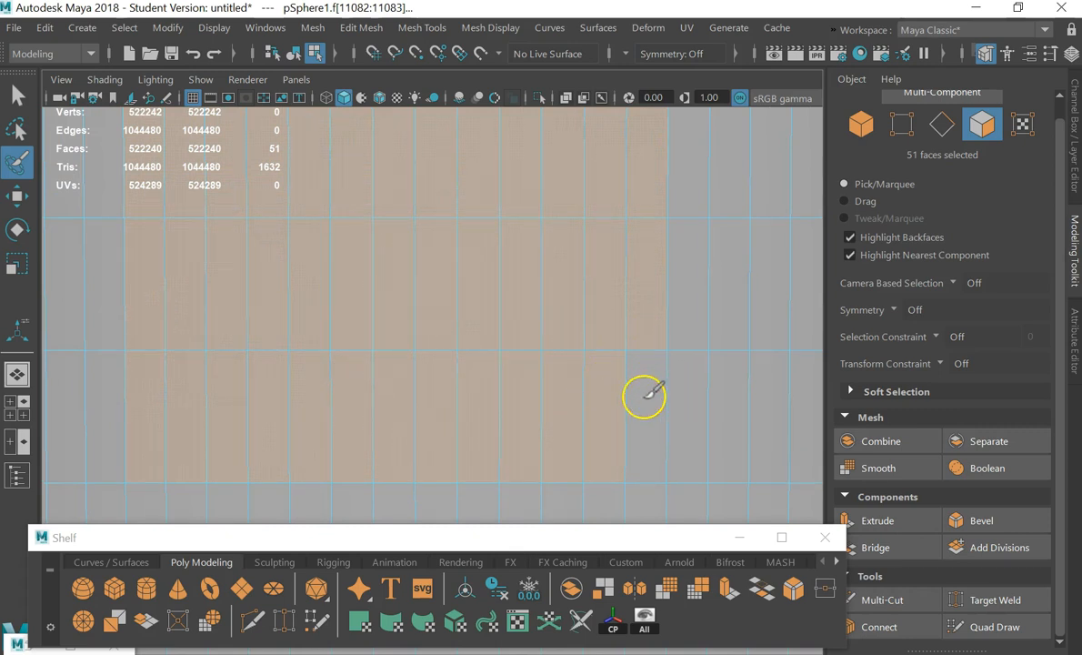
# Extend the painted face selection by one full row beneath the block
pyautogui.scroll(-15, 582, 368)
pyautogui.scroll(10, 455, 350)
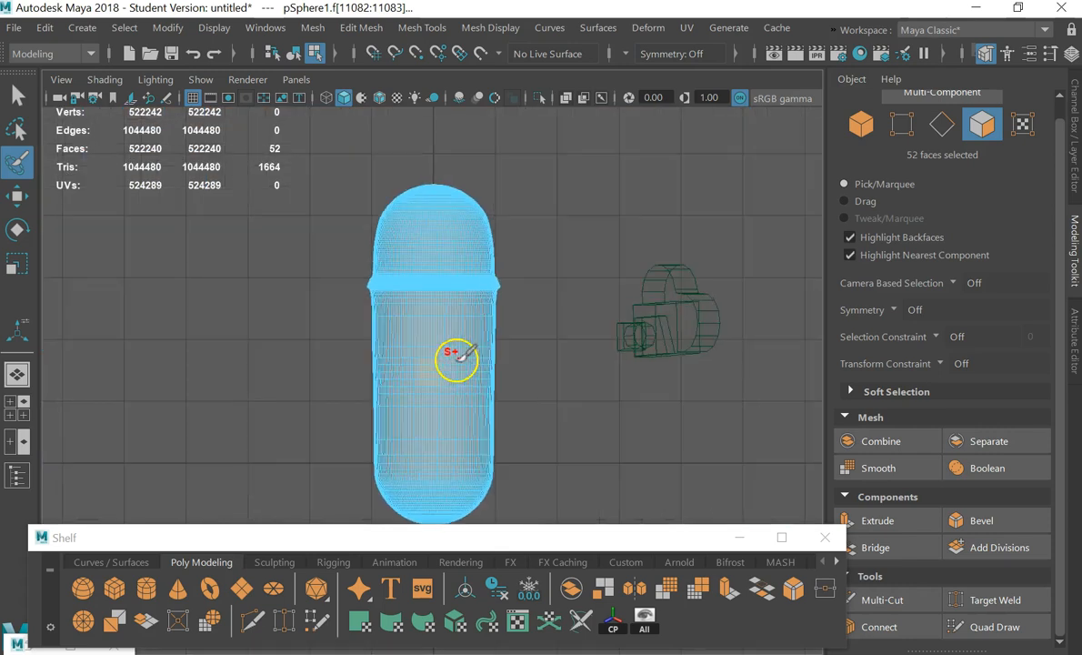
pyautogui.scroll(4, 409, 368)
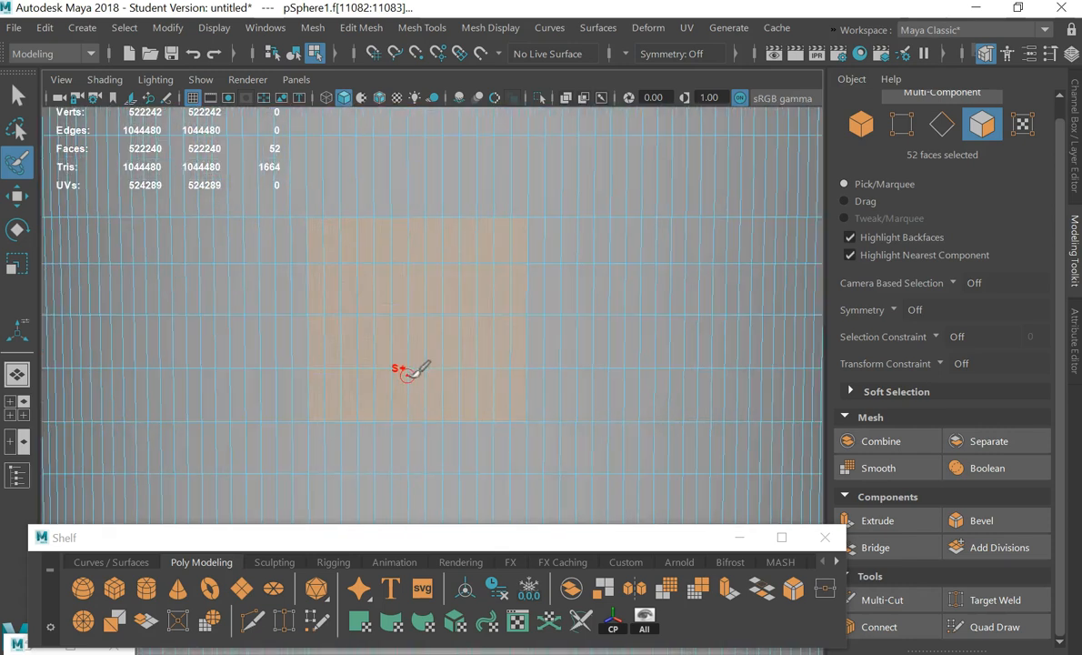
pyautogui.scroll(1, 409, 373)
pyautogui.click(305, 454)
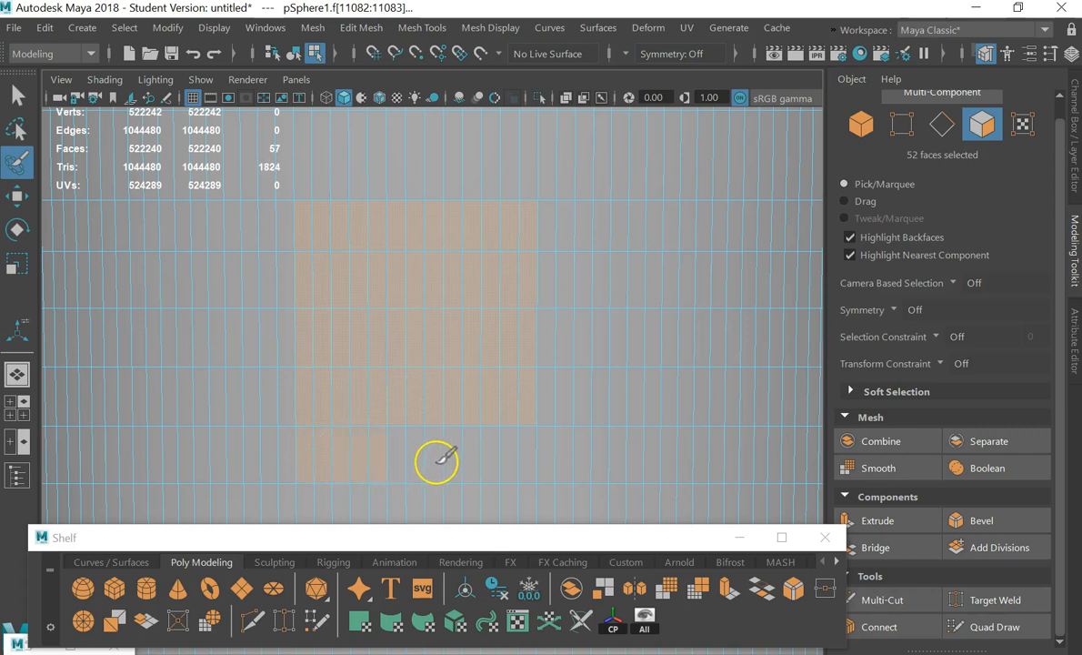
pyautogui.moveTo(486, 459)
pyautogui.keyDown('shift'); pyautogui.mouseDown()
pyautogui.moveTo(520, 456)
pyautogui.moveTo(449, 456)
pyautogui.mouseUp(); pyautogui.keyUp('shift')
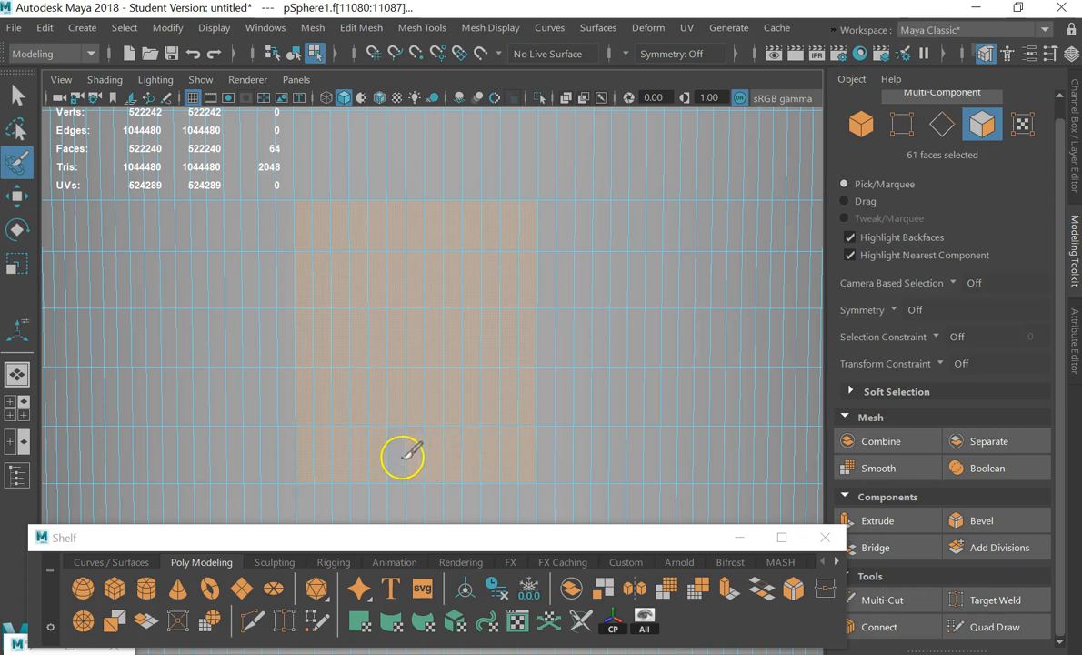
pyautogui.scroll(-10, 358, 387)
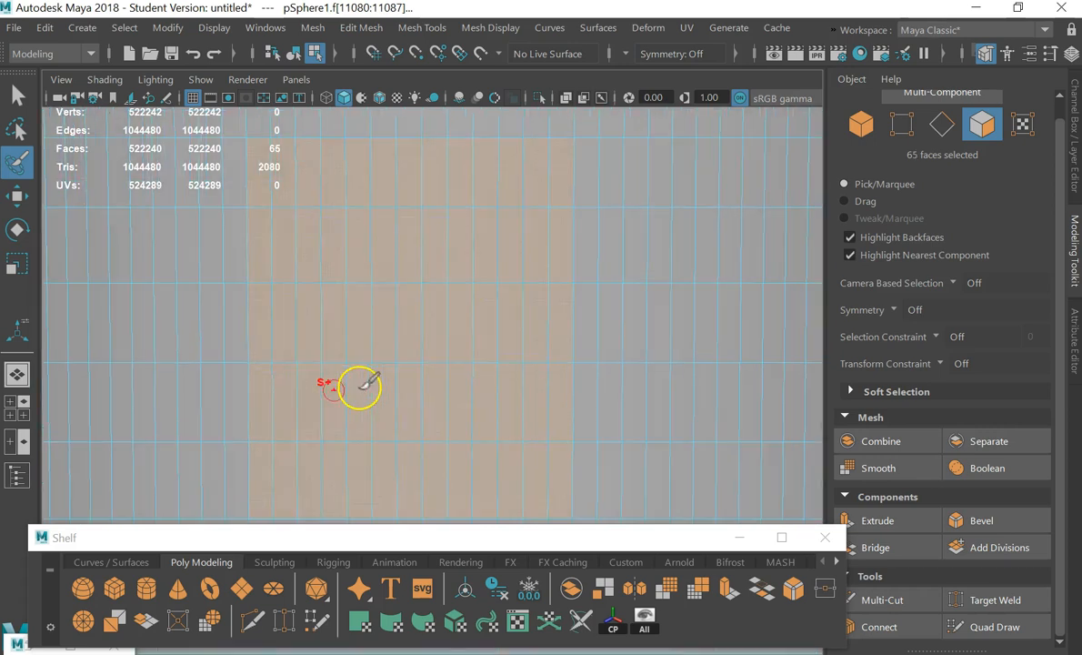
pyautogui.scroll(10, 360, 386)
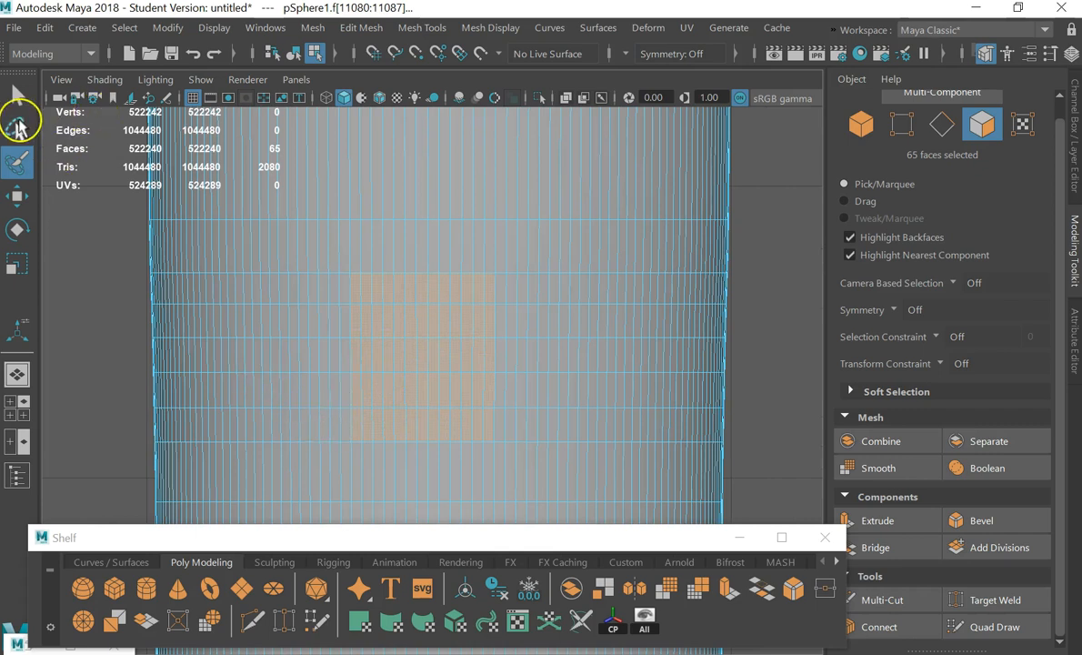
# Try circularizing the painted block of faces on the capsule body's front and inspect the deformation from the side
pyautogui.click(18, 95)
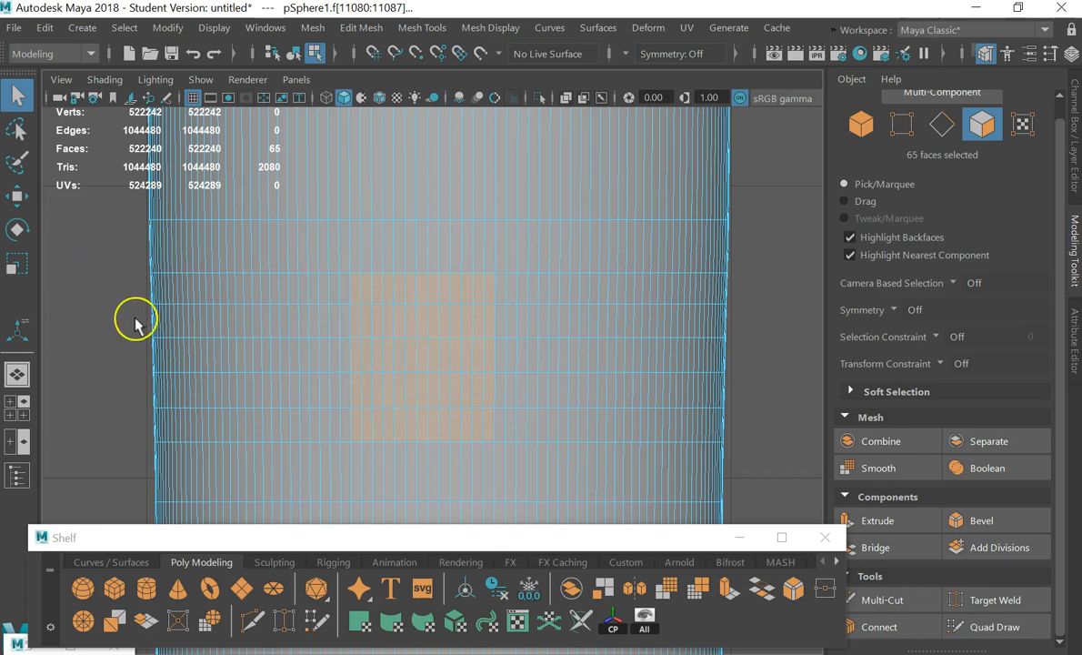
pyautogui.keyDown('shift'); pyautogui.rightClick(97, 282); pyautogui.keyUp('shift')
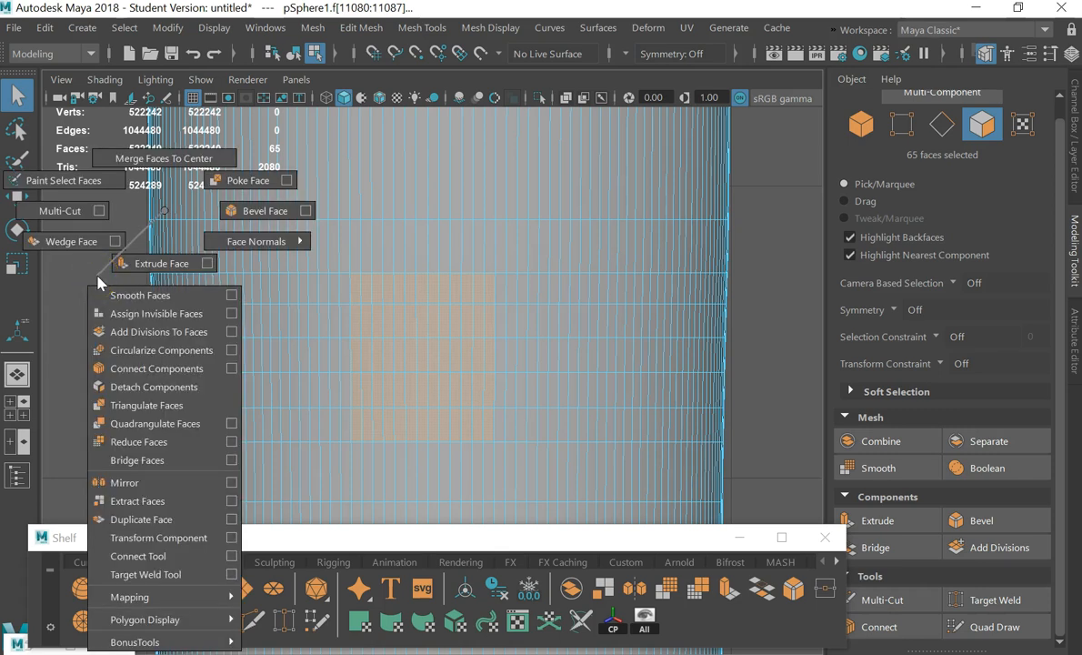
pyautogui.click(135, 351)
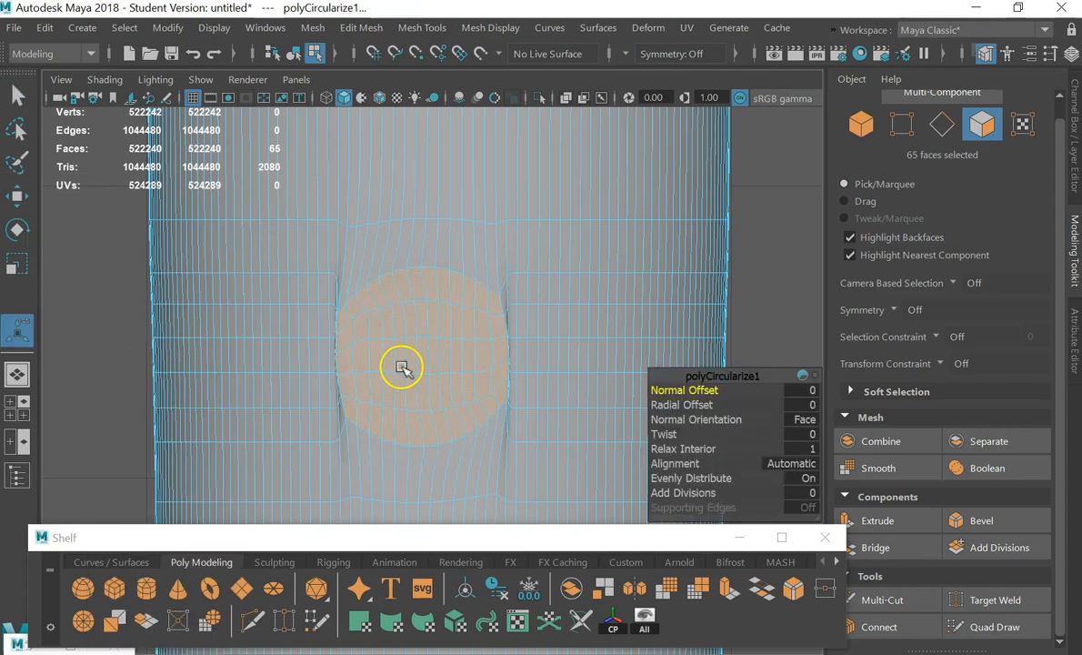
pyautogui.scroll(-5, 411, 368)
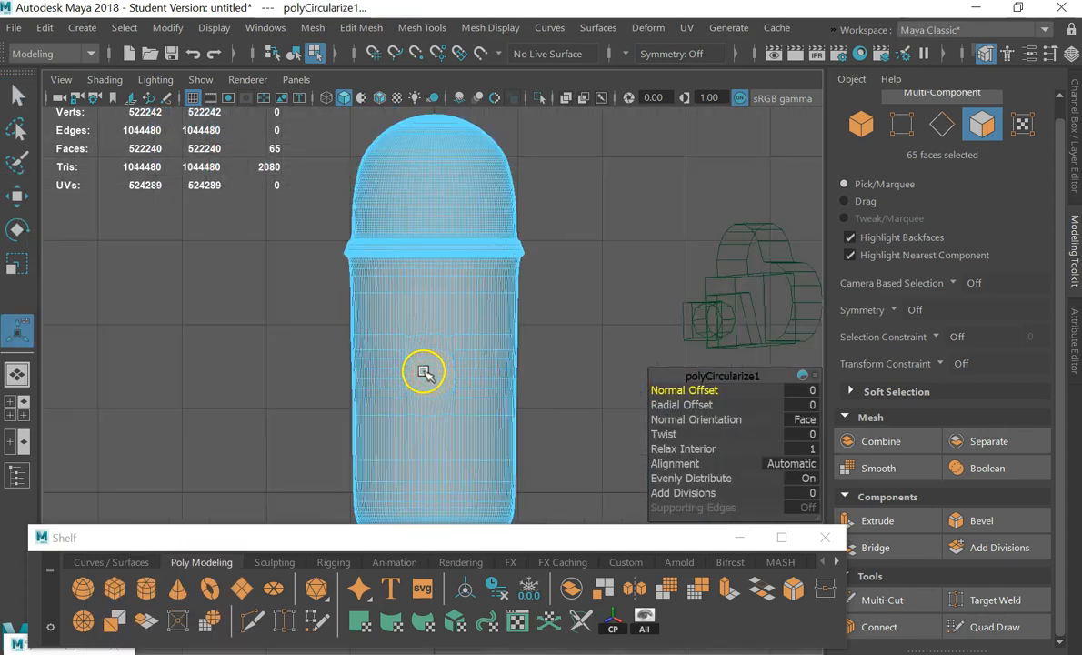
pyautogui.scroll(5, 428, 371)
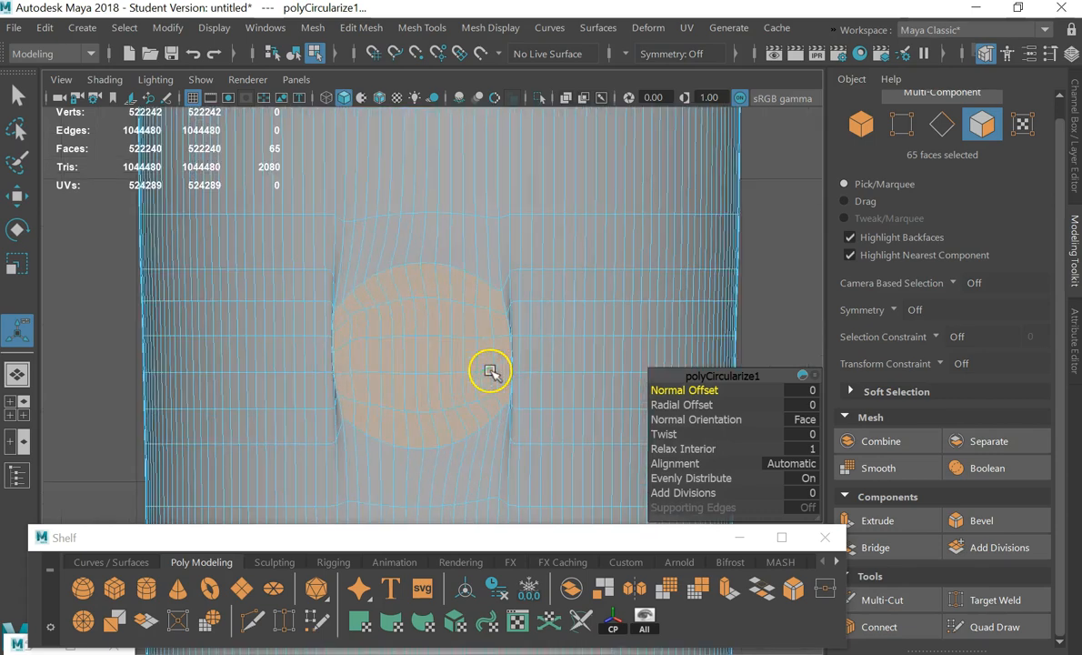
pyautogui.press('space')
pyautogui.press('space')
pyautogui.keyDown('alt'); pyautogui.moveTo(633, 236); pyautogui.dragTo(763, 305); pyautogui.keyUp('alt')
pyautogui.scroll(5, 608, 428)
pyautogui.keyDown('alt'); pyautogui.moveTo(614, 411); pyautogui.dragTo(481, 239, button='middle'); pyautogui.keyUp('alt')
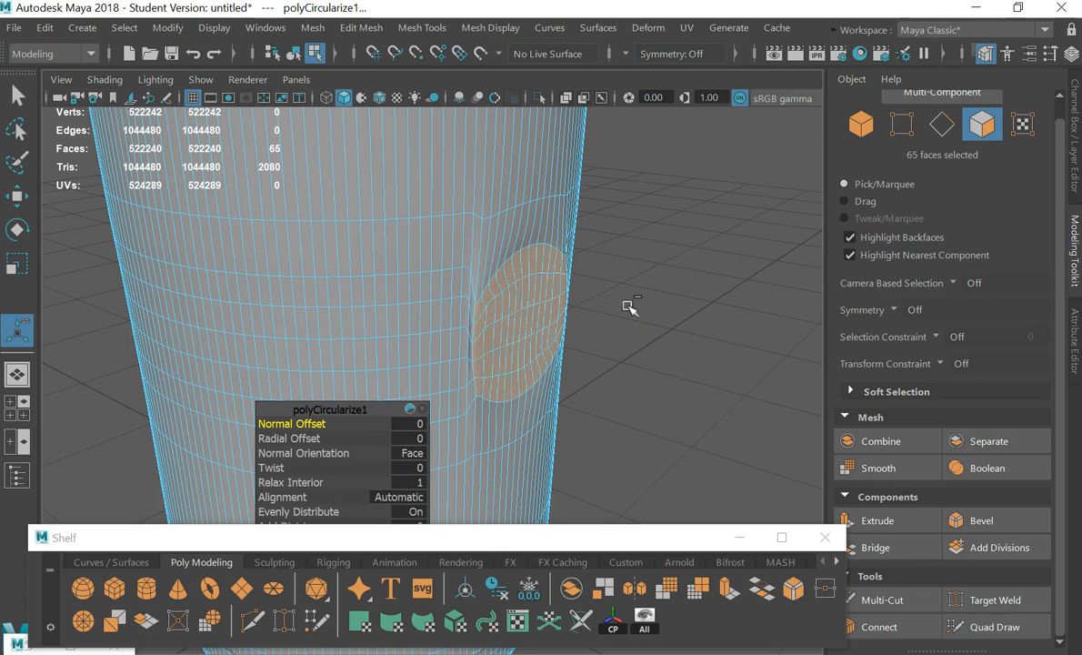
# Undo the circularize on the capsule body and clear the face selection
pyautogui.hotkey('ctrl', 'z')
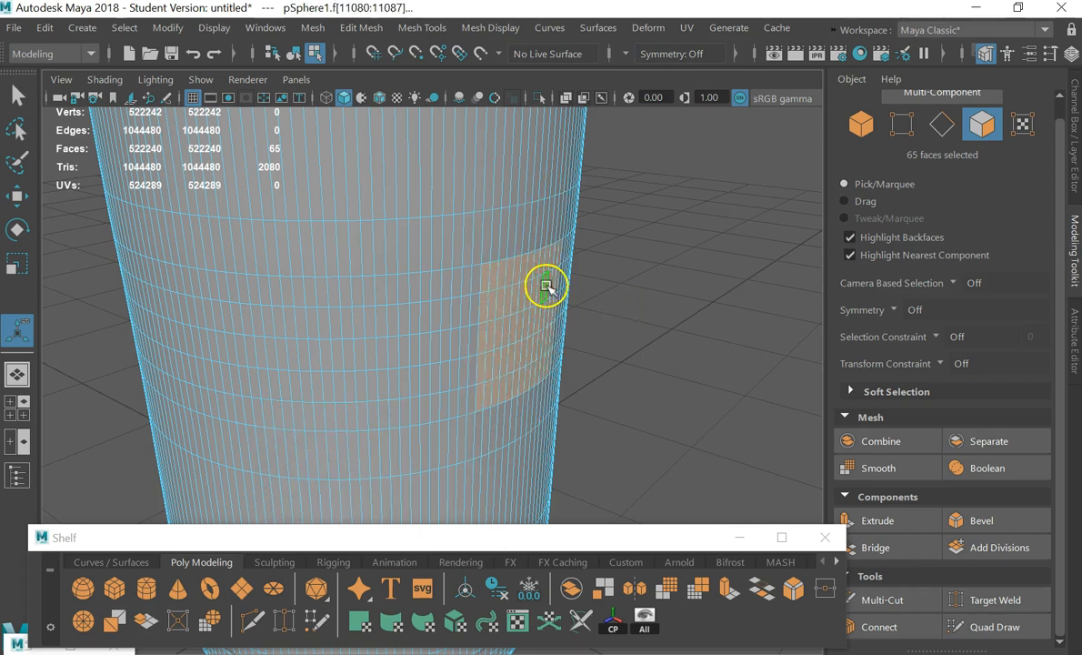
pyautogui.keyDown('alt'); pyautogui.moveTo(603, 322); pyautogui.dragTo(501, 308); pyautogui.keyUp('alt')
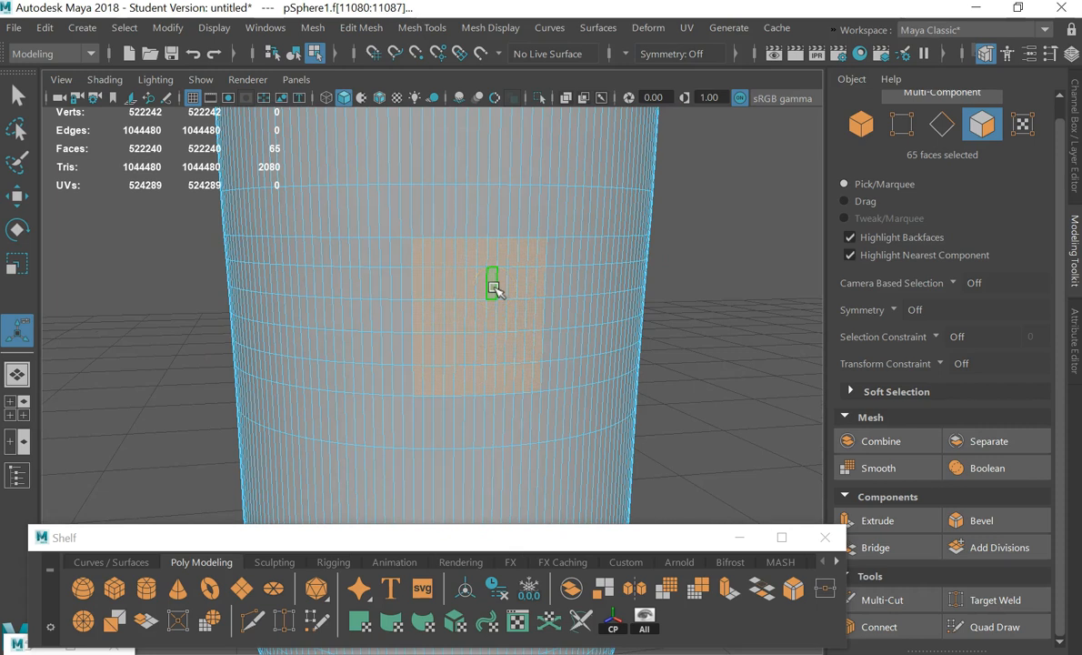
pyautogui.click(686, 359)
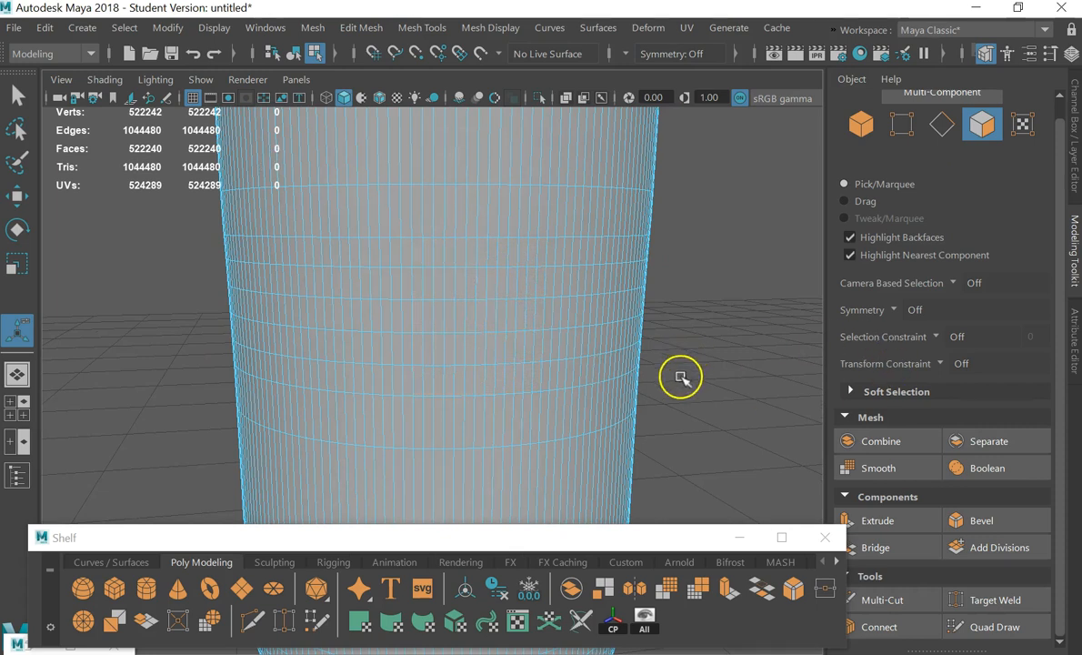
pyautogui.scroll(-3, 675, 380)
pyautogui.scroll(3, 489, 379)
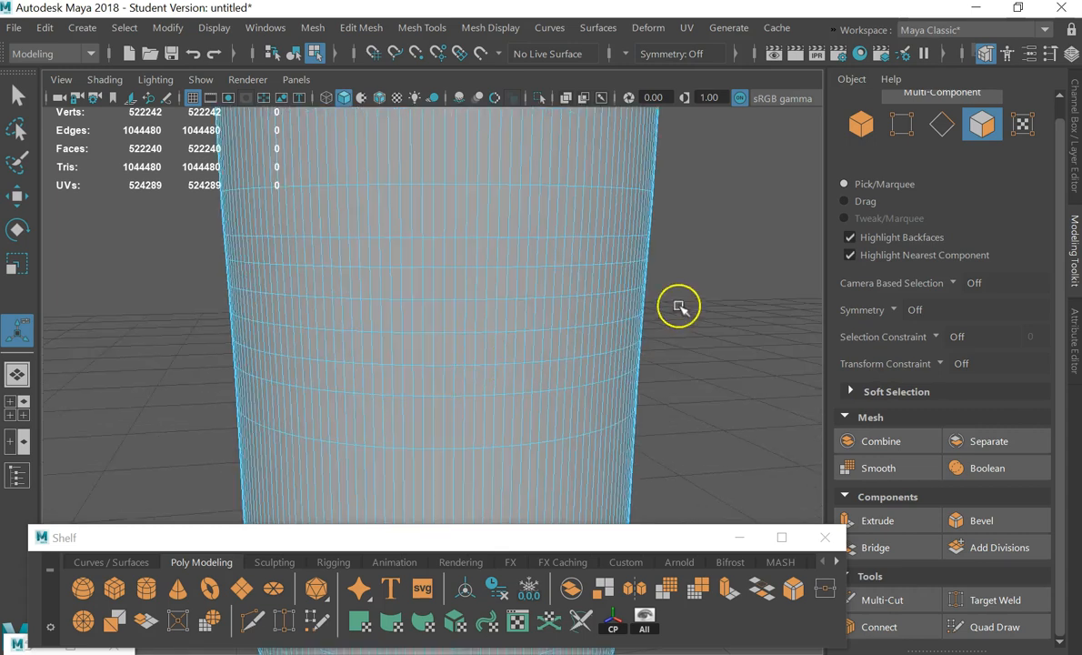
pyautogui.scroll(-3, 459, 318)
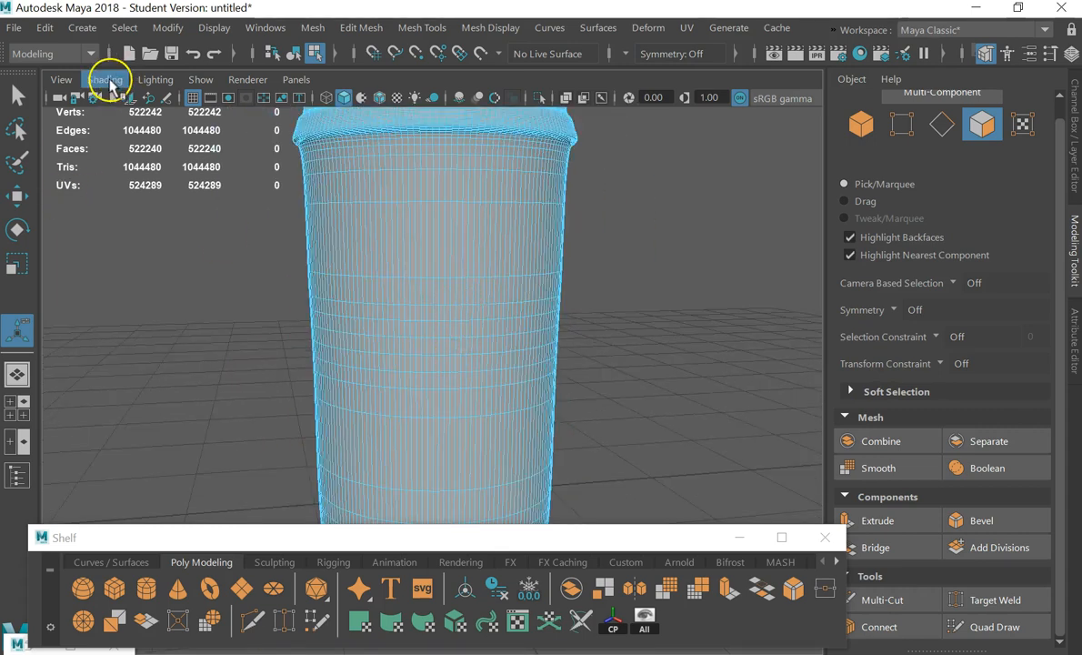
# Create a default polygon cube and delete the ridged capsule
pyautogui.click(114, 589)
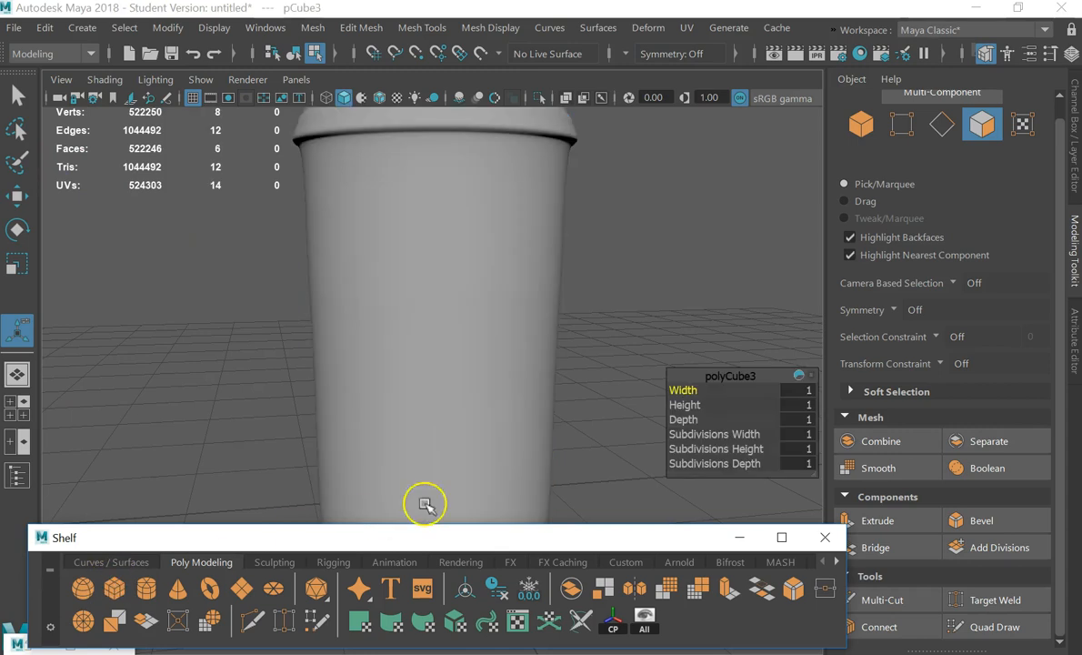
pyautogui.scroll(-3, 621, 445)
pyautogui.scroll(-3, 621, 445)
pyautogui.click(433, 346)
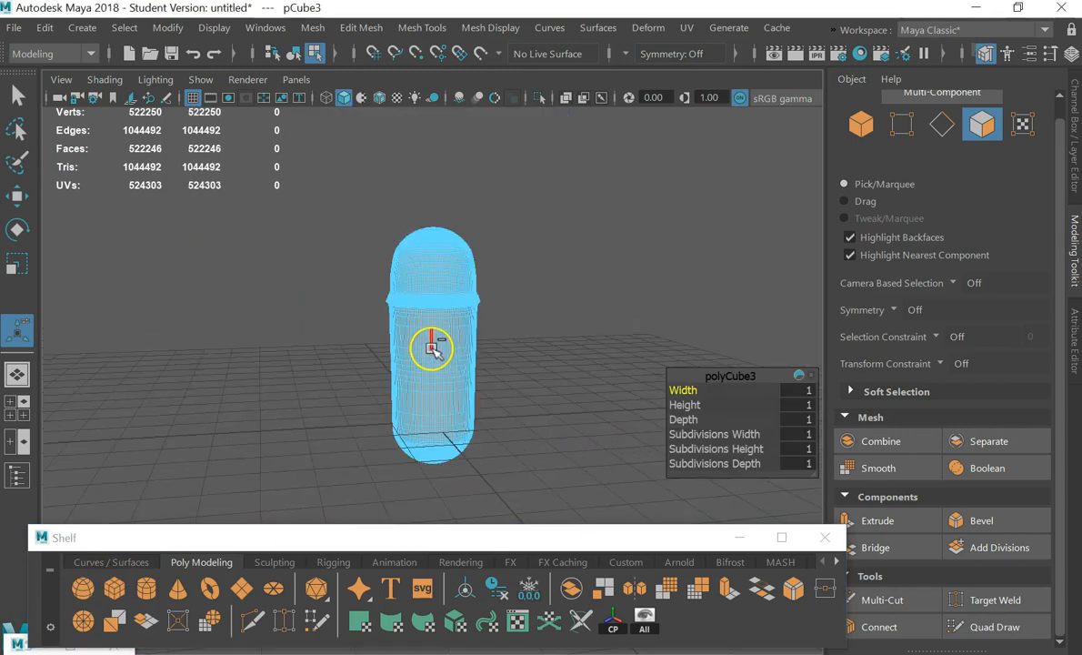
pyautogui.moveTo(433, 352); pyautogui.dragTo(583, 130, button='right')
pyautogui.moveTo(415, 320); pyautogui.dragTo(509, 123, button='right')
pyautogui.moveTo(389, 359); pyautogui.dragTo(453, 92, button='right')
pyautogui.click(387, 282)
pyautogui.click(390, 295)
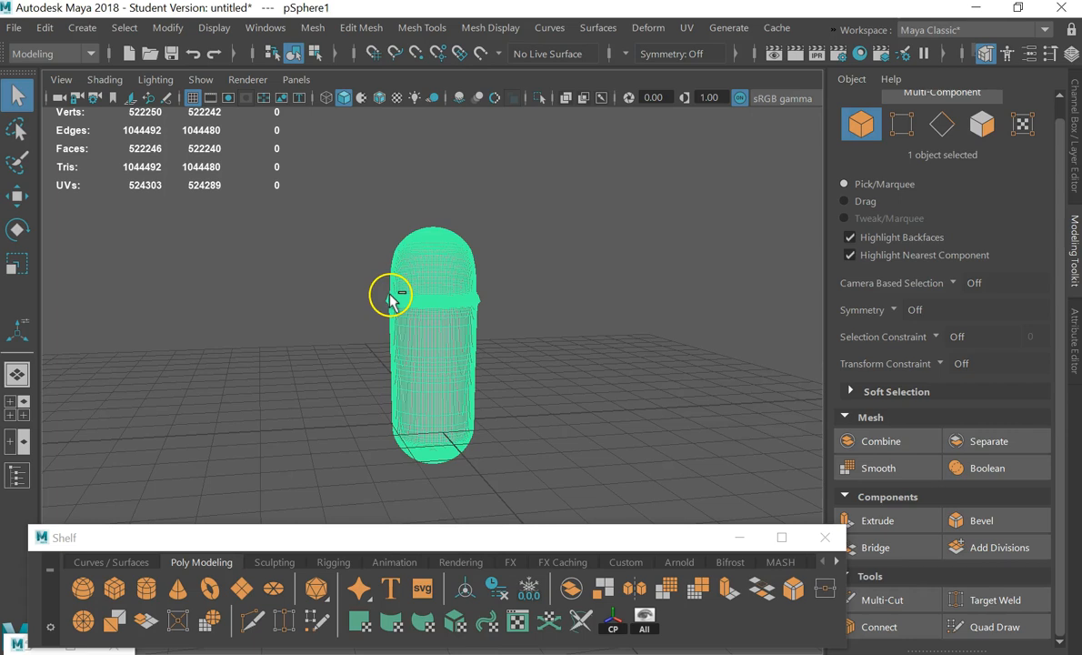
pyautogui.press('Delete')
# Subdivide the cube's faces with Add Divisions, setting Divisions to 4
pyautogui.click(435, 423)
pyautogui.press('f')
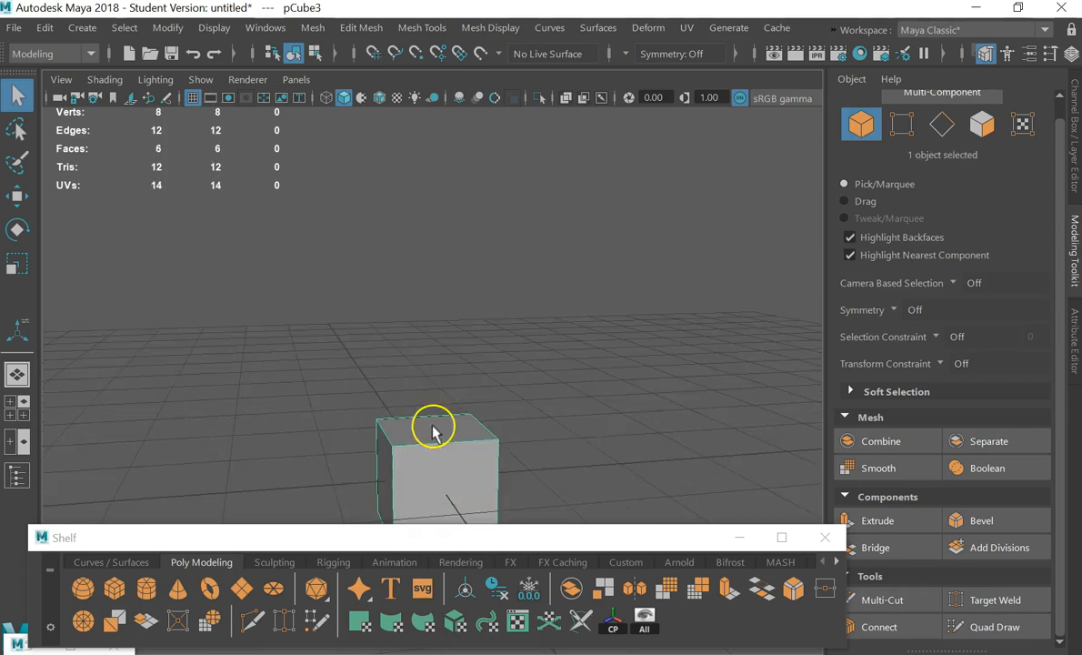
pyautogui.keyDown('alt'); pyautogui.moveTo(430, 424); pyautogui.dragTo(437, 289, button='middle'); pyautogui.keyUp('alt')
pyautogui.scroll(3, 456, 311)
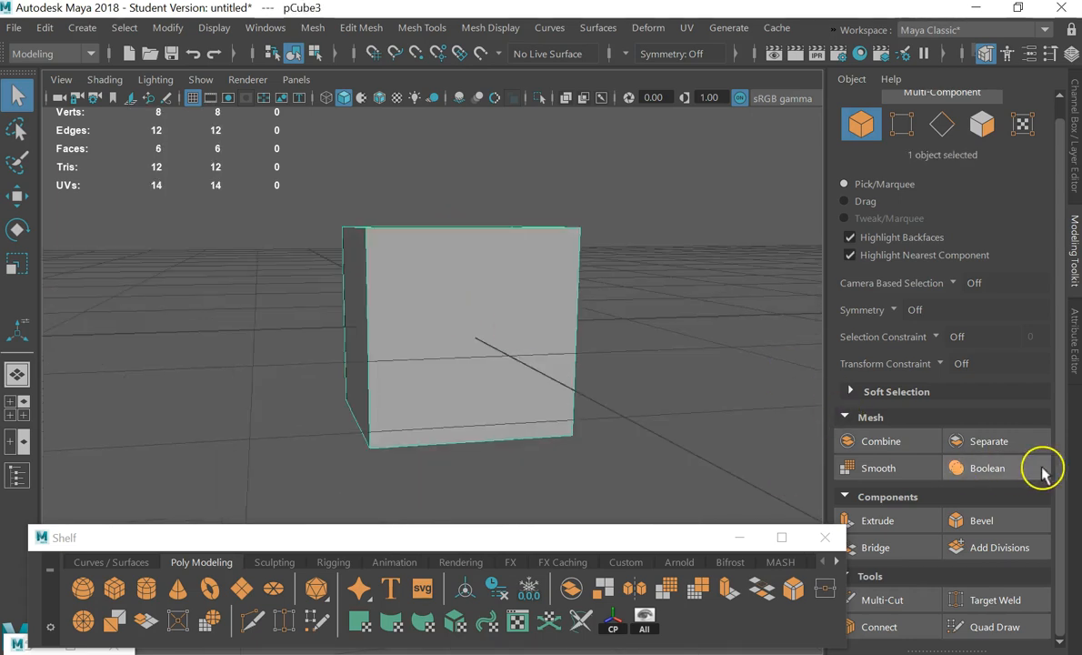
pyautogui.click(982, 550)
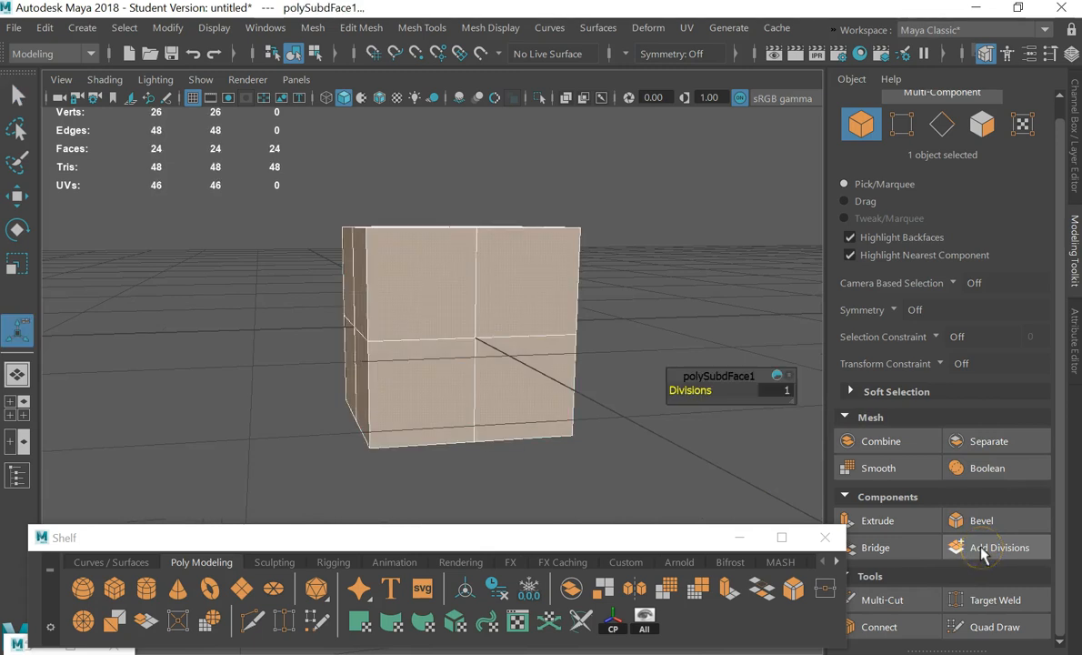
pyautogui.click(779, 389)
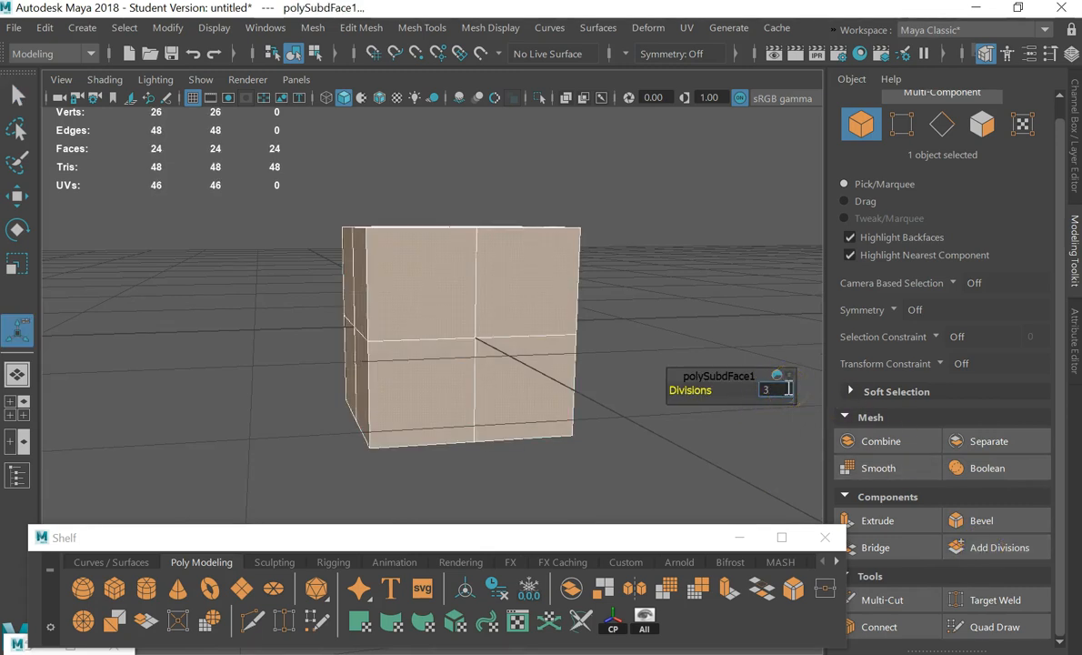
pyautogui.write('3')
pyautogui.press('Return')
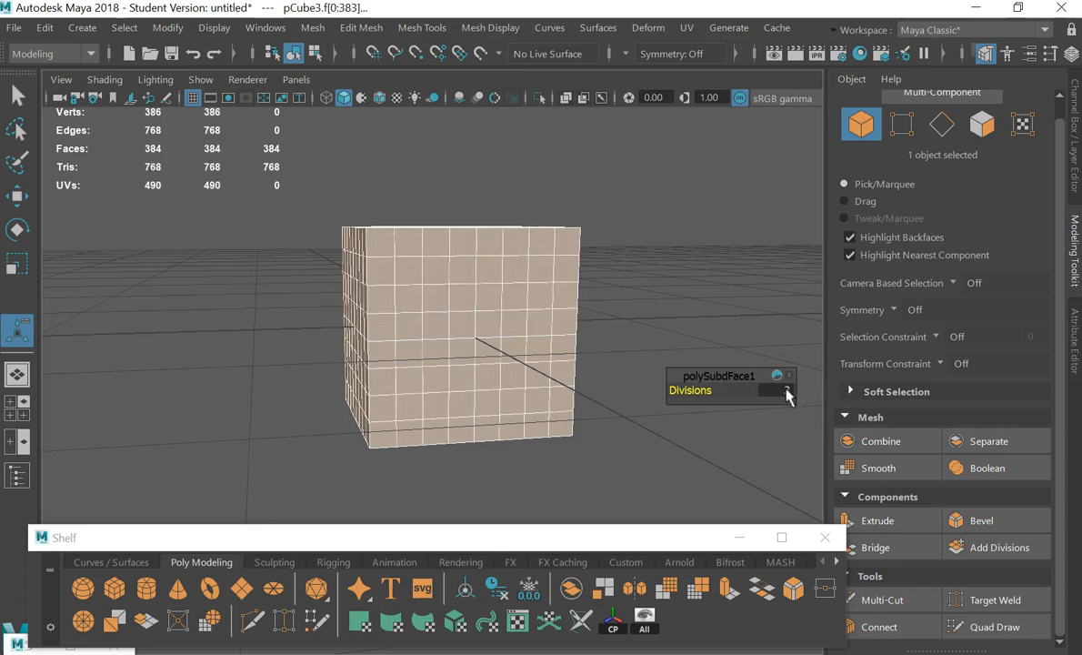
pyautogui.write('4')
pyautogui.press('Return')
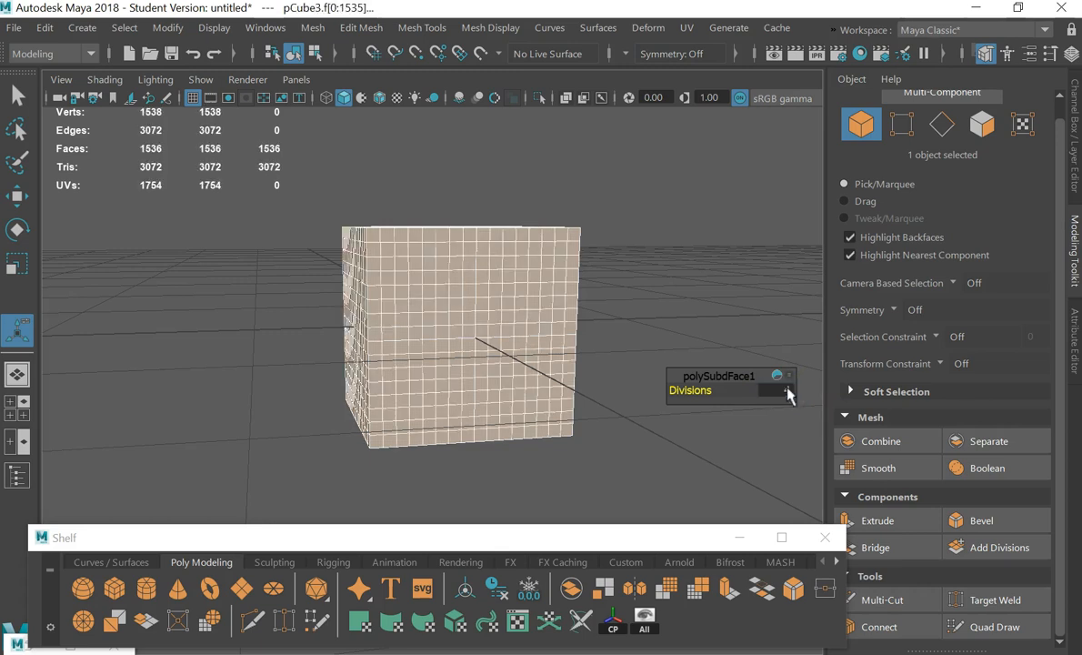
# Clear the selection and switch the cube to face component mode
pyautogui.click(655, 350)
pyautogui.click(484, 337)
pyautogui.keyDown('alt'); pyautogui.moveTo(454, 362); pyautogui.dragTo(467, 391); pyautogui.keyUp('alt')
pyautogui.keyDown('alt'); pyautogui.moveTo(220, 378); pyautogui.dragTo(386, 336, button='middle'); pyautogui.keyUp('alt')
pyautogui.rightClick(396, 330)
pyautogui.click(405, 172)
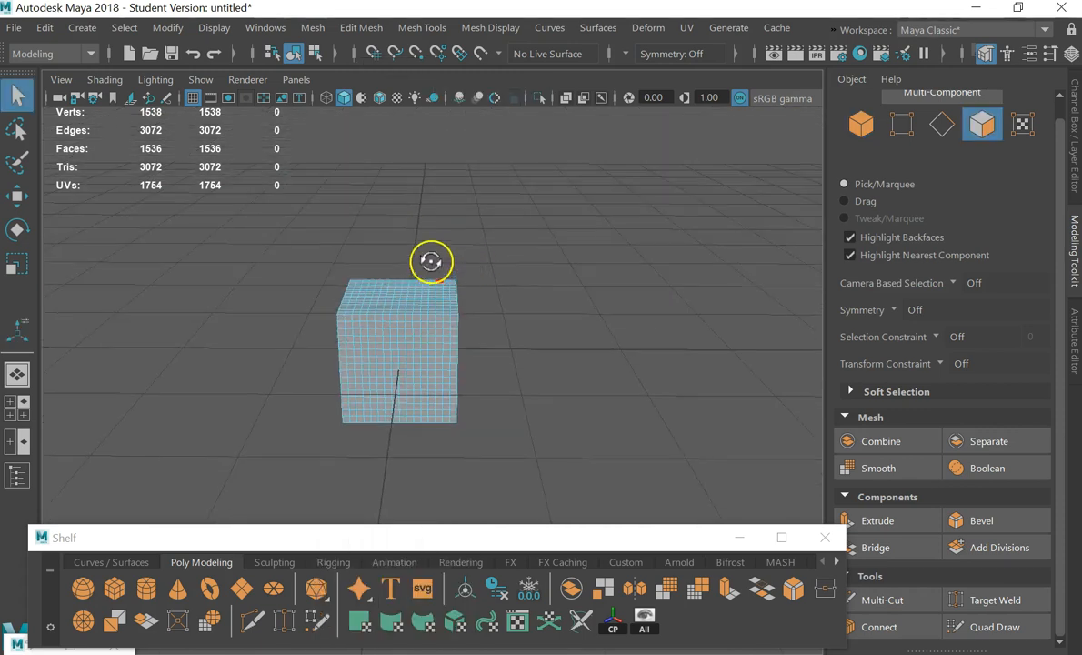
# Try isolating one side's faces with marquee selections in the top view and check the result in perspective
pyautogui.press('space')
pyautogui.press('space')
pyautogui.scroll(8, 427, 437)
pyautogui.keyDown('alt'); pyautogui.moveTo(427, 450); pyautogui.dragTo(473, 270, button='middle'); pyautogui.keyUp('alt')
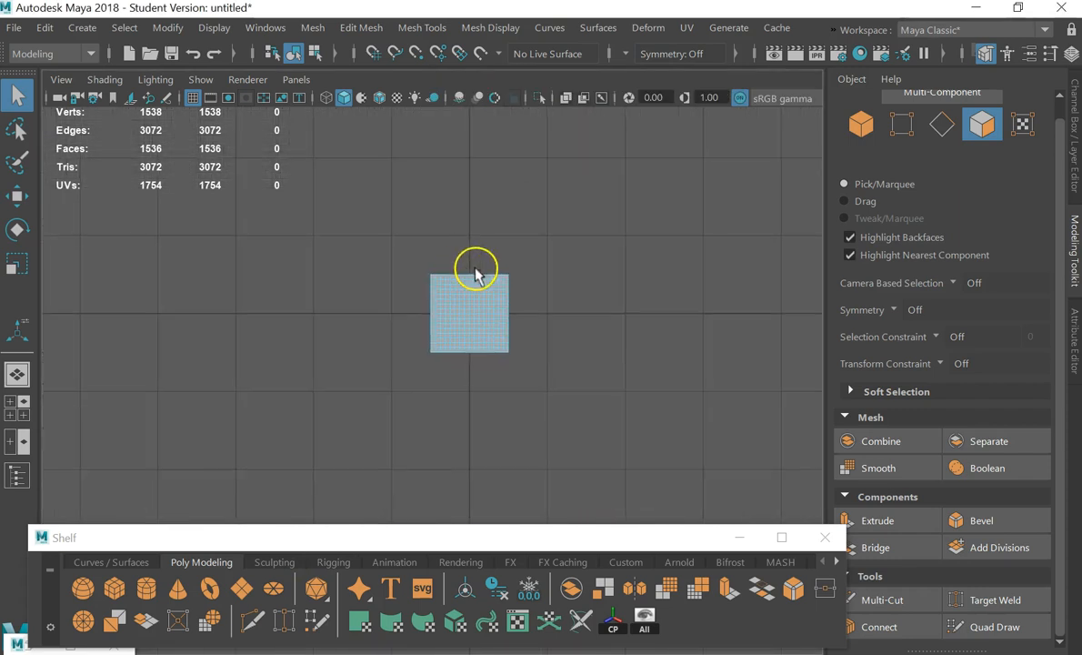
pyautogui.scroll(2, 503, 217)
pyautogui.moveTo(530, 223); pyautogui.dragTo(379, 381)
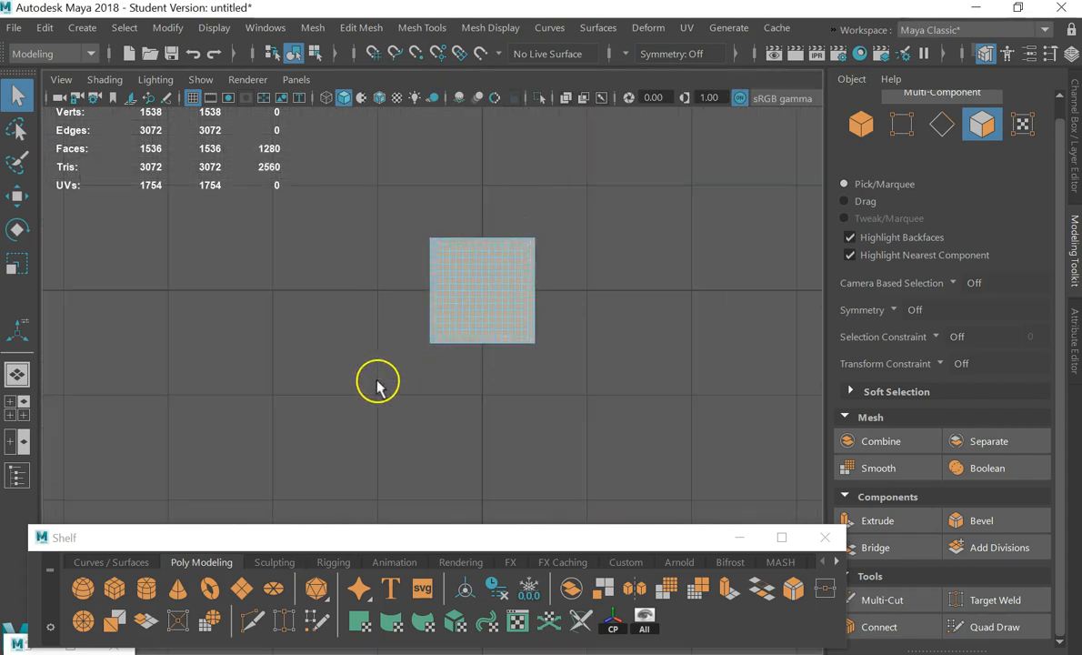
pyautogui.moveTo(611, 182); pyautogui.dragTo(183, 461)
pyautogui.press('space')
pyautogui.press('space')
pyautogui.keyDown('alt'); pyautogui.moveTo(705, 280); pyautogui.dragTo(504, 336); pyautogui.keyUp('alt')
pyautogui.scroll(5, 504, 334)
pyautogui.keyDown('alt'); pyautogui.moveTo(466, 400); pyautogui.dragTo(607, 400); pyautogui.keyUp('alt')
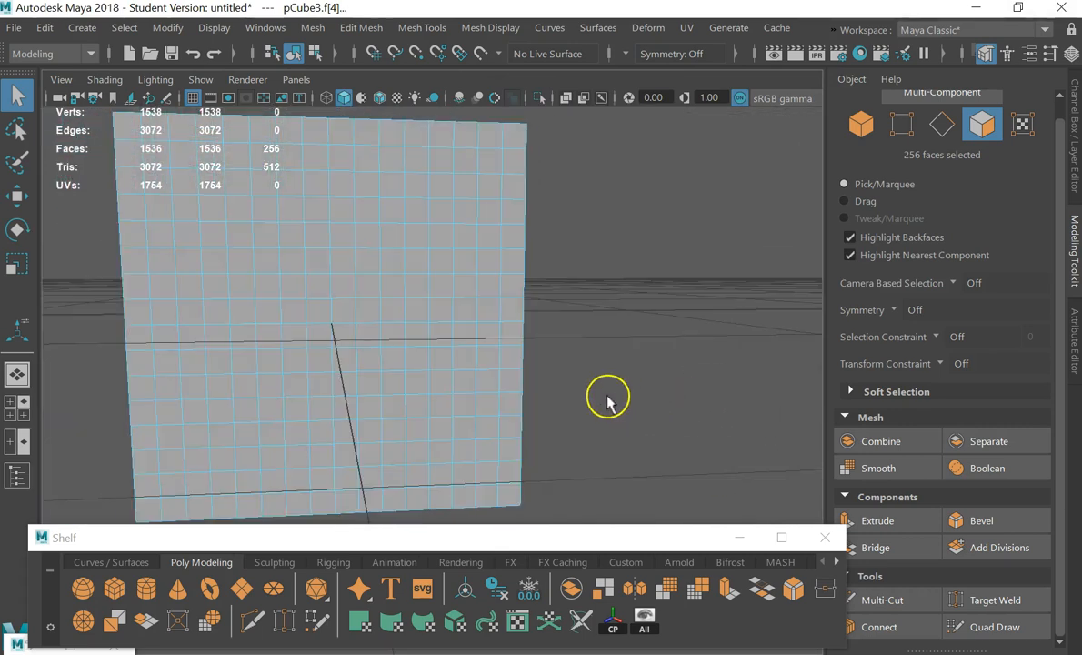
# Marquee-select the faces of the cube's front side in the perspective view
pyautogui.scroll(-5, 591, 400)
pyautogui.moveTo(502, 270); pyautogui.dragTo(189, 507)
pyautogui.keyDown('alt'); pyautogui.moveTo(362, 406); pyautogui.dragTo(374, 435); pyautogui.keyUp('alt')
pyautogui.moveTo(457, 228); pyautogui.dragTo(264, 489)
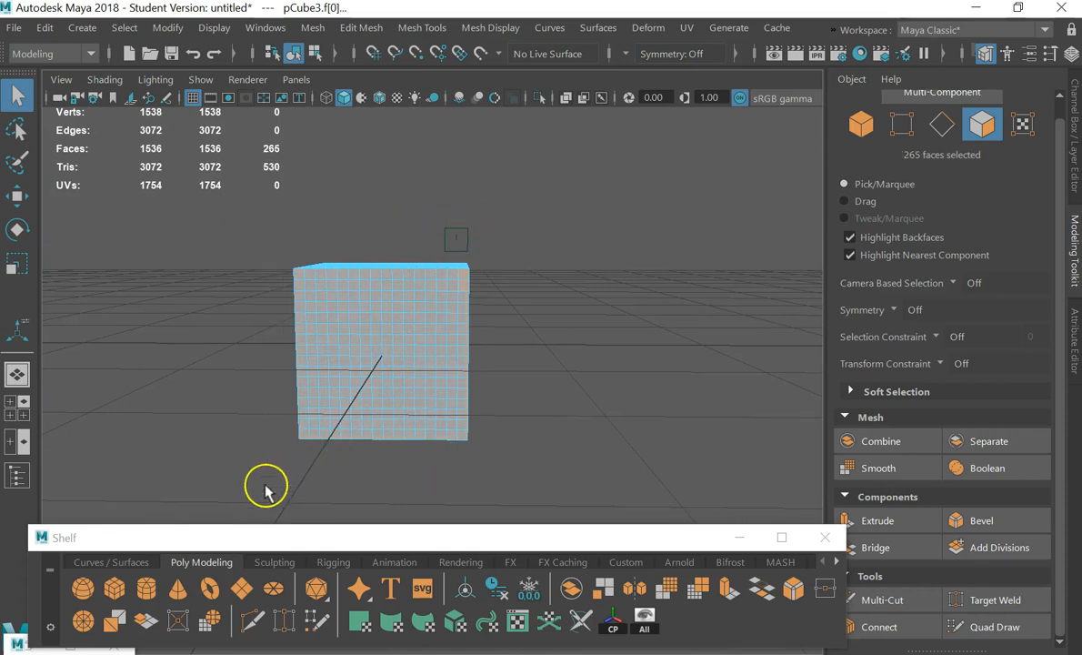
# Deselect the stray faces along the top side's edge so only the front side's faces remain selected
pyautogui.keyDown('ctrl'); pyautogui.click(468, 282); pyautogui.keyUp('ctrl')
pyautogui.keyDown('ctrl'); pyautogui.click(469, 275); pyautogui.keyUp('ctrl')
pyautogui.keyDown('alt'); pyautogui.moveTo(515, 254); pyautogui.dragTo(487, 321); pyautogui.keyUp('alt')
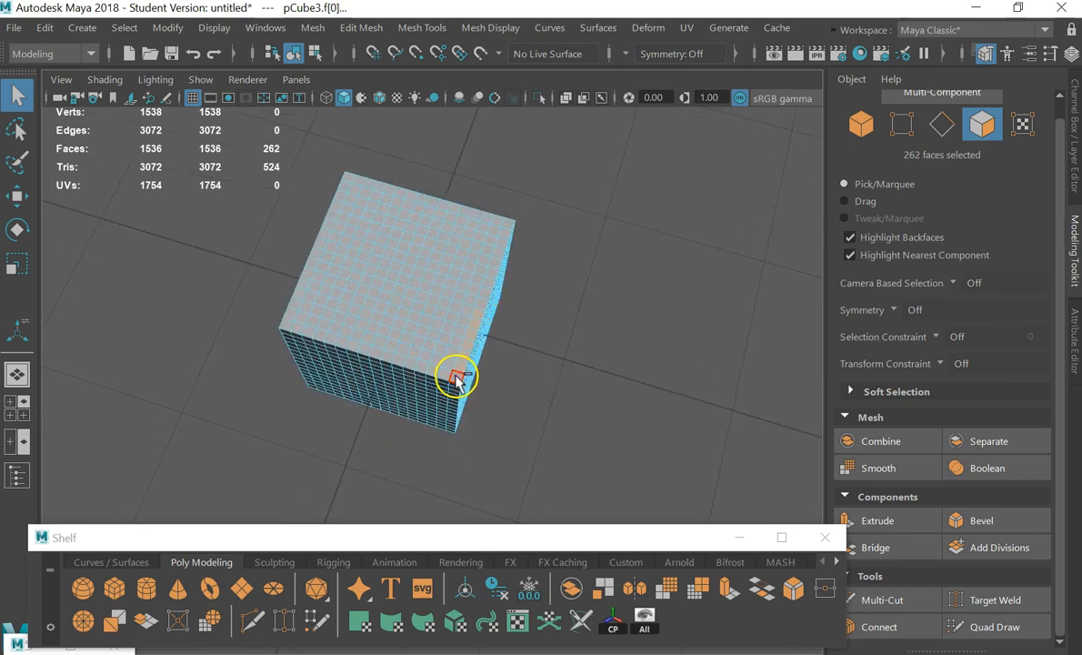
pyautogui.keyDown('ctrl'); pyautogui.click(460, 366); pyautogui.keyUp('ctrl')
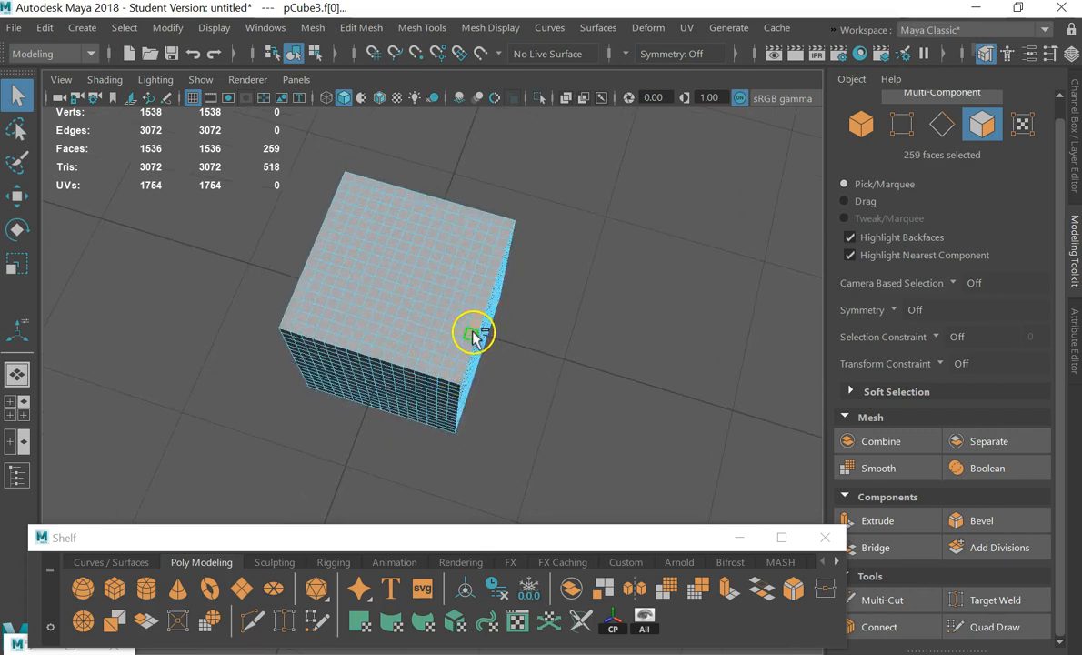
pyautogui.keyDown('ctrl'); pyautogui.click(479, 317); pyautogui.keyUp('ctrl')
pyautogui.keyDown('alt'); pyautogui.moveTo(598, 303); pyautogui.dragTo(482, 232); pyautogui.keyUp('alt')
pyautogui.scroll(5, 490, 331)
pyautogui.keyDown('alt'); pyautogui.moveTo(586, 338); pyautogui.dragTo(428, 364); pyautogui.keyUp('alt')
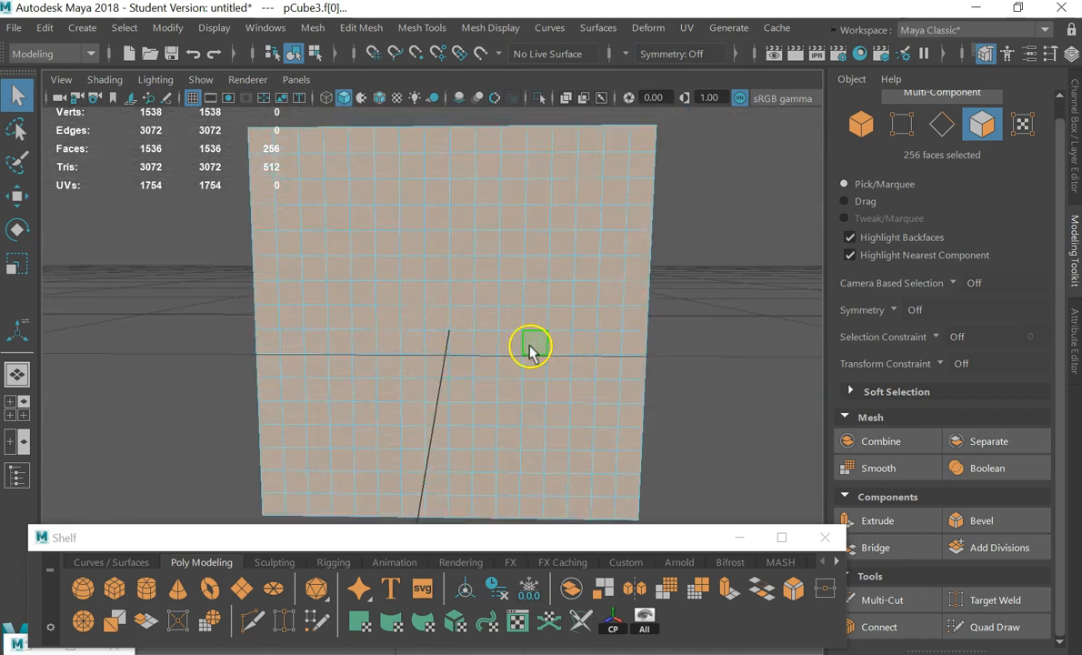
# Circularize the front faces and scale the circle down uniformly to about half the cube's width
pyautogui.press('space')
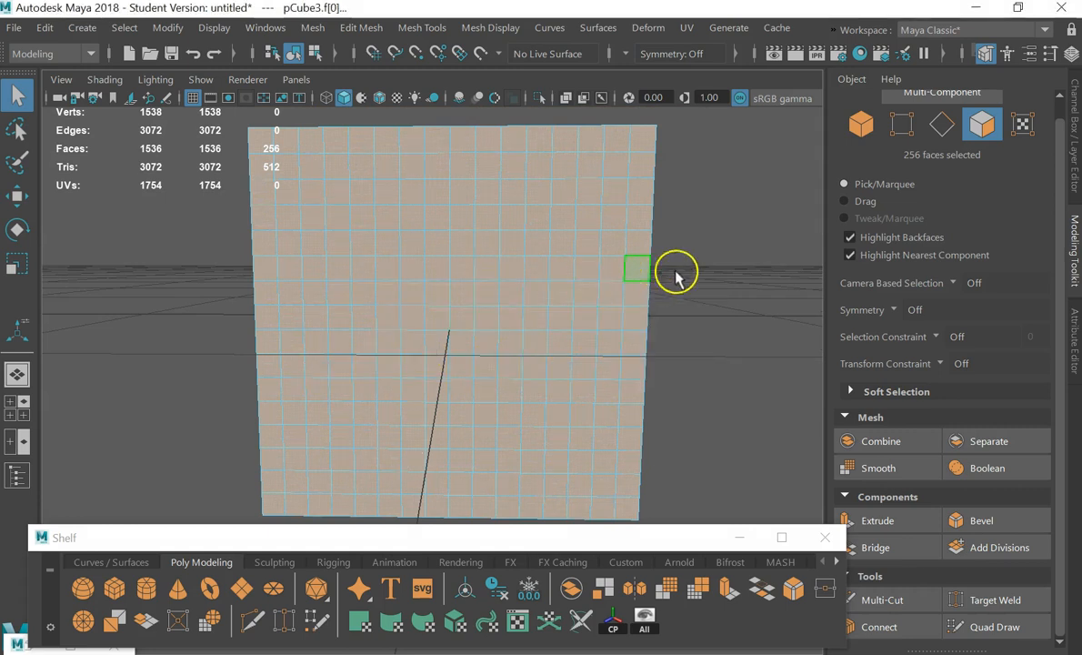
pyautogui.keyDown('shift'); pyautogui.moveTo(708, 210); pyautogui.dragTo(720, 351, button='right'); pyautogui.keyUp('shift')
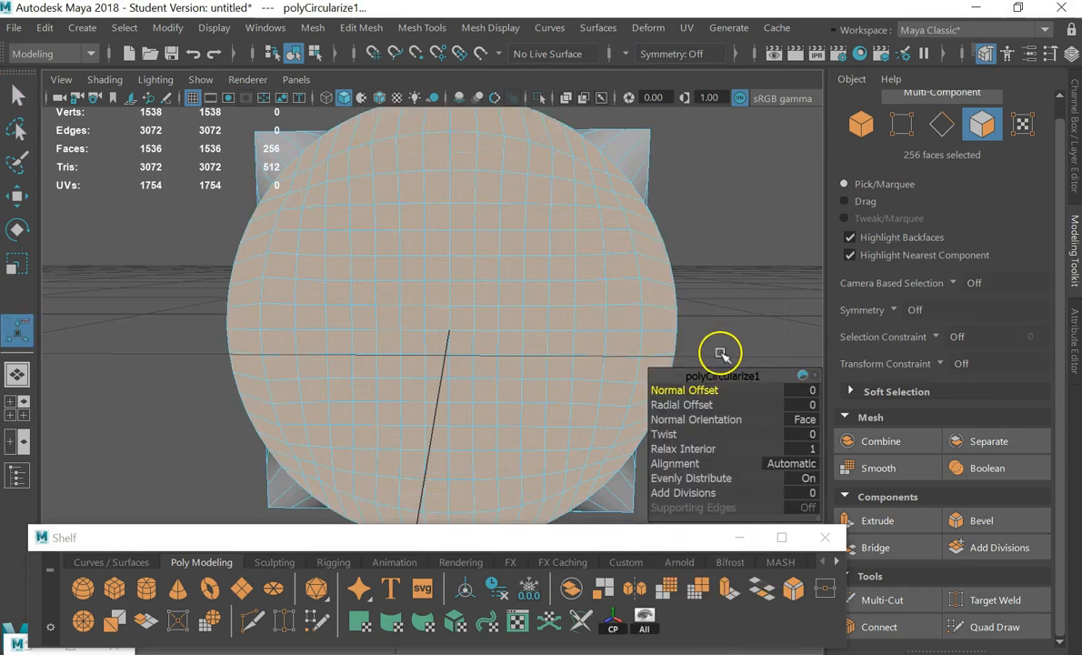
pyautogui.scroll(-5, 604, 379)
pyautogui.press('w')
pyautogui.press('e')
pyautogui.press('r')
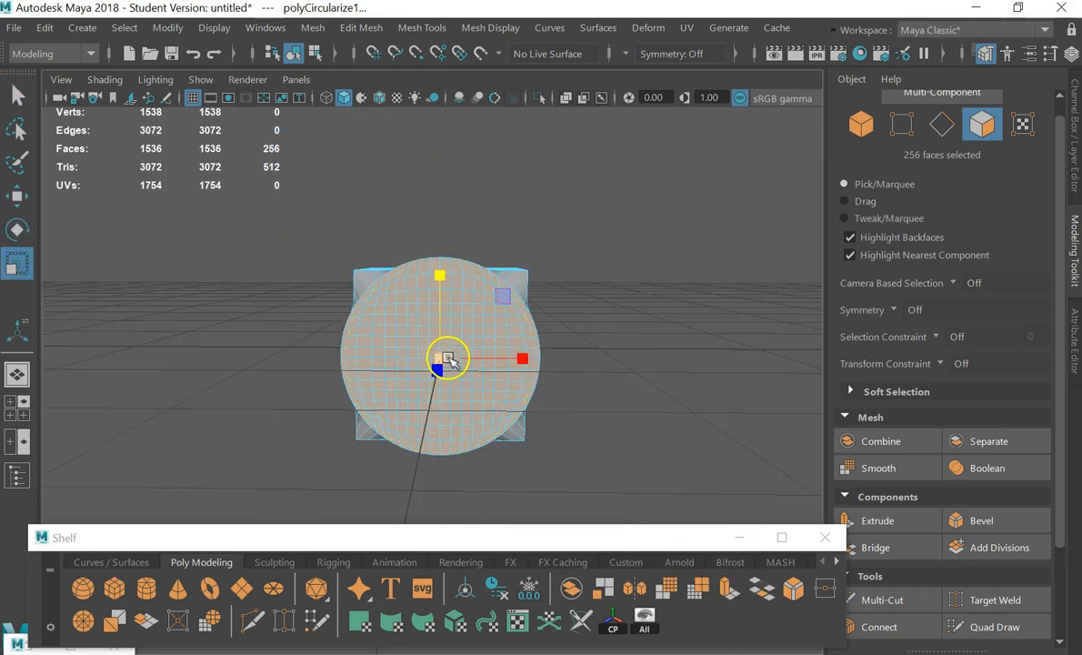
pyautogui.moveTo(443, 358); pyautogui.dragTo(376, 367)
pyautogui.keyDown('alt'); pyautogui.moveTo(599, 341); pyautogui.dragTo(327, 389); pyautogui.keyUp('alt')
pyautogui.scroll(2, 326, 389)
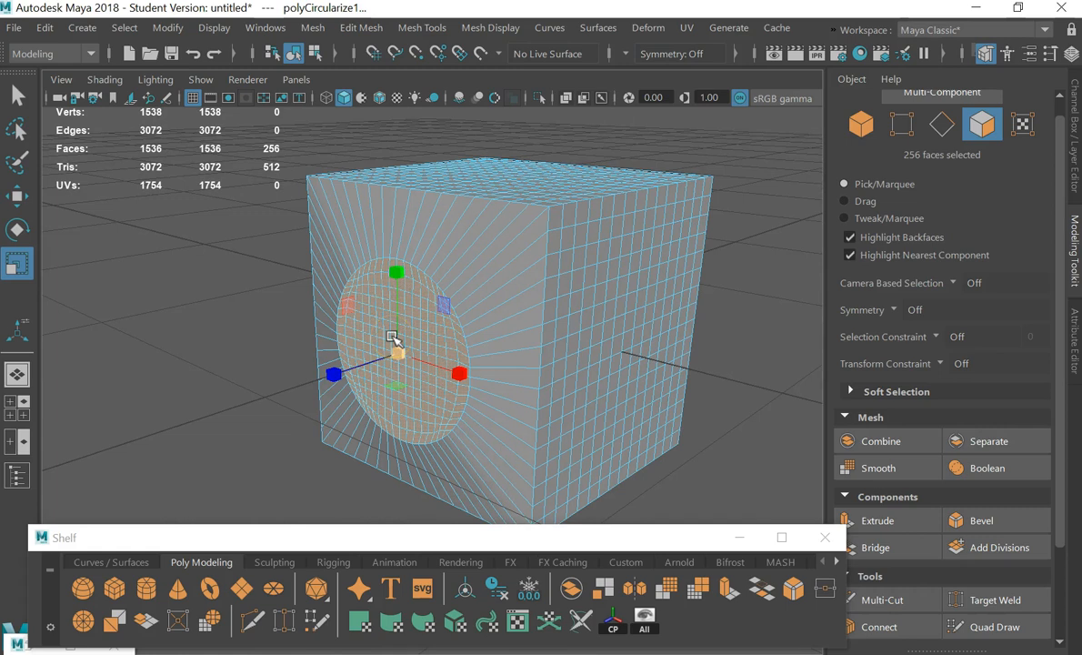
# Extrude the circular faces inward with Local Translate Z about -0.345 and 9 divisions, and turn on smooth preview
pyautogui.click(460, 393)
pyautogui.click(386, 391)
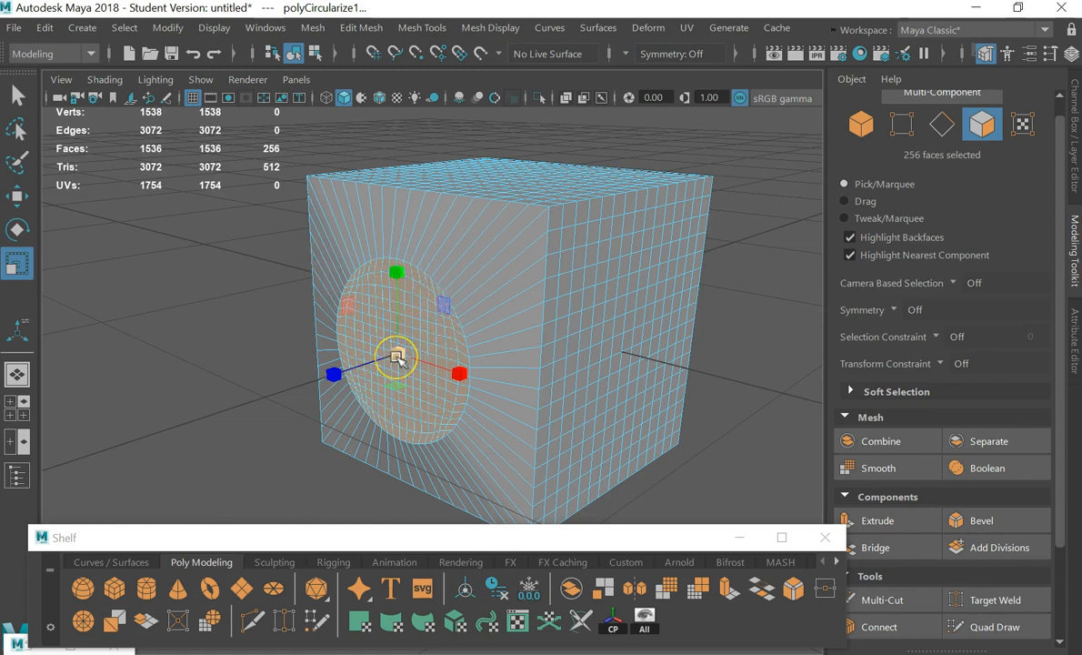
pyautogui.hotkey('ctrl', 'e')
pyautogui.moveTo(321, 362); pyautogui.dragTo(359, 300)
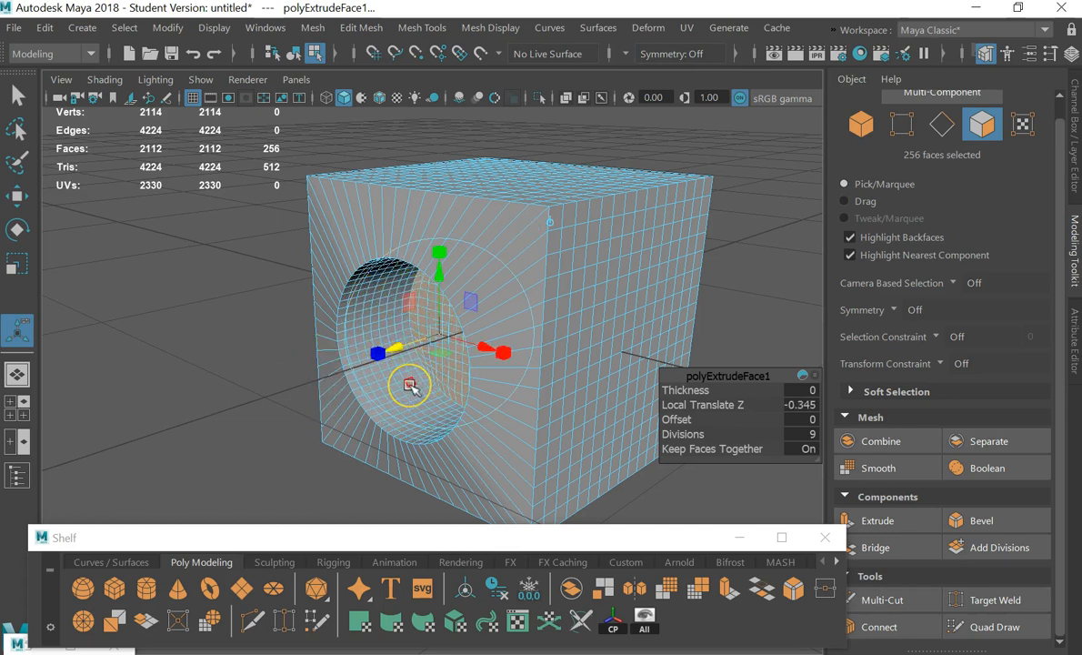
pyautogui.press('3')
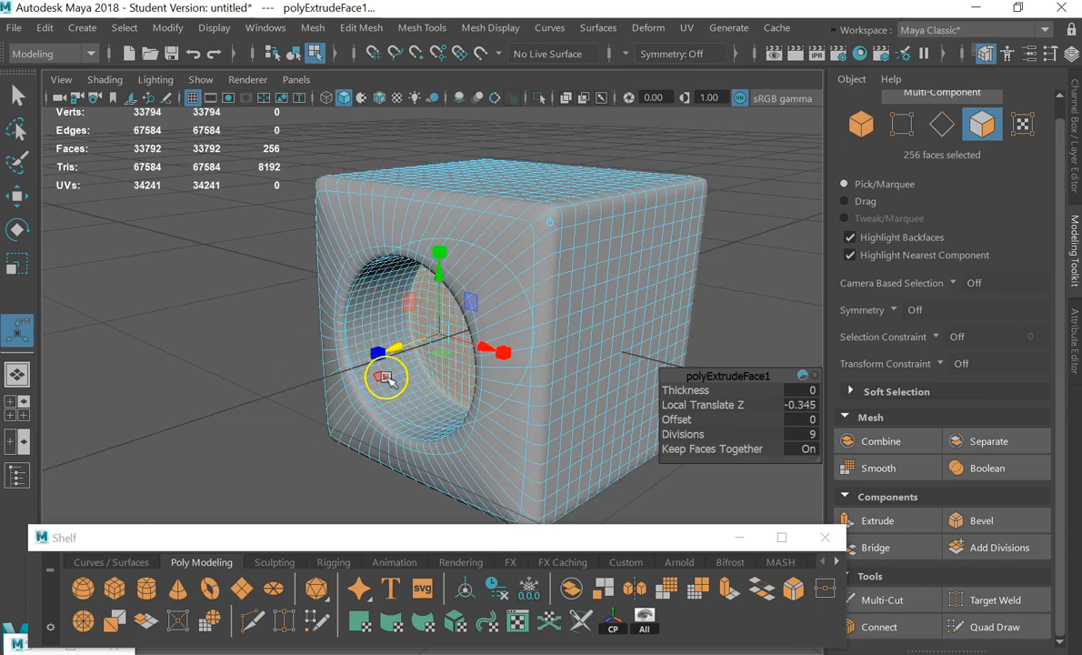
# Finish the extrusion and return the recessed cube to object mode with nothing selected
pyautogui.click(17, 95)
pyautogui.click(128, 289)
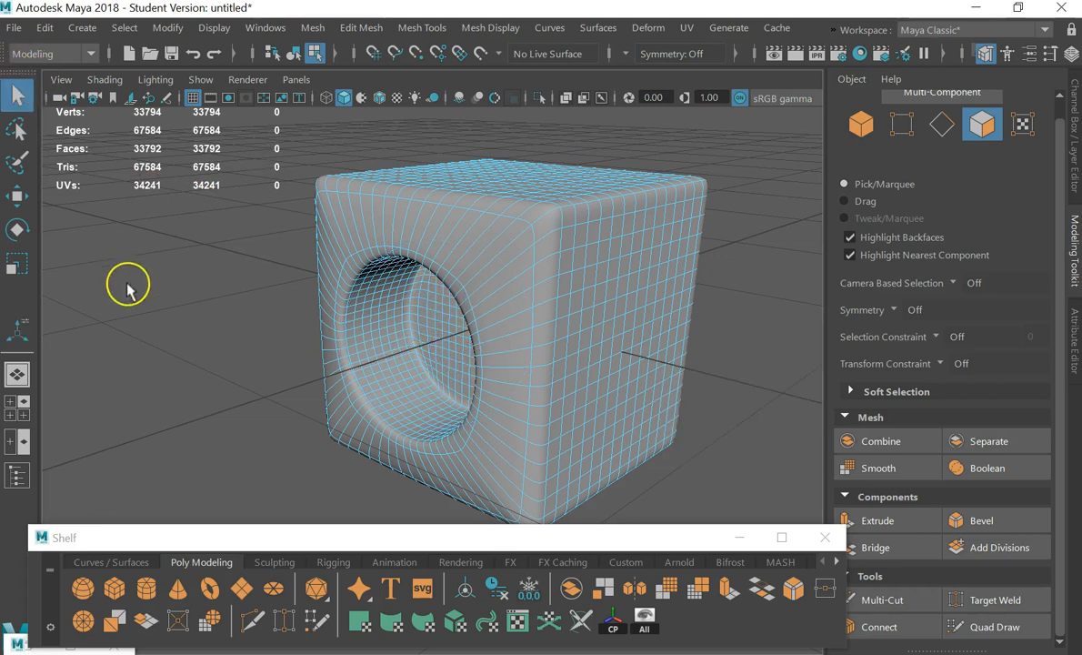
pyautogui.moveTo(186, 264); pyautogui.dragTo(282, 91, button='right')
pyautogui.click(276, 295)
pyautogui.keyDown('alt'); pyautogui.moveTo(275, 295); pyautogui.dragTo(345, 316); pyautogui.keyUp('alt')
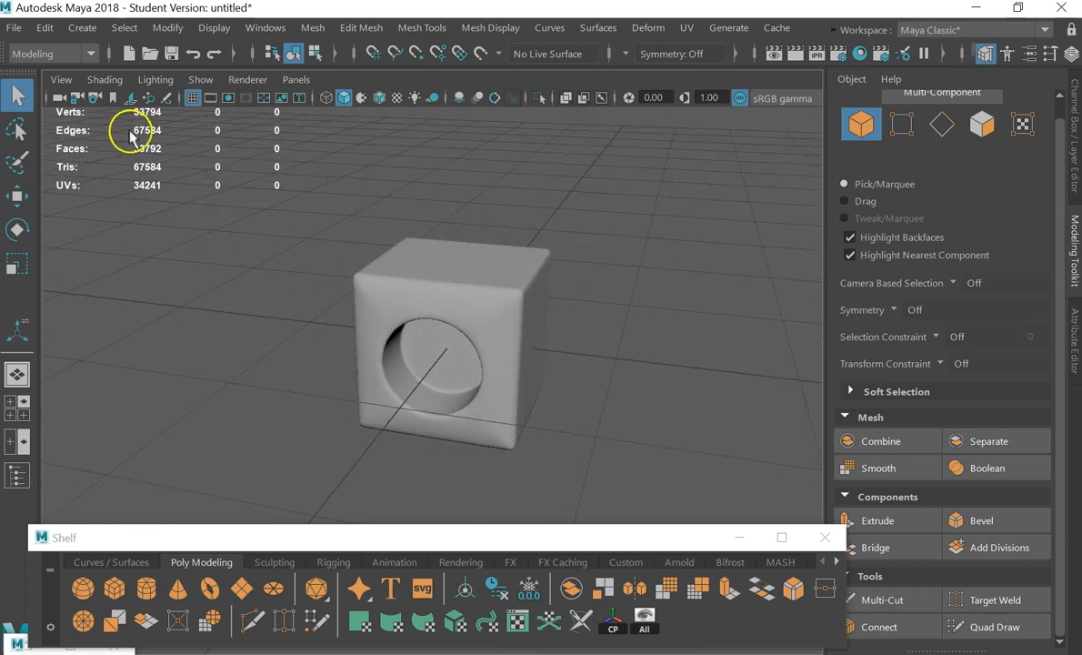
# Create a new polygon cube and move it along X to about 2.767, beside the recessed cube
pyautogui.click(114, 588)
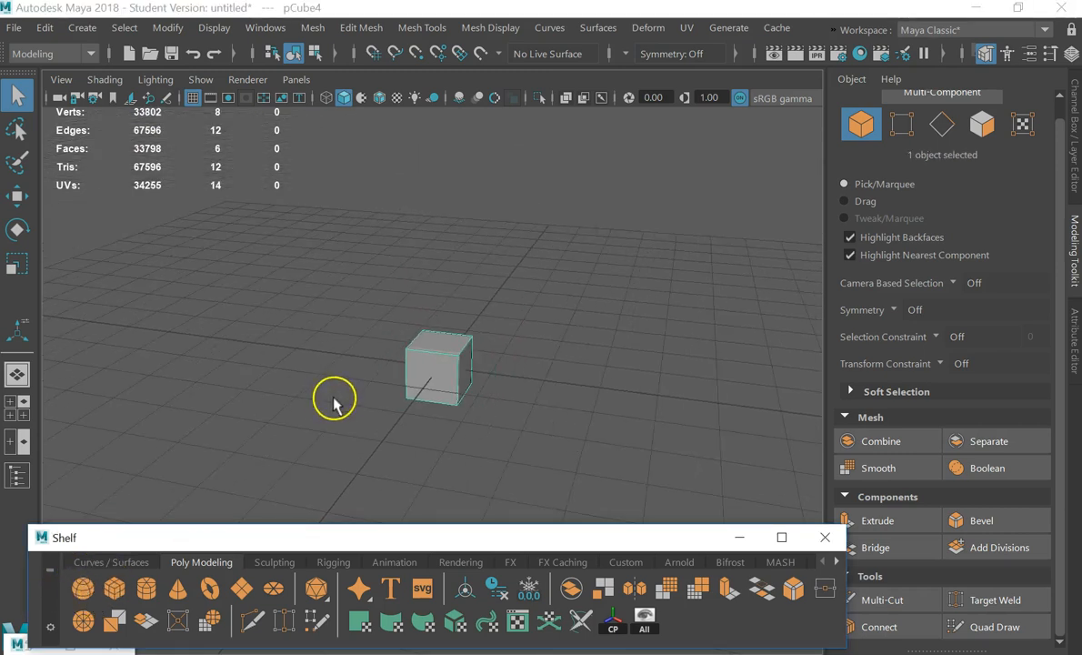
pyautogui.press('w')
pyautogui.moveTo(526, 390); pyautogui.dragTo(667, 399)
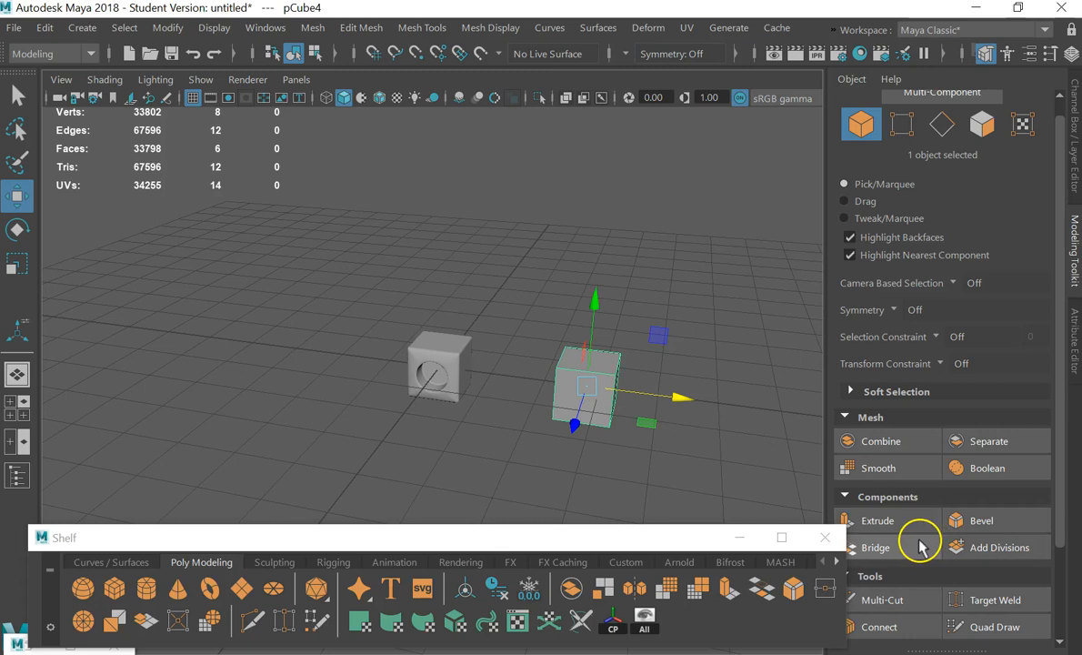
# Bevel all edges of the new cube with a Fraction of 0.1
pyautogui.click(913, 473)
pyautogui.hotkey('ctrl', 'z')
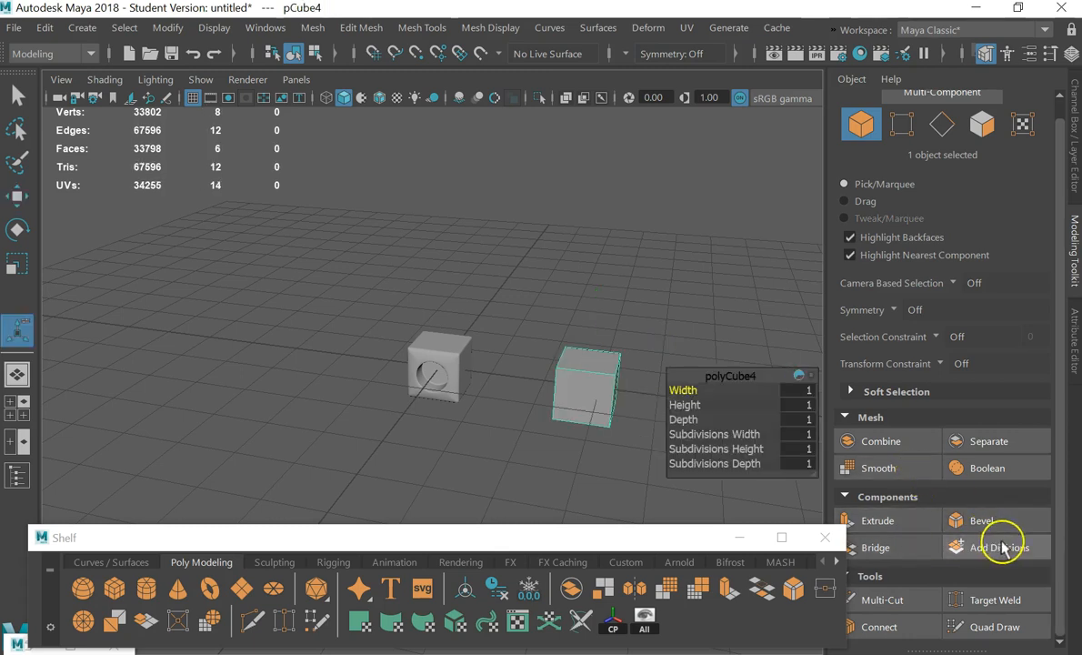
pyautogui.click(1000, 518)
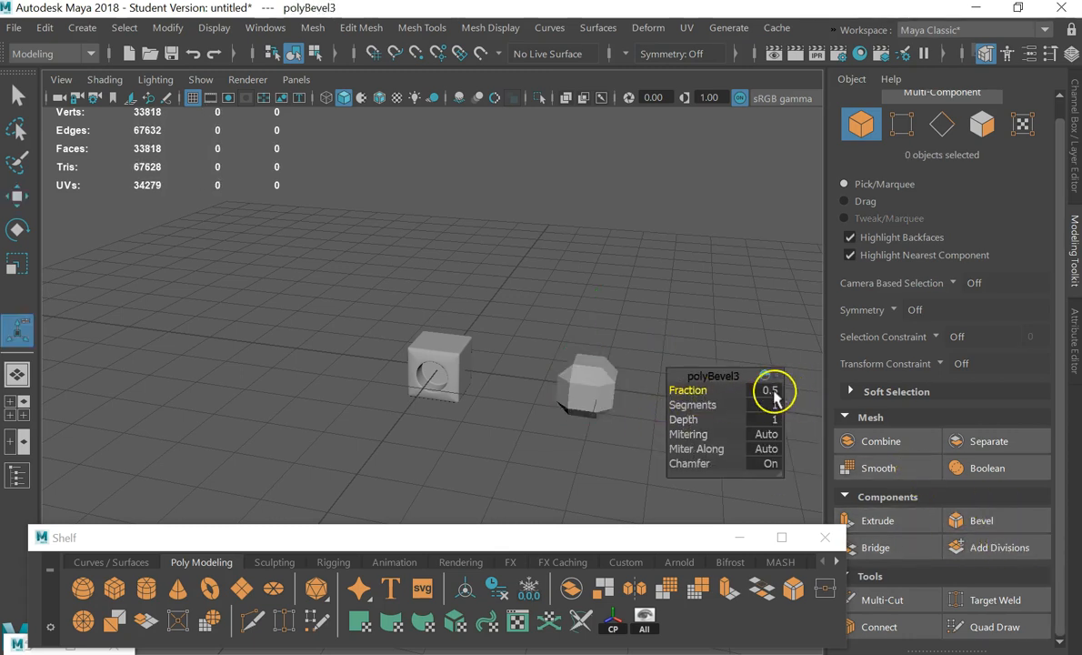
pyautogui.write('.3')
pyautogui.press('Return')
pyautogui.write('.1')
pyautogui.press('Return')
pyautogui.click(695, 375)
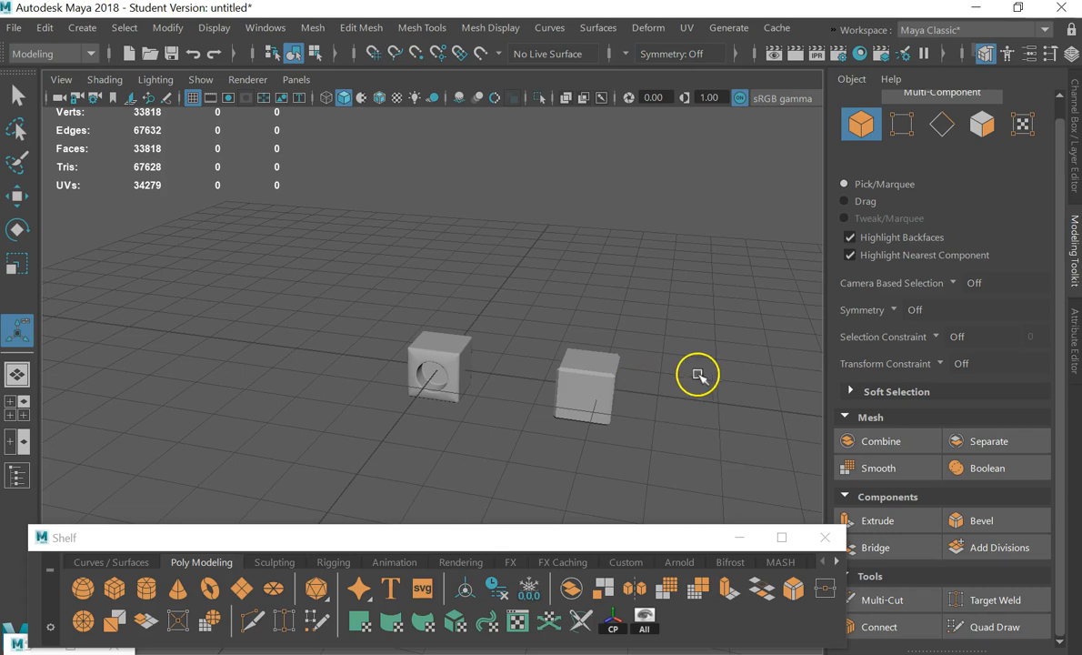
# Add divisions to the beveled cube with Divisions set to 4, and deselect it
pyautogui.scroll(5, 536, 374)
pyautogui.click(489, 386)
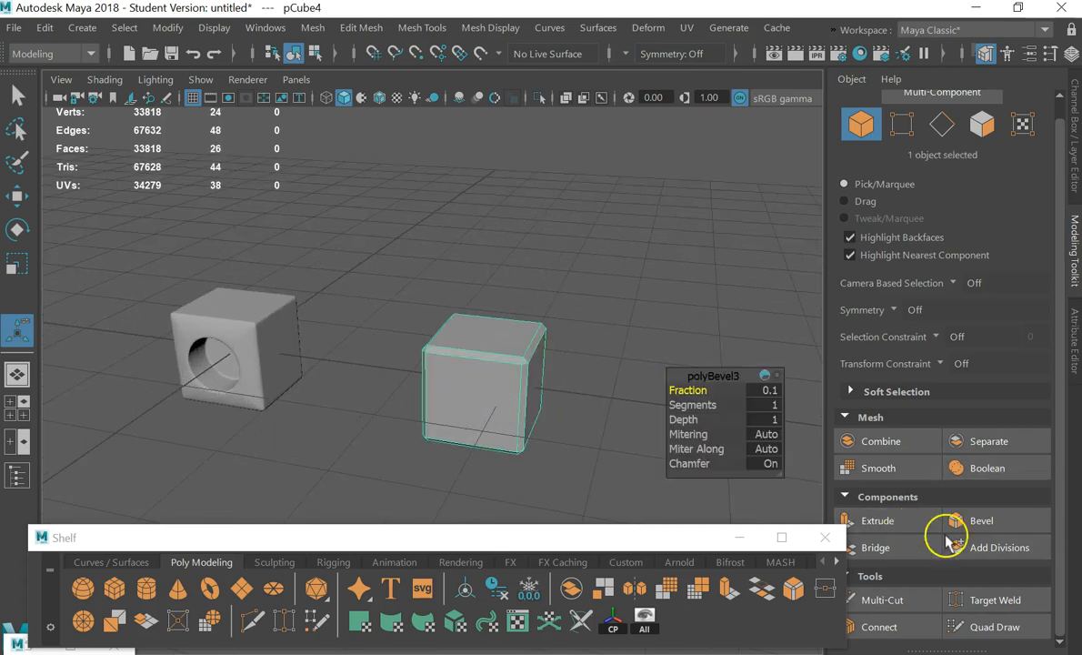
pyautogui.click(988, 548)
pyautogui.click(783, 391)
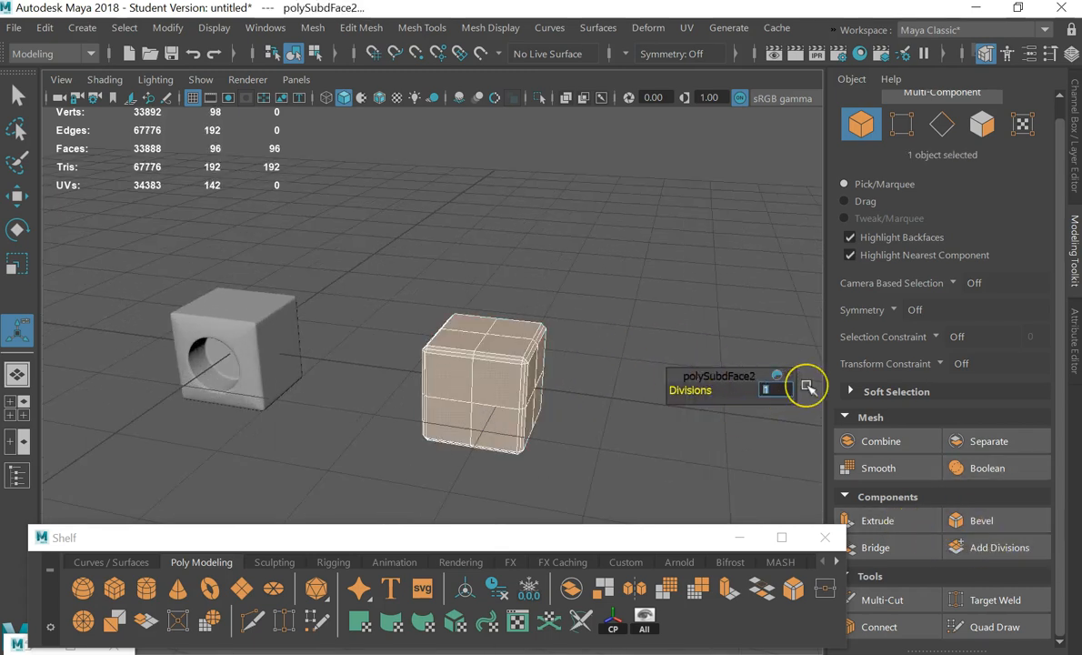
pyautogui.write('4')
pyautogui.press('Return')
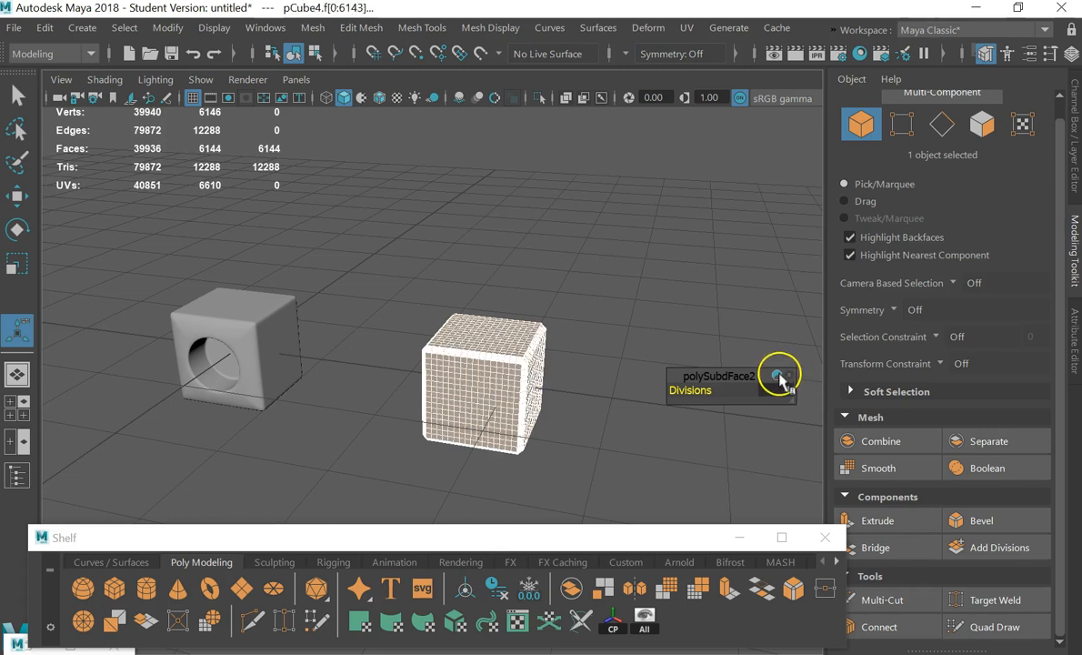
pyautogui.click(593, 317)
pyautogui.keyDown('alt'); pyautogui.moveTo(594, 317); pyautogui.dragTo(373, 307, button='right'); pyautogui.keyUp('alt')
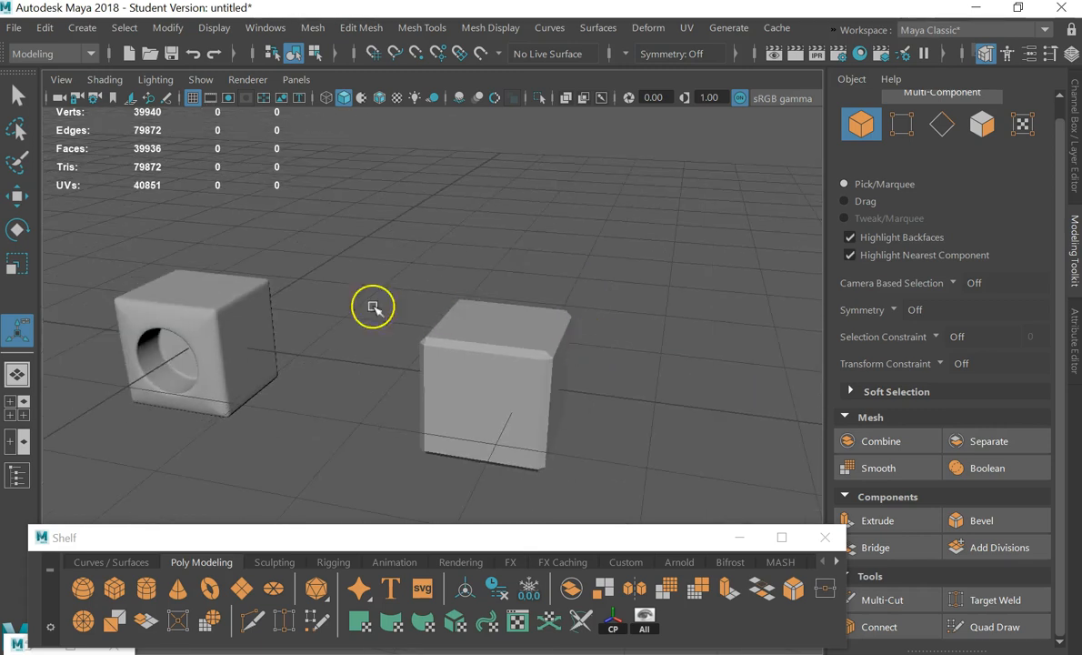
pyautogui.click(104, 78)
pyautogui.click(139, 78)
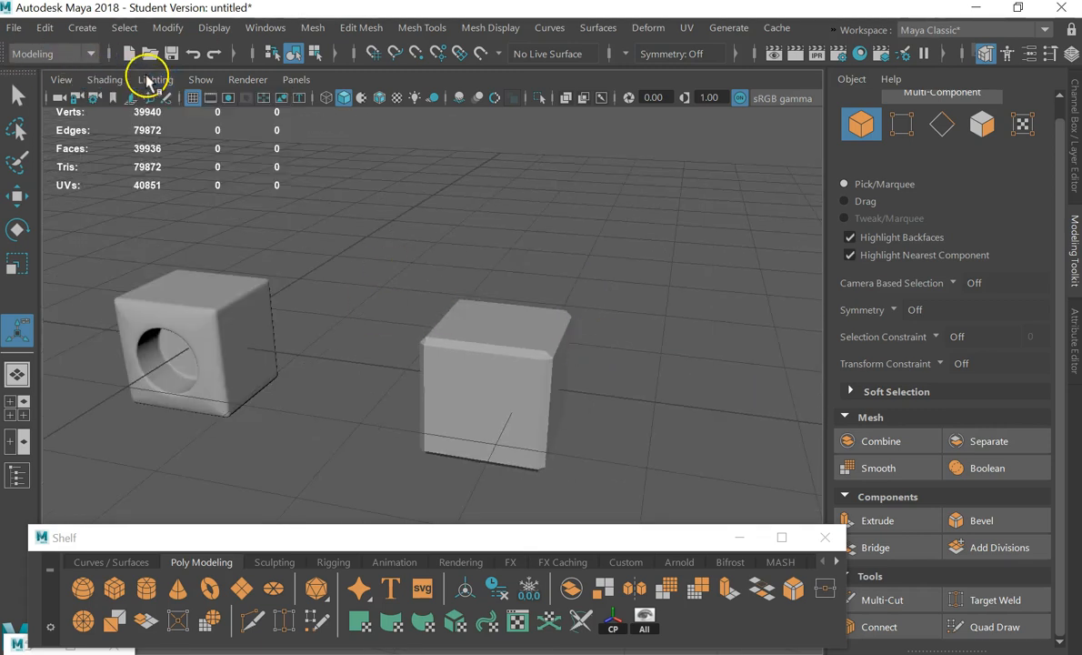
# Create a polygon cylinder and lay it on its side with Rotate X at -90
pyautogui.click(146, 588)
pyautogui.scroll(-3, 309, 483)
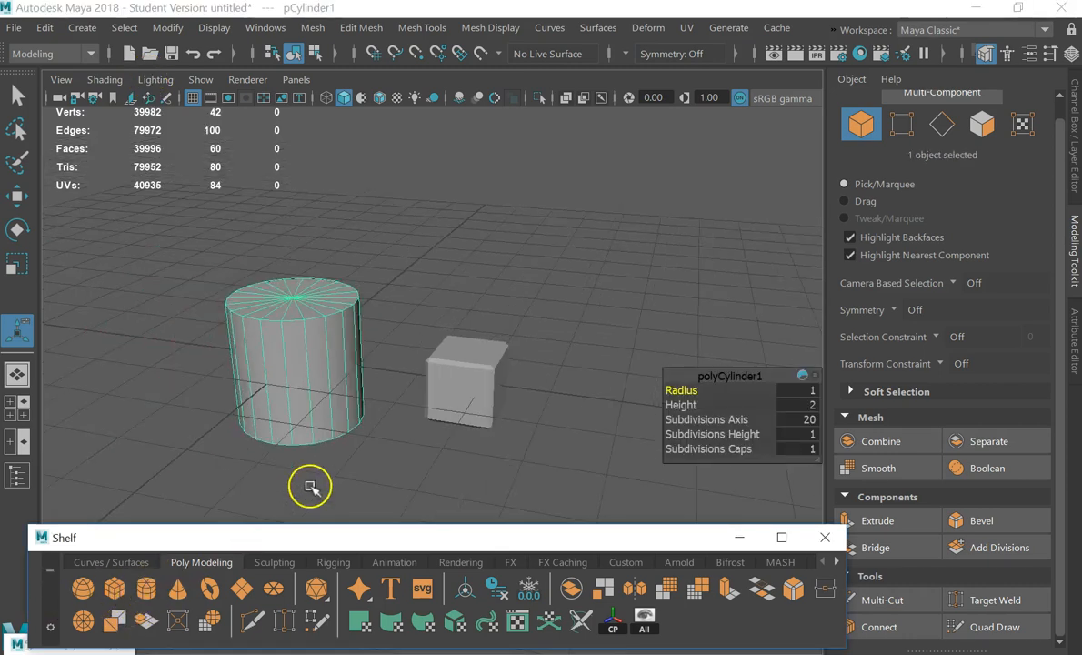
pyautogui.press('e')
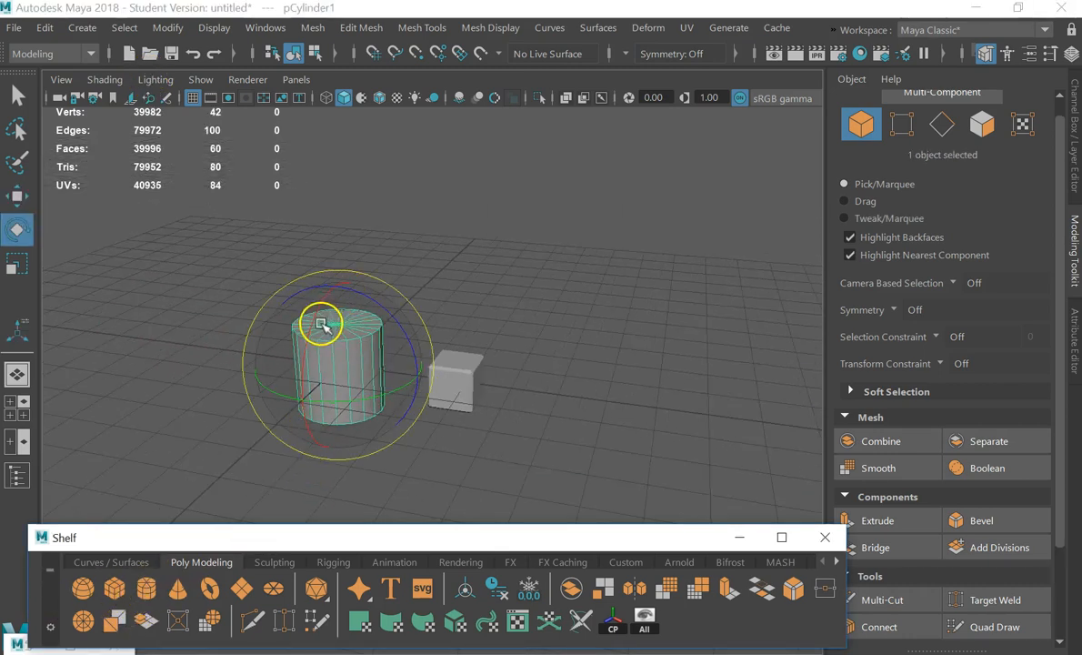
pyautogui.moveTo(310, 338); pyautogui.dragTo(405, 258)
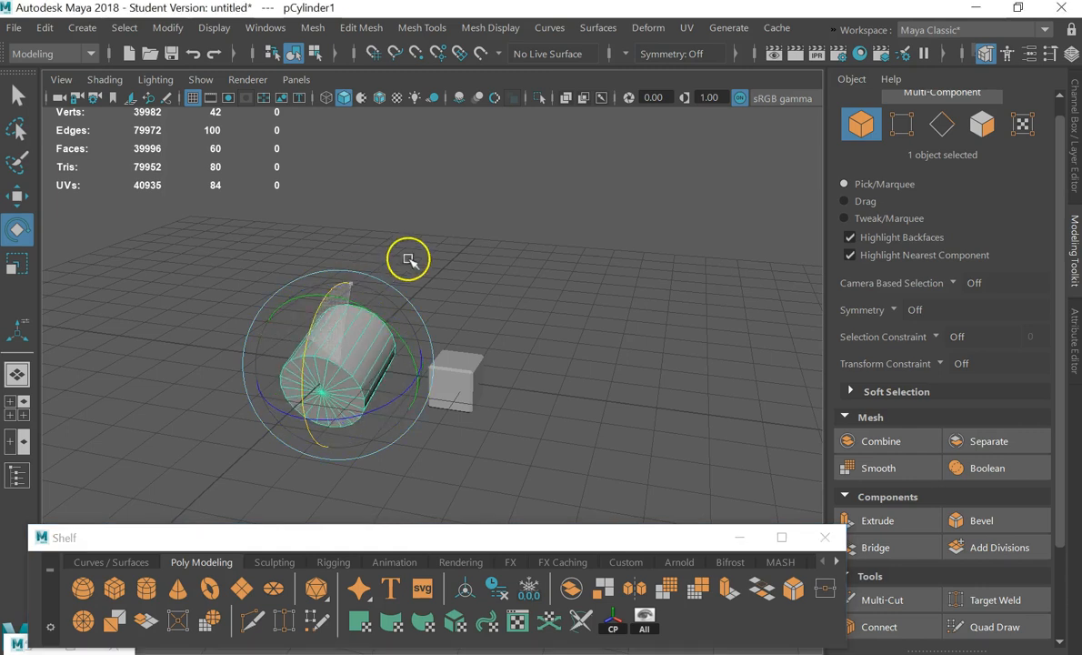
pyautogui.click(1075, 136)
pyautogui.doubleClick(1031, 174)
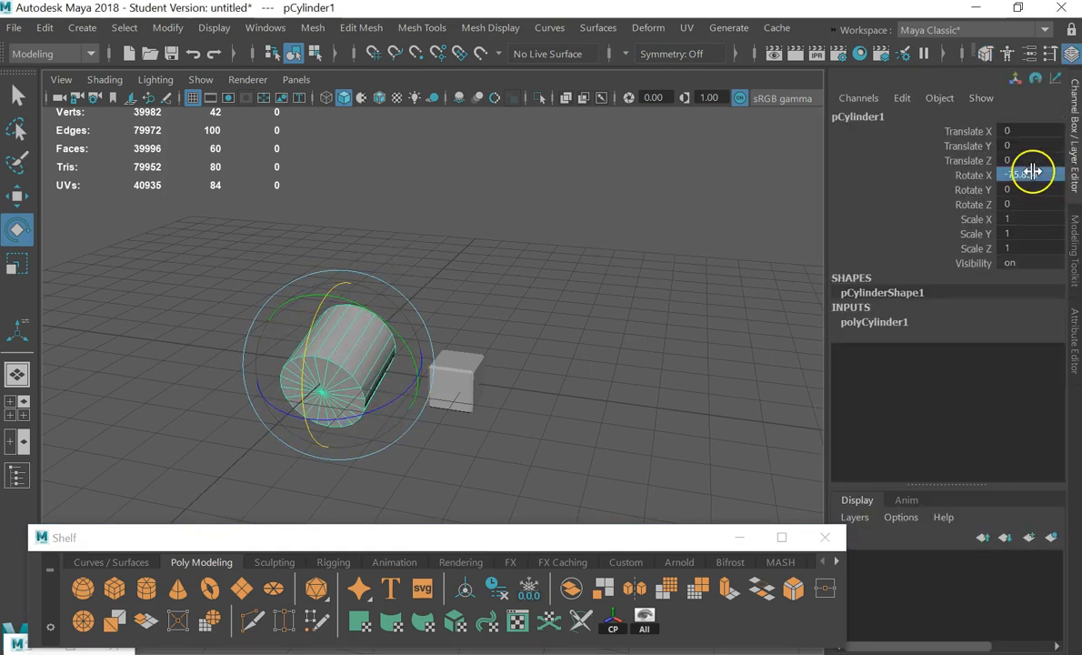
pyautogui.write('-90')
pyautogui.press('Return')
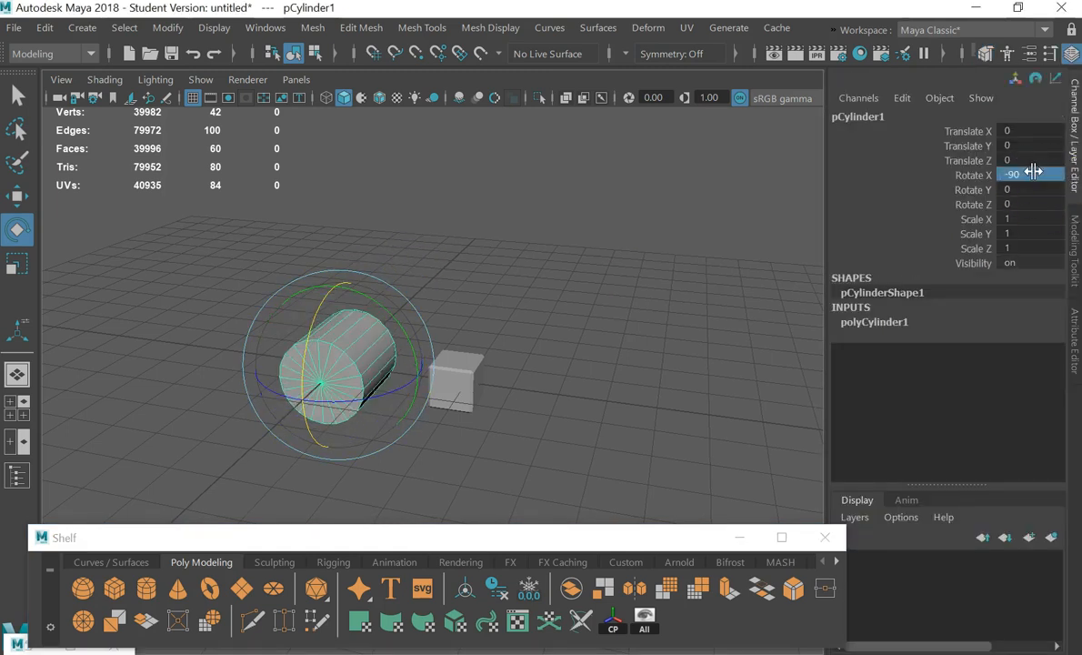
pyautogui.click(546, 277)
# Scale the cylinder down uniformly to about 0.284 so it is narrower than the cubes, and return to object mode
pyautogui.click(358, 323)
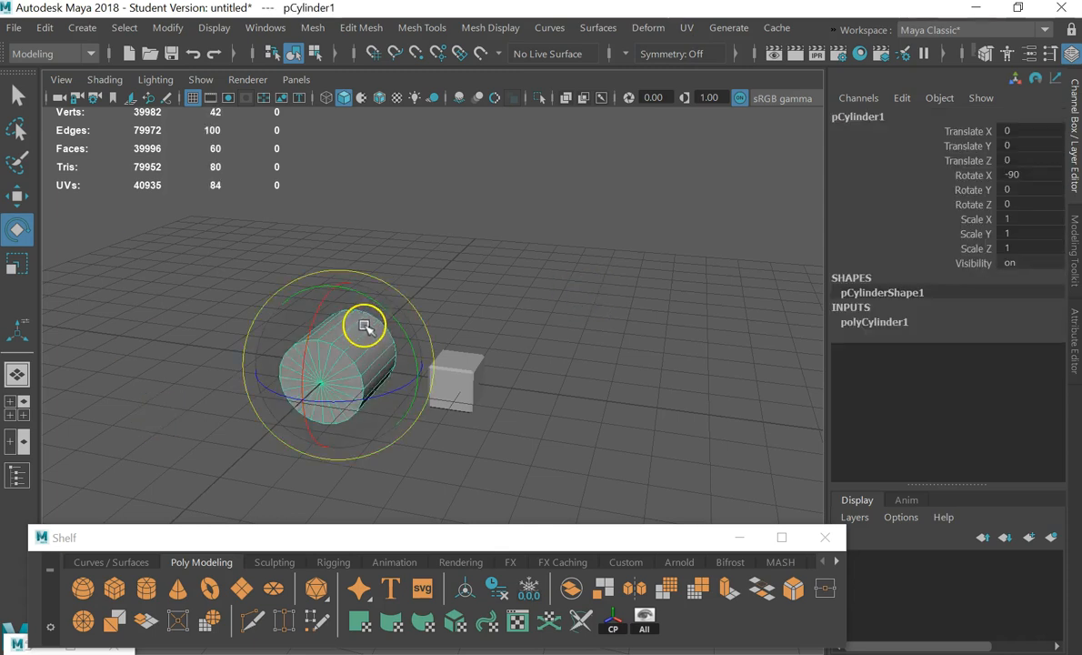
pyautogui.press('r')
pyautogui.moveTo(354, 362); pyautogui.dragTo(288, 368)
pyautogui.click(291, 368)
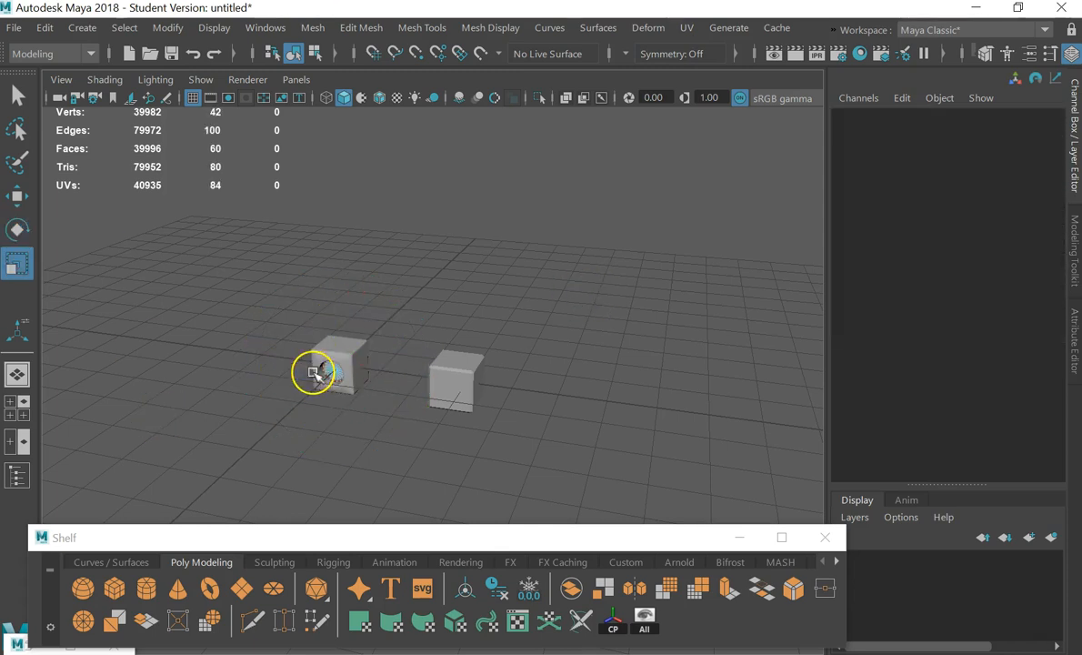
pyautogui.scroll(3, 368, 380)
pyautogui.click(244, 322)
pyautogui.rightClick(261, 316)
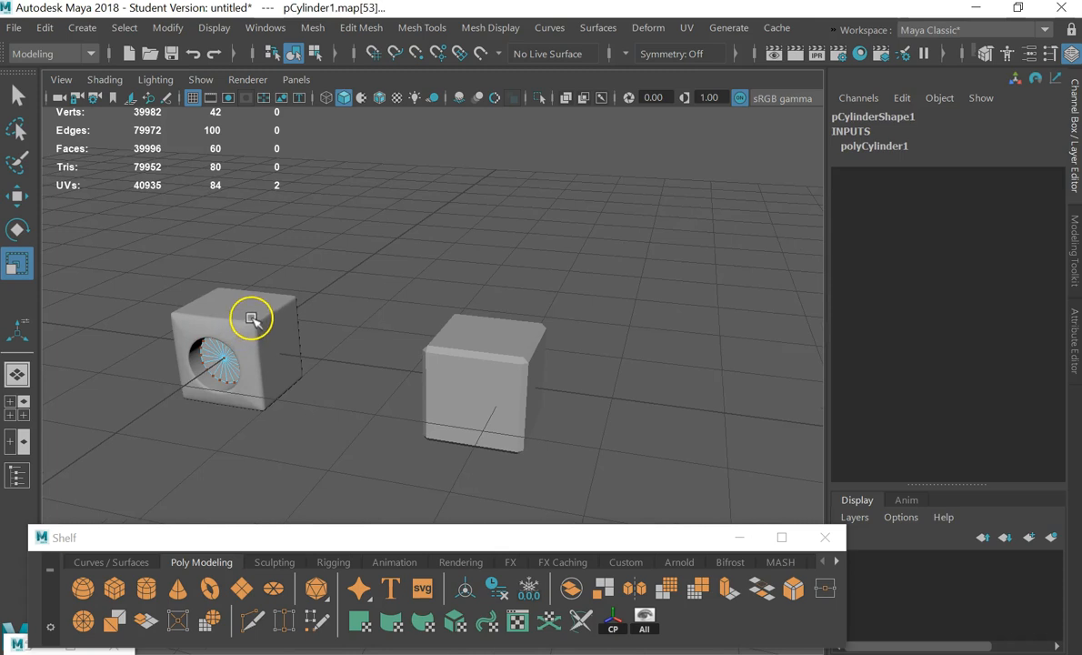
pyautogui.moveTo(263, 318); pyautogui.dragTo(354, 79, button='right')
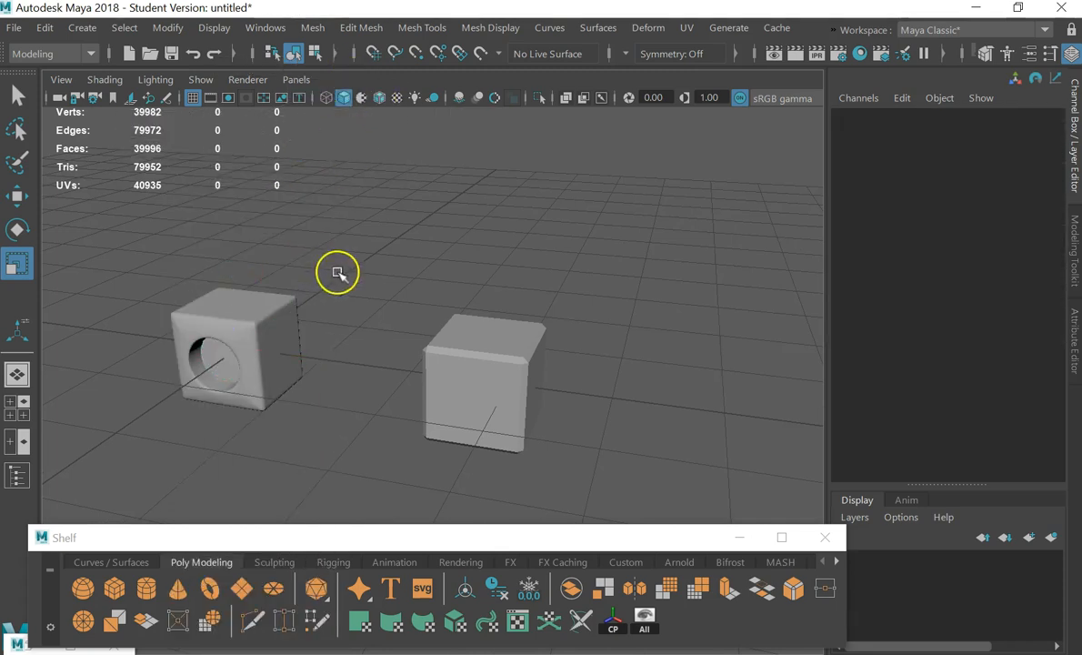
# Move the recessed cube along X to about -1.925, away from the cylinder
pyautogui.click(267, 322)
pyautogui.press('w')
pyautogui.moveTo(309, 357); pyautogui.dragTo(164, 328)
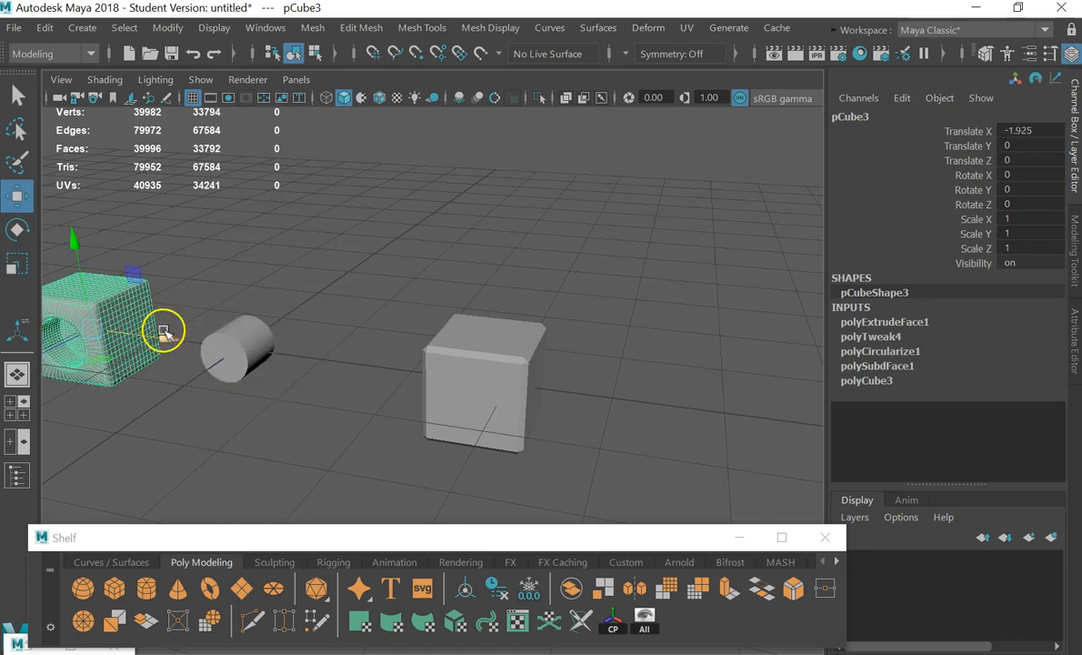
# Move the cylinder along X into the beveled cube and snap it to the grid at Translate X 3
pyautogui.click(235, 343)
pyautogui.moveTo(309, 357); pyautogui.dragTo(435, 404)
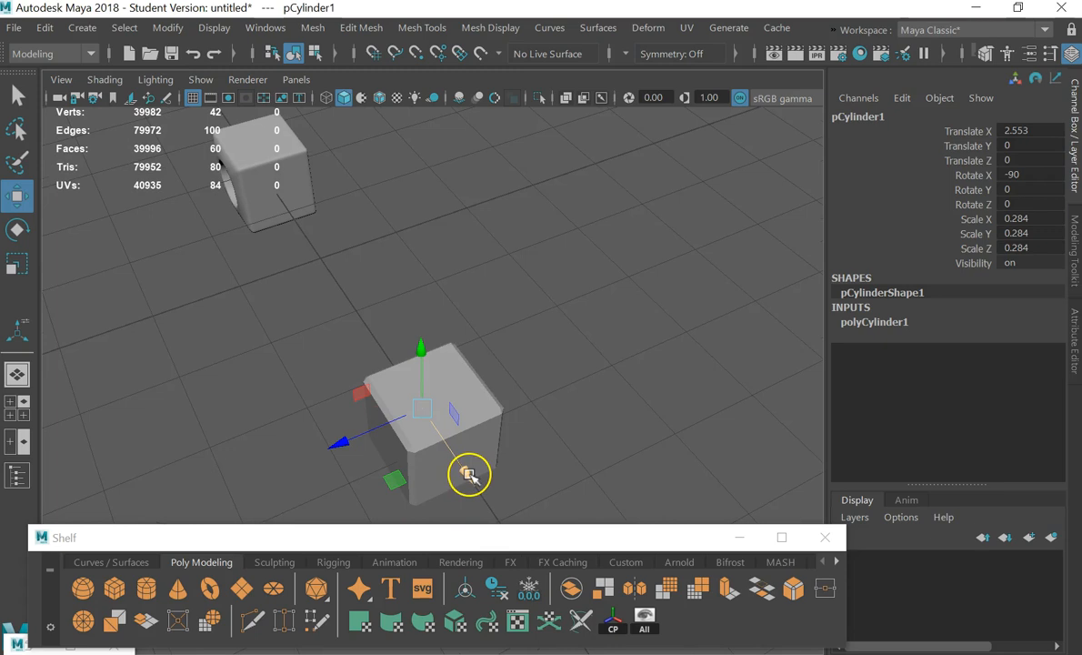
pyautogui.press('x')
pyautogui.moveTo(422, 412); pyautogui.dragTo(447, 455)
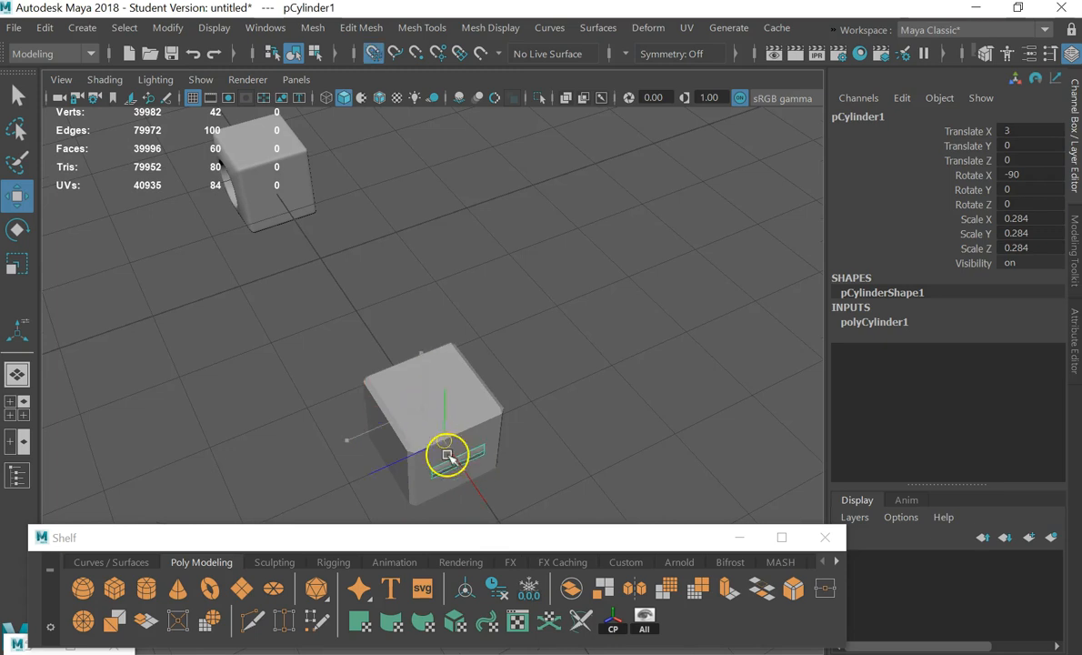
pyautogui.keyDown('alt'); pyautogui.moveTo(591, 467); pyautogui.dragTo(693, 430); pyautogui.keyUp('alt')
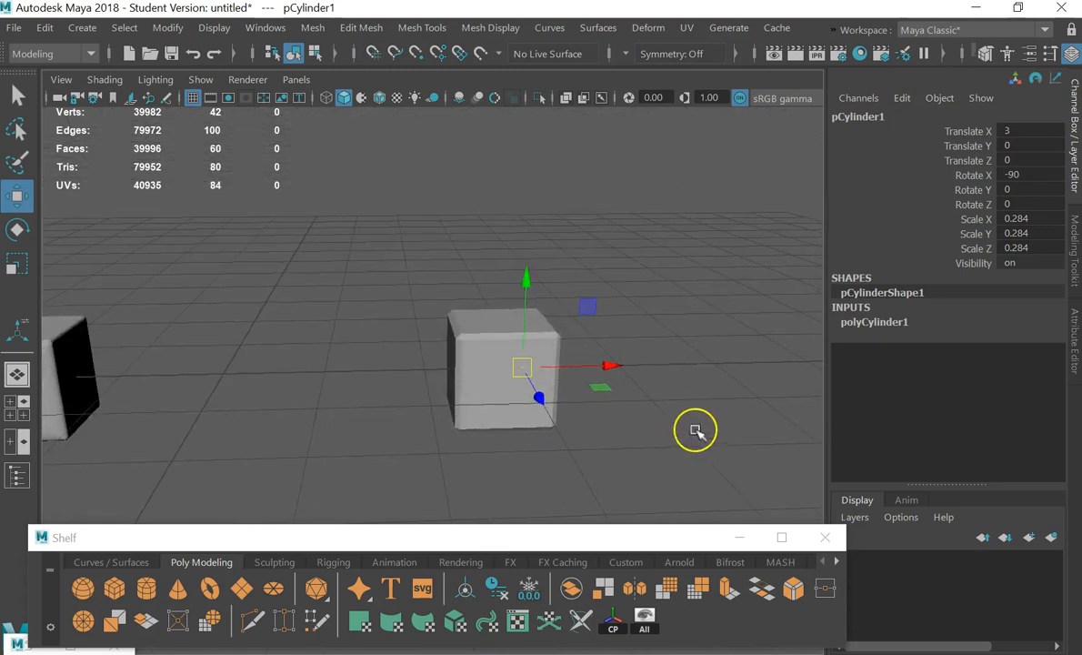
# Snap the beveled cube to Translate X 3 and move it back to about Translate Z -0.57 so the cylinder protrudes from its front
pyautogui.click(466, 325)
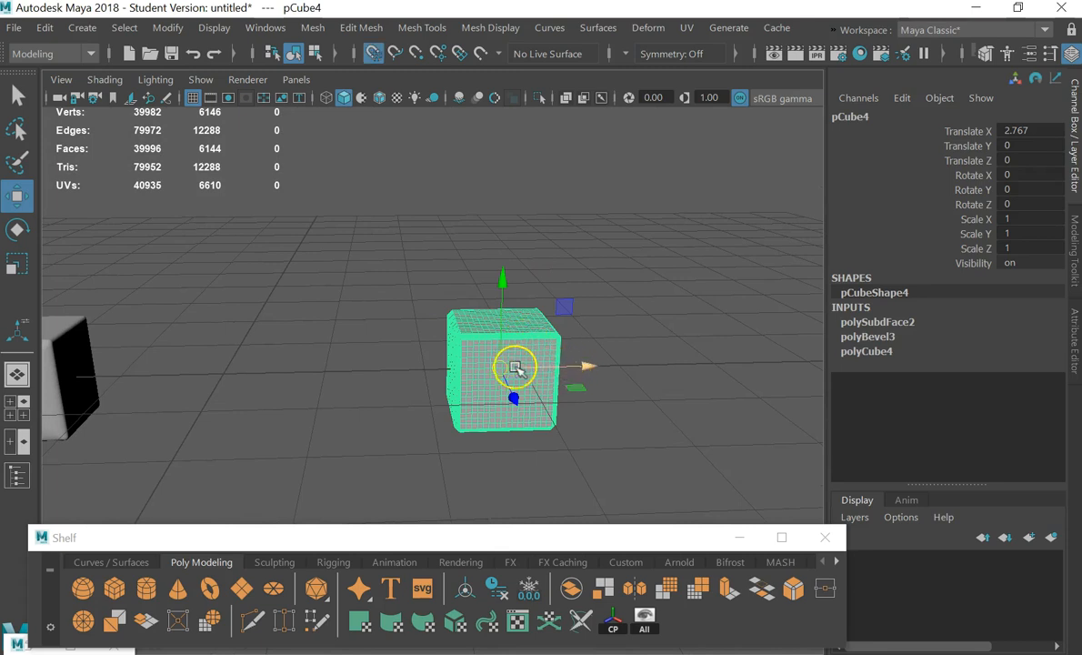
pyautogui.click(607, 327)
pyautogui.keyDown('alt'); pyautogui.moveTo(608, 327); pyautogui.dragTo(525, 334); pyautogui.keyUp('alt')
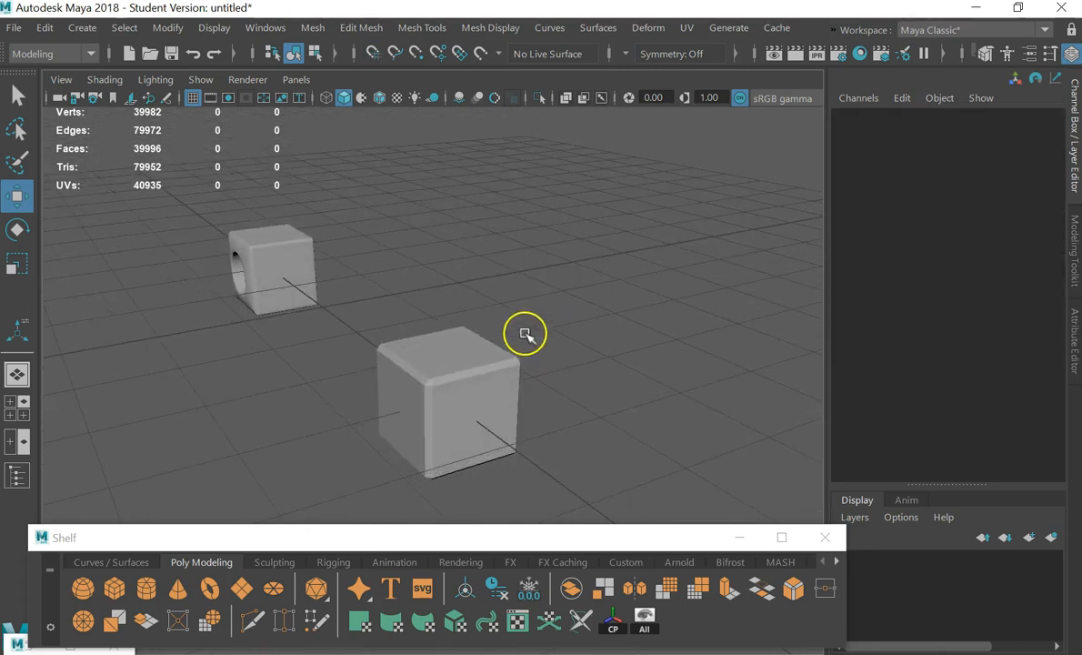
pyautogui.click(420, 360)
pyautogui.moveTo(357, 416); pyautogui.dragTo(414, 405)
pyautogui.click(596, 297)
pyautogui.keyDown('alt'); pyautogui.moveTo(596, 297); pyautogui.dragTo(449, 411); pyautogui.keyUp('alt')
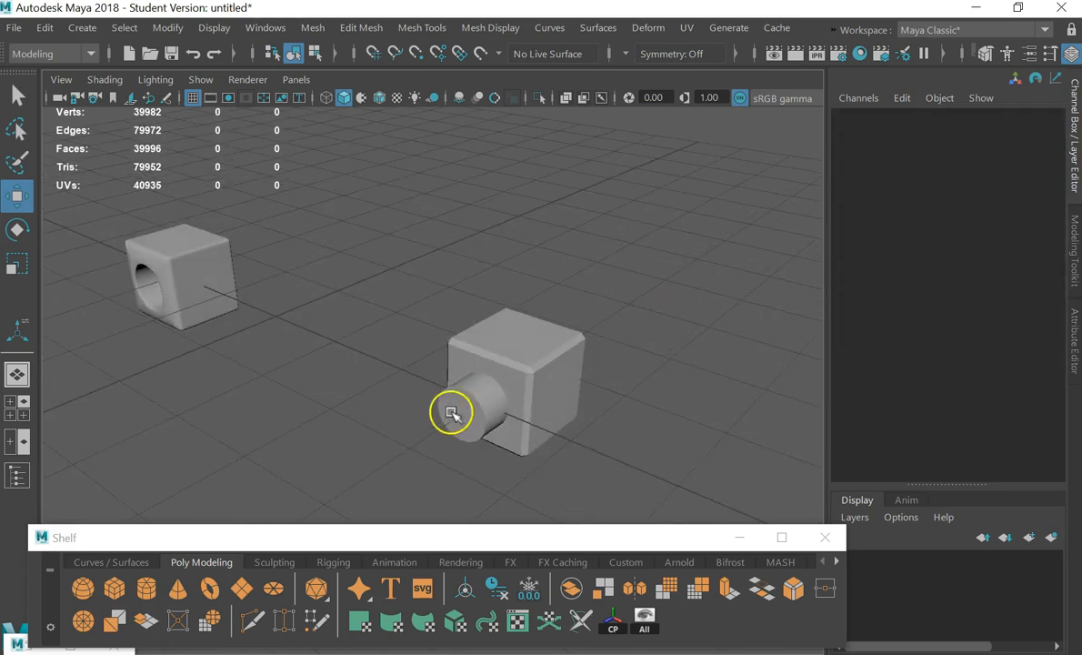
# Try a Boolean Difference with the cylinder selected first and the beveled cube second, and undo it
pyautogui.click(455, 409)
pyautogui.keyDown('shift'); pyautogui.click(519, 334); pyautogui.keyUp('shift')
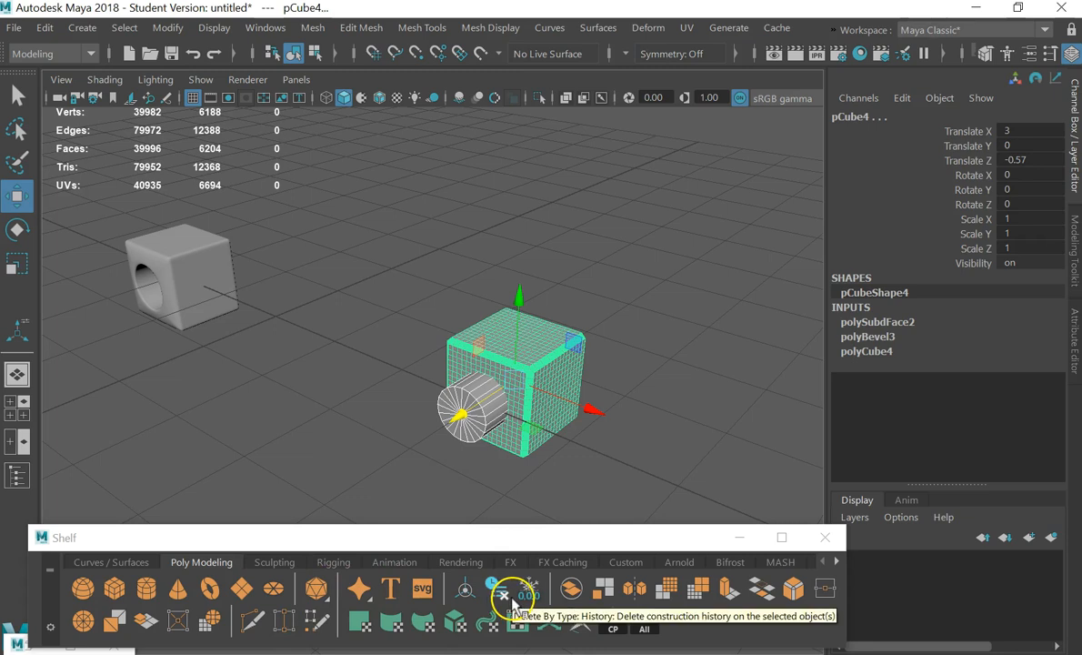
pyautogui.click(266, 27)
pyautogui.moveTo(346, 26)
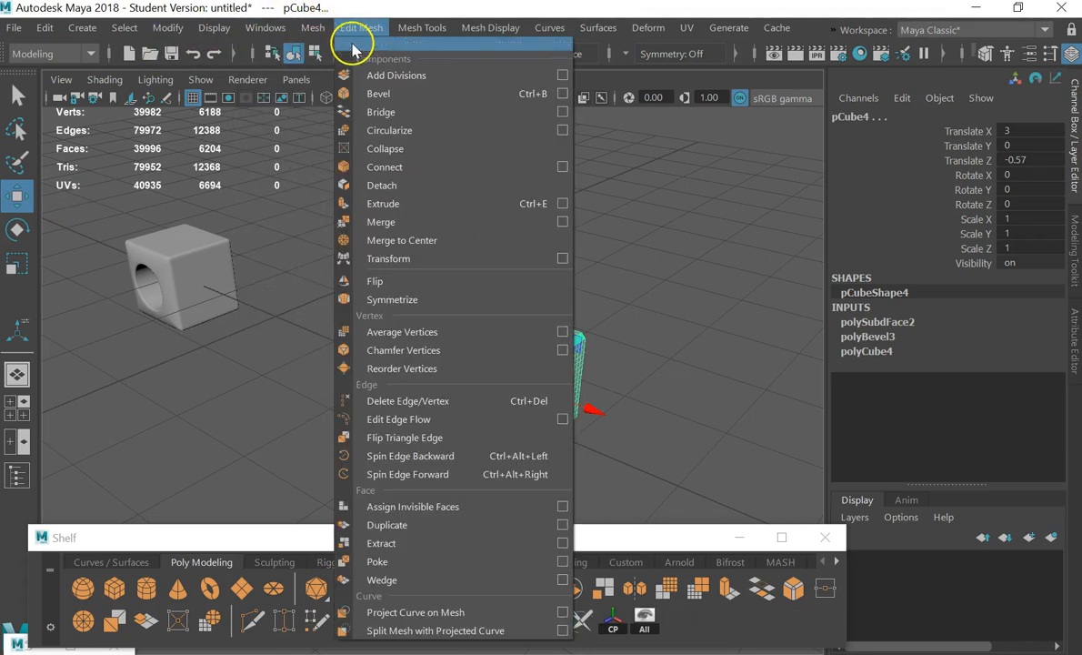
pyautogui.moveTo(439, 29)
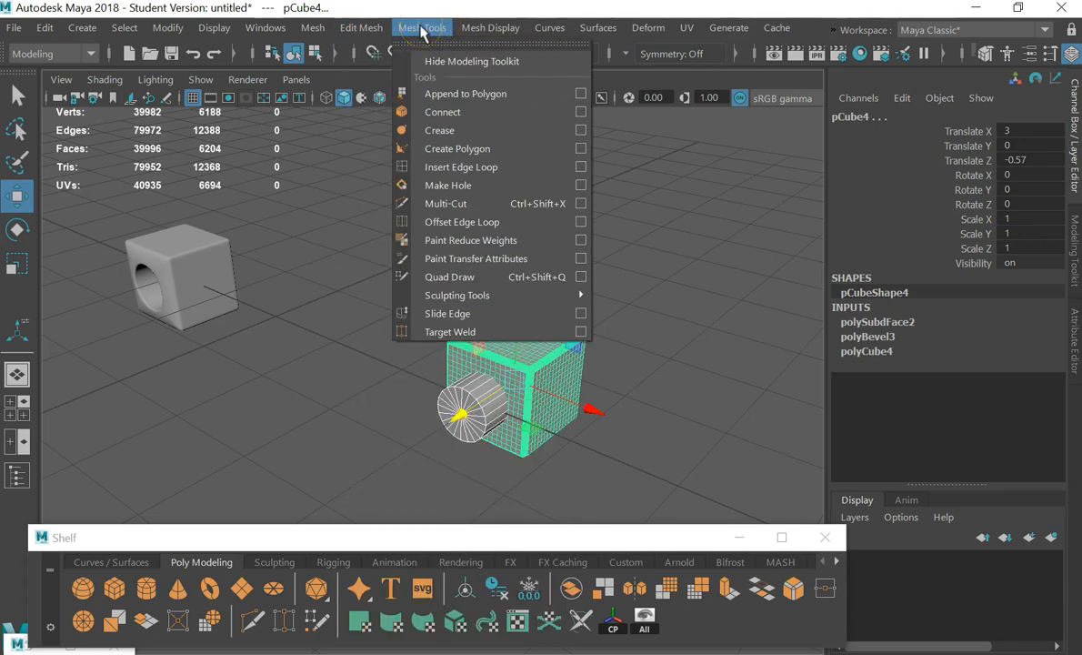
pyautogui.moveTo(383, 30)
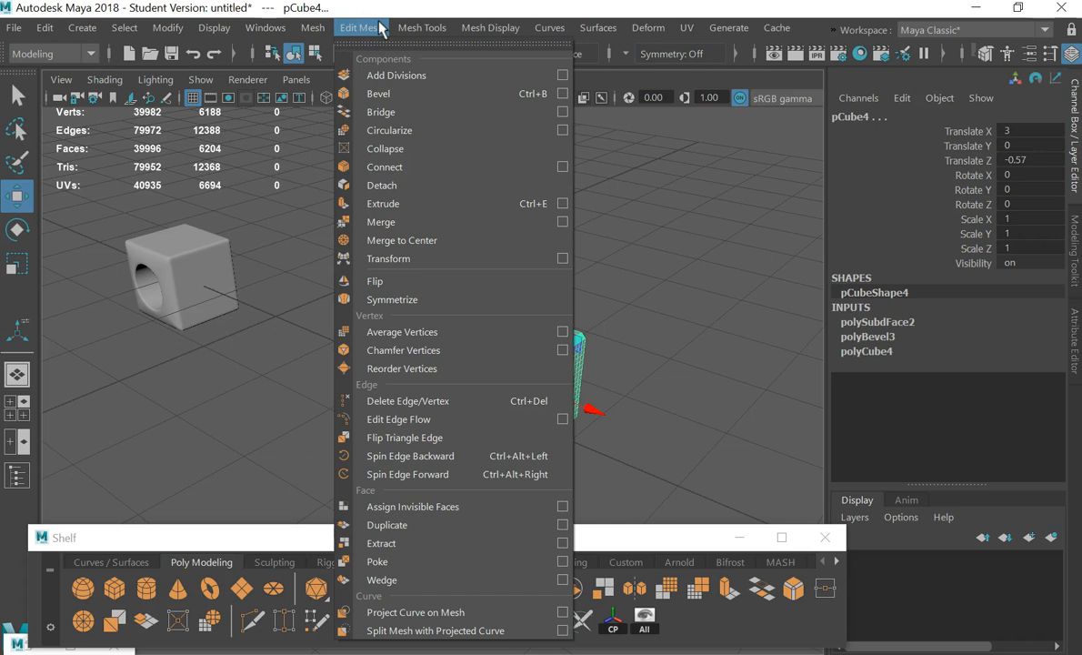
pyautogui.click(406, 28)
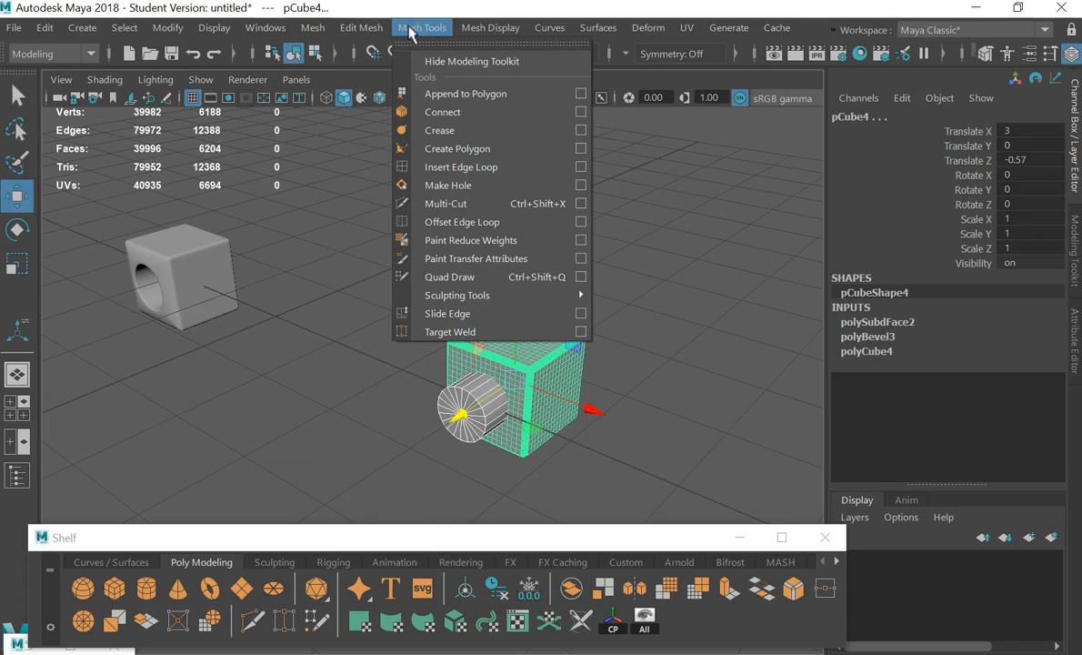
pyautogui.click(474, 30)
pyautogui.click(436, 29)
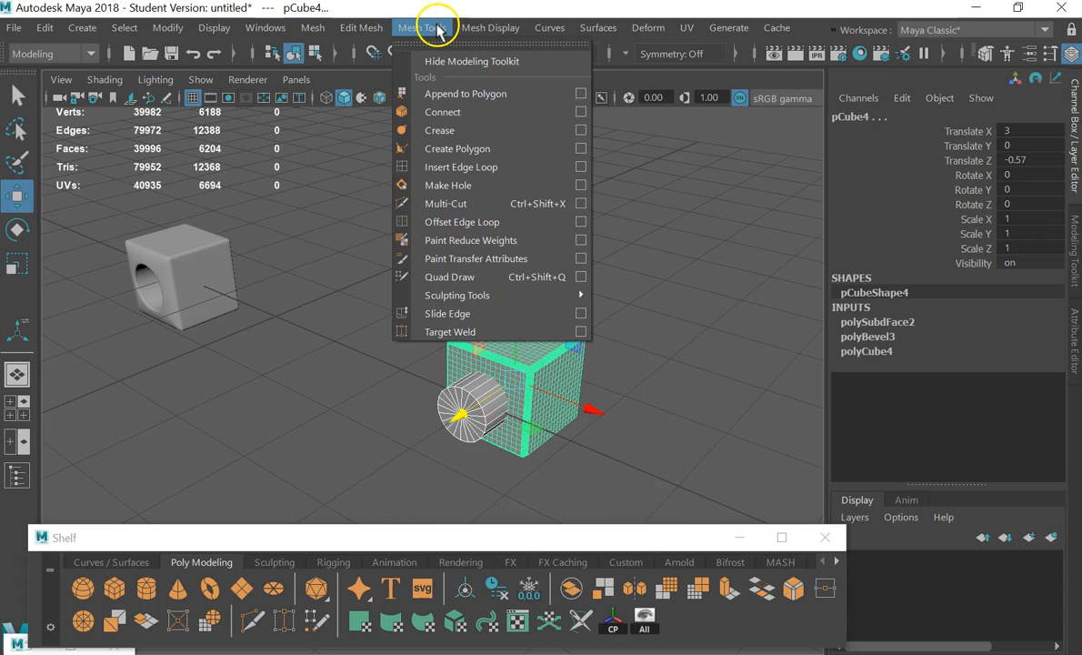
pyautogui.click(309, 27)
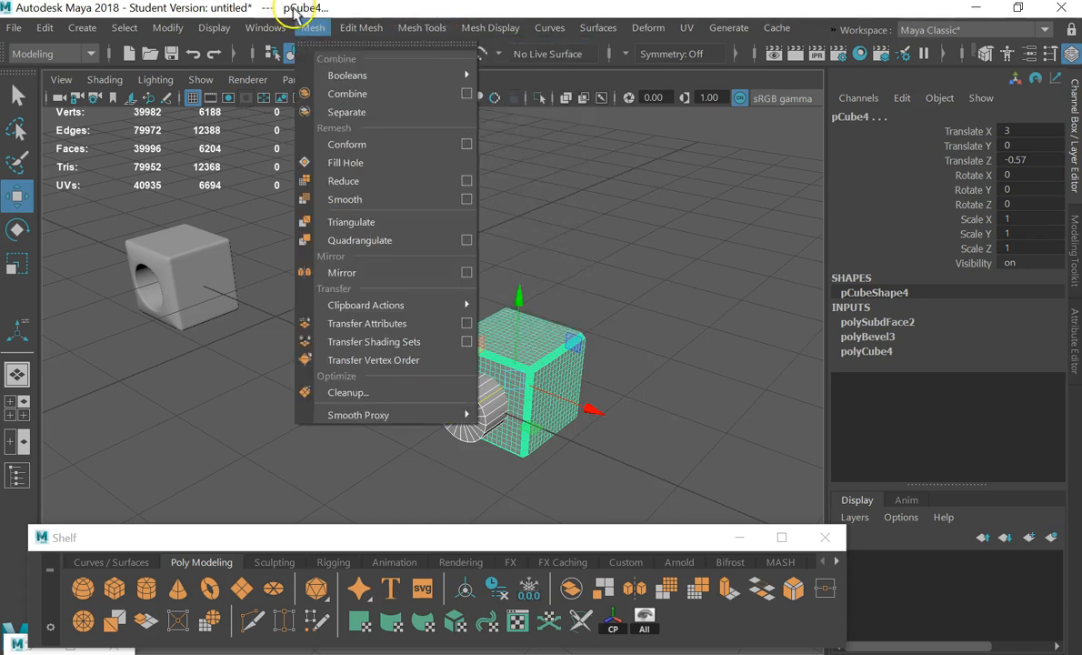
pyautogui.click(371, 28)
pyautogui.click(311, 27)
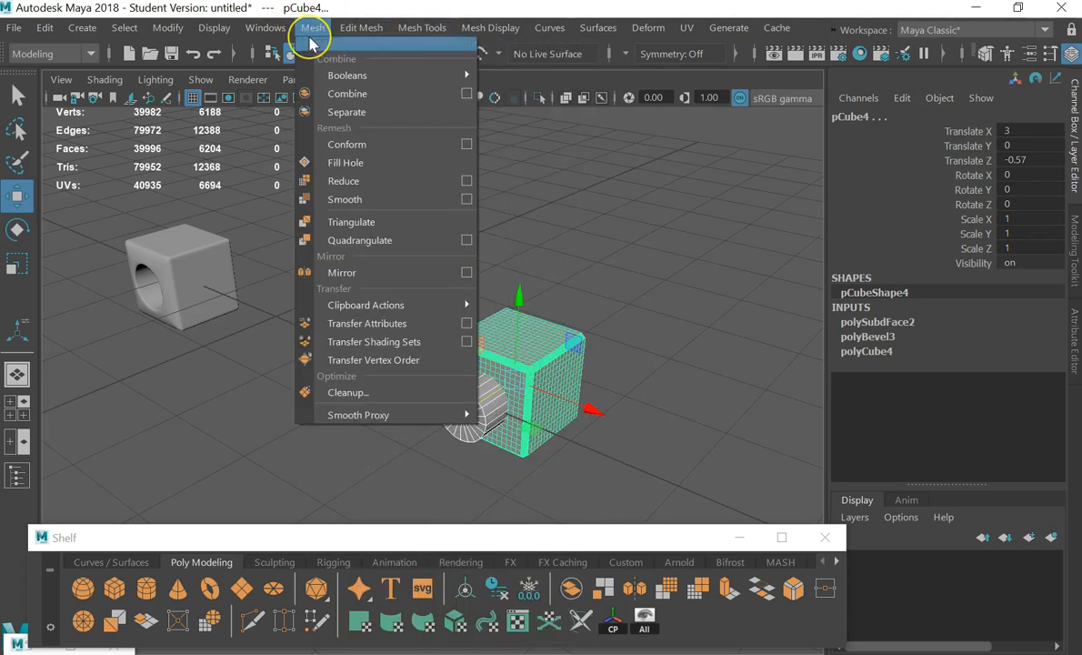
pyautogui.click(344, 77)
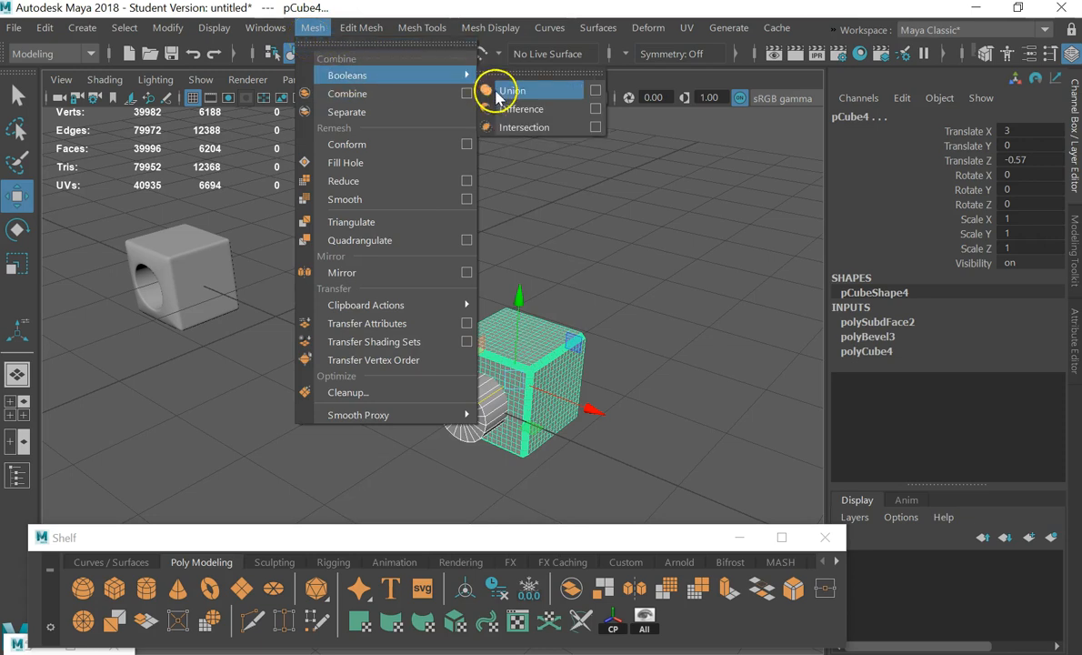
pyautogui.click(511, 111)
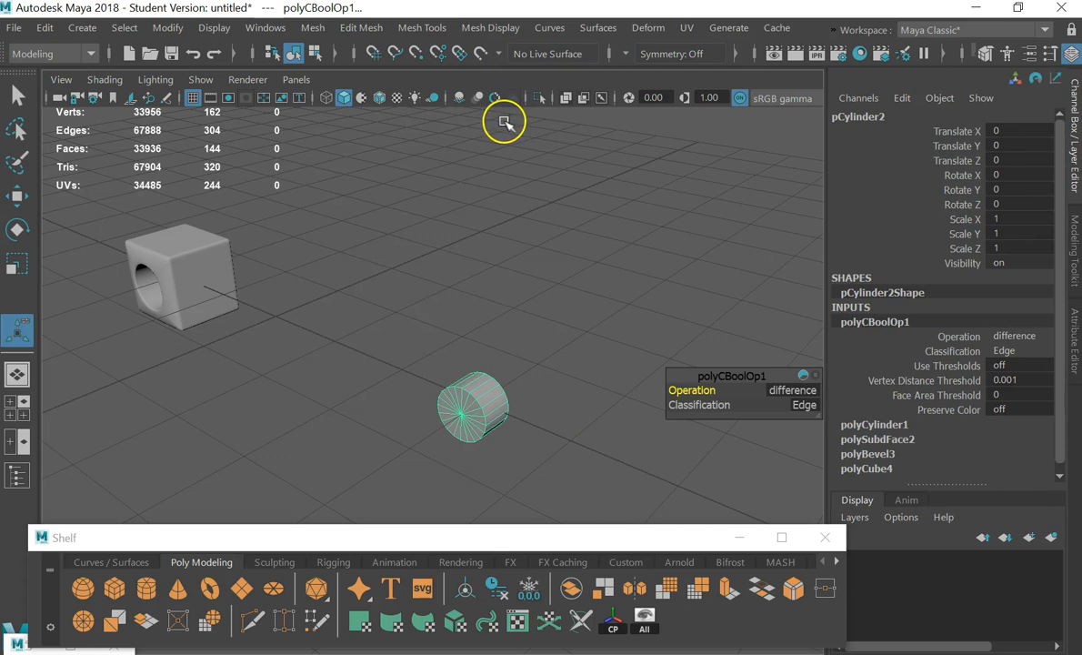
pyautogui.hotkey('ctrl', 'z')
# Repeat the Boolean Difference with the cylinder selected before the beveled cube, and undo it again
pyautogui.click(597, 320)
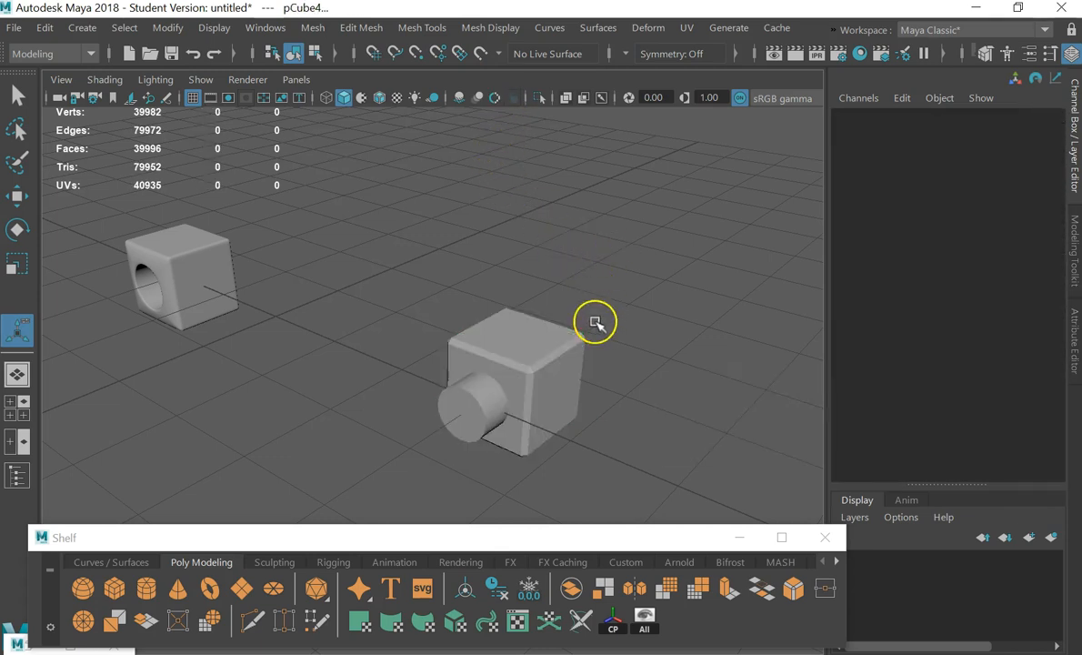
pyautogui.click(489, 411)
pyautogui.keyDown('shift'); pyautogui.click(549, 341); pyautogui.keyUp('shift')
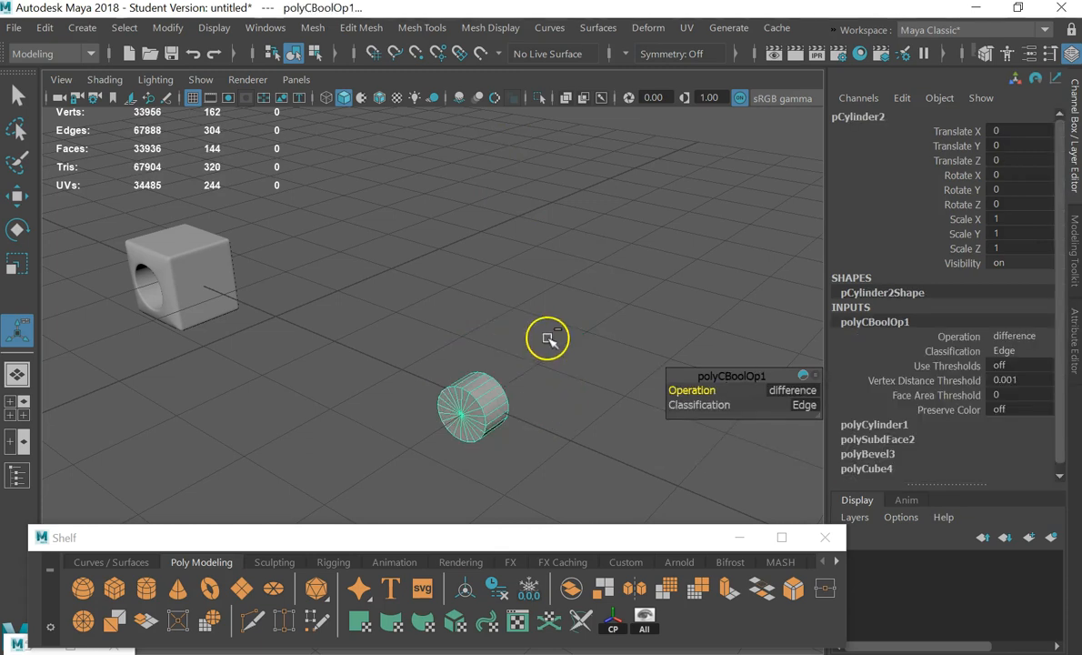
pyautogui.hotkey('ctrl', 'z')
pyautogui.hotkey('ctrl', 'z')
pyautogui.hotkey('ctrl', 'z')
pyautogui.hotkey('ctrl', 'z')
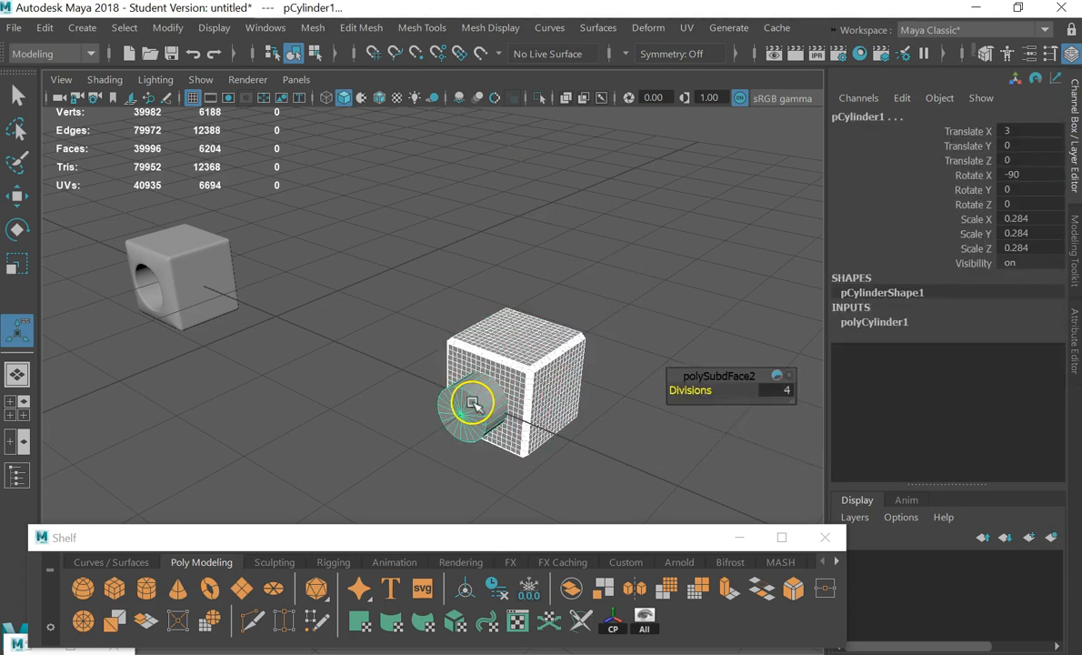
# Subtract the cylinder from the beveled cube with a Boolean Difference, using the cube as the first selected object
pyautogui.hotkey('shift', 'z')
pyautogui.click(604, 362)
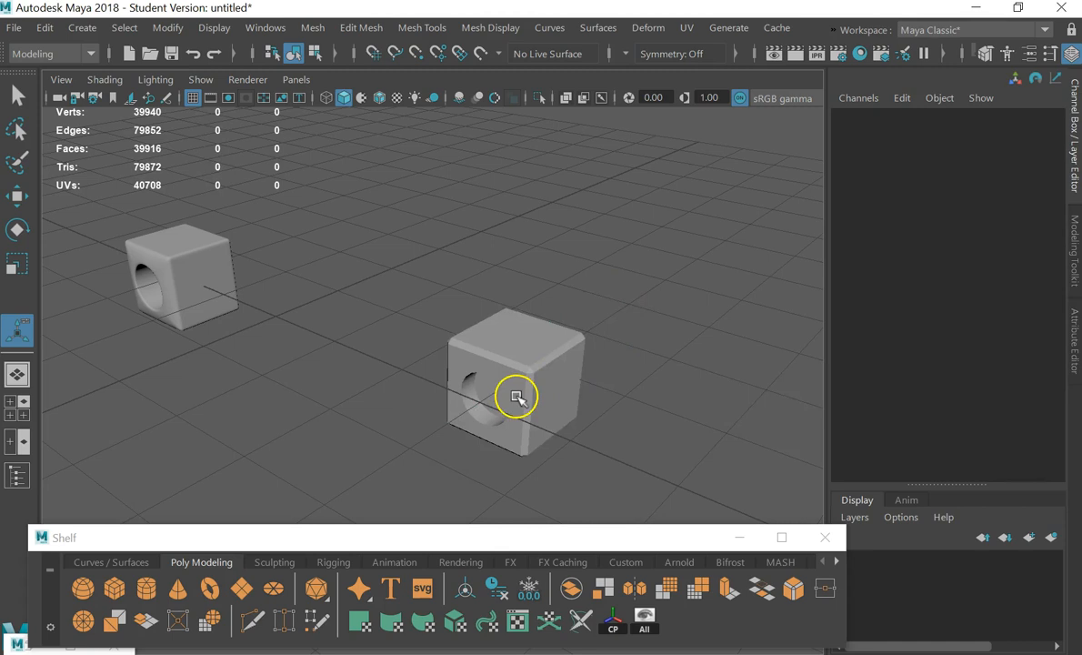
# Select the Boolean-cut cube and show it in smooth mesh preview
pyautogui.scroll(3, 558, 391)
pyautogui.click(521, 366)
pyautogui.keyDown('alt'); pyautogui.moveTo(521, 365); pyautogui.dragTo(525, 271); pyautogui.keyUp('alt')
pyautogui.click(615, 228)
pyautogui.click(453, 259)
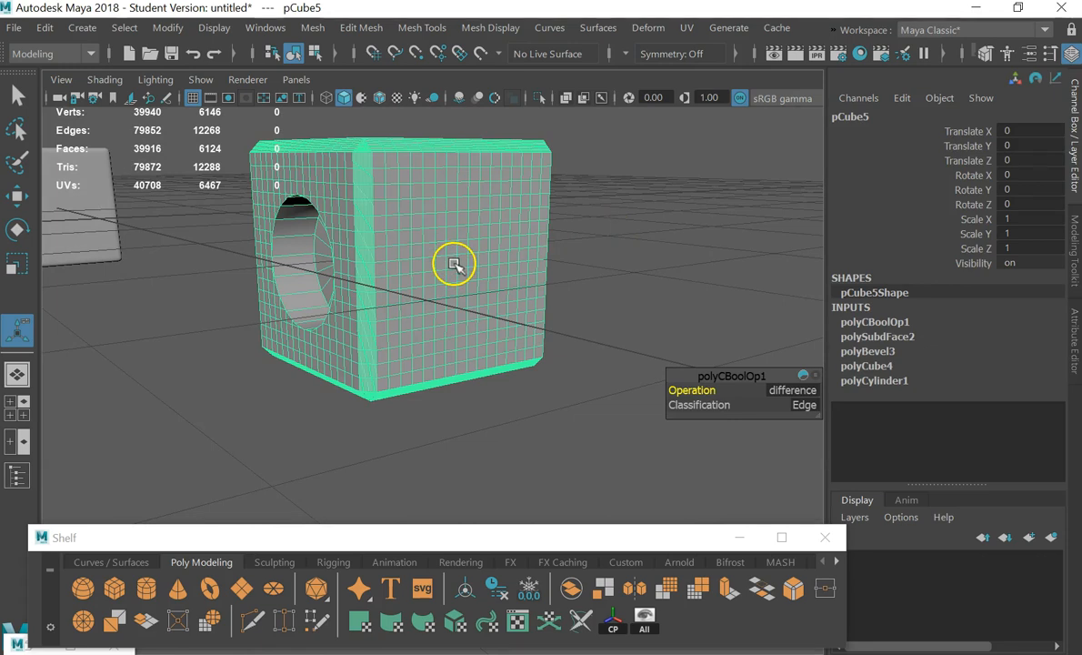
pyautogui.press('3')
# Examine the smoothed surface around the Boolean-cut hole and compare it with the circularized recess on the other cube
pyautogui.click(552, 211)
pyautogui.keyDown('alt'); pyautogui.moveTo(526, 237); pyautogui.dragTo(326, 271); pyautogui.keyUp('alt')
pyautogui.scroll(5, 340, 281)
pyautogui.click(273, 239)
pyautogui.scroll(-3, 309, 264)
pyautogui.scroll(-5, 325, 270)
pyautogui.click(150, 295)
pyautogui.scroll(-2, 400, 320)
pyautogui.keyDown('alt'); pyautogui.moveTo(416, 324); pyautogui.dragTo(305, 325, button='middle'); pyautogui.keyUp('alt')
pyautogui.scroll(3, 213, 320)
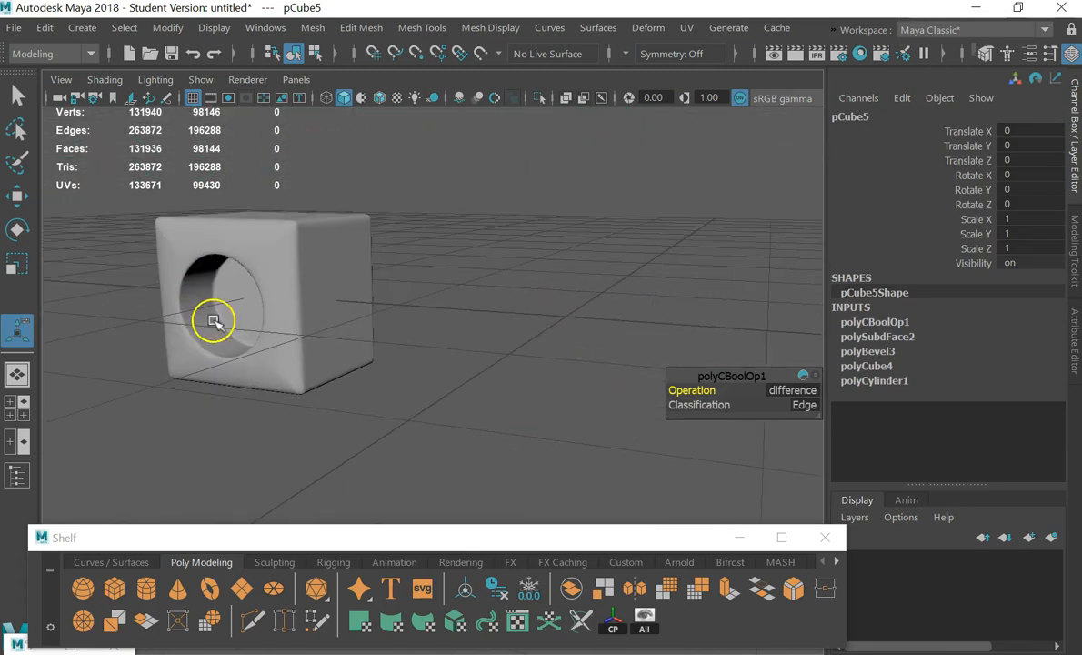
# Select the cube with the circularized recess and activate the Insert Edge Loop tool on it
pyautogui.click(269, 318)
pyautogui.scroll(5, 293, 312)
pyautogui.keyDown('alt'); pyautogui.moveTo(350, 339); pyautogui.dragTo(644, 388, button='middle'); pyautogui.keyUp('alt')
pyautogui.keyDown('alt'); pyautogui.moveTo(471, 447); pyautogui.dragTo(515, 368); pyautogui.keyUp('alt')
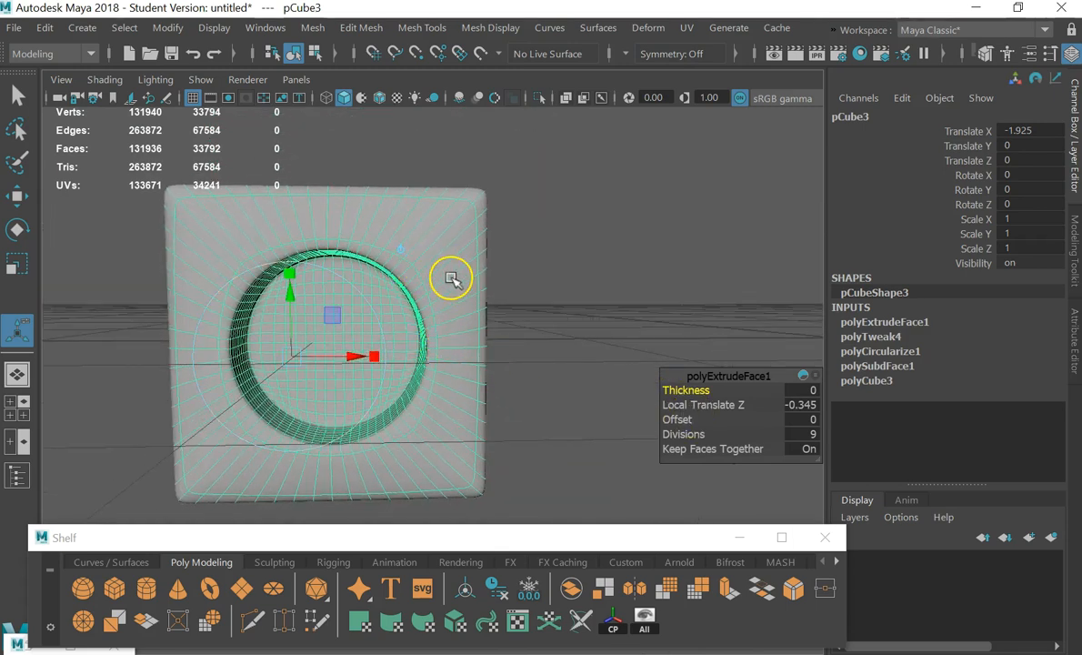
pyautogui.press('space')
pyautogui.click(350, 347)
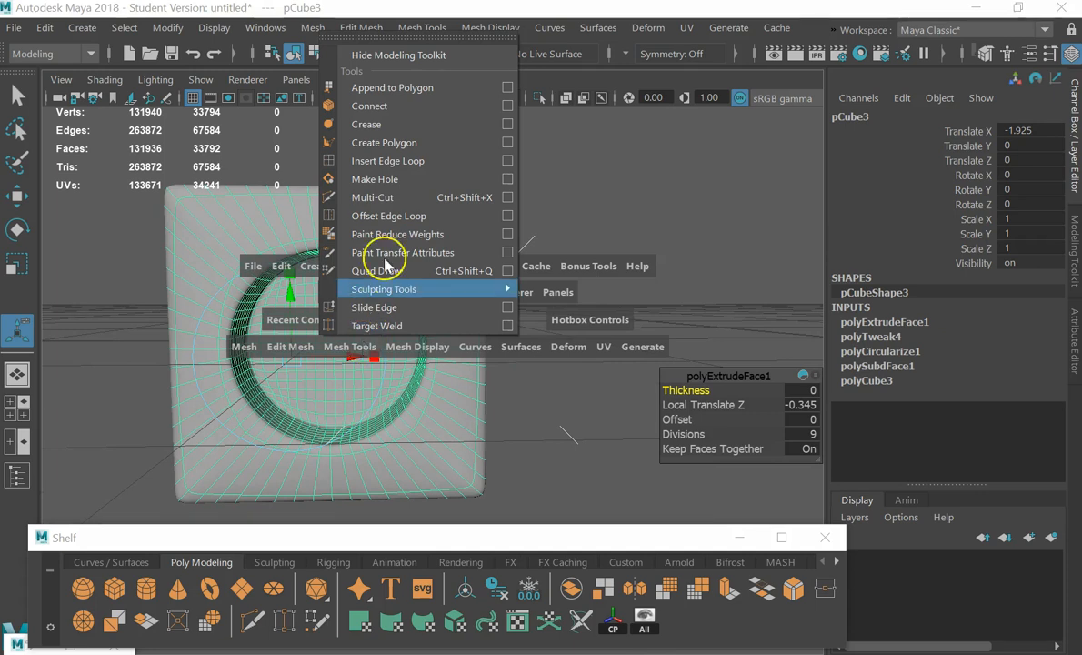
pyautogui.click(387, 160)
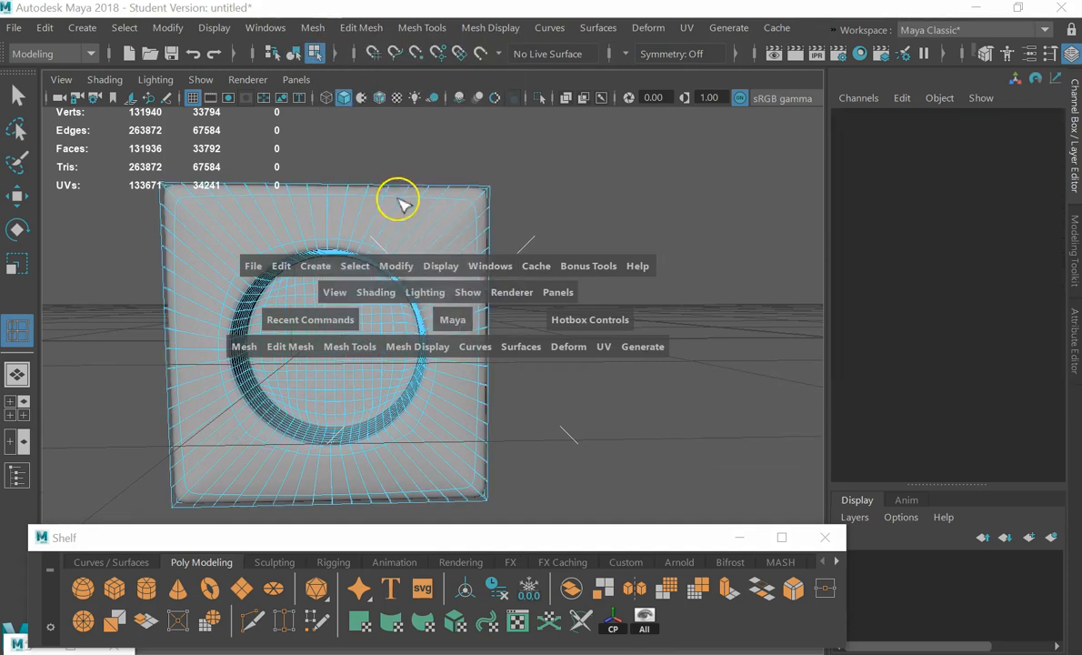
# Insert an edge loop around the circular recess on the cube's front face and return the cube to object mode
pyautogui.click(458, 240)
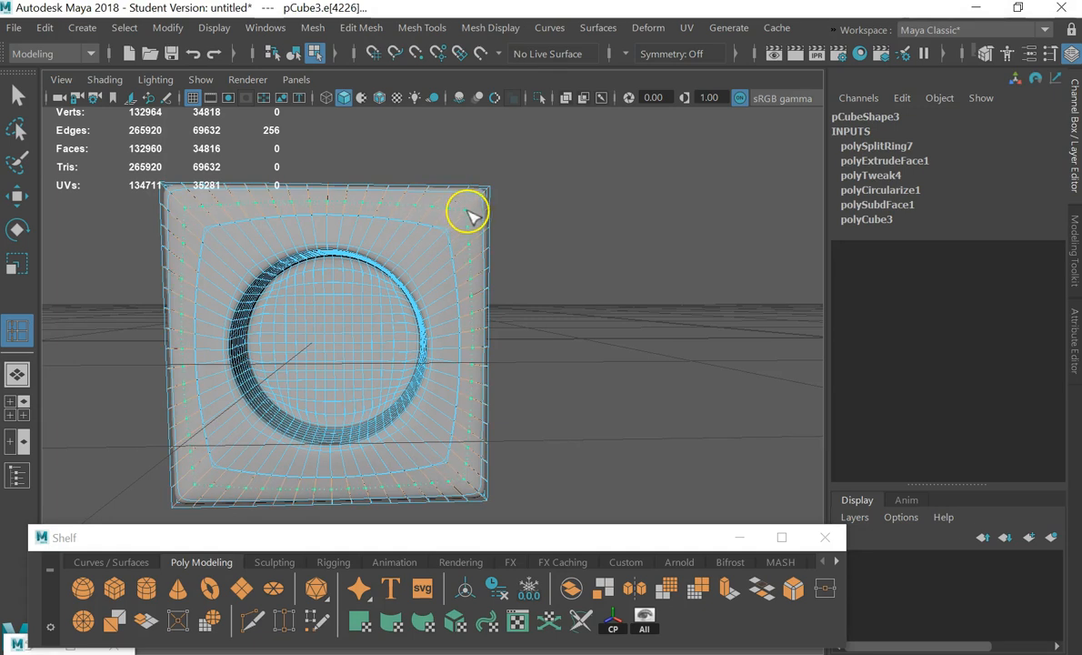
pyautogui.click(418, 208)
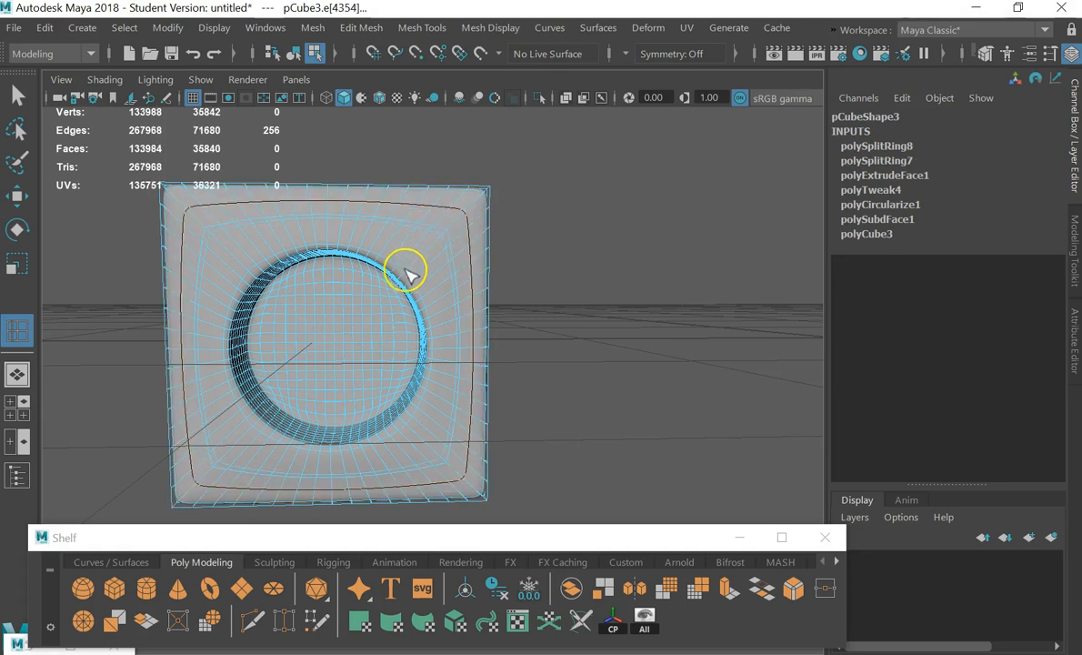
pyautogui.hotkey('ctrl', 'z')
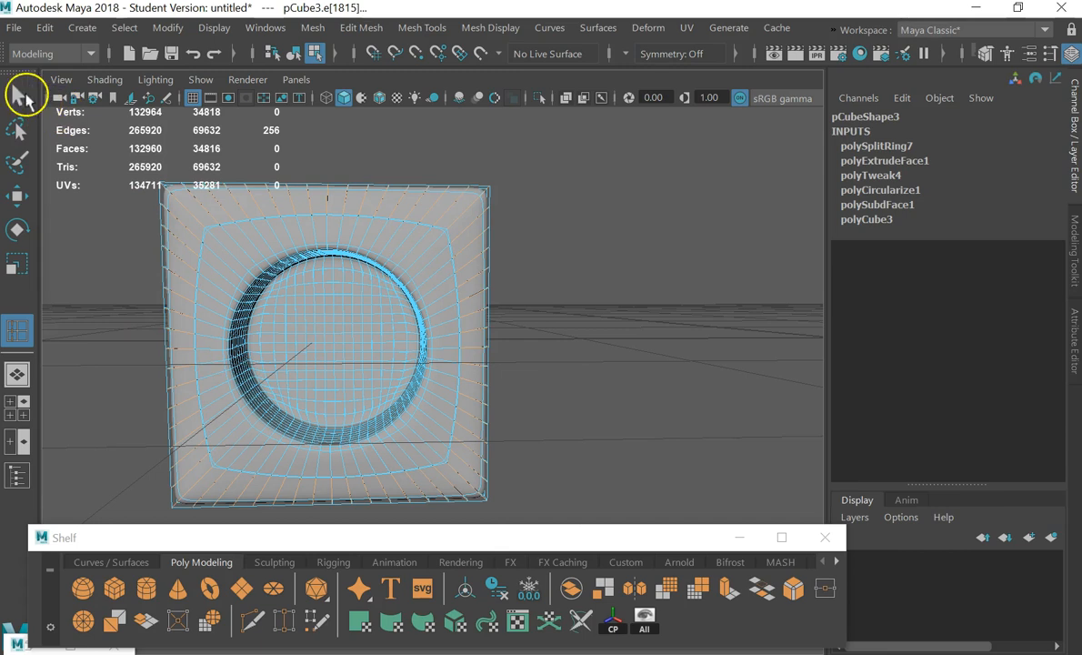
pyautogui.click(16, 93)
pyautogui.click(629, 221)
pyautogui.keyDown('alt'); pyautogui.moveTo(669, 227); pyautogui.dragTo(572, 248); pyautogui.keyUp('alt')
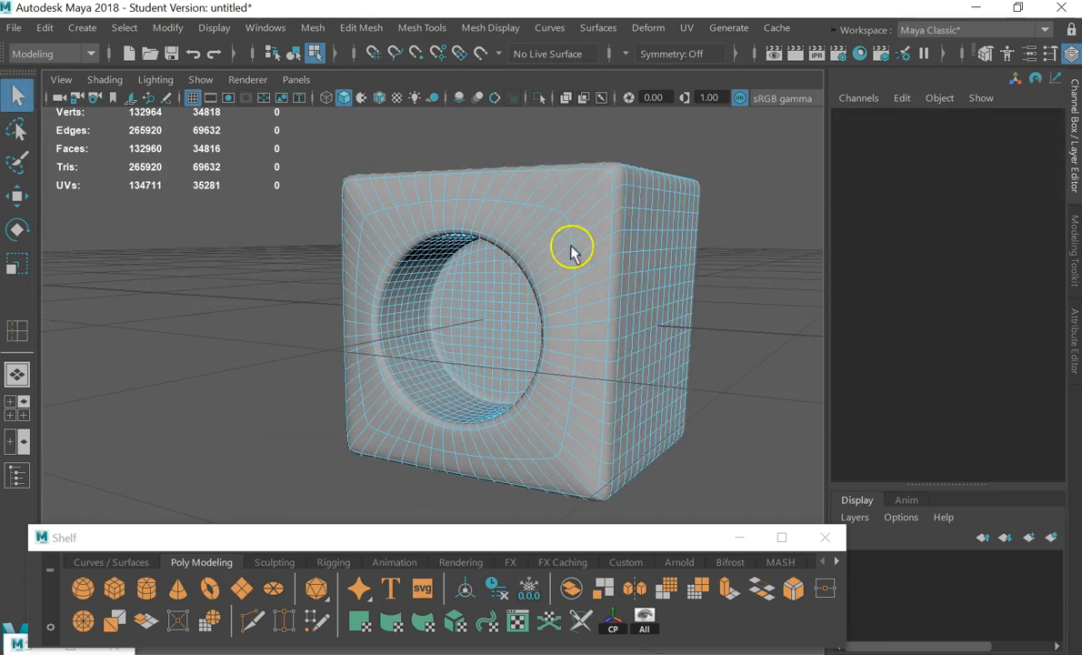
pyautogui.rightClick(601, 226)
pyautogui.moveTo(601, 231); pyautogui.dragTo(686, 96, button='right')
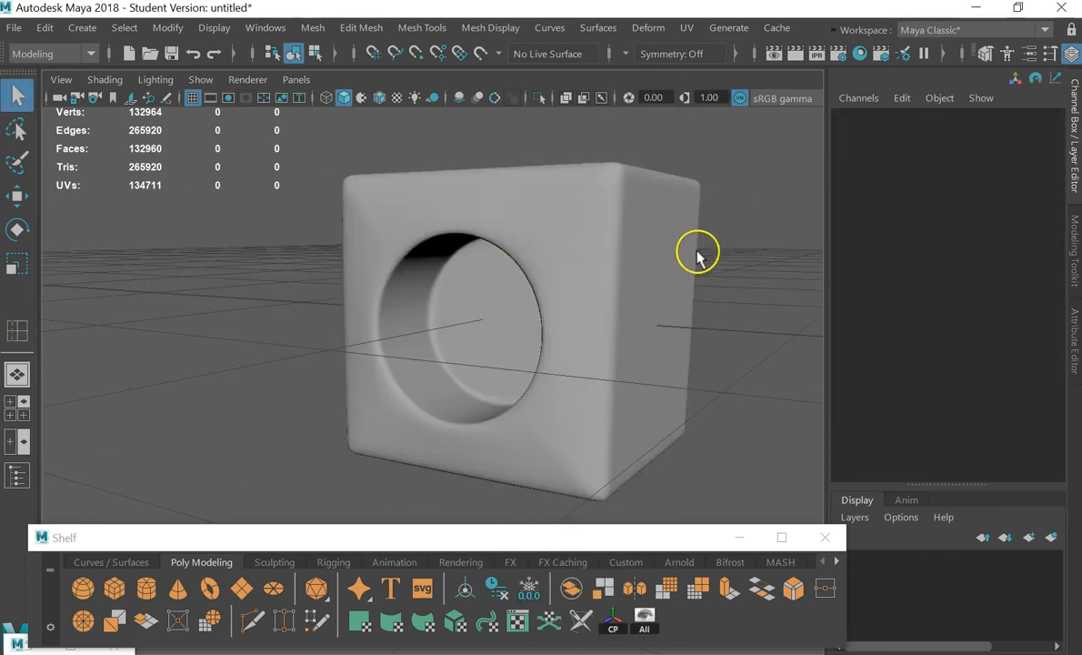
# Move the cube with the boolean-cut hole along X to about -3.719, beside the cube with the circularized recess
pyautogui.scroll(-3, 539, 332)
pyautogui.keyDown('alt'); pyautogui.moveTo(540, 332); pyautogui.dragTo(852, 334); pyautogui.keyUp('alt')
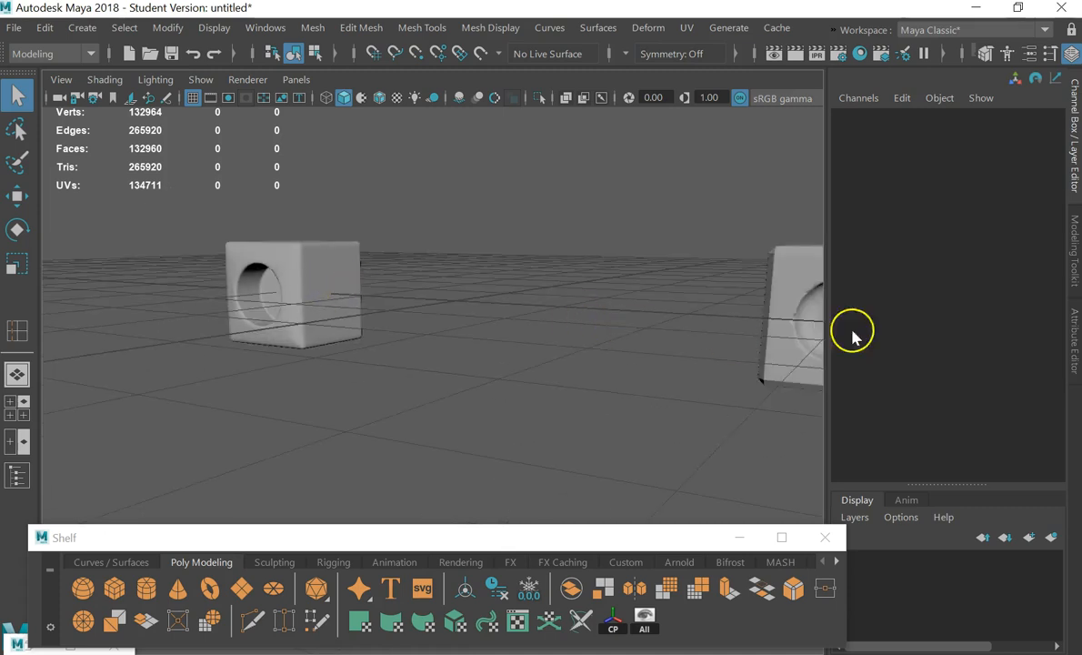
pyautogui.click(787, 350)
pyautogui.press('w')
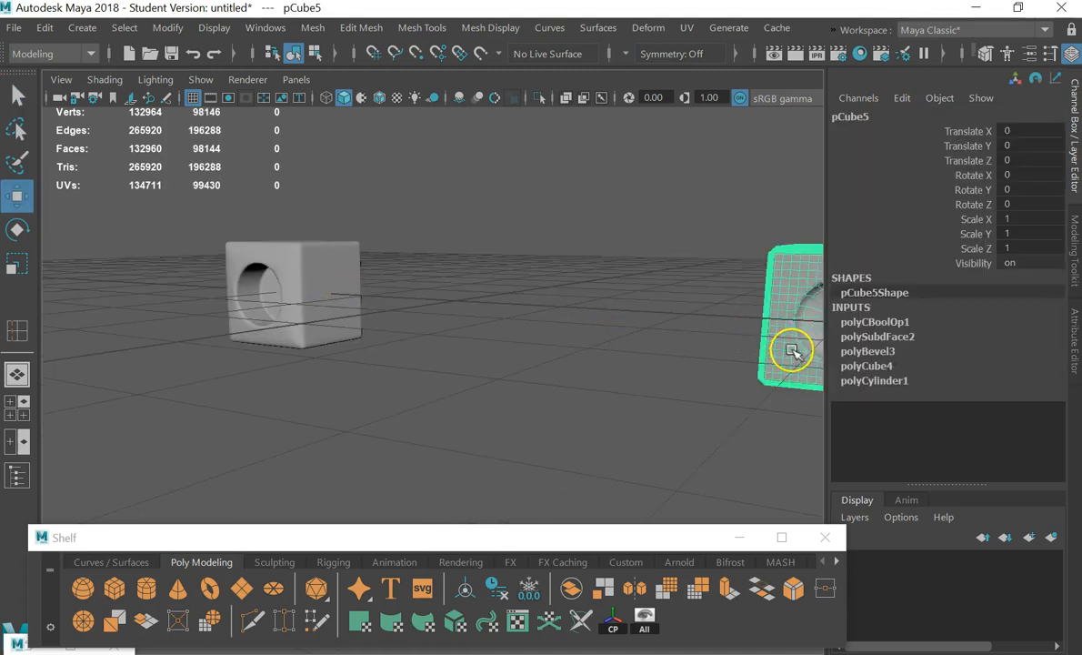
pyautogui.scroll(-3, 788, 344)
pyautogui.moveTo(792, 346); pyautogui.dragTo(492, 368)
pyautogui.click(492, 368)
# Compare the wireframes and shading around the holes of both cubes, and examine the uncut side of the boolean cube
pyautogui.scroll(7, 365, 309)
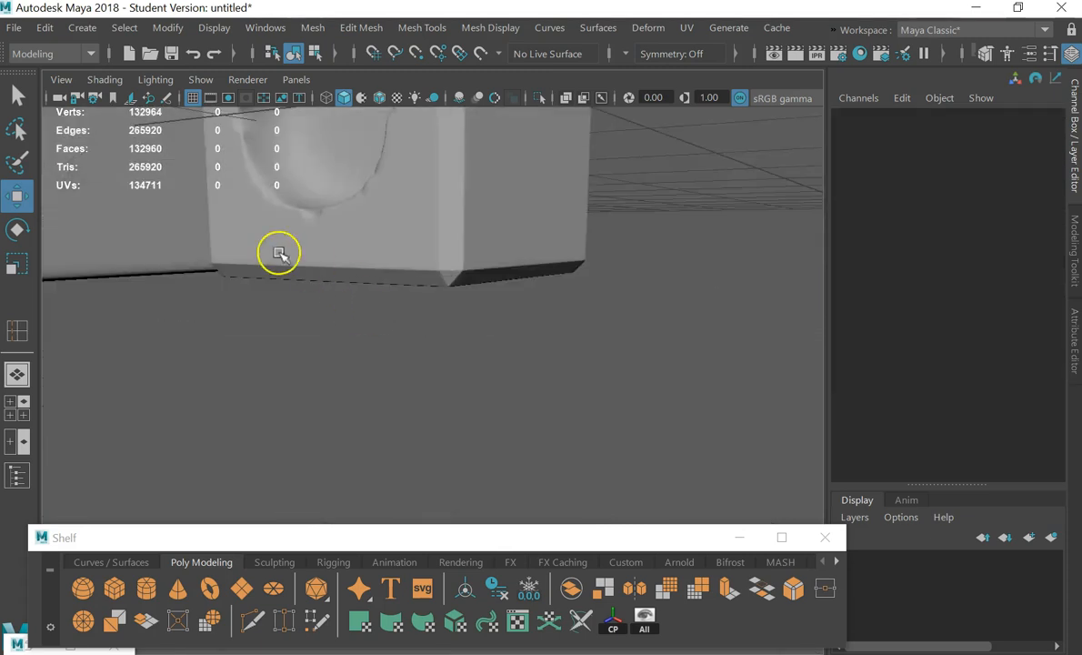
pyautogui.keyDown('alt'); pyautogui.moveTo(279, 251); pyautogui.dragTo(436, 537, button='middle'); pyautogui.keyUp('alt')
pyautogui.click(500, 256)
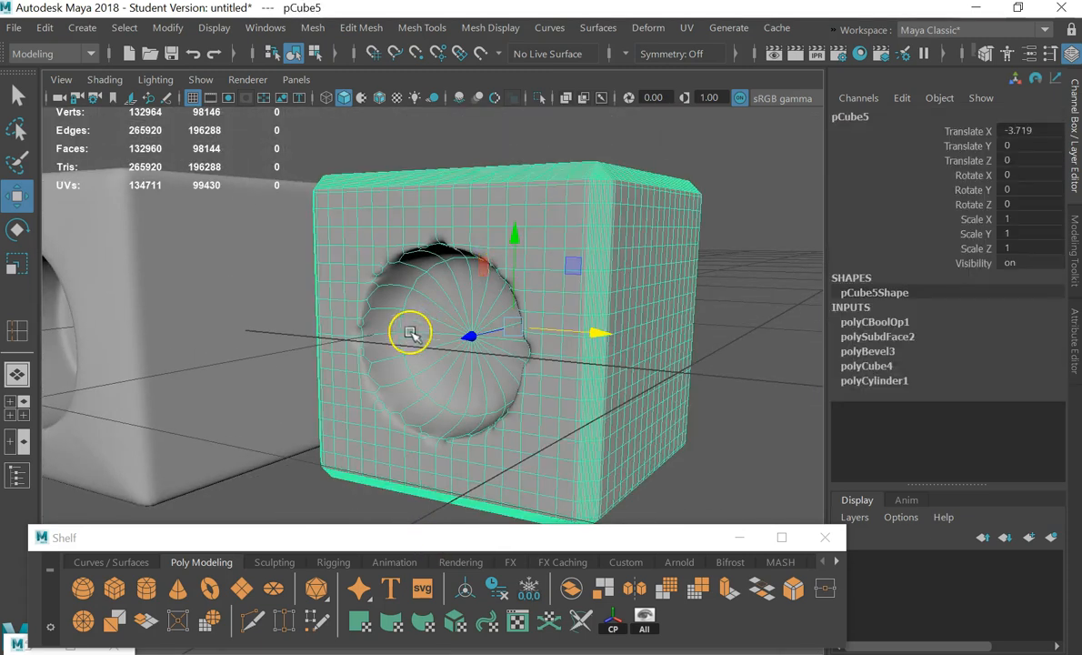
pyautogui.keyDown('alt'); pyautogui.moveTo(241, 386); pyautogui.dragTo(558, 404, button='middle'); pyautogui.keyUp('alt')
pyautogui.click(305, 343)
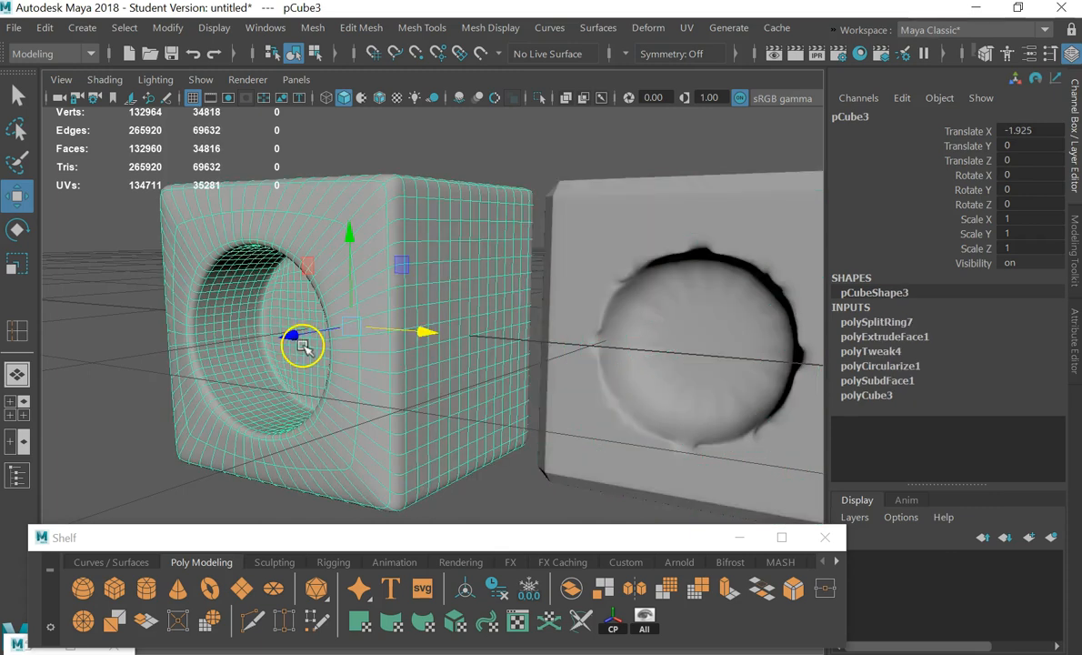
pyautogui.scroll(-3, 309, 300)
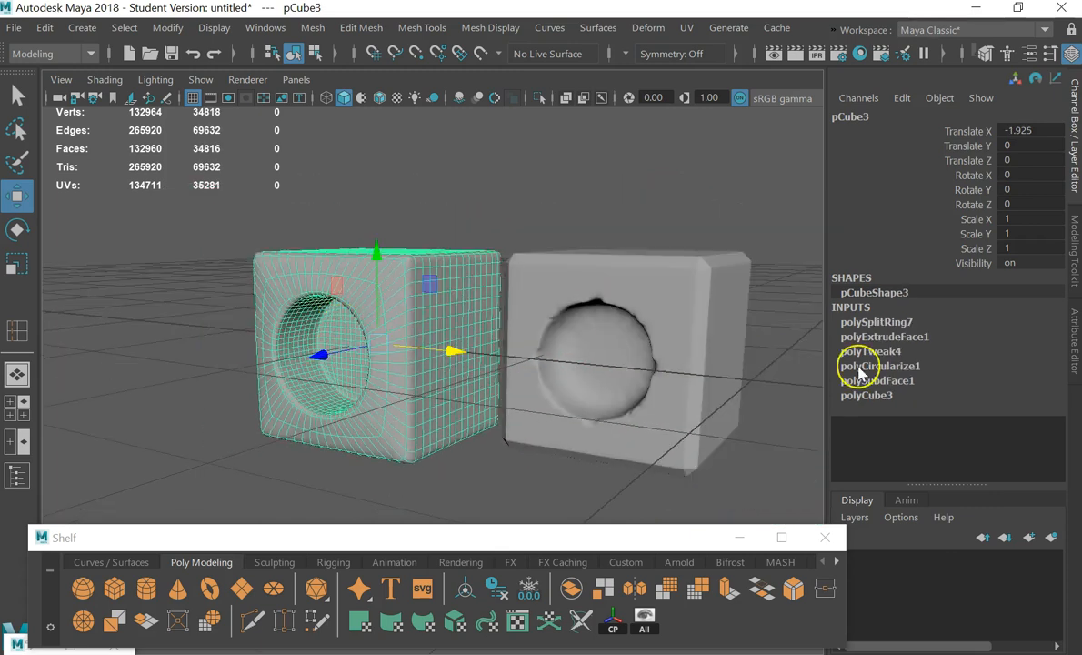
pyautogui.click(707, 361)
pyautogui.keyDown('alt'); pyautogui.moveTo(752, 357); pyautogui.dragTo(666, 348); pyautogui.keyUp('alt')
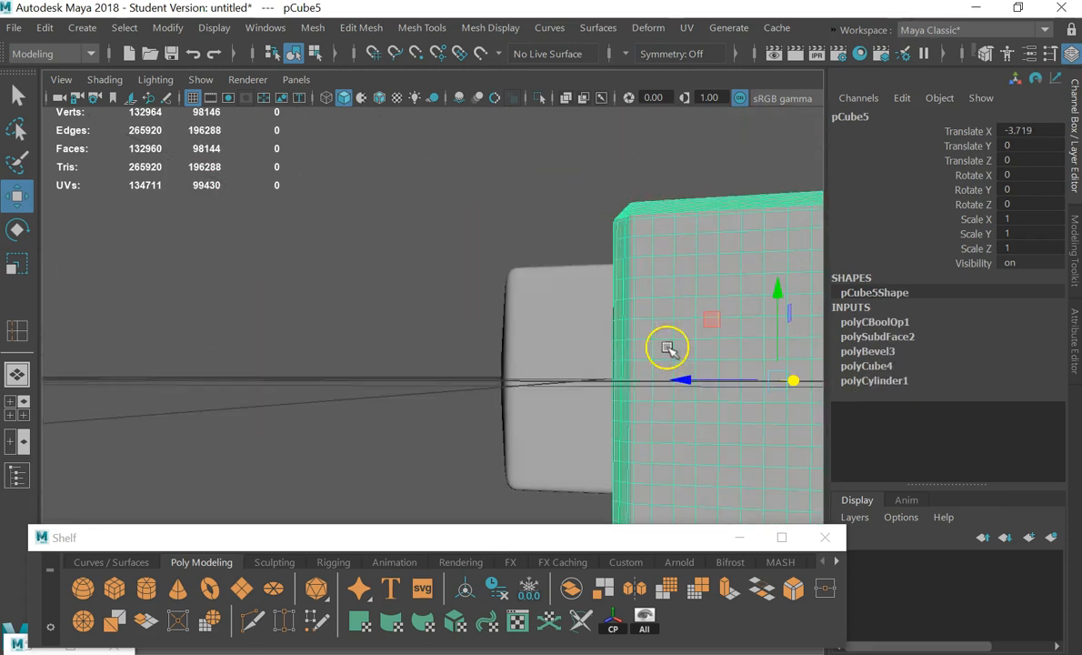
pyautogui.keyDown('alt'); pyautogui.moveTo(673, 350); pyautogui.dragTo(304, 261, button='middle'); pyautogui.keyUp('alt')
pyautogui.keyDown('alt'); pyautogui.moveTo(322, 260); pyautogui.dragTo(393, 277); pyautogui.keyUp('alt')
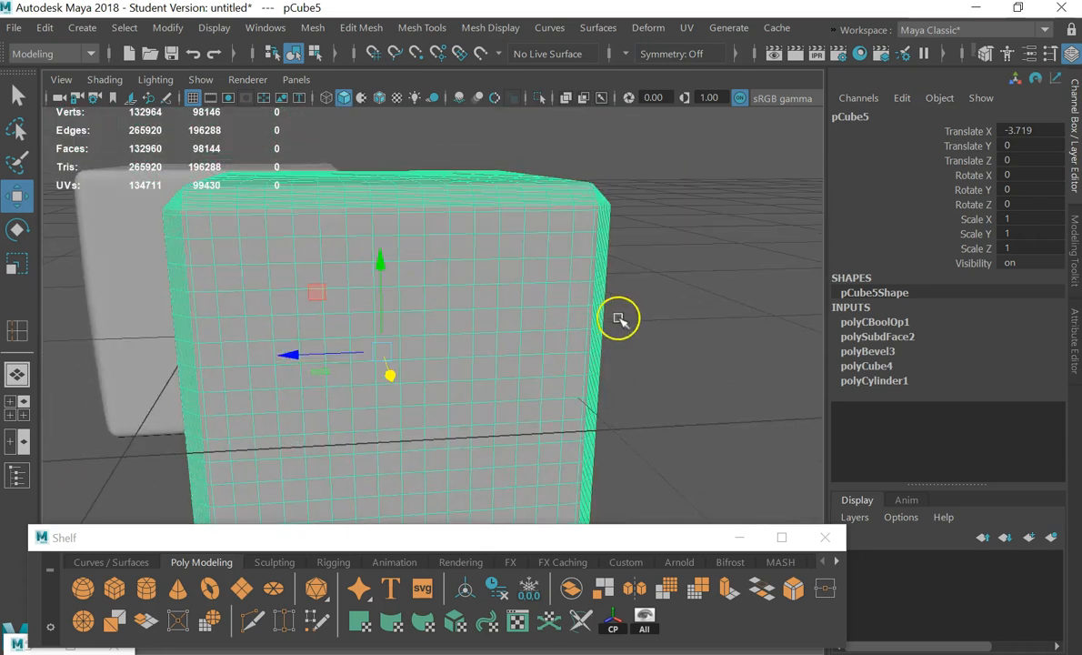
pyautogui.click(641, 307)
pyautogui.scroll(-6, 491, 370)
pyautogui.scroll(3, 472, 370)
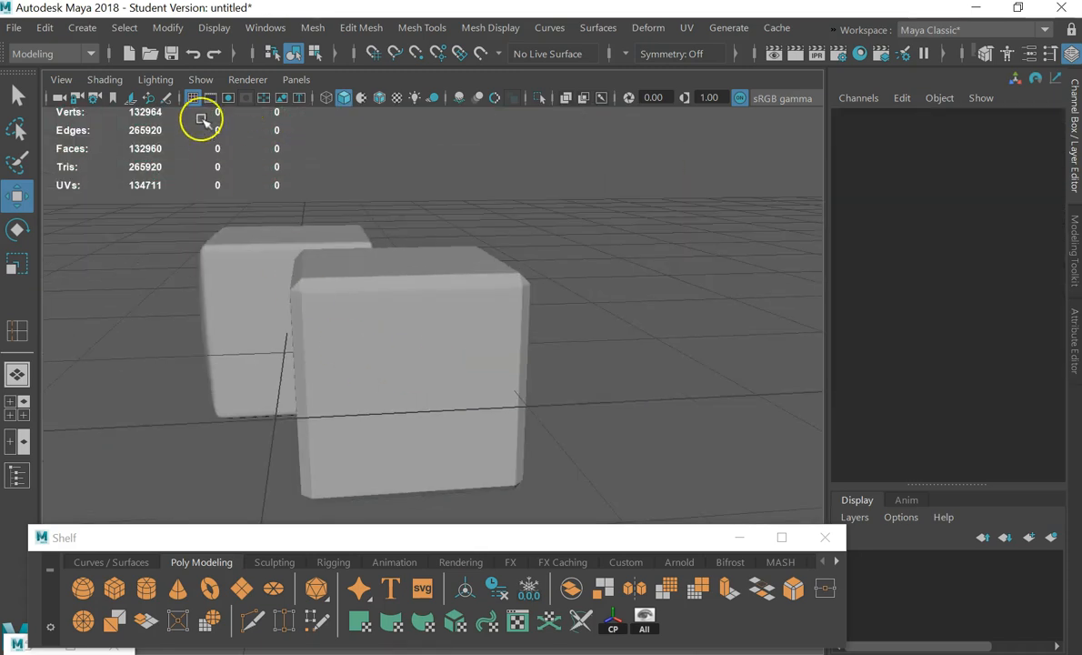
# Create a NURBS circle and set its Z rotation to 90
pyautogui.click(127, 561)
pyautogui.click(83, 589)
pyautogui.scroll(-4, 377, 448)
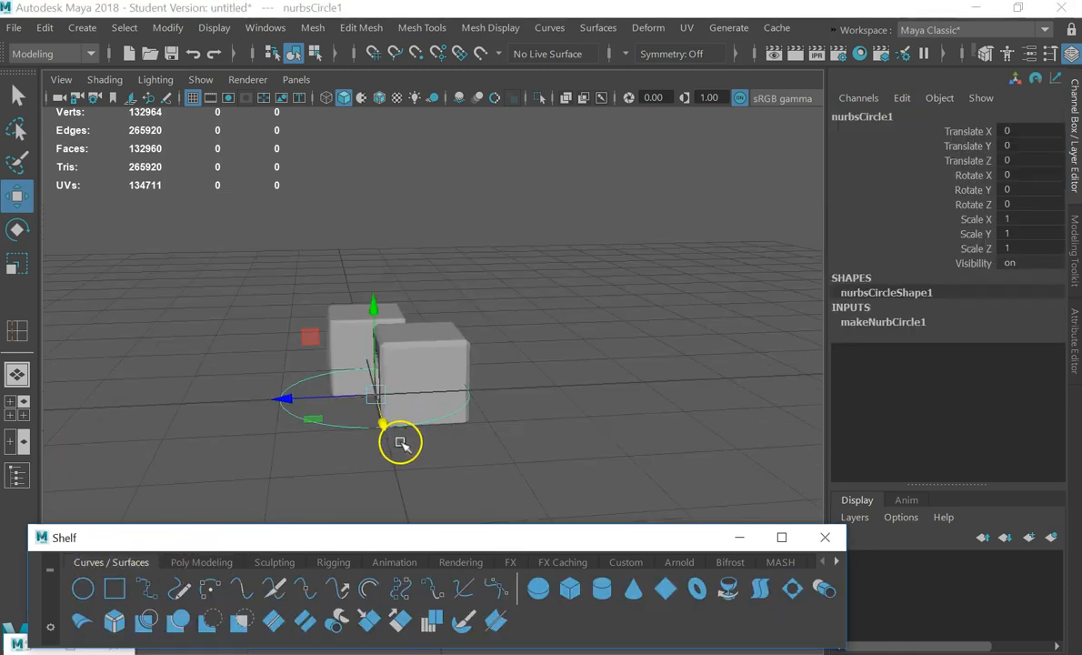
pyautogui.press('e')
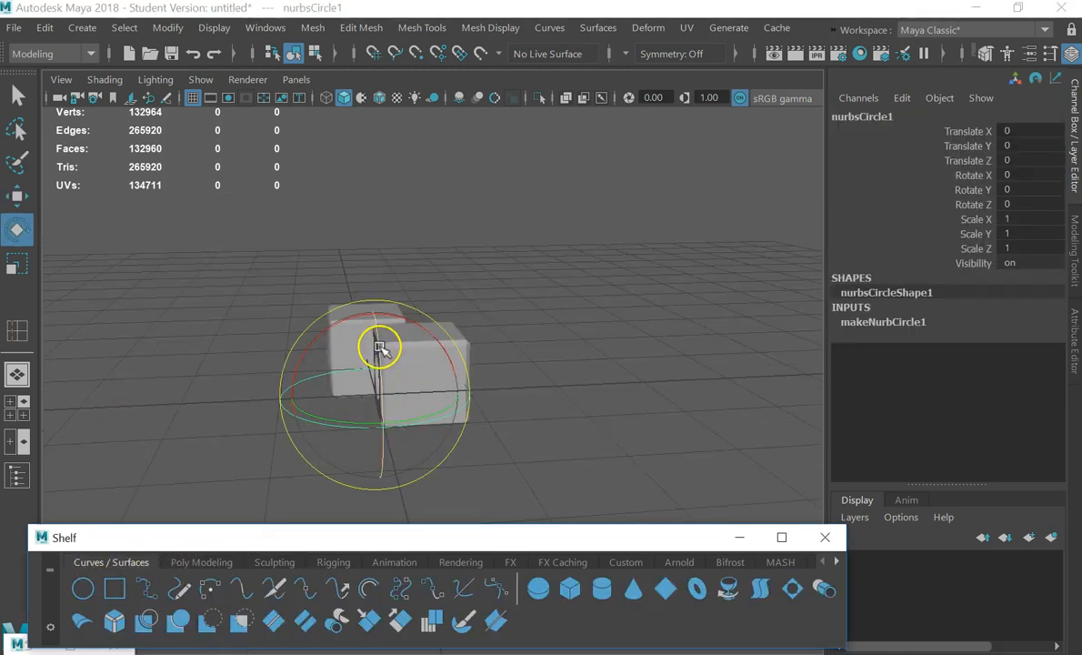
pyautogui.moveTo(379, 347); pyautogui.dragTo(373, 461)
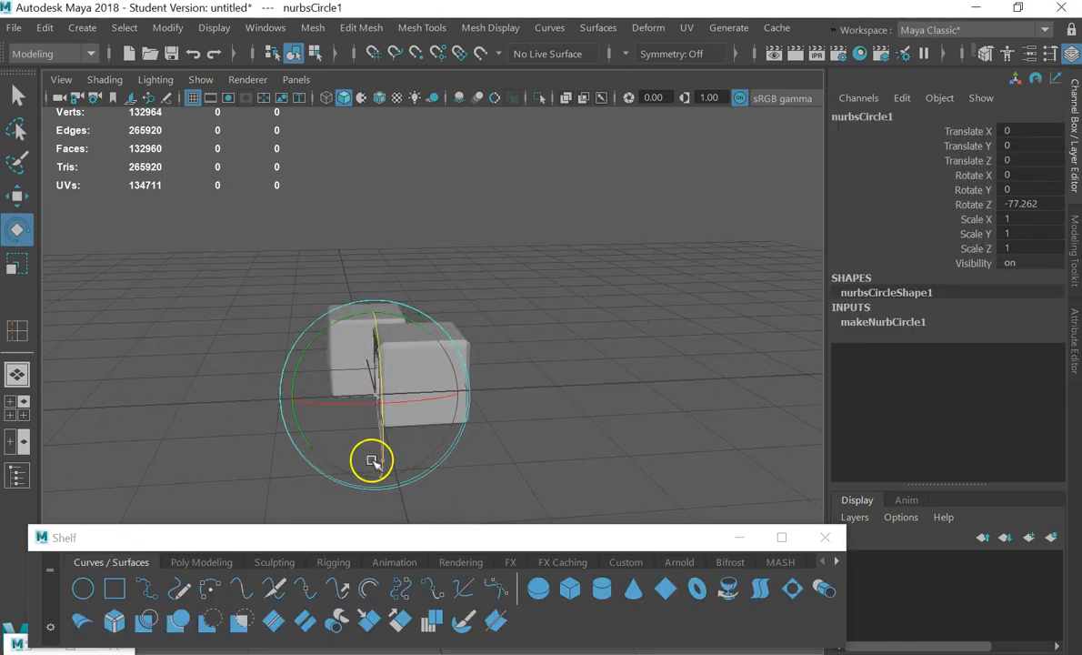
pyautogui.click(1049, 201)
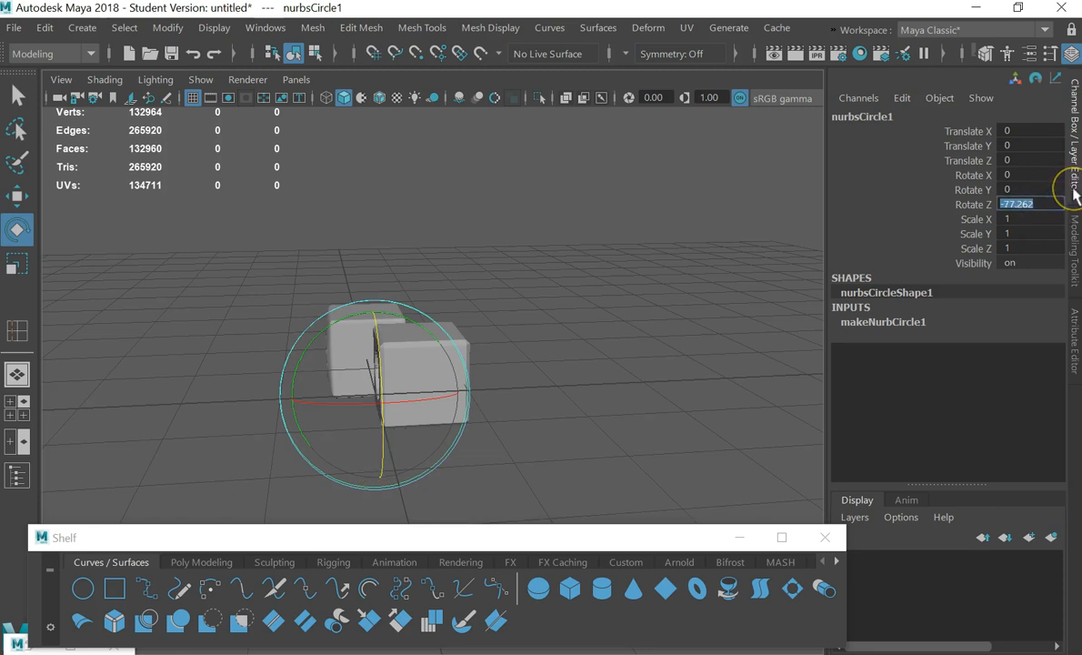
pyautogui.press('Return')
pyautogui.click(611, 406)
# Scale the circle uniformly to about 0.27 and place it against the boolean cube's uncut side, at about X -0.195 and Z -0.569
pyautogui.click(320, 471)
pyautogui.press('r')
pyautogui.moveTo(369, 389); pyautogui.dragTo(263, 439)
pyautogui.click(352, 428)
pyautogui.click(358, 406)
pyautogui.press('w')
pyautogui.moveTo(280, 391); pyautogui.dragTo(592, 517)
pyautogui.moveTo(563, 442); pyautogui.dragTo(592, 378)
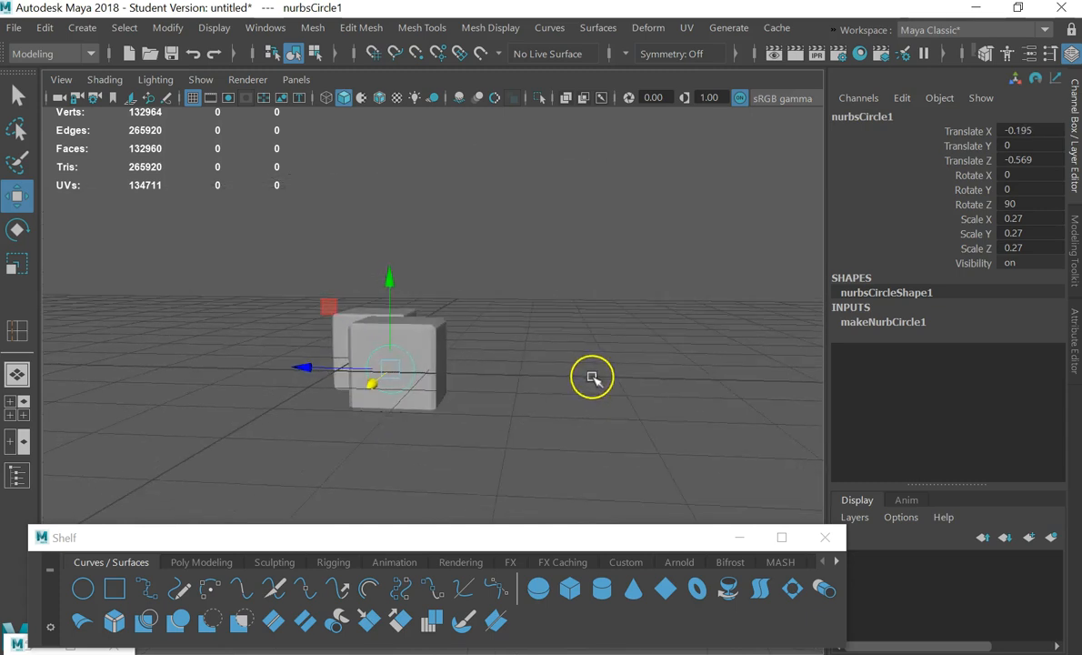
# Switch the cube behind the circle to vertex editing and move two vertices near the circle's upper-right arc onto its outline
pyautogui.click(418, 336)
pyautogui.scroll(5, 420, 337)
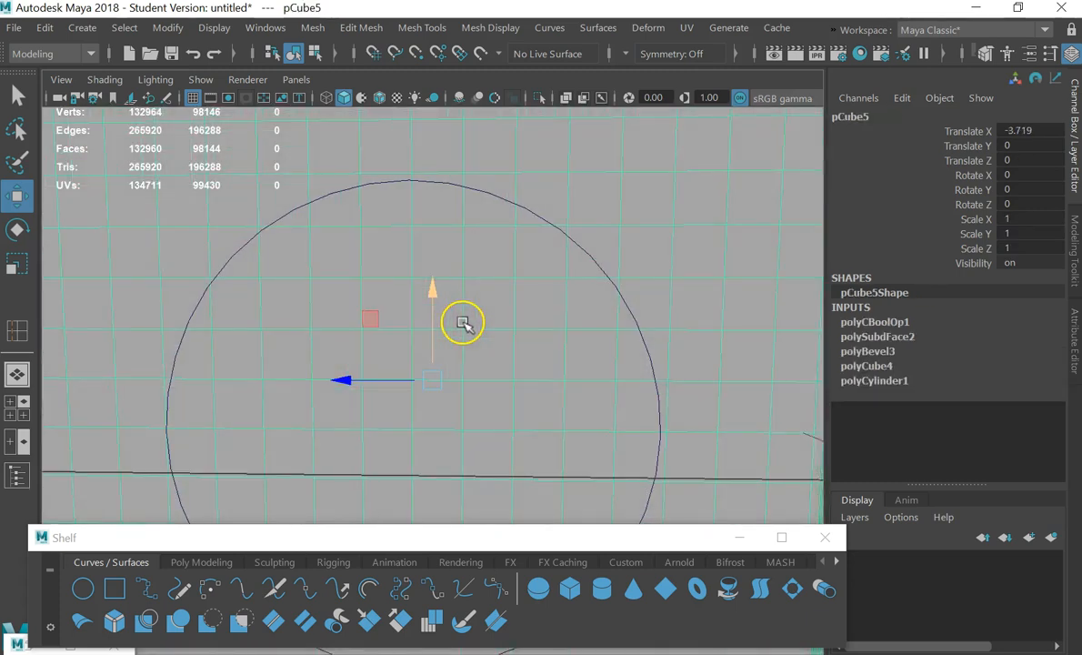
pyautogui.scroll(-3, 459, 321)
pyautogui.moveTo(436, 191); pyautogui.dragTo(423, 118, button='right')
pyautogui.scroll(3, 503, 233)
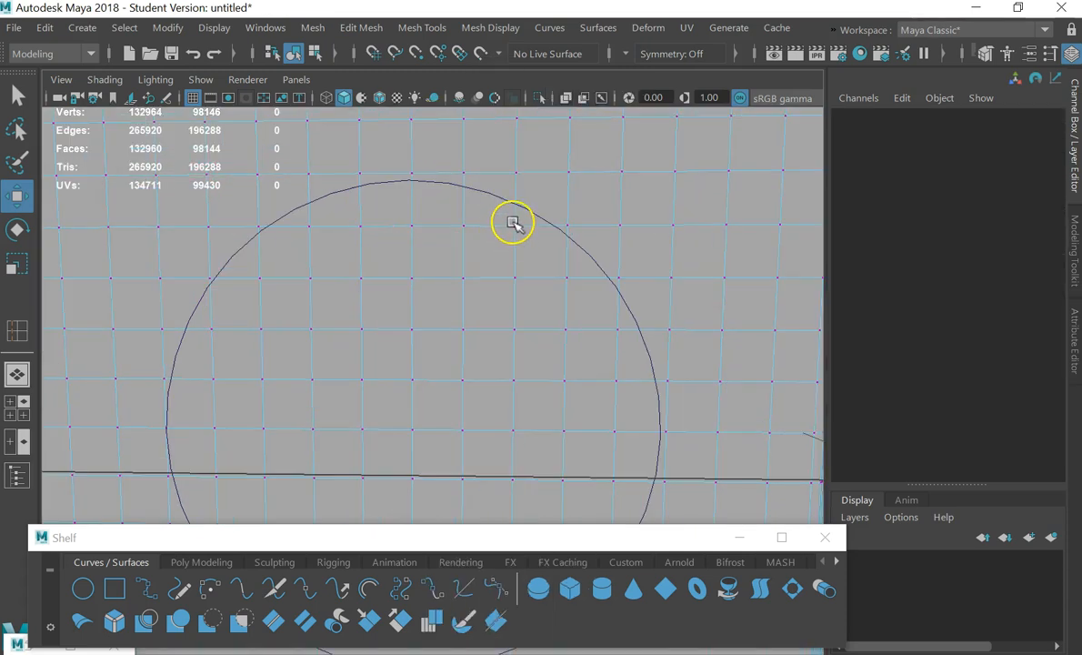
pyautogui.click(505, 222)
pyautogui.moveTo(519, 223); pyautogui.dragTo(564, 240)
pyautogui.click(566, 226)
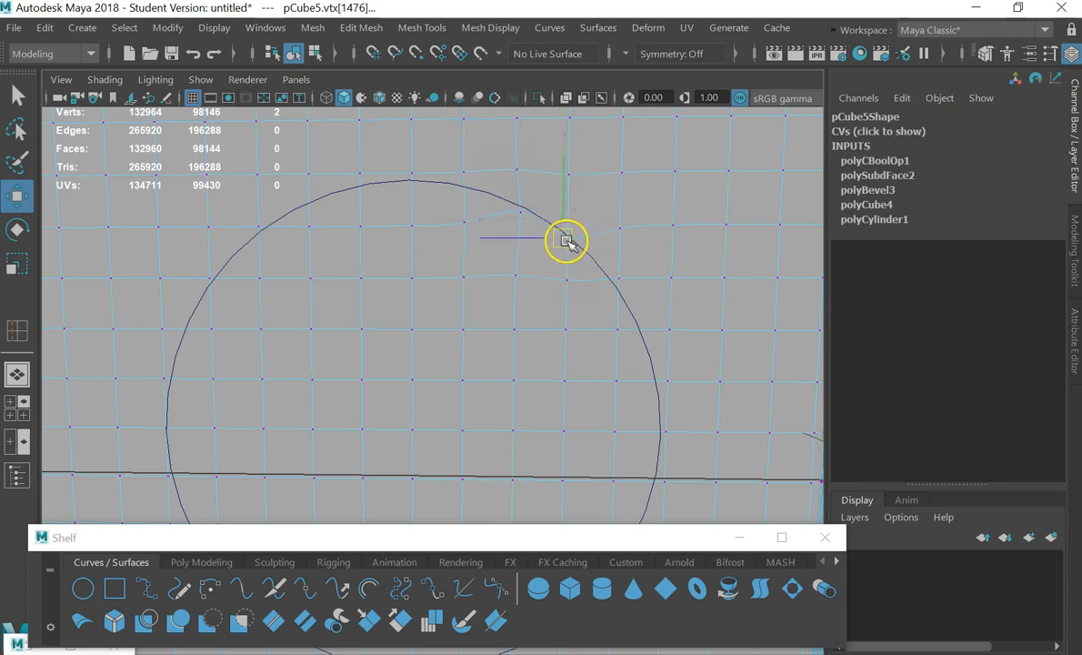
# Move the remaining nearby vertices down the circle's right side onto its outline
pyautogui.click(618, 282)
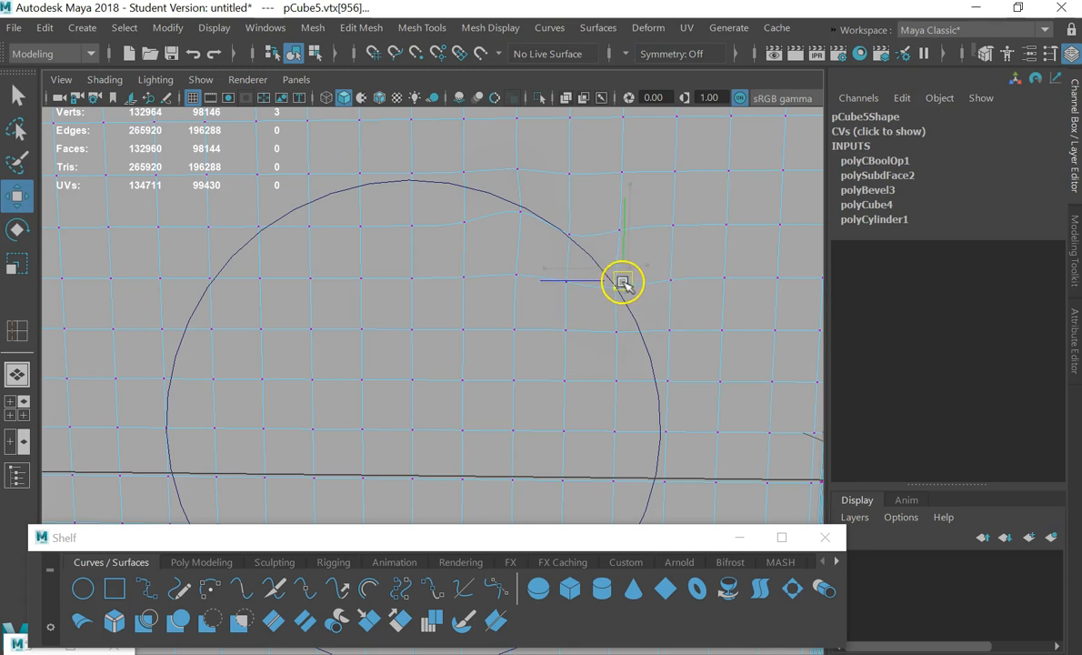
pyautogui.click(620, 333)
pyautogui.moveTo(611, 328); pyautogui.dragTo(655, 336)
pyautogui.click(626, 381)
pyautogui.moveTo(621, 380); pyautogui.dragTo(661, 386)
pyautogui.moveTo(620, 322)
pyautogui.mouseDown()
pyautogui.moveTo(650, 342)
pyautogui.moveTo(621, 325)
pyautogui.mouseUp()
pyautogui.click(640, 337)
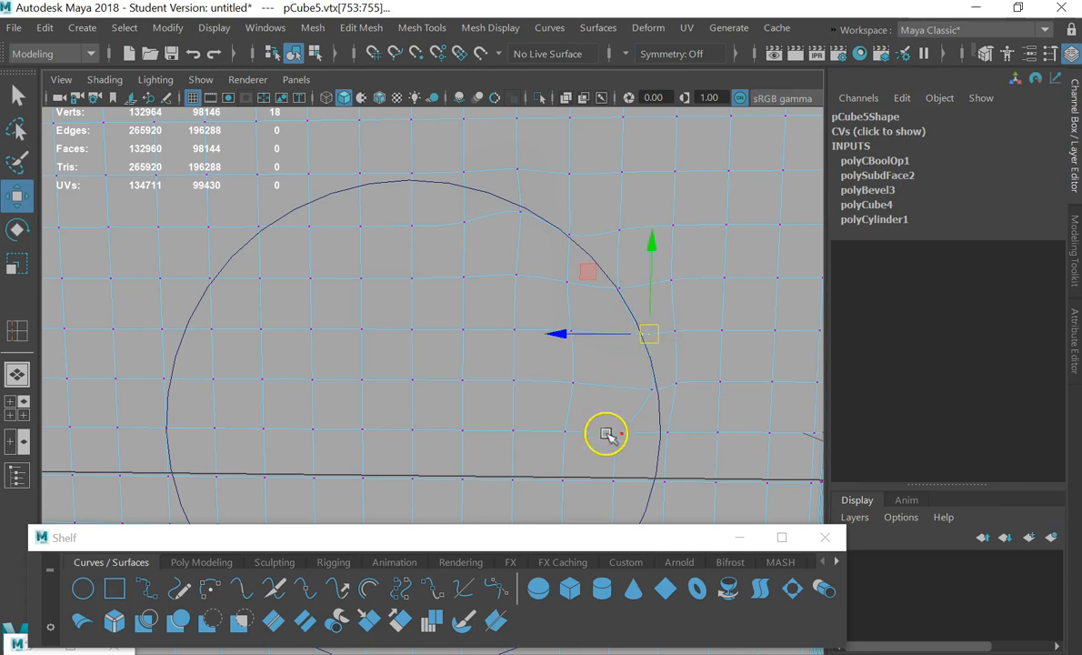
pyautogui.click(658, 393)
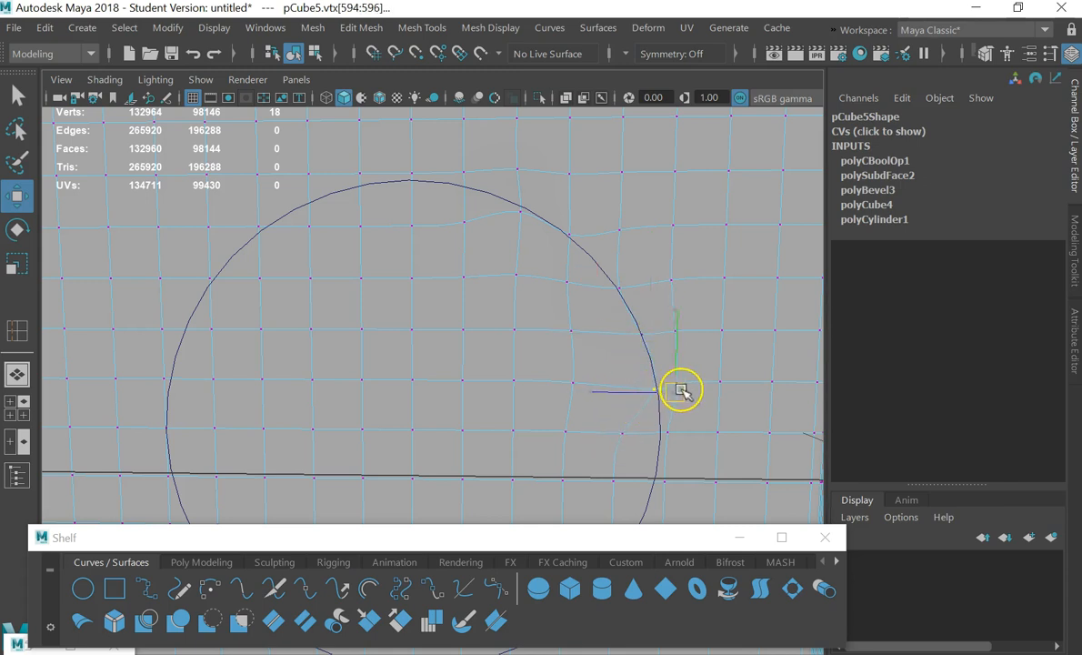
pyautogui.click(611, 426)
pyautogui.moveTo(626, 434); pyautogui.dragTo(667, 434)
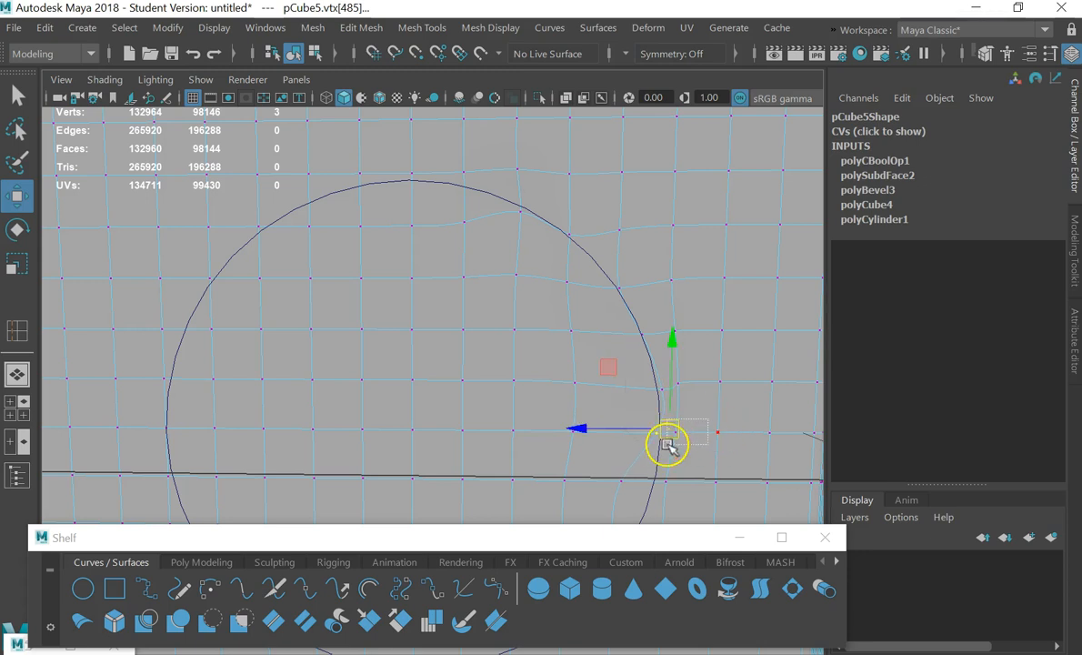
pyautogui.click(691, 425)
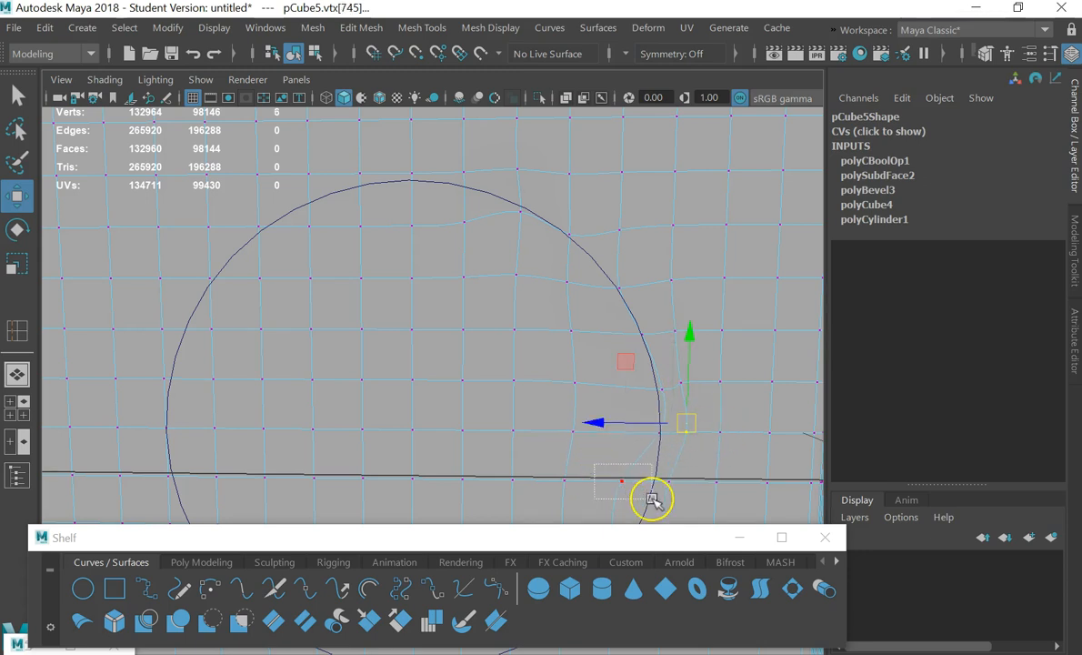
pyautogui.moveTo(653, 498); pyautogui.dragTo(652, 497)
# Return to object mode and delete the cube with the boolean-cut hole
pyautogui.scroll(-6, 645, 495)
pyautogui.moveTo(520, 122); pyautogui.dragTo(570, 92, button='right')
pyautogui.click(651, 325)
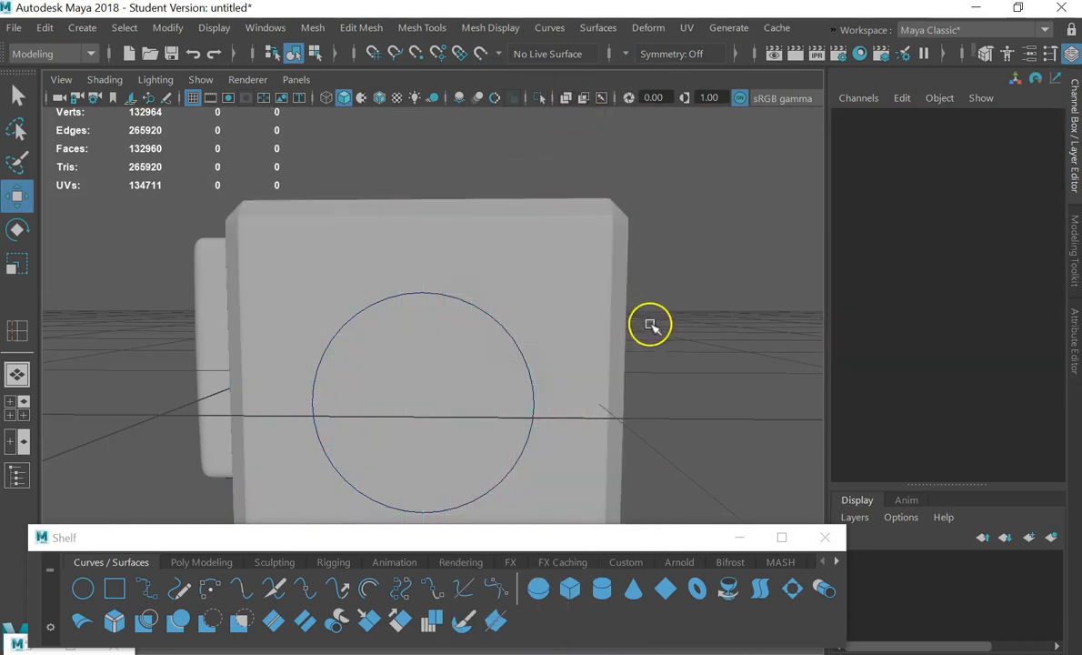
pyautogui.scroll(-3, 641, 318)
pyautogui.click(516, 333)
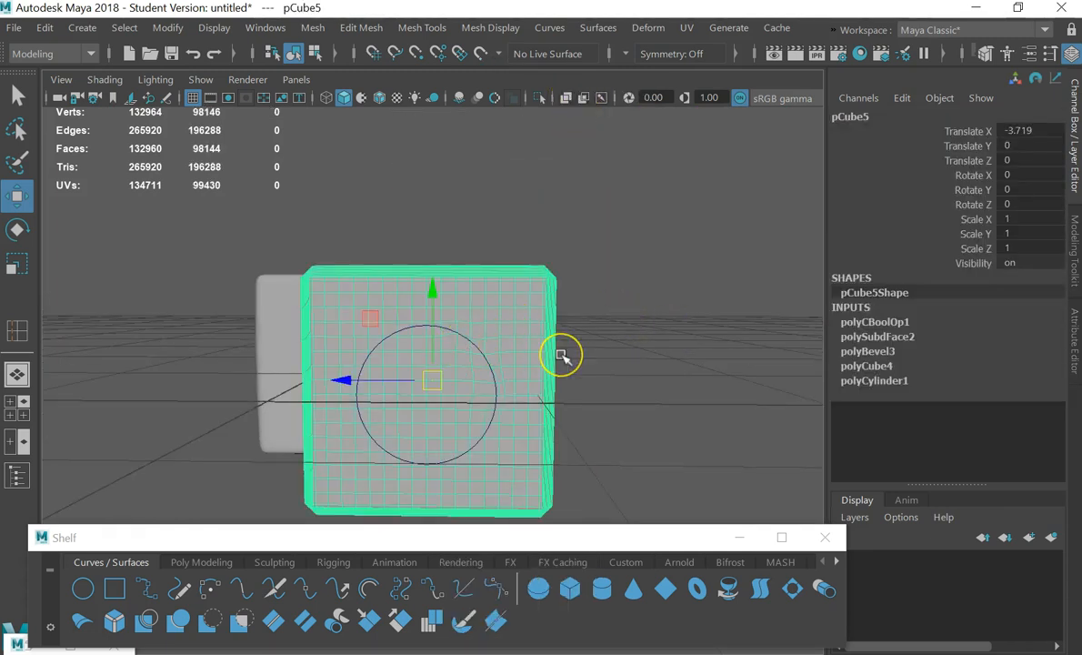
pyautogui.press('Delete')
# Delete the NURBS circle and the remaining cube with the circularized recess
pyautogui.keyDown('alt'); pyautogui.moveTo(435, 385); pyautogui.dragTo(589, 418); pyautogui.keyUp('alt')
pyautogui.moveTo(609, 353); pyautogui.dragTo(441, 426)
pyautogui.click(441, 427)
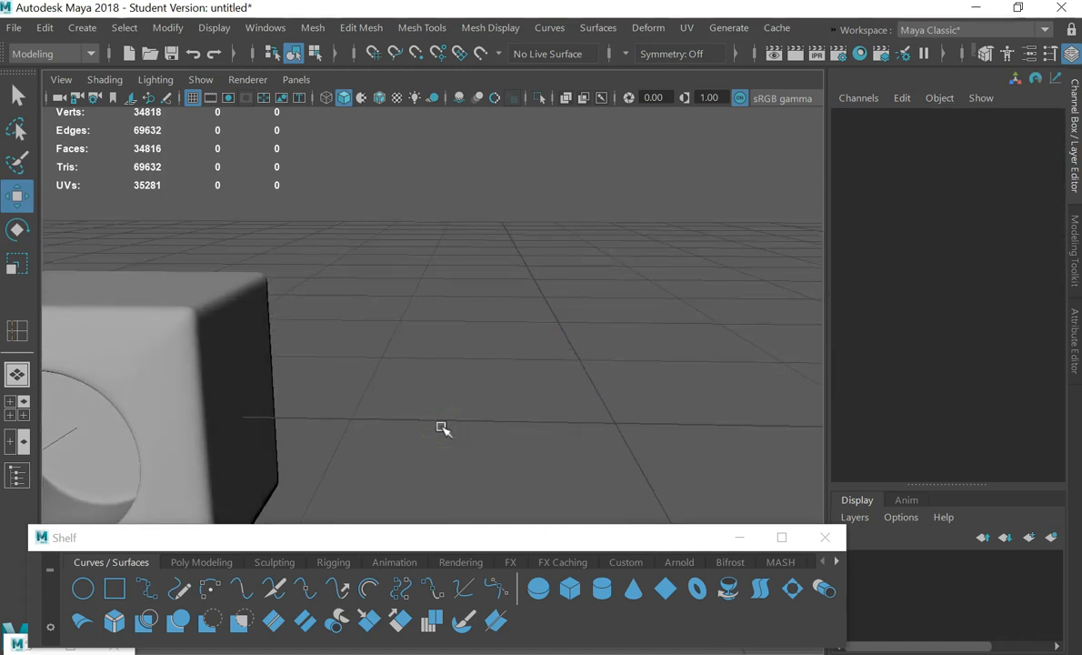
pyautogui.scroll(-5, 442, 427)
pyautogui.click(273, 379)
pyautogui.keyDown('alt'); pyautogui.moveTo(396, 366); pyautogui.dragTo(449, 353); pyautogui.keyUp('alt')
pyautogui.keyDown('alt'); pyautogui.moveTo(594, 338); pyautogui.dragTo(388, 329); pyautogui.keyUp('alt')
pyautogui.press('Delete')
pyautogui.scroll(-5, 377, 334)
pyautogui.scroll(3, 367, 341)
# Open the Outliner and arrange it and the floating shelf so that the complete object list can be read
pyautogui.moveTo(637, 537); pyautogui.dragTo(661, 381)
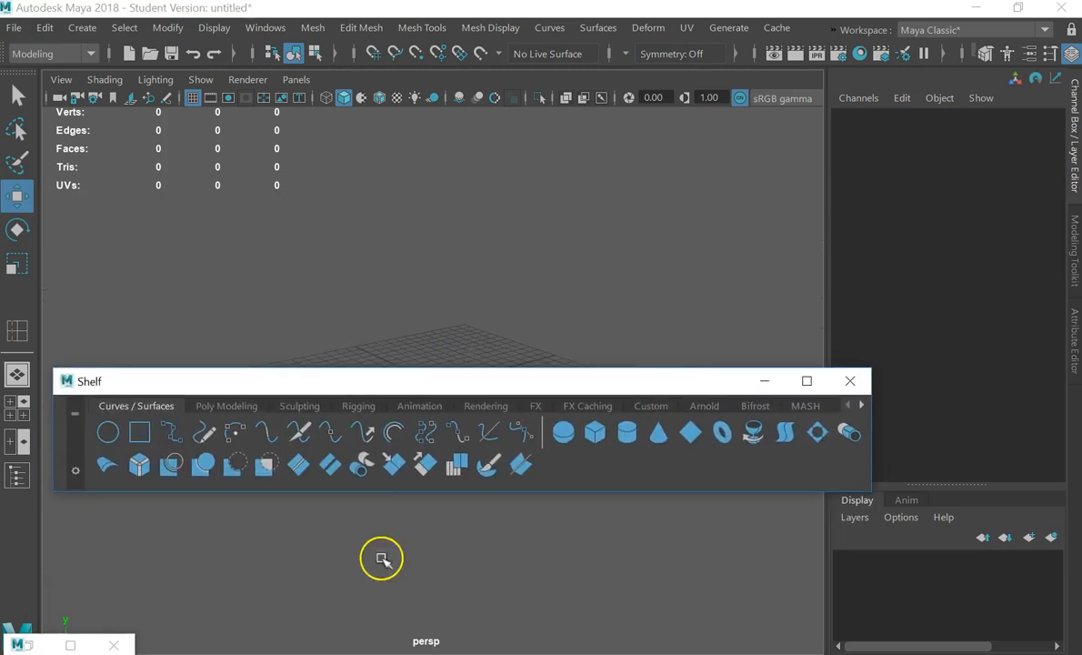
pyautogui.click(17, 473)
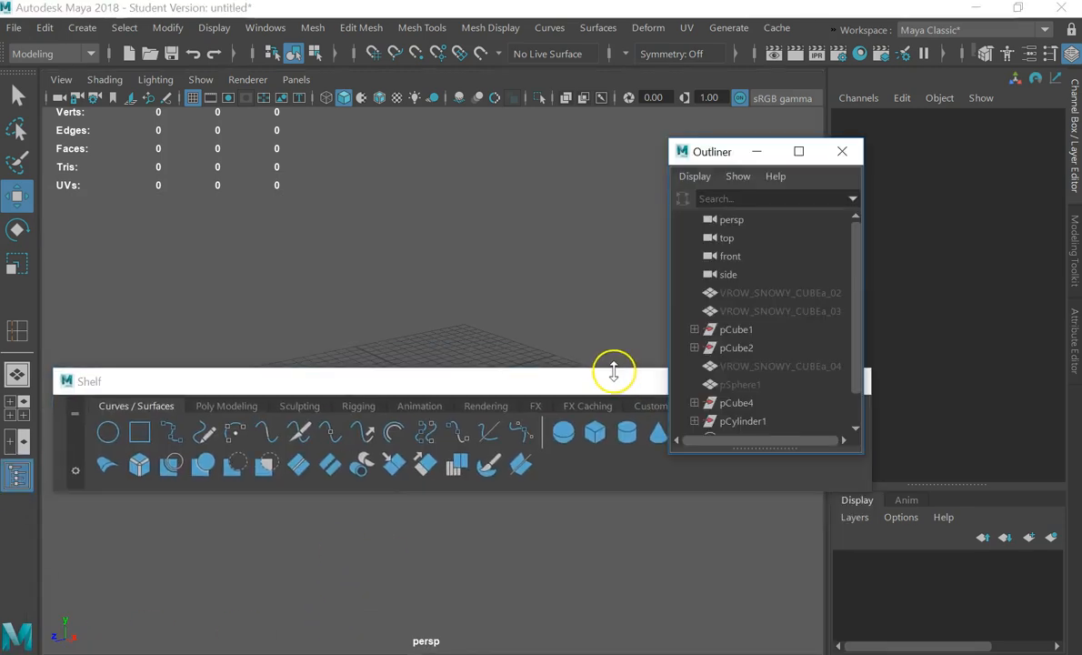
pyautogui.moveTo(518, 381); pyautogui.dragTo(523, 521)
pyautogui.moveTo(860, 455); pyautogui.dragTo(860, 514)
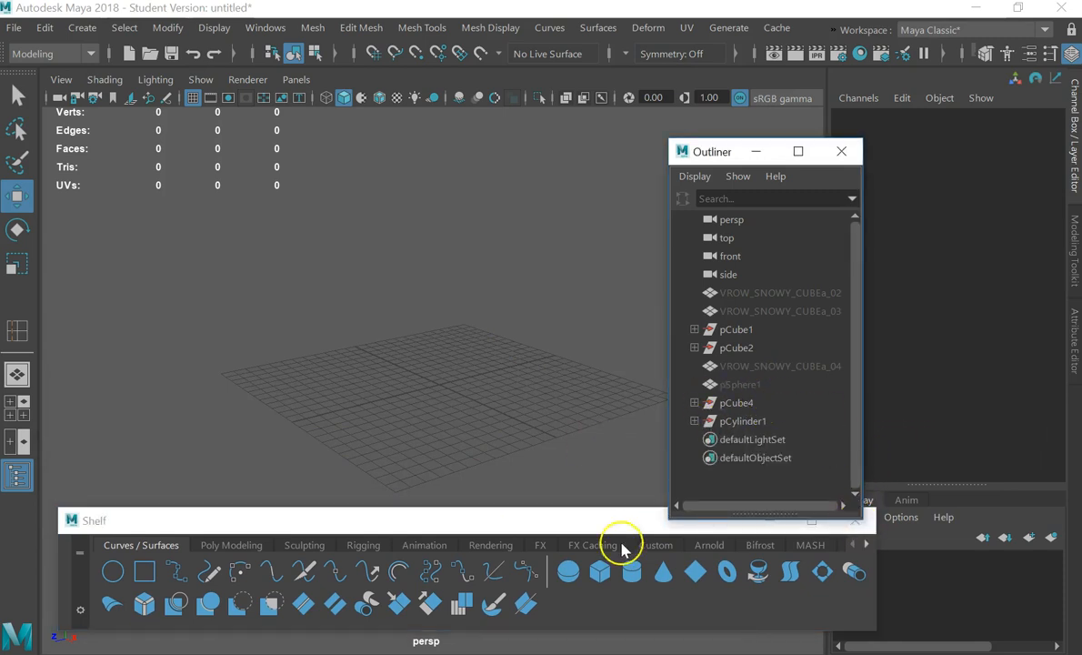
# Unhide all hidden objects in the scene and select VROW_SNOWY_CUBEa_03 above the small sphere
pyautogui.click(233, 544)
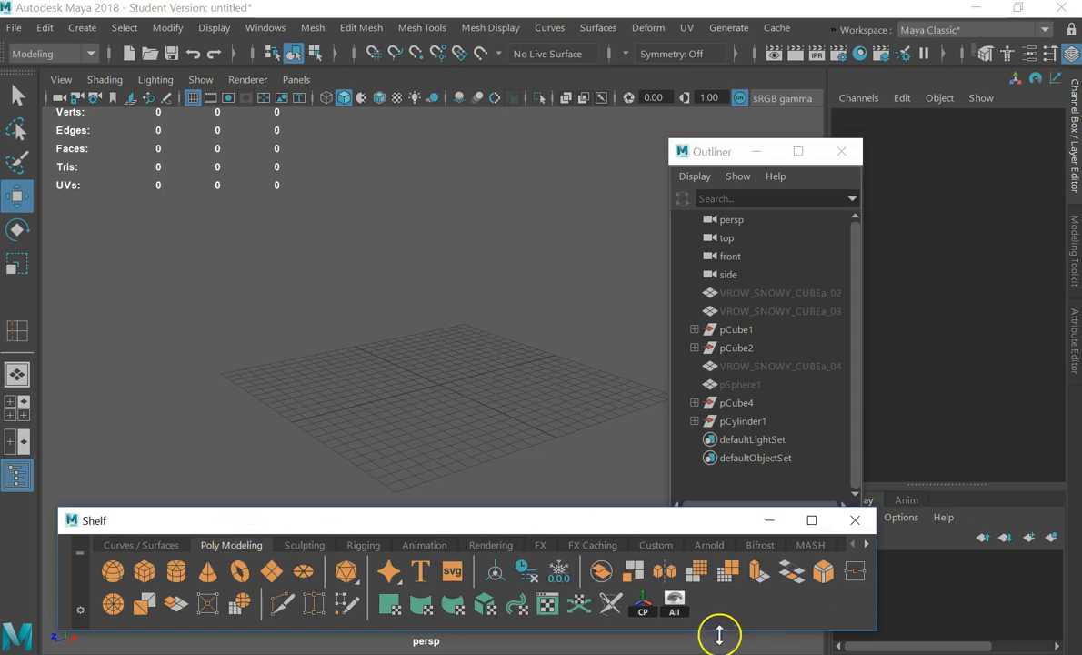
pyautogui.click(673, 600)
pyautogui.keyDown('alt'); pyautogui.moveTo(560, 430); pyautogui.dragTo(452, 389); pyautogui.keyUp('alt')
pyautogui.click(454, 353)
pyautogui.scroll(5, 461, 379)
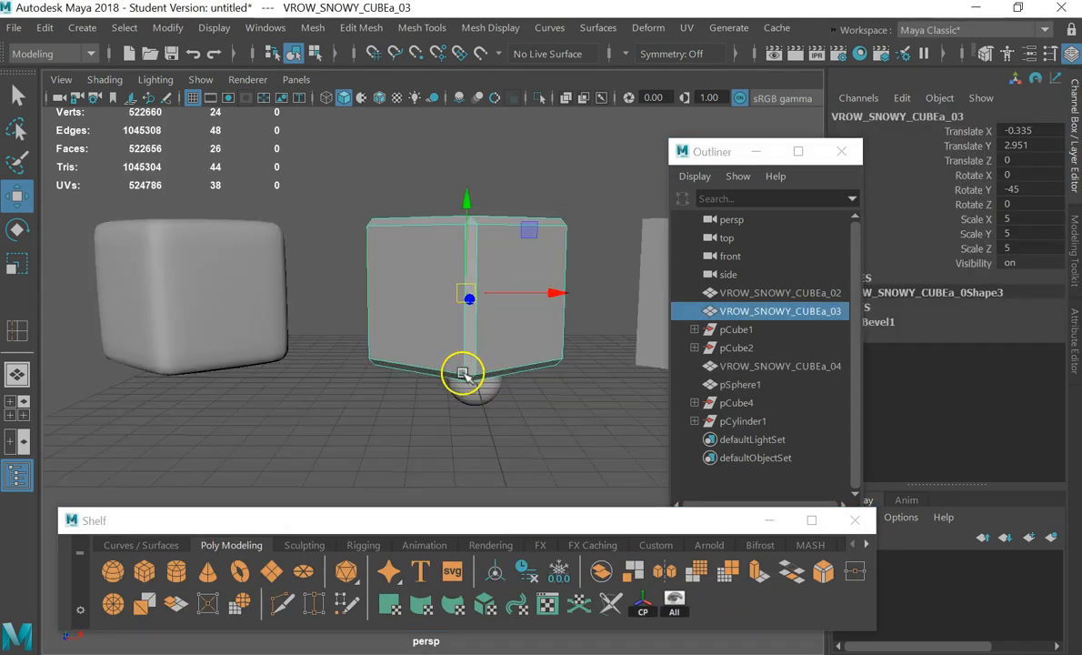
# Hide the small sphere beneath the middle cube and unhide all objects again
pyautogui.click(473, 393)
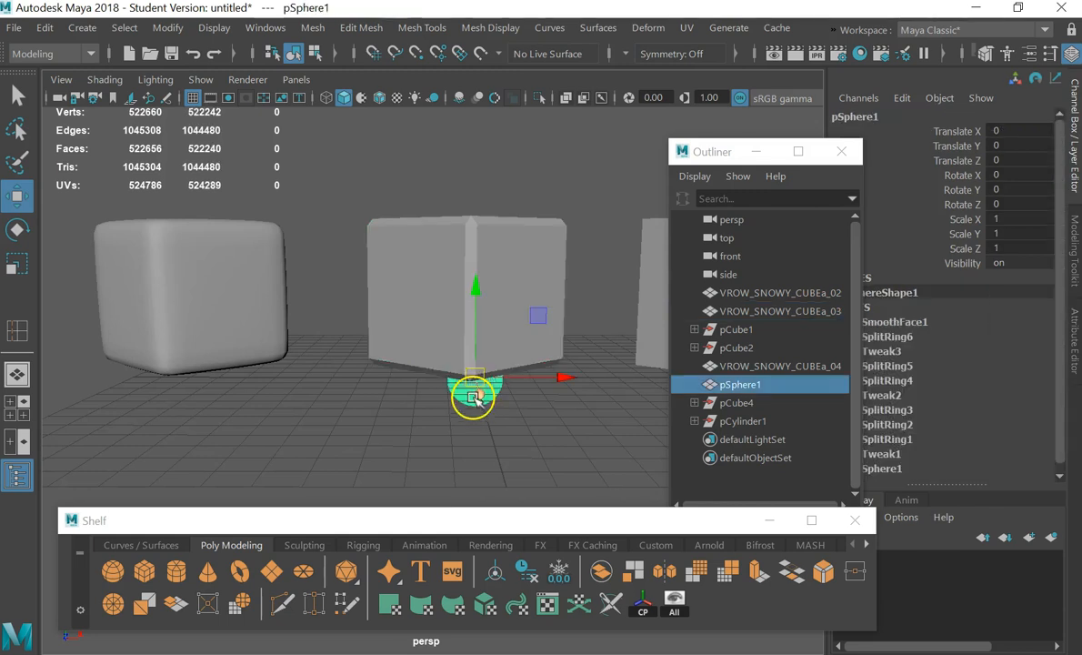
pyautogui.hotkey('ctrl', 'h')
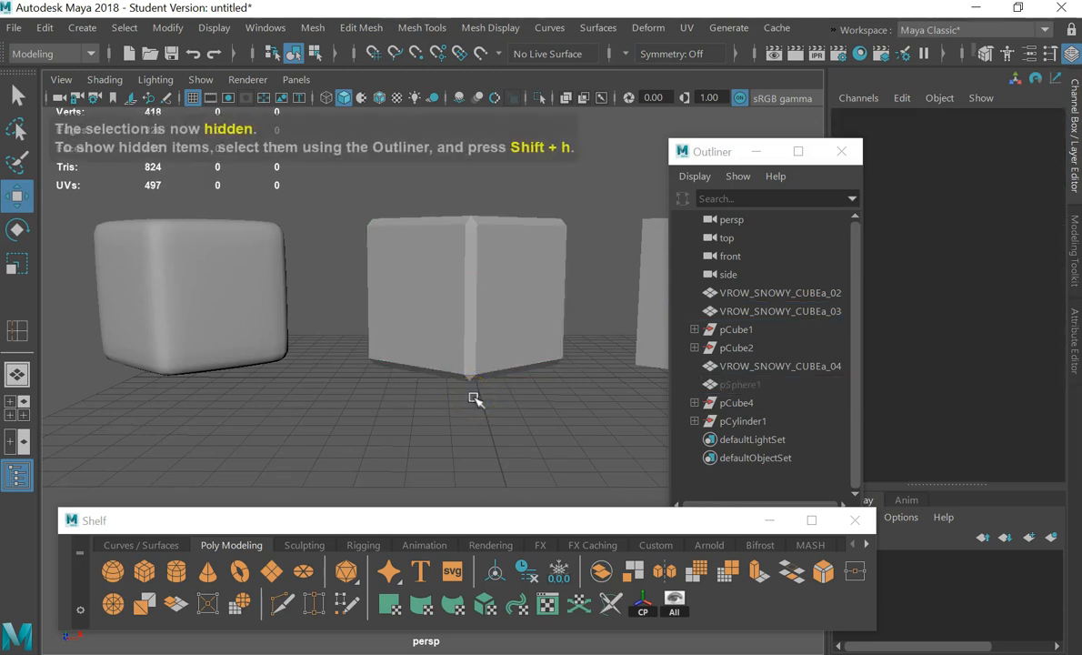
pyautogui.click(509, 282)
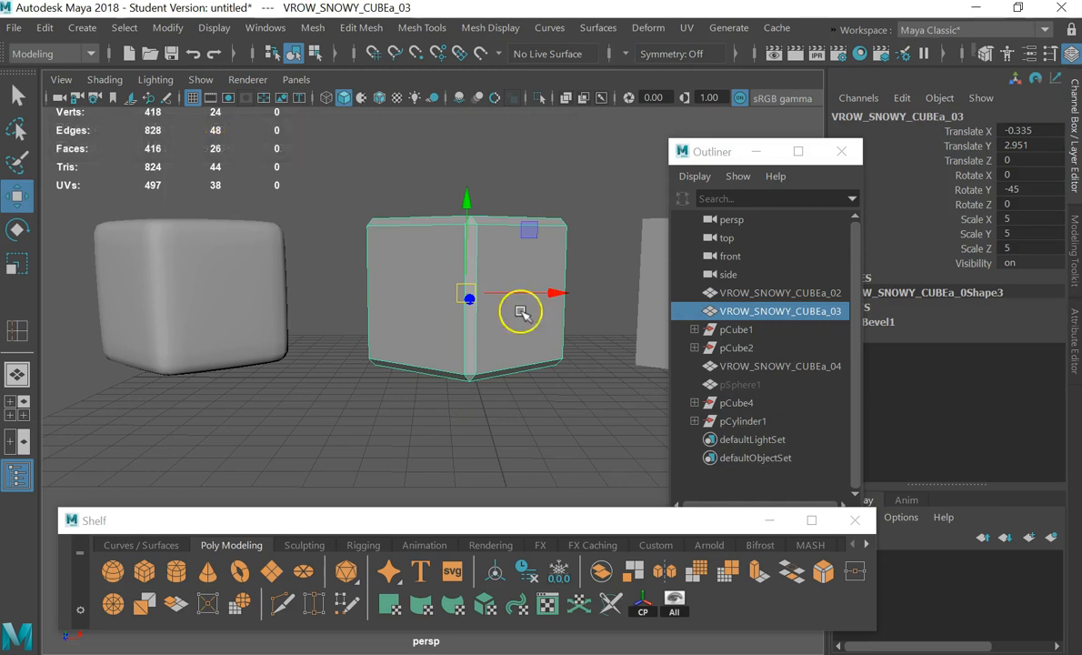
pyautogui.click(675, 602)
pyautogui.click(598, 400)
# Hide the three VROW_SNOWY_CUBE objects so that only the capsule-shaped pSphere1 stays in the scene
pyautogui.click(530, 319)
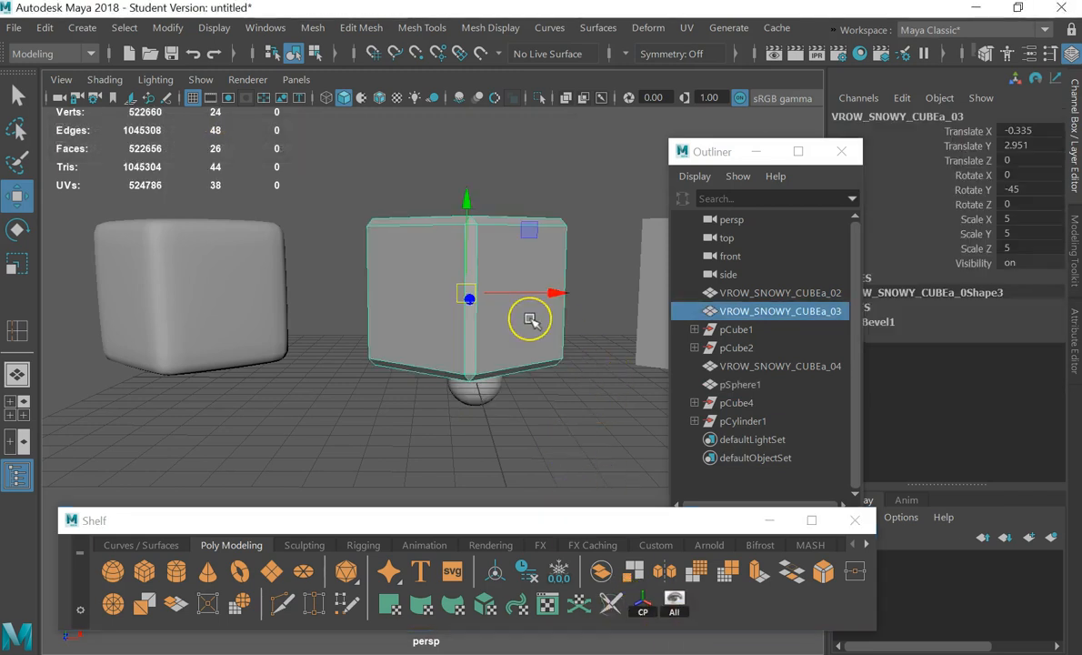
pyautogui.hotkey('ctrl', 'h')
pyautogui.click(238, 320)
pyautogui.hotkey('ctrl', 'h')
pyautogui.click(651, 311)
pyautogui.hotkey('ctrl', 'h')
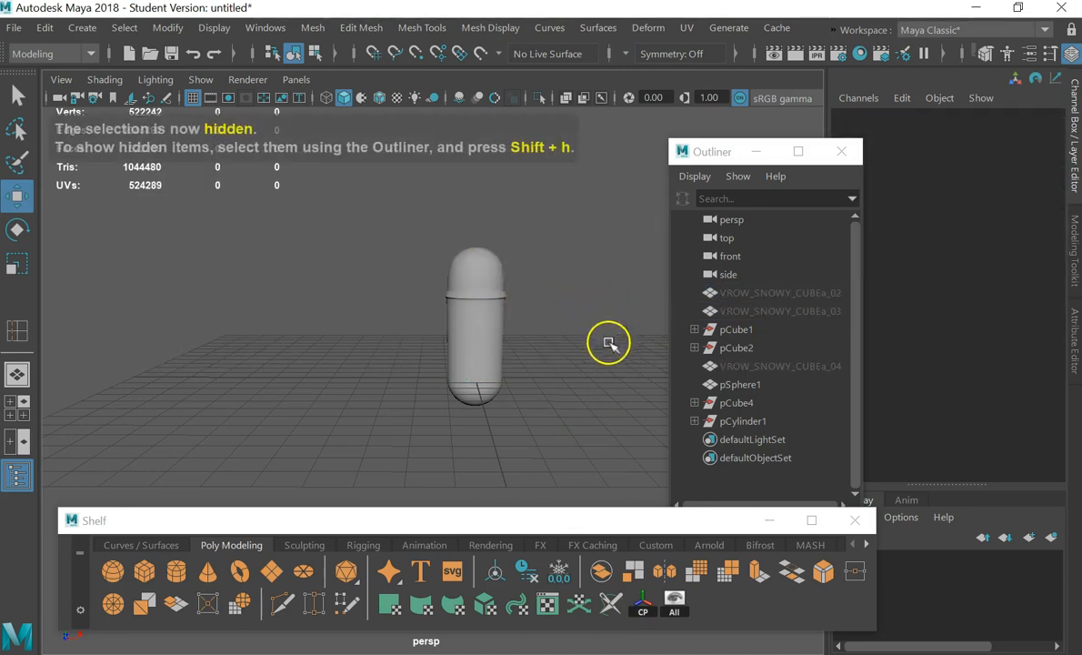
# Select the capsule-shaped pSphere1 and scale it up uniformly to about 1.5
pyautogui.scroll(-2, 564, 355)
pyautogui.scroll(6, 529, 365)
pyautogui.click(526, 349)
pyautogui.scroll(-4, 536, 309)
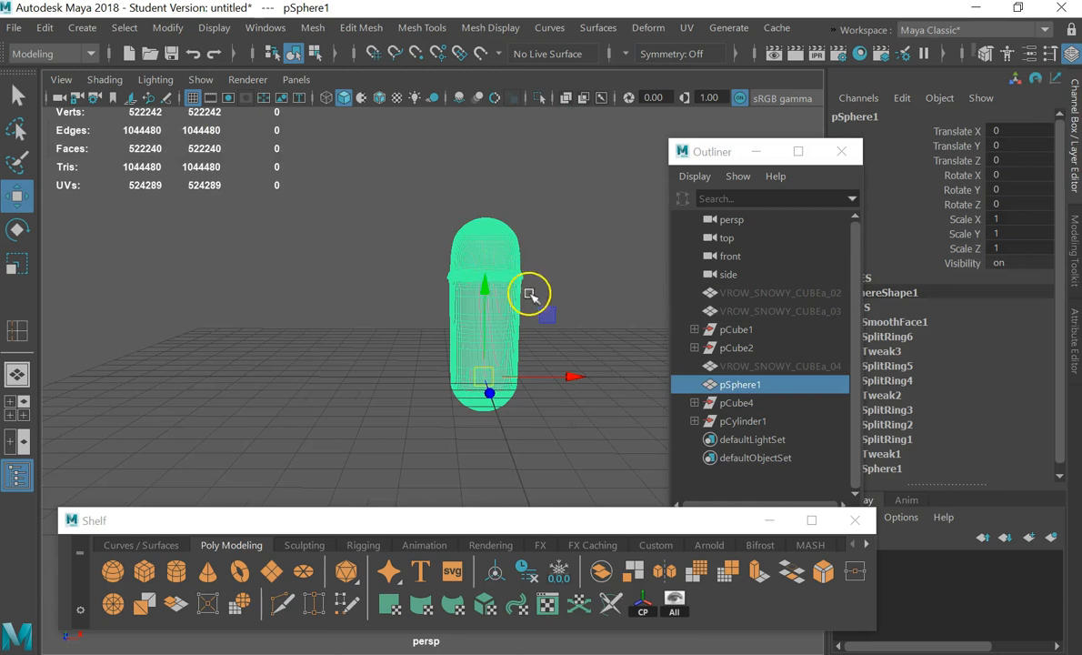
pyautogui.scroll(3, 533, 302)
pyautogui.press('e')
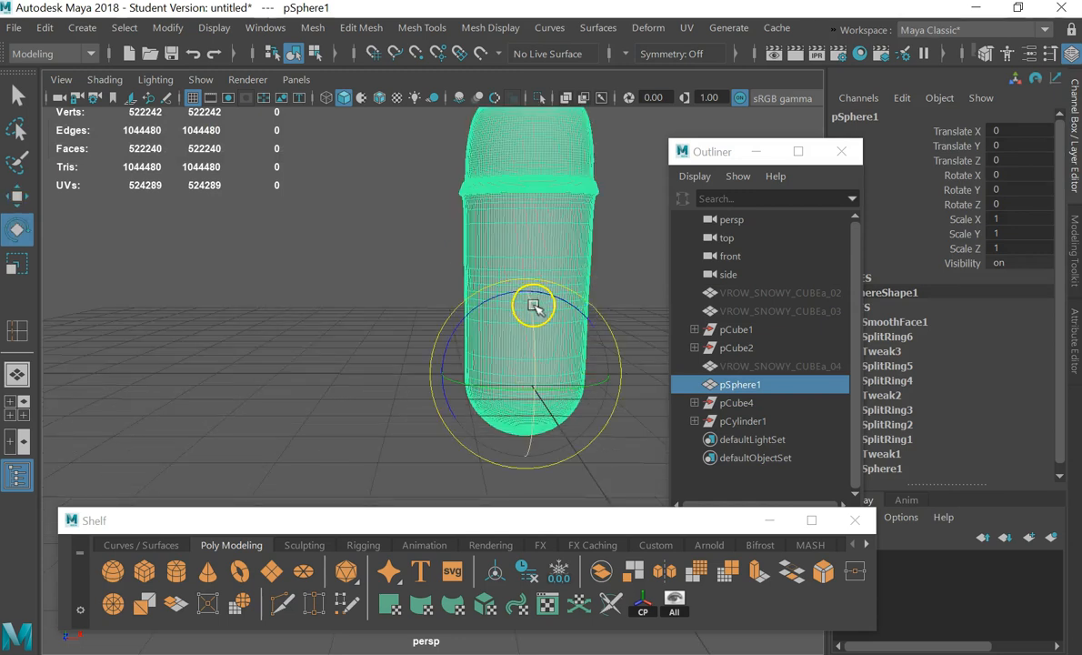
pyautogui.press('r')
pyautogui.keyDown('alt'); pyautogui.moveTo(496, 282); pyautogui.dragTo(565, 327); pyautogui.keyUp('alt')
pyautogui.moveTo(517, 358); pyautogui.dragTo(660, 349)
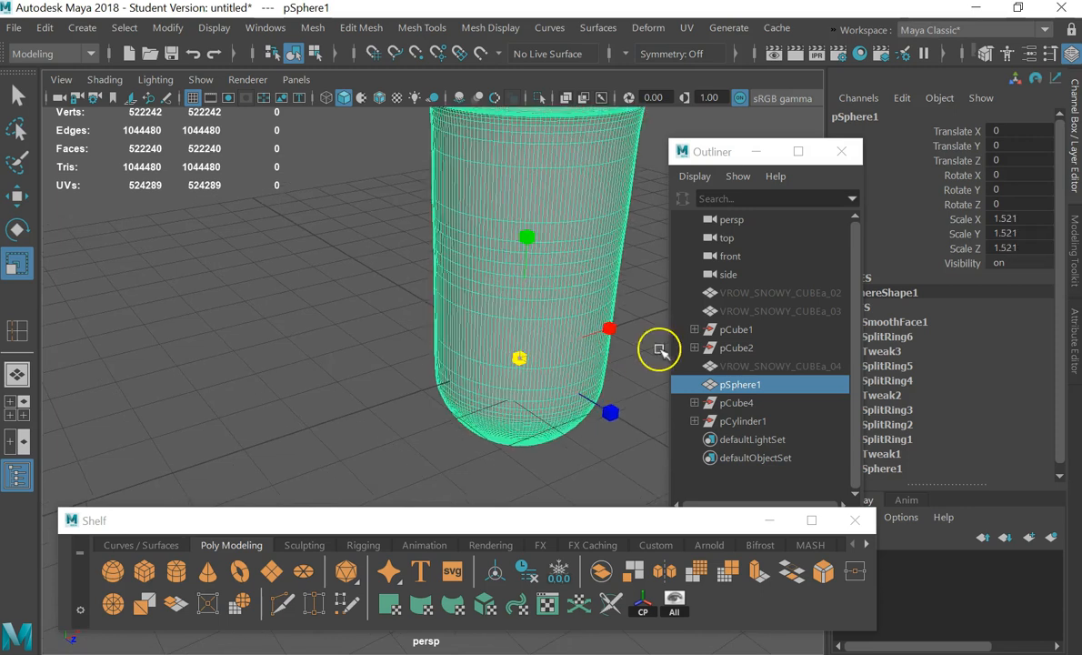
# Enlarge the capsule-shaped pSphere1 further to a uniform scale of about 2.6
pyautogui.scroll(-5, 577, 329)
pyautogui.keyDown('alt'); pyautogui.moveTo(597, 328); pyautogui.dragTo(526, 292); pyautogui.keyUp('alt')
pyautogui.scroll(3, 535, 289)
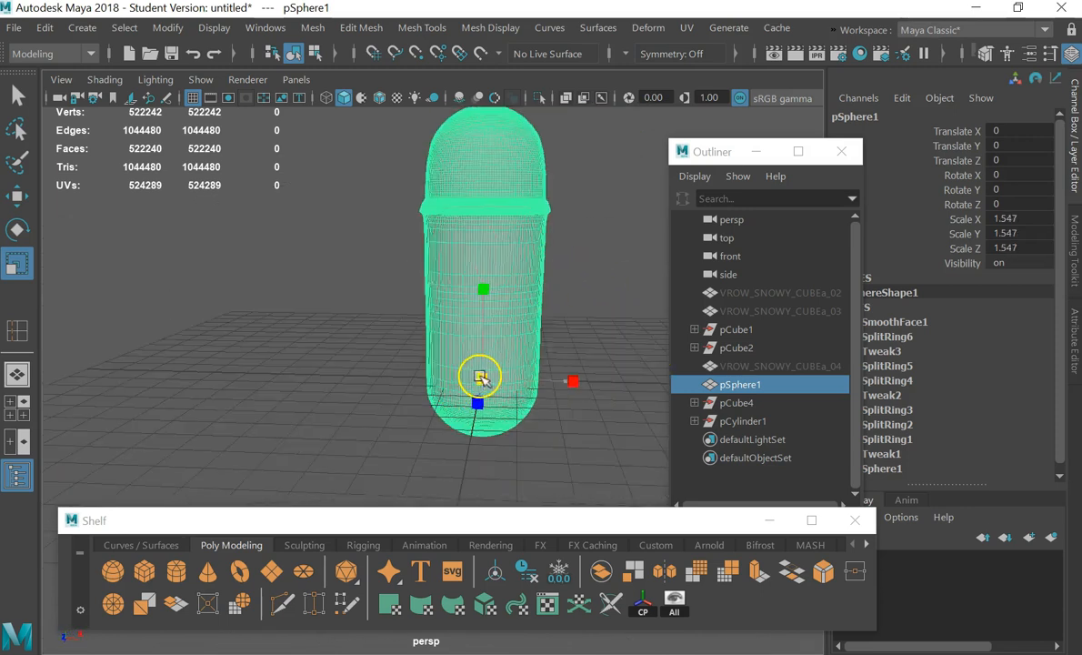
pyautogui.moveTo(482, 379); pyautogui.dragTo(640, 379)
pyautogui.scroll(-3, 551, 281)
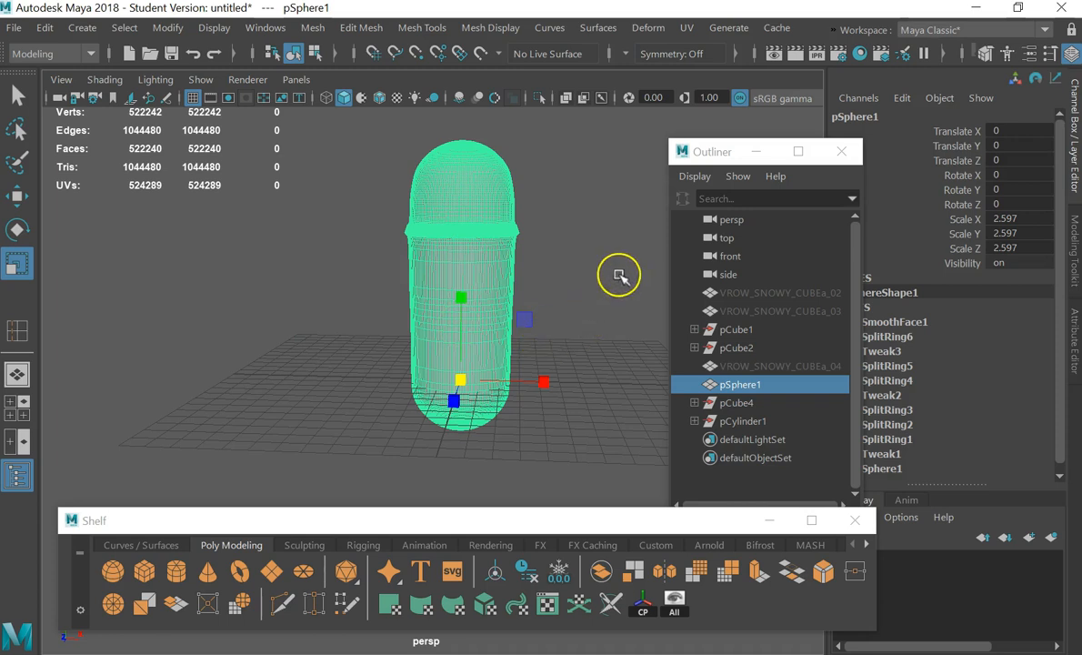
pyautogui.click(563, 273)
pyautogui.keyDown('alt'); pyautogui.moveTo(504, 270); pyautogui.dragTo(496, 306); pyautogui.keyUp('alt')
pyautogui.click(491, 305)
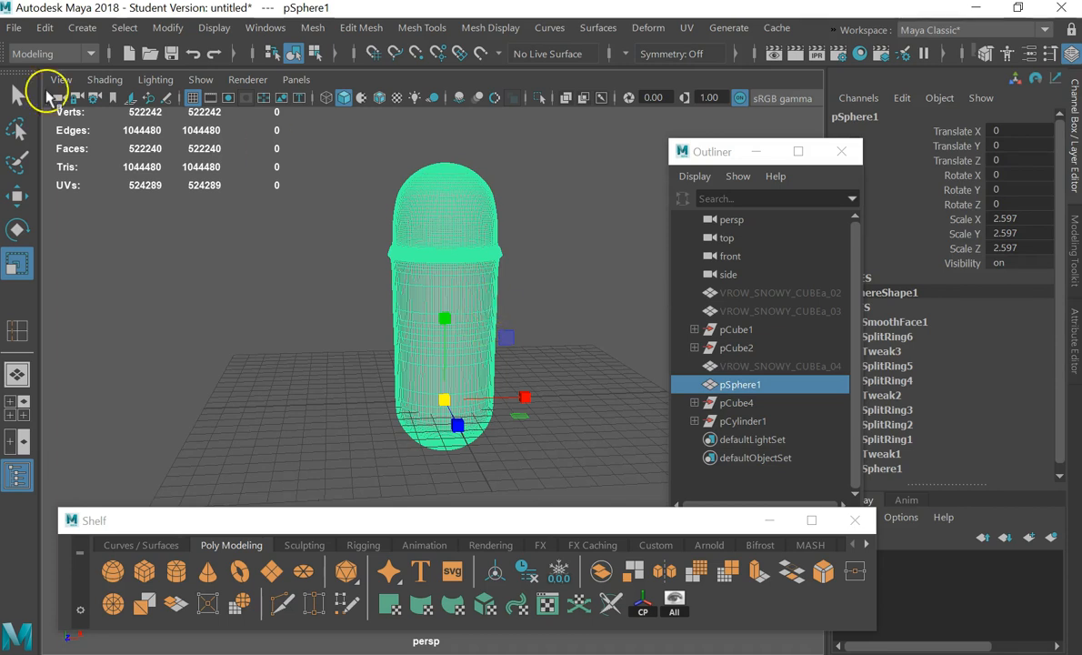
# Switch to Mudbox and start a new scene from the Bull template
pyautogui.hotkey('alt', 'Tab')
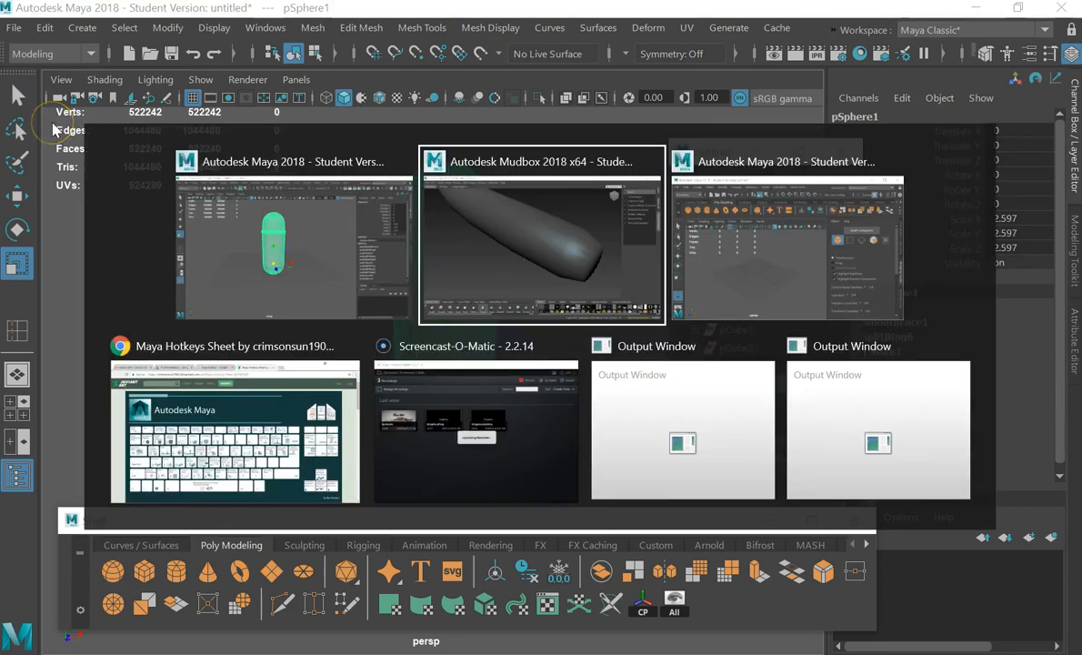
pyautogui.click(12, 27)
pyautogui.click(27, 43)
pyautogui.click(518, 360)
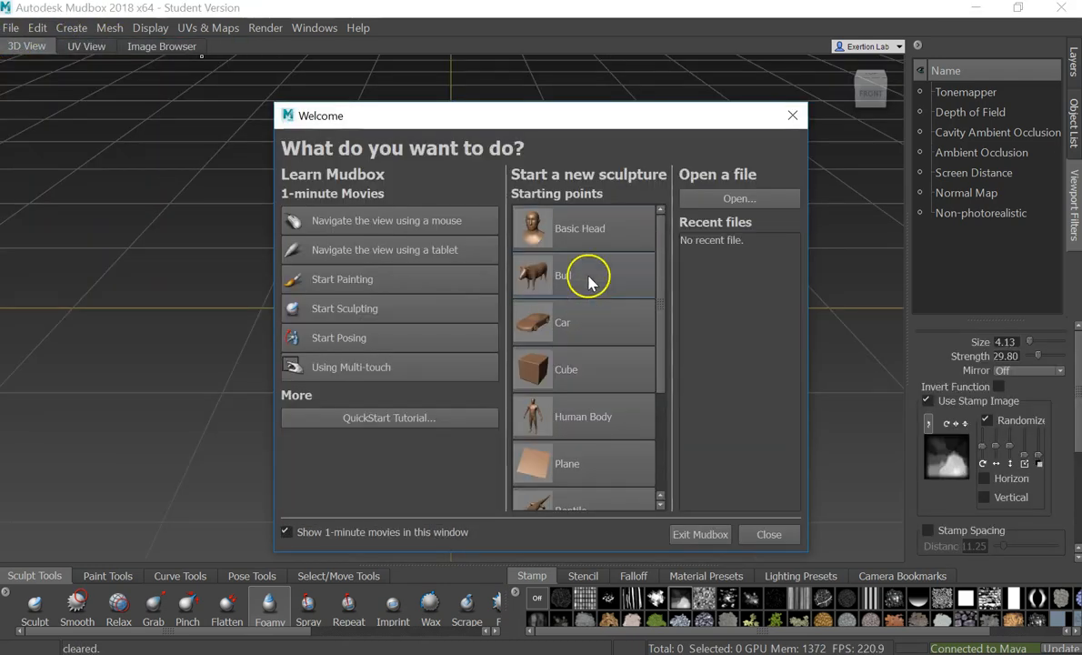
pyautogui.click(572, 285)
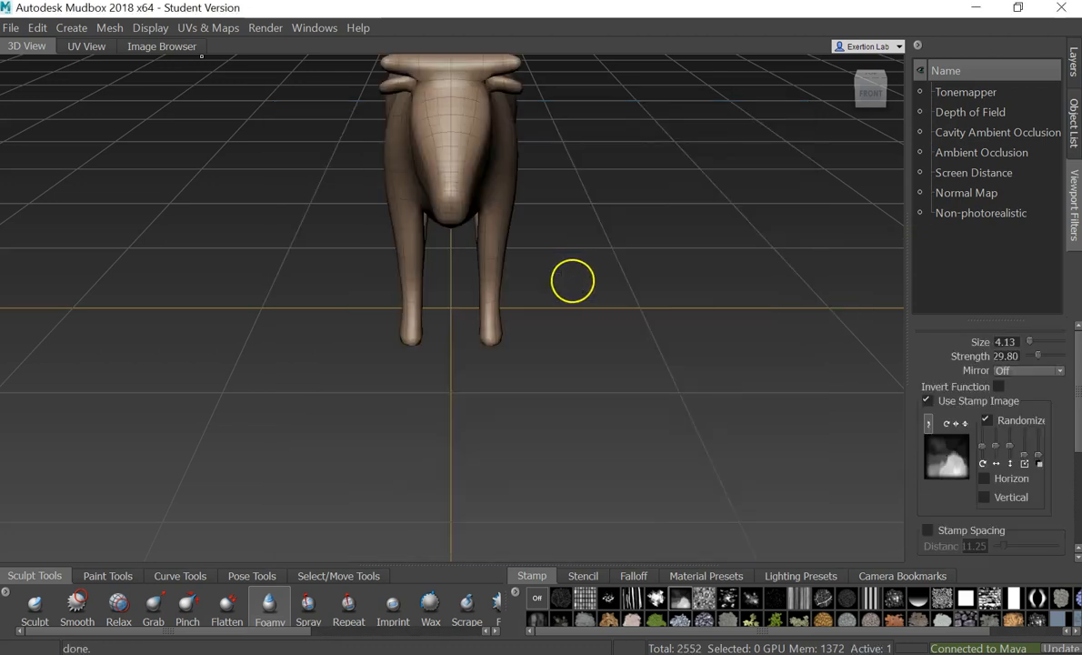
# Add two subdivision levels to the bull mesh
pyautogui.keyDown('alt'); pyautogui.moveTo(414, 218); pyautogui.dragTo(489, 312); pyautogui.keyUp('alt')
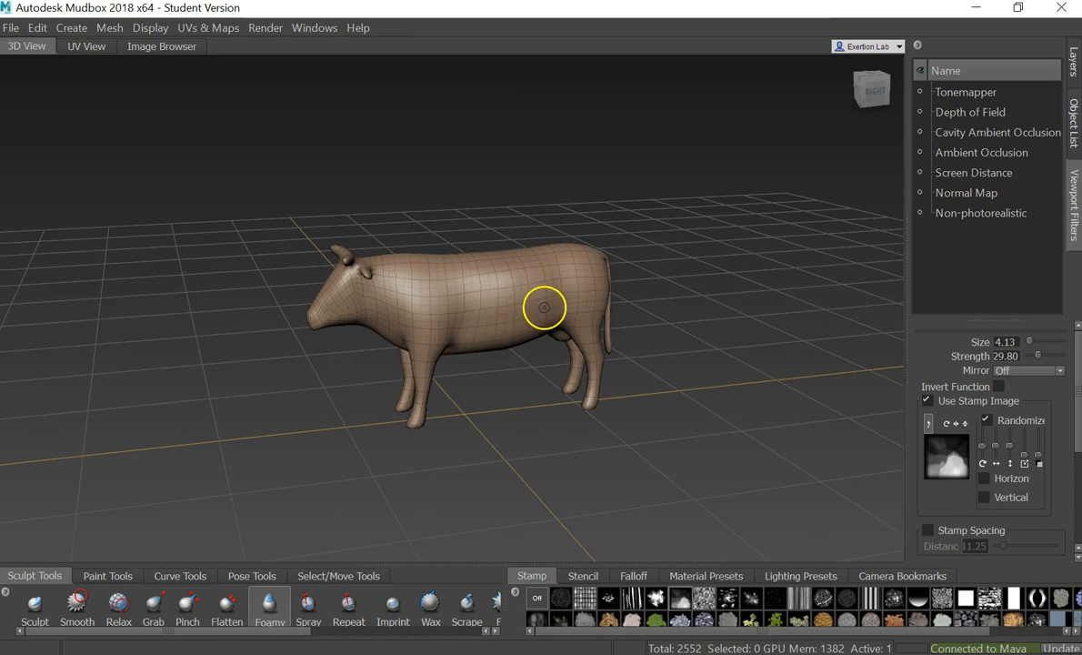
pyautogui.hotkey('shift', 'd')
pyautogui.hotkey('shift', 'd')
pyautogui.scroll(4, 464, 305)
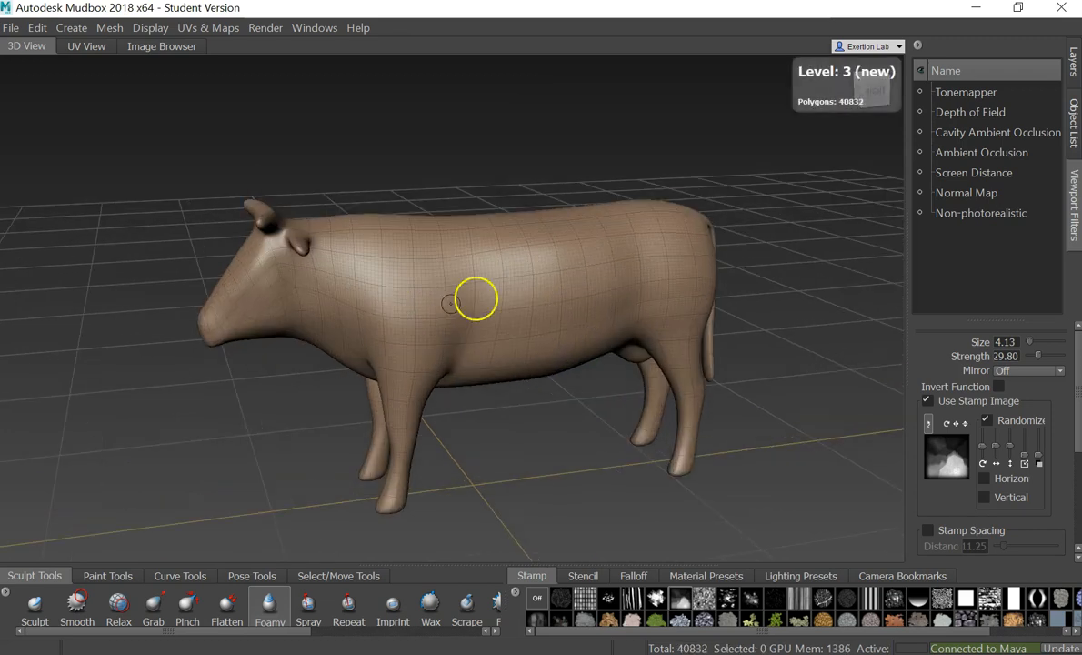
pyautogui.keyDown('alt'); pyautogui.moveTo(459, 341); pyautogui.dragTo(585, 297); pyautogui.keyUp('alt')
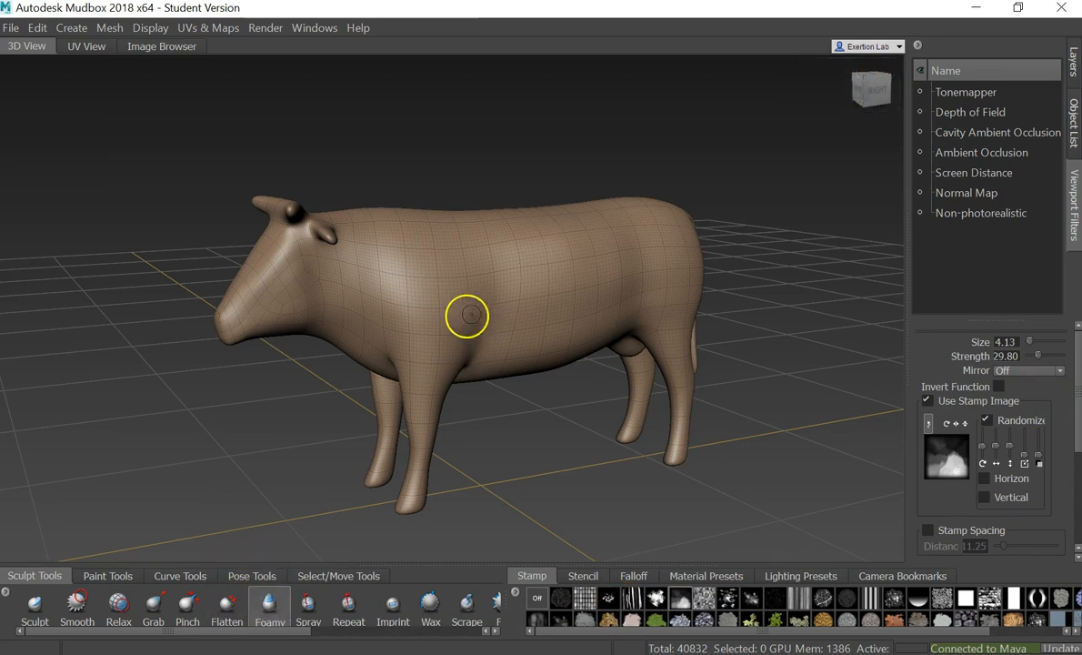
# Enlarge the Foamy brush and sculpt extra volume on the bull's flank
pyautogui.press('b')
pyautogui.moveTo(511, 266)
pyautogui.mouseDown()
pyautogui.moveTo(610, 269)
pyautogui.moveTo(511, 249)
pyautogui.moveTo(562, 297)
pyautogui.mouseUp()
pyautogui.moveTo(1041, 343); pyautogui.dragTo(1048, 341)
# Smooth the sculpted bumps on the bull's flank and back
pyautogui.moveTo(490, 319)
pyautogui.keyDown('shift'); pyautogui.mouseDown()
pyautogui.moveTo(497, 243)
pyautogui.moveTo(563, 207)
pyautogui.moveTo(459, 229)
pyautogui.moveTo(621, 212)
pyautogui.moveTo(502, 268)
pyautogui.moveTo(567, 355)
pyautogui.moveTo(538, 380)
pyautogui.moveTo(558, 346)
pyautogui.moveTo(522, 346)
pyautogui.mouseUp(); pyautogui.keyUp('shift')
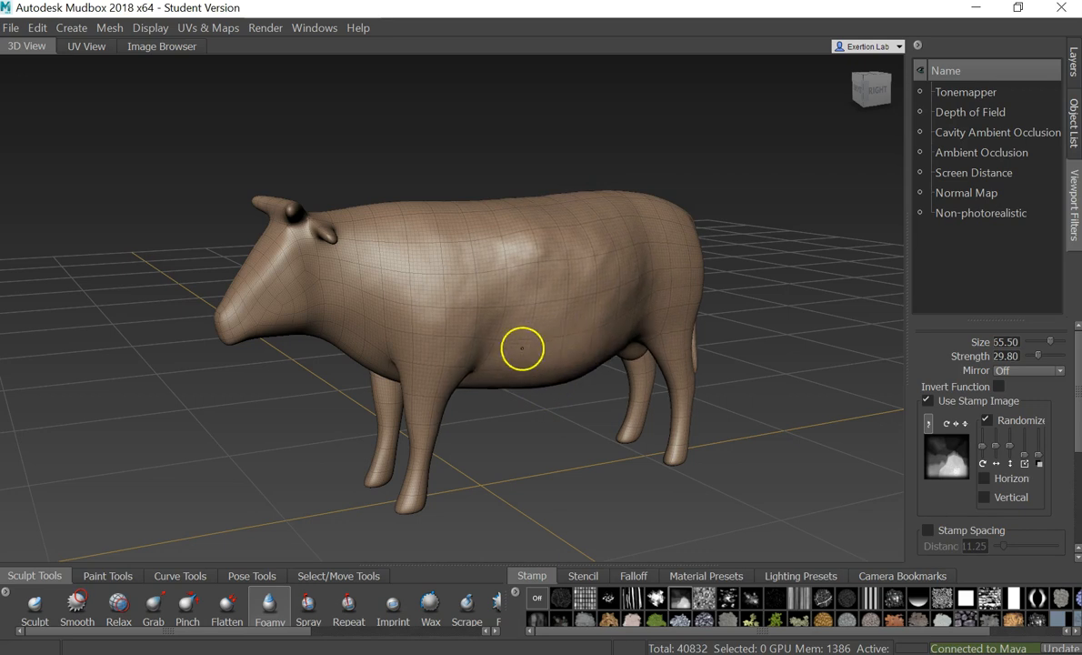
pyautogui.moveTo(474, 372)
pyautogui.keyDown('alt'); pyautogui.mouseDown()
pyautogui.moveTo(691, 334)
pyautogui.moveTo(541, 264)
pyautogui.moveTo(347, 292)
pyautogui.moveTo(448, 205)
pyautogui.mouseUp(); pyautogui.keyUp('alt')
pyautogui.moveTo(364, 196)
pyautogui.keyDown('shift'); pyautogui.mouseDown()
pyautogui.moveTo(490, 232)
pyautogui.moveTo(350, 179)
pyautogui.moveTo(476, 218)
pyautogui.moveTo(377, 261)
pyautogui.mouseUp(); pyautogui.keyUp('shift')
pyautogui.moveTo(420, 208)
pyautogui.keyDown('alt'); pyautogui.mouseDown()
pyautogui.moveTo(442, 247)
pyautogui.moveTo(213, 292)
pyautogui.moveTo(244, 200)
pyautogui.moveTo(482, 240)
pyautogui.moveTo(367, 290)
pyautogui.mouseUp(); pyautogui.keyUp('alt')
pyautogui.keyDown('alt'); pyautogui.moveTo(572, 234); pyautogui.dragTo(137, 41); pyautogui.keyUp('alt')
# Select the whole bull object and send it to Maya as a new scene at its current level, discarding the unsaved Maya scene
pyautogui.click(313, 574)
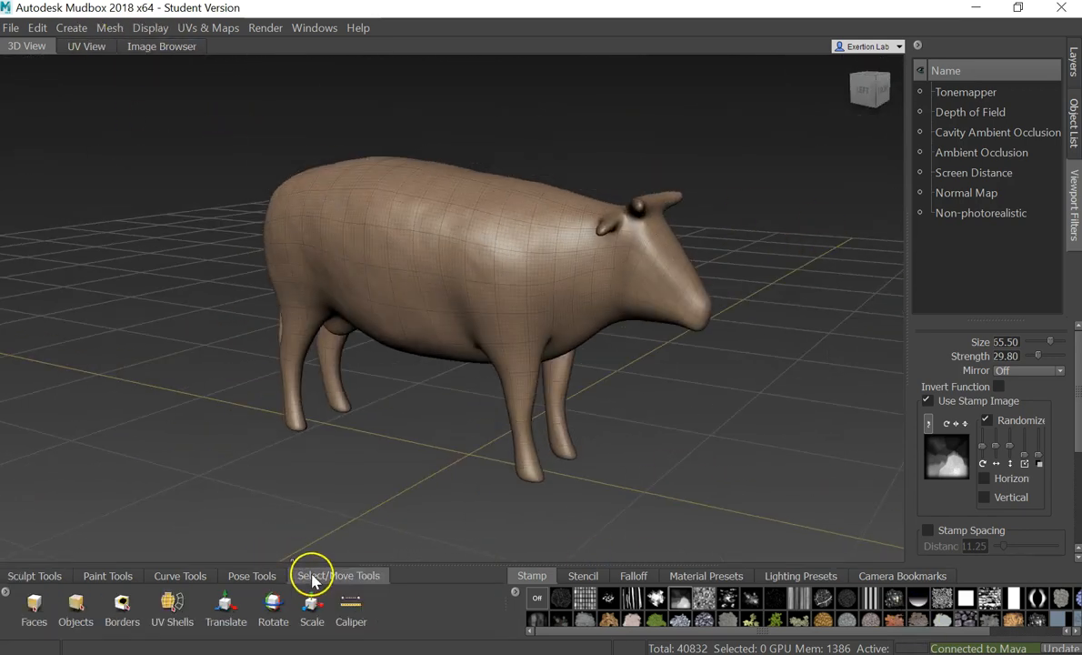
pyautogui.click(76, 603)
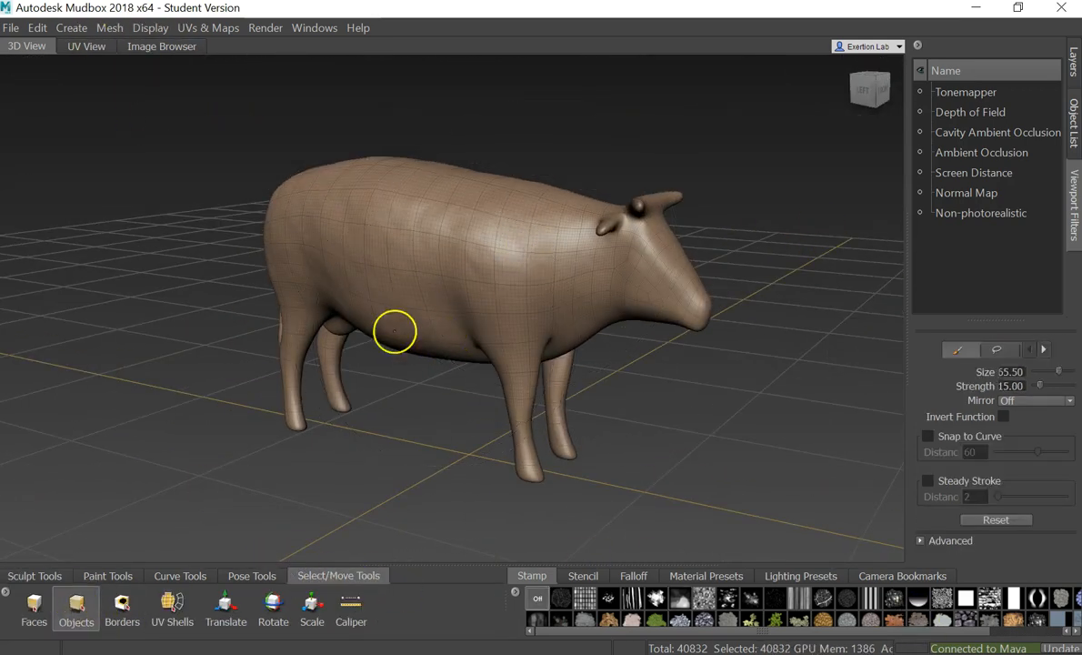
pyautogui.click(385, 367)
pyautogui.click(9, 28)
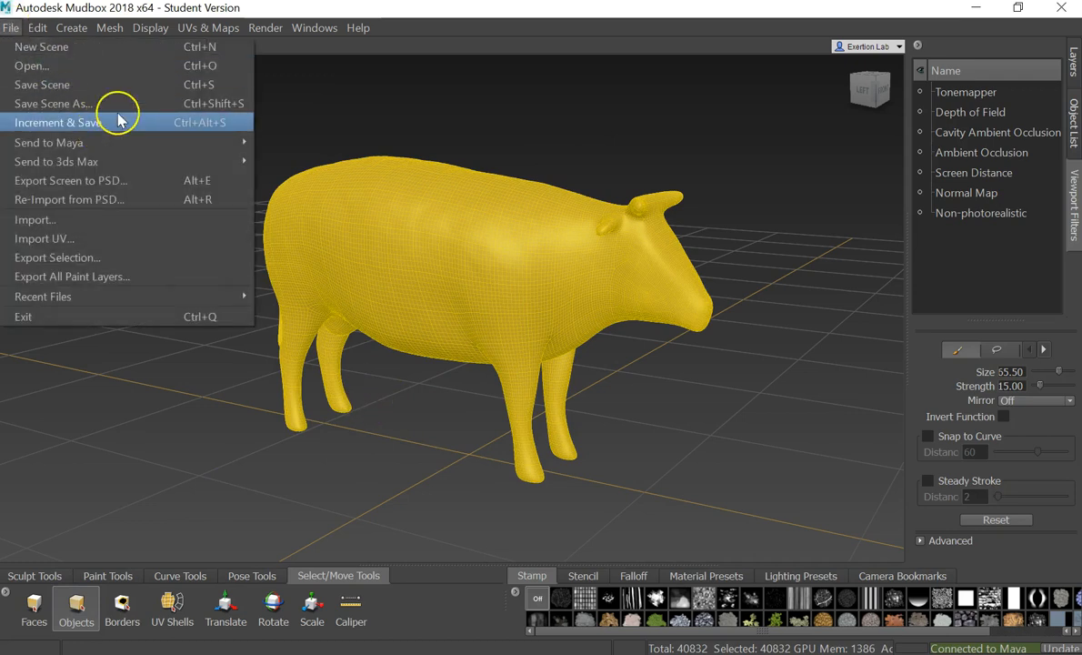
pyautogui.moveTo(152, 140)
pyautogui.click(272, 141)
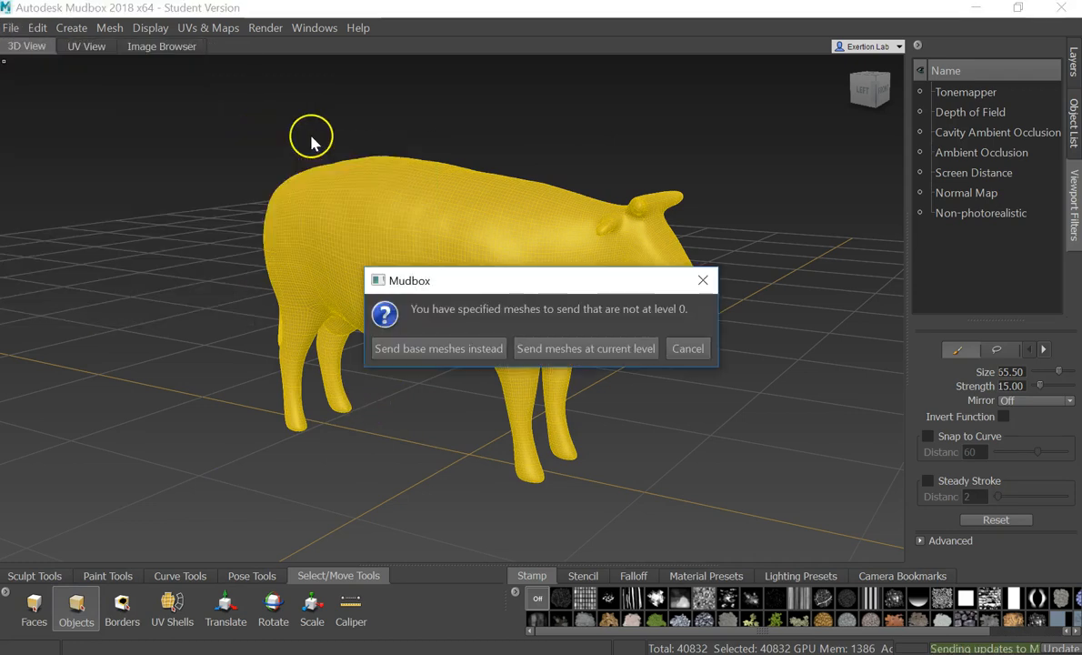
pyautogui.click(599, 355)
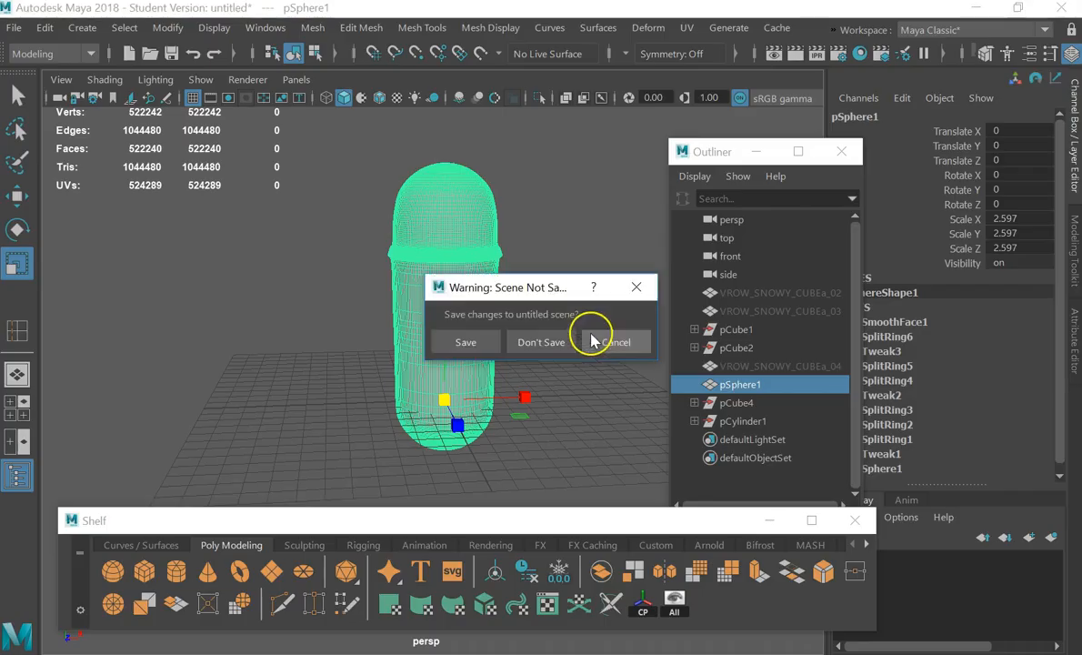
pyautogui.click(557, 342)
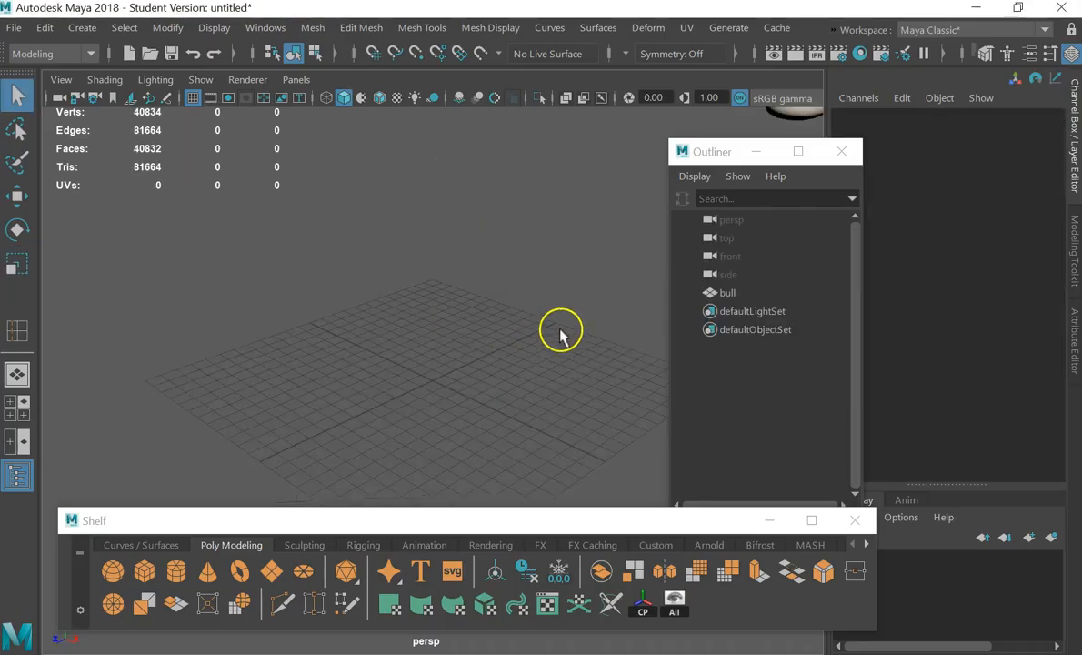
# Frame the imported bull in the perspective view and select it
pyautogui.press('f')
pyautogui.keyDown('alt'); pyautogui.moveTo(527, 314); pyautogui.dragTo(474, 307); pyautogui.keyUp('alt')
pyautogui.click(471, 302)
pyautogui.keyDown('alt'); pyautogui.moveTo(437, 377); pyautogui.dragTo(476, 376); pyautogui.keyUp('alt')
pyautogui.click(469, 386)
pyautogui.click(463, 270)
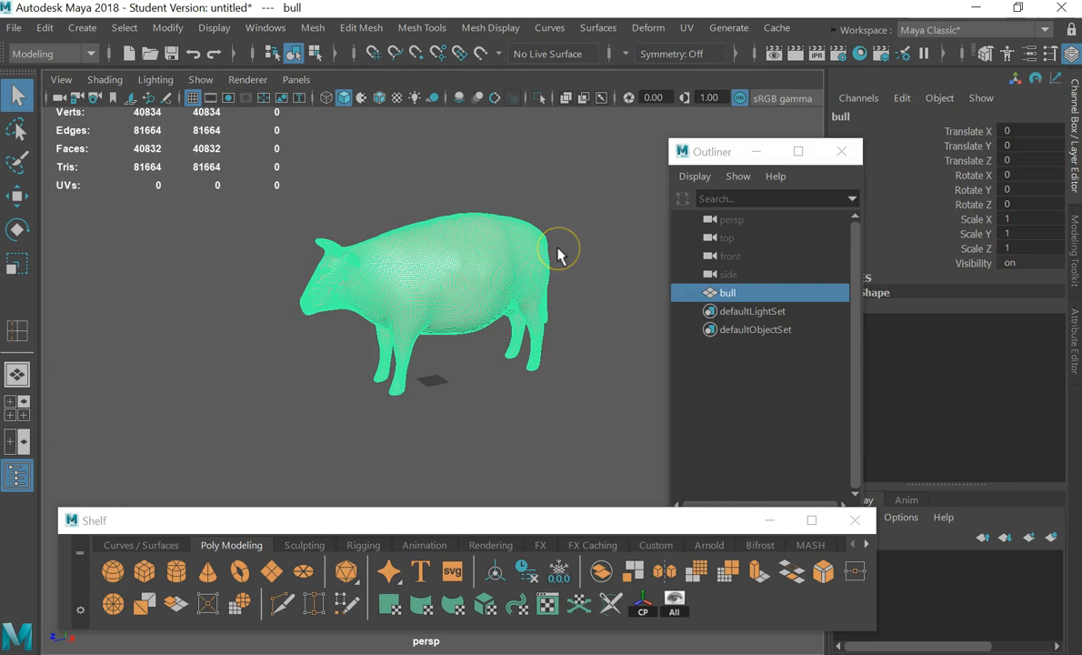
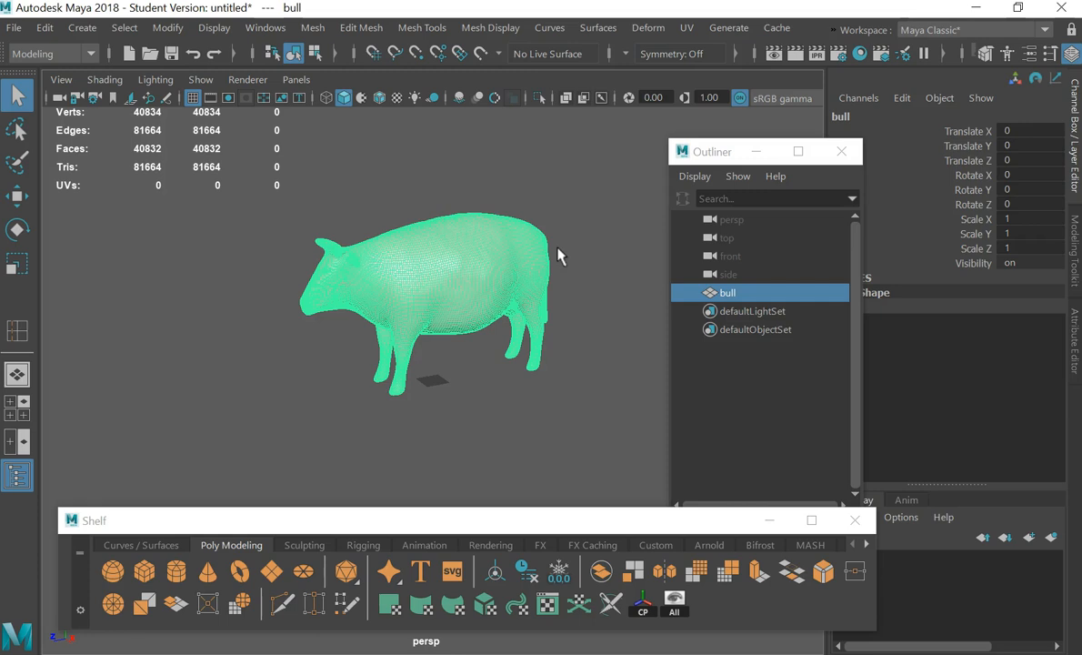
pyautogui.click(79, 29)
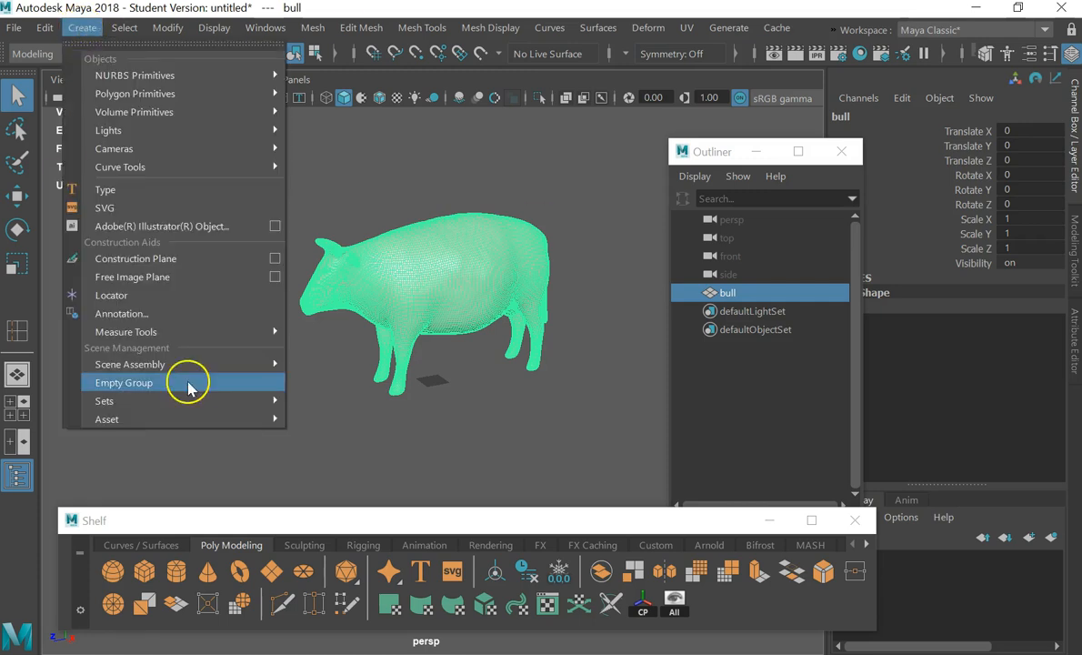
pyautogui.moveTo(53, 29)
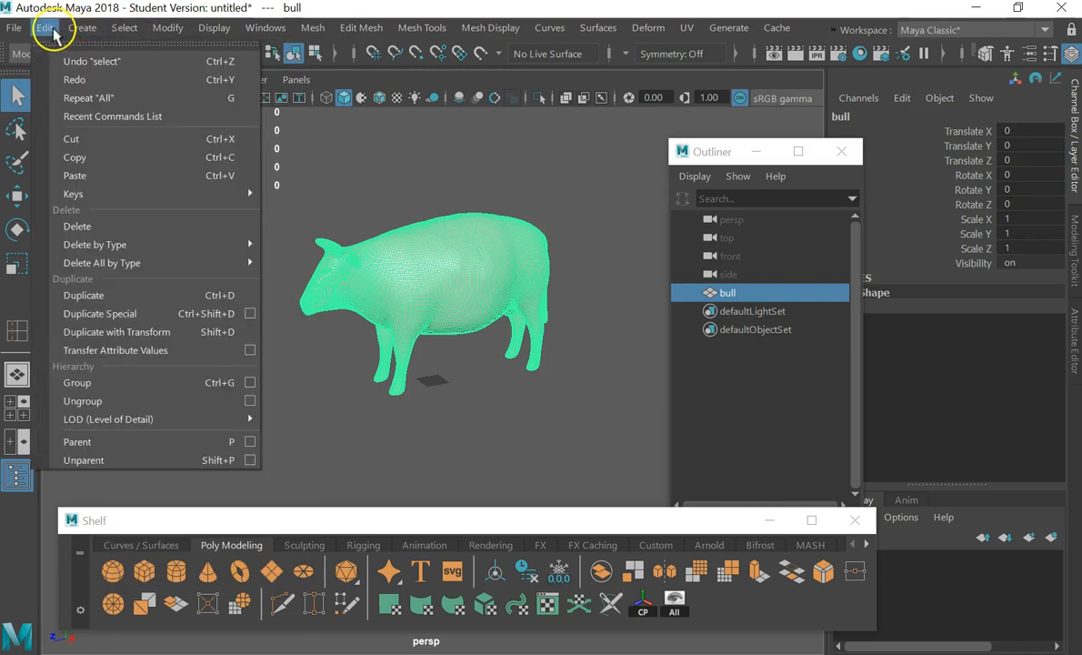
pyautogui.moveTo(164, 26)
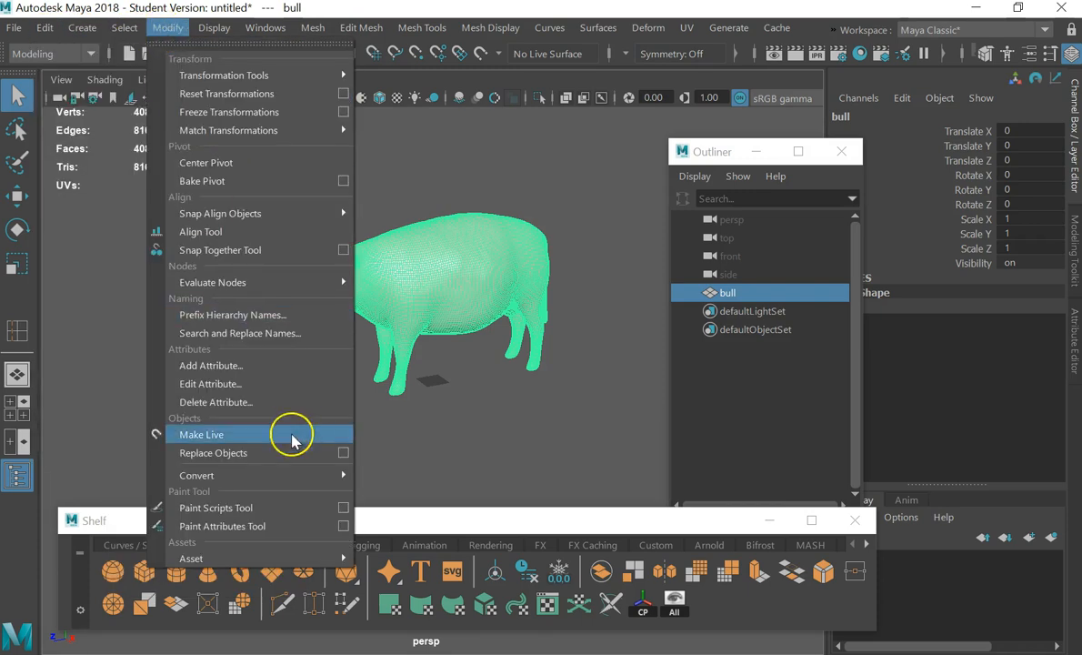
pyautogui.moveTo(266, 488)
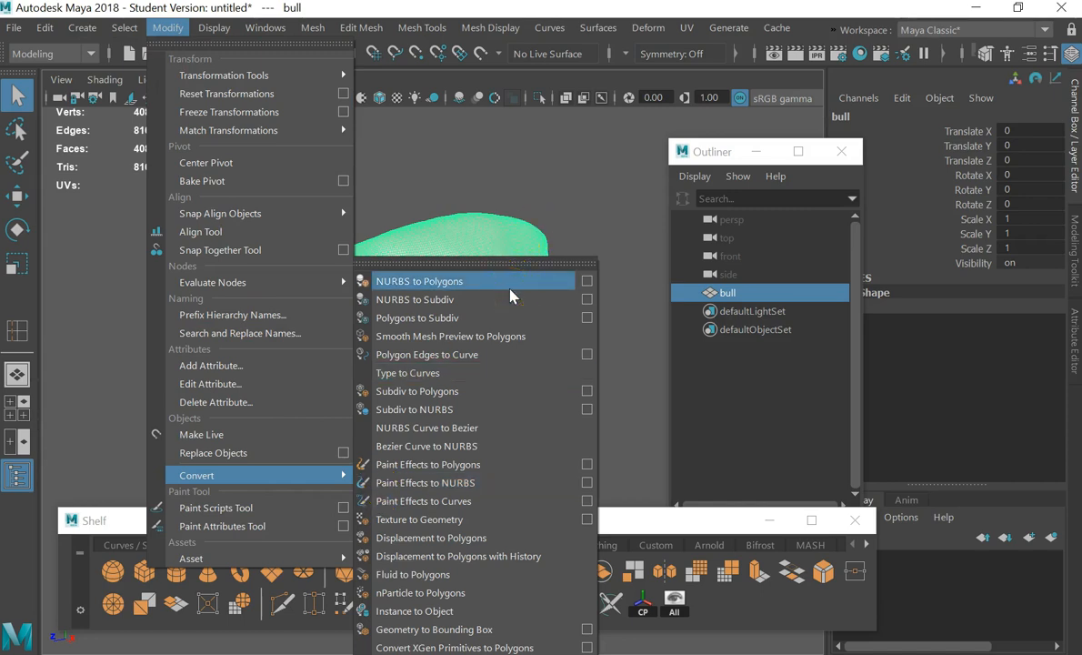
pyautogui.click(506, 162)
pyautogui.click(560, 176)
pyautogui.click(488, 265)
pyautogui.press('f')
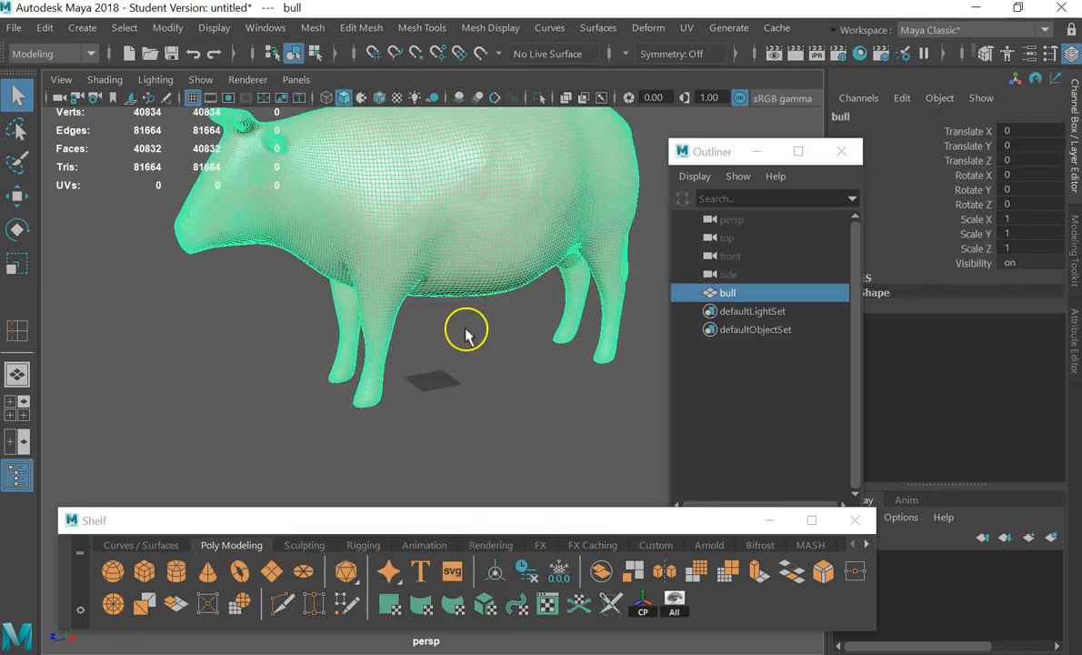
pyautogui.click(482, 375)
pyautogui.scroll(-4, 483, 371)
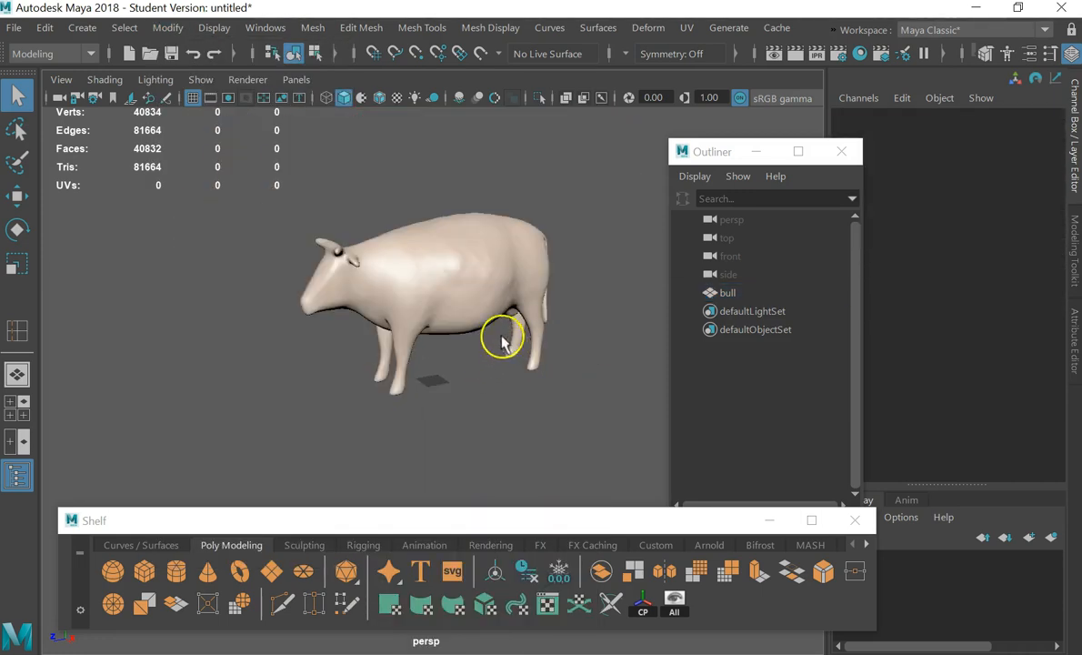
# Select the bull and open the Modeling Toolkit, with the Outliner moved clear of its options
pyautogui.keyDown('alt'); pyautogui.moveTo(501, 341); pyautogui.dragTo(446, 314); pyautogui.keyUp('alt')
pyautogui.click(430, 369)
pyautogui.keyDown('alt'); pyautogui.moveTo(430, 370); pyautogui.dragTo(468, 373); pyautogui.keyUp('alt')
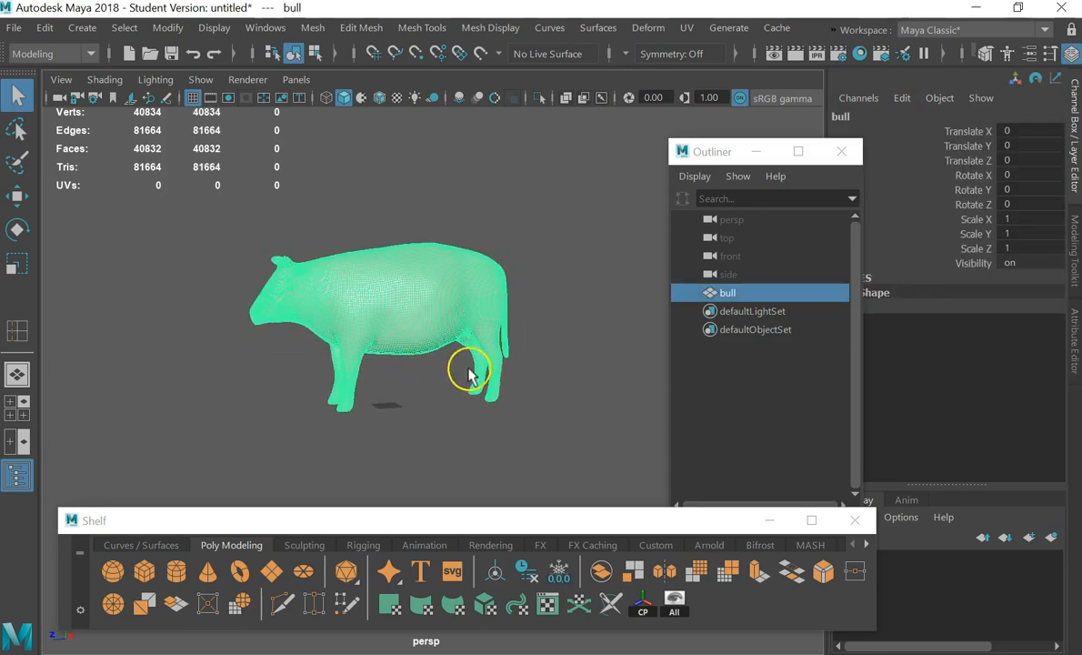
pyautogui.click(1074, 341)
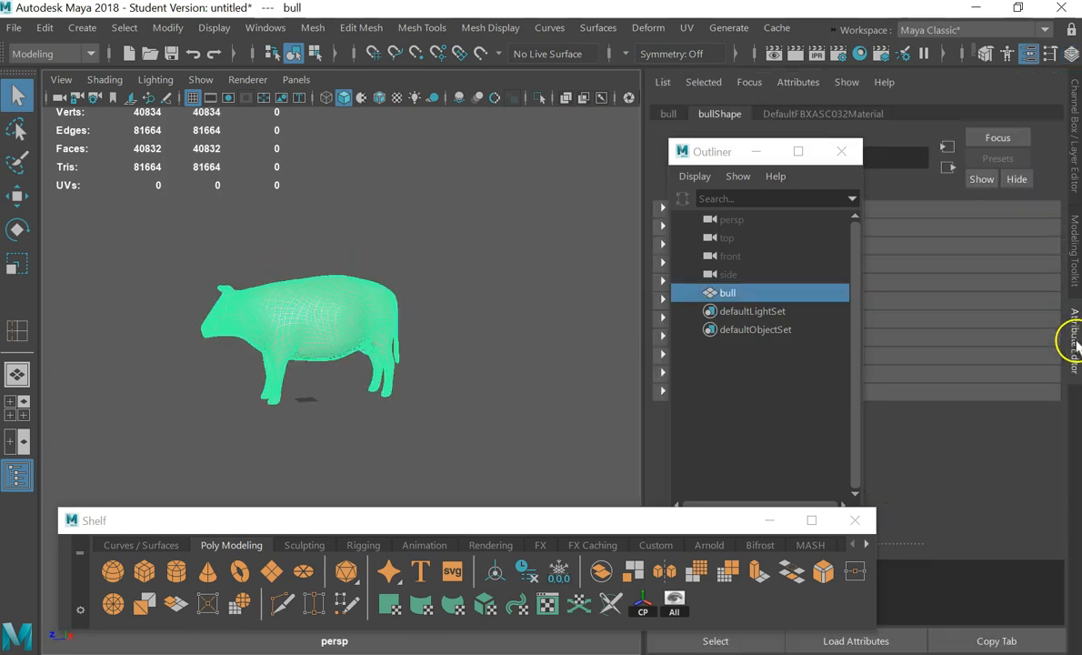
pyautogui.click(1075, 268)
pyautogui.moveTo(733, 154); pyautogui.dragTo(658, 130)
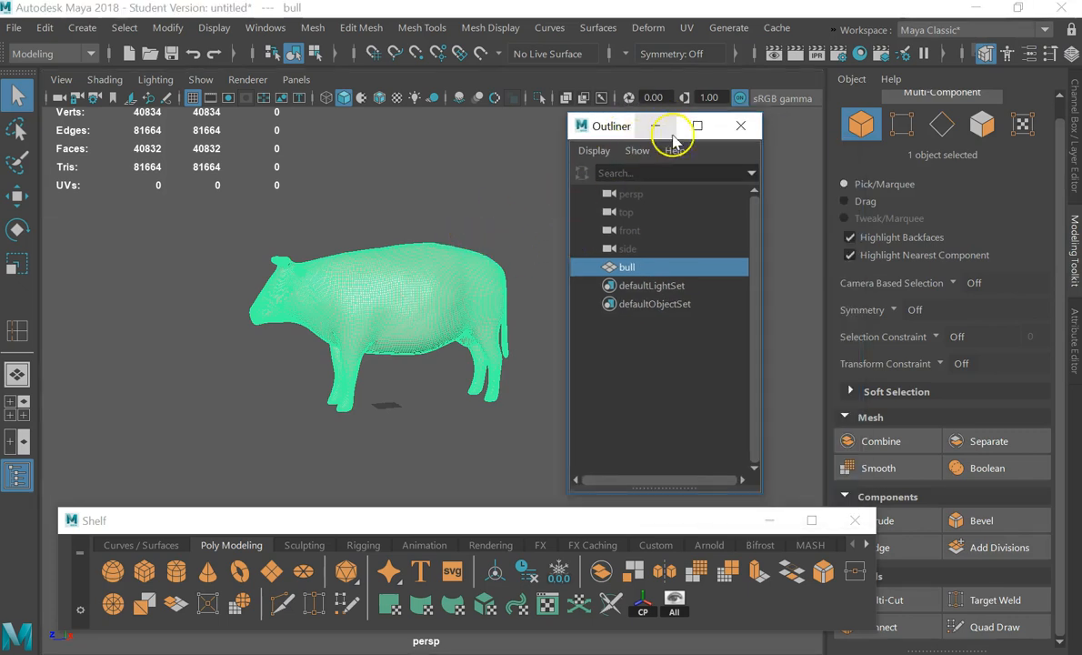
# Move the floating Shelf clear of the Modeling Toolkit and try to make the bull live with Quad Draw active
pyautogui.moveTo(713, 515); pyautogui.dragTo(661, 535)
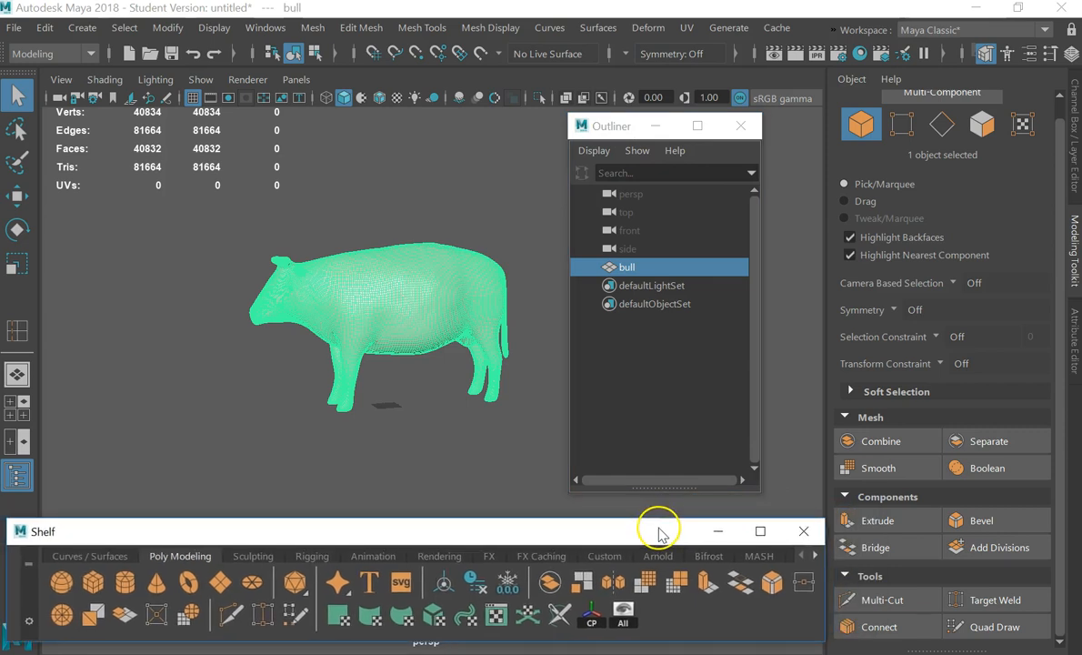
pyautogui.click(1008, 629)
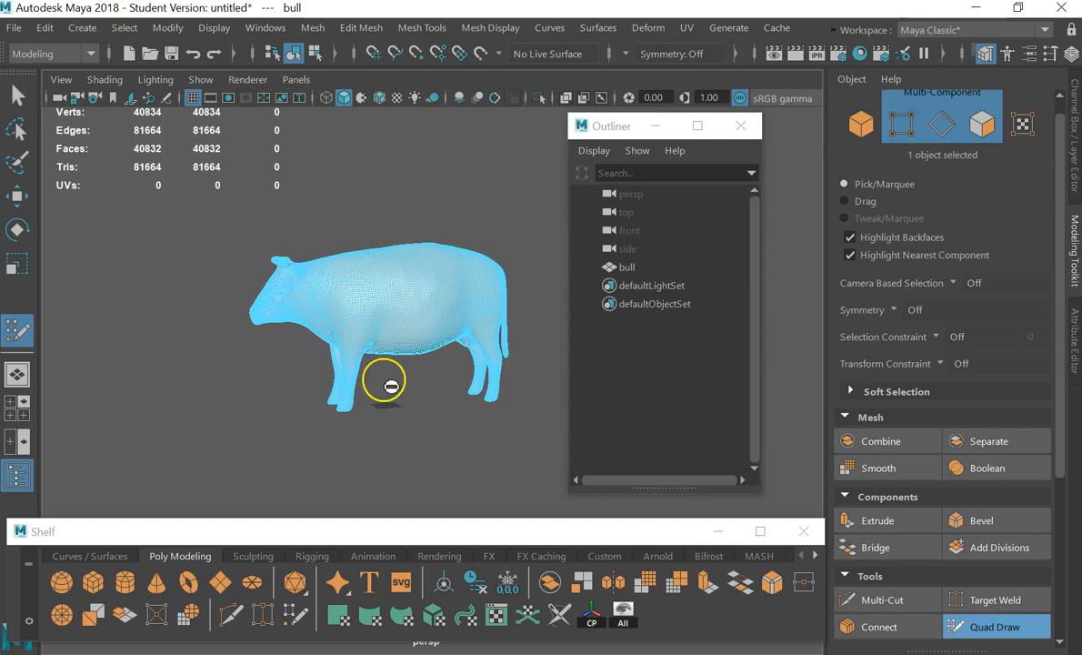
pyautogui.click(482, 56)
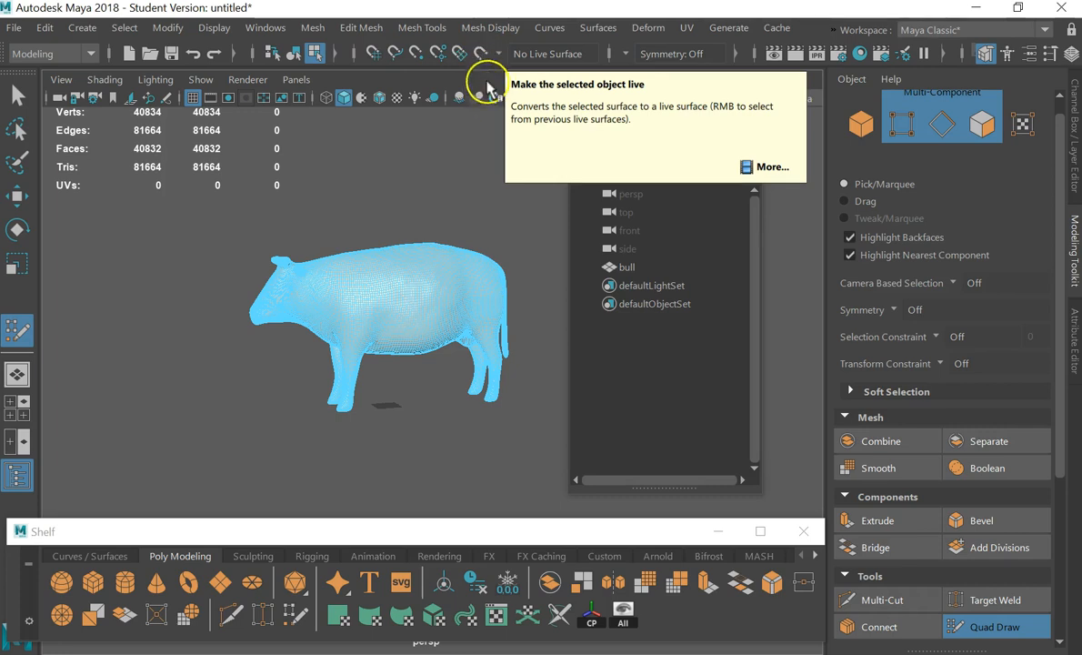
pyautogui.click(13, 129)
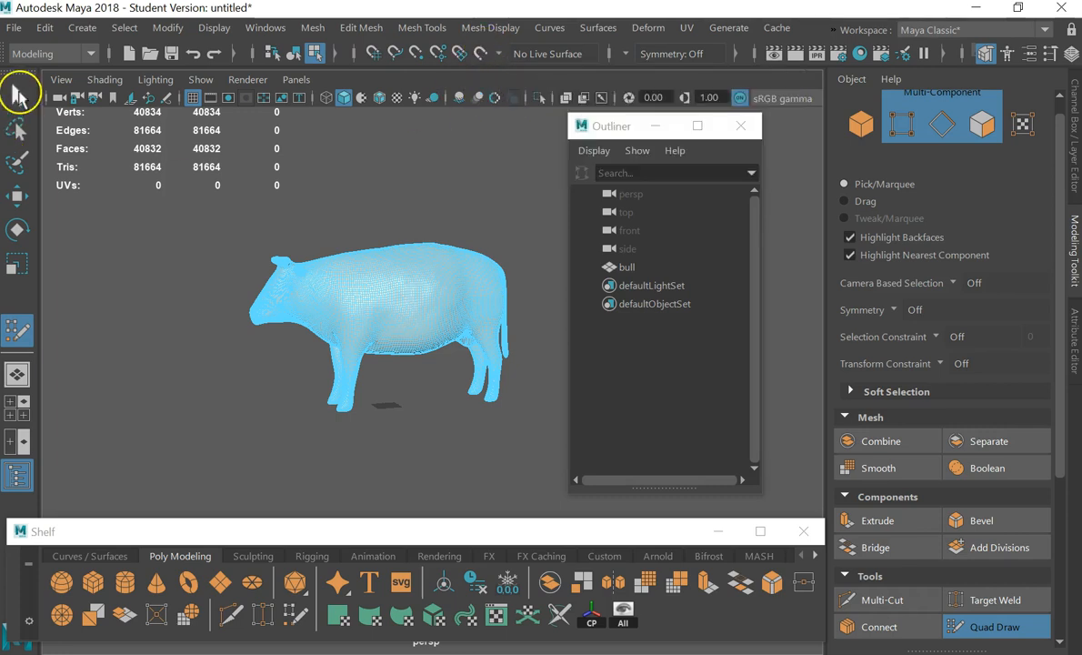
# Leave Quad Draw, select the bull as an object and make it a live surface, with the Outliner moved clear of it
pyautogui.click(18, 94)
pyautogui.moveTo(422, 271); pyautogui.dragTo(491, 88, button='right')
pyautogui.click(427, 261)
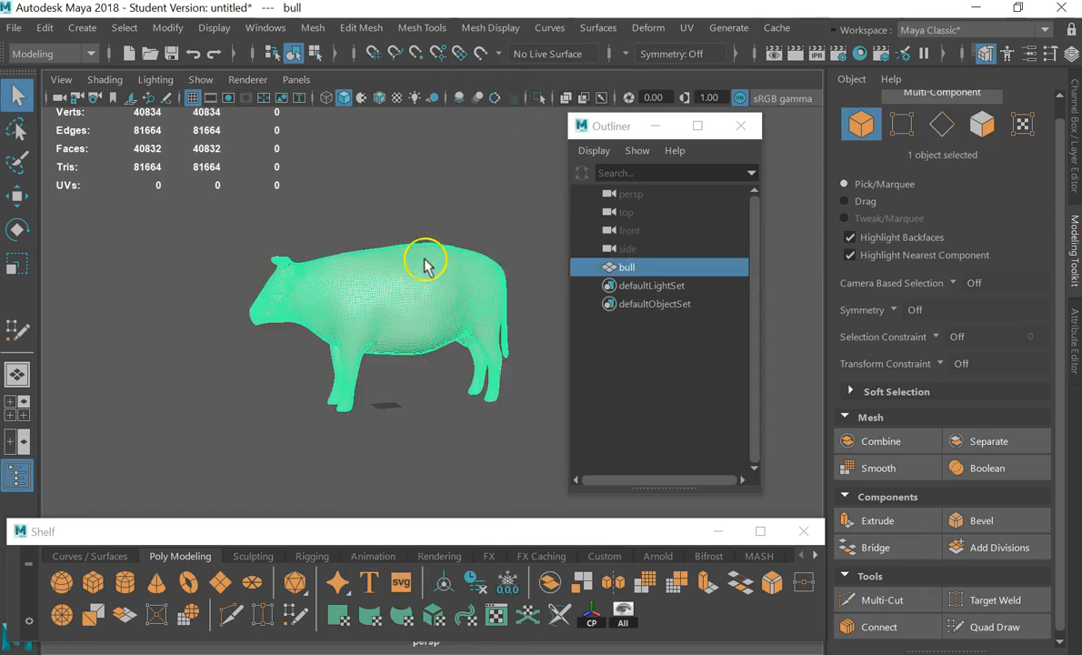
pyautogui.click(479, 58)
pyautogui.scroll(3, 279, 268)
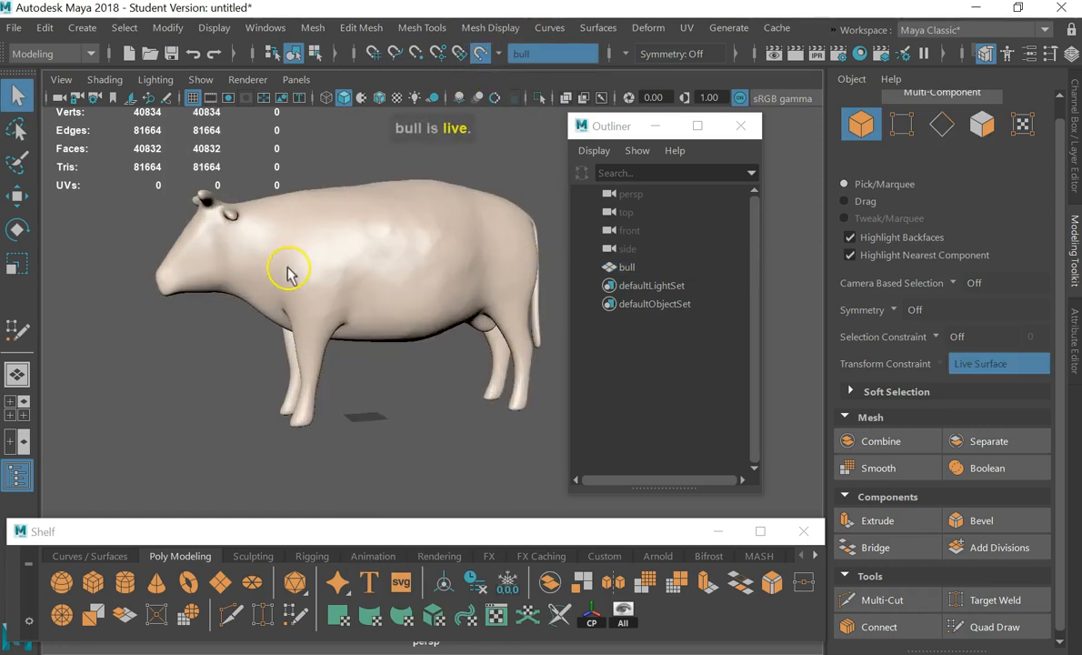
pyautogui.moveTo(606, 127); pyautogui.dragTo(664, 139)
pyautogui.keyDown('alt'); pyautogui.moveTo(359, 266); pyautogui.dragTo(501, 288); pyautogui.keyUp('alt')
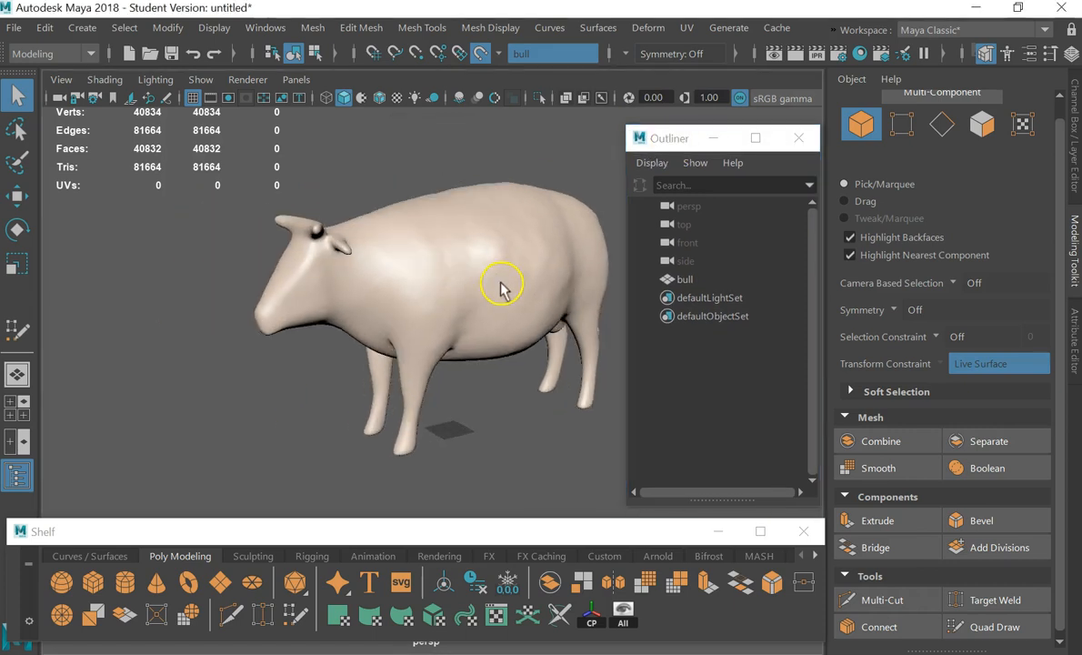
# Activate Quad Draw, place four points on the bull's lower flank and fill them as a quad
pyautogui.click(995, 627)
pyautogui.scroll(5, 400, 249)
pyautogui.moveTo(461, 253)
pyautogui.keyDown('alt'); pyautogui.mouseDown()
pyautogui.moveTo(316, 261)
pyautogui.moveTo(315, 277)
pyautogui.mouseUp(); pyautogui.keyUp('alt')
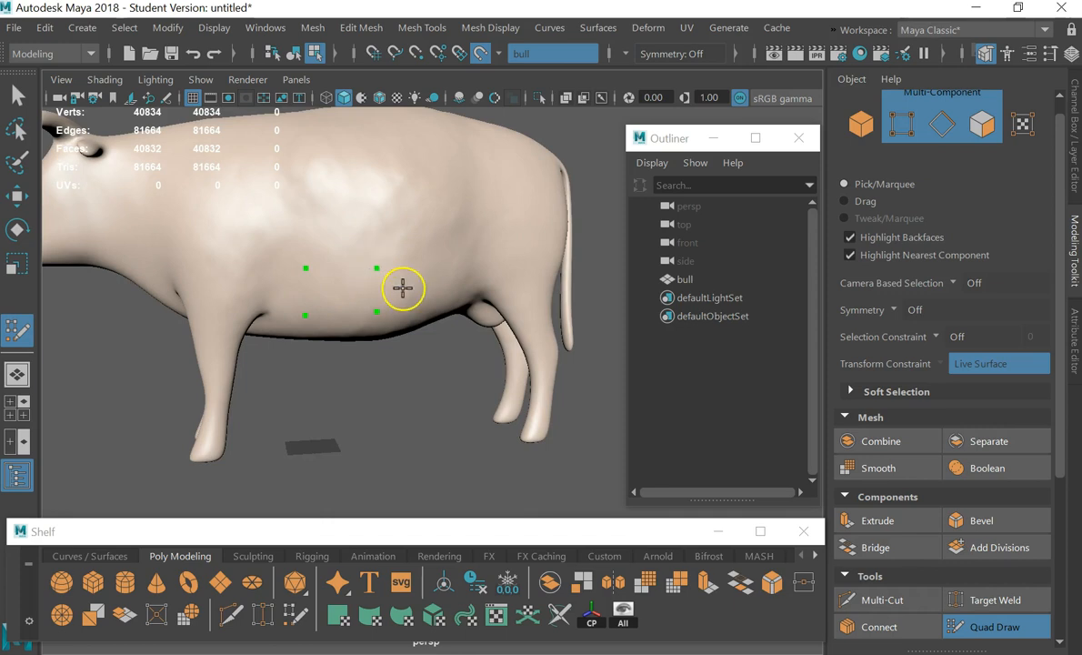
pyautogui.keyDown('shift'); pyautogui.click(352, 288); pyautogui.keyUp('shift')
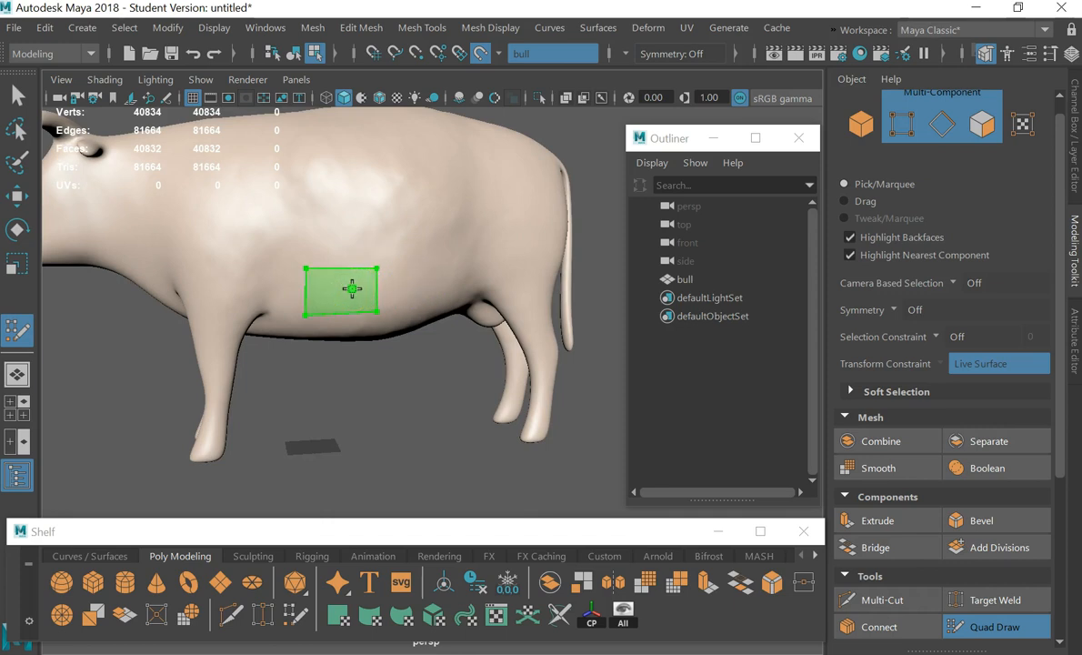
pyautogui.keyDown('shift'); pyautogui.click(353, 288); pyautogui.keyUp('shift')
# Extend the quad in both directions along the lower flank into a row of four quads
pyautogui.moveTo(436, 285)
pyautogui.keyDown('alt'); pyautogui.mouseDown()
pyautogui.moveTo(298, 292)
pyautogui.moveTo(375, 284)
pyautogui.moveTo(435, 231)
pyautogui.moveTo(510, 269)
pyautogui.moveTo(531, 295)
pyautogui.moveTo(392, 297)
pyautogui.moveTo(421, 266)
pyautogui.moveTo(452, 270)
pyautogui.moveTo(434, 270)
pyautogui.mouseUp(); pyautogui.keyUp('alt')
pyautogui.keyDown('shift'); pyautogui.click(377, 293); pyautogui.keyUp('shift')
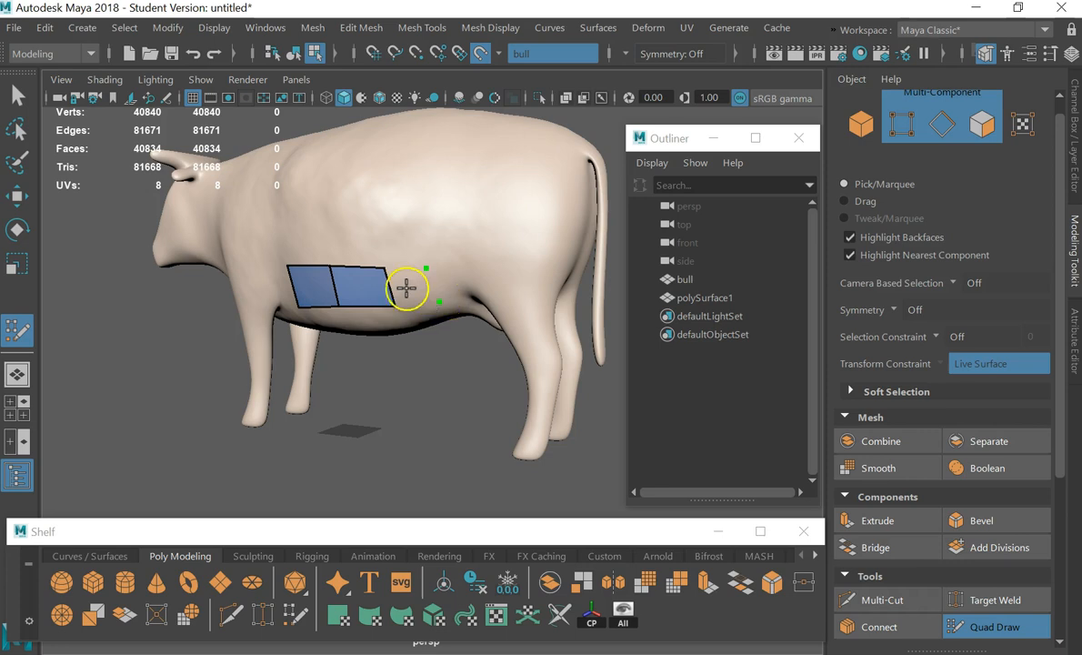
pyautogui.moveTo(438, 275)
pyautogui.keyDown('alt'); pyautogui.mouseDown()
pyautogui.moveTo(521, 270)
pyautogui.moveTo(421, 289)
pyautogui.mouseUp(); pyautogui.keyUp('alt')
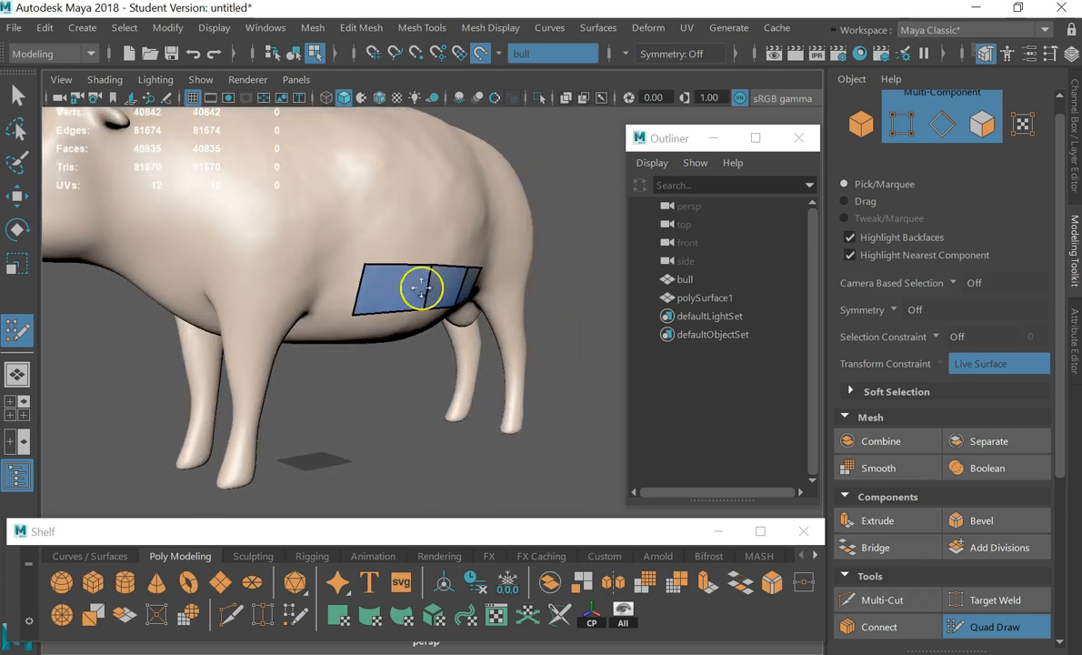
pyautogui.click(308, 308)
pyautogui.keyDown('shift'); pyautogui.click(338, 289); pyautogui.keyUp('shift')
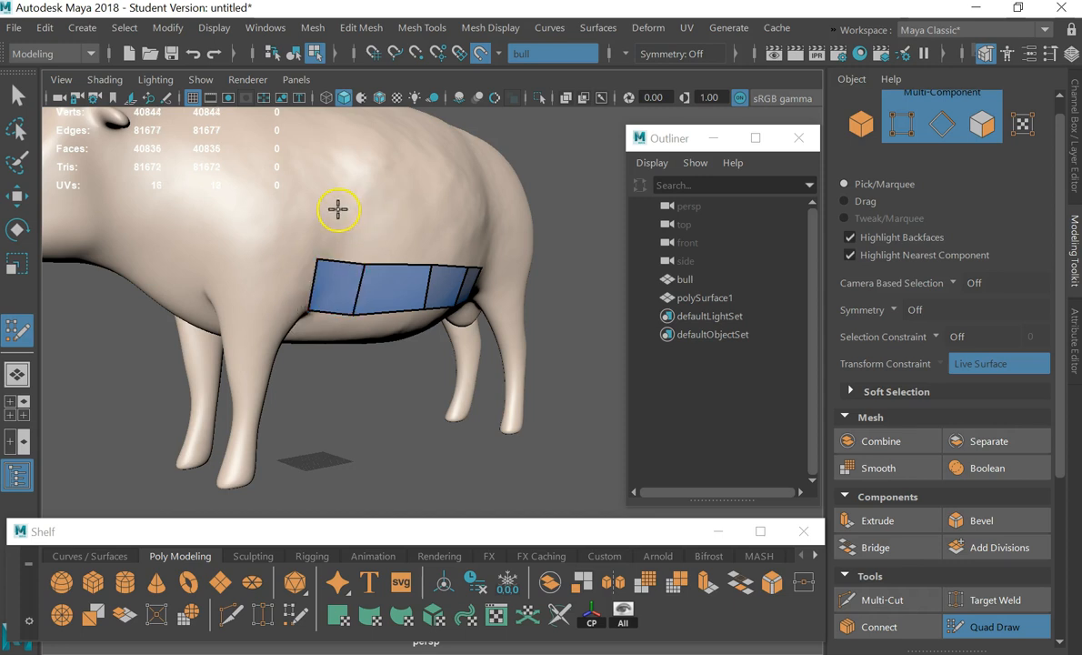
# Place points above the first row and fill a second row of four quads on the flank
pyautogui.keyDown('alt'); pyautogui.moveTo(368, 210); pyautogui.dragTo(331, 216); pyautogui.keyUp('alt')
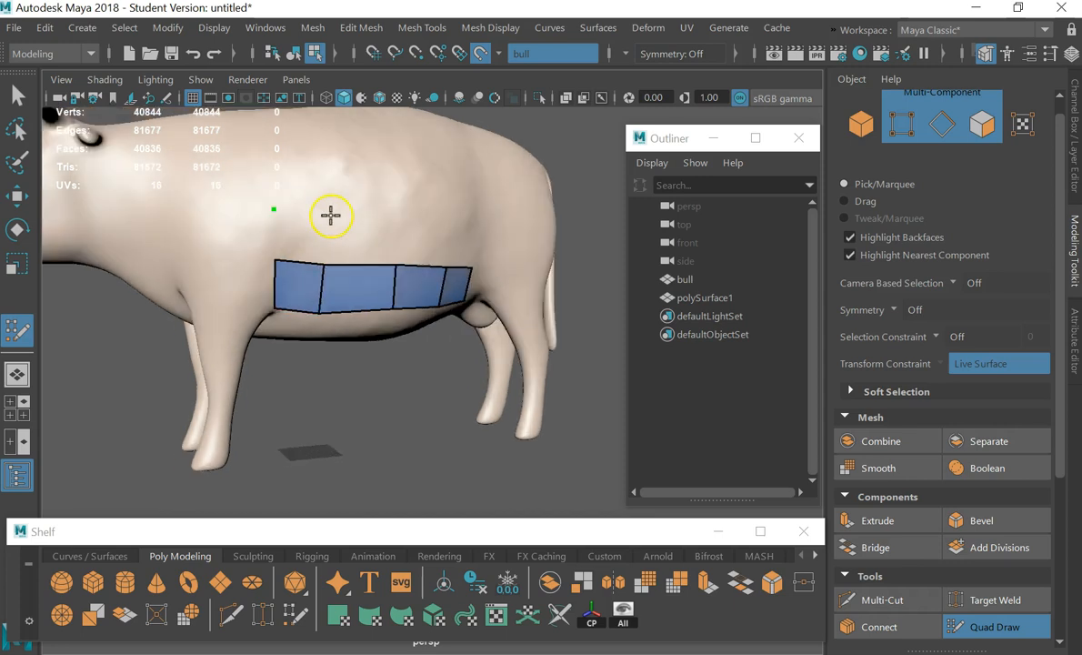
pyautogui.click(325, 215)
pyautogui.keyDown('shift'); pyautogui.click(299, 242); pyautogui.keyUp('shift')
pyautogui.click(371, 218)
pyautogui.keyDown('shift'); pyautogui.click(360, 244); pyautogui.keyUp('shift')
pyautogui.keyDown('alt'); pyautogui.moveTo(418, 244); pyautogui.dragTo(405, 235); pyautogui.keyUp('alt')
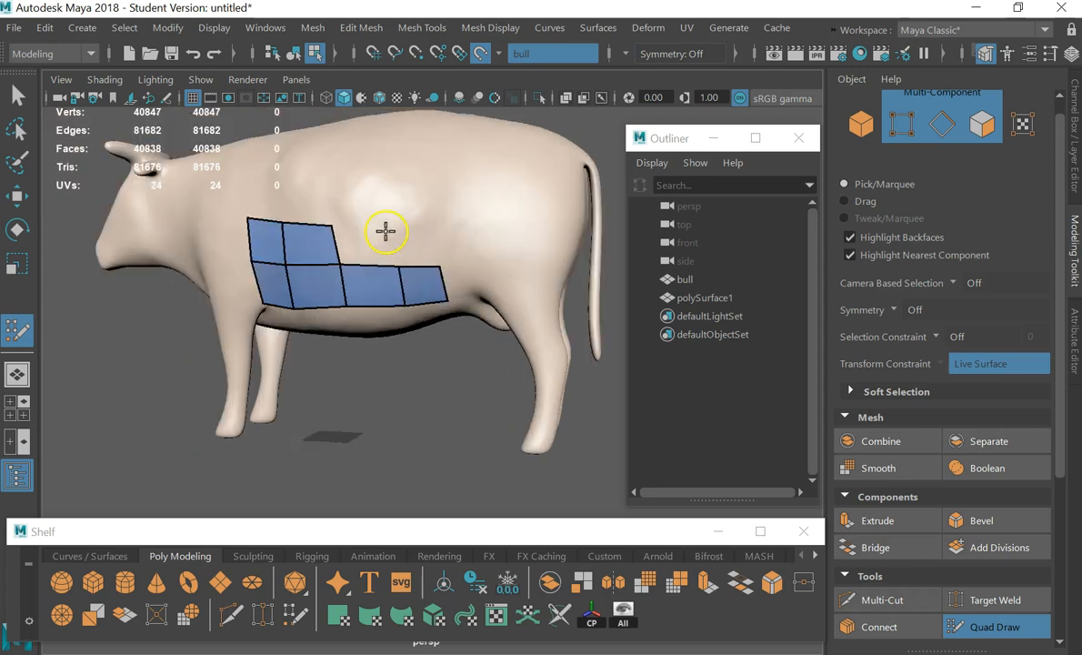
pyautogui.click(389, 230)
pyautogui.keyDown('shift'); pyautogui.click(372, 244); pyautogui.keyUp('shift')
pyautogui.click(432, 232)
pyautogui.keyDown('shift'); pyautogui.click(418, 251); pyautogui.keyUp('shift')
pyautogui.moveTo(416, 254)
pyautogui.keyDown('alt'); pyautogui.mouseDown()
pyautogui.moveTo(449, 265)
pyautogui.moveTo(348, 246)
pyautogui.mouseUp(); pyautogui.keyUp('alt')
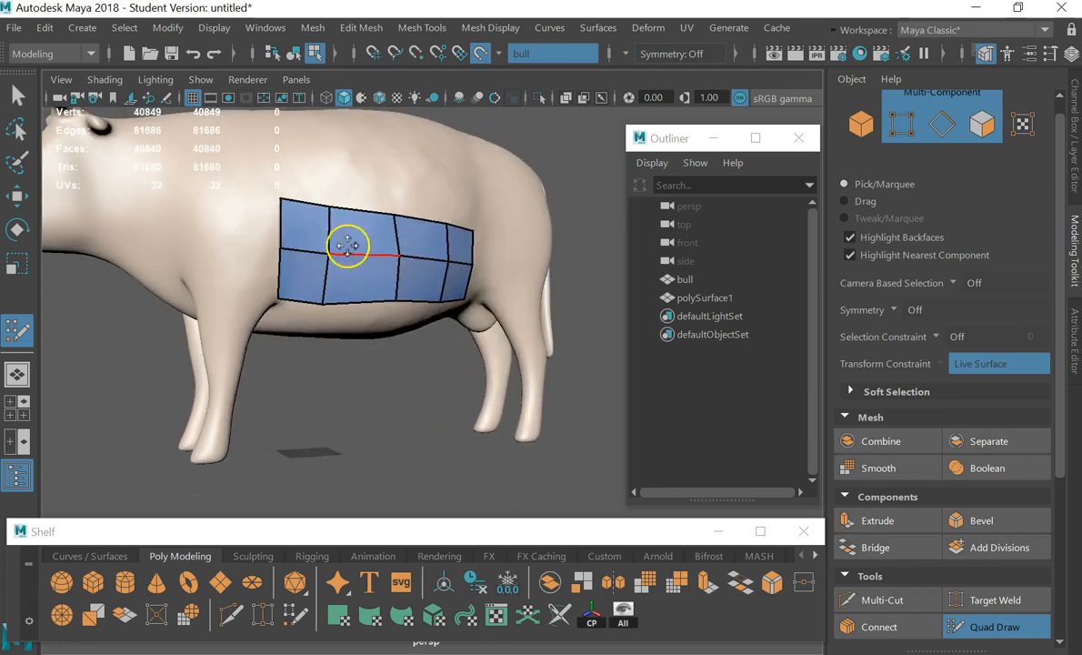
# Place five points above the second row and fill a third row of four quads up the bull's side
pyautogui.keyDown('alt'); pyautogui.moveTo(480, 201); pyautogui.dragTo(415, 229); pyautogui.keyUp('alt')
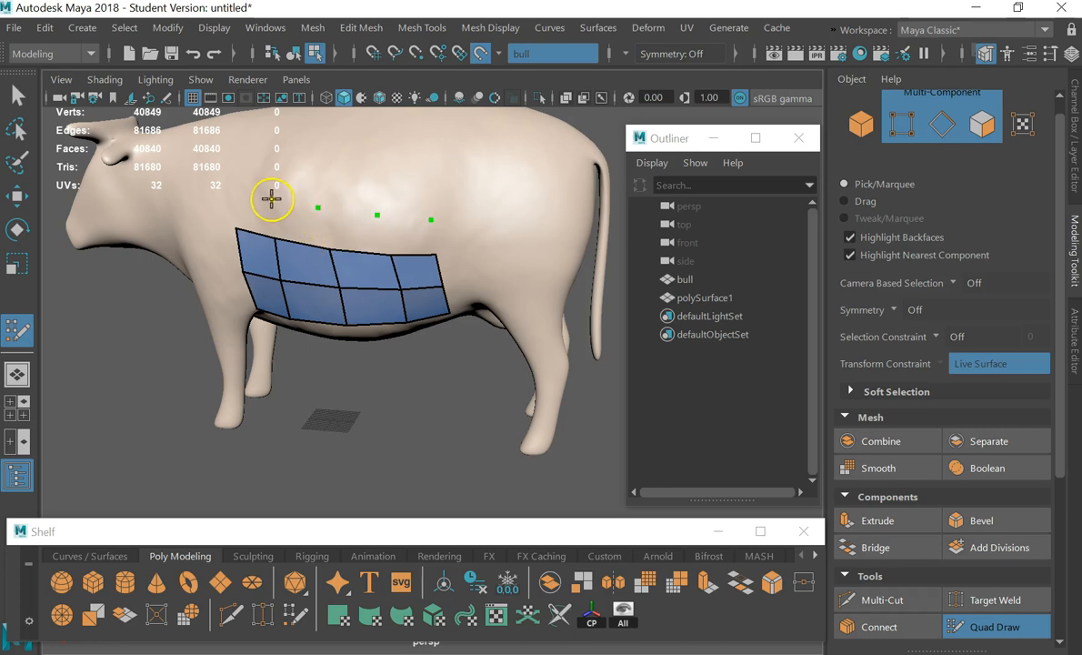
pyautogui.moveTo(230, 191)
pyautogui.keyDown('shift'); pyautogui.mouseDown()
pyautogui.moveTo(251, 209)
pyautogui.moveTo(414, 225)
pyautogui.mouseUp(); pyautogui.keyUp('shift')
pyautogui.keyDown('shift'); pyautogui.click(413, 225); pyautogui.keyUp('shift')
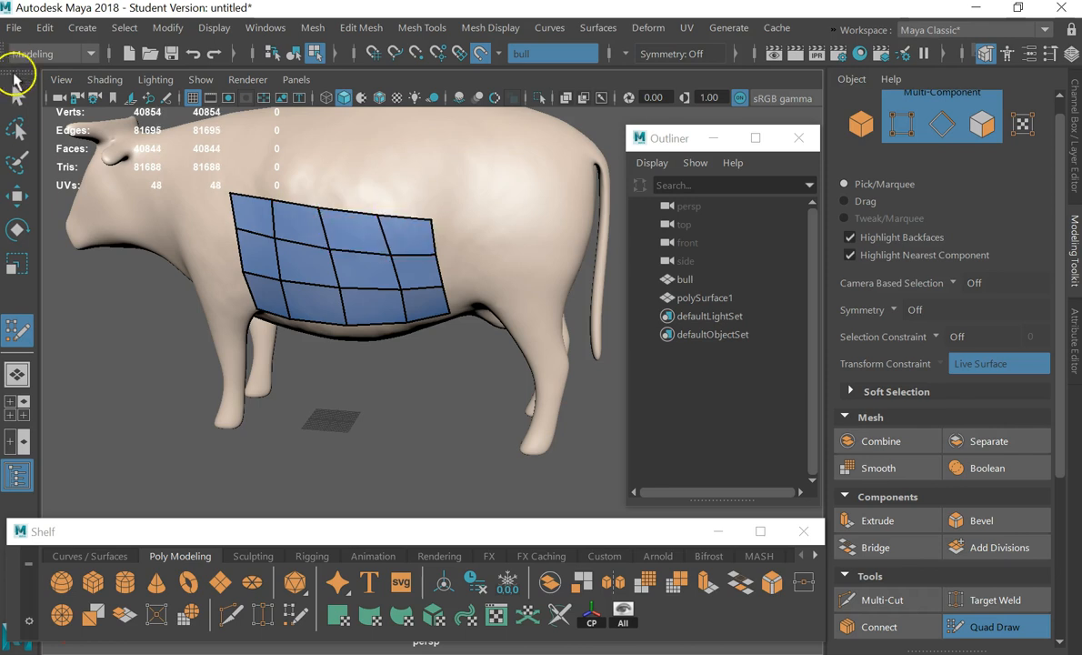
# Leave Quad Draw, select the drawn patch as an object and move it outward off the bull's surface
pyautogui.click(18, 95)
pyautogui.keyDown('alt'); pyautogui.moveTo(355, 307); pyautogui.dragTo(321, 316); pyautogui.keyUp('alt')
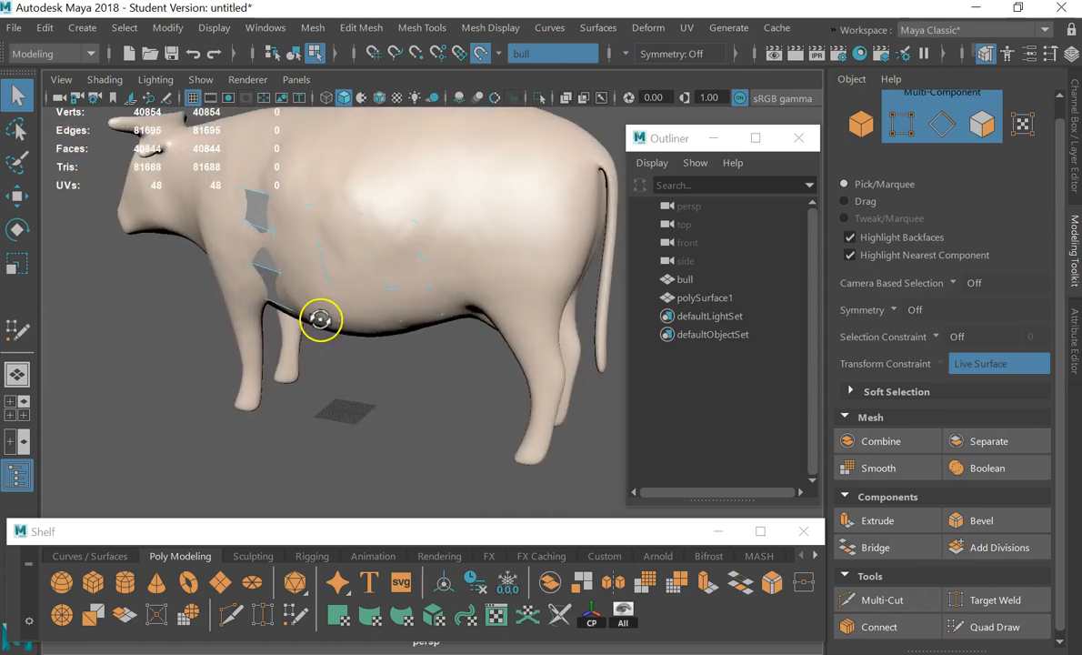
pyautogui.moveTo(261, 262); pyautogui.dragTo(327, 89, button='right')
pyautogui.press('w')
pyautogui.moveTo(265, 466)
pyautogui.mouseDown(button='middle')
pyautogui.moveTo(288, 451)
pyautogui.moveTo(285, 464)
pyautogui.mouseUp(button='middle')
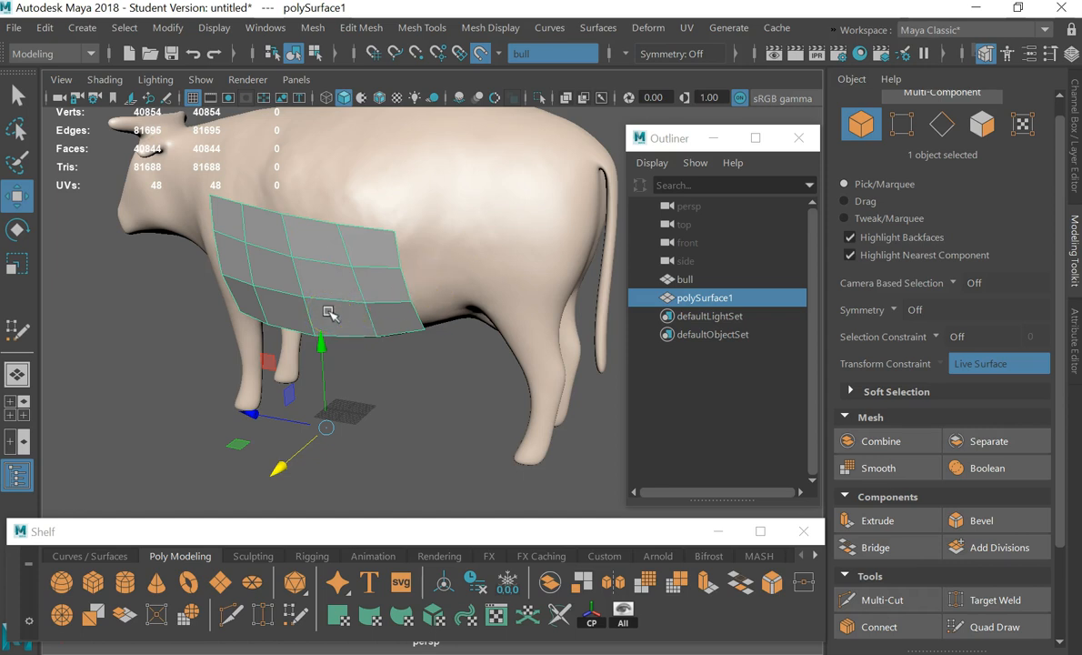
# Turn on smooth mesh preview for the patch and move it back toward the bull's side
pyautogui.press('3')
pyautogui.keyDown('alt'); pyautogui.moveTo(253, 326); pyautogui.dragTo(459, 405); pyautogui.keyUp('alt')
pyautogui.moveTo(486, 456); pyautogui.dragTo(446, 454)
pyautogui.keyDown('alt'); pyautogui.moveTo(480, 330); pyautogui.dragTo(453, 320); pyautogui.keyUp('alt')
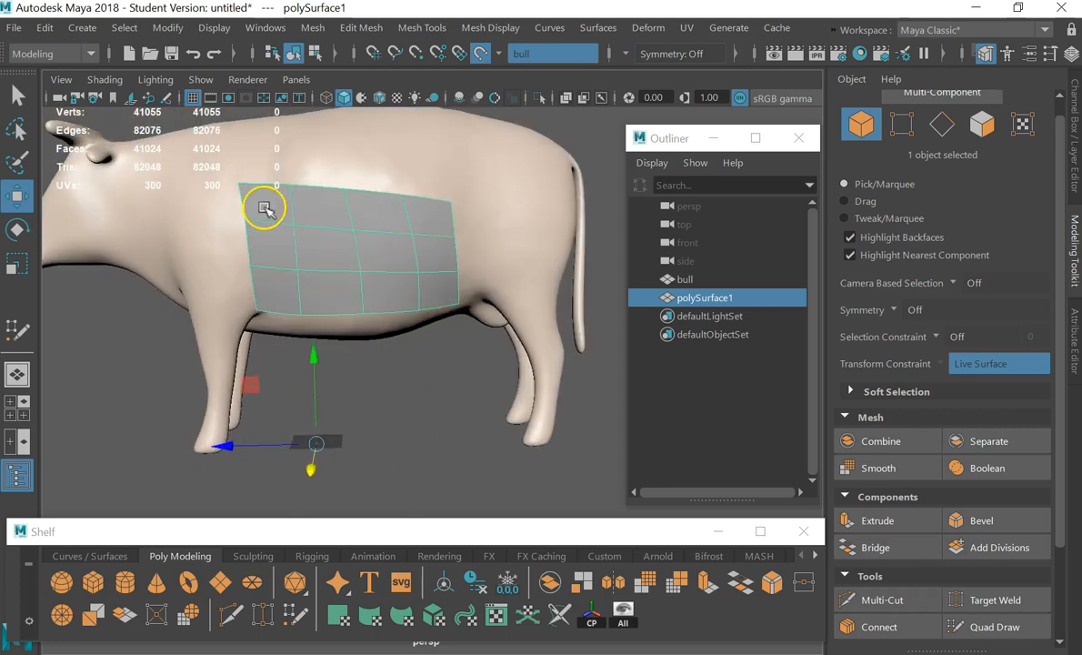
pyautogui.keyDown('alt'); pyautogui.moveTo(442, 235); pyautogui.dragTo(169, 278); pyautogui.keyUp('alt')
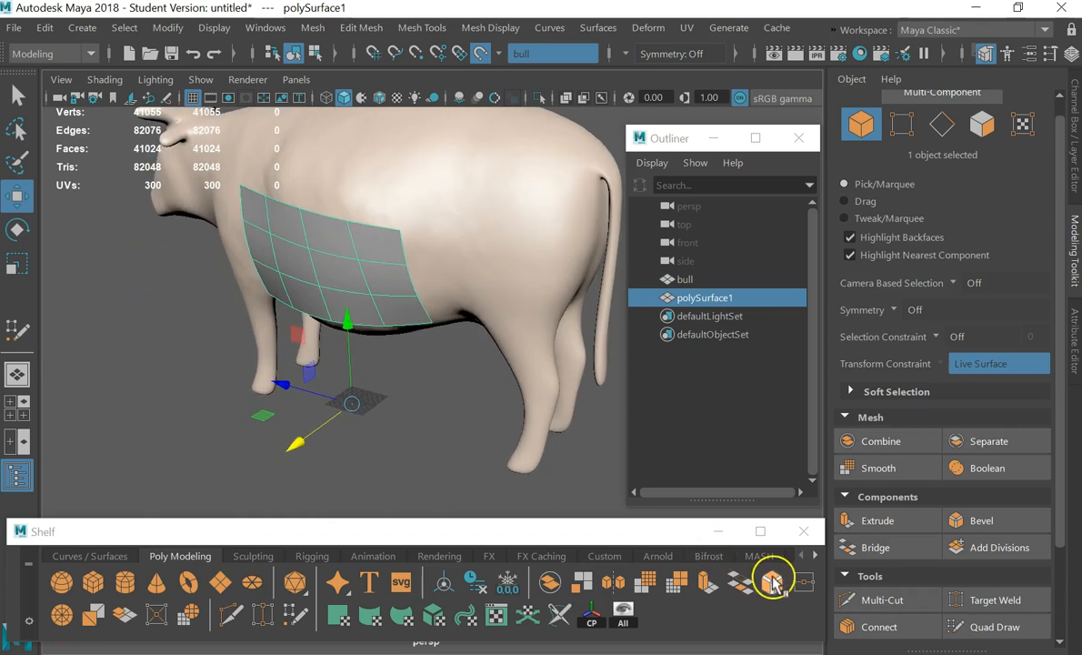
# Delete the retopology patch from the bull's side, leaving the whole bull in view
pyautogui.click(345, 274)
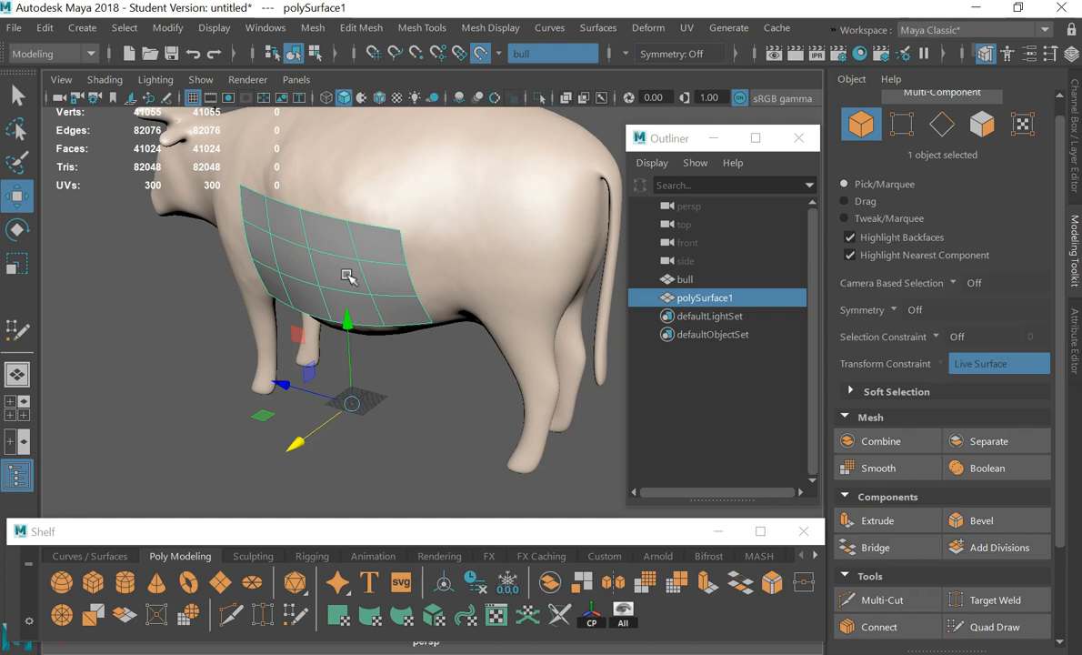
pyautogui.press('Delete')
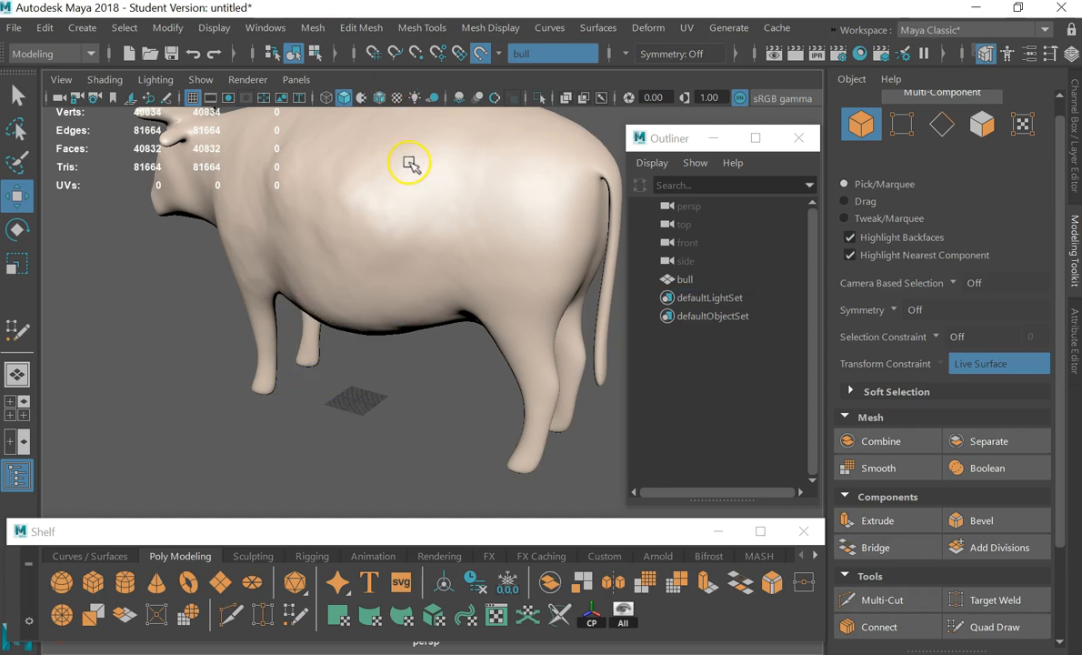
pyautogui.scroll(-5, 397, 171)
pyautogui.keyDown('alt'); pyautogui.moveTo(401, 333); pyautogui.dragTo(447, 350); pyautogui.keyUp('alt')
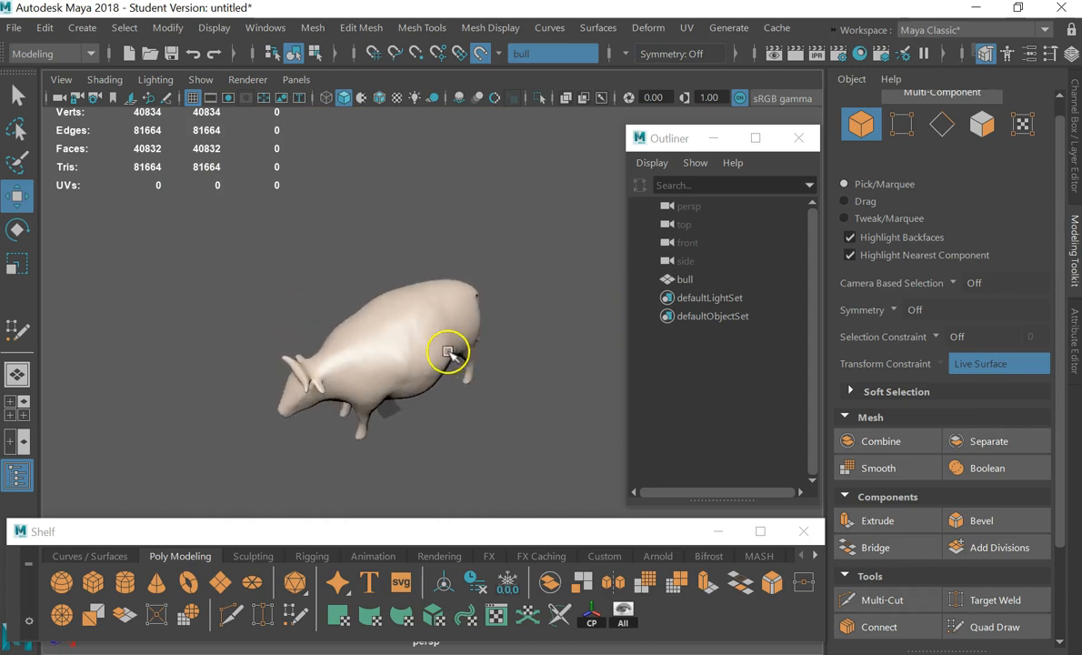
pyautogui.moveTo(433, 346); pyautogui.dragTo(436, 329, button='right')
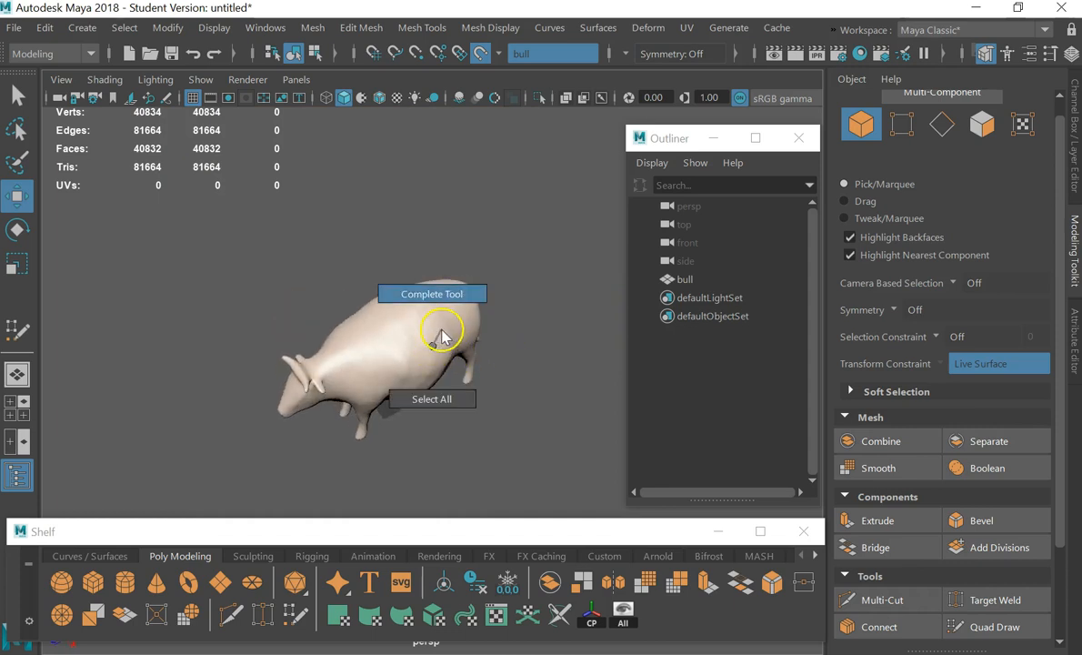
pyautogui.keyDown('alt'); pyautogui.moveTo(404, 319); pyautogui.dragTo(314, 273); pyautogui.keyUp('alt')
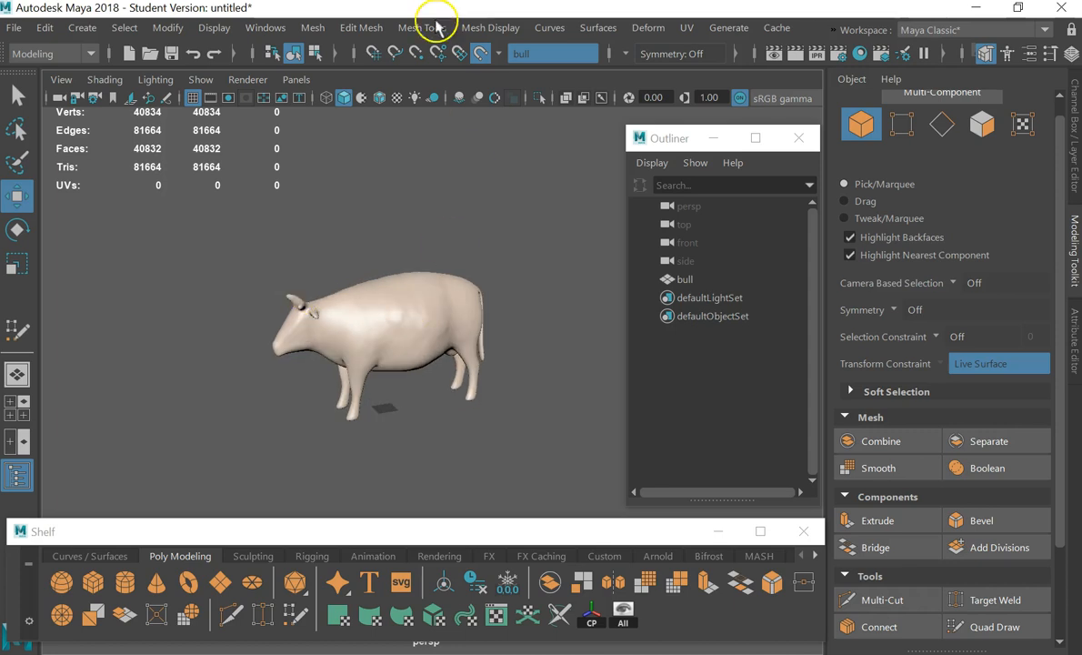
# Turn off the live surface, inspect the selected bull's dense mesh up close and deselect it
pyautogui.click(482, 55)
pyautogui.click(374, 312)
pyautogui.keyDown('alt'); pyautogui.moveTo(373, 313); pyautogui.dragTo(410, 243); pyautogui.keyUp('alt')
pyautogui.scroll(5, 296, 317)
pyautogui.keyDown('alt'); pyautogui.moveTo(296, 317); pyautogui.dragTo(398, 277); pyautogui.keyUp('alt')
pyautogui.click(125, 30)
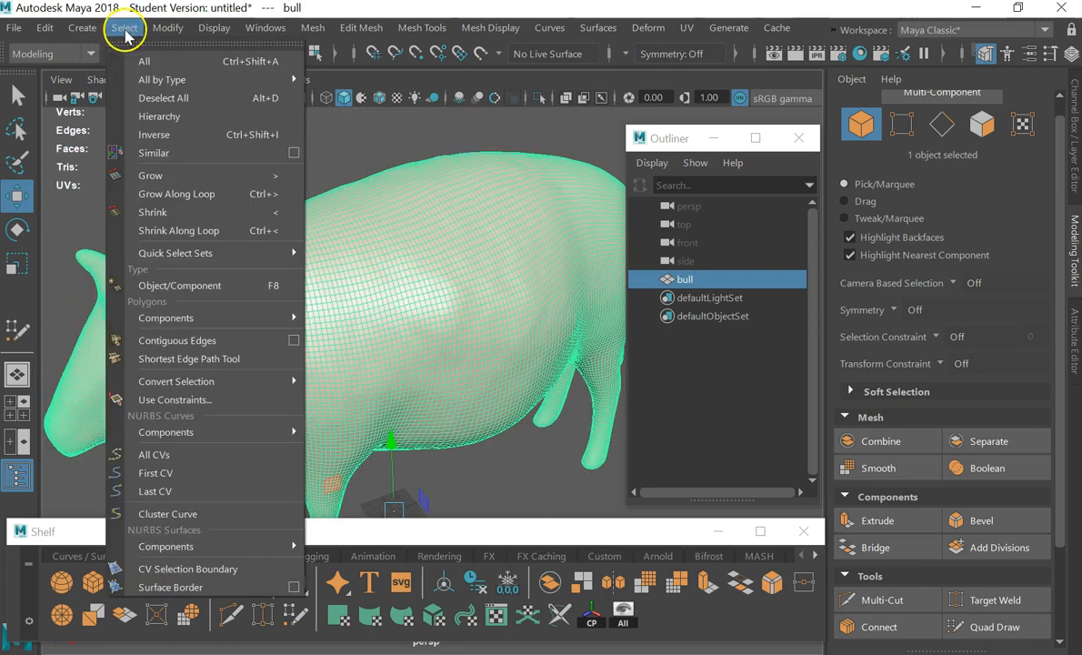
pyautogui.click(57, 221)
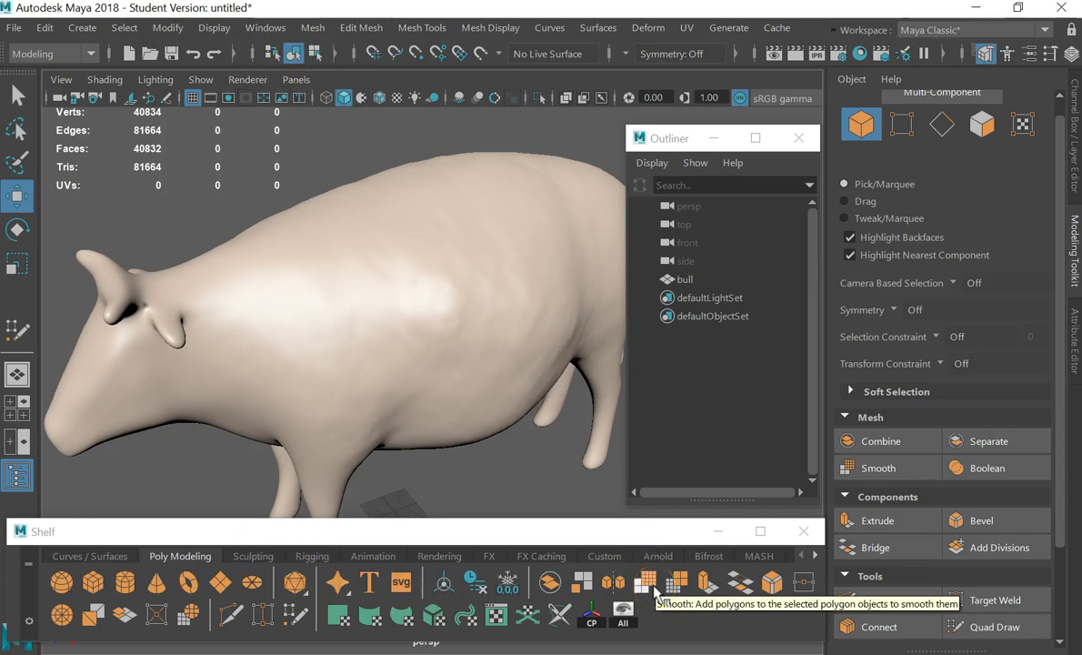
pyautogui.rightClick(648, 589)
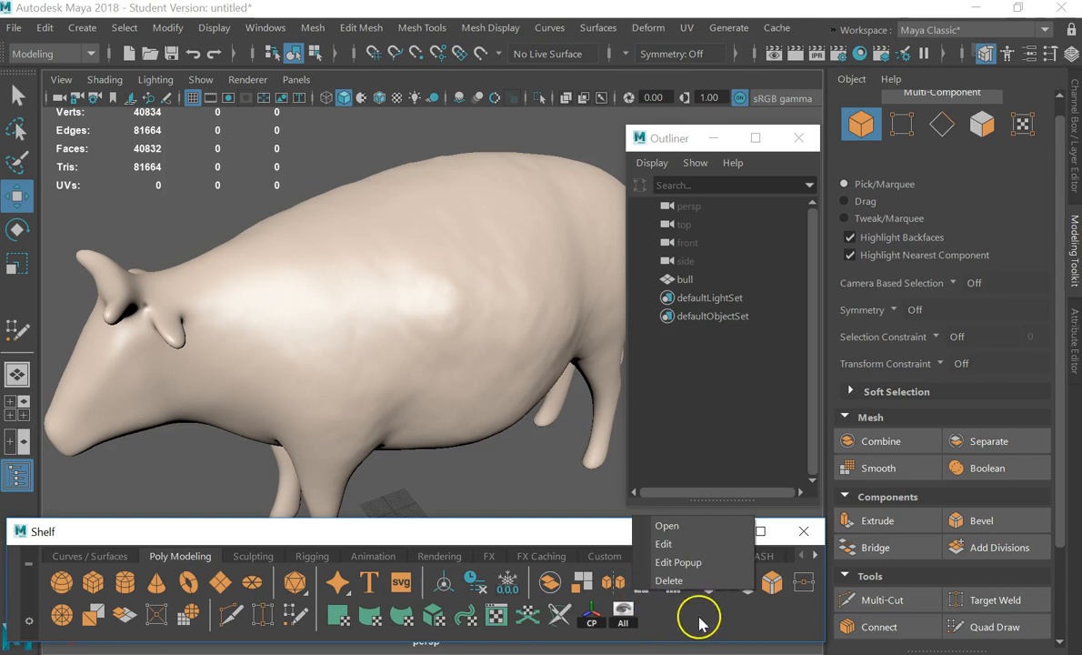
pyautogui.click(657, 586)
pyautogui.moveTo(647, 589); pyautogui.dragTo(689, 586, button='middle')
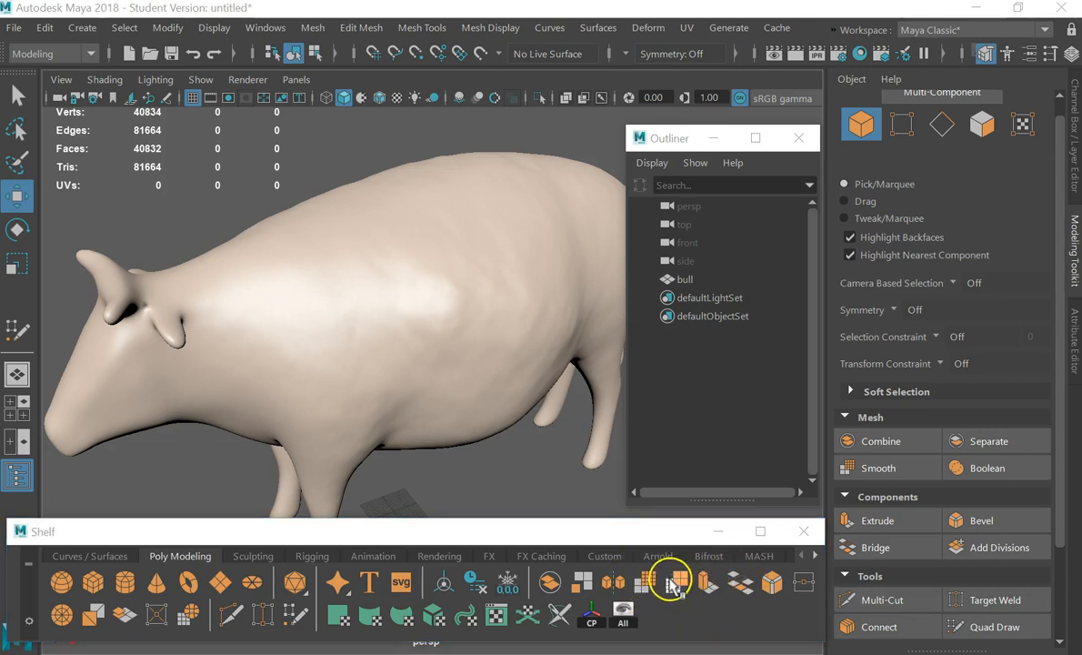
pyautogui.rightClick(687, 582)
pyautogui.click(707, 586)
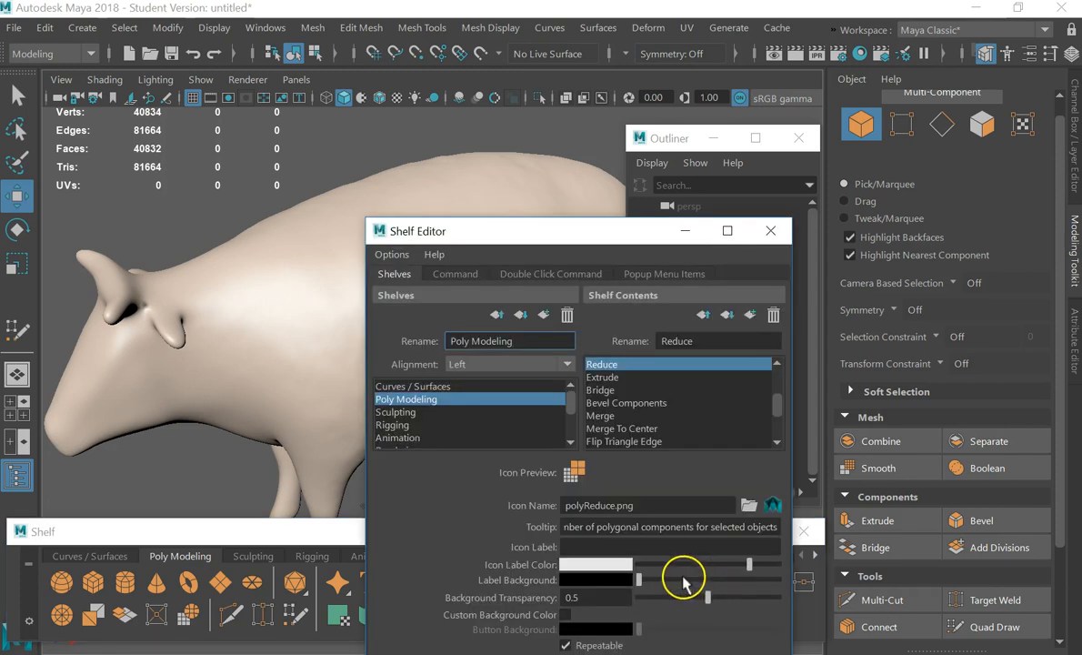
pyautogui.click(771, 230)
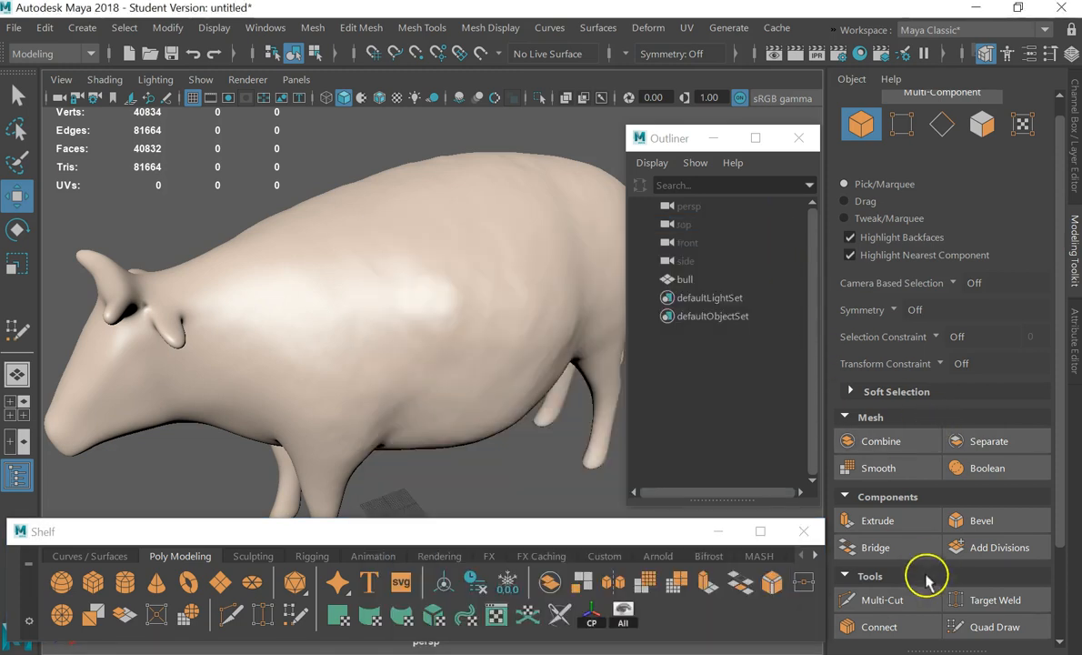
pyautogui.click(979, 550)
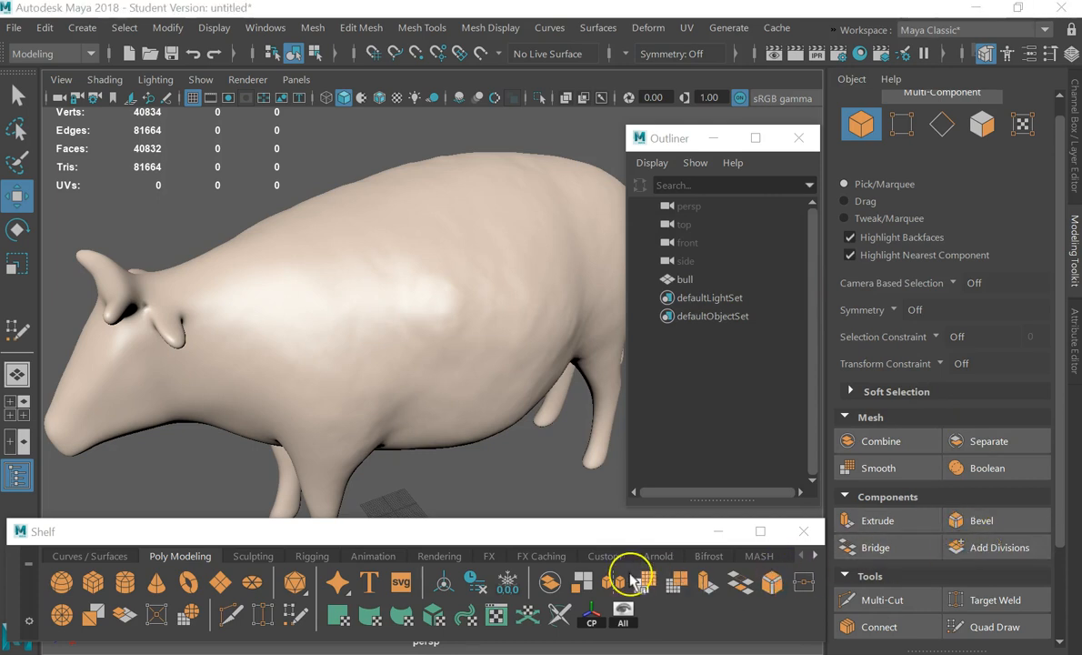
# Lower the floating Shelf, select the bull and apply Smooth to its mesh
pyautogui.moveTo(573, 539); pyautogui.dragTo(619, 577)
pyautogui.click(215, 251)
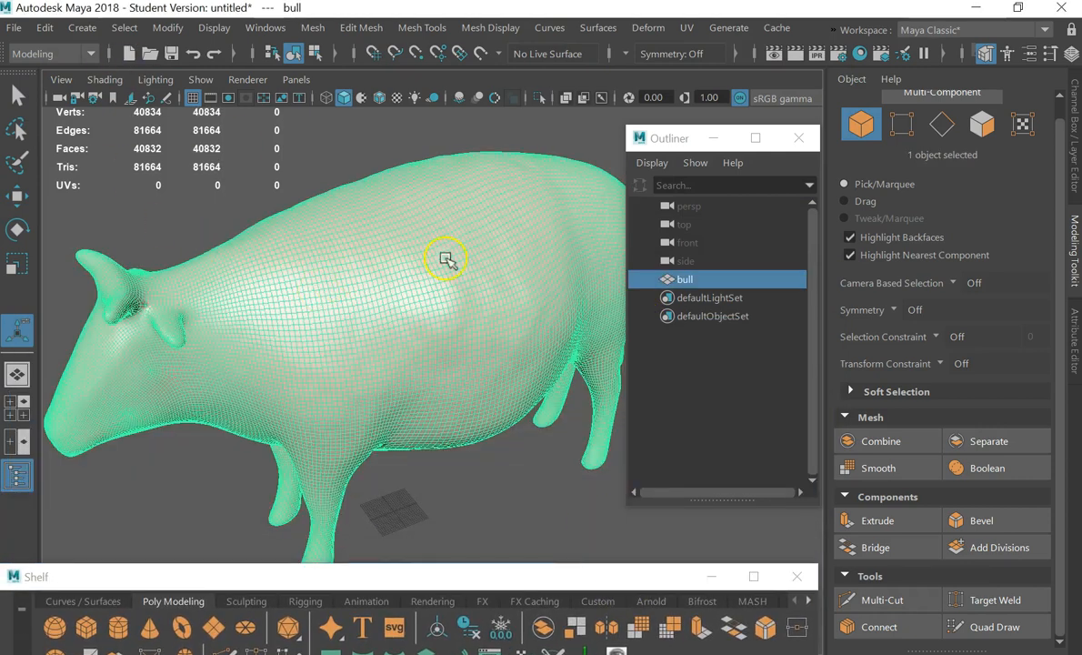
pyautogui.click(644, 634)
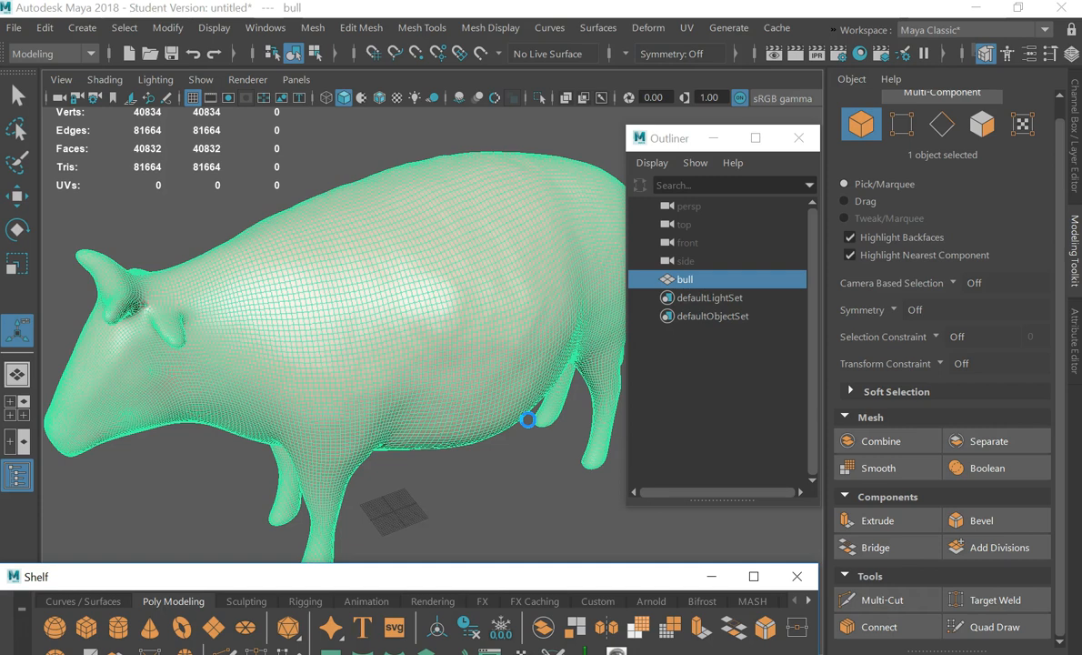
# Deselect the smoothed bull and bring its whole body into view
pyautogui.click(521, 404)
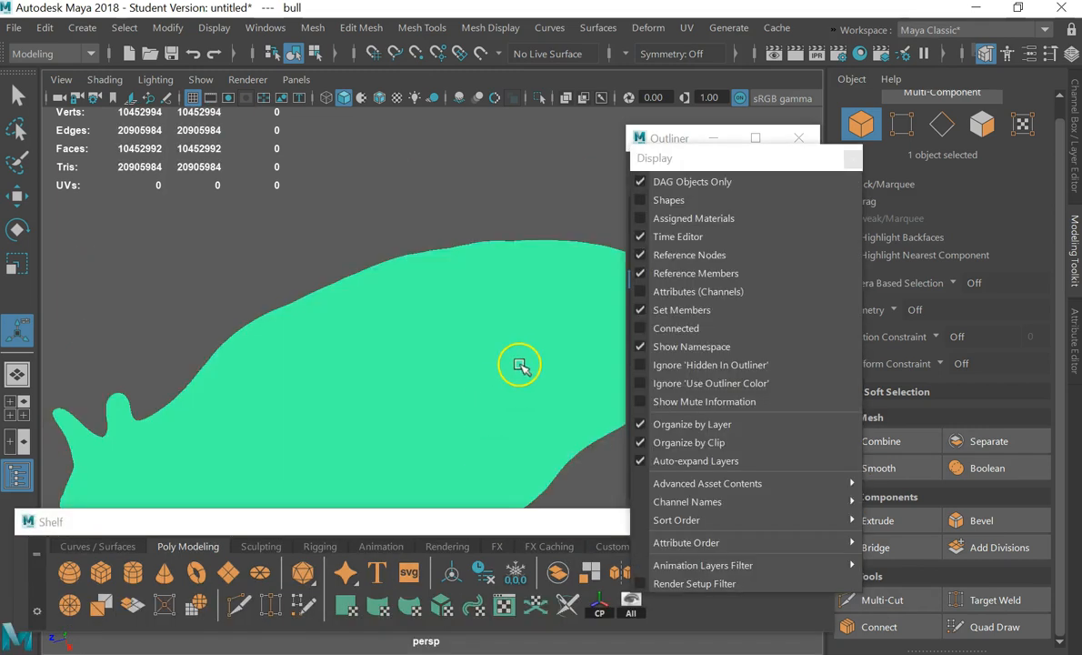
pyautogui.scroll(-5, 519, 345)
pyautogui.click(500, 204)
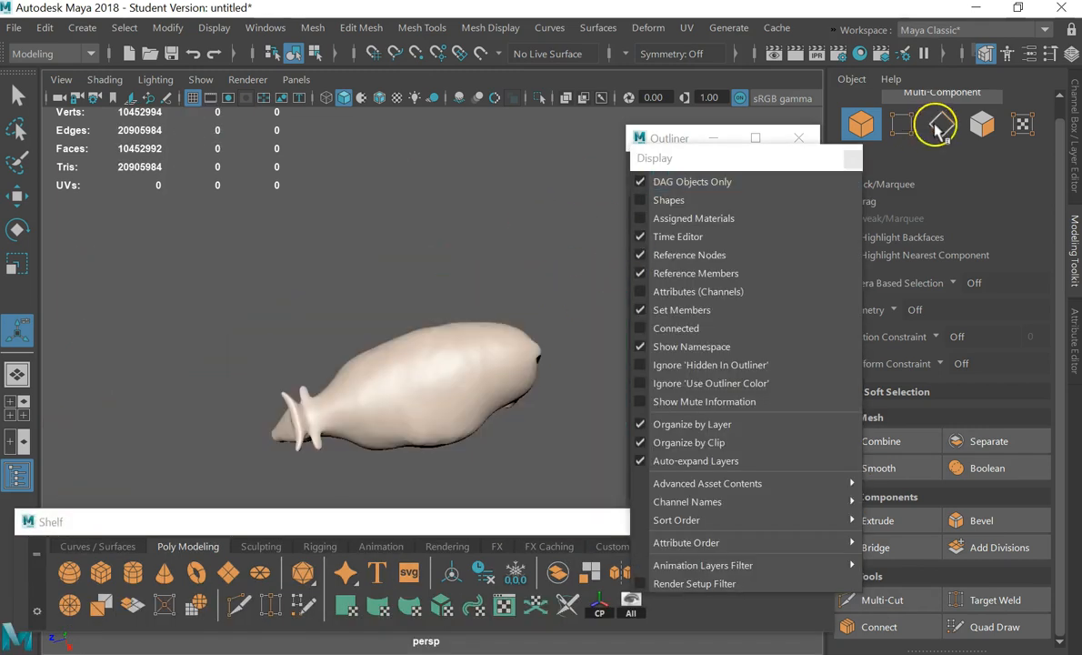
# Close the detached Outliner Display menu and dock the Shelf above the viewport
pyautogui.click(854, 159)
pyautogui.moveTo(623, 519); pyautogui.dragTo(633, 73)
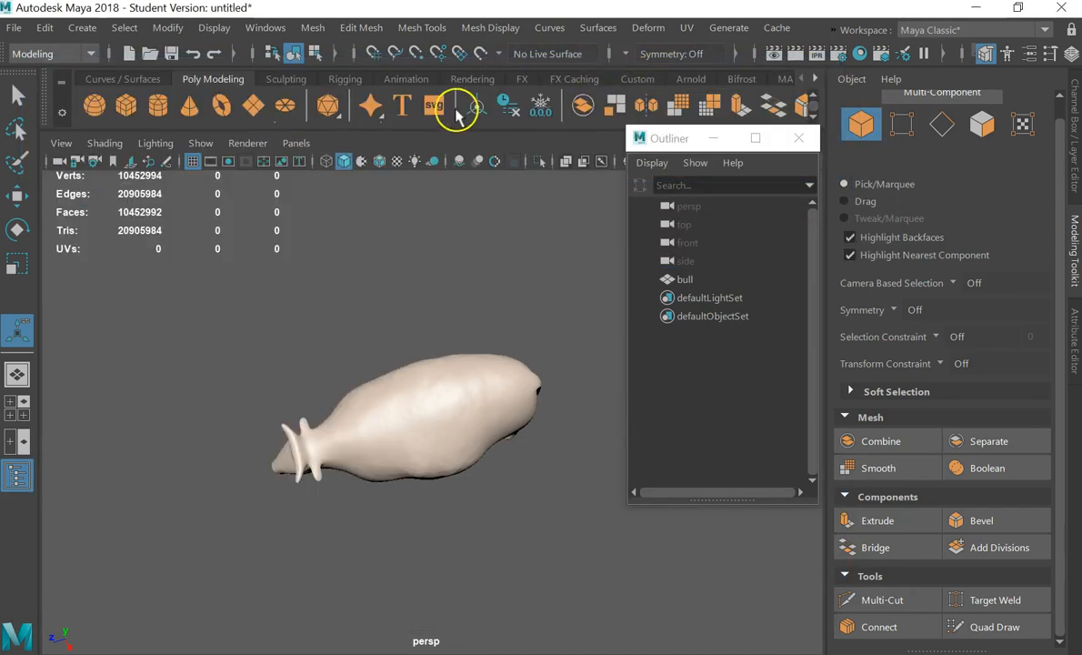
pyautogui.moveTo(686, 133); pyautogui.dragTo(758, 266)
pyautogui.keyDown('alt'); pyautogui.moveTo(513, 339); pyautogui.dragTo(551, 291); pyautogui.keyUp('alt')
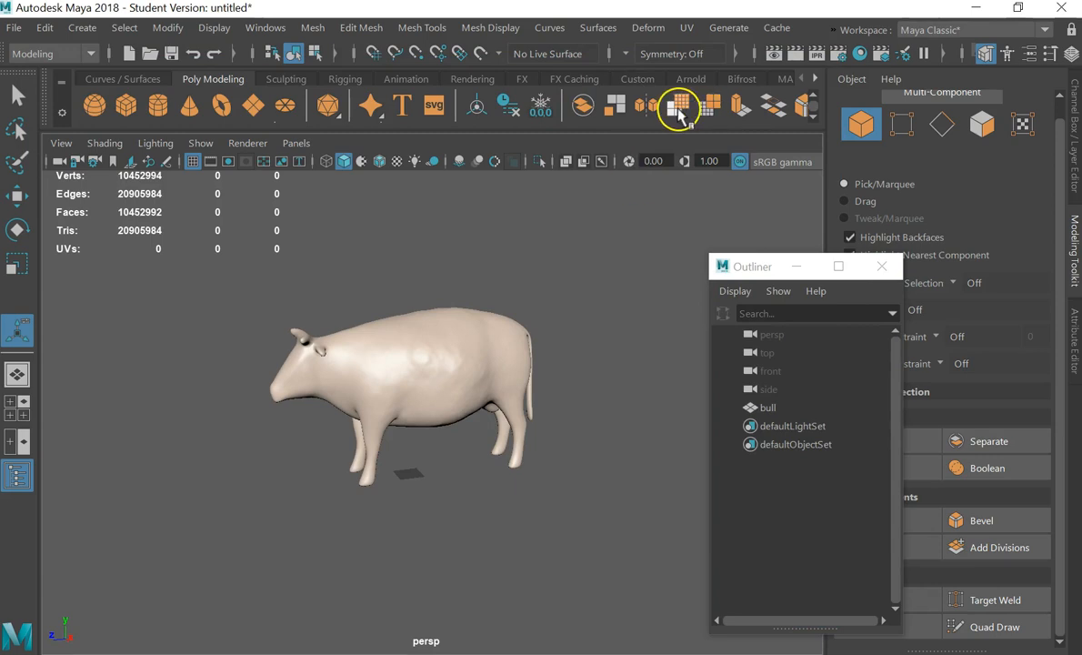
pyautogui.click(423, 28)
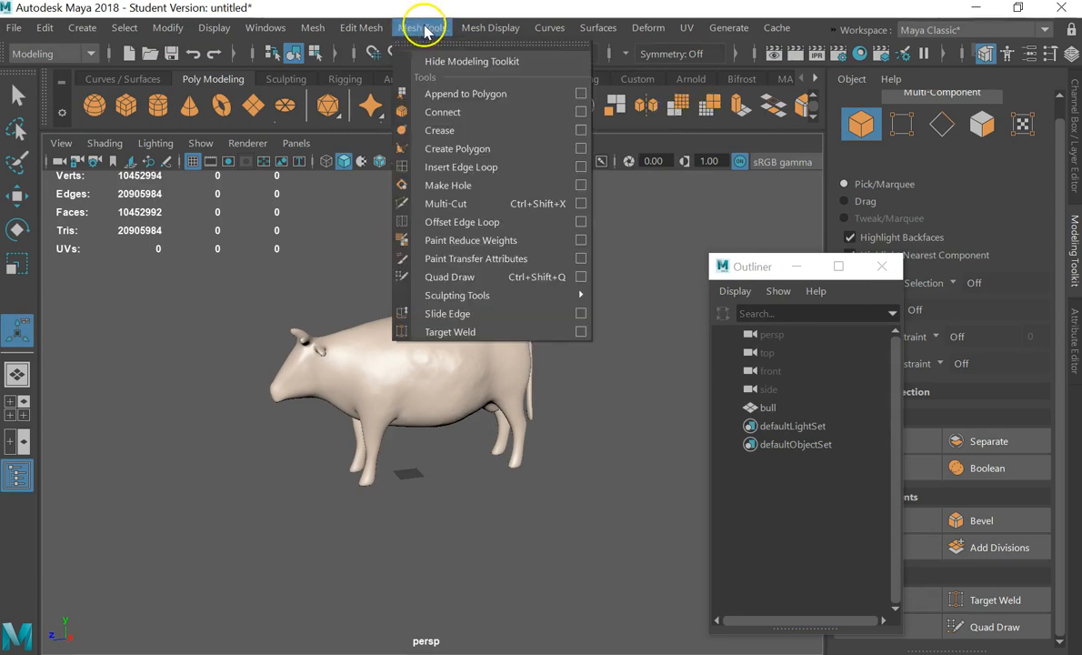
pyautogui.click(357, 29)
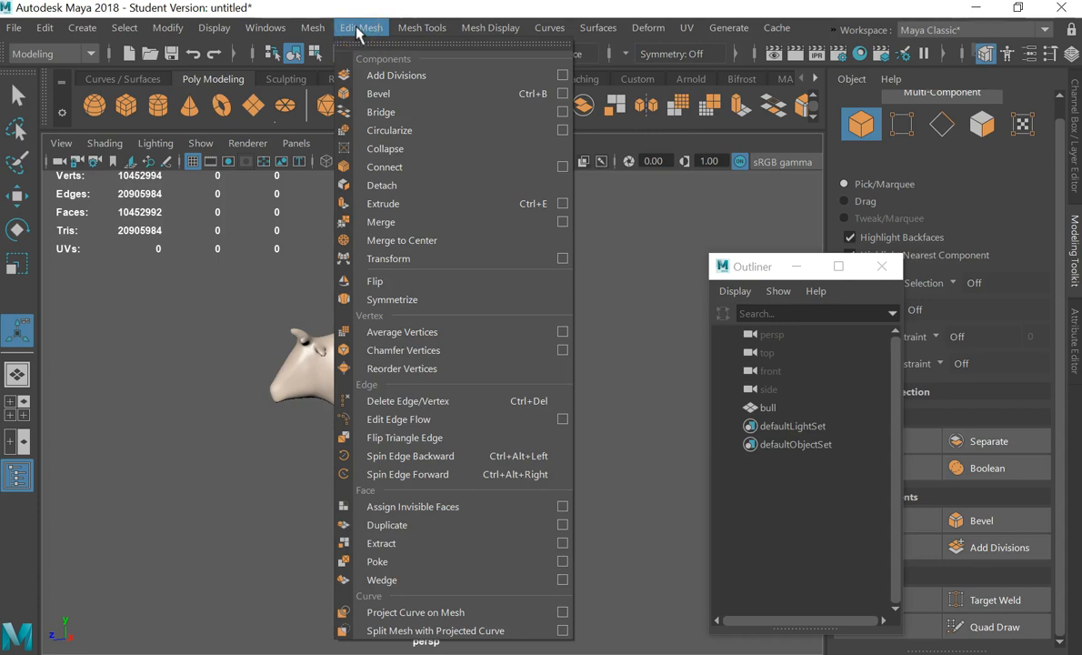
pyautogui.moveTo(313, 27)
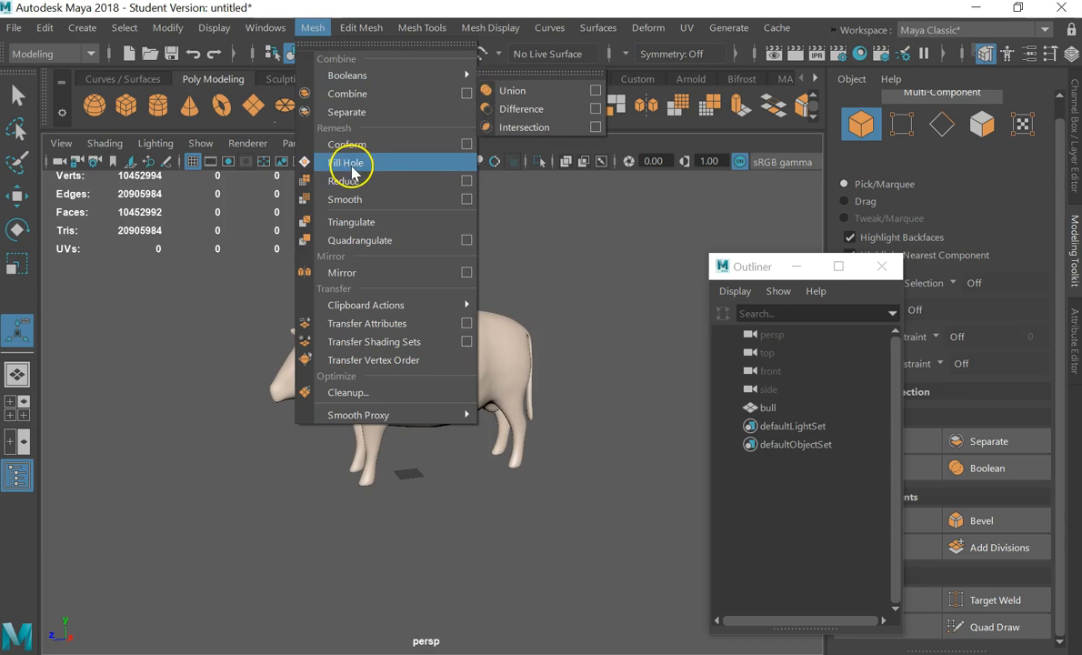
pyautogui.click(465, 200)
# Close the floating Outliner to clear the viewport
pyautogui.moveTo(768, 266); pyautogui.dragTo(641, 187)
pyautogui.click(784, 186)
pyautogui.keyDown('alt'); pyautogui.moveTo(485, 361); pyautogui.dragTo(486, 367); pyautogui.keyUp('alt')
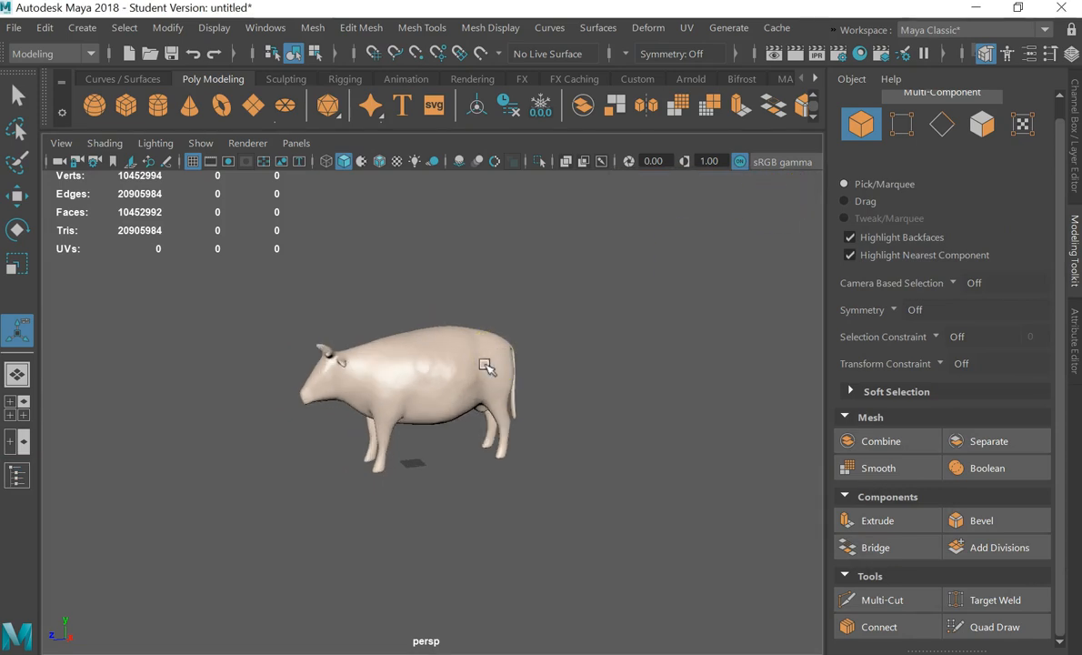
pyautogui.click(1018, 9)
pyautogui.click(1028, 143)
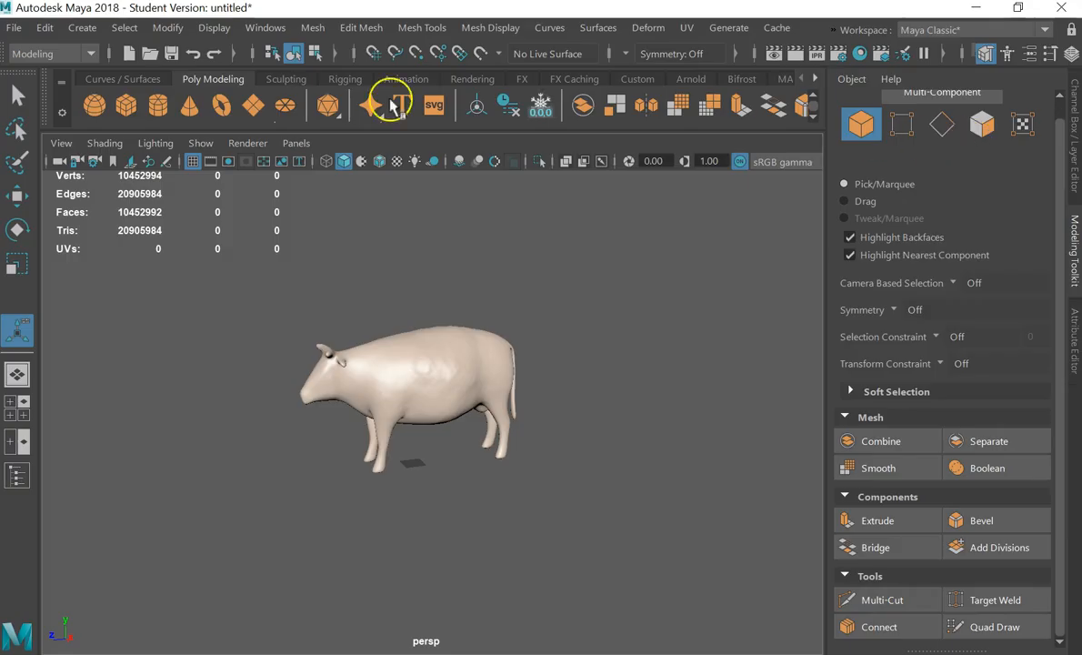
pyautogui.click(312, 27)
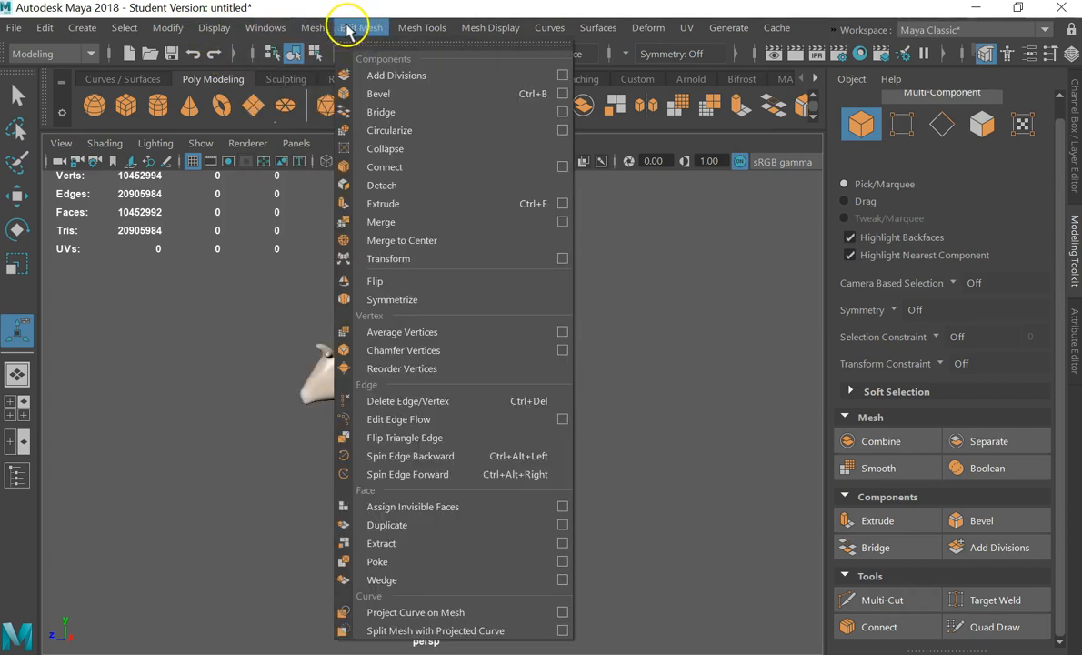
pyautogui.moveTo(318, 26)
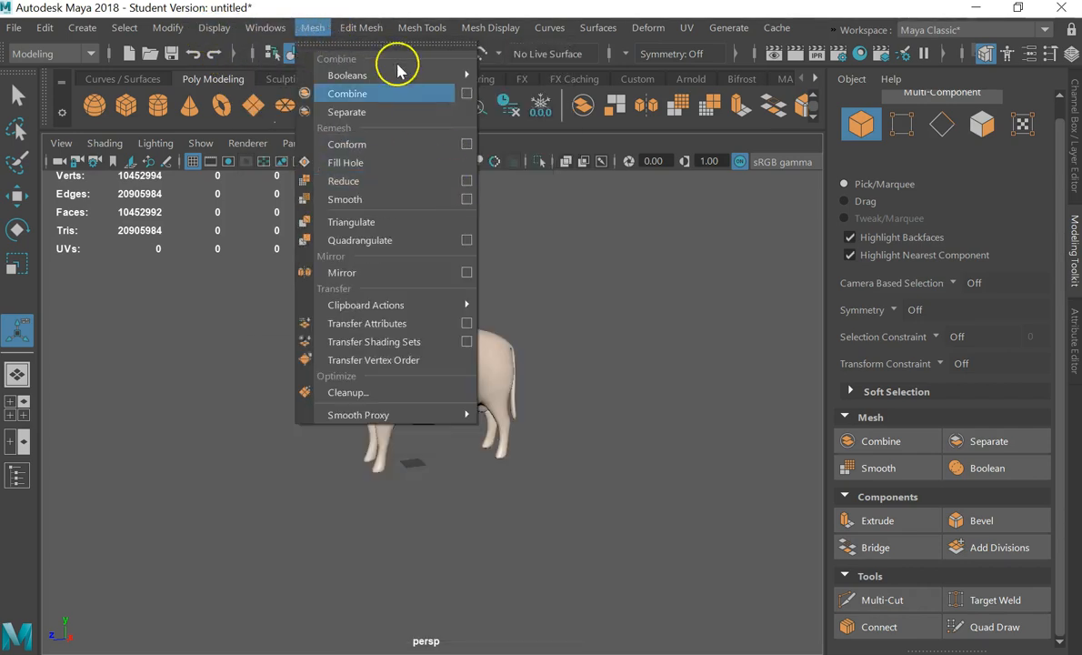
pyautogui.moveTo(375, 30)
pyautogui.moveTo(416, 30)
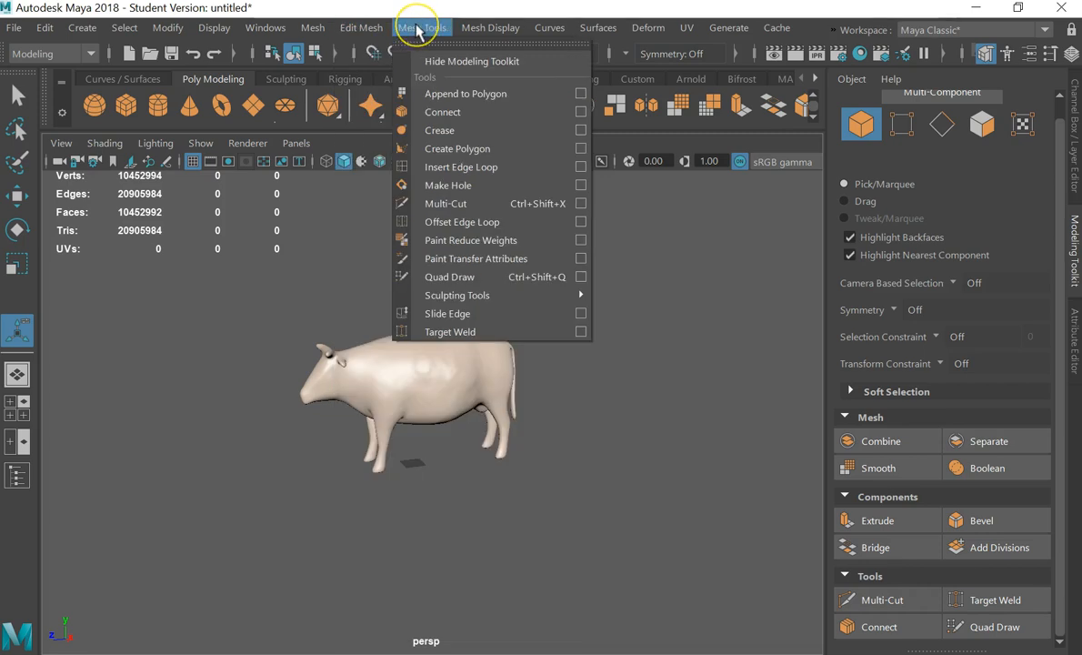
pyautogui.click(300, 29)
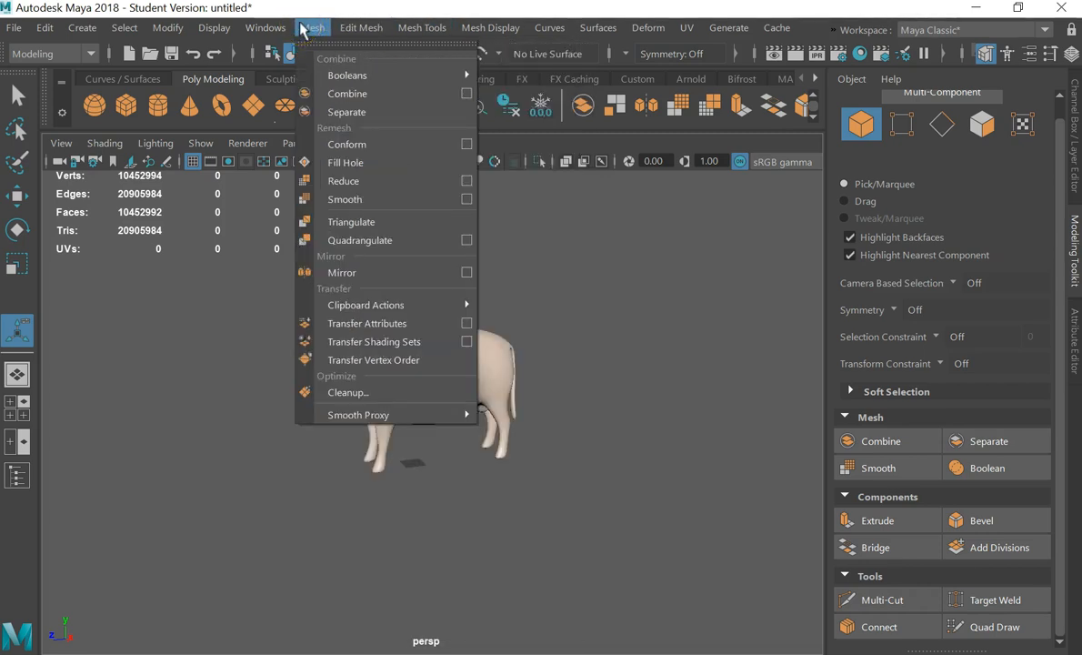
pyautogui.click(345, 26)
pyautogui.click(309, 28)
# Select and frame the bull, and set its Smooth operation's Divisions to 1
pyautogui.moveTo(574, 325); pyautogui.dragTo(491, 409)
pyautogui.press('f')
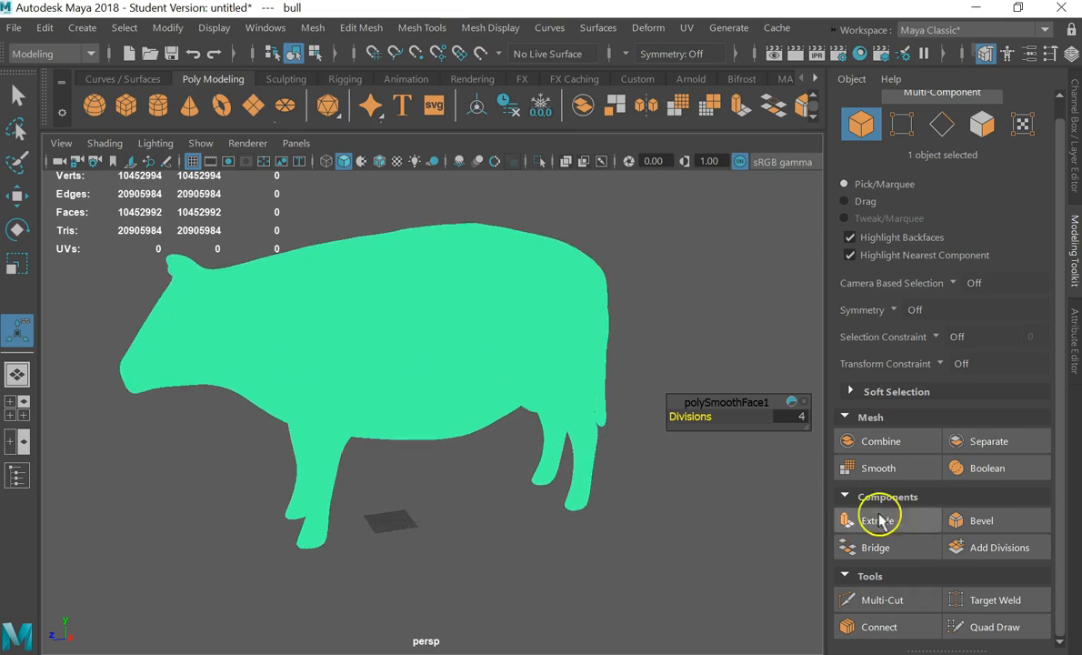
pyautogui.moveTo(803, 423)
pyautogui.mouseDown()
pyautogui.moveTo(797, 496)
pyautogui.moveTo(819, 418)
pyautogui.mouseUp()
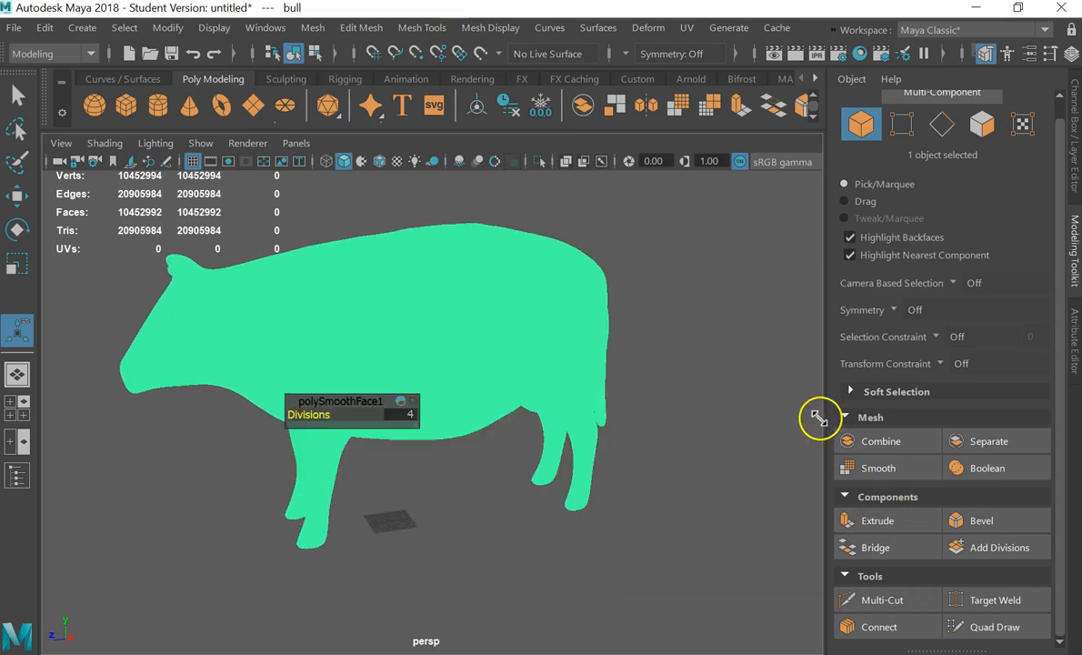
pyautogui.moveTo(326, 403); pyautogui.dragTo(750, 396)
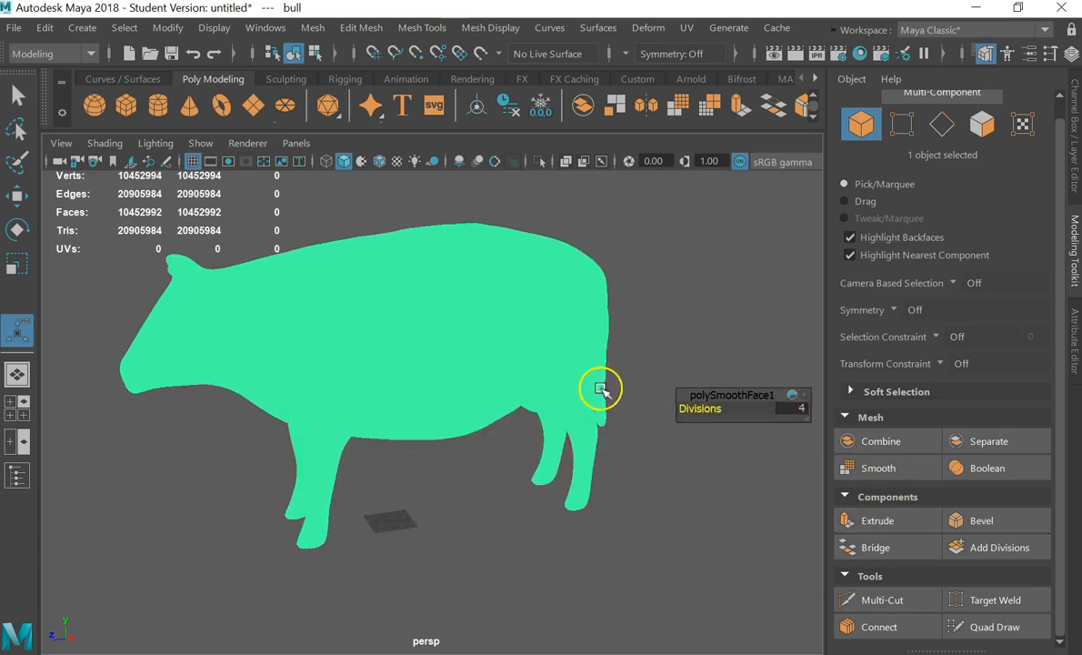
pyautogui.click(804, 411)
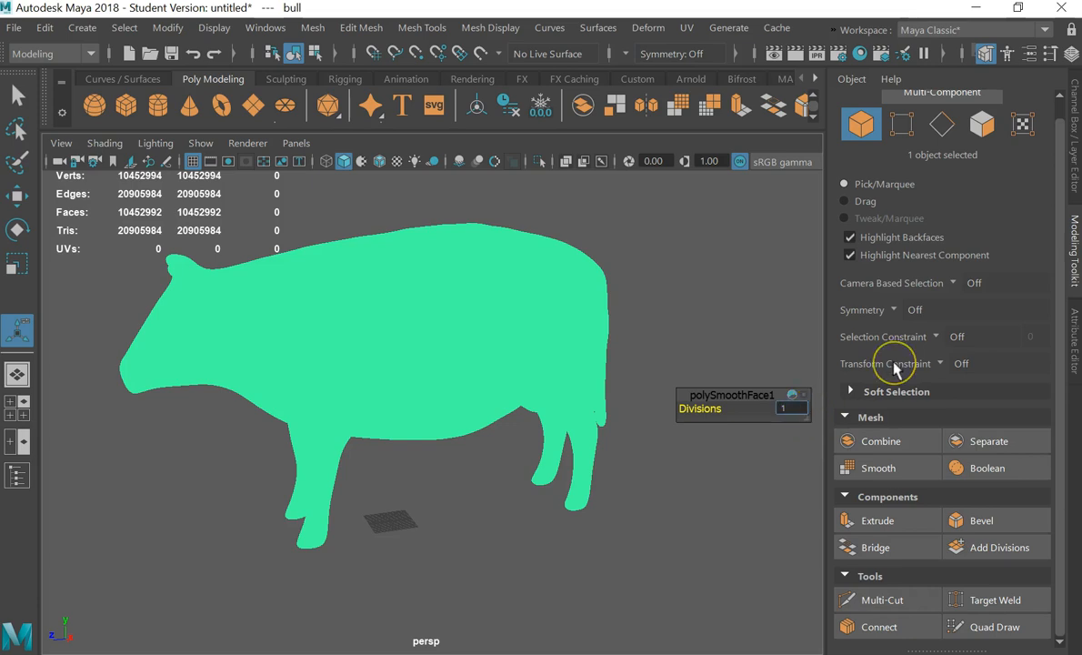
pyautogui.press('Return')
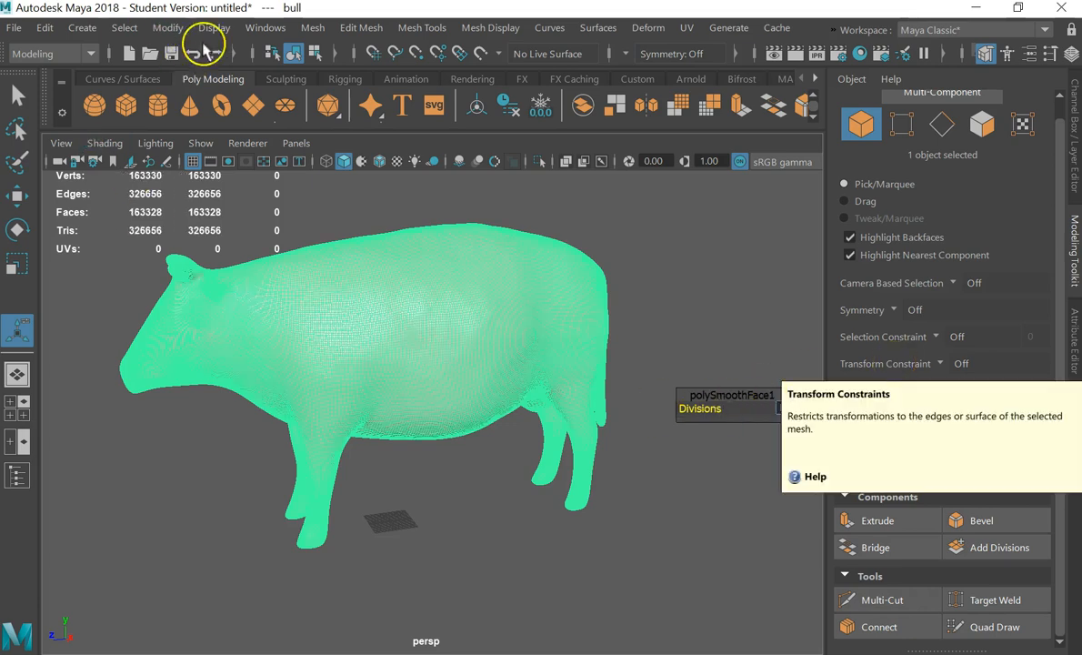
# Triangulate the bull's mesh and reselect the bull as a whole object
pyautogui.click(342, 29)
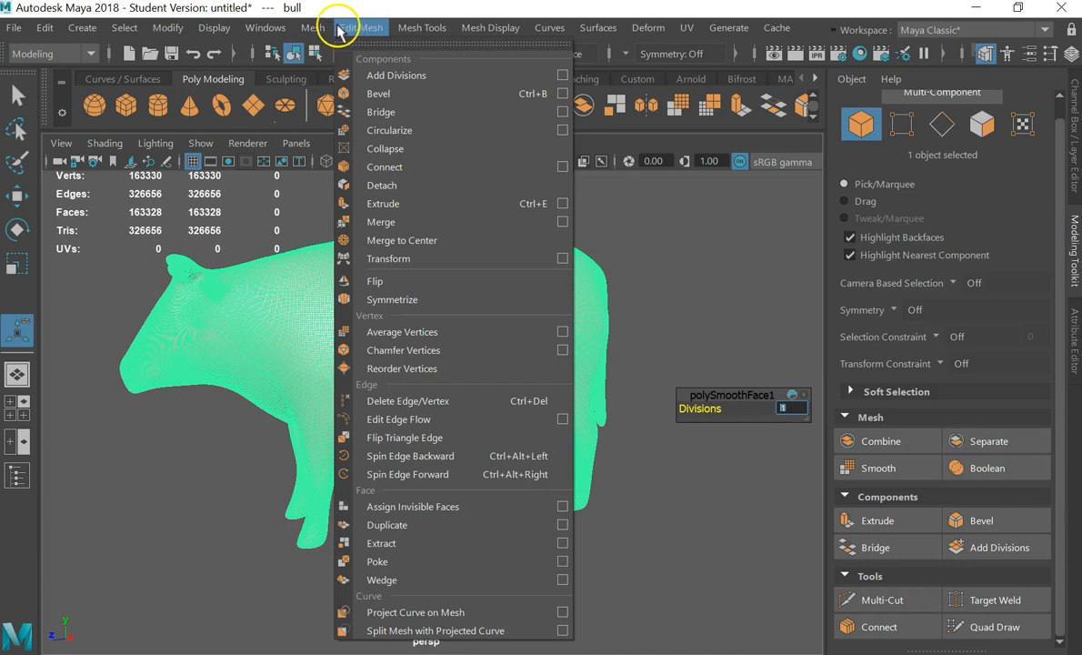
pyautogui.moveTo(323, 30)
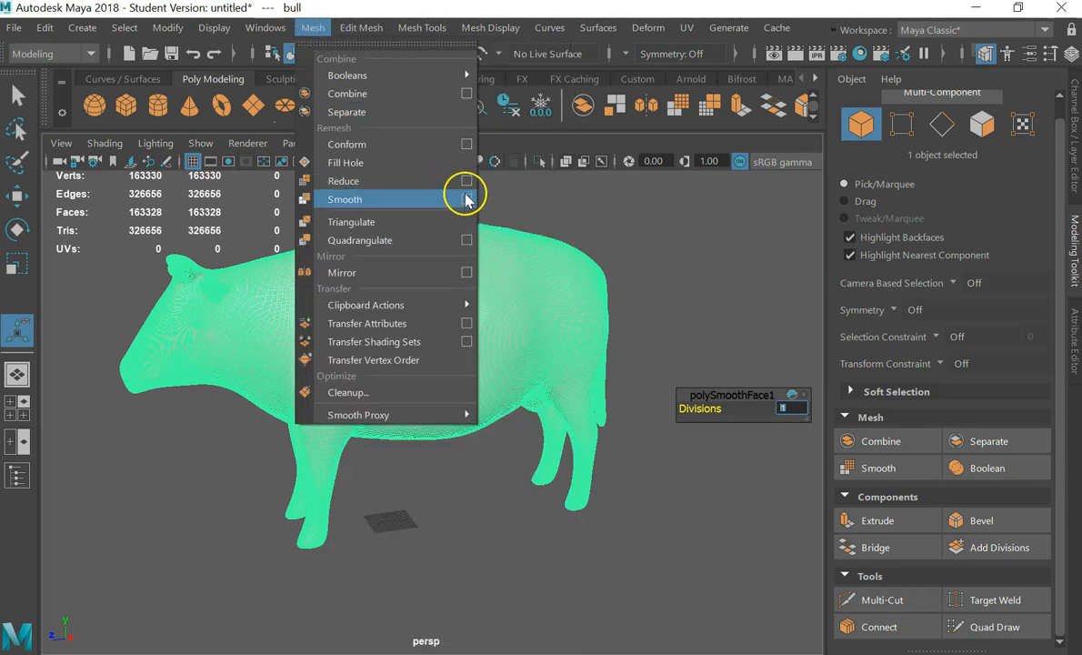
pyautogui.click(359, 228)
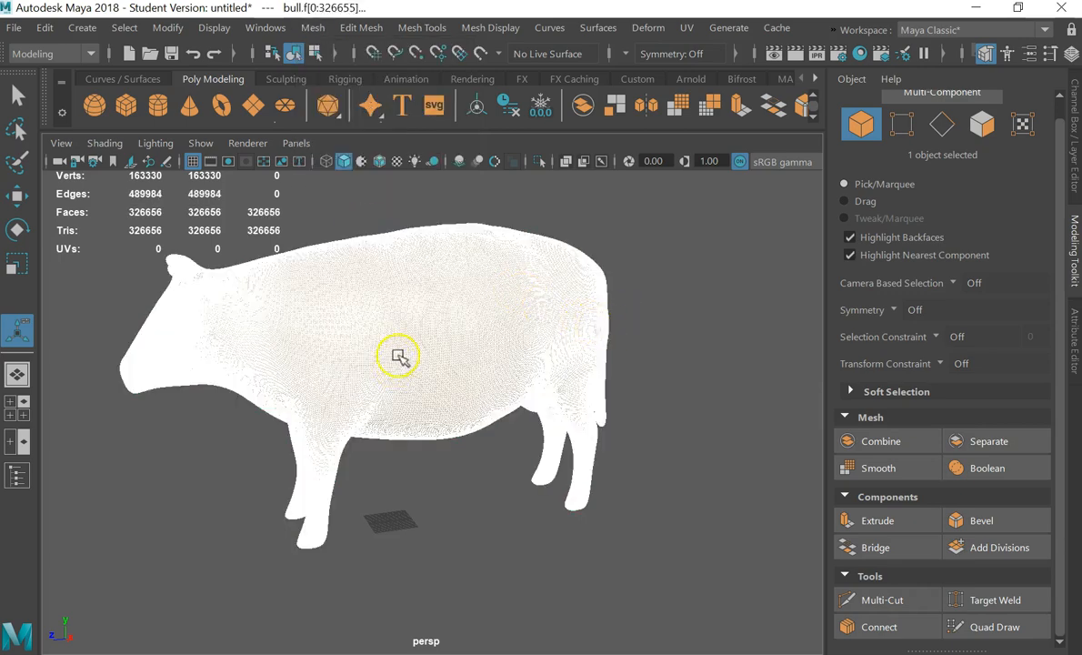
pyautogui.click(400, 355)
# Examine the triangulated mesh on the bull's side up close and from several angles
pyautogui.keyDown('alt'); pyautogui.moveTo(400, 355); pyautogui.dragTo(596, 335, button='right'); pyautogui.keyUp('alt')
pyautogui.scroll(1, 316, 393)
pyautogui.scroll(-5, 318, 390)
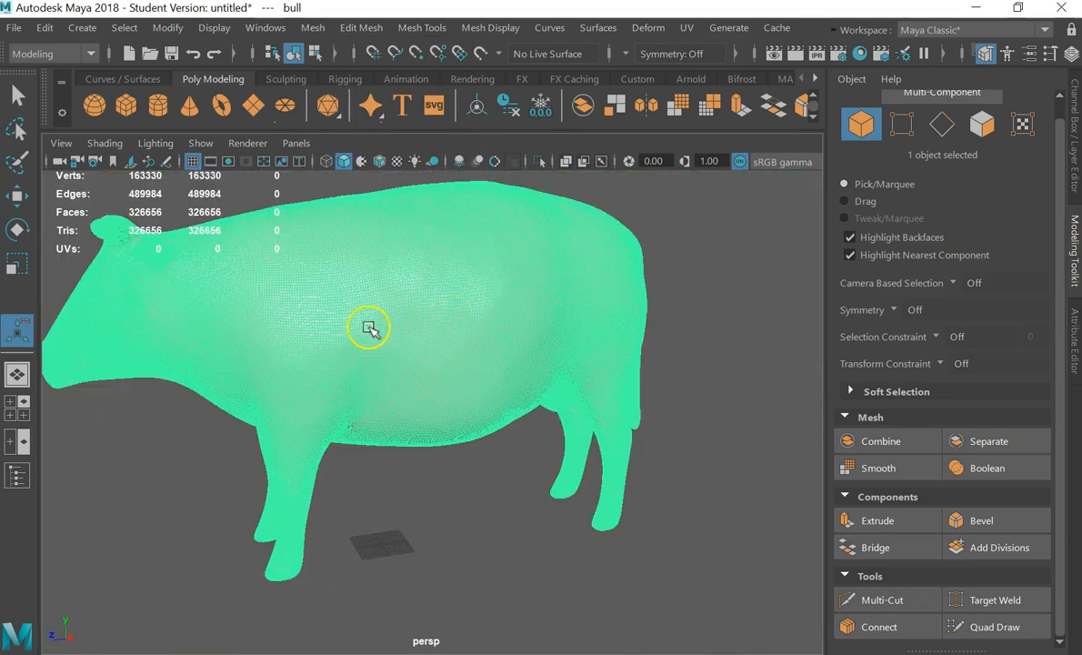
pyautogui.scroll(4, 368, 327)
pyautogui.keyDown('alt'); pyautogui.moveTo(392, 287); pyautogui.dragTo(511, 479, button='middle'); pyautogui.keyUp('alt')
pyautogui.scroll(4, 462, 460)
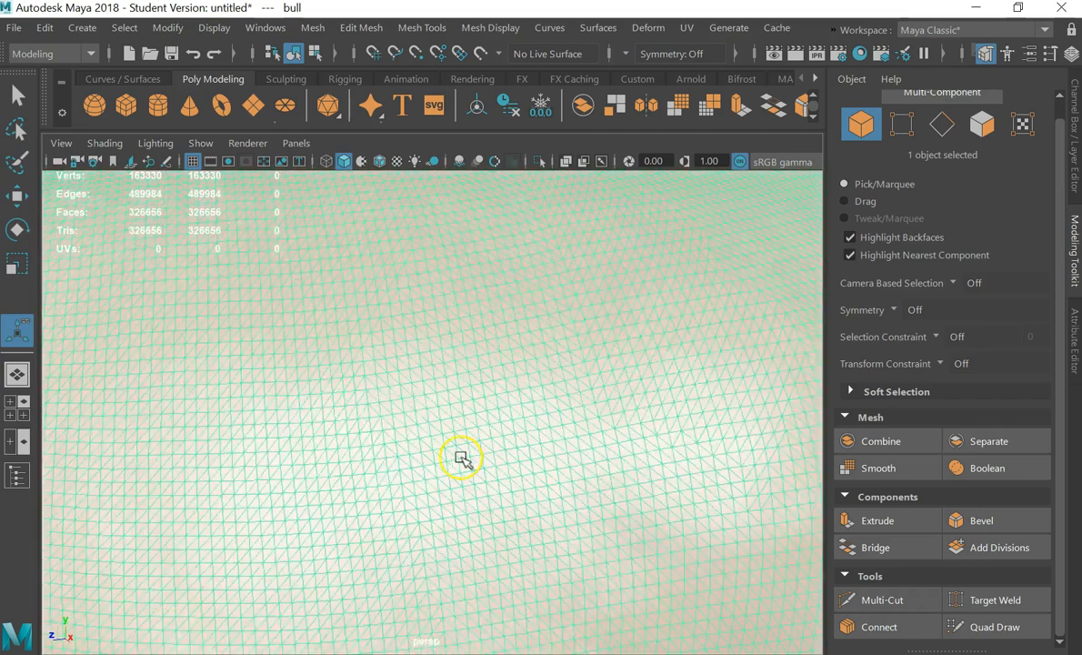
pyautogui.scroll(-5, 462, 460)
pyautogui.moveTo(523, 452)
pyautogui.keyDown('alt'); pyautogui.mouseDown()
pyautogui.moveTo(519, 389)
pyautogui.moveTo(527, 452)
pyautogui.mouseUp(); pyautogui.keyUp('alt')
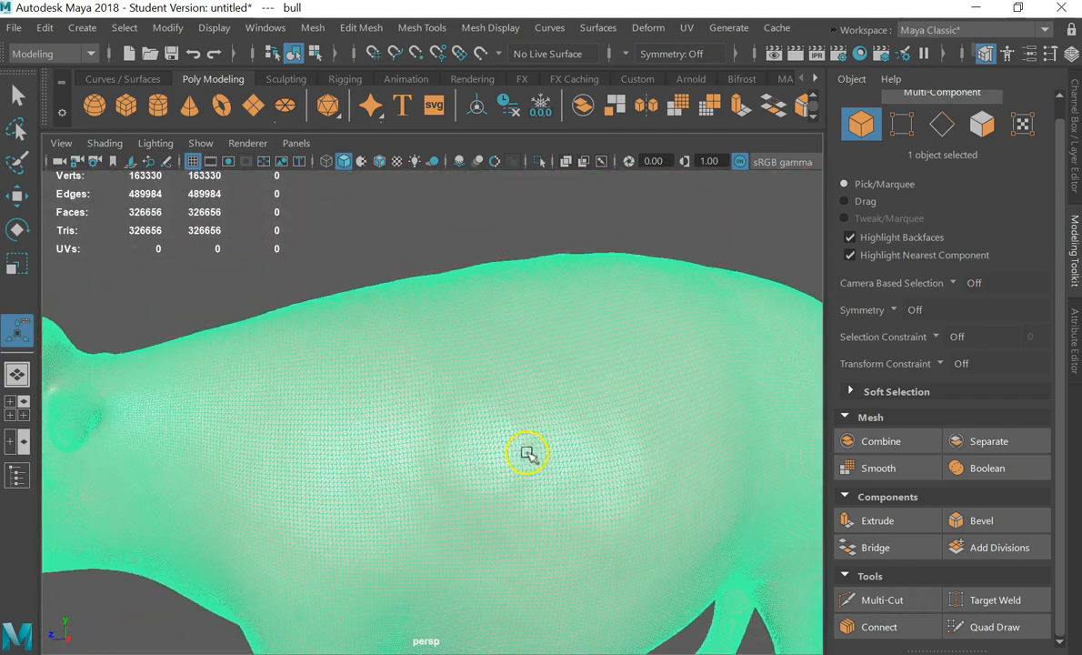
pyautogui.moveTo(586, 402); pyautogui.dragTo(409, 400, button='right')
pyautogui.scroll(2, 471, 419)
pyautogui.scroll(-6, 470, 419)
pyautogui.keyDown('alt'); pyautogui.moveTo(461, 440); pyautogui.dragTo(495, 456); pyautogui.keyUp('alt')
pyautogui.scroll(-3, 561, 440)
pyautogui.scroll(10, 561, 439)
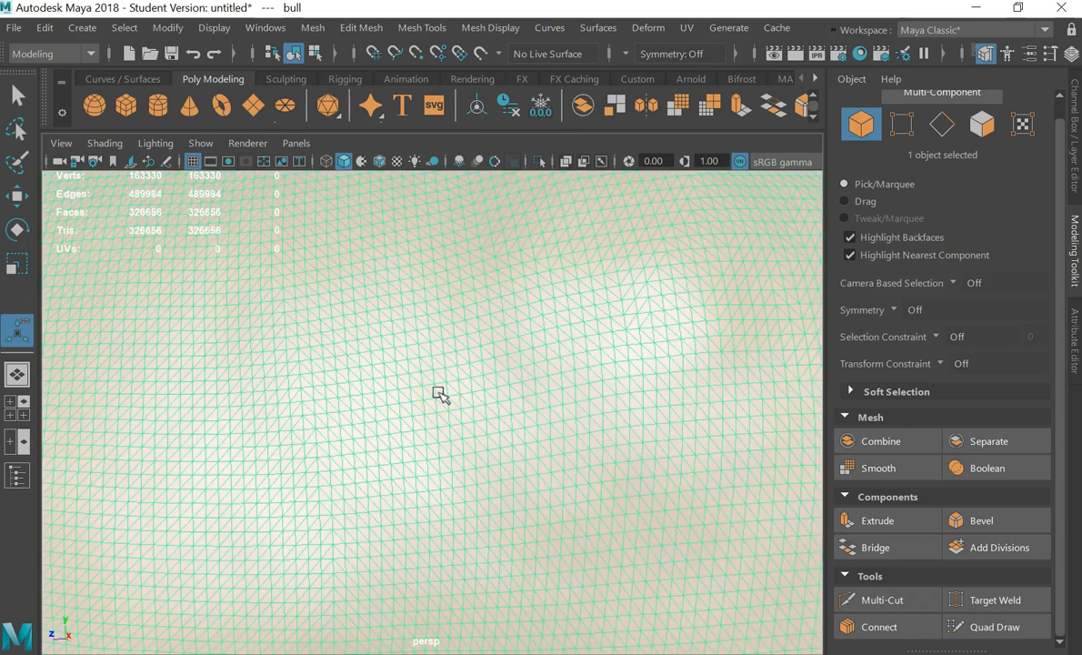
pyautogui.scroll(-6, 444, 416)
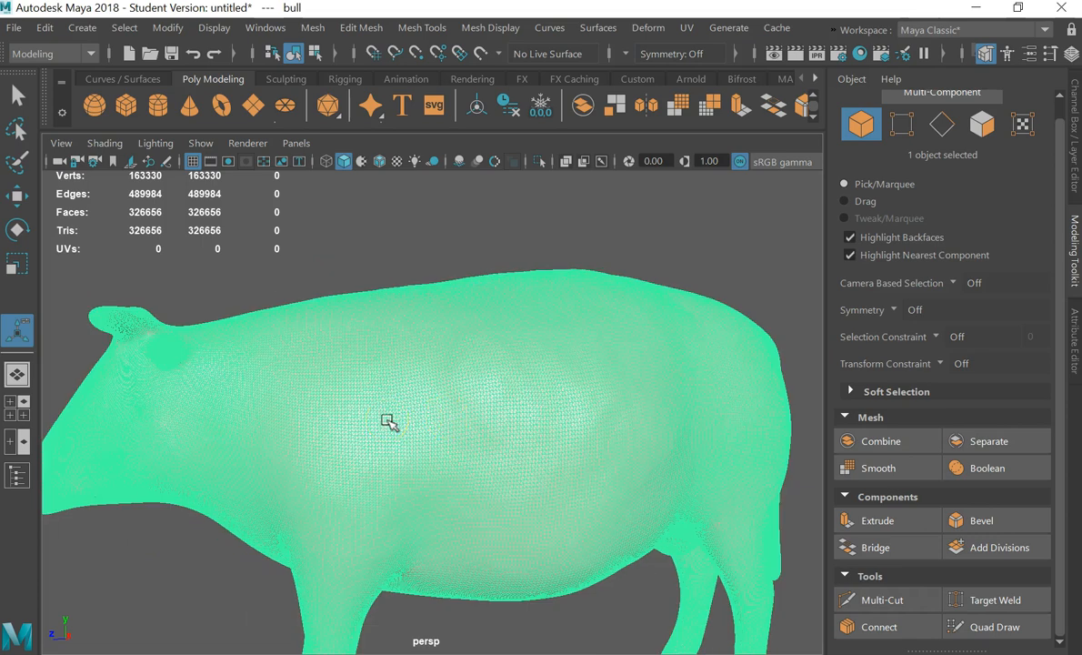
pyautogui.scroll(-5, 545, 511)
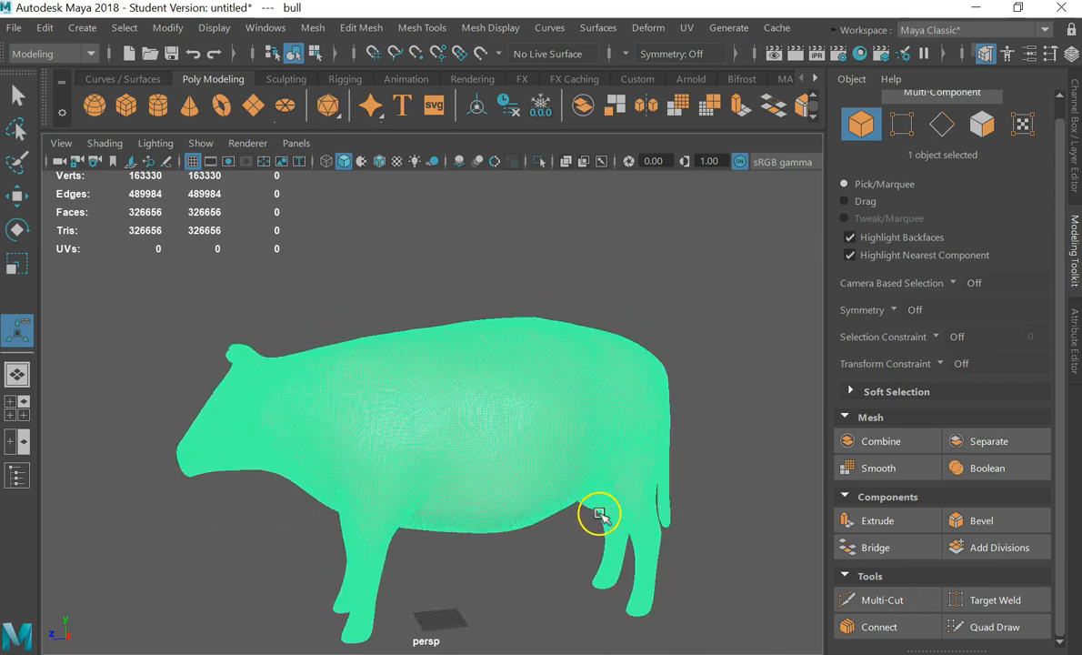
pyautogui.scroll(1, 494, 477)
pyautogui.keyDown('alt'); pyautogui.moveTo(495, 476); pyautogui.dragTo(513, 520); pyautogui.keyUp('alt')
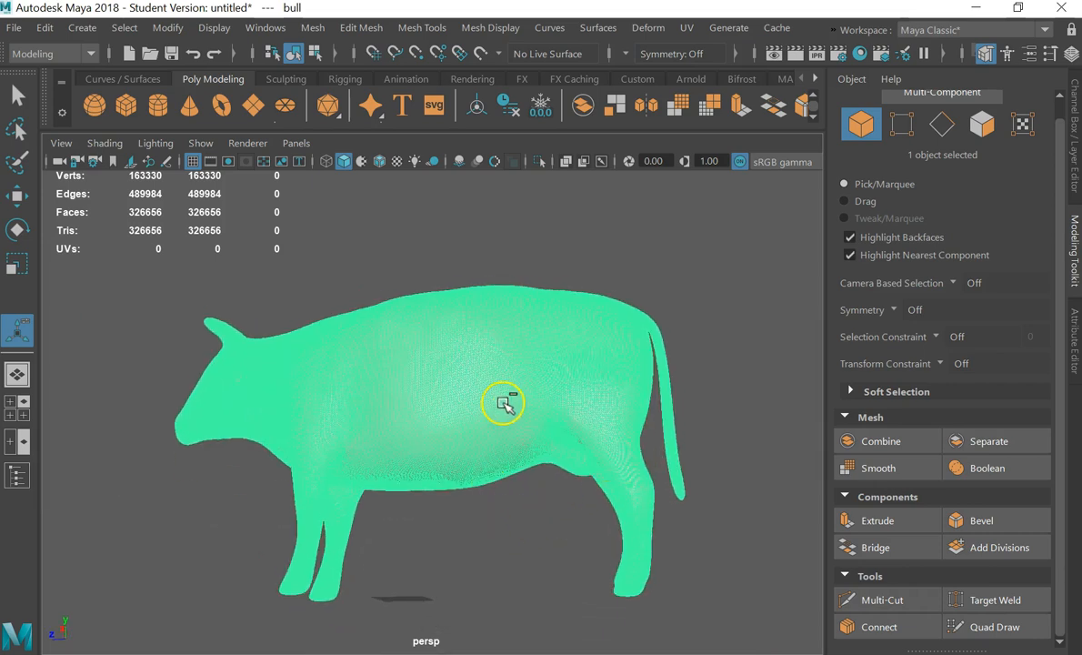
# Switch to the Select tool and undo the bull's triangulation
pyautogui.click(15, 93)
pyautogui.keyDown('alt'); pyautogui.moveTo(301, 342); pyautogui.dragTo(367, 398); pyautogui.keyUp('alt')
pyautogui.hotkey('ctrl', 'F11')
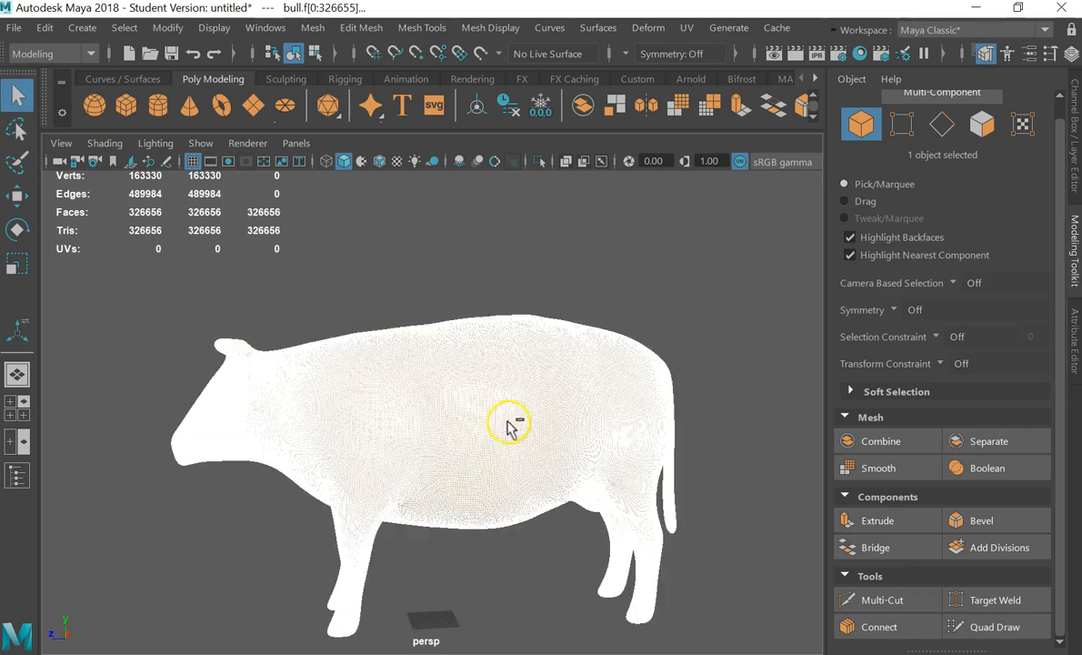
pyautogui.hotkey('ctrl', 'z')
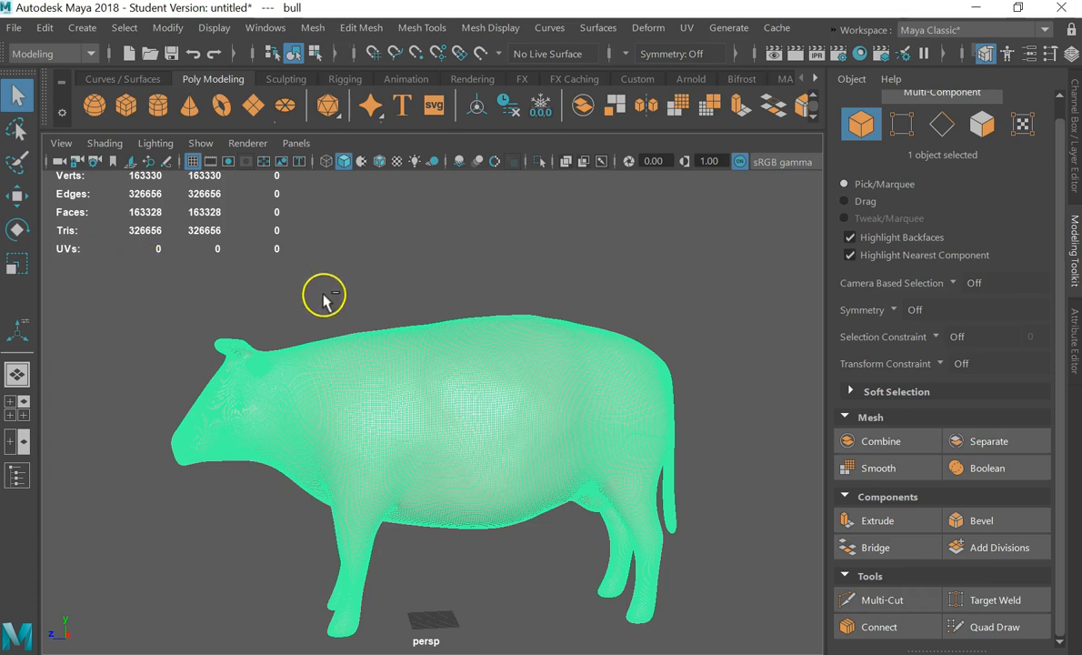
pyautogui.hotkey('ctrl', 'z')
# Delete the bull from the scene, create a polygon cube and frame it
pyautogui.press('Delete')
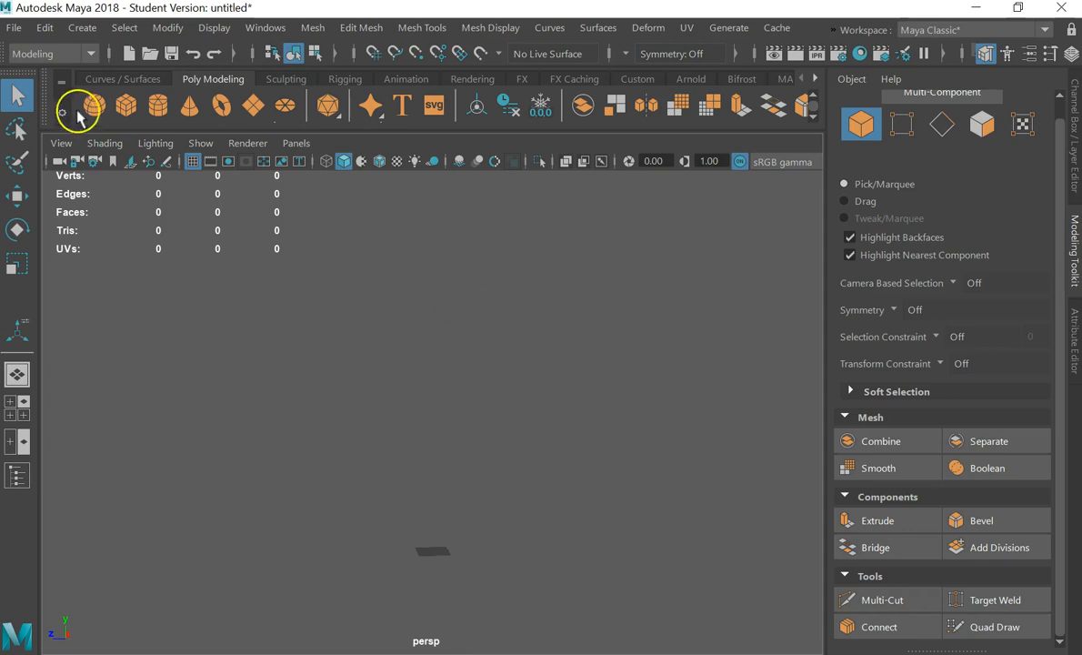
pyautogui.click(126, 106)
pyautogui.press('f')
pyautogui.keyDown('alt'); pyautogui.moveTo(587, 357); pyautogui.dragTo(360, 405); pyautogui.keyUp('alt')
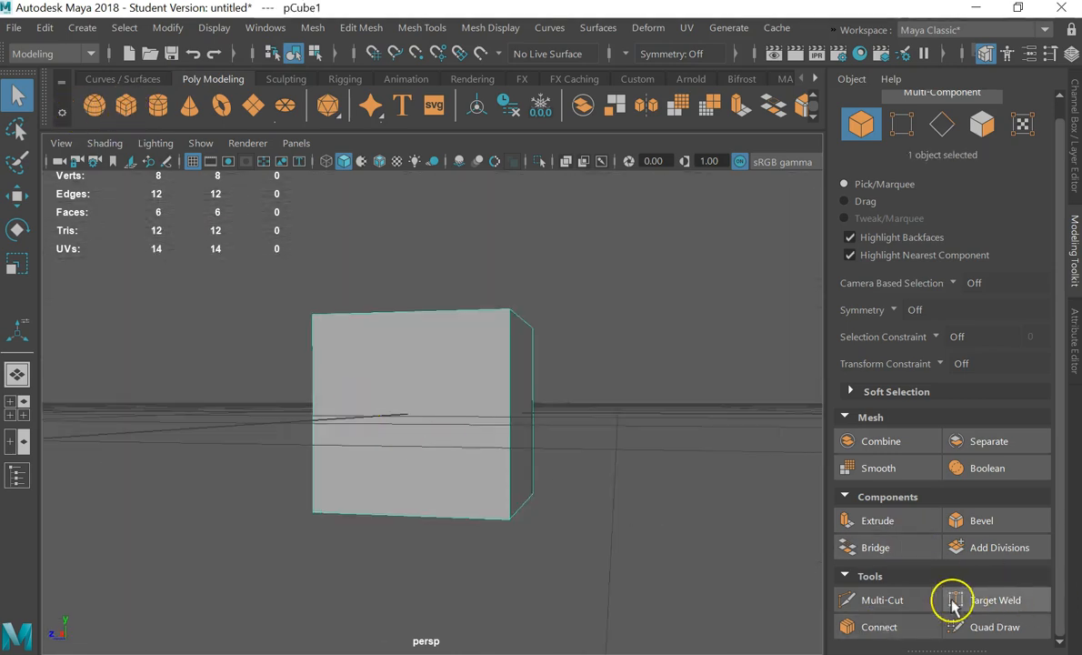
# Slice through the cube with Multi-Cut twice vertically and twice horizontally, dividing its front into a three-by-three grid
pyautogui.click(895, 600)
pyautogui.keyDown('alt'); pyautogui.moveTo(587, 496); pyautogui.dragTo(600, 498); pyautogui.keyUp('alt')
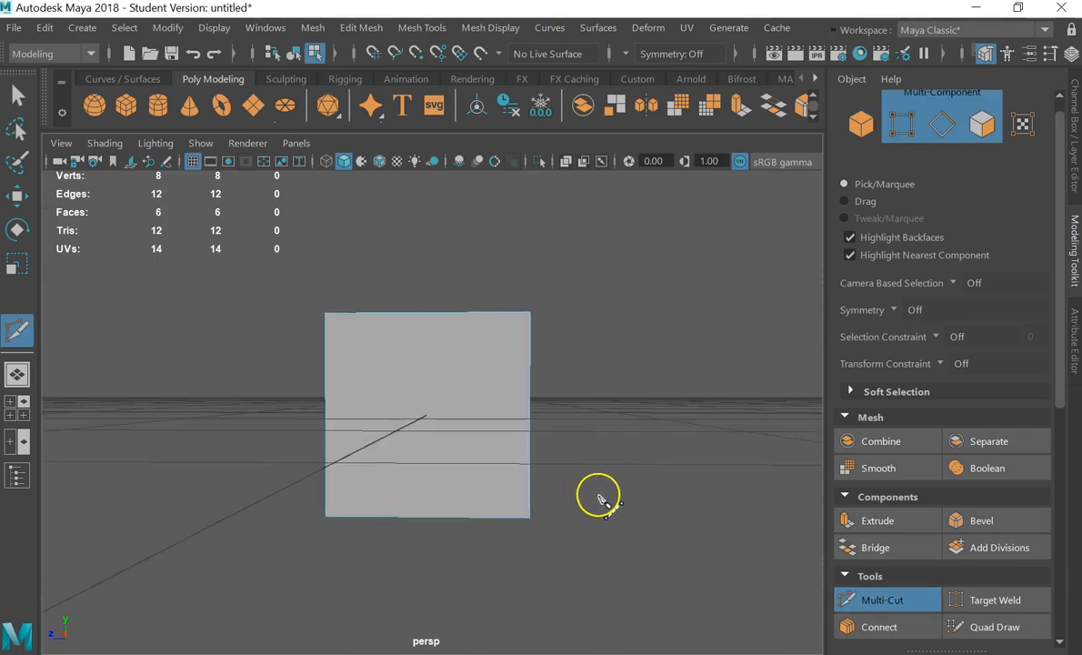
pyautogui.moveTo(457, 215); pyautogui.dragTo(693, 417)
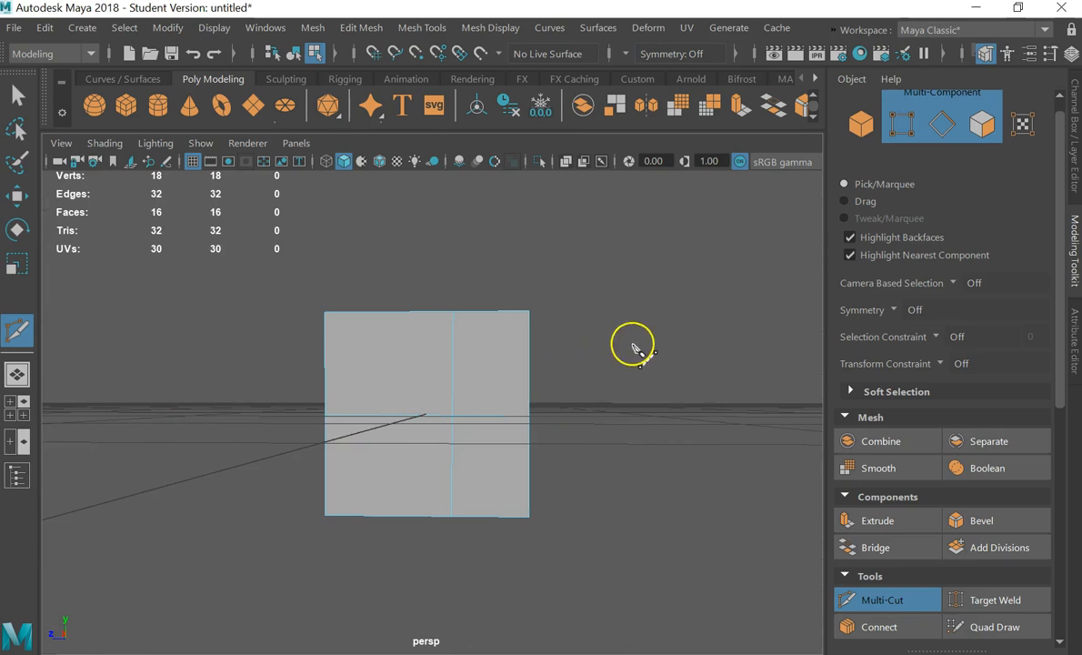
pyautogui.moveTo(636, 377); pyautogui.dragTo(272, 344)
pyautogui.moveTo(363, 238); pyautogui.dragTo(373, 596)
# Select the centre face of the cube's three-by-three front and extrude it outward about 1.38 with 3 divisions
pyautogui.click(16, 92)
pyautogui.keyDown('alt'); pyautogui.moveTo(398, 261); pyautogui.dragTo(435, 294); pyautogui.keyUp('alt')
pyautogui.click(401, 433)
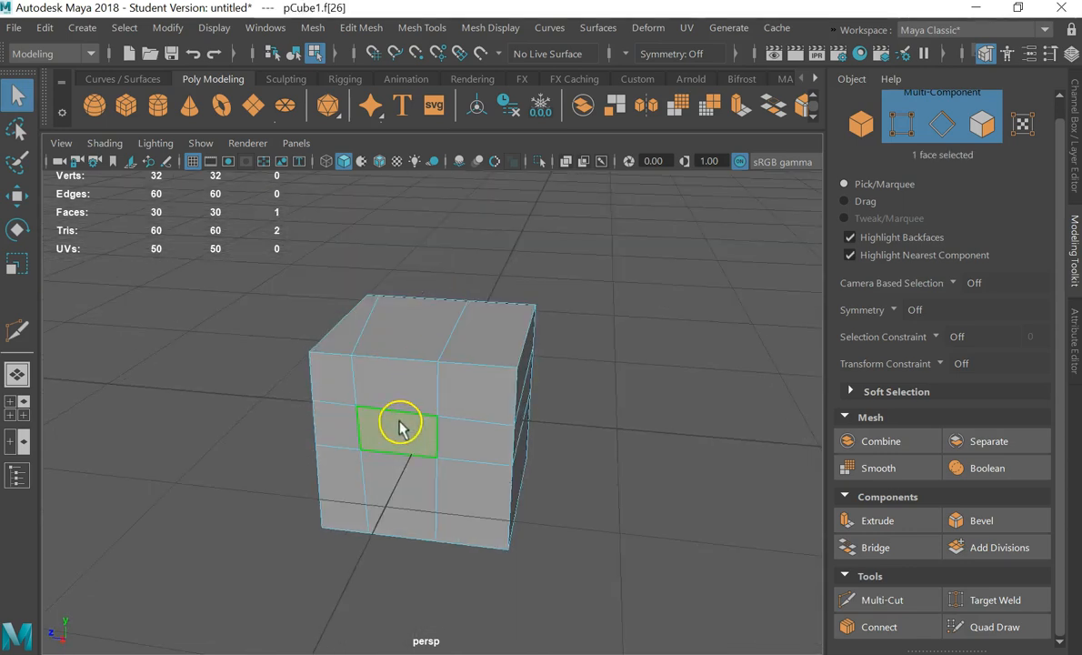
pyautogui.scroll(-3, 759, 422)
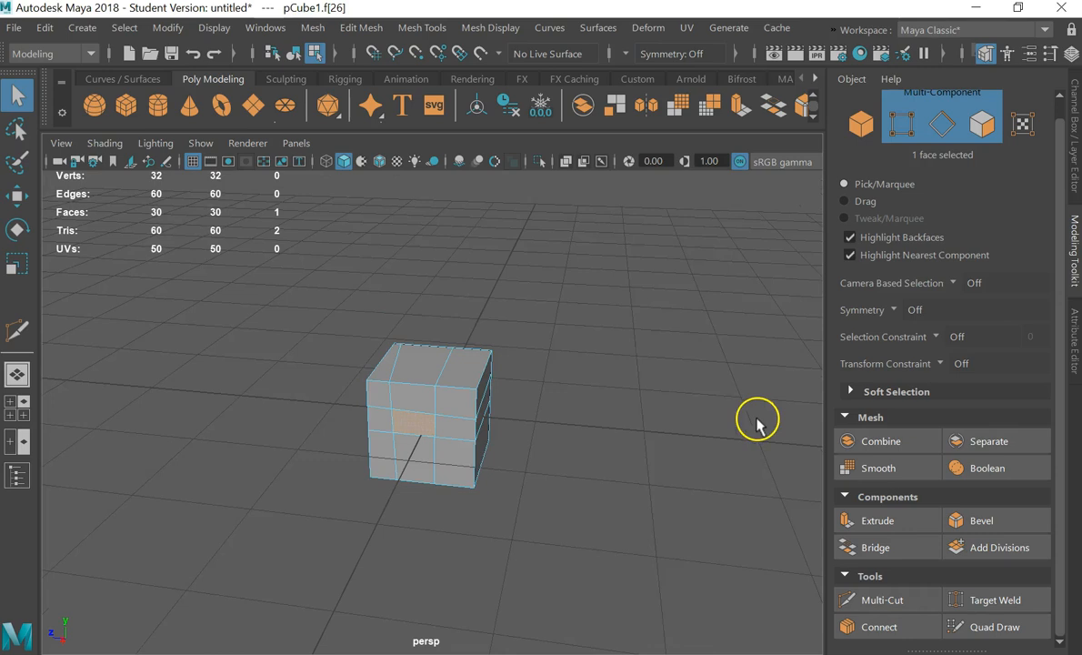
pyautogui.keyDown('alt'); pyautogui.moveTo(579, 391); pyautogui.dragTo(496, 332); pyautogui.keyUp('alt')
pyautogui.scroll(3, 158, 502)
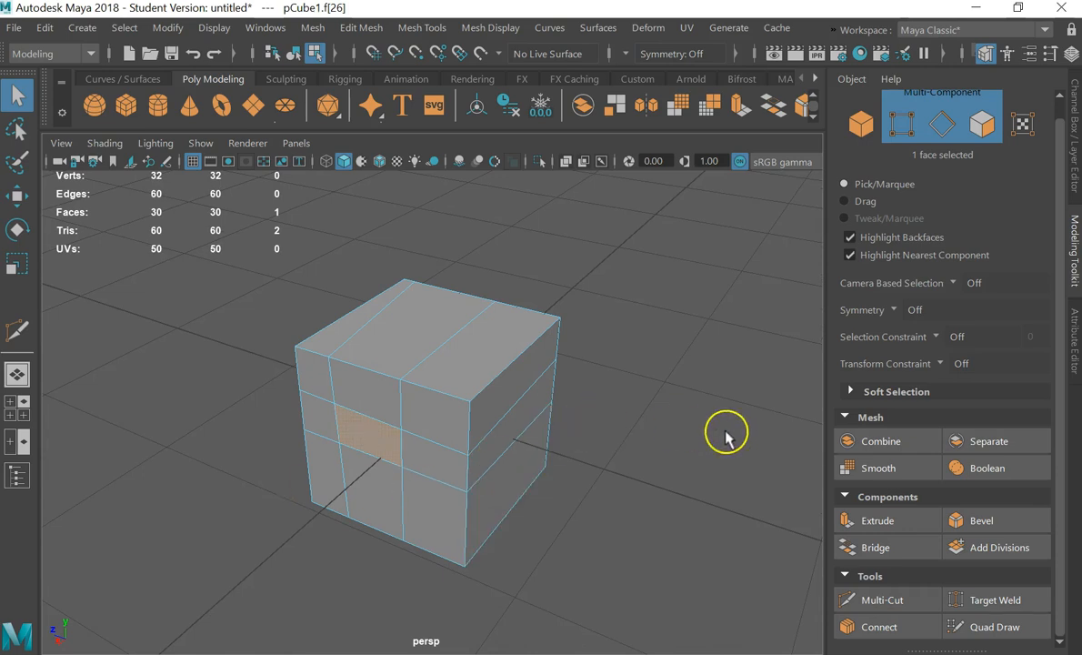
pyautogui.hotkey('ctrl', 'e')
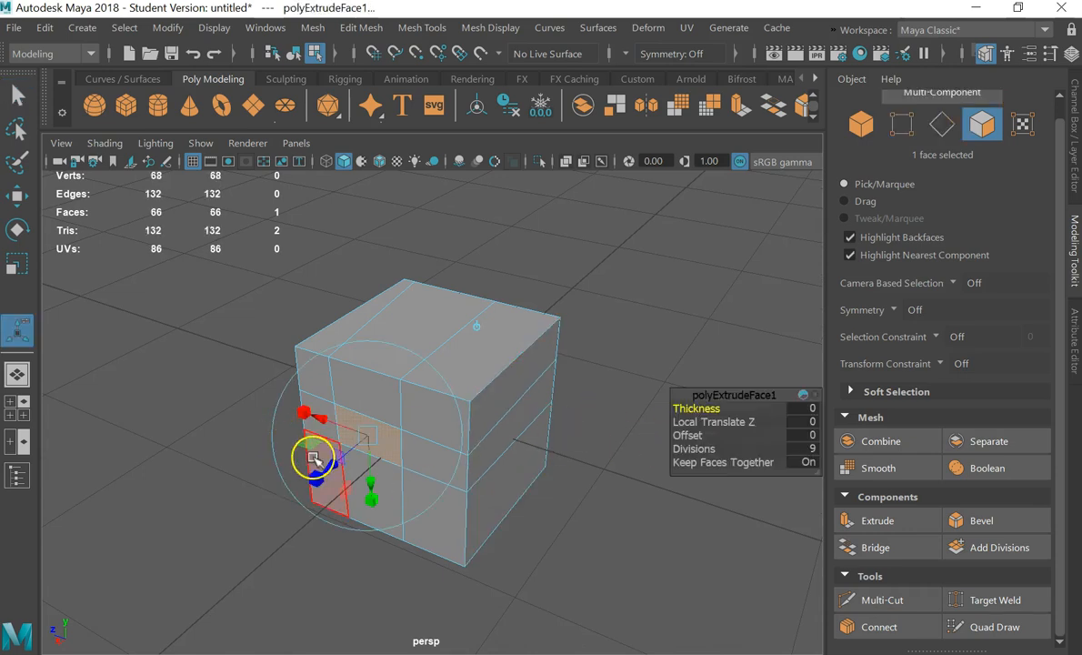
pyautogui.moveTo(330, 455); pyautogui.dragTo(73, 623)
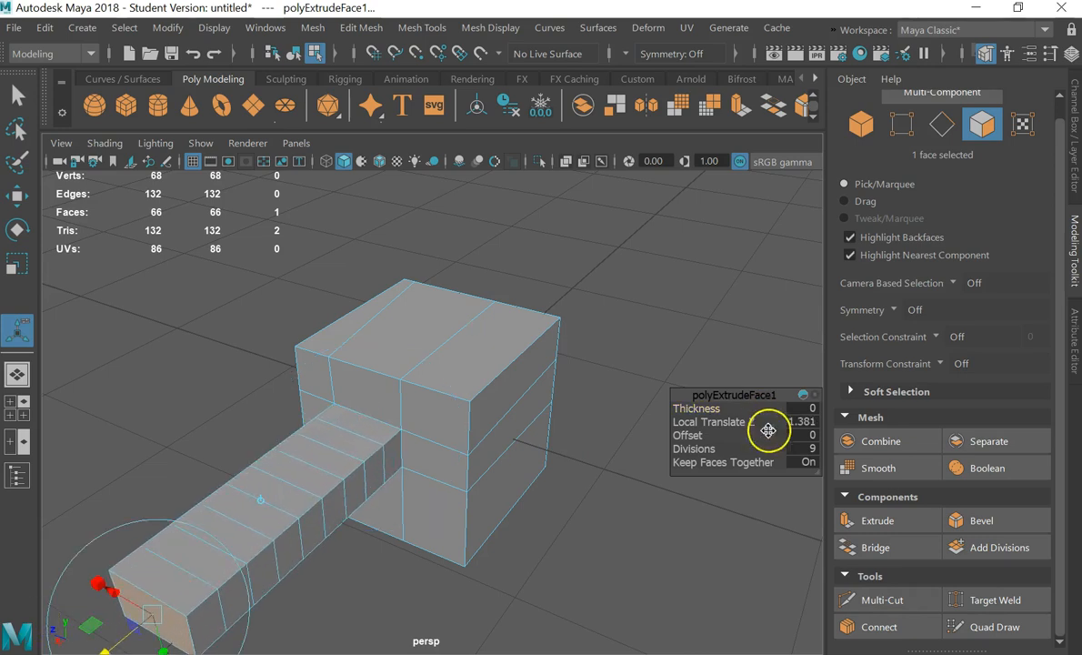
pyautogui.write('3')
pyautogui.press('Return')
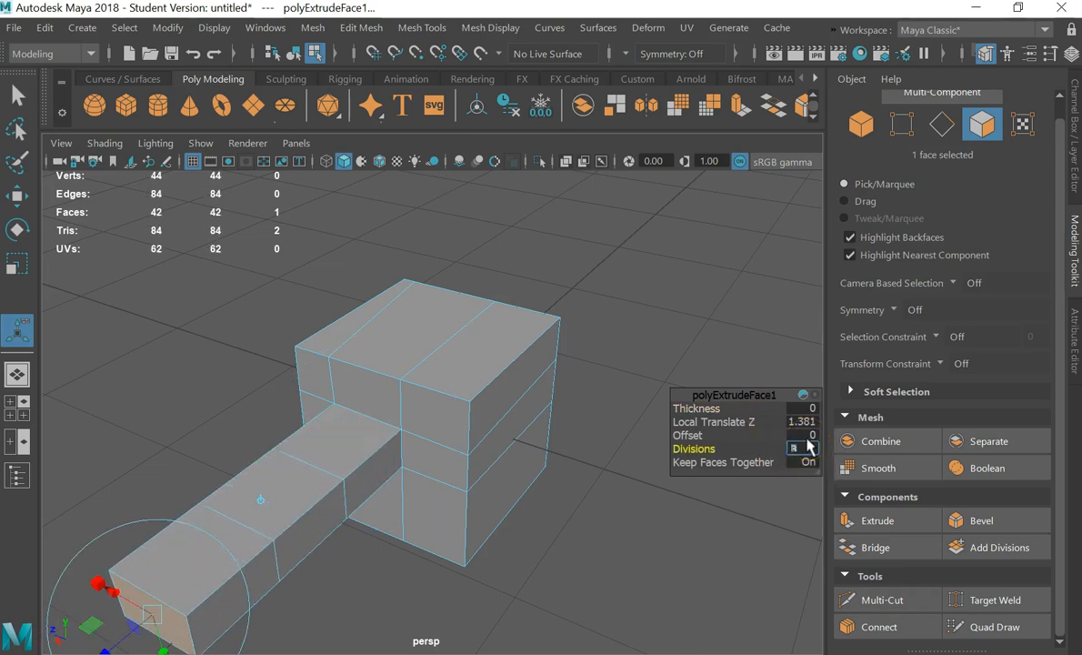
# Try to extrude the middle top face of the arm upward together with a second selected side face
pyautogui.keyDown('shift'); pyautogui.click(293, 462); pyautogui.keyUp('shift')
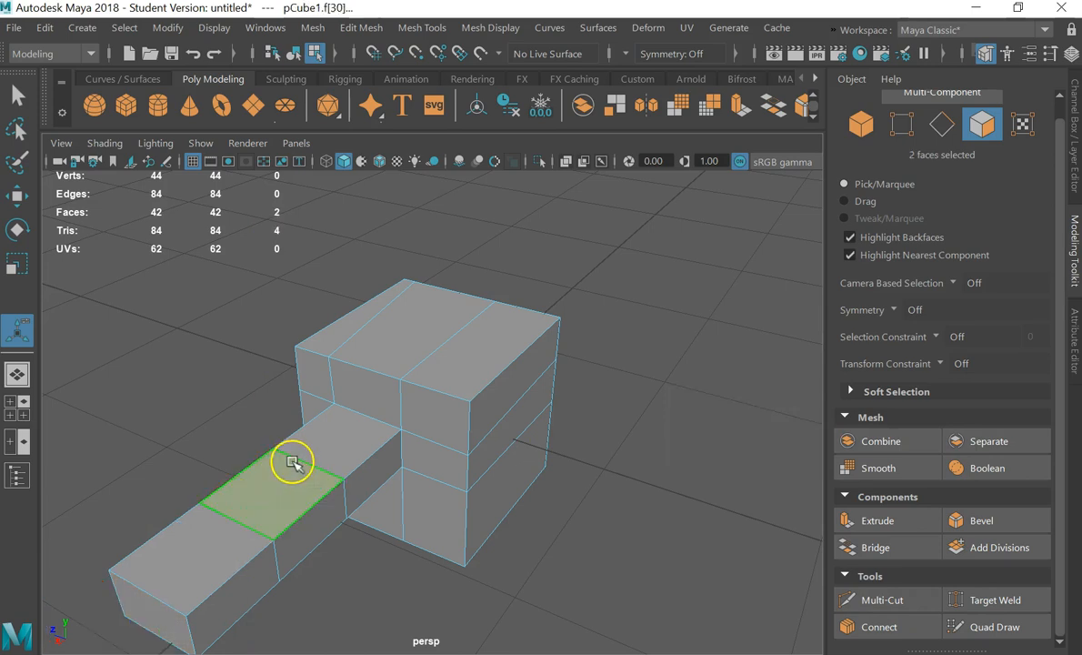
pyautogui.hotkey('ctrl', 'e')
pyautogui.moveTo(294, 394); pyautogui.dragTo(279, 234)
pyautogui.hotkey('ctrl', 'z')
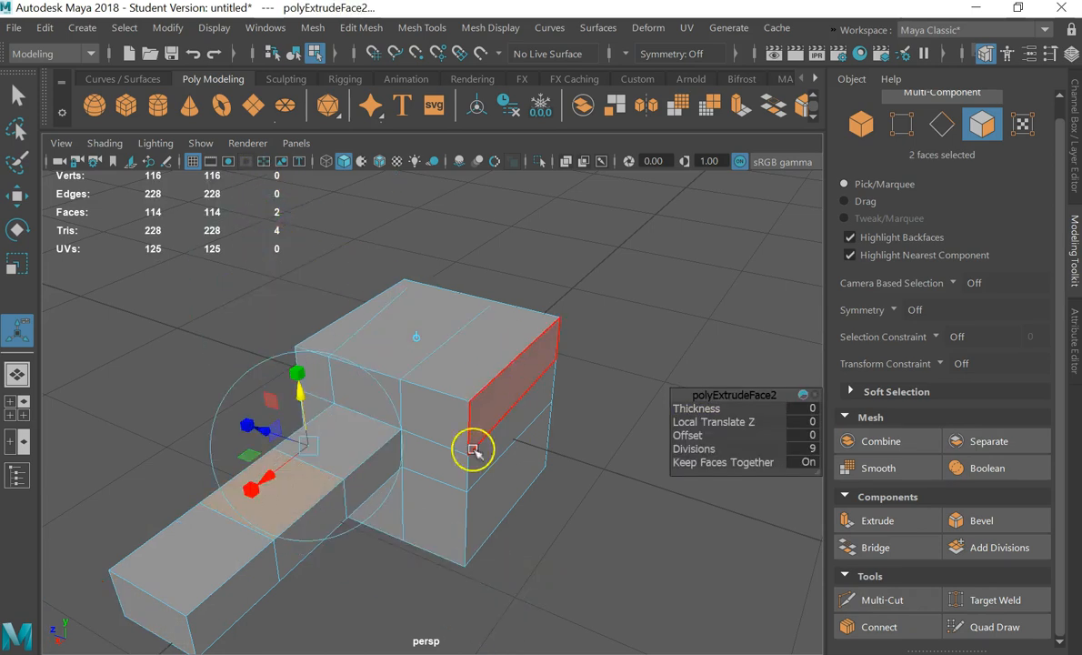
# Select only the arm's middle top face and extrude it upward about 1.25 with 1 division
pyautogui.click(656, 545)
pyautogui.click(277, 491)
pyautogui.keyDown('alt'); pyautogui.moveTo(280, 491); pyautogui.dragTo(304, 93); pyautogui.keyUp('alt')
pyautogui.hotkey('ctrl', 'e')
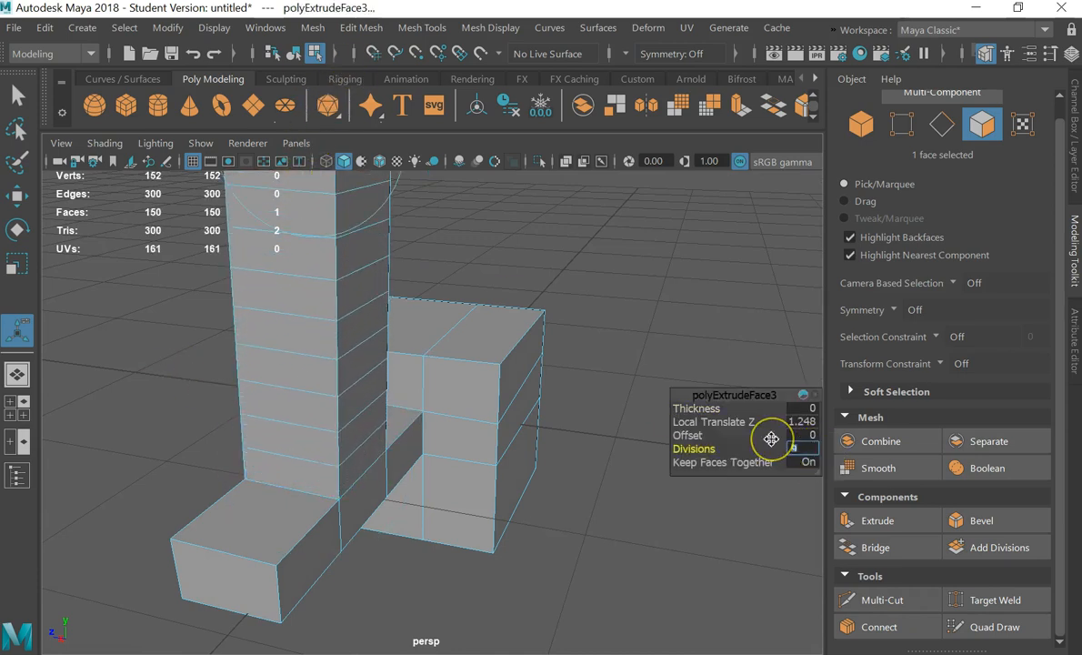
pyautogui.write('1')
pyautogui.press('Return')
# Deselect the faces and turn on smooth mesh preview for the extruded cube
pyautogui.click(692, 287)
pyautogui.scroll(-3, 691, 300)
pyautogui.keyDown('alt'); pyautogui.moveTo(691, 303); pyautogui.dragTo(664, 355); pyautogui.keyUp('alt')
pyautogui.press('3')
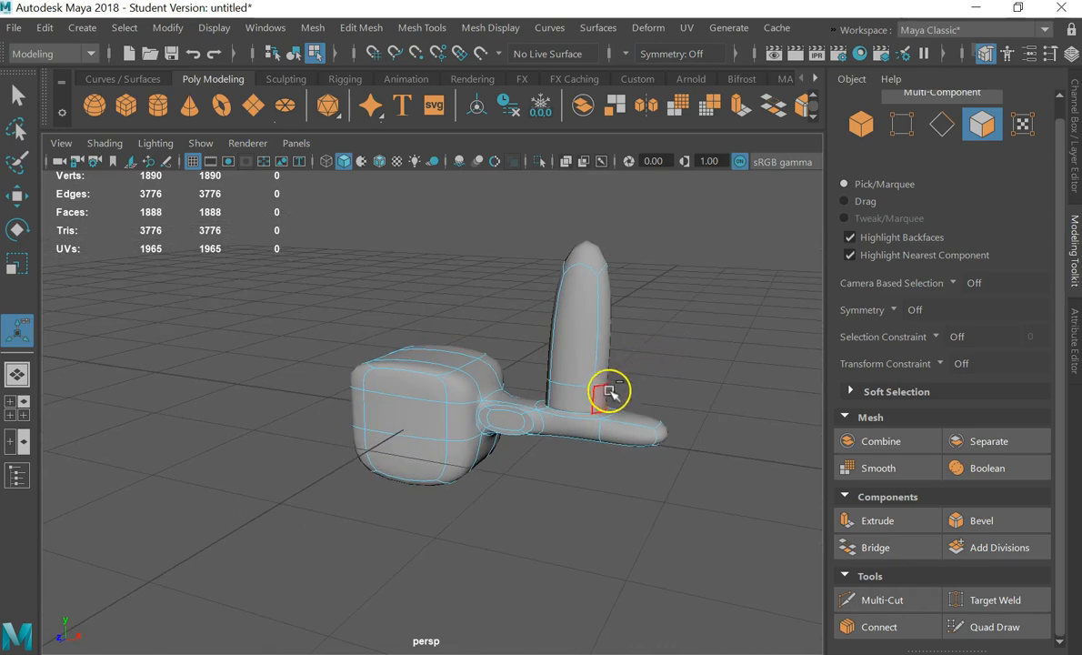
# Undo the upward extrusion and the accidental two-face extrusion on the arm, back to the plain arm
pyautogui.hotkey('ctrl', 'z')
pyautogui.hotkey('ctrl', 'z')
pyautogui.hotkey('ctrl', 'z')
pyautogui.hotkey('ctrl', 'z')
pyautogui.hotkey('ctrl', 'z')
pyautogui.hotkey('ctrl', 'z')
pyautogui.hotkey('ctrl', 'z')
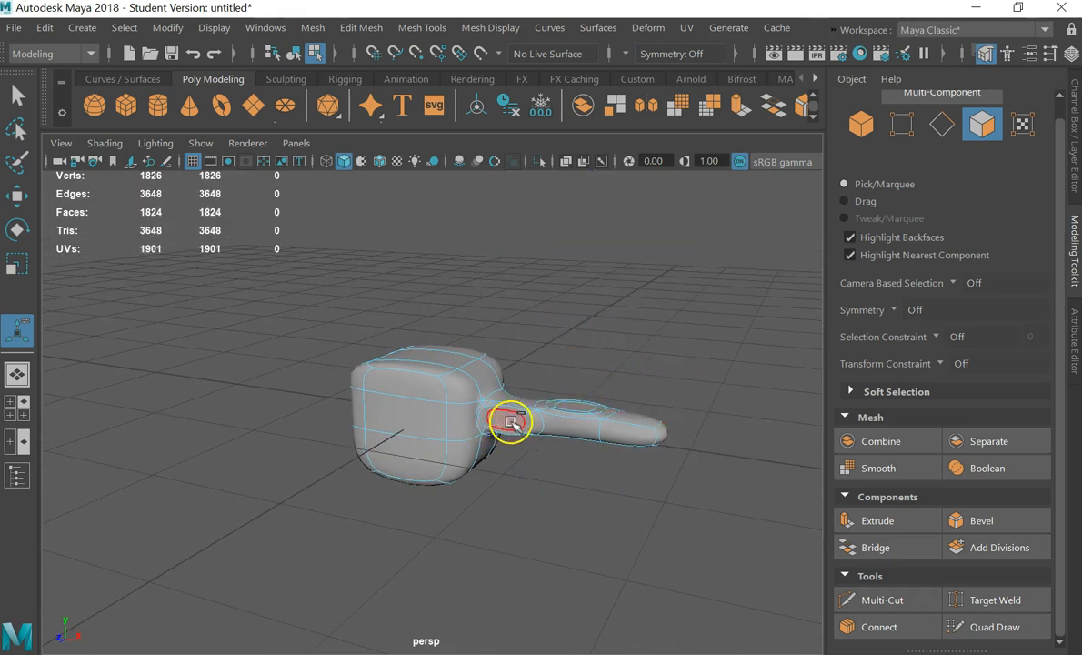
pyautogui.scroll(5, 546, 418)
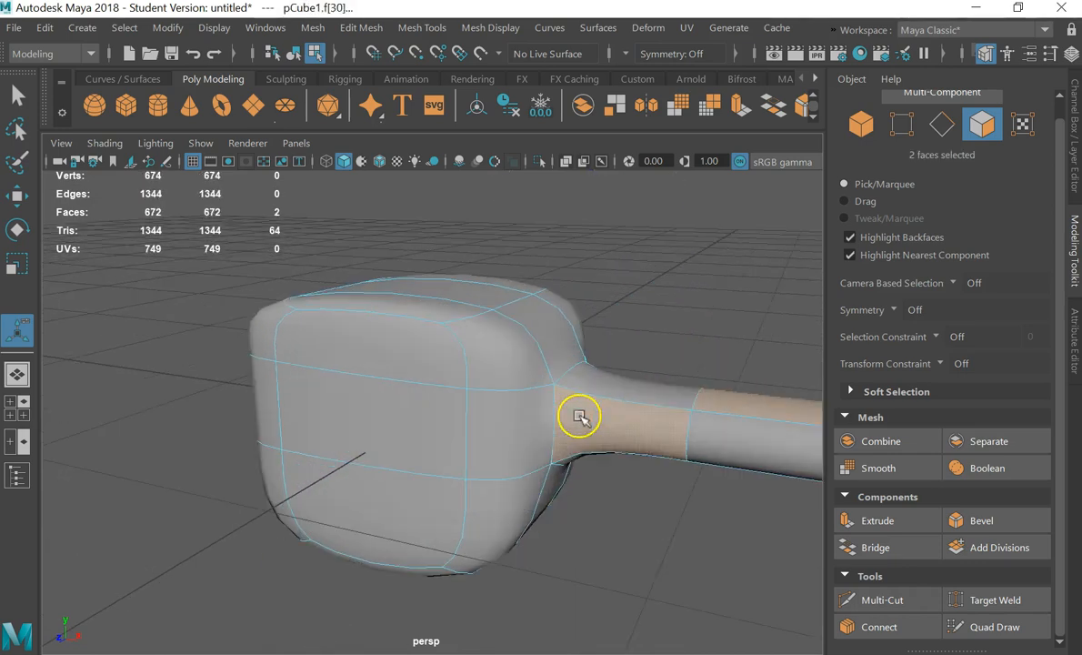
pyautogui.scroll(-5, 576, 454)
pyautogui.hotkey('ctrl', 'z')
pyautogui.hotkey('ctrl', 'z')
# Select the arm's middle top face alone and extrude it upward about 1.41 with 2 divisions
pyautogui.keyDown('alt'); pyautogui.moveTo(662, 527); pyautogui.dragTo(460, 463); pyautogui.keyUp('alt')
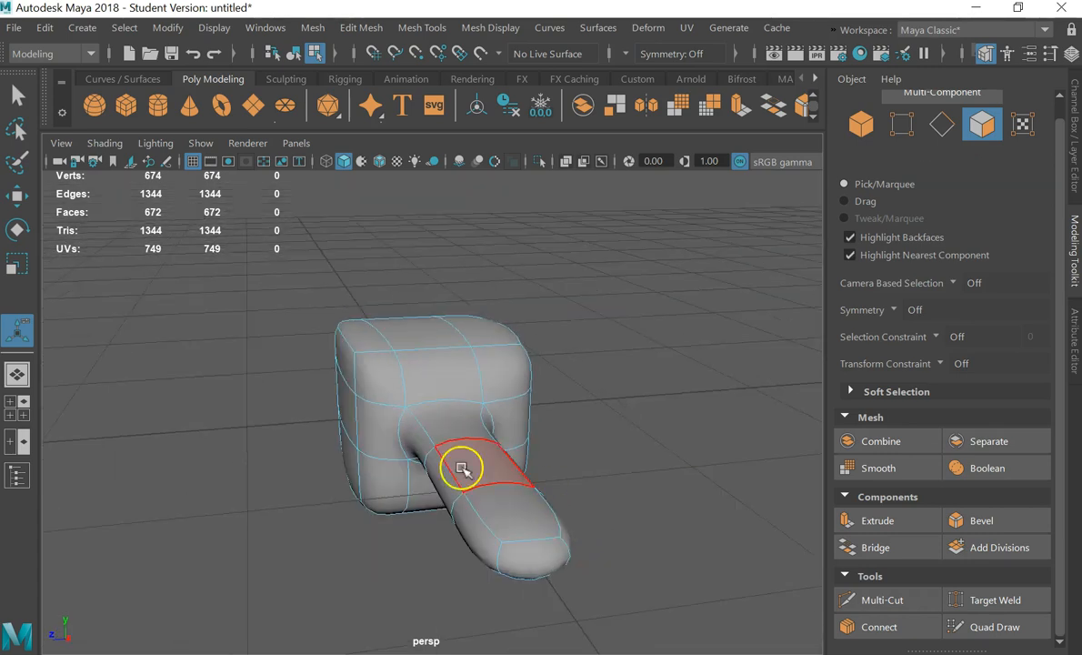
pyautogui.click(460, 464)
pyautogui.keyDown('alt'); pyautogui.moveTo(423, 519); pyautogui.dragTo(488, 596); pyautogui.keyUp('alt')
pyautogui.keyDown('alt'); pyautogui.moveTo(488, 596); pyautogui.dragTo(451, 566, button='middle'); pyautogui.keyUp('alt')
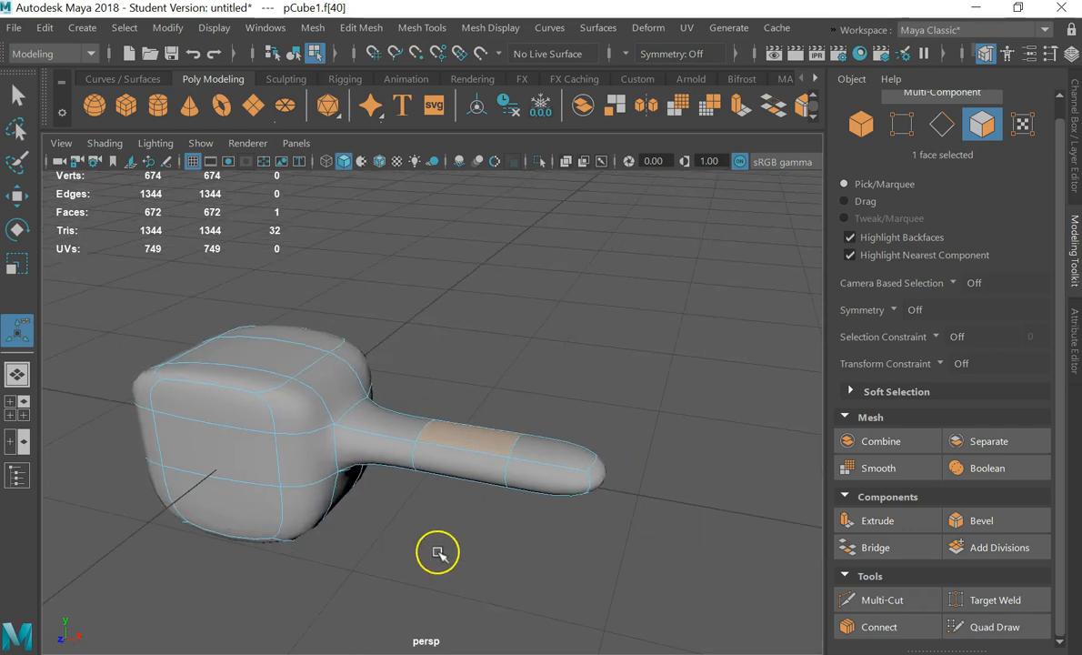
pyautogui.hotkey('ctrl', 'e')
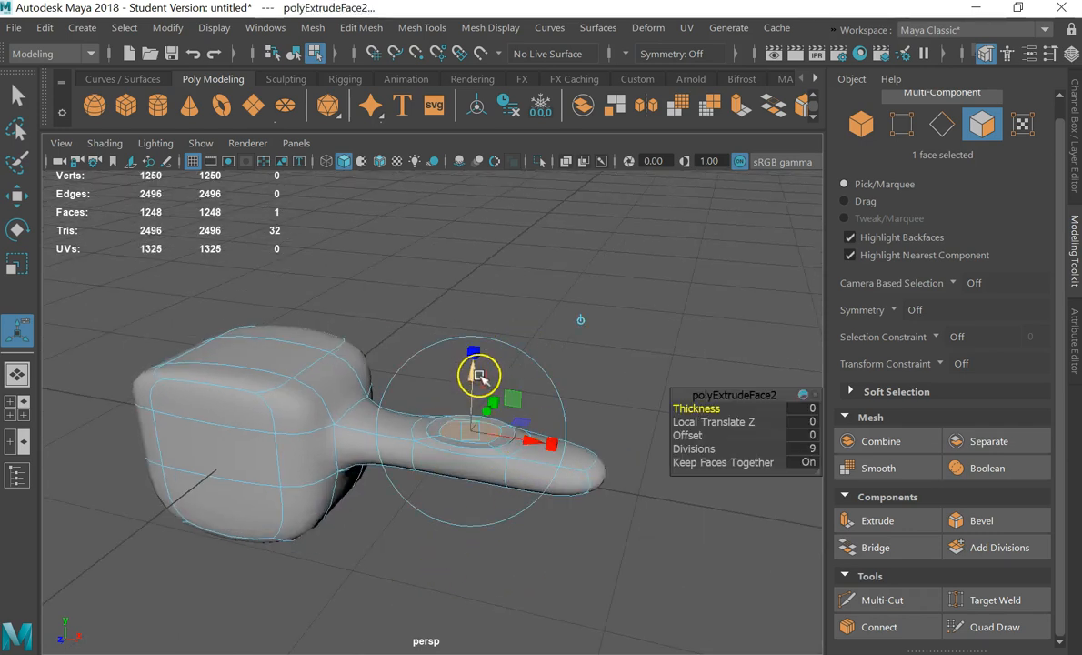
pyautogui.moveTo(473, 374); pyautogui.dragTo(534, 51)
pyautogui.click(805, 437)
pyautogui.press('Tab')
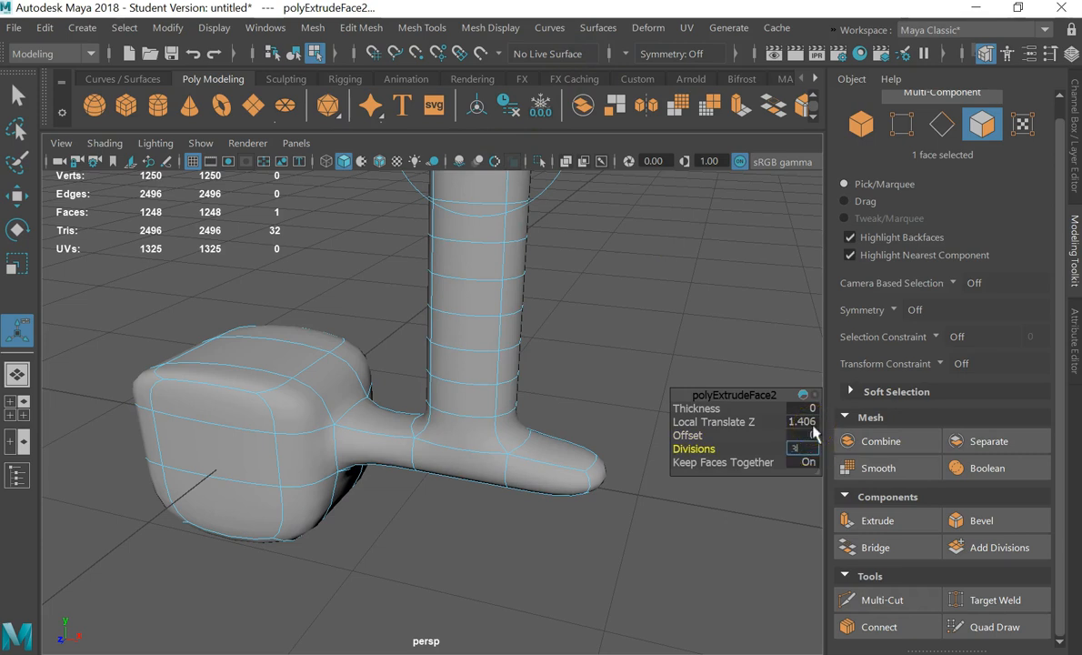
pyautogui.write('3')
pyautogui.press('Return')
pyautogui.write('2')
pyautogui.press('Return')
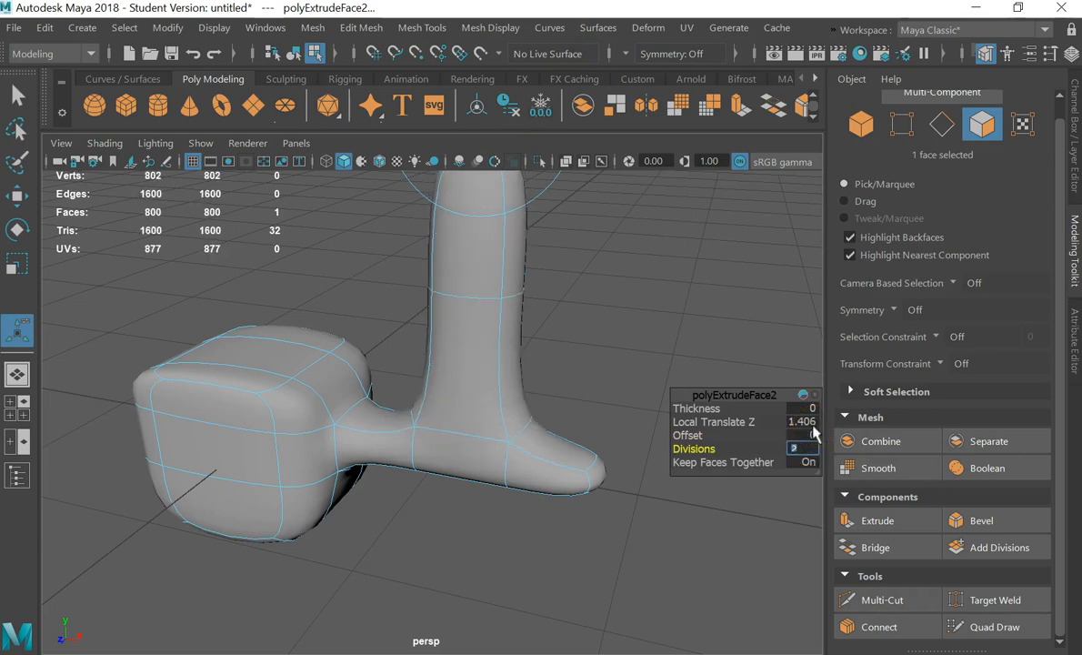
# Return to object selection, select the whole smoothed cube mesh and delete it
pyautogui.keyDown('alt'); pyautogui.moveTo(615, 397); pyautogui.dragTo(538, 391, button='right'); pyautogui.keyUp('alt')
pyautogui.keyDown('alt'); pyautogui.moveTo(538, 391); pyautogui.dragTo(572, 379); pyautogui.keyUp('alt')
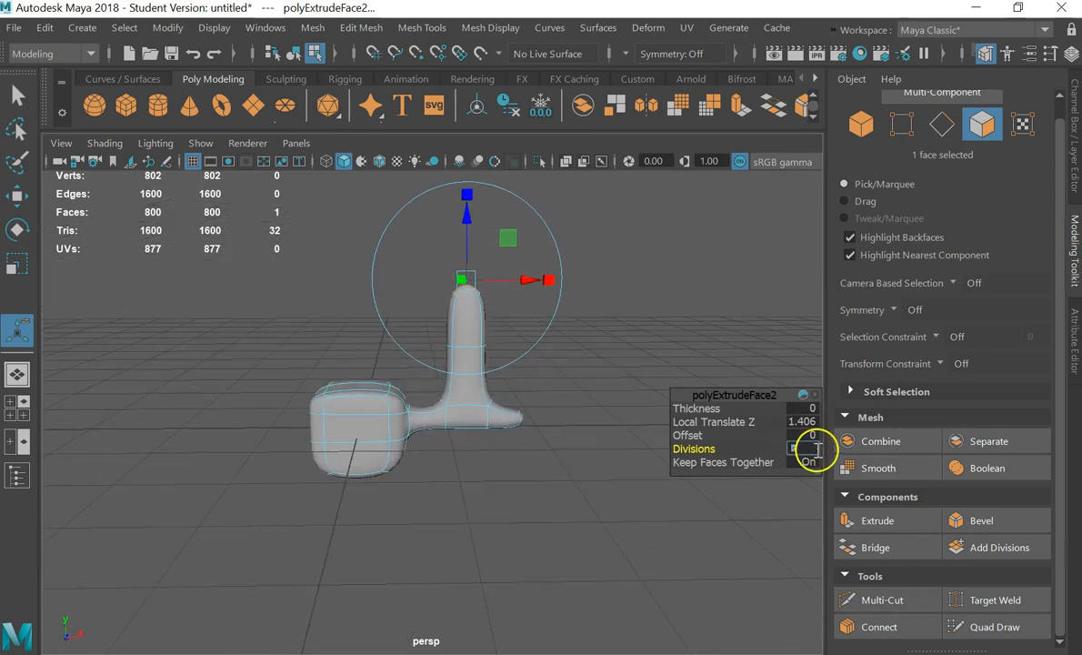
pyautogui.click(588, 420)
pyautogui.moveTo(471, 362); pyautogui.dragTo(560, 133, button='right')
pyautogui.moveTo(677, 276); pyautogui.dragTo(143, 484)
pyautogui.keyDown('alt'); pyautogui.moveTo(389, 471); pyautogui.dragTo(484, 465); pyautogui.keyUp('alt')
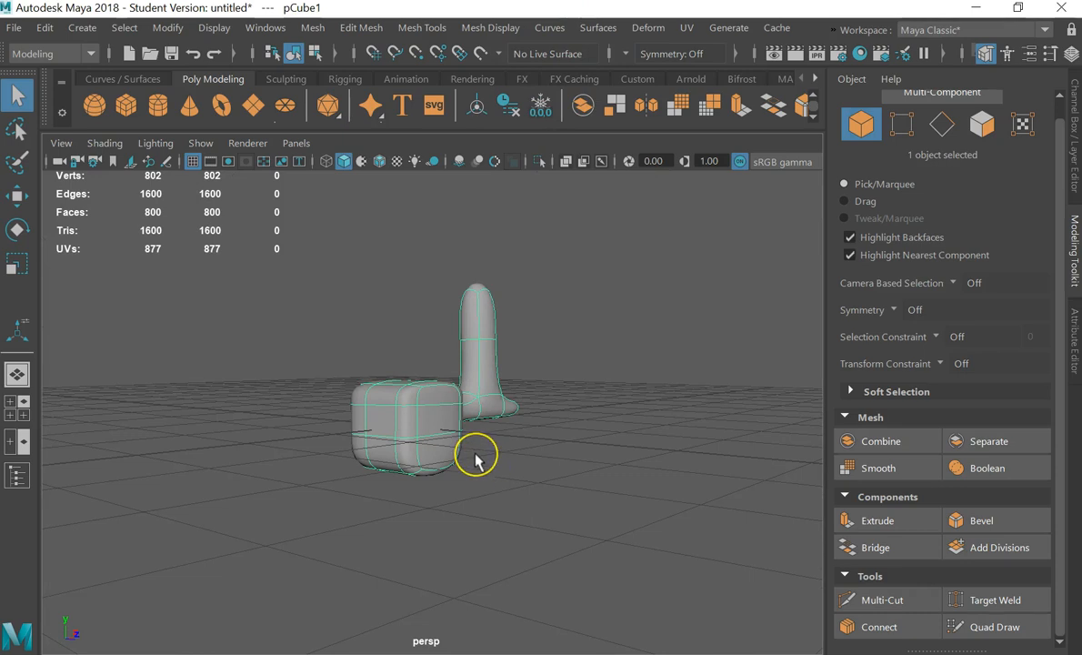
pyautogui.press('Delete')
# Create a new polygon cube and scale it down vertically into a flat slab
pyautogui.keyDown('alt'); pyautogui.moveTo(570, 555); pyautogui.dragTo(369, 428); pyautogui.keyUp('alt')
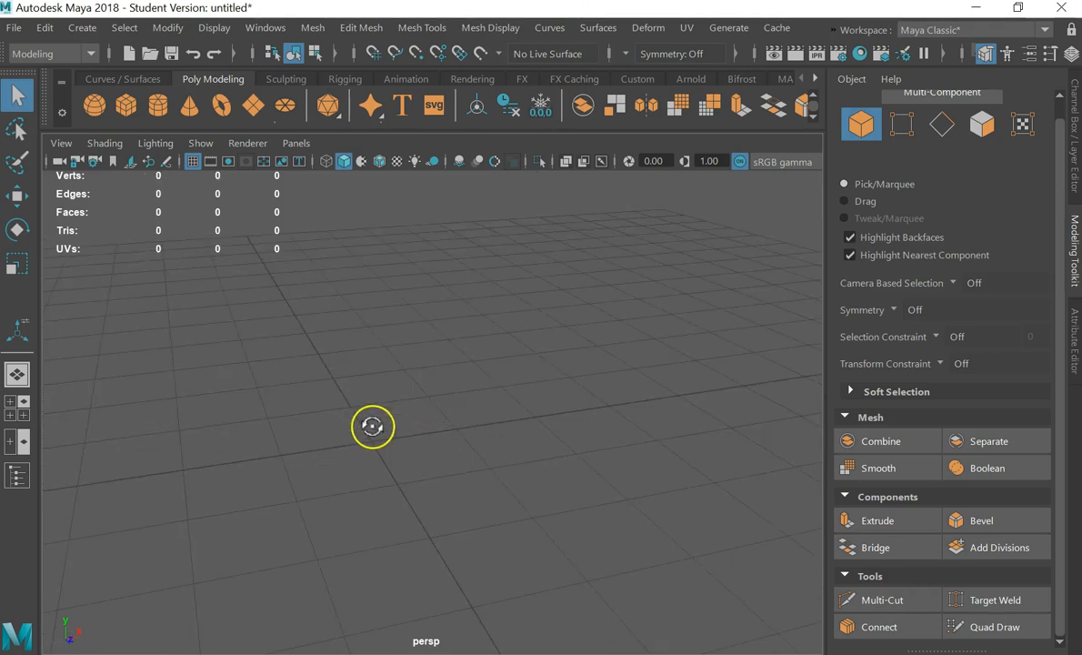
pyautogui.click(130, 107)
pyautogui.keyDown('alt'); pyautogui.moveTo(284, 449); pyautogui.dragTo(335, 487); pyautogui.keyUp('alt')
pyautogui.keyDown('alt'); pyautogui.moveTo(335, 486); pyautogui.dragTo(434, 357, button='middle'); pyautogui.keyUp('alt')
pyautogui.keyDown('alt'); pyautogui.moveTo(412, 380); pyautogui.dragTo(518, 464); pyautogui.keyUp('alt')
pyautogui.press('w')
pyautogui.press('e')
pyautogui.press('r')
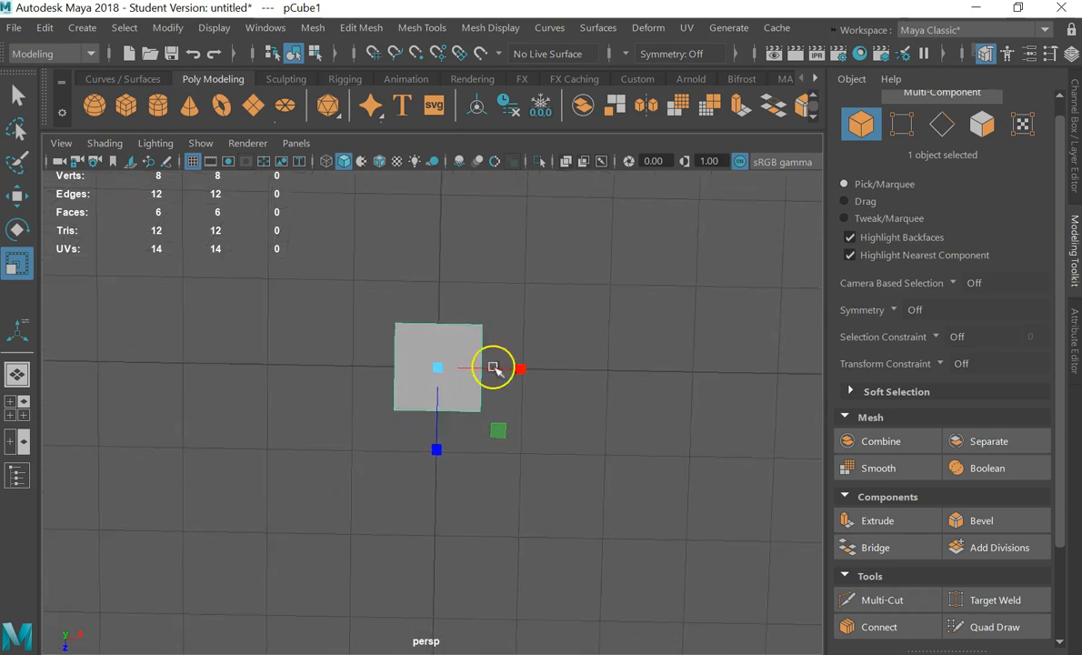
# Examine the slab from directly above at different zoom levels and open the hotbox over it
pyautogui.scroll(5, 493, 312)
pyautogui.scroll(1, 482, 353)
pyautogui.scroll(-3, 483, 352)
pyautogui.scroll(2, 478, 353)
pyautogui.scroll(-1, 474, 352)
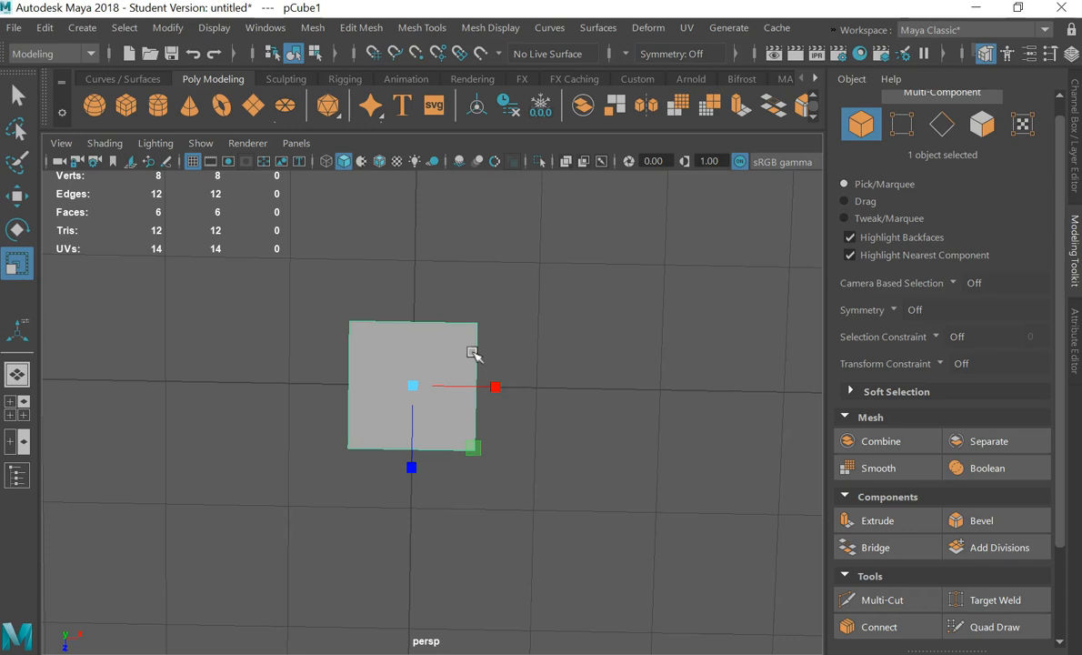
pyautogui.click(555, 369)
pyautogui.click(449, 360)
pyautogui.keyDown('alt'); pyautogui.moveTo(446, 360); pyautogui.dragTo(415, 329, button='middle'); pyautogui.keyUp('alt')
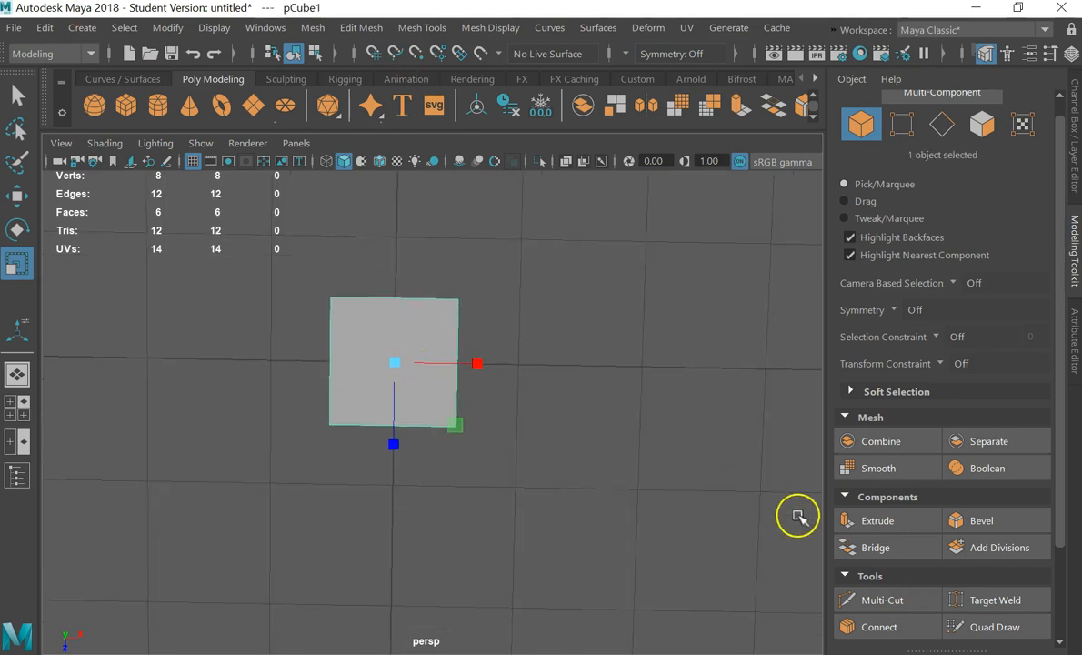
pyautogui.press('space')
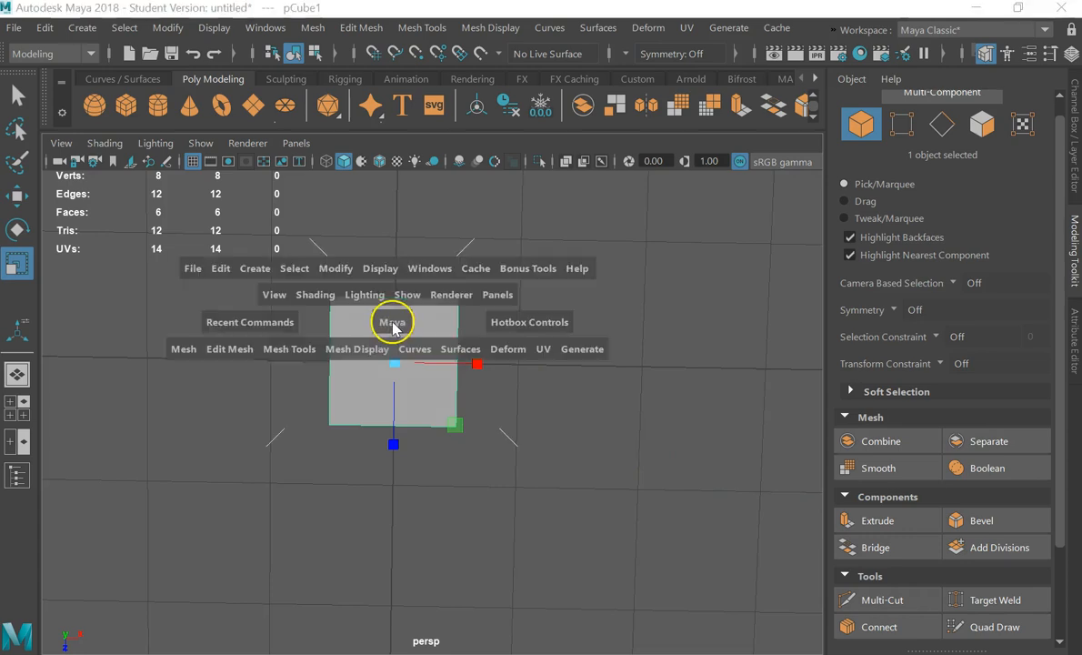
pyautogui.click(282, 353)
# Extrude the slab's end face on the positive X side by 1.82 with 5 divisions, then deselect it
pyautogui.keyDown('alt'); pyautogui.moveTo(397, 419); pyautogui.dragTo(570, 334); pyautogui.keyUp('alt')
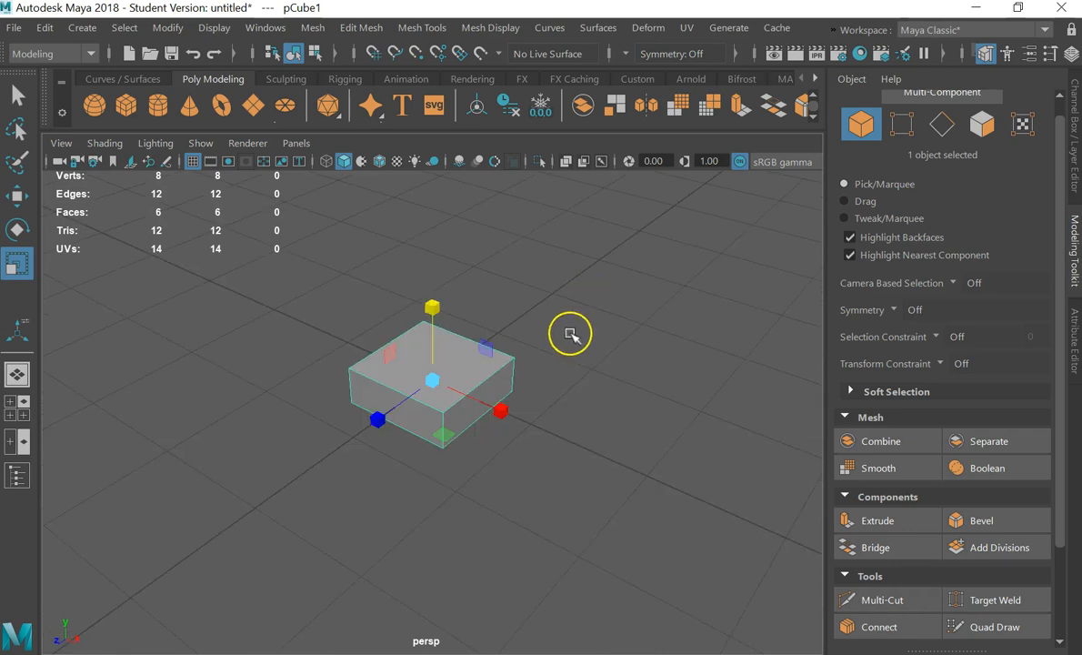
pyautogui.moveTo(500, 389); pyautogui.dragTo(505, 173, button='right')
pyautogui.click(493, 402)
pyautogui.hotkey('ctrl', 'e')
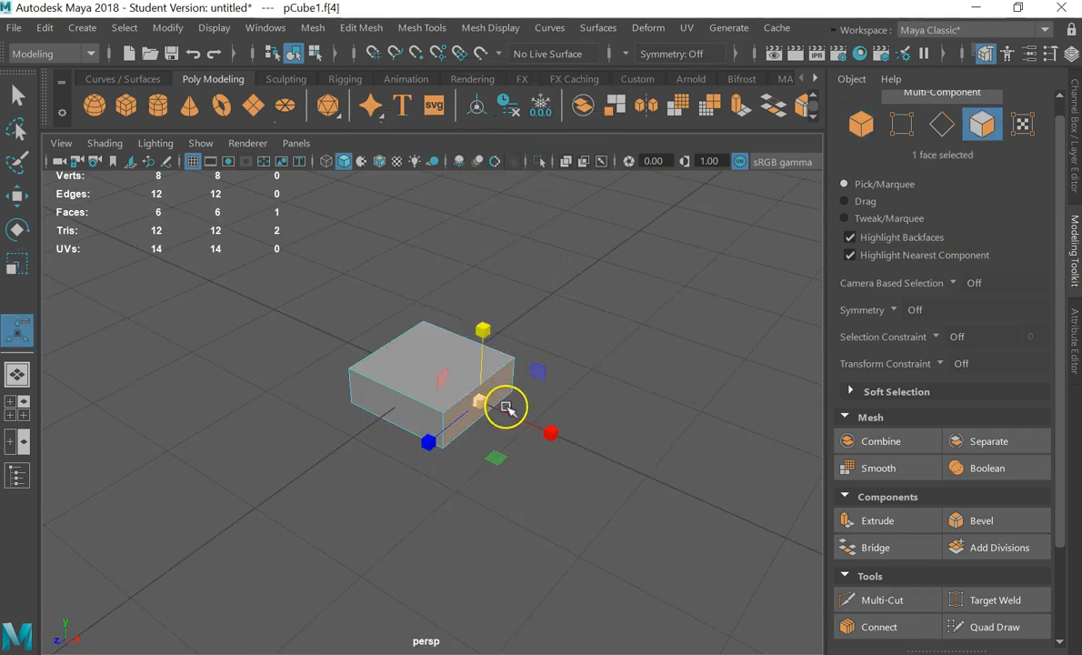
pyautogui.moveTo(534, 427); pyautogui.dragTo(773, 531)
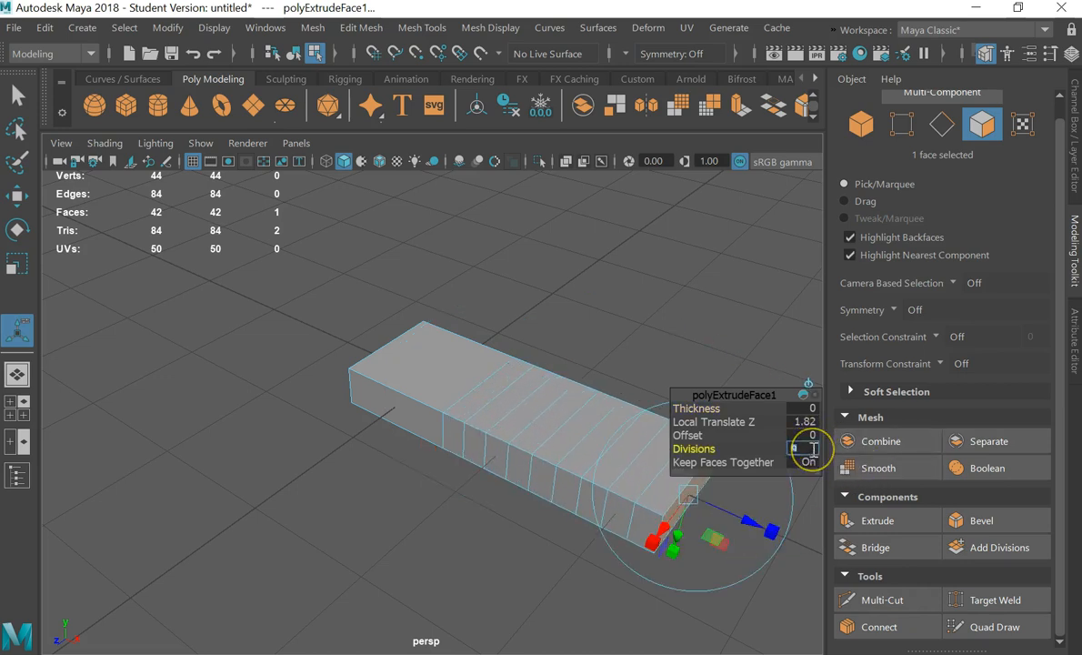
pyautogui.press('Return')
pyautogui.keyDown('alt'); pyautogui.moveTo(490, 411); pyautogui.dragTo(481, 365); pyautogui.keyUp('alt')
pyautogui.click(517, 270)
# Show the extruded slab in a maximized top view and bring it close enough for editing
pyautogui.press('space')
pyautogui.press('space')
pyautogui.scroll(2, 361, 500)
pyautogui.press('space')
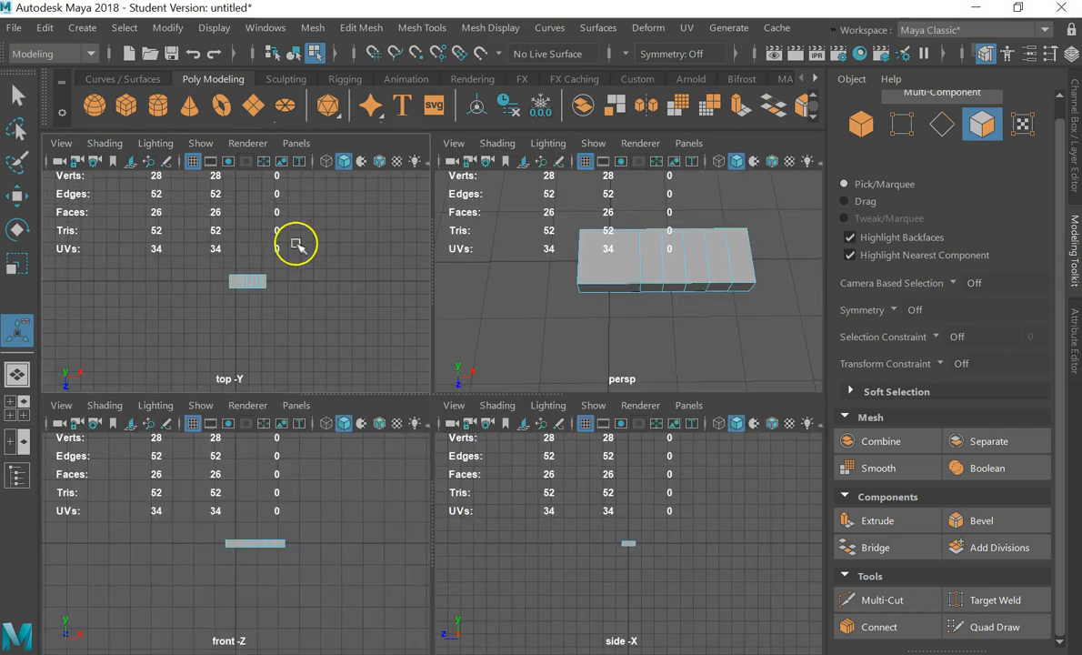
pyautogui.press('space')
pyautogui.scroll(3, 482, 403)
# Select the faces of the slab's four inner extruded segments and scale them wider along Z
pyautogui.moveTo(657, 380); pyautogui.dragTo(657, 171, button='right')
pyautogui.moveTo(658, 318); pyautogui.dragTo(586, 541)
pyautogui.press('w')
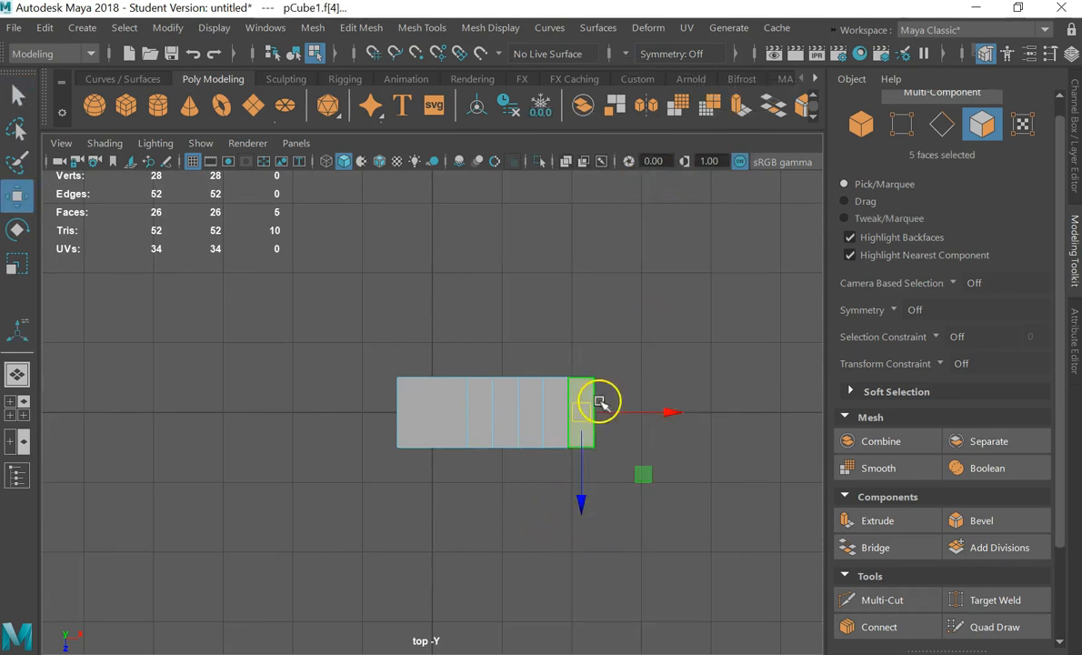
pyautogui.moveTo(556, 350); pyautogui.dragTo(513, 566)
pyautogui.press('e')
pyautogui.press('r')
pyautogui.click(514, 541)
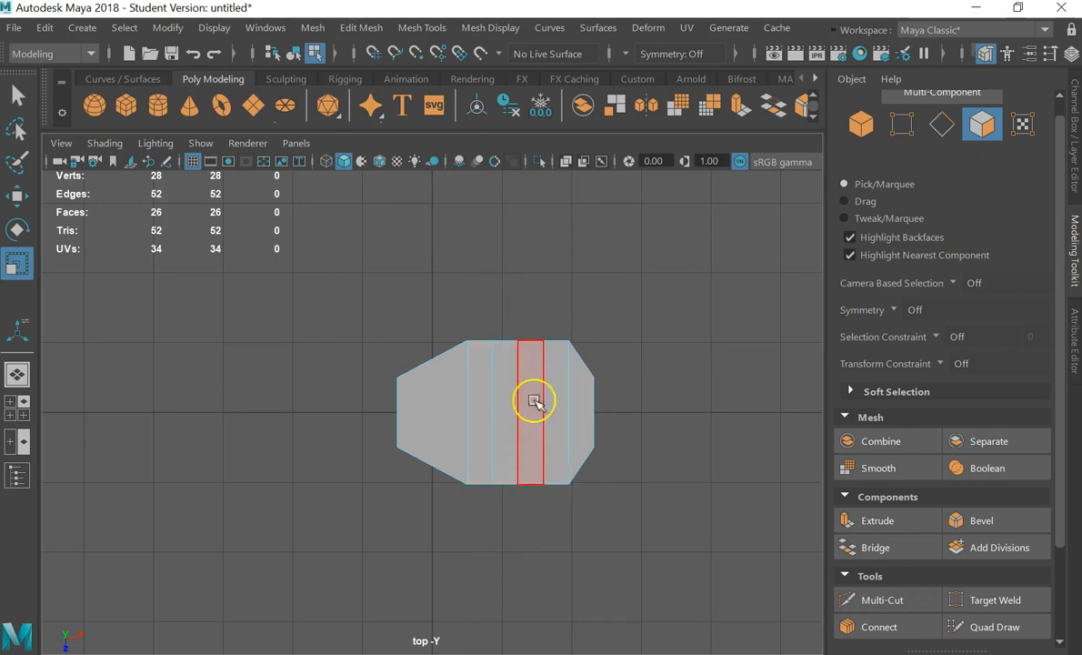
# Scale the two central segments' faces wider still along Z and deselect them
pyautogui.moveTo(507, 314); pyautogui.dragTo(524, 573)
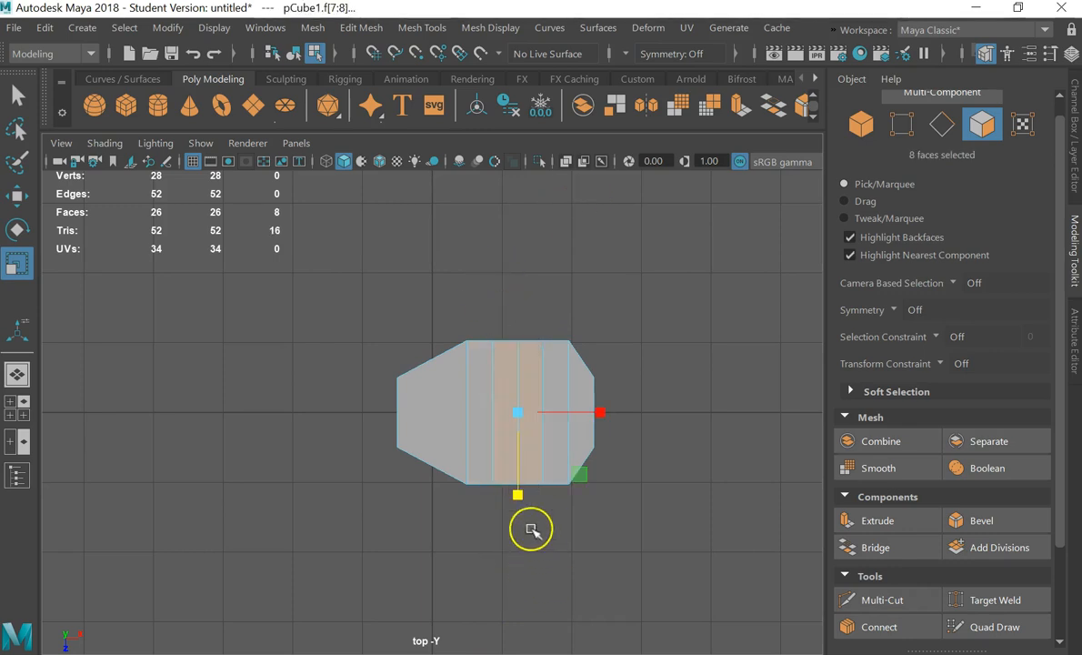
pyautogui.moveTo(515, 500); pyautogui.dragTo(515, 551)
pyautogui.click(669, 459)
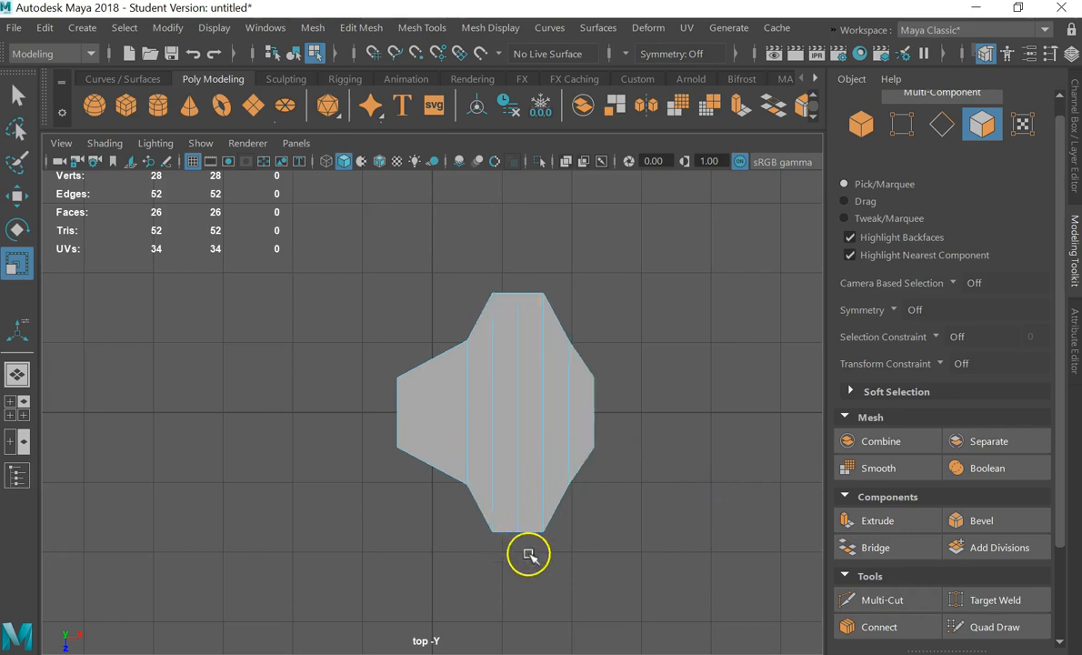
# Move the centre-line vertices on both long sides of the shape outward along Z to form pointed tips
pyautogui.moveTo(513, 460); pyautogui.dragTo(495, 87, button='right')
pyautogui.moveTo(530, 518); pyautogui.dragTo(510, 551)
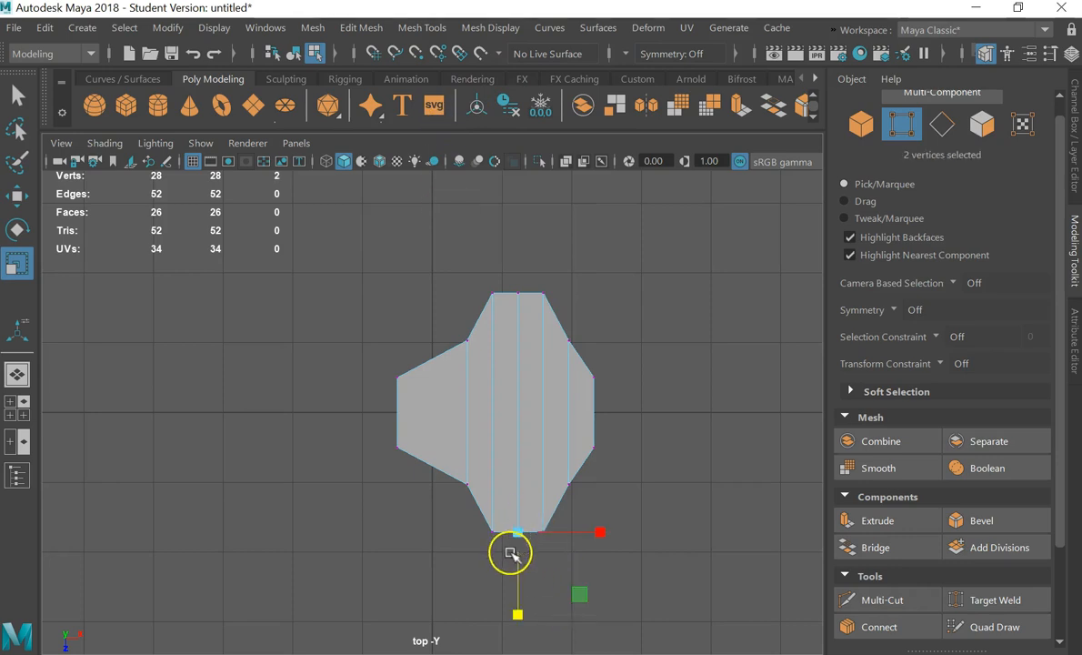
pyautogui.press('w')
pyautogui.moveTo(515, 615); pyautogui.dragTo(516, 647)
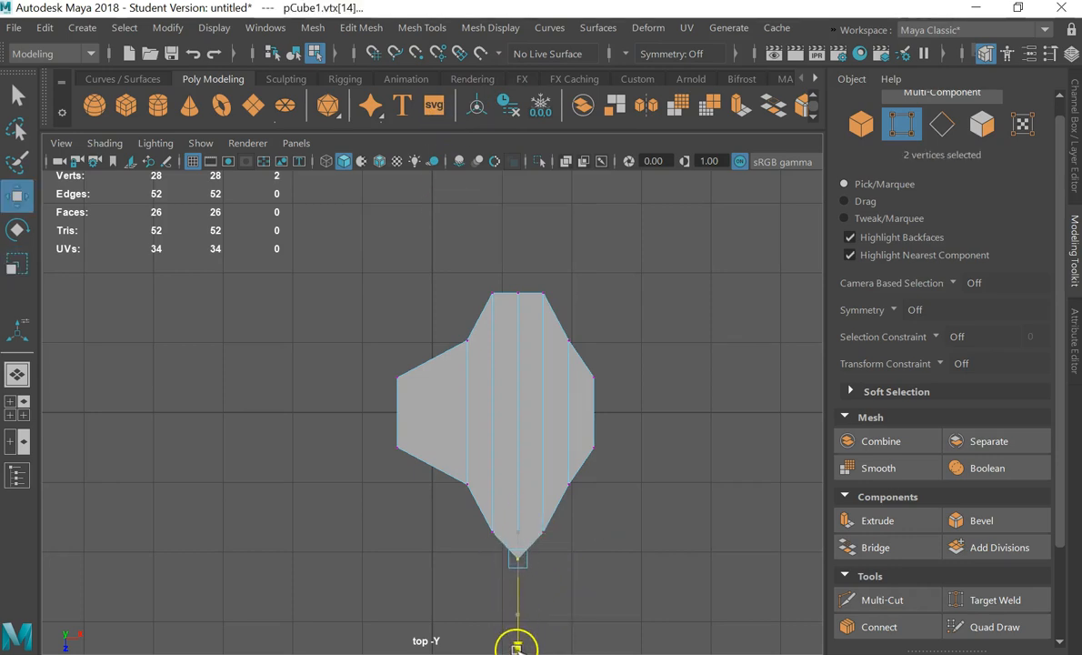
pyautogui.moveTo(503, 270); pyautogui.dragTo(528, 318)
pyautogui.moveTo(520, 385); pyautogui.dragTo(521, 357)
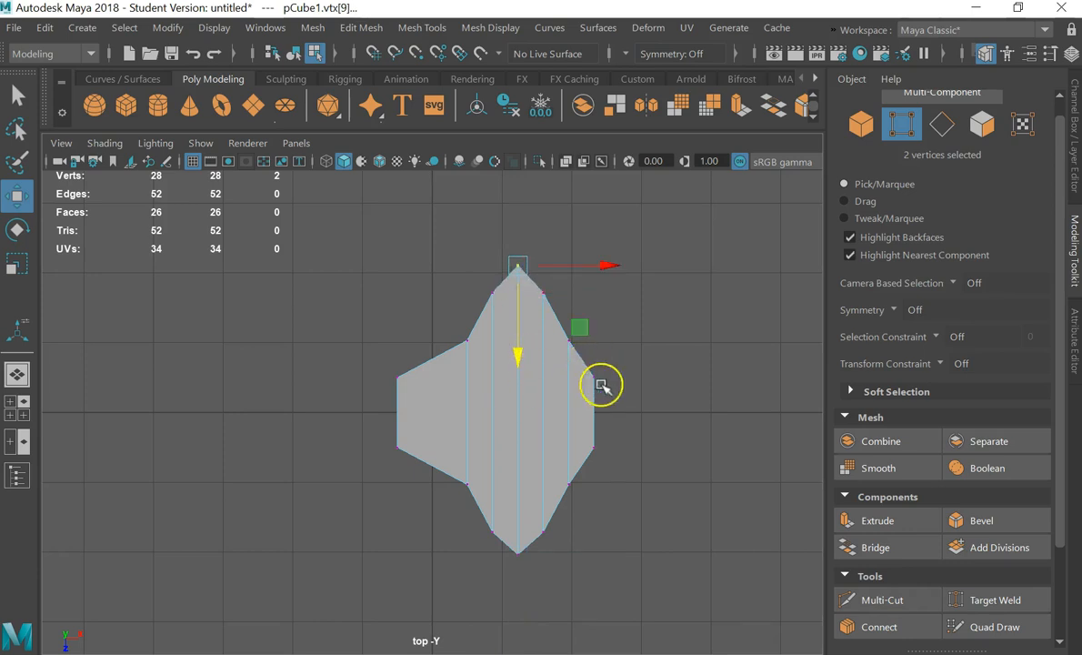
# Select the faces of the slab's end segment farthest from the origin and move them outward along X
pyautogui.moveTo(583, 360); pyautogui.dragTo(628, 476)
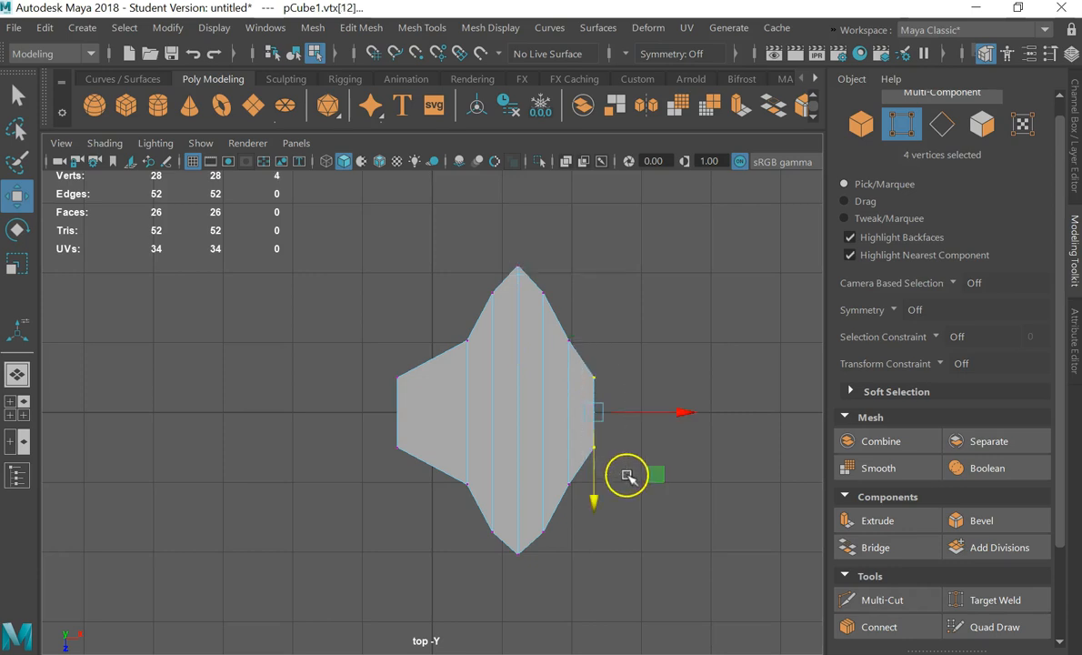
pyautogui.click(633, 465)
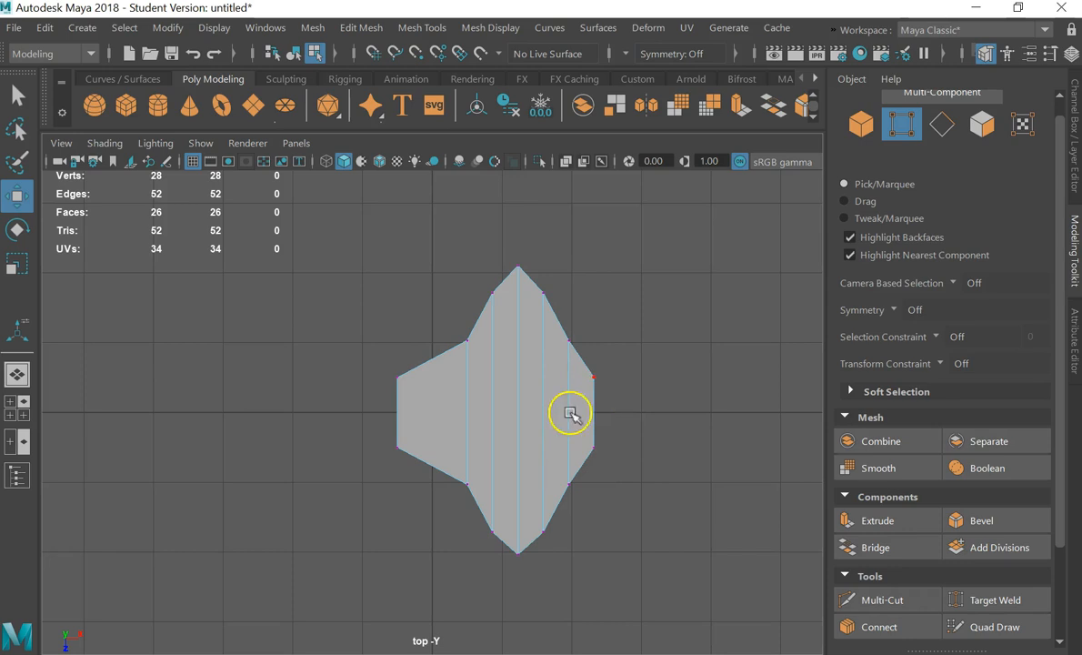
pyautogui.moveTo(577, 396); pyautogui.dragTo(571, 170, button='right')
pyautogui.moveTo(669, 350); pyautogui.dragTo(580, 518)
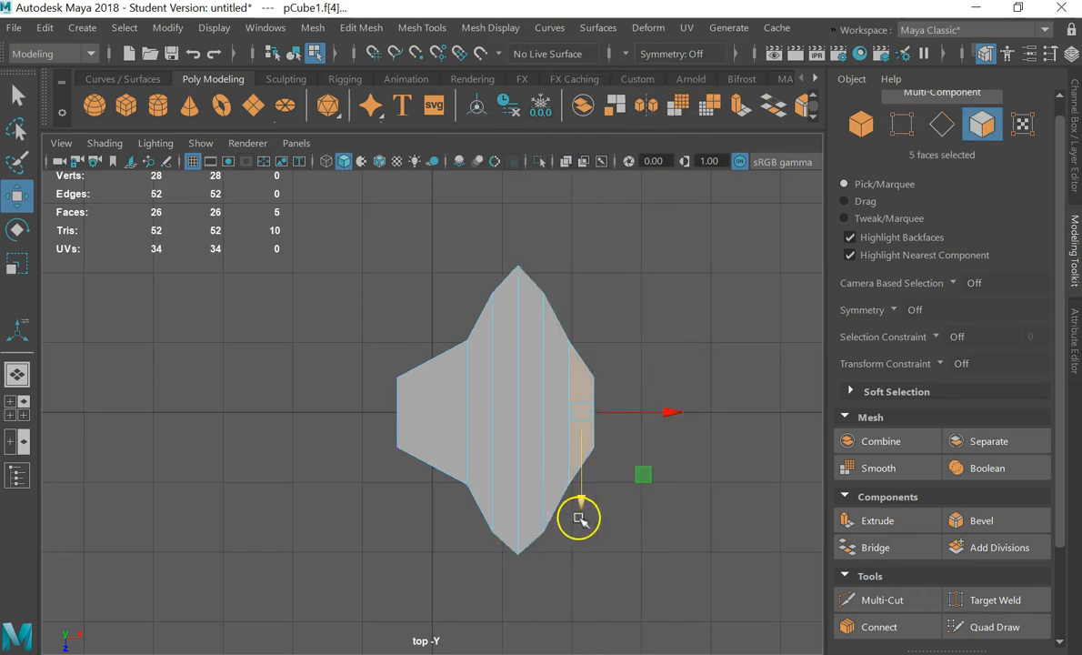
pyautogui.click(683, 321)
pyautogui.moveTo(686, 321); pyautogui.dragTo(586, 500)
pyautogui.moveTo(678, 415); pyautogui.dragTo(718, 416)
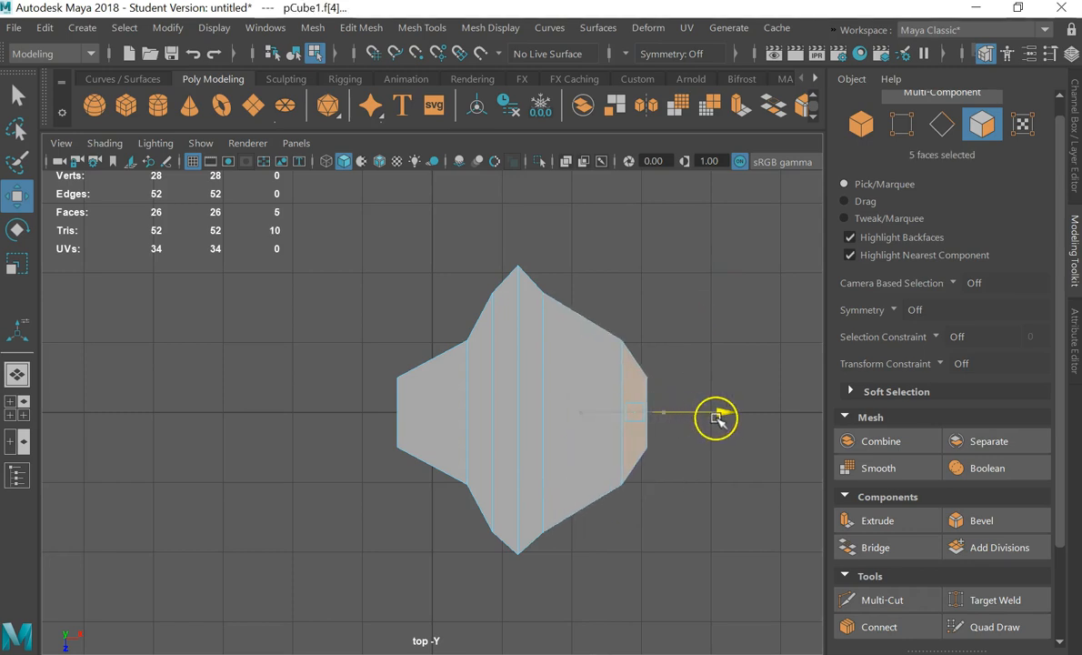
# Move the edge loop inside the stretched segment and the centre edge loop along X toward the wide end to even the spacing
pyautogui.moveTo(587, 382); pyautogui.dragTo(578, 73, button='right')
pyautogui.doubleClick(542, 333)
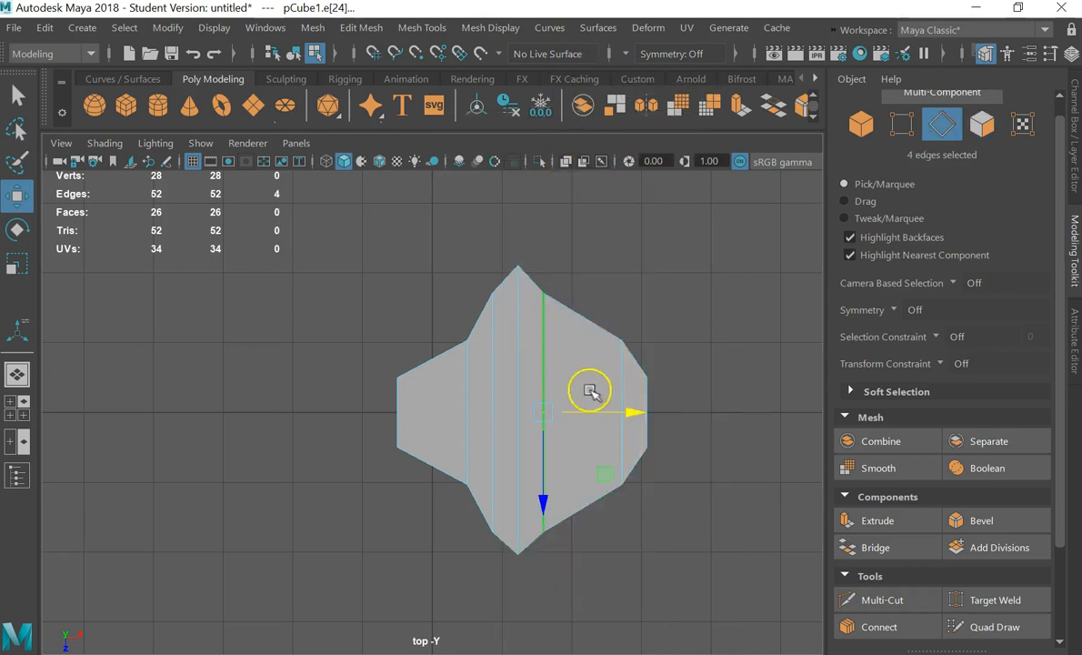
pyautogui.moveTo(633, 411); pyautogui.dragTo(681, 415)
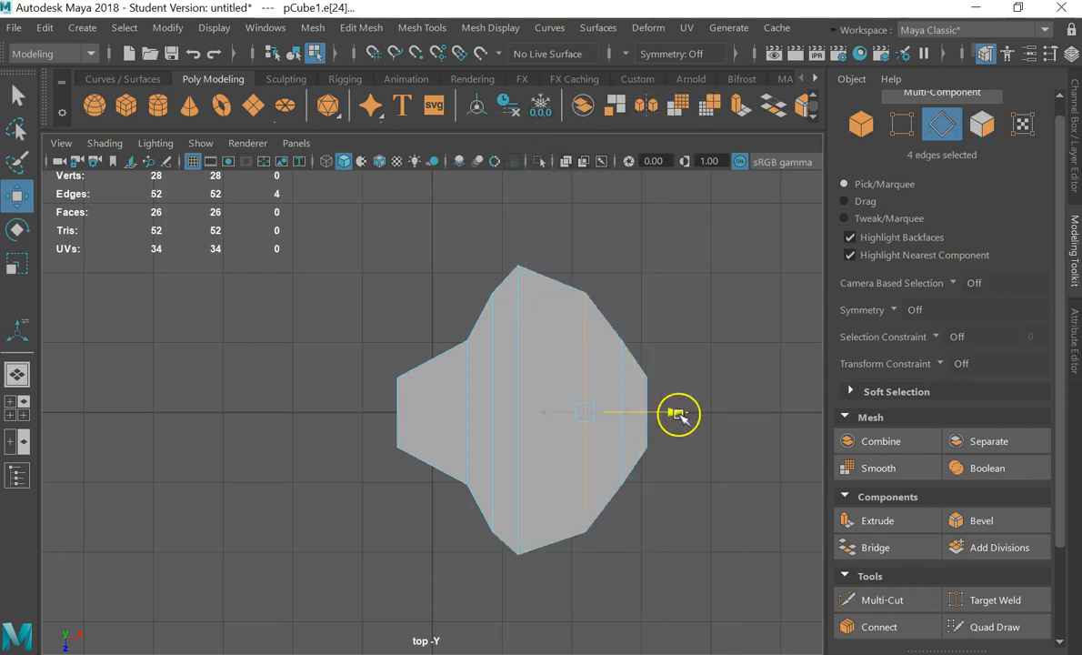
pyautogui.doubleClick(520, 337)
pyautogui.moveTo(601, 407); pyautogui.dragTo(630, 409)
# Return the shape to object mode and compare its smooth preview with the unsmoothed mesh, ending with smoothing off
pyautogui.moveTo(520, 305); pyautogui.dragTo(640, 152, button='right')
pyautogui.press('3')
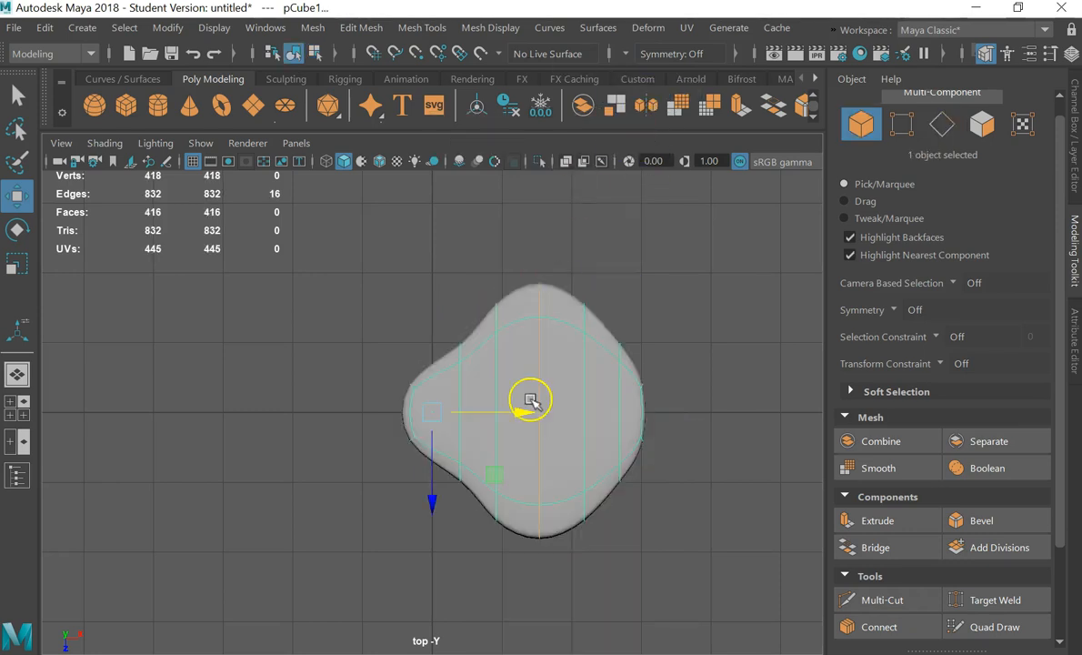
pyautogui.click(707, 354)
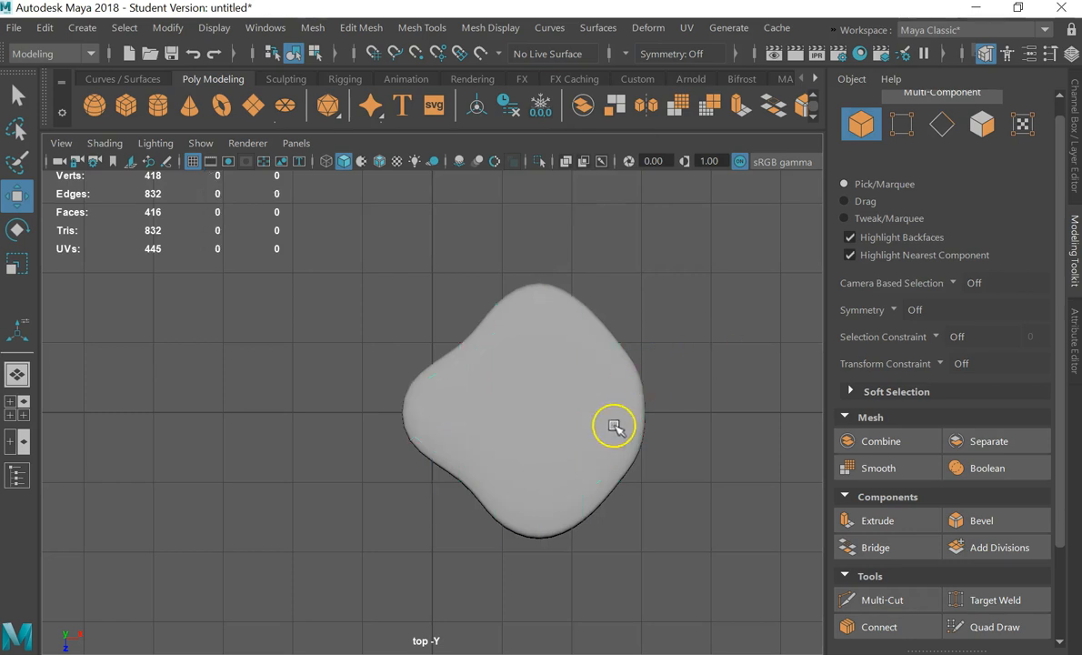
pyautogui.click(614, 426)
pyautogui.press('1')
pyautogui.press('2')
pyautogui.press('1')
pyautogui.press('3')
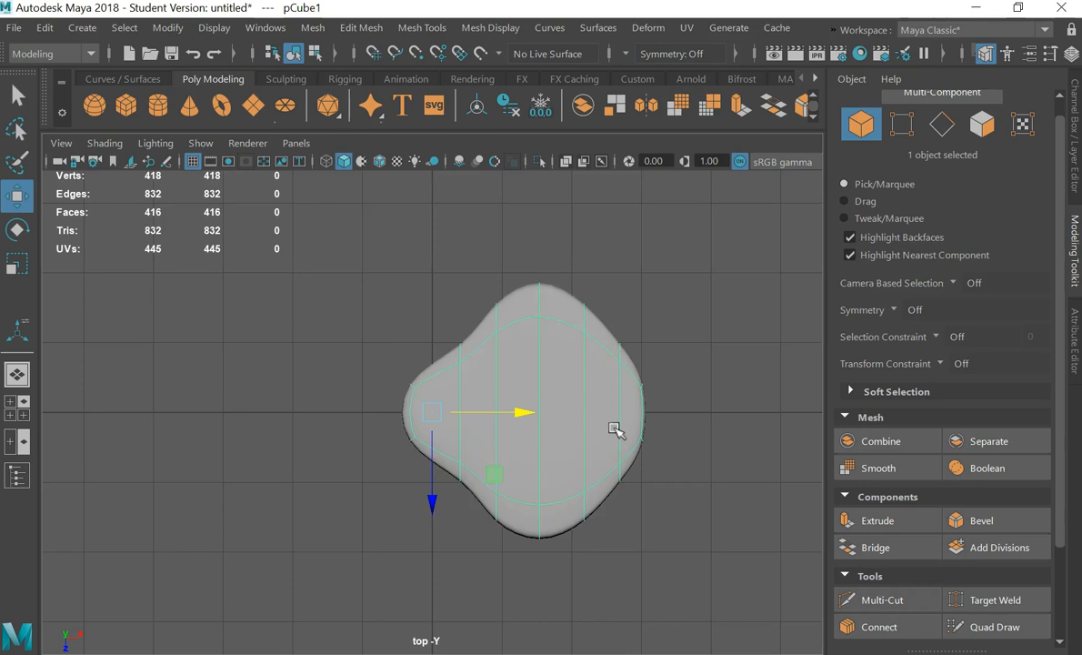
pyautogui.press('1')
# Show the shape in the perspective view and select it as a whole object
pyautogui.press('space')
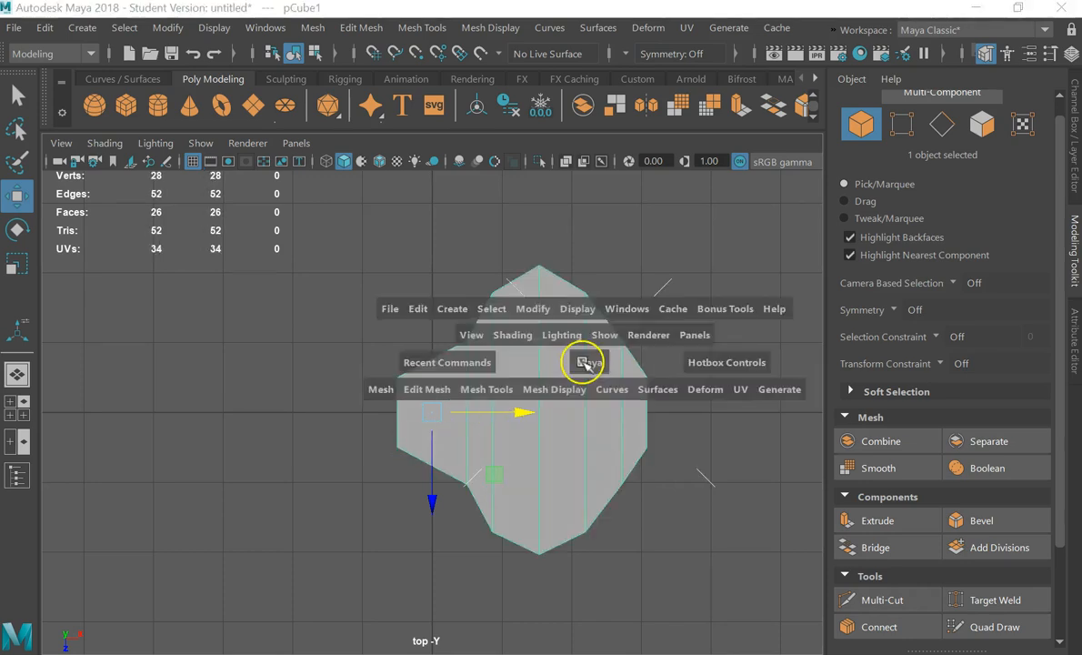
pyautogui.press('space')
pyautogui.keyDown('alt'); pyautogui.moveTo(541, 398); pyautogui.dragTo(537, 374); pyautogui.keyUp('alt')
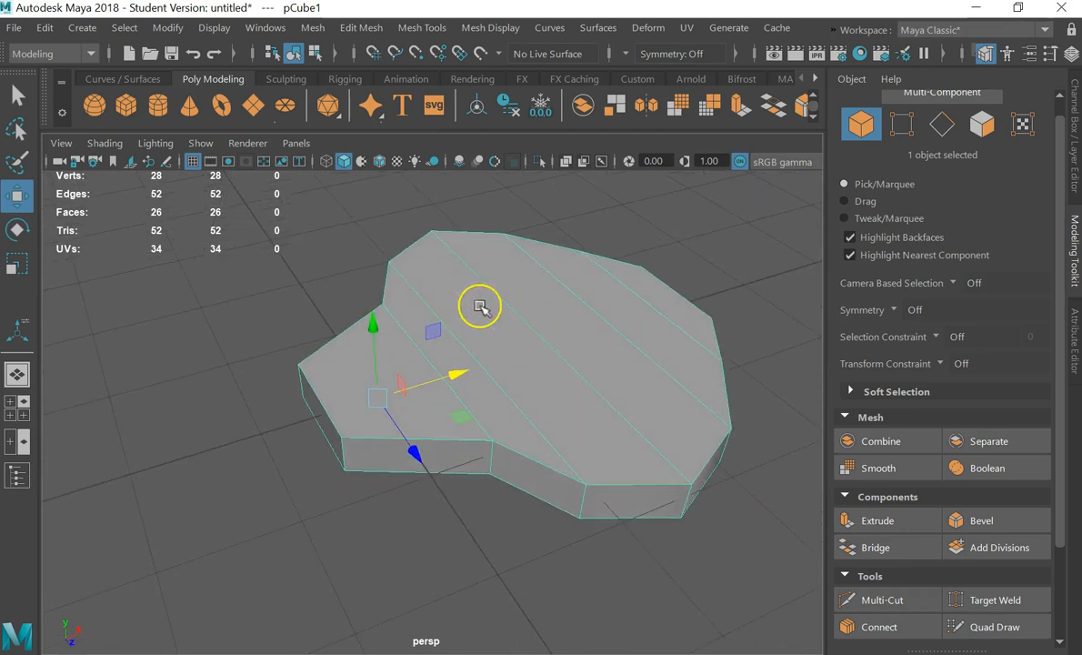
pyautogui.moveTo(443, 378); pyautogui.dragTo(496, 360)
pyautogui.click(329, 255)
pyautogui.click(642, 327)
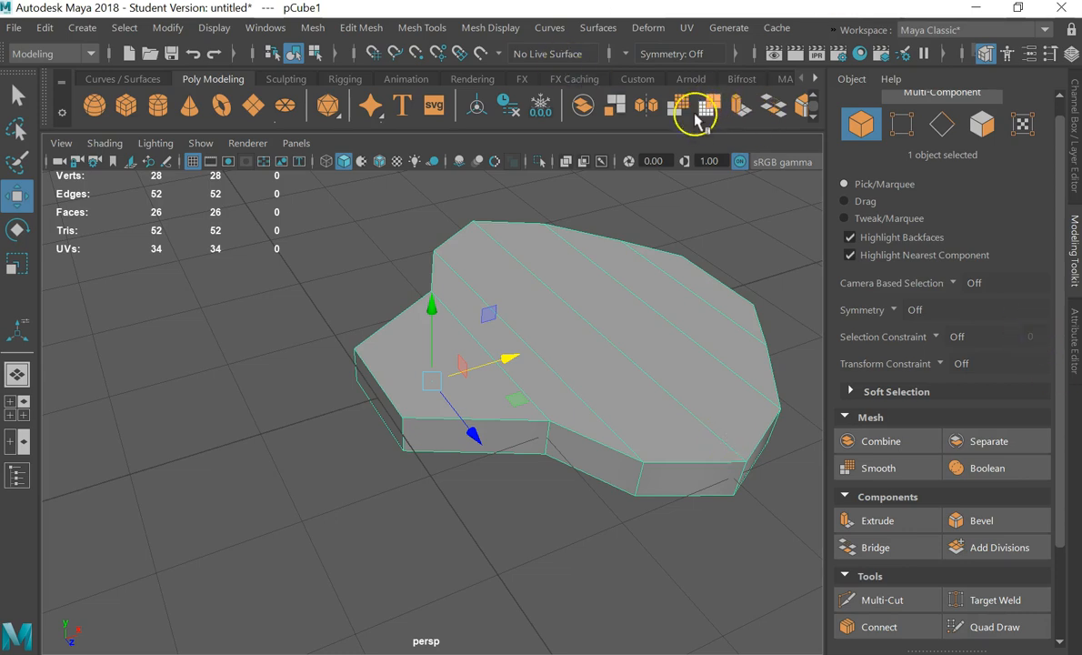
# Mirror the shape across the world X axis in the negative direction with offset 0, merged border and threshold 0.001
pyautogui.click(645, 108)
pyautogui.scroll(-4, 364, 489)
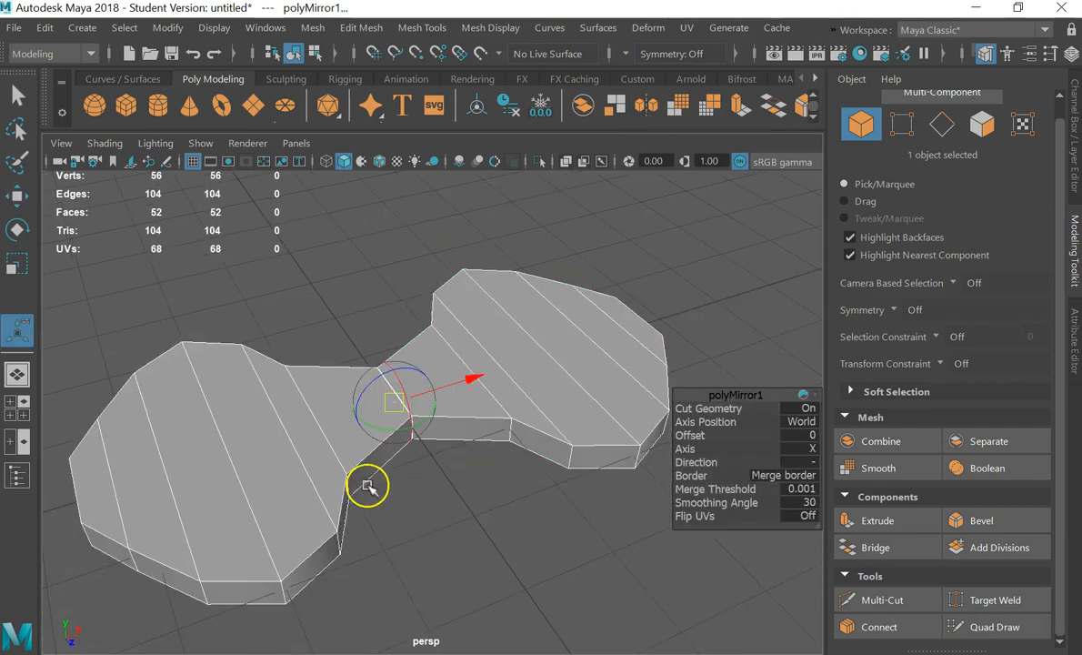
pyautogui.scroll(-1, 457, 375)
pyautogui.moveTo(473, 383); pyautogui.dragTo(474, 389)
pyautogui.click(812, 435)
pyautogui.write('0')
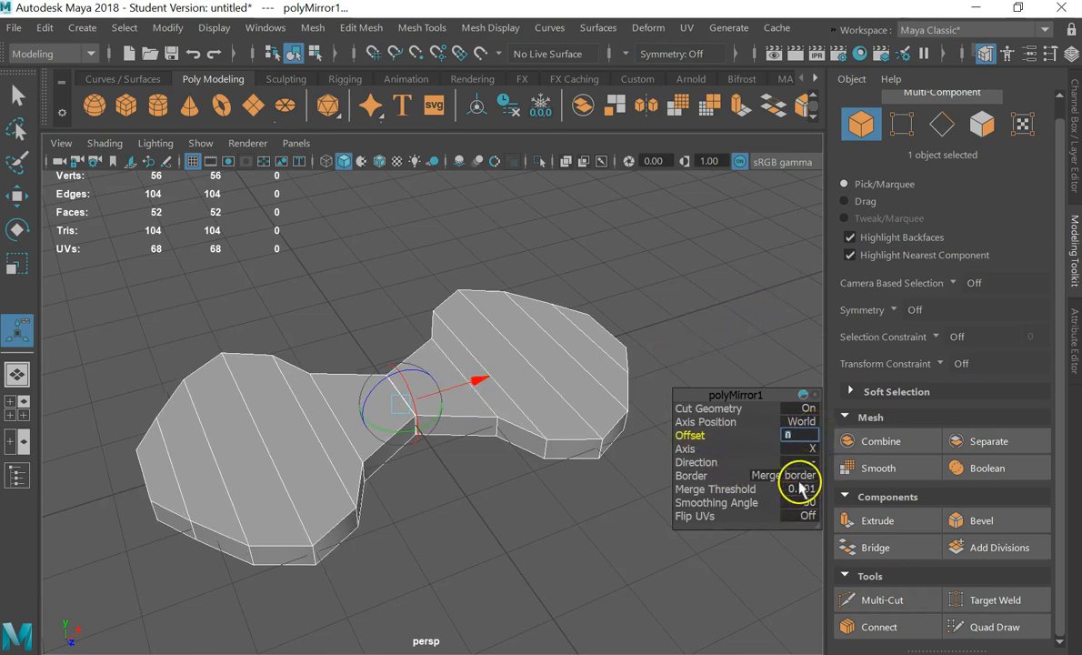
pyautogui.click(468, 500)
pyautogui.click(541, 385)
pyautogui.click(474, 520)
pyautogui.click(498, 398)
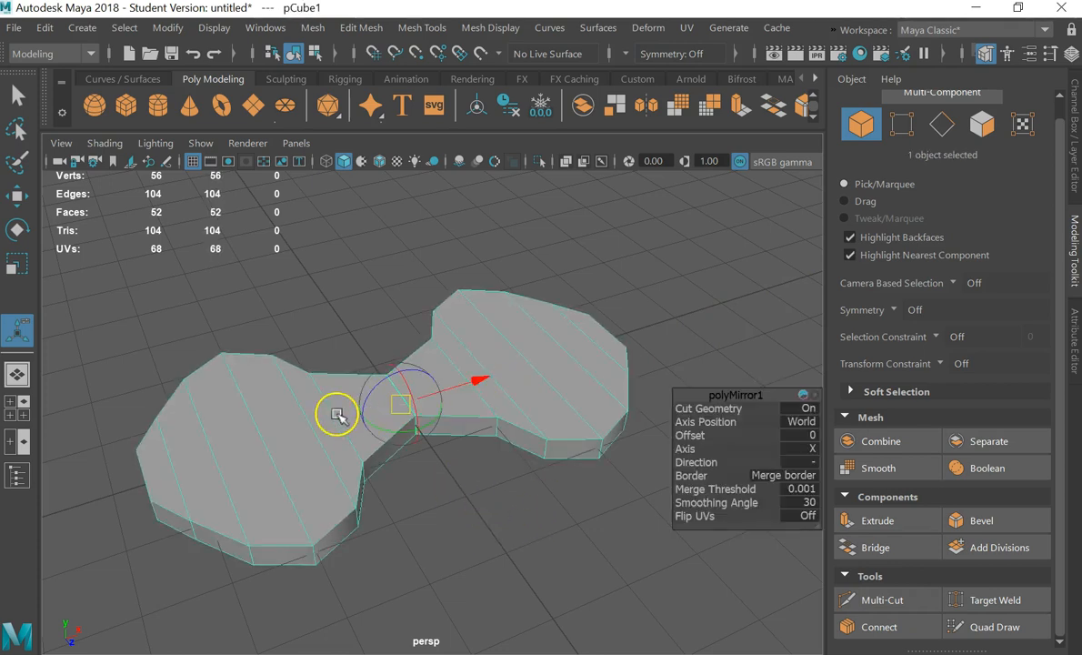
# Examine the seam between the original and mirrored halves up close from several angles
pyautogui.scroll(8, 336, 415)
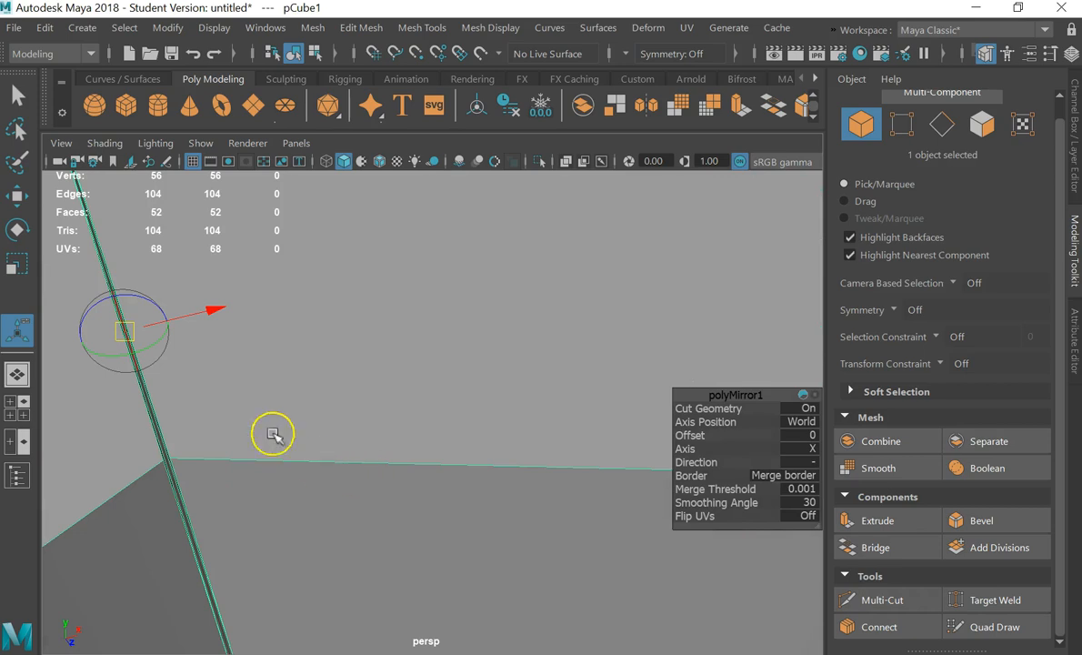
pyautogui.keyDown('alt'); pyautogui.moveTo(273, 434); pyautogui.dragTo(350, 362); pyautogui.keyUp('alt')
pyautogui.keyDown('alt'); pyautogui.moveTo(598, 367); pyautogui.dragTo(462, 350); pyautogui.keyUp('alt')
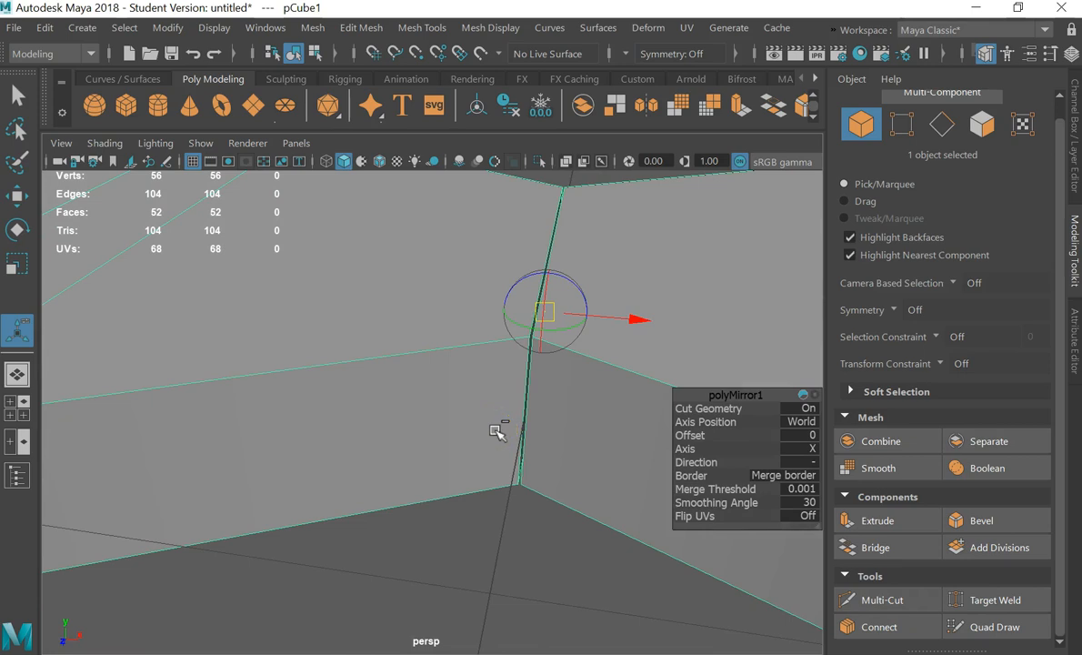
pyautogui.hotkey('ctrl', 'z')
pyautogui.hotkey('ctrl', 'z')
pyautogui.hotkey('ctrl', 'z')
pyautogui.hotkey('ctrl', 'z')
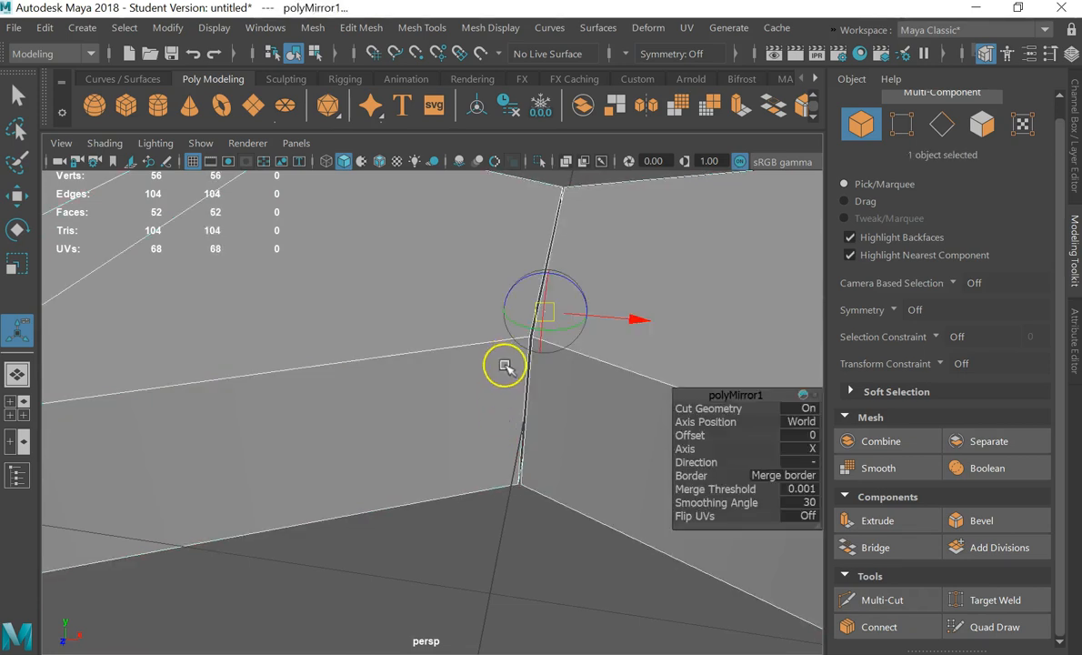
pyautogui.keyDown('alt'); pyautogui.moveTo(541, 290); pyautogui.dragTo(498, 383); pyautogui.keyUp('alt')
pyautogui.click(552, 374)
pyautogui.click(527, 281)
pyautogui.click(500, 442)
pyautogui.scroll(2, 471, 433)
pyautogui.scroll(4, 529, 434)
pyautogui.scroll(-4, 529, 435)
pyautogui.moveTo(525, 387)
pyautogui.keyDown('alt'); pyautogui.mouseDown()
pyautogui.moveTo(538, 402)
pyautogui.moveTo(543, 391)
pyautogui.mouseUp(); pyautogui.keyUp('alt')
# Undo the mirror operation to get back to the single selected half
pyautogui.hotkey('ctrl', 'z')
pyautogui.hotkey('ctrl', 'z')
pyautogui.hotkey('ctrl', 'z')
pyautogui.hotkey('ctrl', 'z')
pyautogui.hotkey('ctrl', 'z')
pyautogui.hotkey('ctrl', 'z')
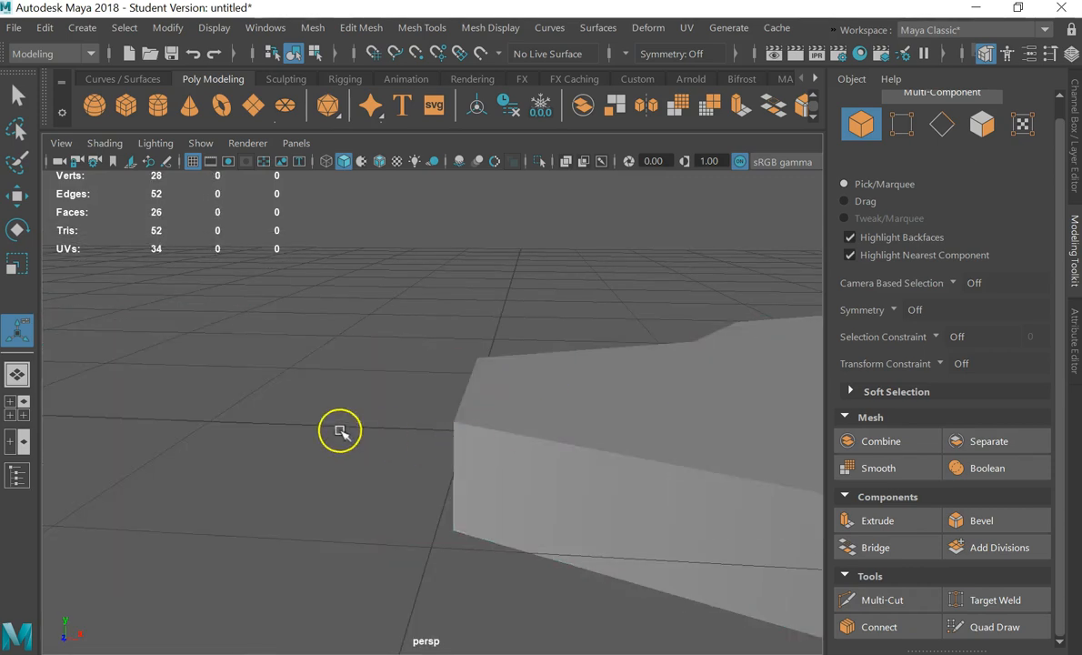
pyautogui.hotkey('ctrl', 'z')
pyautogui.hotkey('ctrl', 'z')
pyautogui.hotkey('ctrl', 'z')
pyautogui.keyDown('alt'); pyautogui.moveTo(522, 459); pyautogui.dragTo(532, 443); pyautogui.keyUp('alt')
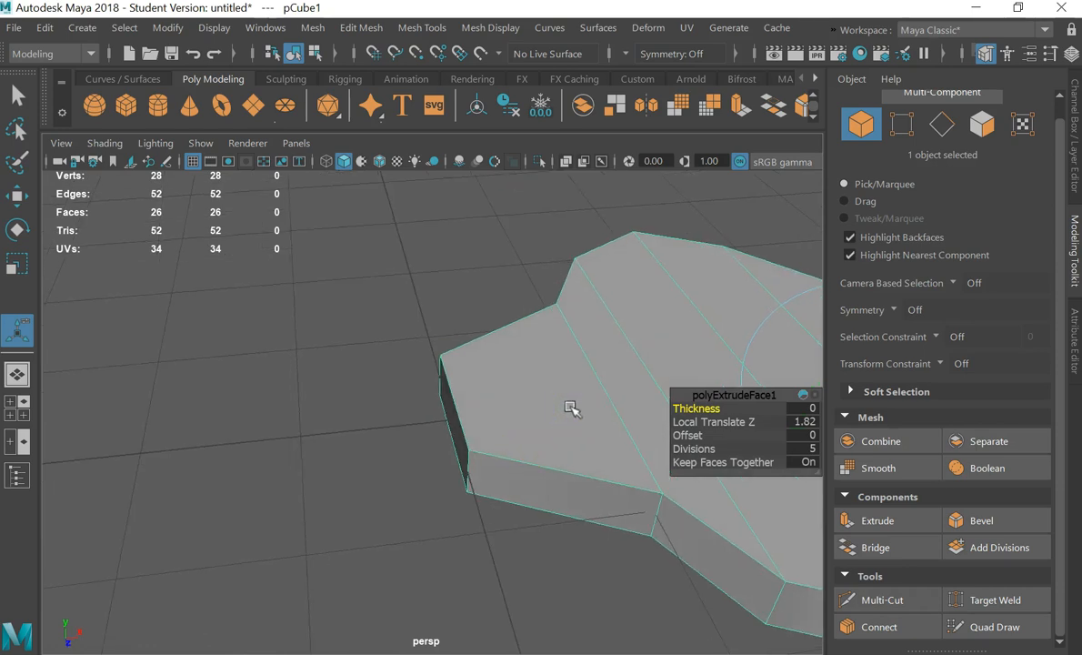
pyautogui.scroll(-3, 403, 487)
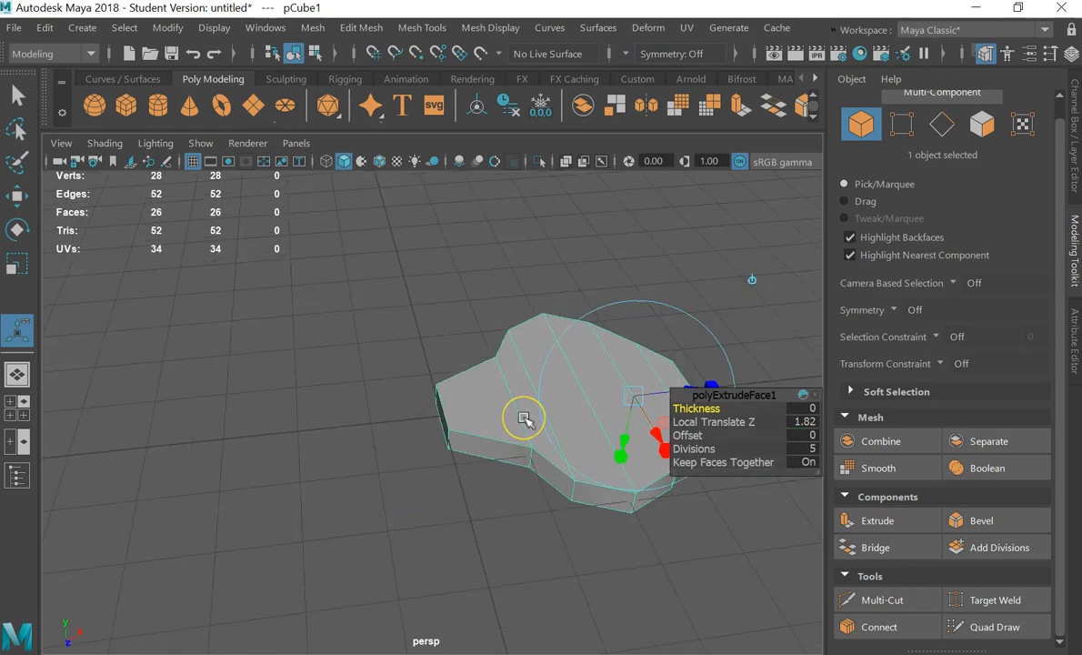
pyautogui.moveTo(668, 392); pyautogui.dragTo(508, 413)
pyautogui.hotkey('ctrl', 'z')
pyautogui.hotkey('ctrl', 'z')
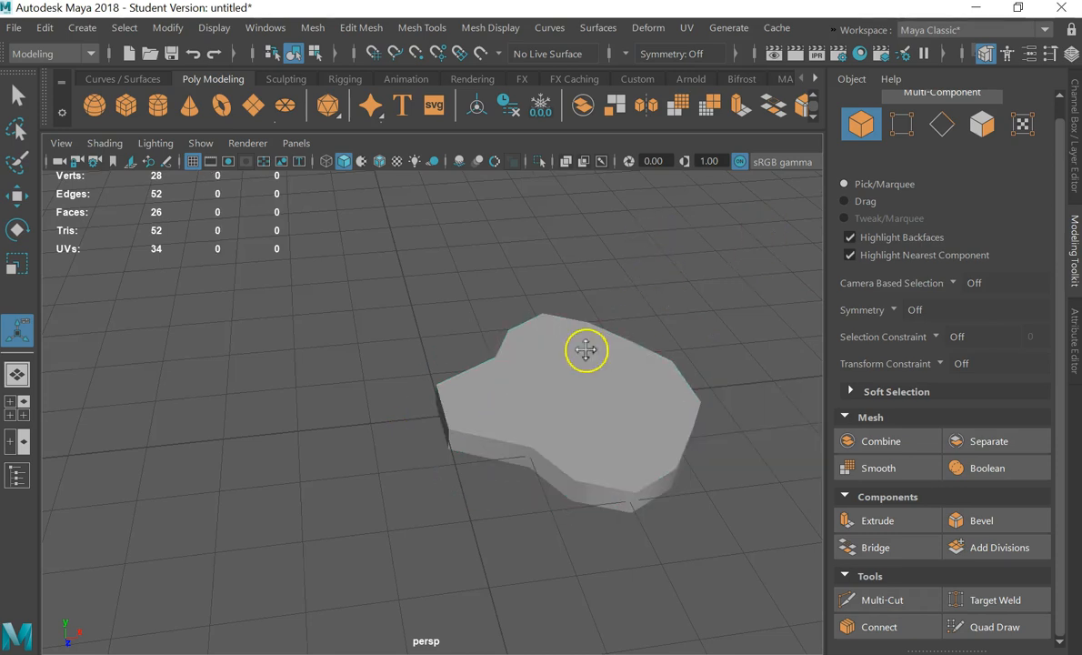
pyautogui.hotkey('shift', 'z')
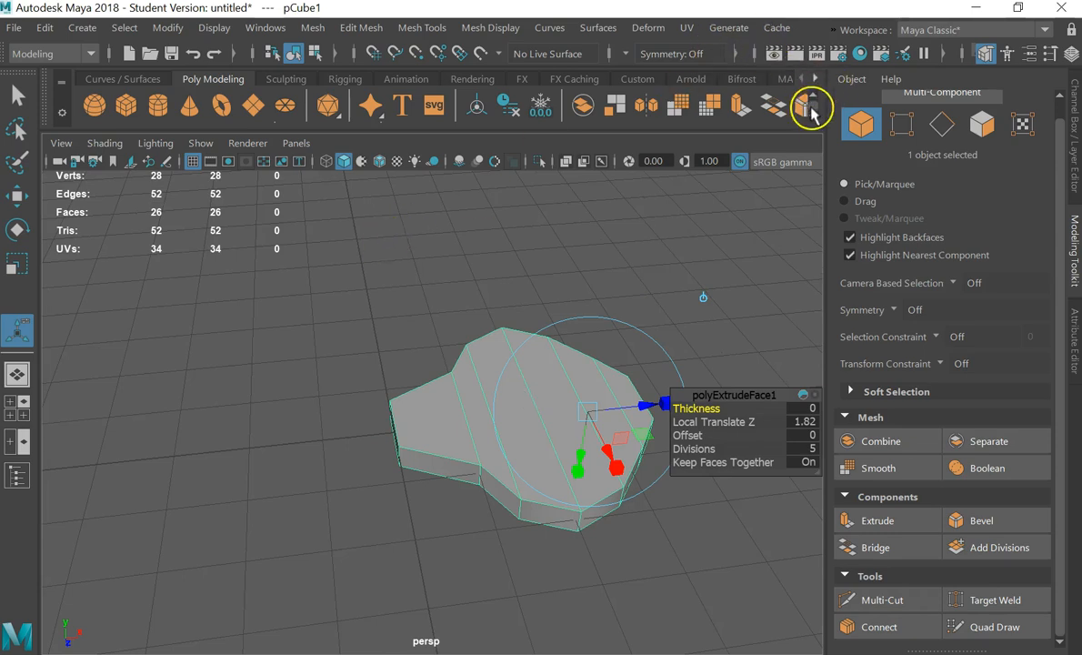
# Center the shape's pivot, then place it on the bottom corner vertex of the narrow end
pyautogui.scroll(-1, 809, 114)
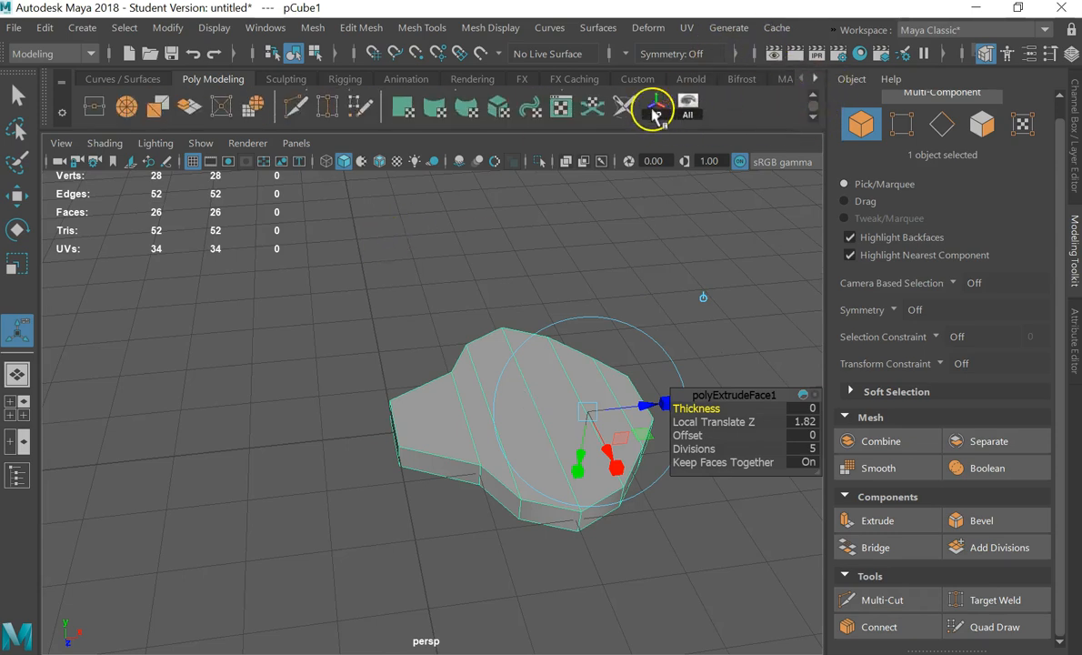
pyautogui.moveTo(454, 415); pyautogui.dragTo(561, 64, button='right')
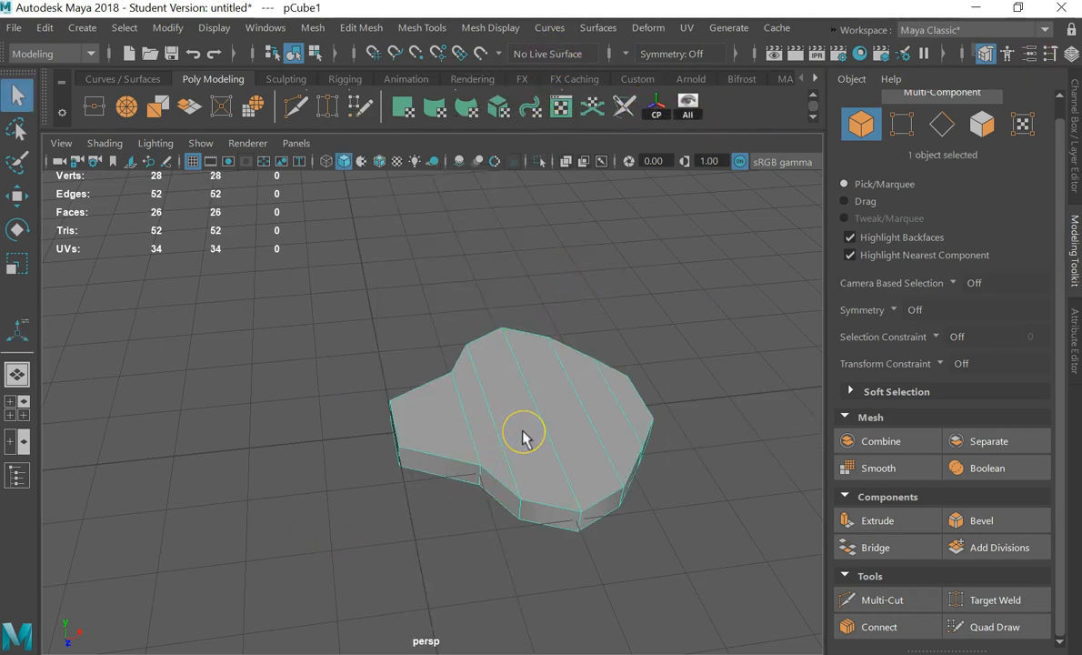
pyautogui.press('w')
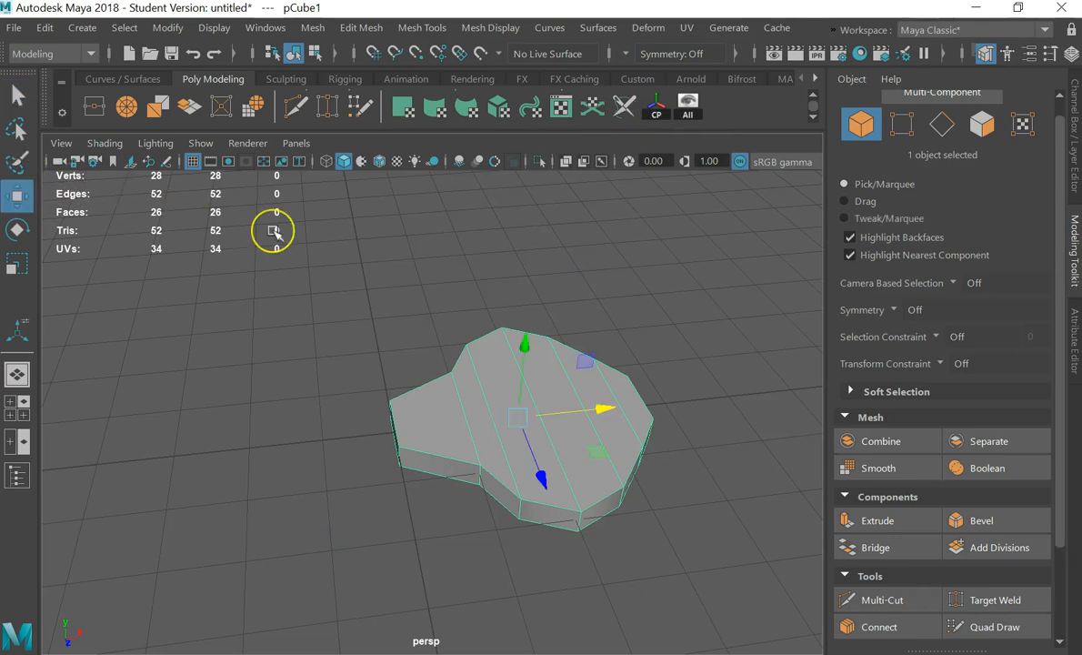
pyautogui.press('d')
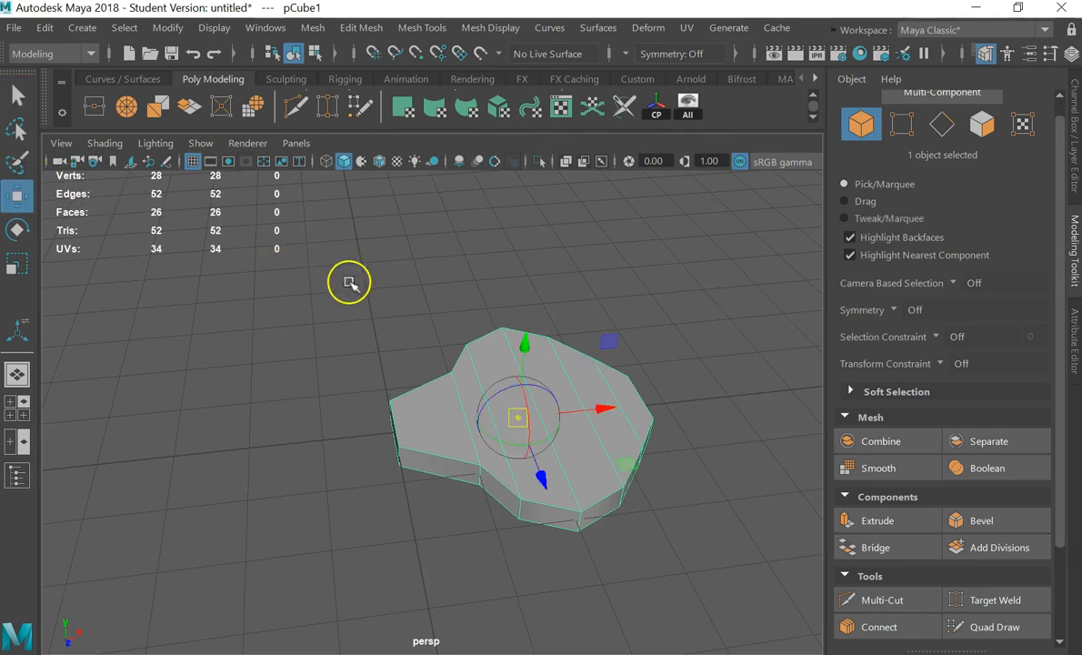
pyautogui.moveTo(516, 416); pyautogui.dragTo(404, 465)
pyautogui.press('d')
pyautogui.moveTo(403, 464)
pyautogui.mouseDown()
pyautogui.moveTo(399, 424)
pyautogui.moveTo(401, 444)
pyautogui.mouseUp()
pyautogui.click(409, 509)
pyautogui.scroll(5, 300, 255)
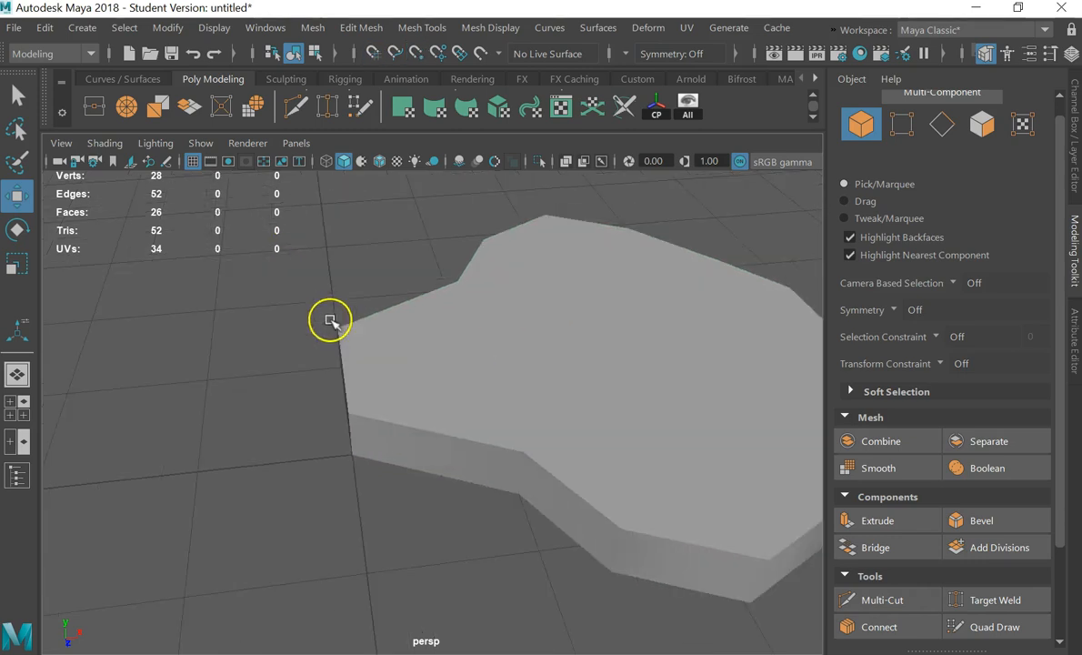
# Mirror the shape across world X in the negative direction with merged border and merge threshold 2, and check the seam
pyautogui.click(591, 336)
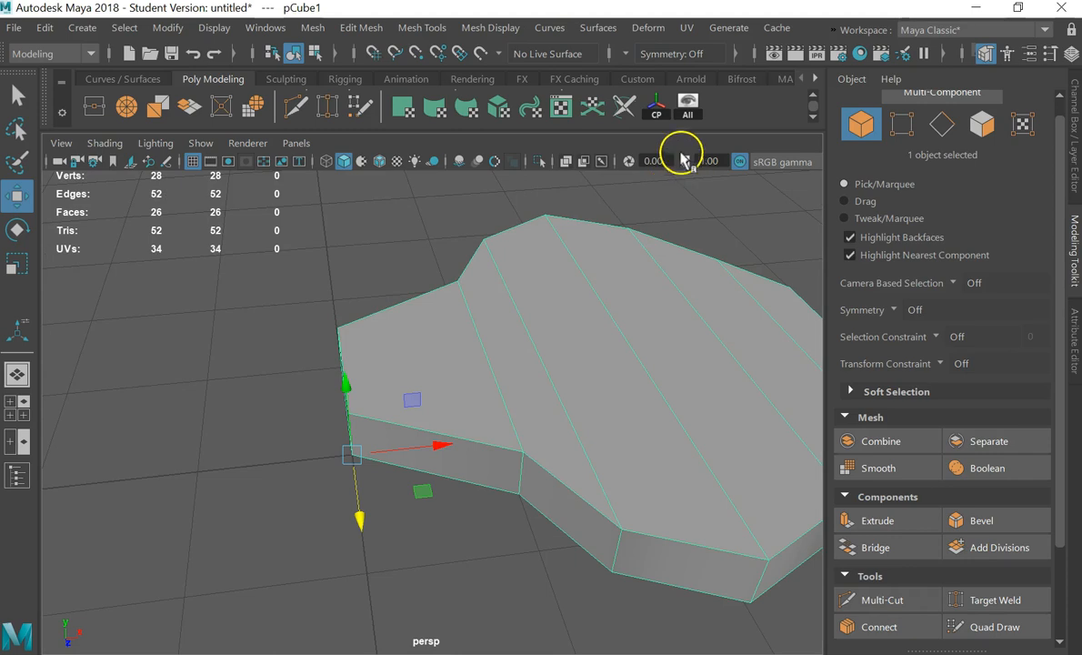
pyautogui.click(812, 99)
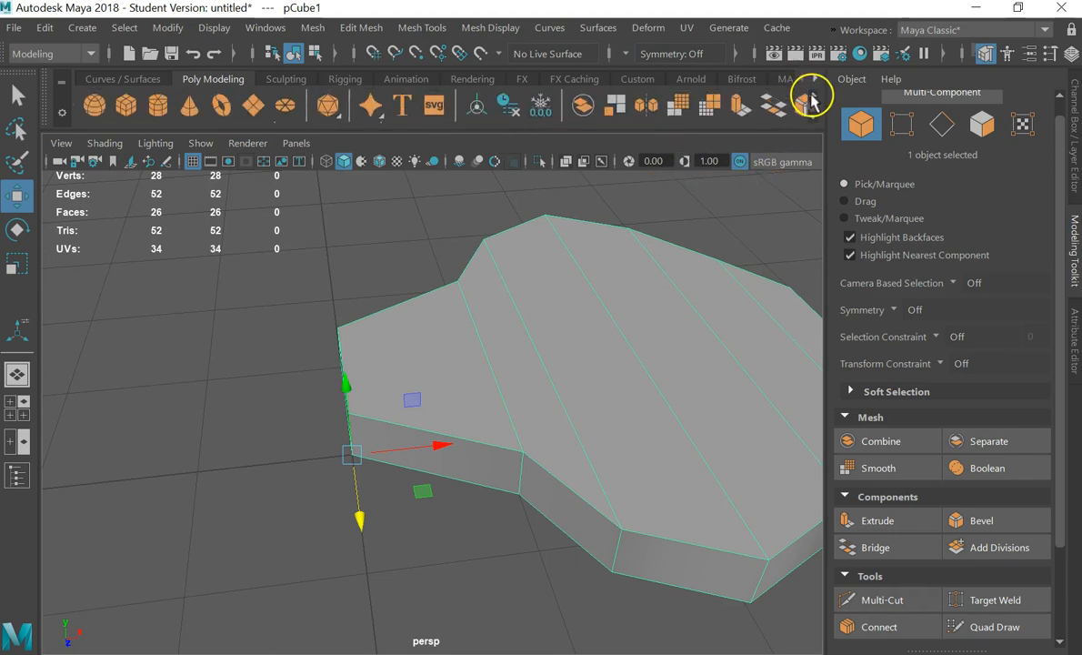
pyautogui.click(647, 108)
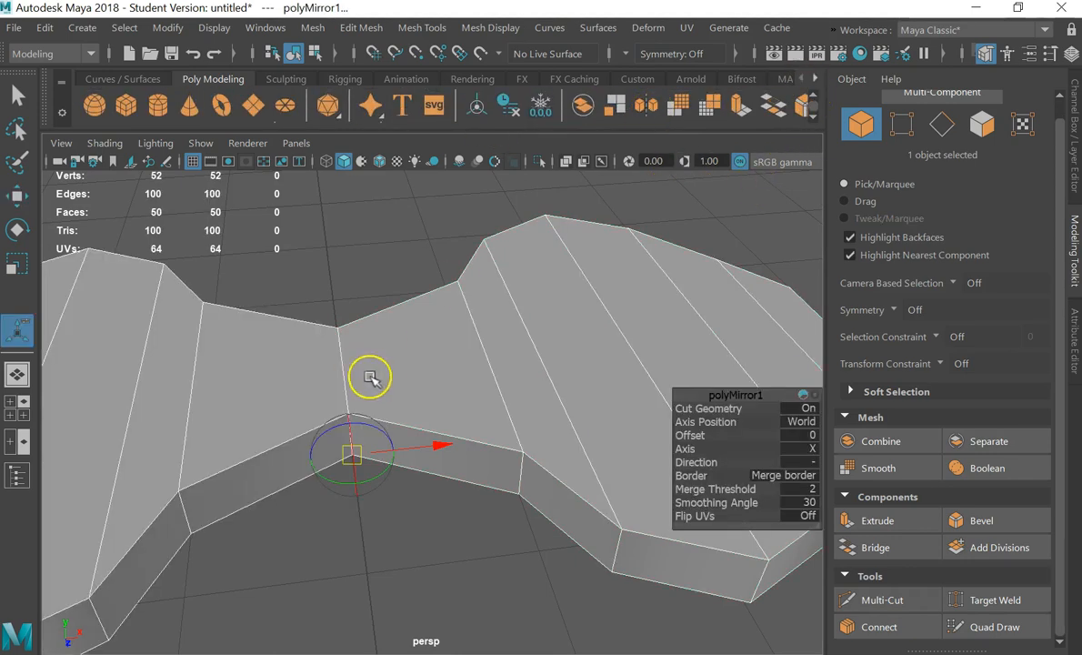
pyautogui.click(413, 541)
pyautogui.click(352, 402)
pyautogui.scroll(5, 338, 411)
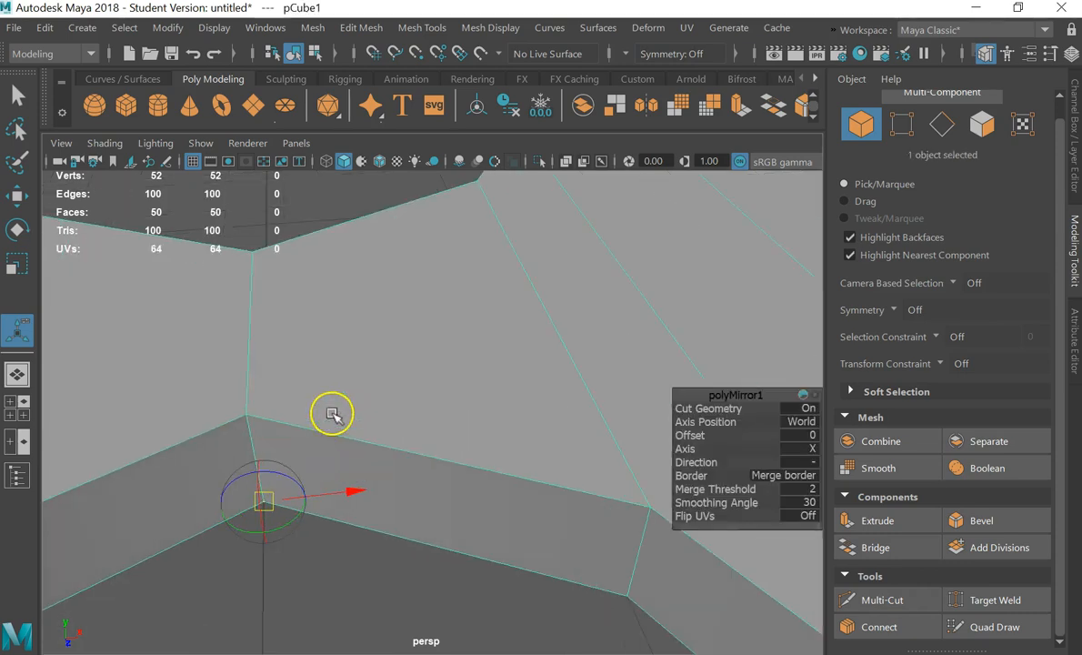
pyautogui.keyDown('alt'); pyautogui.moveTo(341, 424); pyautogui.dragTo(364, 410); pyautogui.keyUp('alt')
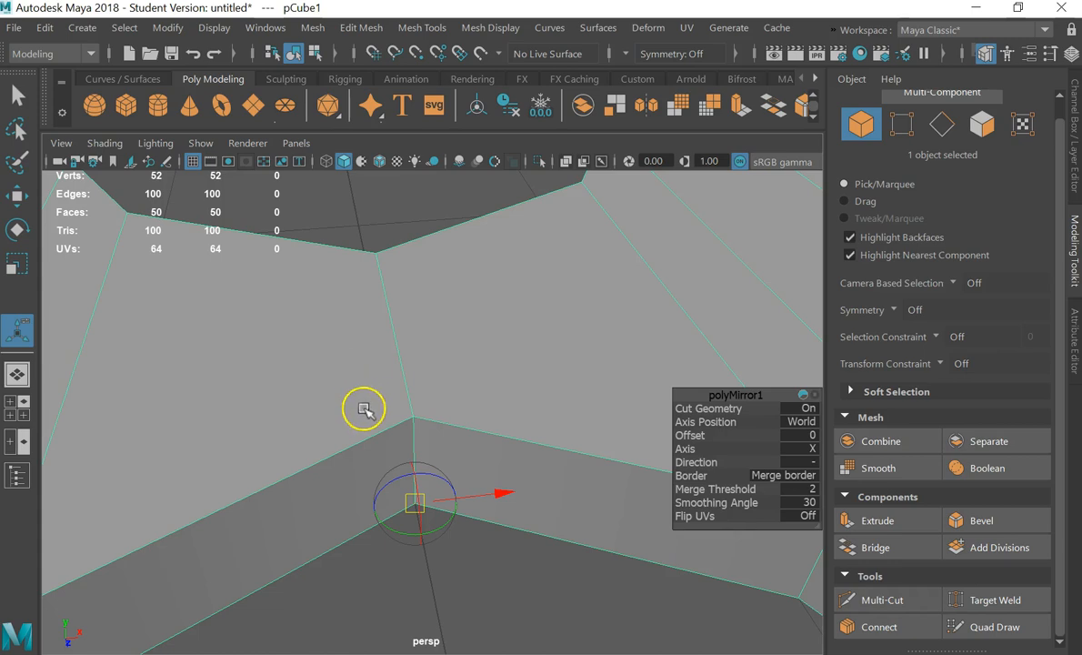
pyautogui.keyDown('alt'); pyautogui.moveTo(471, 443); pyautogui.dragTo(437, 442); pyautogui.keyUp('alt')
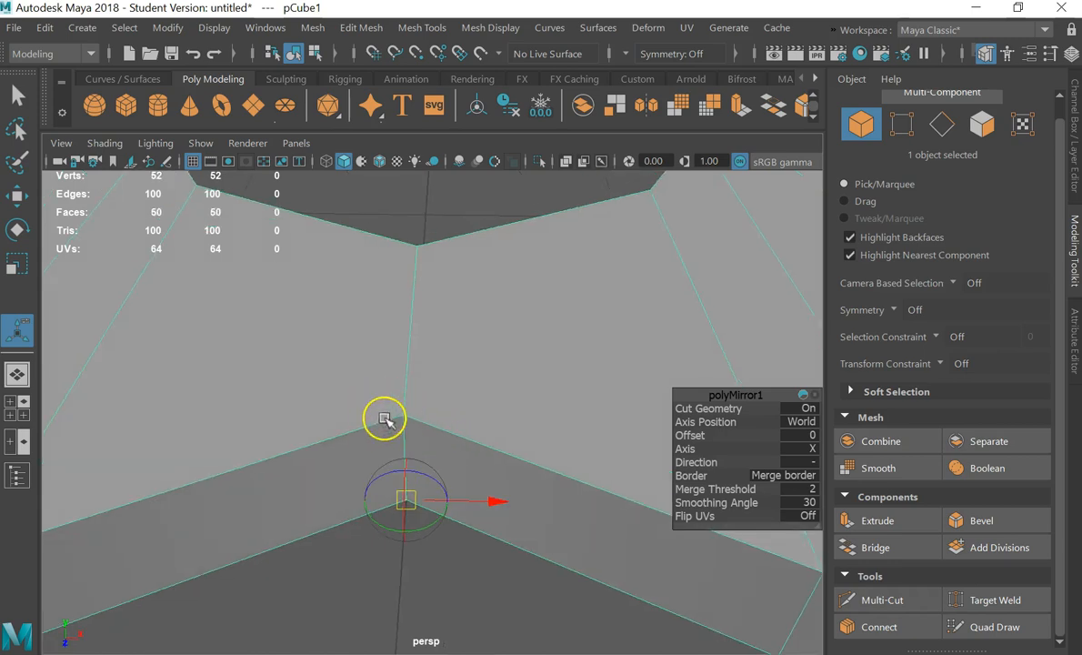
pyautogui.scroll(-3, 459, 414)
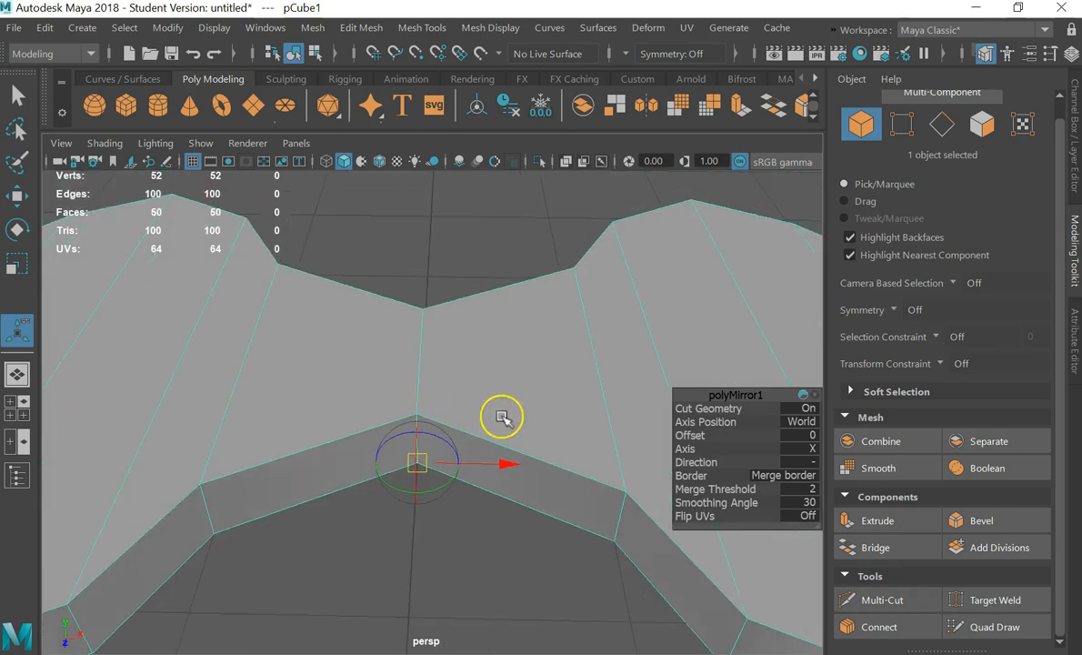
# Undo the mirror operation to return to the single selected half
pyautogui.scroll(-3, 516, 389)
pyautogui.hotkey('ctrl', 'z')
pyautogui.hotkey('ctrl', 'z')
pyautogui.hotkey('ctrl', 'z')
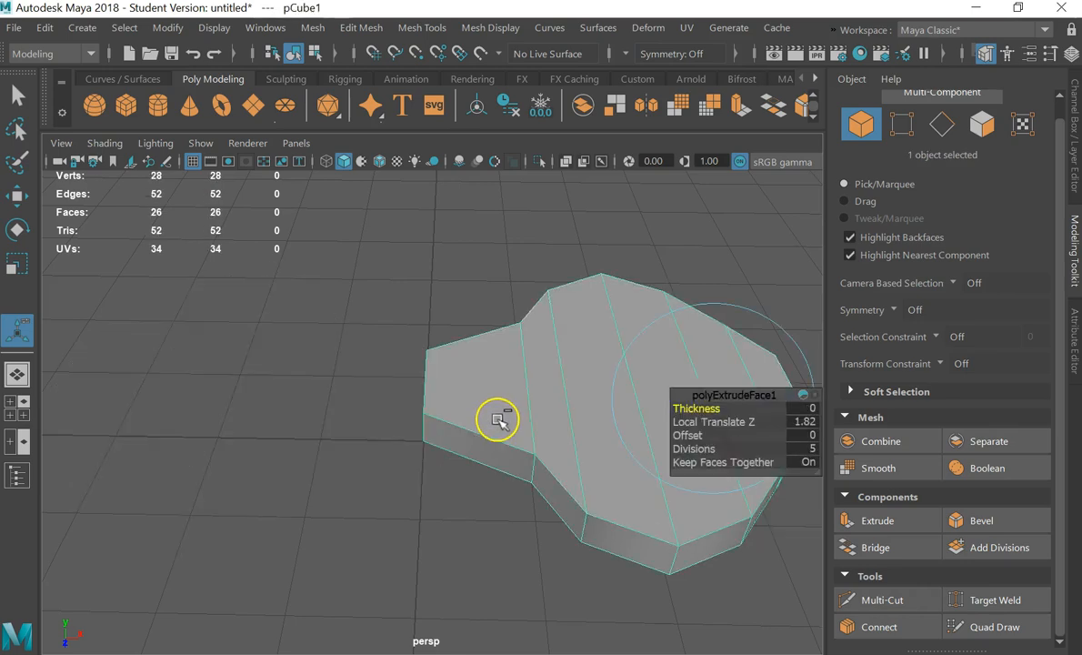
# Move the half a small distance along X, away from the grid's centre line
pyautogui.click(17, 95)
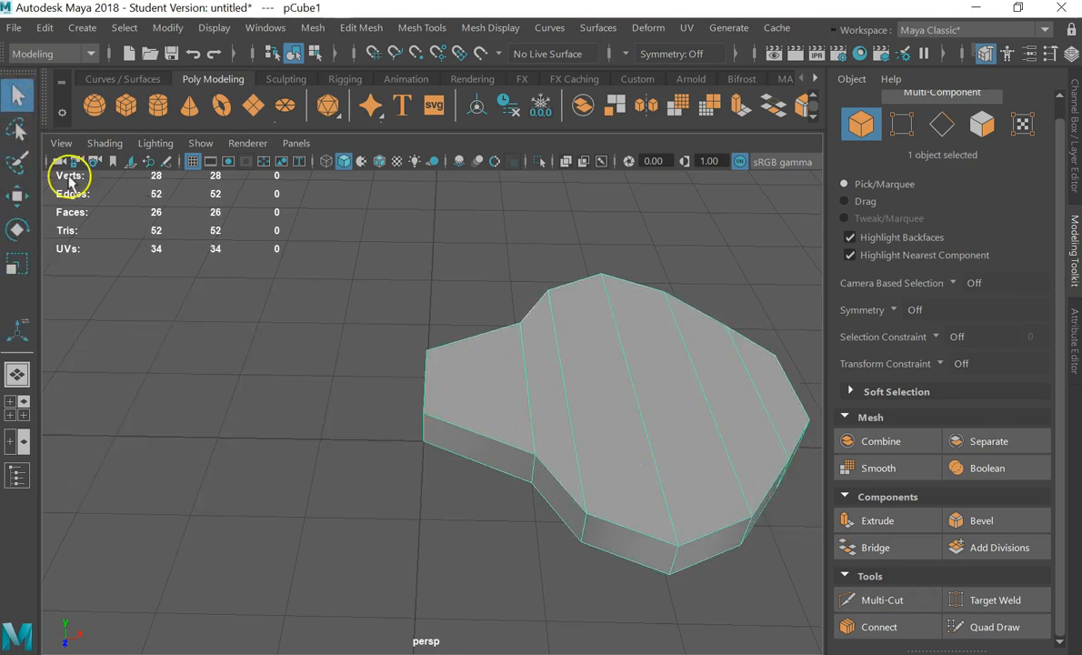
pyautogui.press('e')
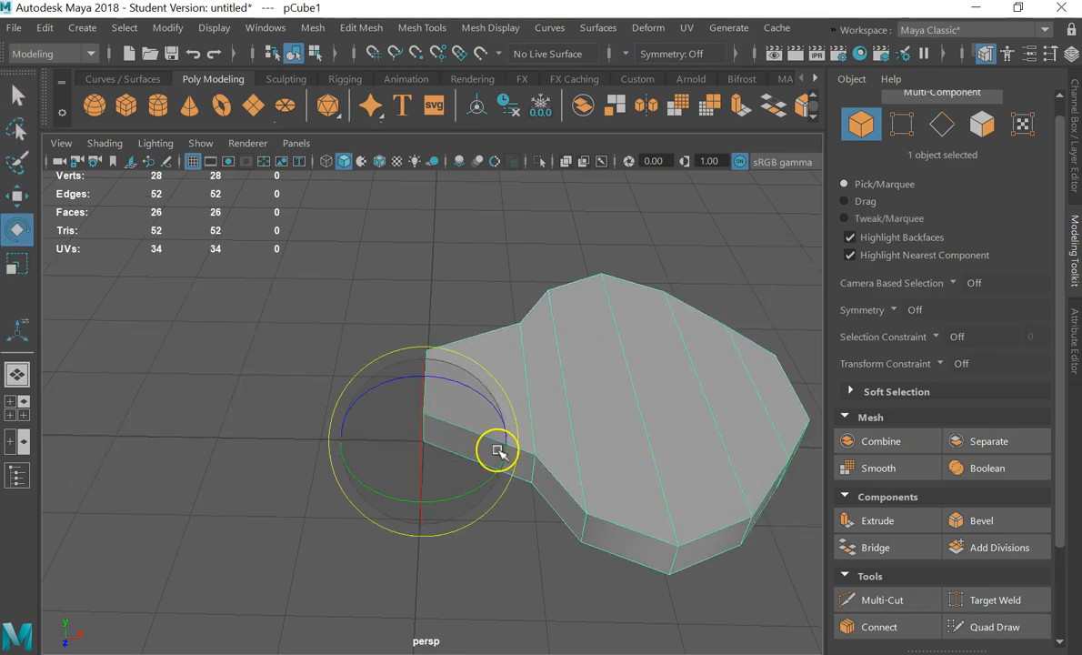
pyautogui.press('w')
pyautogui.press('e')
pyautogui.press('w')
pyautogui.moveTo(497, 446)
pyautogui.mouseDown()
pyautogui.moveTo(529, 439)
pyautogui.moveTo(505, 442)
pyautogui.mouseUp()
pyautogui.click(449, 519)
pyautogui.keyDown('alt'); pyautogui.moveTo(390, 430); pyautogui.dragTo(424, 430); pyautogui.keyUp('alt')
pyautogui.click(549, 403)
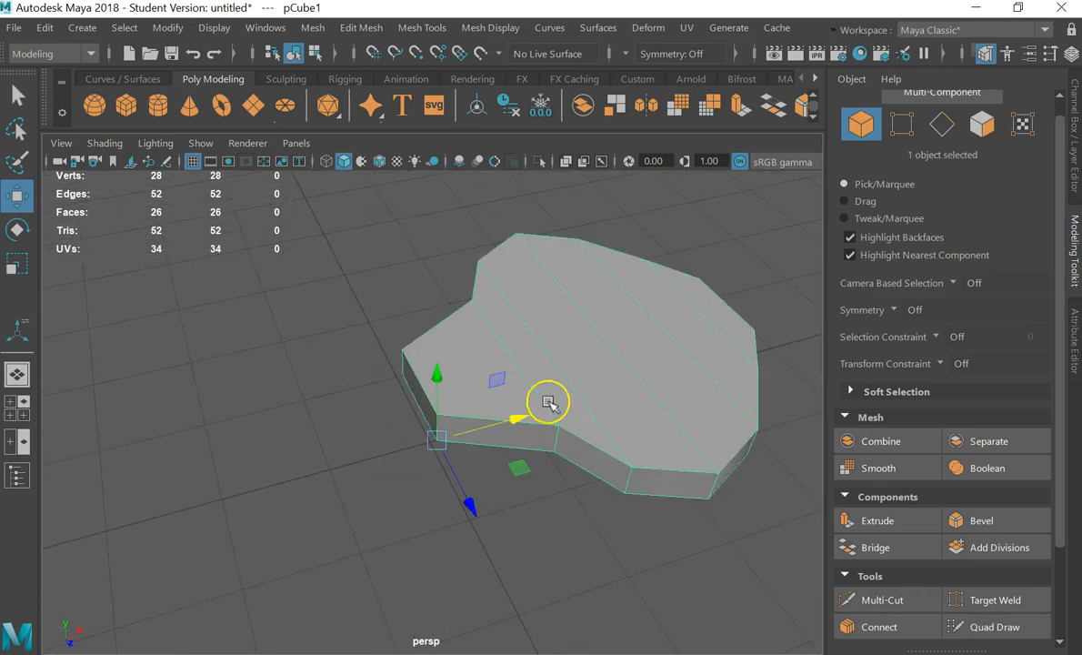
# Mirror the half across world X in the negative direction with merged border and merge threshold 0.001
pyautogui.click(646, 107)
pyautogui.keyDown('alt'); pyautogui.moveTo(339, 563); pyautogui.dragTo(415, 558); pyautogui.keyUp('alt')
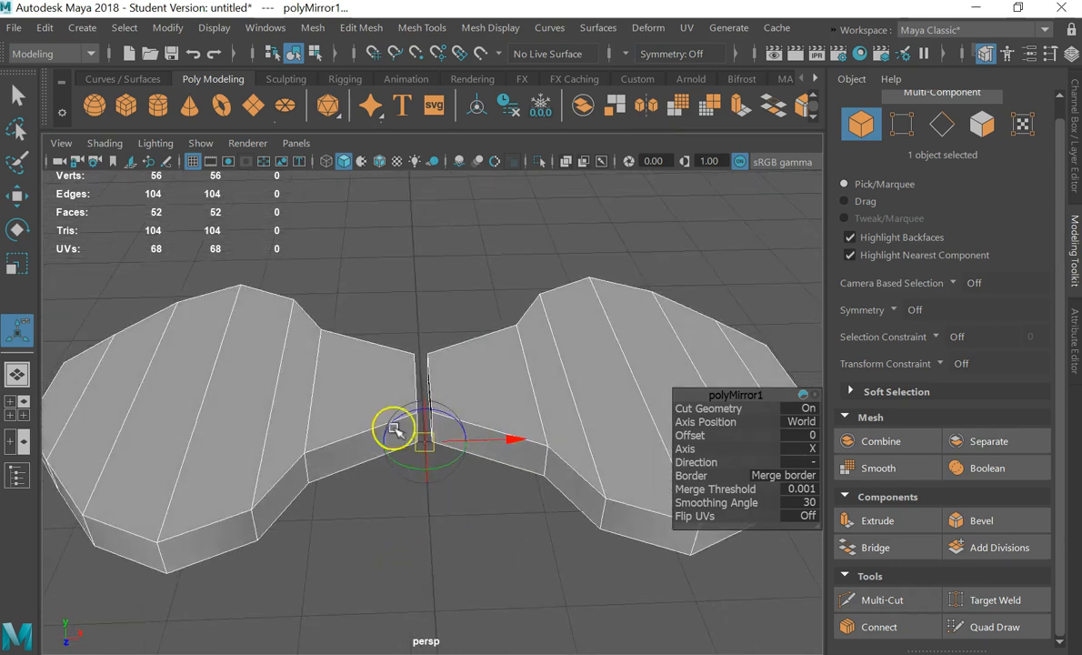
pyautogui.keyDown('alt'); pyautogui.moveTo(391, 425); pyautogui.dragTo(423, 486, button='right'); pyautogui.keyUp('alt')
pyautogui.click(417, 587)
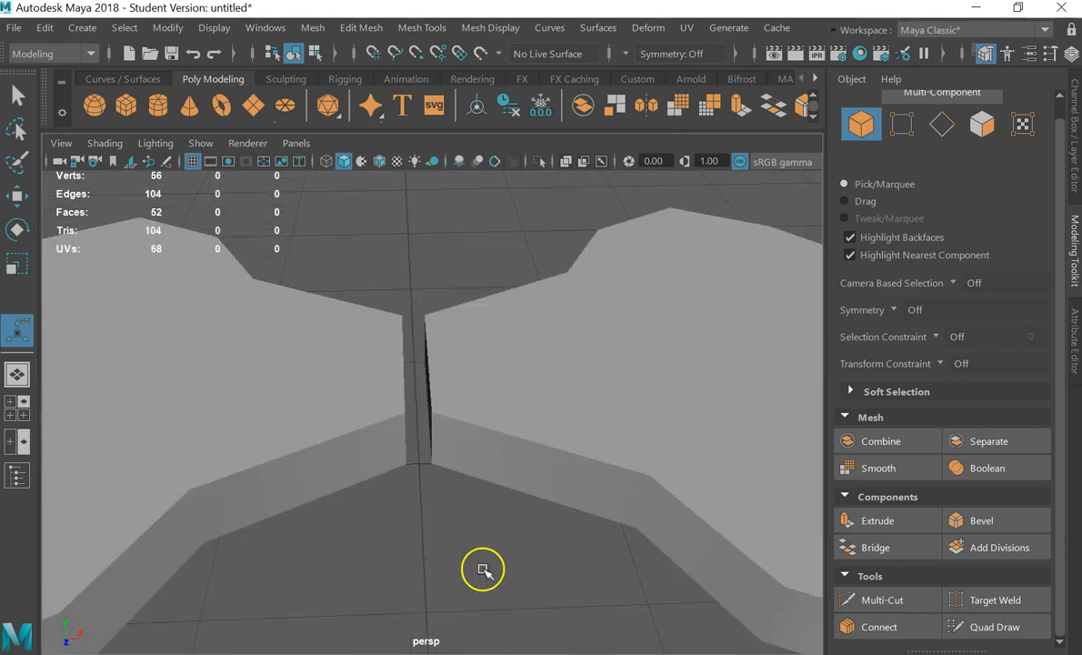
# Examine the gap between the two halves in smooth preview and in the normal display, including up close
pyautogui.click(555, 393)
pyautogui.press('3')
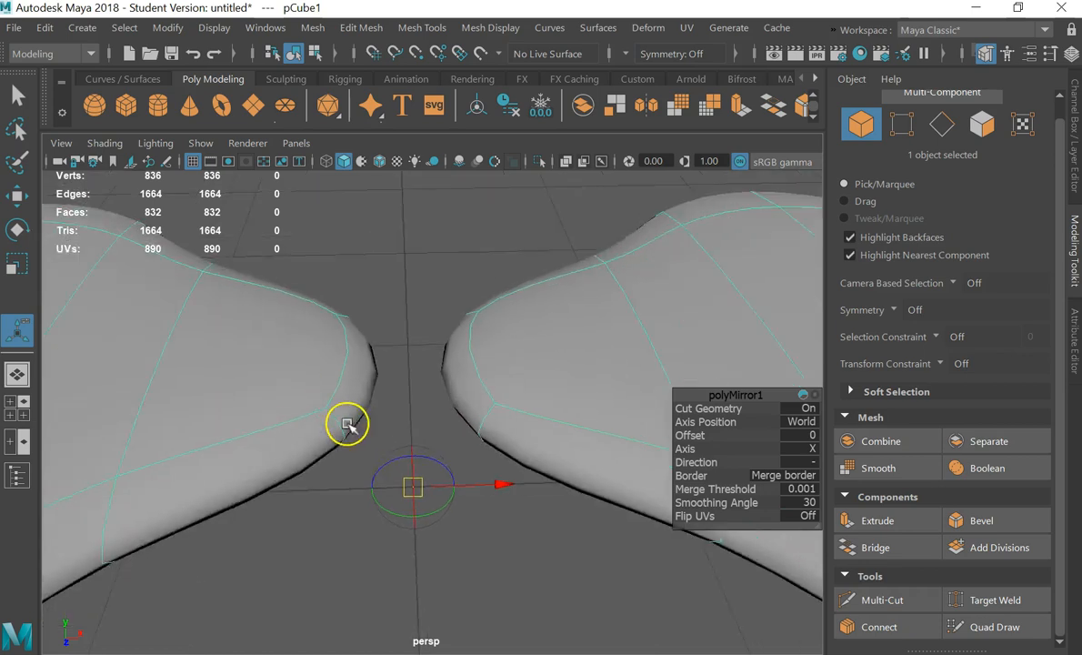
pyautogui.scroll(-8, 348, 424)
pyautogui.press('1')
pyautogui.click(412, 524)
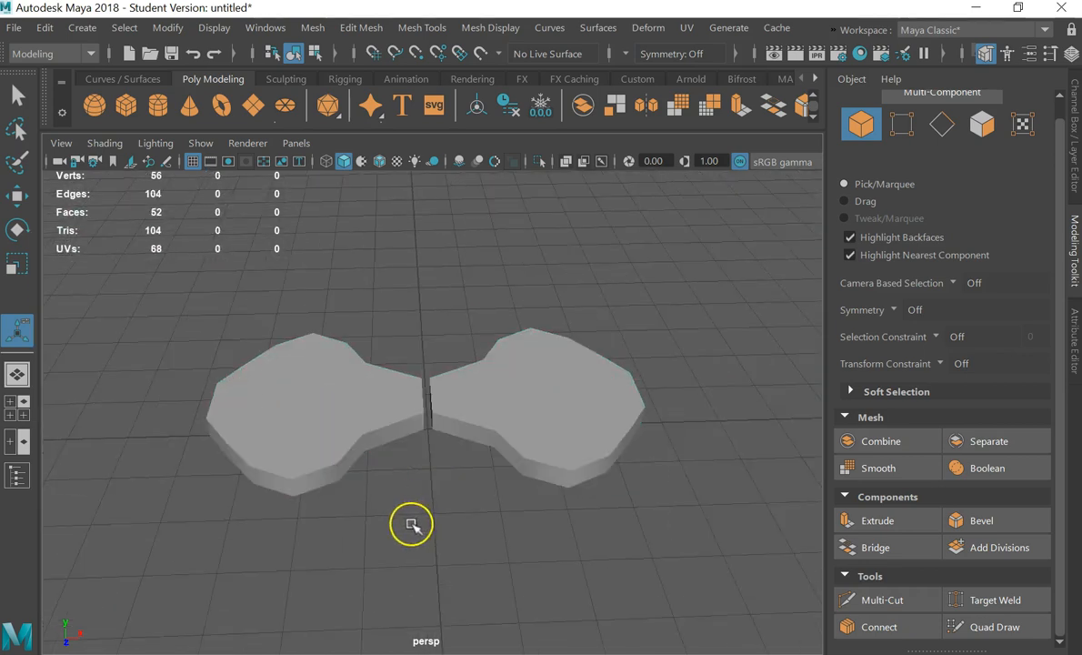
pyautogui.scroll(10, 430, 376)
pyautogui.keyDown('alt'); pyautogui.moveTo(434, 381); pyautogui.dragTo(388, 440); pyautogui.keyUp('alt')
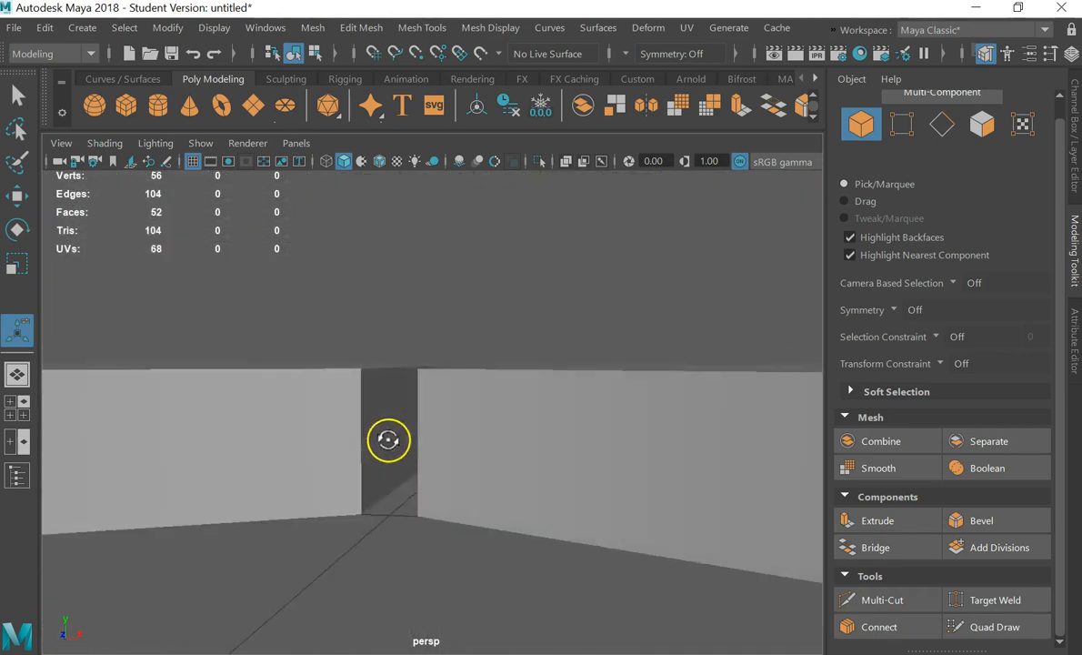
pyautogui.scroll(-5, 388, 440)
# Bridge the two facing end faces across the gap and check the connection in smooth preview
pyautogui.click(348, 386)
pyautogui.moveTo(357, 367); pyautogui.dragTo(375, 174, button='right')
pyautogui.click(372, 413)
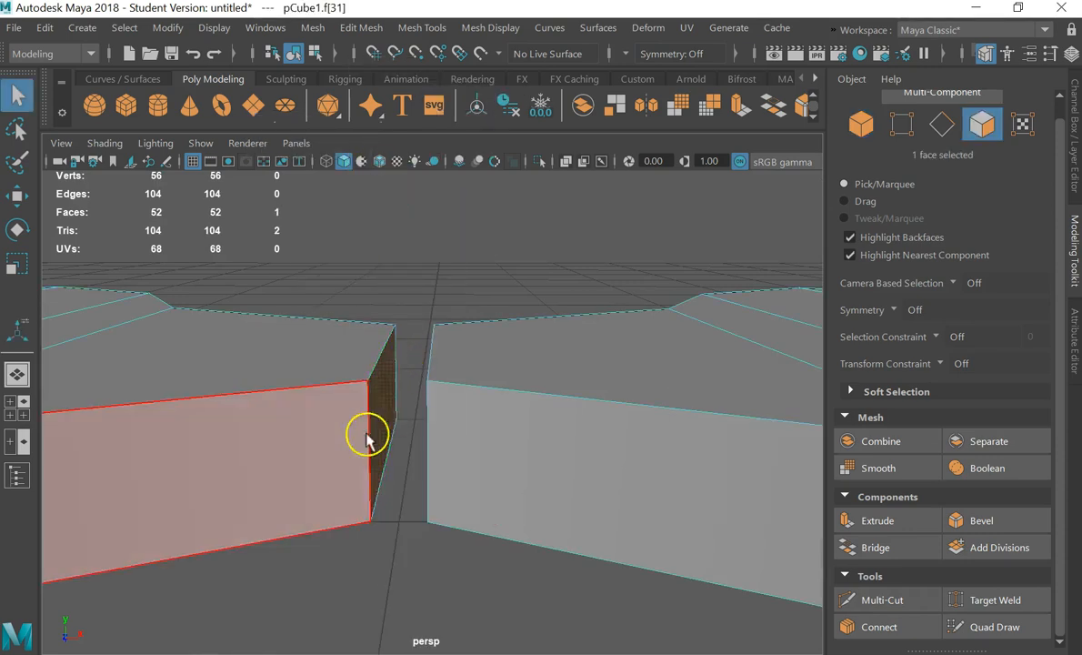
pyautogui.press('space')
pyautogui.keyDown('alt'); pyautogui.moveTo(422, 490); pyautogui.dragTo(427, 484); pyautogui.keyUp('alt')
pyautogui.press('space')
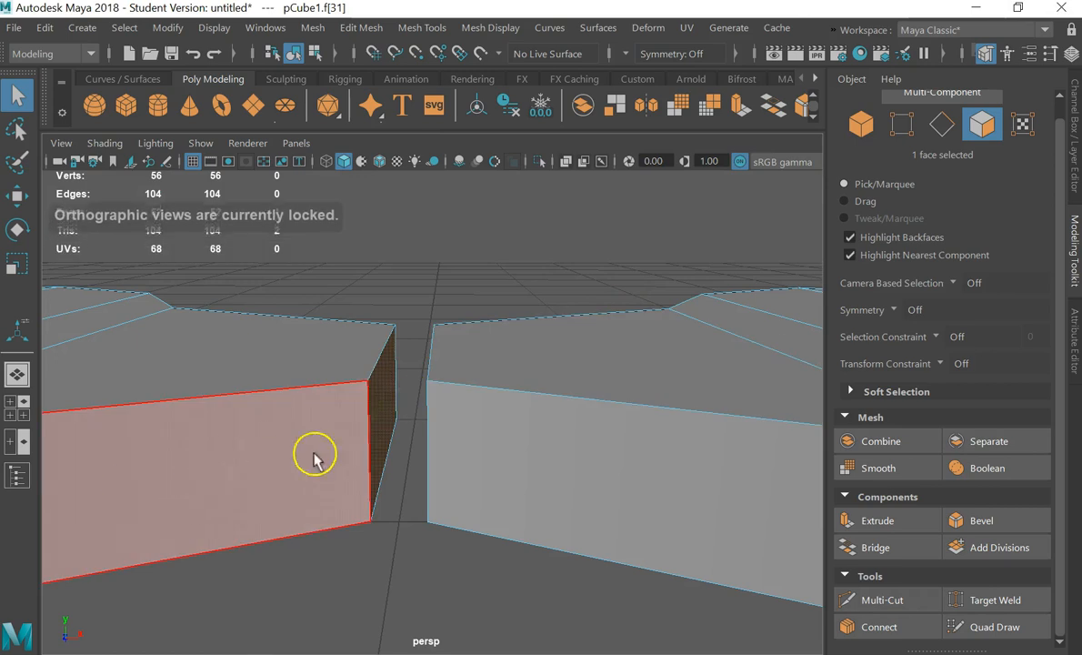
pyautogui.keyDown('alt'); pyautogui.moveTo(391, 435); pyautogui.dragTo(449, 435); pyautogui.keyUp('alt')
pyautogui.keyDown('shift'); pyautogui.click(433, 426); pyautogui.keyUp('shift')
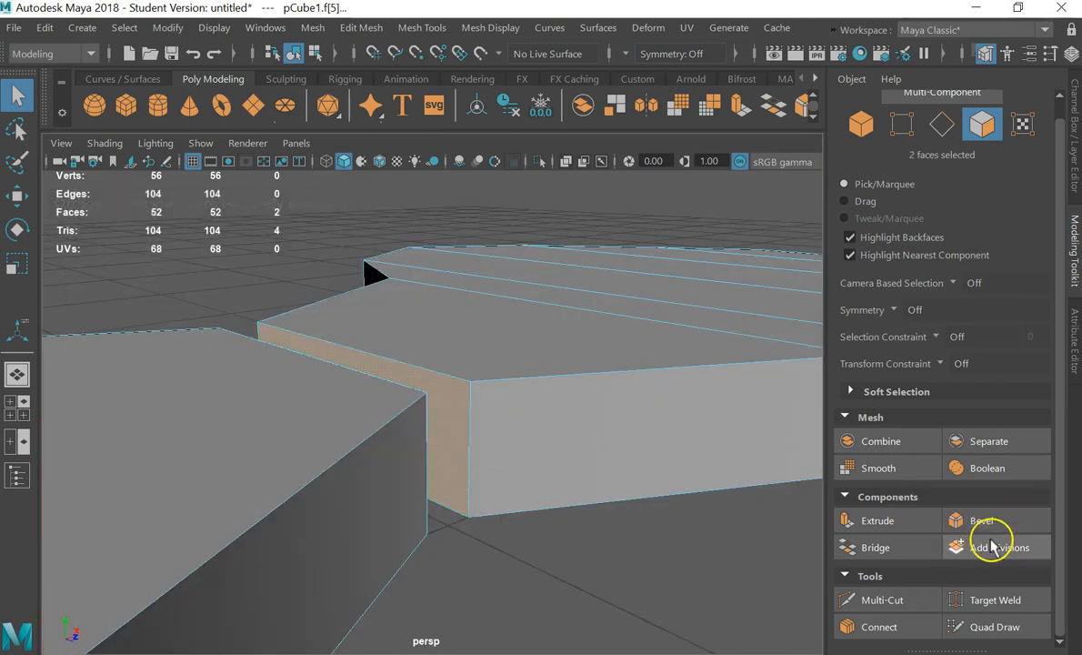
pyautogui.click(876, 548)
pyautogui.keyDown('alt'); pyautogui.moveTo(564, 473); pyautogui.dragTo(461, 387); pyautogui.keyUp('alt')
pyautogui.press('3')
pyautogui.press('1')
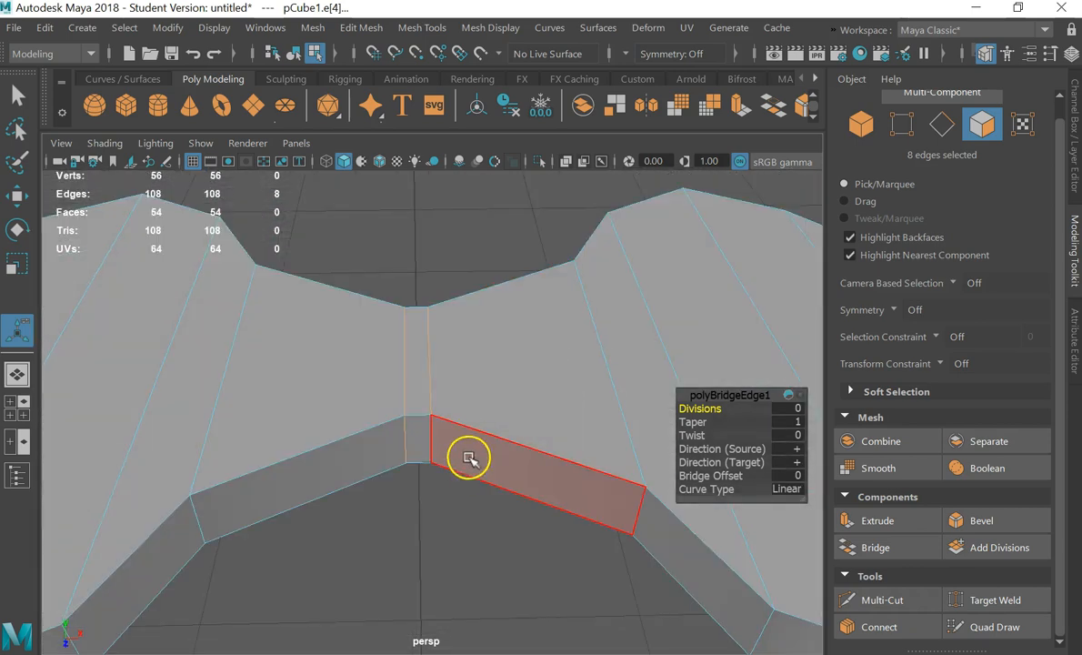
# Undo the bridge between the two halves and clear the face selection
pyautogui.hotkey('ctrl', 'z')
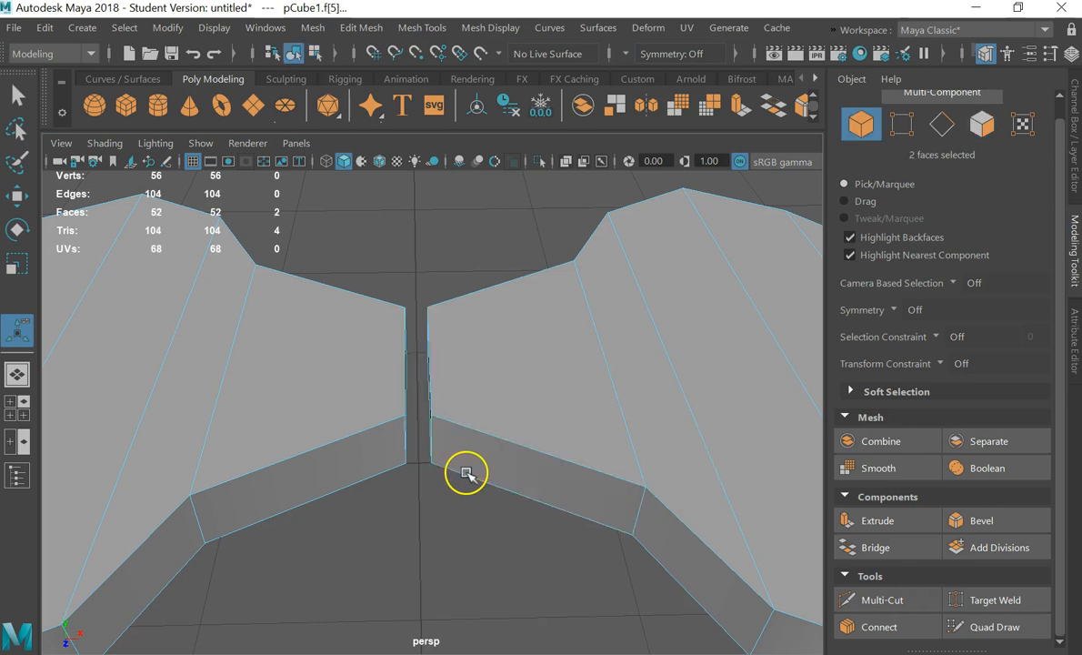
pyautogui.keyDown('alt'); pyautogui.moveTo(478, 529); pyautogui.dragTo(434, 505); pyautogui.keyUp('alt')
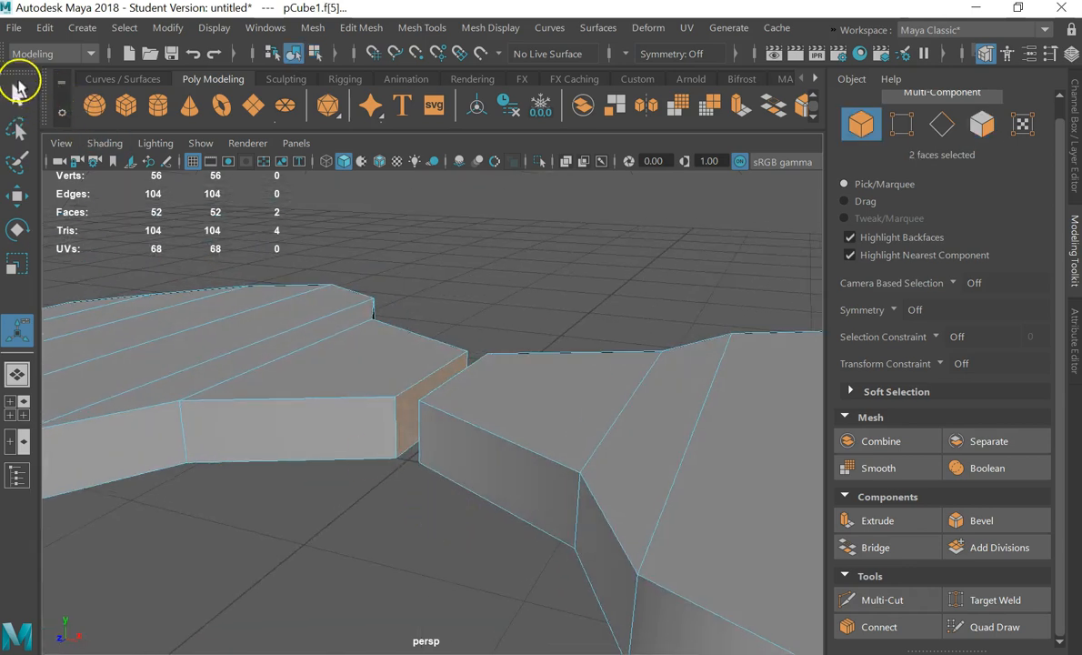
pyautogui.click(16, 94)
pyautogui.click(436, 180)
# Float and enlarge the modelling shelf, and merge the two upper front corner vertices facing each other across the gap
pyautogui.keyDown('alt'); pyautogui.moveTo(377, 287); pyautogui.dragTo(377, 371, button='right'); pyautogui.keyUp('alt')
pyautogui.moveTo(377, 371)
pyautogui.keyDown('alt'); pyautogui.mouseDown()
pyautogui.moveTo(418, 410)
pyautogui.moveTo(389, 382)
pyautogui.mouseUp(); pyautogui.keyUp('alt')
pyautogui.rightClick(389, 383)
pyautogui.moveTo(380, 323); pyautogui.dragTo(324, 125, button='right')
pyautogui.scroll(2, 365, 415)
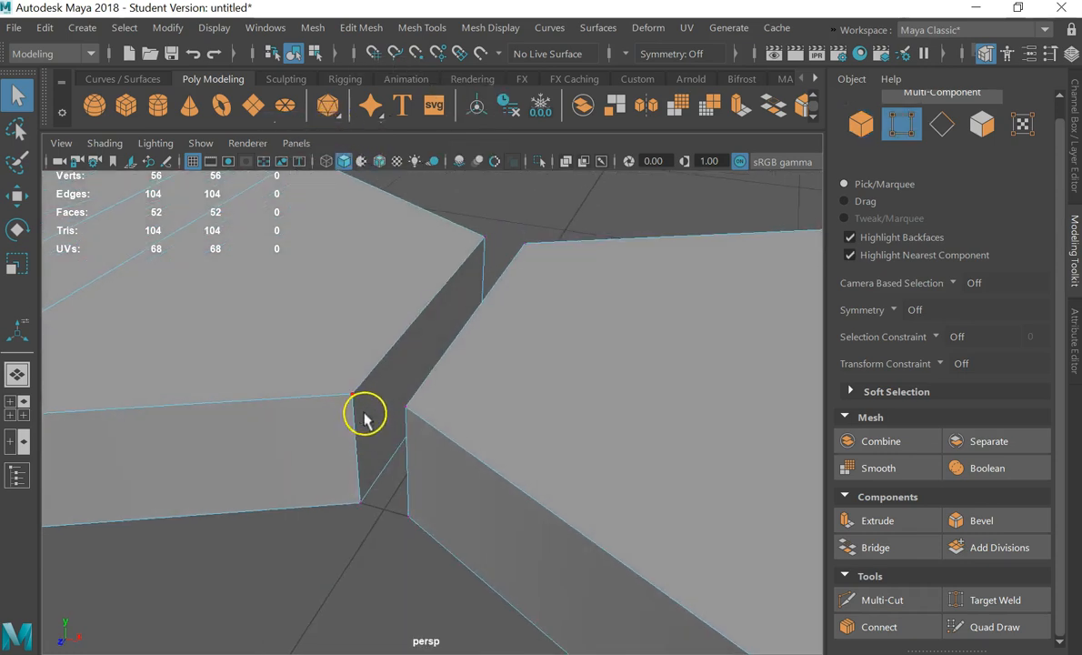
pyautogui.click(345, 409)
pyautogui.keyDown('shift'); pyautogui.click(411, 427); pyautogui.keyUp('shift')
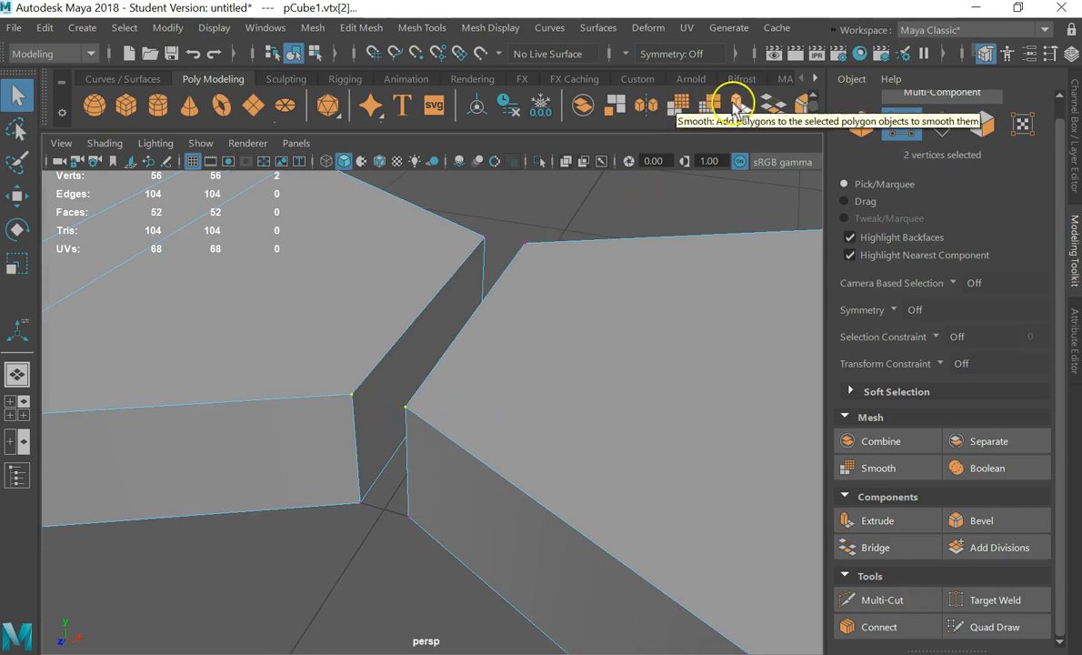
pyautogui.click(815, 119)
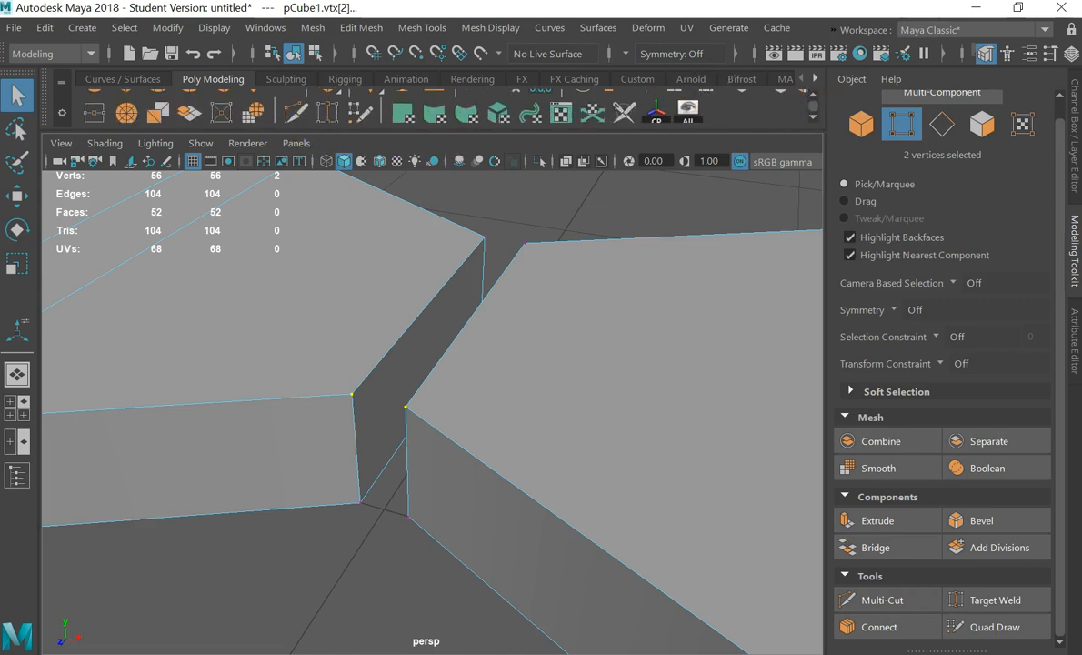
pyautogui.moveTo(41, 94); pyautogui.dragTo(109, 416)
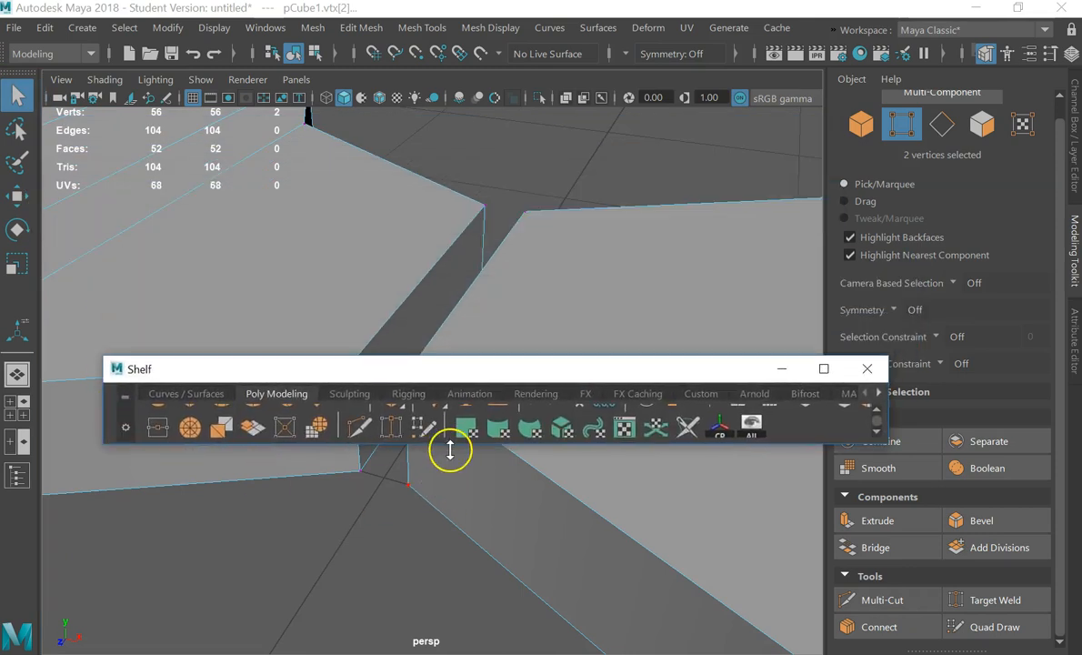
pyautogui.moveTo(450, 449); pyautogui.dragTo(452, 577)
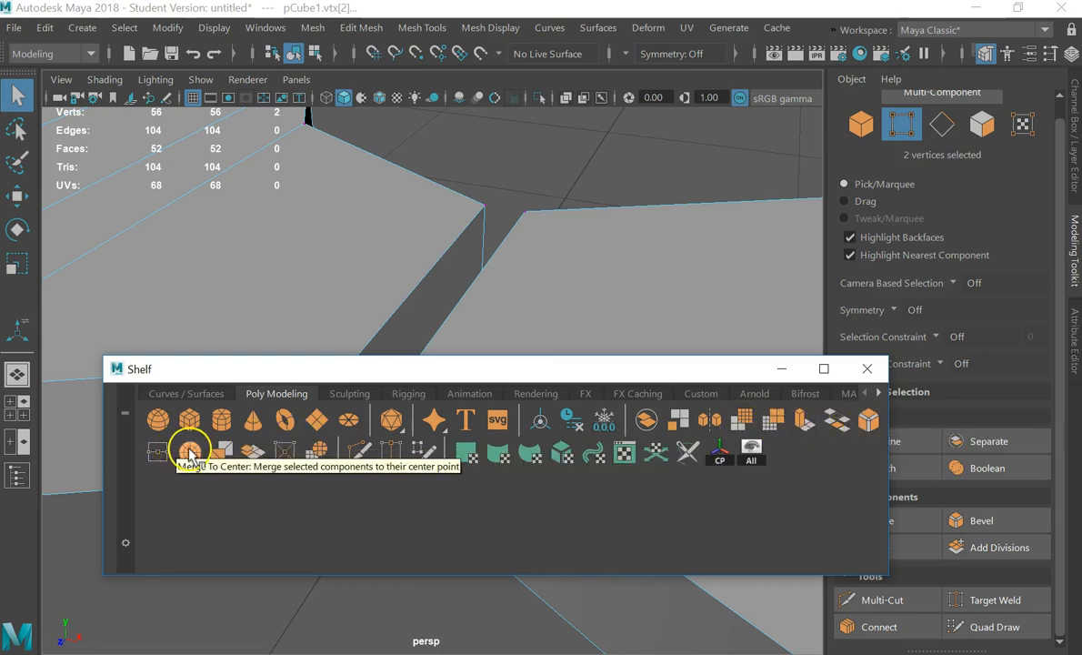
pyautogui.moveTo(329, 375); pyautogui.dragTo(304, 503)
pyautogui.click(128, 582)
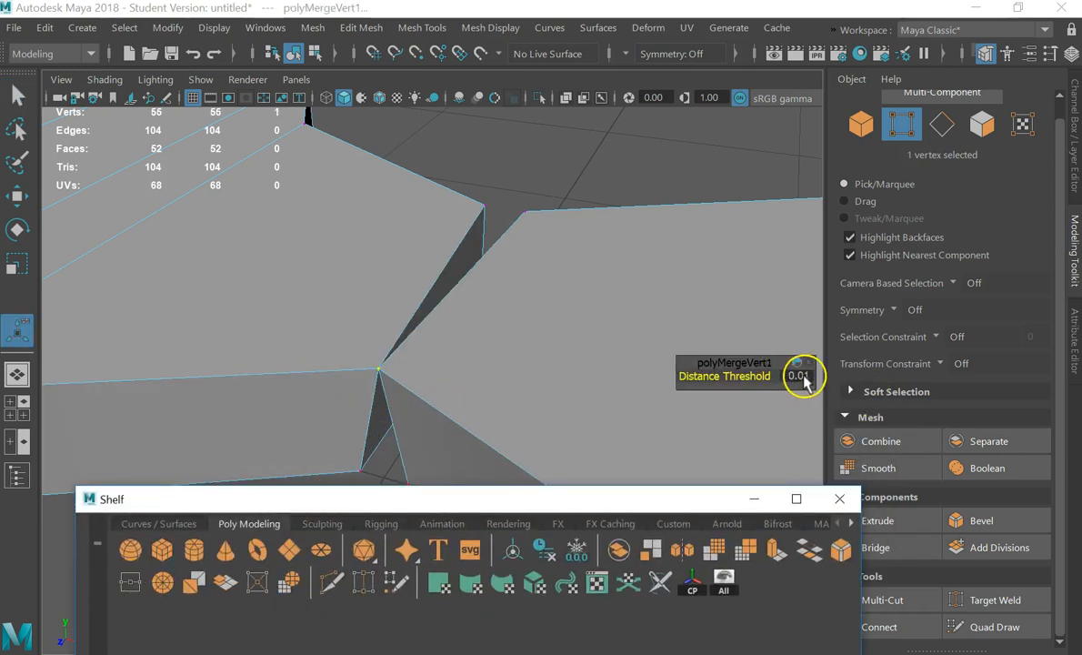
# Move the floating shelf out of the way and merge the two lower front corner vertices across the gap
pyautogui.moveTo(540, 501); pyautogui.dragTo(619, 127)
pyautogui.keyDown('alt'); pyautogui.moveTo(321, 477); pyautogui.dragTo(455, 528); pyautogui.keyUp('alt')
pyautogui.click(353, 475)
pyautogui.press('g')
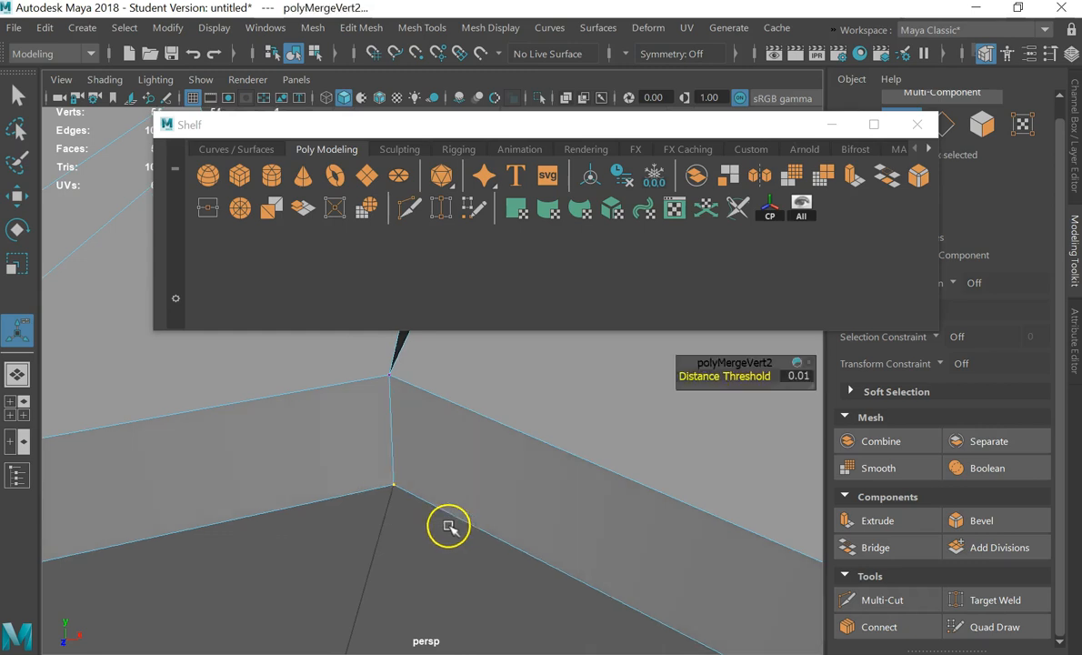
# Merge the upper vertex pair and the lower vertex pair on the opposite side of the gap
pyautogui.scroll(-3, 413, 490)
pyautogui.keyDown('alt'); pyautogui.moveTo(548, 425); pyautogui.dragTo(65, 516); pyautogui.keyUp('alt')
pyautogui.keyDown('alt'); pyautogui.moveTo(781, 549); pyautogui.dragTo(787, 579); pyautogui.keyUp('alt')
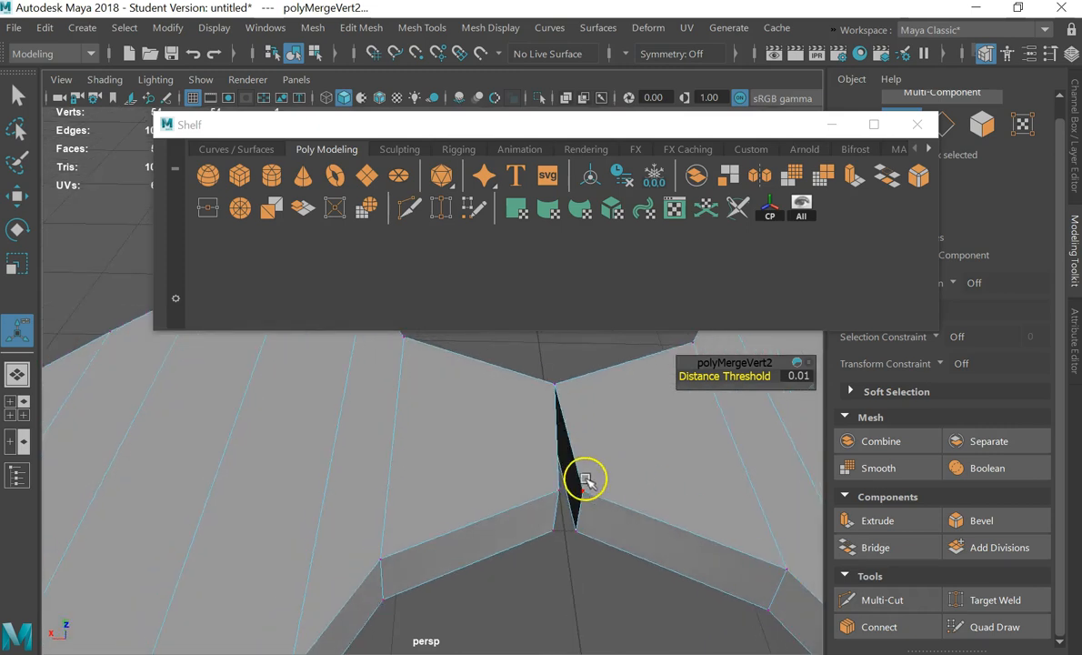
pyautogui.moveTo(550, 491); pyautogui.dragTo(535, 493)
pyautogui.press('g')
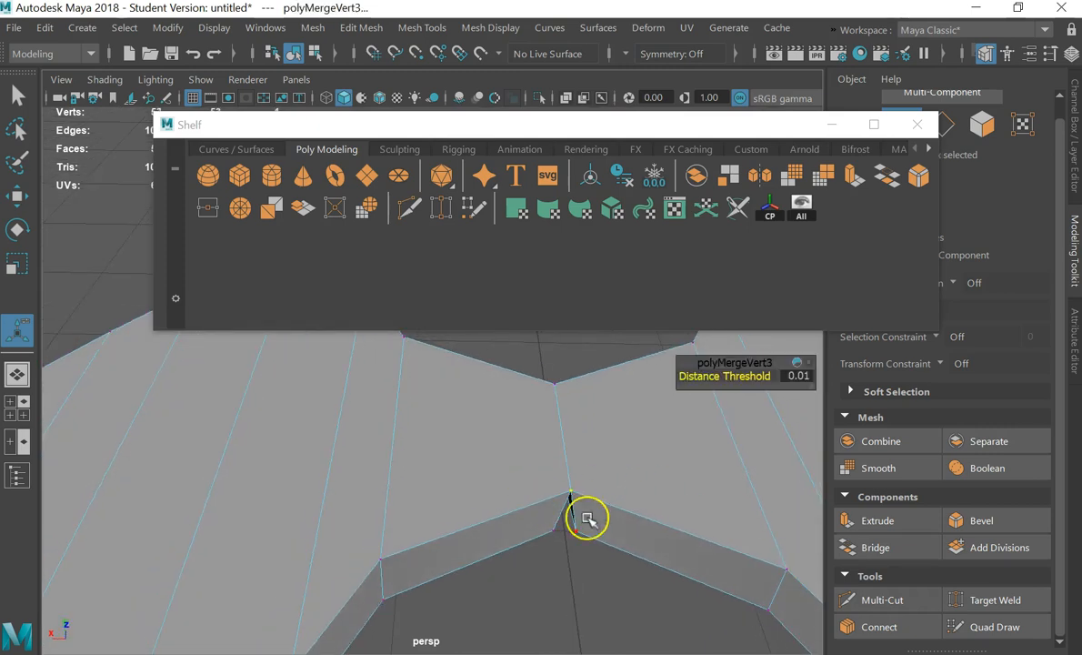
pyautogui.moveTo(586, 526); pyautogui.dragTo(517, 540)
pyautogui.press('g')
# Return to whole-object selection and inspect the joined waist in smooth preview
pyautogui.scroll(-5, 626, 478)
pyautogui.moveTo(545, 119); pyautogui.dragTo(637, 83, button='right')
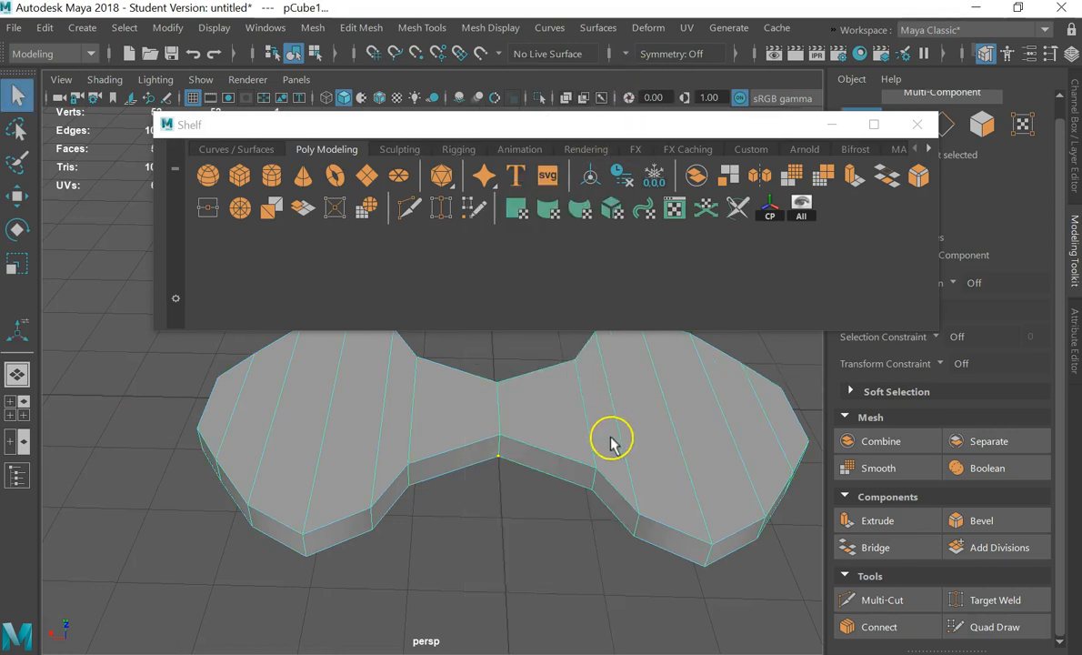
pyautogui.press('3')
pyautogui.scroll(6, 531, 394)
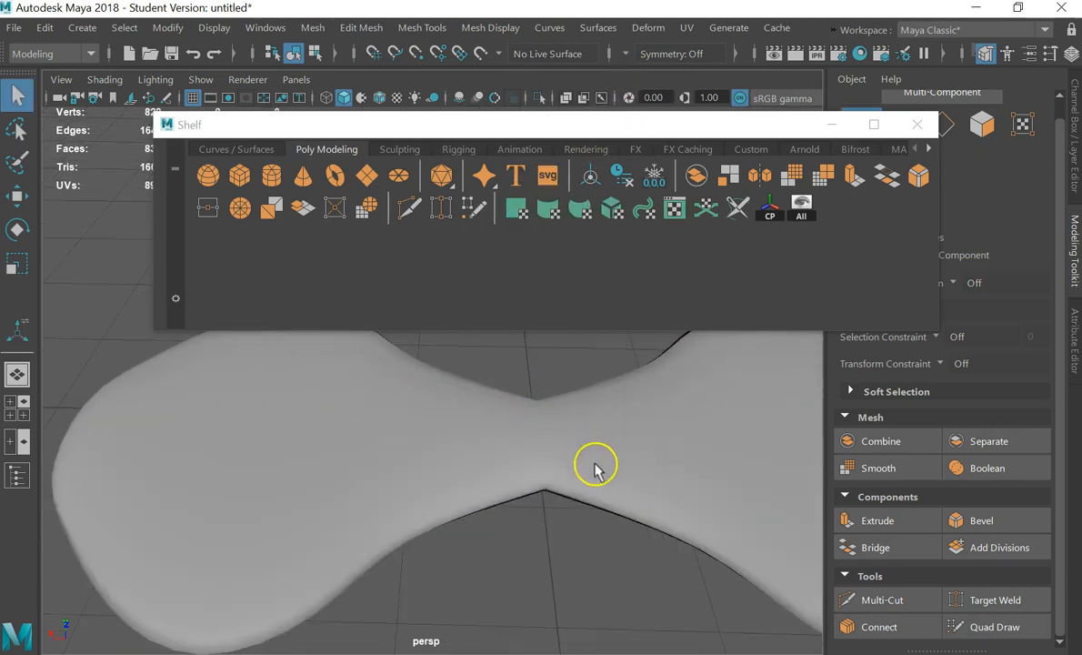
pyautogui.scroll(2, 537, 527)
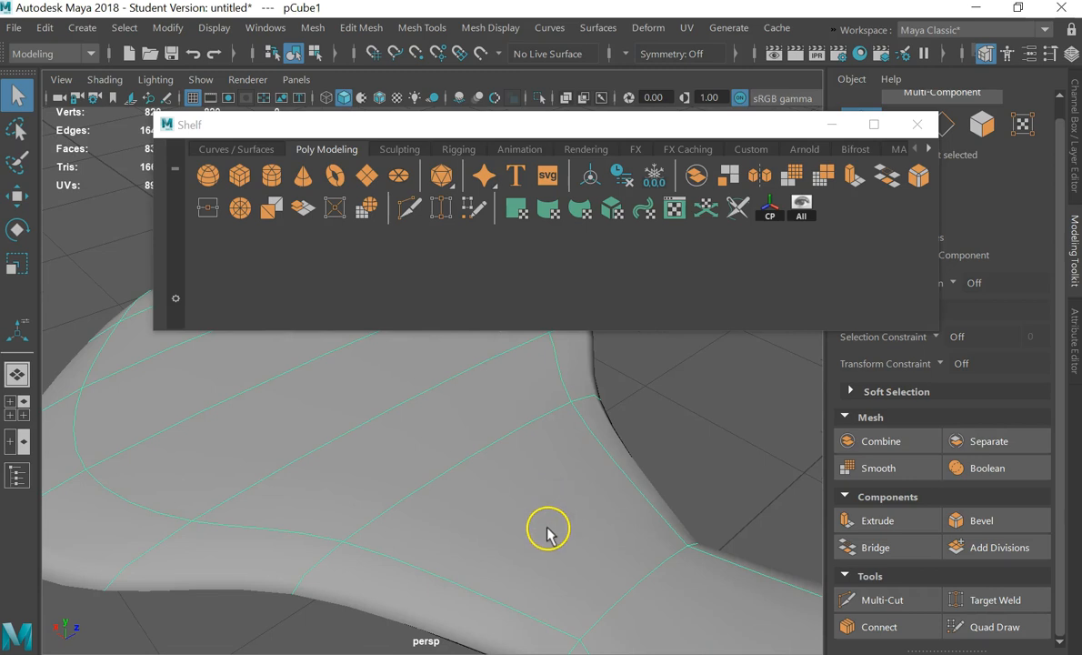
pyautogui.press('1')
# Select a merged seam vertex on the underside of the waist, compare it in smooth preview, and move it freehand
pyautogui.keyDown('alt'); pyautogui.moveTo(551, 534); pyautogui.dragTo(642, 517); pyautogui.keyUp('alt')
pyautogui.moveTo(634, 503); pyautogui.dragTo(551, 118, button='right')
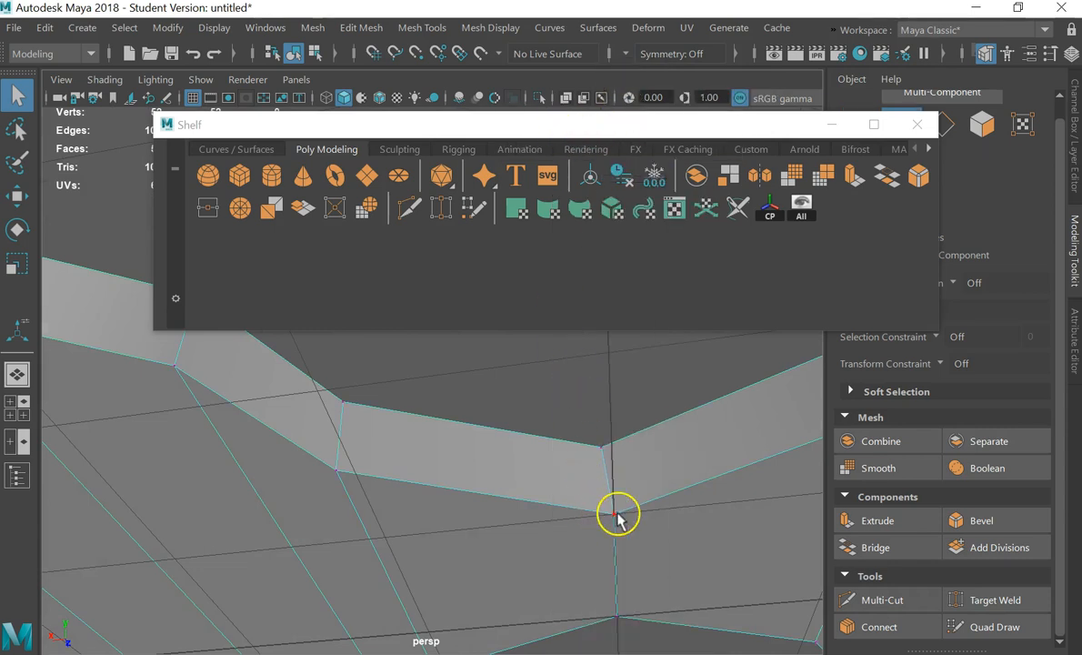
pyautogui.press('3')
pyautogui.press('3')
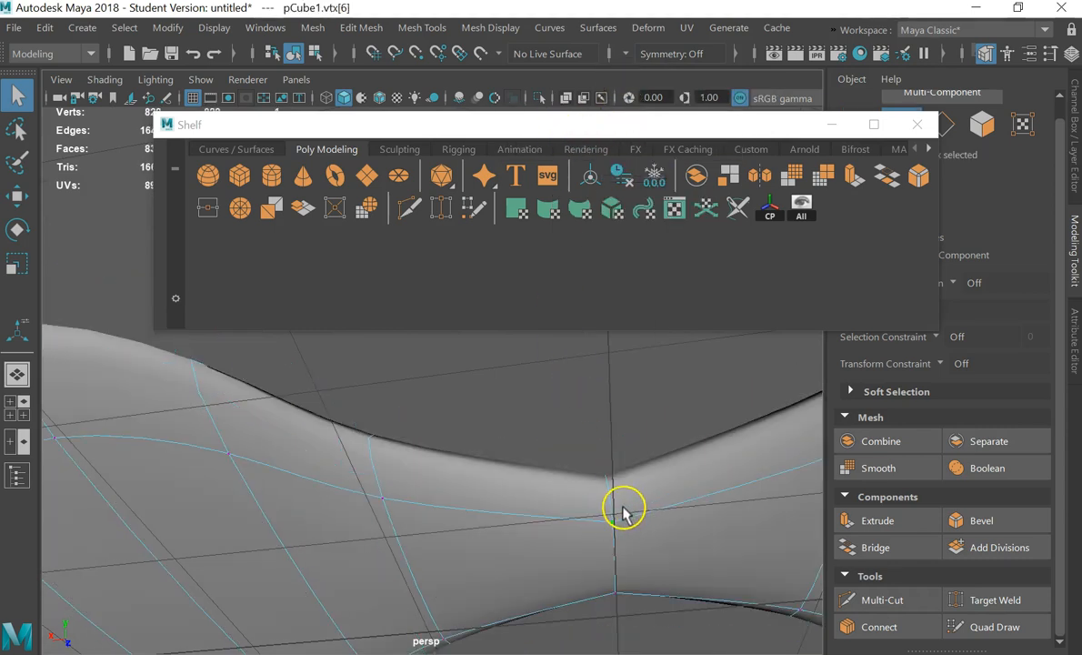
pyautogui.press('1')
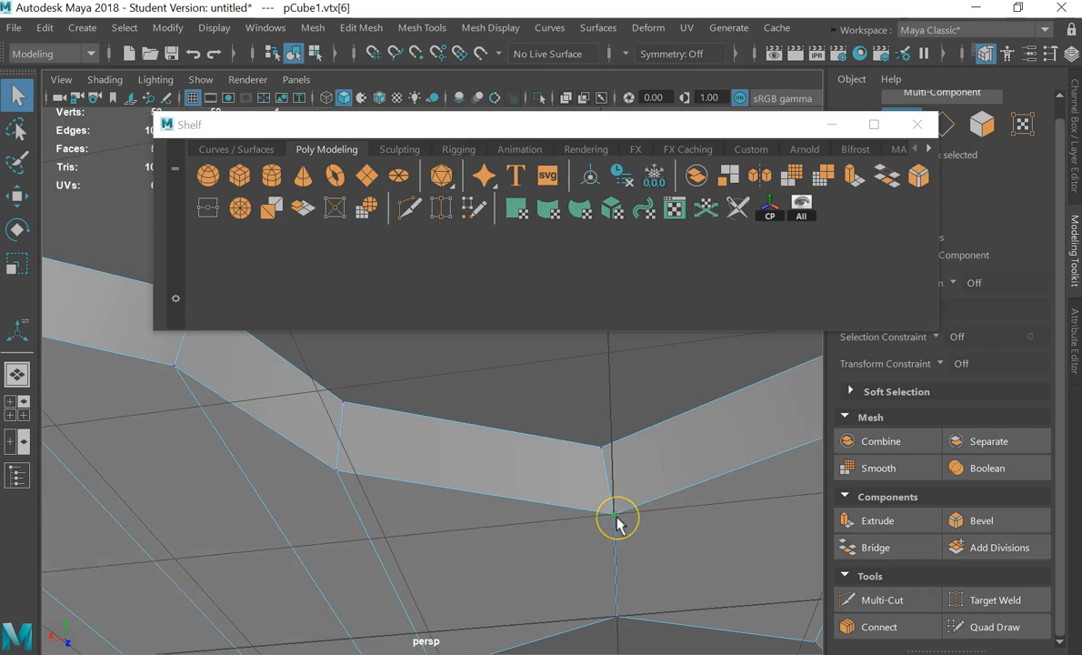
pyautogui.press('r')
pyautogui.press('e')
pyautogui.press('r')
pyautogui.press('e')
pyautogui.press('w')
pyautogui.moveTo(606, 450); pyautogui.dragTo(611, 417, button='middle')
pyautogui.moveTo(639, 540); pyautogui.dragTo(616, 557, button='middle')
# Select the upper front seam vertex at the waist and raise it slightly along Y
pyautogui.click(622, 626)
pyautogui.keyDown('alt'); pyautogui.moveTo(606, 541); pyautogui.dragTo(571, 492); pyautogui.keyUp('alt')
pyautogui.keyDown('alt'); pyautogui.moveTo(283, 519); pyautogui.dragTo(395, 467); pyautogui.keyUp('alt')
pyautogui.click(542, 445)
pyautogui.moveTo(415, 401)
pyautogui.mouseDown()
pyautogui.moveTo(418, 352)
pyautogui.moveTo(418, 380)
pyautogui.mouseUp()
pyautogui.scroll(-2, 366, 465)
pyautogui.scroll(-4, 366, 465)
pyautogui.keyDown('alt'); pyautogui.moveTo(329, 459); pyautogui.dragTo(441, 469); pyautogui.keyUp('alt')
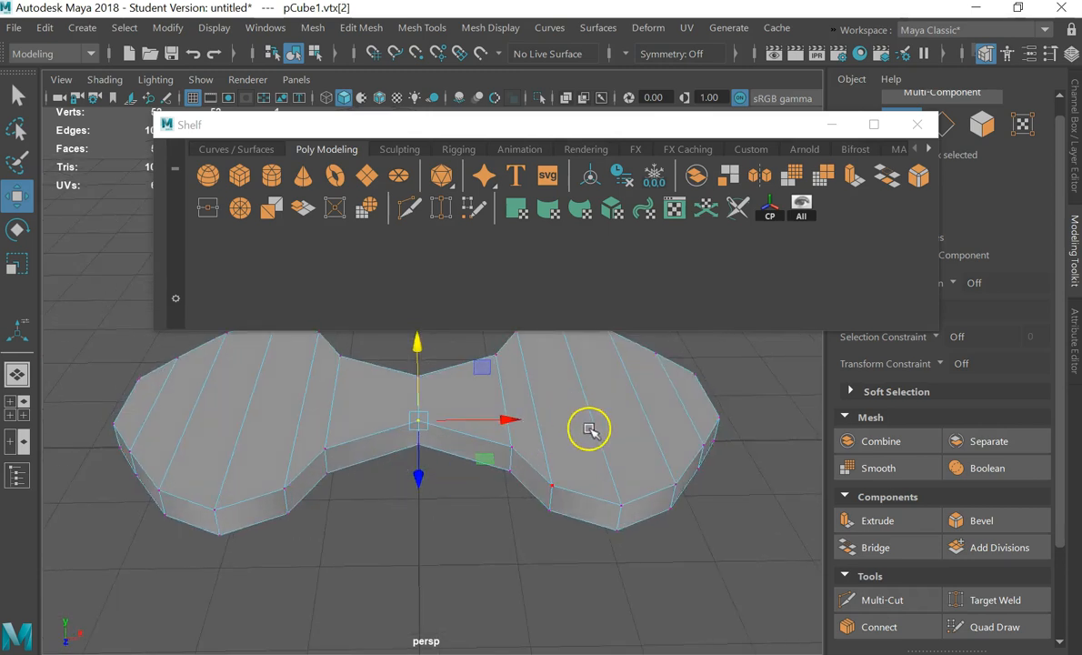
# Select the whole merged mesh and display it in smooth preview
pyautogui.keyDown('alt'); pyautogui.moveTo(589, 428); pyautogui.dragTo(653, 562, button='middle'); pyautogui.keyUp('alt')
pyautogui.moveTo(654, 486); pyautogui.dragTo(766, 99, button='right')
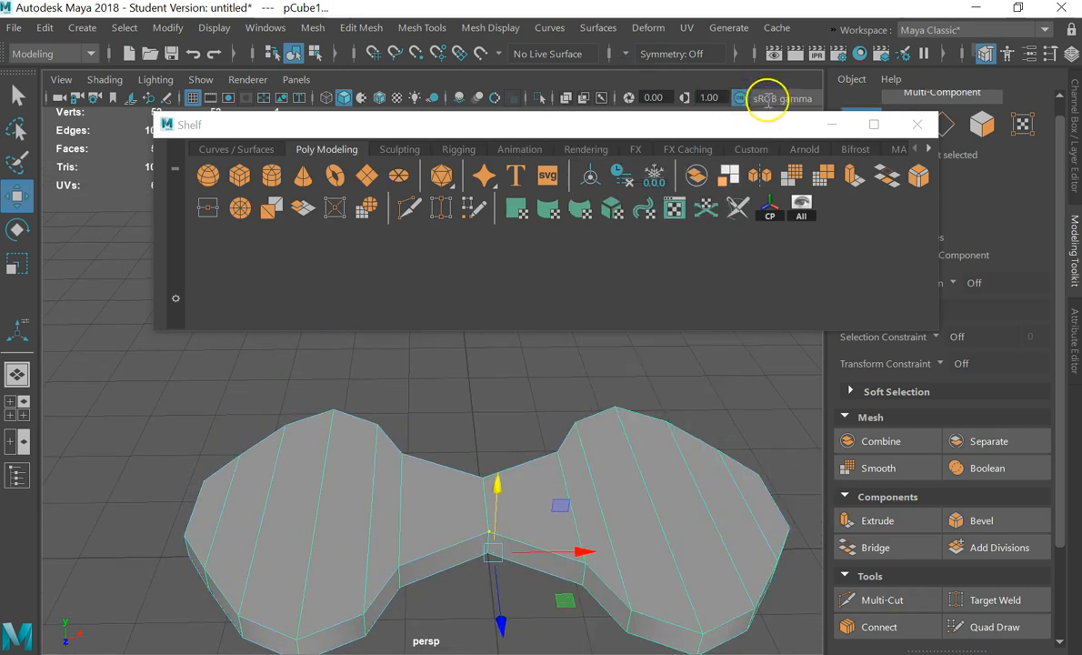
pyautogui.scroll(-4, 614, 453)
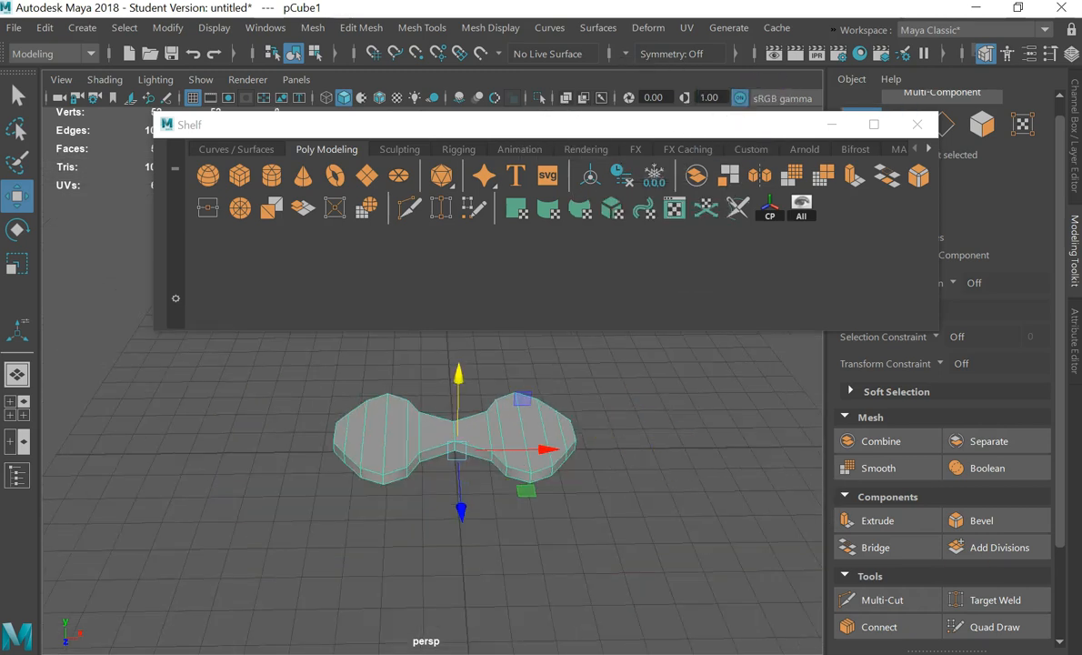
pyautogui.scroll(-3, 583, 532)
pyautogui.scroll(3, 585, 533)
pyautogui.keyDown('alt'); pyautogui.moveTo(584, 531); pyautogui.dragTo(438, 530); pyautogui.keyUp('alt')
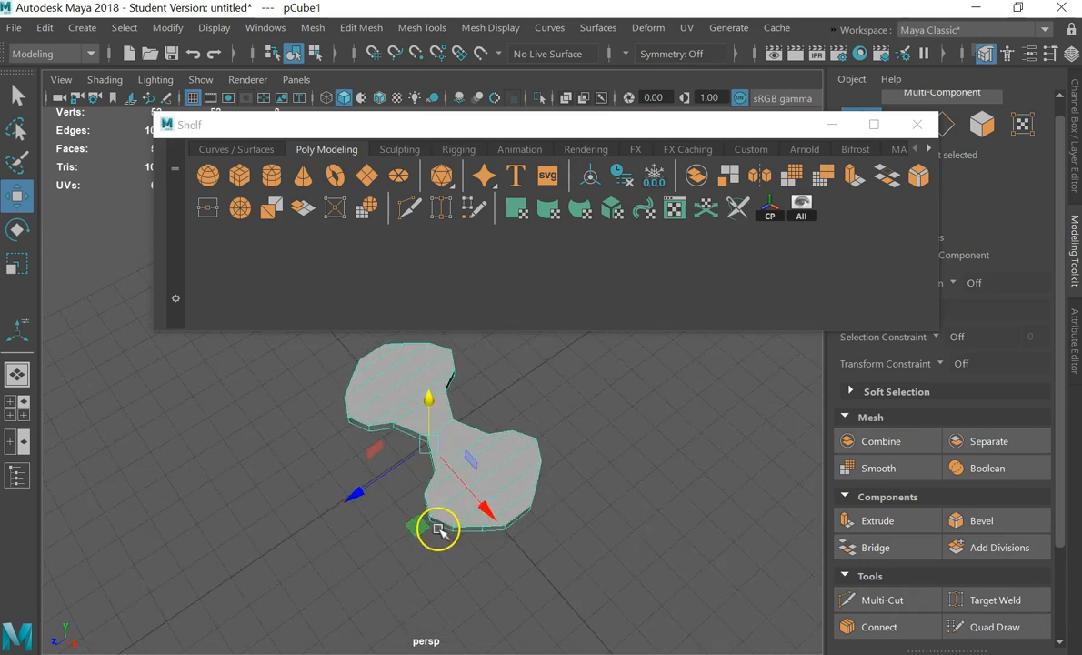
pyautogui.moveTo(439, 450); pyautogui.dragTo(536, 90, button='right')
pyautogui.click(499, 452)
pyautogui.press('3')
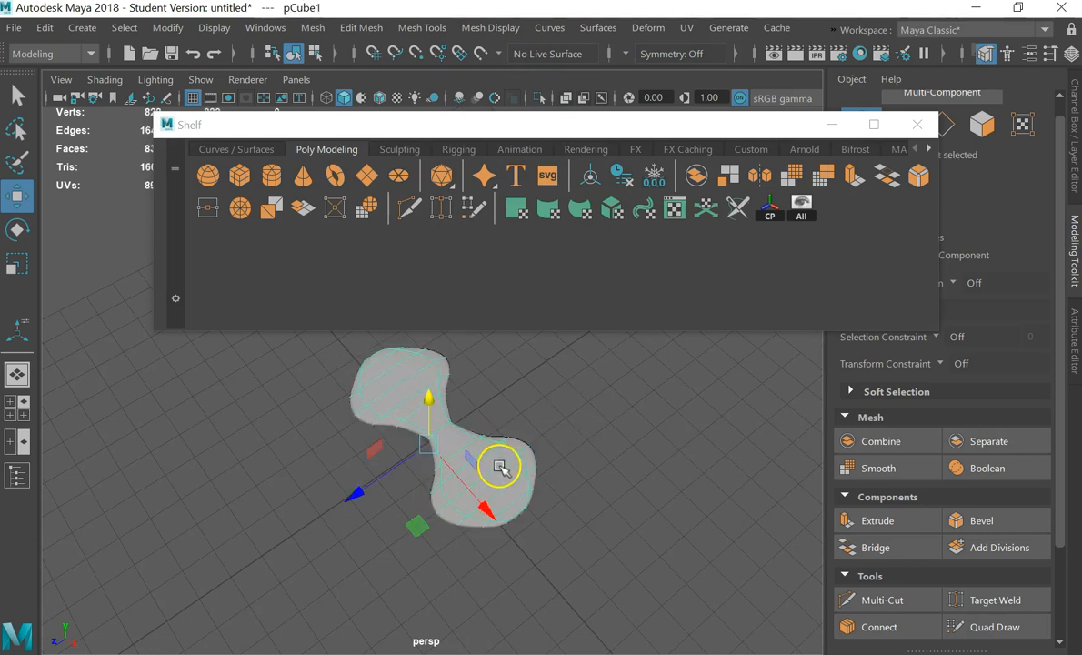
# Turn off smooth preview so the merged mesh shows its original low-polygon faces
pyautogui.keyDown('alt'); pyautogui.moveTo(553, 419); pyautogui.dragTo(569, 394); pyautogui.keyUp('alt')
pyautogui.click(377, 440)
pyautogui.press('1')
pyautogui.keyDown('alt'); pyautogui.moveTo(371, 449); pyautogui.dragTo(355, 467); pyautogui.keyUp('alt')
pyautogui.scroll(5, 341, 432)
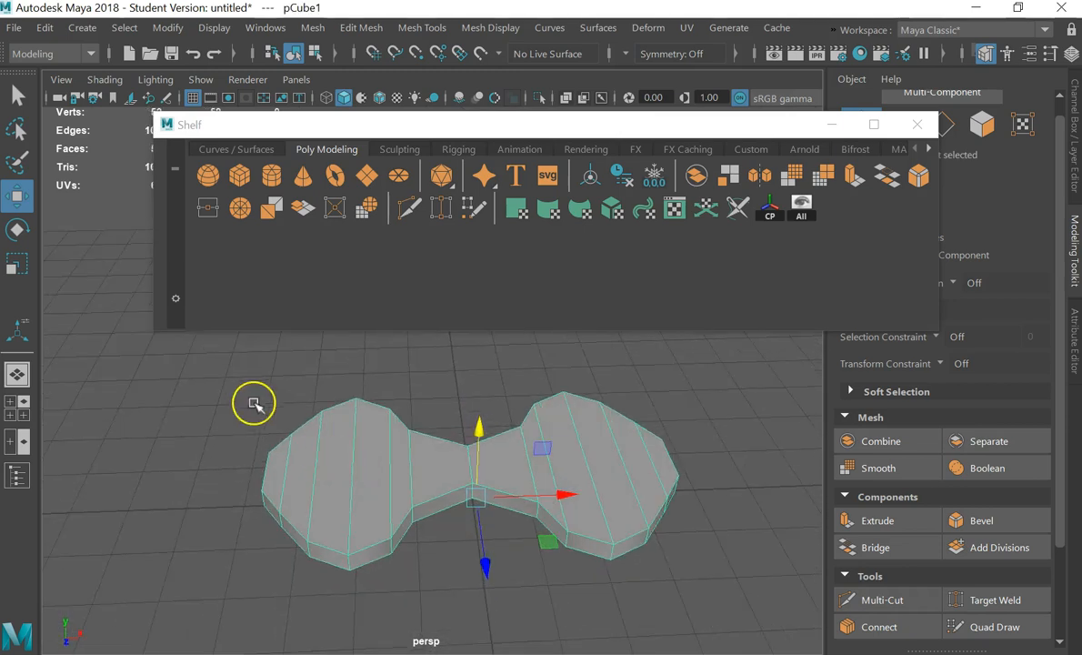
# Slice the mesh twice along its full length with Multi-Cut in the top view, once on each side of the centre line
pyautogui.press('space')
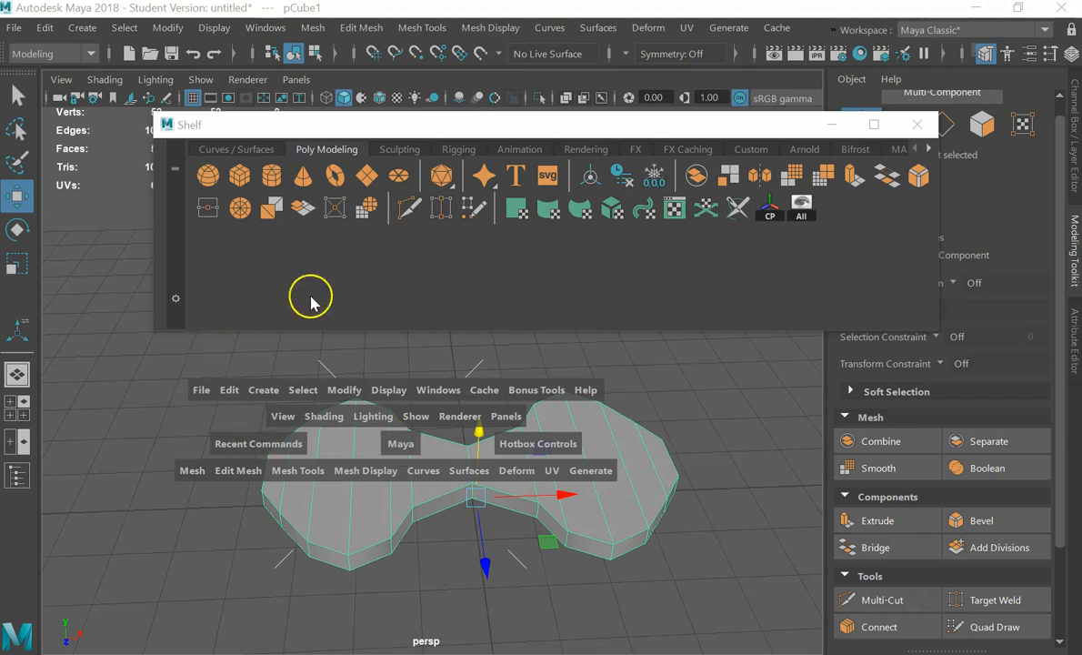
pyautogui.click(408, 208)
pyautogui.keyDown('alt'); pyautogui.moveTo(256, 461); pyautogui.dragTo(463, 545); pyautogui.keyUp('alt')
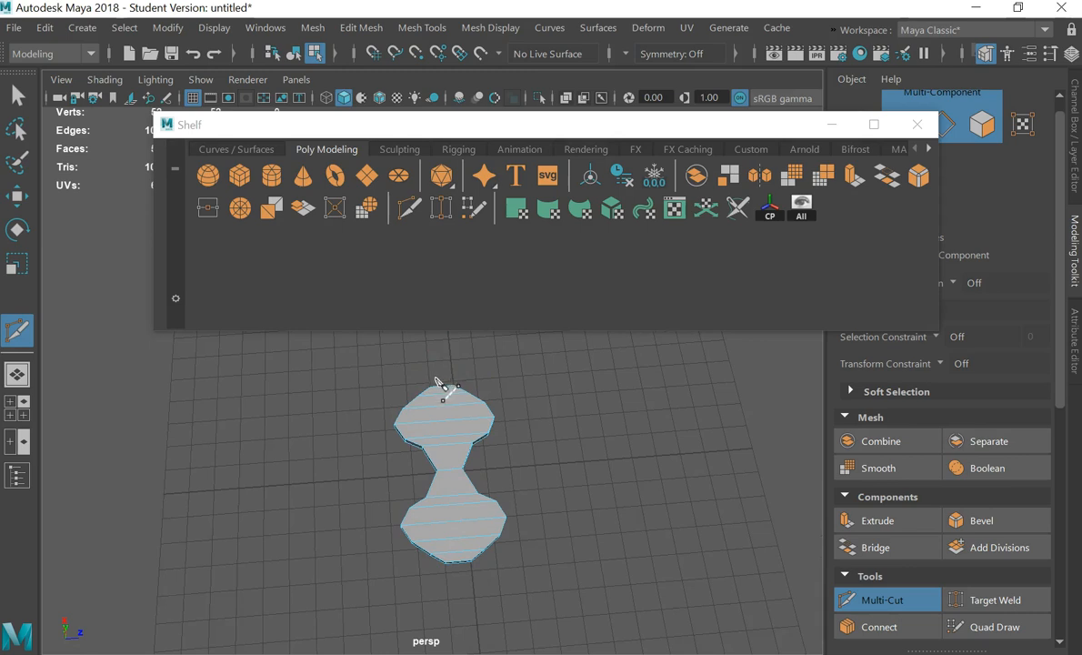
pyautogui.press('space')
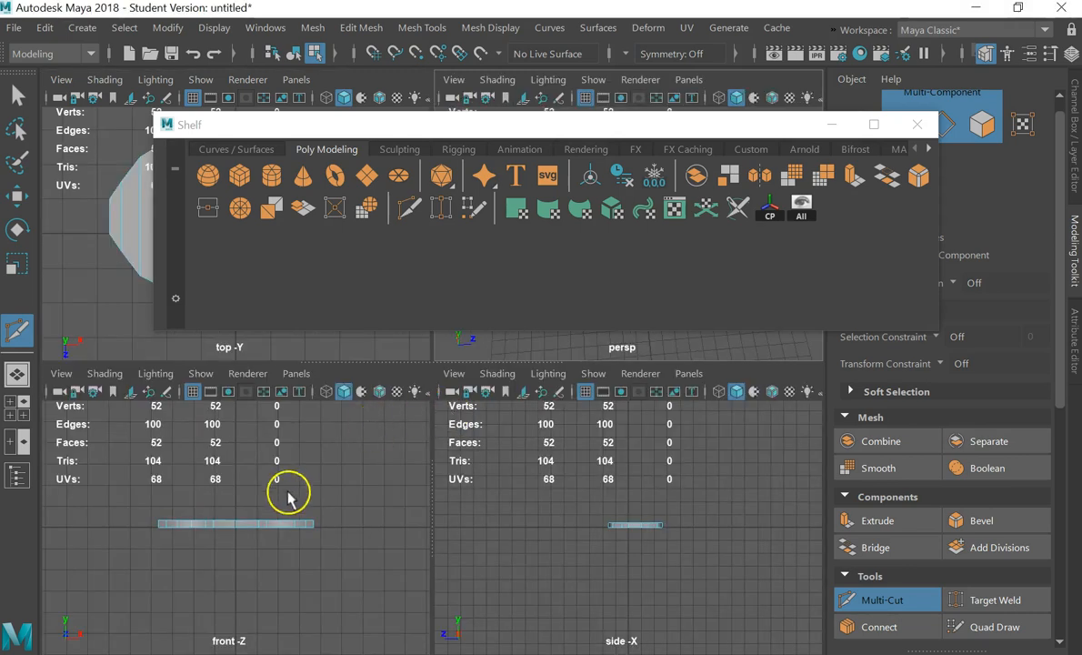
pyautogui.press('space')
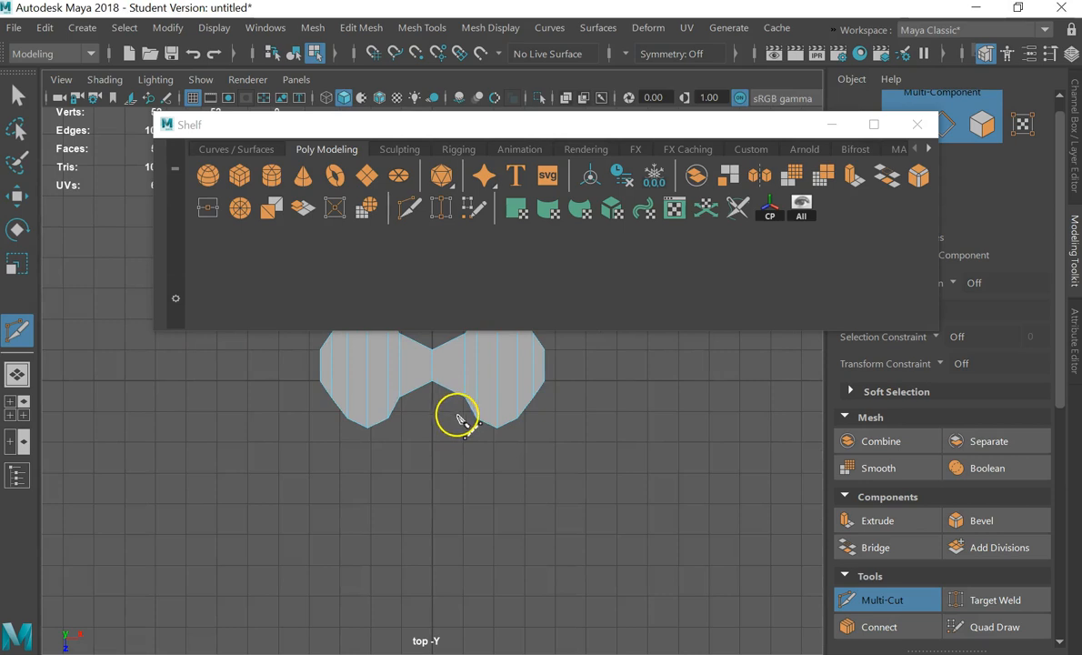
pyautogui.keyDown('alt'); pyautogui.moveTo(459, 418); pyautogui.dragTo(463, 469, button='middle'); pyautogui.keyUp('alt')
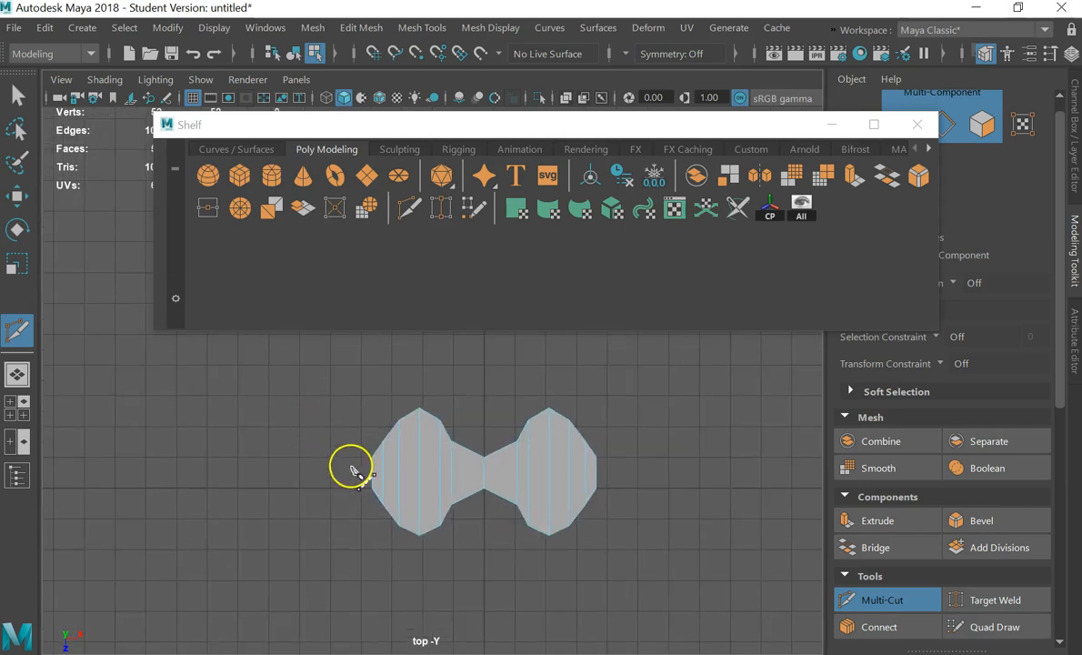
pyautogui.click(676, 462)
pyautogui.press('Return')
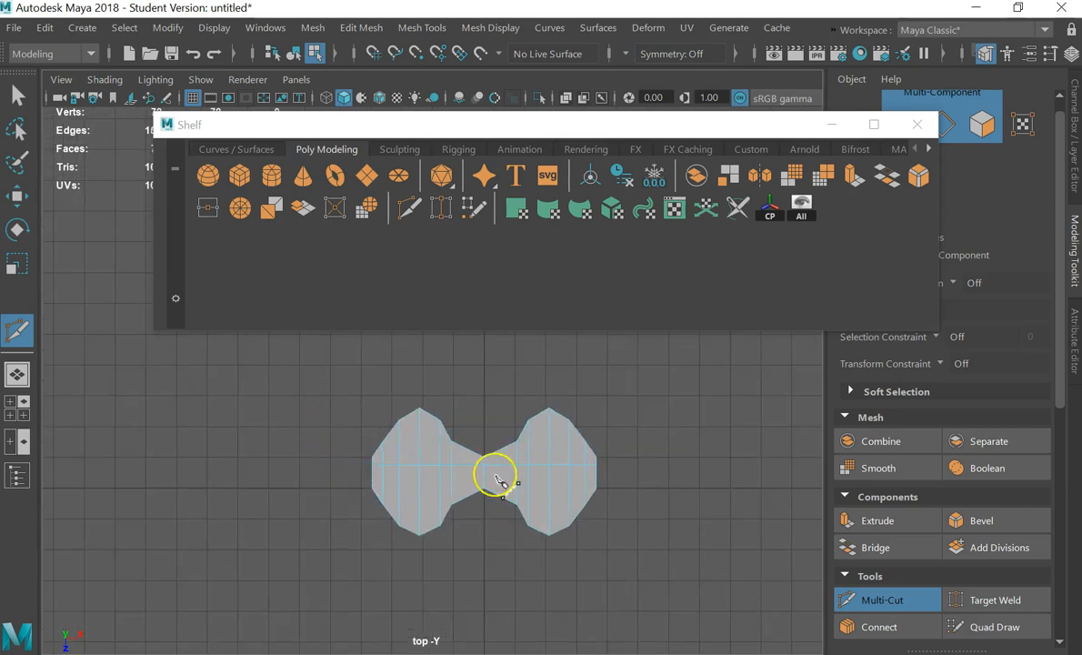
pyautogui.moveTo(469, 494); pyautogui.dragTo(659, 486)
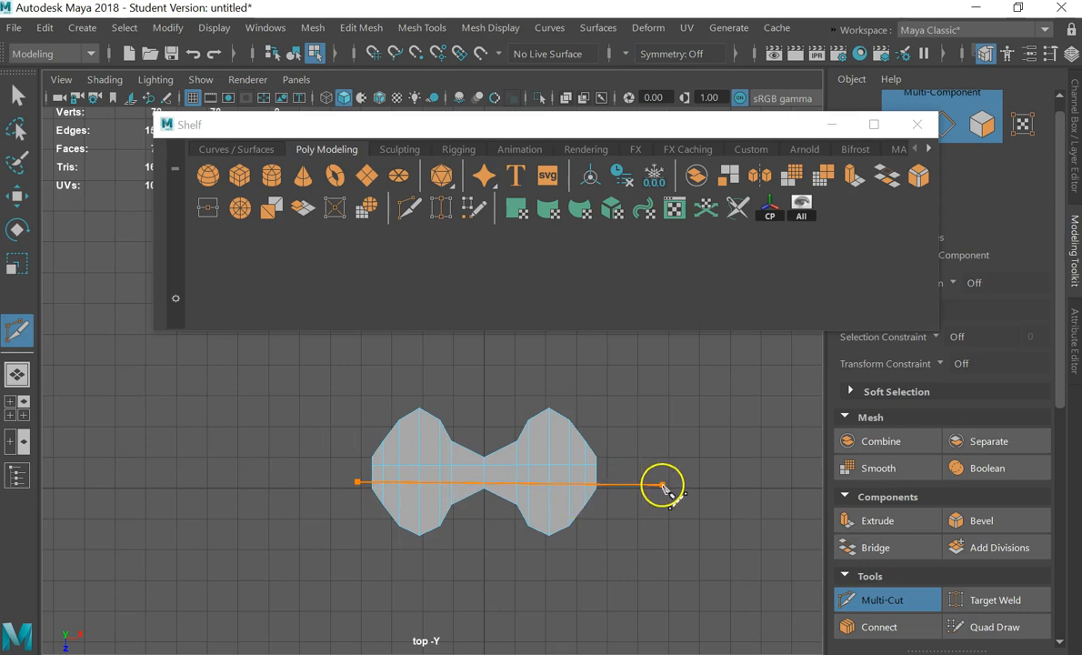
pyautogui.click(16, 98)
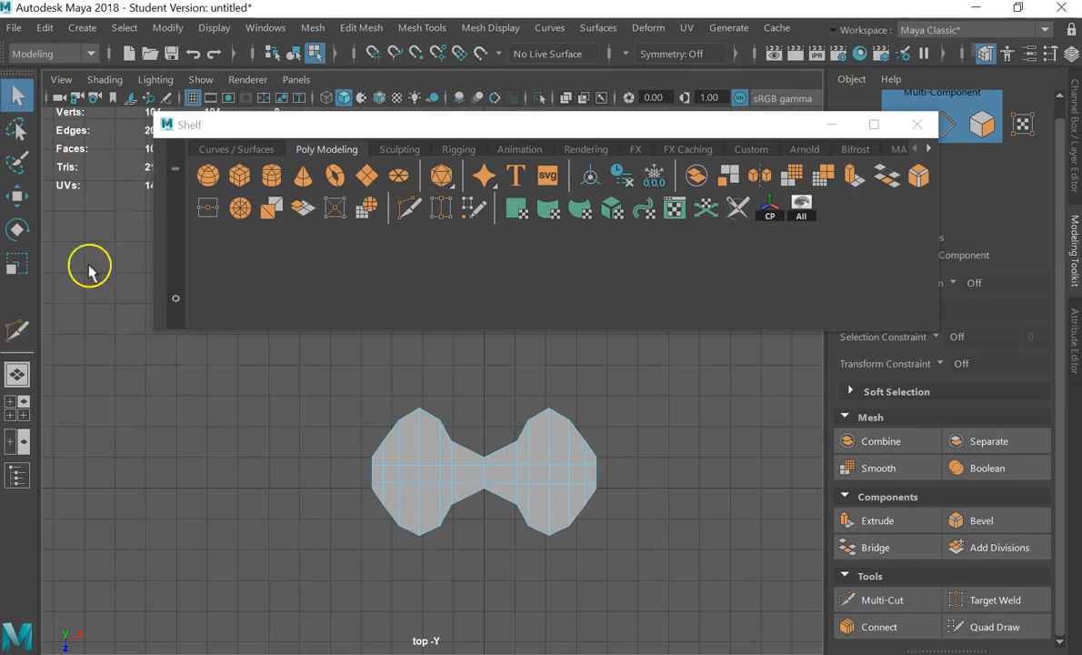
# Select the central strip of upper faces between the two lengthwise cuts and raise it slightly along Y in the perspective view
pyautogui.scroll(3, 411, 502)
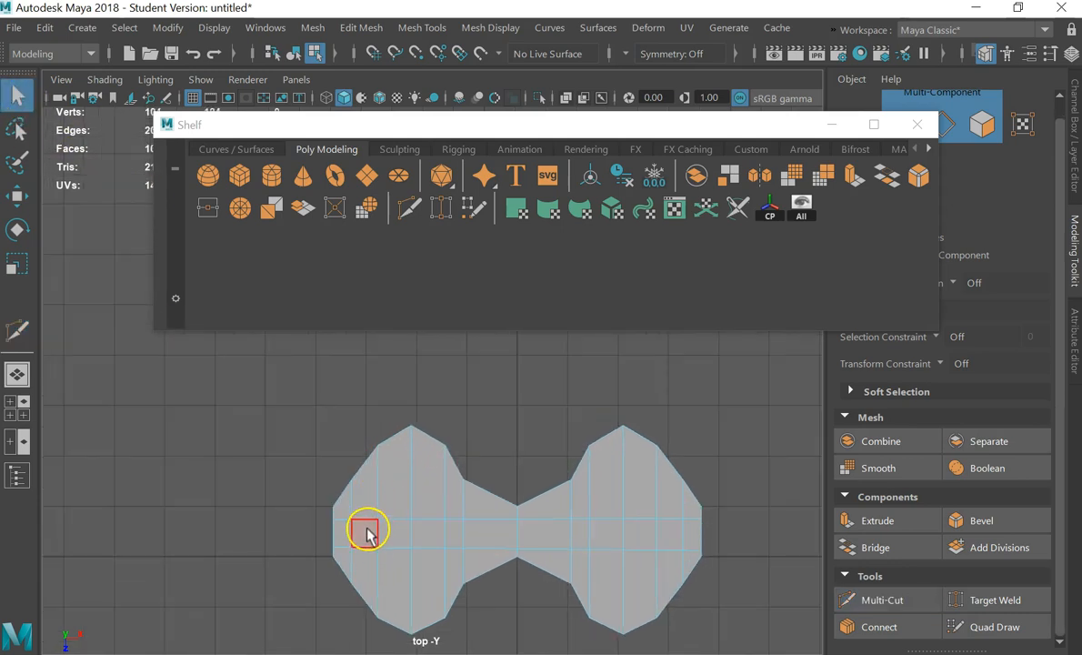
pyautogui.moveTo(367, 534)
pyautogui.mouseDown()
pyautogui.moveTo(582, 542)
pyautogui.moveTo(684, 529)
pyautogui.mouseUp()
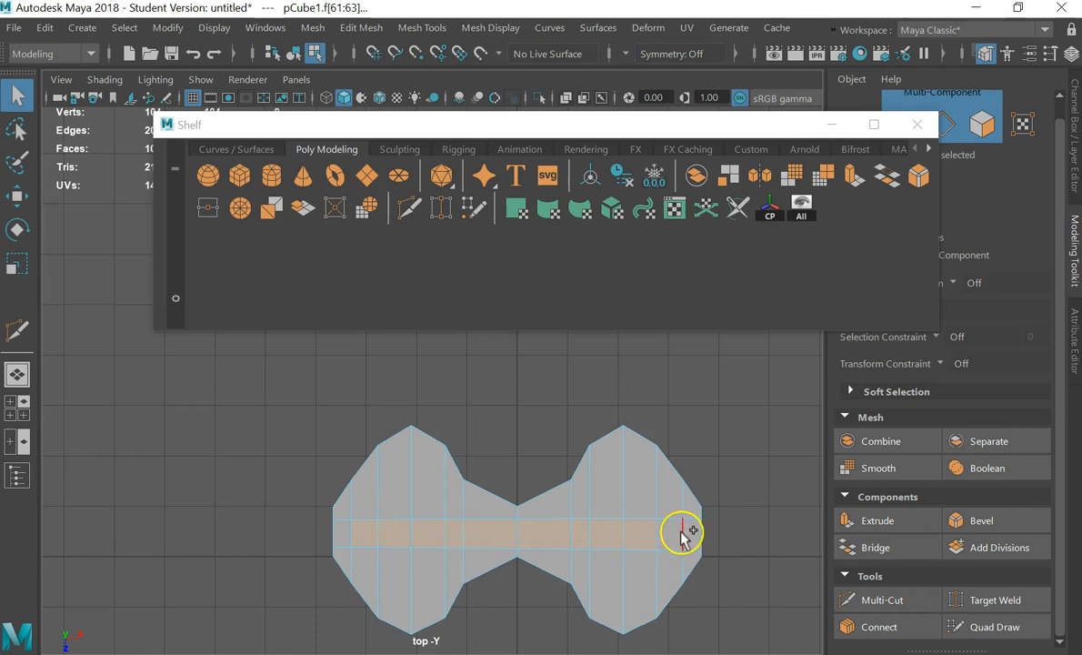
pyautogui.press('space')
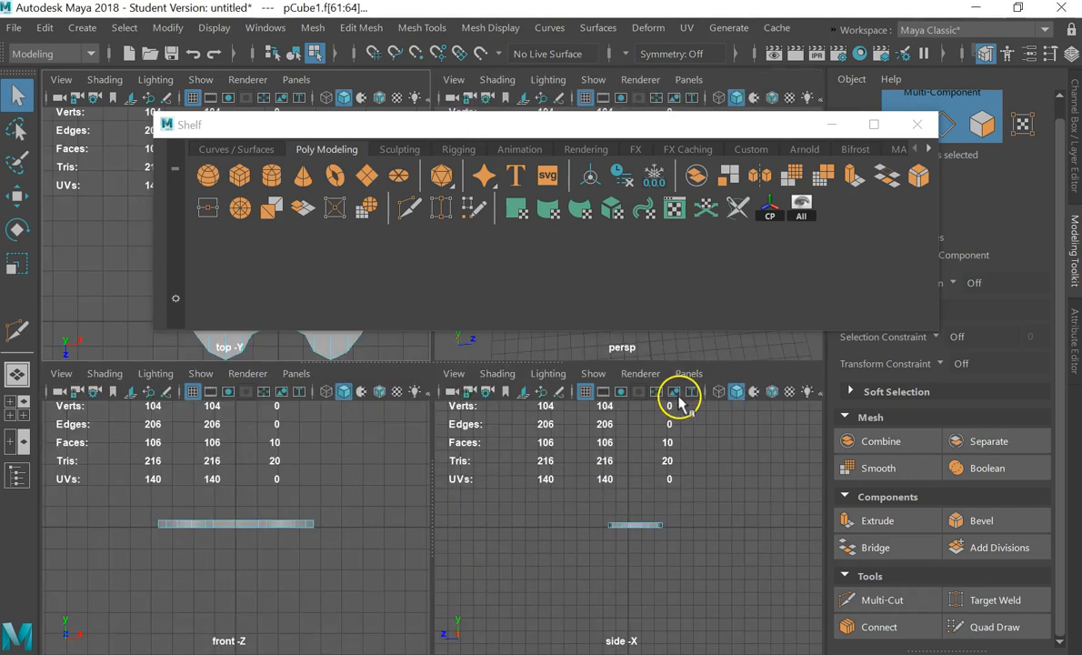
pyautogui.press('space')
pyautogui.keyDown('alt'); pyautogui.moveTo(695, 350); pyautogui.dragTo(524, 421); pyautogui.keyUp('alt')
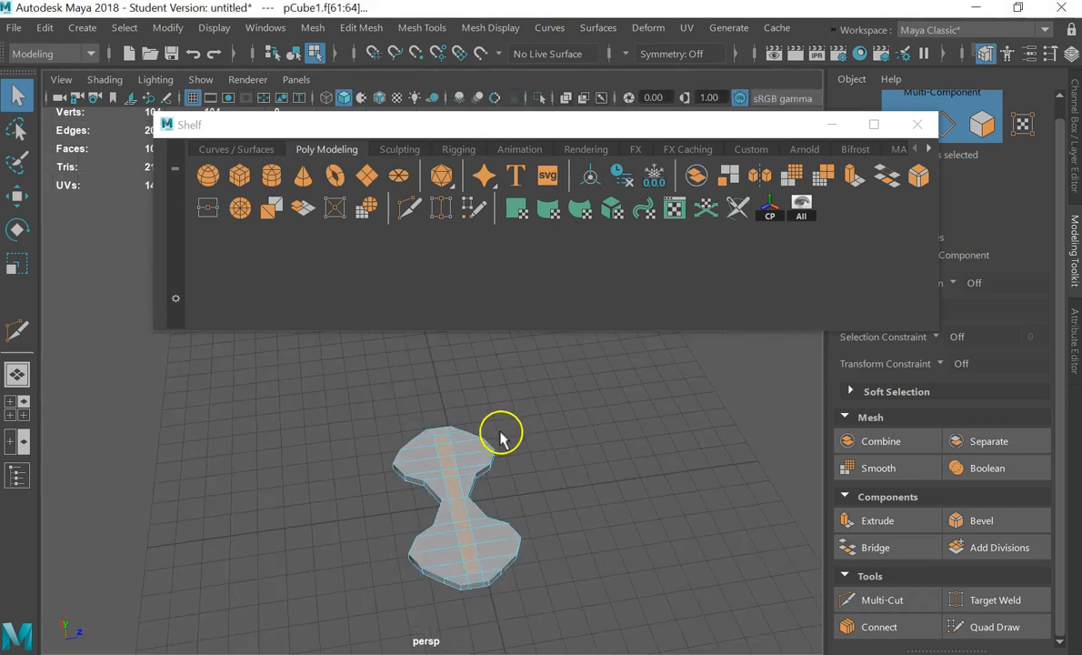
pyautogui.press('w')
pyautogui.moveTo(446, 441); pyautogui.dragTo(457, 427)
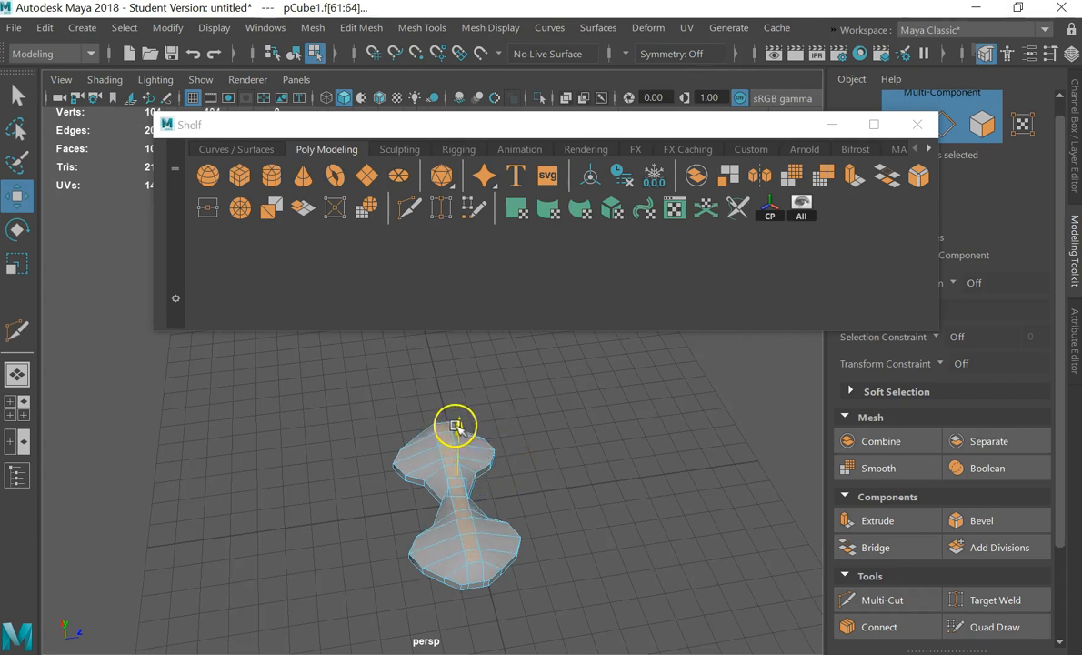
# Display the mesh in smooth preview and inspect the raised central ridge up close
pyautogui.press('3')
pyautogui.click(579, 499)
pyautogui.keyDown('alt'); pyautogui.moveTo(579, 500); pyautogui.dragTo(468, 503); pyautogui.keyUp('alt')
pyautogui.scroll(3, 403, 491)
pyautogui.keyDown('alt'); pyautogui.moveTo(397, 530); pyautogui.dragTo(531, 453, button='middle'); pyautogui.keyUp('alt')
pyautogui.scroll(3, 391, 554)
pyautogui.keyDown('alt'); pyautogui.moveTo(354, 580); pyautogui.dragTo(397, 436); pyautogui.keyUp('alt')
# Select a face at the outer end of the +X lobe and pull it slightly outward along X
pyautogui.click(400, 523)
pyautogui.moveTo(476, 459); pyautogui.dragTo(478, 174, button='right')
pyautogui.click(404, 533)
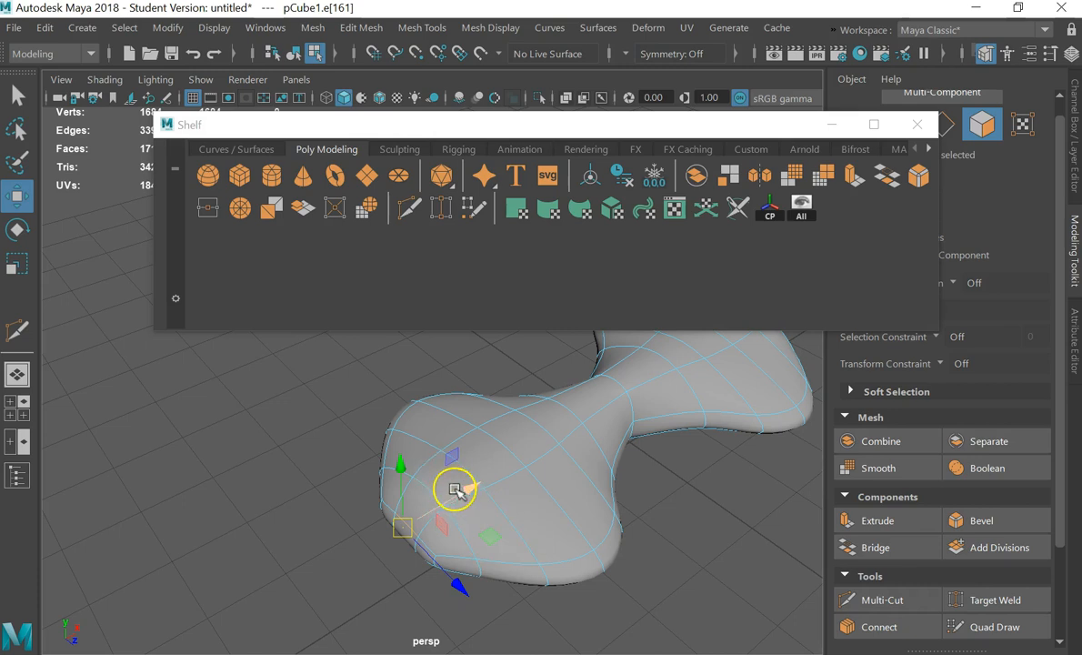
pyautogui.keyDown('alt'); pyautogui.moveTo(592, 474); pyautogui.dragTo(346, 540); pyautogui.keyUp('alt')
pyautogui.click(642, 618)
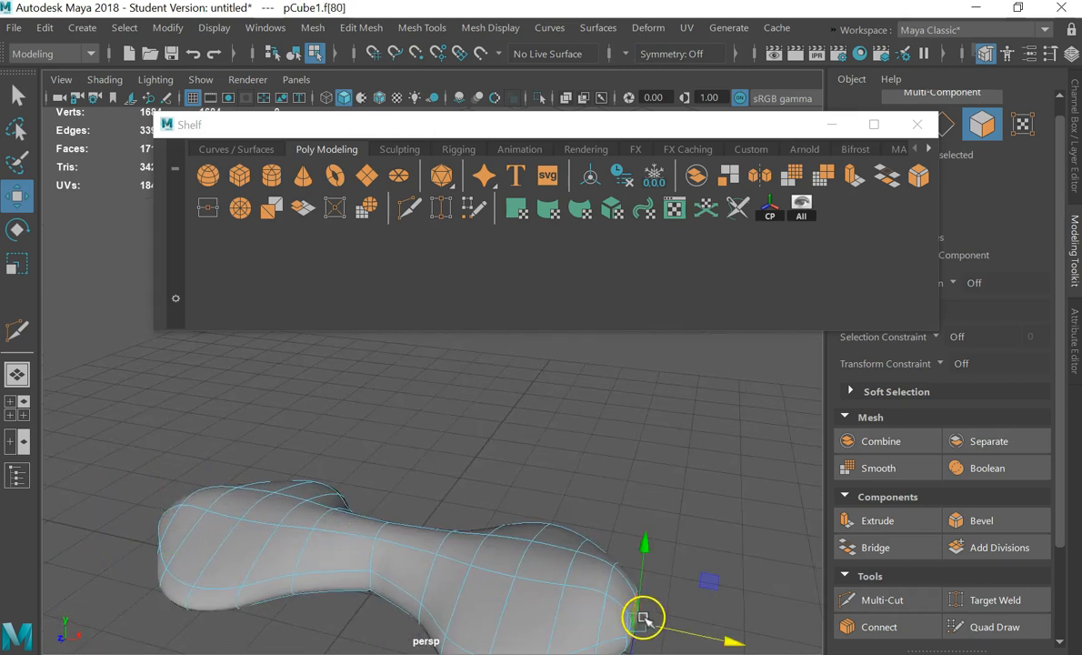
pyautogui.moveTo(700, 639); pyautogui.dragTo(718, 639)
# Select the central strip of faces on the underside and lower it along Y
pyautogui.keyDown('alt'); pyautogui.moveTo(401, 507); pyautogui.dragTo(398, 443); pyautogui.keyUp('alt')
pyautogui.keyDown('alt'); pyautogui.moveTo(401, 550); pyautogui.dragTo(522, 339, button='middle'); pyautogui.keyUp('alt')
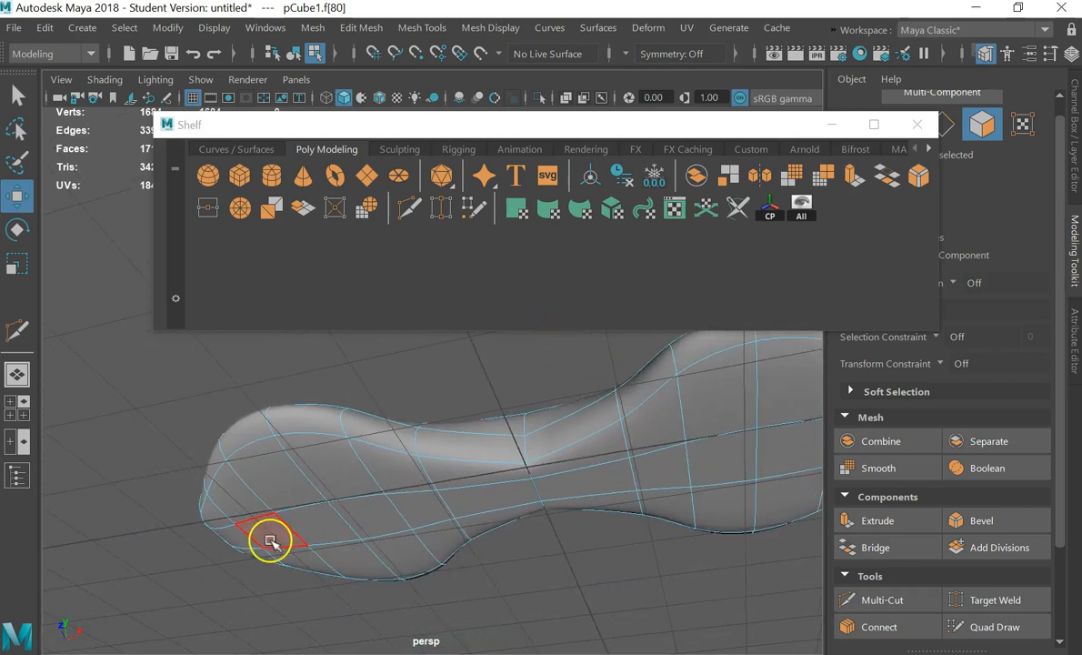
pyautogui.moveTo(253, 537); pyautogui.dragTo(816, 461)
pyautogui.scroll(-2, 736, 455)
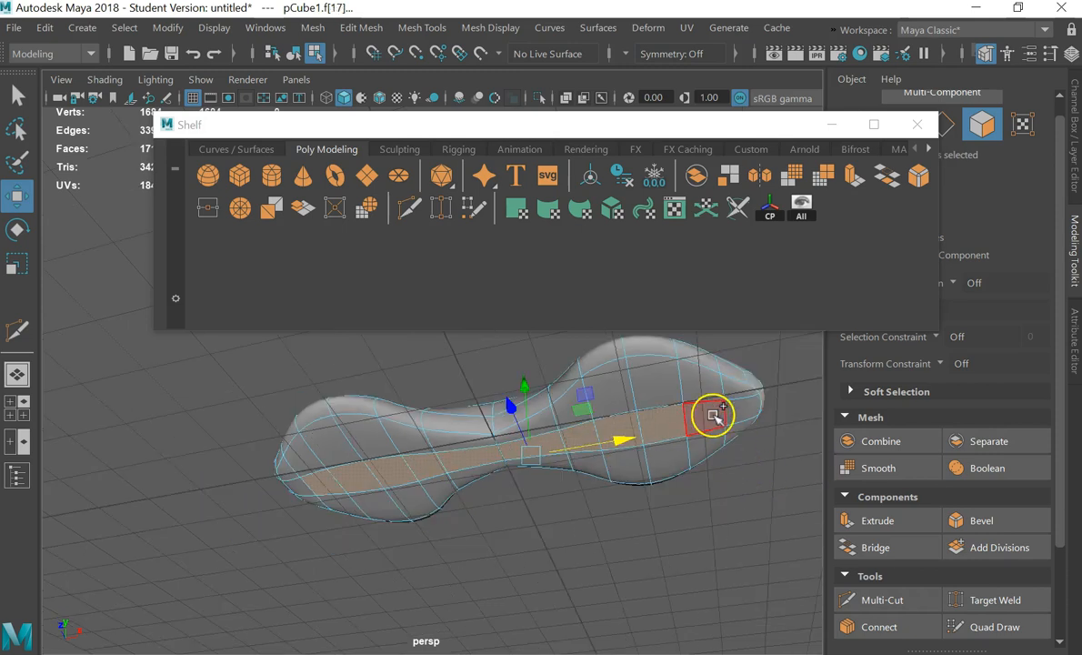
pyautogui.moveTo(752, 420)
pyautogui.keyDown('alt'); pyautogui.mouseDown()
pyautogui.moveTo(688, 475)
pyautogui.moveTo(688, 502)
pyautogui.moveTo(573, 508)
pyautogui.moveTo(543, 567)
pyautogui.moveTo(671, 500)
pyautogui.moveTo(553, 446)
pyautogui.moveTo(556, 474)
pyautogui.moveTo(555, 456)
pyautogui.moveTo(434, 512)
pyautogui.moveTo(567, 536)
pyautogui.moveTo(545, 560)
pyautogui.moveTo(467, 559)
pyautogui.moveTo(473, 502)
pyautogui.moveTo(459, 467)
pyautogui.mouseUp(); pyautogui.keyUp('alt')
pyautogui.keyDown('alt'); pyautogui.moveTo(532, 646); pyautogui.dragTo(495, 579); pyautogui.keyUp('alt')
pyautogui.click(471, 545)
pyautogui.keyDown('alt'); pyautogui.moveTo(550, 418); pyautogui.dragTo(445, 435); pyautogui.keyUp('alt')
pyautogui.moveTo(476, 379); pyautogui.dragTo(469, 437)
pyautogui.press('e')
pyautogui.press('r')
# Raise two neighbouring ridge faces on top of the +X lobe slightly along Y, one after the other
pyautogui.click(568, 441)
pyautogui.press('w')
pyautogui.moveTo(579, 379); pyautogui.dragTo(570, 360)
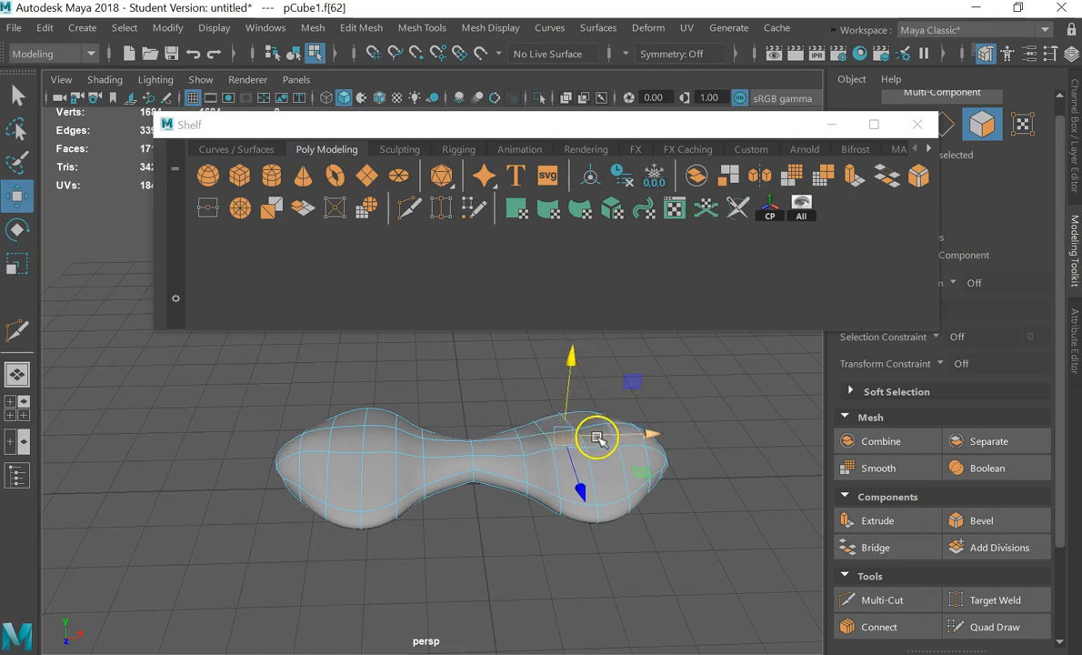
pyautogui.click(685, 418)
pyautogui.scroll(2, 688, 453)
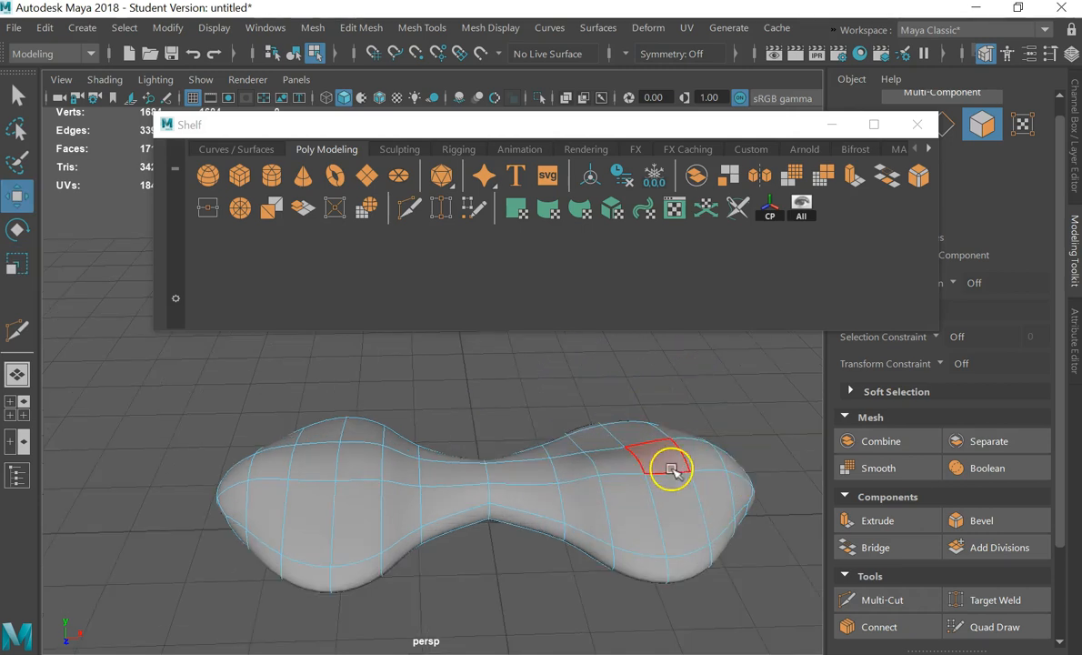
pyautogui.click(656, 420)
pyautogui.moveTo(671, 381); pyautogui.dragTo(673, 375)
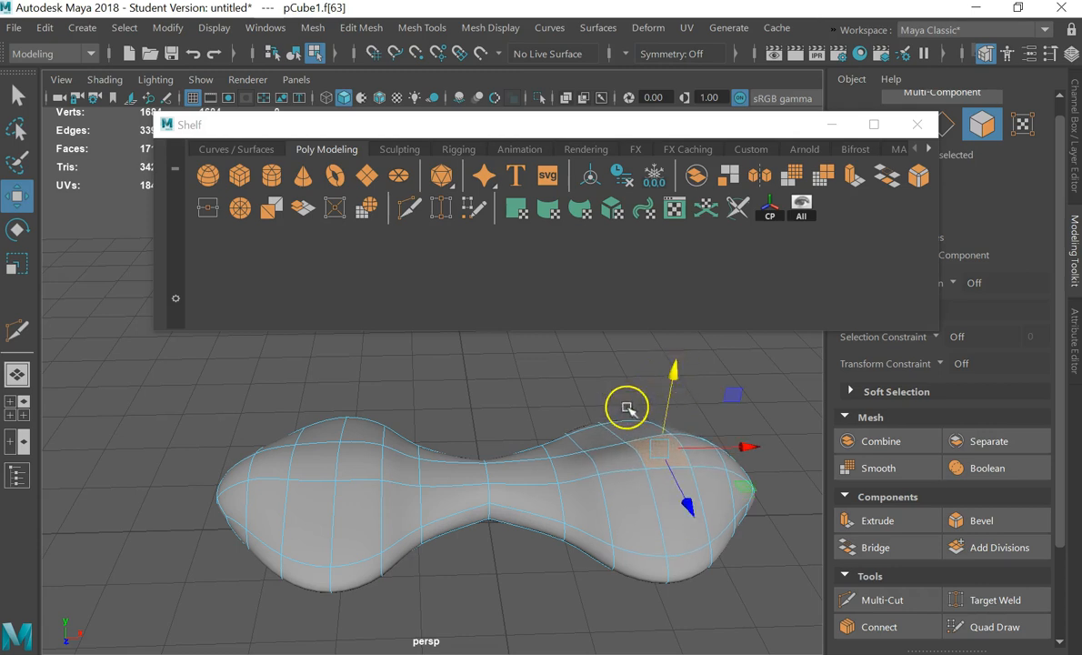
# Reselect the two ridge faces on the +X lobe in turn and lower the outer one slightly along Y
pyautogui.click(571, 461)
pyautogui.click(627, 462)
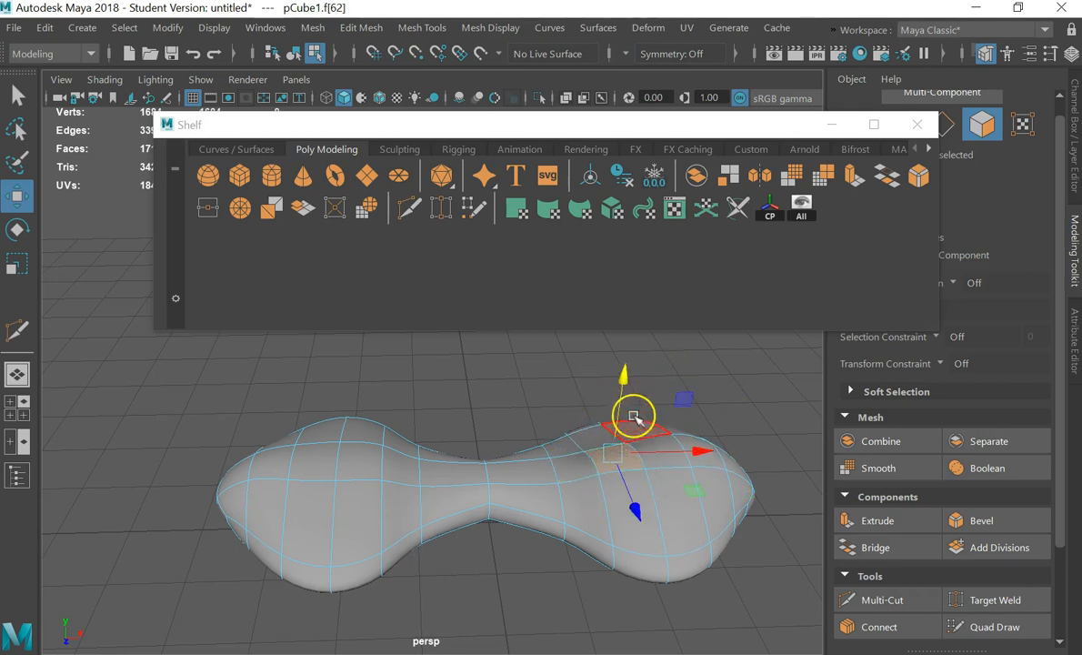
pyautogui.click(669, 427)
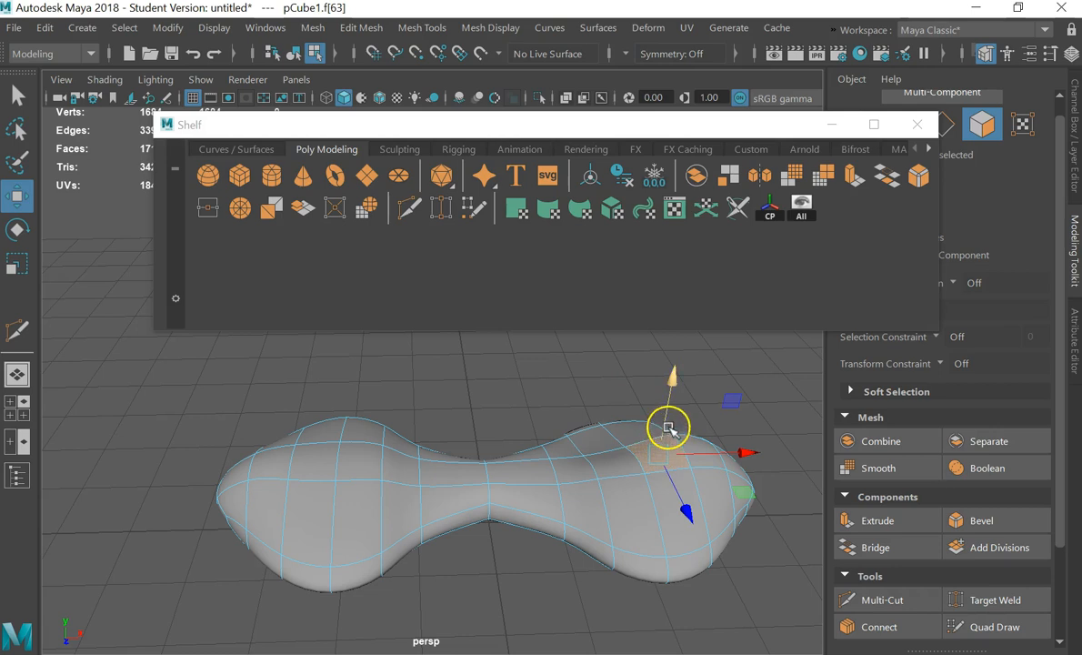
pyautogui.moveTo(678, 382); pyautogui.dragTo(679, 384)
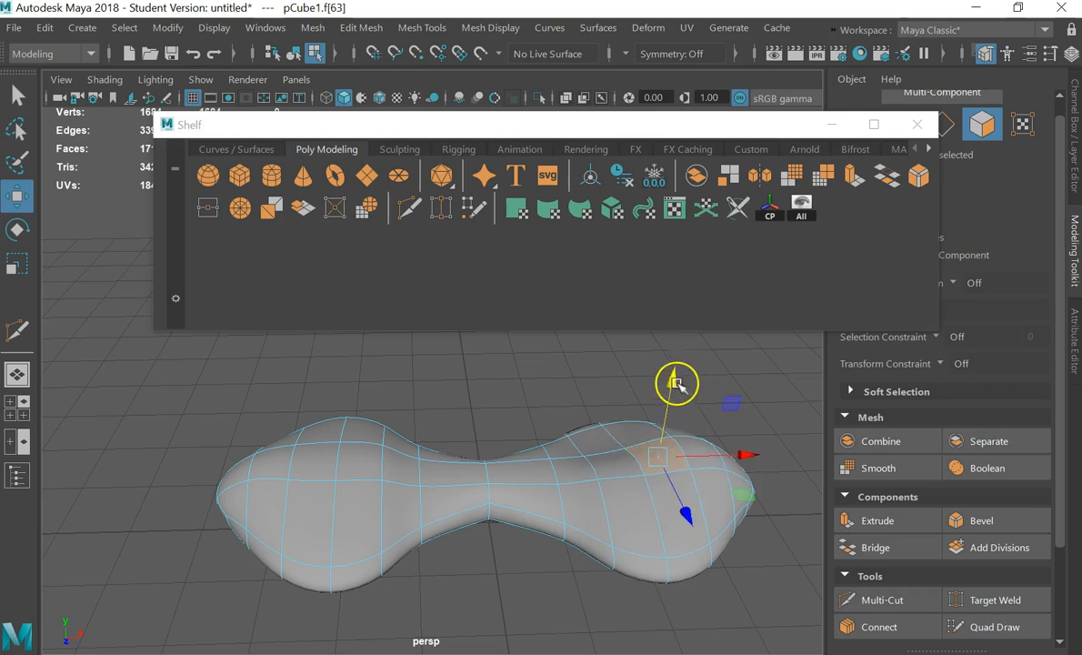
pyautogui.click(612, 464)
# Inspect the smoothed shape from above, return to whole-object selection and select the mesh
pyautogui.keyDown('alt'); pyautogui.moveTo(525, 467); pyautogui.dragTo(500, 471); pyautogui.keyUp('alt')
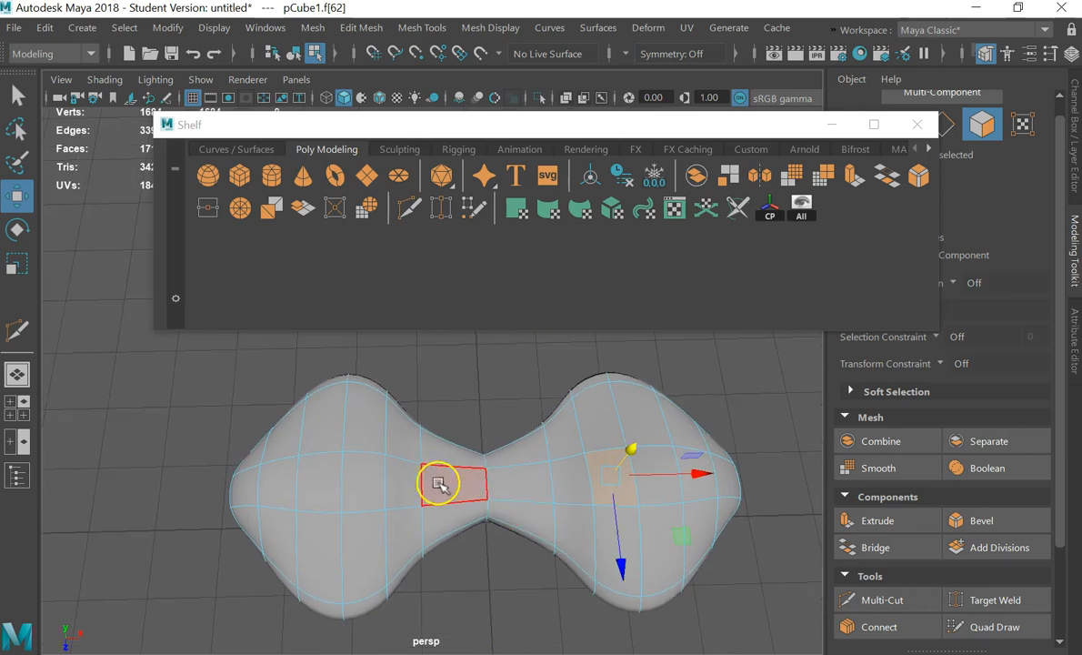
pyautogui.keyDown('alt'); pyautogui.moveTo(574, 531); pyautogui.dragTo(434, 579); pyautogui.keyUp('alt')
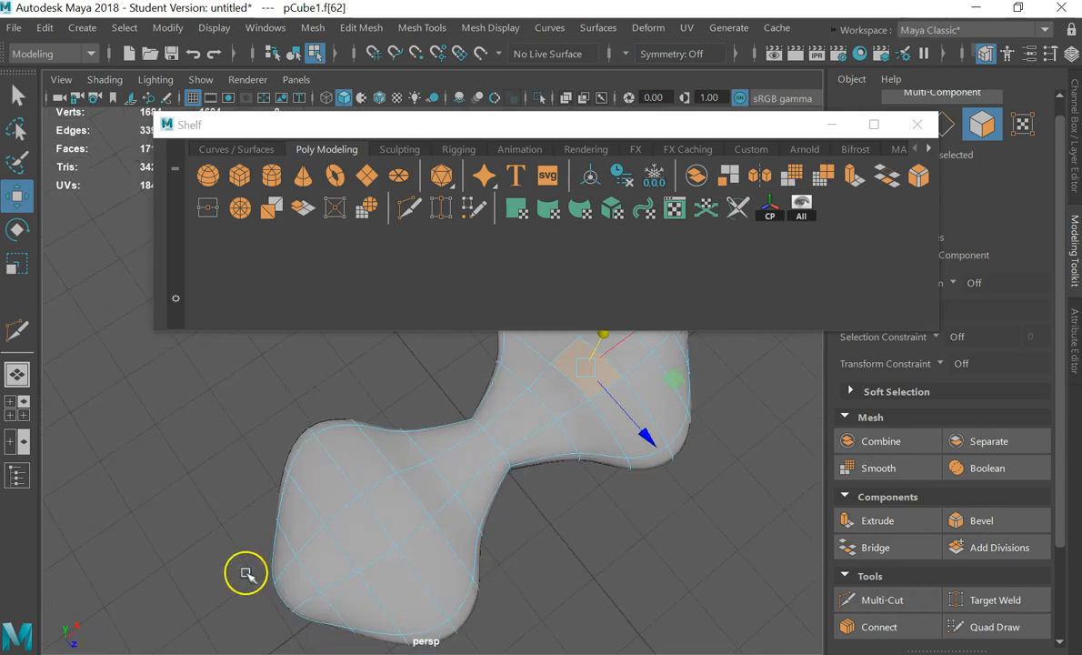
pyautogui.keyDown('alt'); pyautogui.moveTo(441, 512); pyautogui.dragTo(419, 555); pyautogui.keyUp('alt')
pyautogui.keyDown('alt'); pyautogui.moveTo(355, 505); pyautogui.dragTo(387, 589); pyautogui.keyUp('alt')
pyautogui.keyDown('alt'); pyautogui.moveTo(387, 587); pyautogui.dragTo(283, 567, button='middle'); pyautogui.keyUp('alt')
pyautogui.moveTo(546, 418); pyautogui.dragTo(636, 92, button='right')
pyautogui.click(430, 425)
# Send the selected mesh to Mudbox as a new scene, discarding the existing Mudbox scene, and keep the imported mesh
pyautogui.click(13, 27)
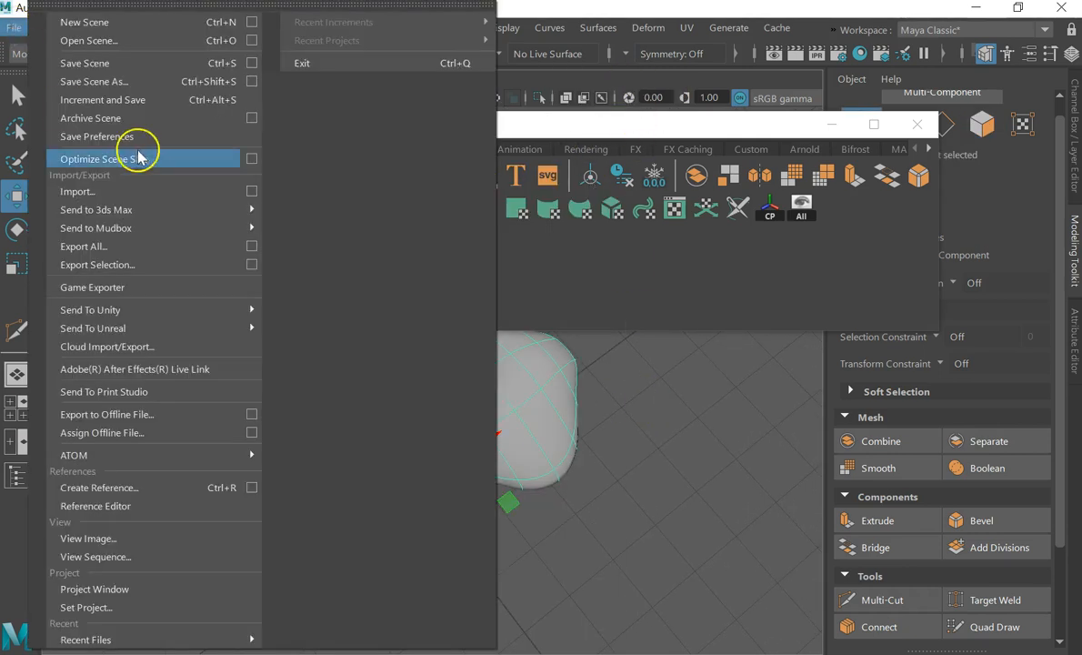
pyautogui.moveTo(181, 225)
pyautogui.click(312, 233)
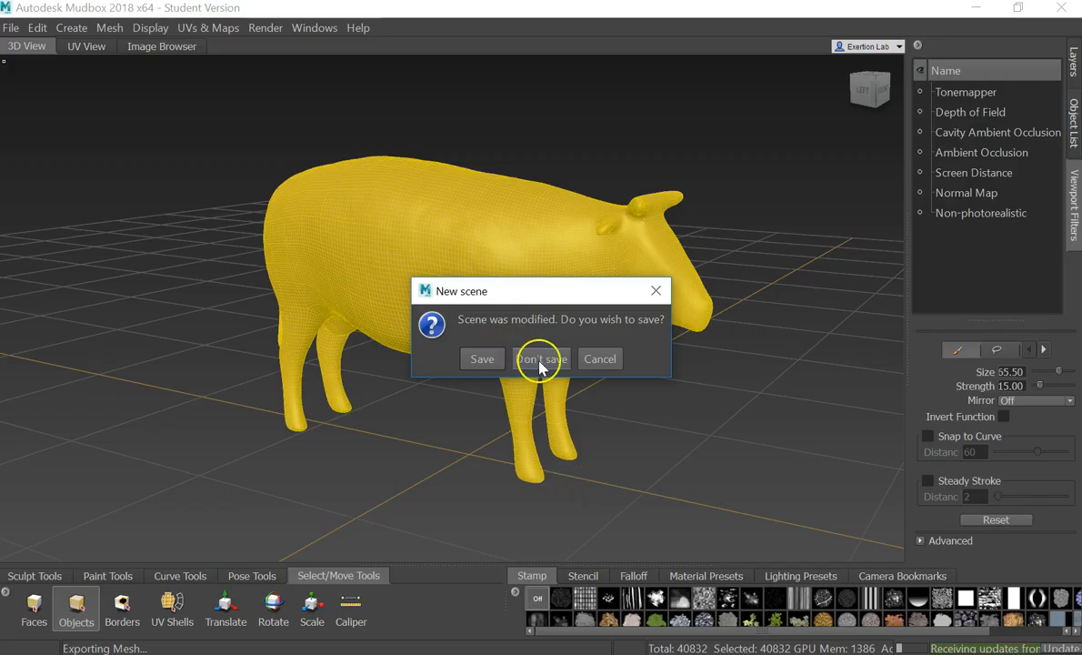
pyautogui.click(542, 359)
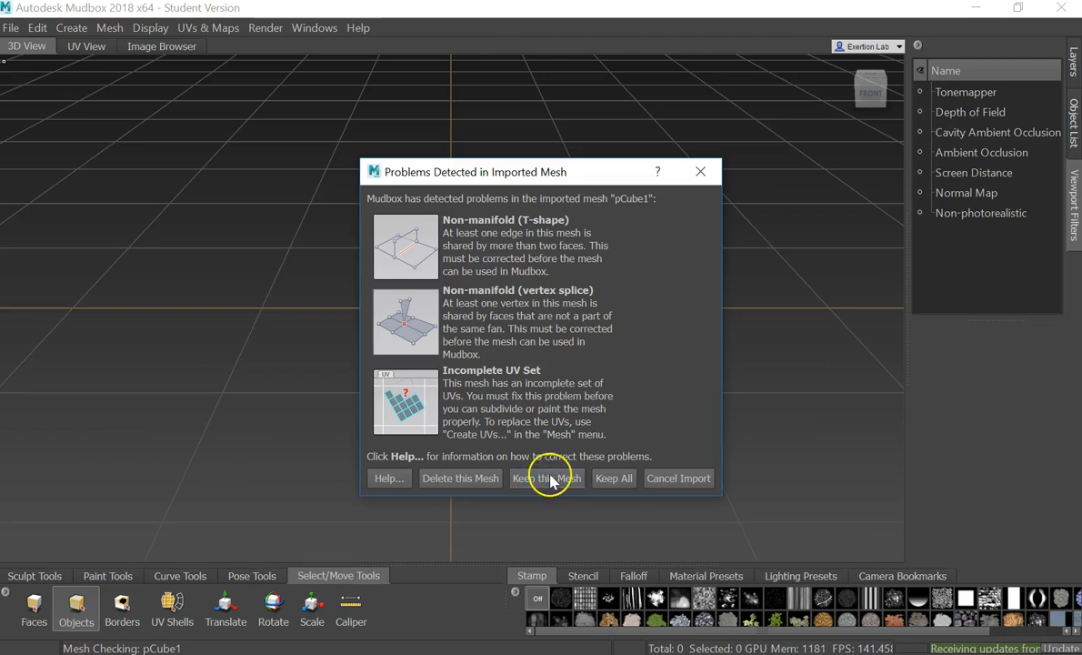
pyautogui.click(550, 478)
# Examine the imported mesh around the waist in Mudbox and try to subdivide it
pyautogui.keyDown('alt'); pyautogui.moveTo(544, 459); pyautogui.dragTo(432, 424); pyautogui.keyUp('alt')
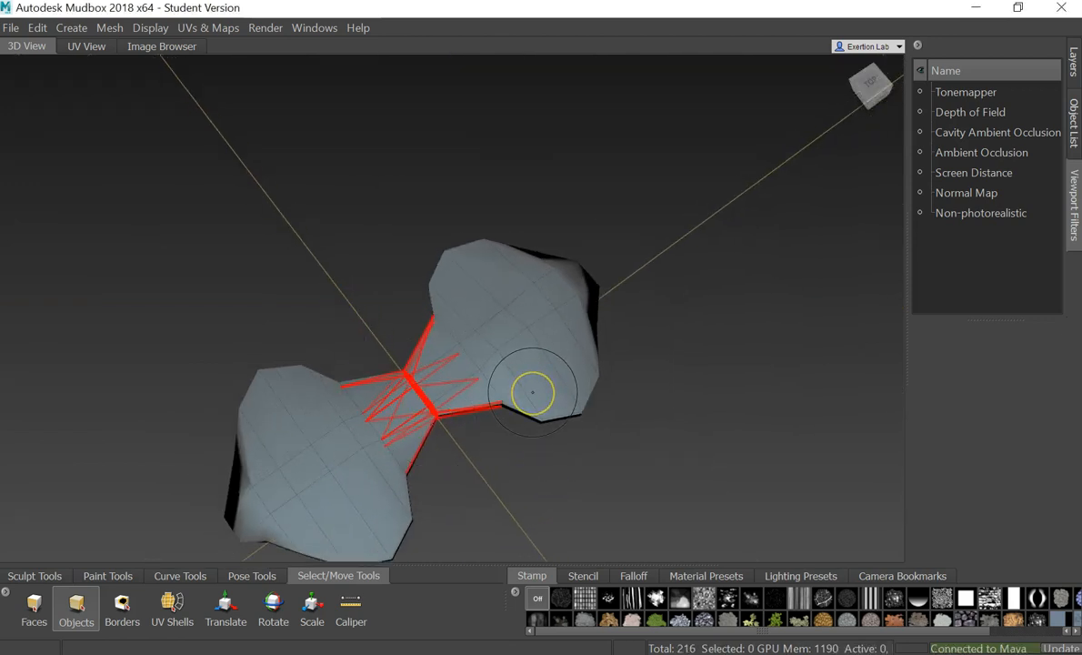
pyautogui.hotkey('shift', 'd')
pyautogui.click(541, 357)
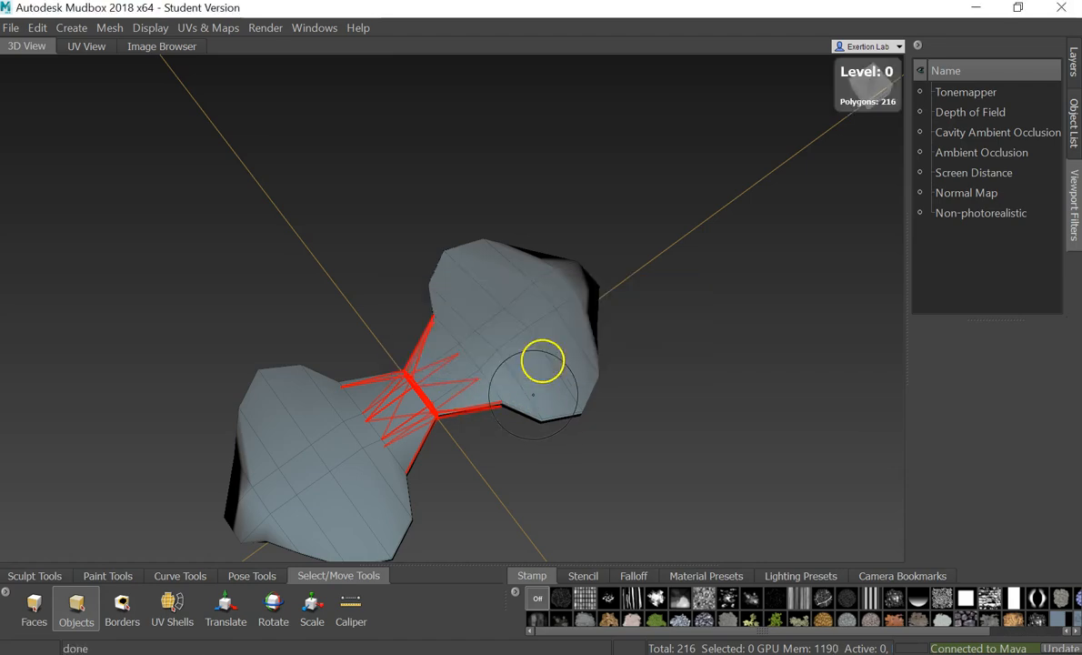
# Switch back to Maya, select all faces of the +X half of the mesh and delete them
pyautogui.hotkey('alt', 'Tab')
pyautogui.click(447, 422)
pyautogui.keyDown('alt'); pyautogui.moveTo(446, 423); pyautogui.dragTo(494, 450); pyautogui.keyUp('alt')
pyautogui.moveTo(494, 451); pyautogui.dragTo(490, 114, button='right')
pyautogui.moveTo(423, 362); pyautogui.dragTo(678, 596)
pyautogui.press('Delete')
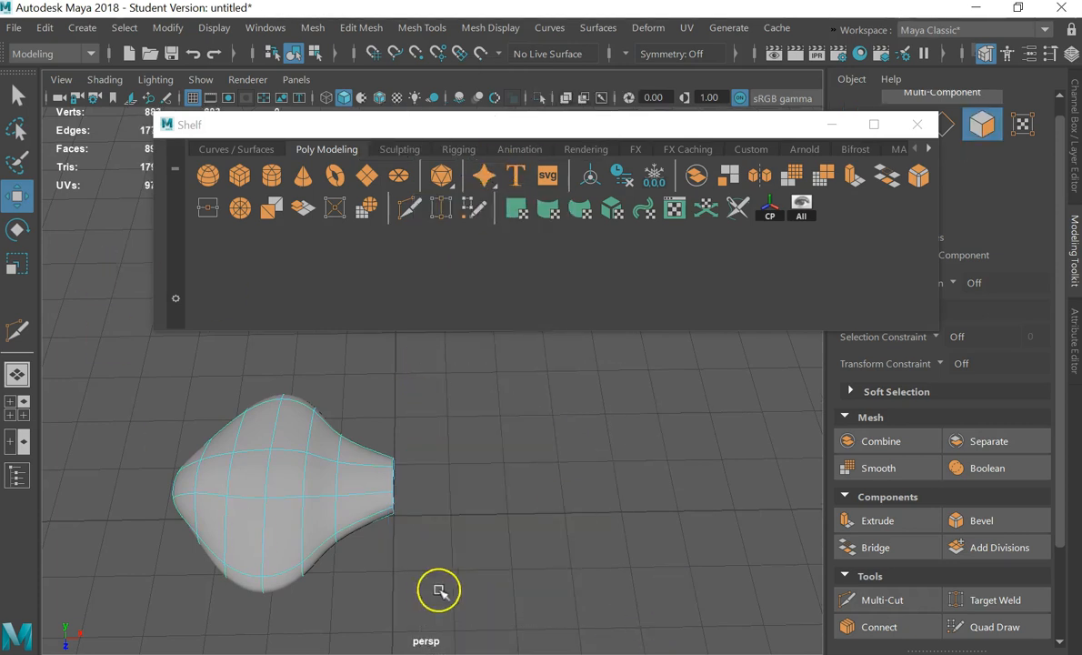
# Delete the internal faces closing the seam opening of the remaining half of the mesh
pyautogui.keyDown('alt'); pyautogui.moveTo(438, 586); pyautogui.dragTo(335, 519); pyautogui.keyUp('alt')
pyautogui.keyDown('alt'); pyautogui.moveTo(382, 543); pyautogui.dragTo(513, 651, button='right'); pyautogui.keyUp('alt')
pyautogui.keyDown('alt'); pyautogui.moveTo(513, 651); pyautogui.dragTo(575, 387, button='middle'); pyautogui.keyUp('alt')
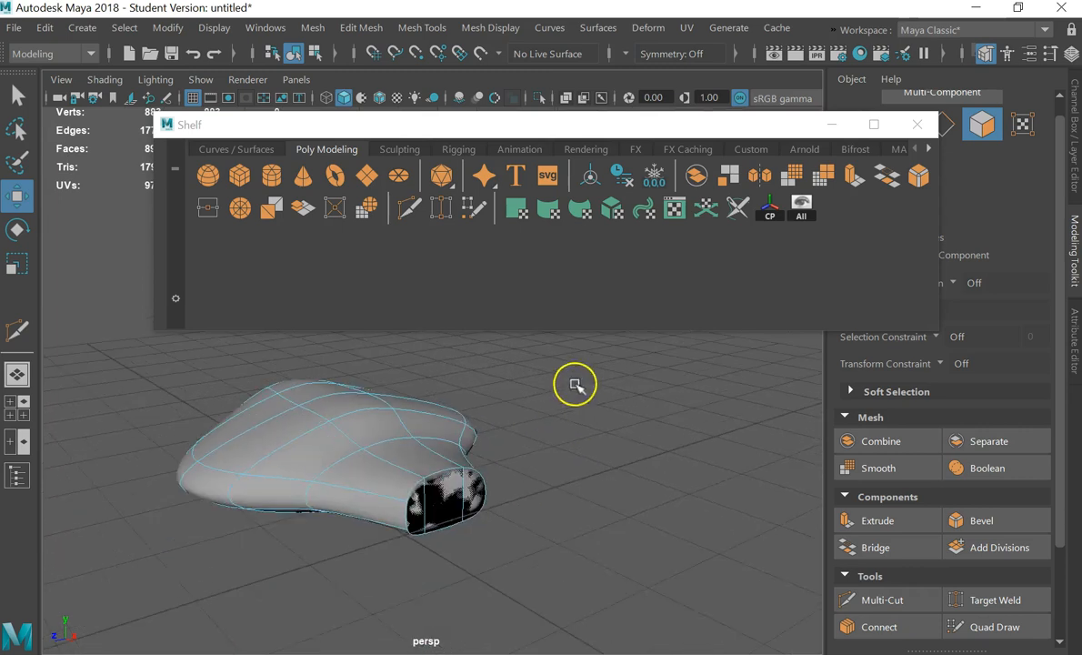
pyautogui.keyDown('alt'); pyautogui.moveTo(555, 427); pyautogui.dragTo(476, 489, button='right'); pyautogui.keyUp('alt')
pyautogui.click(452, 577)
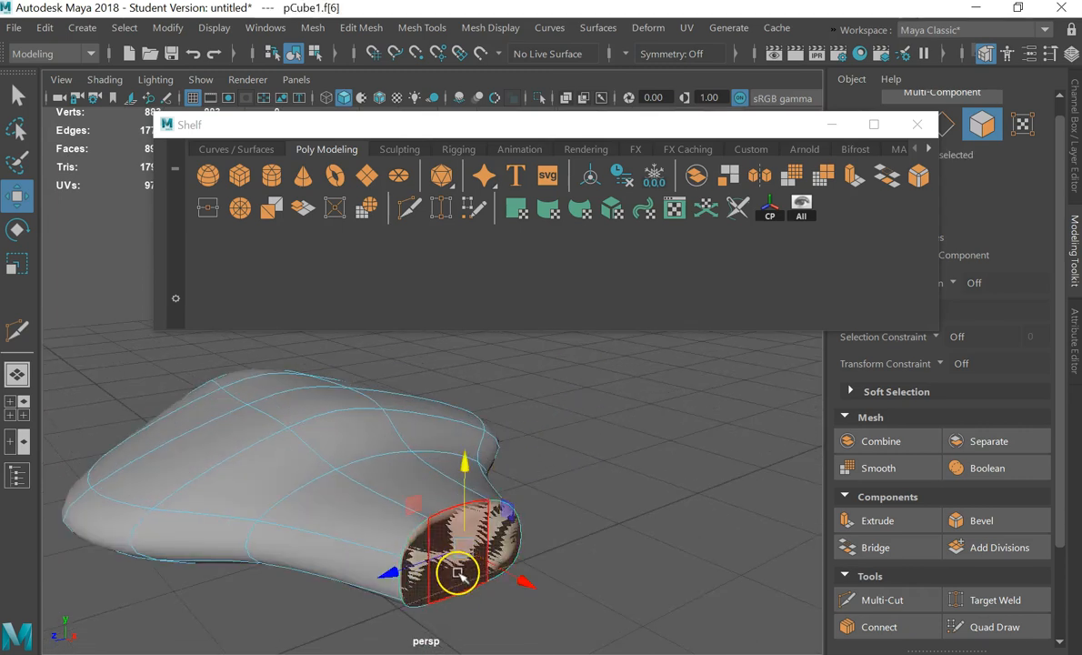
pyautogui.click(748, 516)
pyautogui.click(500, 531)
pyautogui.press('Delete')
pyautogui.click(468, 543)
pyautogui.press('Delete')
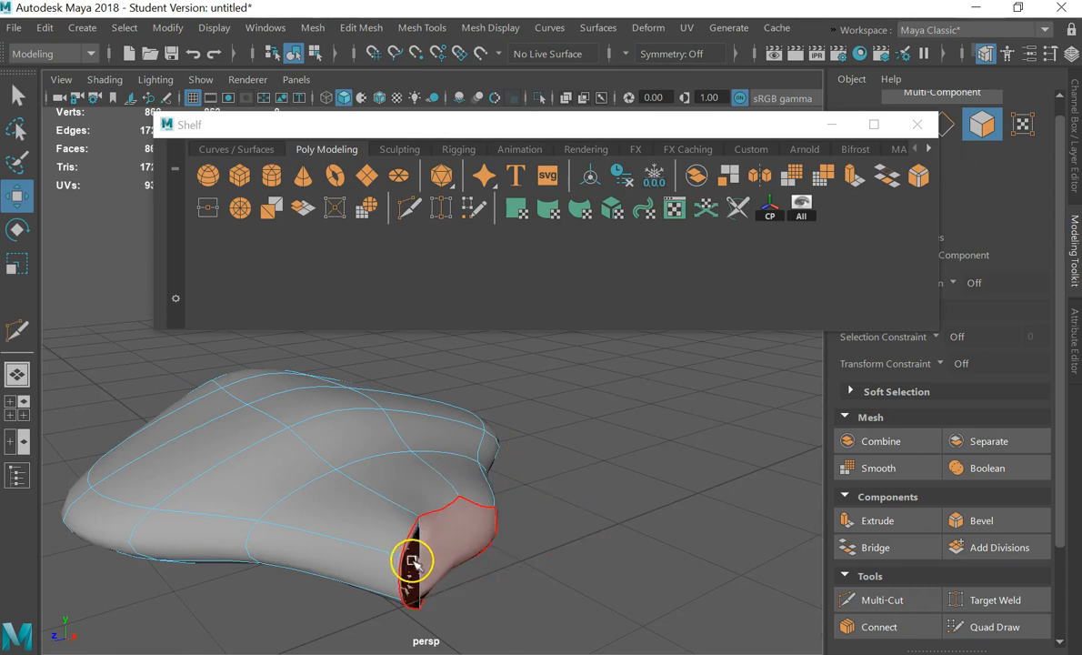
pyautogui.click(412, 561)
pyautogui.press('Delete')
pyautogui.click(410, 565)
pyautogui.press('Delete')
pyautogui.scroll(3, 452, 543)
pyautogui.scroll(-3, 459, 530)
# Return to whole-object selection, select the half mesh and move it slightly in the negative X direction
pyautogui.moveTo(380, 452); pyautogui.dragTo(445, 102, button='right')
pyautogui.click(585, 414)
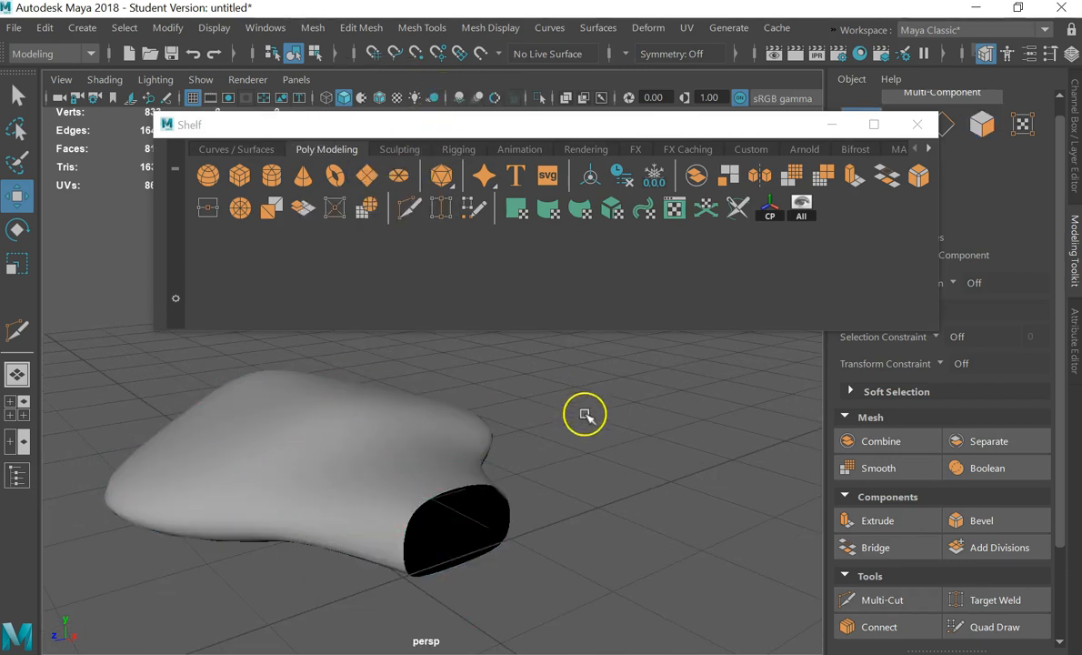
pyautogui.keyDown('alt'); pyautogui.moveTo(474, 524); pyautogui.dragTo(350, 447); pyautogui.keyUp('alt')
pyautogui.click(353, 446)
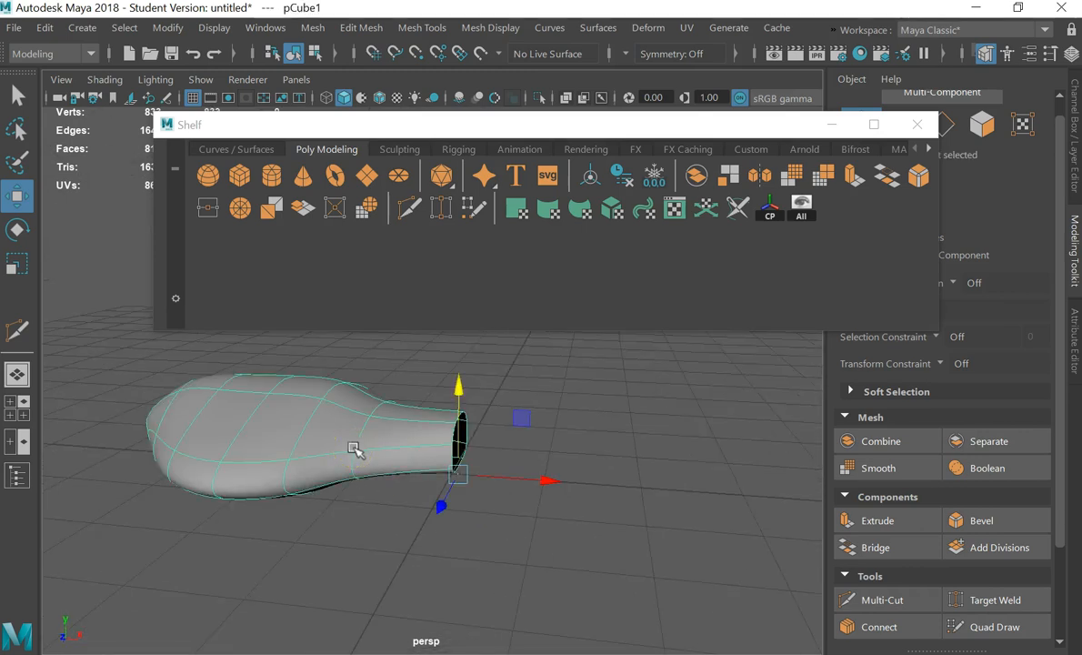
pyautogui.moveTo(544, 466); pyautogui.dragTo(502, 475)
pyautogui.click(522, 459)
pyautogui.hotkey('ctrl', 'z')
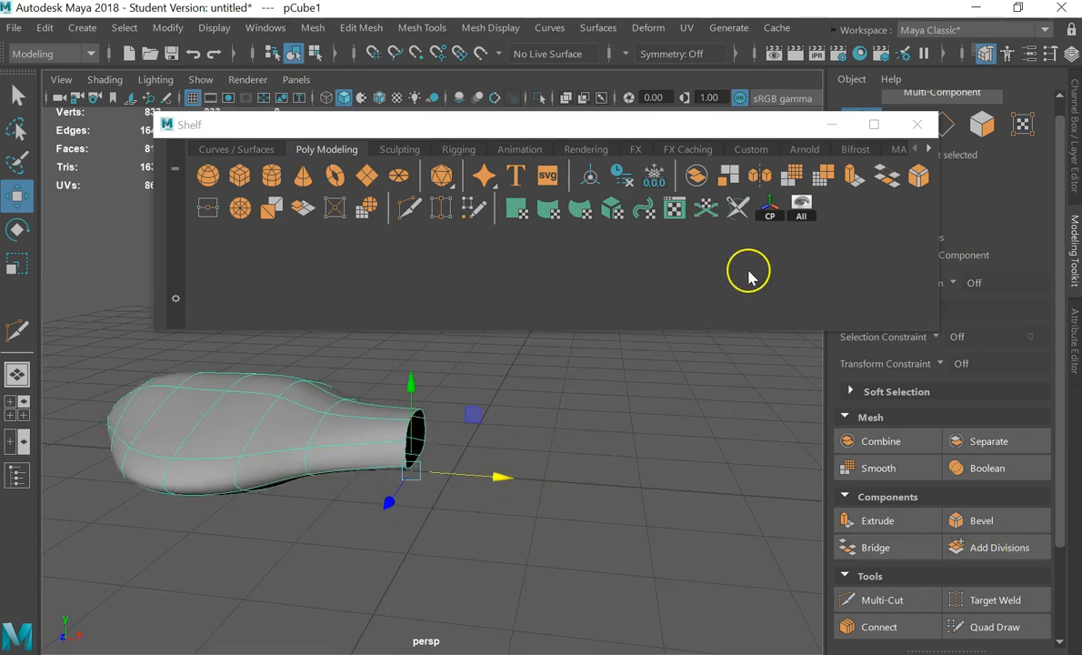
# Try to mirror the half mesh across the world X axis in the negative direction, then reselect the mesh
pyautogui.click(761, 176)
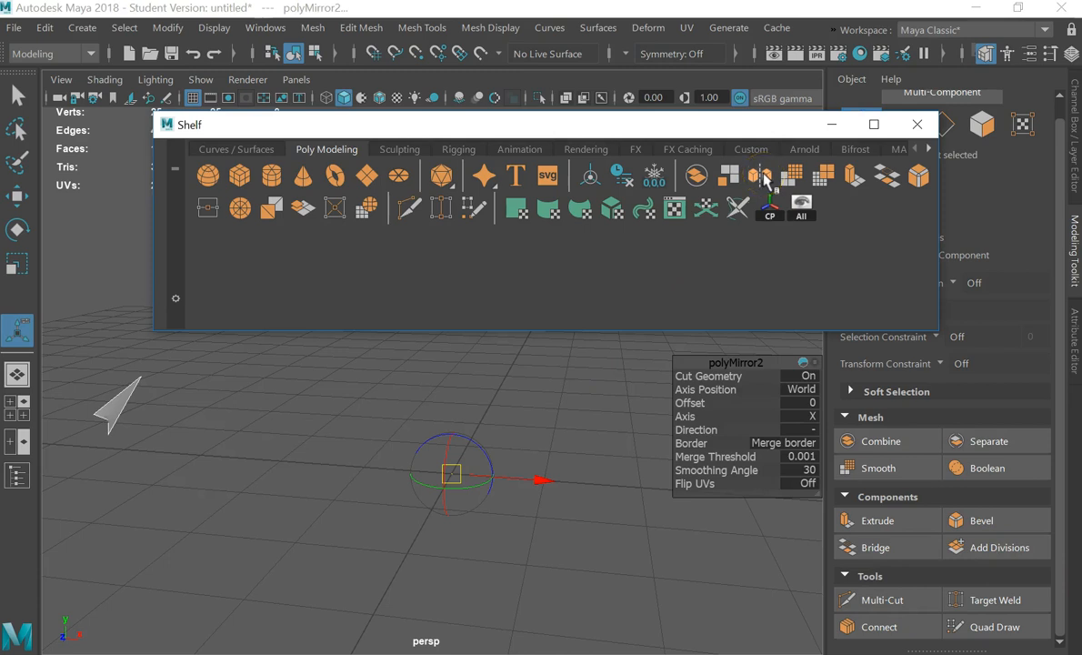
pyautogui.click(341, 479)
pyautogui.press('w')
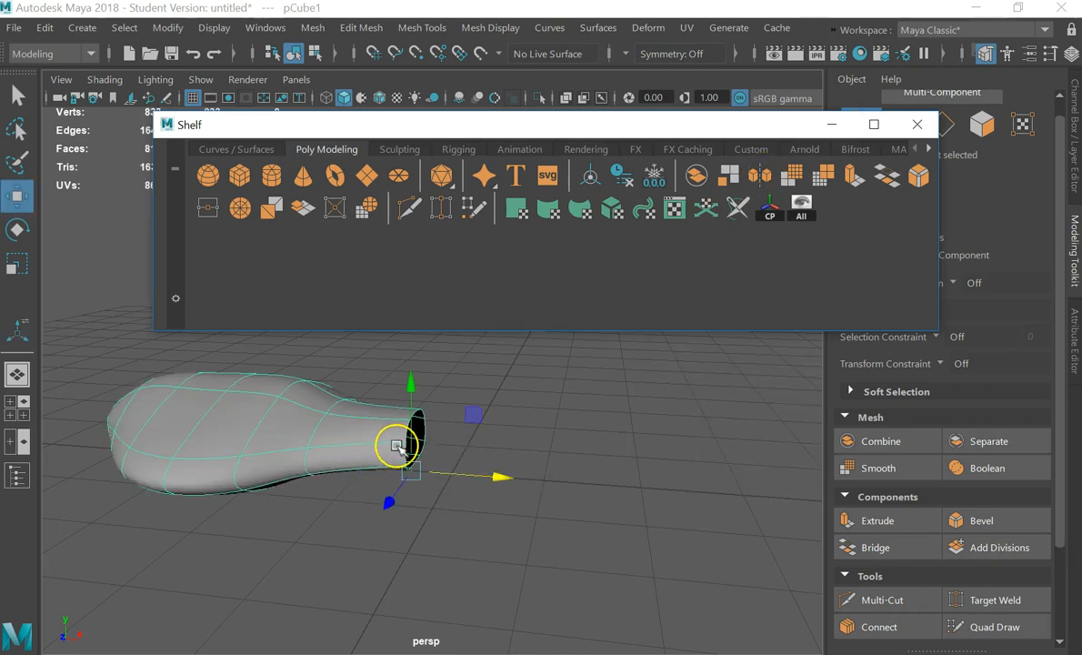
pyautogui.press('e')
pyautogui.press('w')
pyautogui.click(627, 401)
pyautogui.click(313, 418)
# Mirror the half mesh across the world X axis in the positive direction, merging the border with a threshold of 1.324
pyautogui.click(764, 178)
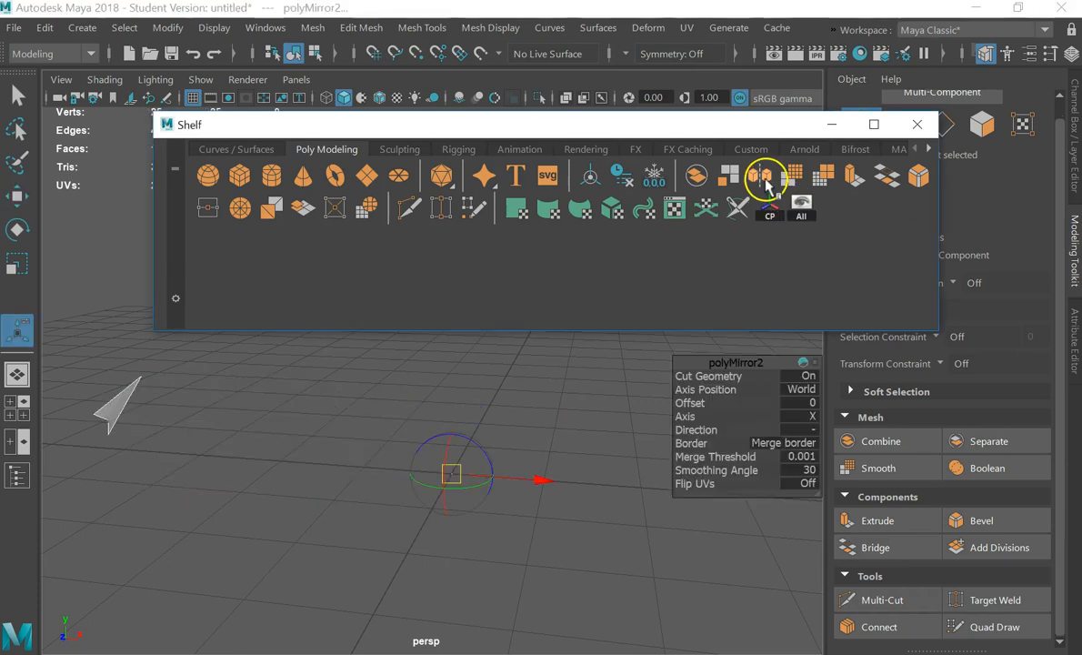
pyautogui.click(807, 431)
pyautogui.click(822, 442)
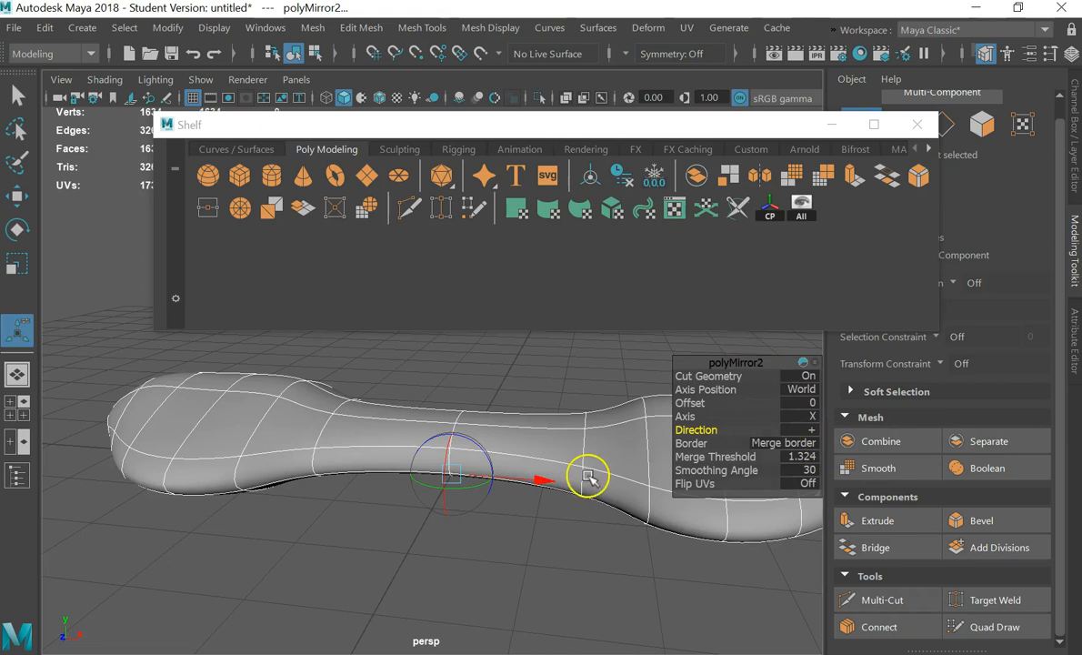
pyautogui.click(558, 543)
pyautogui.click(541, 436)
pyautogui.keyDown('alt'); pyautogui.moveTo(460, 500); pyautogui.dragTo(479, 537); pyautogui.keyUp('alt')
pyautogui.scroll(-4, 500, 517)
pyautogui.keyDown('alt'); pyautogui.moveTo(627, 354); pyautogui.dragTo(558, 518); pyautogui.keyUp('alt')
# Select the mirrored mesh and send it to Mudbox as a new scene, discarding the existing scene and keeping the imported mesh
pyautogui.click(510, 400)
pyautogui.click(505, 464)
pyautogui.click(13, 28)
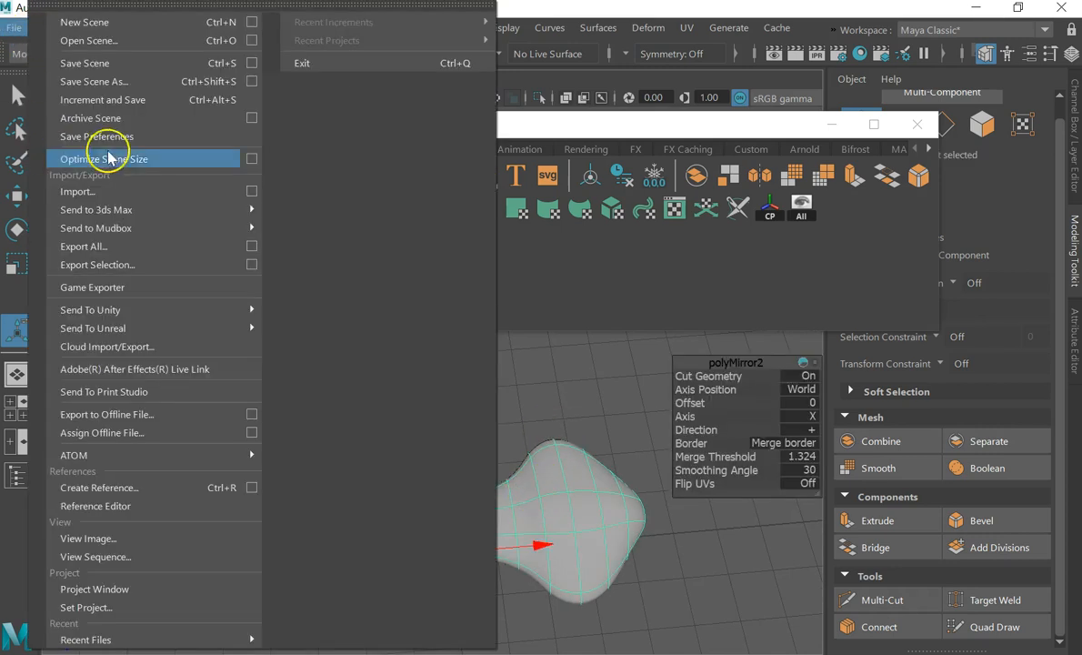
pyautogui.moveTo(195, 232)
pyautogui.click(329, 228)
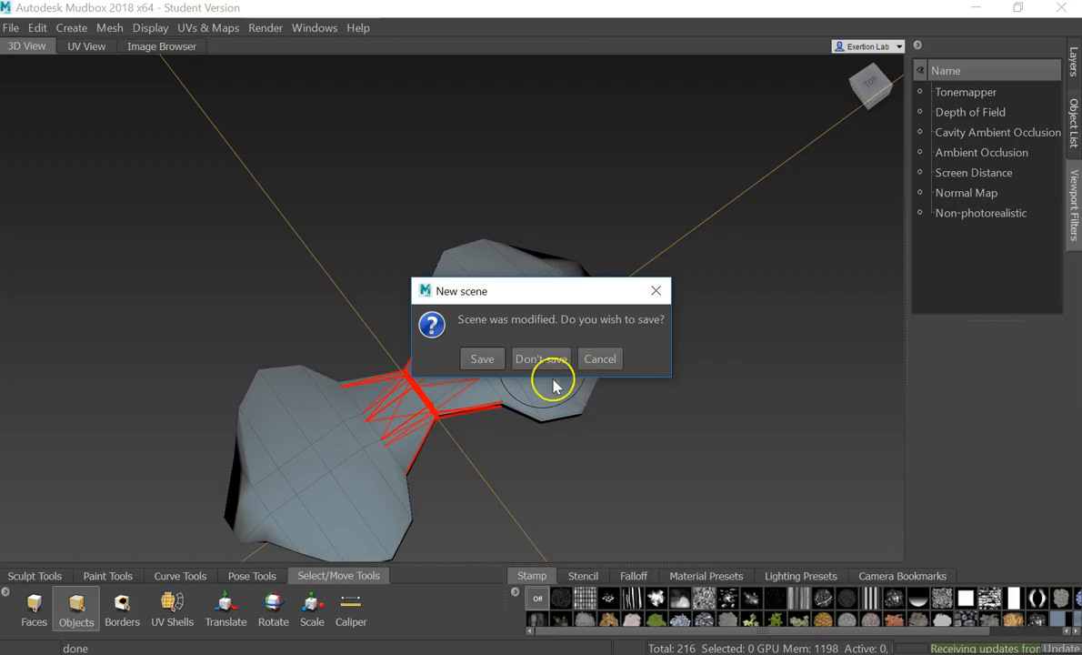
pyautogui.click(543, 362)
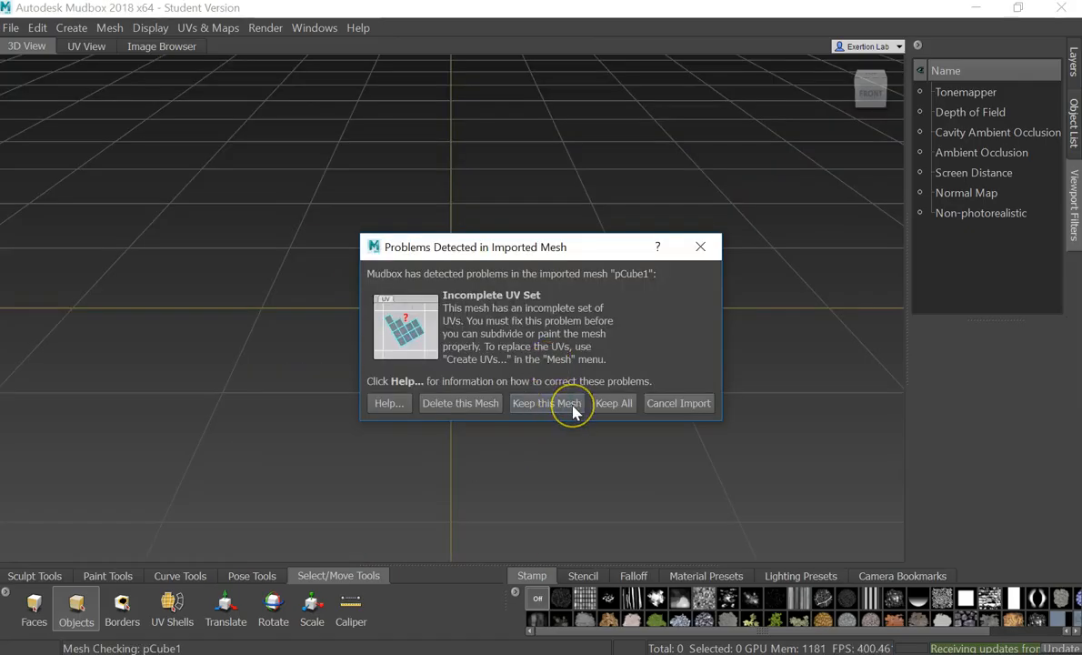
pyautogui.click(545, 403)
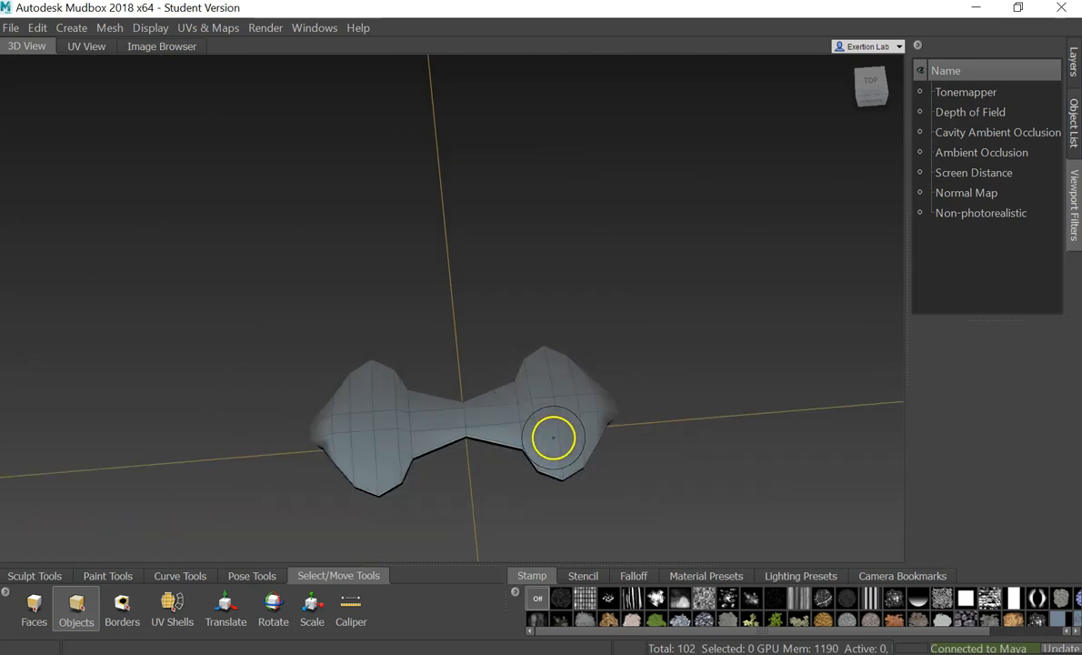
# Subdivide the imported mesh in Mudbox up to level 4
pyautogui.hotkey('shift', 'd')
pyautogui.hotkey('shift', 'd')
pyautogui.hotkey('shift', 'd')
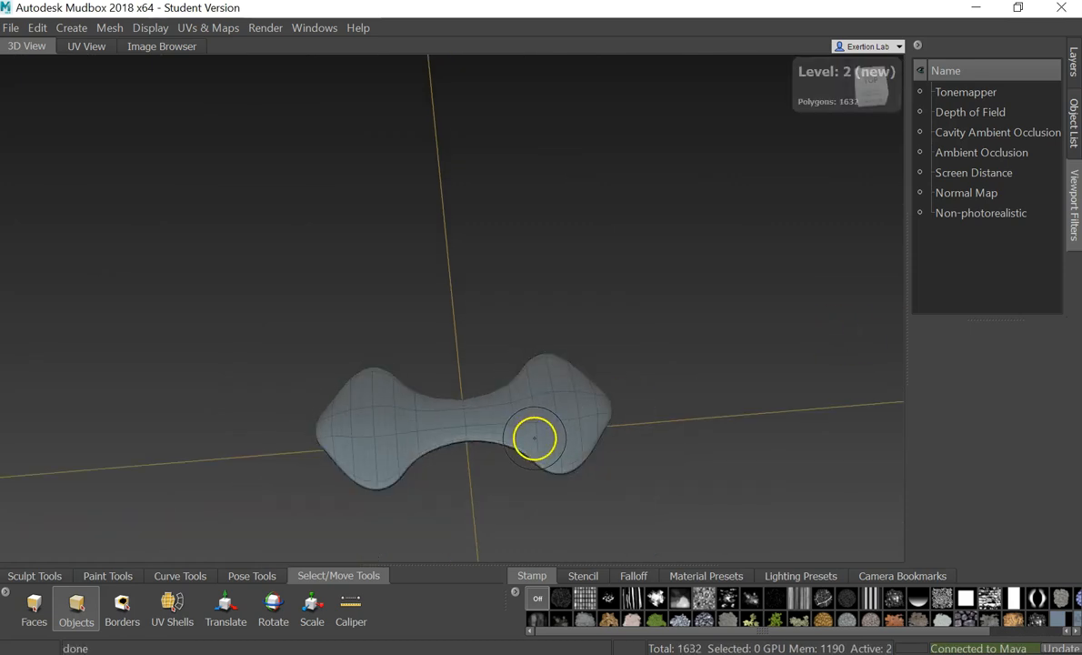
pyautogui.scroll(3, 409, 433)
pyautogui.keyDown('alt'); pyautogui.moveTo(398, 439); pyautogui.dragTo(471, 338, button='middle'); pyautogui.keyUp('alt')
pyautogui.keyDown('alt'); pyautogui.moveTo(471, 338); pyautogui.dragTo(432, 365); pyautogui.keyUp('alt')
pyautogui.hotkey('shift', 'd')
# Try sculpting the mesh with the Foamy brush at strength 100 and an enlarged brush size
pyautogui.click(32, 576)
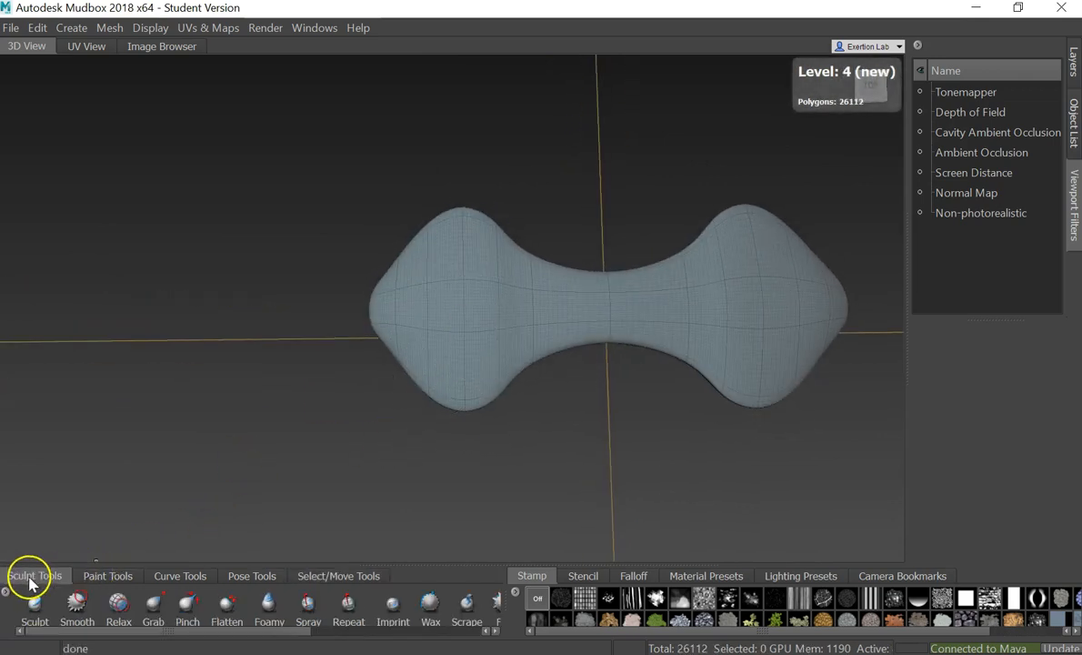
pyautogui.click(273, 604)
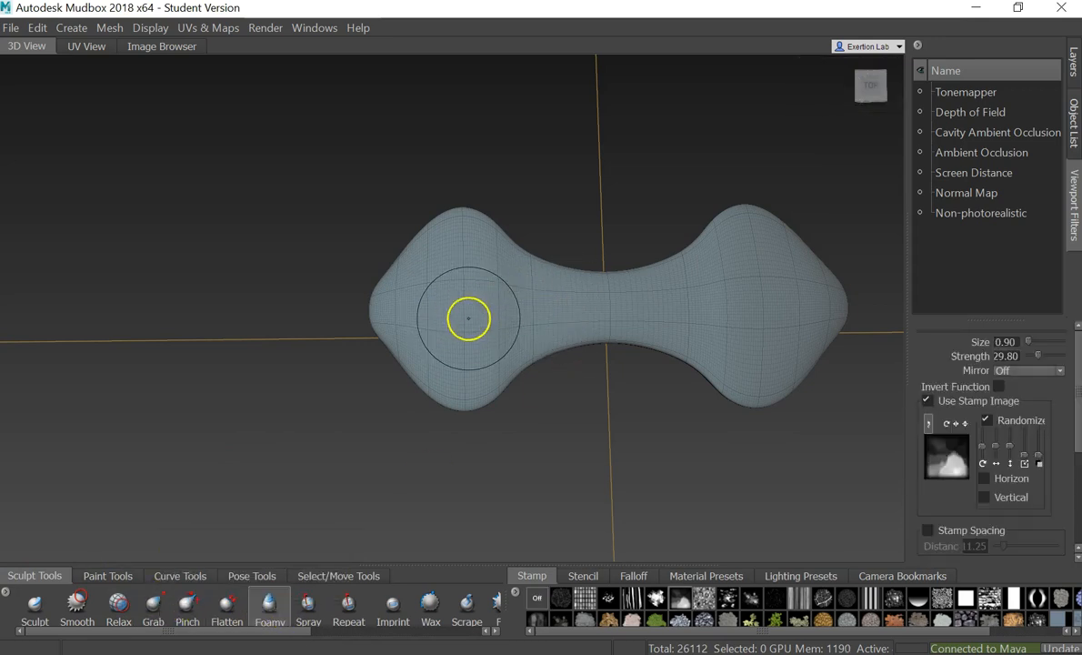
pyautogui.moveTo(1018, 354)
pyautogui.mouseDown()
pyautogui.moveTo(1043, 362)
pyautogui.moveTo(1041, 343)
pyautogui.mouseUp()
pyautogui.keyDown('alt'); pyautogui.moveTo(411, 290); pyautogui.dragTo(452, 342, button='right'); pyautogui.keyUp('alt')
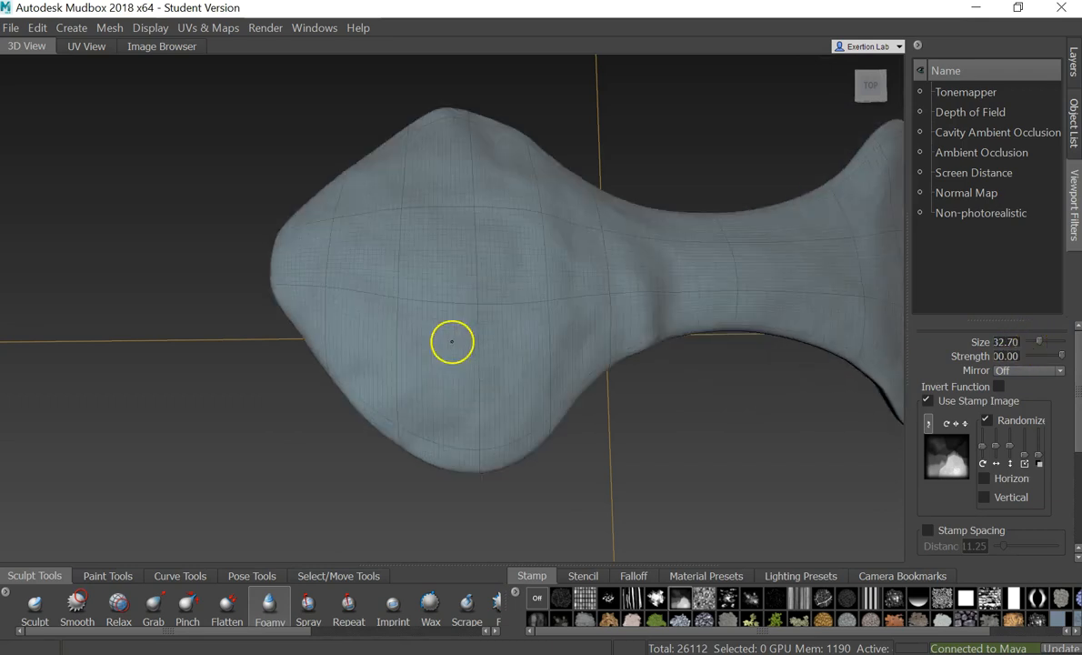
pyautogui.scroll(3, 452, 342)
pyautogui.scroll(-5, 437, 314)
pyautogui.scroll(2, 507, 237)
pyautogui.keyDown('alt'); pyautogui.moveTo(494, 230); pyautogui.dragTo(641, 249); pyautogui.keyUp('alt')
pyautogui.keyDown('alt'); pyautogui.moveTo(833, 245); pyautogui.dragTo(518, 280); pyautogui.keyUp('alt')
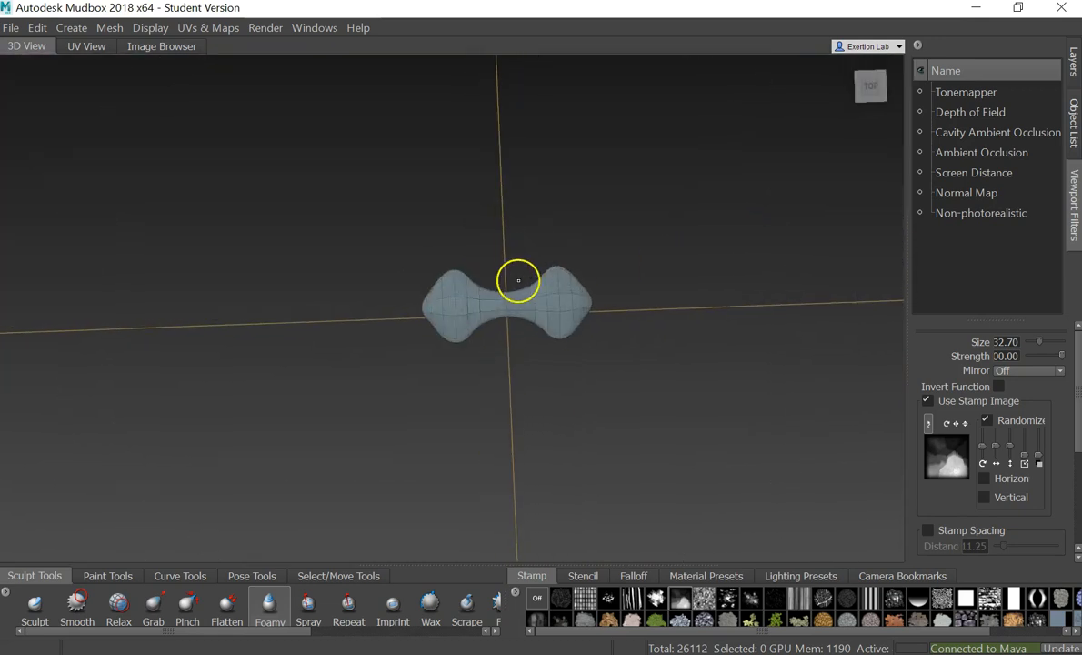
pyautogui.scroll(1, 518, 280)
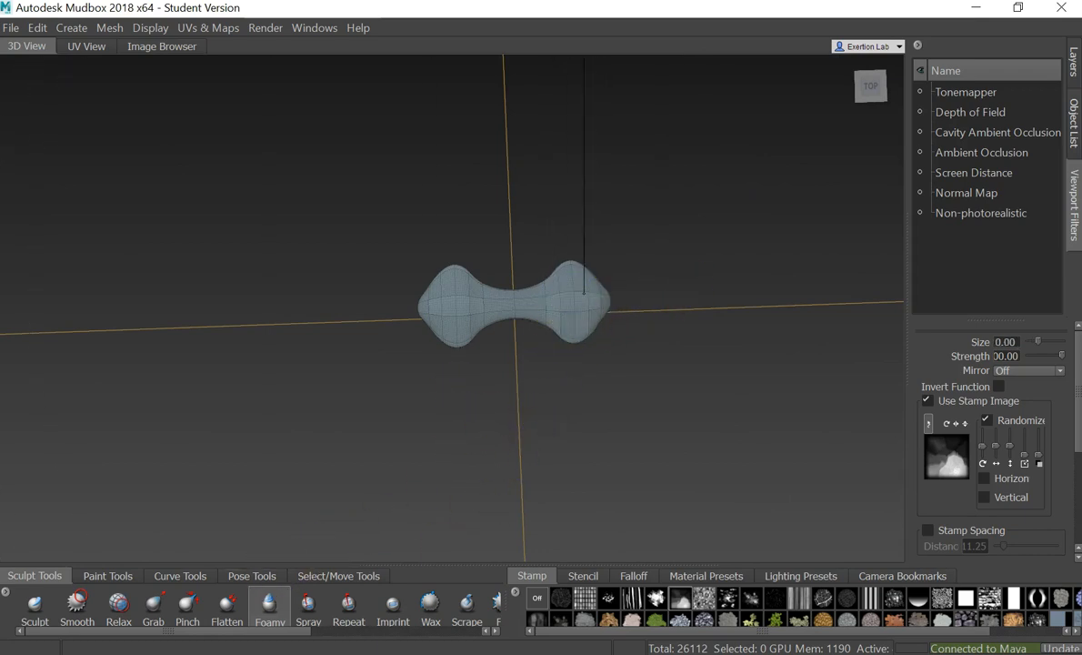
# Set the Foamy brush strength to 23.60 with a smaller size and try it on the mesh
pyautogui.moveTo(1062, 358); pyautogui.dragTo(1017, 348)
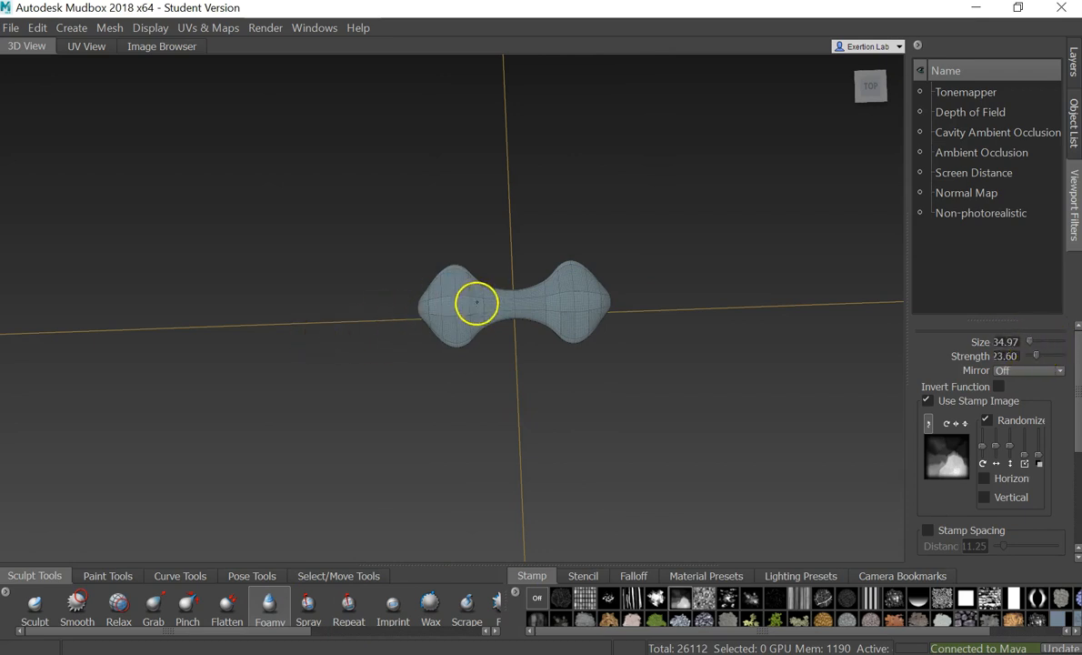
pyautogui.scroll(5, 446, 297)
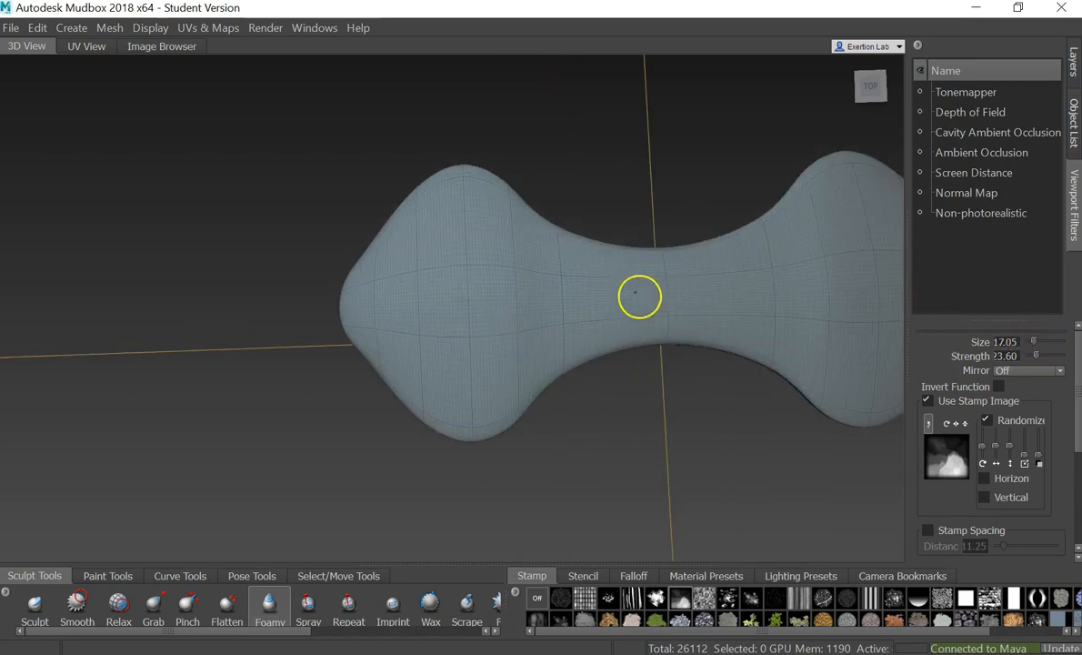
pyautogui.scroll(-5, 564, 335)
pyautogui.moveTo(702, 318)
pyautogui.keyDown('alt'); pyautogui.mouseDown()
pyautogui.moveTo(681, 273)
pyautogui.moveTo(688, 314)
pyautogui.mouseUp(); pyautogui.keyUp('alt')
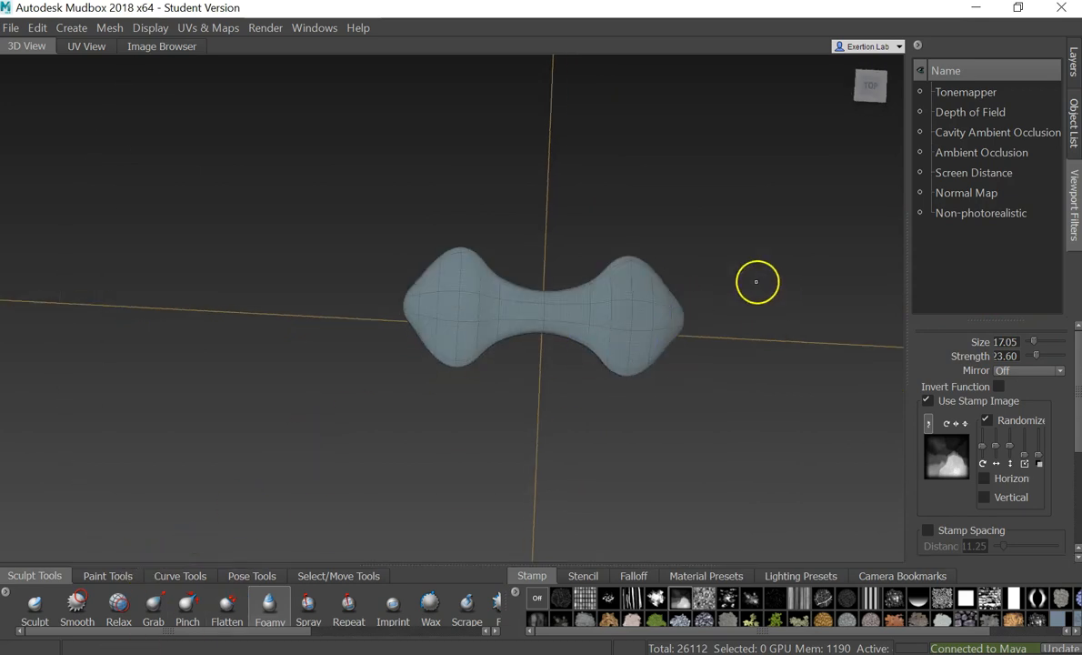
pyautogui.scroll(5, 674, 297)
pyautogui.keyDown('alt'); pyautogui.moveTo(674, 297); pyautogui.dragTo(626, 327, button='middle'); pyautogui.keyUp('alt')
pyautogui.moveTo(626, 326)
pyautogui.keyDown('alt'); pyautogui.mouseDown()
pyautogui.moveTo(594, 290)
pyautogui.moveTo(627, 333)
pyautogui.mouseUp(); pyautogui.keyUp('alt')
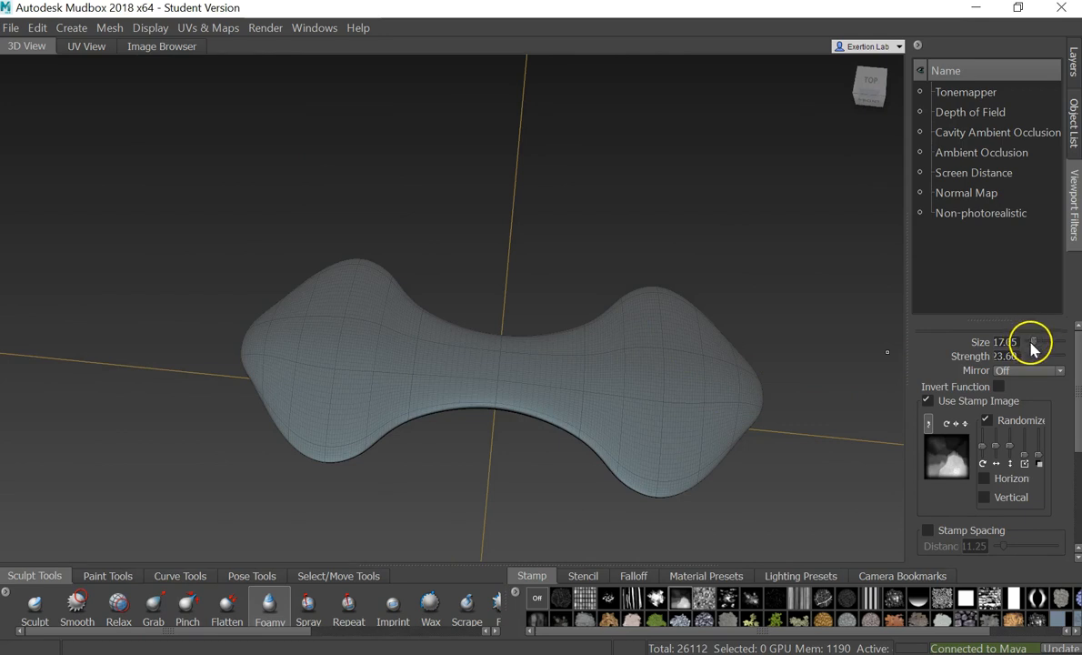
# Readjust the Foamy brush size and set its strength to 40
pyautogui.moveTo(1028, 348); pyautogui.dragTo(1017, 345)
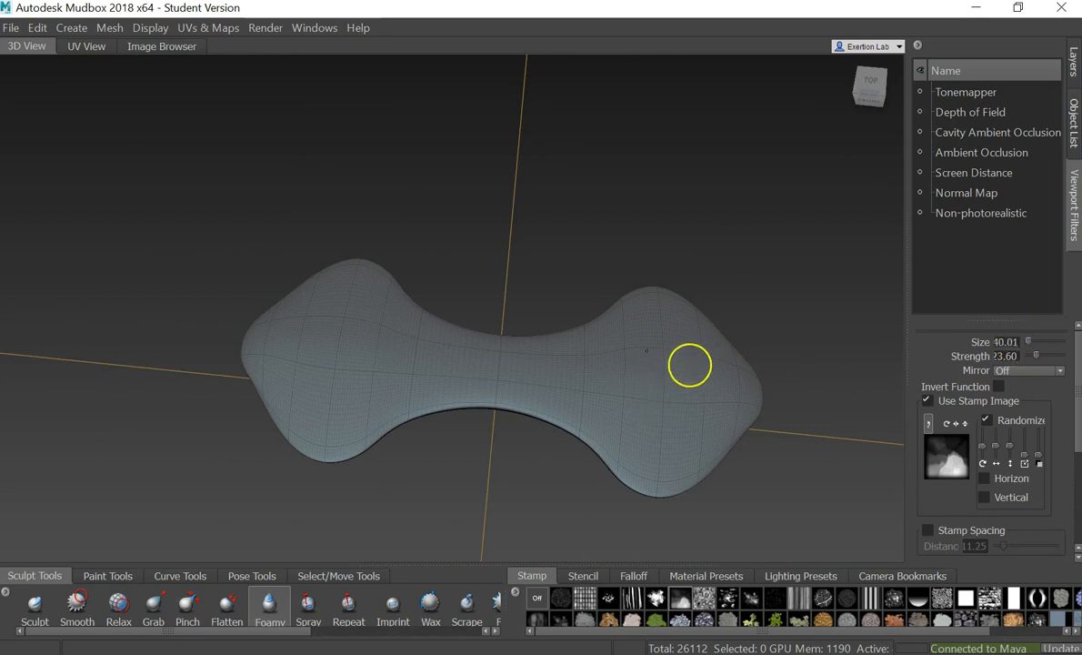
pyautogui.scroll(-3, 582, 368)
pyautogui.moveTo(1040, 357); pyautogui.dragTo(1032, 342)
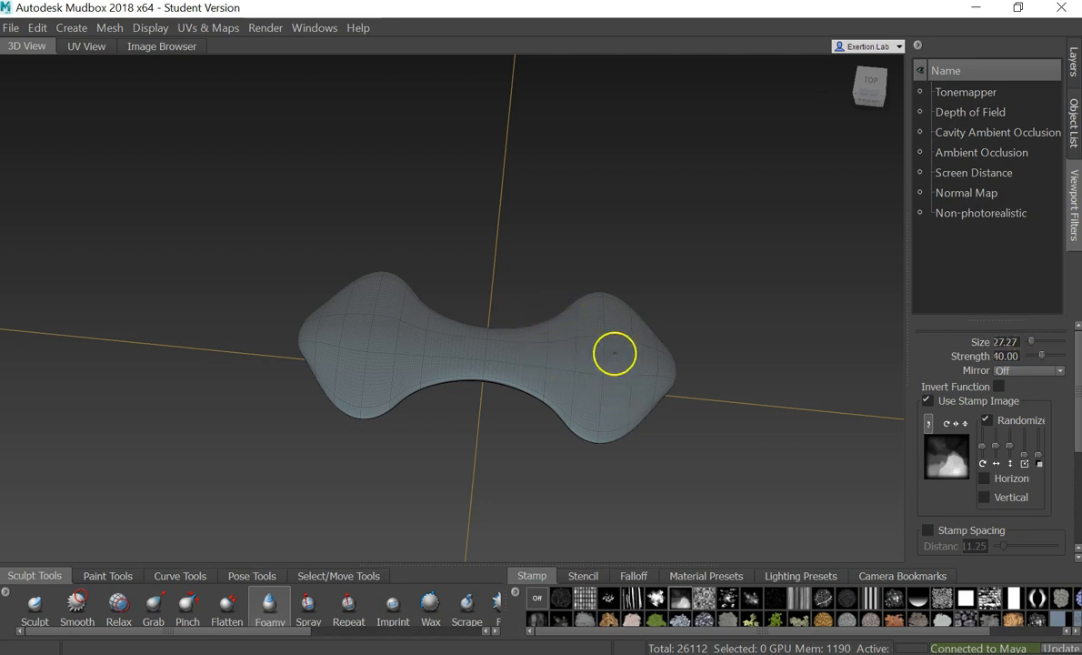
pyautogui.keyDown('alt'); pyautogui.moveTo(615, 354); pyautogui.dragTo(594, 383); pyautogui.keyUp('alt')
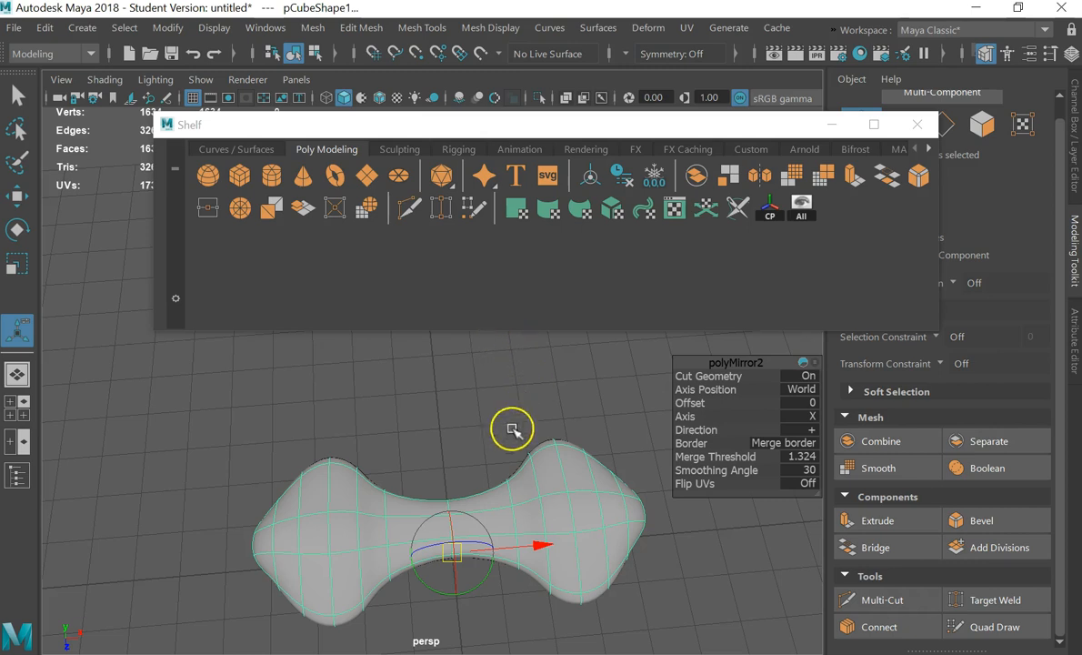
# Switch back to Maya, exit the mirror manipulator to whole-object selection and select the mirrored mesh
pyautogui.scroll(2, 482, 473)
pyautogui.scroll(-2, 467, 507)
pyautogui.keyDown('alt'); pyautogui.moveTo(467, 505); pyautogui.dragTo(474, 450); pyautogui.keyUp('alt')
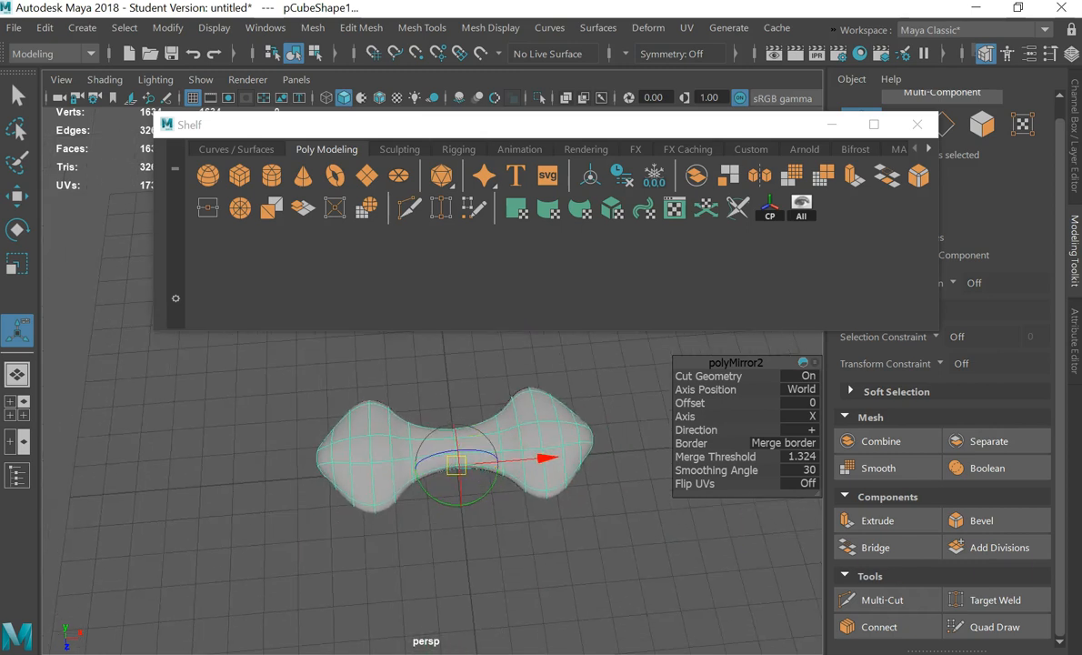
pyautogui.keyDown('alt'); pyautogui.moveTo(457, 540); pyautogui.dragTo(515, 493); pyautogui.keyUp('alt')
pyautogui.rightClick(520, 488)
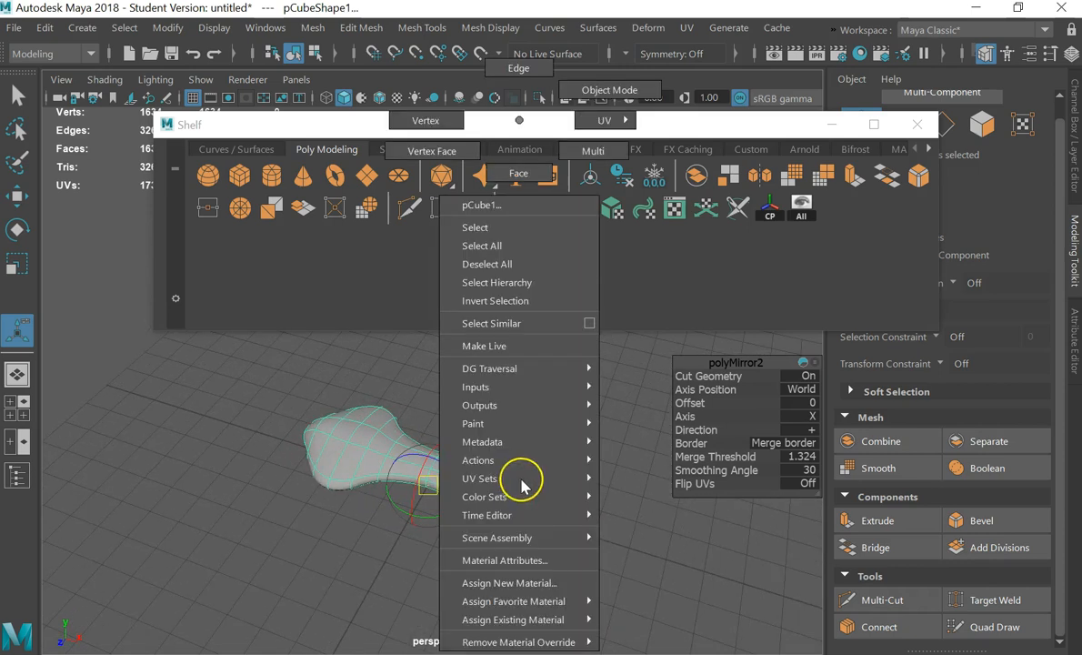
pyautogui.click(593, 94)
pyautogui.click(512, 484)
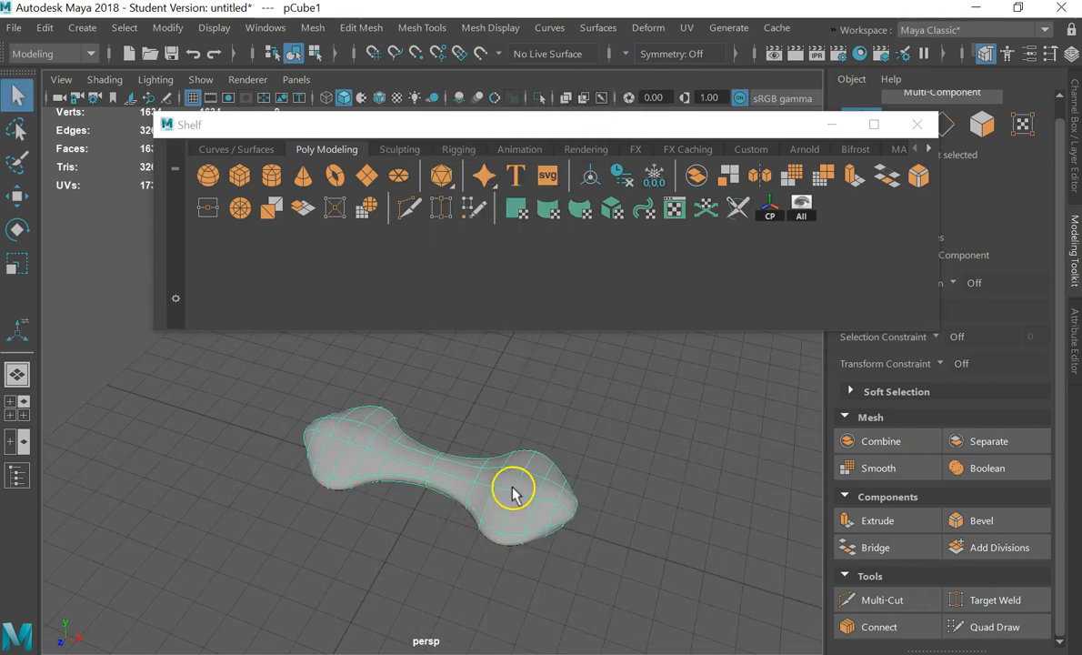
# Move and shrink the floating shelf window to clear the viewport, keeping the mesh selected
pyautogui.scroll(-5, 495, 491)
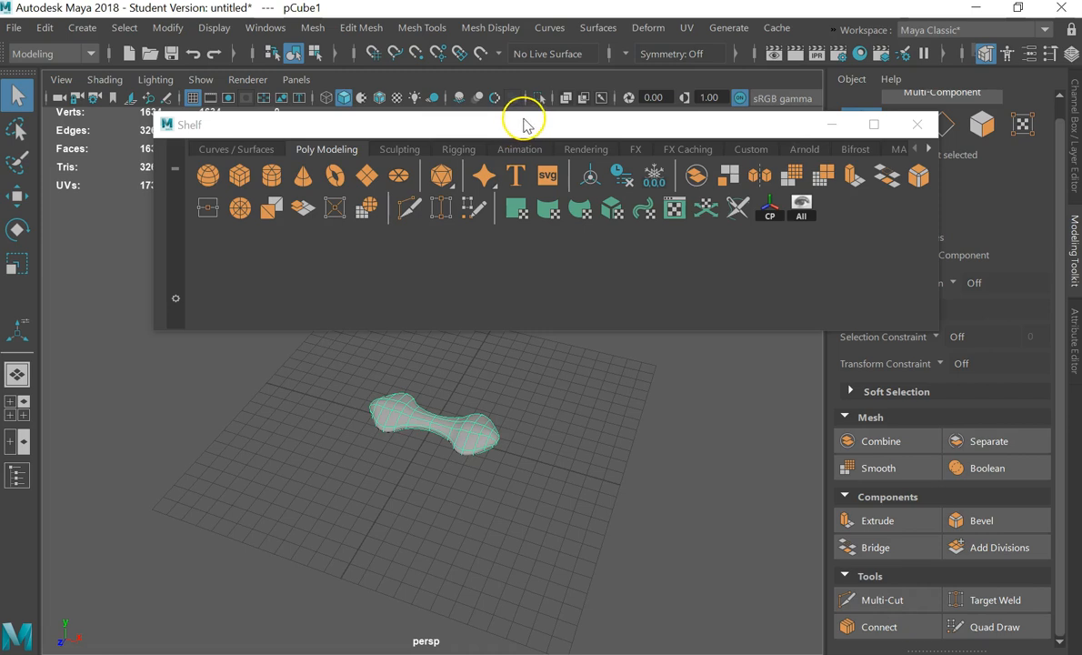
pyautogui.moveTo(523, 124); pyautogui.dragTo(424, 162)
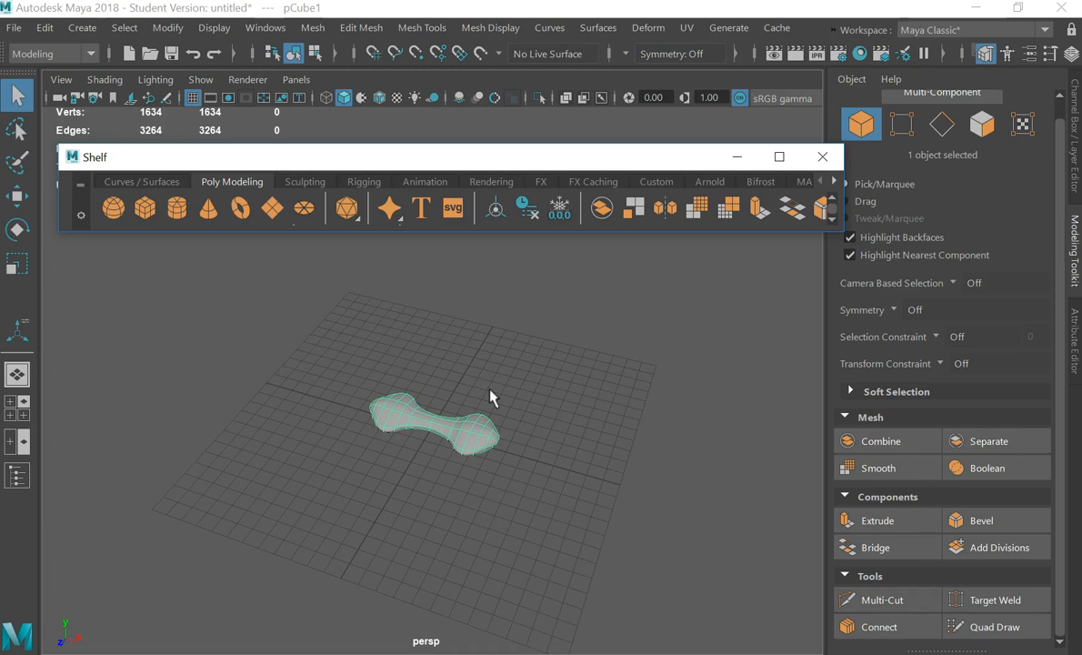
pyautogui.click(490, 430)
pyautogui.click(524, 422)
pyautogui.click(479, 441)
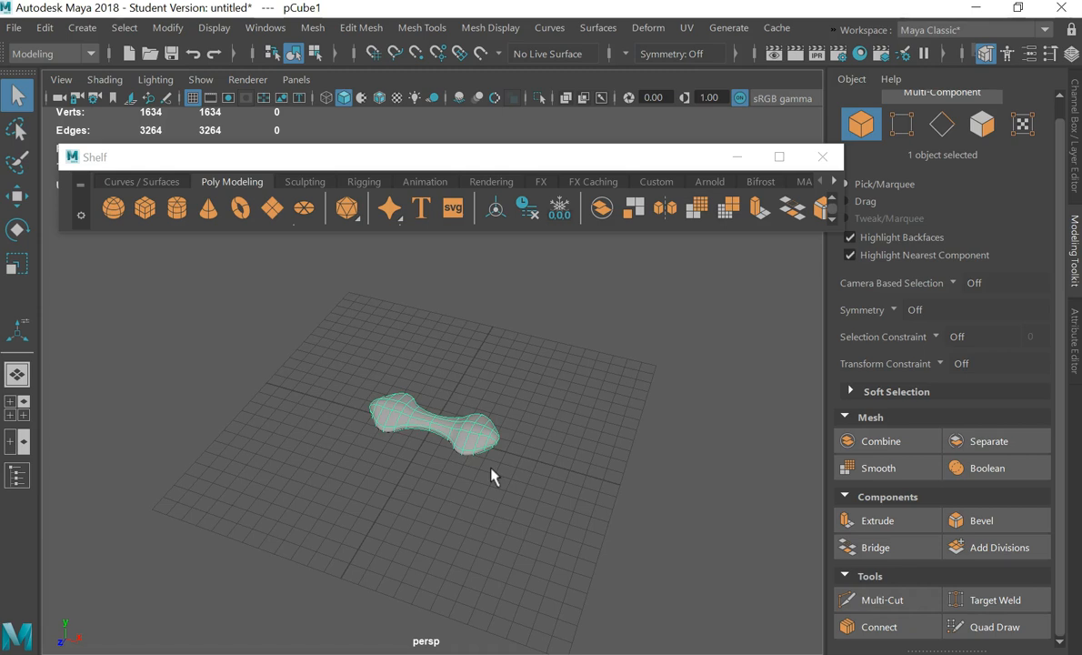
# Compare the mesh's unsmoothed and smoothed display, then examine the smoothed shape from above
pyautogui.press('1')
pyautogui.press('3')
pyautogui.press('1')
pyautogui.press('3')
pyautogui.press('1')
pyautogui.press('3')
pyautogui.press('1')
pyautogui.press('3')
pyautogui.scroll(5, 430, 421)
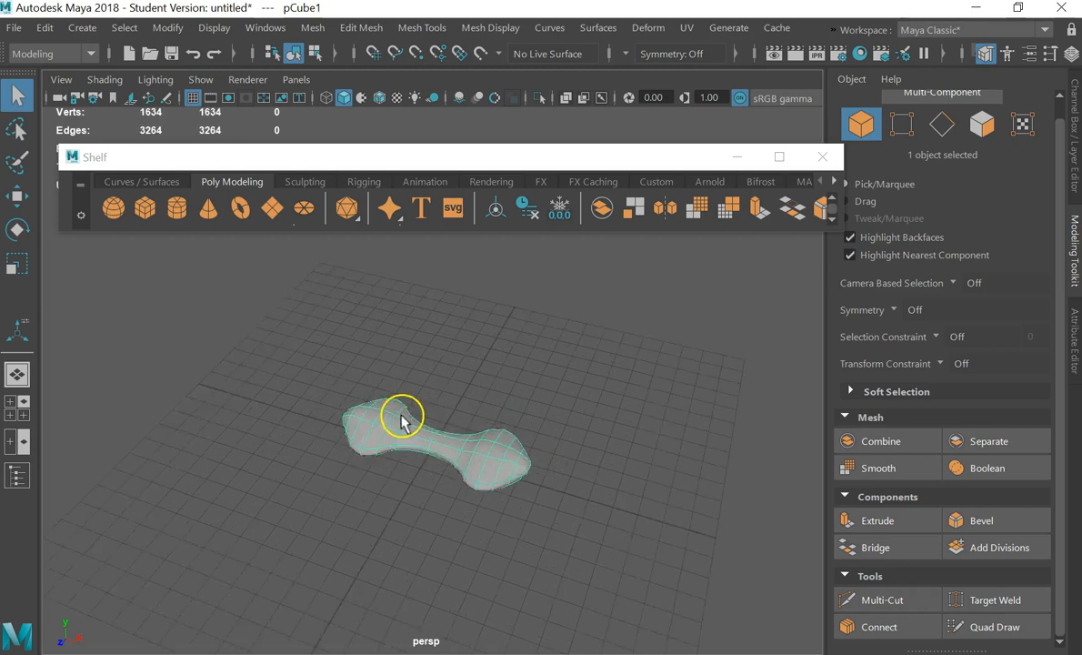
pyautogui.keyDown('alt'); pyautogui.moveTo(332, 537); pyautogui.dragTo(382, 553); pyautogui.keyUp('alt')
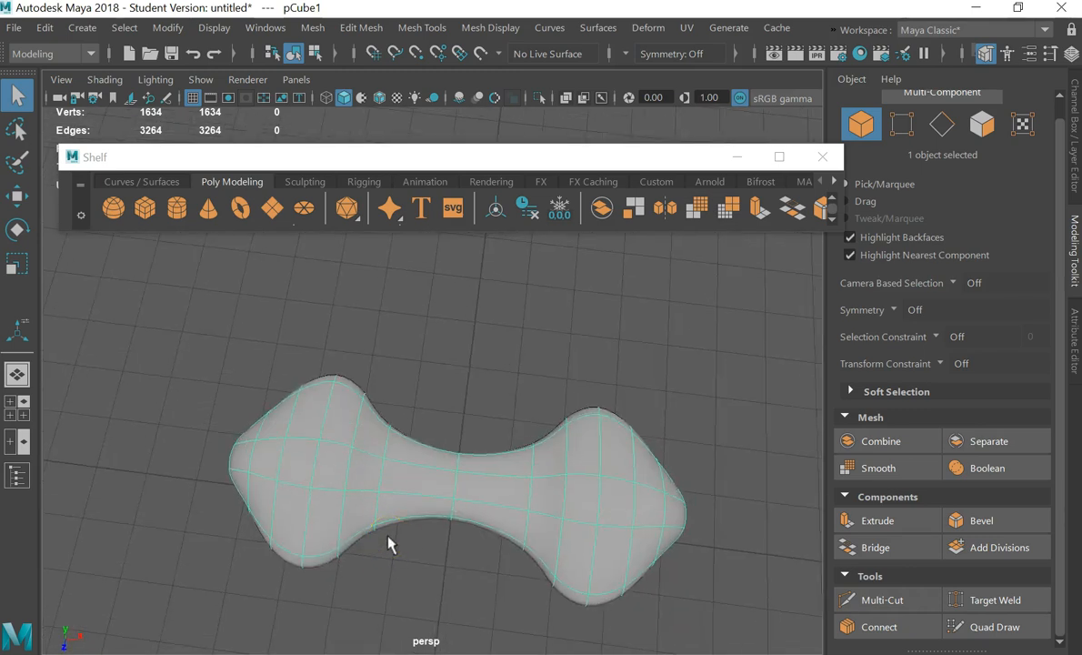
# Examine how the dumbbell-shaped mesh changes between its unsmoothed and smoothed display
pyautogui.press('1')
pyautogui.press('3')
pyautogui.press('1')
pyautogui.press('3')
pyautogui.press('1')
pyautogui.press('3')
# In the front view, slice two vertical edge loops through the narrow middle section with Multi-Cut, one on each side of the centre
pyautogui.press('space')
pyautogui.press('space')
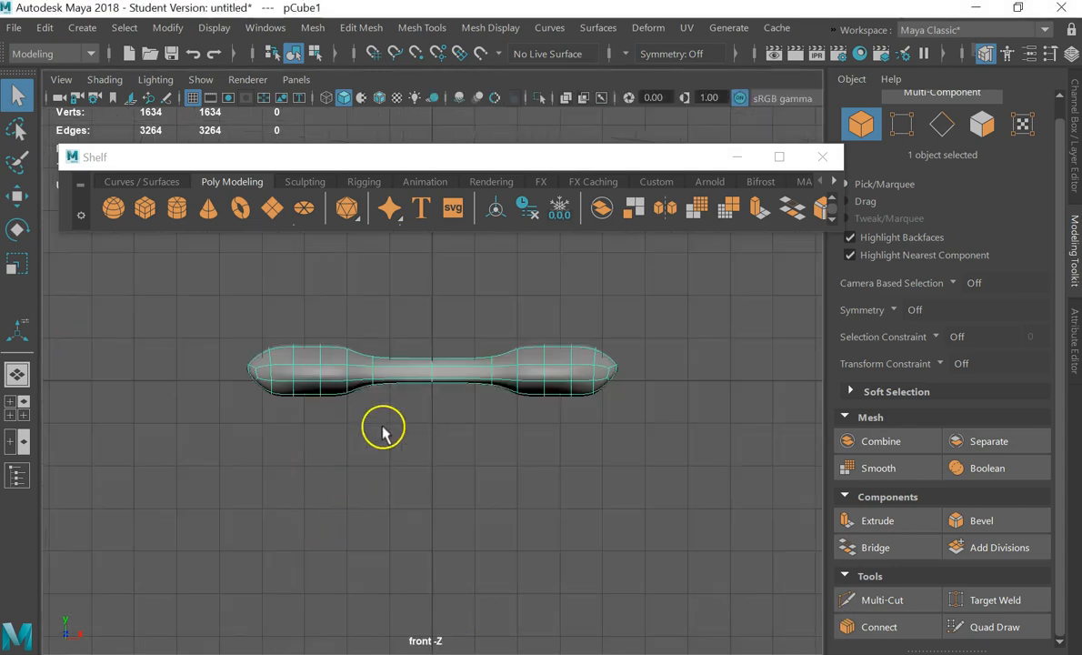
pyautogui.press('f')
pyautogui.keyDown('alt'); pyautogui.moveTo(406, 309); pyautogui.dragTo(442, 411, button='middle'); pyautogui.keyUp('alt')
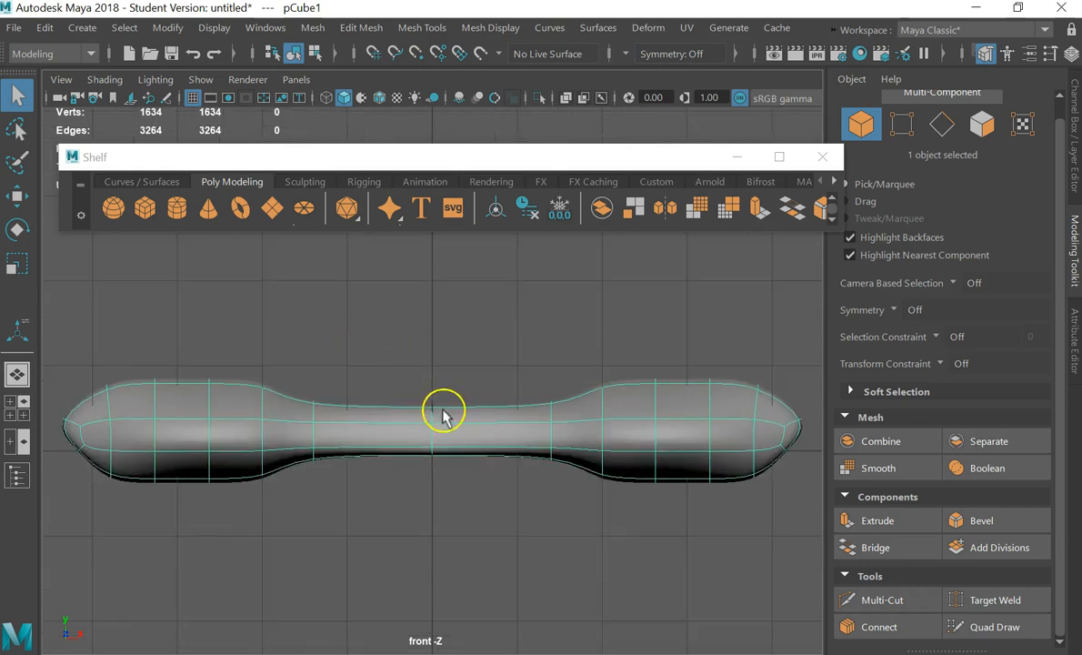
pyautogui.click(905, 601)
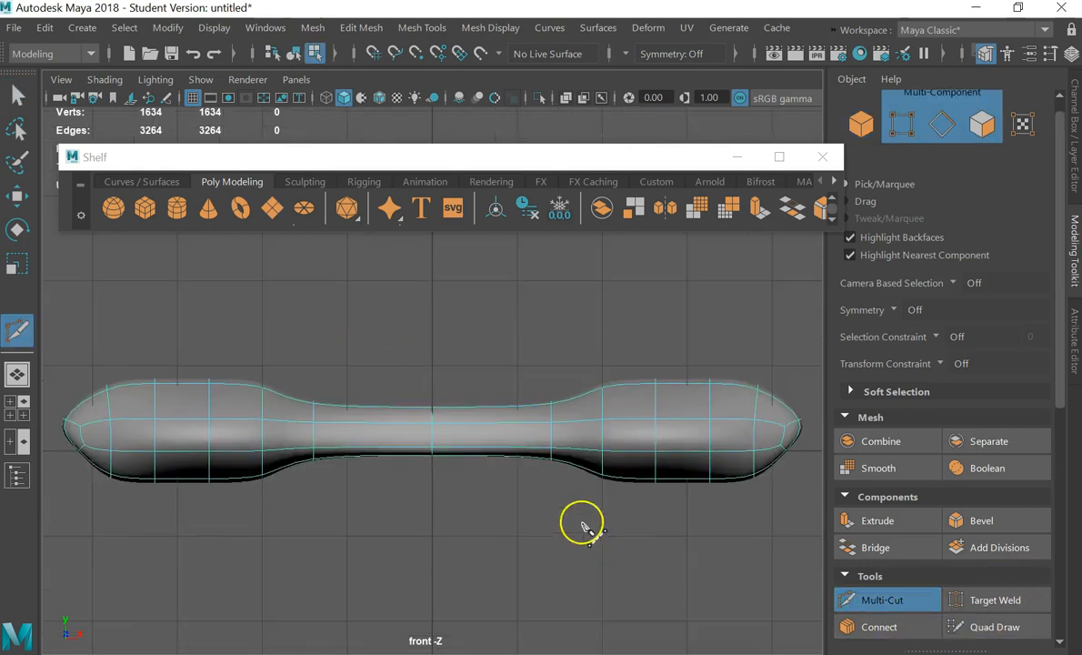
pyautogui.moveTo(375, 371); pyautogui.dragTo(379, 529)
pyautogui.moveTo(501, 350); pyautogui.dragTo(502, 500)
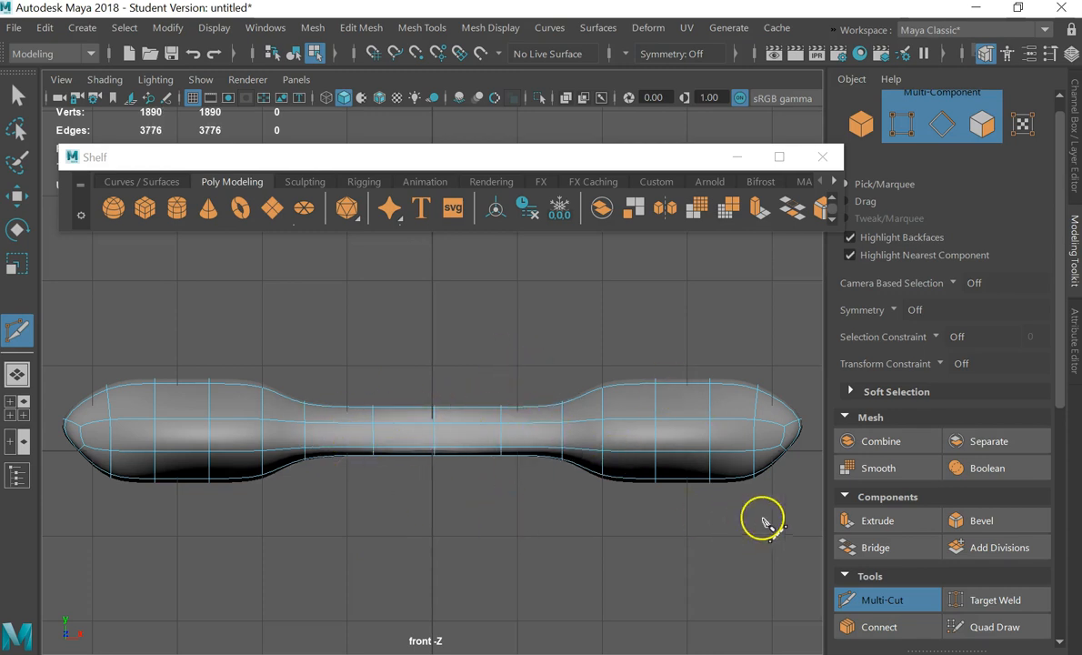
# Return to the perspective view and compare the newly cut mesh in unsmoothed and smoothed display
pyautogui.scroll(-4, 459, 456)
pyautogui.scroll(1, 471, 385)
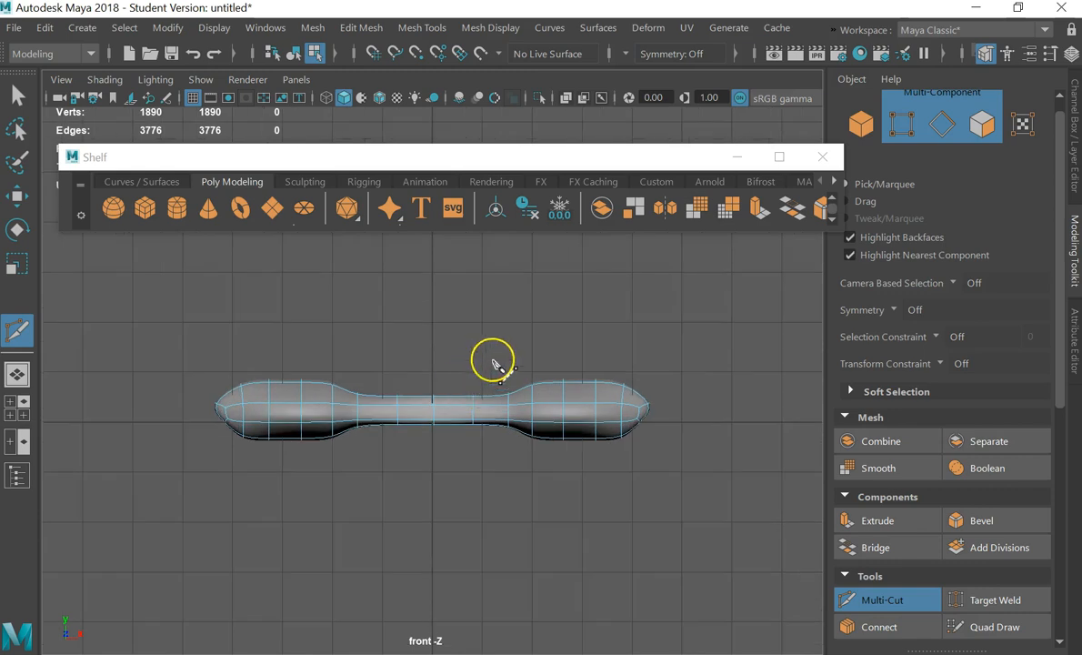
pyautogui.press('space')
pyautogui.press('space')
pyautogui.keyDown('alt'); pyautogui.moveTo(551, 357); pyautogui.dragTo(520, 357); pyautogui.keyUp('alt')
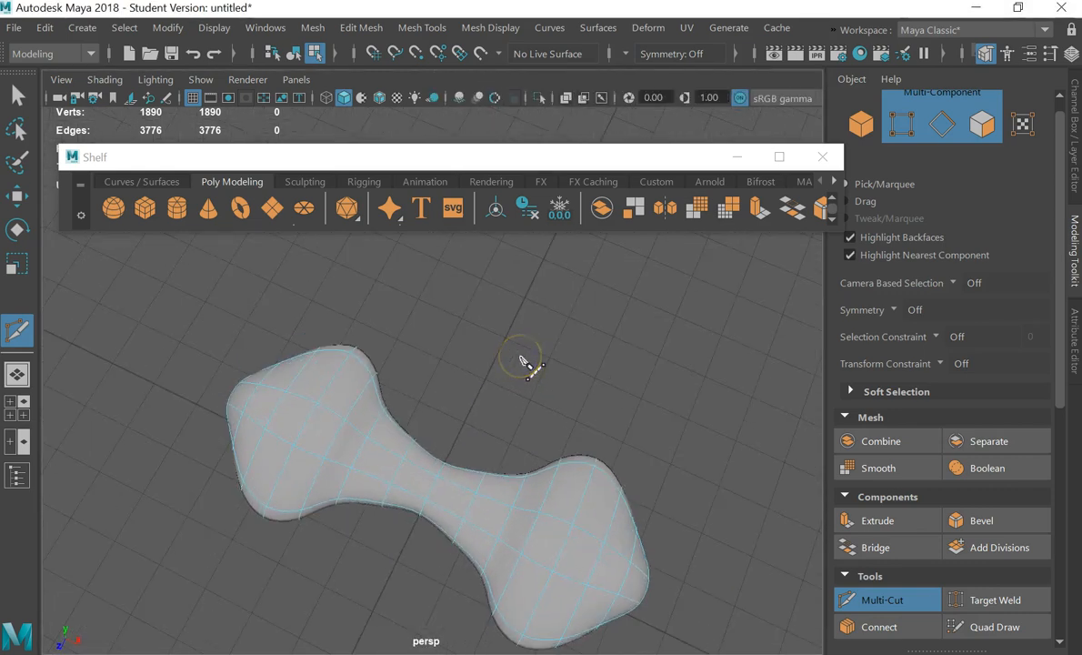
pyautogui.press('1')
pyautogui.press('3')
pyautogui.press('2')
pyautogui.press('3')
pyautogui.press('1')
pyautogui.click(444, 401)
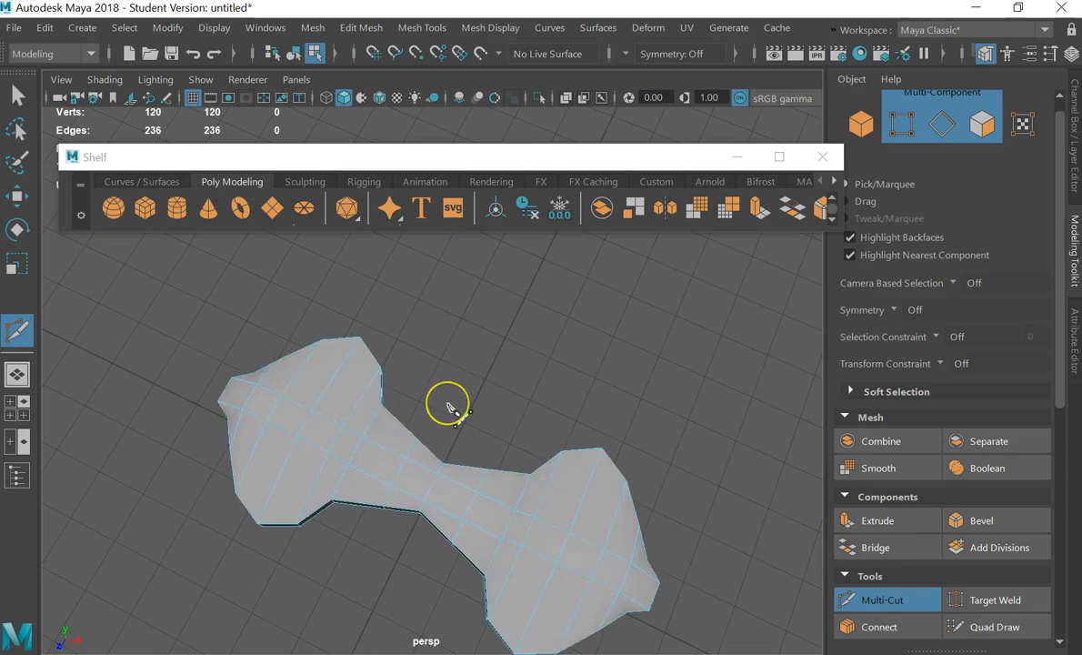
pyautogui.click(421, 449)
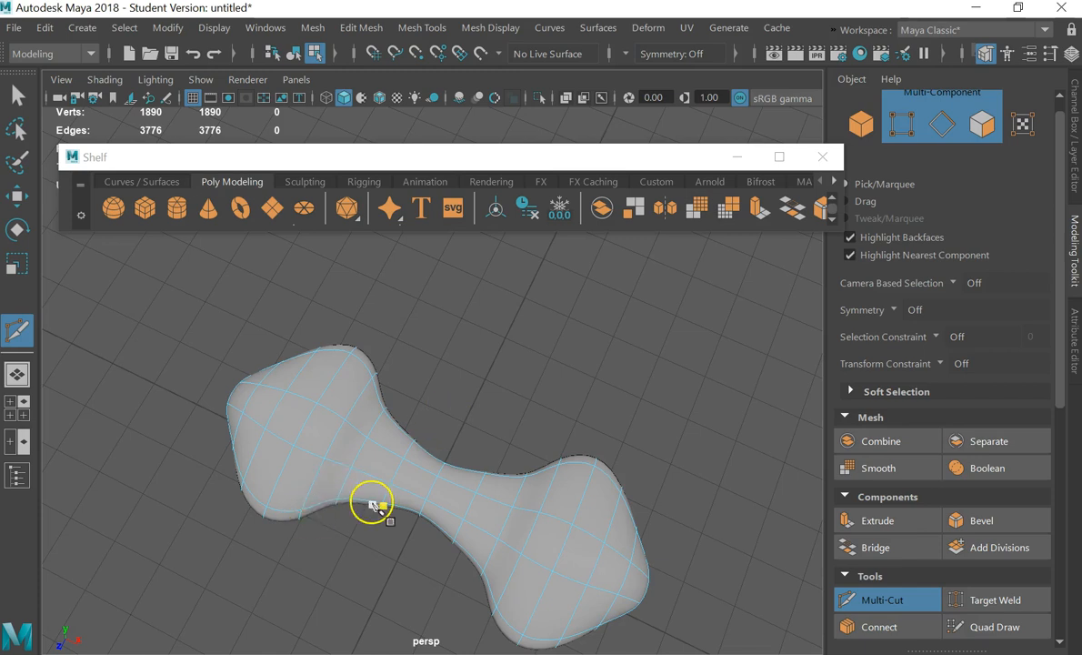
pyautogui.press('1')
pyautogui.press('3')
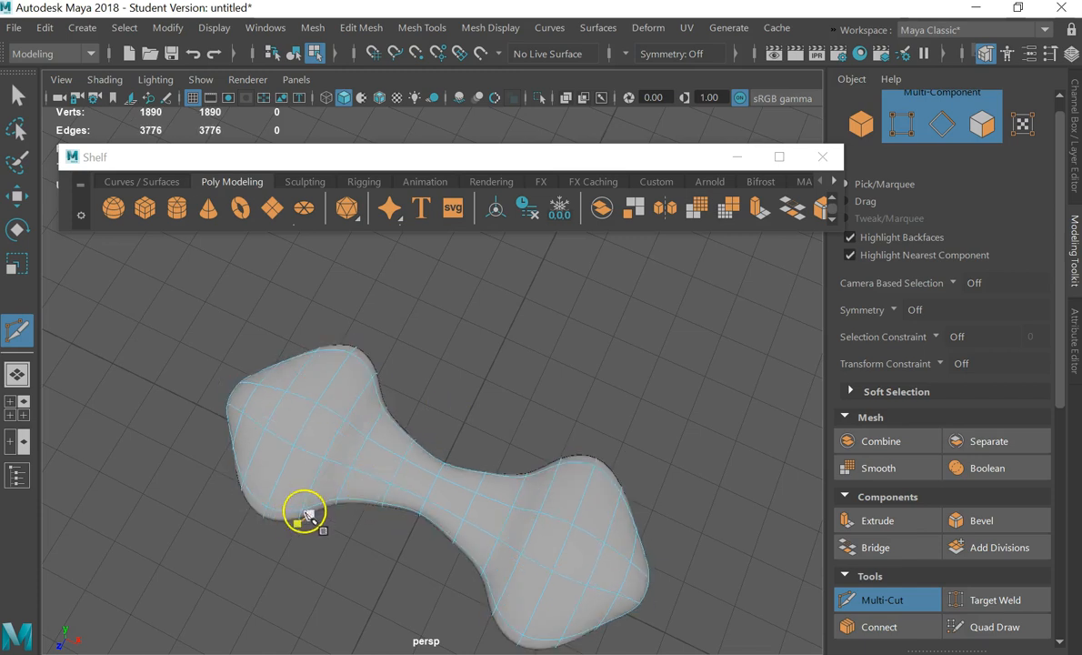
# Select the edge loops at both ends of the narrow middle section, scale them closer together along X, and clear the selection
pyautogui.click(16, 94)
pyautogui.click(378, 425)
pyautogui.doubleClick(375, 430)
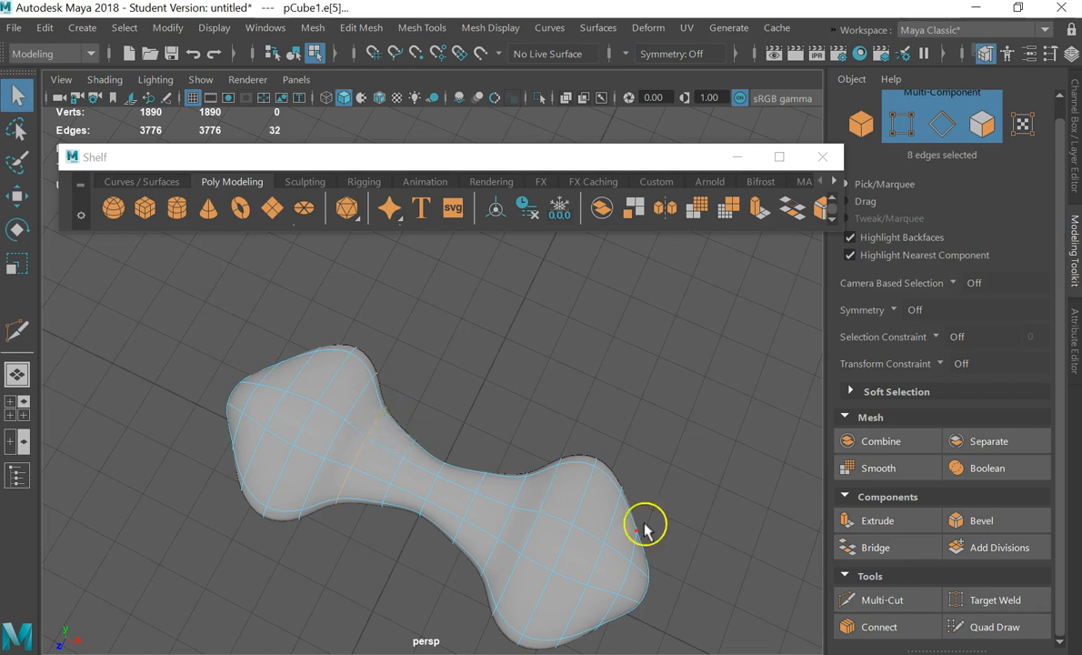
pyautogui.keyDown('shift'); pyautogui.doubleClick(488, 528); pyautogui.keyUp('shift')
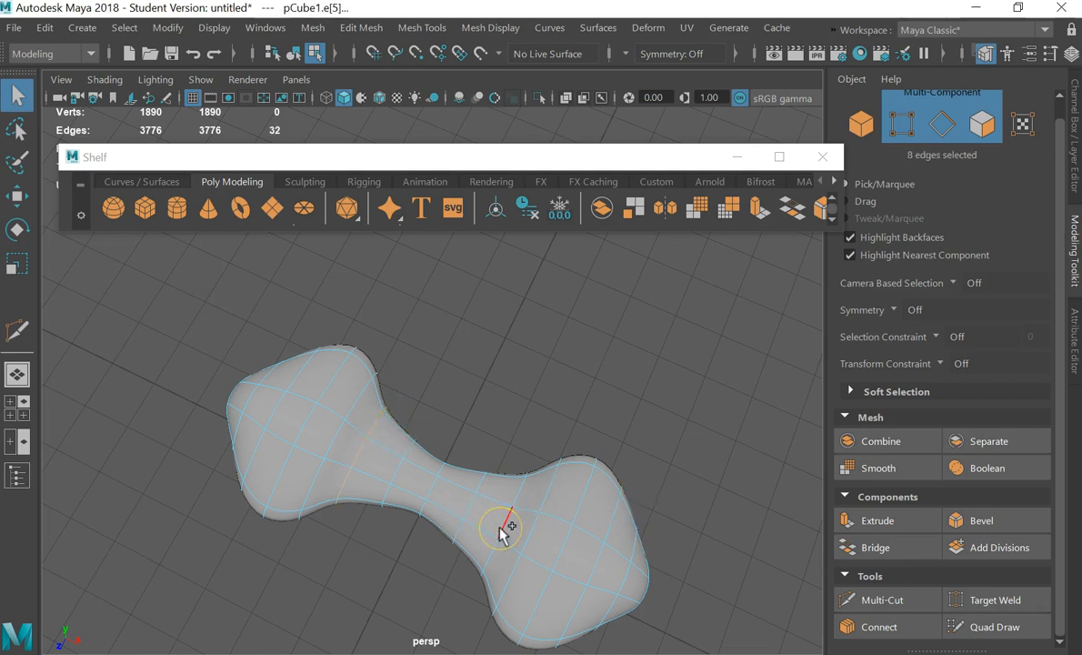
pyautogui.press('e')
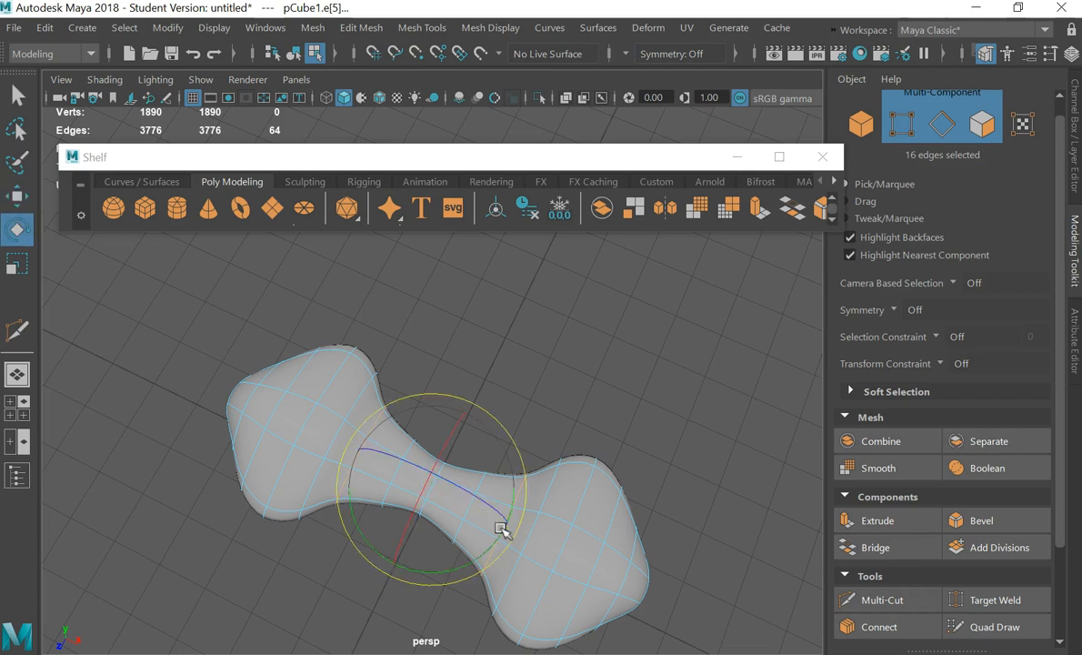
pyautogui.press('r')
pyautogui.moveTo(503, 525); pyautogui.dragTo(478, 523)
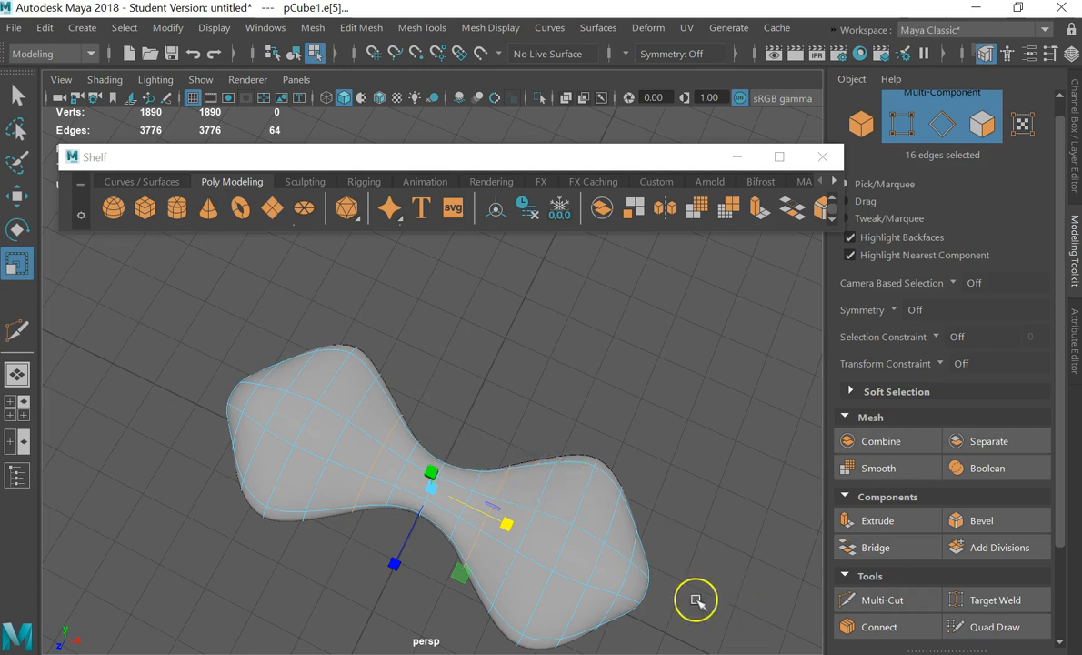
pyautogui.click(18, 94)
pyautogui.click(435, 423)
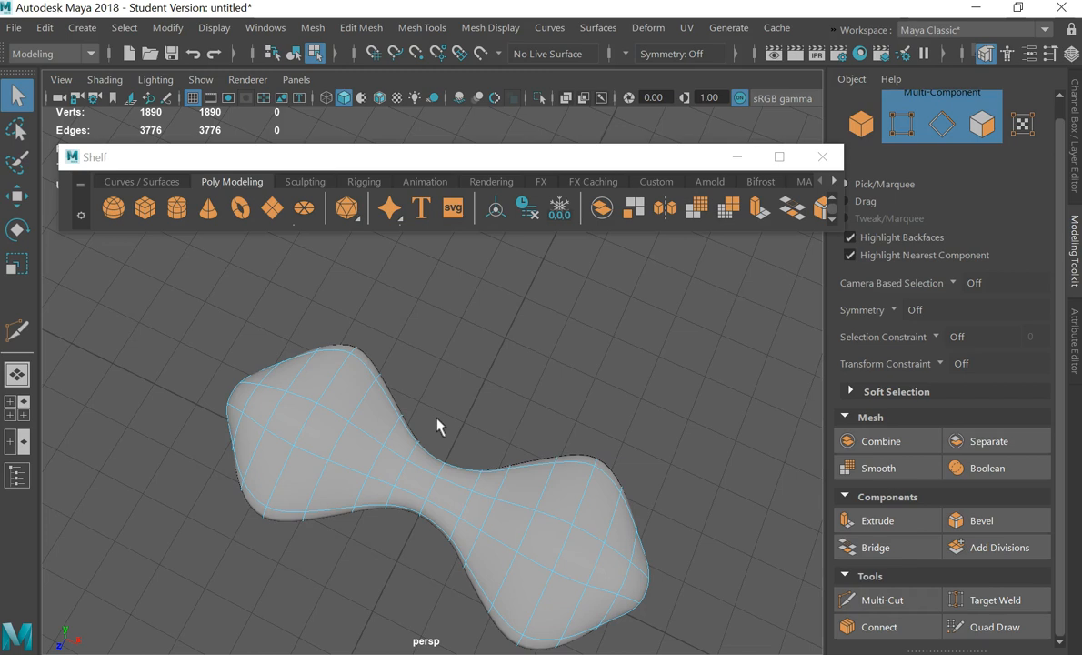
# Create a NURBS square and move it along Z until it sits clear of the mesh, then deselect it
pyautogui.click(149, 179)
pyautogui.click(148, 207)
pyautogui.scroll(-3, 502, 435)
pyautogui.press('w')
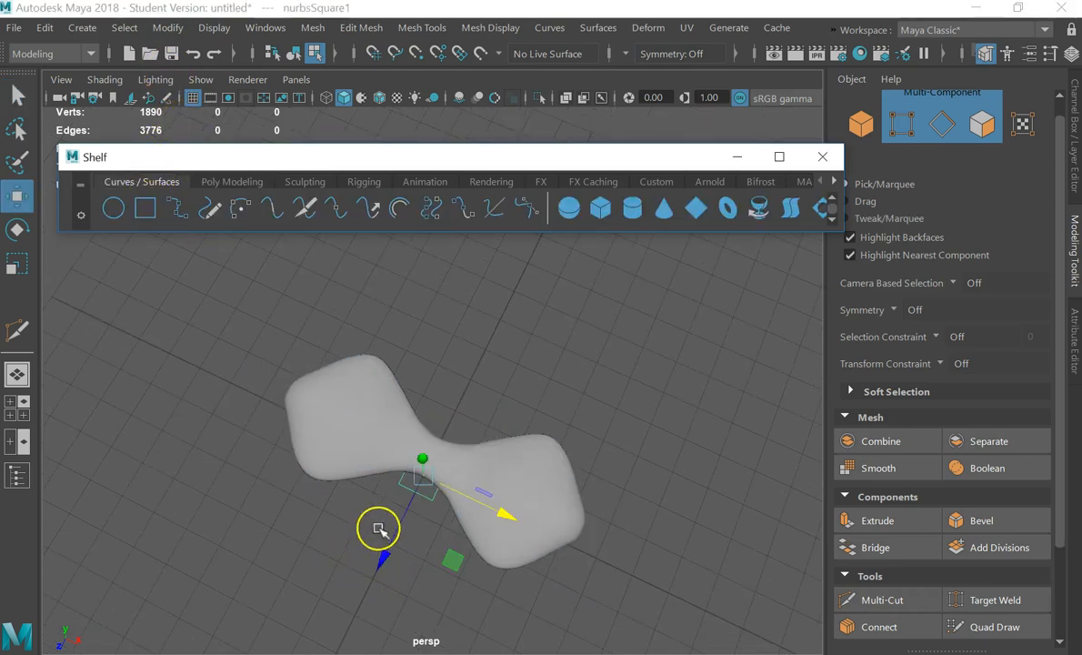
pyautogui.moveTo(391, 551); pyautogui.dragTo(285, 640)
pyautogui.scroll(2, 360, 561)
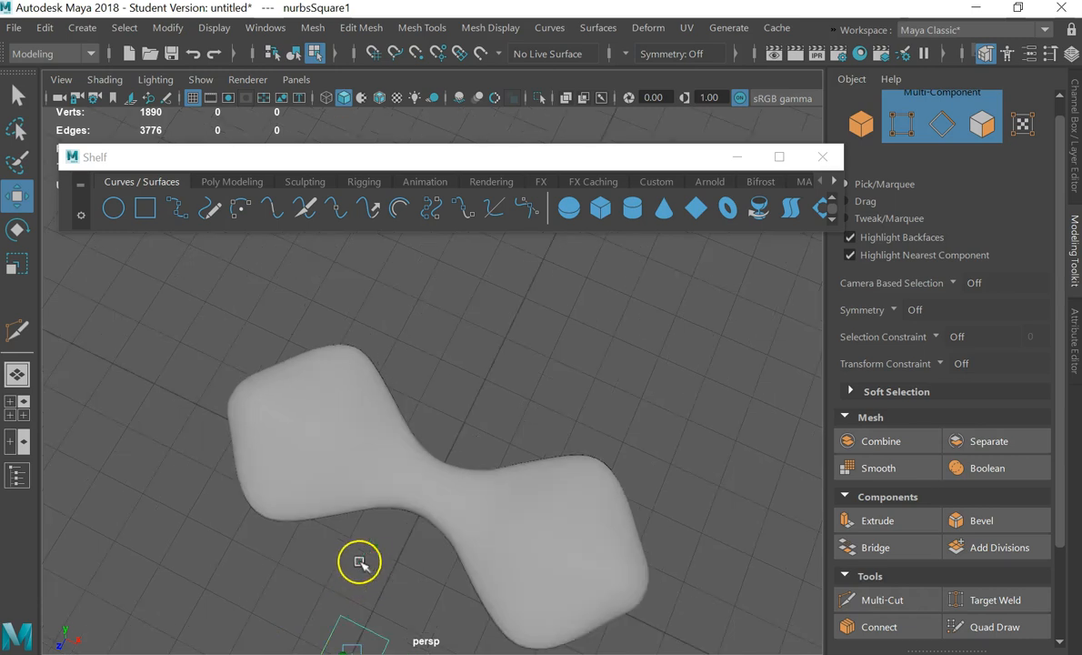
pyautogui.keyDown('alt'); pyautogui.moveTo(398, 556); pyautogui.dragTo(551, 492); pyautogui.keyUp('alt')
pyautogui.click(587, 464)
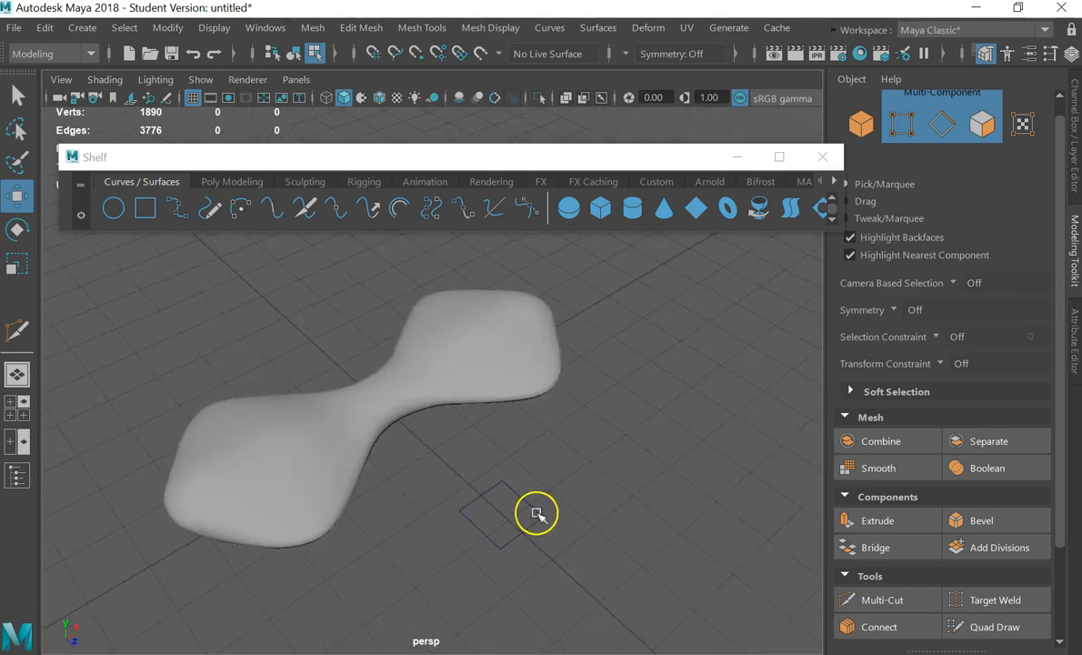
pyautogui.keyDown('alt'); pyautogui.moveTo(514, 596); pyautogui.dragTo(549, 529); pyautogui.keyUp('alt')
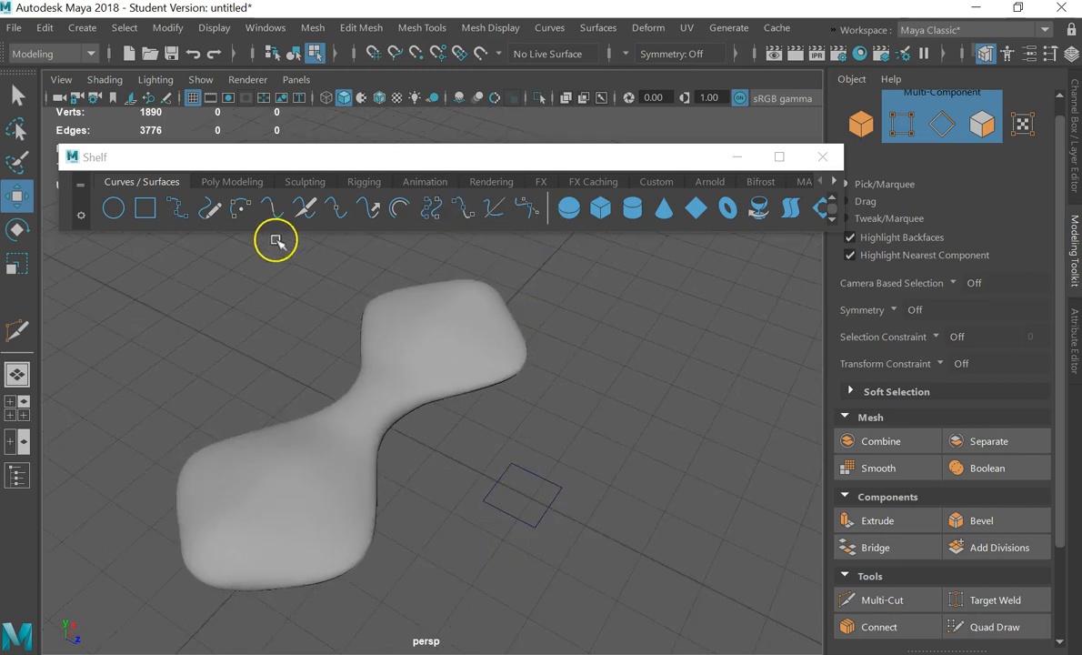
# Select the dumbbell mesh as a whole object and delete it, keeping the square
pyautogui.moveTo(565, 457); pyautogui.dragTo(560, 495, button='right')
pyautogui.click(543, 499)
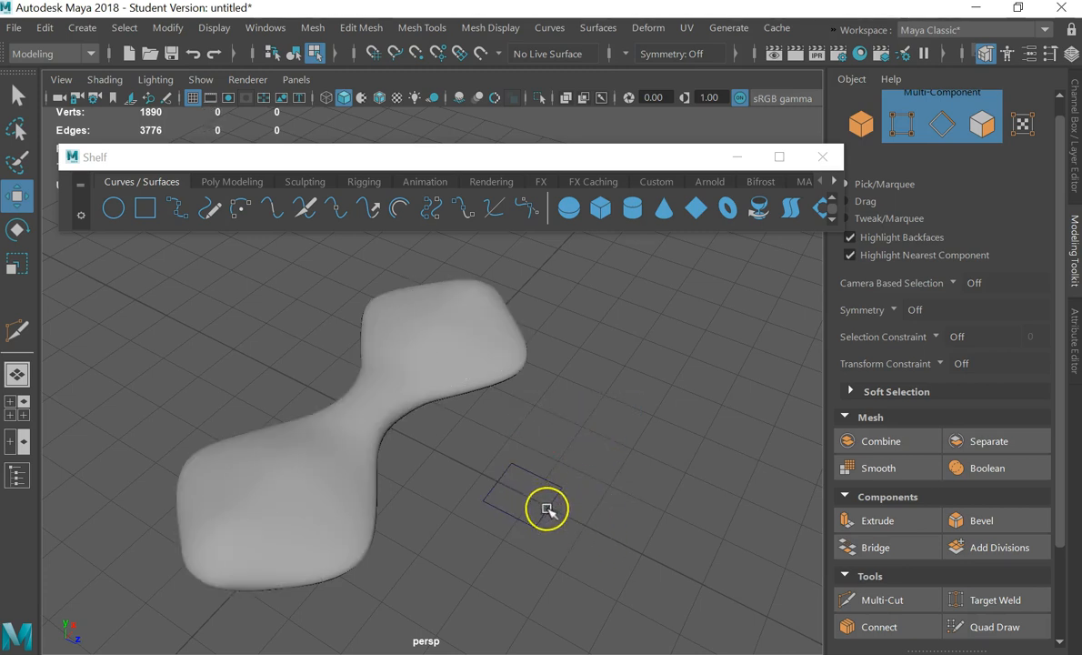
pyautogui.click(442, 379)
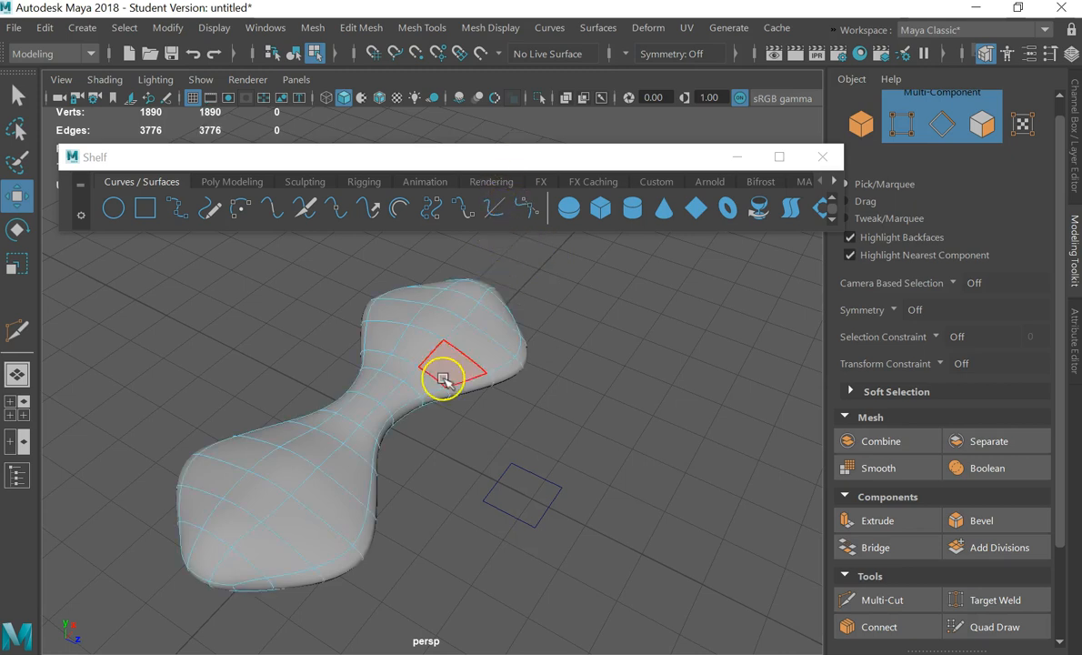
pyautogui.moveTo(443, 378); pyautogui.dragTo(509, 88, button='right')
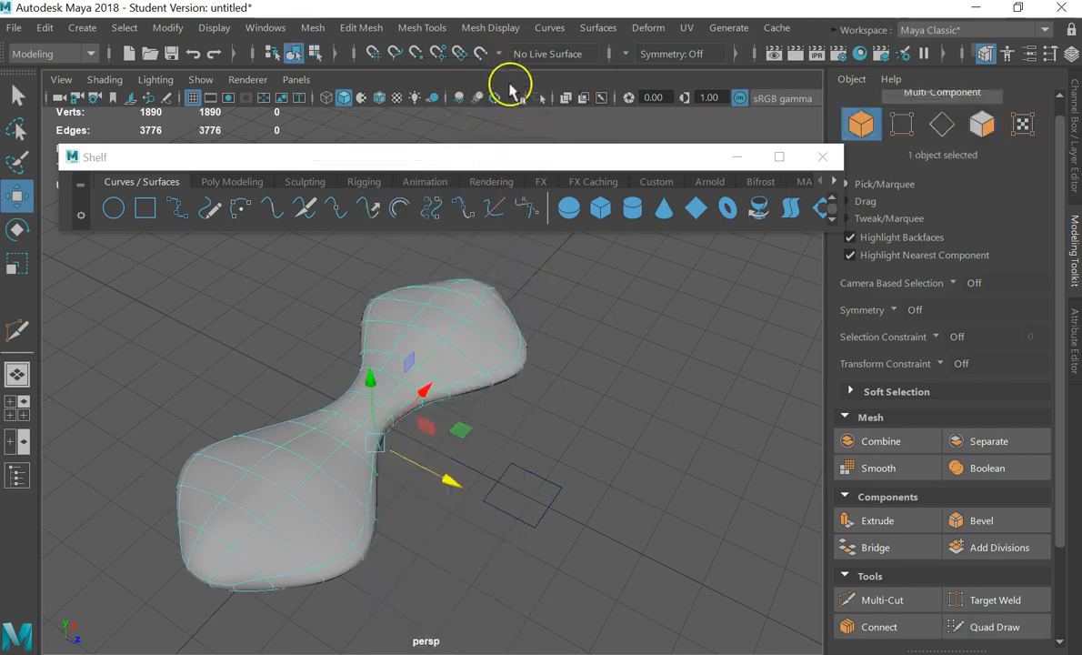
pyautogui.press('Delete')
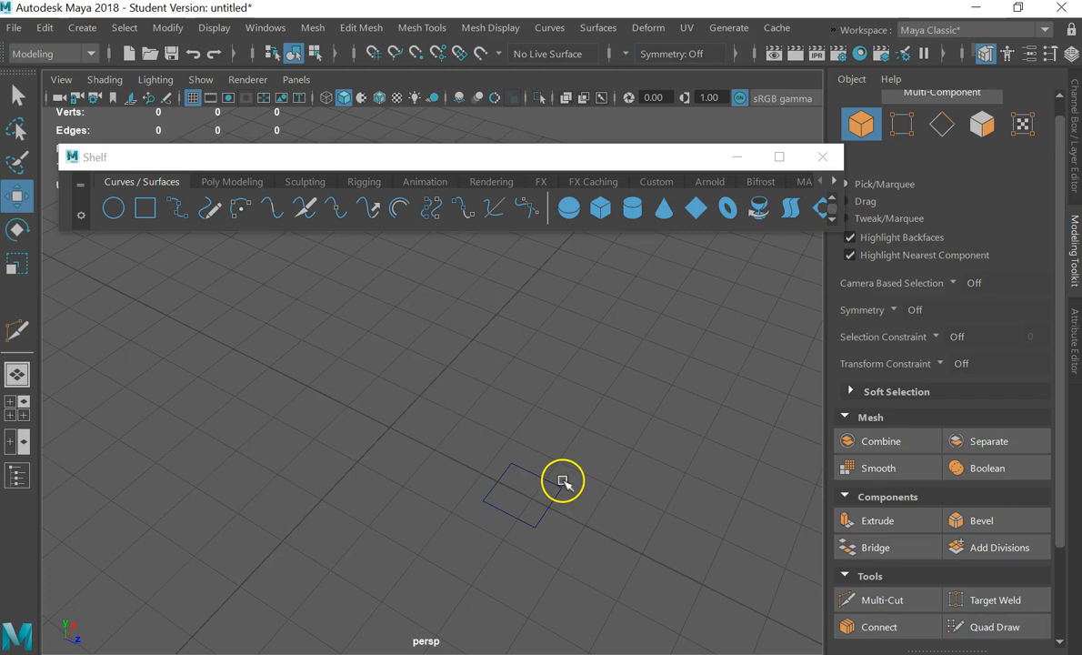
# Try to select the NURBS square in face selection mode
pyautogui.click(535, 477)
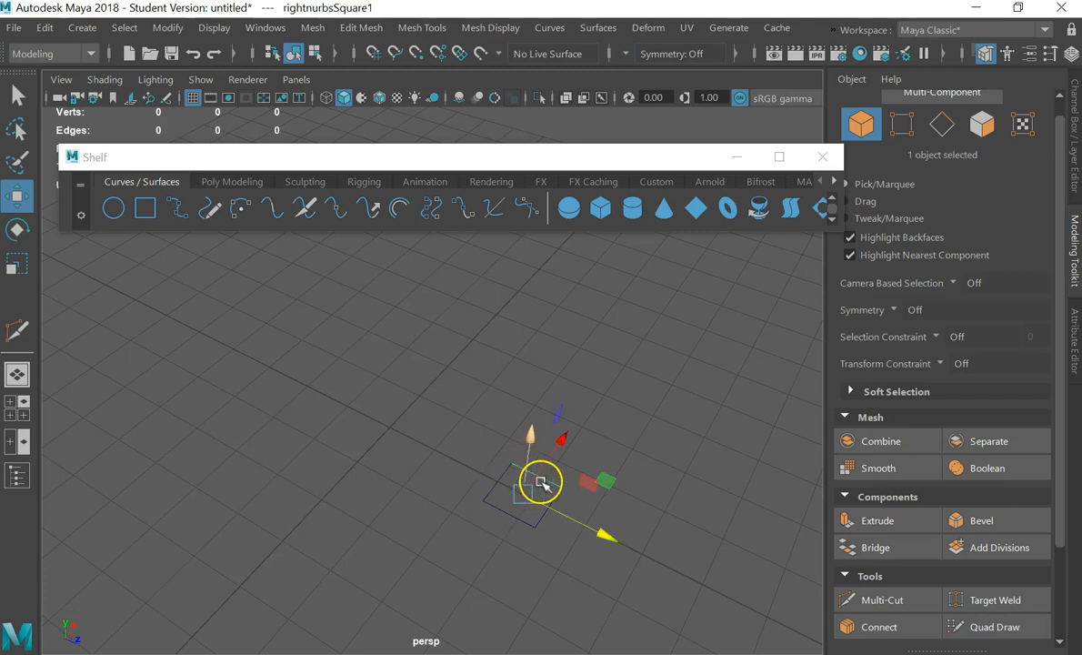
pyautogui.press('F11')
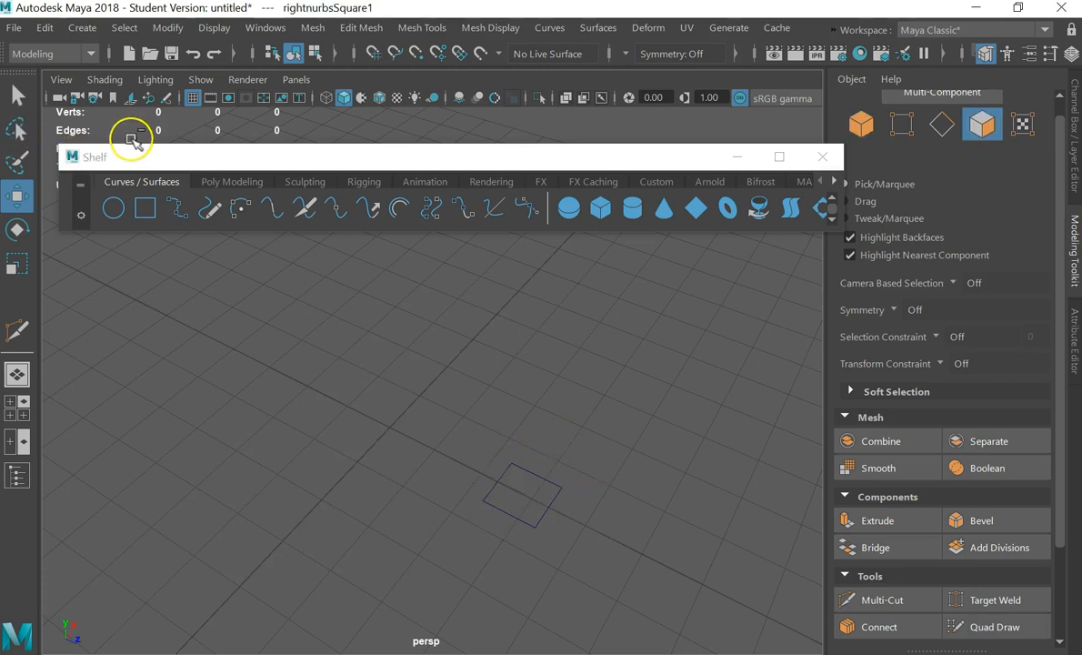
pyautogui.moveTo(551, 454); pyautogui.dragTo(573, 502)
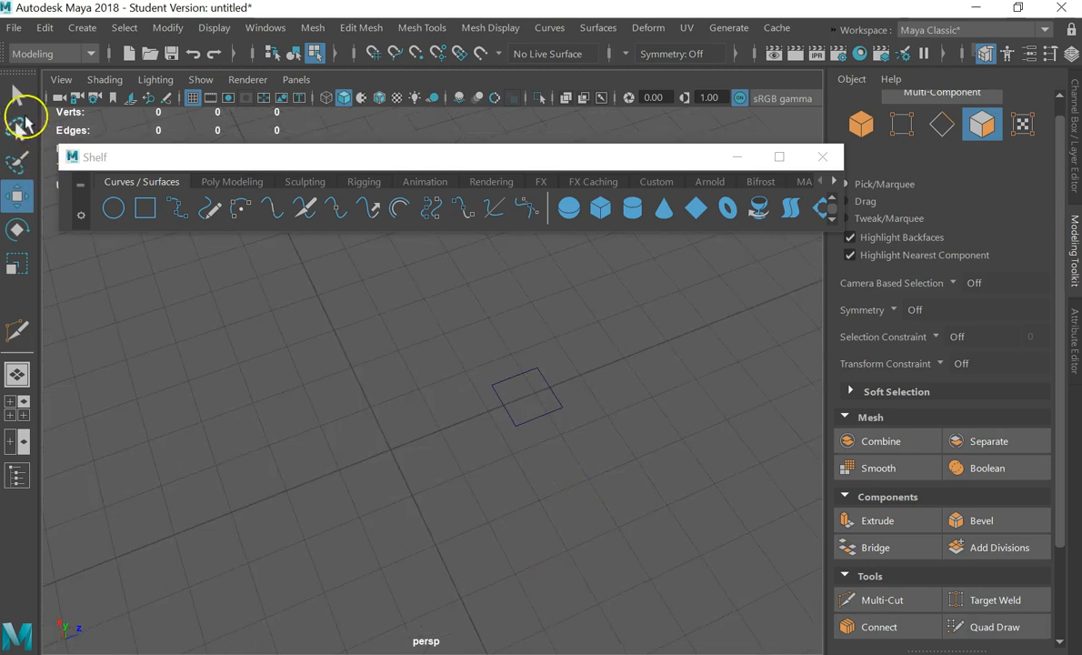
# Move the floating shelf window up and enlarge it to fit all the curve and surface tools
pyautogui.click(18, 98)
pyautogui.scroll(4, 537, 323)
pyautogui.keyDown('alt'); pyautogui.moveTo(664, 343); pyautogui.dragTo(531, 331, button='middle'); pyautogui.keyUp('alt')
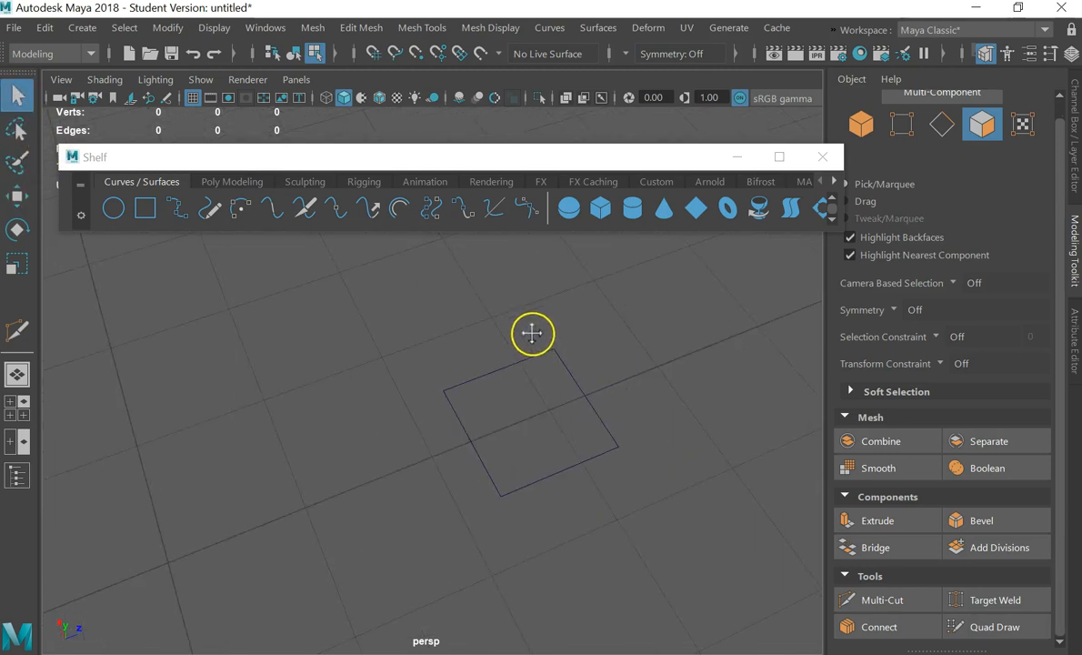
pyautogui.moveTo(715, 145); pyautogui.dragTo(659, 125)
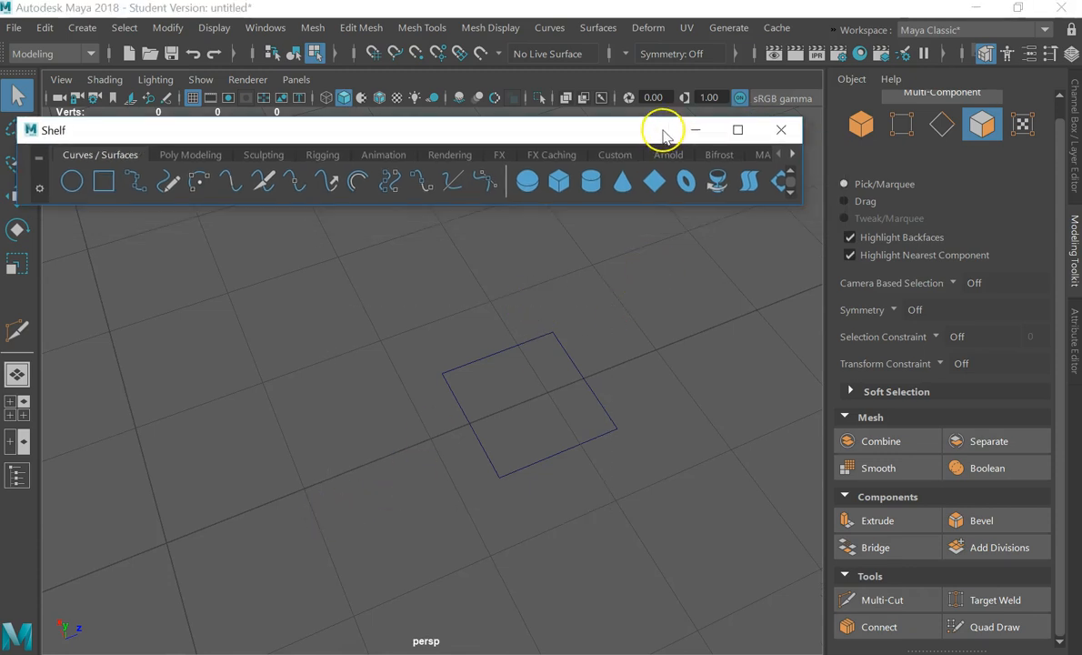
pyautogui.moveTo(805, 211); pyautogui.dragTo(1016, 259)
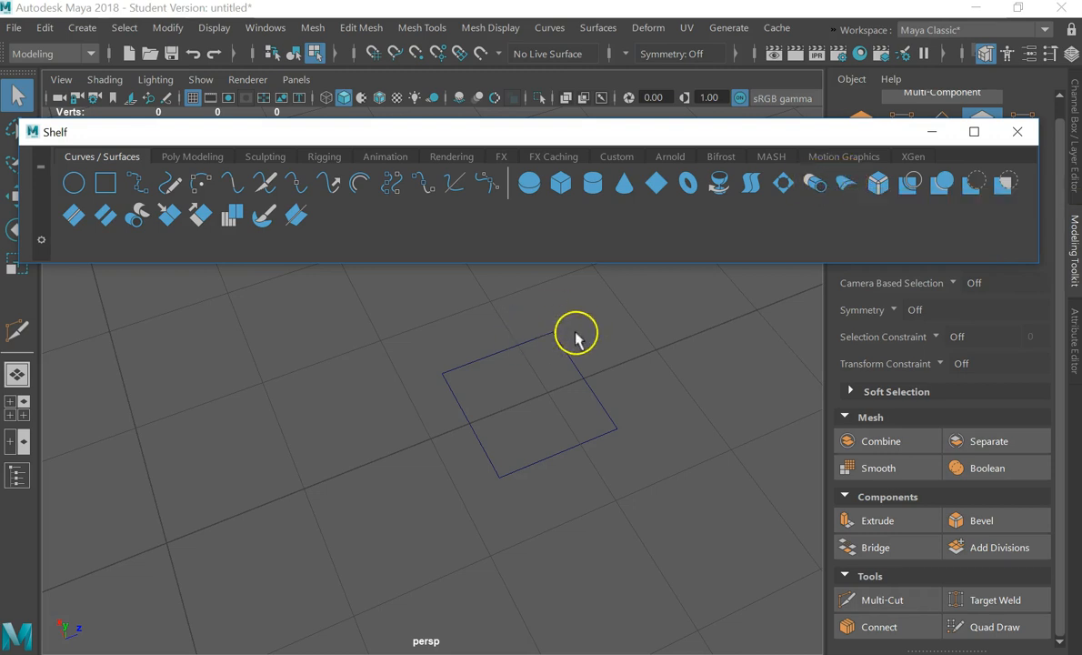
# Select all the curves of the NURBS square and extrude them into surfaces
pyautogui.click(349, 478)
pyautogui.moveTo(476, 378); pyautogui.dragTo(472, 425, button='right')
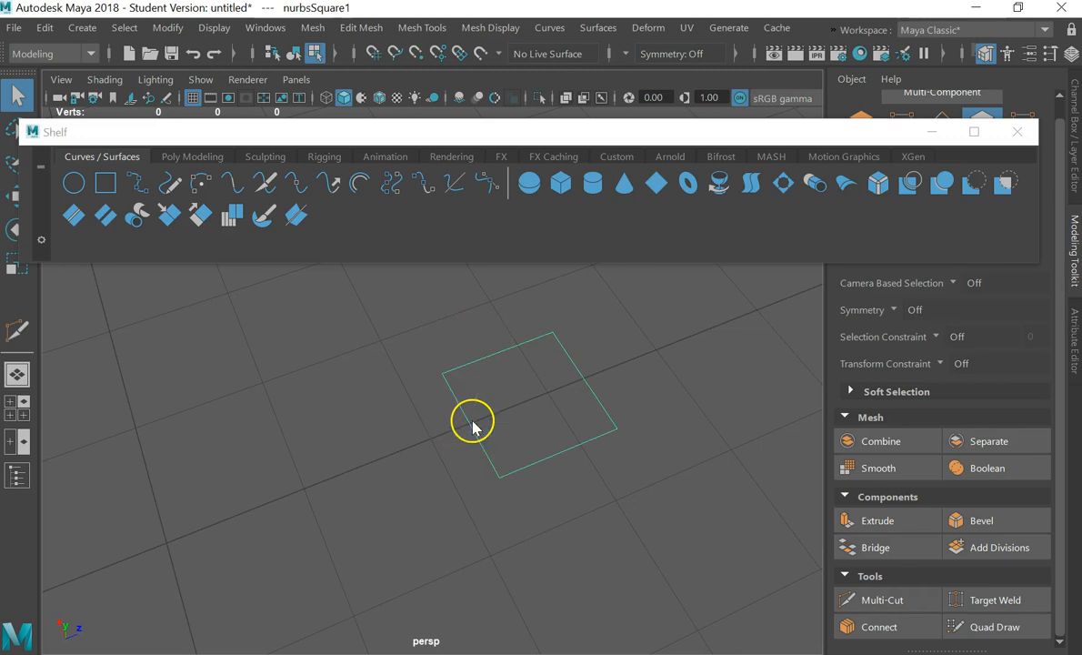
pyautogui.click(825, 189)
pyautogui.keyDown('alt'); pyautogui.moveTo(471, 465); pyautogui.dragTo(536, 500); pyautogui.keyUp('alt')
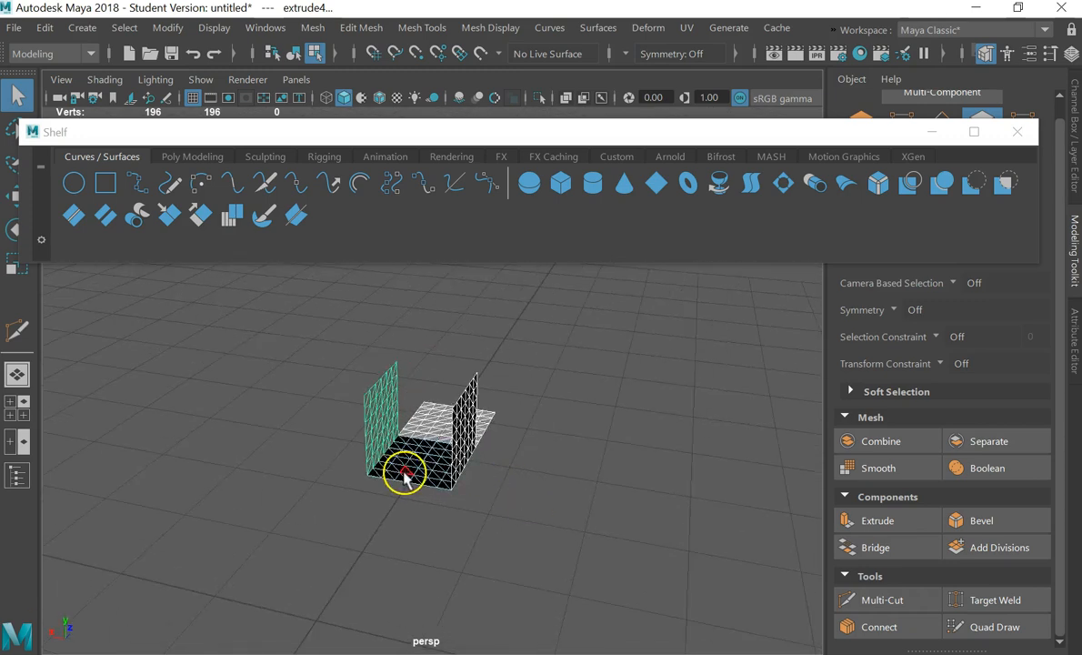
# Switch to whole-object selection and delete the two extruded surfaces lying between the upright walls
pyautogui.hotkey('ctrl', 'z')
pyautogui.hotkey('shift', 'z')
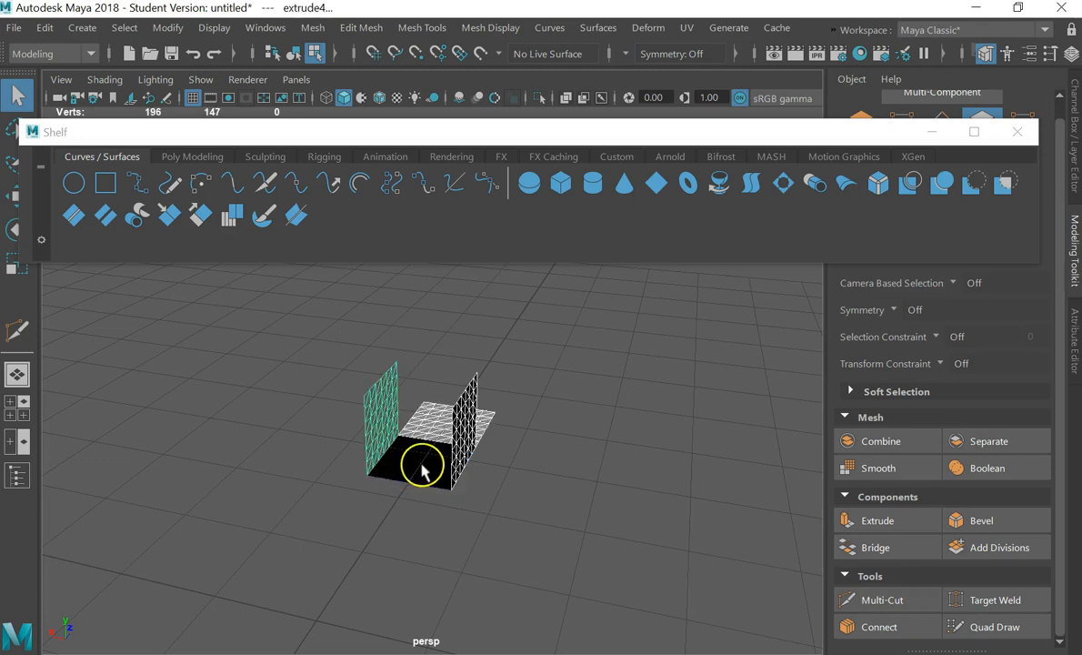
pyautogui.rightClick(417, 457)
pyautogui.click(483, 94)
pyautogui.keyDown('alt'); pyautogui.moveTo(567, 345); pyautogui.dragTo(309, 454); pyautogui.keyUp('alt')
pyautogui.click(374, 464)
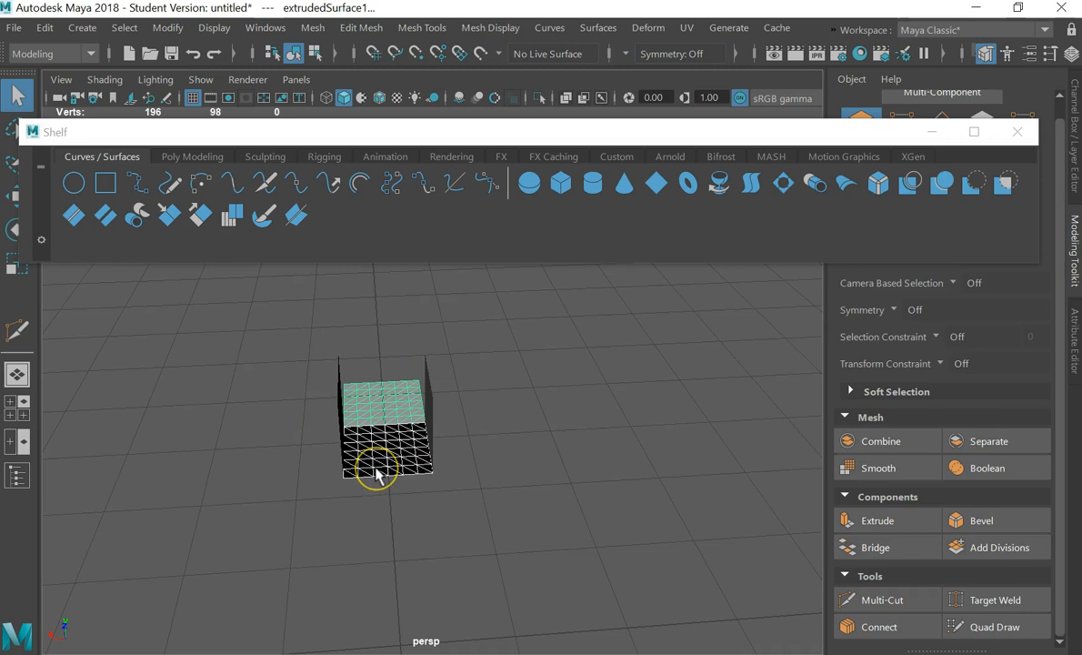
pyautogui.press('Delete')
# Delete the remaining extruded walls and the square's curves to empty the scene
pyautogui.keyDown('alt'); pyautogui.moveTo(483, 443); pyautogui.dragTo(417, 391); pyautogui.keyUp('alt')
pyautogui.click(570, 480)
pyautogui.keyDown('alt'); pyautogui.moveTo(570, 480); pyautogui.dragTo(573, 471); pyautogui.keyUp('alt')
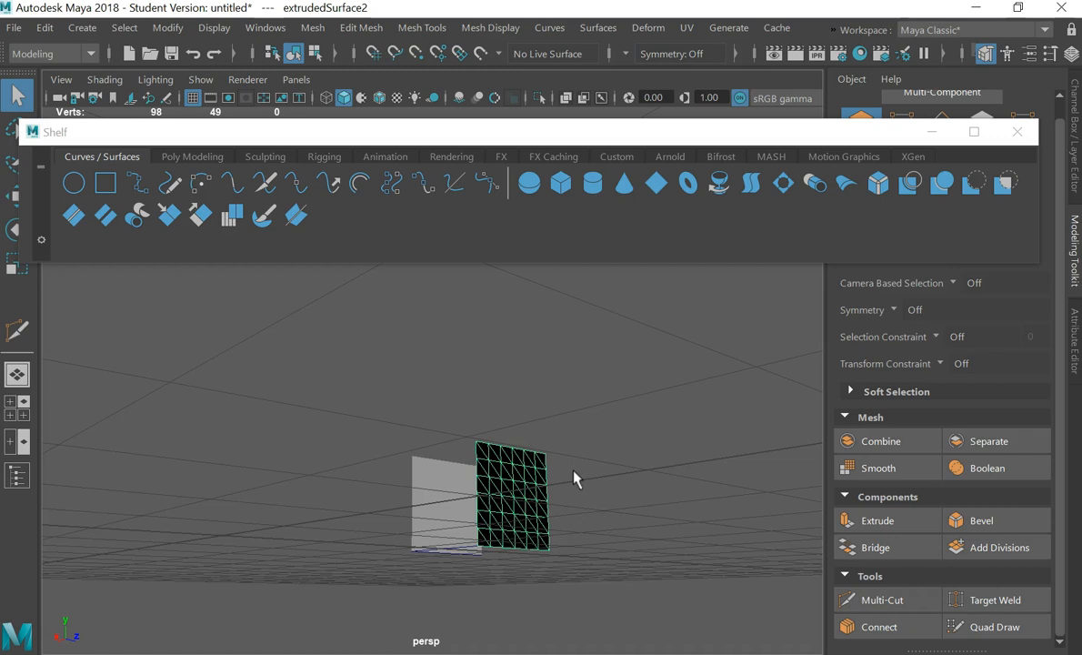
pyautogui.click(570, 459)
pyautogui.moveTo(593, 437); pyautogui.dragTo(490, 509)
pyautogui.press('Delete')
pyautogui.click(494, 496)
pyautogui.click(486, 468)
pyautogui.moveTo(572, 411); pyautogui.dragTo(429, 477)
pyautogui.press('Delete')
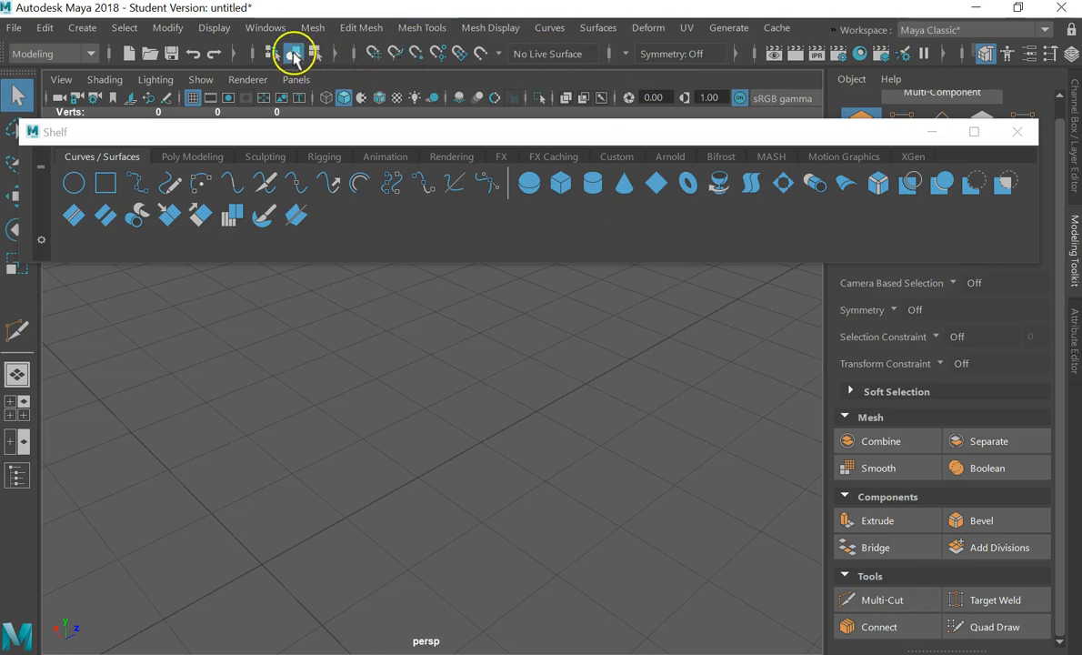
pyautogui.click(264, 27)
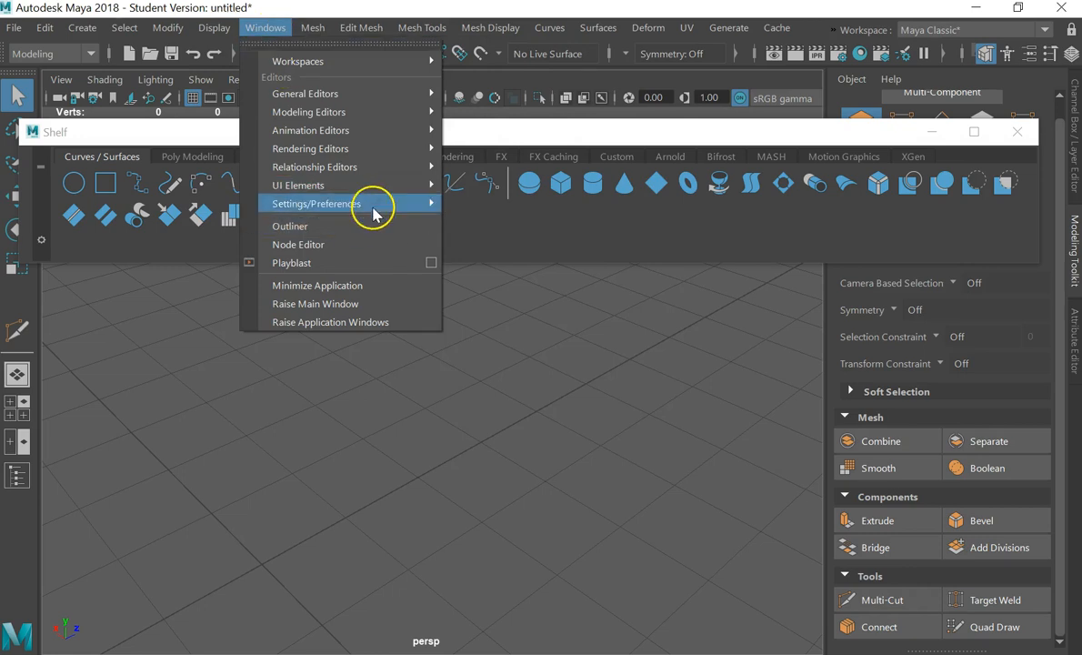
pyautogui.moveTo(367, 206)
pyautogui.click(532, 328)
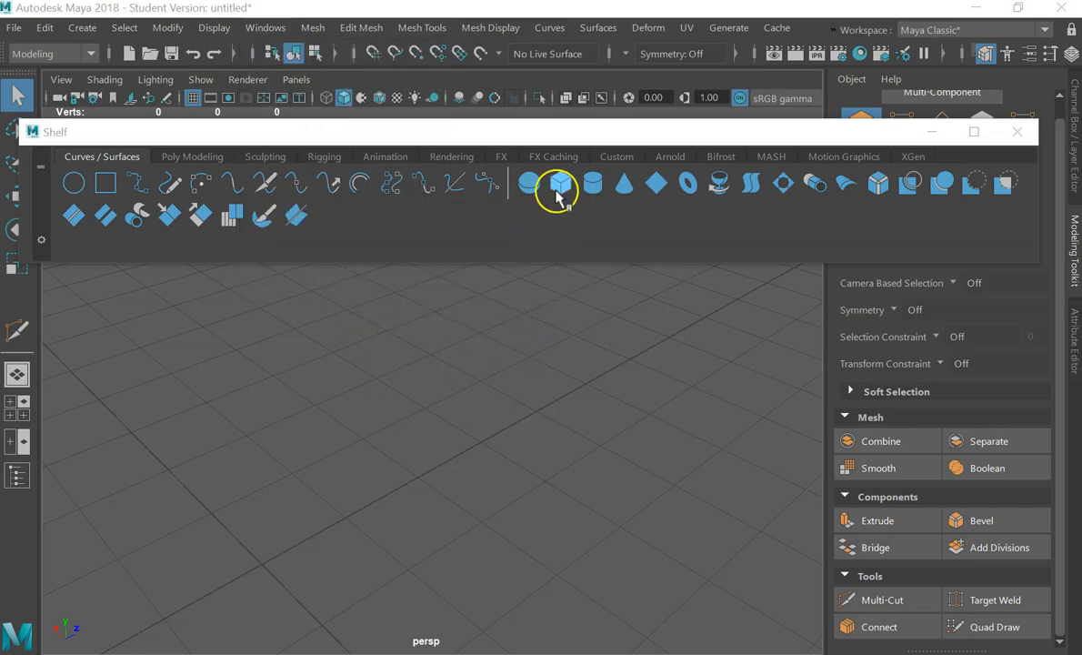
# Move the floating shelf window down, clear of the panel toolbar and polygon statistics
pyautogui.moveTo(845, 127); pyautogui.dragTo(837, 249)
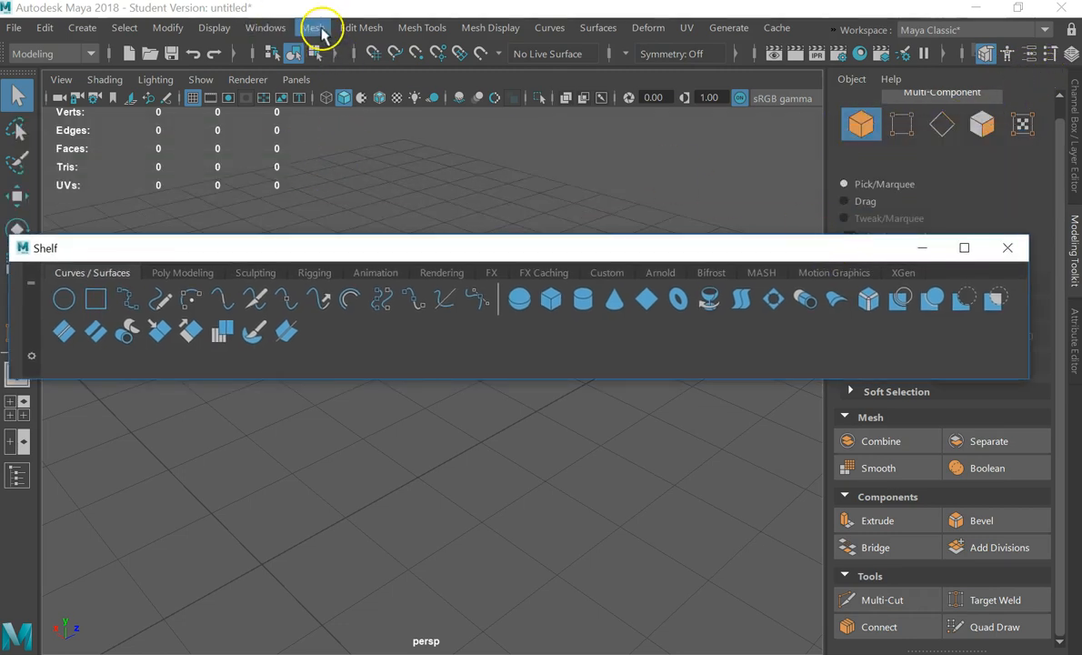
pyautogui.click(320, 29)
pyautogui.click(322, 29)
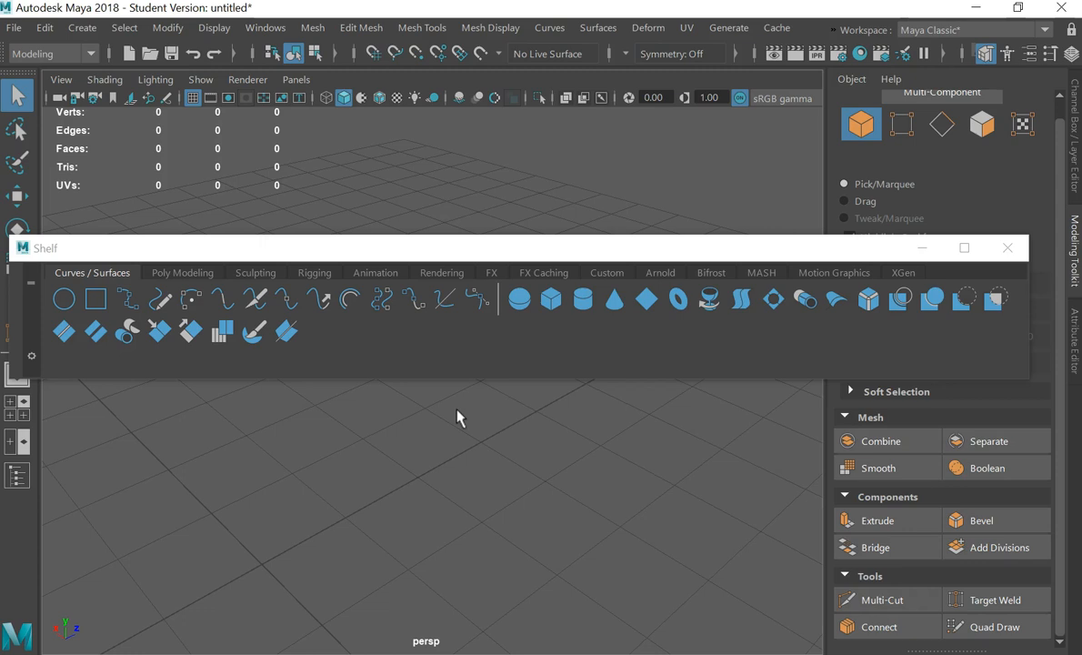
pyautogui.click(540, 373)
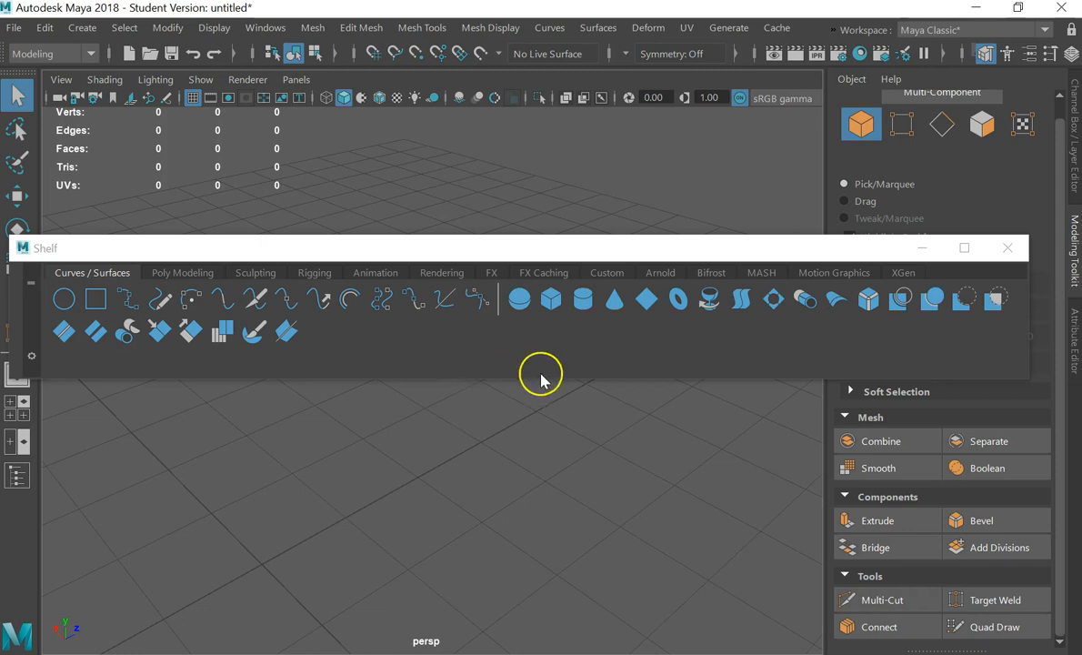